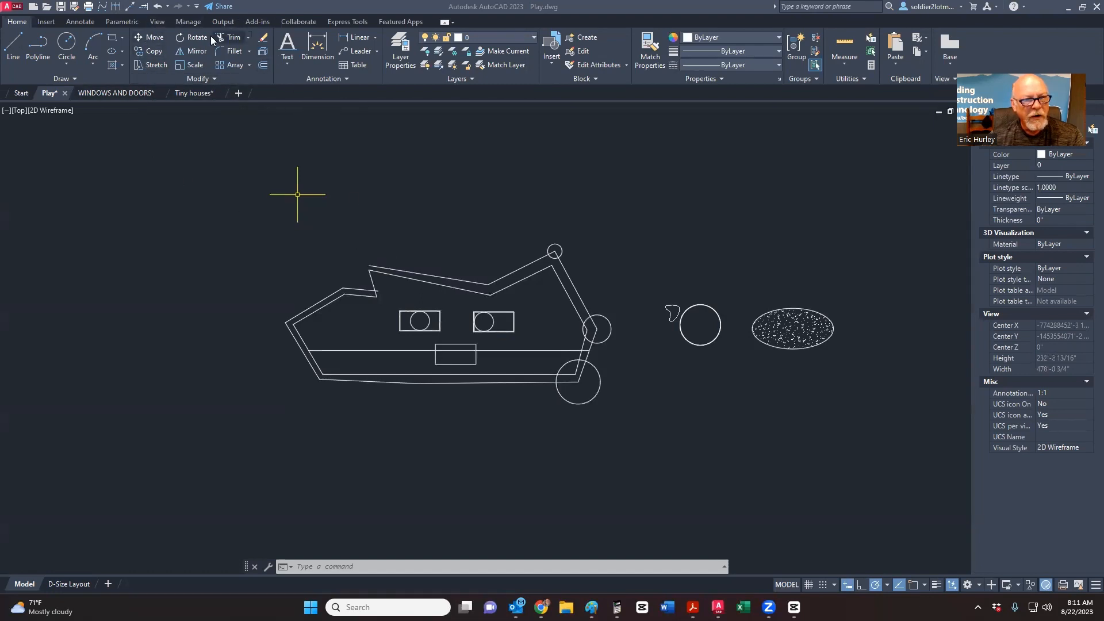
Step: Look over the additional modify commands
{"action": "left_click", "coordinate": [218, 79]}
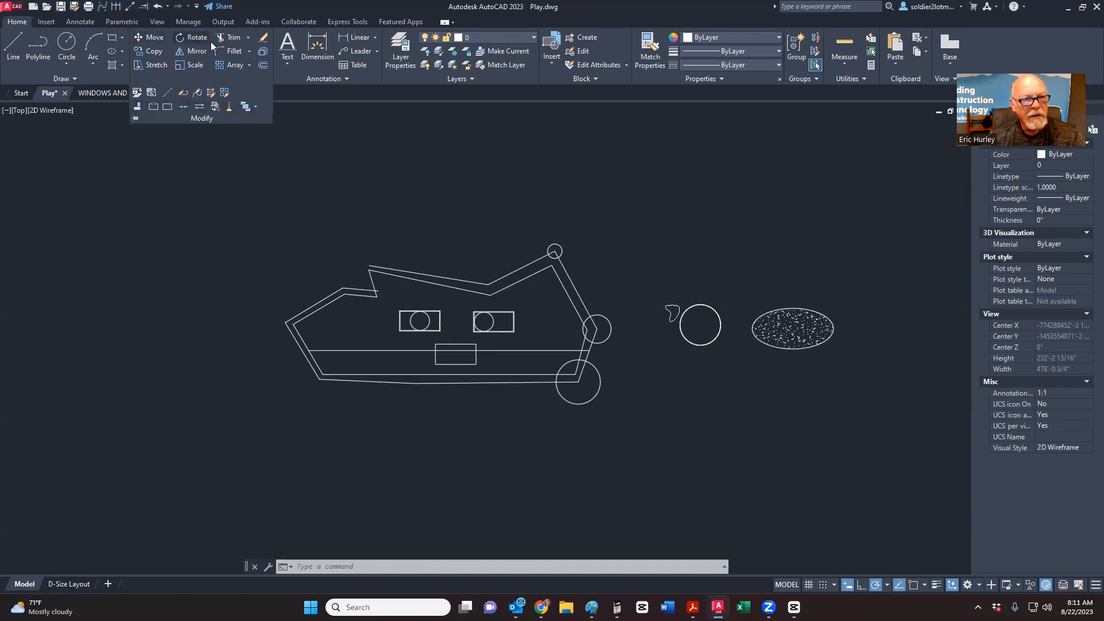
{"action": "left_click", "coordinate": [369, 158]}
{"action": "left_click", "coordinate": [353, 147]}
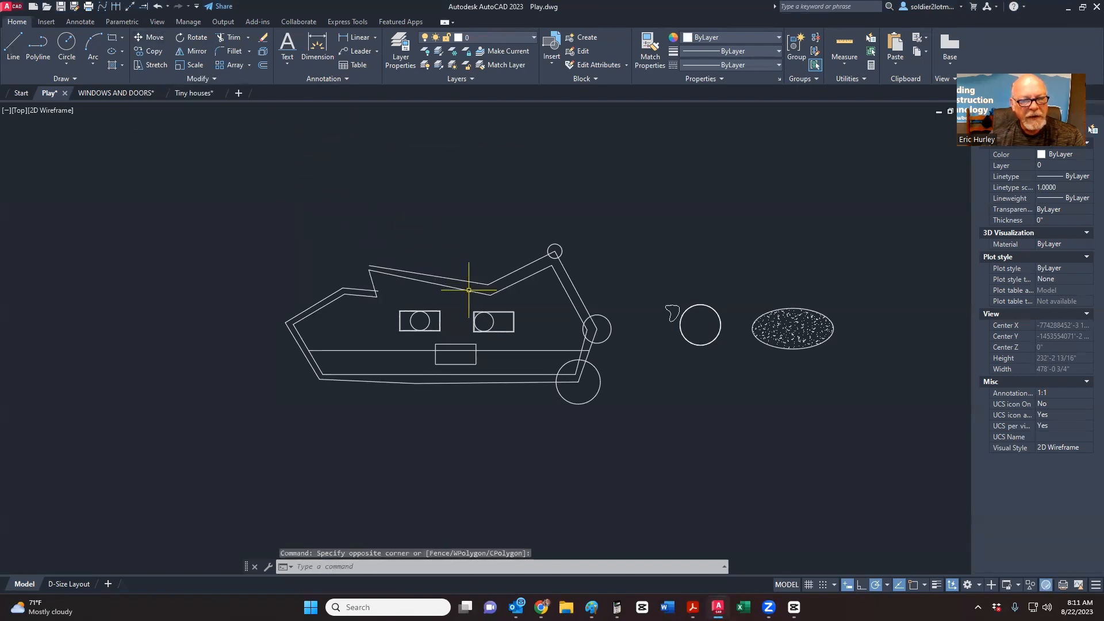
Step: Select the small rectangle below the two window shapes and review the editing commands offered for it
{"action": "left_click", "coordinate": [436, 344]}
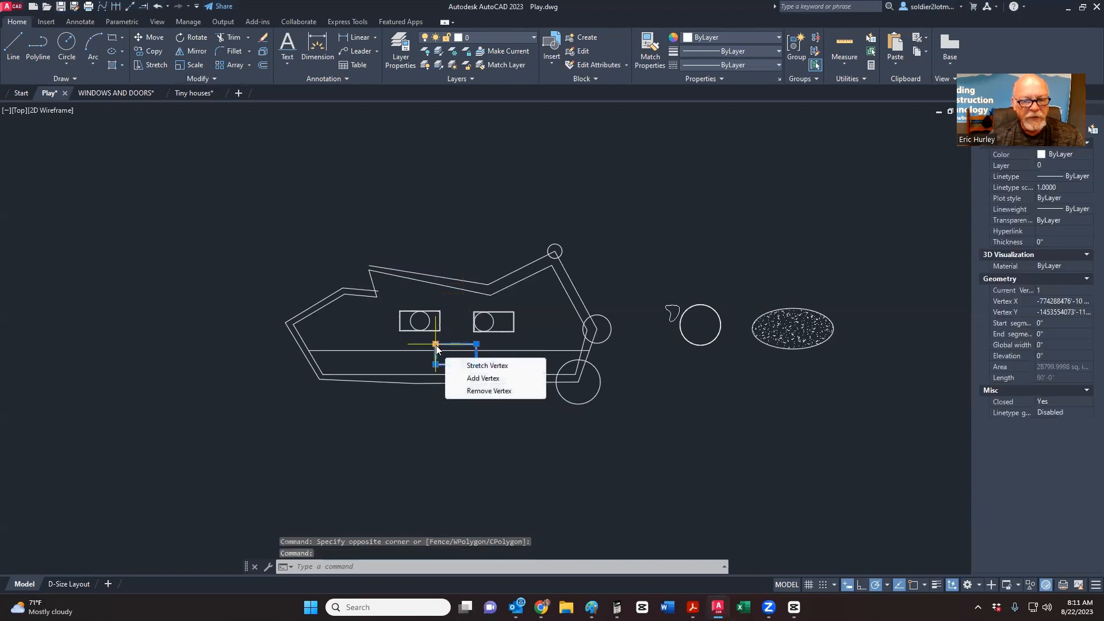
{"action": "right_click", "coordinate": [453, 306]}
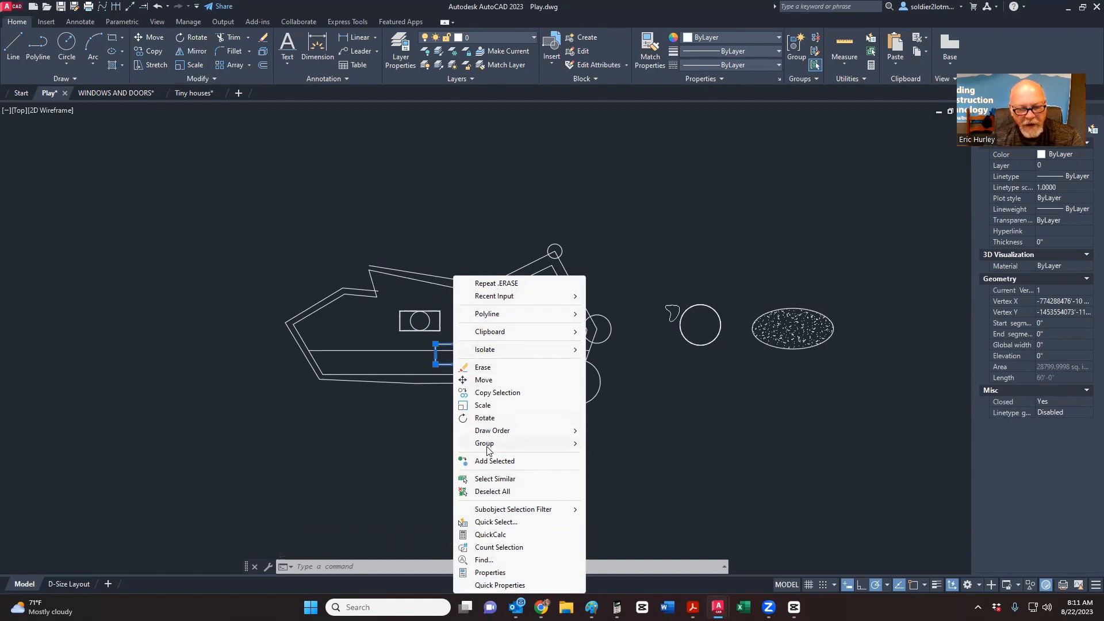
{"action": "mouse_move", "coordinate": [488, 450]}
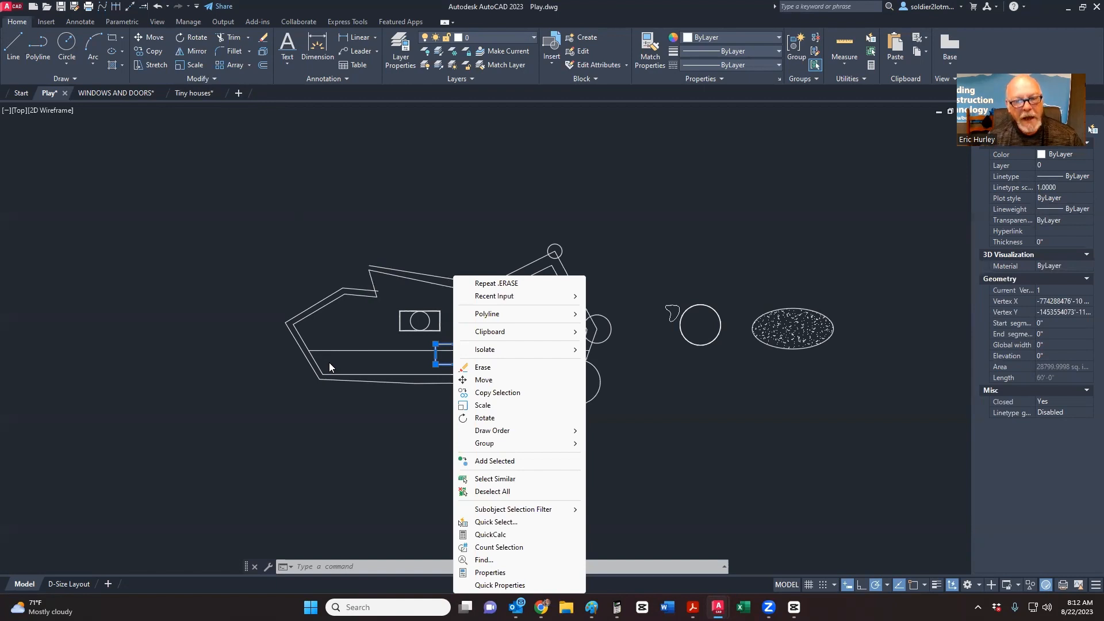
{"action": "left_click", "coordinate": [386, 401]}
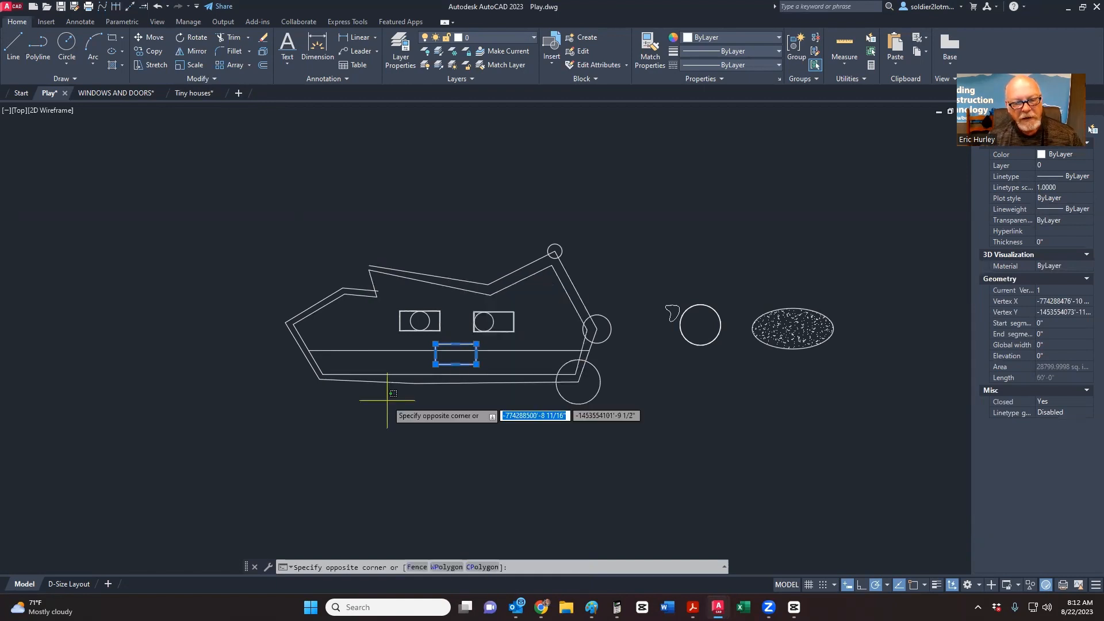
{"action": "key", "text": "Escape"}
{"action": "key", "text": "Escape"}
{"action": "key", "text": "Escape"}
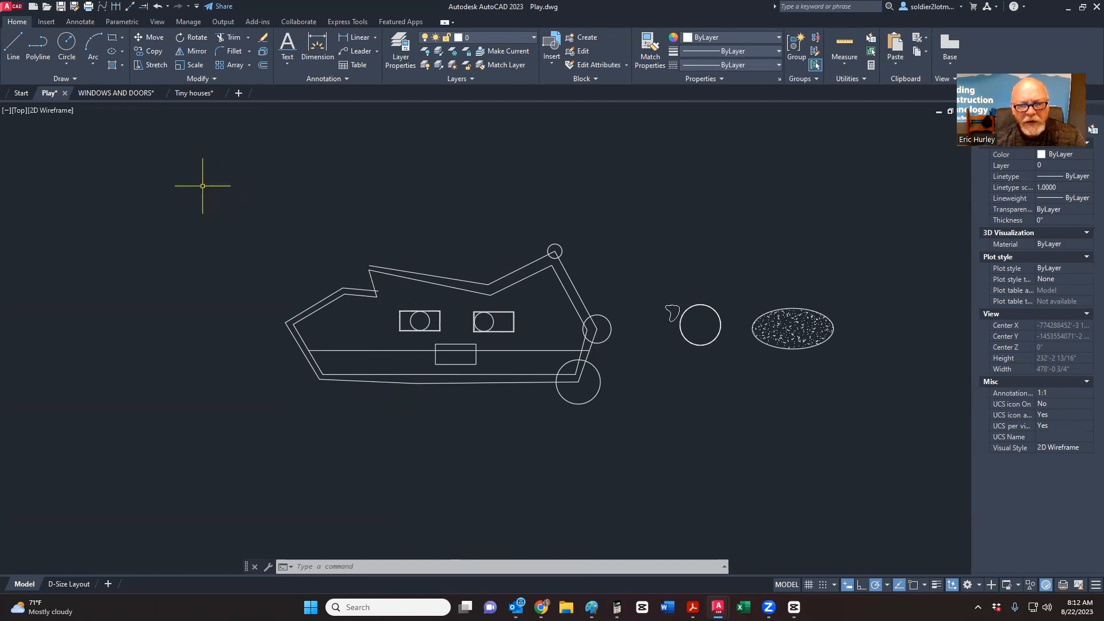
Step: Draw a circle with a radius of about 9'-10" in the empty space above the boat-shaped outline
{"action": "left_click", "coordinate": [67, 43]}
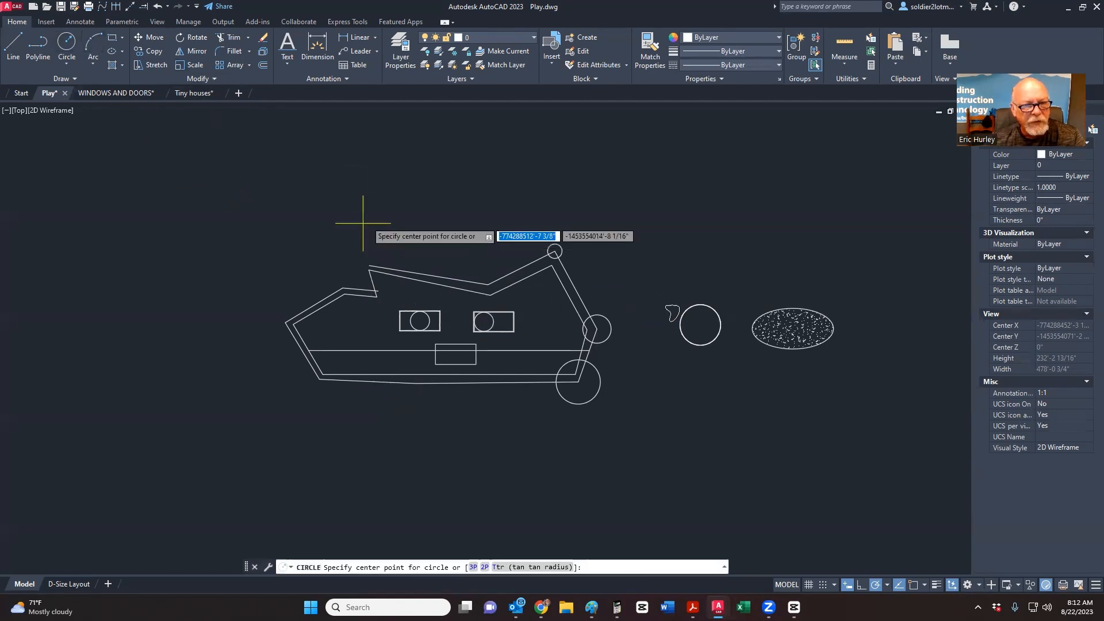
{"action": "left_click", "coordinate": [395, 188]}
{"action": "left_click", "coordinate": [407, 201]}
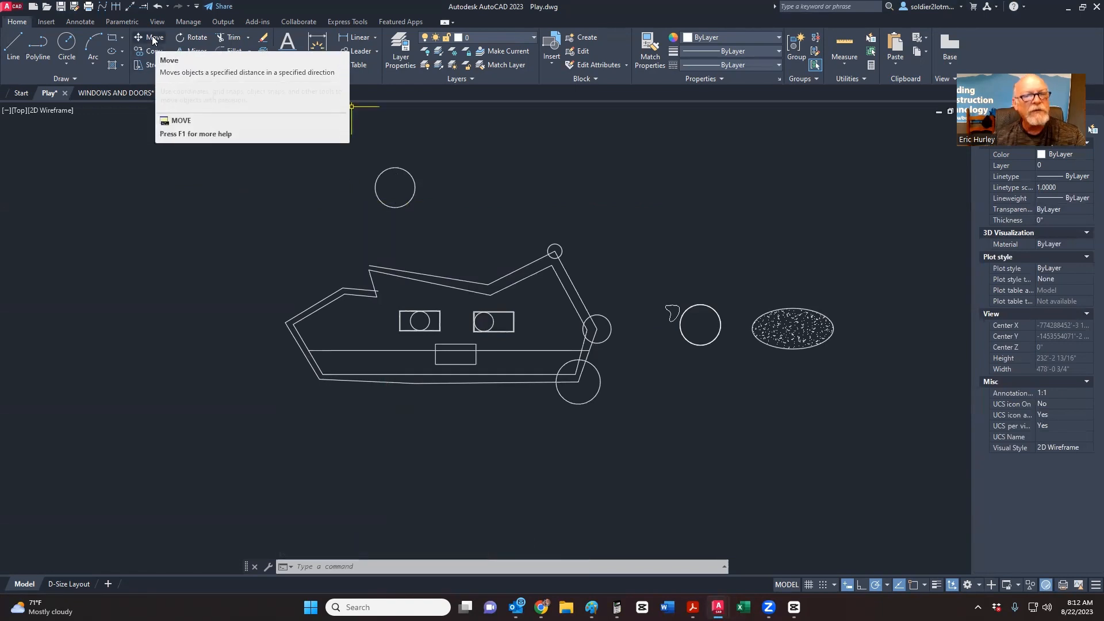
Step: Draw a single slightly sloping line about 38'-5" long to the right of the new circle
{"action": "left_click", "coordinate": [13, 42]}
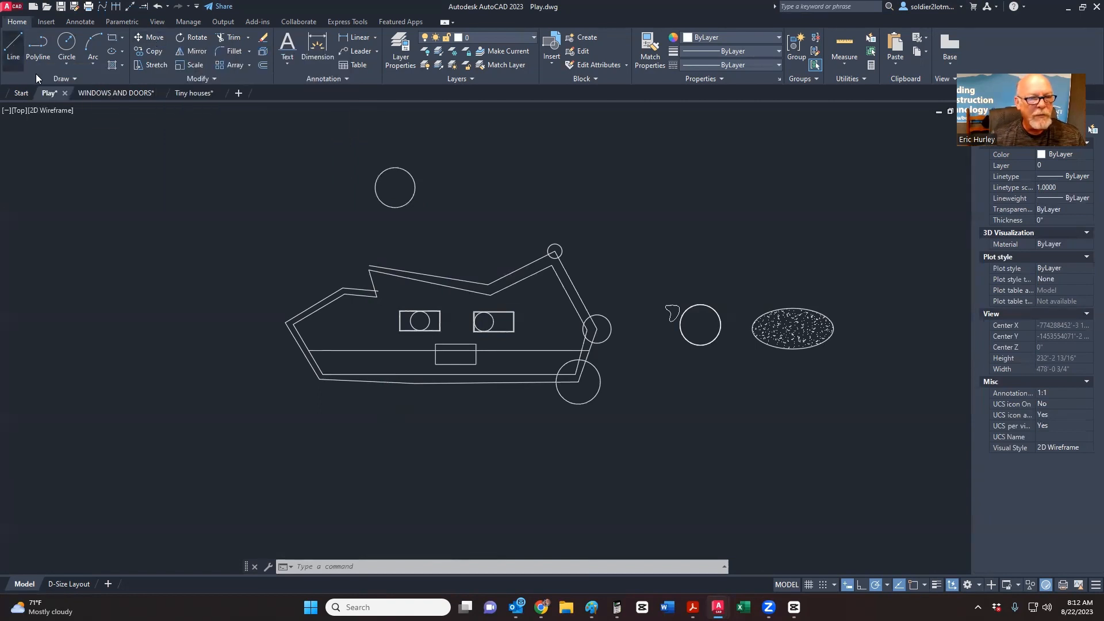
{"action": "left_click", "coordinate": [445, 167]}
{"action": "left_click", "coordinate": [522, 181]}
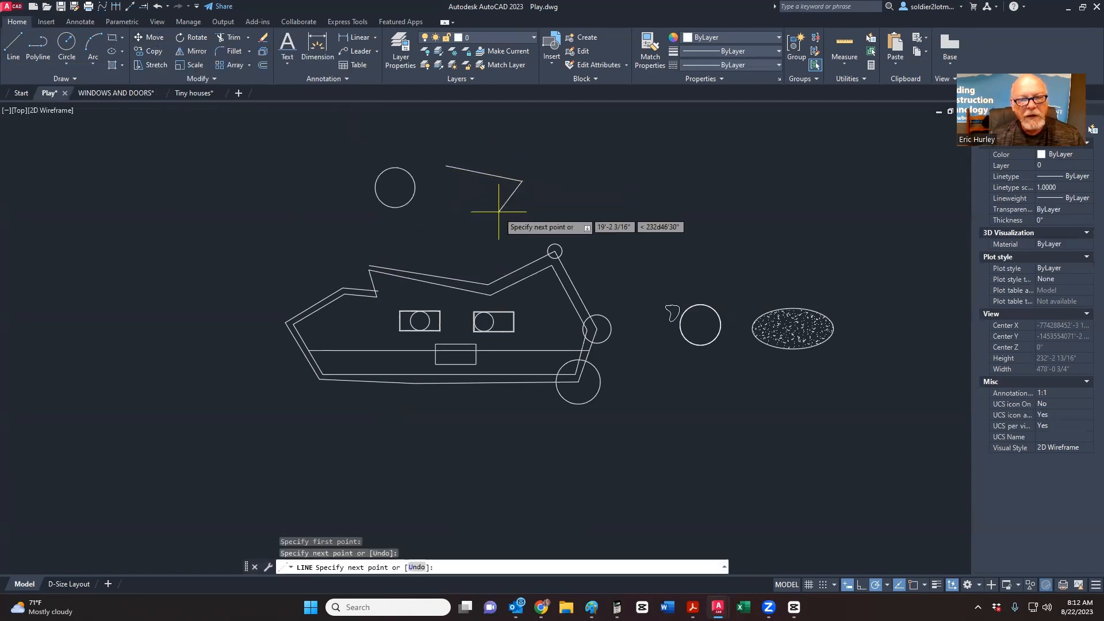
{"action": "key", "text": "Escape"}
Step: Select the new line and the new circle in turn to examine their grips, clearing the selection each time
{"action": "left_click", "coordinate": [494, 192]}
{"action": "left_click", "coordinate": [485, 168]}
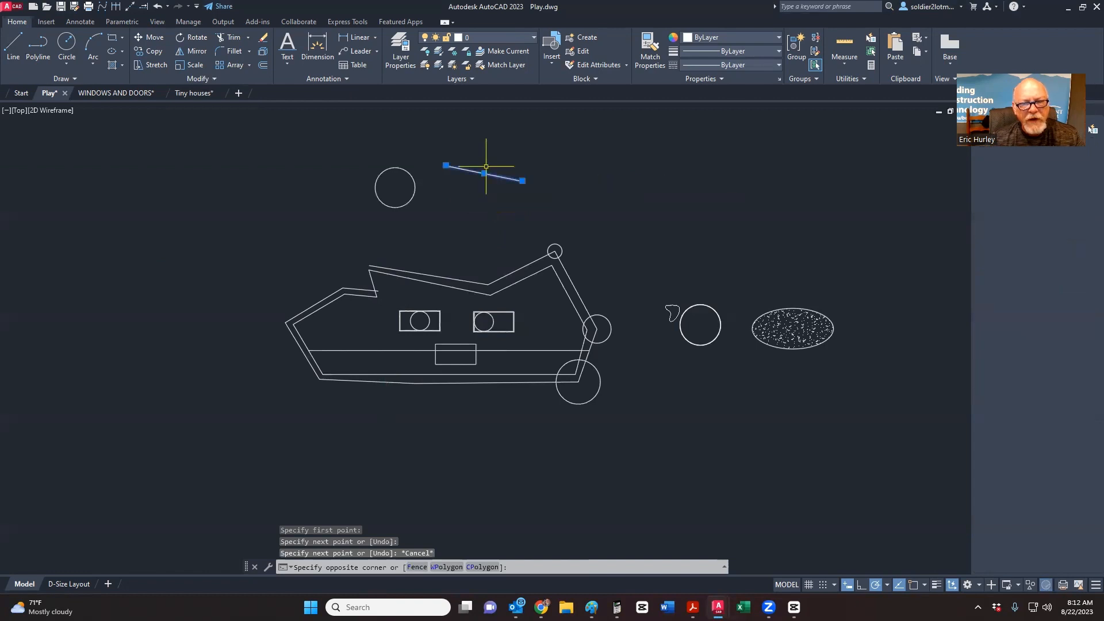
{"action": "scroll", "coordinate": [487, 169], "scroll_direction": "up", "scroll_amount": 4}
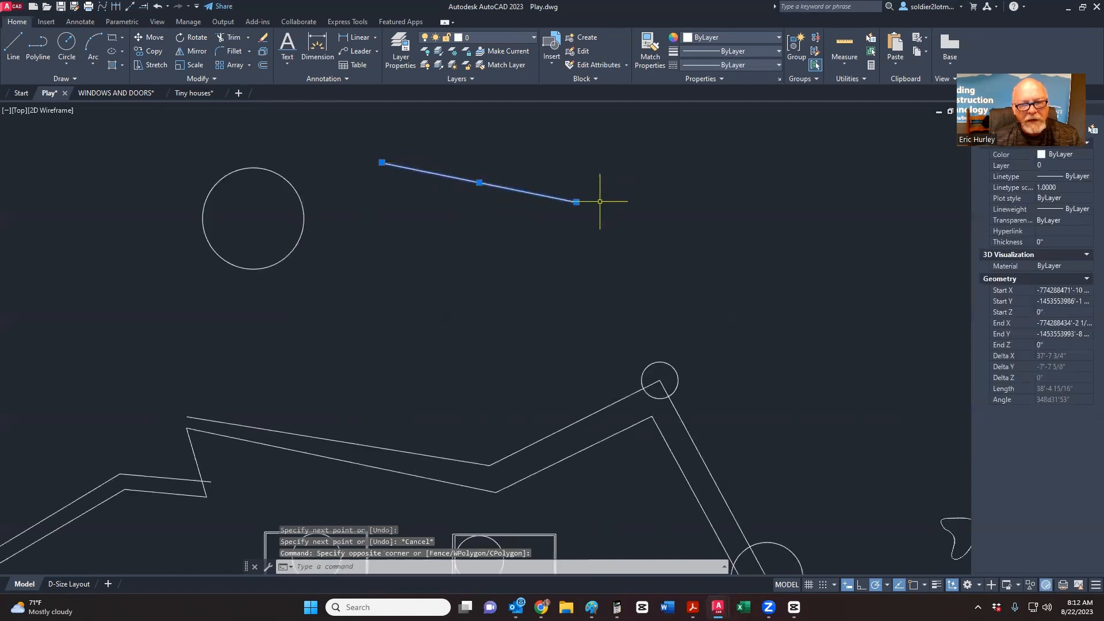
{"action": "key", "text": "Escape"}
{"action": "left_click", "coordinate": [343, 248]}
{"action": "left_click", "coordinate": [269, 217]}
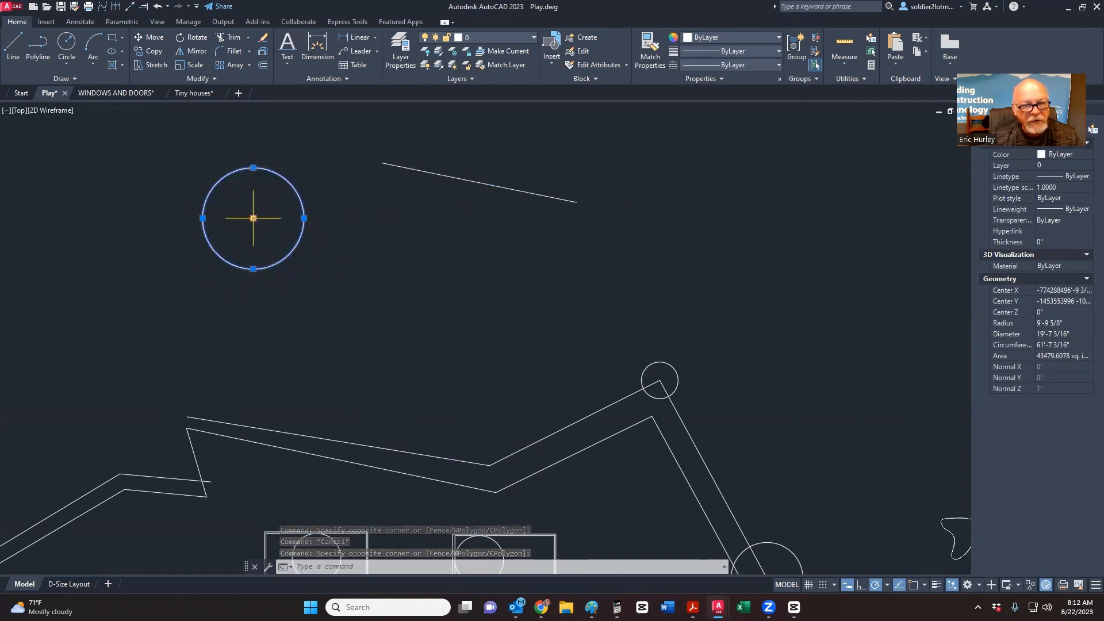
{"action": "key", "text": "Escape"}
Step: Move the new sloping line slightly up and to the left by its midpoint grip
{"action": "left_click", "coordinate": [528, 180]}
{"action": "left_click", "coordinate": [466, 195]}
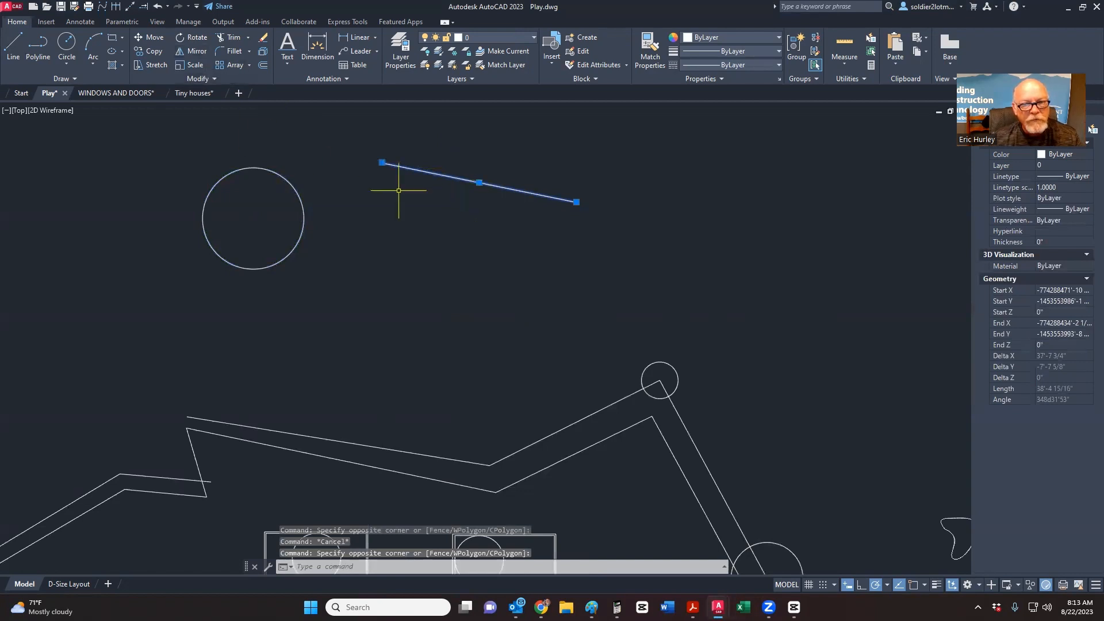
{"action": "left_click", "coordinate": [480, 182]}
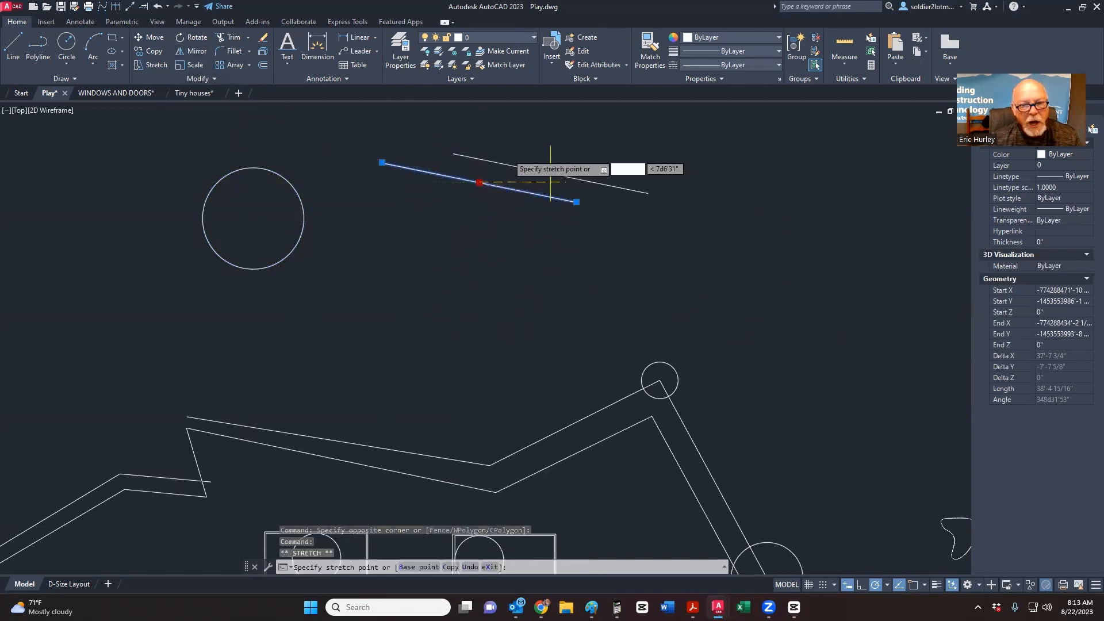
{"action": "left_click", "coordinate": [458, 161]}
Step: Move the new circle a short distance upward by its center grip, and clear the selection
{"action": "left_click", "coordinate": [292, 227]}
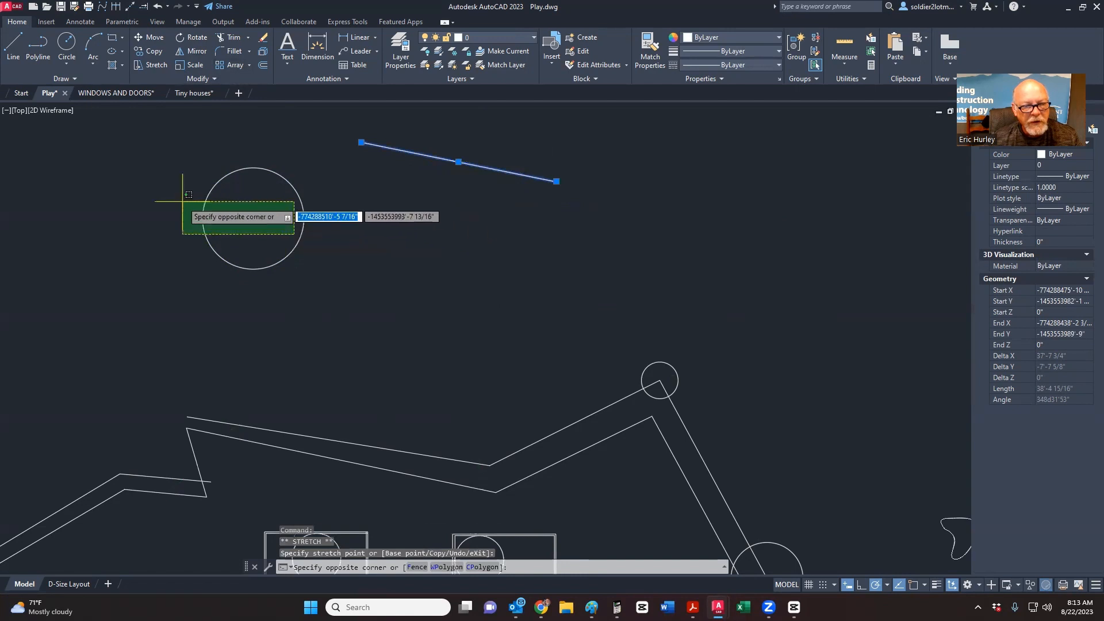
{"action": "left_click", "coordinate": [236, 211]}
{"action": "left_click", "coordinate": [254, 218]}
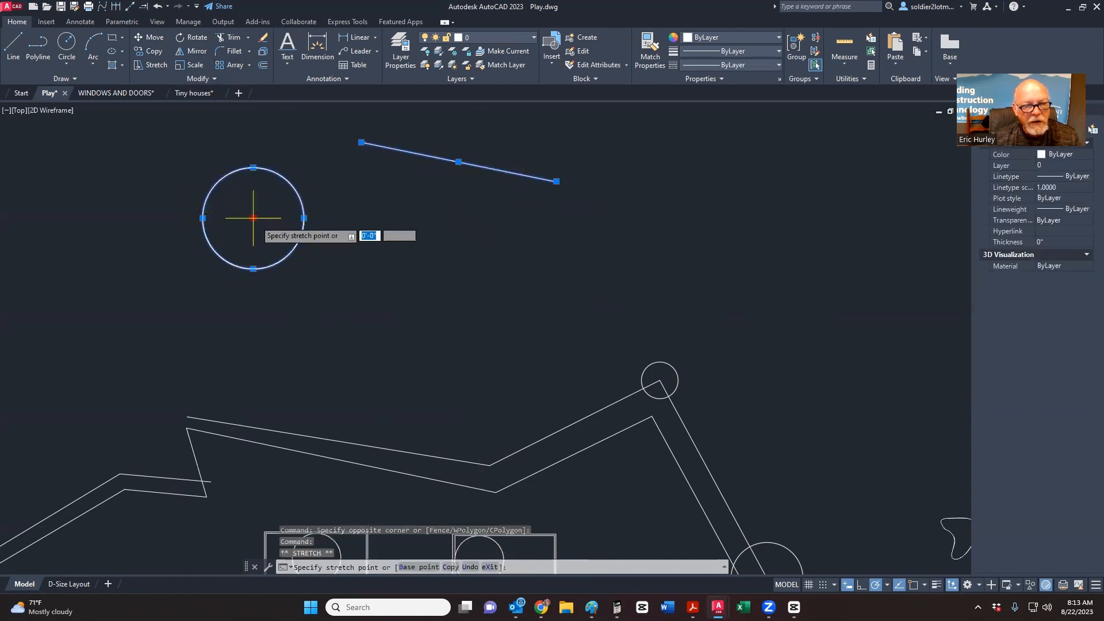
{"action": "left_click", "coordinate": [247, 185]}
{"action": "key", "text": "Escape"}
Step: Check whether the left double-lined rectangle is made of separate lines by selecting its edges
{"action": "scroll", "coordinate": [478, 241], "scroll_direction": "down", "scroll_amount": 2}
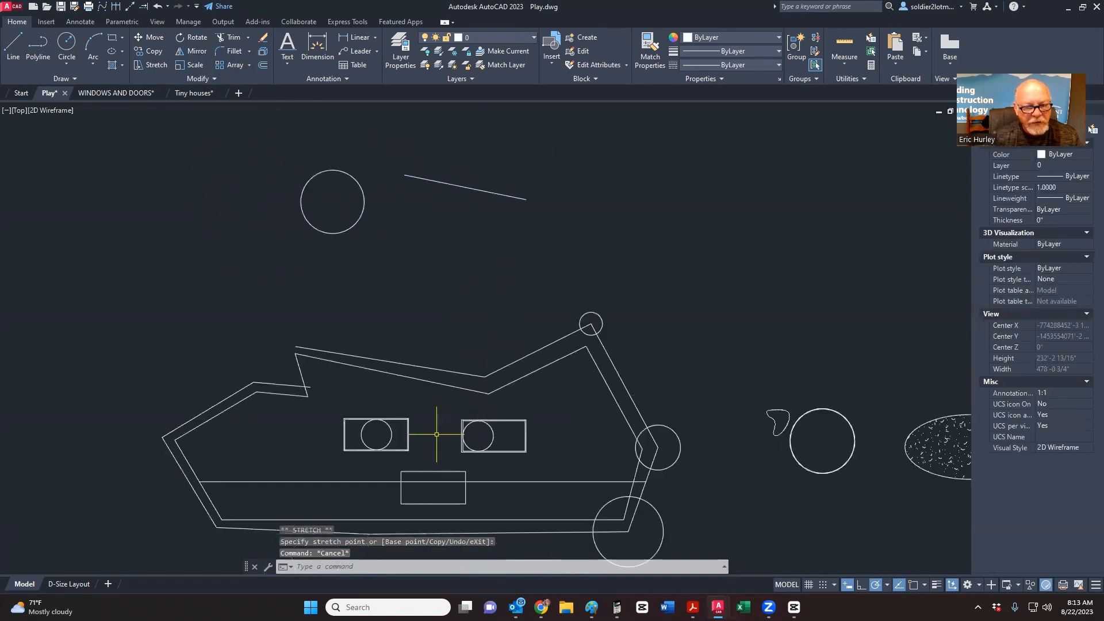
{"action": "scroll", "coordinate": [363, 468], "scroll_direction": "up", "scroll_amount": 5}
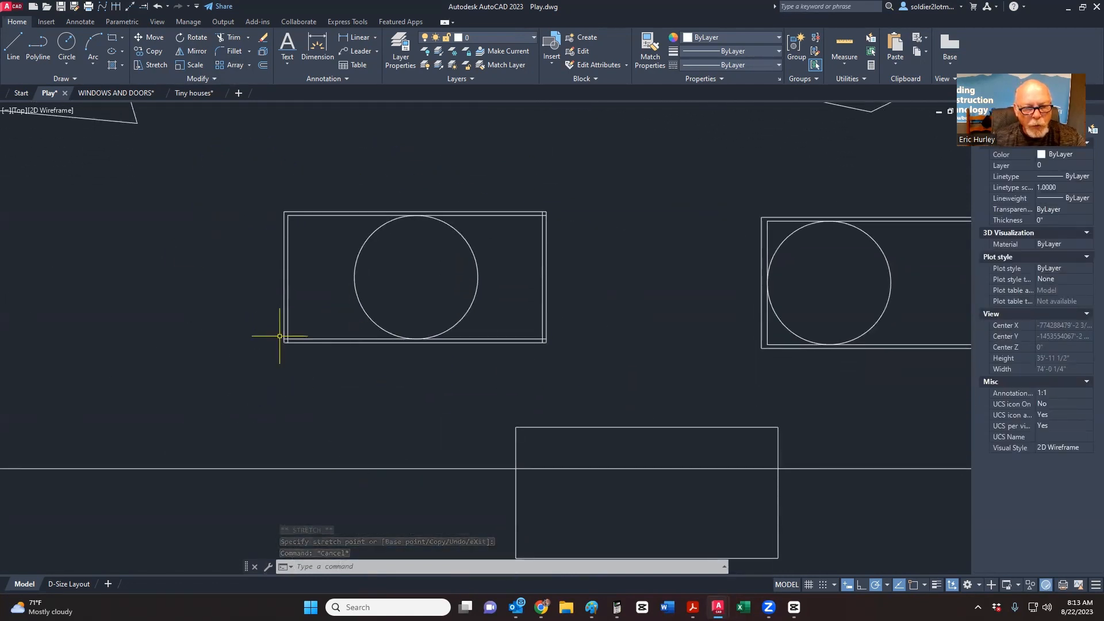
{"action": "left_click", "coordinate": [266, 357]}
{"action": "key", "text": "Escape"}
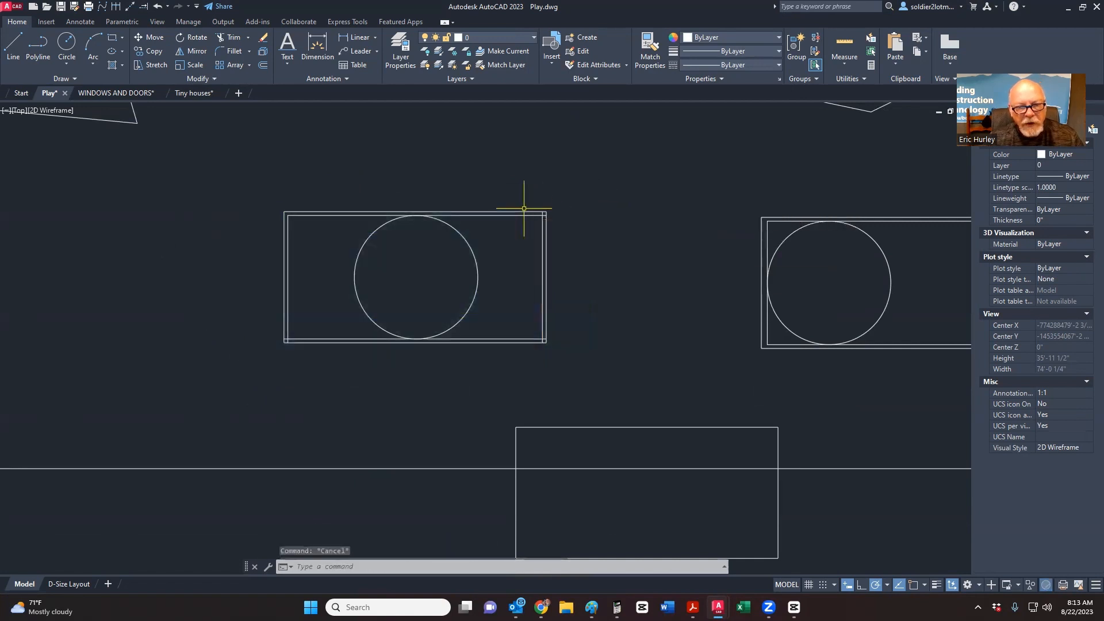
{"action": "left_click", "coordinate": [524, 212]}
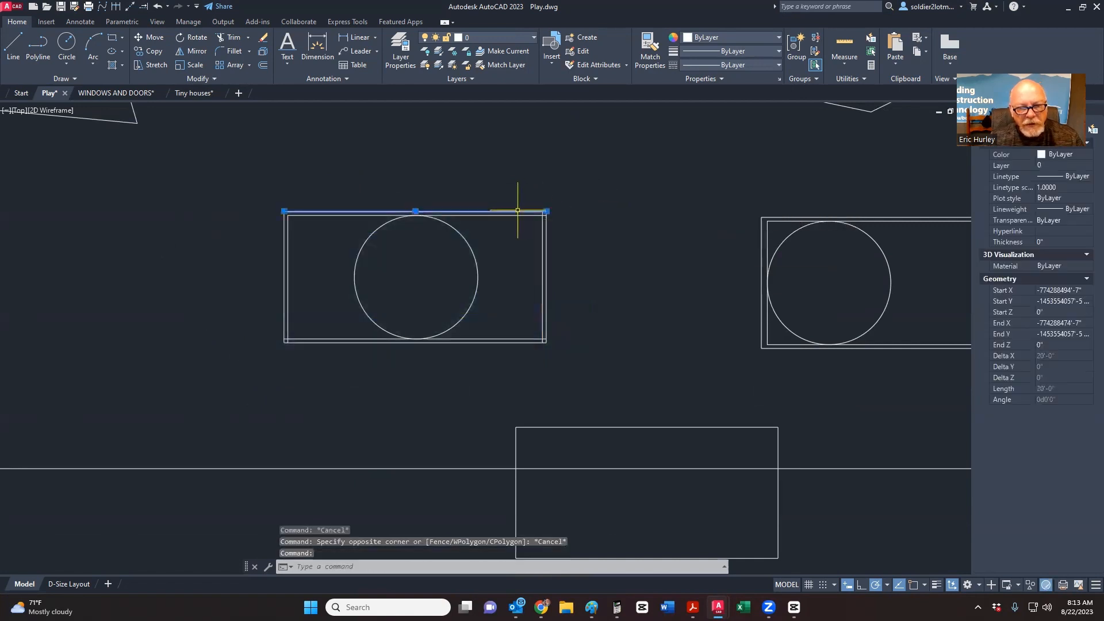
{"action": "left_click", "coordinate": [543, 247]}
{"action": "key", "text": "Escape"}
Step: Try to stretch the lower rectangle by its upper-left corner grip and its top edge grip
{"action": "left_click", "coordinate": [592, 439]}
{"action": "left_click", "coordinate": [564, 414]}
{"action": "mouse_move", "coordinate": [637, 358]}
{"action": "middle_mouse_down"}
{"action": "mouse_move", "coordinate": [486, 197]}
{"action": "mouse_move", "coordinate": [437, 171]}
{"action": "middle_mouse_up"}
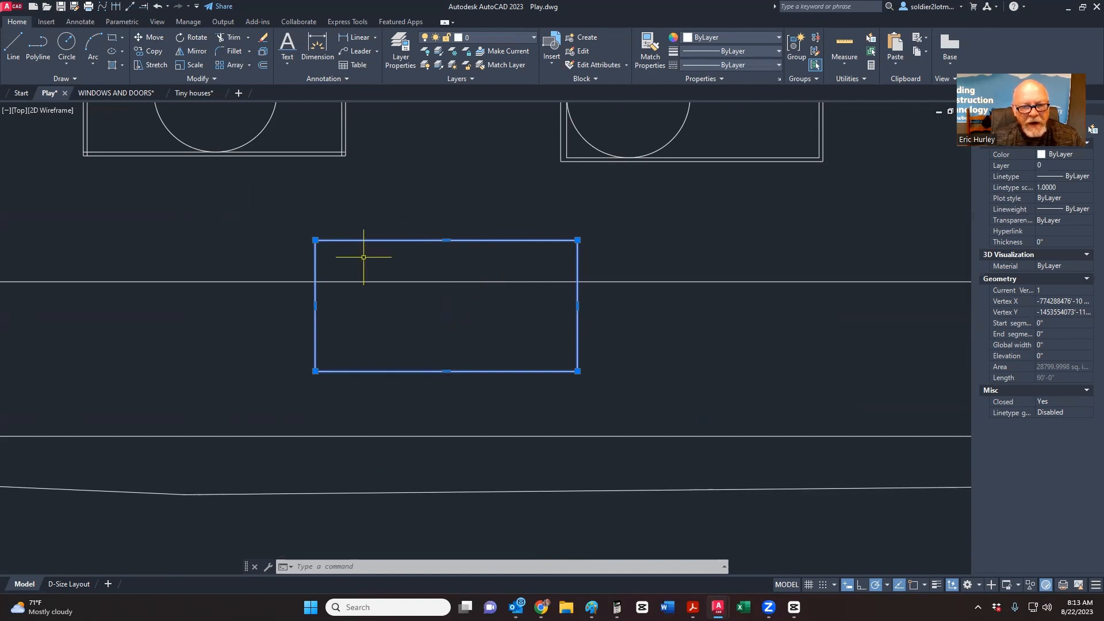
{"action": "left_click", "coordinate": [315, 240]}
{"action": "key", "text": "Escape"}
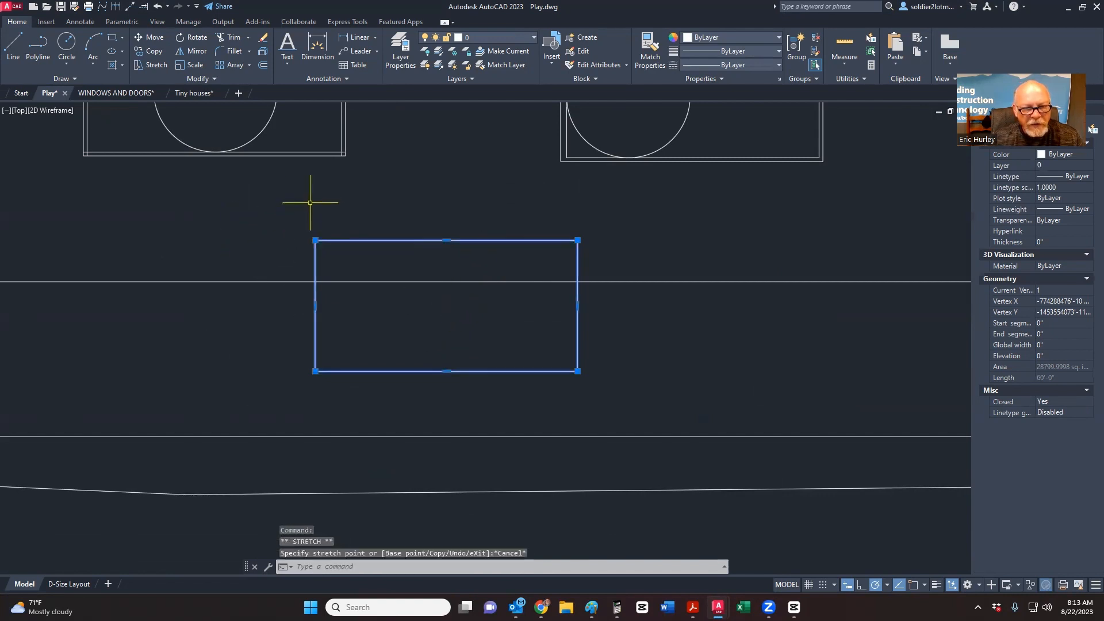
{"action": "left_click", "coordinate": [447, 240]}
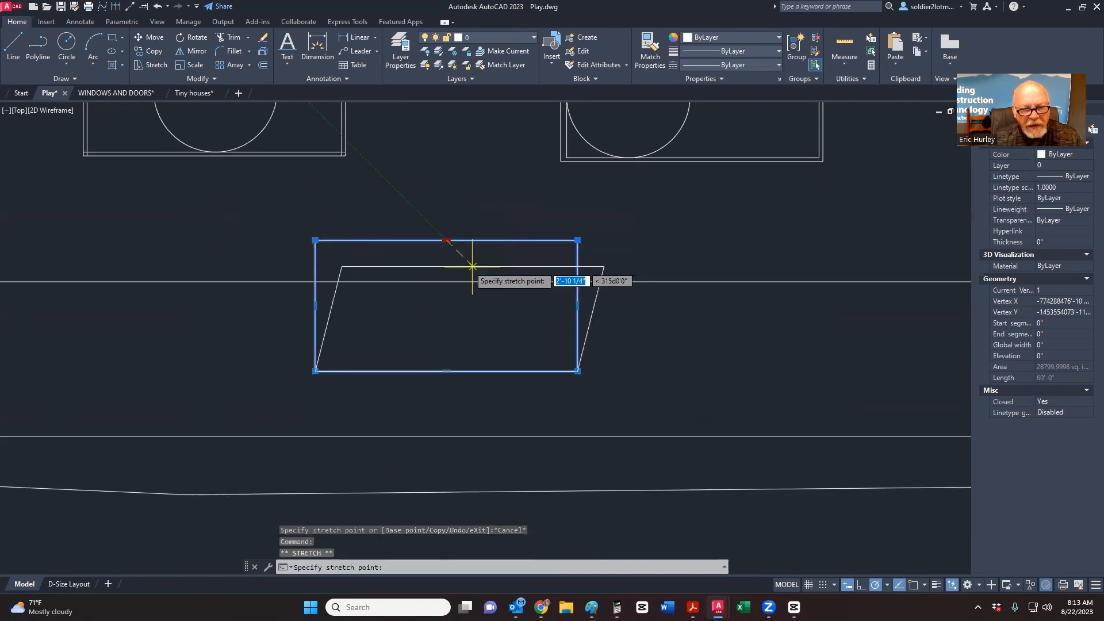
{"action": "key", "text": "Escape"}
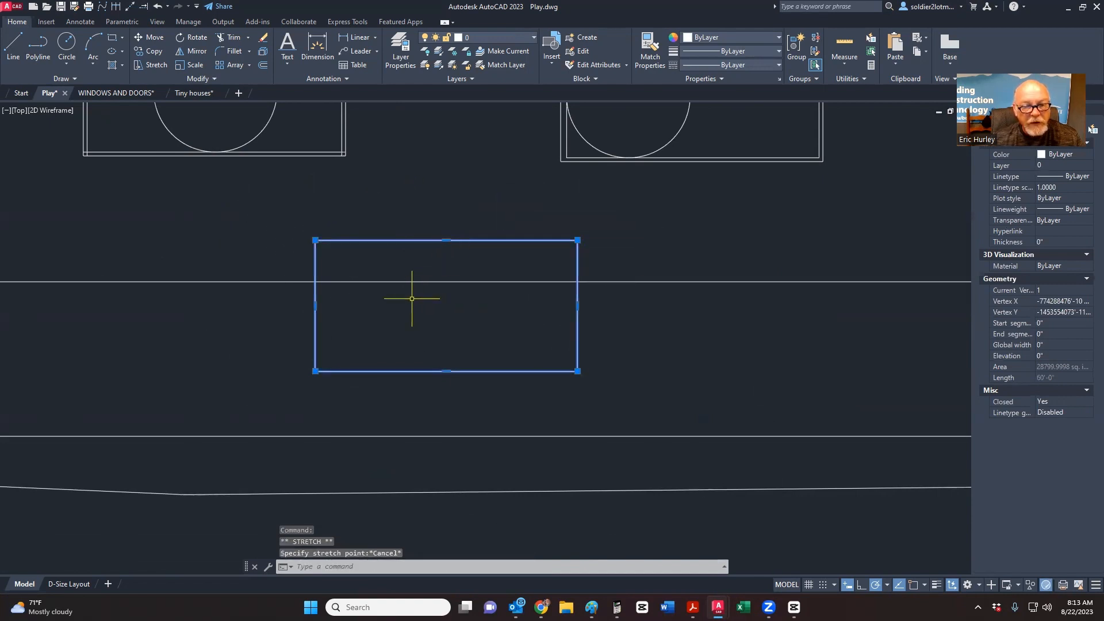
Step: Start moving the lower rectangle, turn on object snap, review the enabled snap modes, and cancel the move
{"action": "right_click", "coordinate": [407, 259]}
{"action": "left_click", "coordinate": [432, 364]}
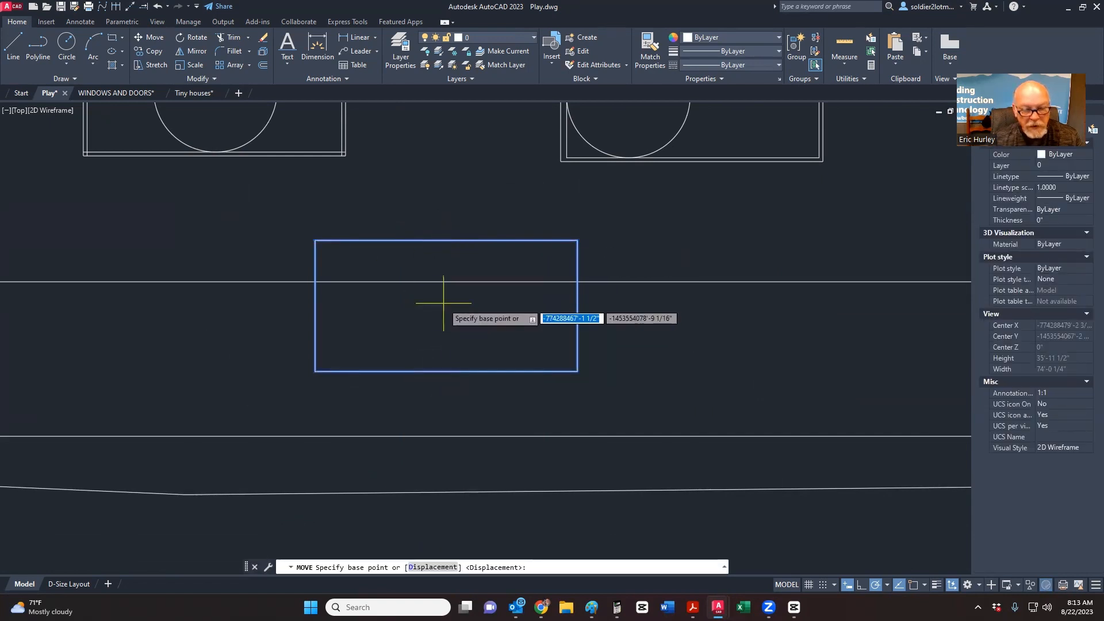
{"action": "key", "text": "F3"}
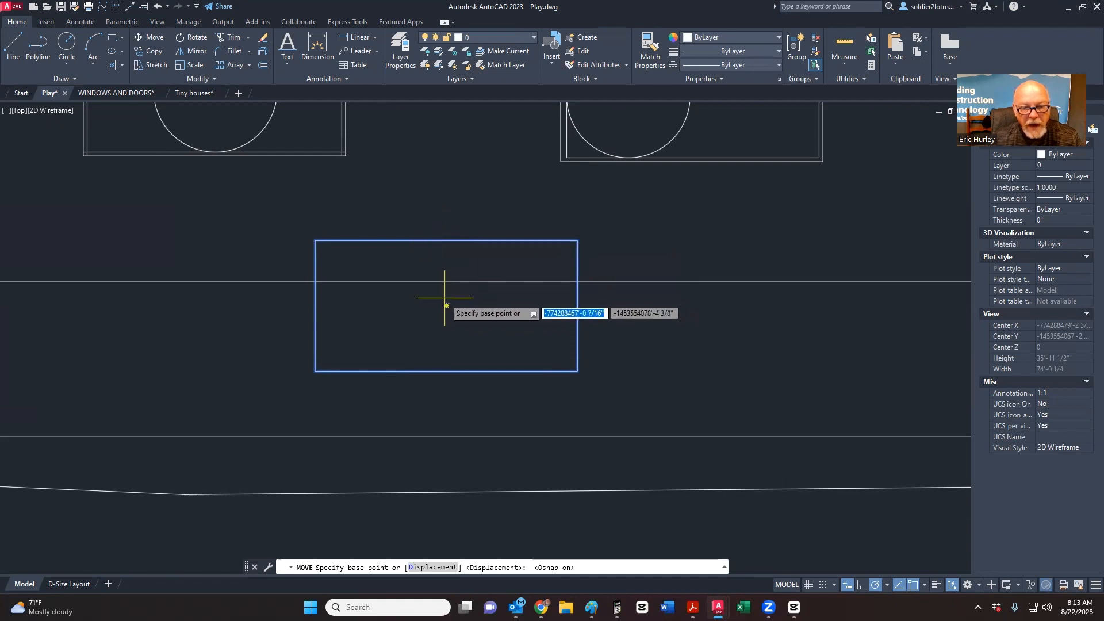
{"action": "left_click", "coordinate": [926, 587]}
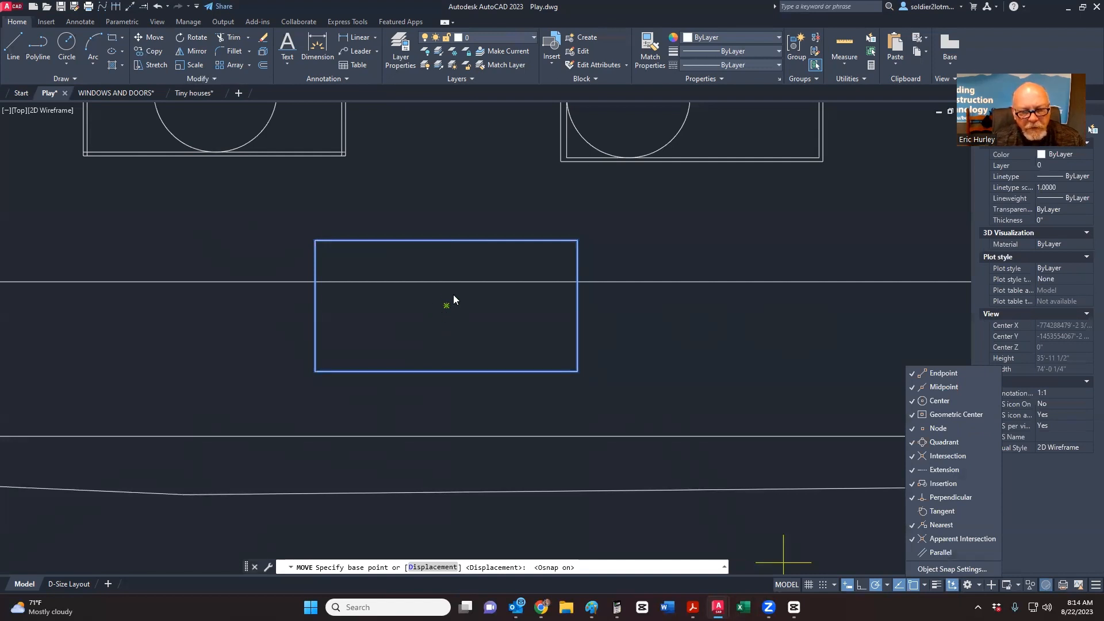
{"action": "key", "text": "Escape"}
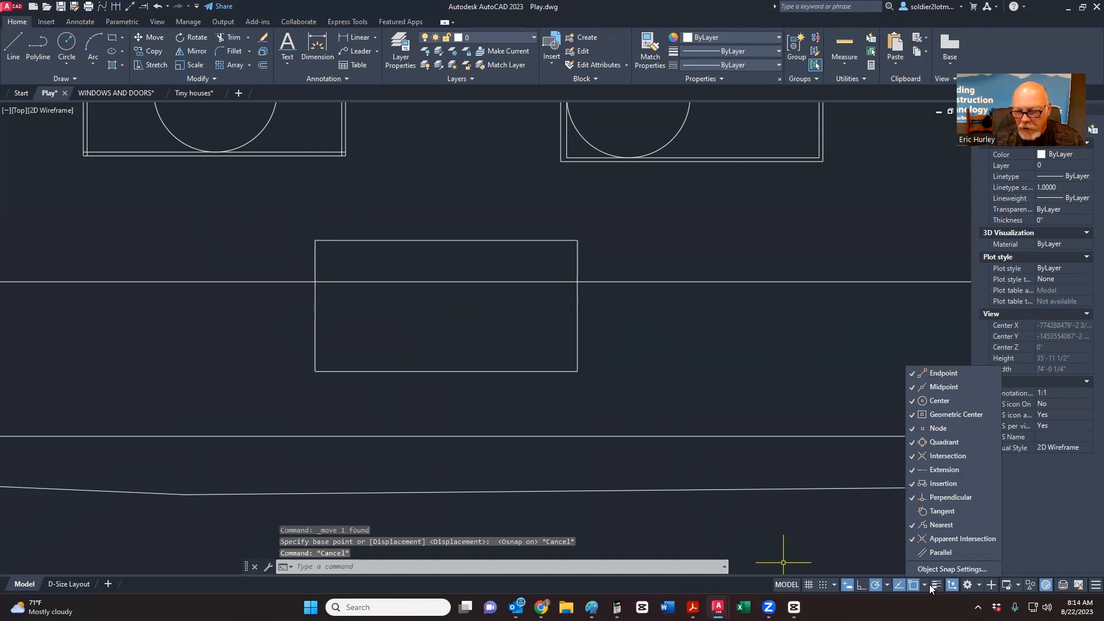
{"action": "left_click", "coordinate": [665, 328]}
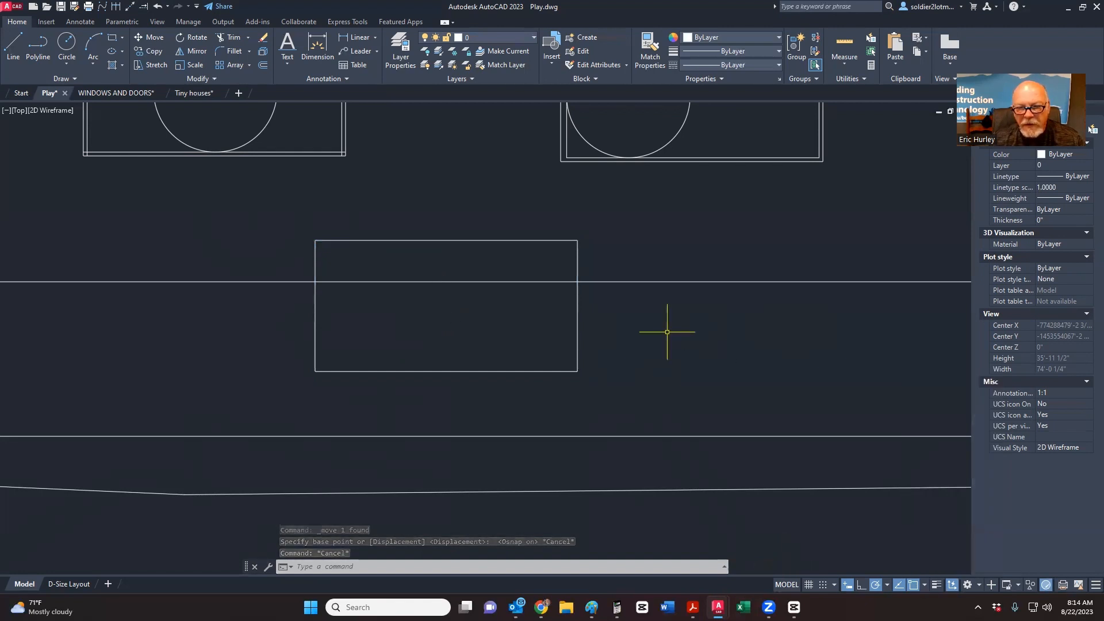
{"action": "key", "text": "Escape"}
Step: Try to move the lower rectangle using its geometric center as the base point
{"action": "left_click", "coordinate": [513, 270]}
{"action": "left_click", "coordinate": [466, 239]}
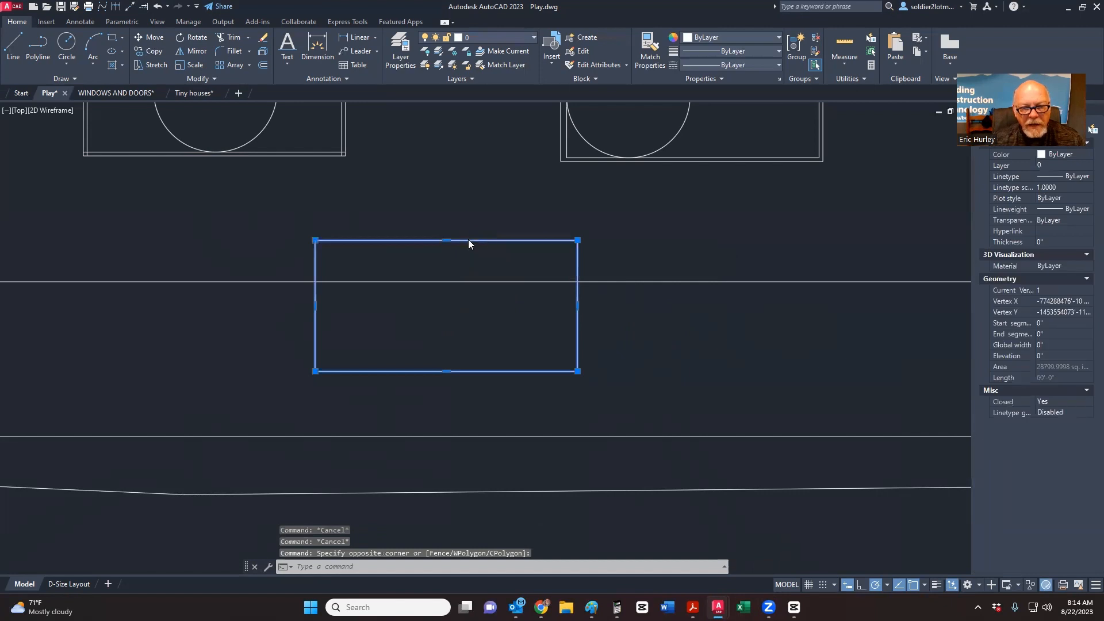
{"action": "right_click", "coordinate": [465, 239]}
{"action": "left_click", "coordinate": [494, 344]}
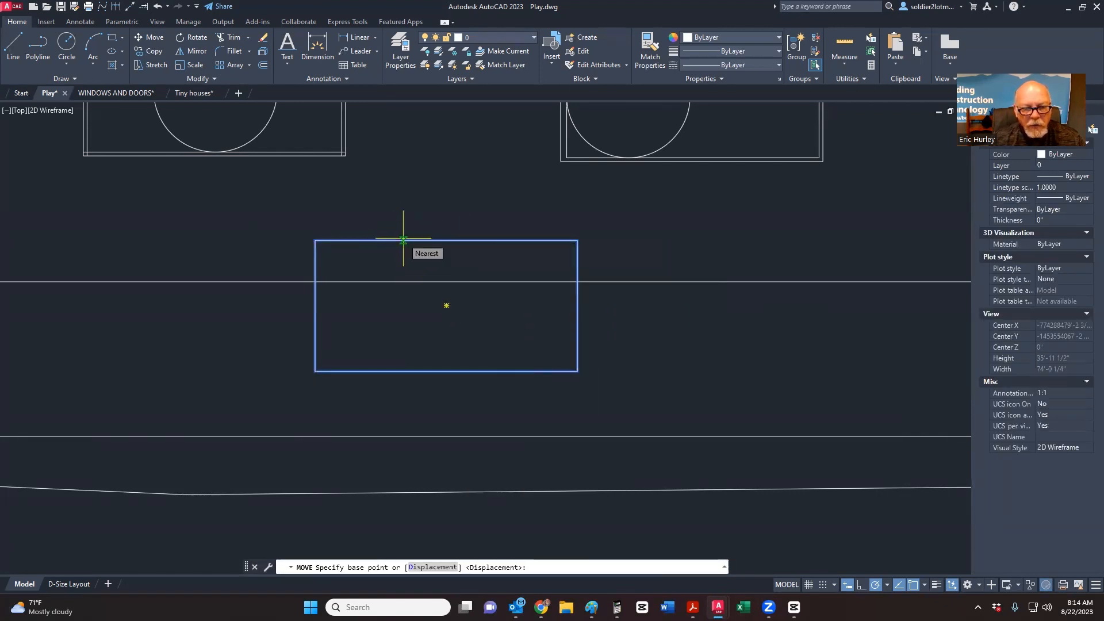
{"action": "left_click", "coordinate": [447, 305]}
{"action": "scroll", "coordinate": [374, 368], "scroll_direction": "down", "scroll_amount": 10}
{"action": "scroll", "coordinate": [575, 368], "scroll_direction": "up", "scroll_amount": 5}
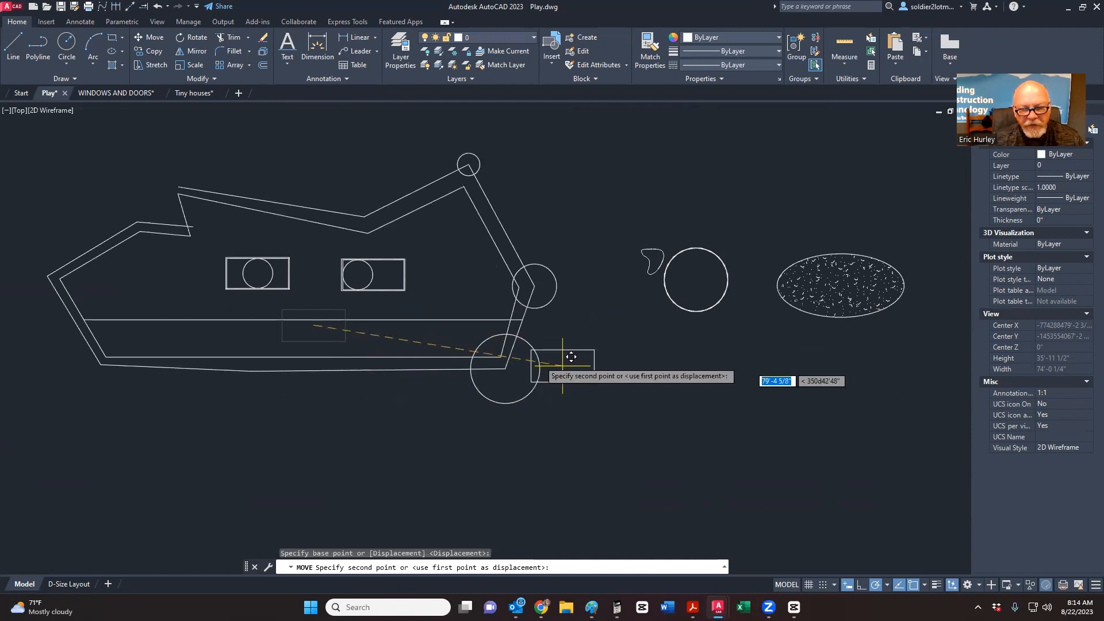
{"action": "key", "text": "Escape"}
Step: Reselect the lower rectangle and try once more to move it by its geometric center
{"action": "scroll", "coordinate": [317, 336], "scroll_direction": "up", "scroll_amount": 8}
{"action": "left_click", "coordinate": [507, 365]}
{"action": "left_click", "coordinate": [424, 323]}
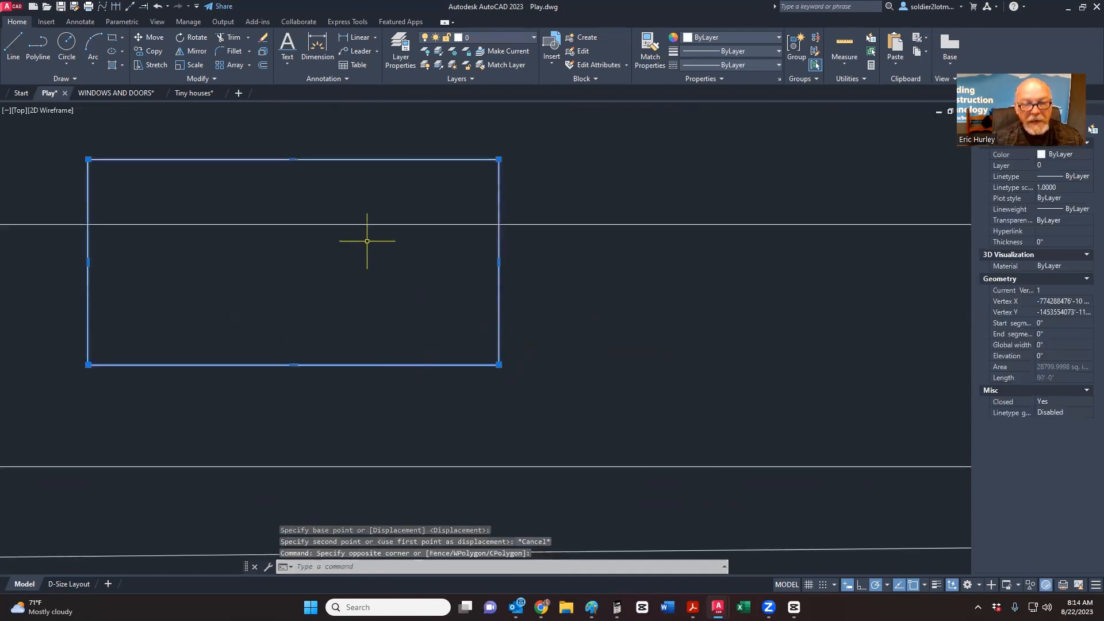
{"action": "scroll", "coordinate": [424, 282], "scroll_direction": "down", "scroll_amount": 3}
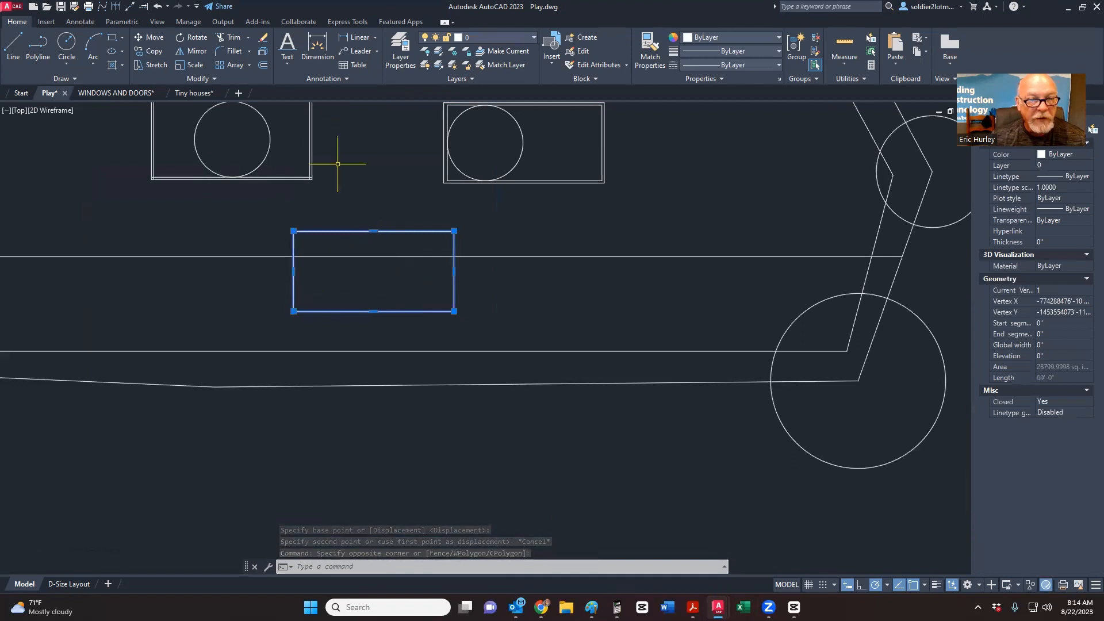
{"action": "right_click", "coordinate": [375, 260]}
{"action": "left_click", "coordinate": [405, 361]}
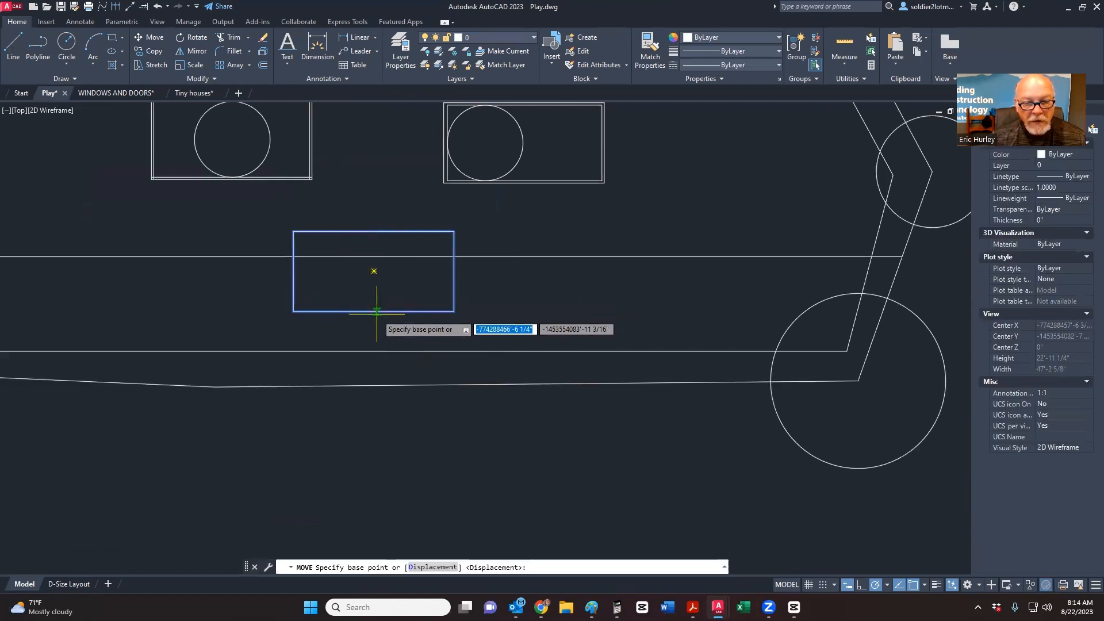
{"action": "left_click", "coordinate": [374, 271]}
{"action": "scroll", "coordinate": [382, 328], "scroll_direction": "down", "scroll_amount": 3}
{"action": "scroll", "coordinate": [454, 331], "scroll_direction": "up", "scroll_amount": 3}
{"action": "scroll", "coordinate": [462, 333], "scroll_direction": "down", "scroll_amount": 5}
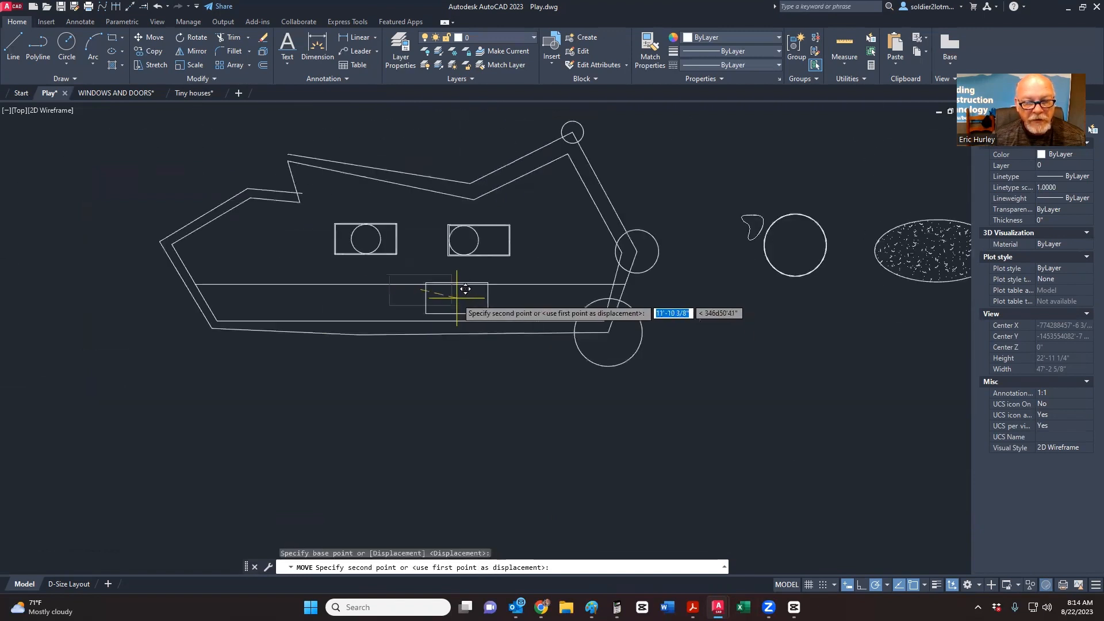
{"action": "key", "text": "Escape"}
{"action": "middle_click_drag", "start_coordinate": [396, 311], "coordinate": [381, 341]}
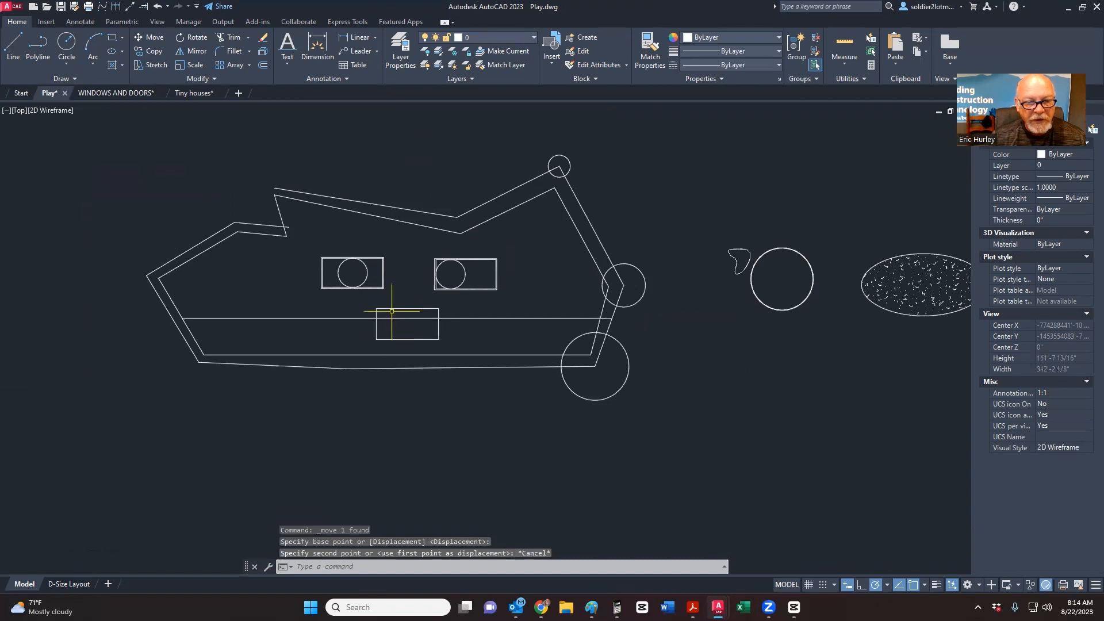
Step: Try to move the whole boat-shaped outline with its inner rectangles and circles, using the outline's geometric center as base point
{"action": "left_click", "coordinate": [108, 399]}
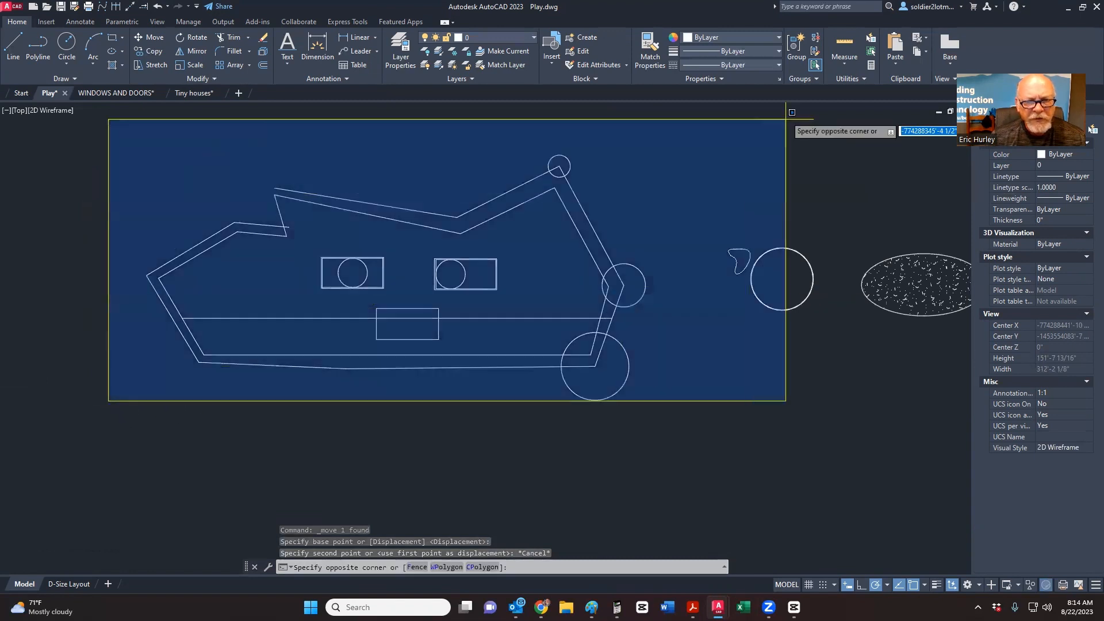
{"action": "left_click", "coordinate": [683, 107]}
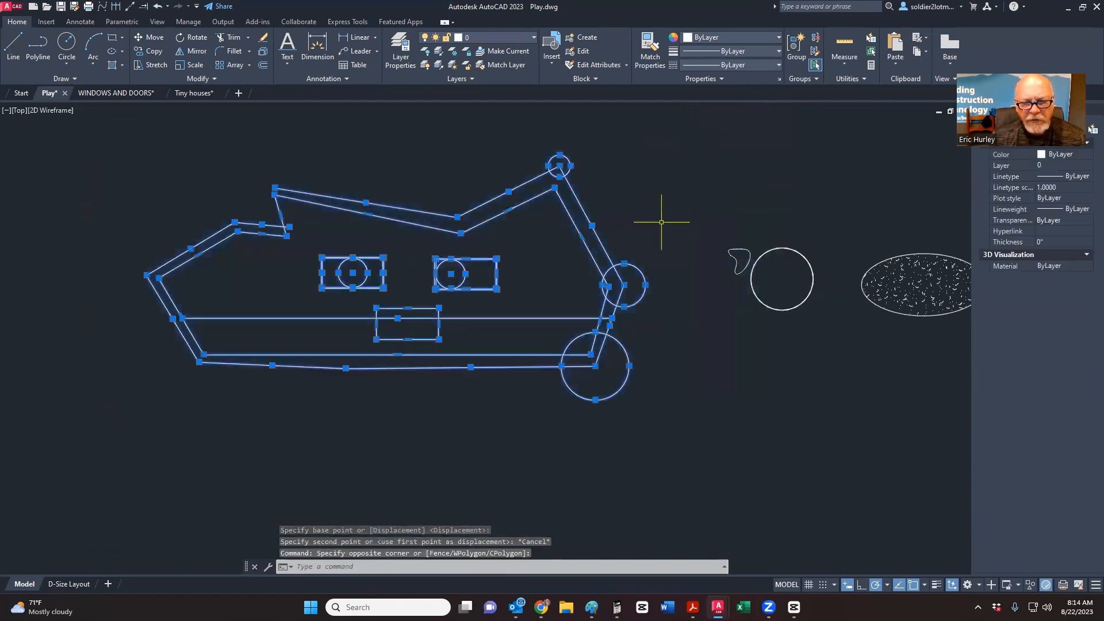
{"action": "right_click", "coordinate": [320, 160]}
{"action": "left_click", "coordinate": [351, 248]}
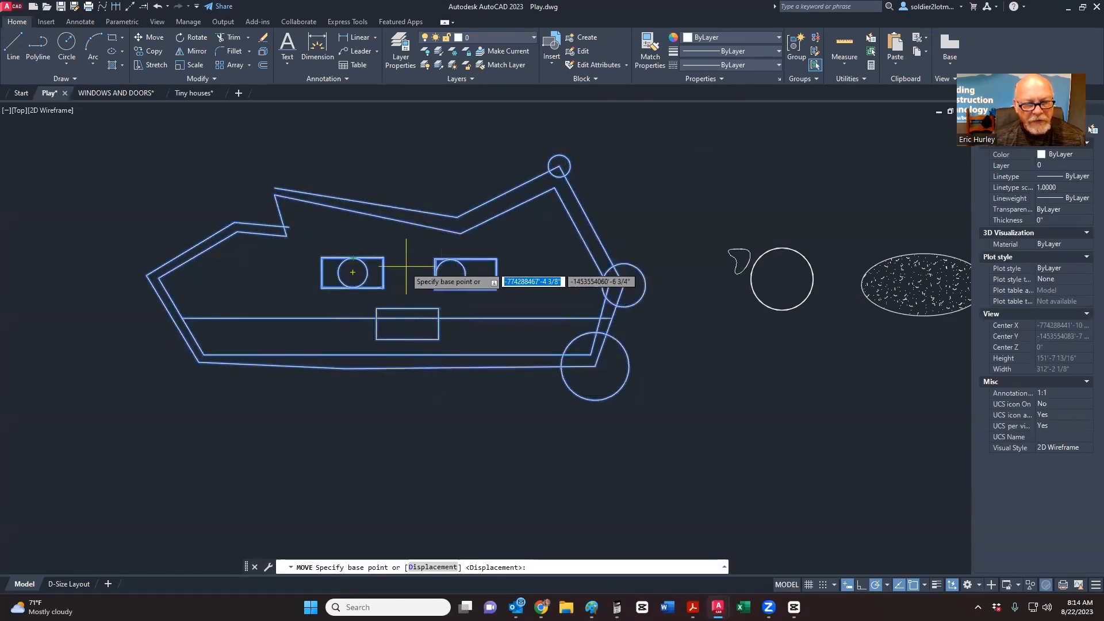
{"action": "scroll", "coordinate": [357, 270], "scroll_direction": "up", "scroll_amount": 5}
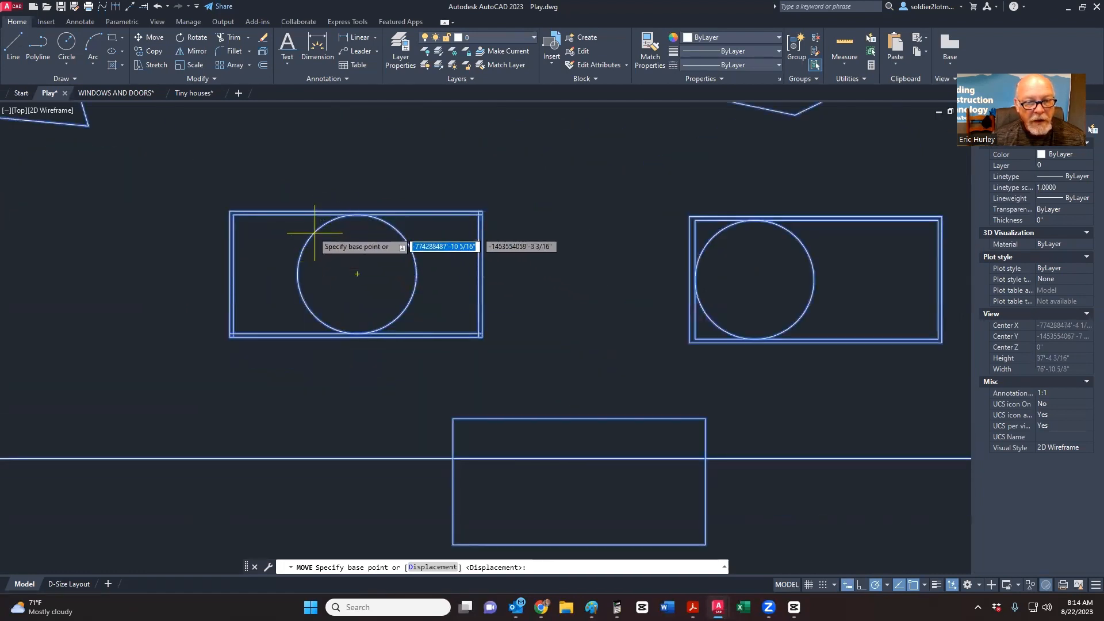
{"action": "scroll", "coordinate": [436, 254], "scroll_direction": "down", "scroll_amount": 10}
{"action": "scroll", "coordinate": [441, 261], "scroll_direction": "up", "scroll_amount": 6}
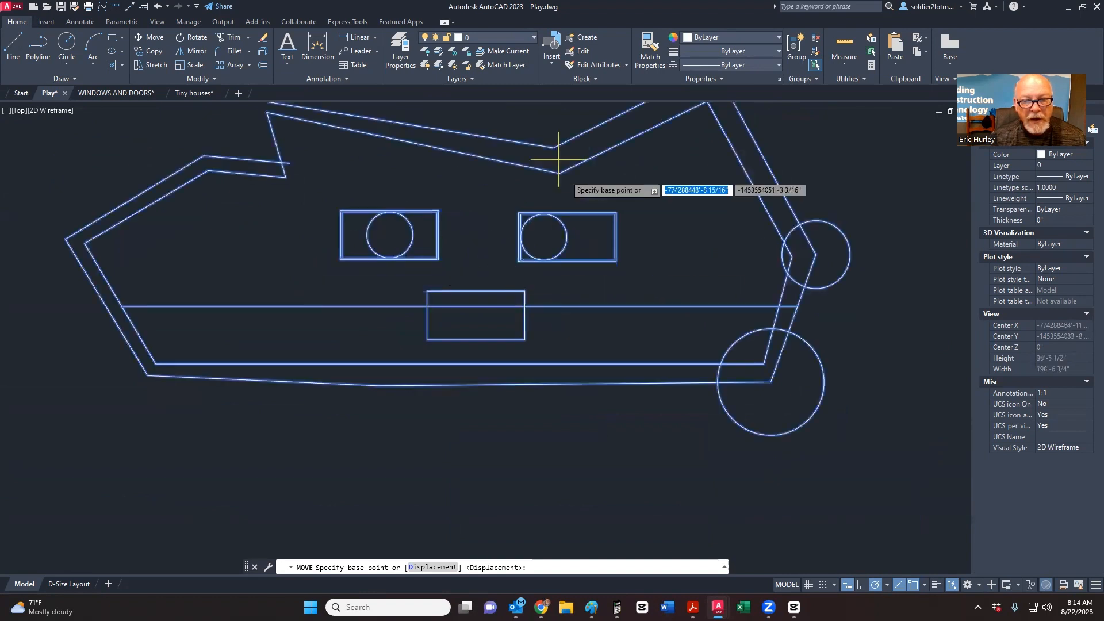
{"action": "middle_click_drag", "start_coordinate": [408, 146], "coordinate": [361, 199]}
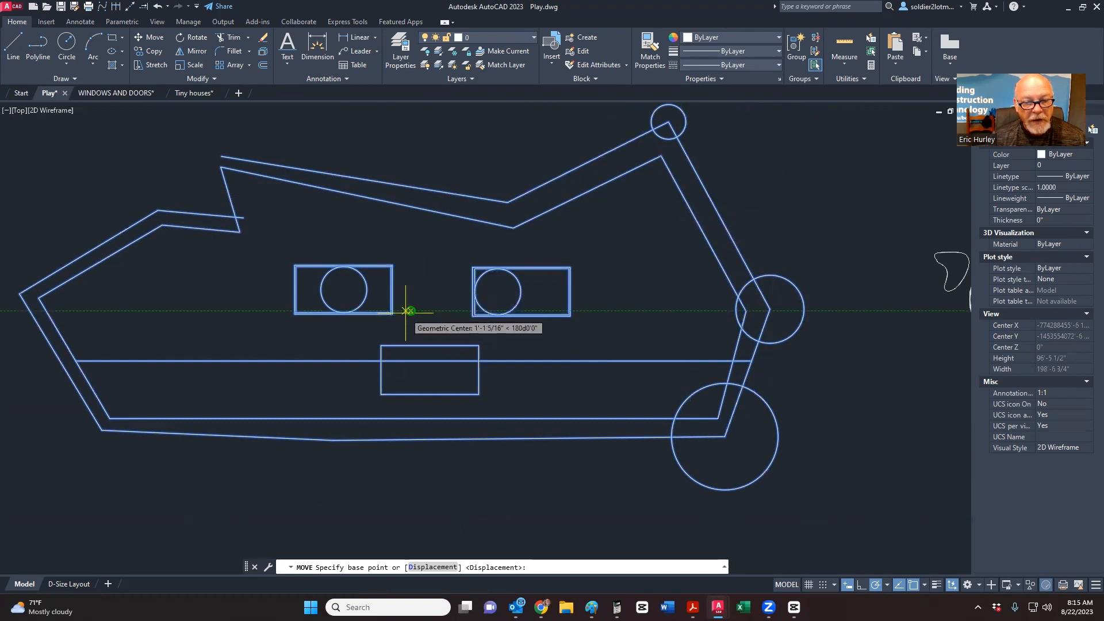
{"action": "left_click", "coordinate": [408, 311]}
{"action": "scroll", "coordinate": [409, 311], "scroll_direction": "down", "scroll_amount": 6}
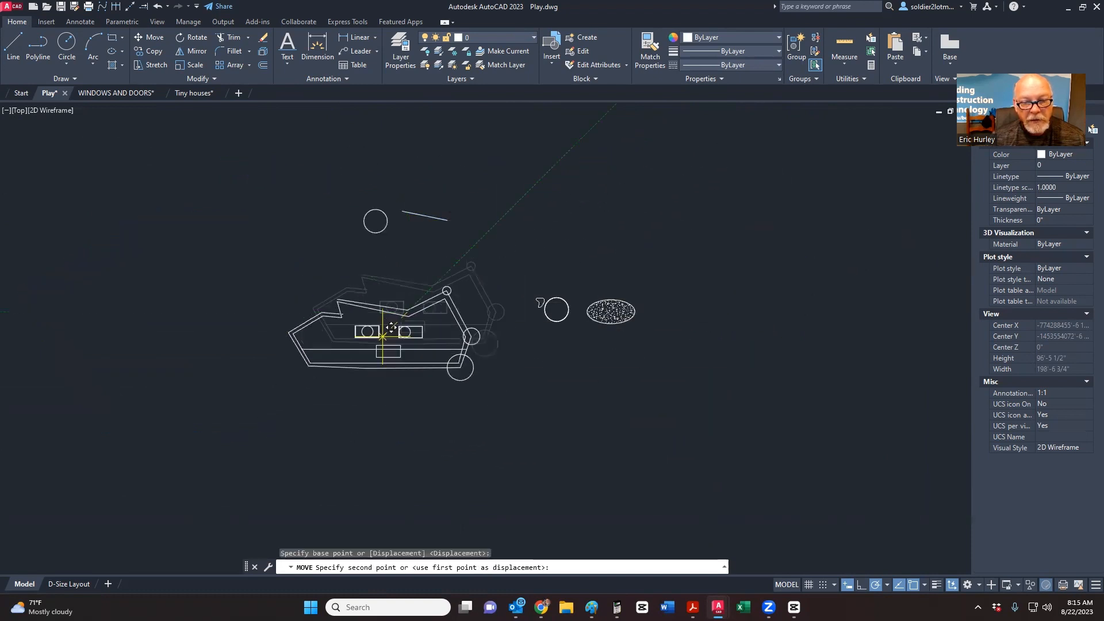
{"action": "scroll", "coordinate": [409, 316], "scroll_direction": "up", "scroll_amount": 5}
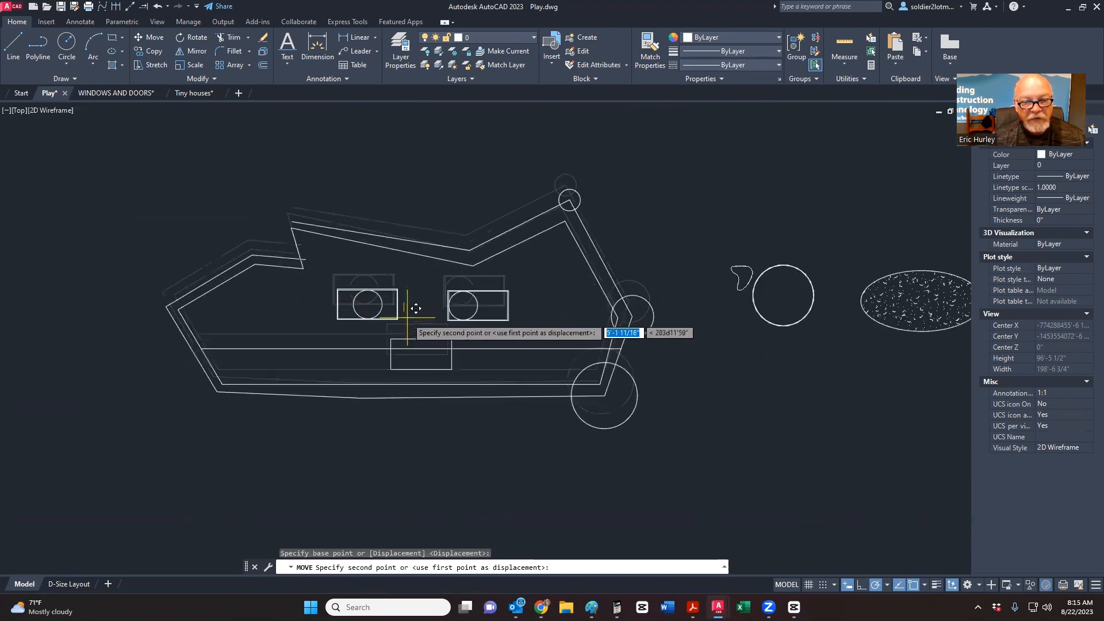
{"action": "scroll", "coordinate": [414, 305], "scroll_direction": "down", "scroll_amount": 3}
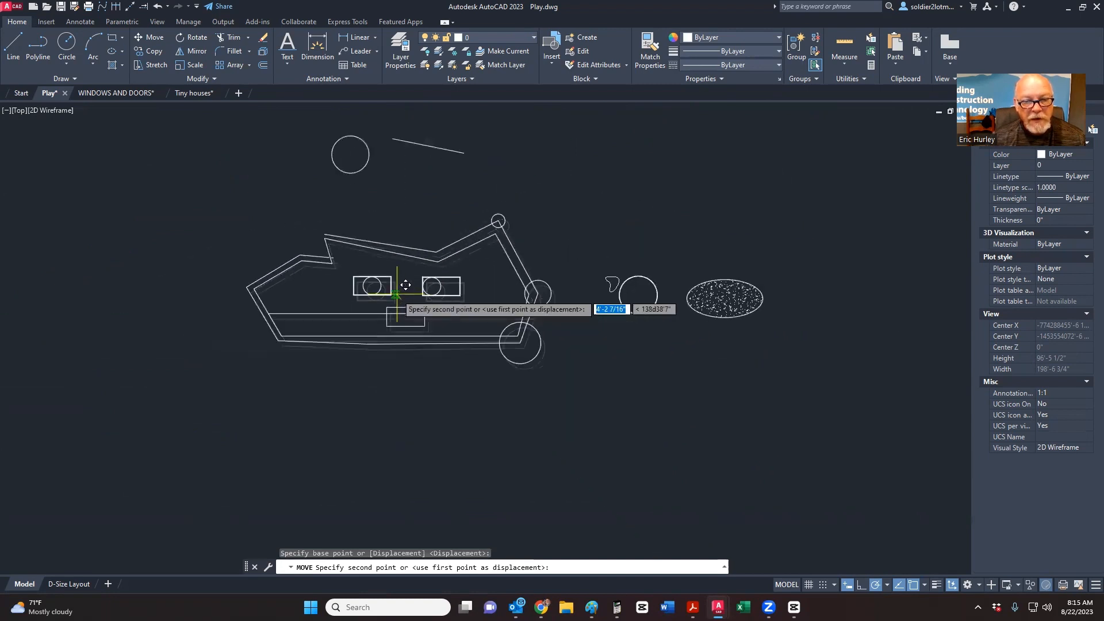
{"action": "key", "text": "Escape"}
{"action": "middle_click_drag", "start_coordinate": [409, 241], "coordinate": [414, 311]}
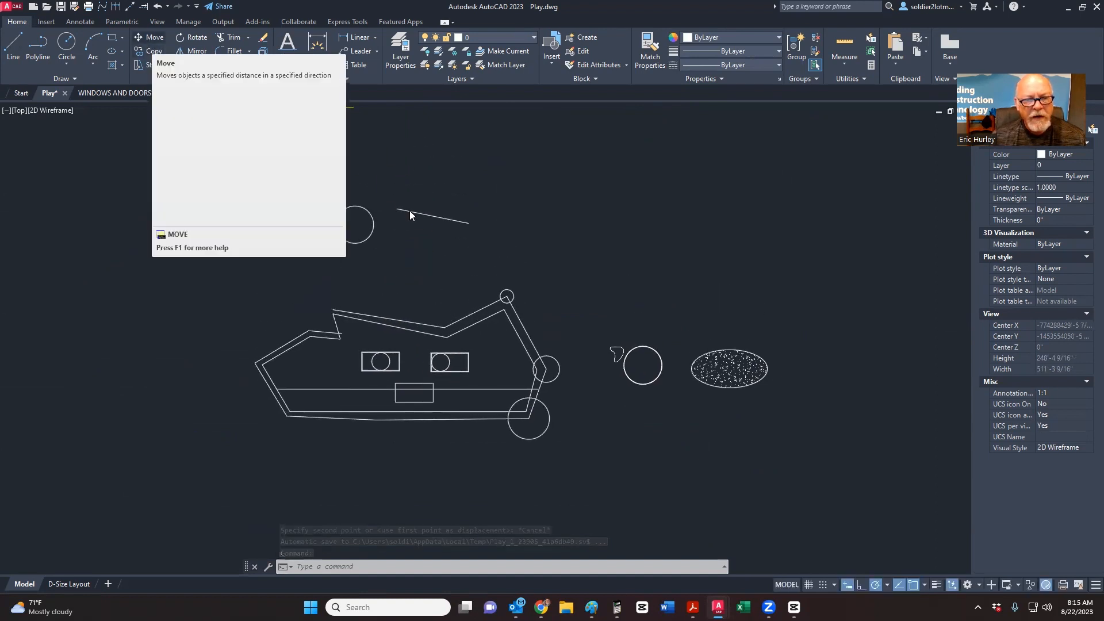
Step: Try to move the slanted line above the outline, starting the Move command before selecting it and using its midpoint as base point
{"action": "left_click", "coordinate": [150, 37]}
{"action": "left_click", "coordinate": [414, 214]}
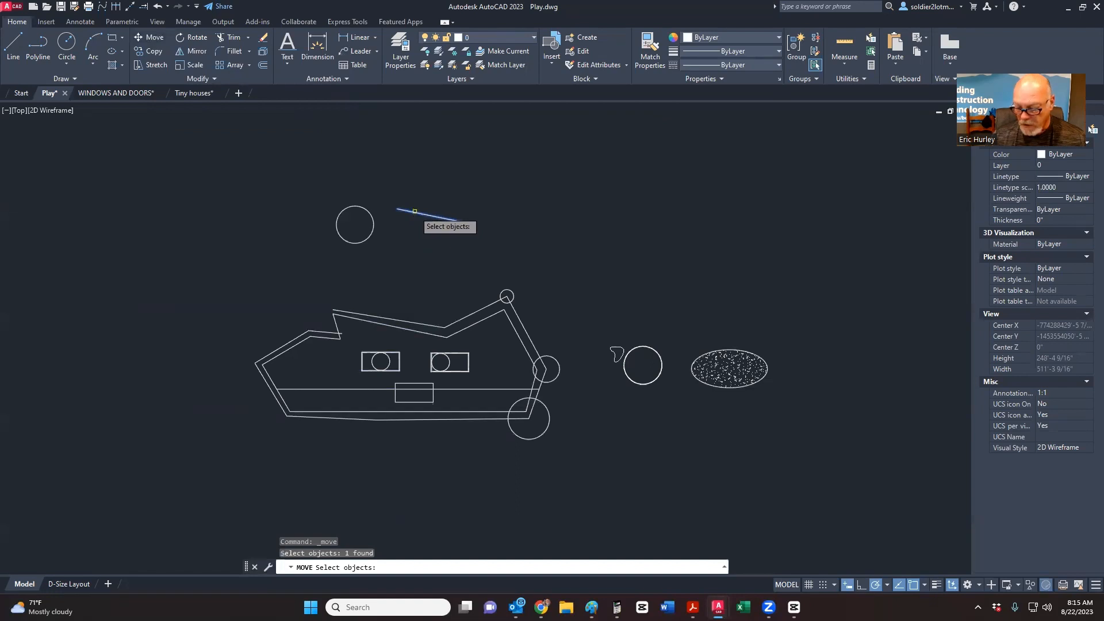
{"action": "key", "text": "Return"}
{"action": "left_click", "coordinate": [433, 217]}
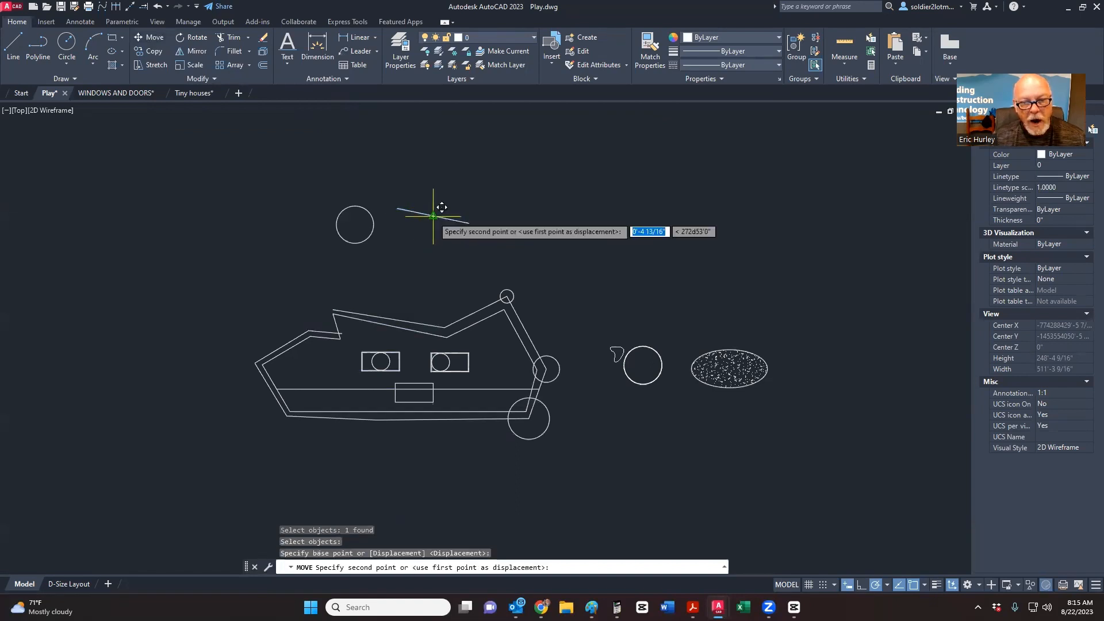
{"action": "key", "text": "Escape"}
Step: Move the entire boat-shaped group from the center of its right inner circle to the center of the circle above, and undo the move
{"action": "scroll", "coordinate": [437, 215], "scroll_direction": "up", "scroll_amount": 4}
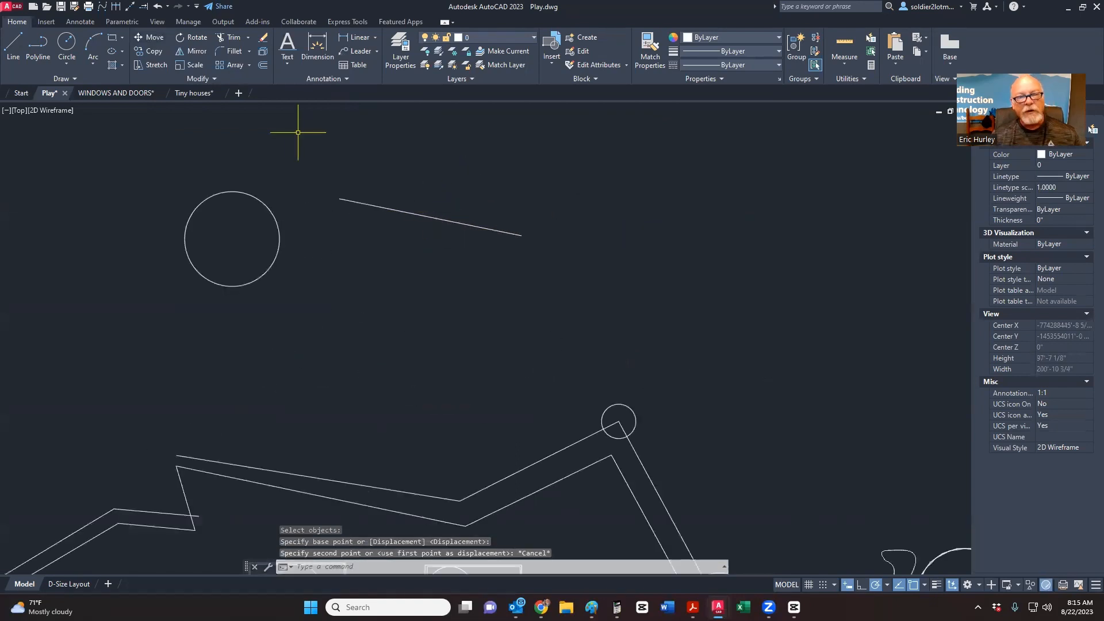
{"action": "scroll", "coordinate": [438, 225], "scroll_direction": "down", "scroll_amount": 2}
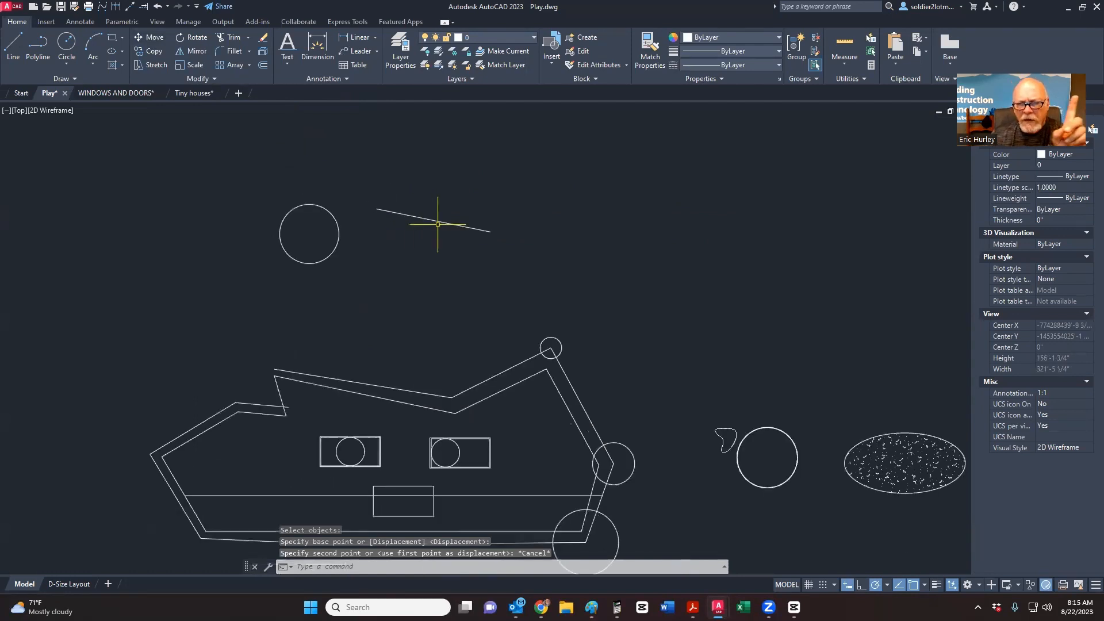
{"action": "middle_click_drag", "start_coordinate": [438, 224], "coordinate": [487, 188]}
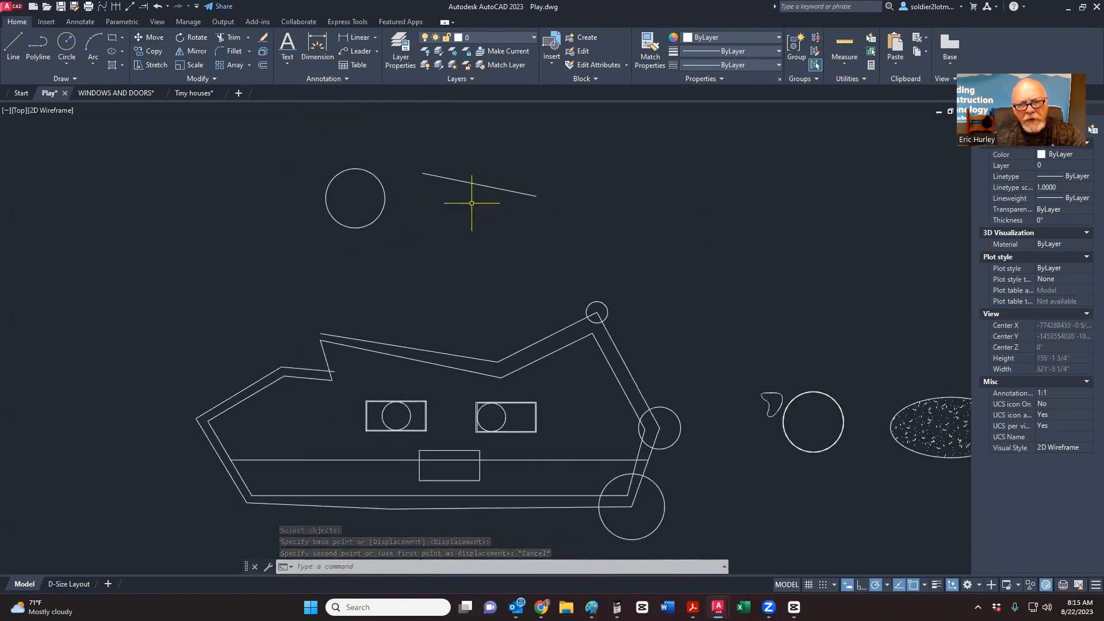
{"action": "left_click", "coordinate": [149, 38]}
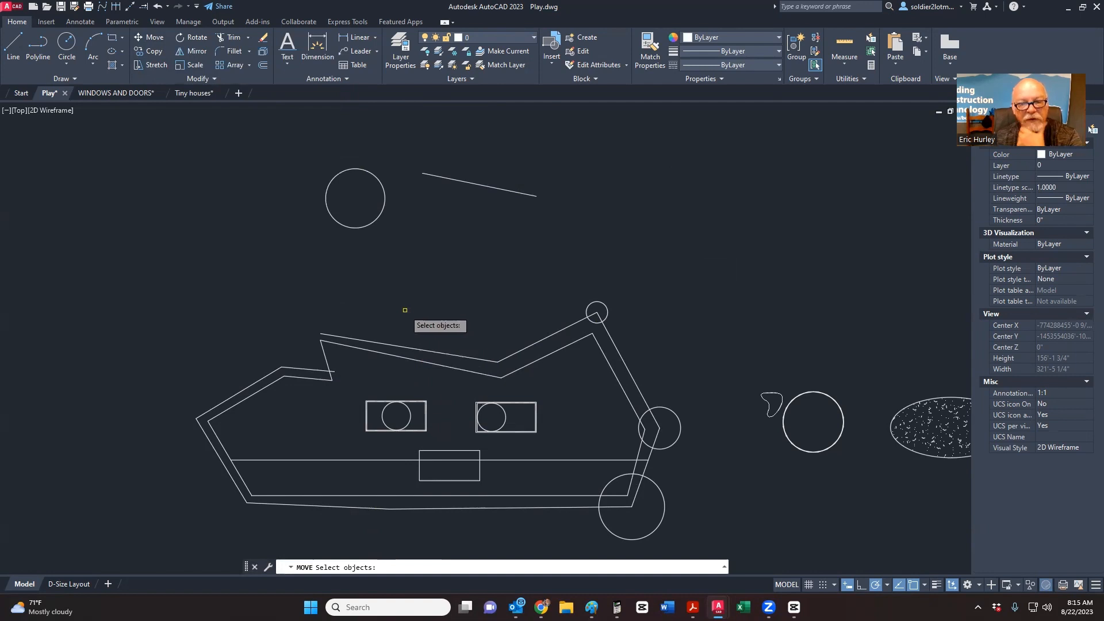
{"action": "scroll", "coordinate": [405, 310], "scroll_direction": "down", "scroll_amount": 2}
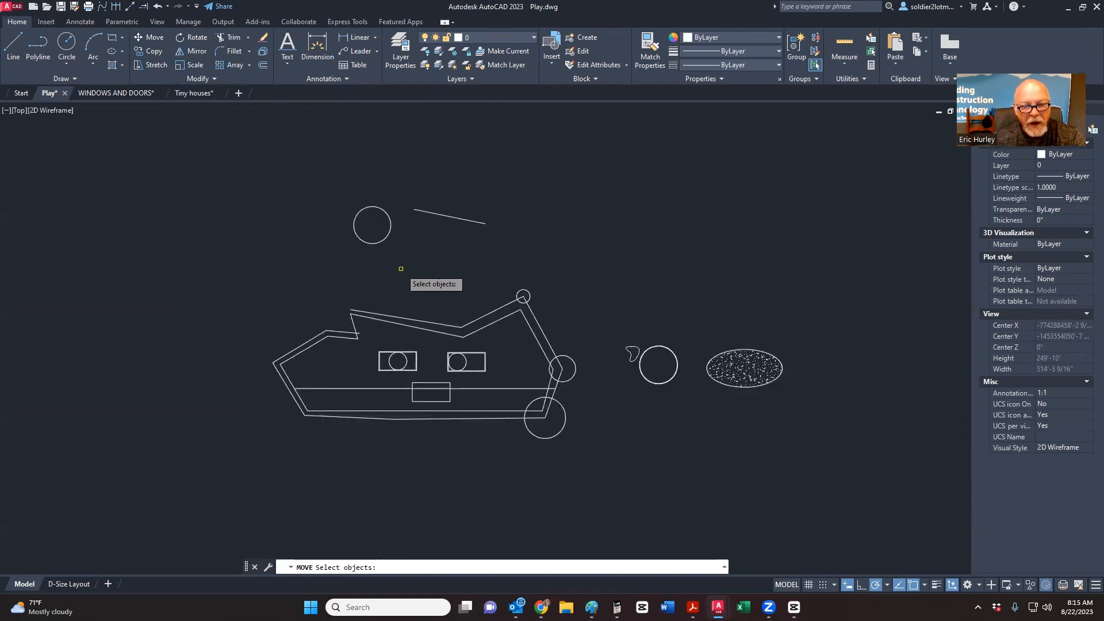
{"action": "left_click", "coordinate": [248, 483]}
{"action": "left_click", "coordinate": [599, 275]}
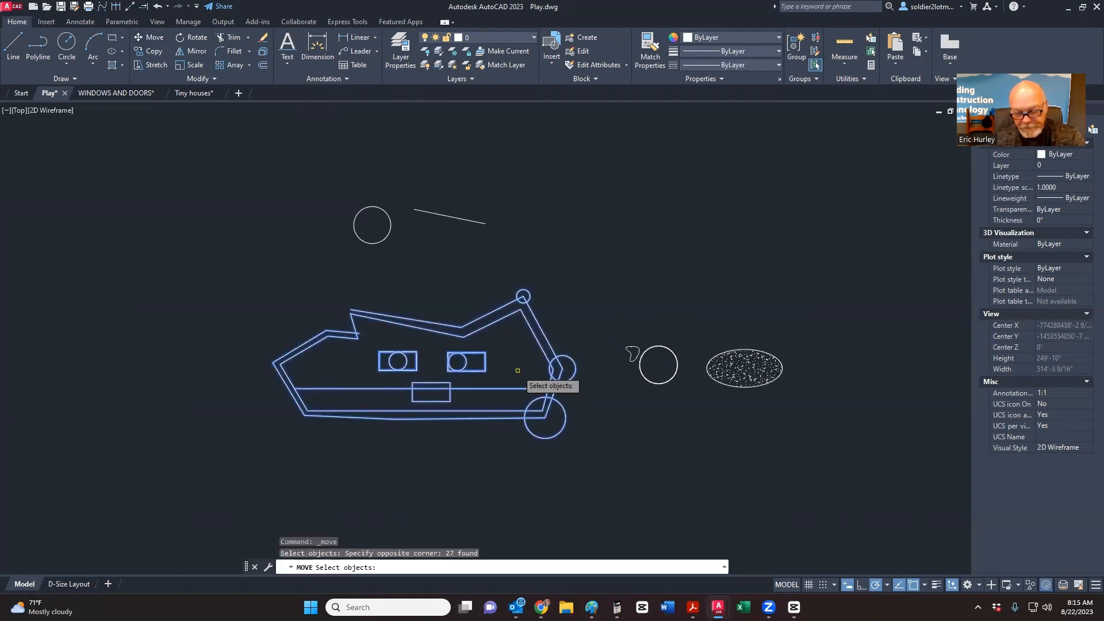
{"action": "key", "text": "Return"}
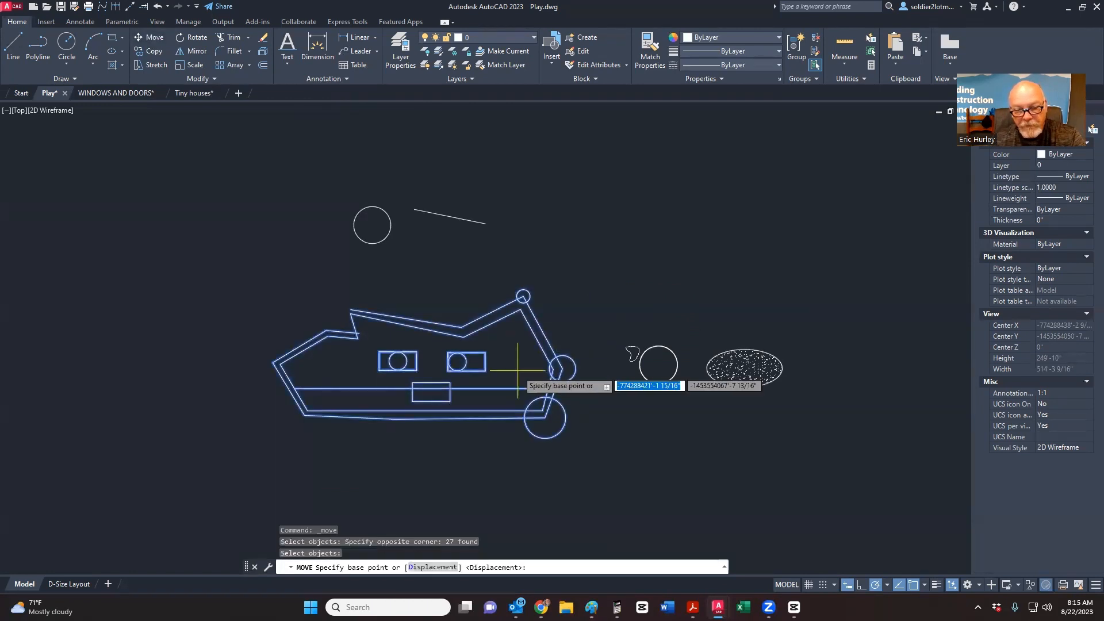
{"action": "left_click", "coordinate": [458, 362]}
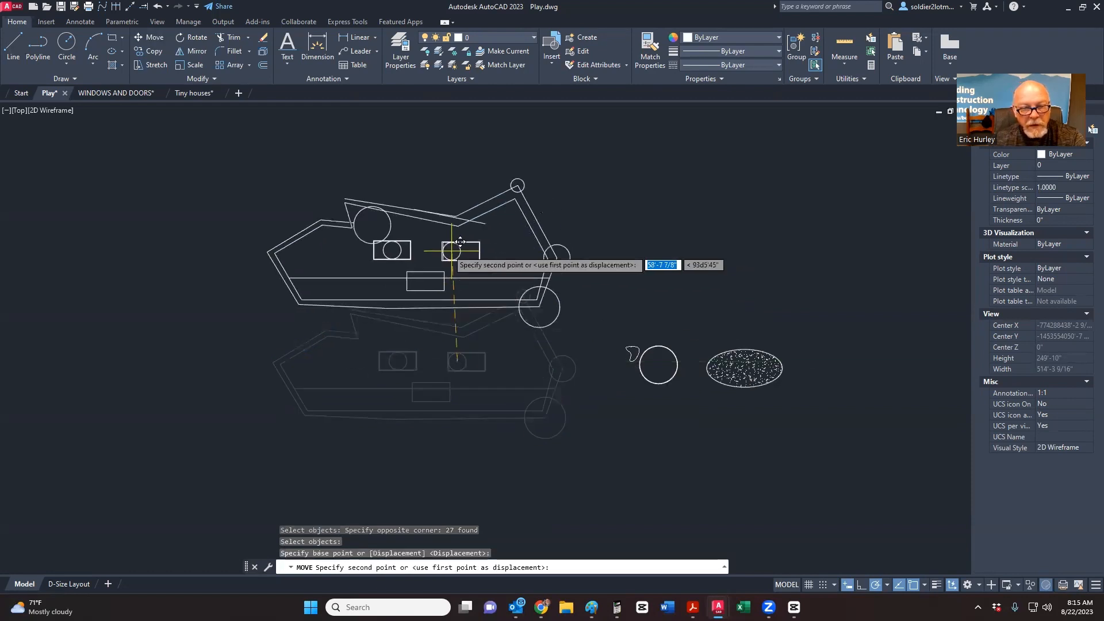
{"action": "left_click", "coordinate": [372, 224]}
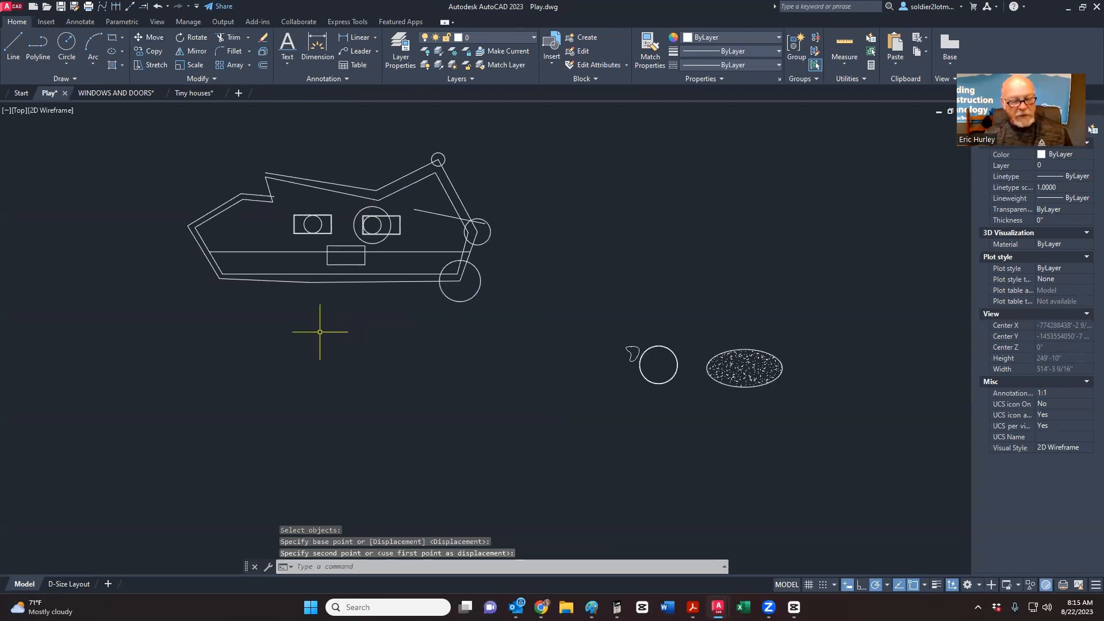
{"action": "key", "text": "ctrl+z"}
Step: Copy the slanted line by its midpoint, placing five copies one below another, the first about 8'-11" away perpendicular to the line
{"action": "scroll", "coordinate": [401, 271], "scroll_direction": "up", "scroll_amount": 1}
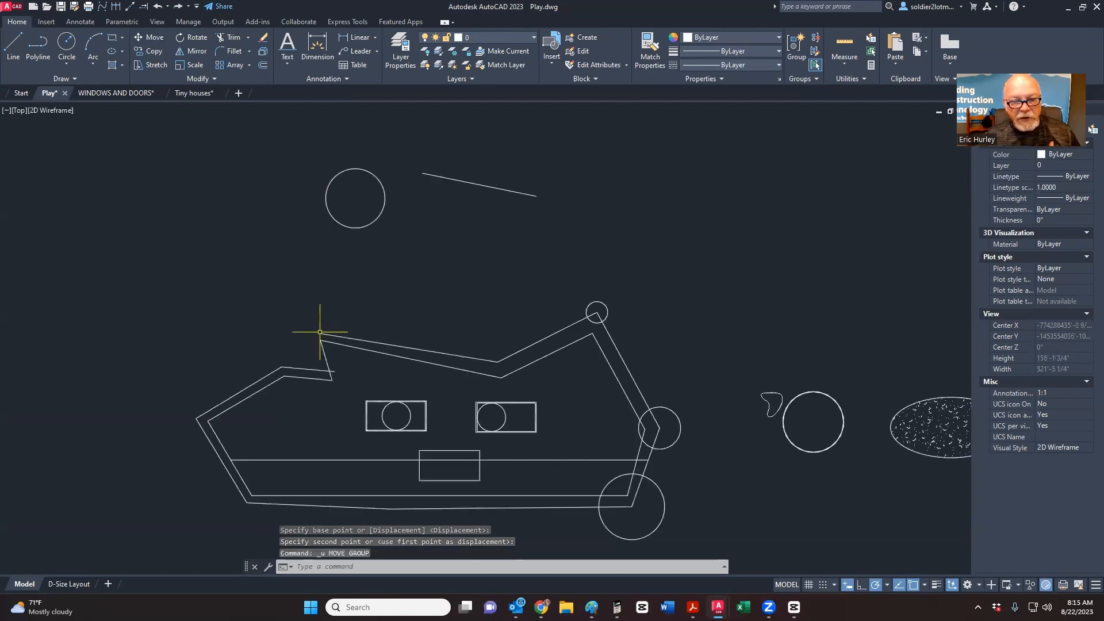
{"action": "scroll", "coordinate": [396, 288], "scroll_direction": "down", "scroll_amount": 2}
{"action": "scroll", "coordinate": [404, 347], "scroll_direction": "up", "scroll_amount": 1}
{"action": "scroll", "coordinate": [404, 351], "scroll_direction": "up", "scroll_amount": 2}
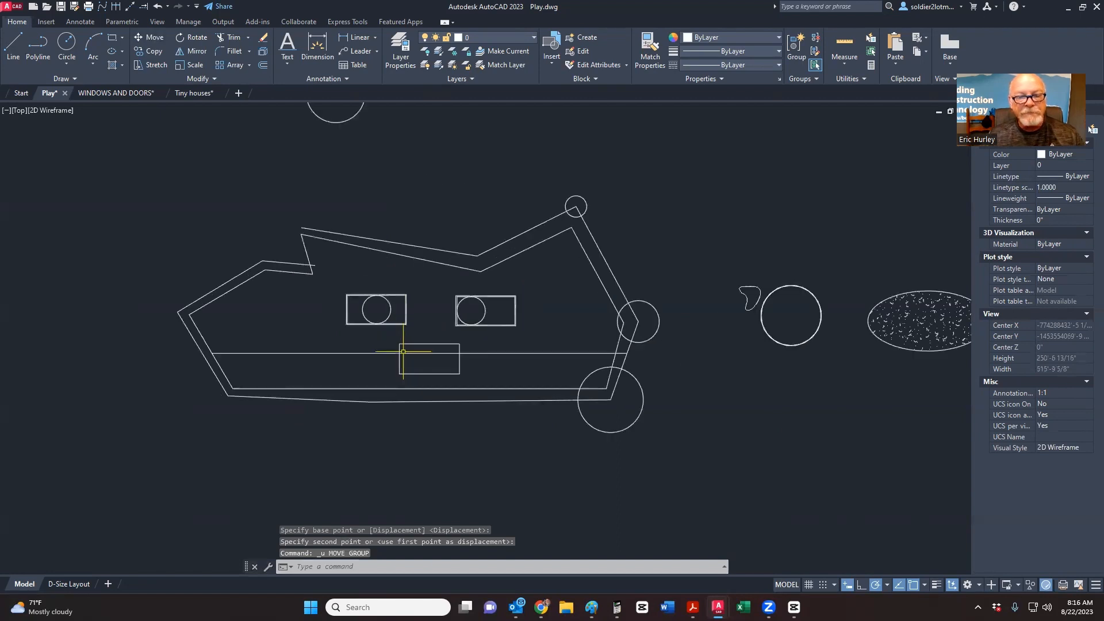
{"action": "middle_click_drag", "start_coordinate": [403, 351], "coordinate": [413, 380]}
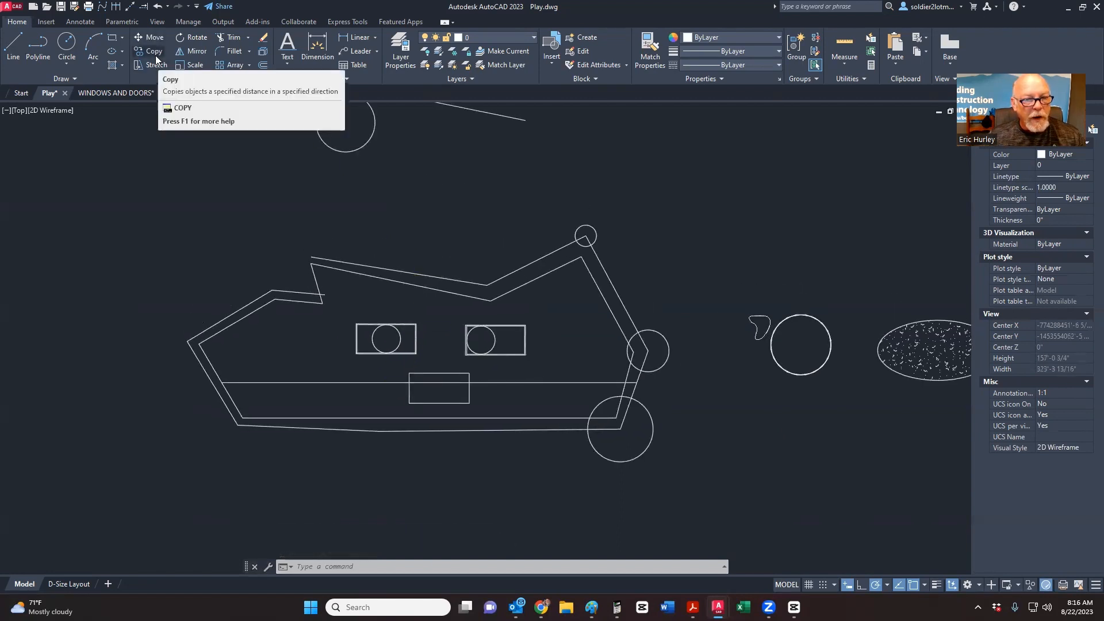
{"action": "middle_click_drag", "start_coordinate": [414, 157], "coordinate": [422, 233]}
{"action": "left_click", "coordinate": [469, 212]}
{"action": "left_click", "coordinate": [437, 172]}
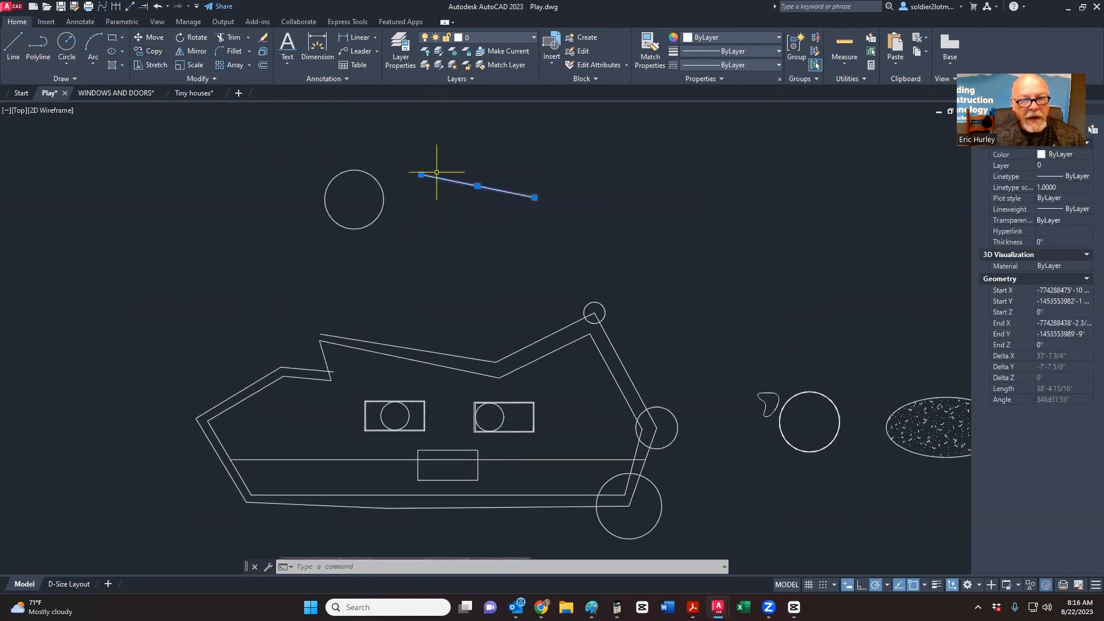
{"action": "left_click", "coordinate": [153, 51]}
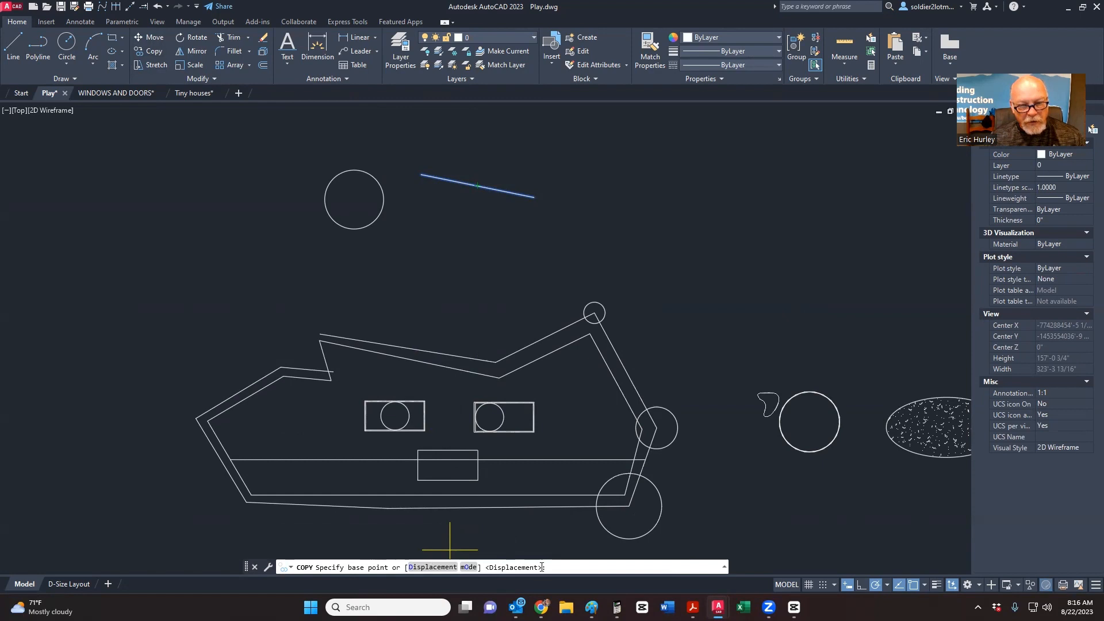
{"action": "left_click", "coordinate": [476, 185]}
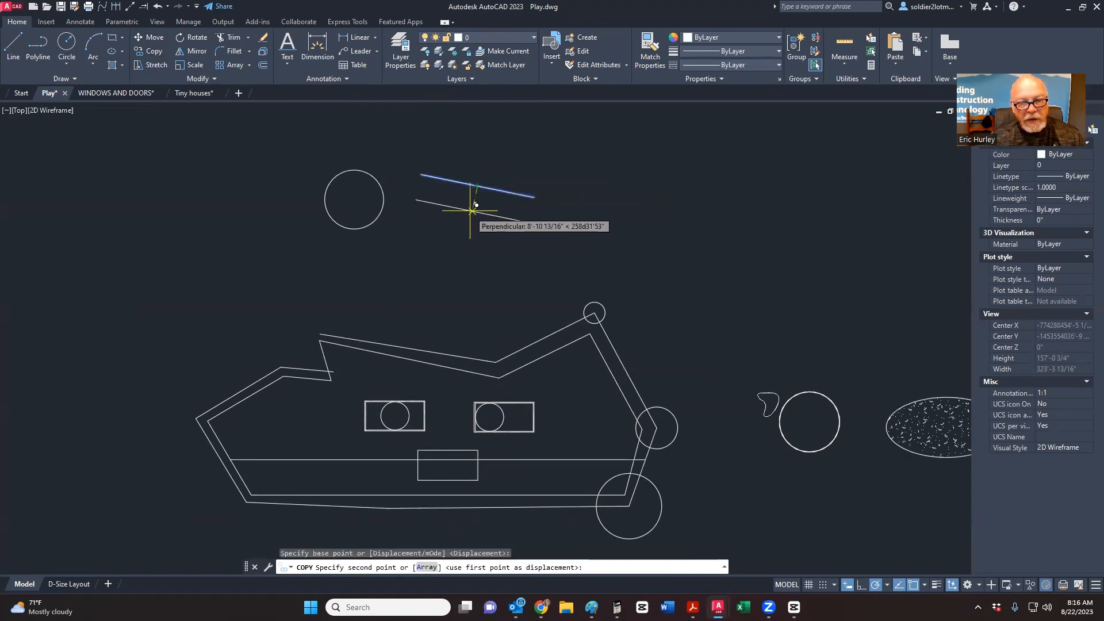
{"action": "left_click", "coordinate": [471, 211]}
{"action": "left_click", "coordinate": [462, 244]}
{"action": "left_click", "coordinate": [462, 273]}
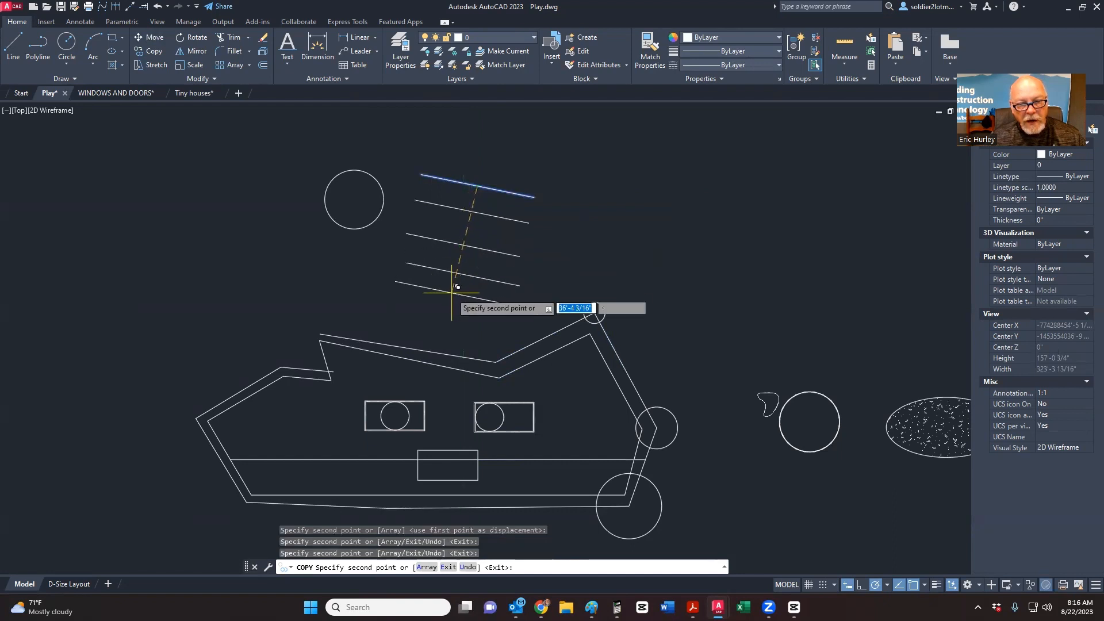
{"action": "left_click", "coordinate": [448, 304]}
{"action": "left_click", "coordinate": [448, 328]}
{"action": "key", "text": "Escape"}
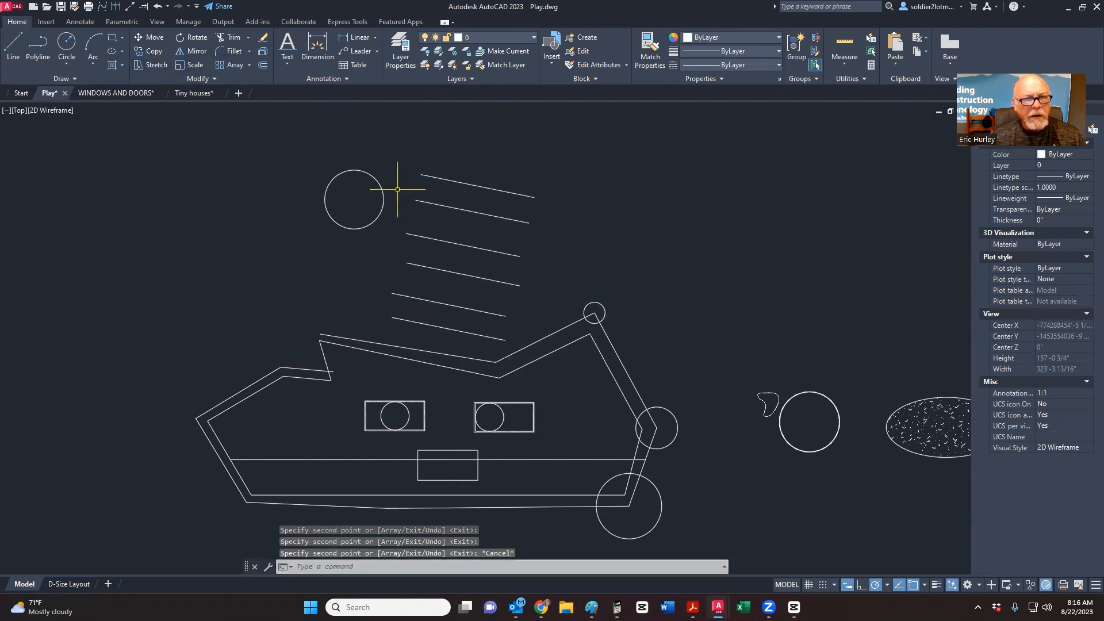
{"action": "middle_click_drag", "start_coordinate": [214, 107], "coordinate": [220, 138]}
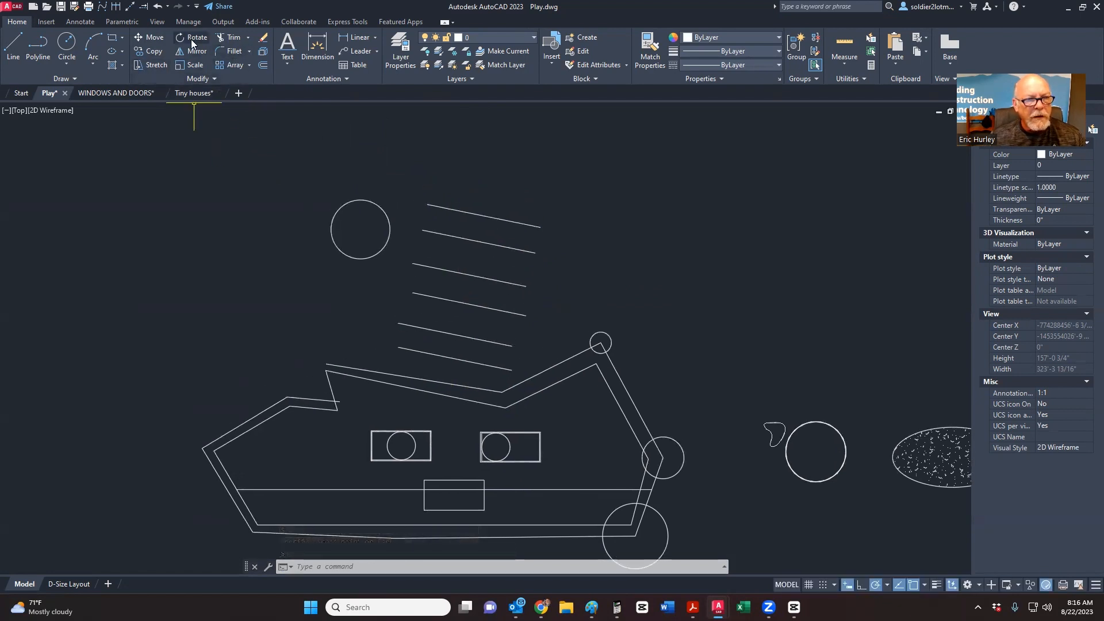
Step: Try to rotate the topmost slanted line about a base point picked in empty space well away from the line
{"action": "left_click", "coordinate": [532, 237]}
{"action": "left_click", "coordinate": [451, 207]}
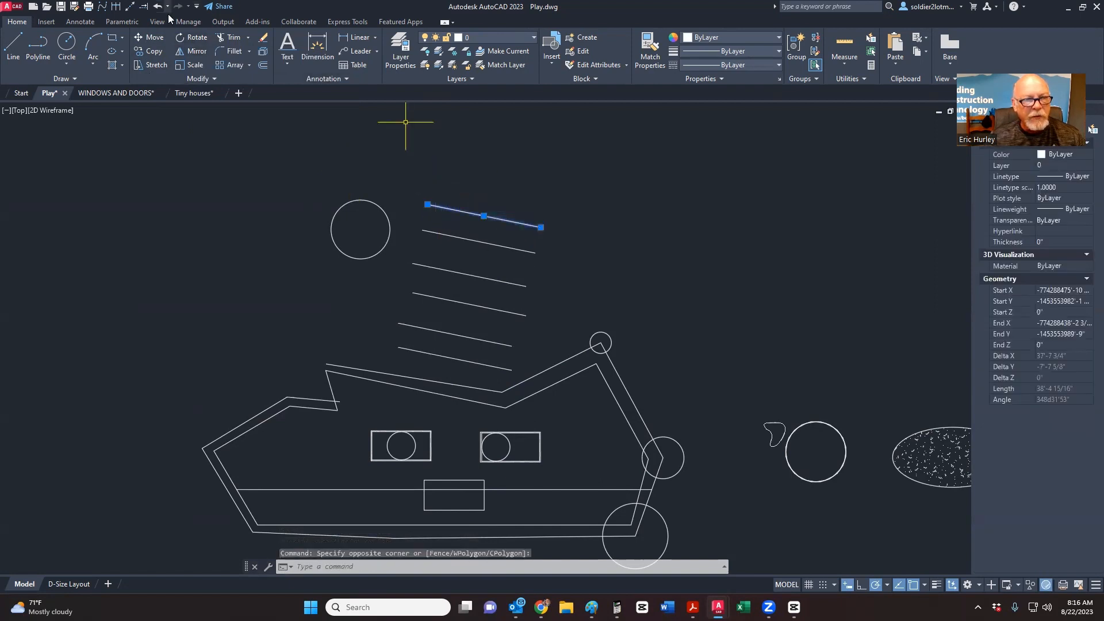
{"action": "right_click", "coordinate": [440, 220]}
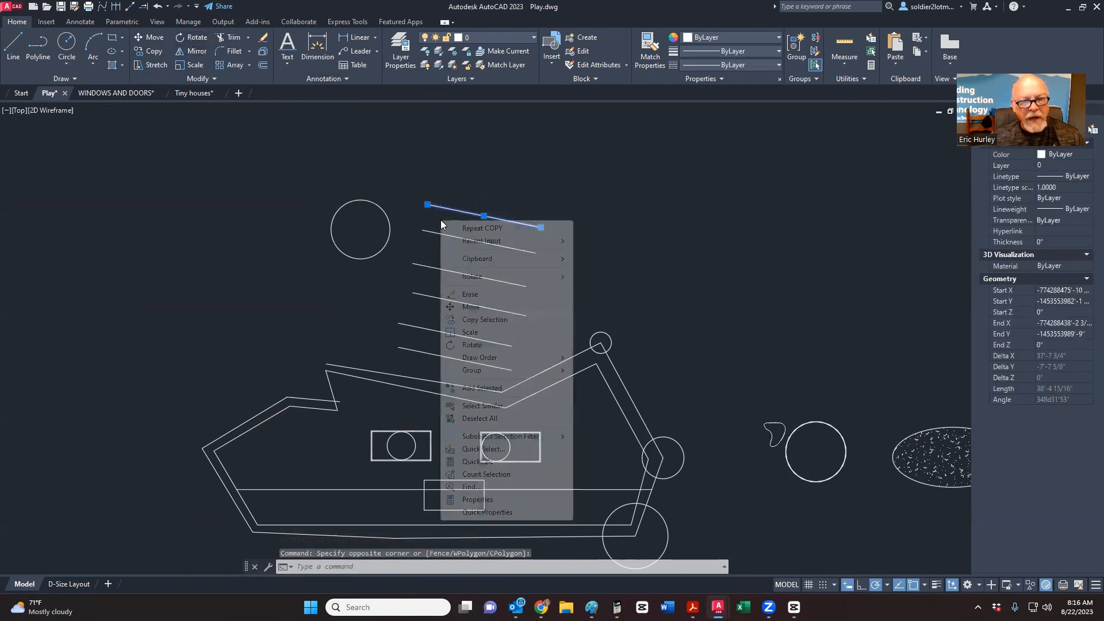
{"action": "left_click", "coordinate": [483, 346]}
{"action": "middle_click_drag", "start_coordinate": [500, 190], "coordinate": [489, 138]}
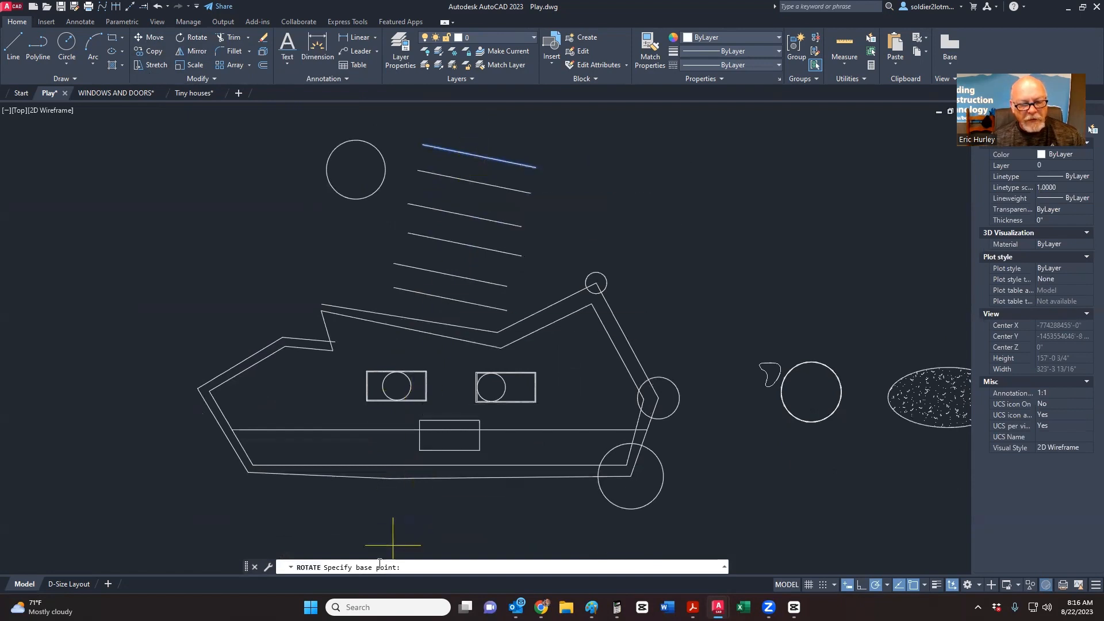
{"action": "scroll", "coordinate": [521, 233], "scroll_direction": "up", "scroll_amount": 3}
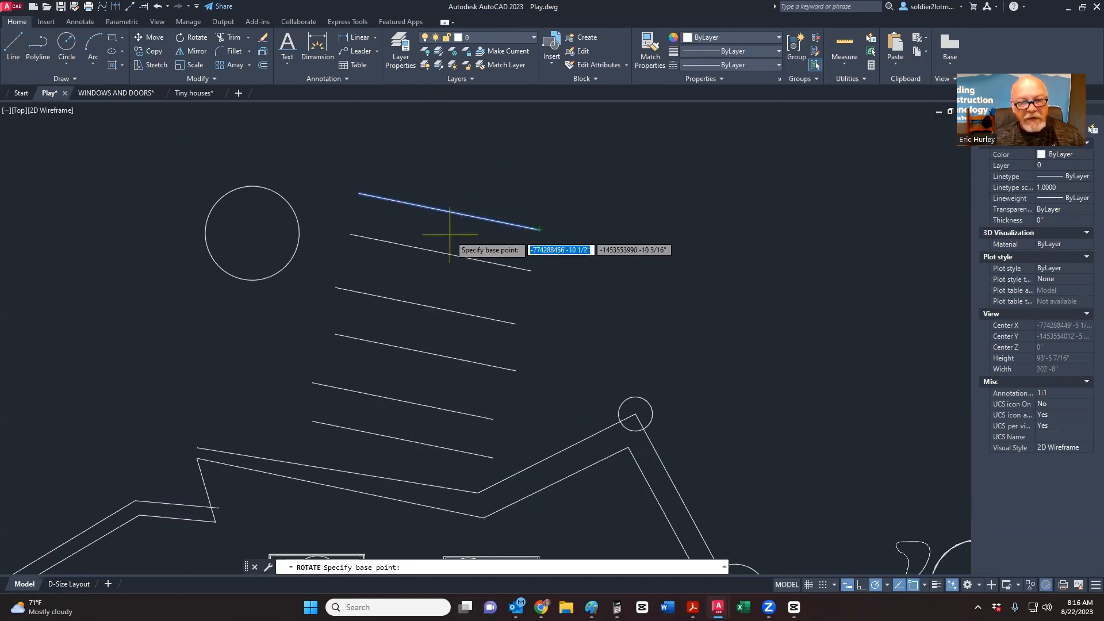
{"action": "left_click", "coordinate": [790, 188]}
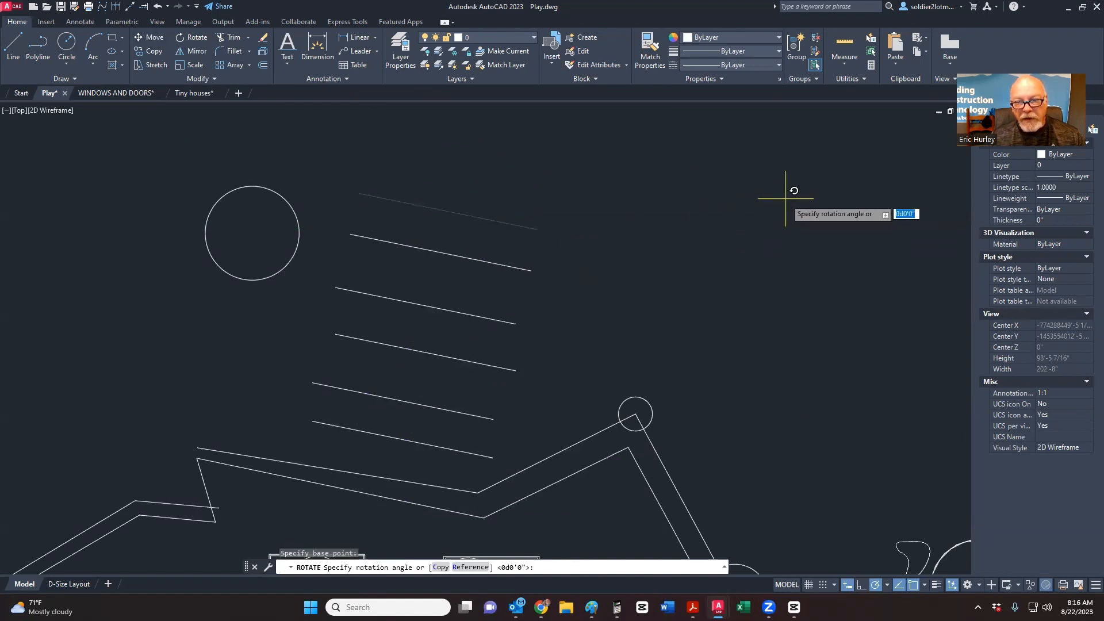
{"action": "left_click", "coordinate": [657, 260]}
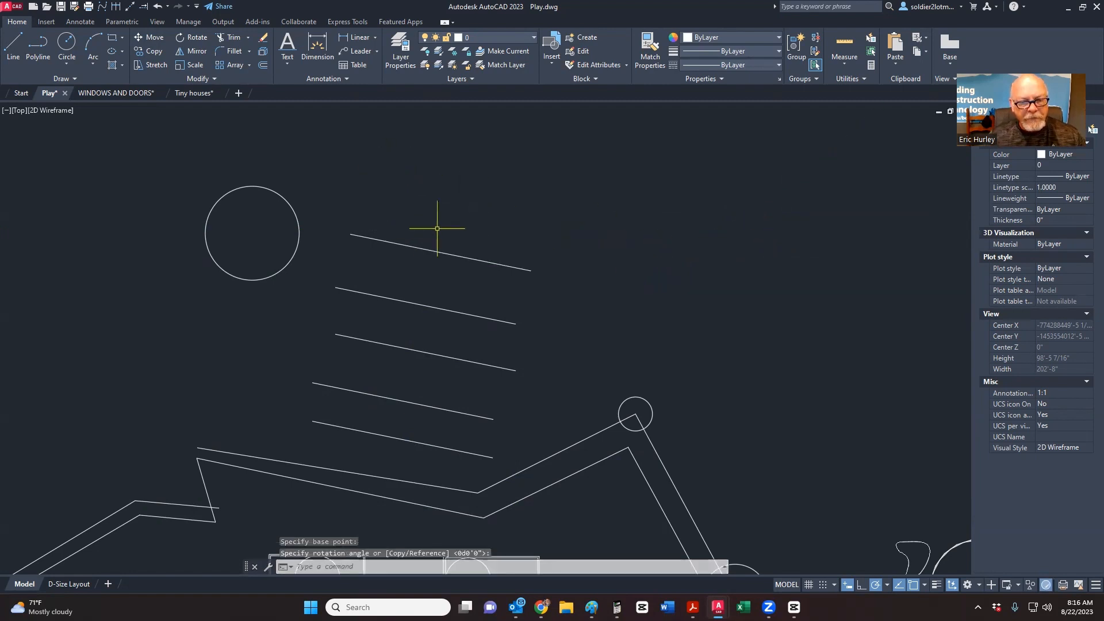
Step: Check where the rotated line ended up in the drawing and undo its rotation
{"action": "scroll", "coordinate": [454, 187], "scroll_direction": "down", "scroll_amount": 2}
{"action": "middle_click_drag", "start_coordinate": [698, 177], "coordinate": [675, 221]}
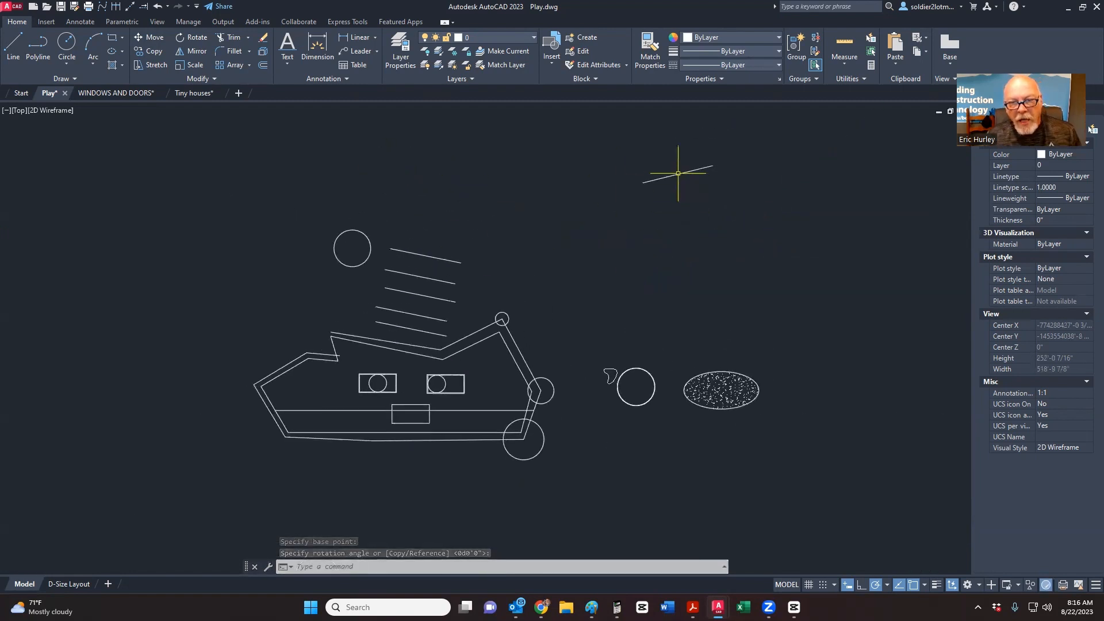
{"action": "key", "text": "ctrl+z"}
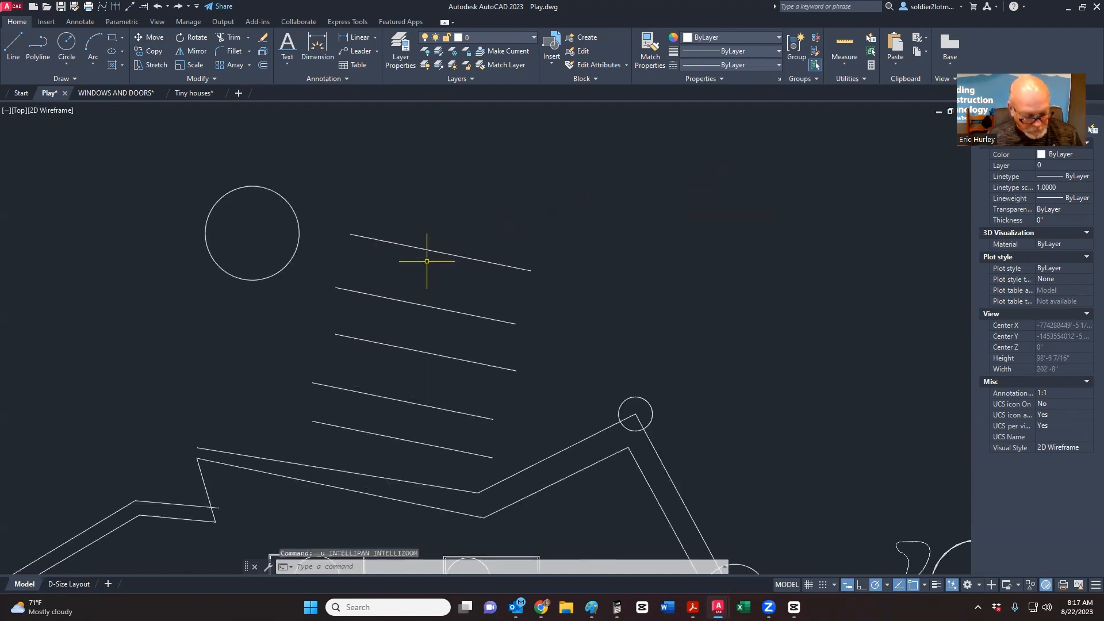
{"action": "key", "text": "ctrl+z"}
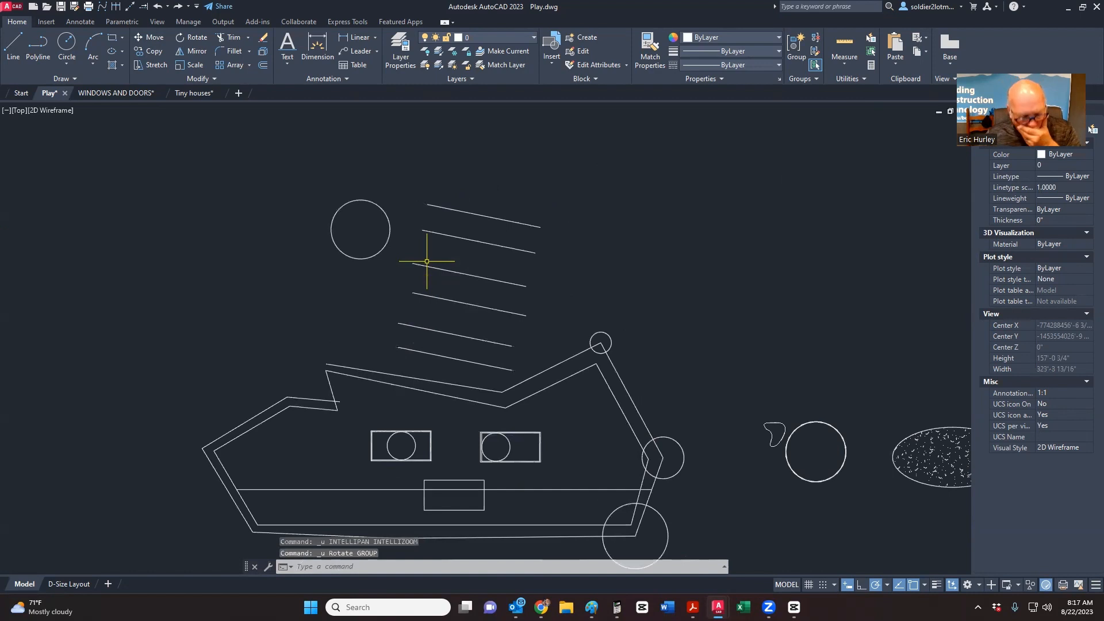
Step: Rotate the topmost slanted line by 45 degrees about its midpoint
{"action": "scroll", "coordinate": [432, 246], "scroll_direction": "up", "scroll_amount": 3}
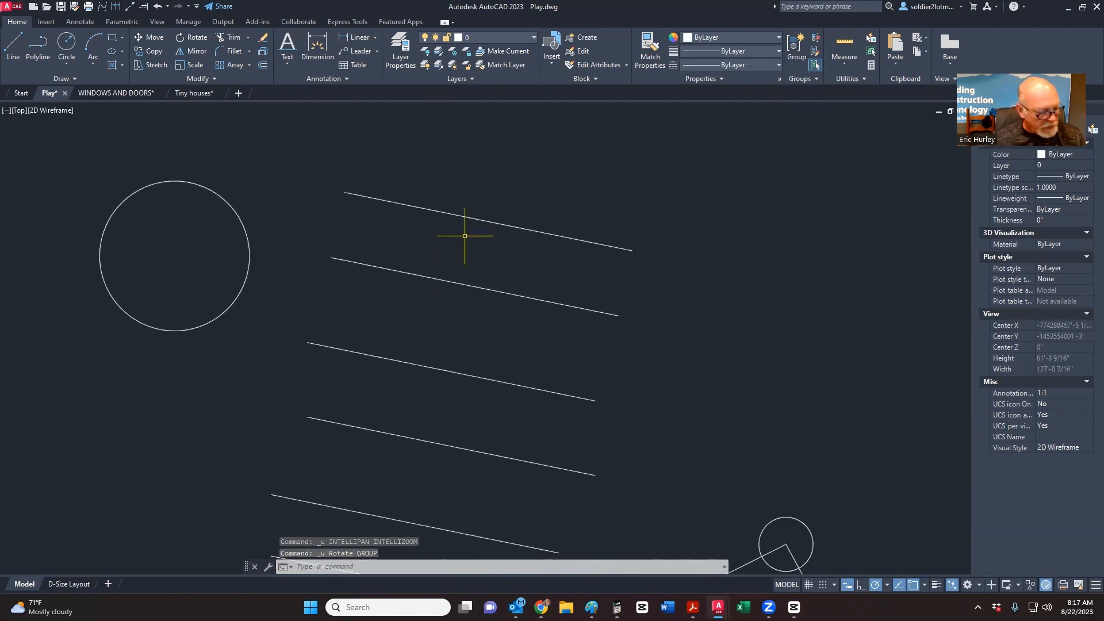
{"action": "left_click", "coordinate": [465, 236]}
{"action": "left_click", "coordinate": [445, 200]}
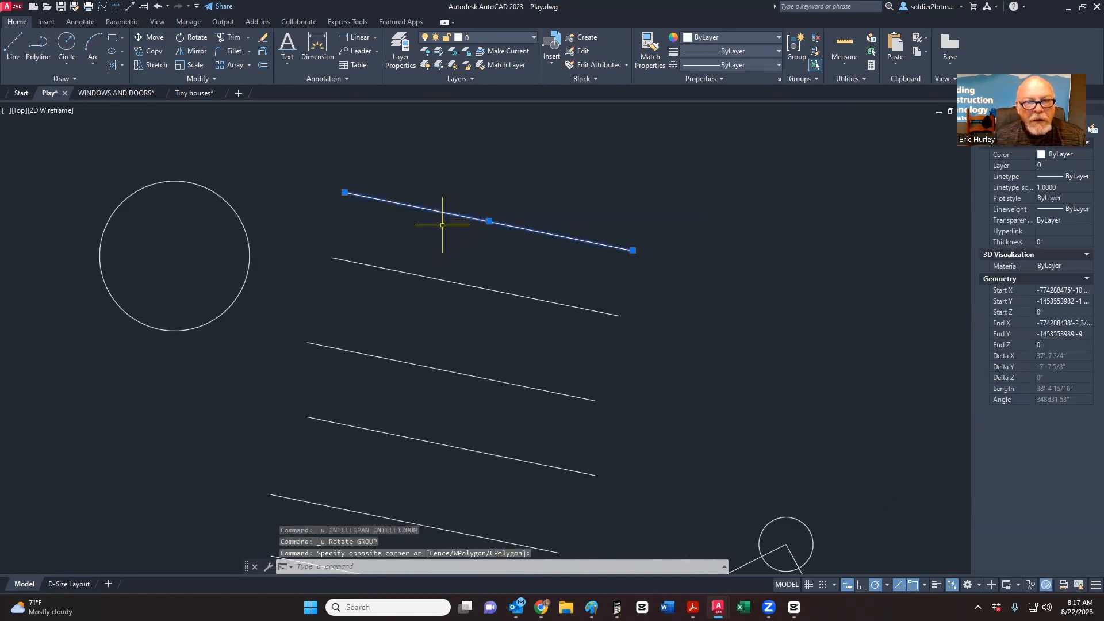
{"action": "right_click", "coordinate": [442, 225]}
{"action": "left_click", "coordinate": [474, 350]}
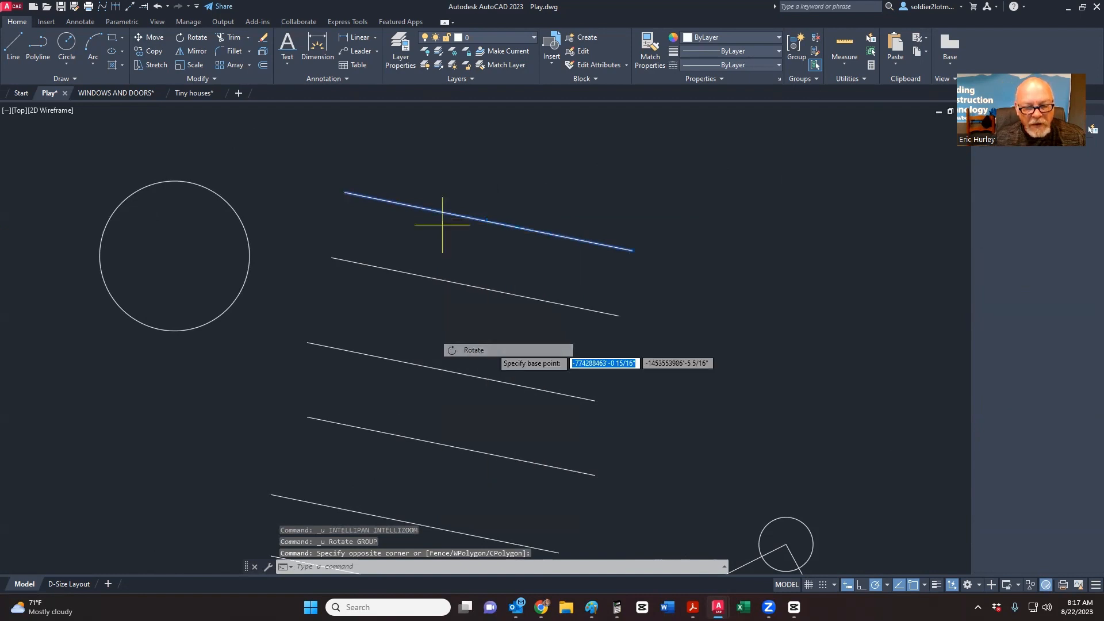
{"action": "left_click", "coordinate": [489, 221]}
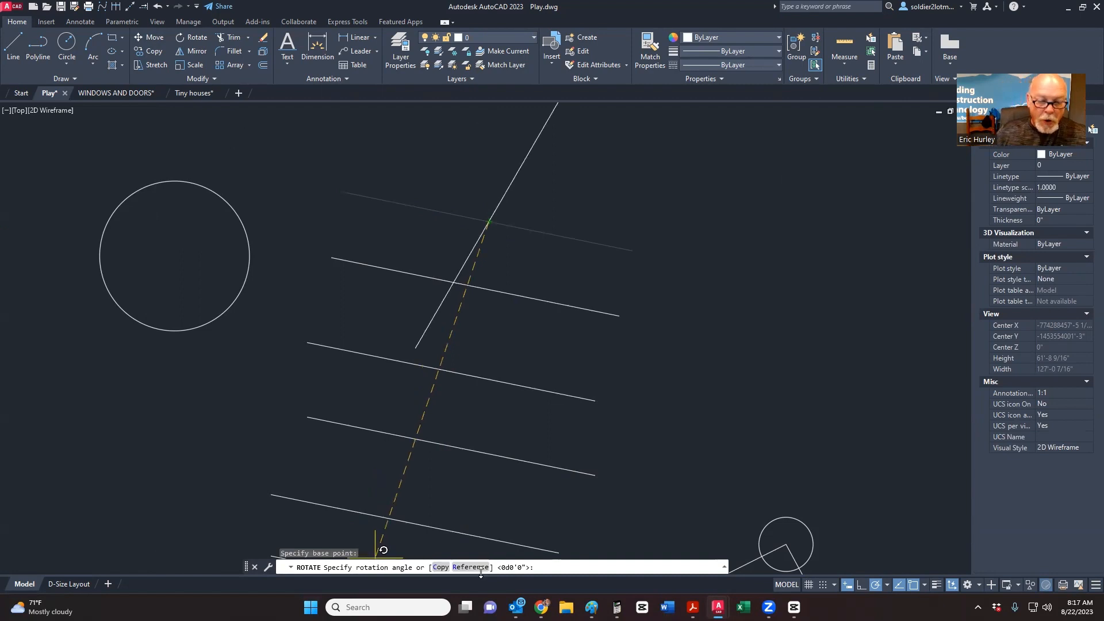
{"action": "mouse_move", "coordinate": [509, 603]}
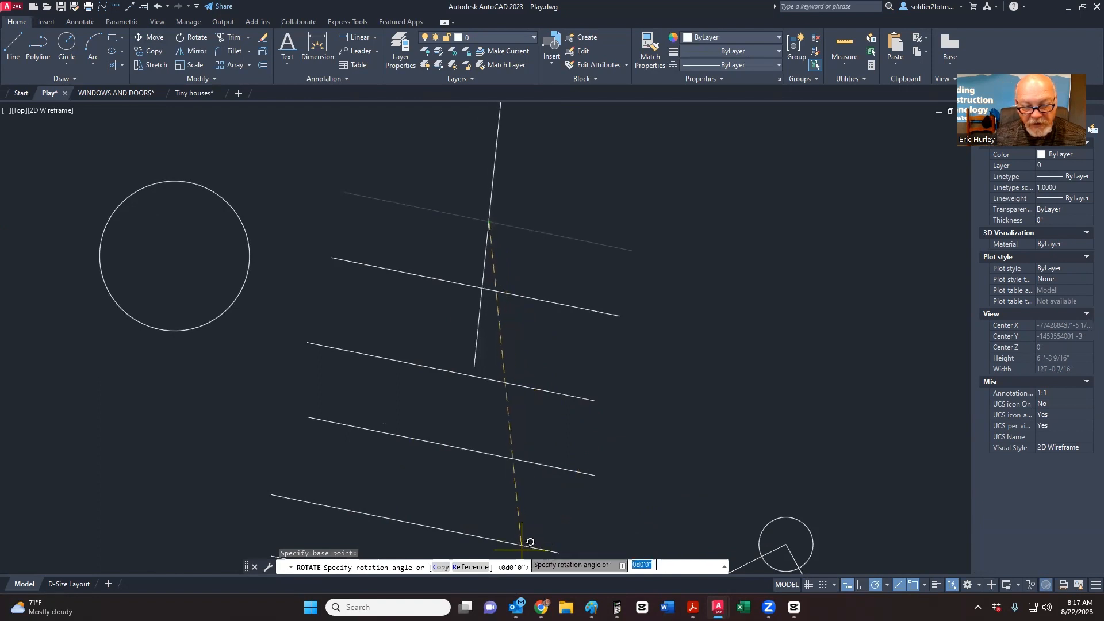
{"action": "middle_click_drag", "start_coordinate": [514, 214], "coordinate": [502, 274]}
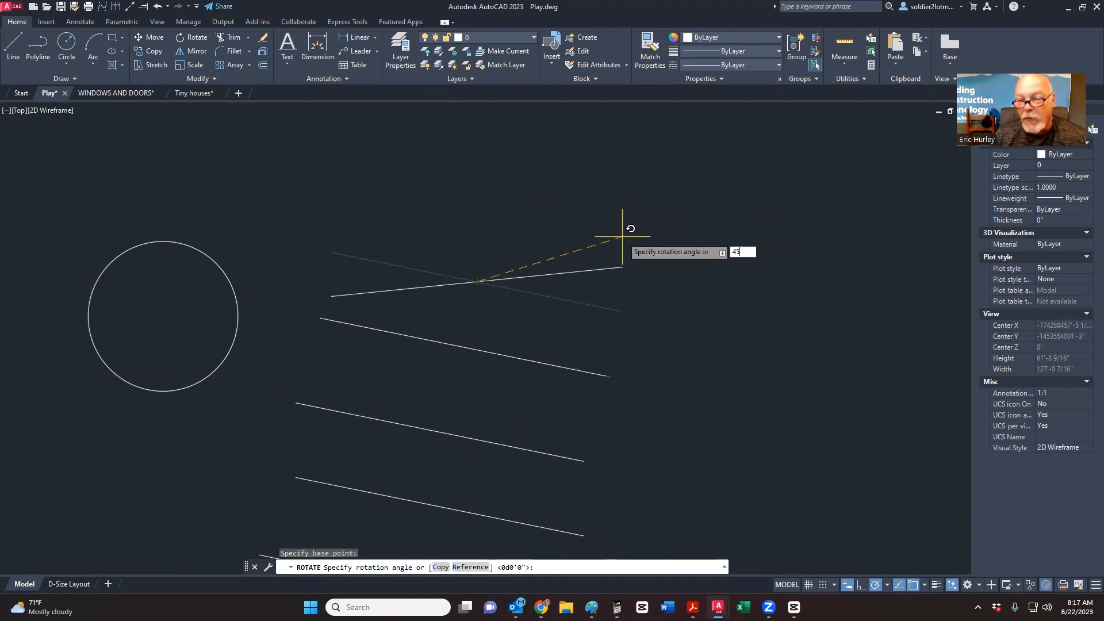
{"action": "key", "text": "Return"}
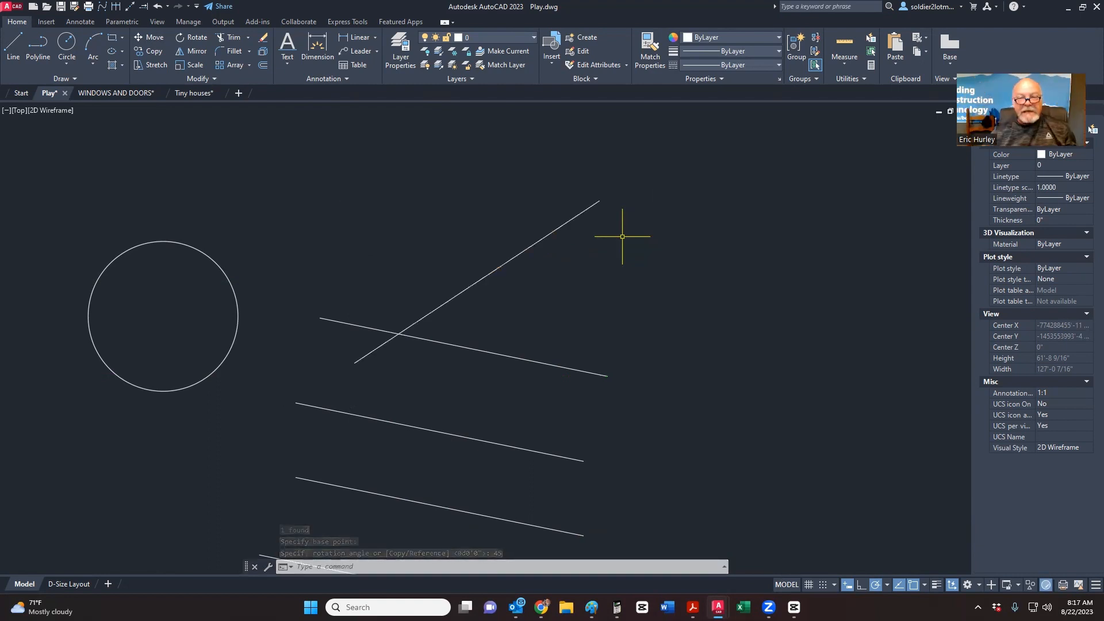
Step: Draw a separate short diagonal line just above the rotated line, rising toward the upper right
{"action": "left_click", "coordinate": [14, 43]}
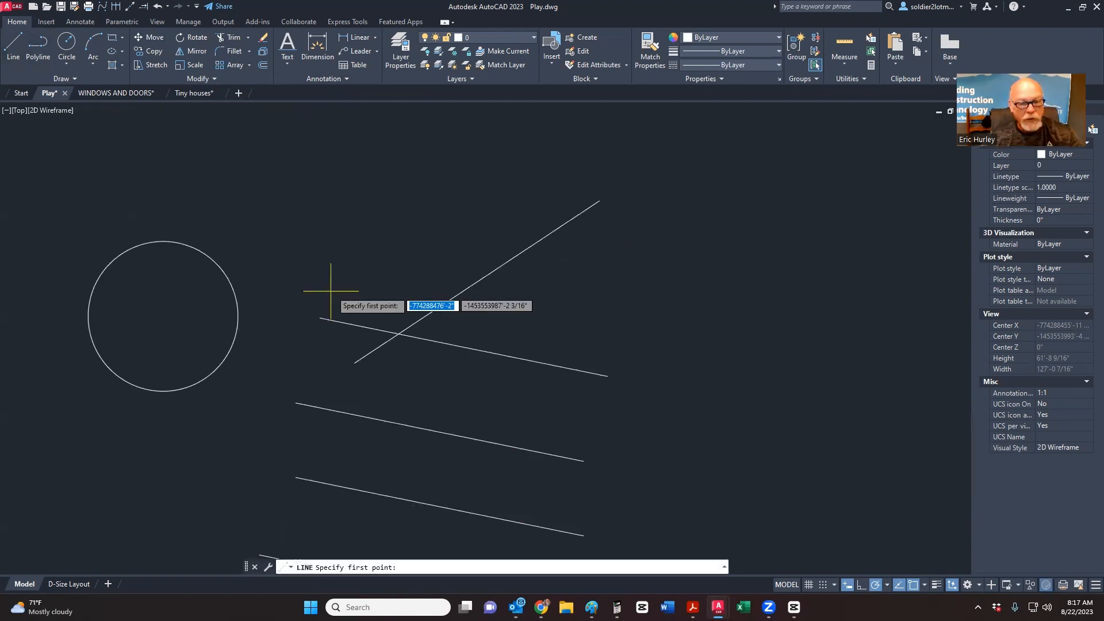
{"action": "left_click", "coordinate": [366, 272]}
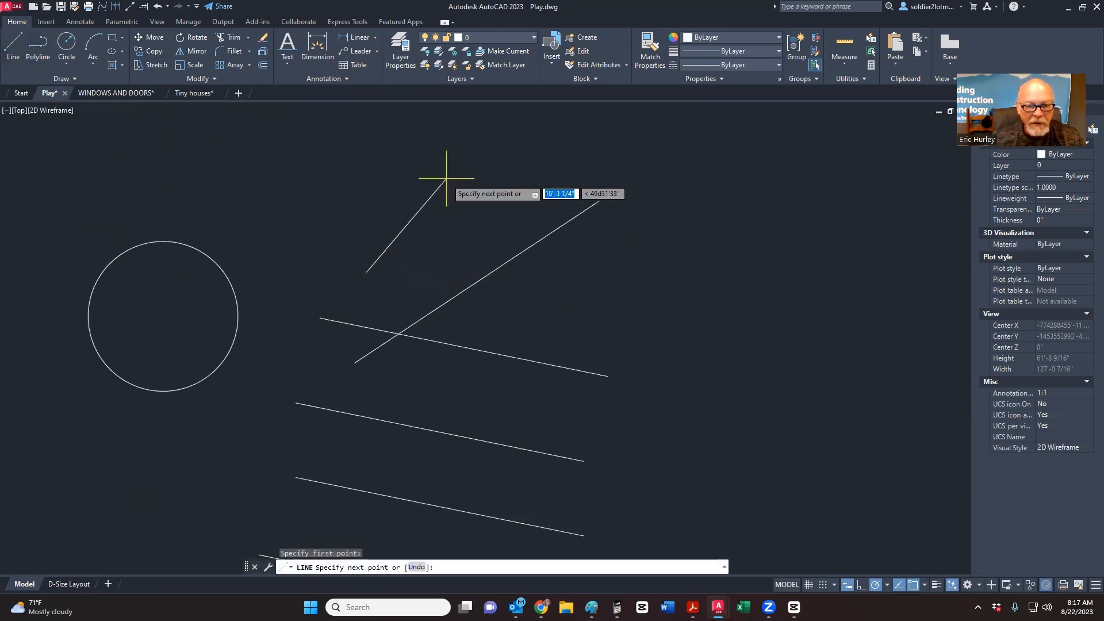
{"action": "left_click", "coordinate": [472, 166]}
{"action": "key", "text": "Escape"}
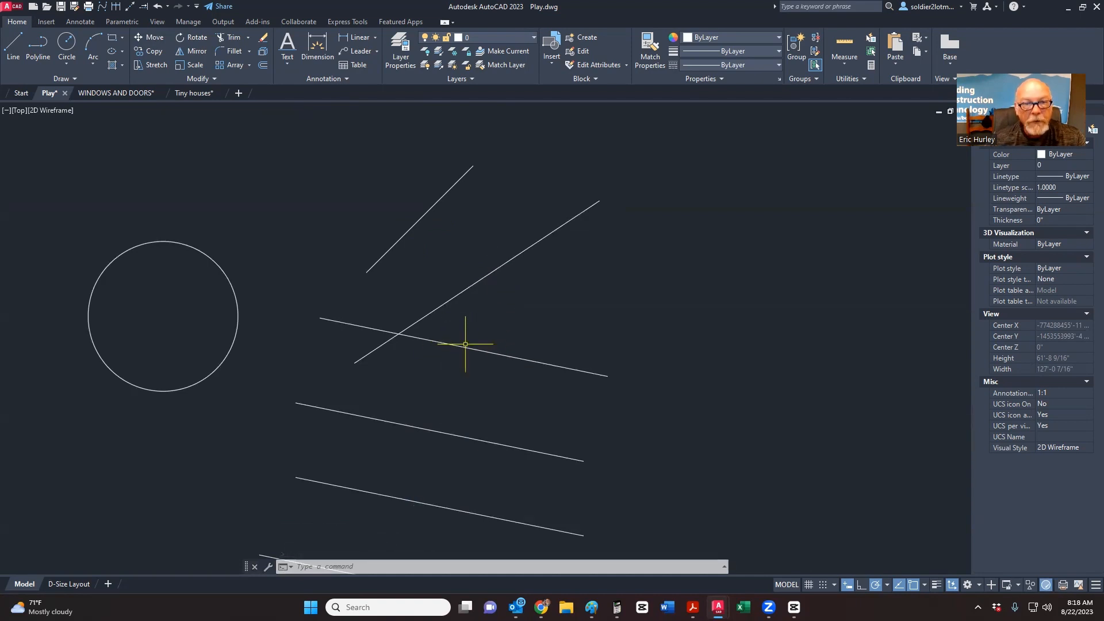
Step: Add an angular dimension between the rotated line and the slanted line it crosses, and read its text
{"action": "left_click", "coordinate": [375, 38]}
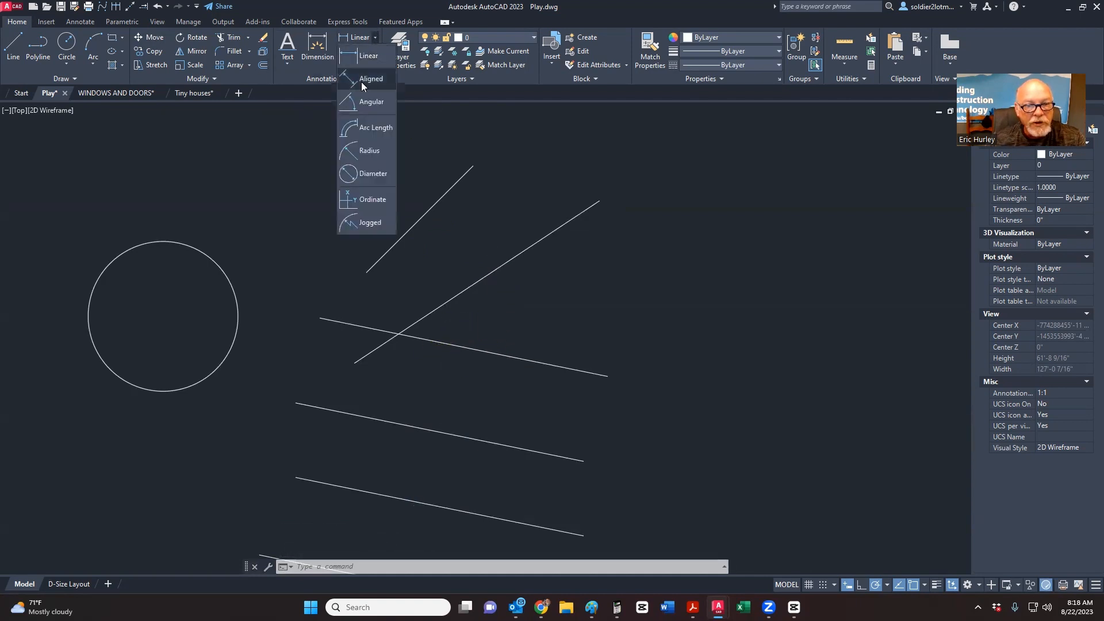
{"action": "left_click", "coordinate": [368, 105]}
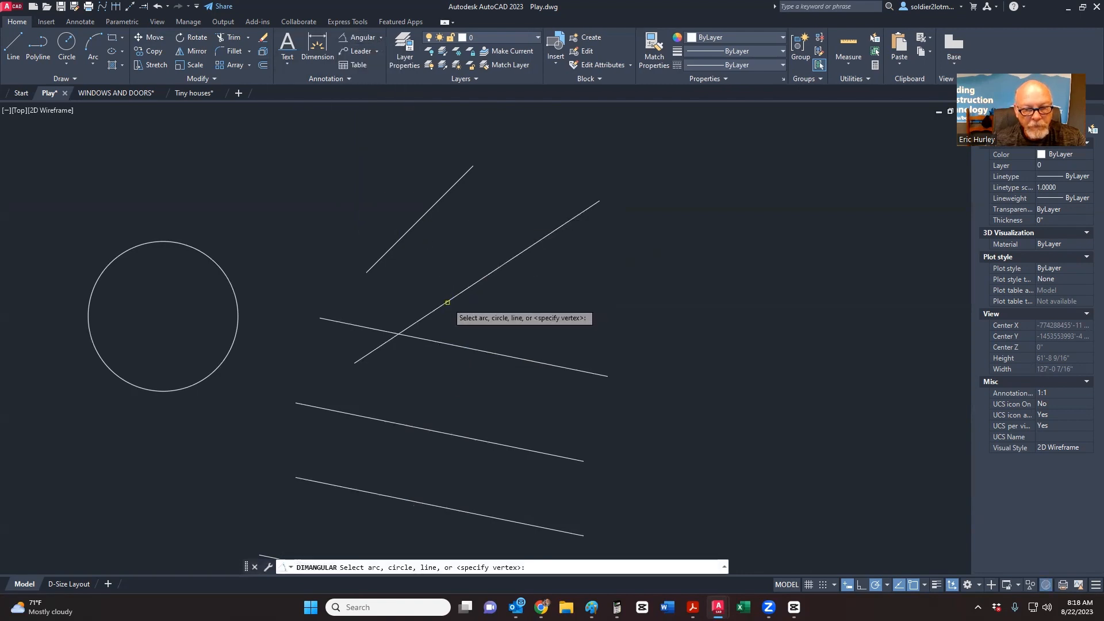
{"action": "left_click", "coordinate": [448, 302]}
{"action": "left_click", "coordinate": [466, 347]}
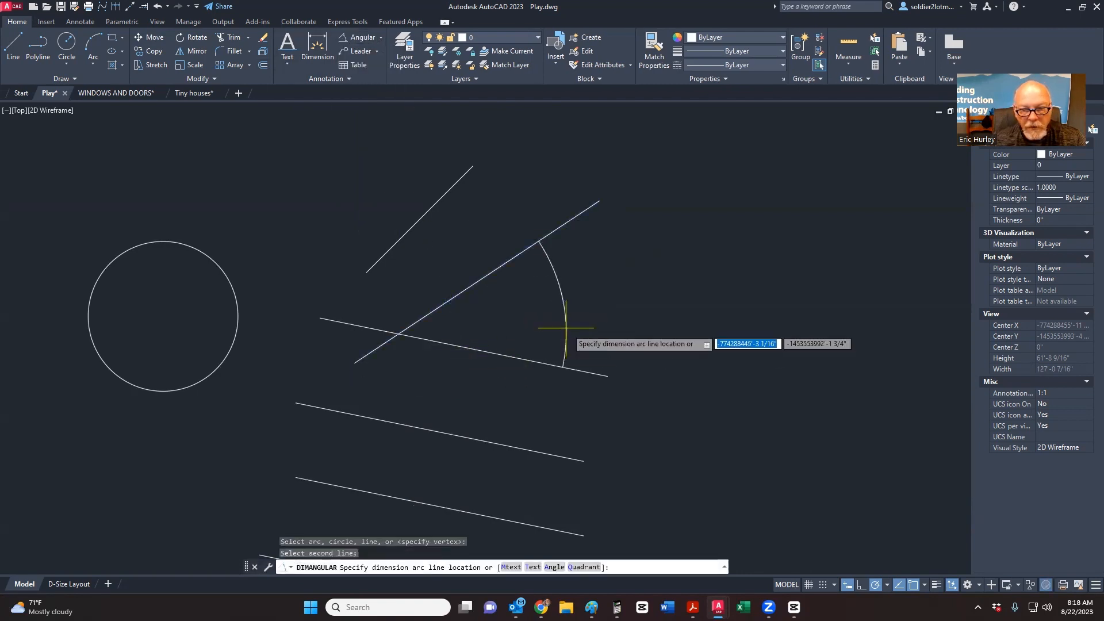
{"action": "left_click", "coordinate": [527, 322]}
{"action": "scroll", "coordinate": [526, 316], "scroll_direction": "up", "scroll_amount": 8}
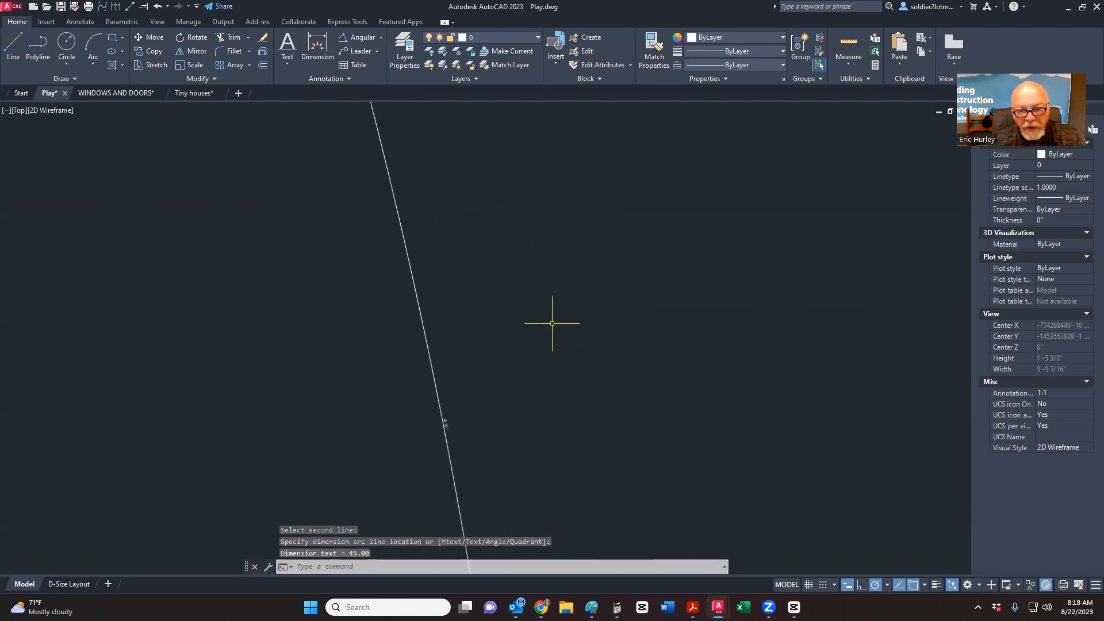
{"action": "scroll", "coordinate": [518, 287], "scroll_direction": "up", "scroll_amount": 5}
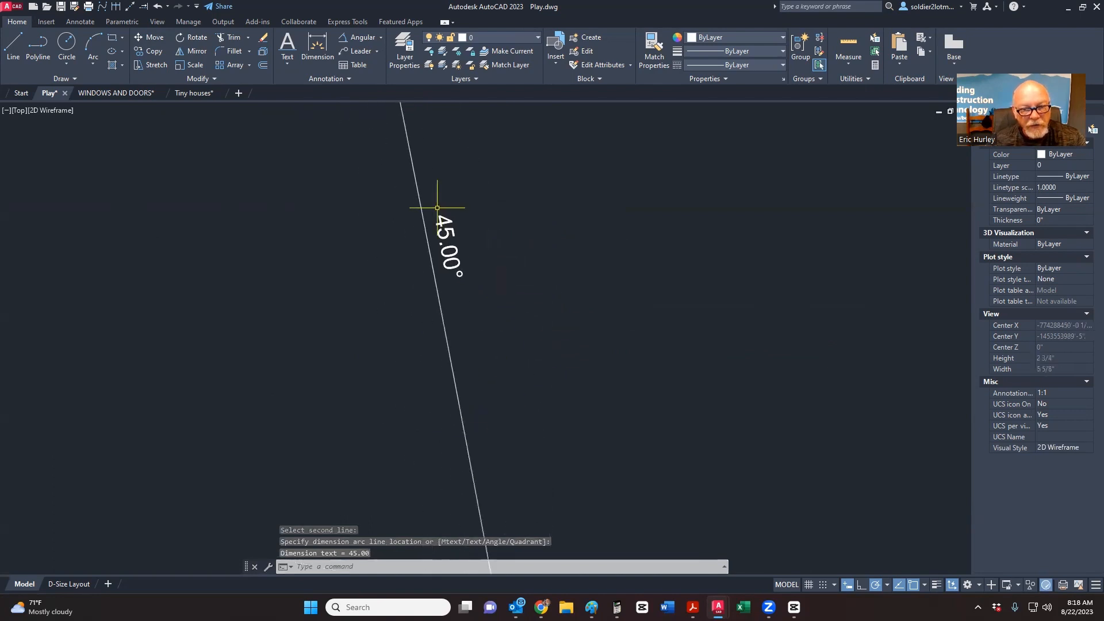
{"action": "scroll", "coordinate": [437, 222], "scroll_direction": "up", "scroll_amount": 4}
{"action": "scroll", "coordinate": [451, 296], "scroll_direction": "down", "scroll_amount": 14}
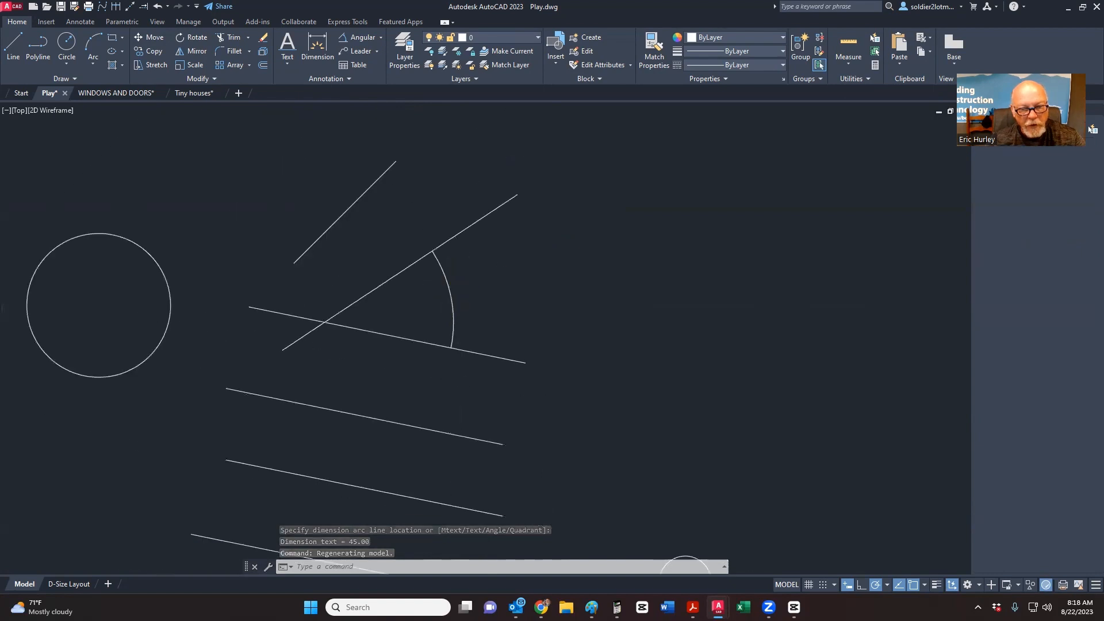
Step: Erase the angular dimension between the two crossing lines
{"action": "left_click", "coordinate": [452, 291]}
{"action": "key", "text": "Delete"}
{"action": "mouse_move", "coordinate": [424, 300]}
{"action": "middle_mouse_down"}
{"action": "mouse_move", "coordinate": [473, 286]}
{"action": "mouse_move", "coordinate": [481, 298]}
{"action": "middle_mouse_up"}
Step: Undo all changes back to before the topmost line's 45-degree rotation, including the dimension and the extra diagonal line
{"action": "key", "text": "ctrl+z"}
{"action": "key", "text": "ctrl+z"}
{"action": "key", "text": "ctrl+z"}
{"action": "key", "text": "ctrl+z"}
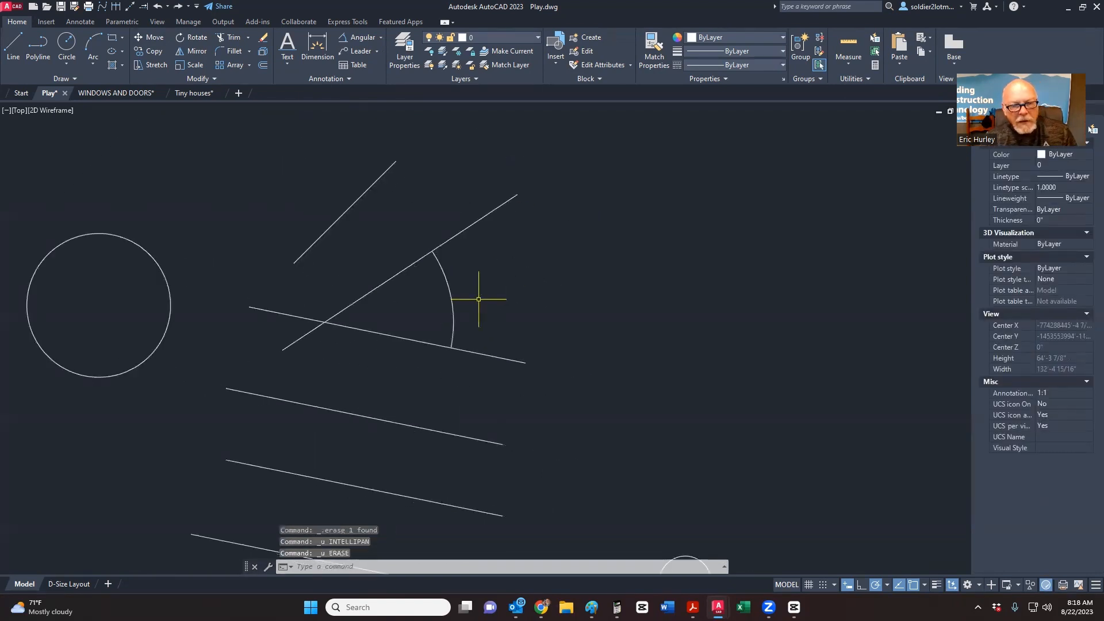
{"action": "key", "text": "ctrl+z"}
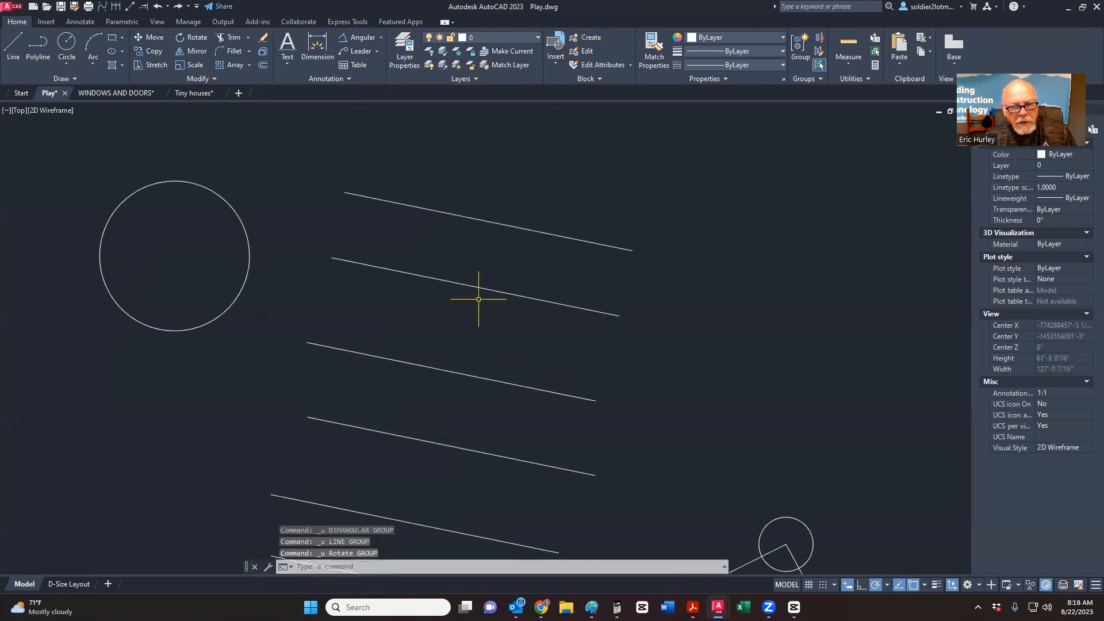
Step: Rotate the topmost line by reference about its right endpoint, aiming it at the second line's left endpoint, and undo the rotation
{"action": "middle_click_drag", "start_coordinate": [479, 299], "coordinate": [467, 323]}
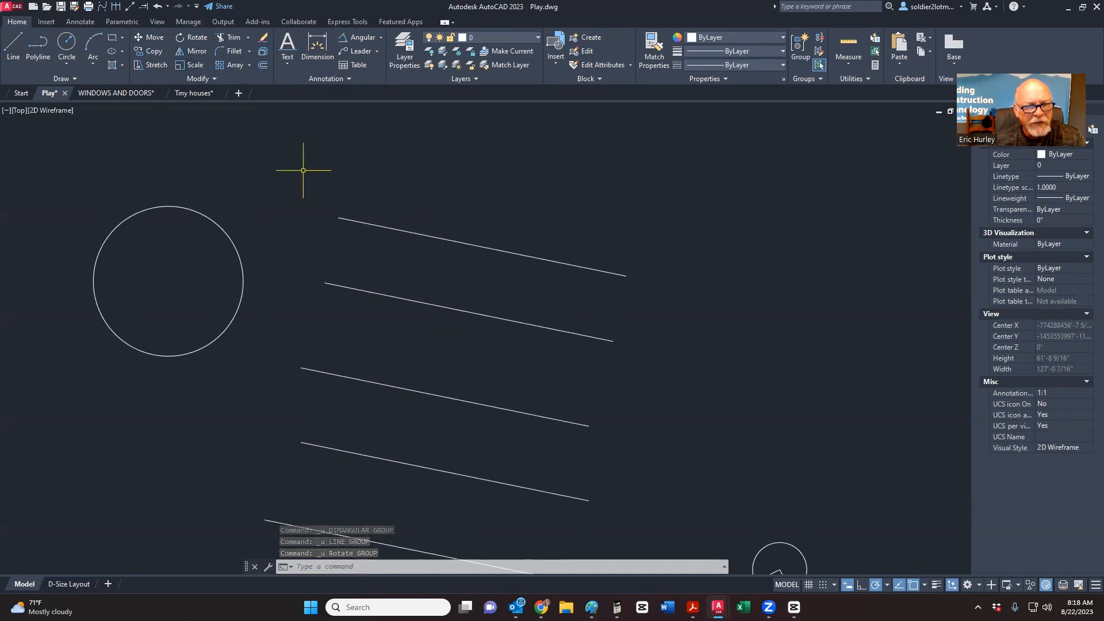
{"action": "left_click", "coordinate": [422, 251]}
{"action": "left_click", "coordinate": [389, 222]}
{"action": "right_click", "coordinate": [435, 162]}
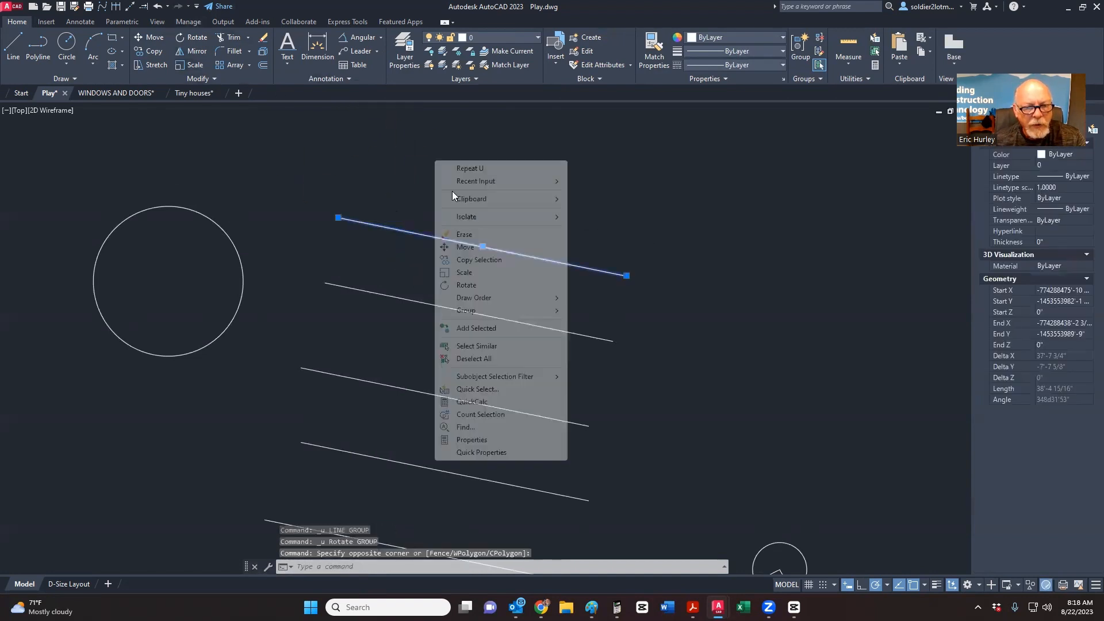
{"action": "left_click", "coordinate": [459, 287]}
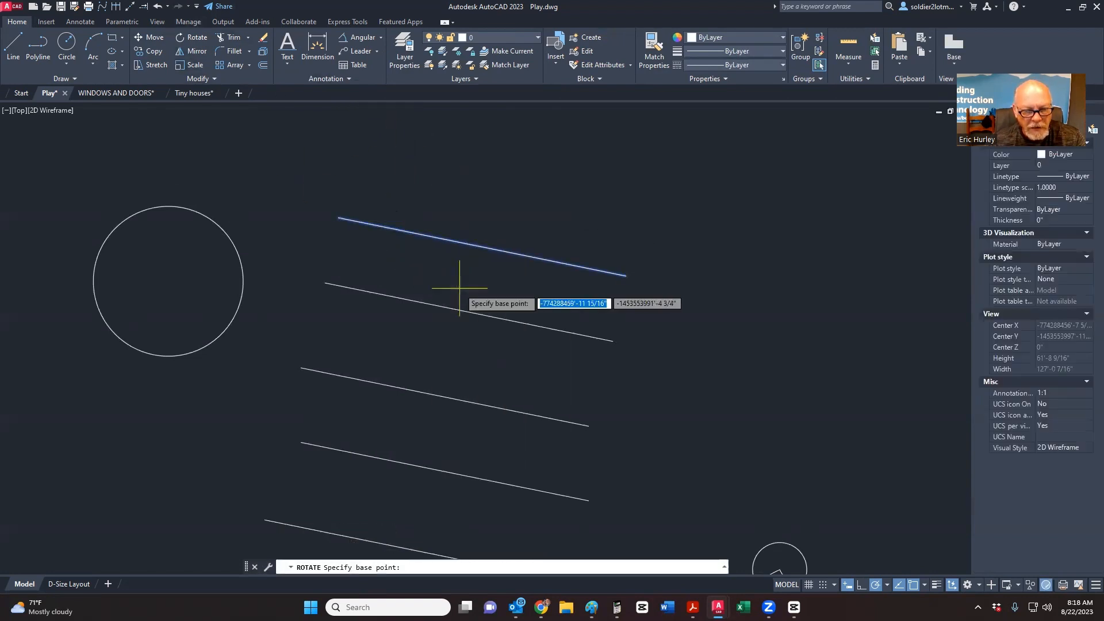
{"action": "left_click", "coordinate": [627, 276]}
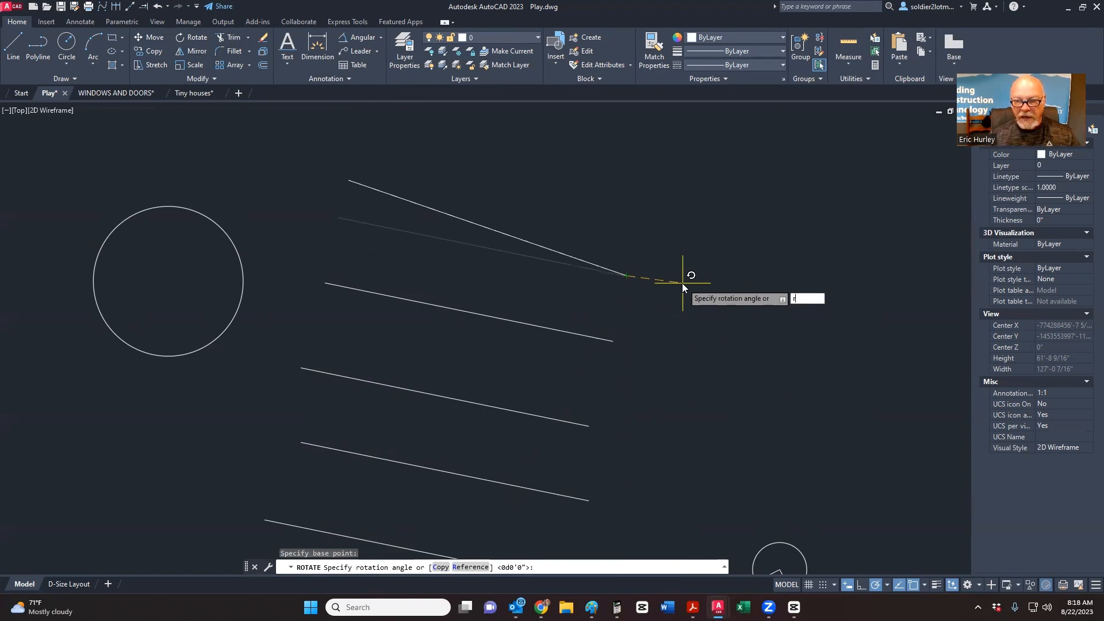
{"action": "key", "text": "Return"}
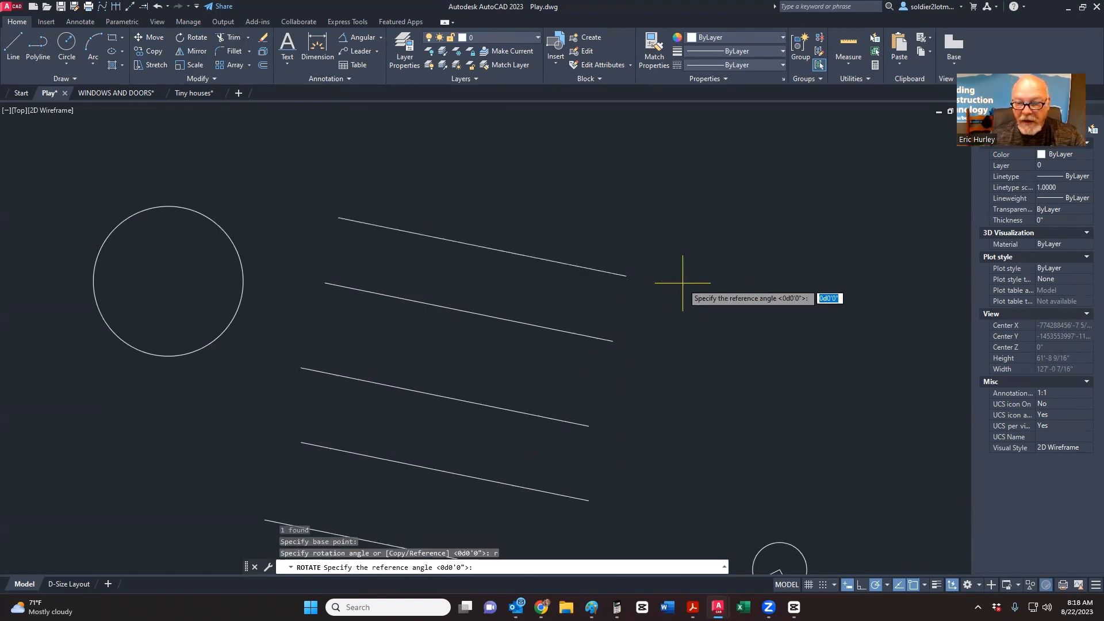
{"action": "left_click", "coordinate": [627, 276]}
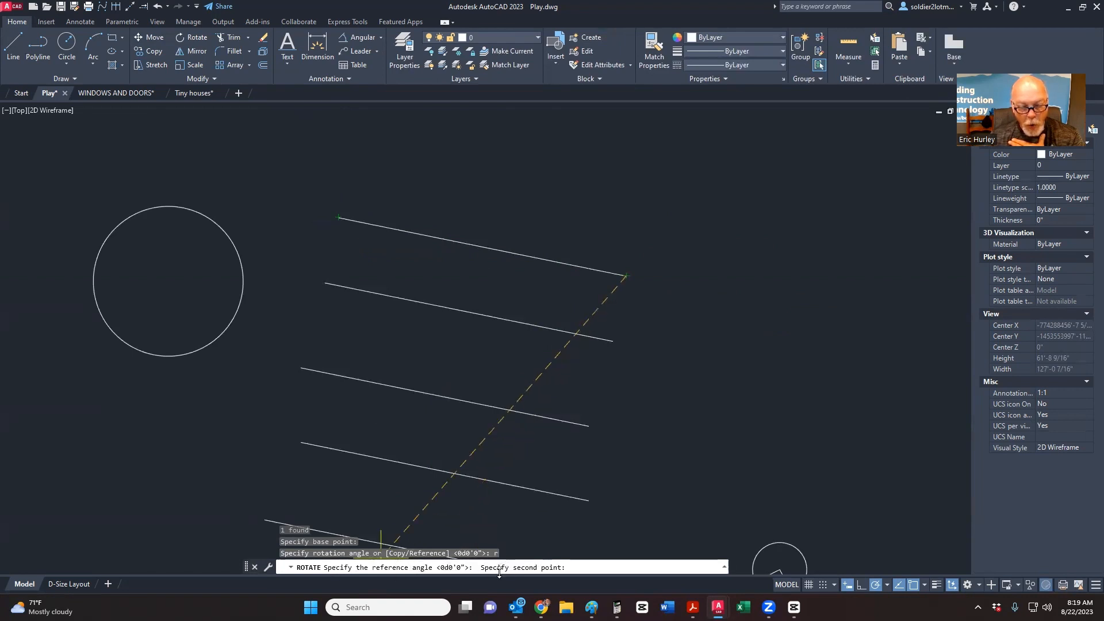
{"action": "left_click", "coordinate": [339, 218]}
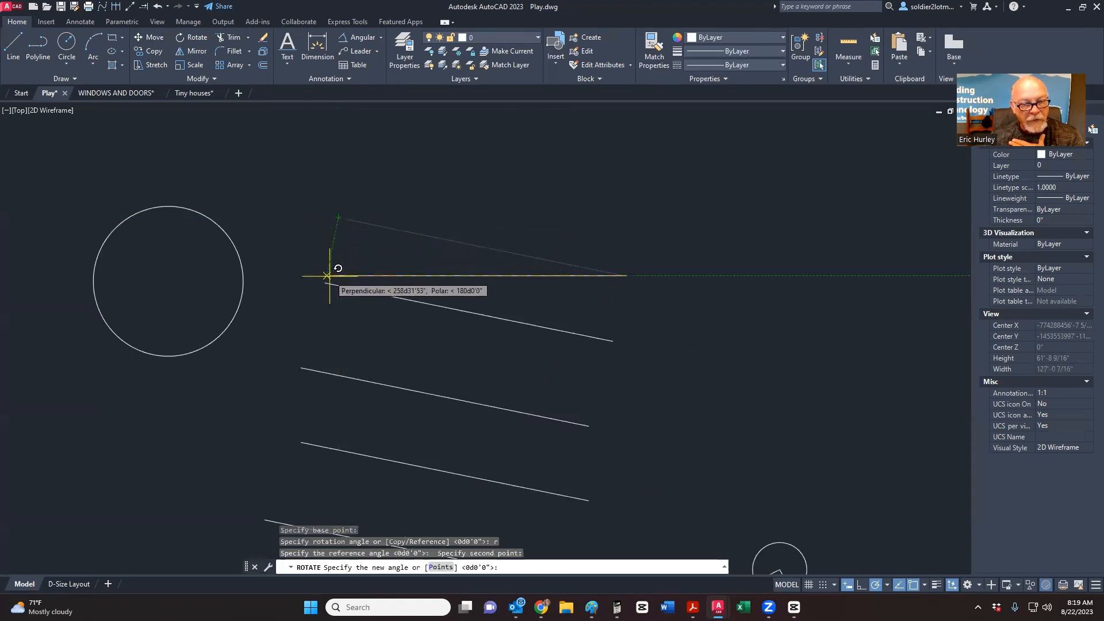
{"action": "scroll", "coordinate": [336, 275], "scroll_direction": "up", "scroll_amount": 5}
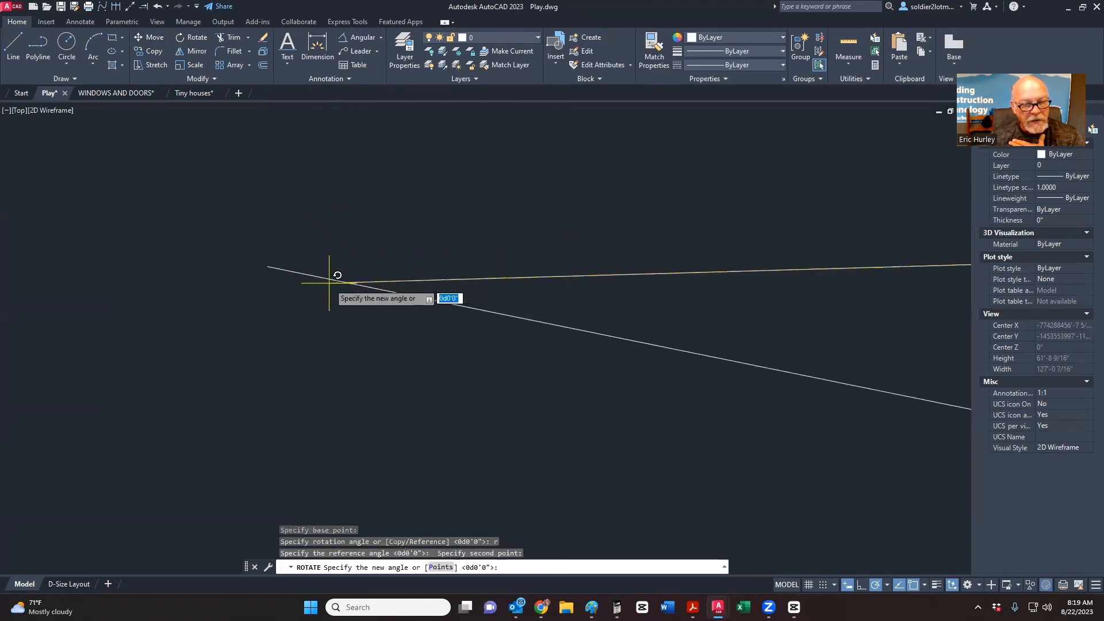
{"action": "left_click", "coordinate": [267, 267]}
{"action": "scroll", "coordinate": [264, 291], "scroll_direction": "down", "scroll_amount": 5}
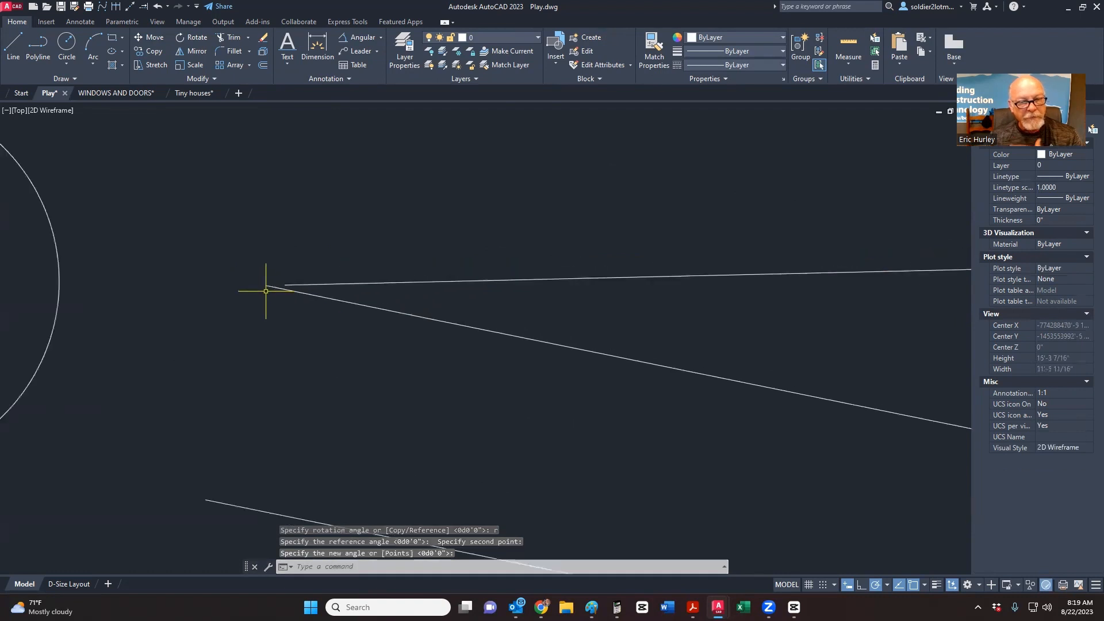
{"action": "middle_click_drag", "start_coordinate": [369, 291], "coordinate": [485, 266]}
{"action": "scroll", "coordinate": [486, 274], "scroll_direction": "up", "scroll_amount": 4}
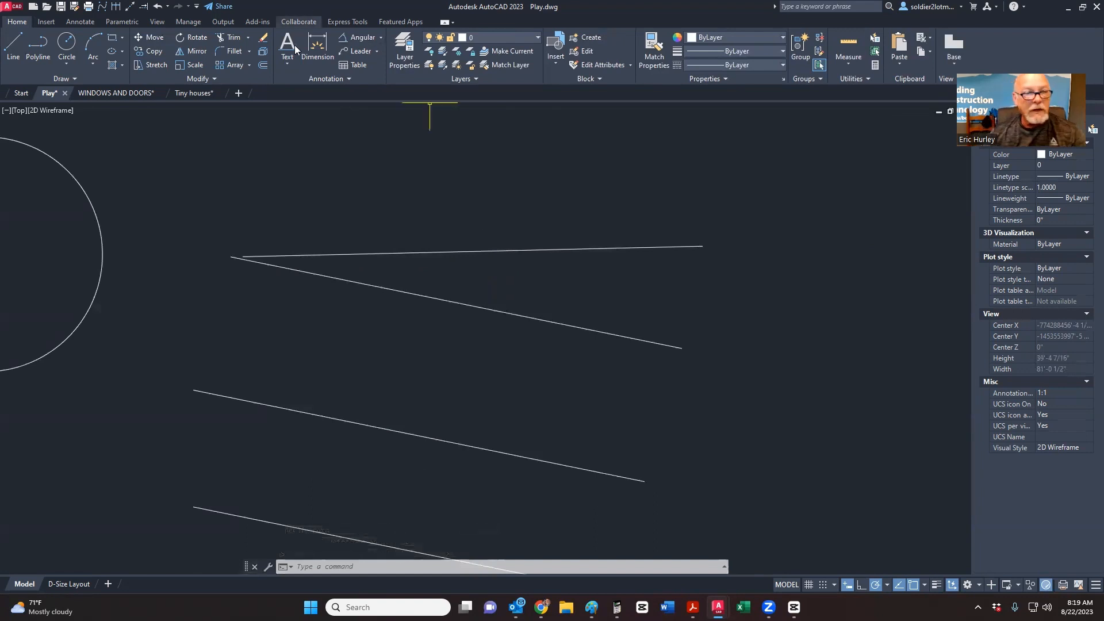
{"action": "key", "text": "ctrl+z"}
{"action": "key", "text": "ctrl+z"}
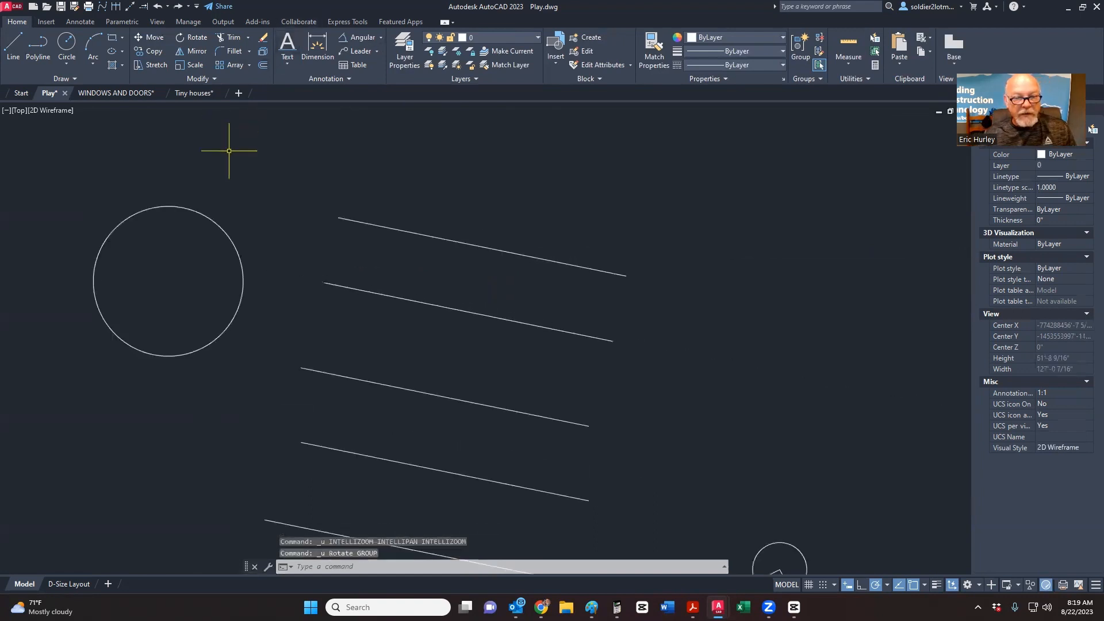
Step: Try rotating the topmost line about a base point on the line just inside its right endpoint, and cancel
{"action": "left_click", "coordinate": [417, 231]}
{"action": "right_click", "coordinate": [444, 246]}
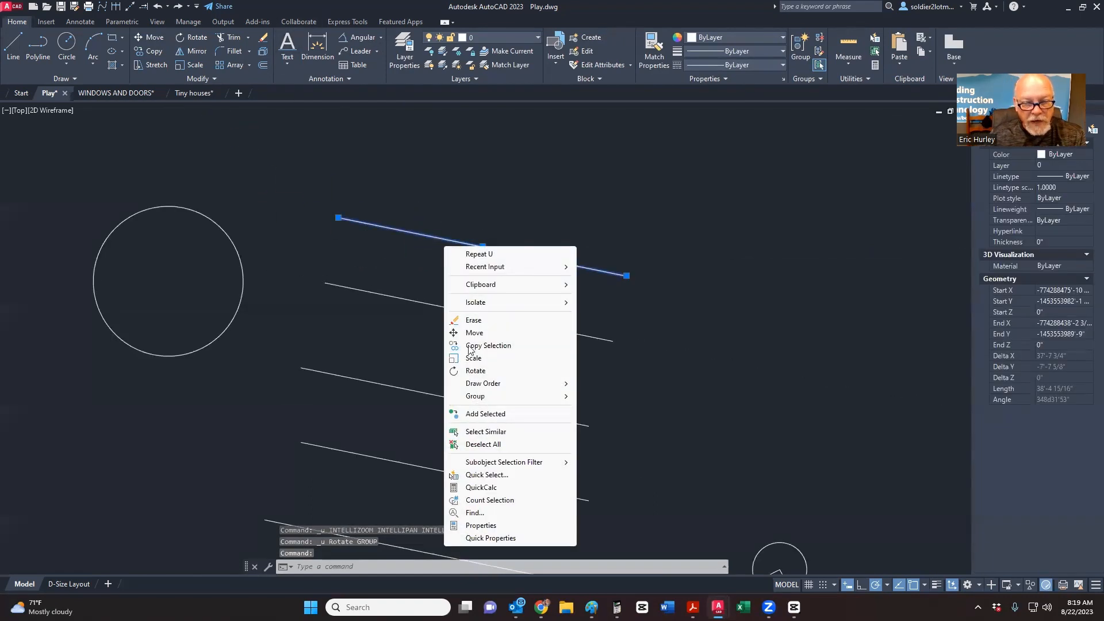
{"action": "left_click", "coordinate": [475, 371]}
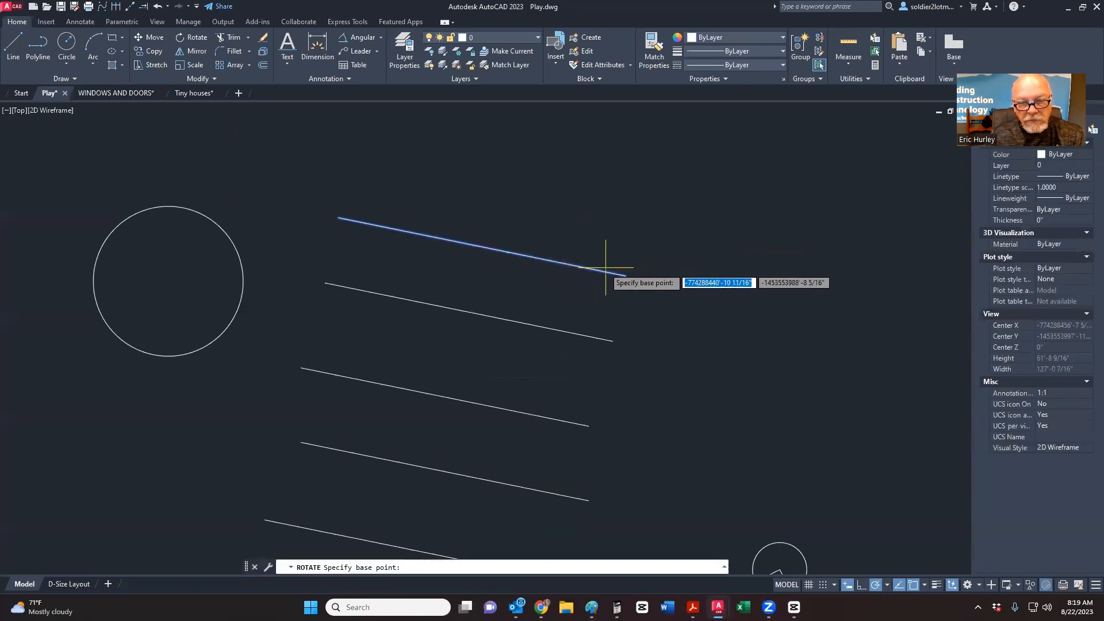
{"action": "left_click", "coordinate": [586, 269]}
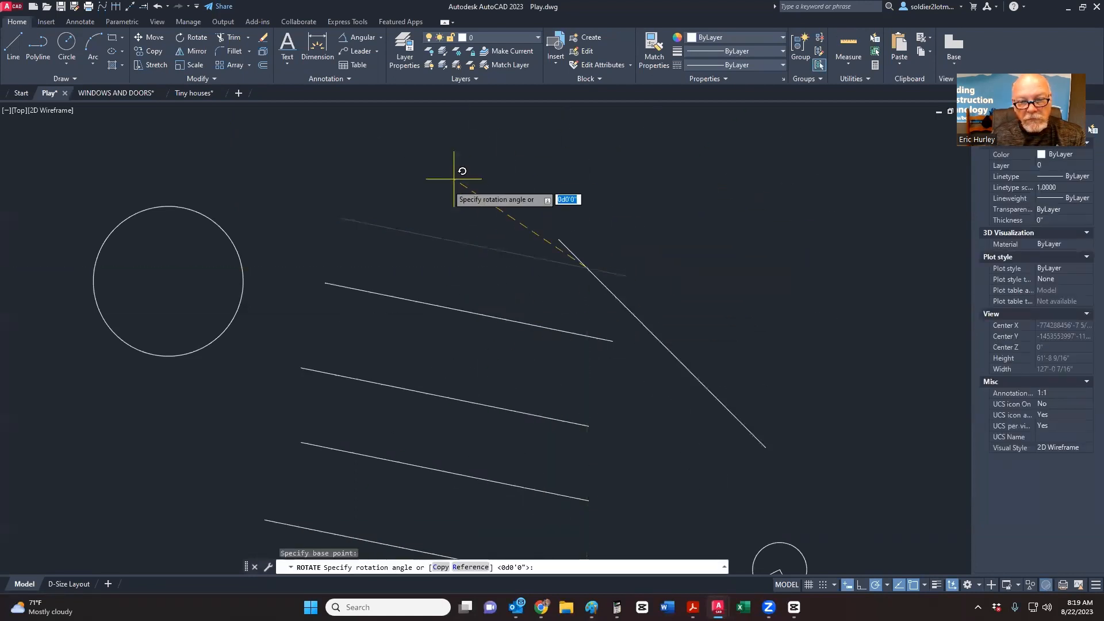
{"action": "key", "text": "Escape"}
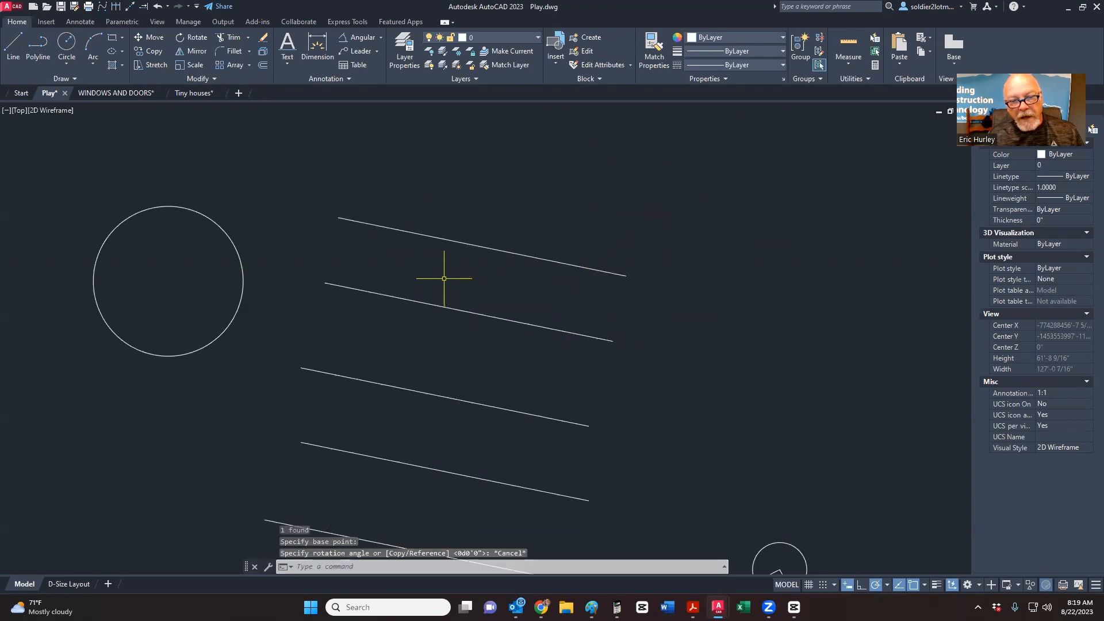
Step: Try rotating the topmost line about a base point in empty space well to the right of the parallel lines, and cancel
{"action": "left_click", "coordinate": [549, 282]}
{"action": "left_click", "coordinate": [502, 248]}
{"action": "right_click", "coordinate": [476, 226]}
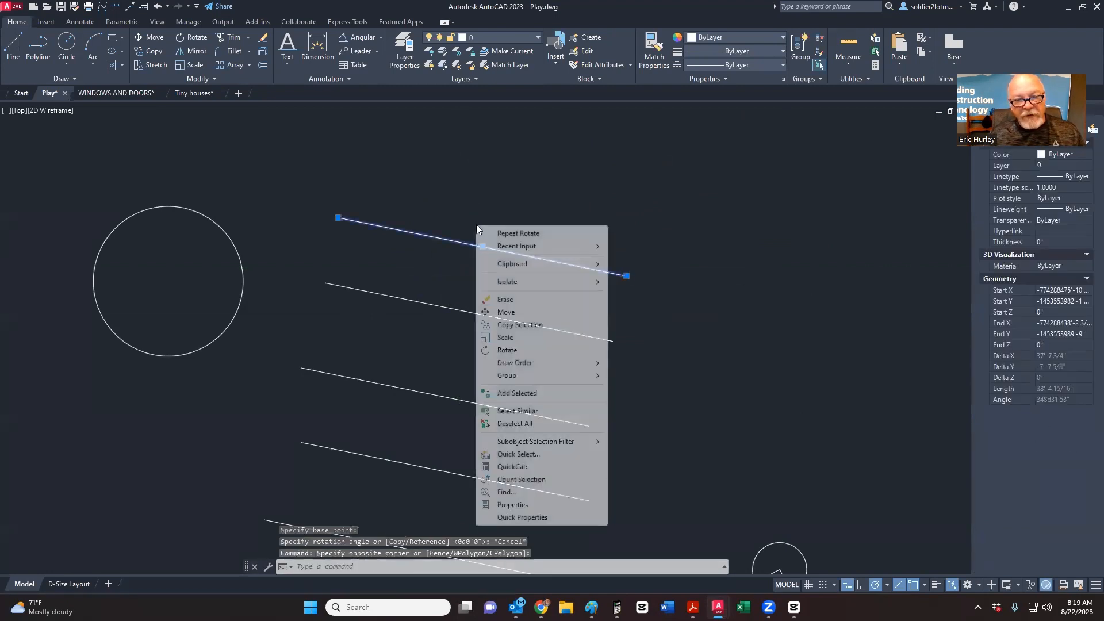
{"action": "left_click", "coordinate": [506, 350]}
{"action": "scroll", "coordinate": [414, 305], "scroll_direction": "down", "scroll_amount": 5}
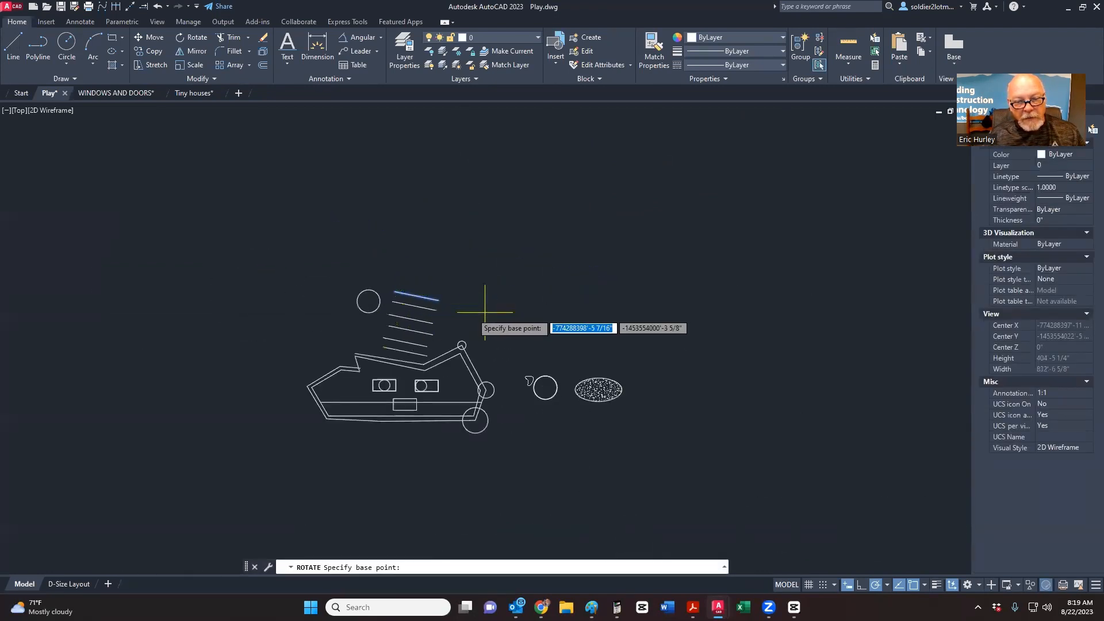
{"action": "left_click", "coordinate": [546, 307]}
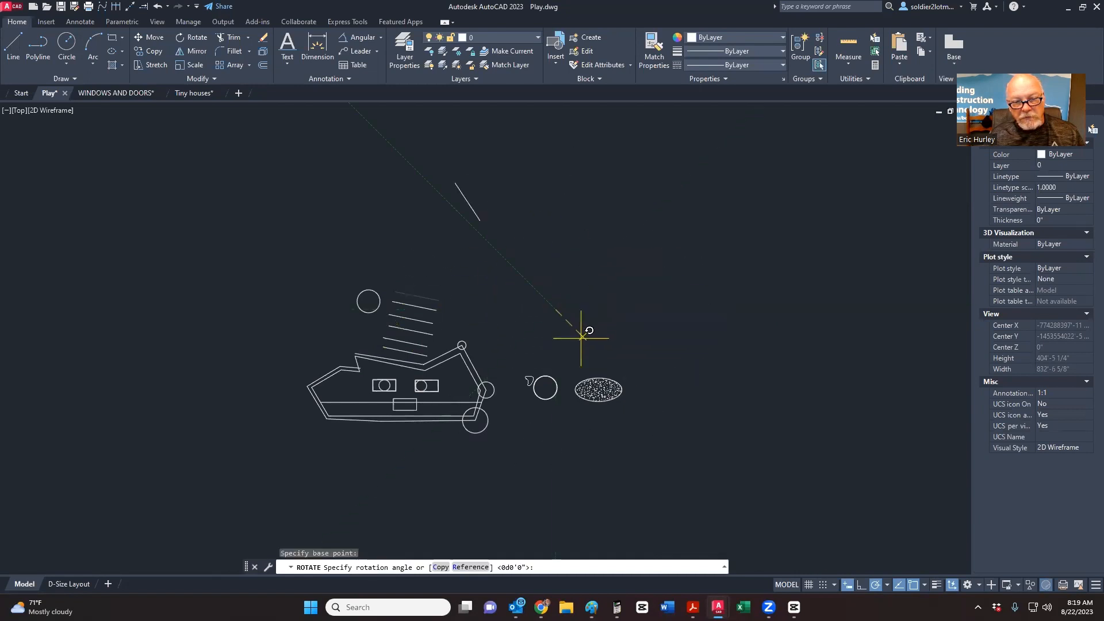
{"action": "key", "text": "Escape"}
Step: Rotate the topmost line 90 degrees about its right endpoint, and undo the rotation
{"action": "scroll", "coordinate": [406, 313], "scroll_direction": "up", "scroll_amount": 5}
{"action": "left_click", "coordinate": [439, 240]}
{"action": "right_click", "coordinate": [437, 238]}
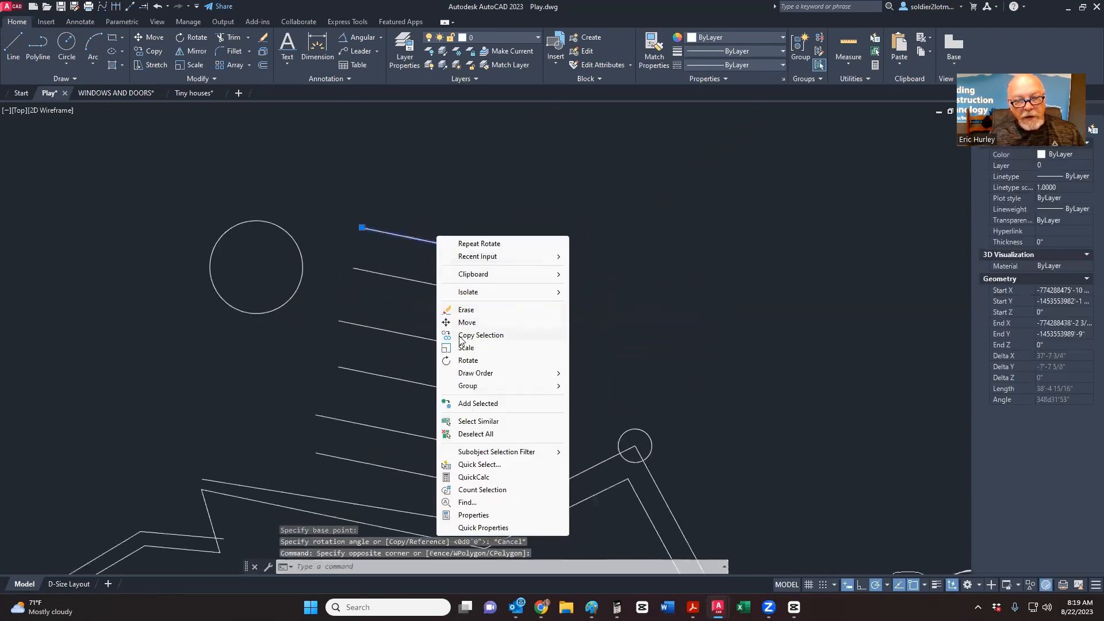
{"action": "left_click", "coordinate": [466, 360]}
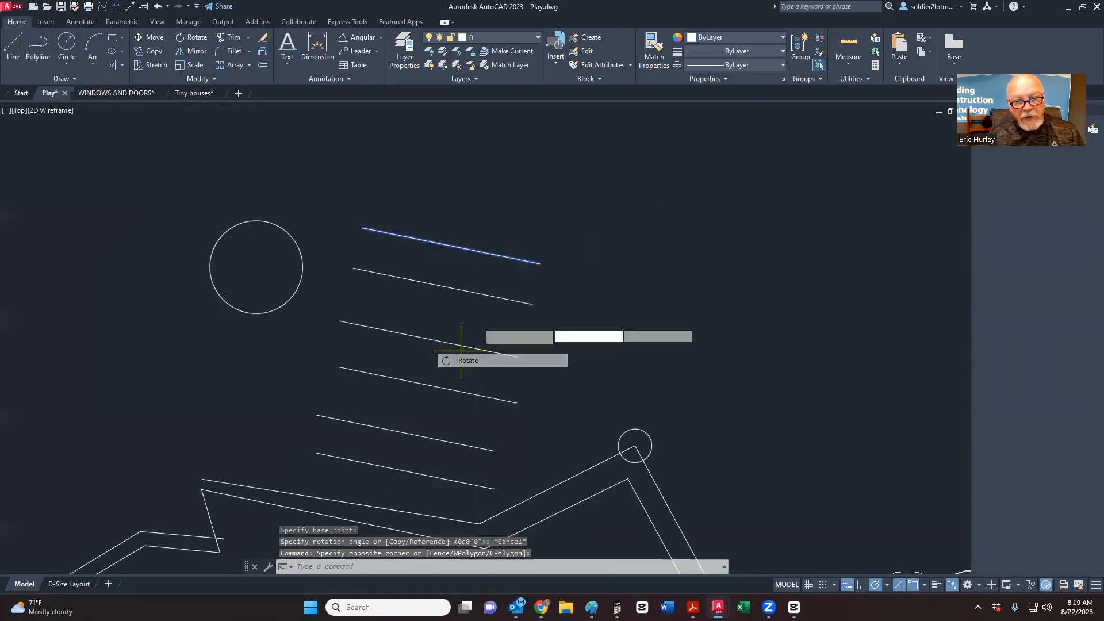
{"action": "left_click", "coordinate": [539, 264]}
{"action": "type", "text": "90"}
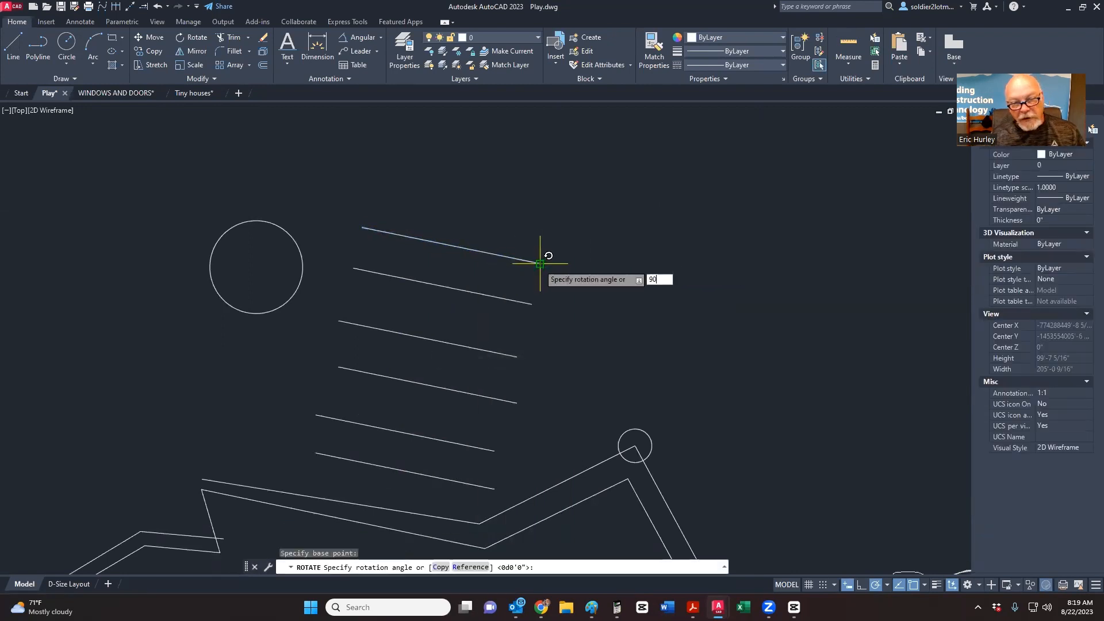
{"action": "key", "text": "Return"}
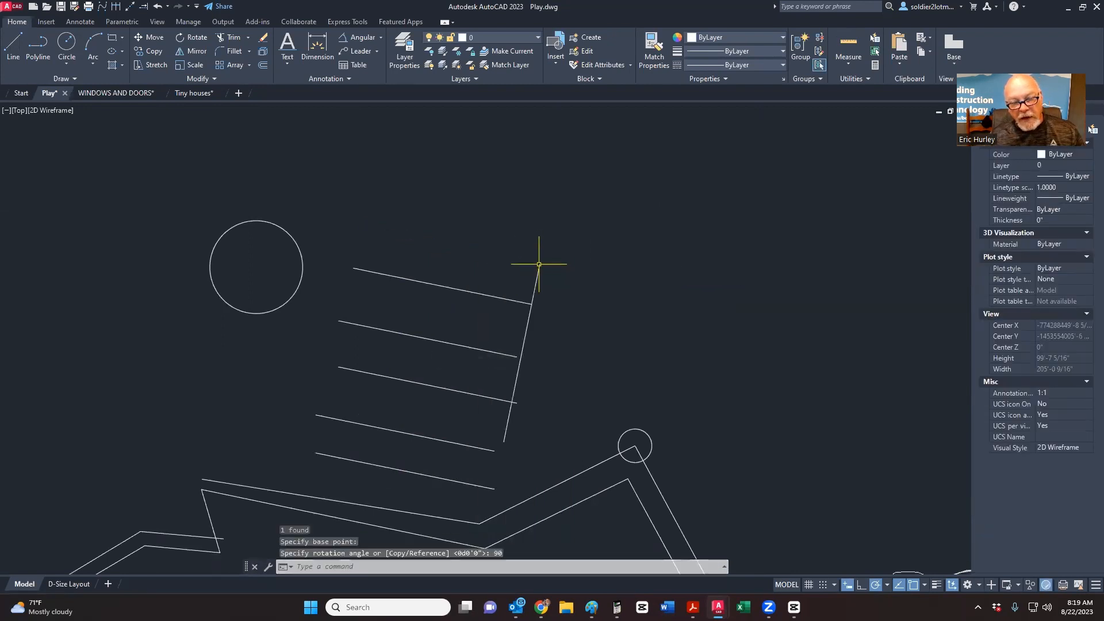
{"action": "left_click", "coordinate": [539, 337]}
{"action": "left_click", "coordinate": [512, 322]}
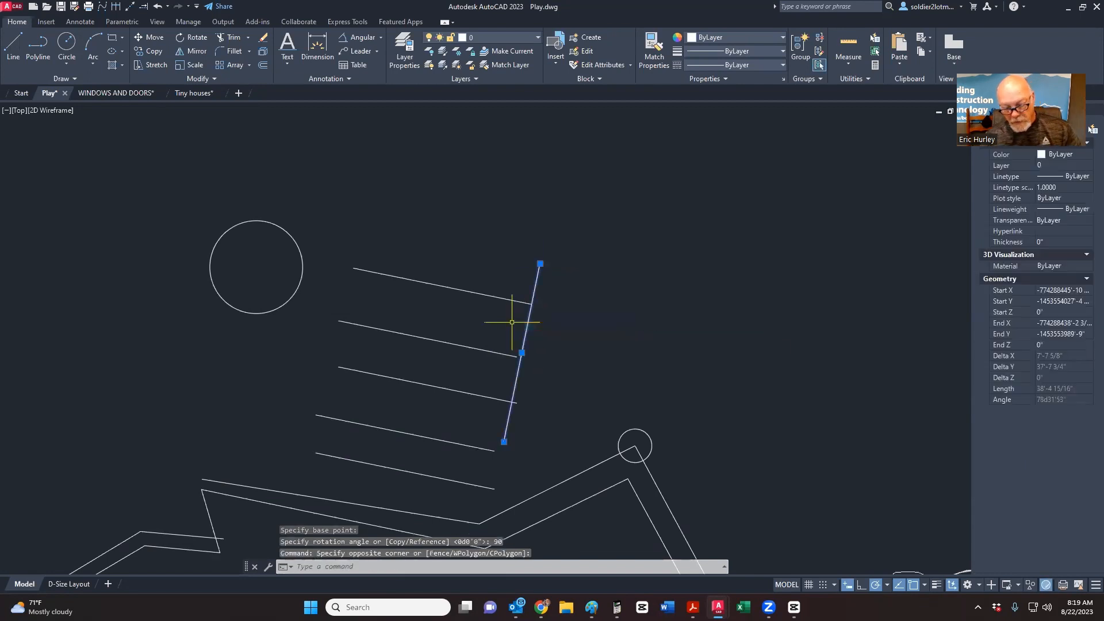
{"action": "key", "text": "Escape"}
{"action": "key", "text": "Escape"}
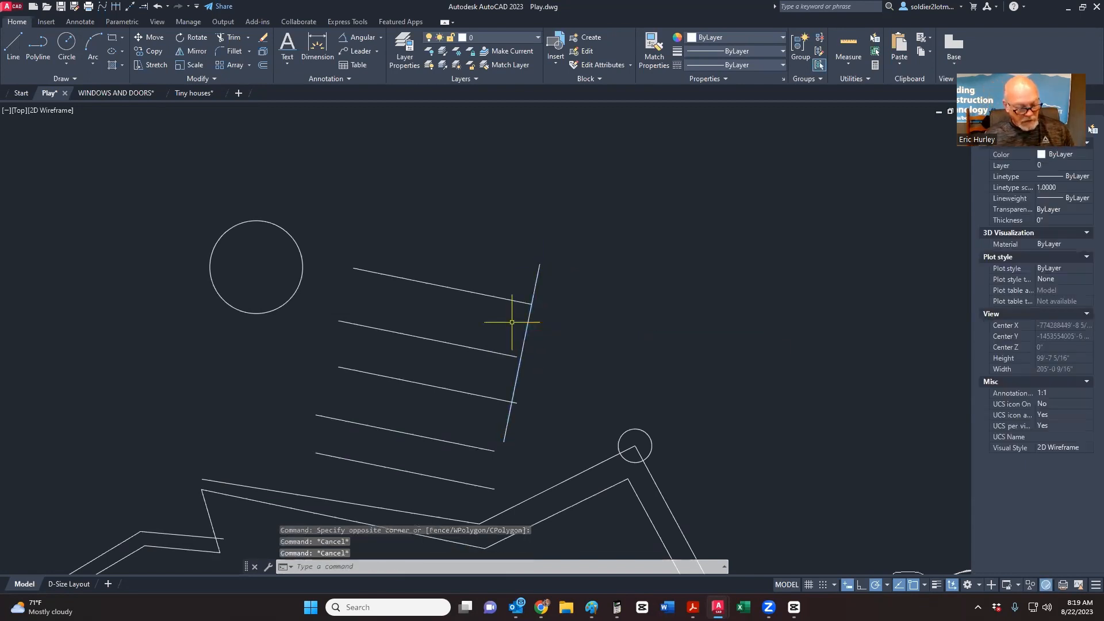
{"action": "key", "text": "ctrl+z"}
Step: Rotate the topmost line by reference about its right endpoint toward the left endpoint of the lowest parallel line, and undo the rotation
{"action": "left_click", "coordinate": [473, 263]}
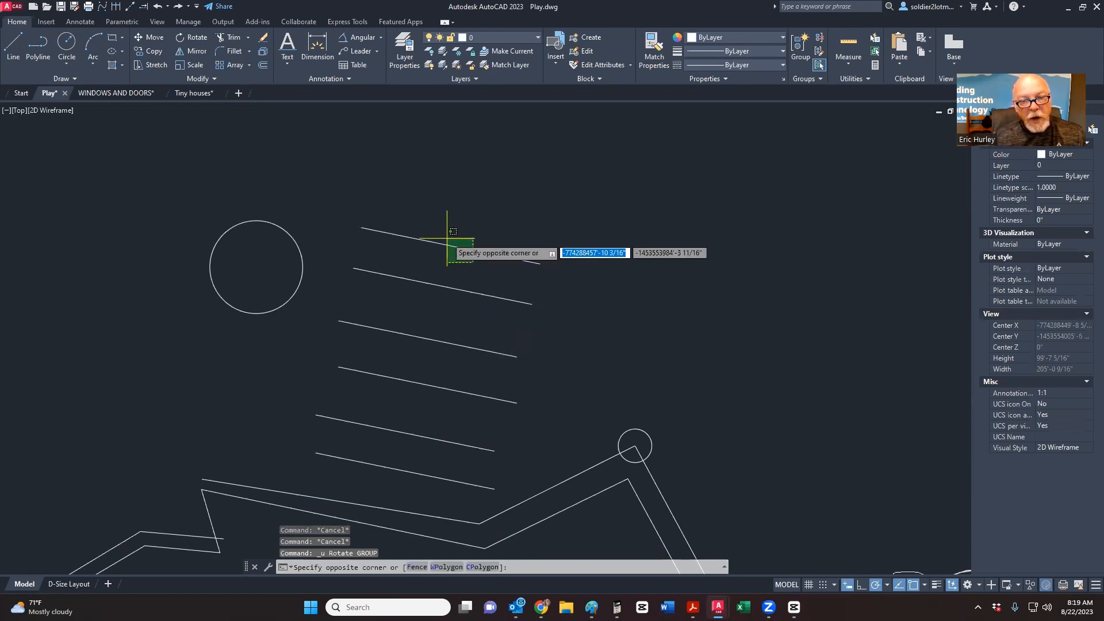
{"action": "left_click", "coordinate": [449, 239]}
{"action": "right_click", "coordinate": [448, 240]}
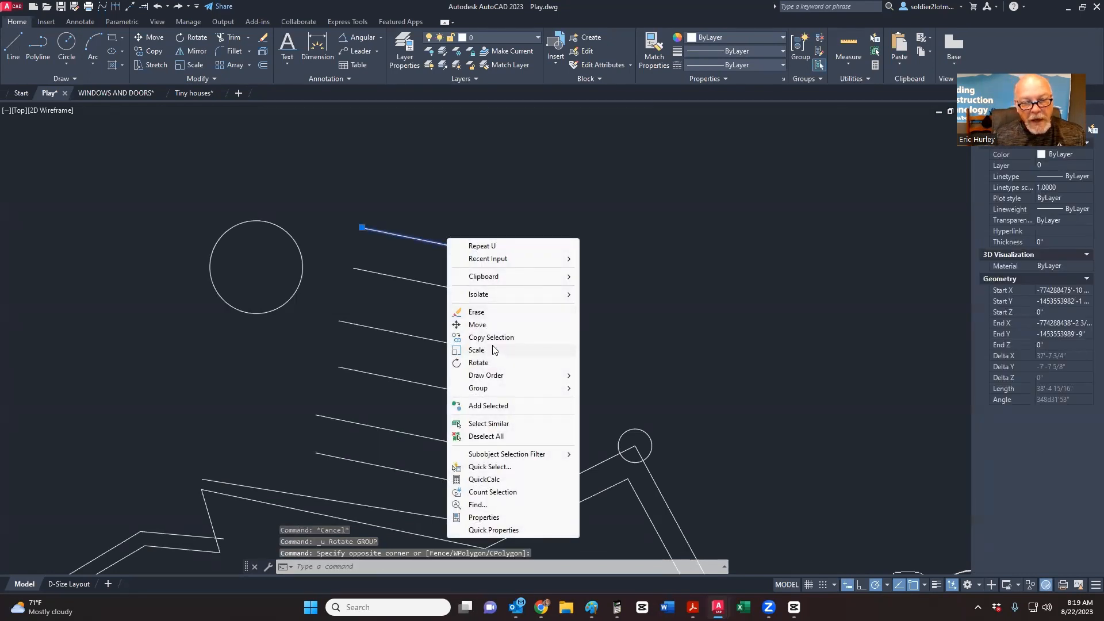
{"action": "left_click", "coordinate": [487, 365]}
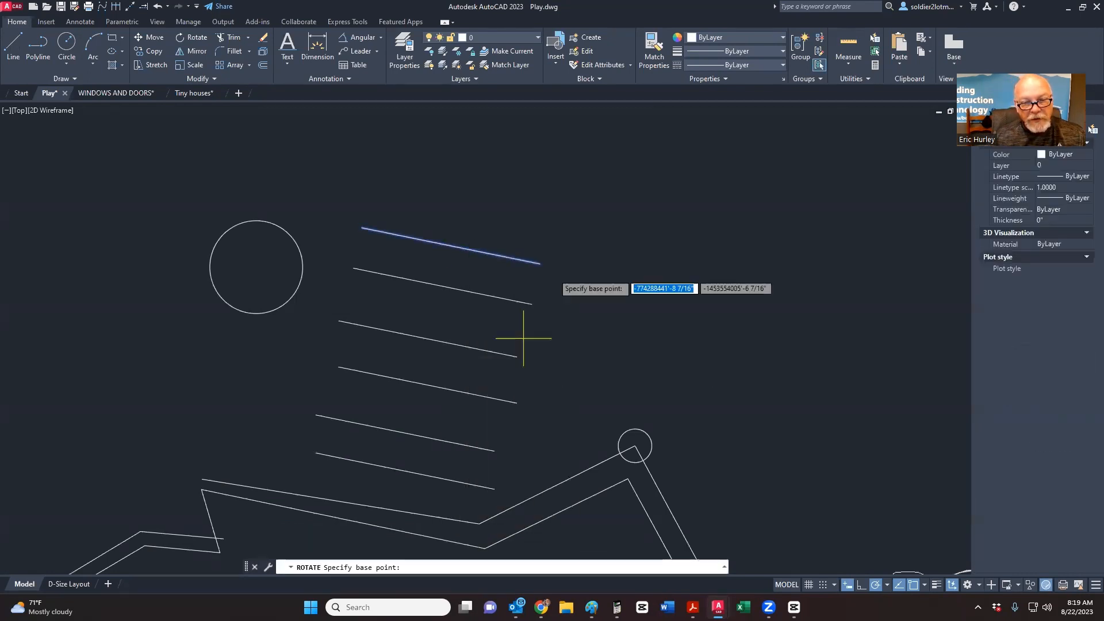
{"action": "left_click", "coordinate": [539, 263]}
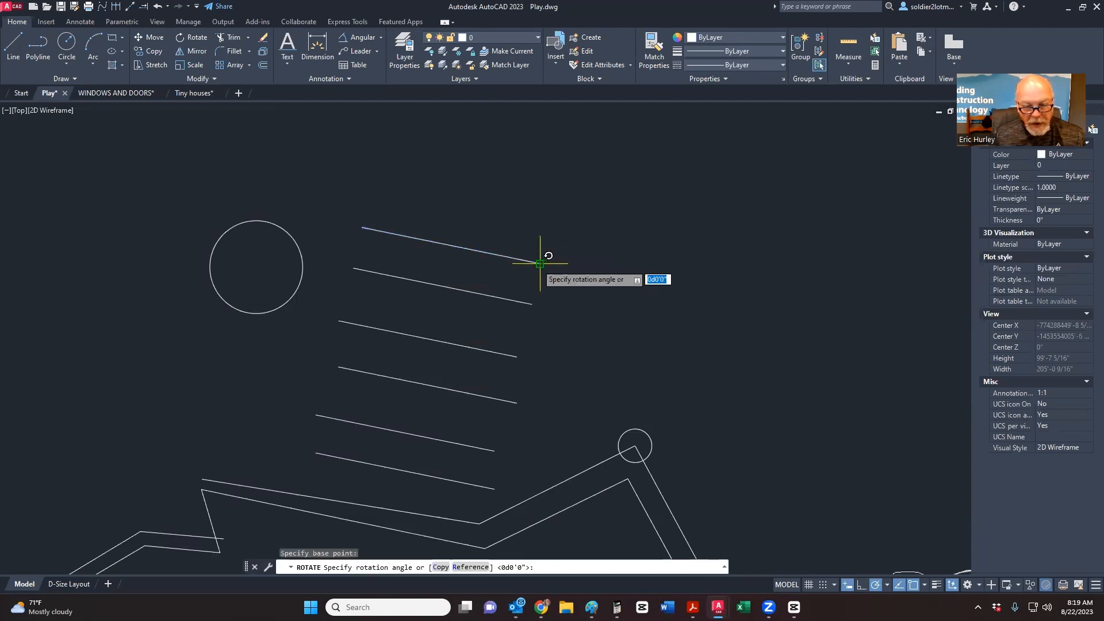
{"action": "type", "text": "r"}
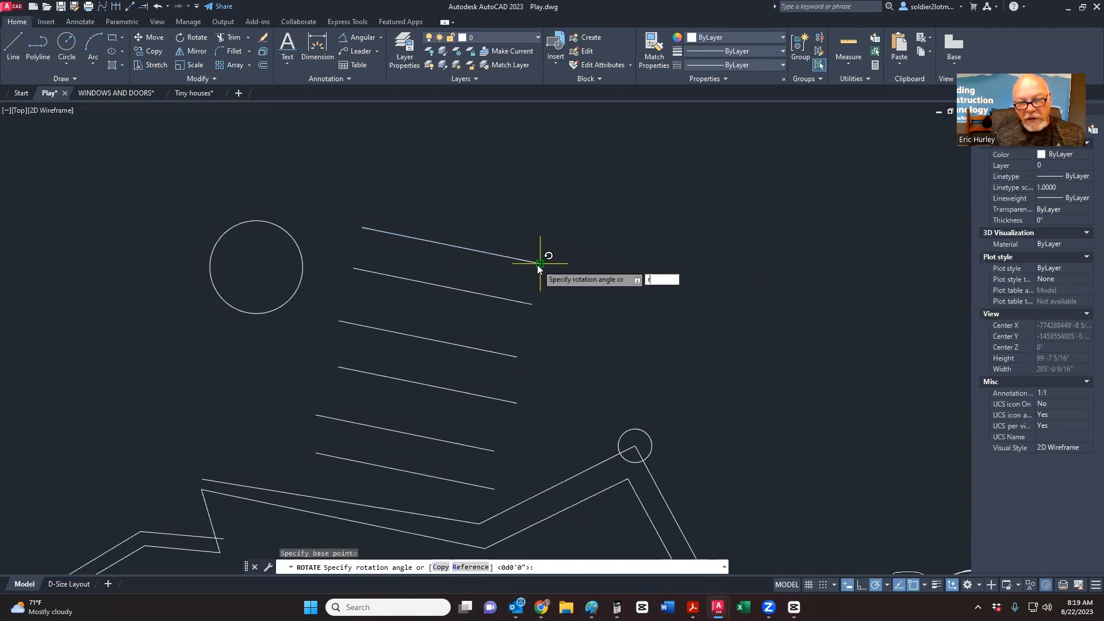
{"action": "key", "text": "Return"}
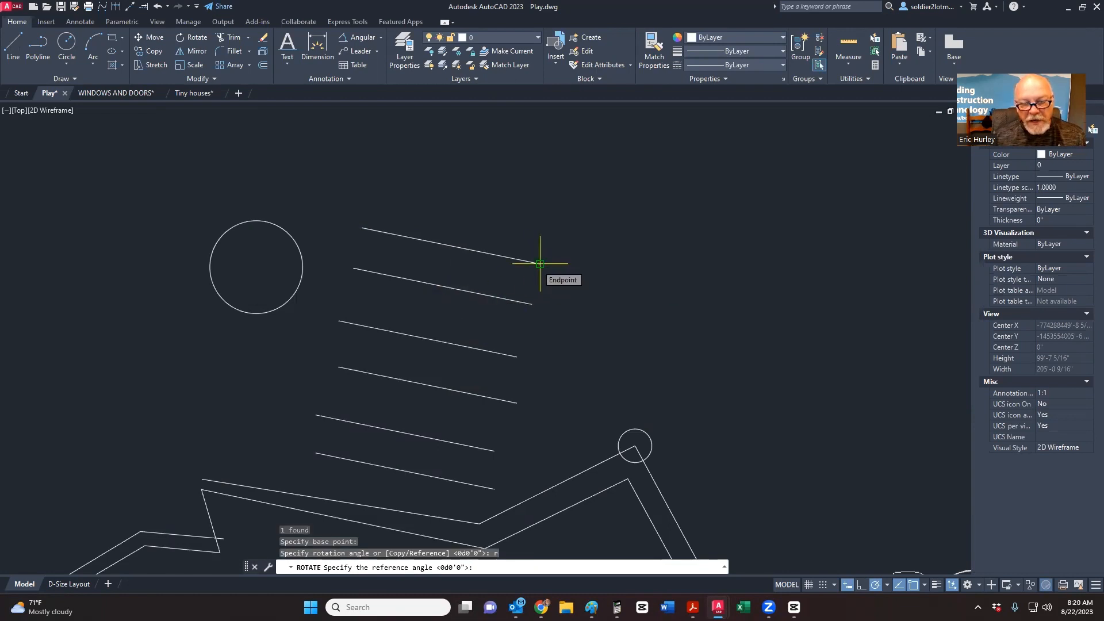
{"action": "left_click", "coordinate": [539, 264]}
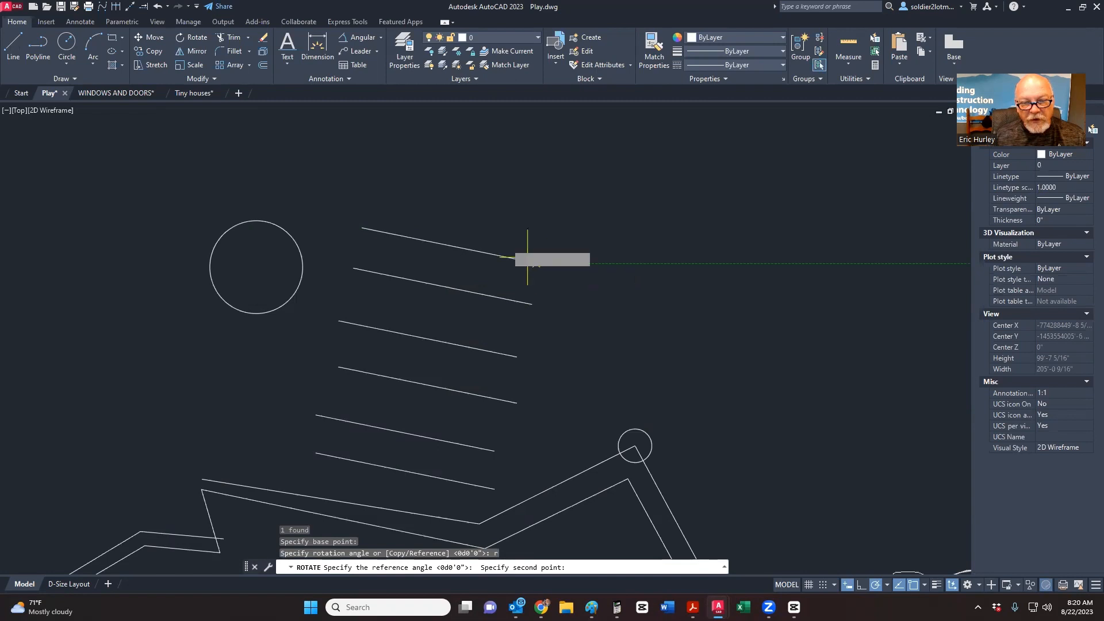
{"action": "left_click", "coordinate": [362, 228]}
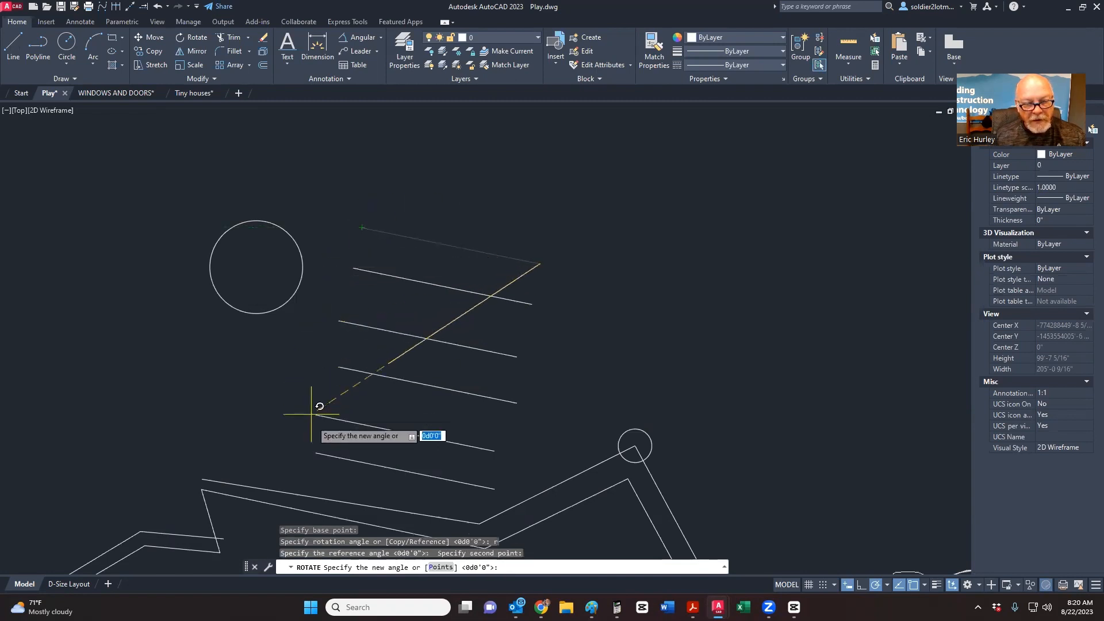
{"action": "left_click", "coordinate": [316, 453]}
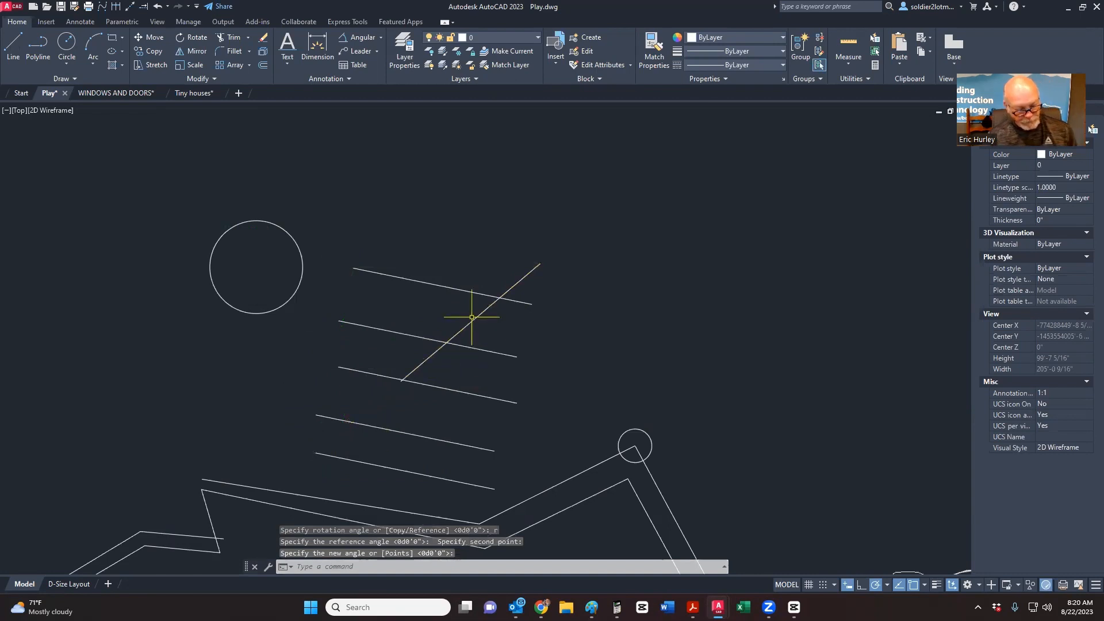
{"action": "key", "text": "ctrl+z"}
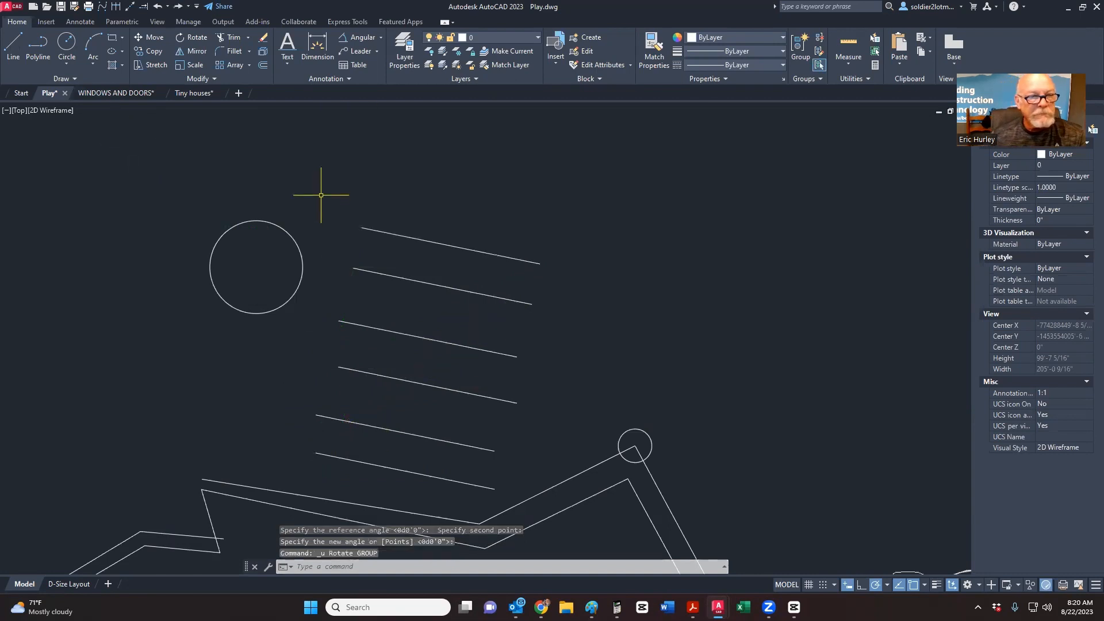
{"action": "left_click", "coordinate": [521, 285]}
{"action": "left_click", "coordinate": [493, 250]}
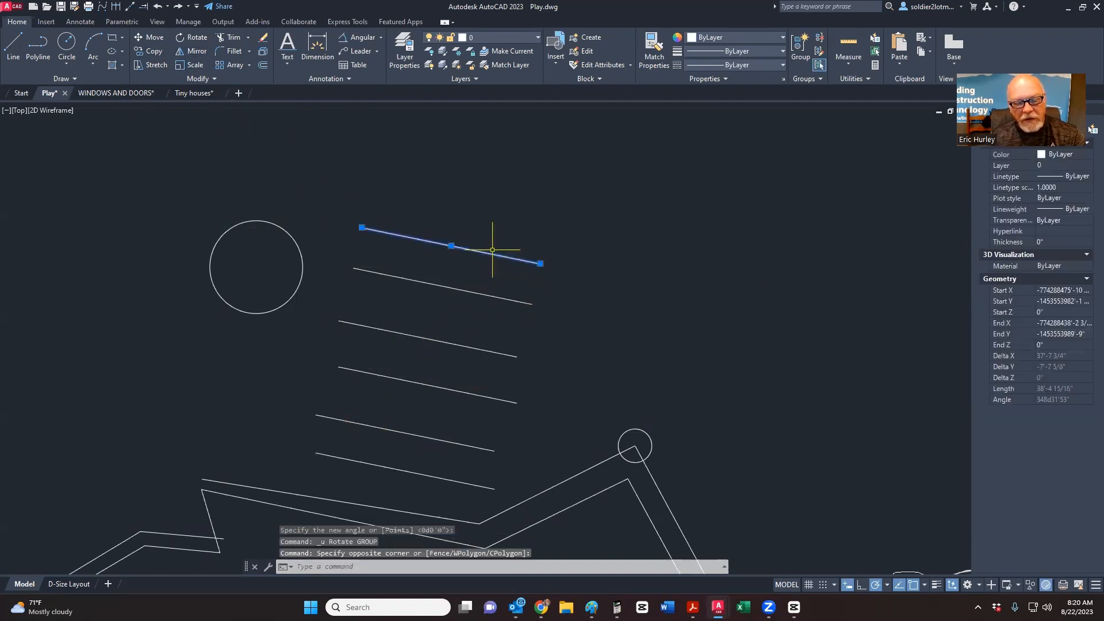
{"action": "left_click", "coordinate": [186, 51]}
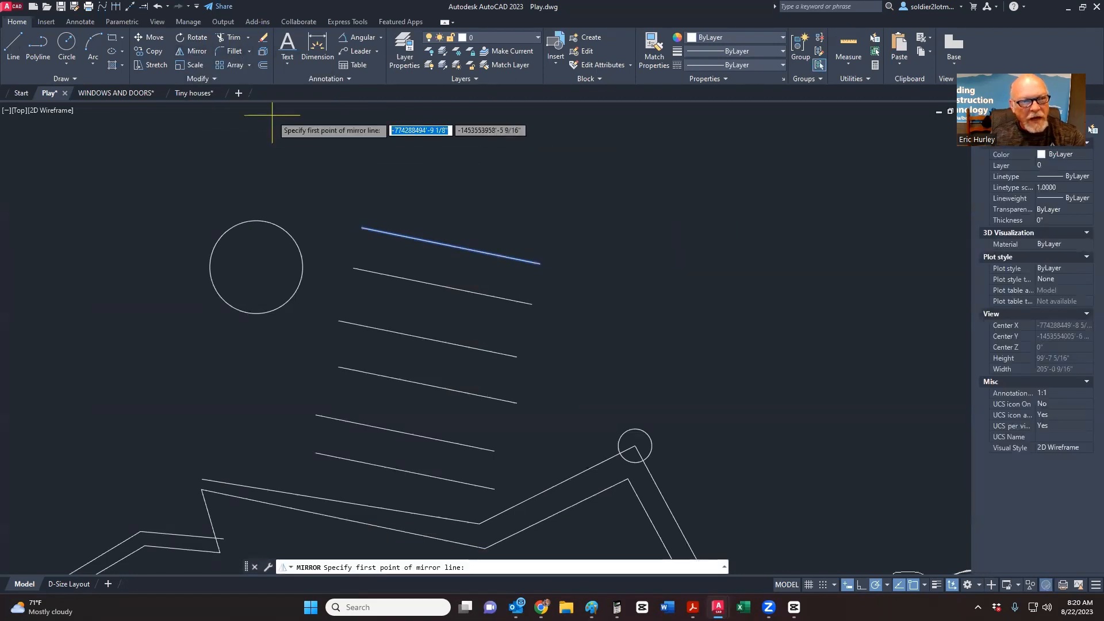
{"action": "key", "text": "Escape"}
{"action": "key", "text": "Escape"}
{"action": "left_click", "coordinate": [473, 264]}
{"action": "left_click", "coordinate": [449, 231]}
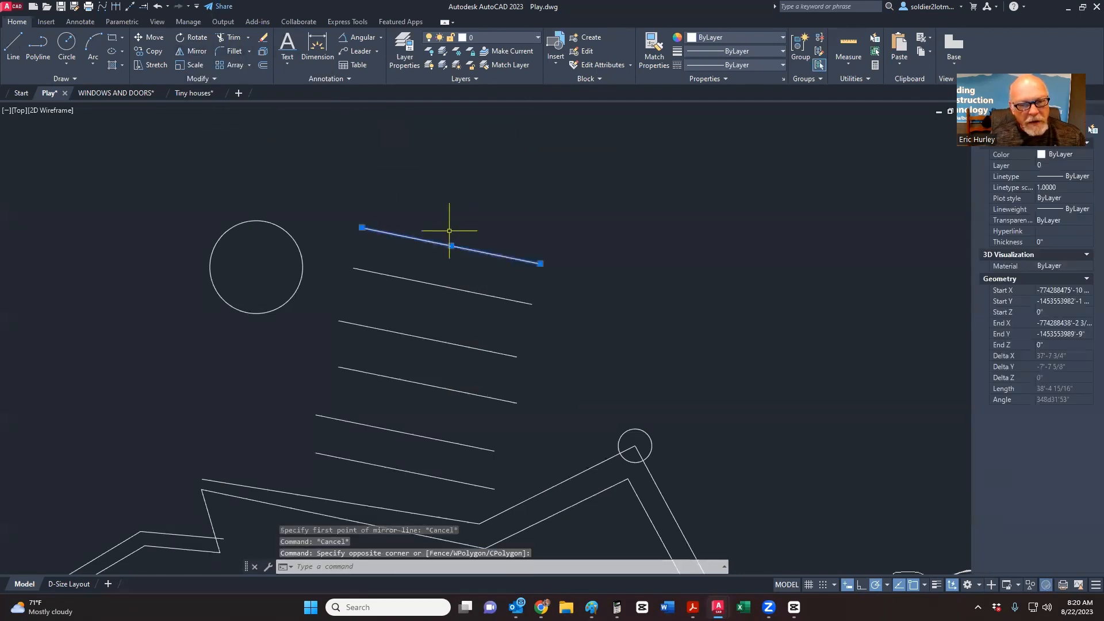
{"action": "left_click", "coordinate": [194, 52]}
{"action": "key", "text": "Escape"}
{"action": "left_click", "coordinate": [464, 246]}
{"action": "left_click", "coordinate": [441, 228]}
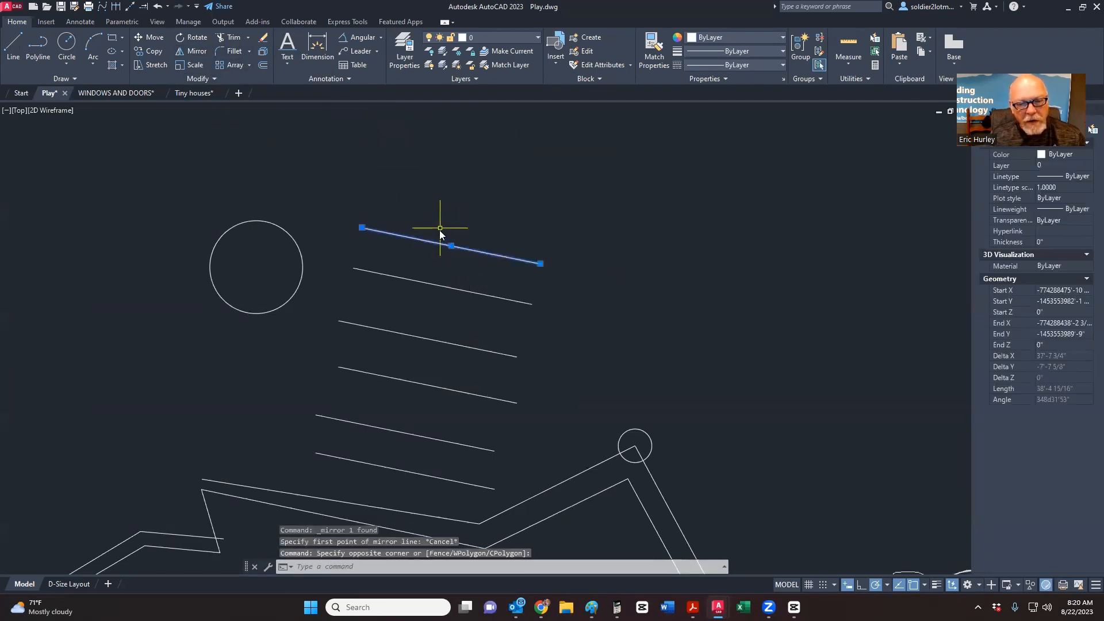
{"action": "right_click", "coordinate": [441, 233]}
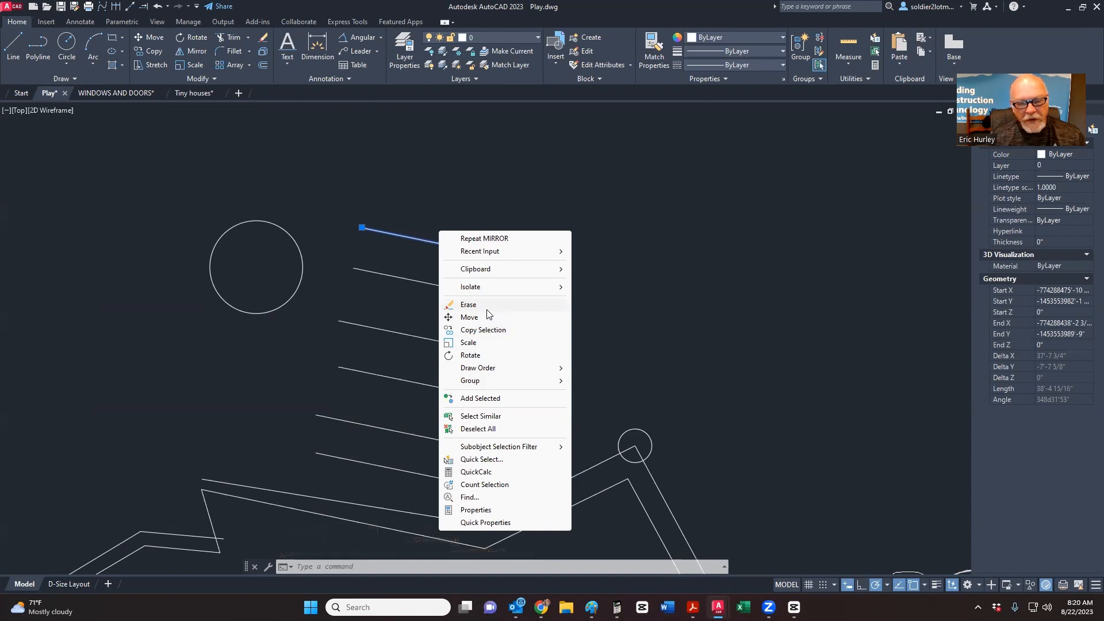
{"action": "key", "text": "Escape"}
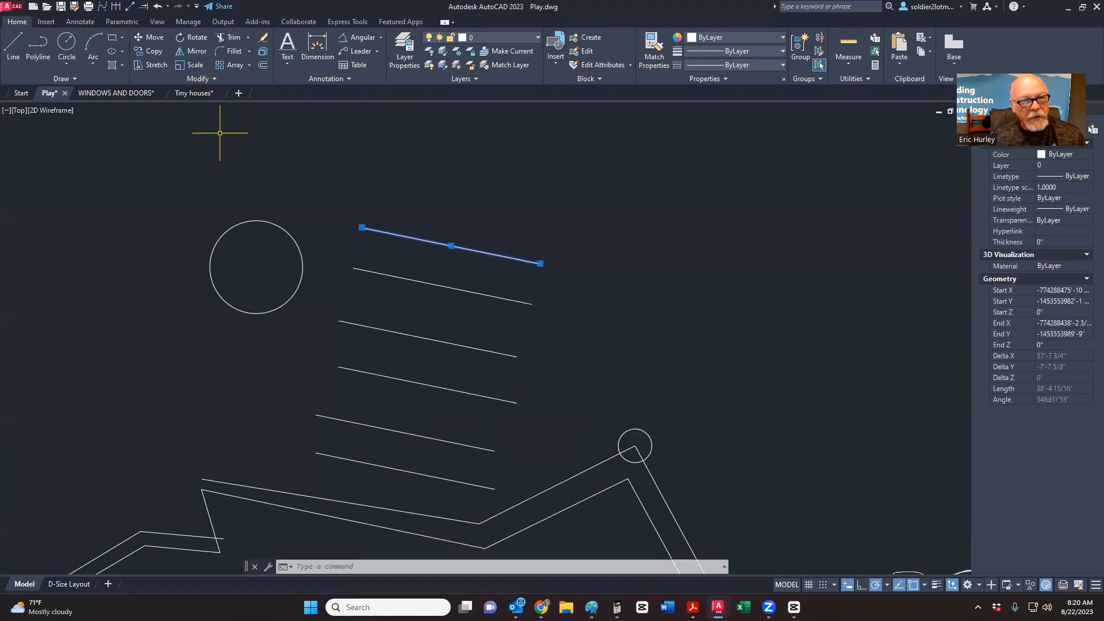
{"action": "left_click", "coordinate": [180, 53]}
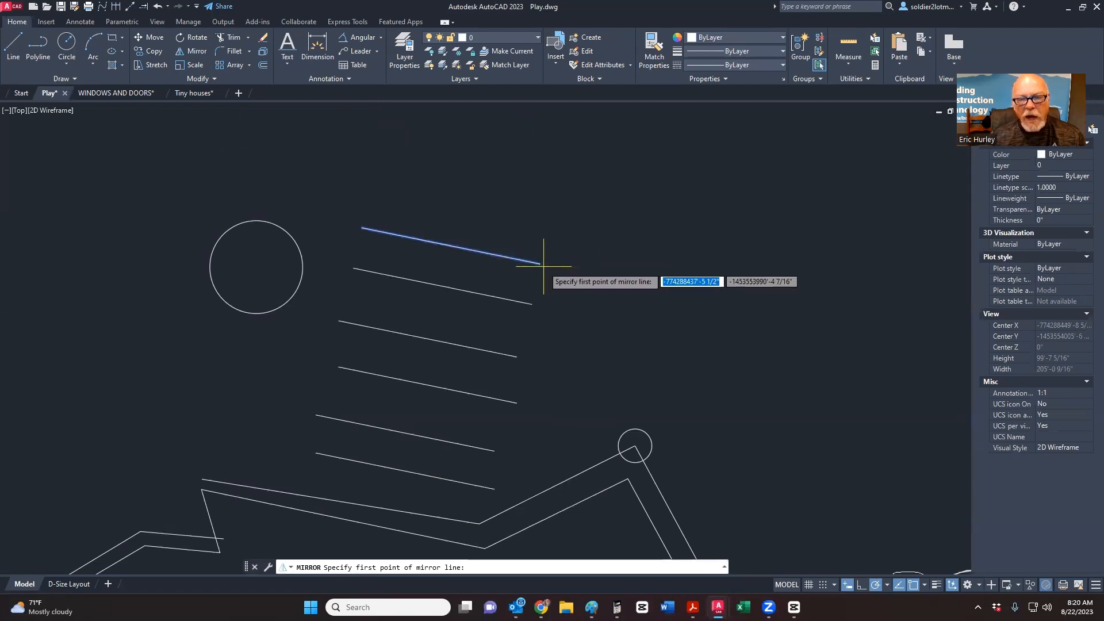
{"action": "key", "text": "Escape"}
Step: Draw a vertical construction line just left of the boat-shaped outline
{"action": "scroll", "coordinate": [562, 299], "scroll_direction": "down", "scroll_amount": 4}
{"action": "scroll", "coordinate": [564, 299], "scroll_direction": "up", "scroll_amount": 3}
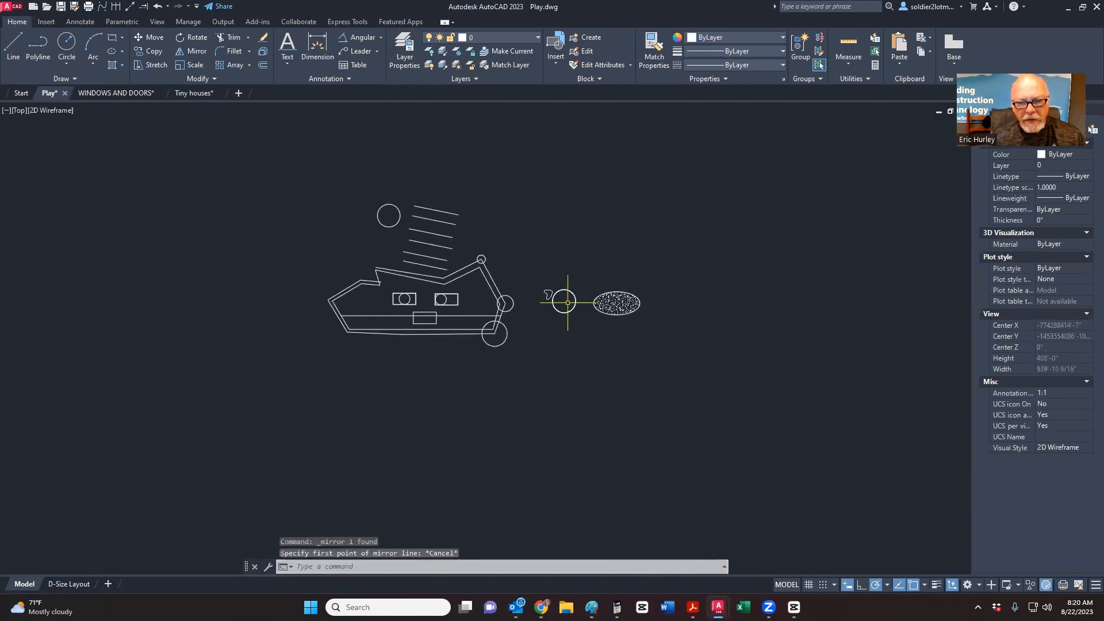
{"action": "scroll", "coordinate": [568, 303], "scroll_direction": "down", "scroll_amount": 2}
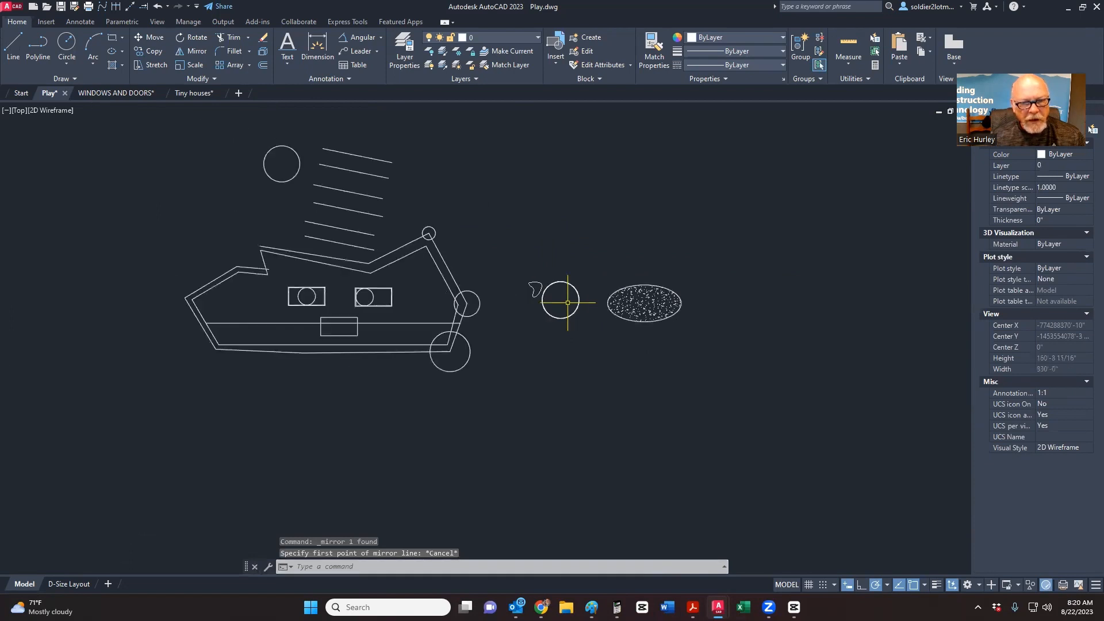
{"action": "left_click", "coordinate": [123, 385]}
{"action": "key", "text": "Escape"}
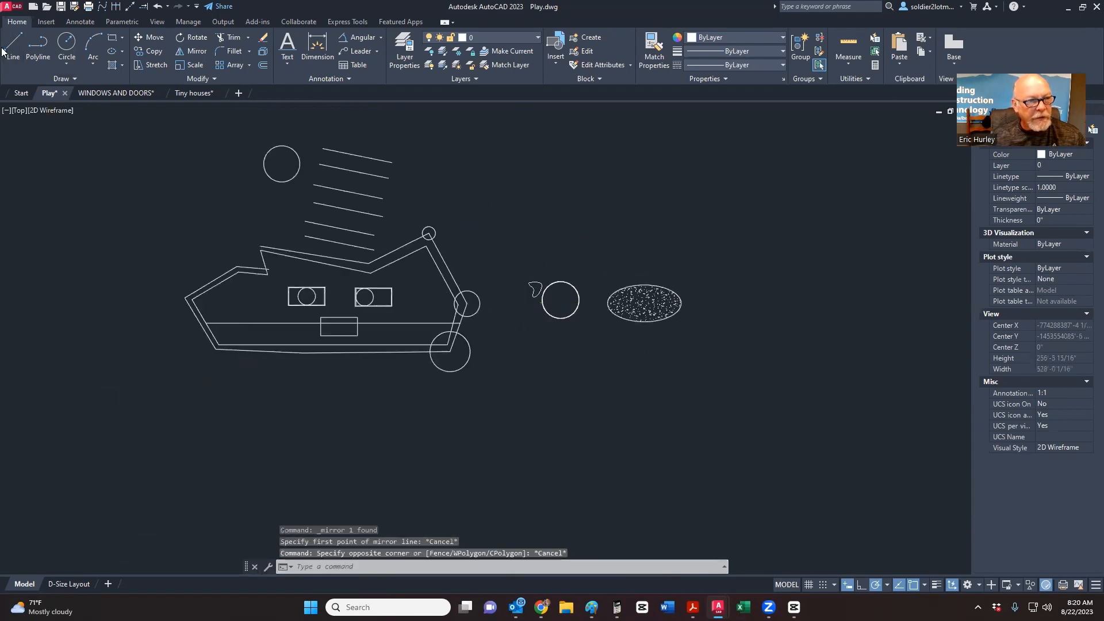
{"action": "type", "text": "xl"}
{"action": "key", "text": "Return"}
{"action": "right_click", "coordinate": [180, 303]}
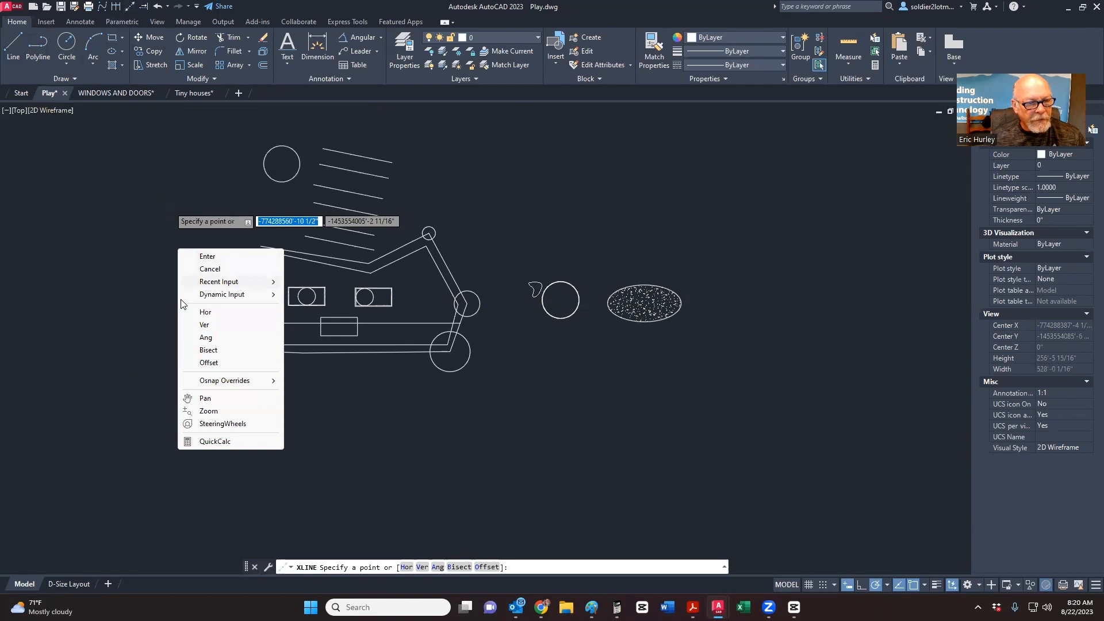
{"action": "left_click", "coordinate": [204, 325]}
{"action": "left_click", "coordinate": [155, 323]}
{"action": "key", "text": "Escape"}
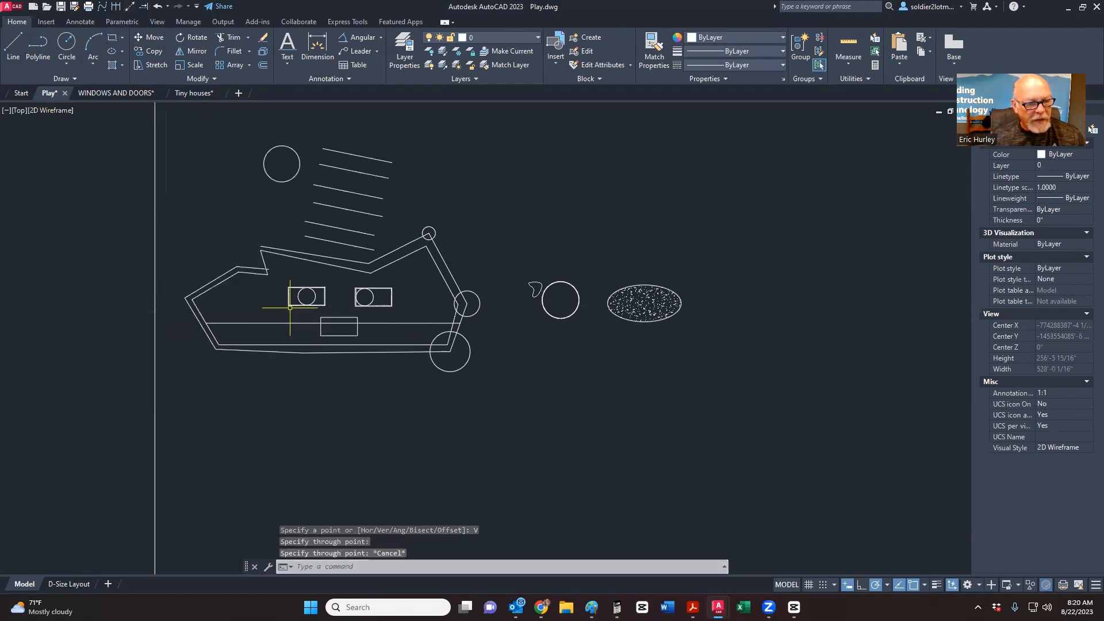
Step: Mirror all the objects right of the vertical construction line across it, keeping the source objects
{"action": "scroll", "coordinate": [264, 315], "scroll_direction": "down", "scroll_amount": 2}
{"action": "middle_click_drag", "start_coordinate": [386, 311], "coordinate": [437, 315]}
{"action": "left_click", "coordinate": [223, 412]}
{"action": "left_click", "coordinate": [673, 183]}
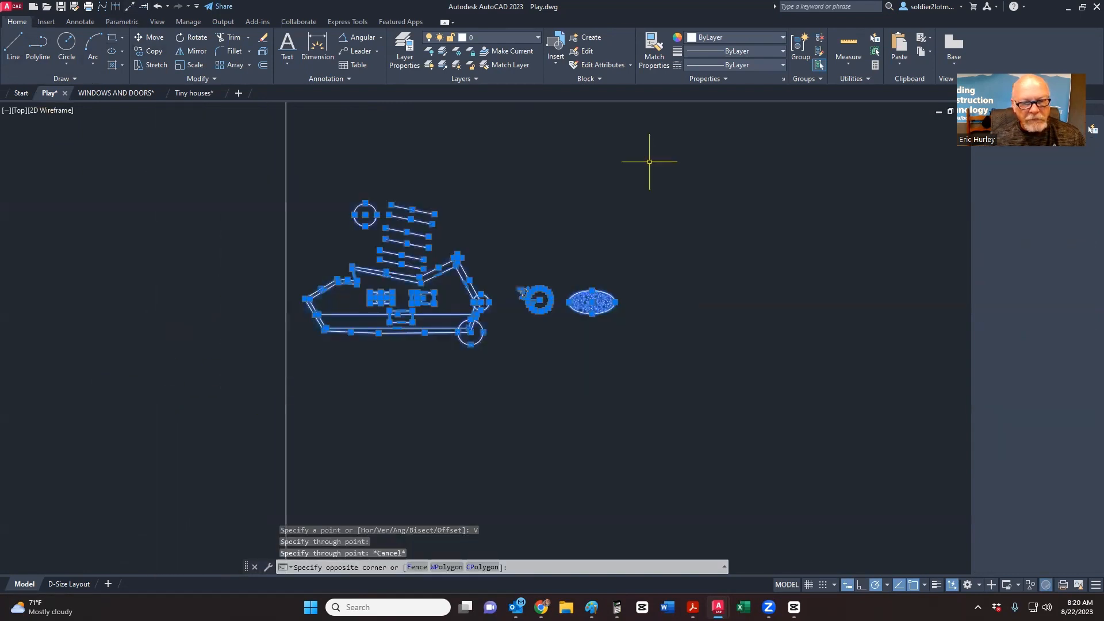
{"action": "scroll", "coordinate": [739, 243], "scroll_direction": "down", "scroll_amount": 2}
{"action": "scroll", "coordinate": [667, 254], "scroll_direction": "up", "scroll_amount": 2}
{"action": "middle_click_drag", "start_coordinate": [665, 253], "coordinate": [746, 247]}
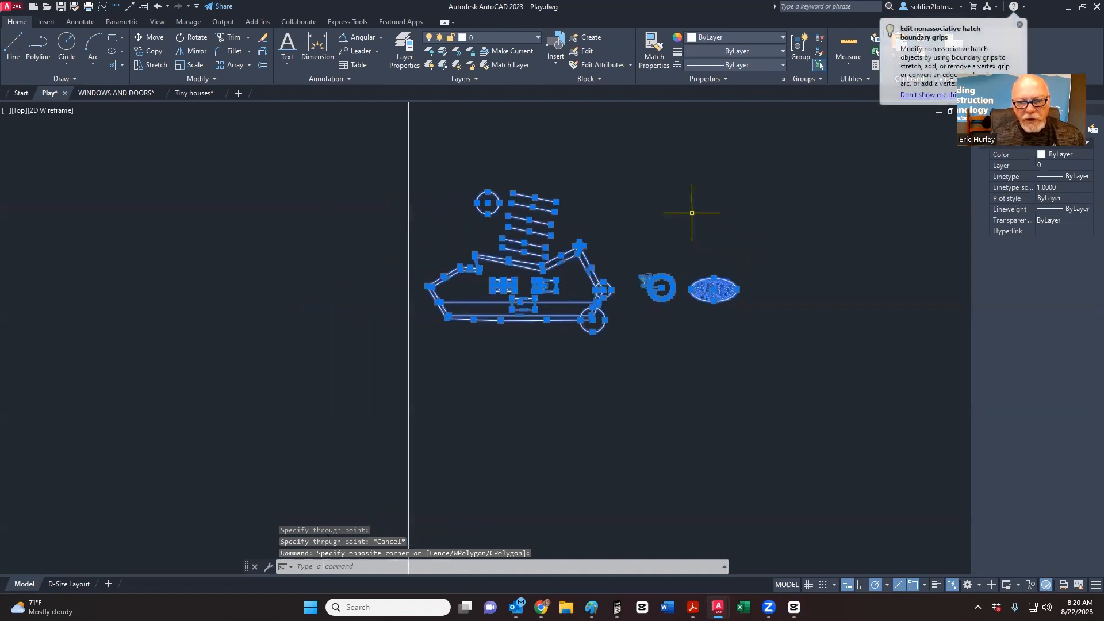
{"action": "left_click", "coordinate": [193, 51]}
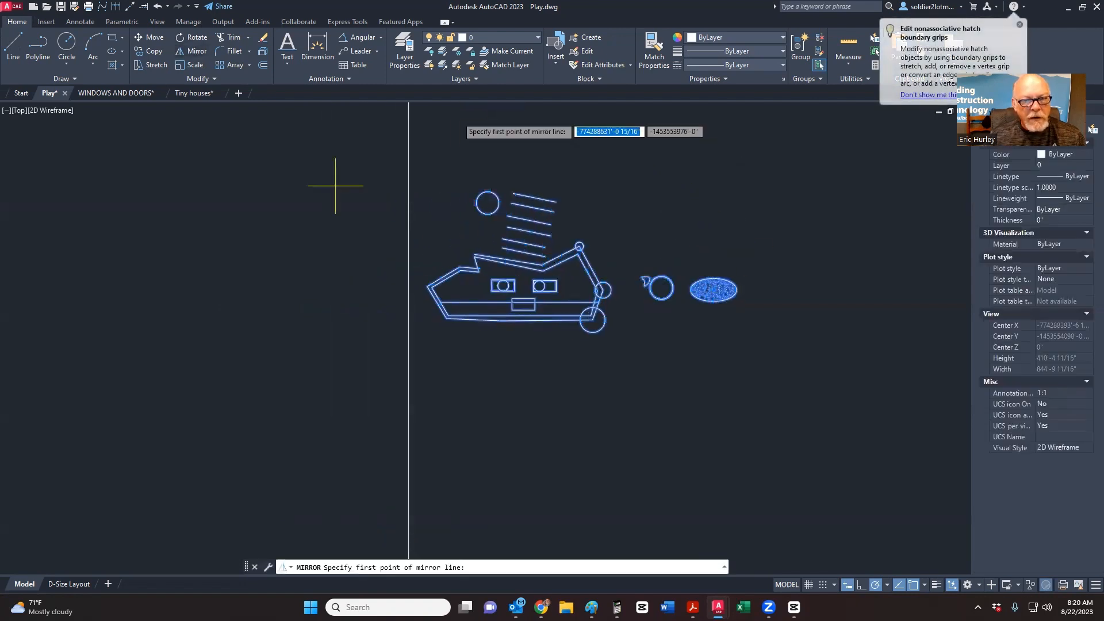
{"action": "left_click", "coordinate": [408, 145]}
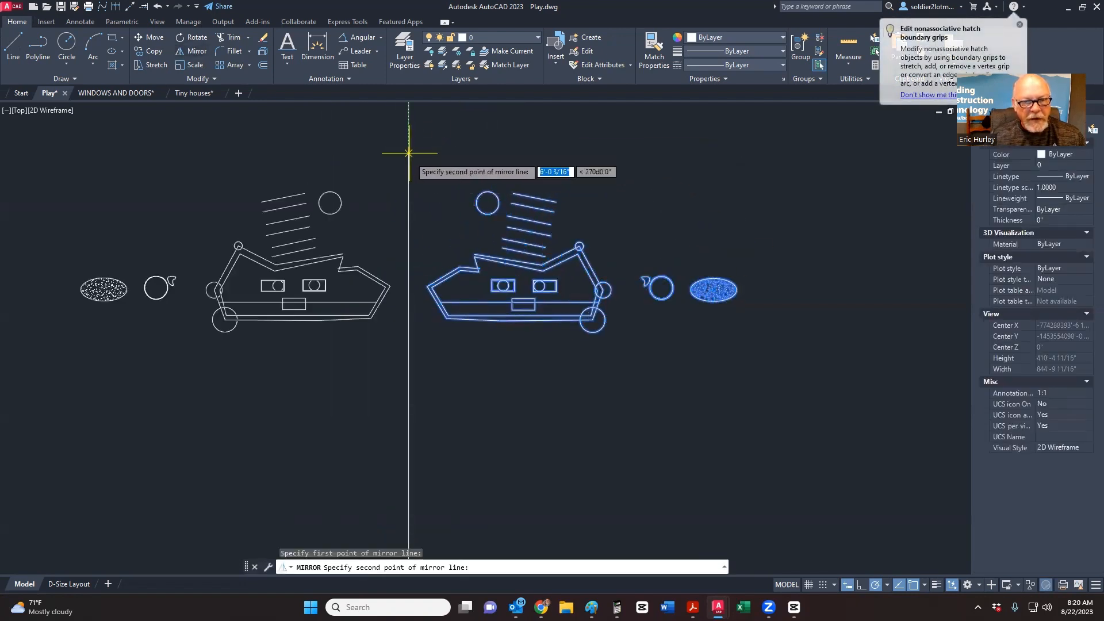
{"action": "left_click", "coordinate": [408, 389]}
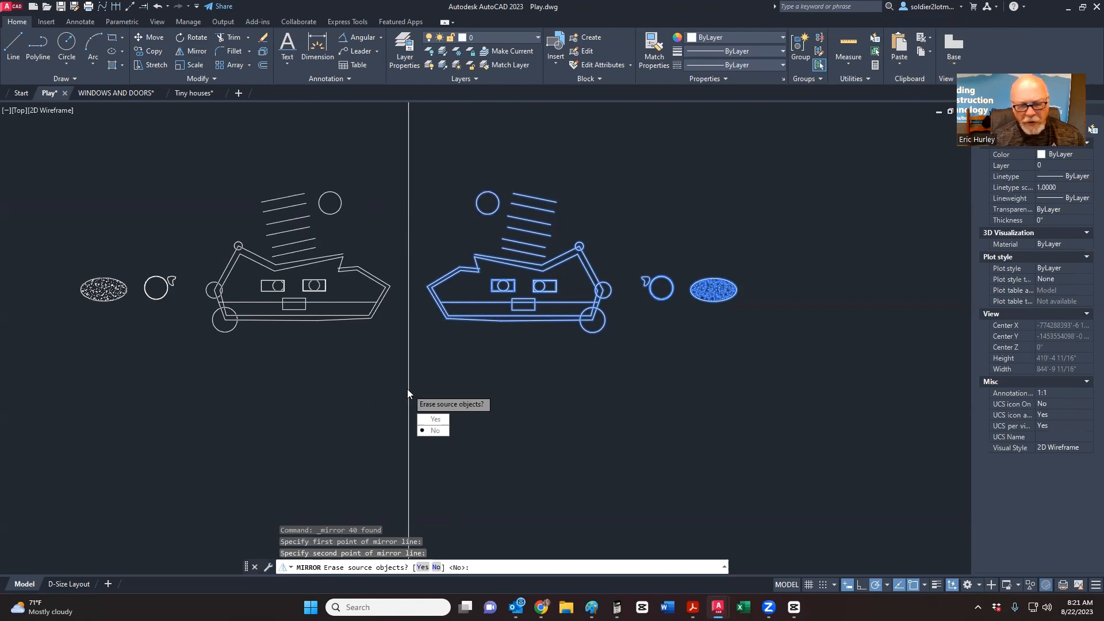
{"action": "key", "text": "Return"}
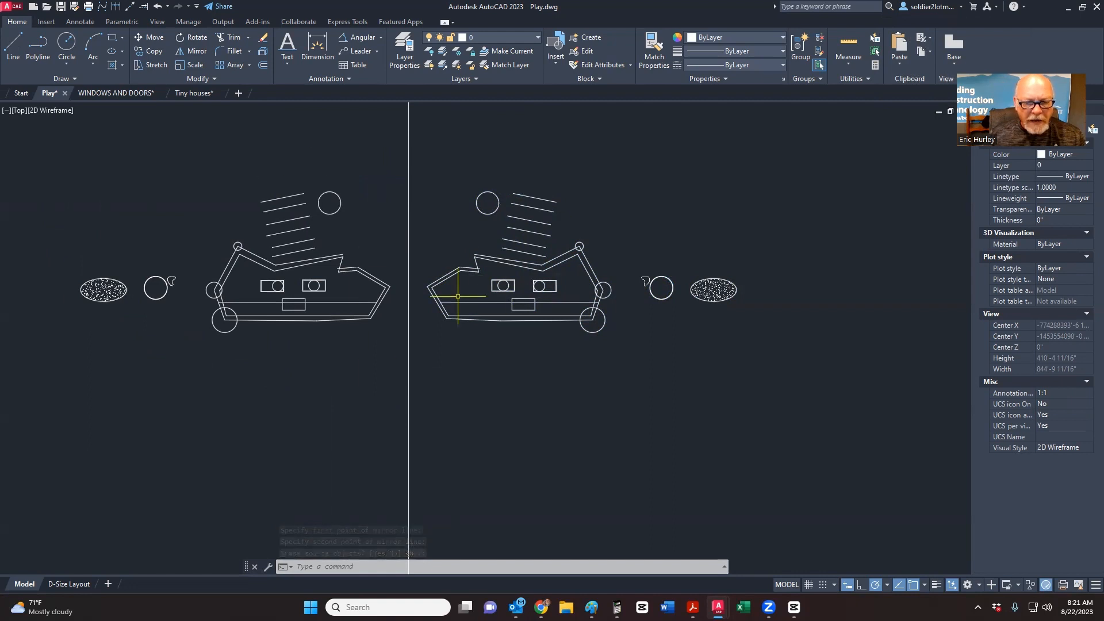
Step: Erase the vertical construction line, and undo both the erasure and the mirroring
{"action": "left_click", "coordinate": [440, 336]}
{"action": "left_click", "coordinate": [379, 377]}
{"action": "key", "text": "Delete"}
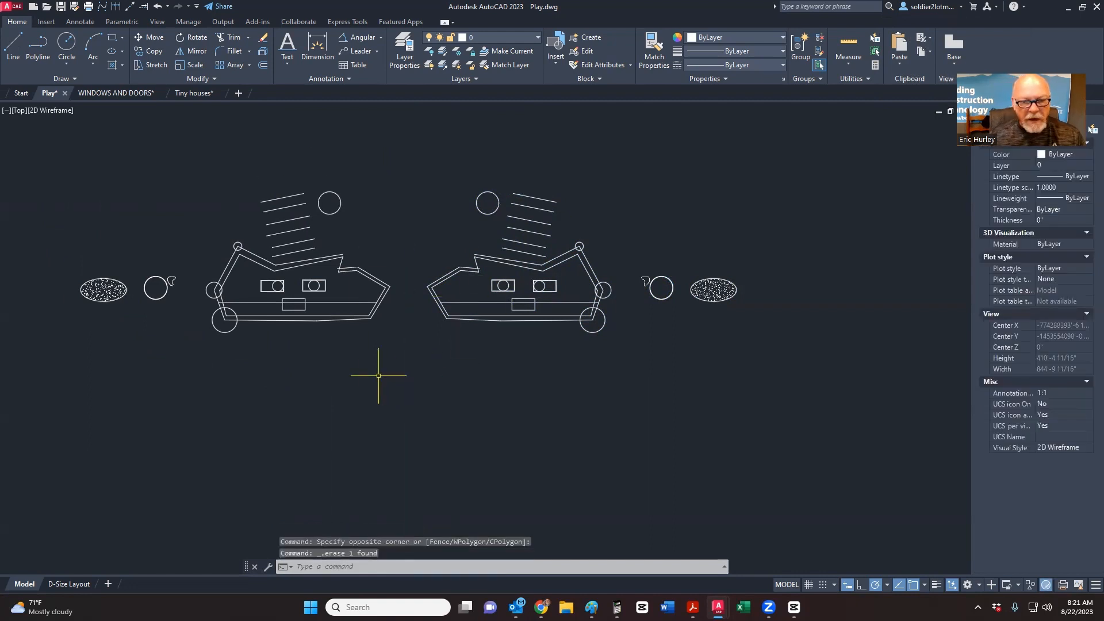
{"action": "key", "text": "ctrl+z"}
{"action": "key", "text": "ctrl+z"}
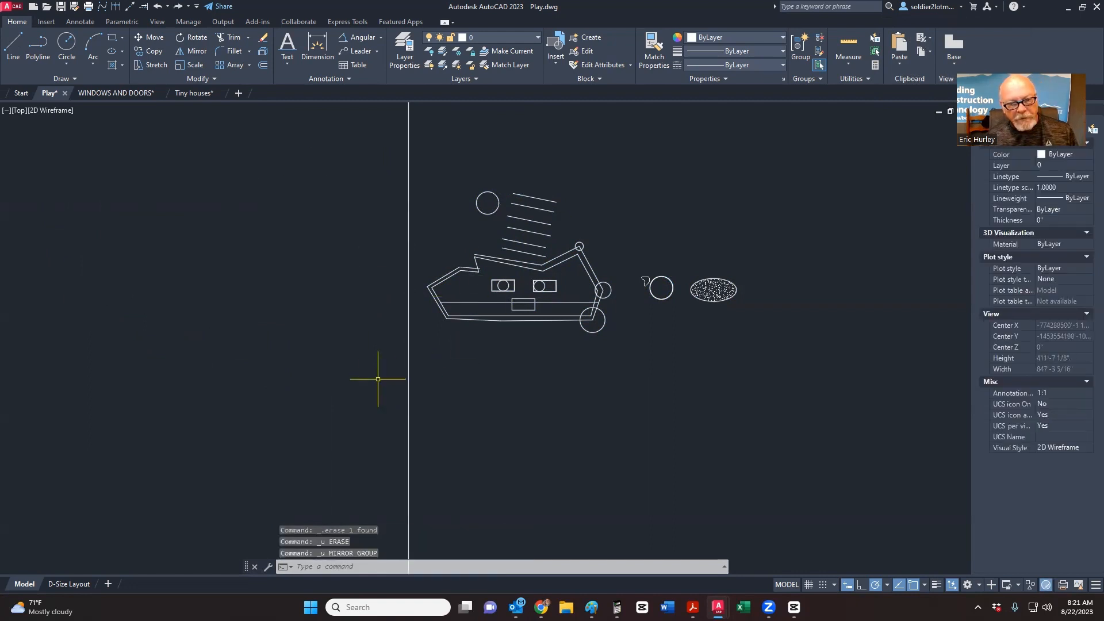
Step: Draw half of a gabled house outline above the circle: a sloping roof line, a short vertical drop, a short return inward and a vertical wall
{"action": "middle_click_drag", "start_coordinate": [422, 250], "coordinate": [402, 289]}
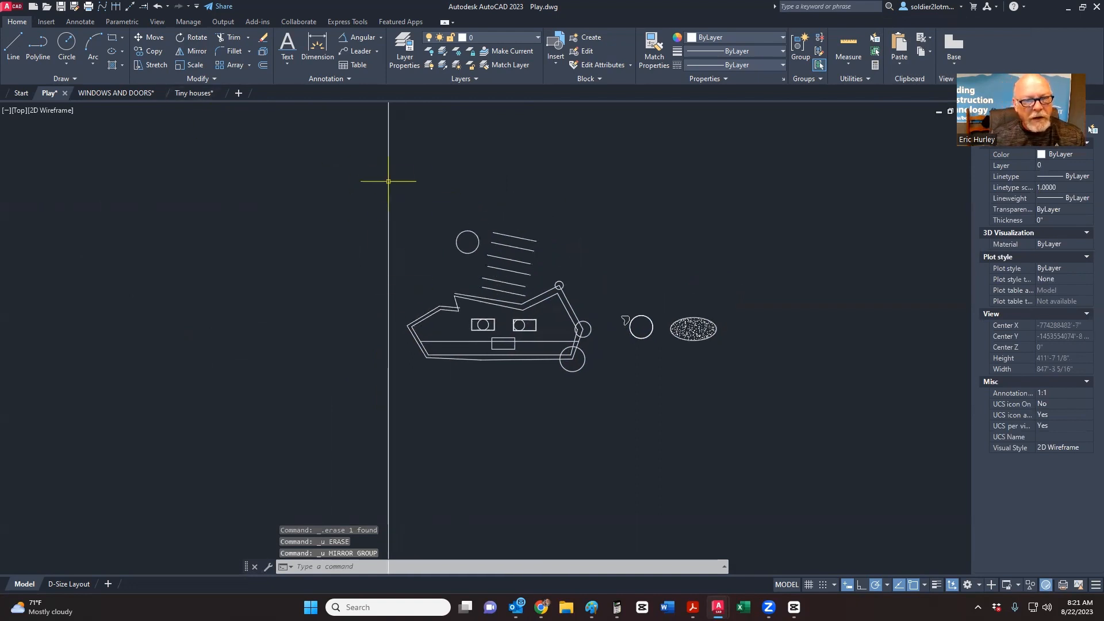
{"action": "scroll", "coordinate": [425, 238], "scroll_direction": "down", "scroll_amount": 2}
{"action": "scroll", "coordinate": [435, 289], "scroll_direction": "up", "scroll_amount": 2}
{"action": "middle_click_drag", "start_coordinate": [416, 168], "coordinate": [395, 235]}
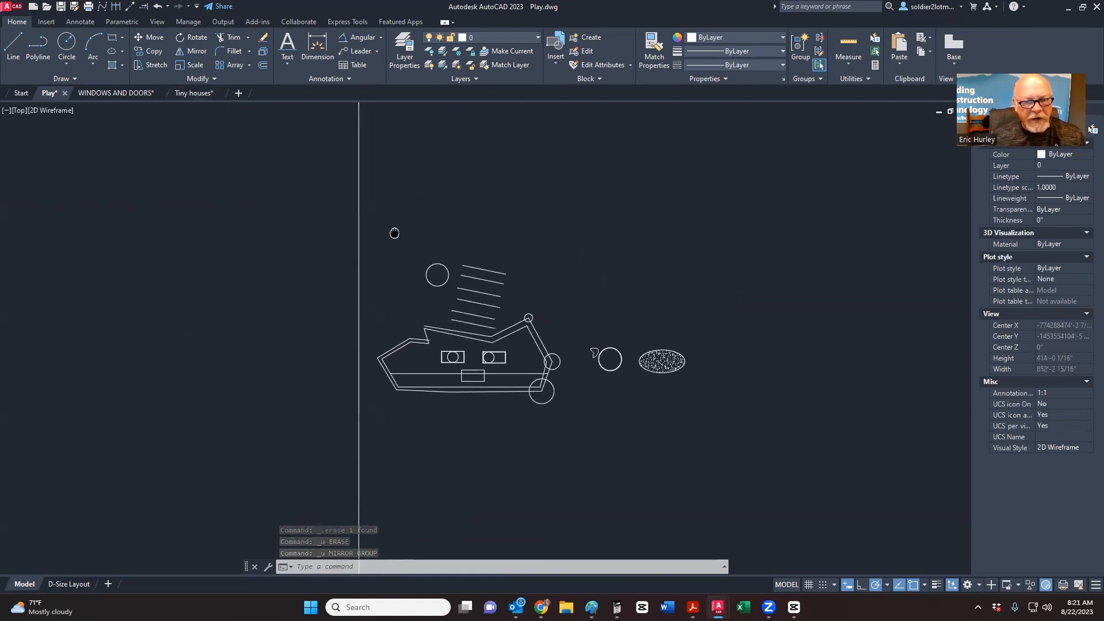
{"action": "scroll", "coordinate": [419, 244], "scroll_direction": "up", "scroll_amount": 4}
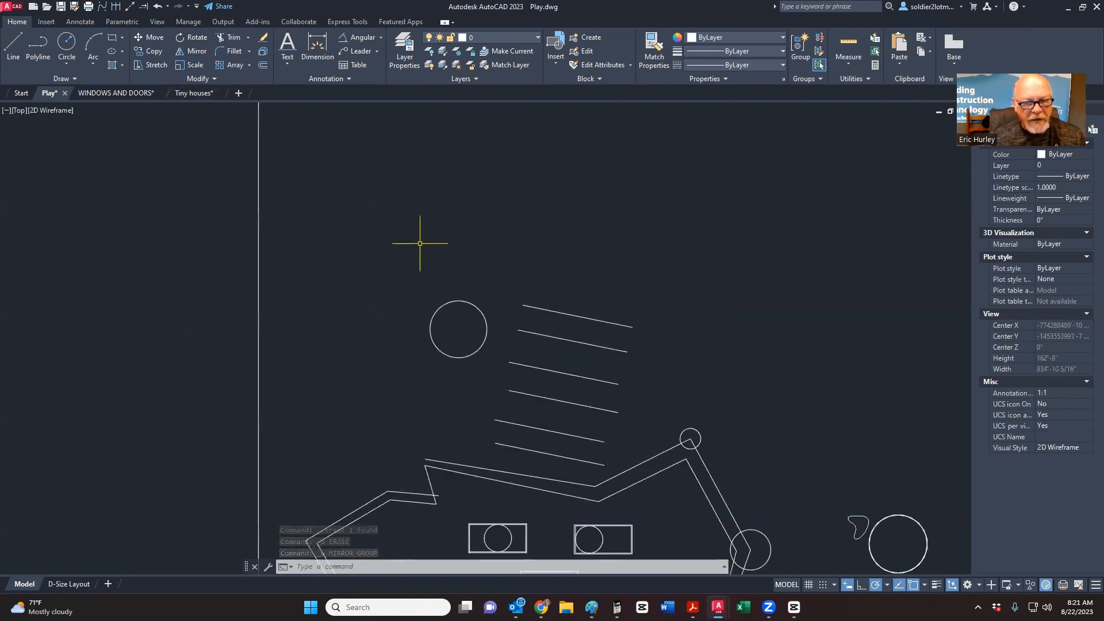
{"action": "left_click", "coordinate": [13, 46]}
{"action": "middle_click_drag", "start_coordinate": [410, 87], "coordinate": [380, 185]}
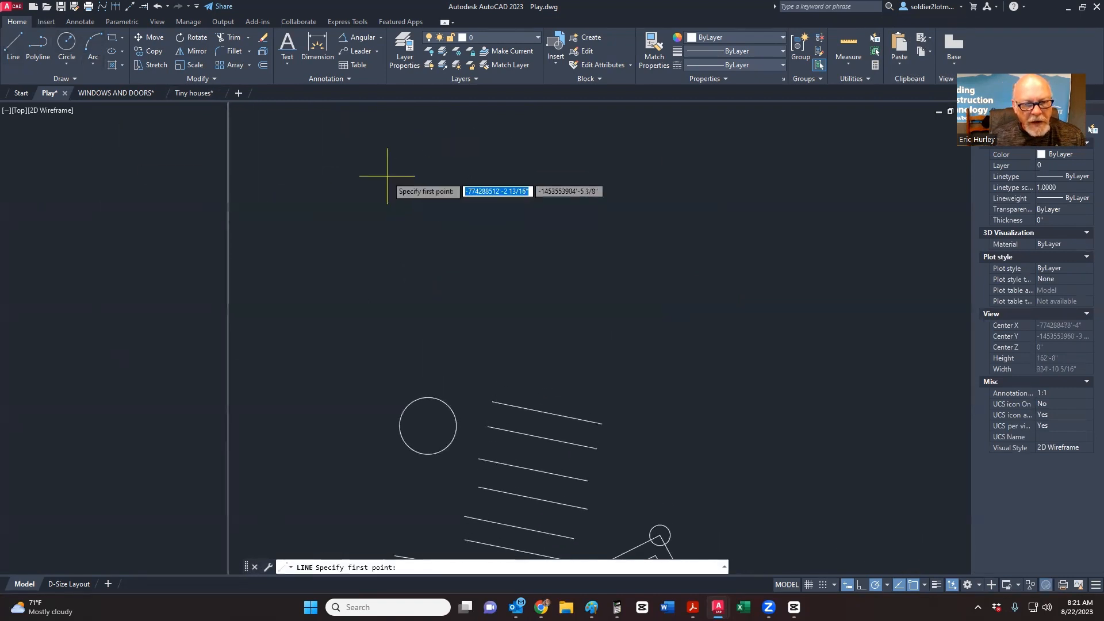
{"action": "left_click", "coordinate": [387, 176]}
{"action": "left_click", "coordinate": [449, 226]}
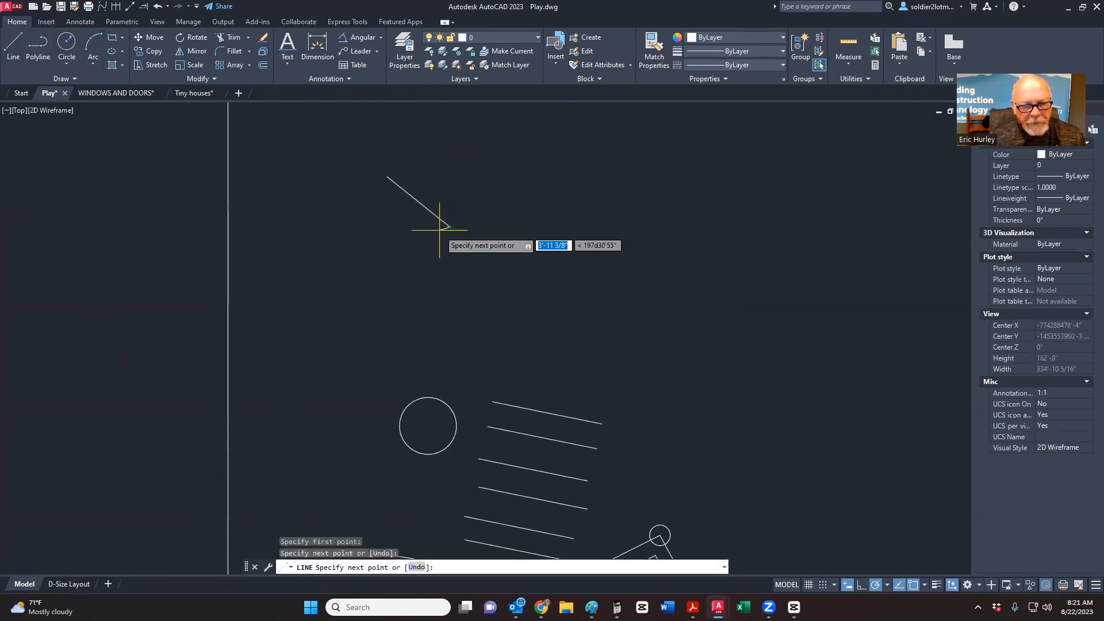
{"action": "scroll", "coordinate": [437, 227], "scroll_direction": "up", "scroll_amount": 9}
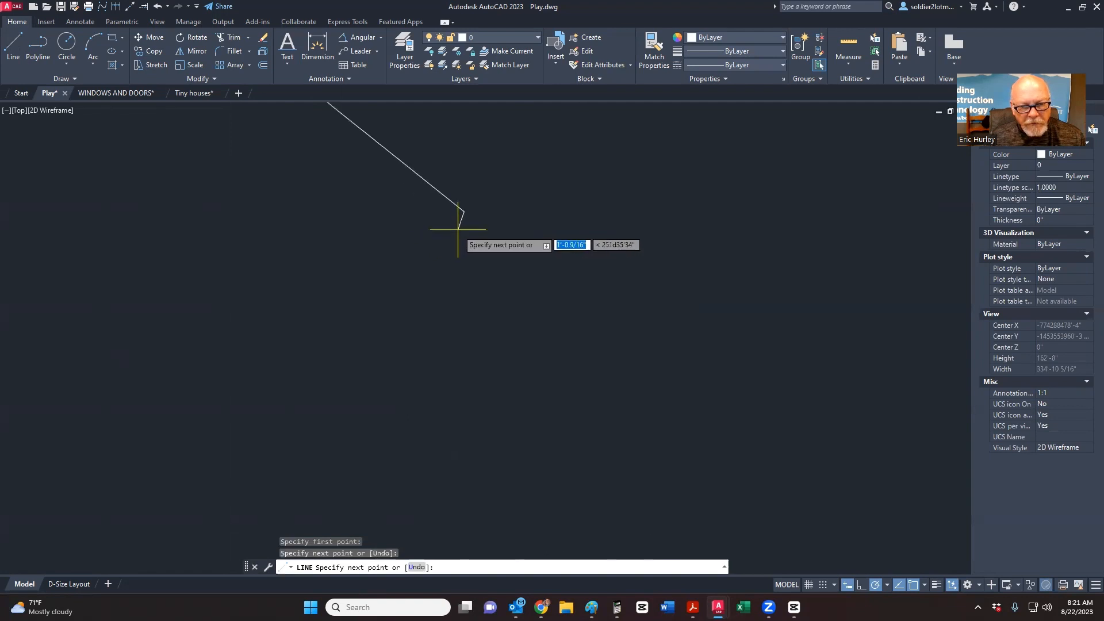
{"action": "left_click", "coordinate": [464, 229]}
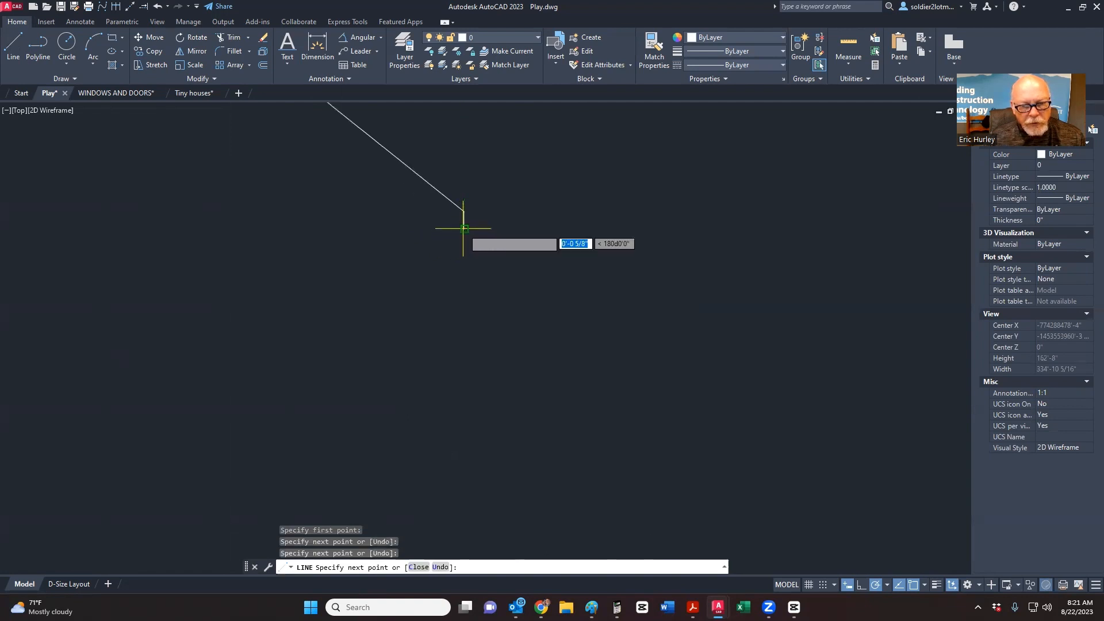
{"action": "left_click", "coordinate": [431, 229]}
{"action": "scroll", "coordinate": [431, 230], "scroll_direction": "down", "scroll_amount": 4}
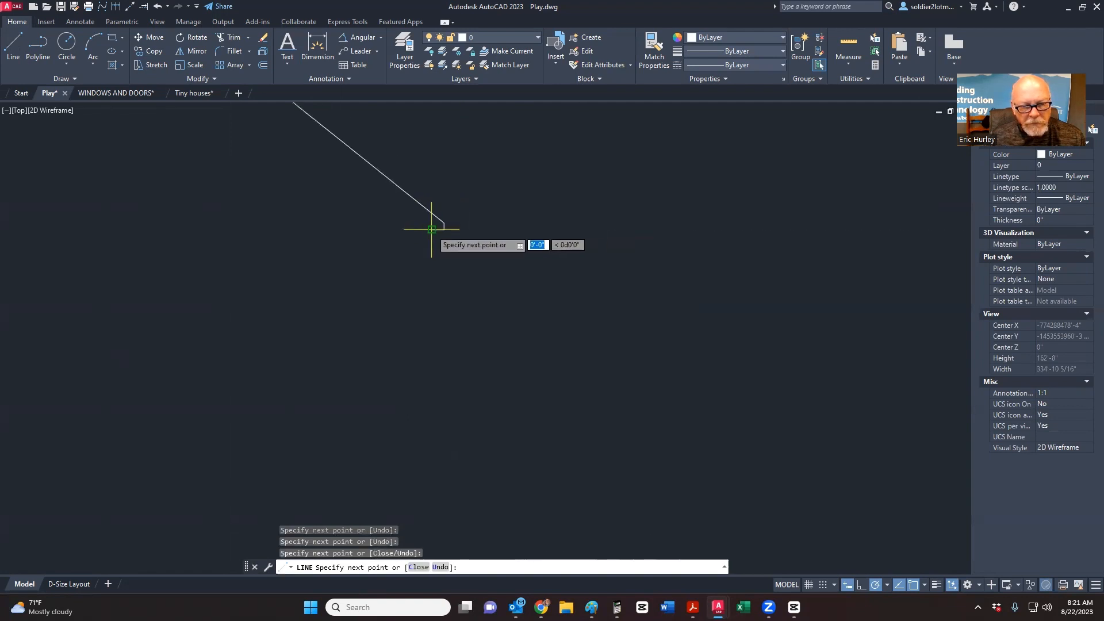
{"action": "left_click", "coordinate": [428, 410]}
{"action": "key", "text": "Return"}
Step: Mirror the half house outline across a vertical axis through the roof peak, keeping the source objects, and undo the mirroring
{"action": "scroll", "coordinate": [454, 374], "scroll_direction": "down", "scroll_amount": 4}
{"action": "left_click", "coordinate": [531, 370]}
{"action": "left_click", "coordinate": [398, 286]}
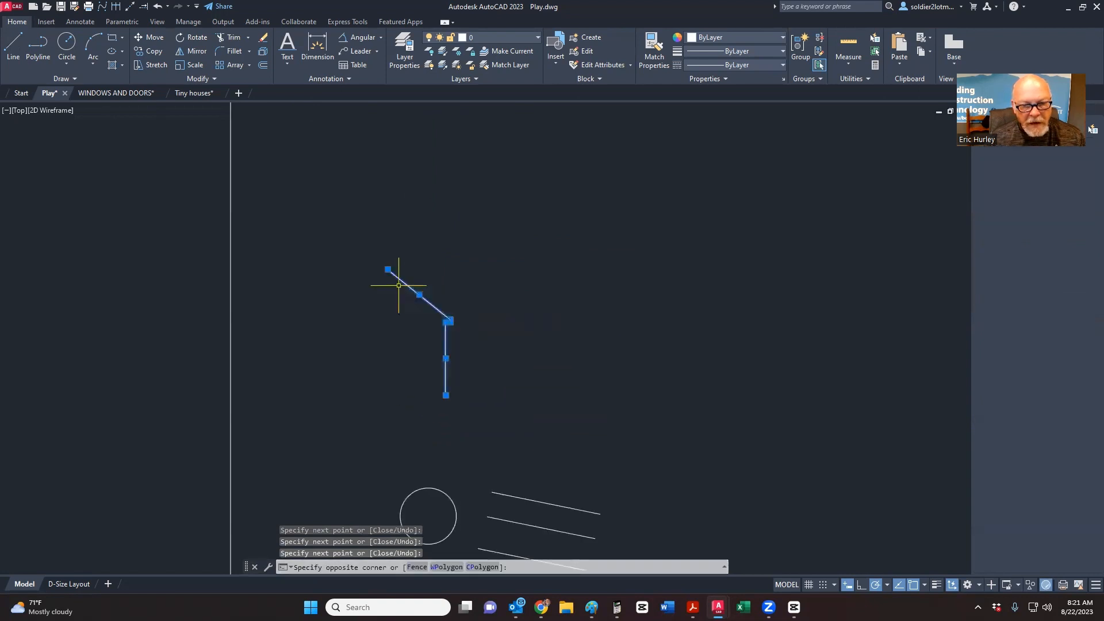
{"action": "left_click", "coordinate": [189, 53]}
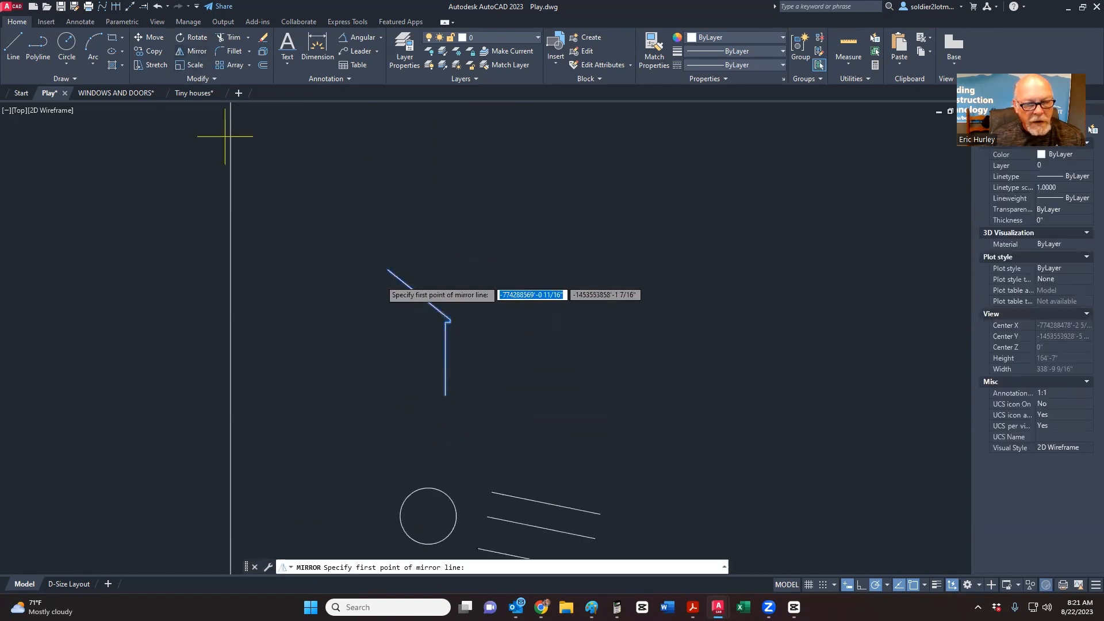
{"action": "left_click", "coordinate": [388, 269]}
{"action": "left_click", "coordinate": [390, 244]}
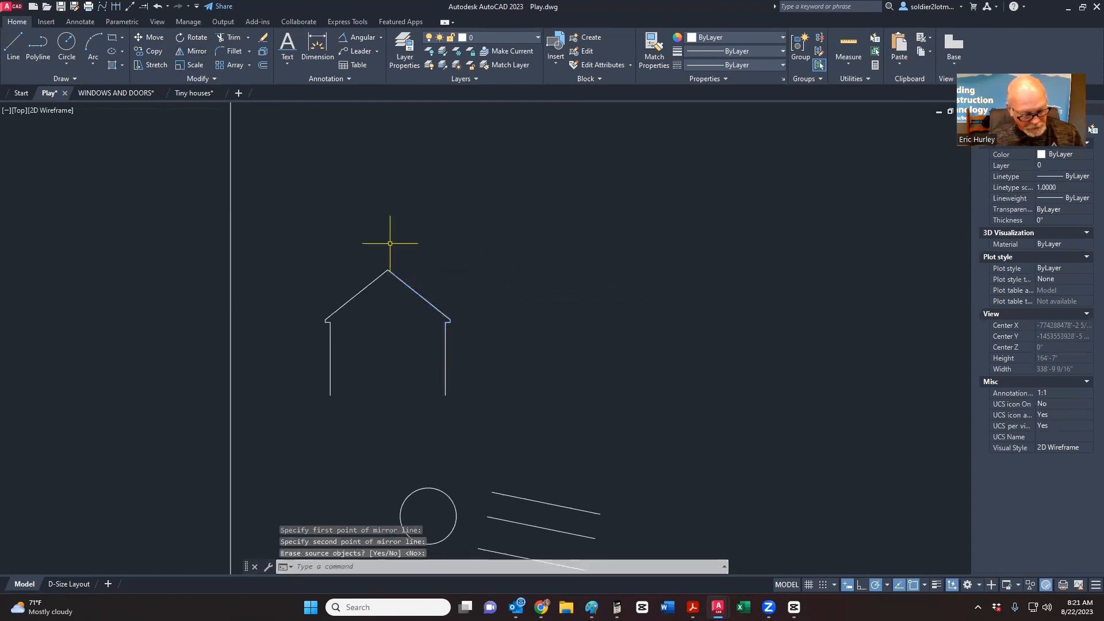
{"action": "key", "text": "Return"}
{"action": "key", "text": "ctrl+z"}
Step: Try to mirror the half house outline about slanted mirror lines through the roof peak
{"action": "left_click", "coordinate": [506, 402]}
{"action": "left_click", "coordinate": [414, 301]}
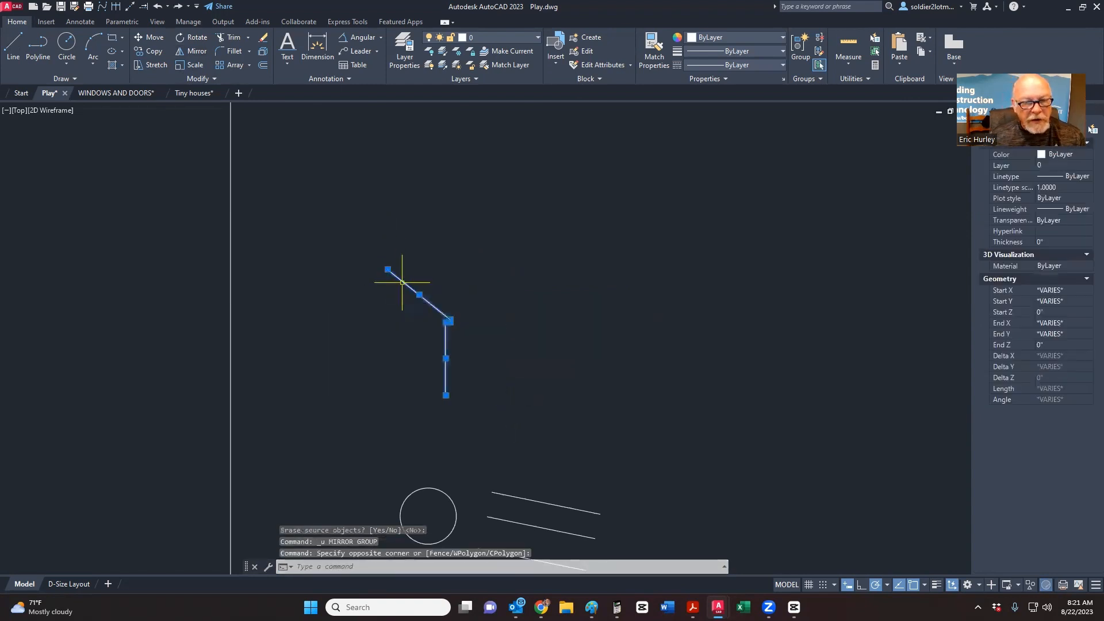
{"action": "left_click", "coordinate": [195, 51]}
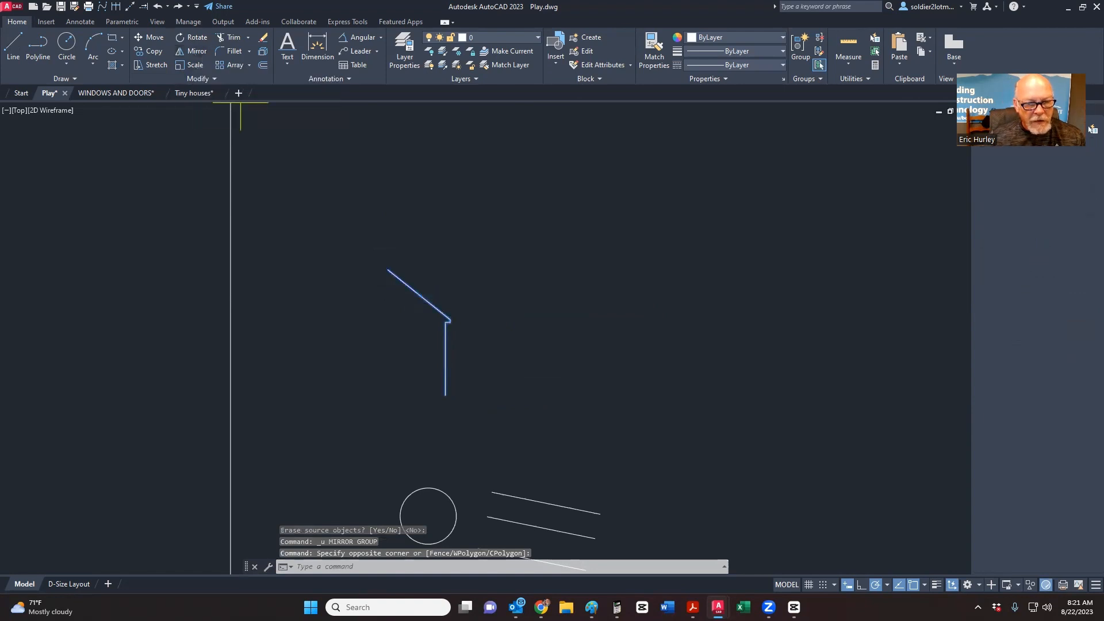
{"action": "left_click", "coordinate": [389, 270]}
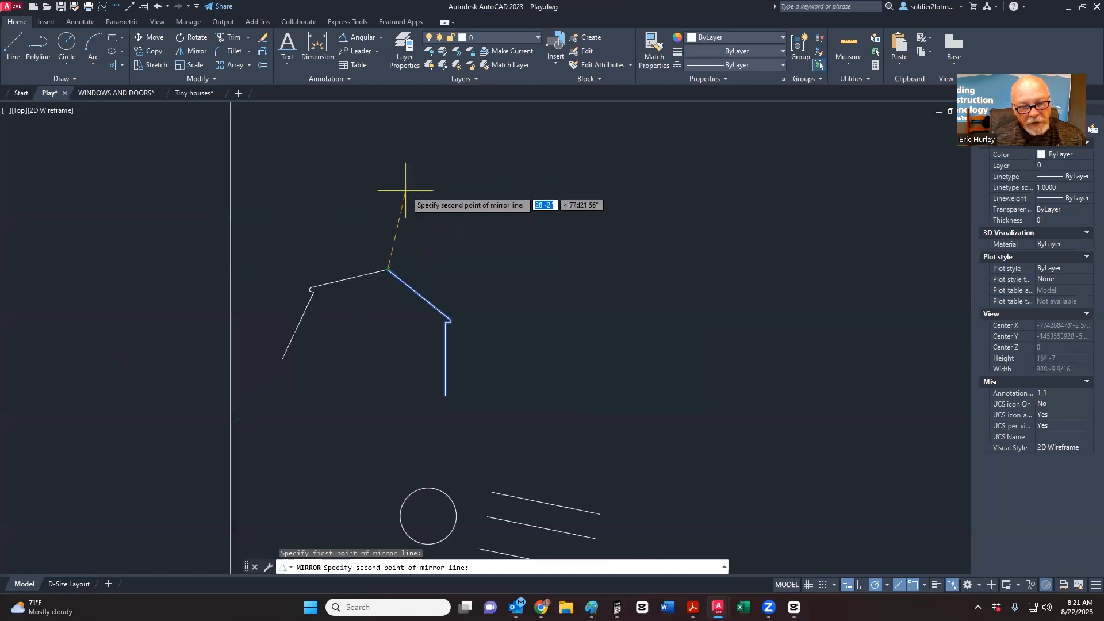
{"action": "middle_click_drag", "start_coordinate": [394, 216], "coordinate": [387, 181]}
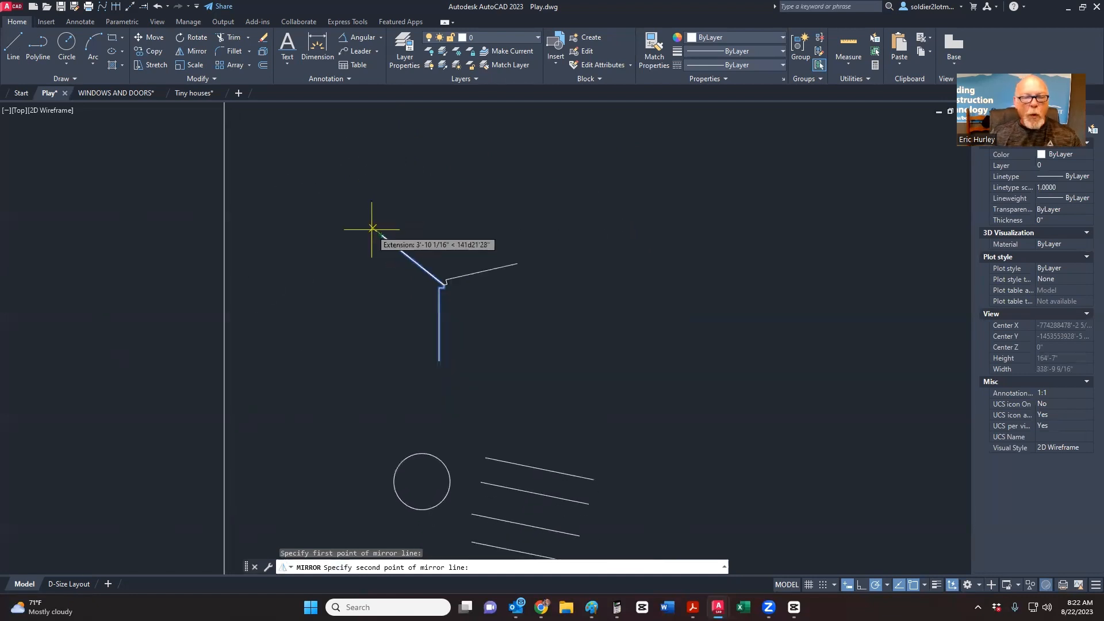
{"action": "key", "text": "Escape"}
Step: Switch to the Tiny houses drawing and bring its two storage-model sheets into view
{"action": "left_click", "coordinate": [194, 93]}
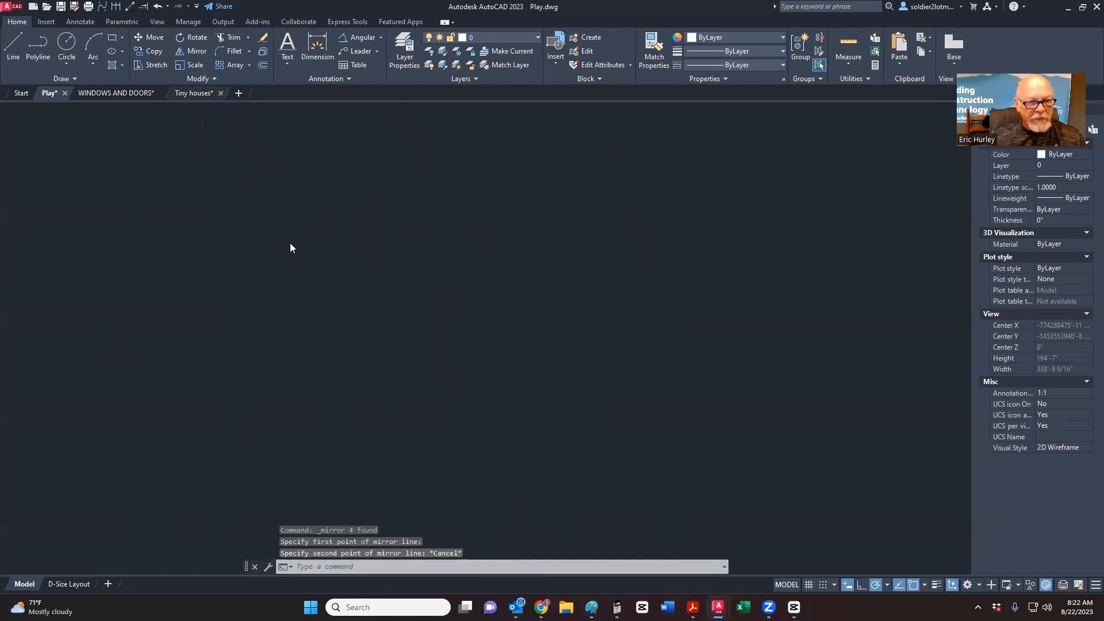
{"action": "mouse_move", "coordinate": [557, 294]}
{"action": "middle_mouse_down"}
{"action": "mouse_move", "coordinate": [535, 279]}
{"action": "mouse_move", "coordinate": [435, 268]}
{"action": "middle_mouse_up"}
{"action": "scroll", "coordinate": [419, 293], "scroll_direction": "down", "scroll_amount": 2}
{"action": "scroll", "coordinate": [418, 293], "scroll_direction": "down", "scroll_amount": 12}
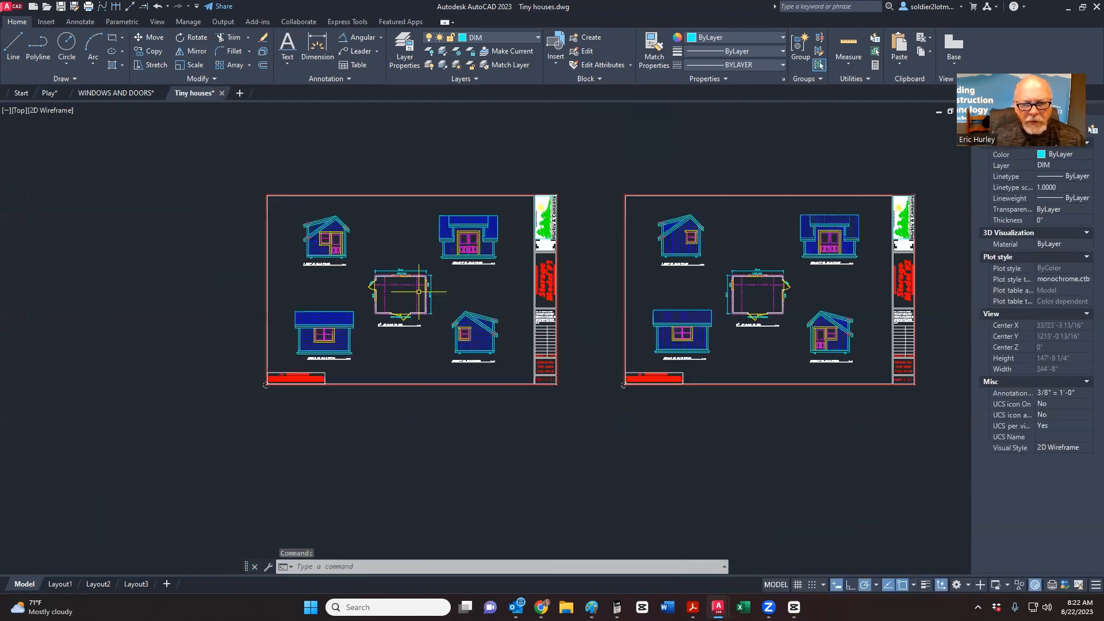
{"action": "scroll", "coordinate": [488, 299], "scroll_direction": "up", "scroll_amount": 10}
{"action": "scroll", "coordinate": [425, 421], "scroll_direction": "down", "scroll_amount": 2}
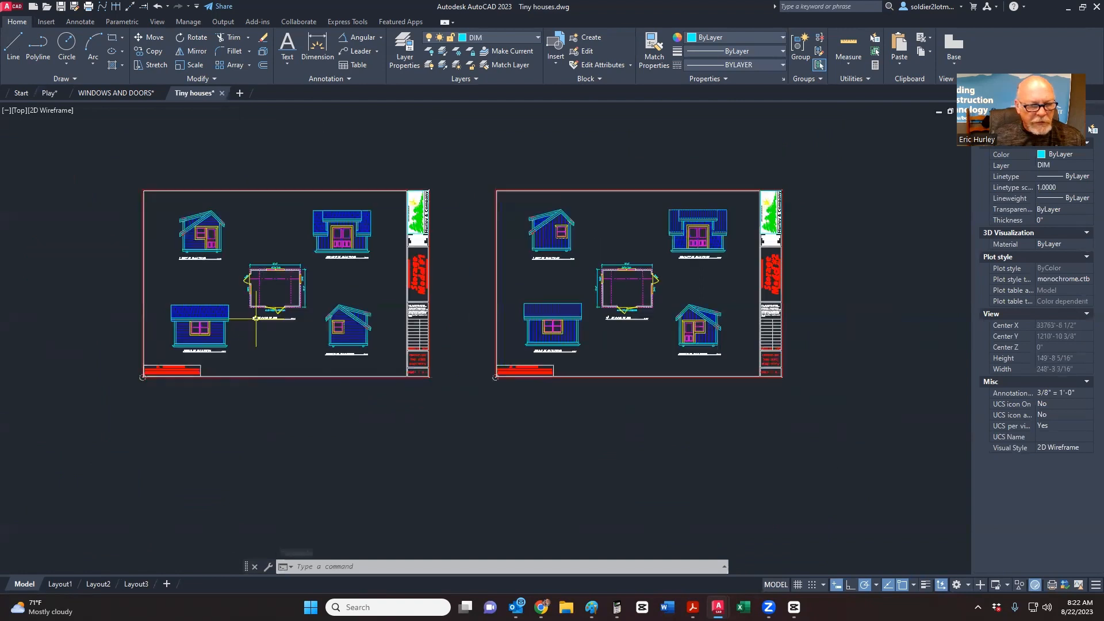
{"action": "left_click", "coordinate": [244, 326]}
{"action": "left_click", "coordinate": [318, 257]}
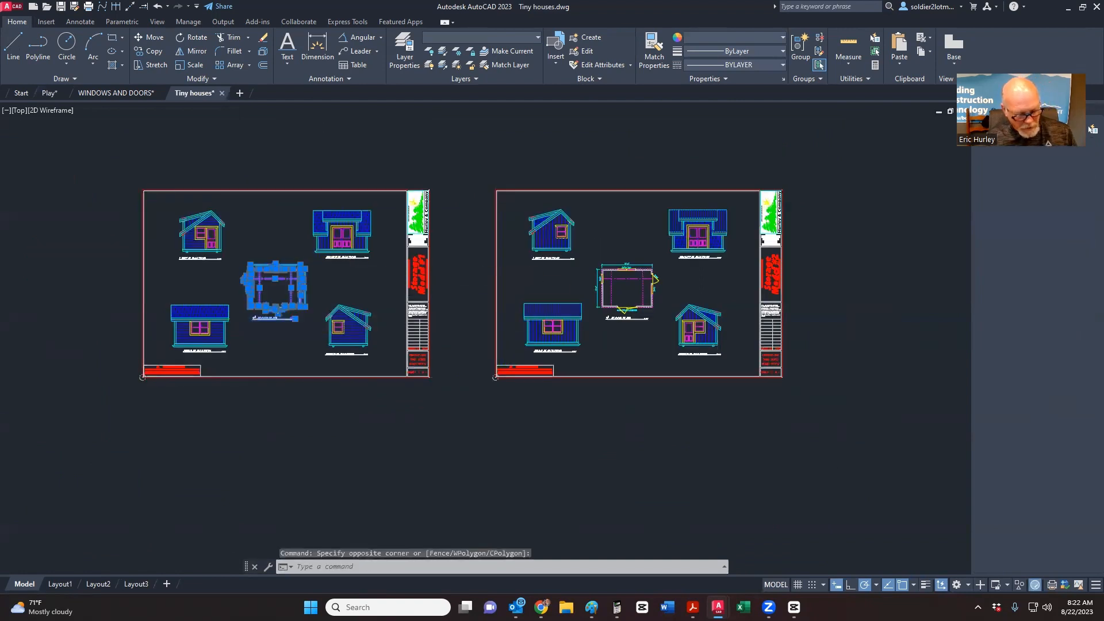
{"action": "key", "text": "ctrl+c"}
{"action": "scroll", "coordinate": [322, 343], "scroll_direction": "down", "scroll_amount": 4}
{"action": "key", "text": "ctrl+v"}
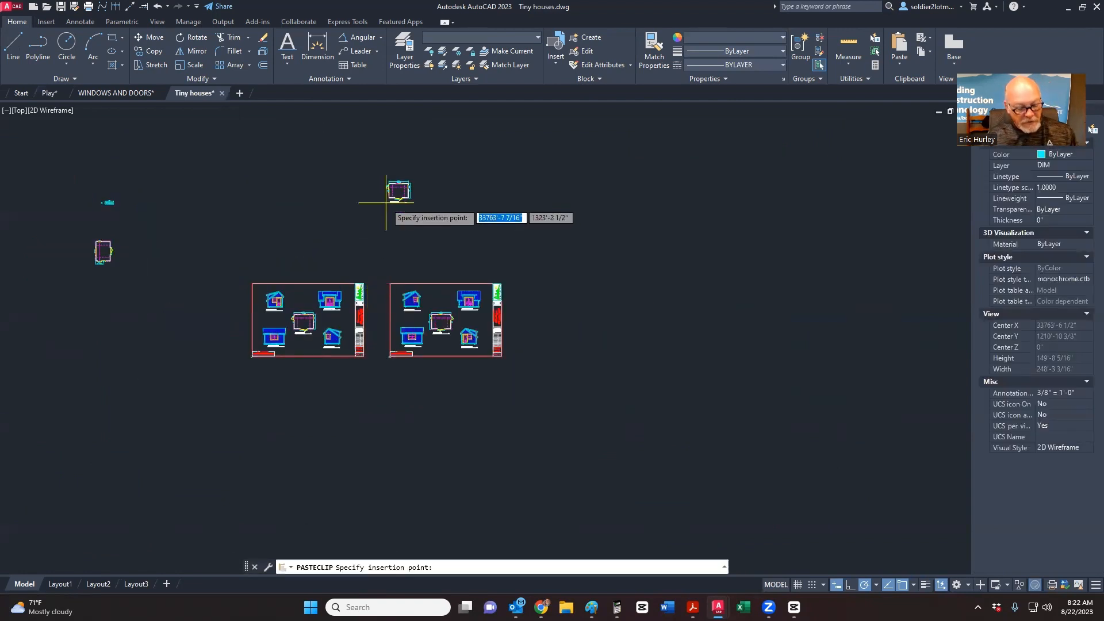
{"action": "key", "text": "Escape"}
{"action": "scroll", "coordinate": [291, 343], "scroll_direction": "up", "scroll_amount": 7}
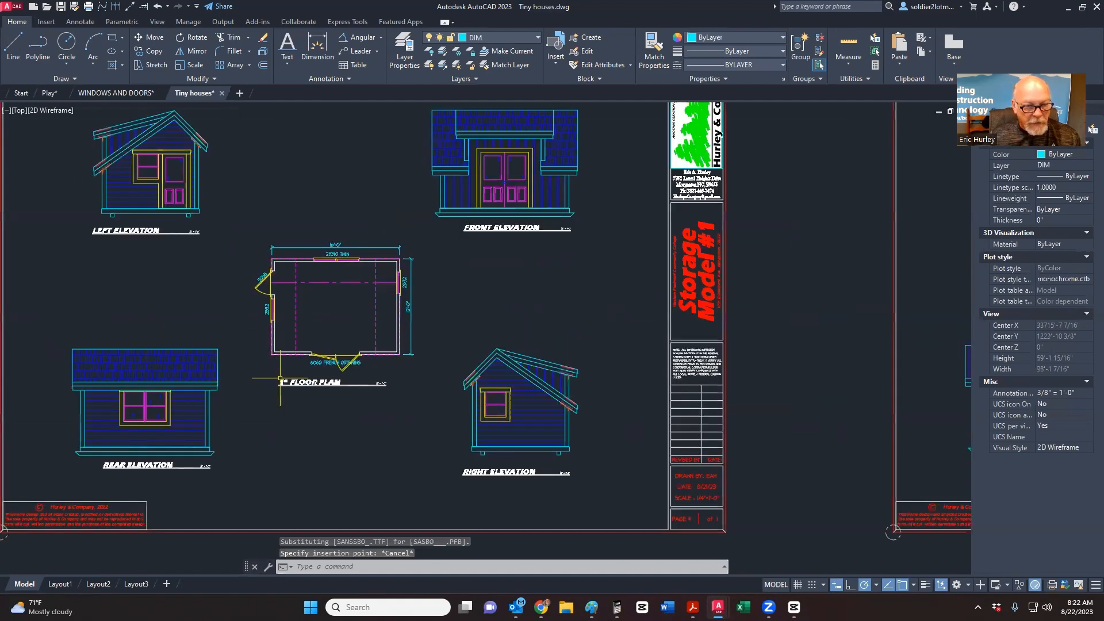
Step: Copy the 1st floor plan with its title from the Storage Model #1 sheet and paste it into the empty area above the sheets
{"action": "left_click", "coordinate": [256, 426]}
{"action": "left_click", "coordinate": [417, 236]}
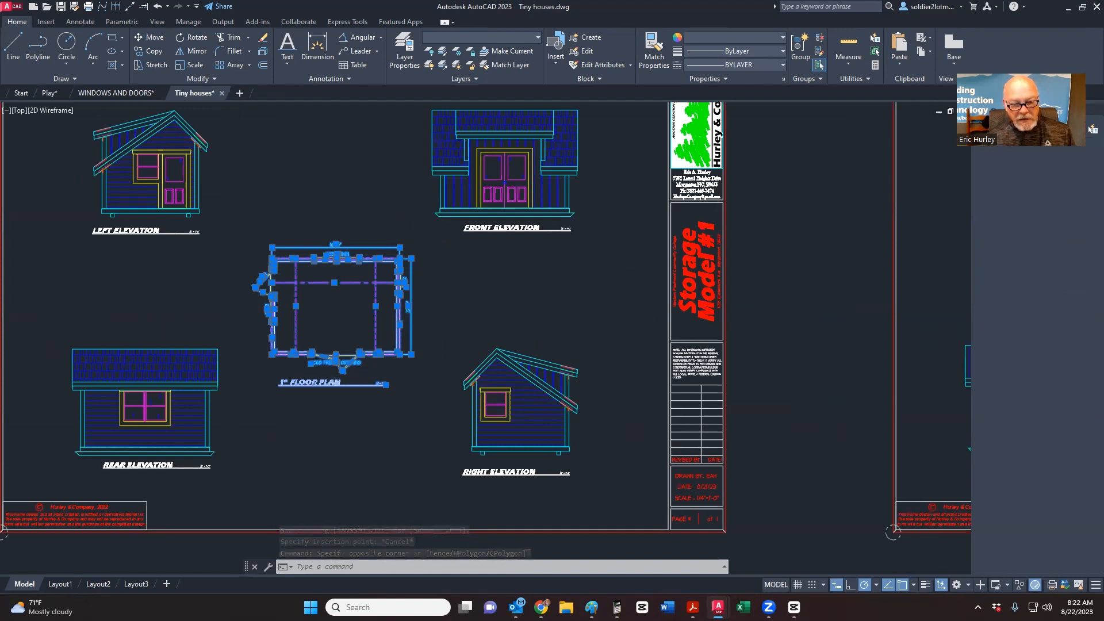
{"action": "key", "text": "ctrl+c"}
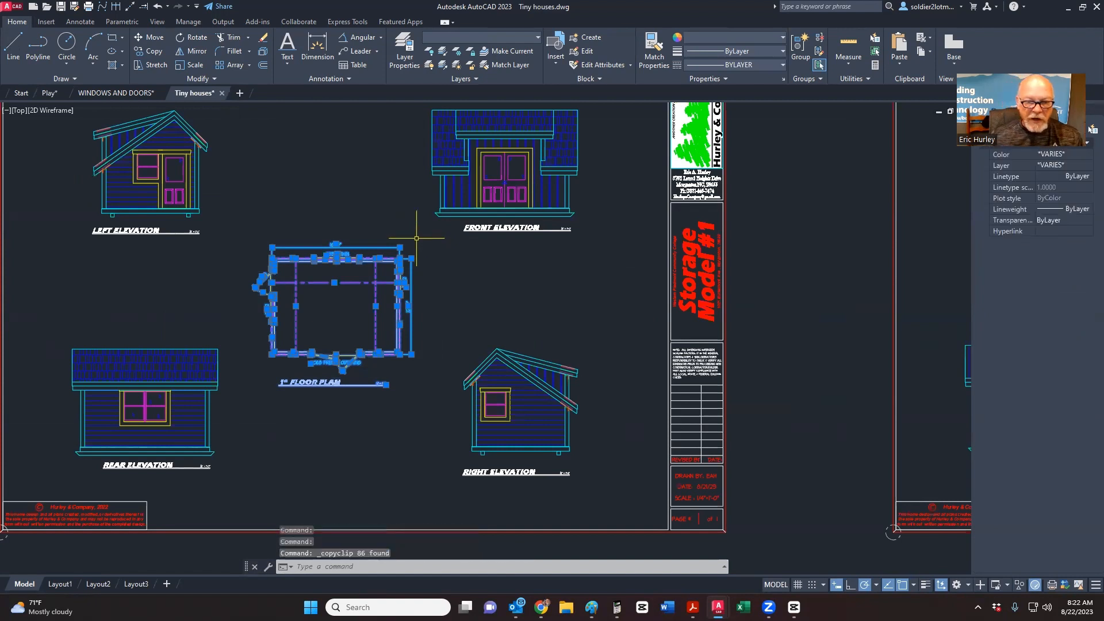
{"action": "right_click", "coordinate": [349, 314]}
{"action": "key", "text": "Escape"}
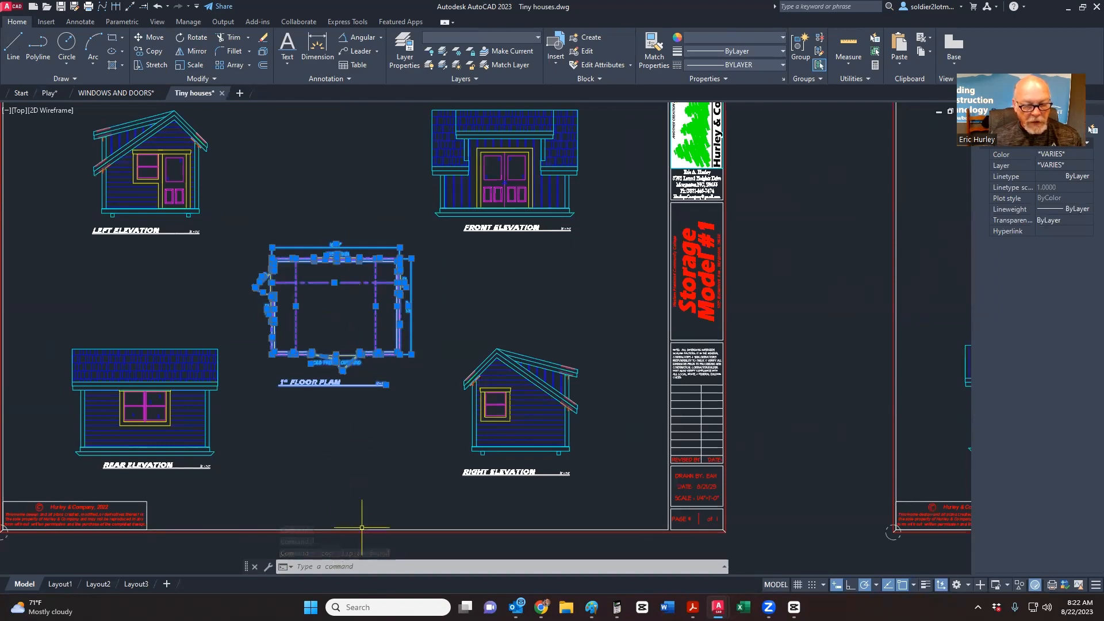
{"action": "scroll", "coordinate": [413, 313], "scroll_direction": "down", "scroll_amount": 6}
{"action": "key", "text": "Escape"}
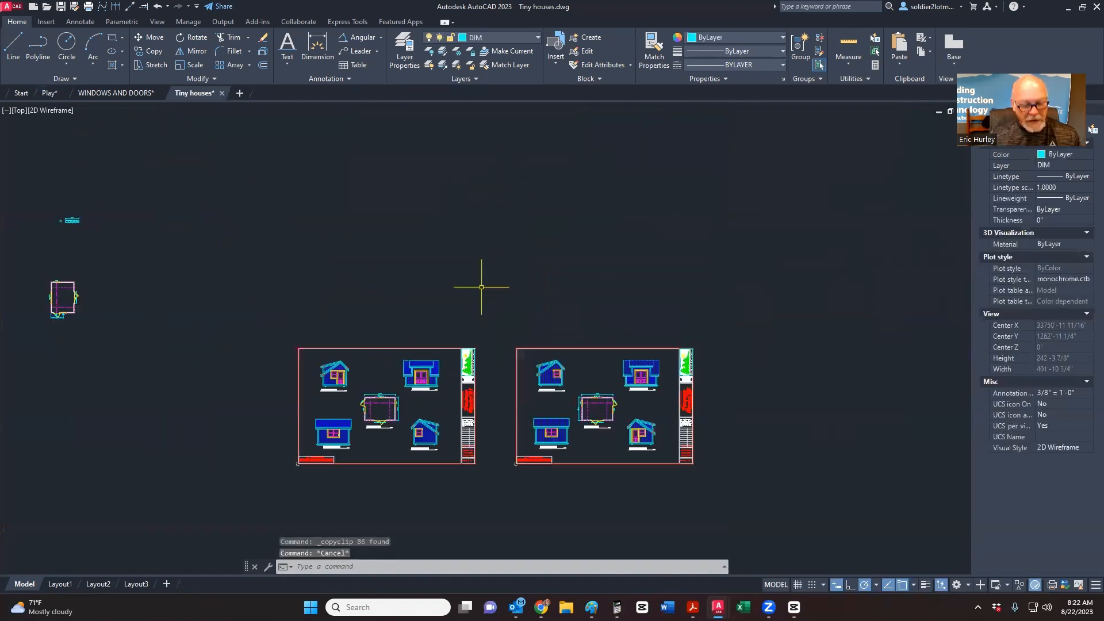
{"action": "key", "text": "ctrl+v"}
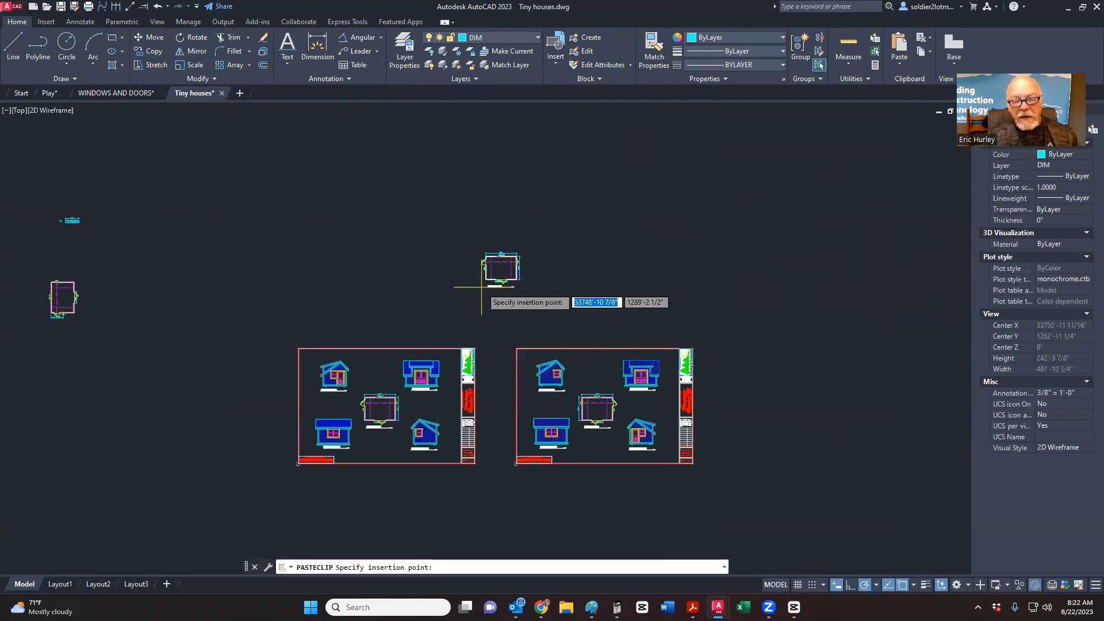
{"action": "left_click", "coordinate": [432, 265]}
{"action": "scroll", "coordinate": [448, 242], "scroll_direction": "up", "scroll_amount": 4}
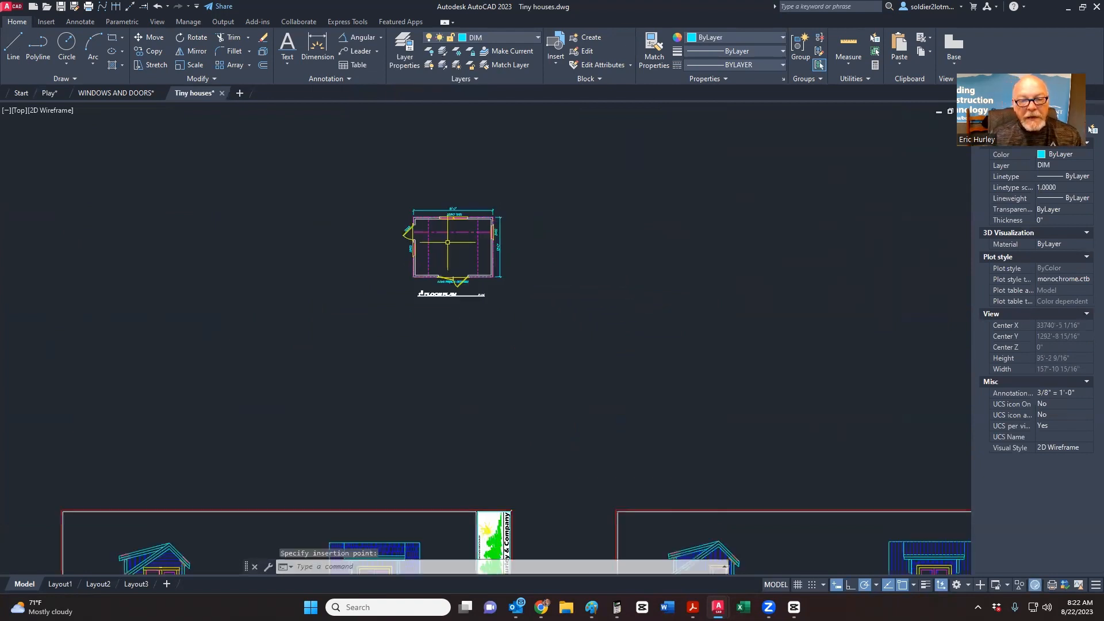
{"action": "scroll", "coordinate": [448, 242], "scroll_direction": "up", "scroll_amount": 2}
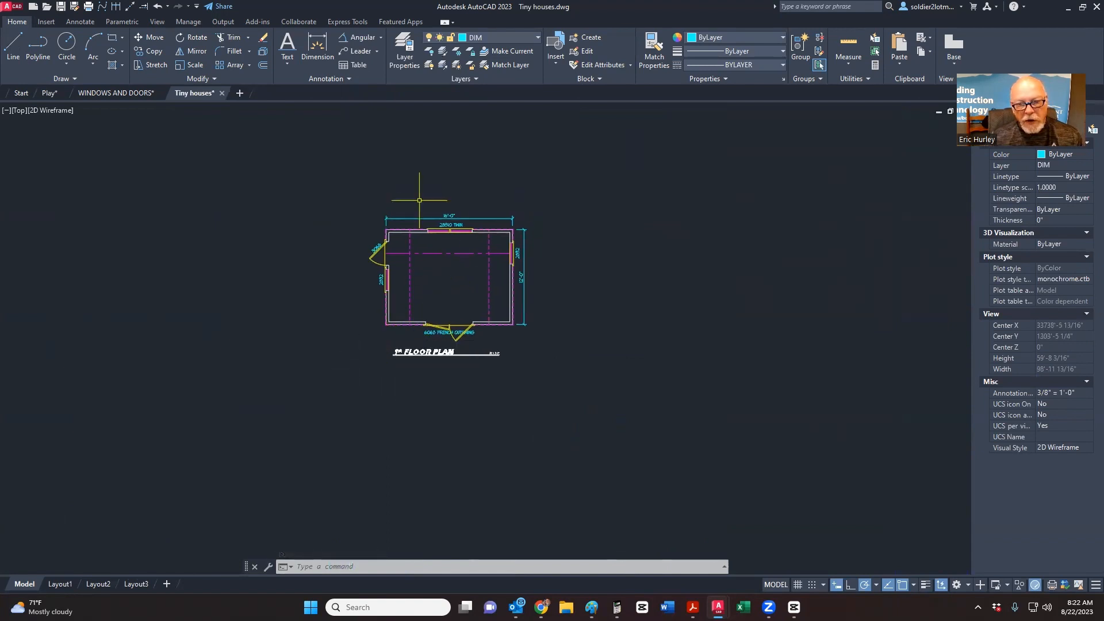
{"action": "left_click", "coordinate": [321, 394]}
{"action": "left_click", "coordinate": [592, 183]}
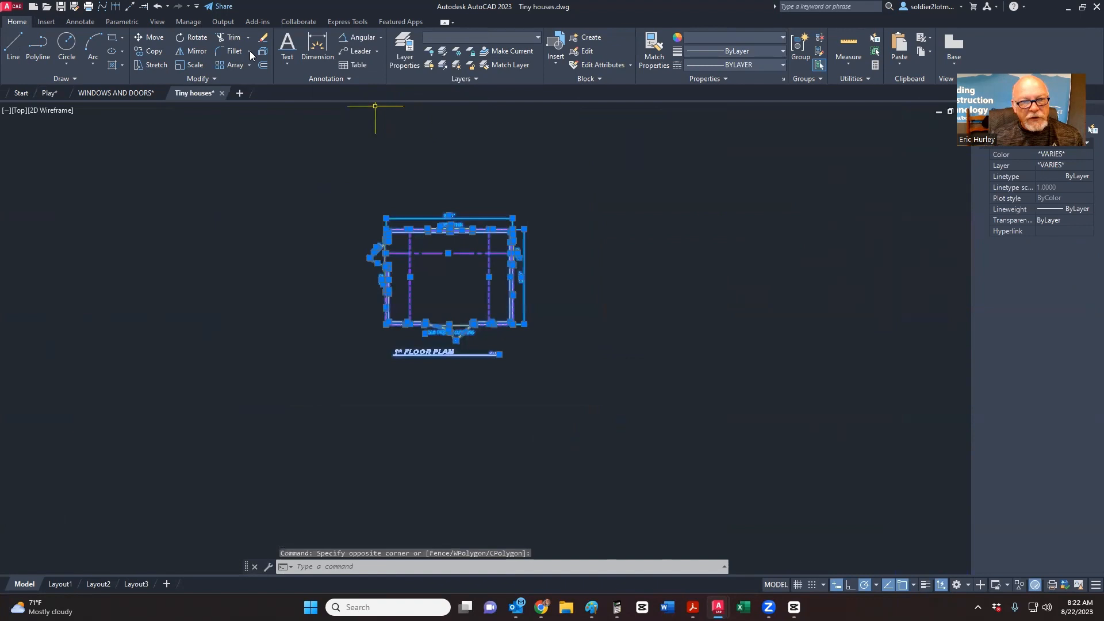
{"action": "right_click", "coordinate": [417, 150]}
{"action": "left_click", "coordinate": [455, 254]}
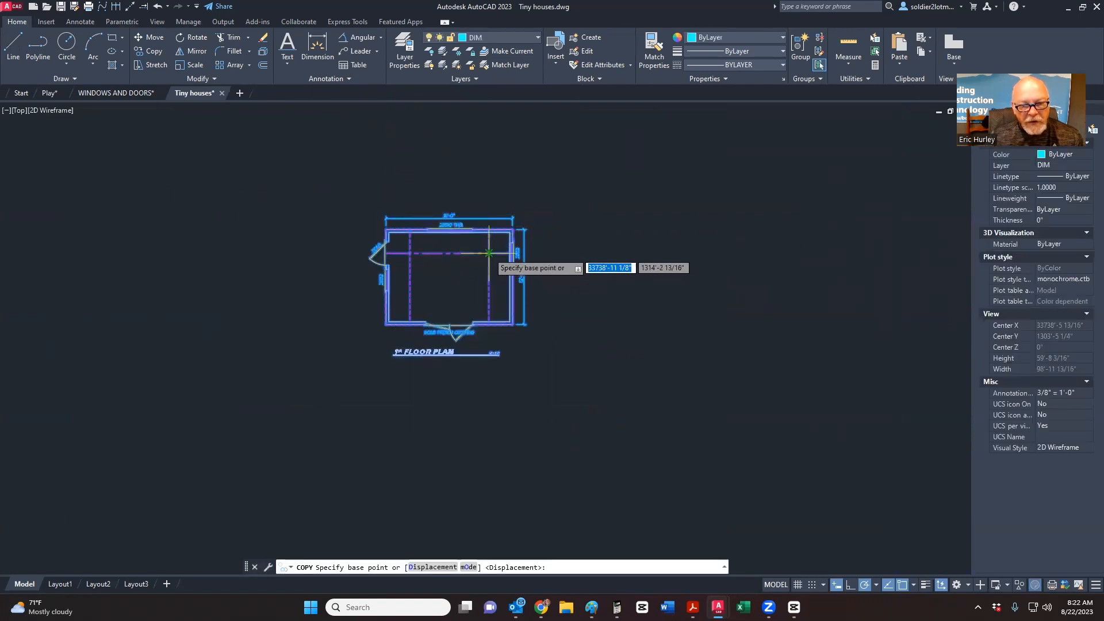
{"action": "left_click", "coordinate": [488, 254]}
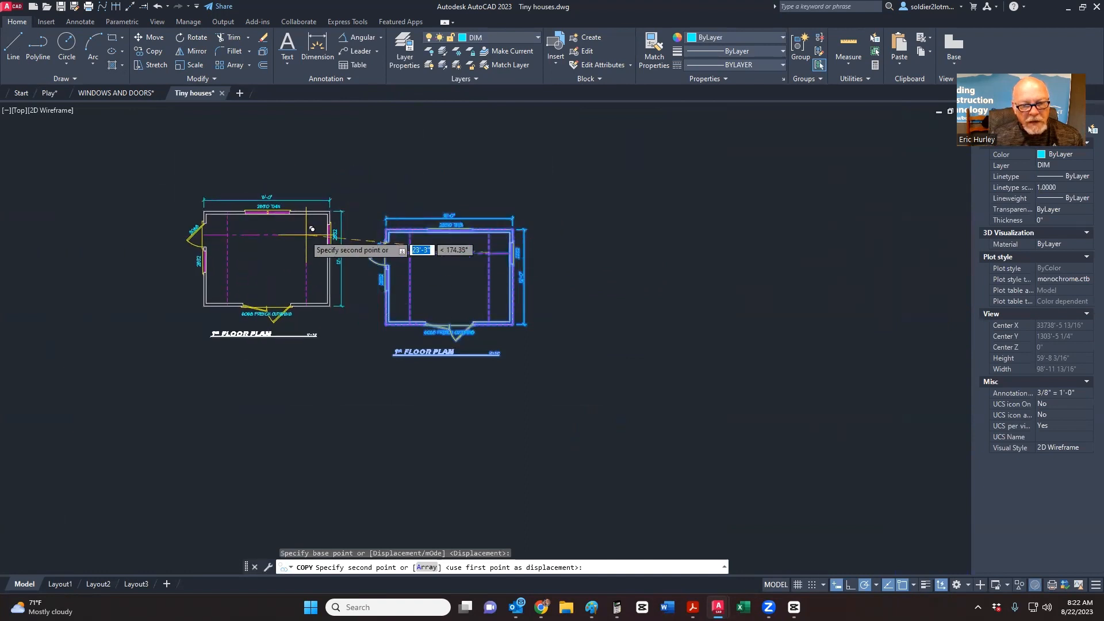
{"action": "key", "text": "Escape"}
Step: Erase the 6068 French outswing door and its label from the front wall of the pasted floor plan
{"action": "middle_click_drag", "start_coordinate": [398, 269], "coordinate": [438, 267]}
{"action": "scroll", "coordinate": [537, 278], "scroll_direction": "up", "scroll_amount": 6}
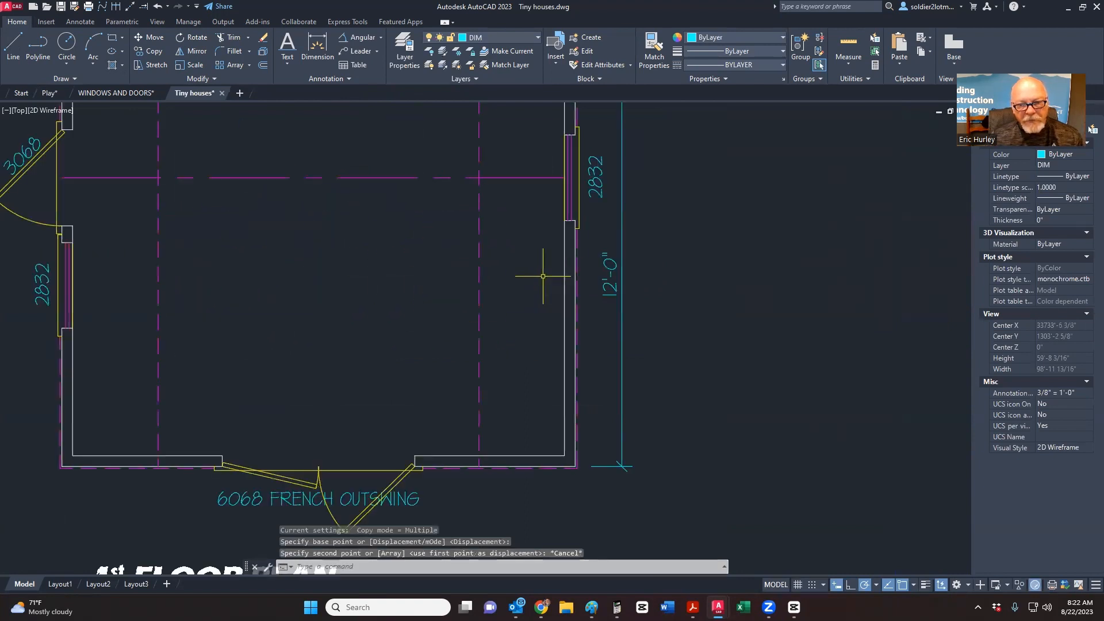
{"action": "scroll", "coordinate": [525, 239], "scroll_direction": "down", "scroll_amount": 4}
{"action": "left_click", "coordinate": [228, 430]}
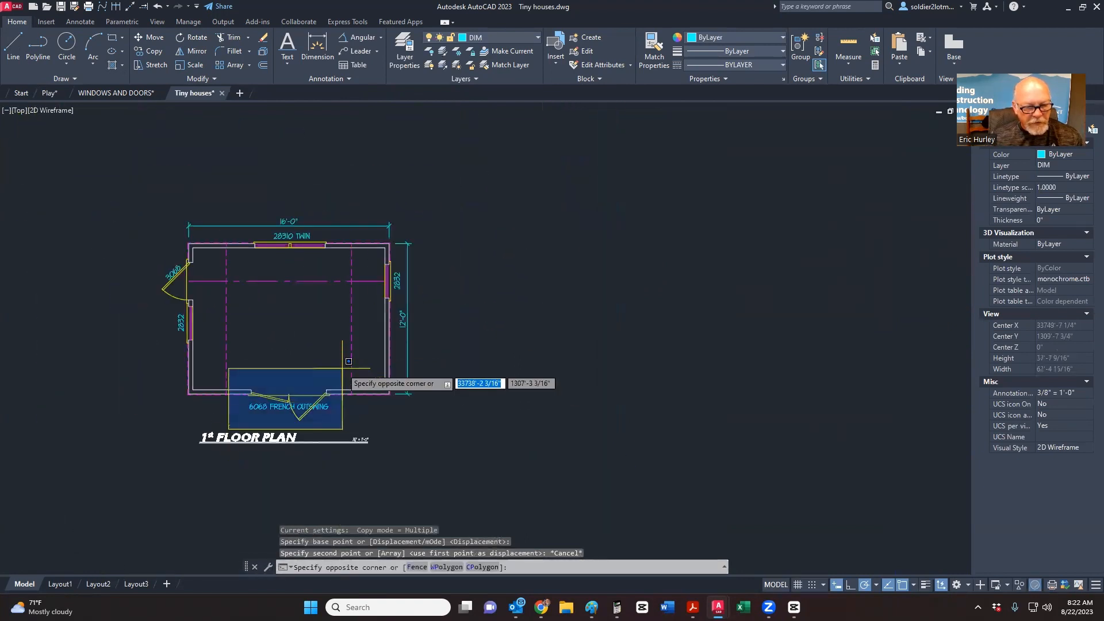
{"action": "left_click", "coordinate": [345, 367]}
{"action": "key", "text": "Delete"}
Step: Erase the three remaining front wall lines to the left of the former door opening
{"action": "scroll", "coordinate": [233, 400], "scroll_direction": "up", "scroll_amount": 6}
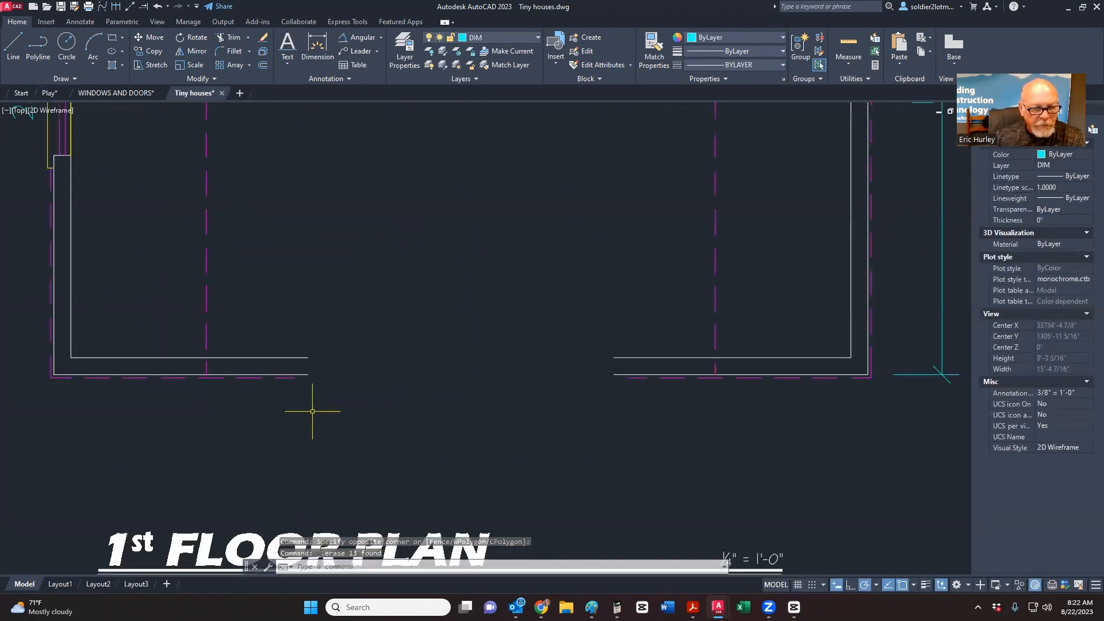
{"action": "left_click", "coordinate": [321, 407]}
{"action": "left_click", "coordinate": [239, 303]}
{"action": "key", "text": "Delete"}
Step: Extend the right-hand front wall lines across the opening to the left wall, using the left wall lines as boundary edges
{"action": "middle_click_drag", "start_coordinate": [373, 304], "coordinate": [448, 279]}
{"action": "left_click", "coordinate": [264, 282]}
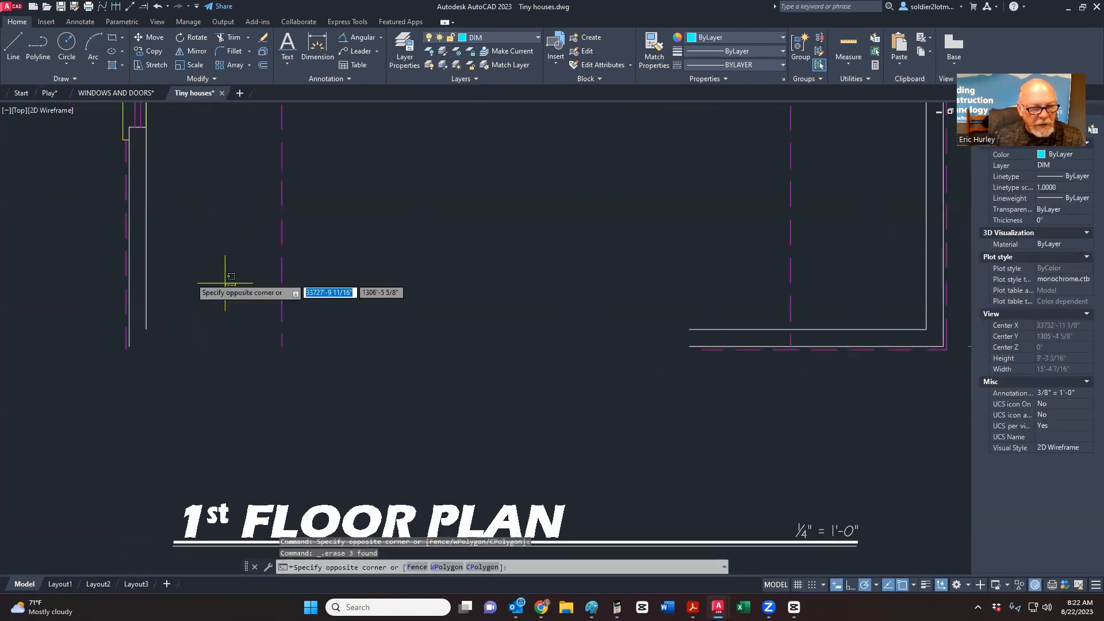
{"action": "left_click", "coordinate": [99, 253]}
{"action": "left_click", "coordinate": [144, 6]}
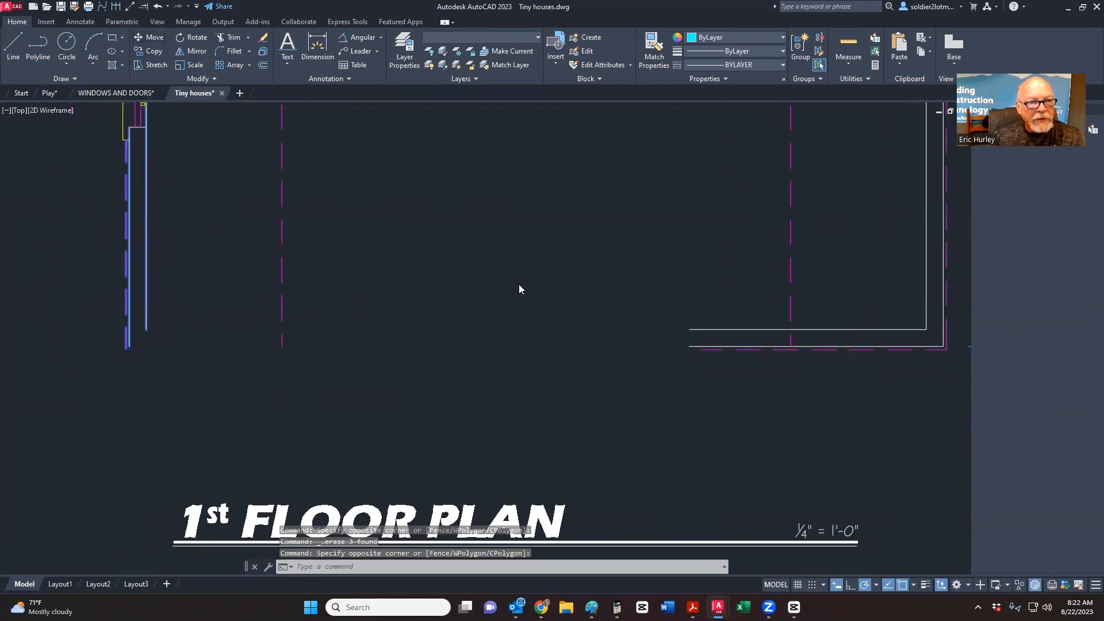
{"action": "left_click", "coordinate": [714, 304]}
{"action": "key", "text": "Return"}
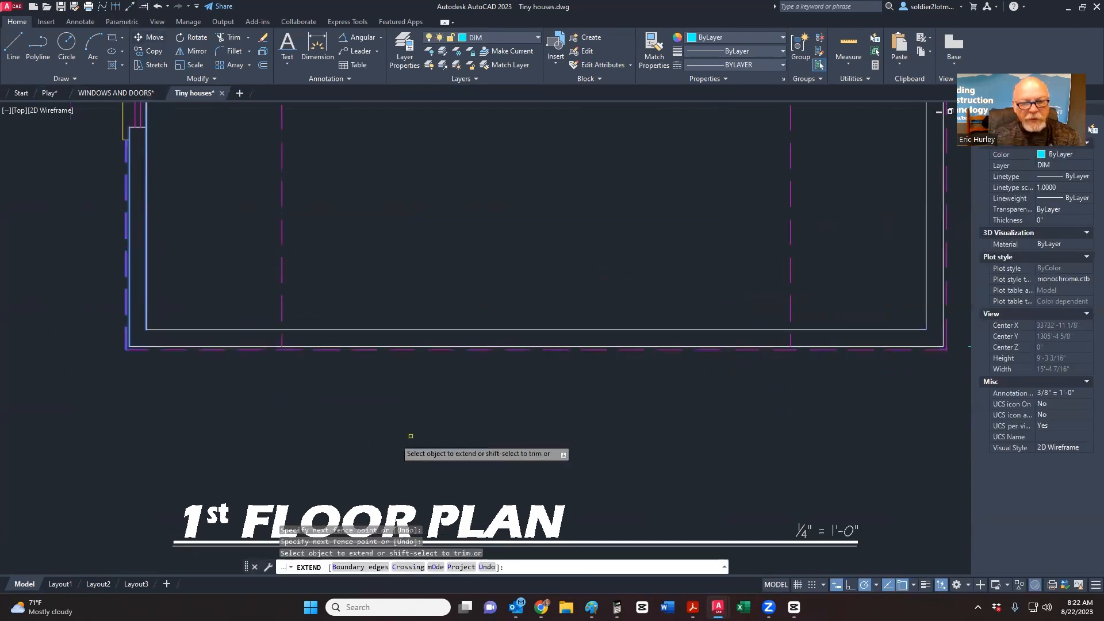
{"action": "scroll", "coordinate": [364, 436], "scroll_direction": "down", "scroll_amount": 4}
{"action": "key", "text": "Escape"}
Step: Mirror the right wall's 2832 window and label onto the front wall across a 45° diagonal through their shared outer corner, keeping the source objects
{"action": "left_click", "coordinate": [566, 267]}
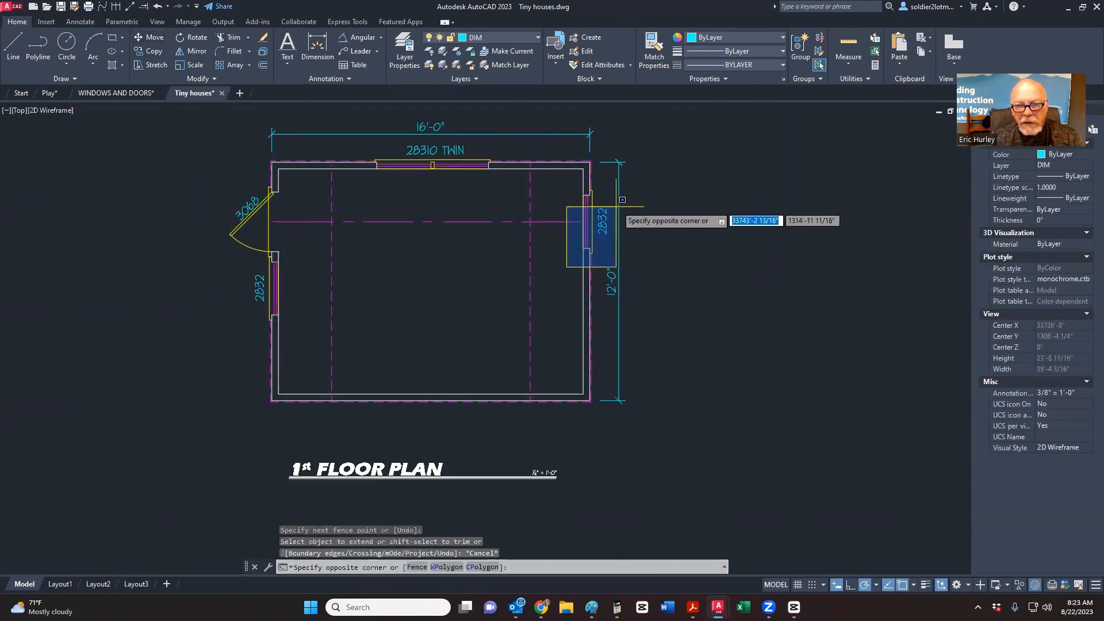
{"action": "left_click", "coordinate": [621, 184]}
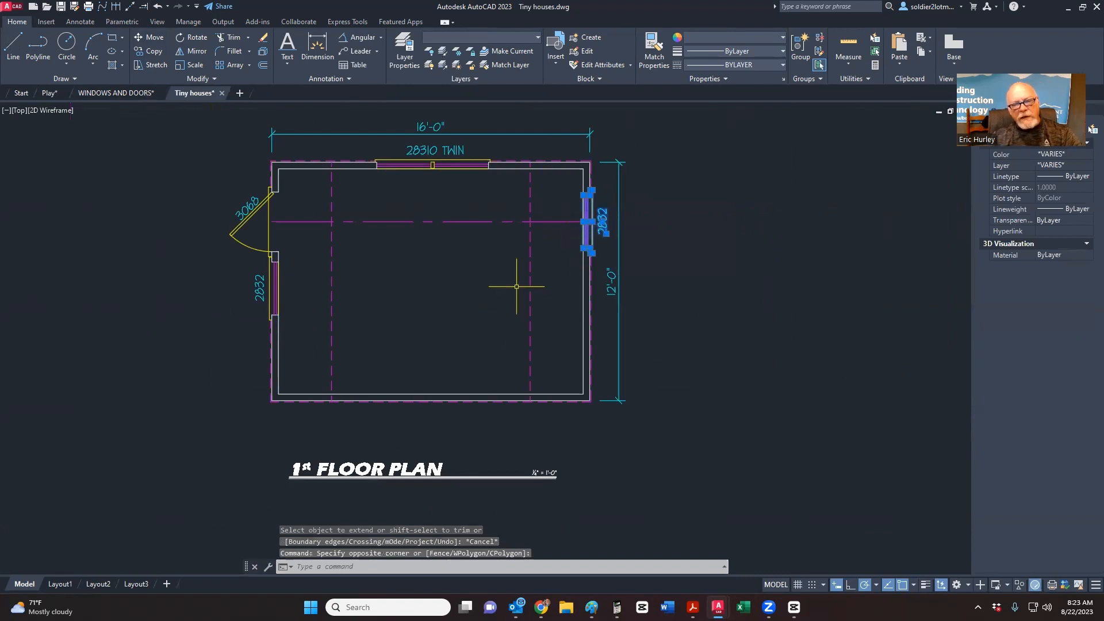
{"action": "left_click", "coordinate": [197, 50]}
{"action": "scroll", "coordinate": [604, 411], "scroll_direction": "up", "scroll_amount": 6}
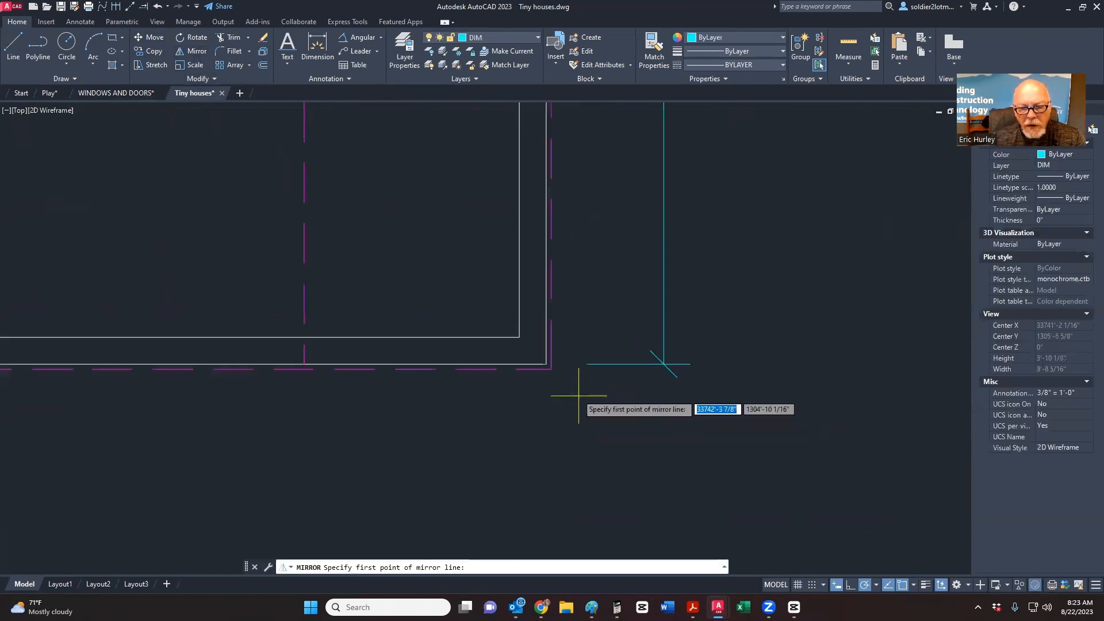
{"action": "left_click", "coordinate": [547, 364]}
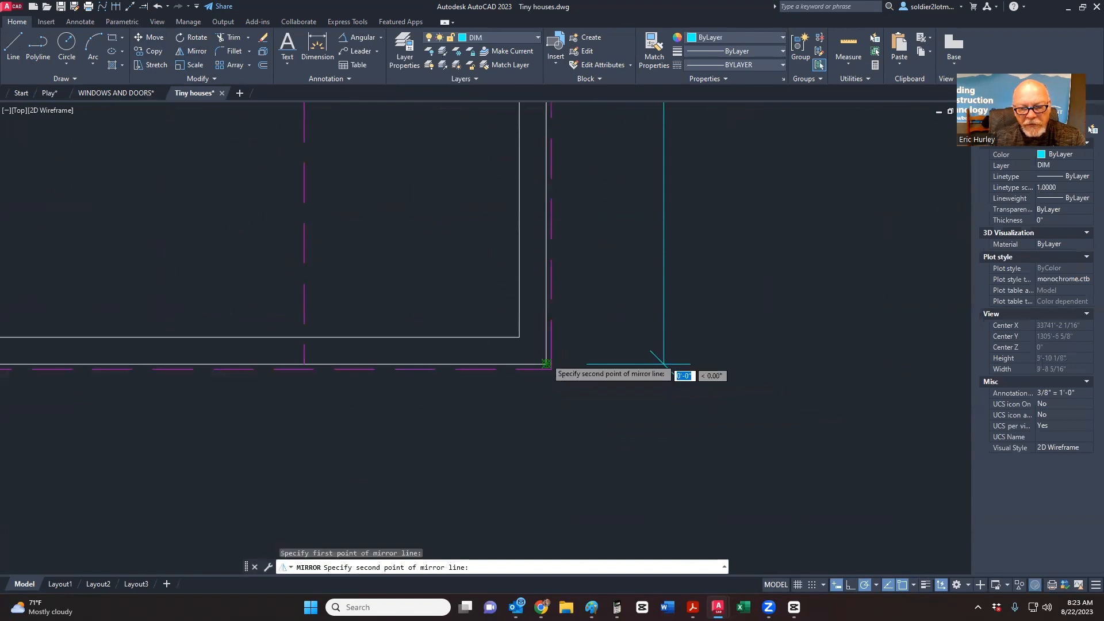
{"action": "left_click", "coordinate": [481, 299]}
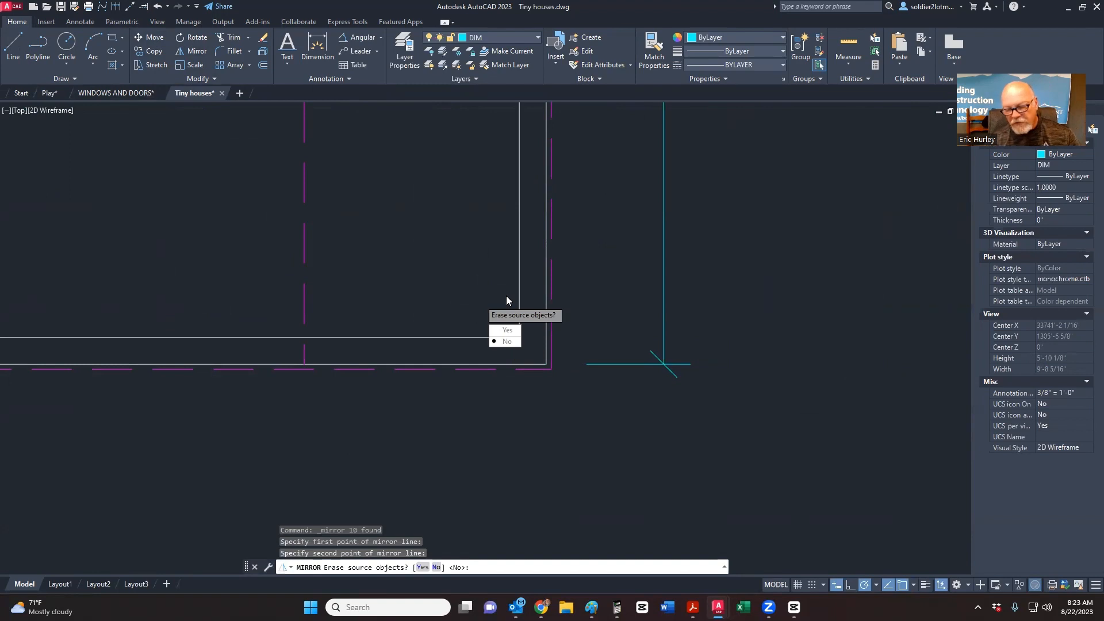
{"action": "key", "text": "Return"}
{"action": "scroll", "coordinate": [541, 285], "scroll_direction": "down", "scroll_amount": 5}
{"action": "scroll", "coordinate": [345, 304], "scroll_direction": "up", "scroll_amount": 3}
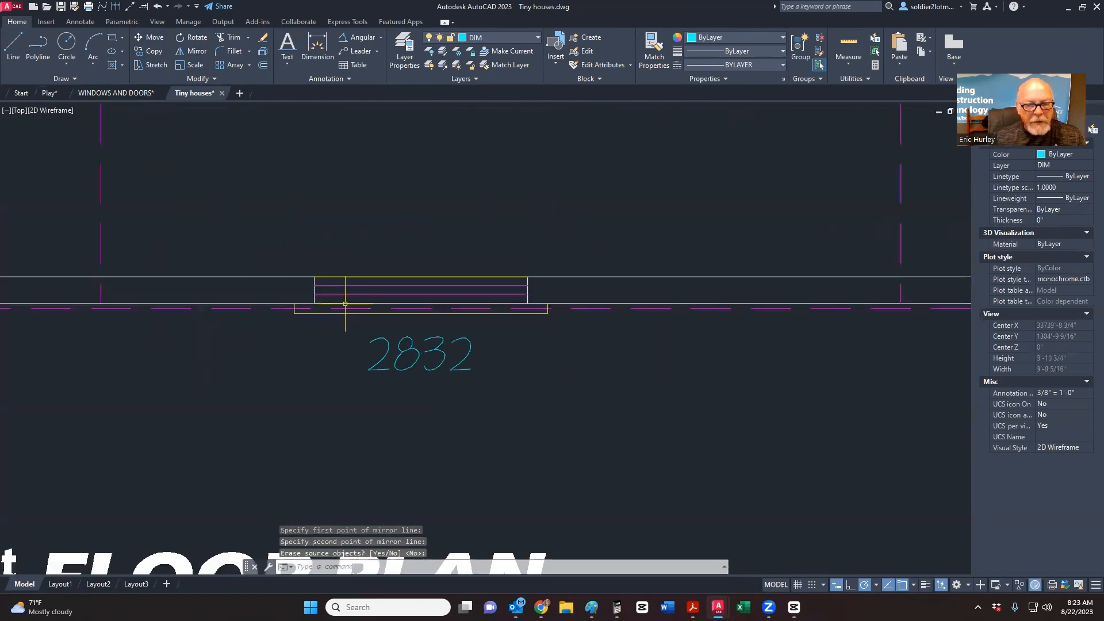
{"action": "scroll", "coordinate": [345, 305], "scroll_direction": "down", "scroll_amount": 3}
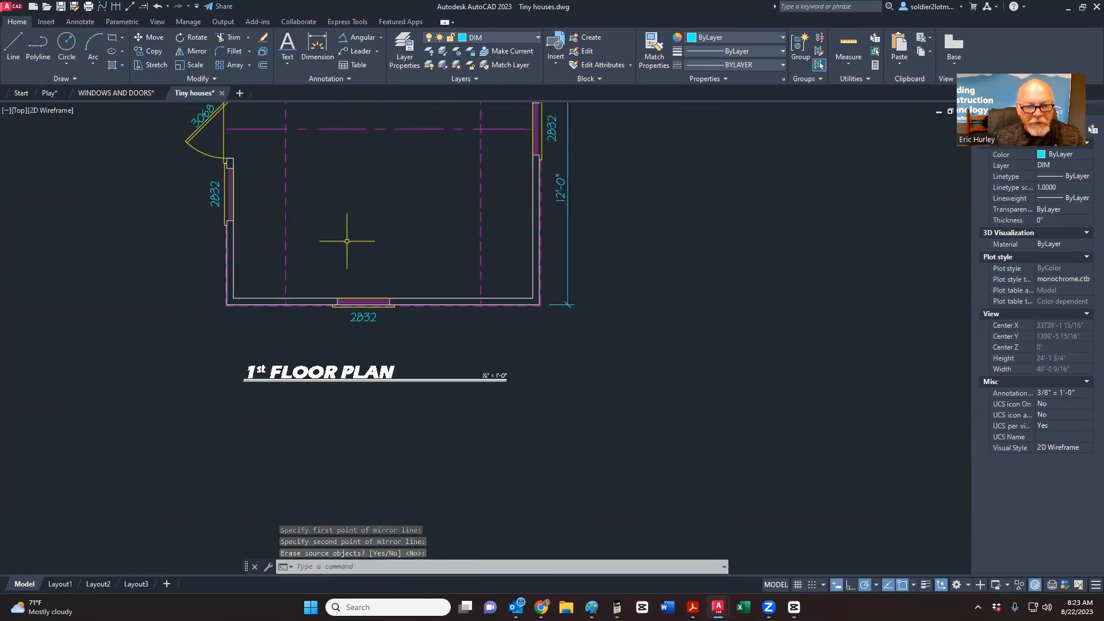
{"action": "middle_click_drag", "start_coordinate": [354, 324], "coordinate": [352, 356]}
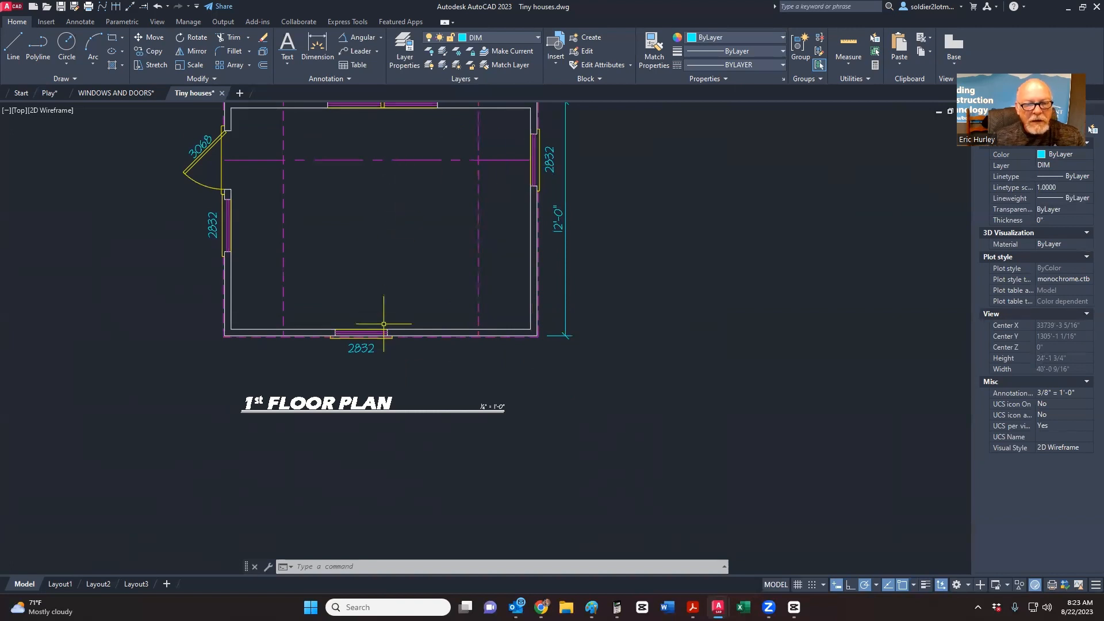
{"action": "scroll", "coordinate": [357, 345], "scroll_direction": "up", "scroll_amount": 5}
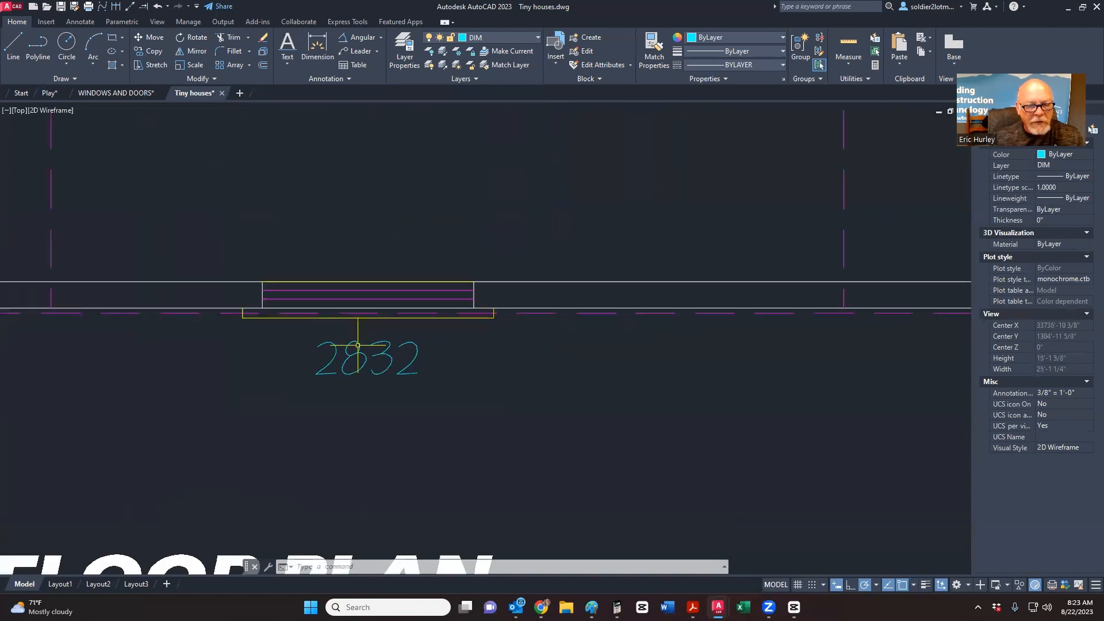
Step: Switch to the Play drawing and erase the vertical construction line beside the sketched shapes
{"action": "scroll", "coordinate": [448, 334], "scroll_direction": "down", "scroll_amount": 5}
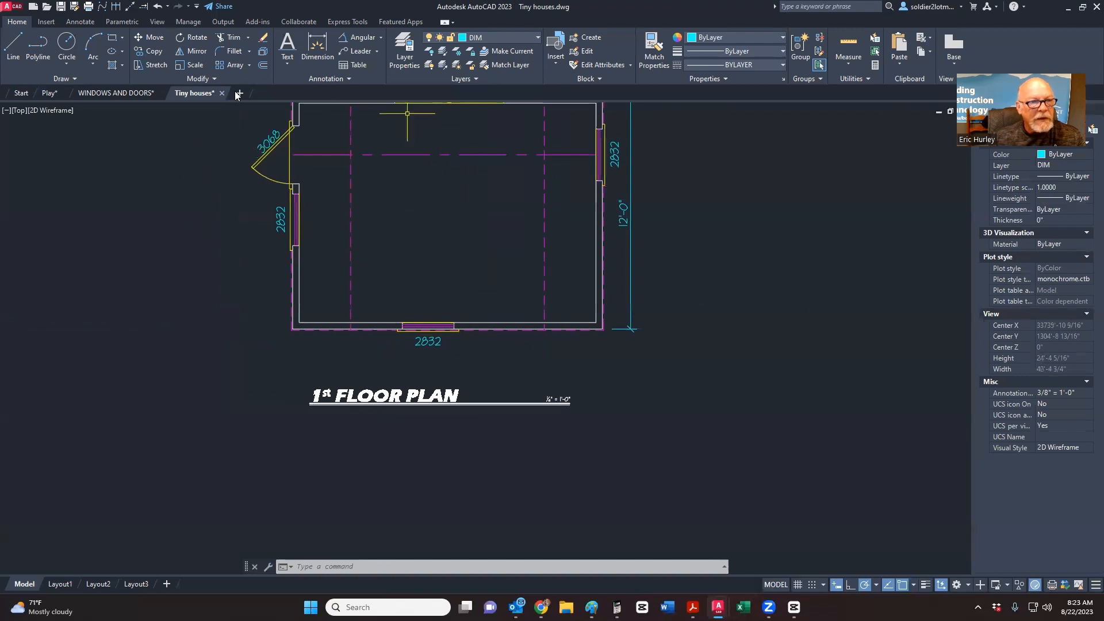
{"action": "left_click", "coordinate": [49, 92]}
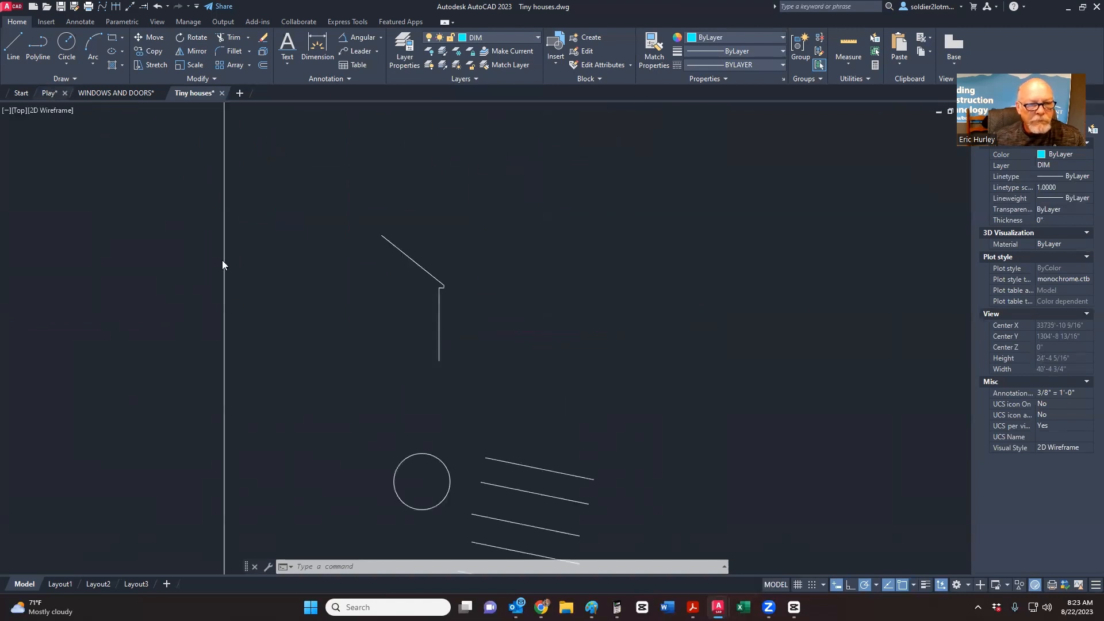
{"action": "left_click", "coordinate": [280, 280]}
{"action": "left_click", "coordinate": [177, 238]}
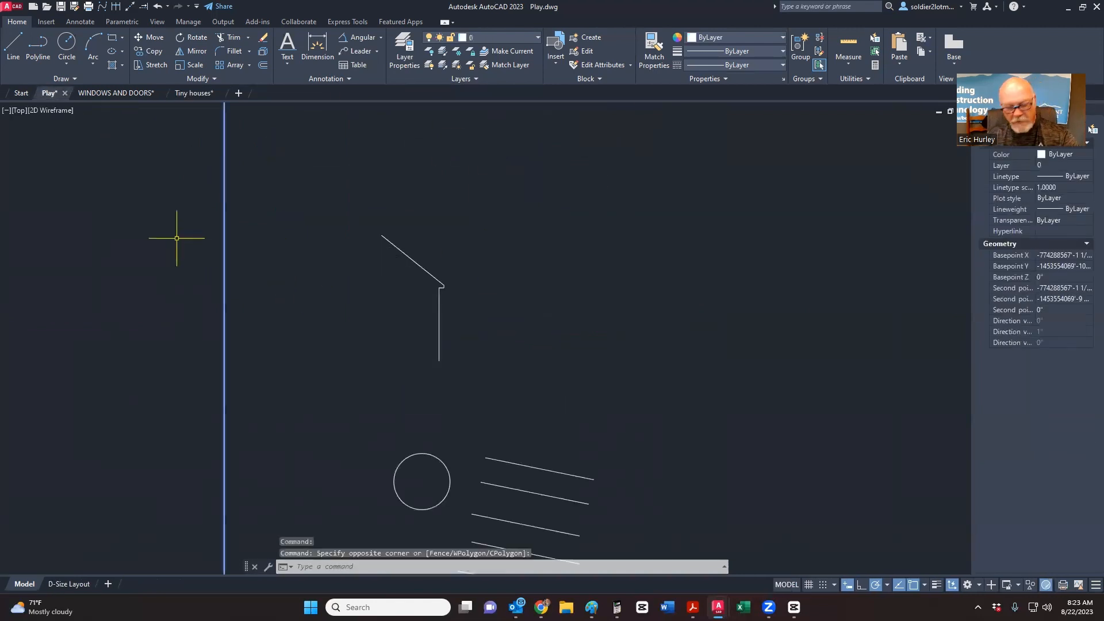
{"action": "key", "text": "Delete"}
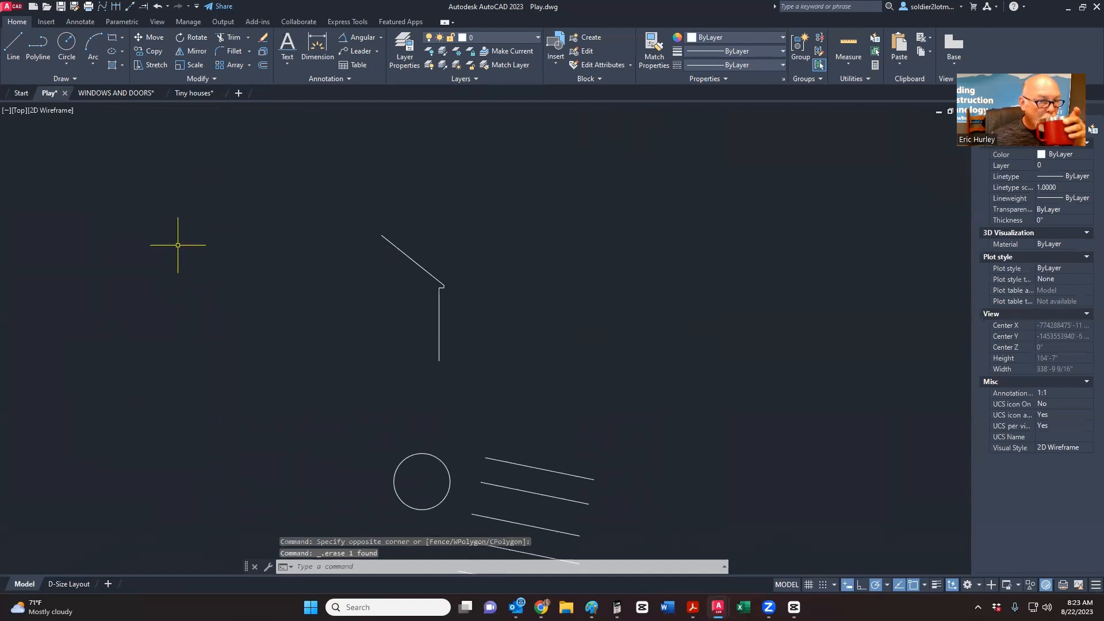
{"action": "left_click", "coordinate": [194, 63]}
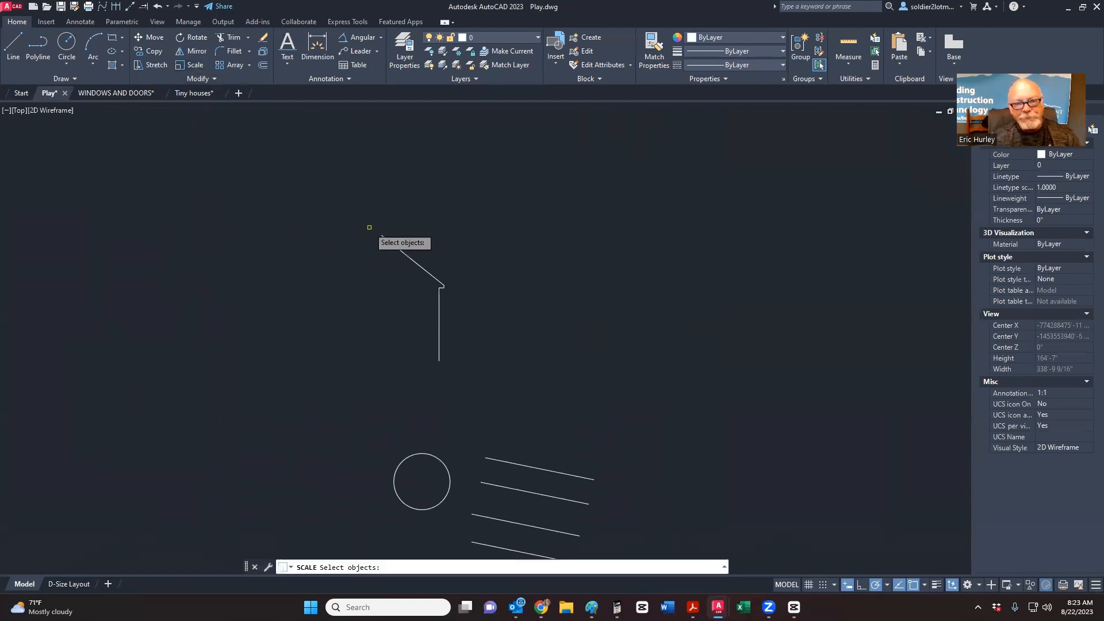
{"action": "scroll", "coordinate": [371, 228], "scroll_direction": "down", "scroll_amount": 6}
{"action": "key", "text": "Escape"}
{"action": "scroll", "coordinate": [383, 290], "scroll_direction": "up", "scroll_amount": 8}
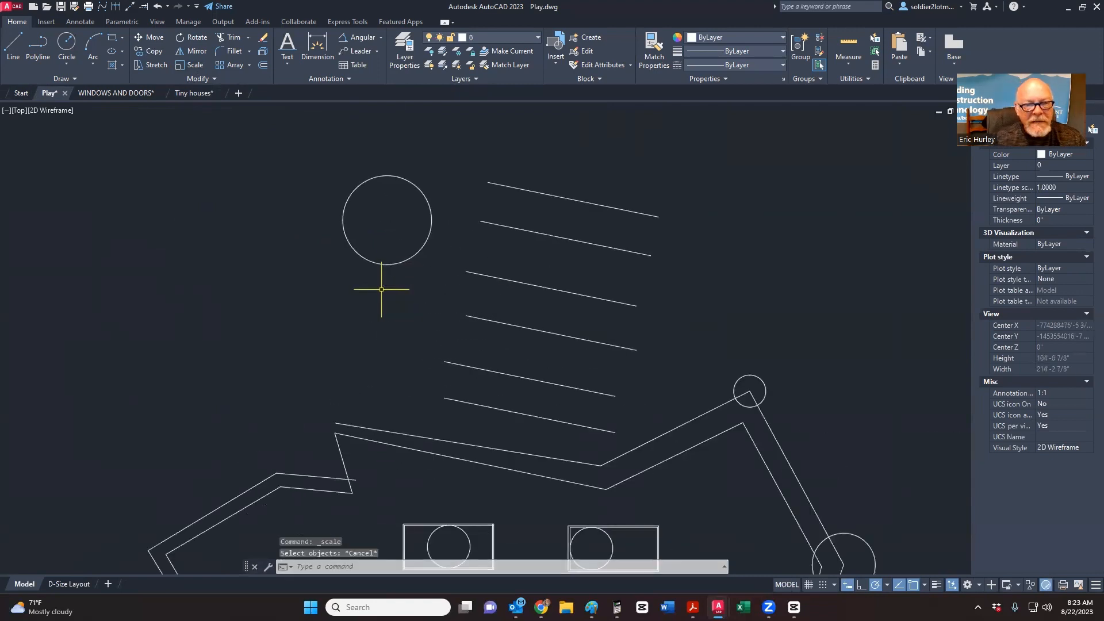
{"action": "scroll", "coordinate": [386, 302], "scroll_direction": "down", "scroll_amount": 2}
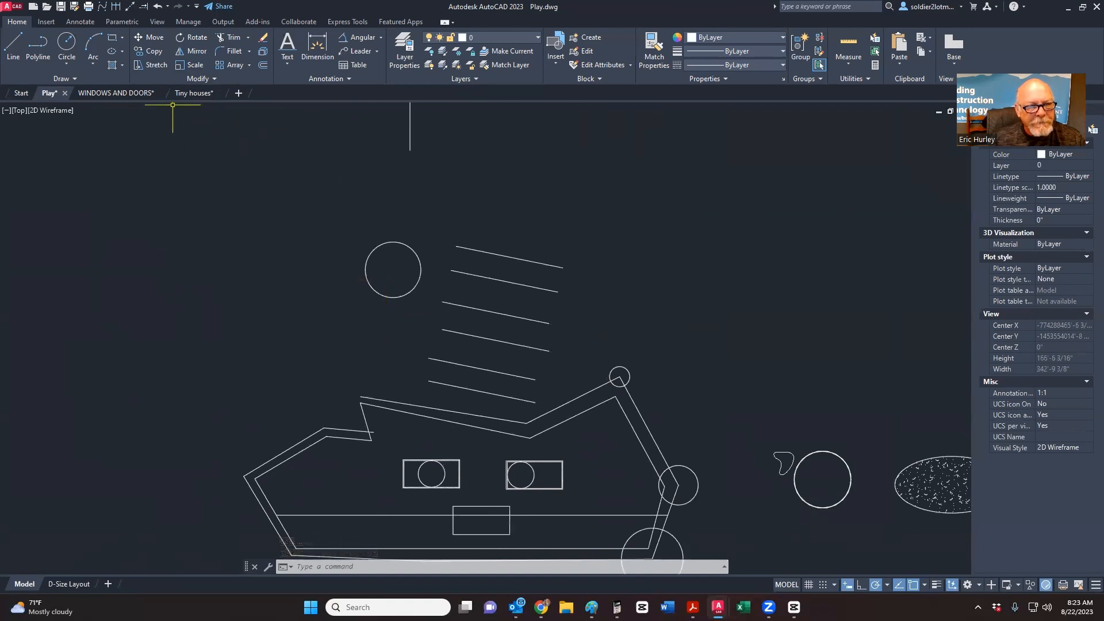
Step: Open McBride2.dwg from the McBride folder inside HurleyCo's 2023 projects on the E: drive
{"action": "left_click", "coordinate": [47, 7]}
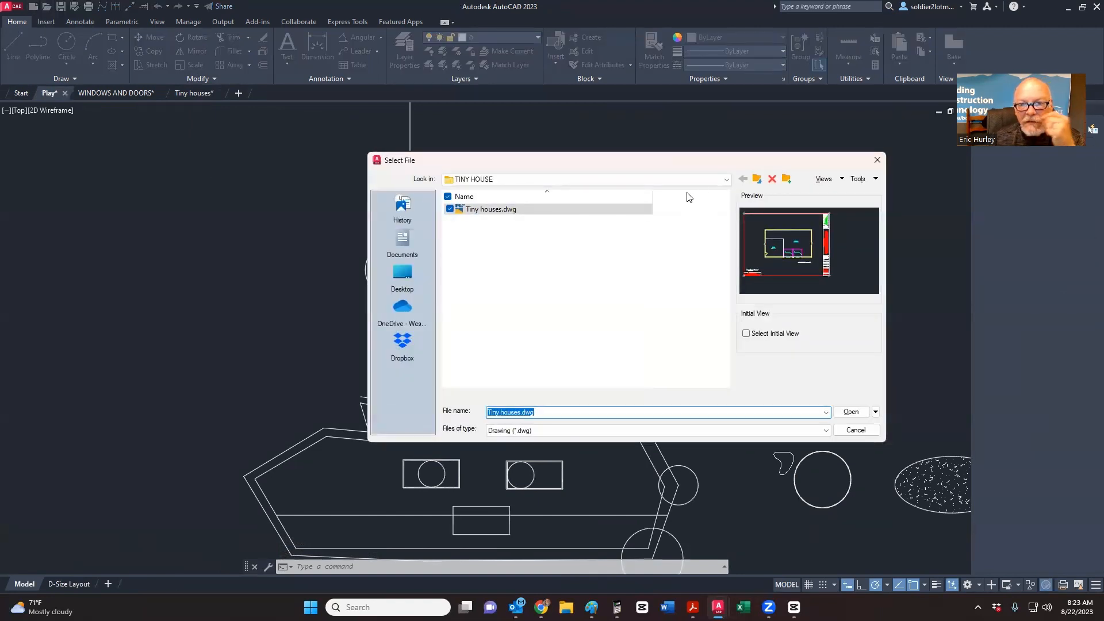
{"action": "left_click", "coordinate": [726, 179]}
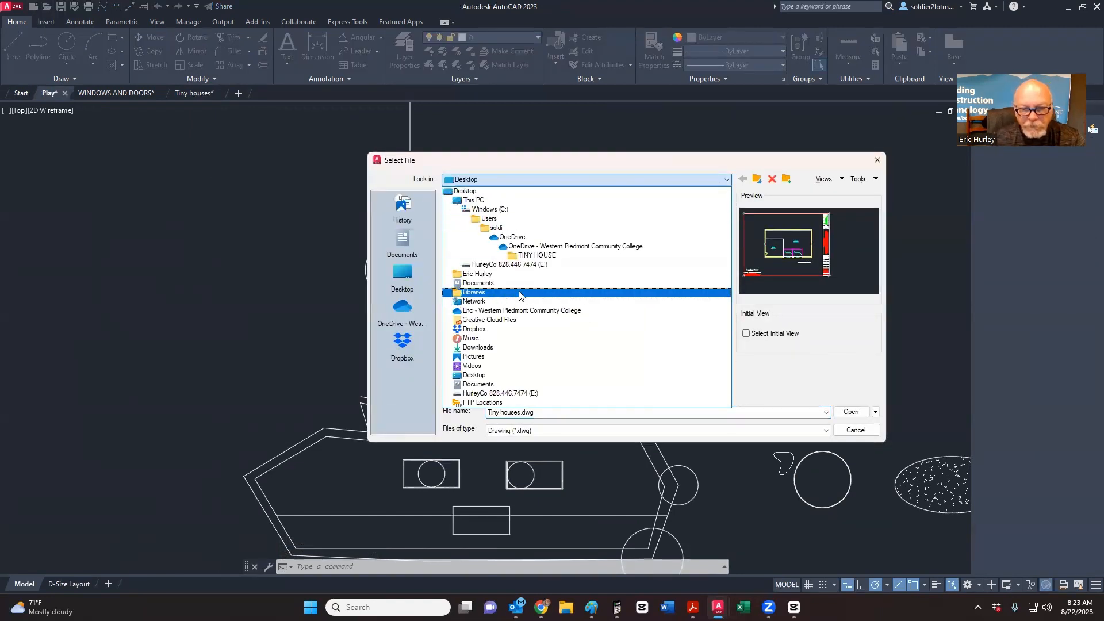
{"action": "left_click", "coordinate": [512, 265]}
{"action": "scroll", "coordinate": [498, 276], "scroll_direction": "down", "scroll_amount": 3}
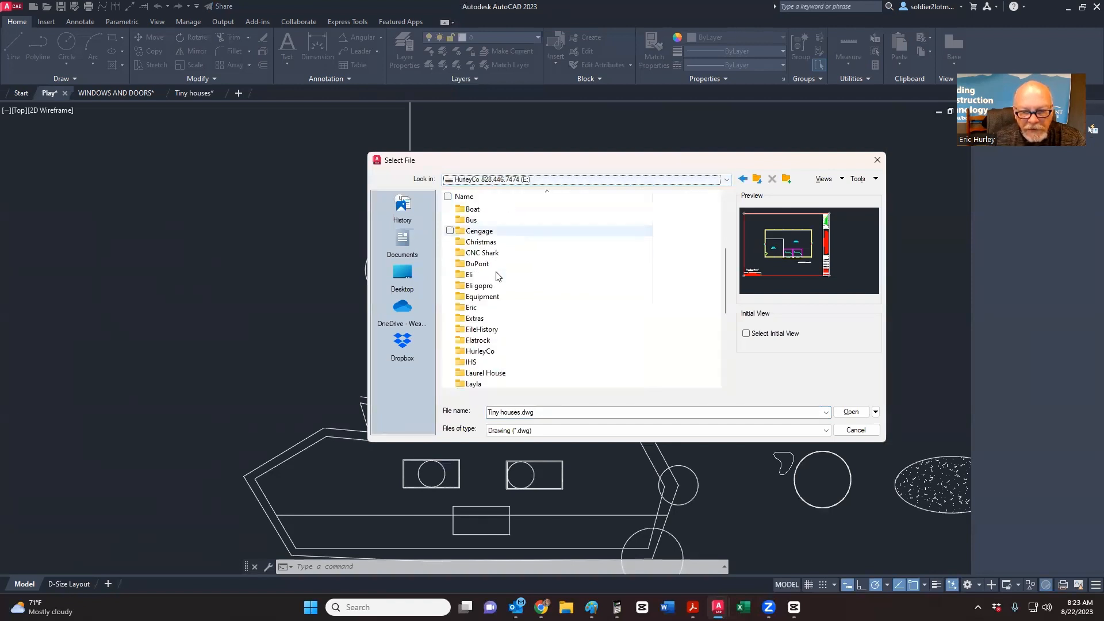
{"action": "scroll", "coordinate": [498, 276], "scroll_direction": "down", "scroll_amount": 1}
{"action": "double_click", "coordinate": [482, 308]}
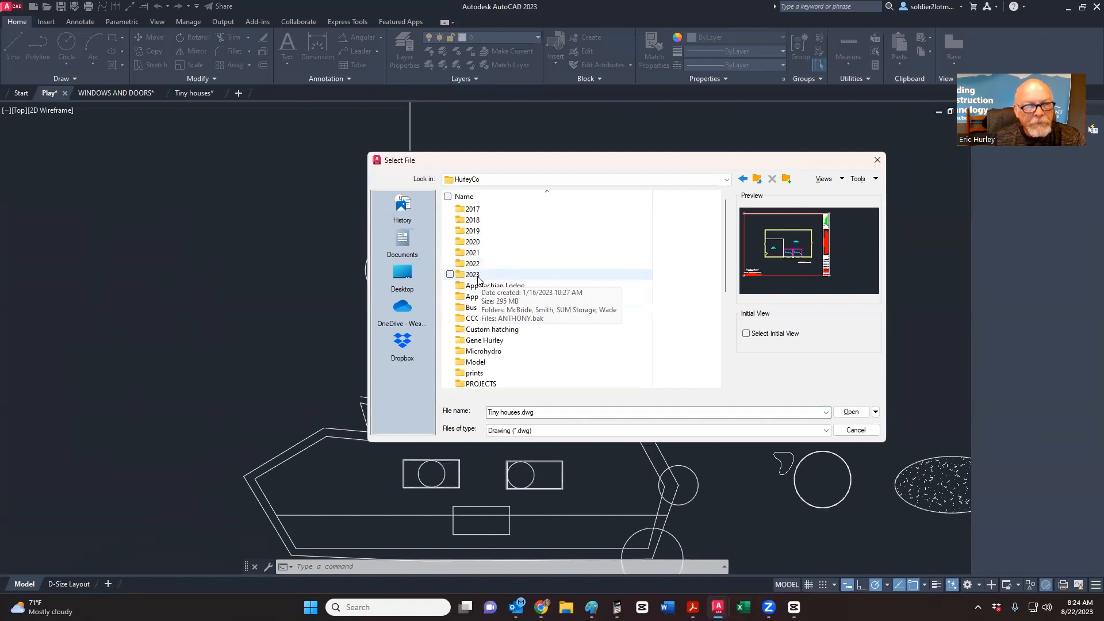
{"action": "double_click", "coordinate": [478, 278]}
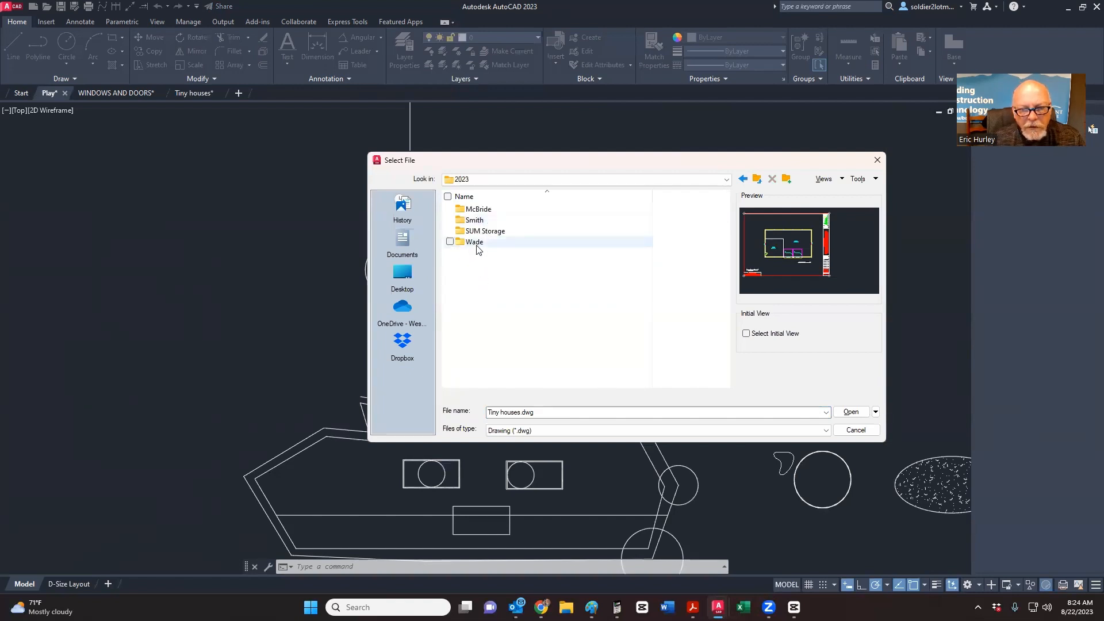
{"action": "left_click", "coordinate": [481, 213]}
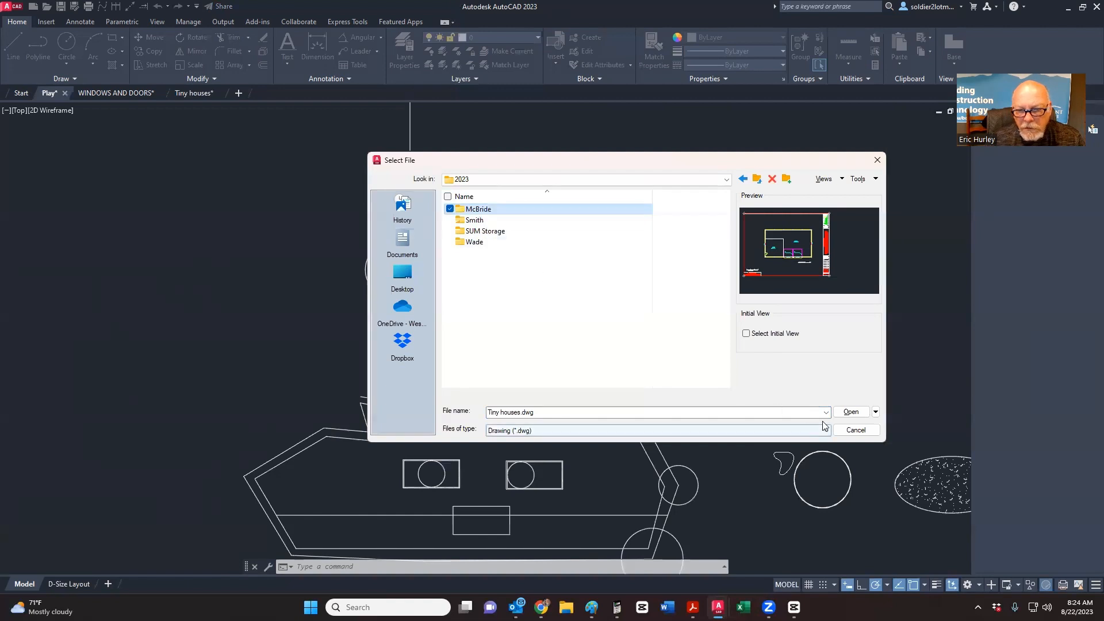
{"action": "left_click", "coordinate": [851, 411]}
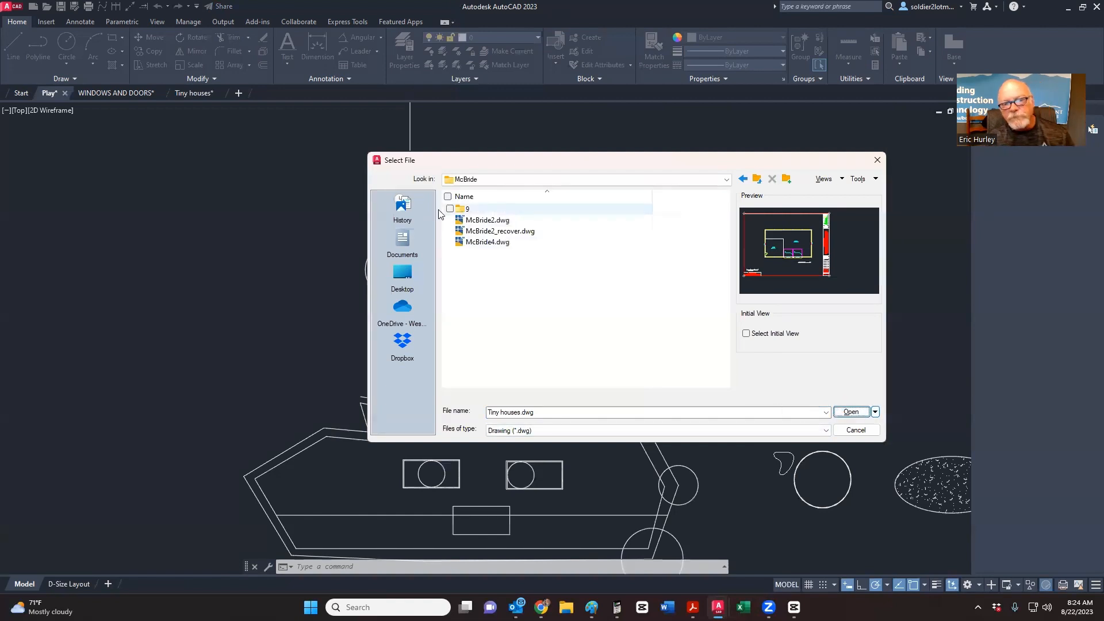
{"action": "double_click", "coordinate": [483, 220]}
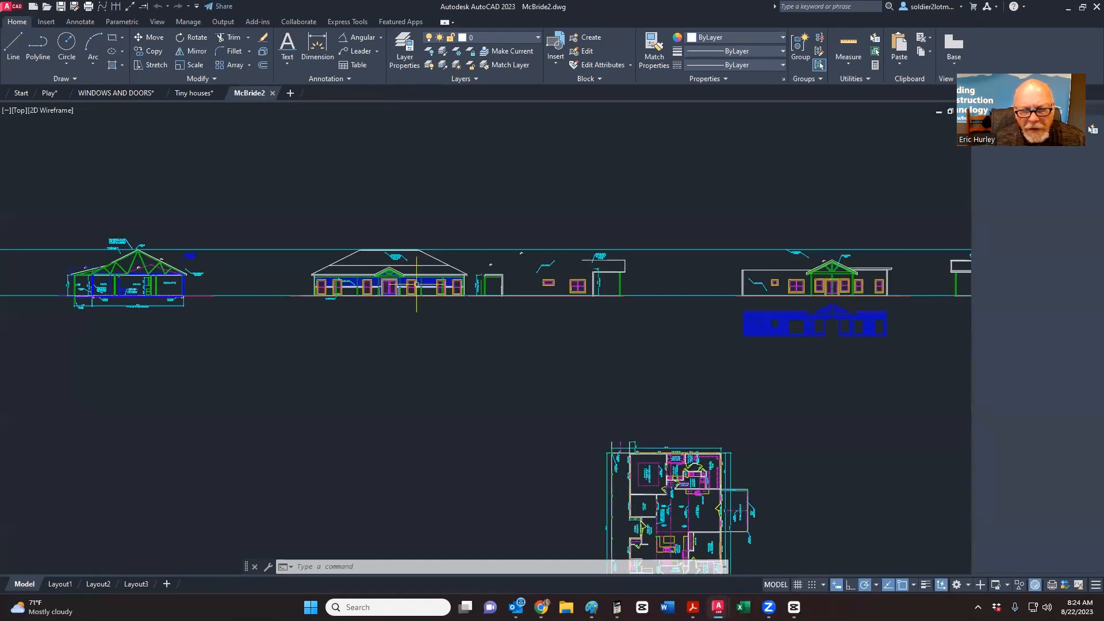
Step: Erase the stray vertical height dimension standing to the right of the building section below the floor plan
{"action": "scroll", "coordinate": [456, 332], "scroll_direction": "down", "scroll_amount": 4}
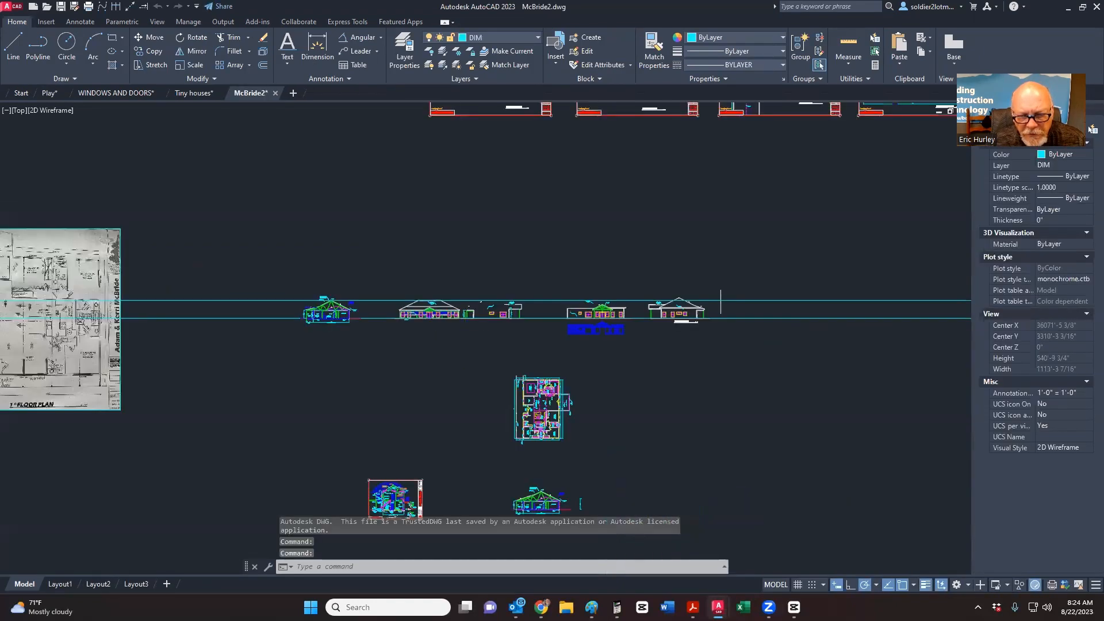
{"action": "scroll", "coordinate": [464, 338], "scroll_direction": "down", "scroll_amount": 6}
{"action": "middle_click_drag", "start_coordinate": [456, 321], "coordinate": [468, 289]}
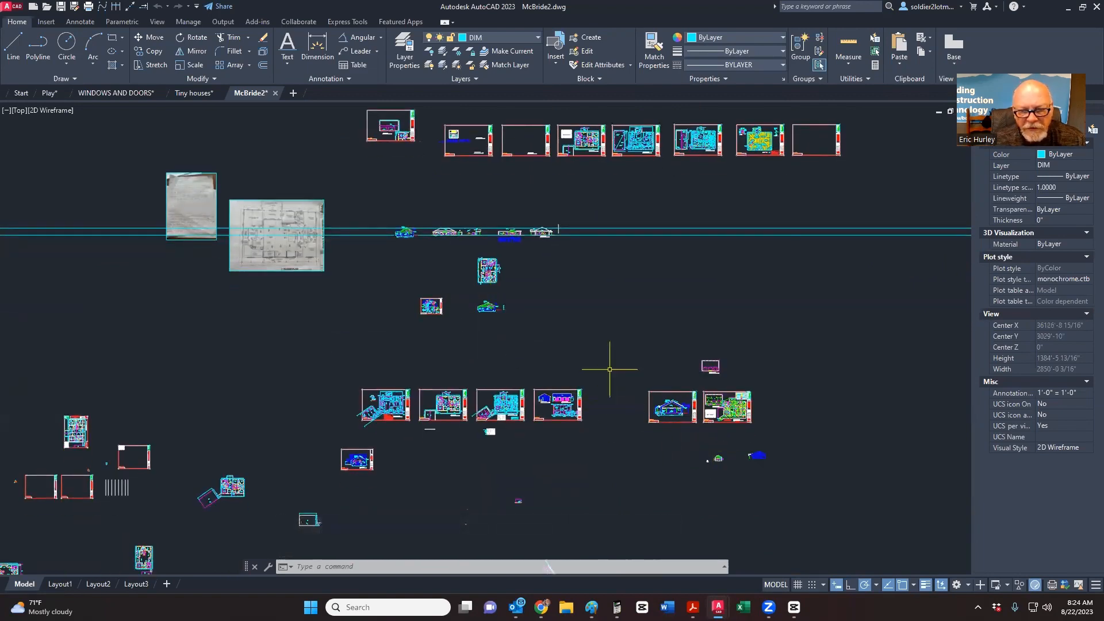
{"action": "scroll", "coordinate": [486, 308], "scroll_direction": "up", "scroll_amount": 10}
{"action": "scroll", "coordinate": [488, 346], "scroll_direction": "down", "scroll_amount": 2}
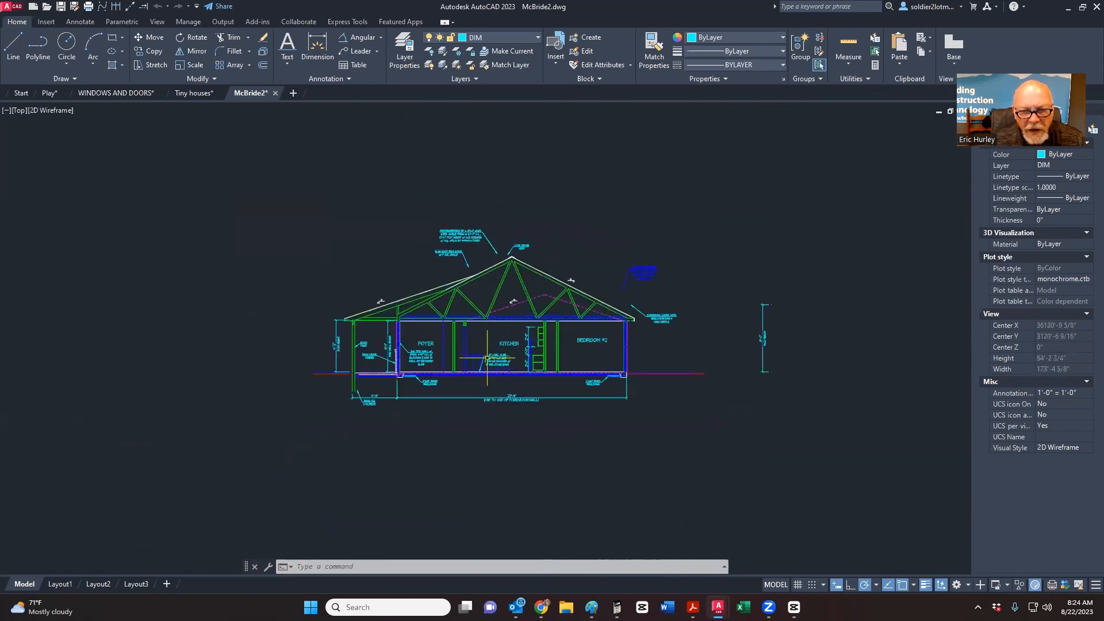
{"action": "left_click", "coordinate": [828, 390]}
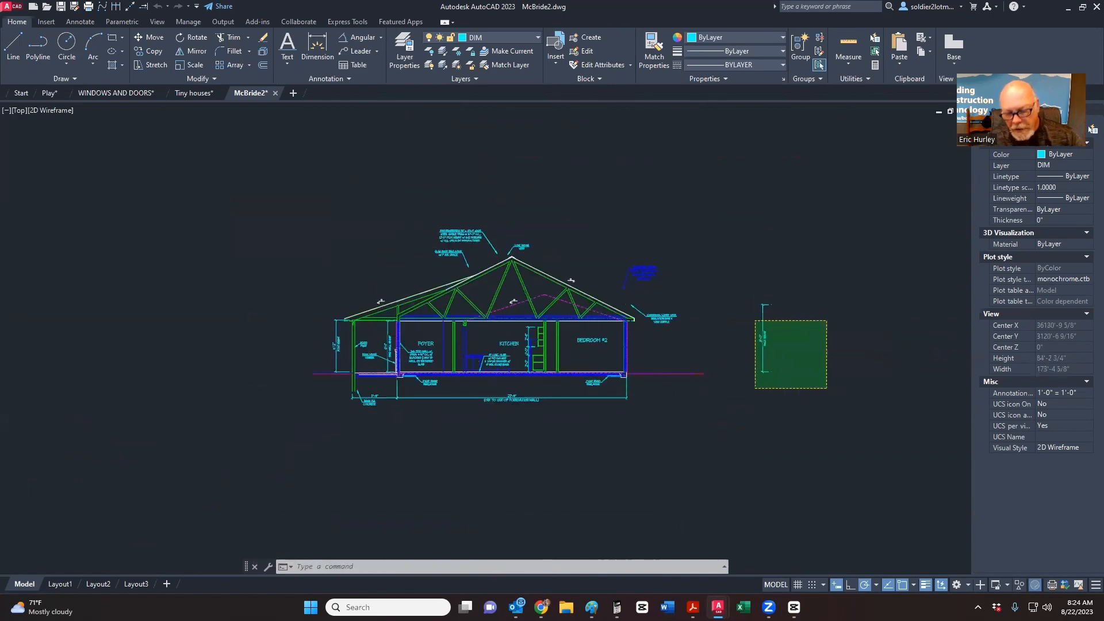
{"action": "left_click", "coordinate": [737, 300]}
{"action": "key", "text": "Delete"}
Step: Draw vertical construction lines through both sides of the 4018 transom opening in the floor plan's lower wall
{"action": "scroll", "coordinate": [755, 320], "scroll_direction": "down", "scroll_amount": 5}
{"action": "middle_click_drag", "start_coordinate": [723, 308], "coordinate": [631, 351]}
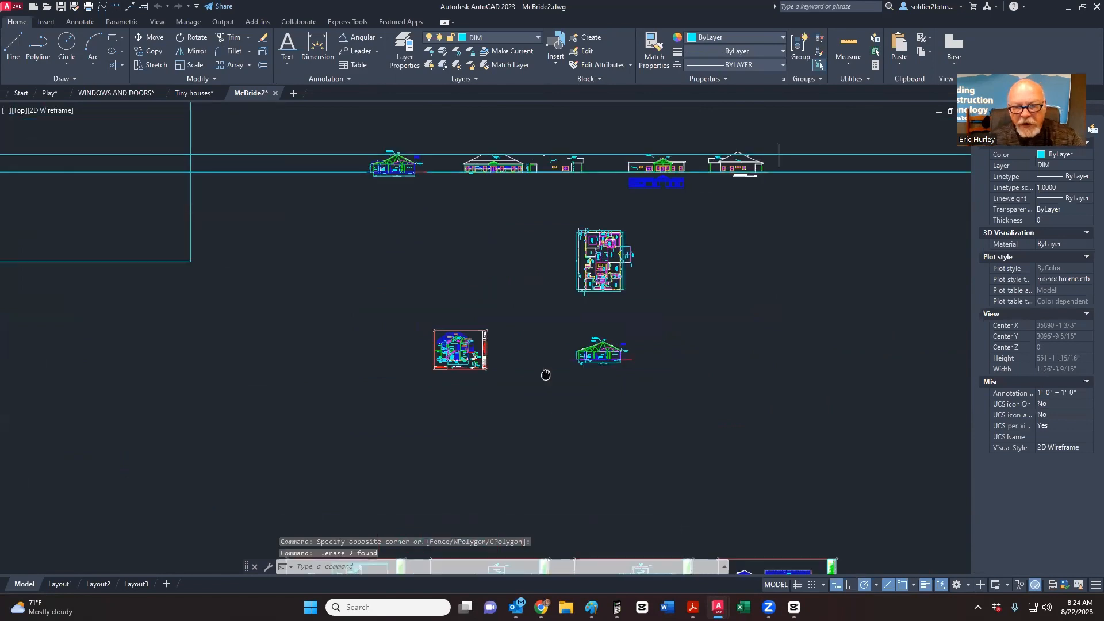
{"action": "scroll", "coordinate": [611, 358], "scroll_direction": "up", "scroll_amount": 4}
{"action": "mouse_move", "coordinate": [651, 253]}
{"action": "middle_mouse_down"}
{"action": "mouse_move", "coordinate": [613, 294]}
{"action": "mouse_move", "coordinate": [589, 348]}
{"action": "middle_mouse_up"}
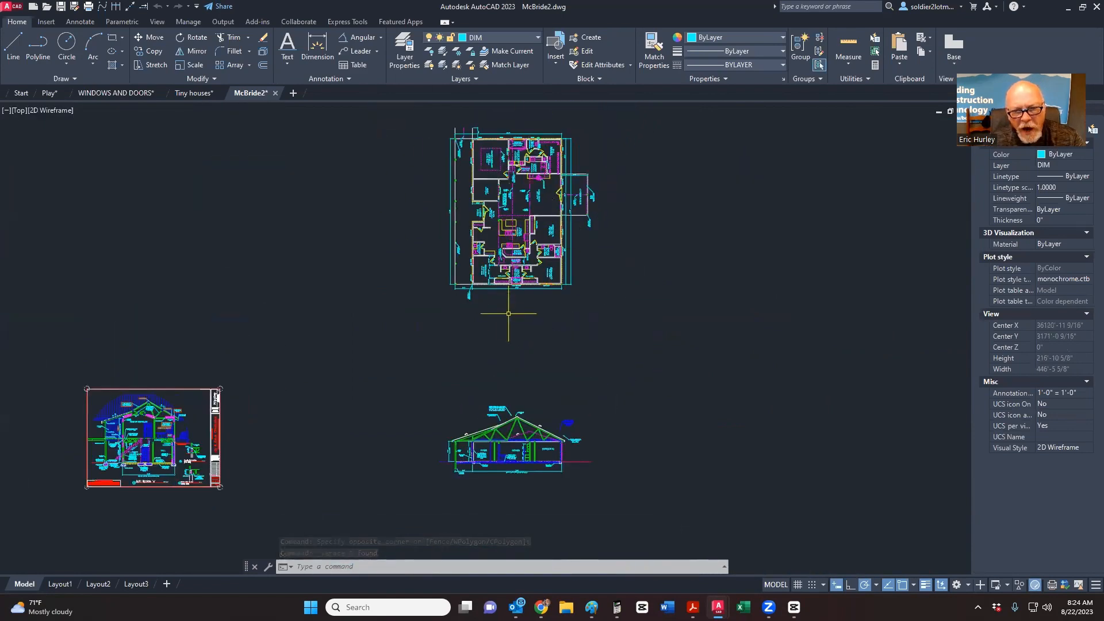
{"action": "left_click", "coordinate": [130, 5]}
{"action": "right_click", "coordinate": [310, 253]}
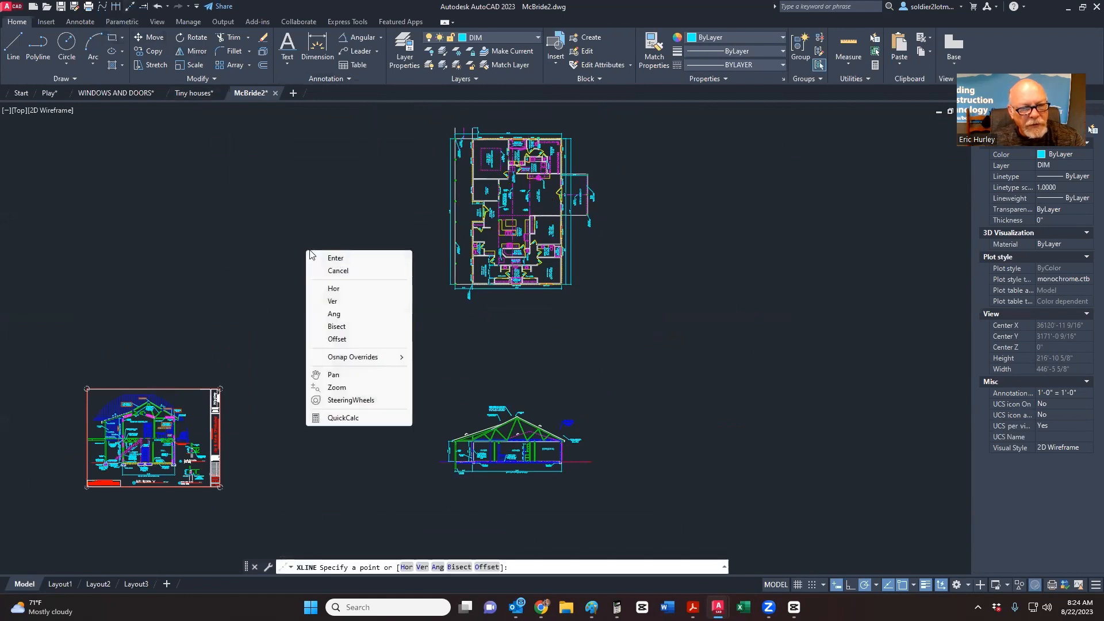
{"action": "left_click", "coordinate": [334, 301]}
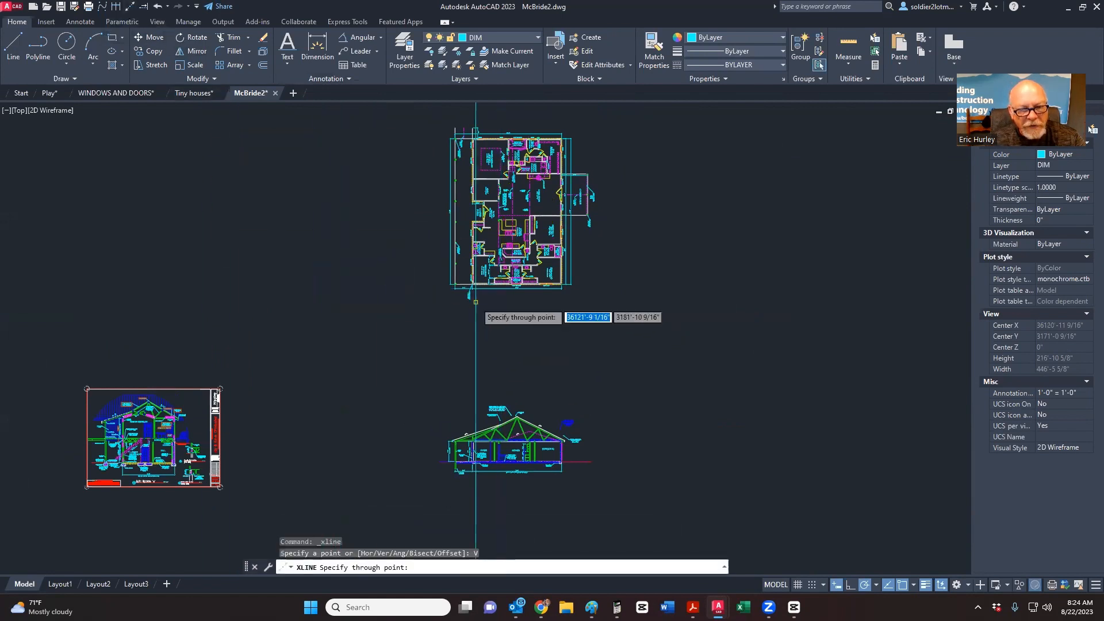
{"action": "scroll", "coordinate": [476, 301], "scroll_direction": "up", "scroll_amount": 10}
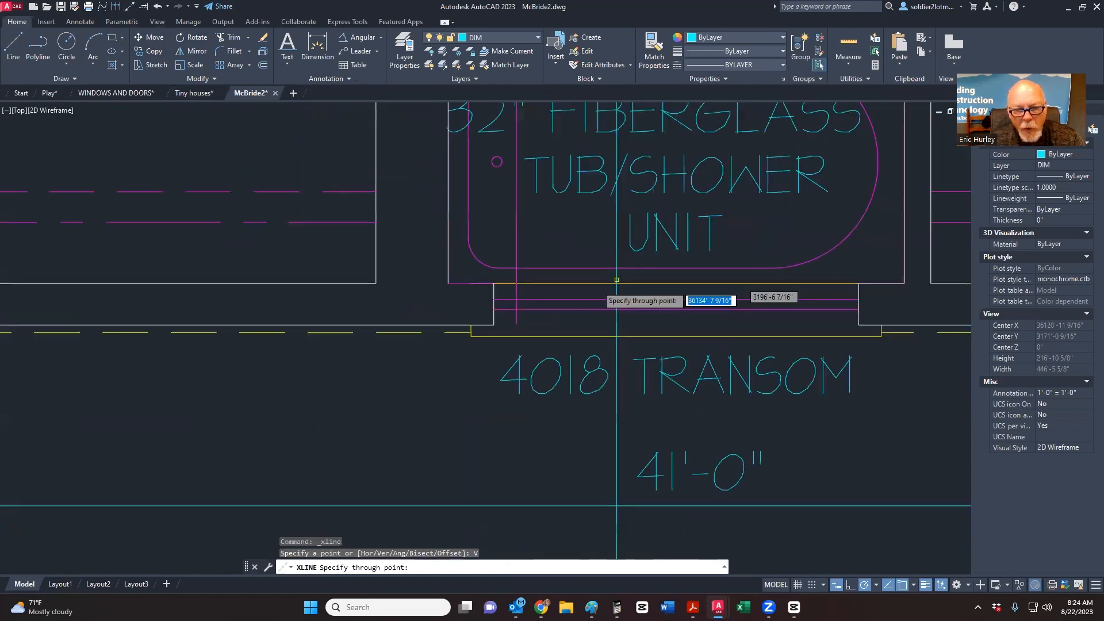
{"action": "left_click", "coordinate": [494, 283]}
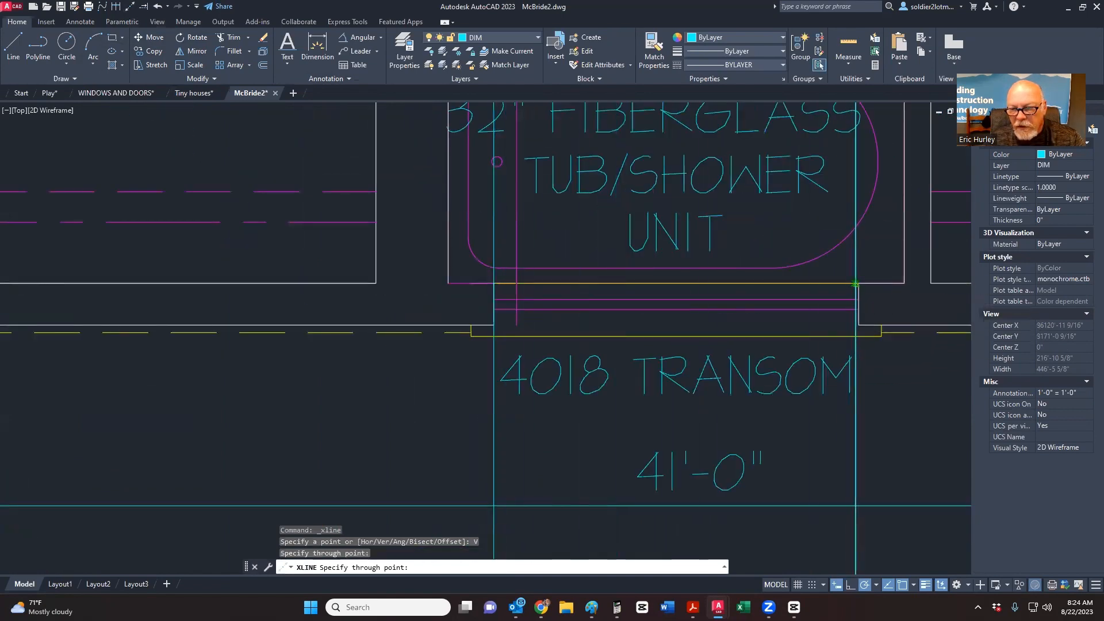
{"action": "left_click", "coordinate": [856, 283]}
Step: Add vertical construction lines through both sides of the 3050 twin window opening in Bedroom #3
{"action": "middle_click_drag", "start_coordinate": [856, 283], "coordinate": [197, 345]}
{"action": "scroll", "coordinate": [230, 357], "scroll_direction": "down", "scroll_amount": 4}
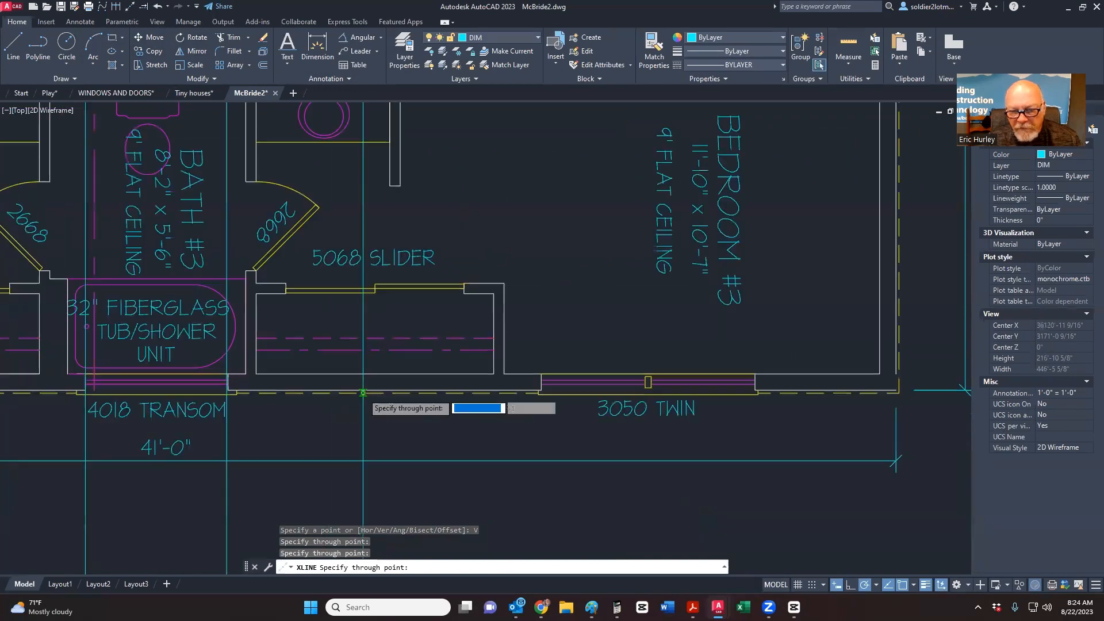
{"action": "left_click", "coordinate": [755, 375]}
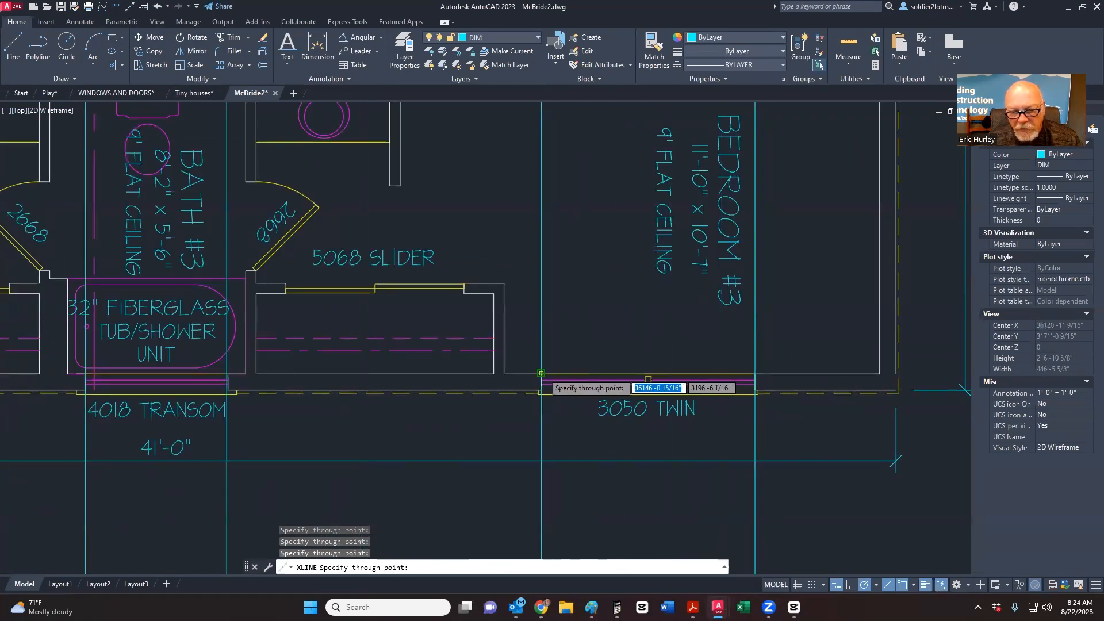
Step: Add vertical construction lines through the outer right and left corners of the house's lower wall, and end the command
{"action": "scroll", "coordinate": [898, 386], "scroll_direction": "up", "scroll_amount": 8}
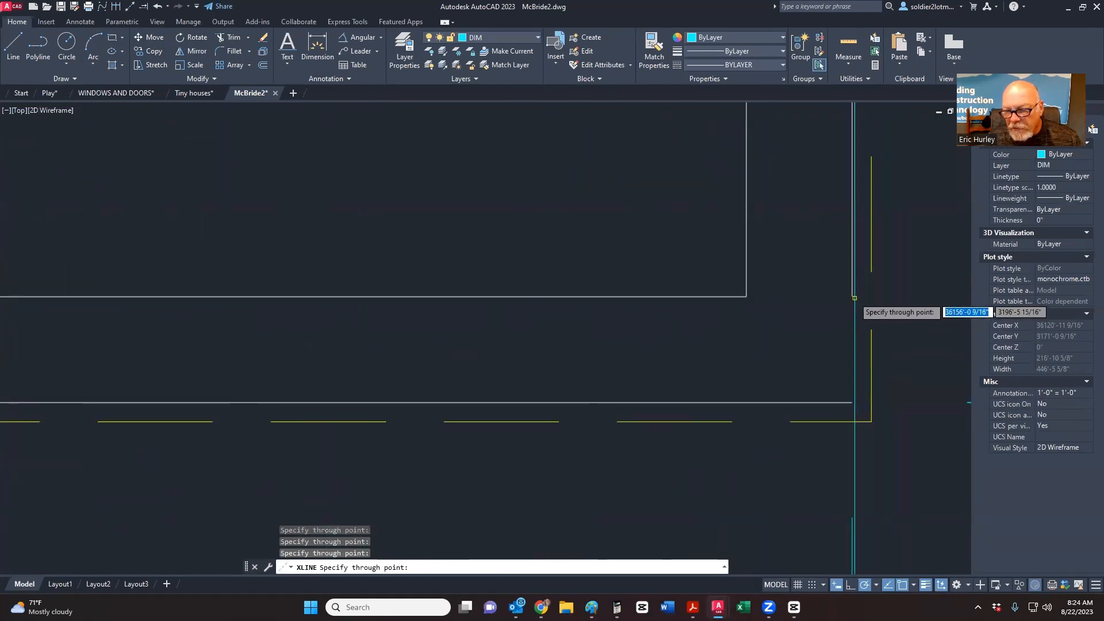
{"action": "scroll", "coordinate": [855, 298], "scroll_direction": "down", "scroll_amount": 7}
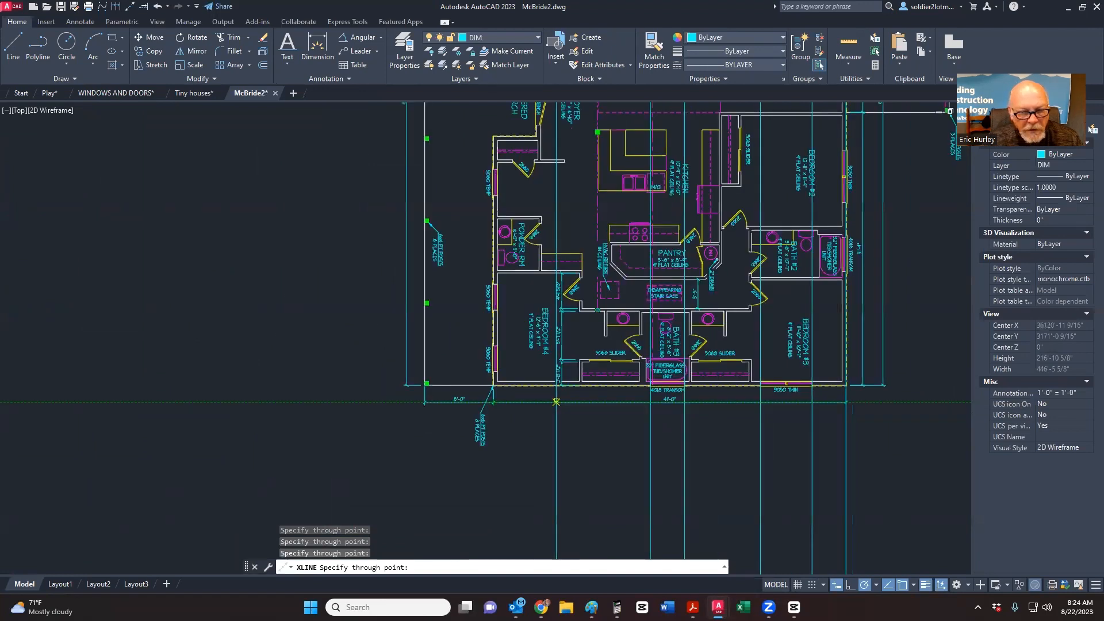
{"action": "scroll", "coordinate": [556, 402], "scroll_direction": "up", "scroll_amount": 6}
{"action": "key", "text": "Escape"}
{"action": "scroll", "coordinate": [347, 345], "scroll_direction": "down", "scroll_amount": 8}
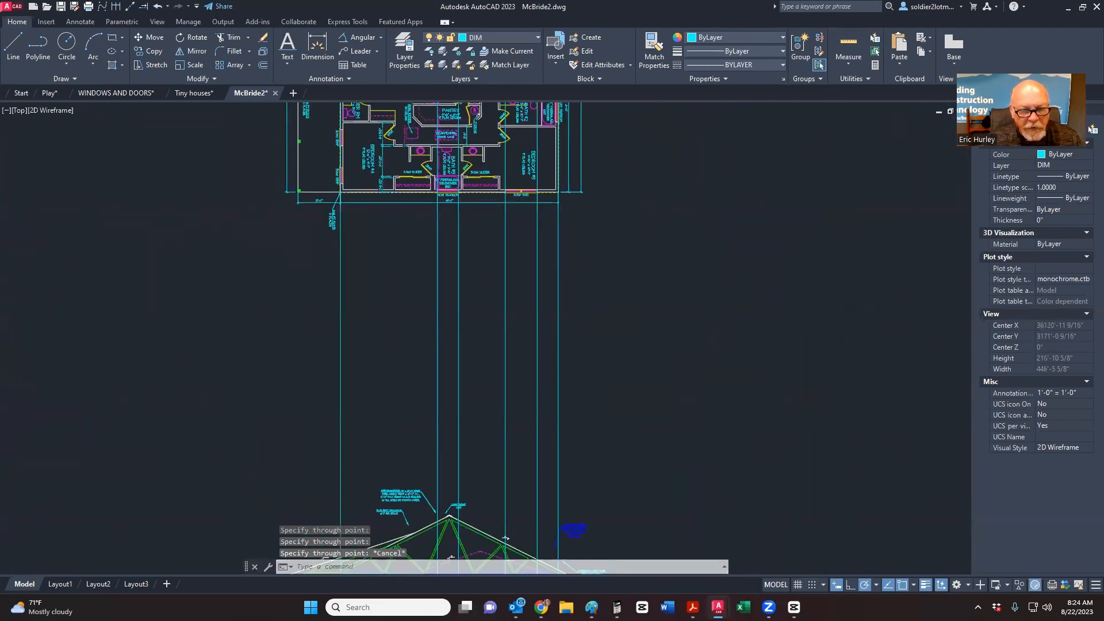
Step: Move the misplaced vertical construction line at the 4018 transom onto the opening's right corner
{"action": "middle_click_drag", "start_coordinate": [505, 539], "coordinate": [506, 343]}
{"action": "scroll", "coordinate": [396, 437], "scroll_direction": "up", "scroll_amount": 4}
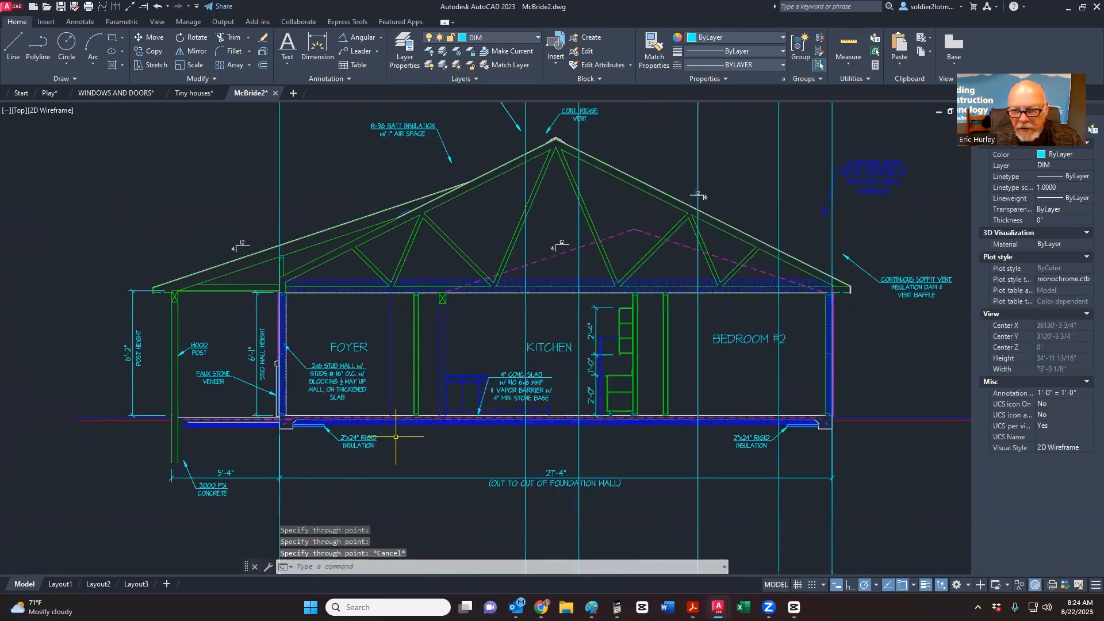
{"action": "scroll", "coordinate": [396, 437], "scroll_direction": "down", "scroll_amount": 5}
{"action": "scroll", "coordinate": [535, 160], "scroll_direction": "up", "scroll_amount": 5}
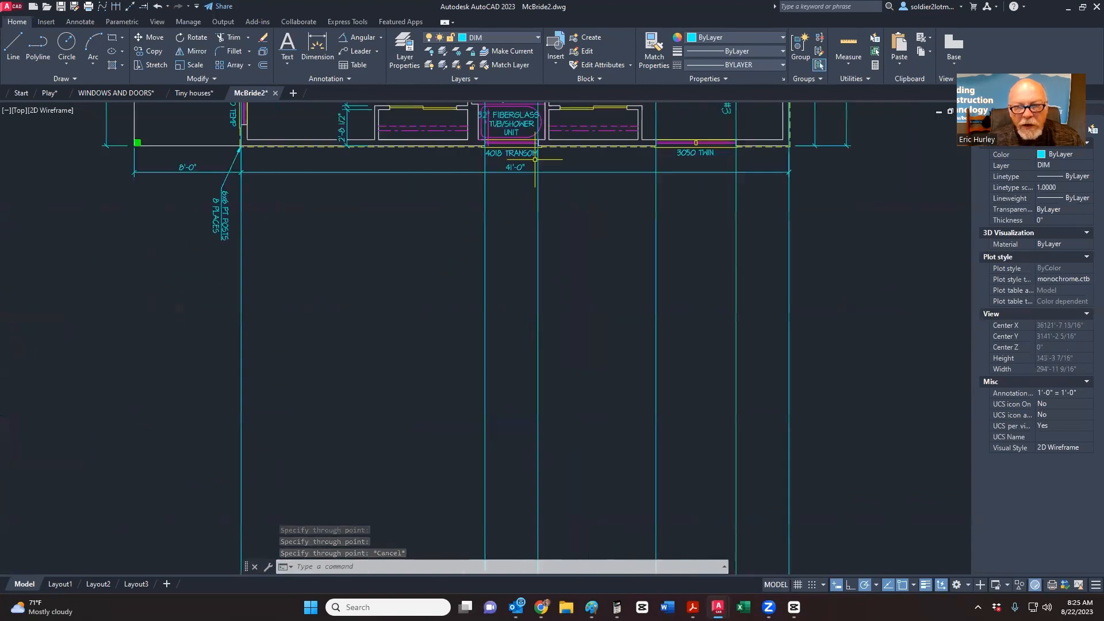
{"action": "scroll", "coordinate": [521, 268], "scroll_direction": "up", "scroll_amount": 6}
{"action": "left_click", "coordinate": [521, 265]}
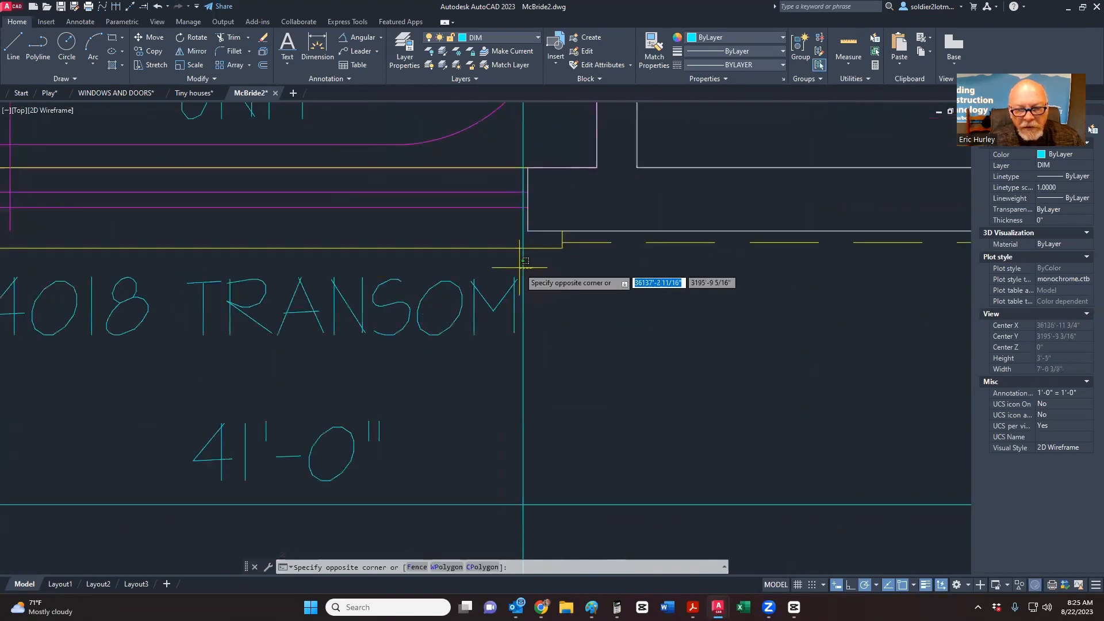
{"action": "left_click", "coordinate": [521, 173]}
{"action": "left_click", "coordinate": [523, 168]}
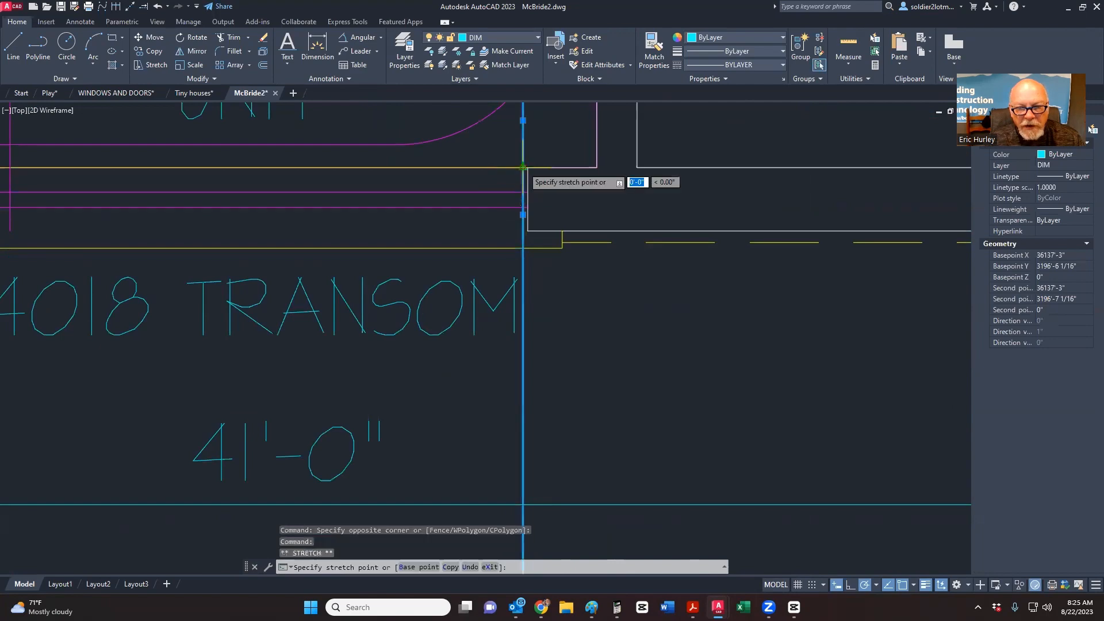
{"action": "left_click", "coordinate": [528, 168]}
{"action": "key", "text": "Escape"}
{"action": "scroll", "coordinate": [537, 309], "scroll_direction": "down", "scroll_amount": 15}
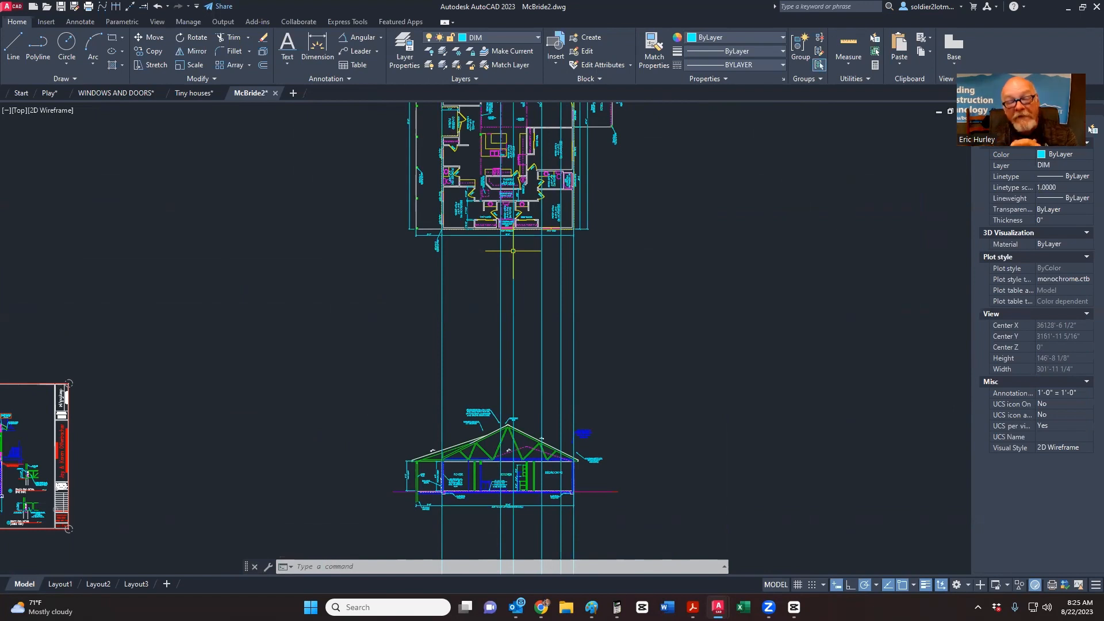
Step: Examine how the construction lines run through the elevations, the floor plan and the building section
{"action": "scroll", "coordinate": [500, 235], "scroll_direction": "down", "scroll_amount": 4}
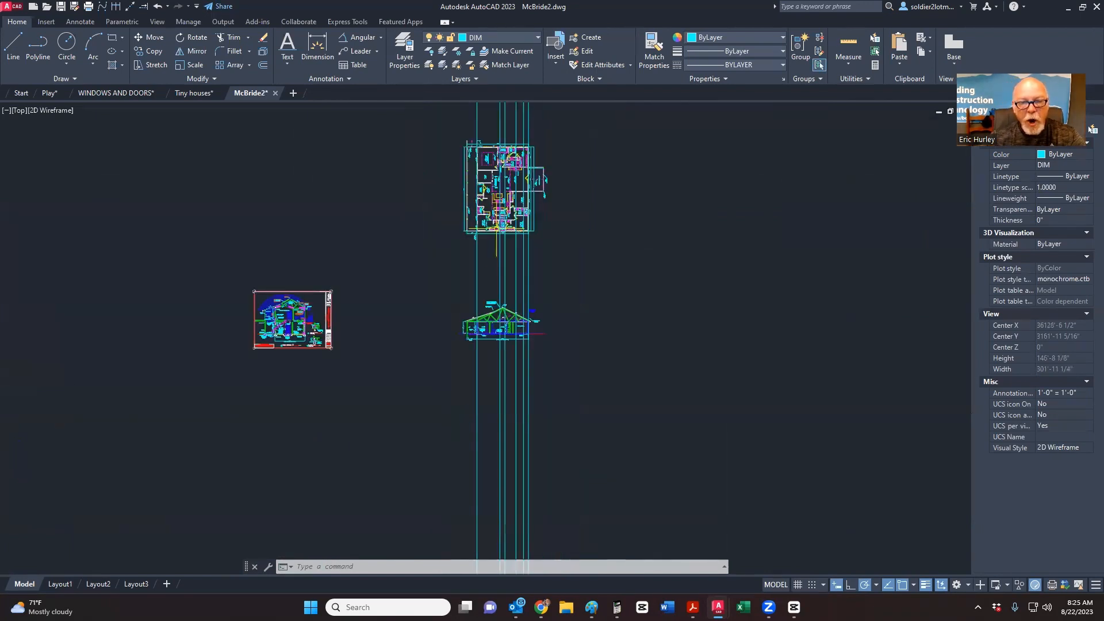
{"action": "scroll", "coordinate": [411, 373], "scroll_direction": "down", "scroll_amount": 2}
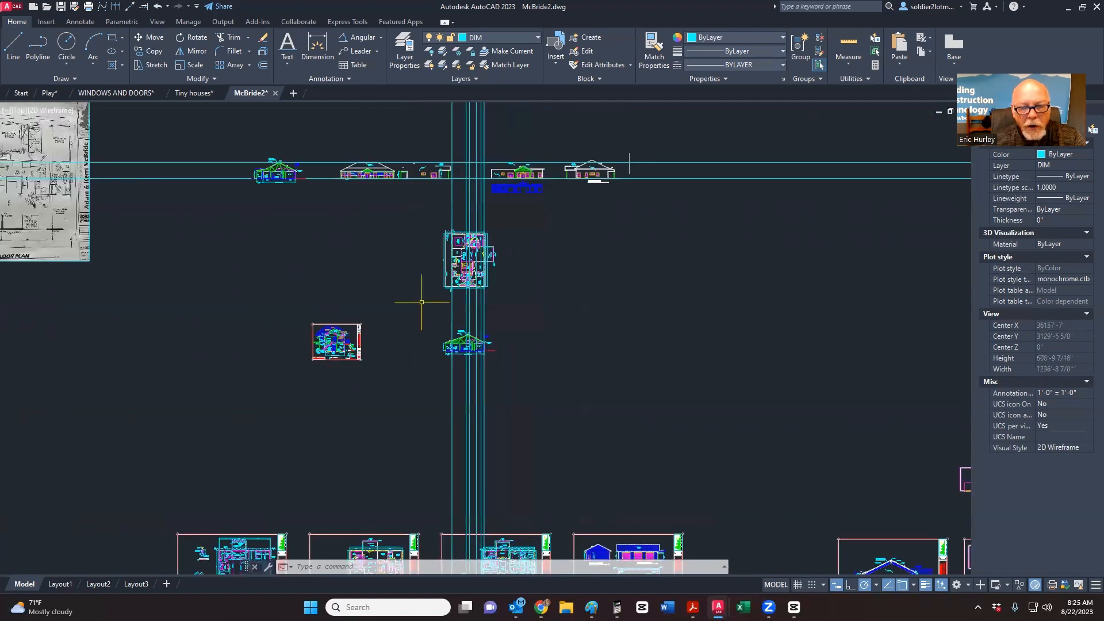
{"action": "scroll", "coordinate": [349, 175], "scroll_direction": "up", "scroll_amount": 4}
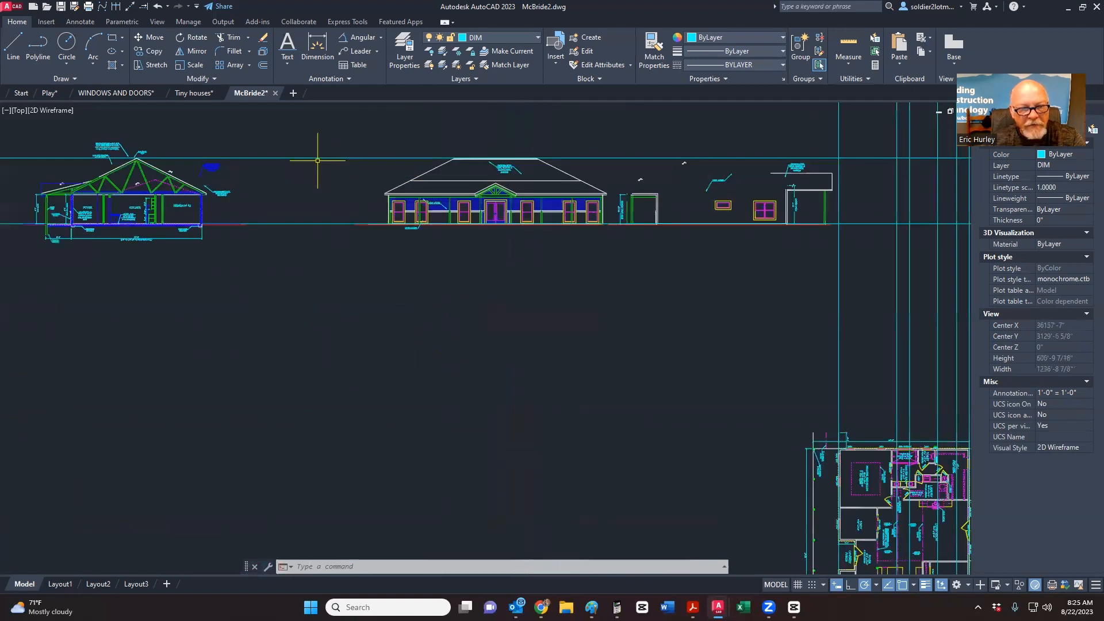
{"action": "scroll", "coordinate": [459, 198], "scroll_direction": "down", "scroll_amount": 5}
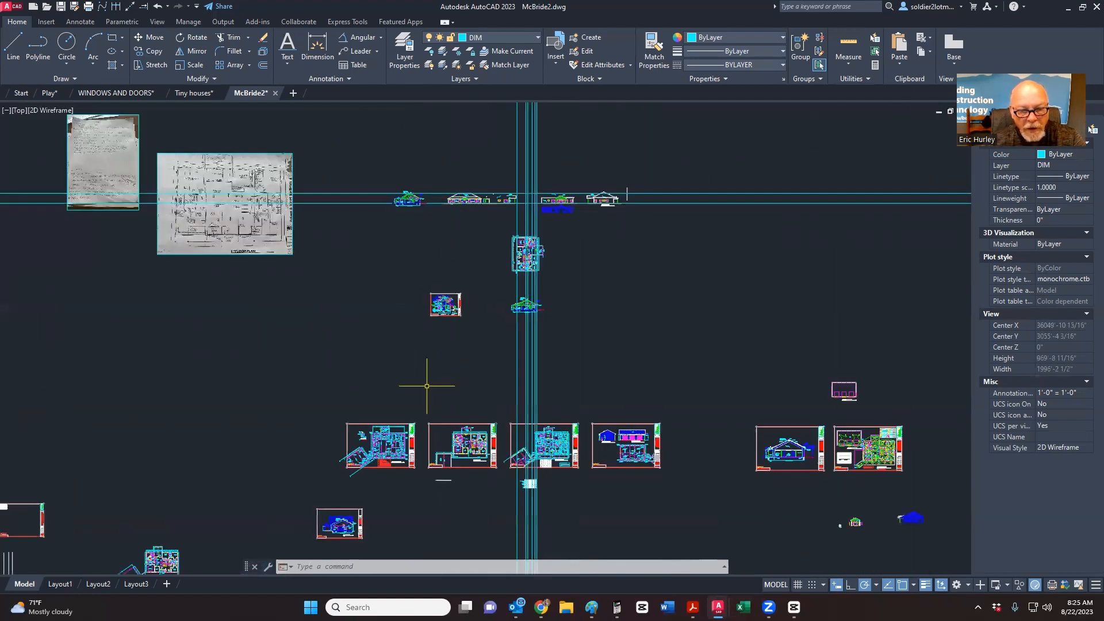
{"action": "scroll", "coordinate": [547, 207], "scroll_direction": "up", "scroll_amount": 5}
{"action": "scroll", "coordinate": [547, 207], "scroll_direction": "down", "scroll_amount": 4}
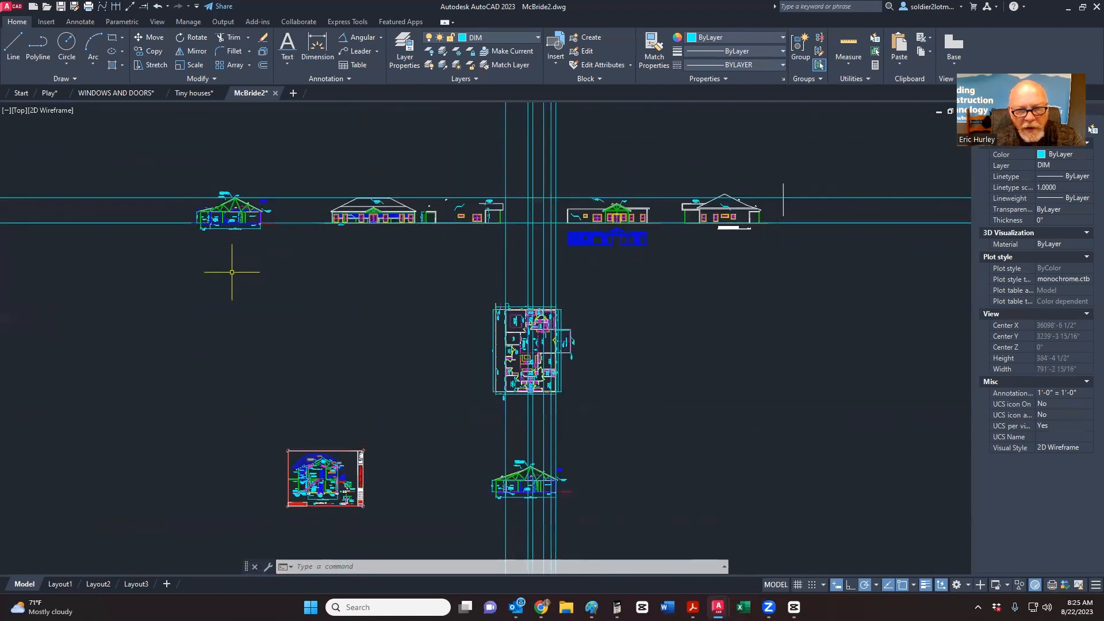
{"action": "scroll", "coordinate": [554, 385], "scroll_direction": "down", "scroll_amount": 6}
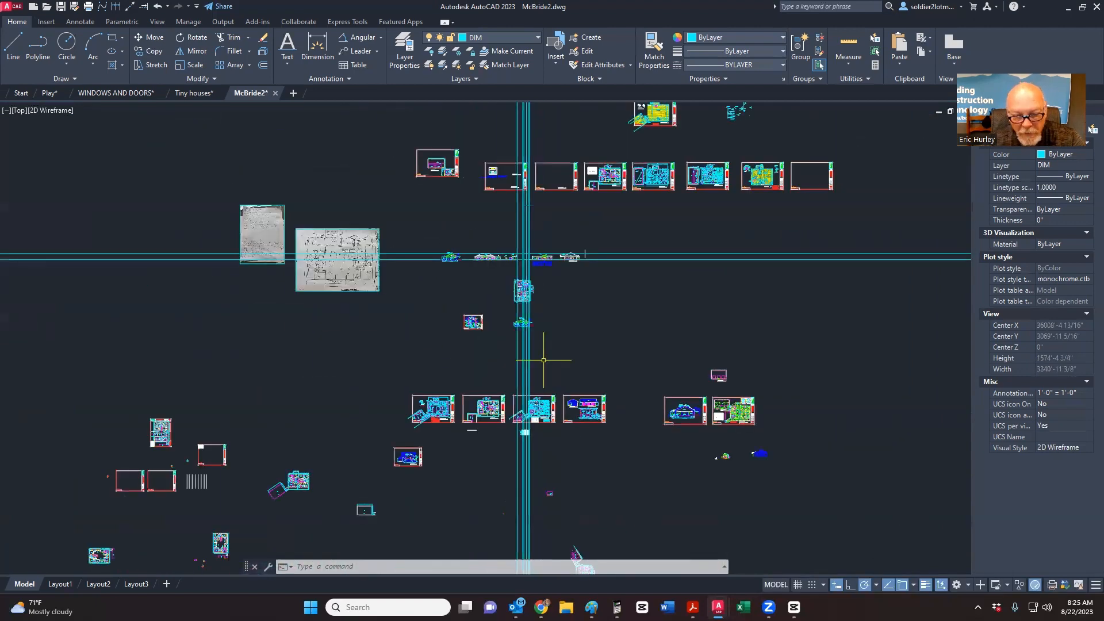
{"action": "scroll", "coordinate": [534, 315], "scroll_direction": "up", "scroll_amount": 8}
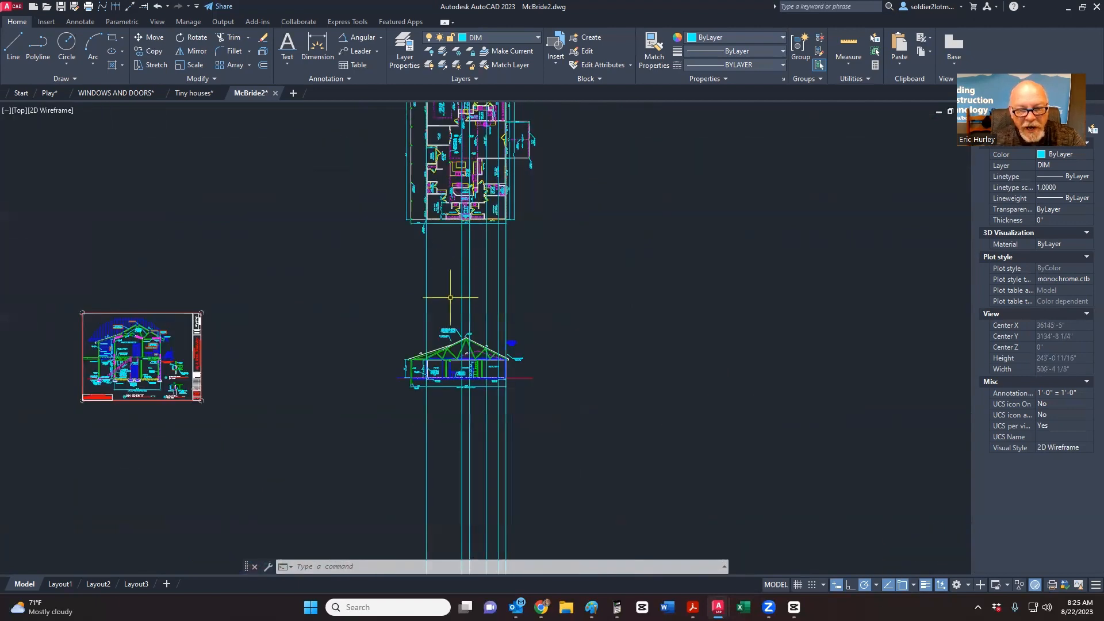
{"action": "scroll", "coordinate": [446, 305], "scroll_direction": "up", "scroll_amount": 2}
{"action": "middle_click_drag", "start_coordinate": [418, 243], "coordinate": [389, 338]}
{"action": "scroll", "coordinate": [378, 281], "scroll_direction": "up", "scroll_amount": 4}
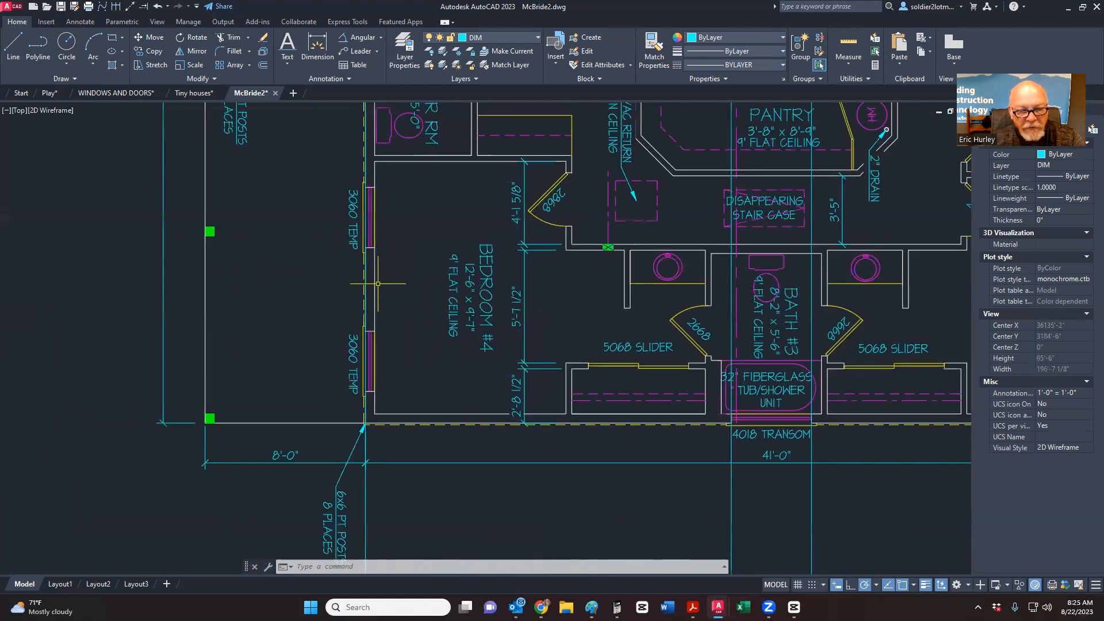
{"action": "scroll", "coordinate": [369, 396], "scroll_direction": "down", "scroll_amount": 4}
{"action": "scroll", "coordinate": [538, 409], "scroll_direction": "up", "scroll_amount": 6}
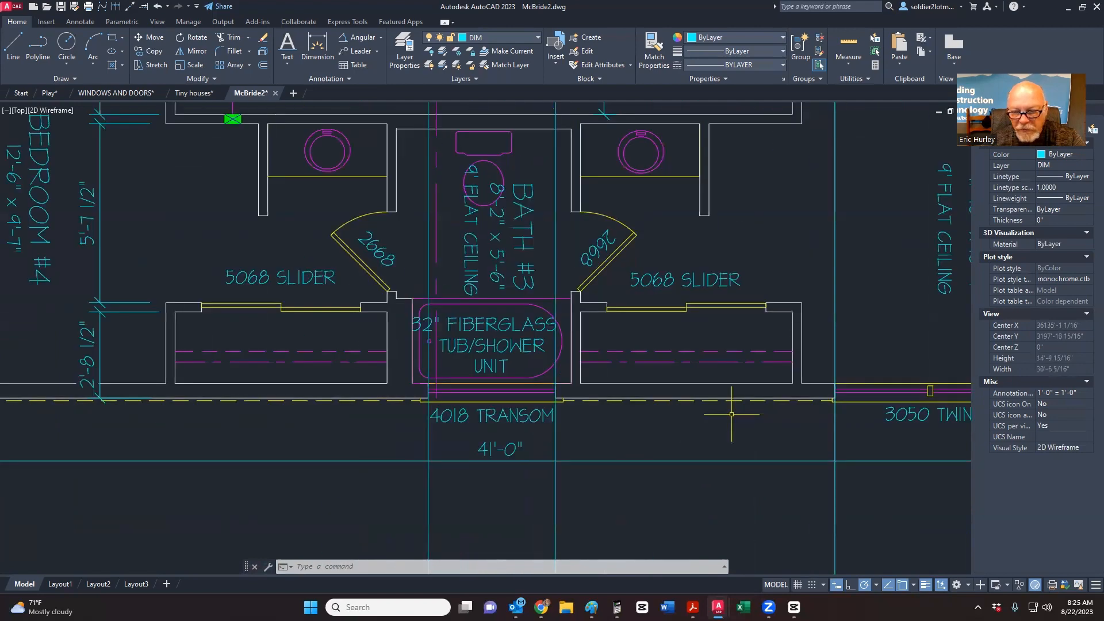
{"action": "scroll", "coordinate": [731, 414], "scroll_direction": "down", "scroll_amount": 4}
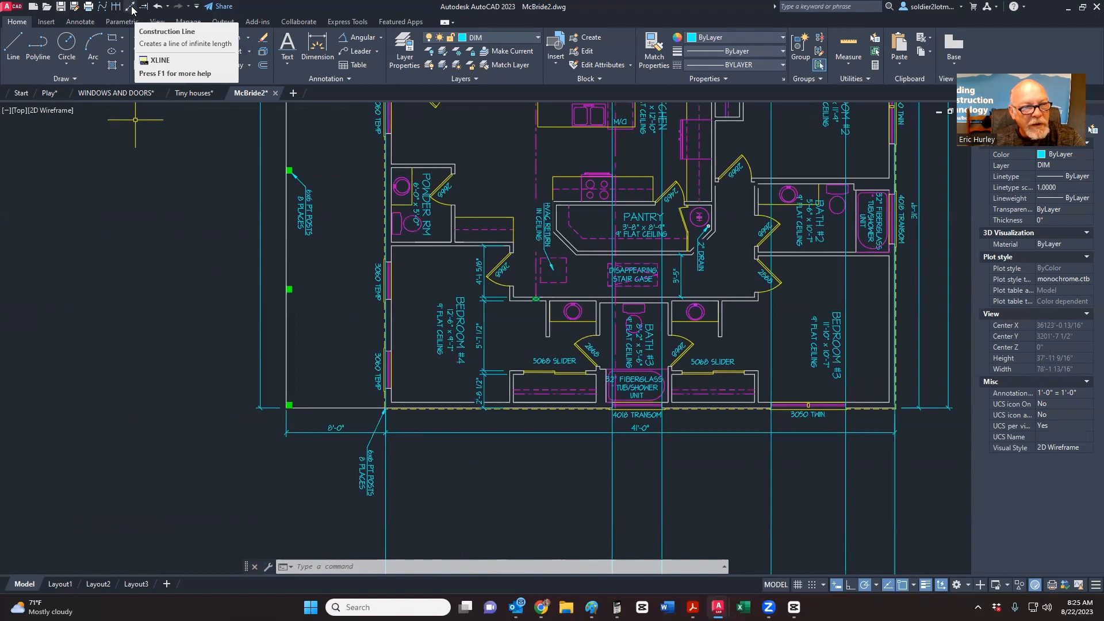
{"action": "left_click", "coordinate": [67, 78]}
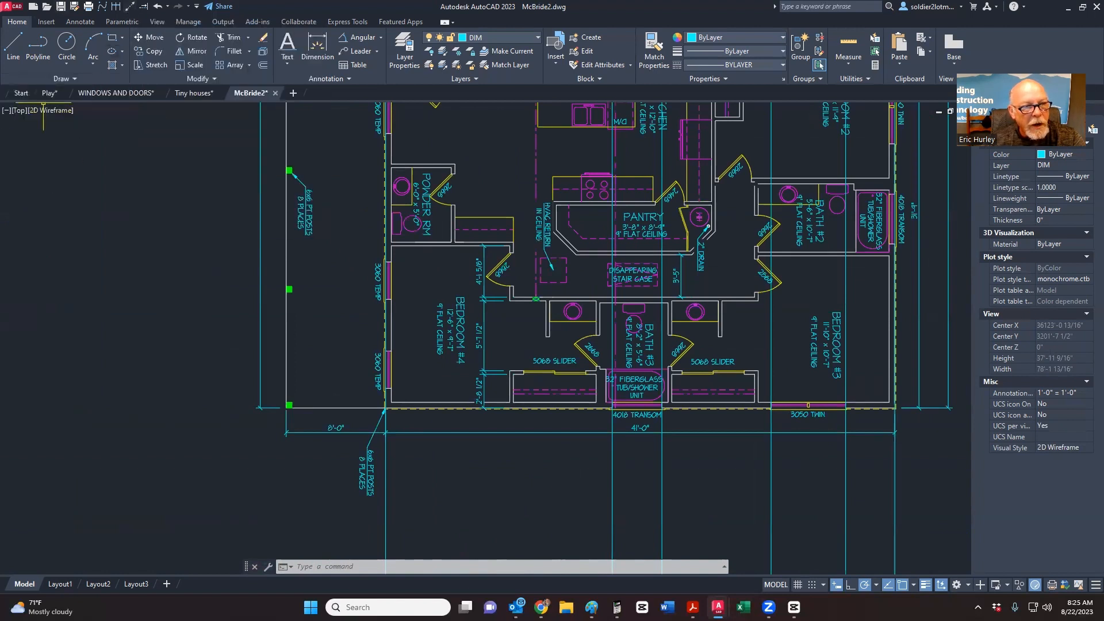
{"action": "left_click", "coordinate": [63, 79]}
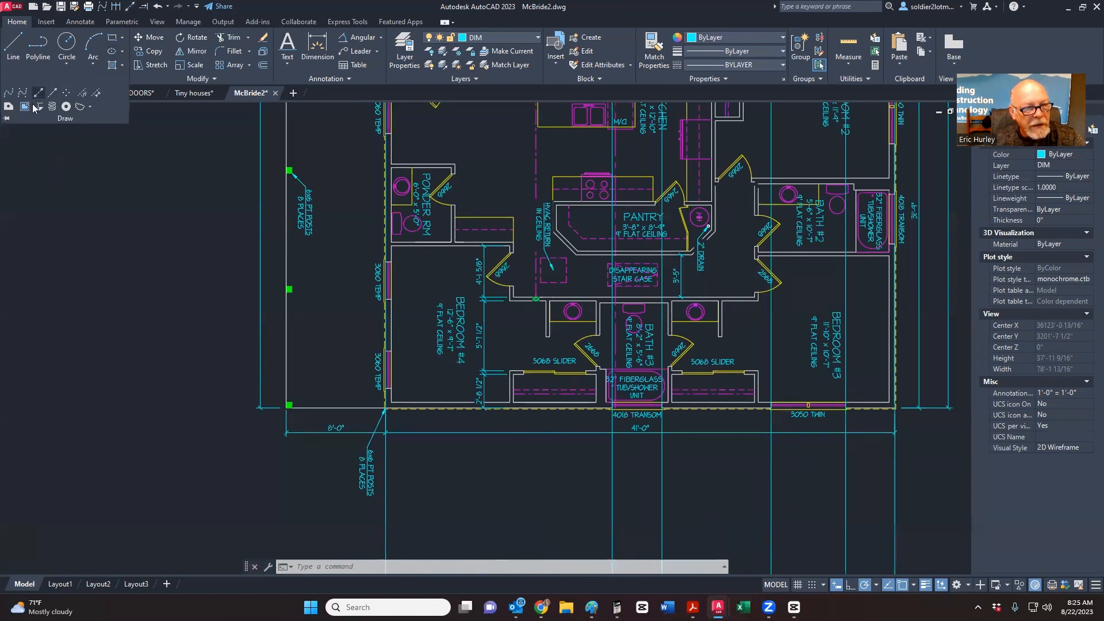
{"action": "left_click", "coordinate": [34, 107]}
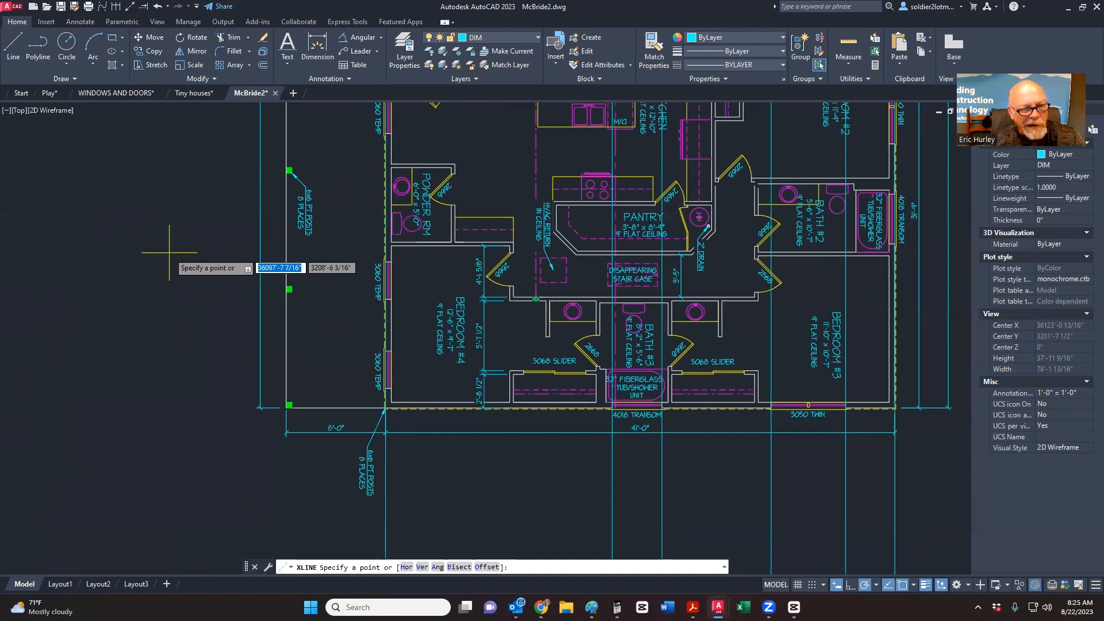
{"action": "right_click", "coordinate": [169, 252]}
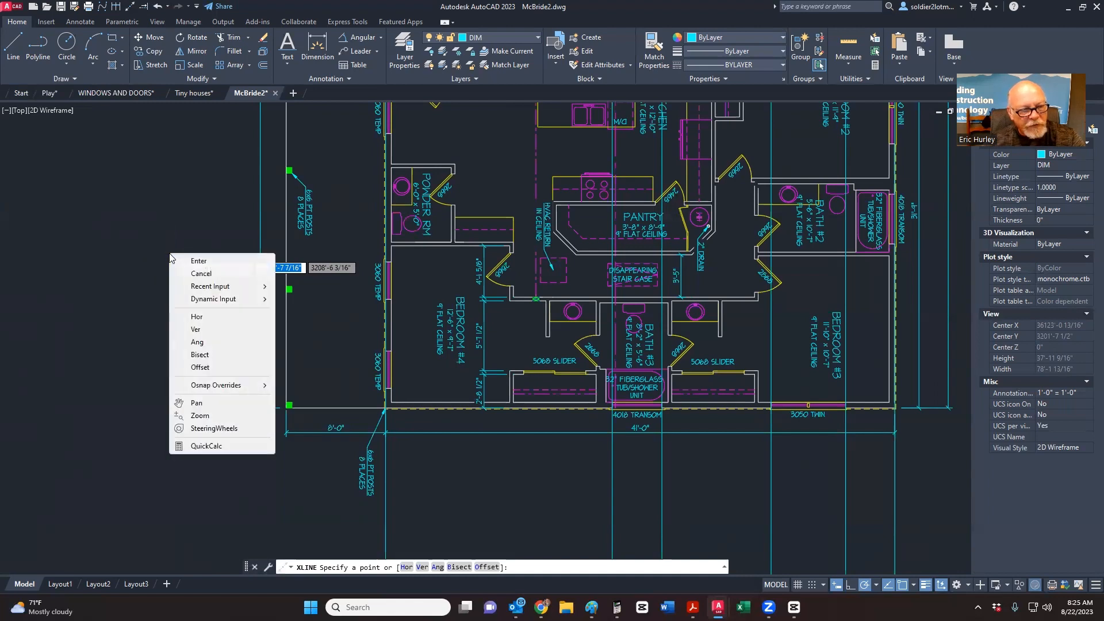
{"action": "left_click", "coordinate": [196, 329]}
{"action": "scroll", "coordinate": [218, 368], "scroll_direction": "down", "scroll_amount": 5}
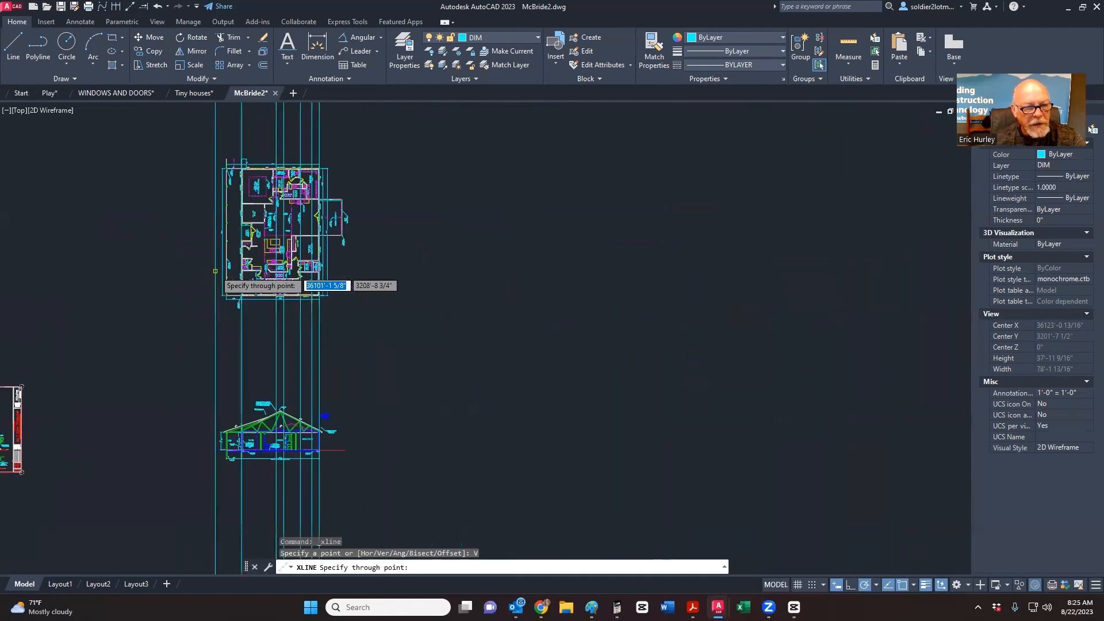
{"action": "scroll", "coordinate": [276, 339], "scroll_direction": "up", "scroll_amount": 2}
{"action": "scroll", "coordinate": [363, 305], "scroll_direction": "down", "scroll_amount": 3}
{"action": "key", "text": "Escape"}
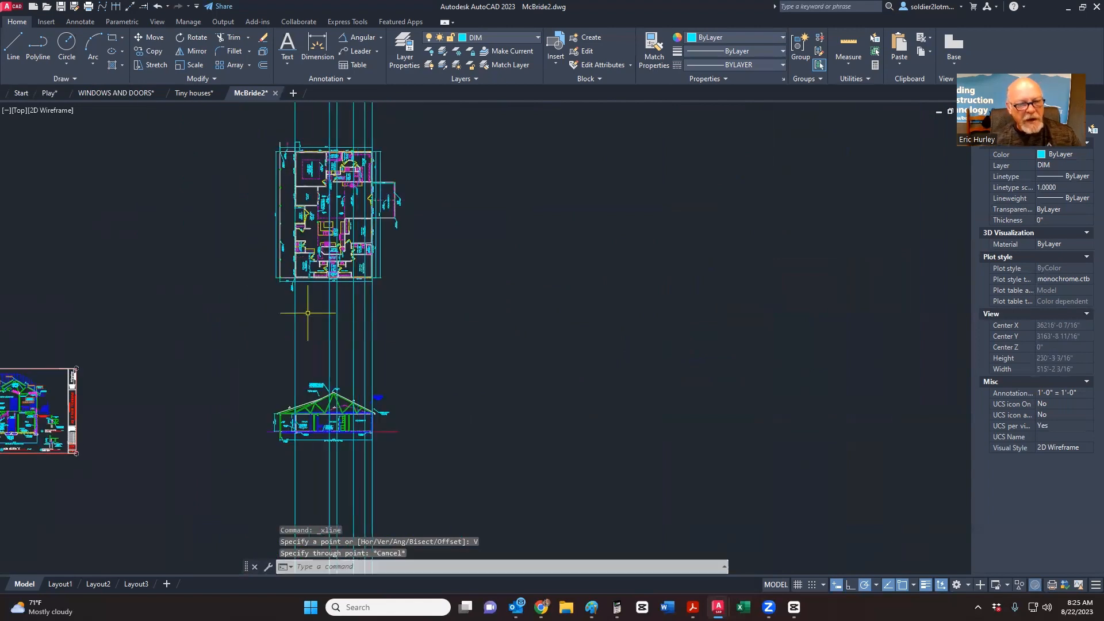
Step: Compare the vertical construction lines at the floor plan's lower wall openings with the section below
{"action": "scroll", "coordinate": [308, 312], "scroll_direction": "up", "scroll_amount": 3}
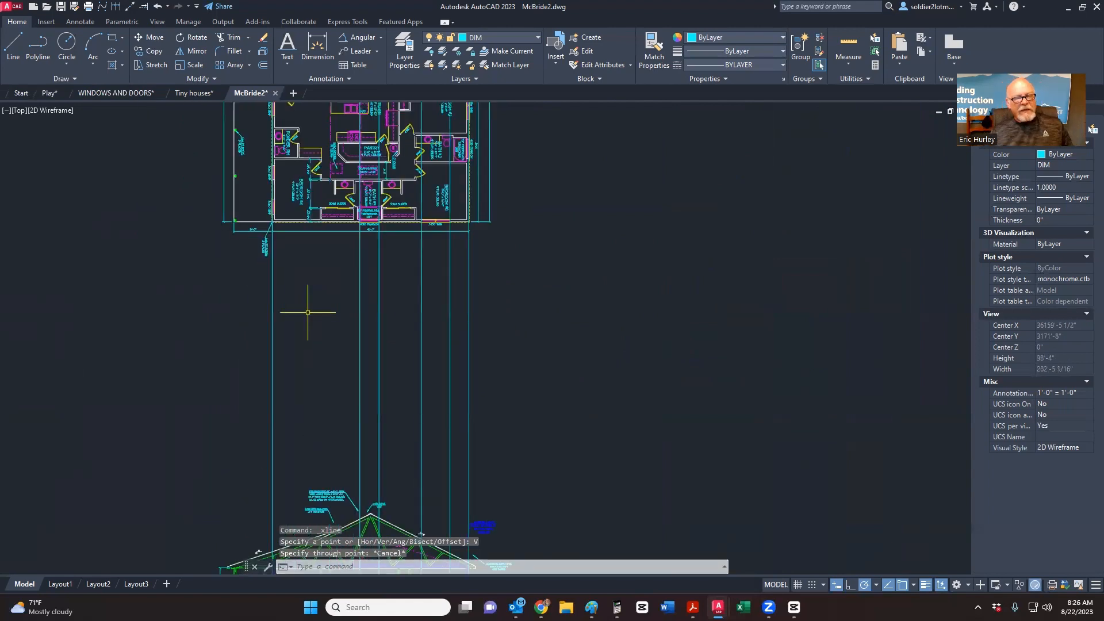
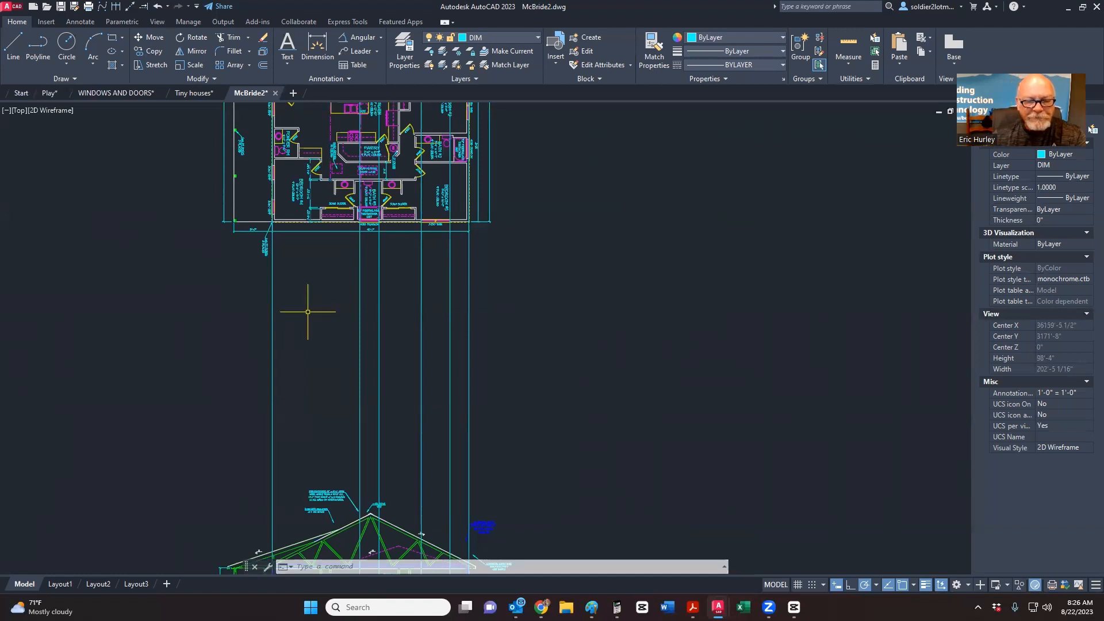
{"action": "scroll", "coordinate": [306, 213], "scroll_direction": "down", "scroll_amount": 2}
{"action": "mouse_move", "coordinate": [333, 248]}
{"action": "middle_mouse_down"}
{"action": "mouse_move", "coordinate": [378, 289]}
{"action": "mouse_move", "coordinate": [379, 342]}
{"action": "middle_mouse_up"}
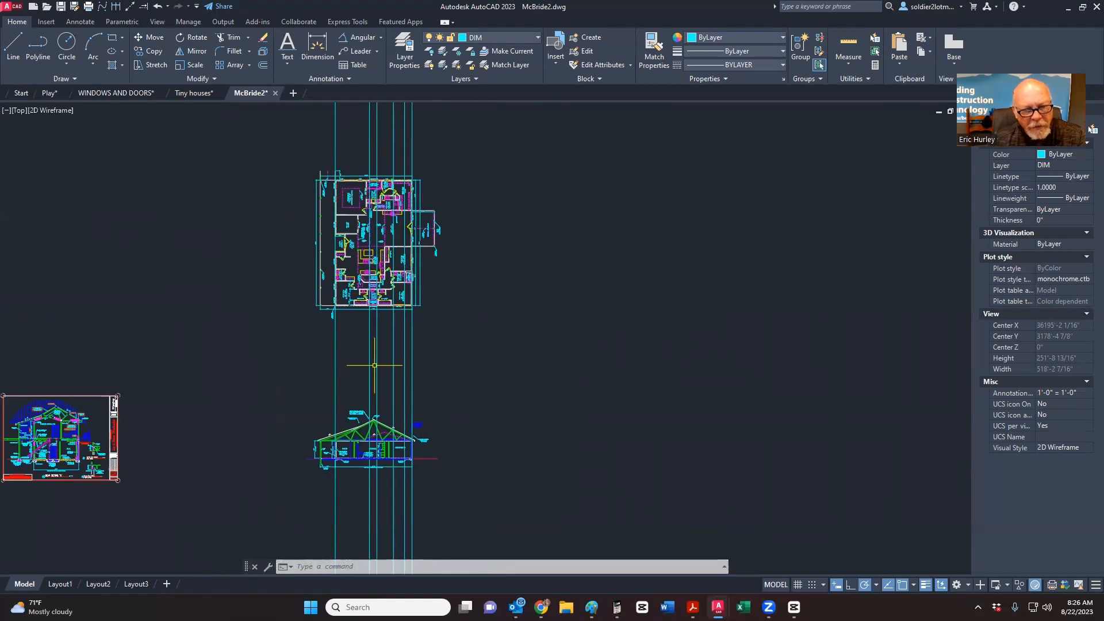
{"action": "scroll", "coordinate": [369, 283], "scroll_direction": "up", "scroll_amount": 4}
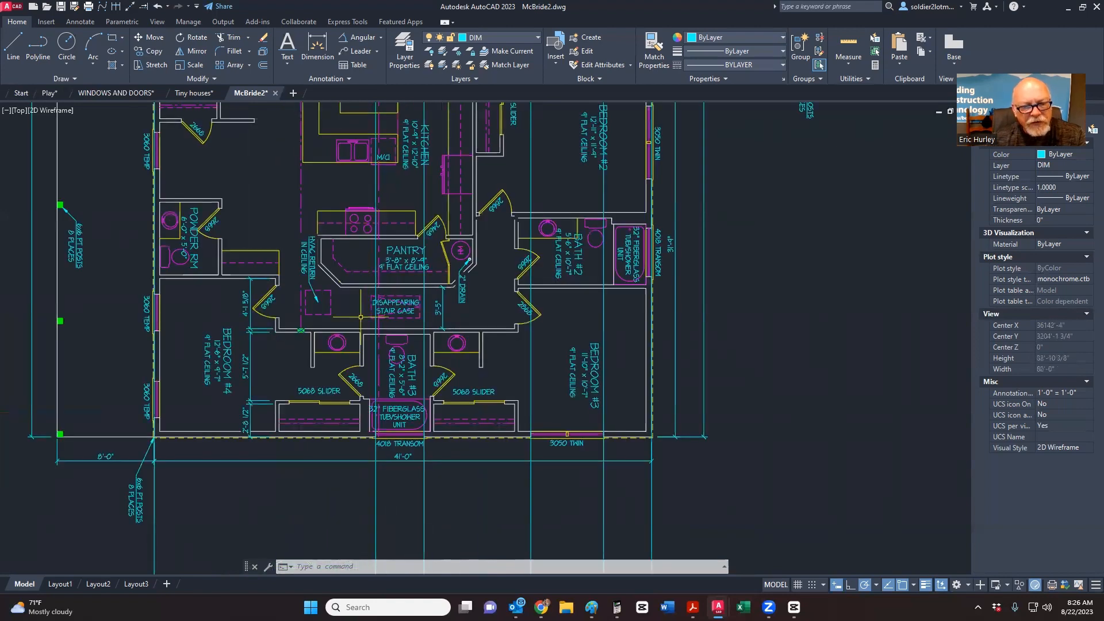
{"action": "scroll", "coordinate": [367, 282], "scroll_direction": "down", "scroll_amount": 3}
{"action": "scroll", "coordinate": [360, 317], "scroll_direction": "up", "scroll_amount": 3}
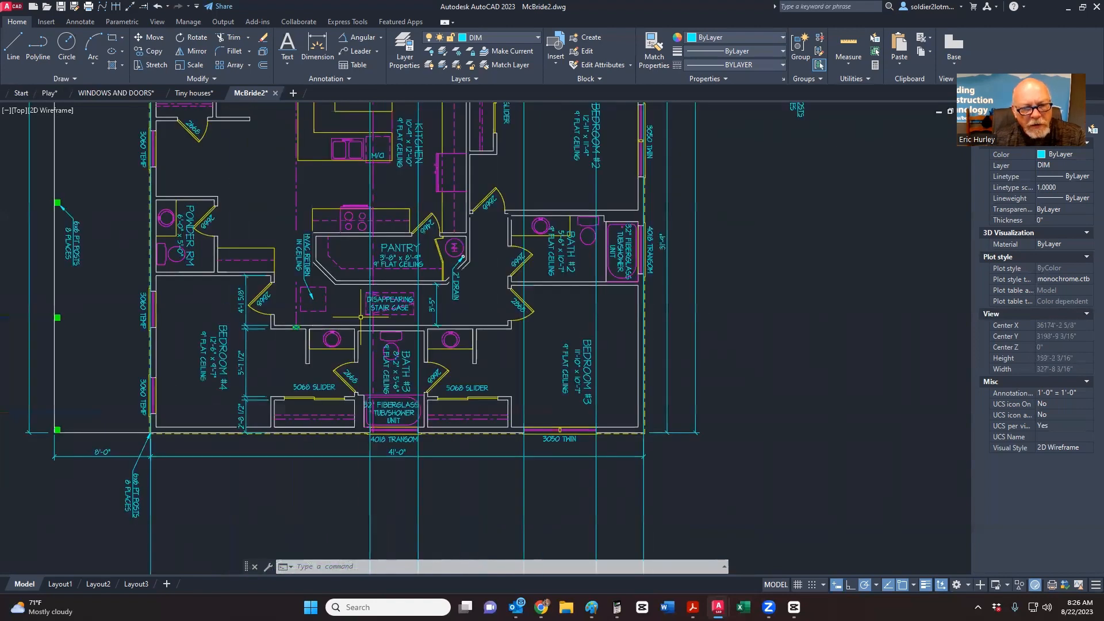
{"action": "scroll", "coordinate": [361, 317], "scroll_direction": "down", "scroll_amount": 2}
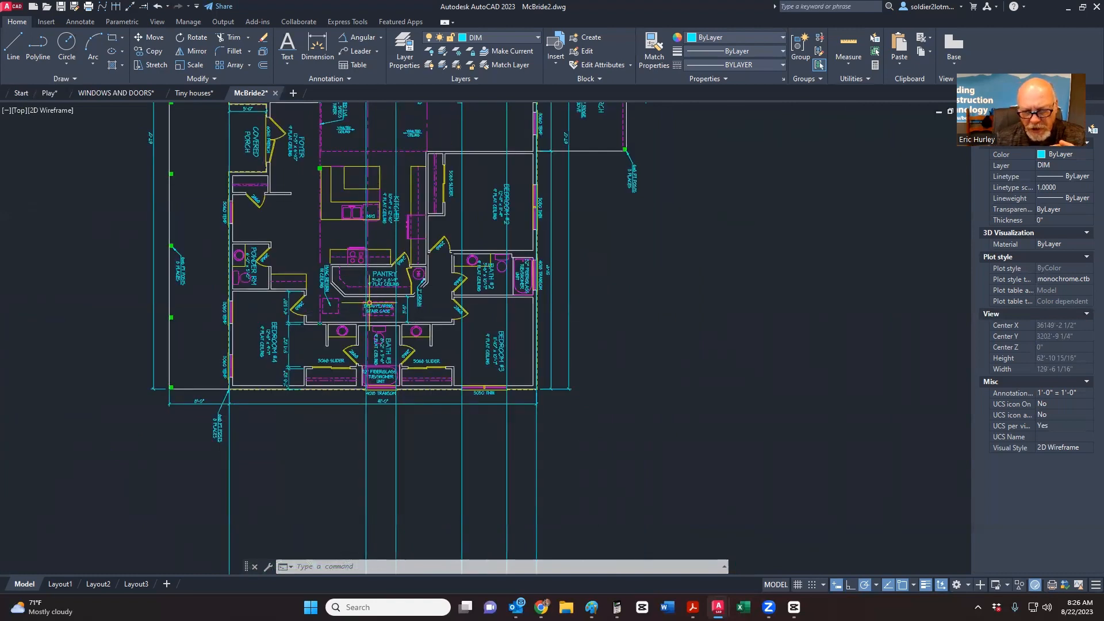
{"action": "scroll", "coordinate": [361, 317], "scroll_direction": "down", "scroll_amount": 4}
{"action": "scroll", "coordinate": [402, 428], "scroll_direction": "up", "scroll_amount": 4}
{"action": "scroll", "coordinate": [410, 426], "scroll_direction": "up", "scroll_amount": 2}
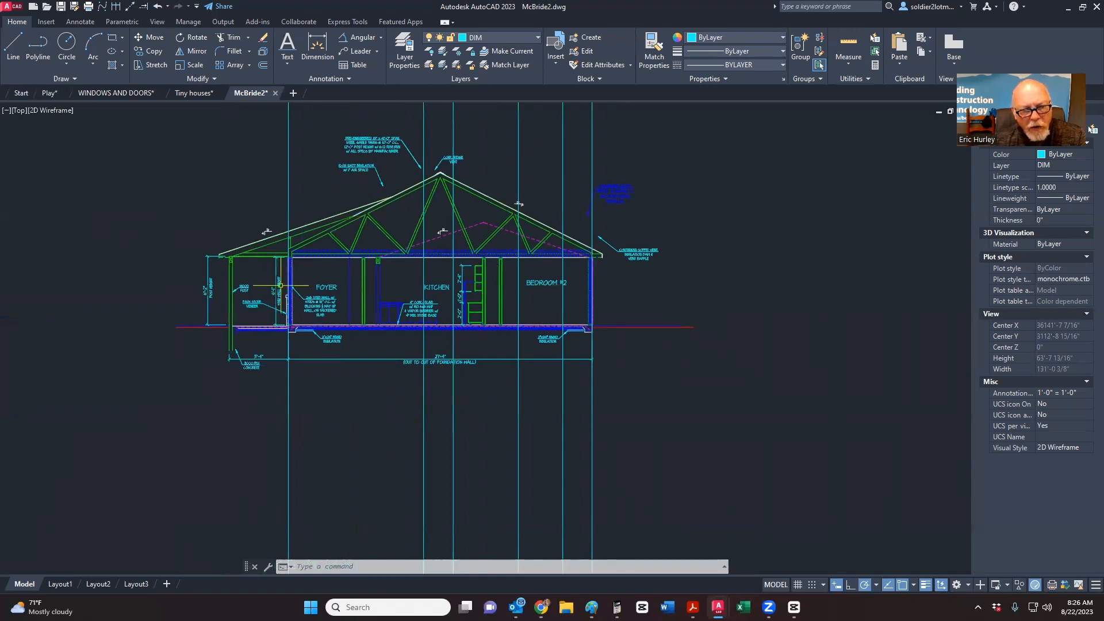
Step: Delete all the vertical construction lines running between the floor plan and the building section
{"action": "scroll", "coordinate": [377, 381], "scroll_direction": "down", "scroll_amount": 4}
{"action": "left_click", "coordinate": [536, 233]}
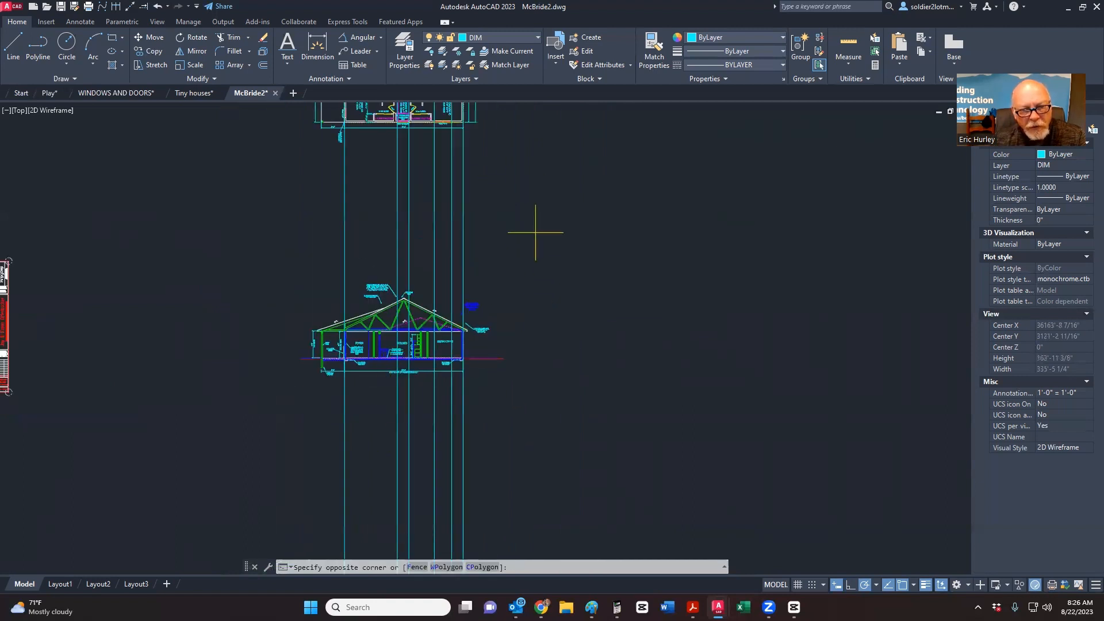
{"action": "left_click", "coordinate": [301, 214]}
{"action": "key", "text": "Delete"}
{"action": "scroll", "coordinate": [357, 349], "scroll_direction": "up", "scroll_amount": 6}
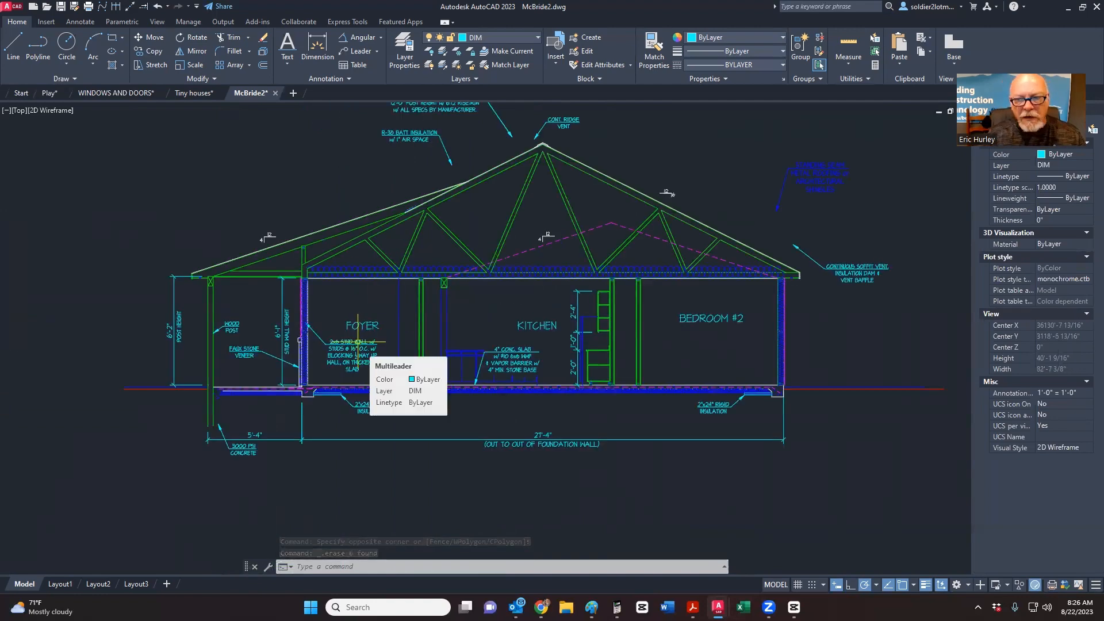
{"action": "scroll", "coordinate": [358, 342], "scroll_direction": "down", "scroll_amount": 2}
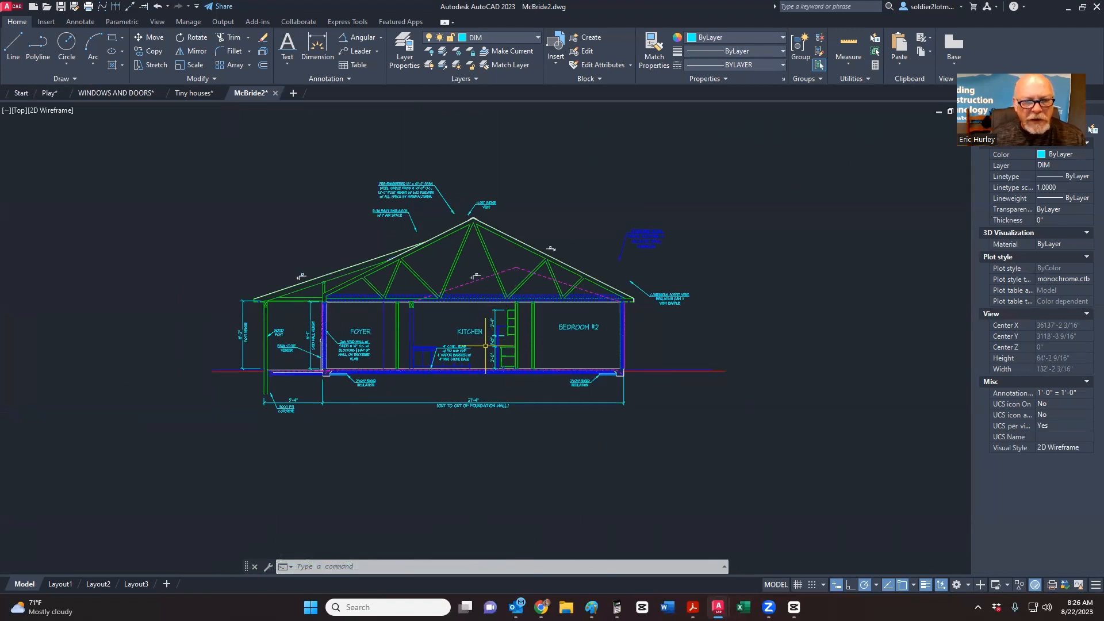
{"action": "scroll", "coordinate": [479, 347], "scroll_direction": "down", "scroll_amount": 3}
{"action": "left_click", "coordinate": [278, 456]}
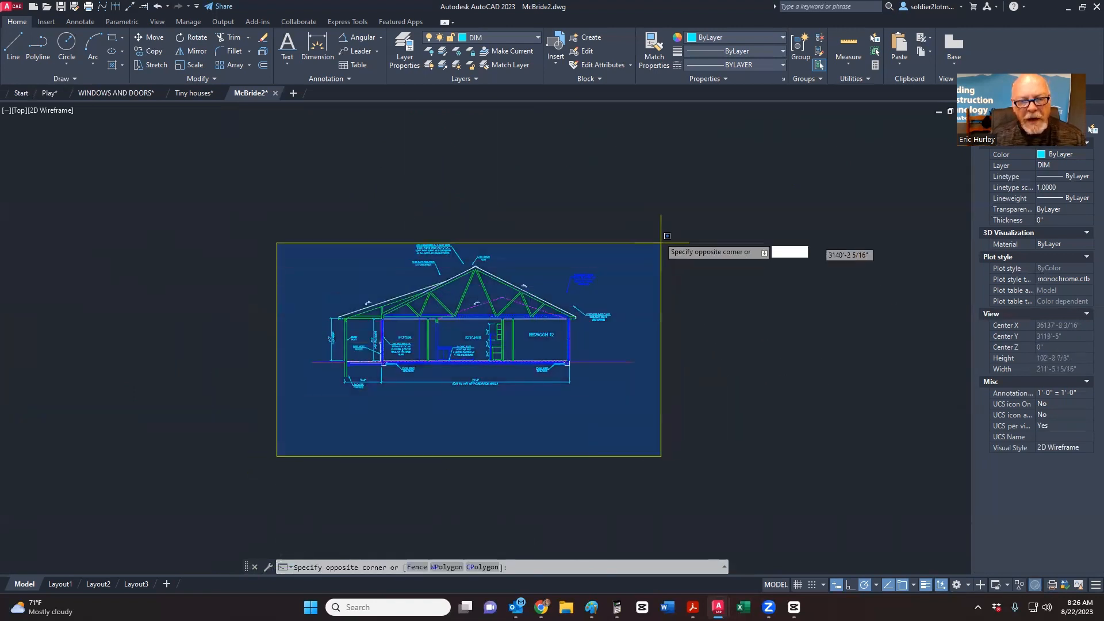
{"action": "left_click", "coordinate": [655, 216]}
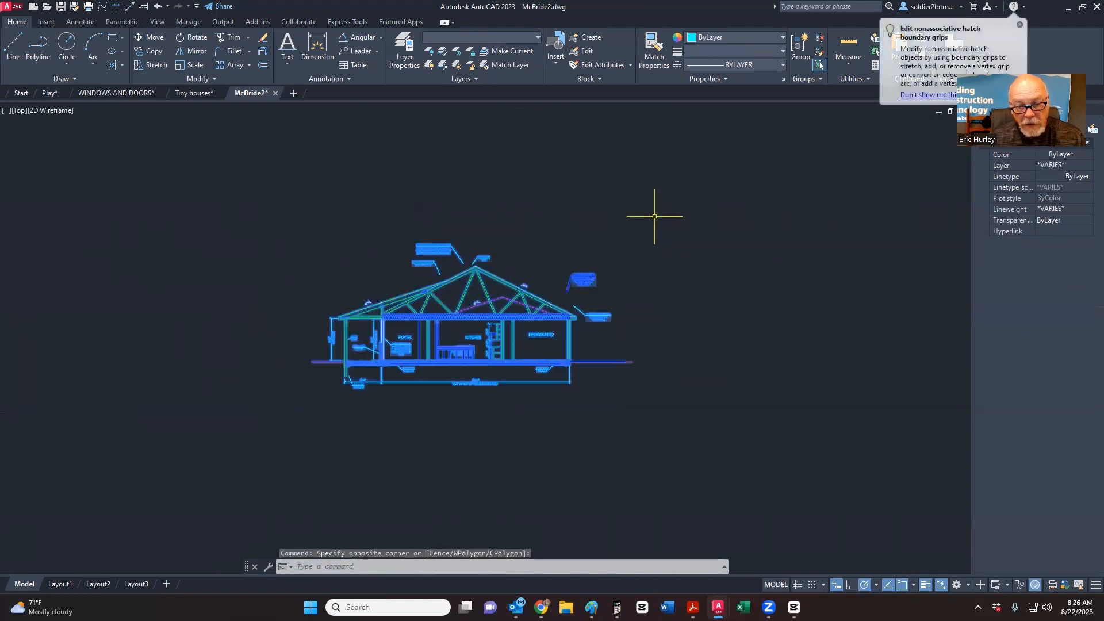
{"action": "left_click", "coordinate": [185, 68]}
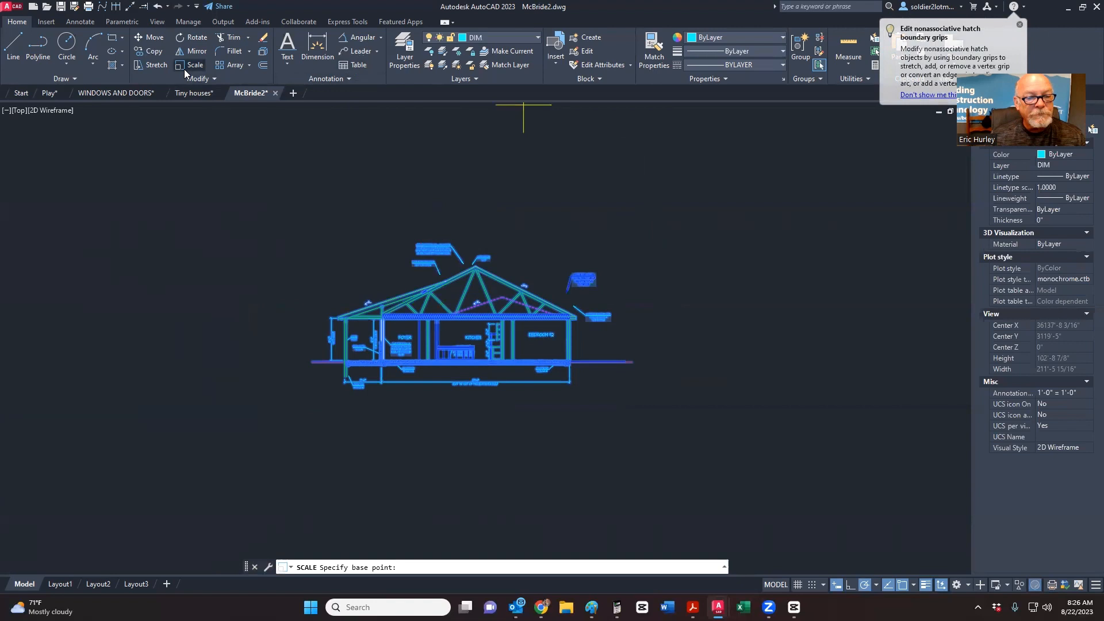
{"action": "scroll", "coordinate": [455, 335], "scroll_direction": "up", "scroll_amount": 2}
{"action": "left_click", "coordinate": [463, 334]}
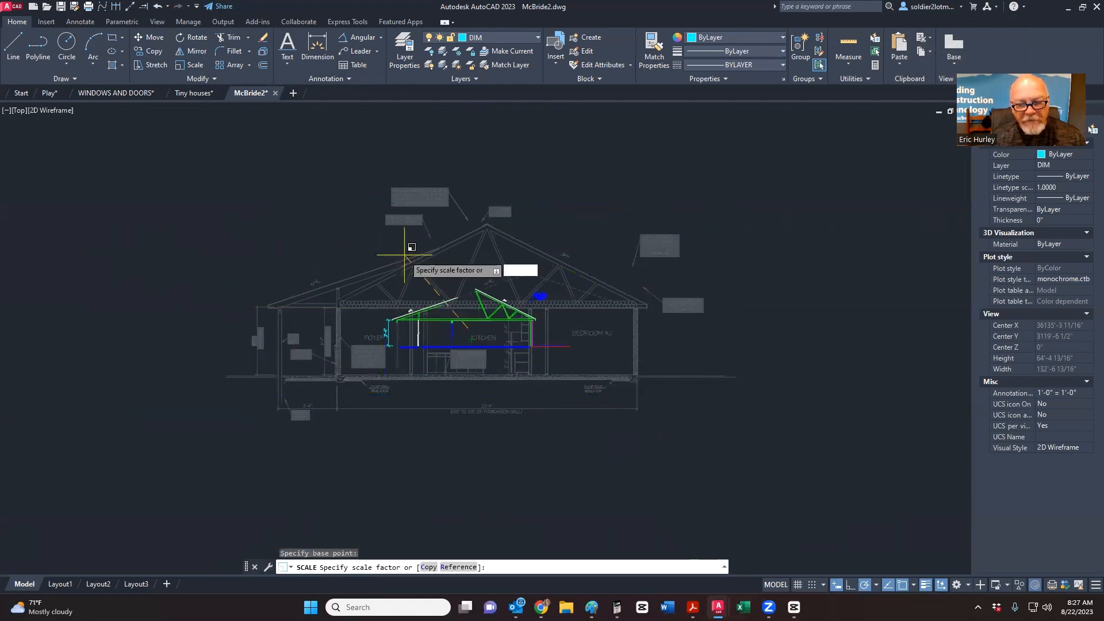
{"action": "key", "text": "Escape"}
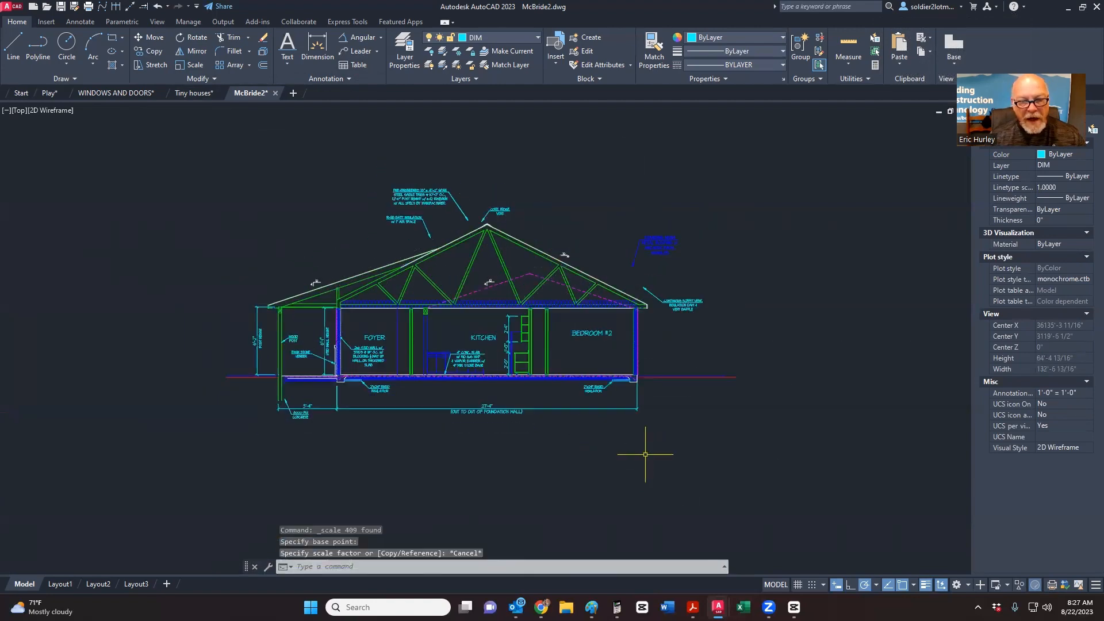
Step: Scale the entire building section by a factor of 2 about a base point in the kitchen
{"action": "left_click", "coordinate": [198, 470]}
{"action": "left_click", "coordinate": [855, 201]}
{"action": "left_click", "coordinate": [190, 64]}
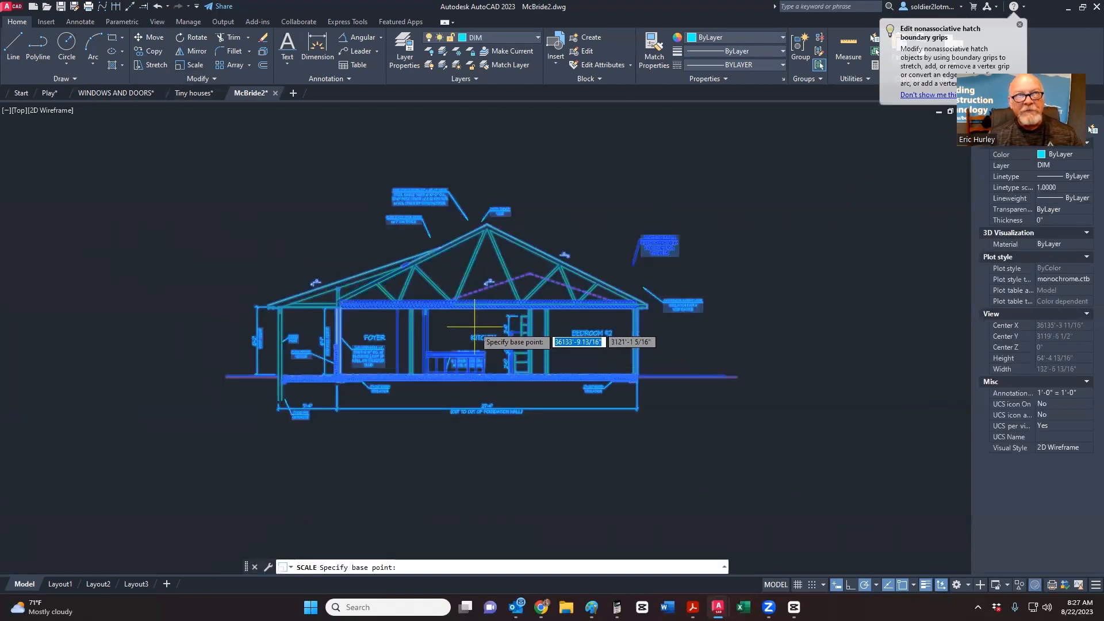
{"action": "scroll", "coordinate": [469, 394], "scroll_direction": "down", "scroll_amount": 6}
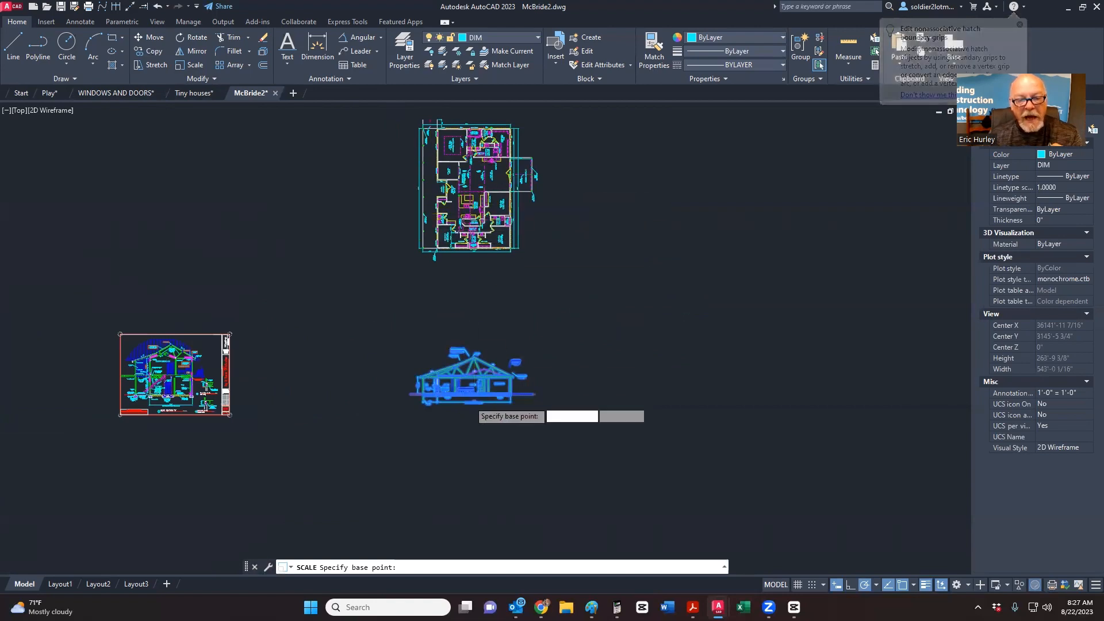
{"action": "scroll", "coordinate": [467, 399], "scroll_direction": "up", "scroll_amount": 10}
{"action": "scroll", "coordinate": [467, 397], "scroll_direction": "down", "scroll_amount": 4}
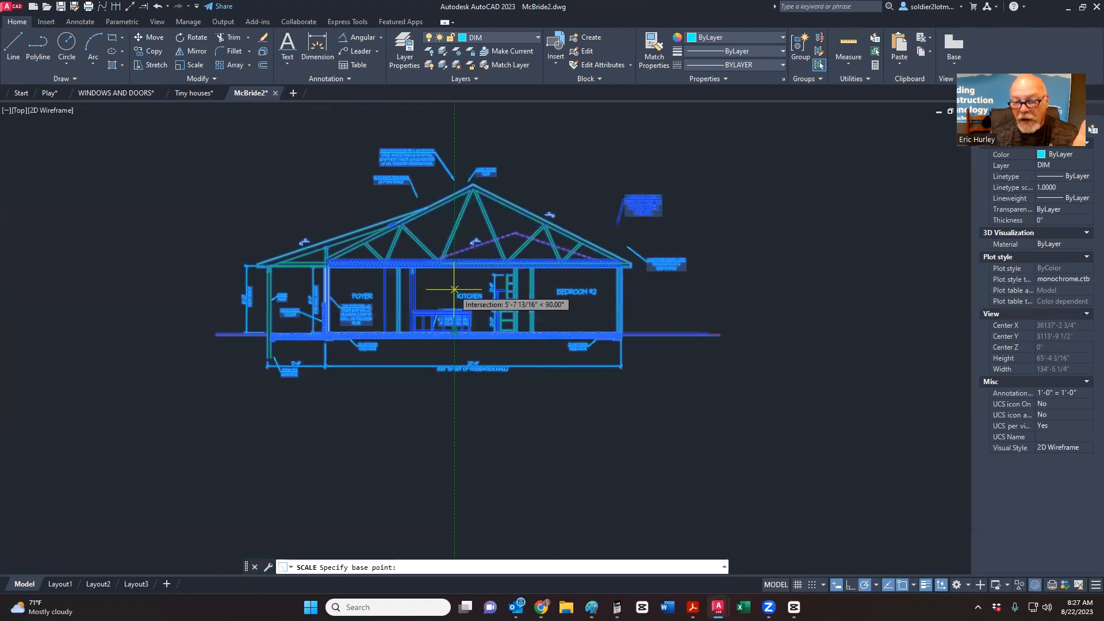
{"action": "left_click", "coordinate": [454, 289]}
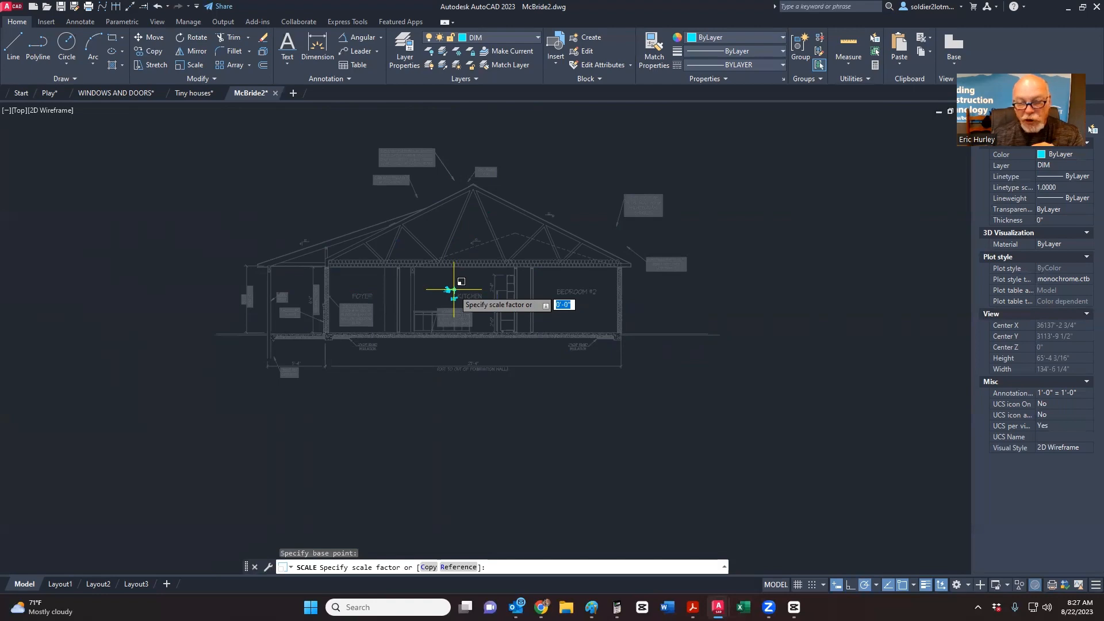
{"action": "key", "text": "Return"}
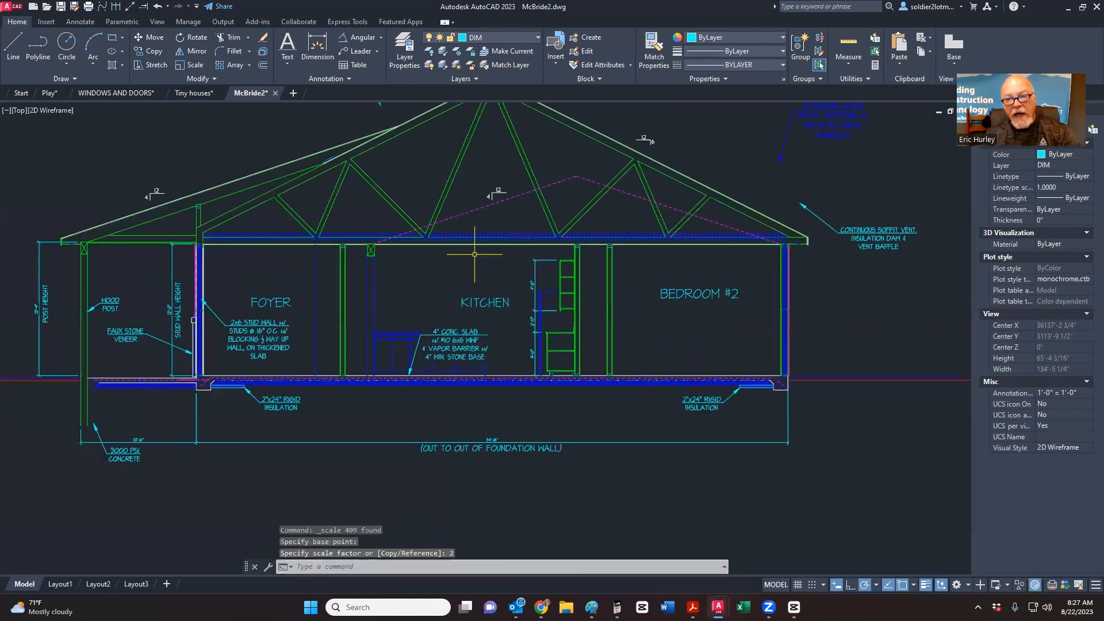
Step: Compare the out-to-out foundation wall dimension under the scaled section with the floor plan's overall width dimension
{"action": "scroll", "coordinate": [483, 256], "scroll_direction": "down", "scroll_amount": 2}
{"action": "middle_click_drag", "start_coordinate": [487, 253], "coordinate": [481, 292]}
{"action": "scroll", "coordinate": [466, 273], "scroll_direction": "up", "scroll_amount": 4}
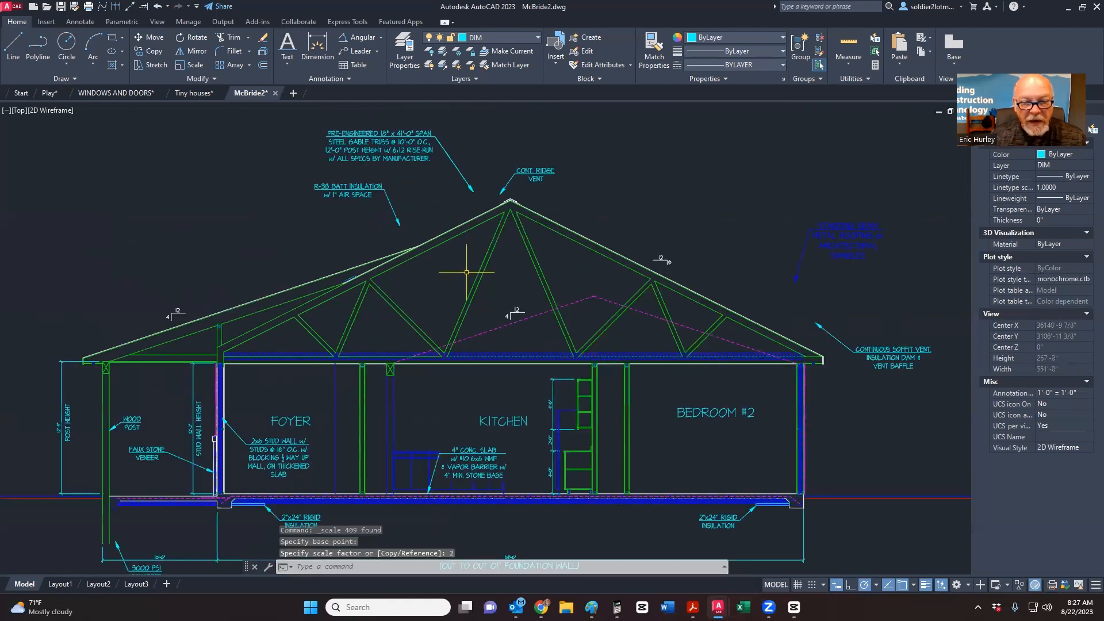
{"action": "scroll", "coordinate": [463, 311], "scroll_direction": "down", "scroll_amount": 2}
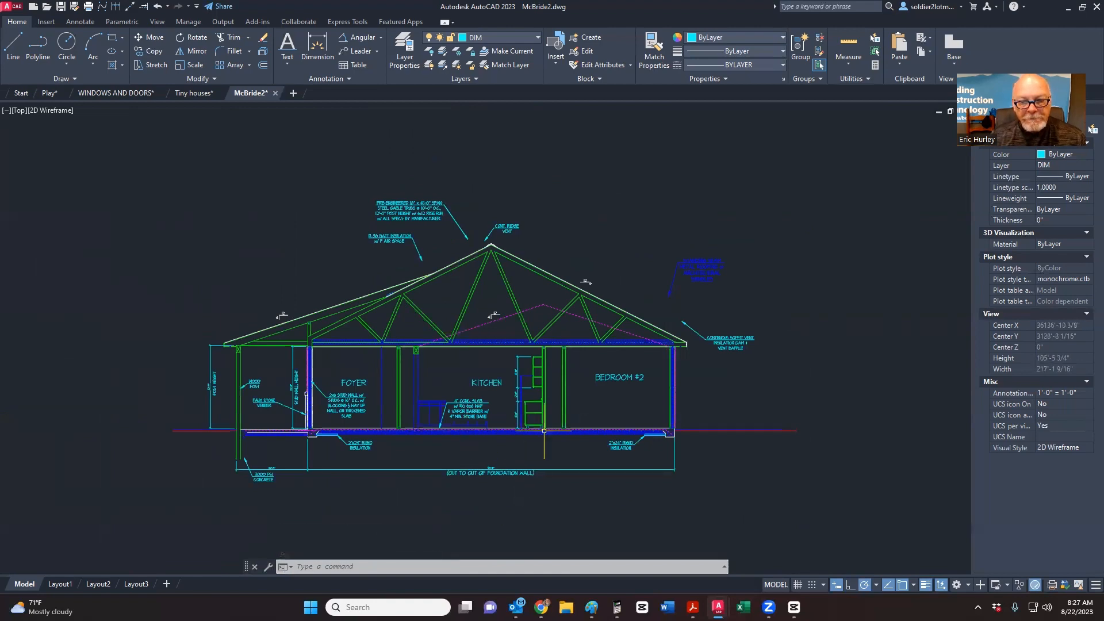
{"action": "scroll", "coordinate": [469, 388], "scroll_direction": "down", "scroll_amount": 2}
{"action": "scroll", "coordinate": [469, 388], "scroll_direction": "down", "scroll_amount": 2}
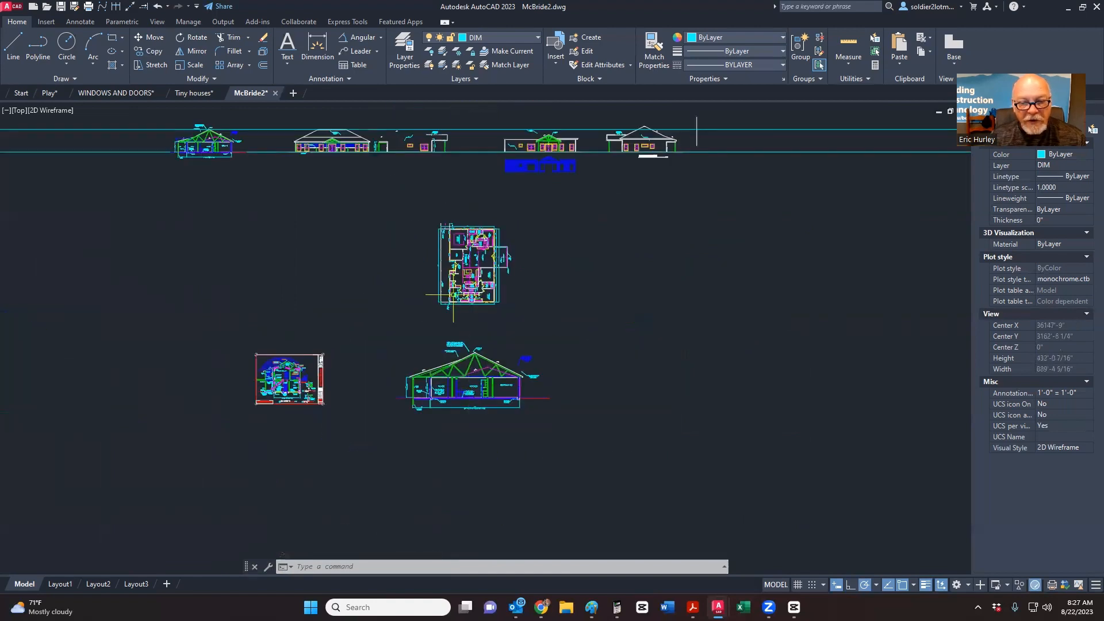
{"action": "scroll", "coordinate": [531, 284], "scroll_direction": "up", "scroll_amount": 7}
{"action": "scroll", "coordinate": [531, 283], "scroll_direction": "down", "scroll_amount": 6}
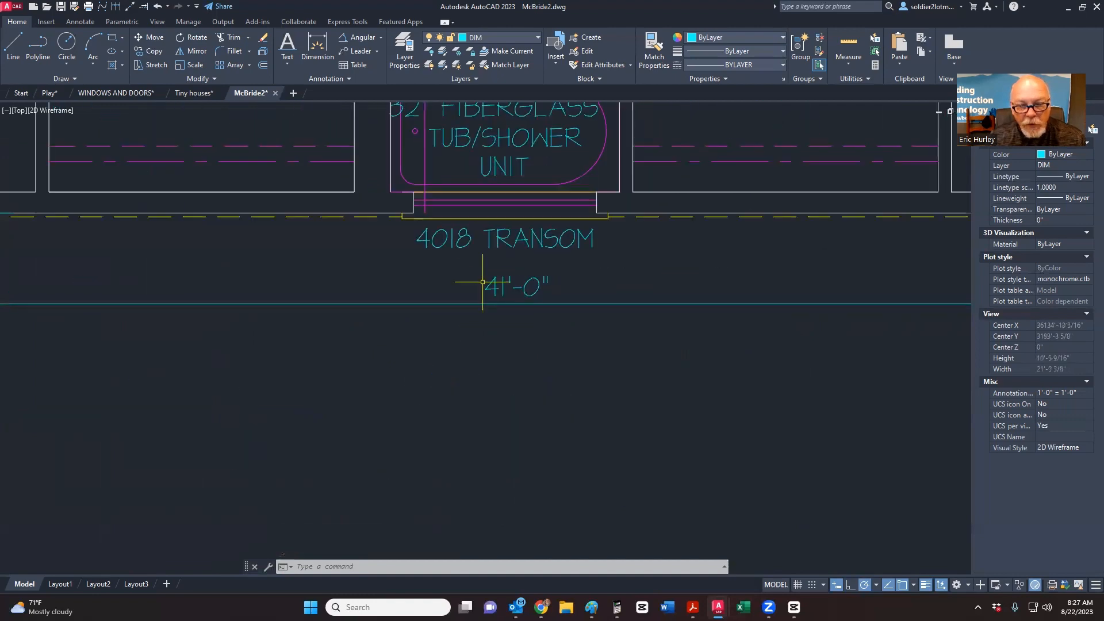
{"action": "scroll", "coordinate": [541, 407], "scroll_direction": "up", "scroll_amount": 5}
{"action": "scroll", "coordinate": [541, 385], "scroll_direction": "up", "scroll_amount": 5}
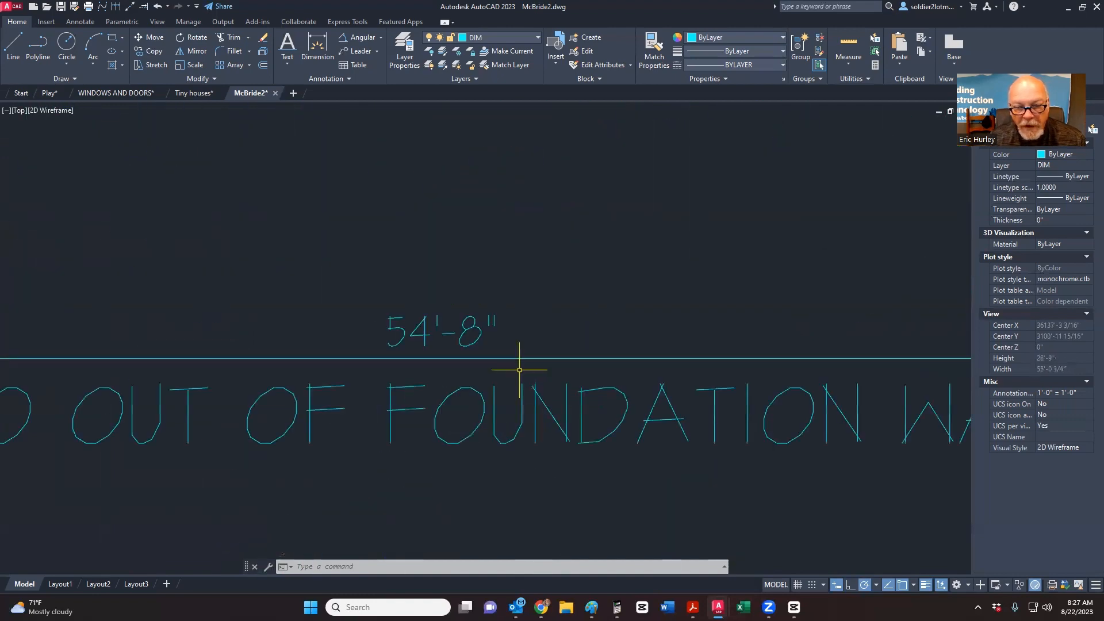
{"action": "scroll", "coordinate": [430, 370], "scroll_direction": "down", "scroll_amount": 5}
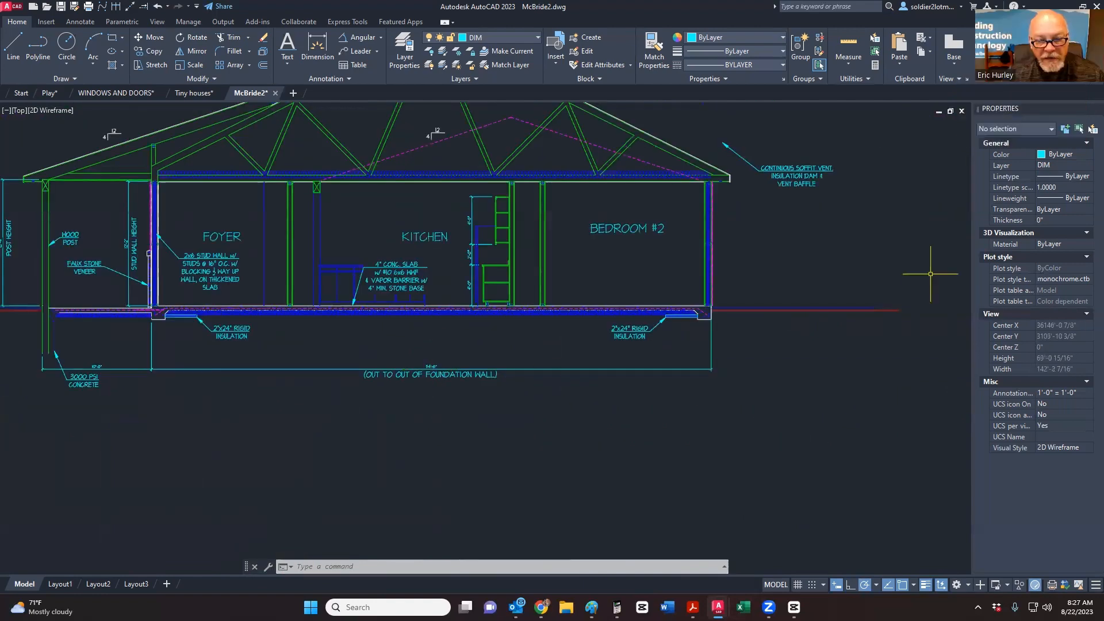
{"action": "scroll", "coordinate": [405, 363], "scroll_direction": "up", "scroll_amount": 5}
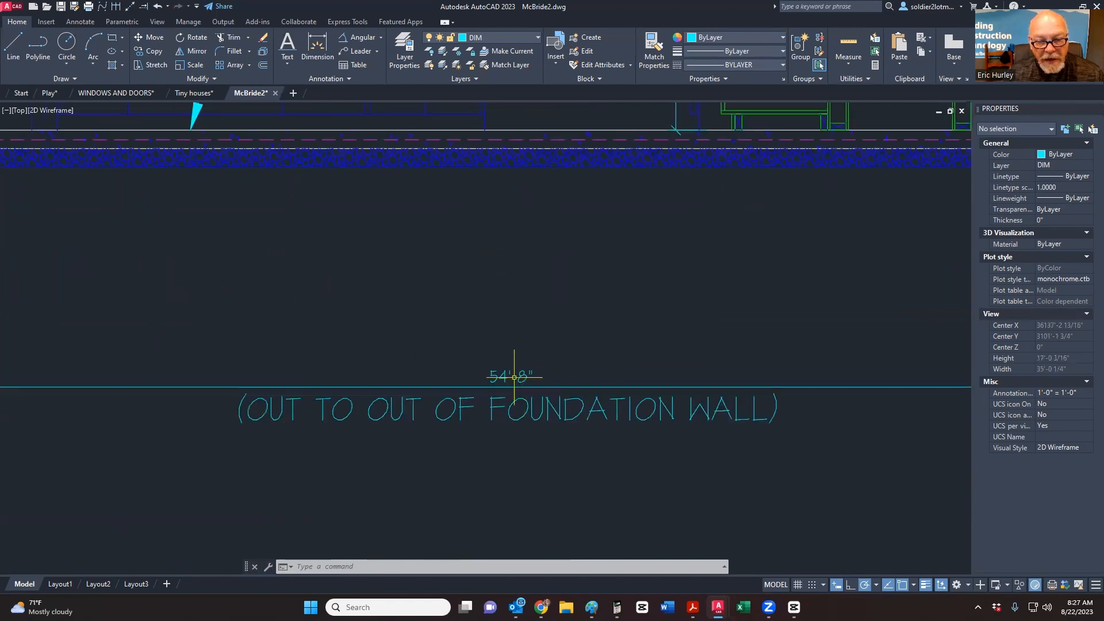
Step: Set the linear dimension scale of the section's out-to-out foundation wall dimension to 0.5
{"action": "left_click", "coordinate": [504, 377]}
{"action": "scroll", "coordinate": [496, 336], "scroll_direction": "down", "scroll_amount": 4}
{"action": "scroll", "coordinate": [495, 336], "scroll_direction": "down", "scroll_amount": 5}
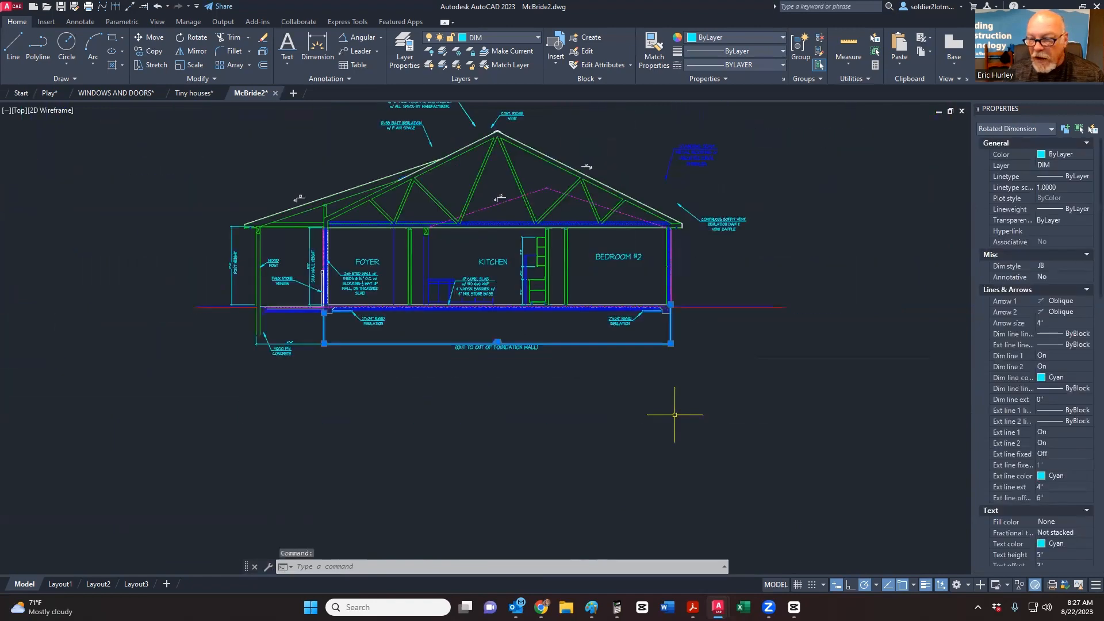
{"action": "scroll", "coordinate": [421, 346], "scroll_direction": "up", "scroll_amount": 8}
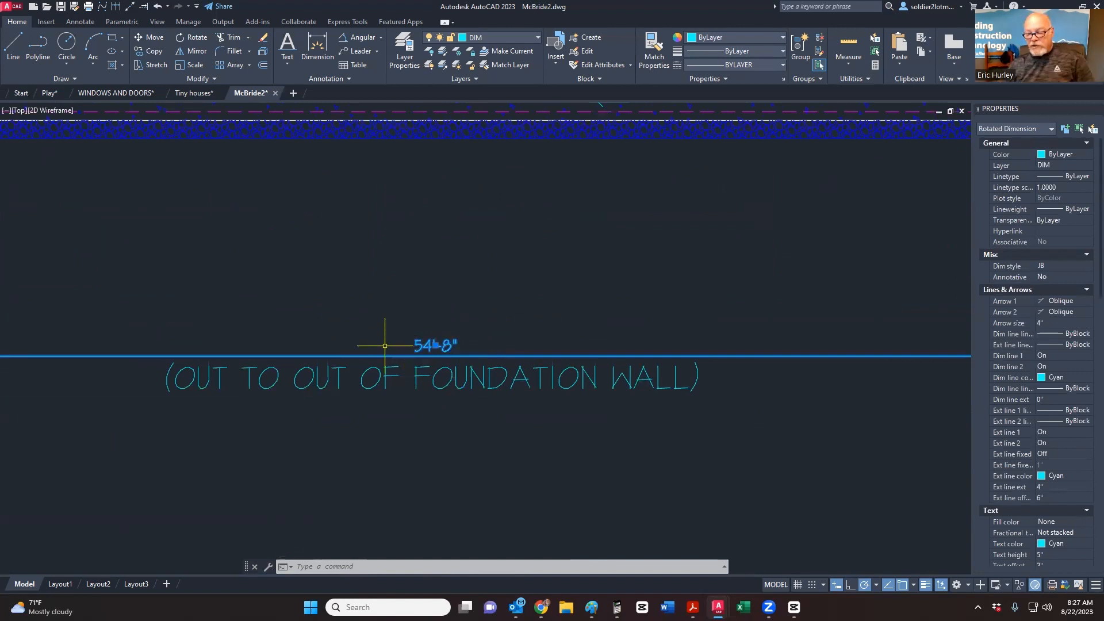
{"action": "scroll", "coordinate": [442, 354], "scroll_direction": "up", "scroll_amount": 2}
{"action": "scroll", "coordinate": [441, 355], "scroll_direction": "up", "scroll_amount": 2}
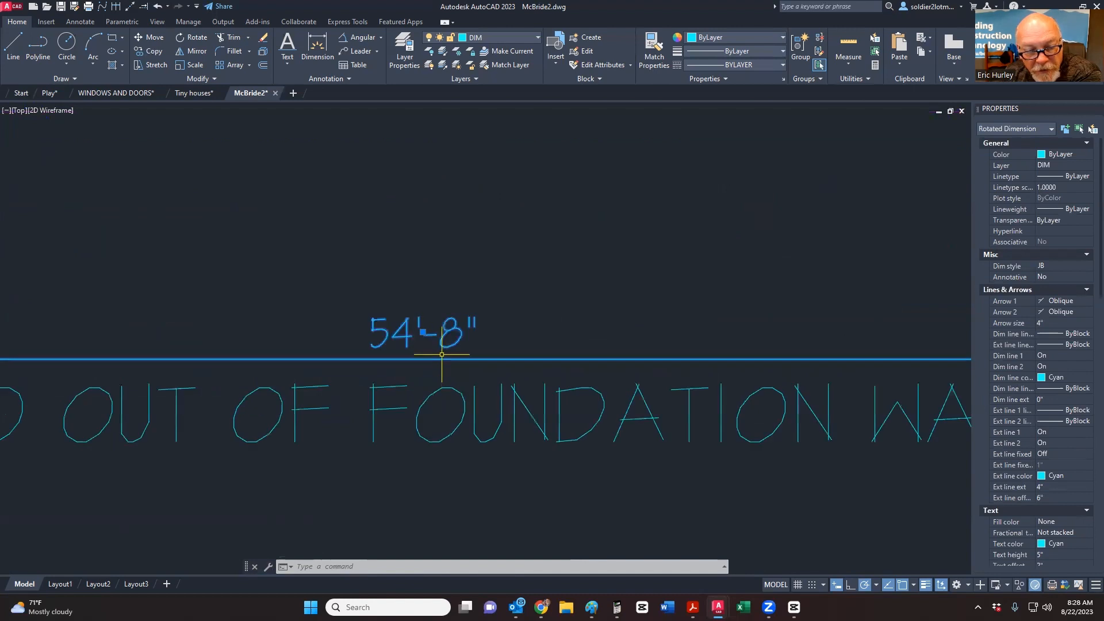
{"action": "scroll", "coordinate": [441, 355], "scroll_direction": "down", "scroll_amount": 2}
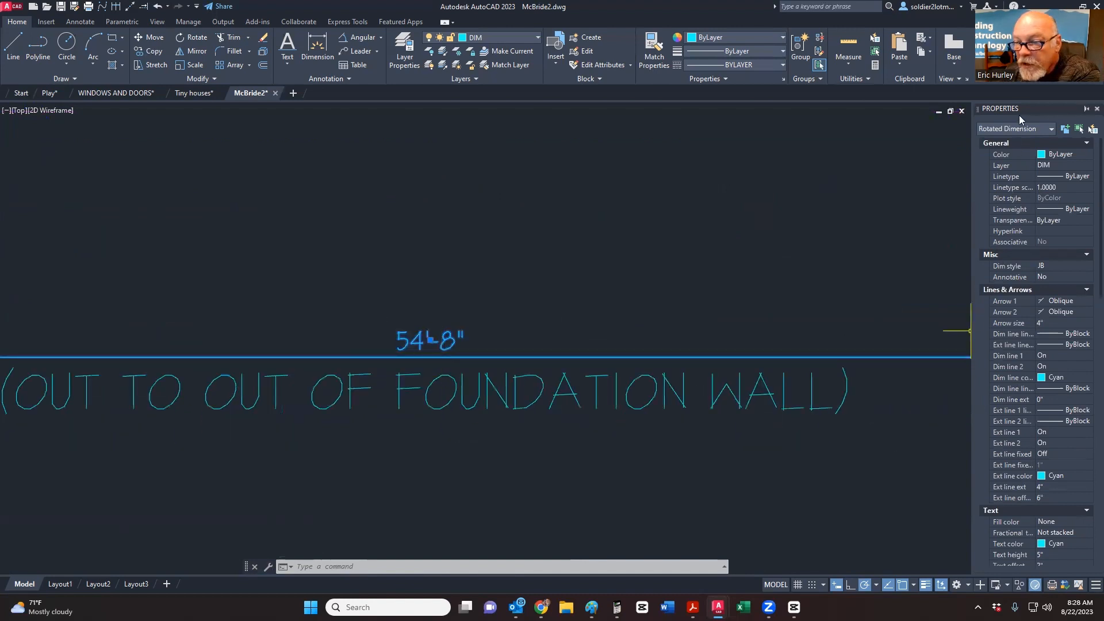
{"action": "scroll", "coordinate": [1035, 457], "scroll_direction": "down", "scroll_amount": 10}
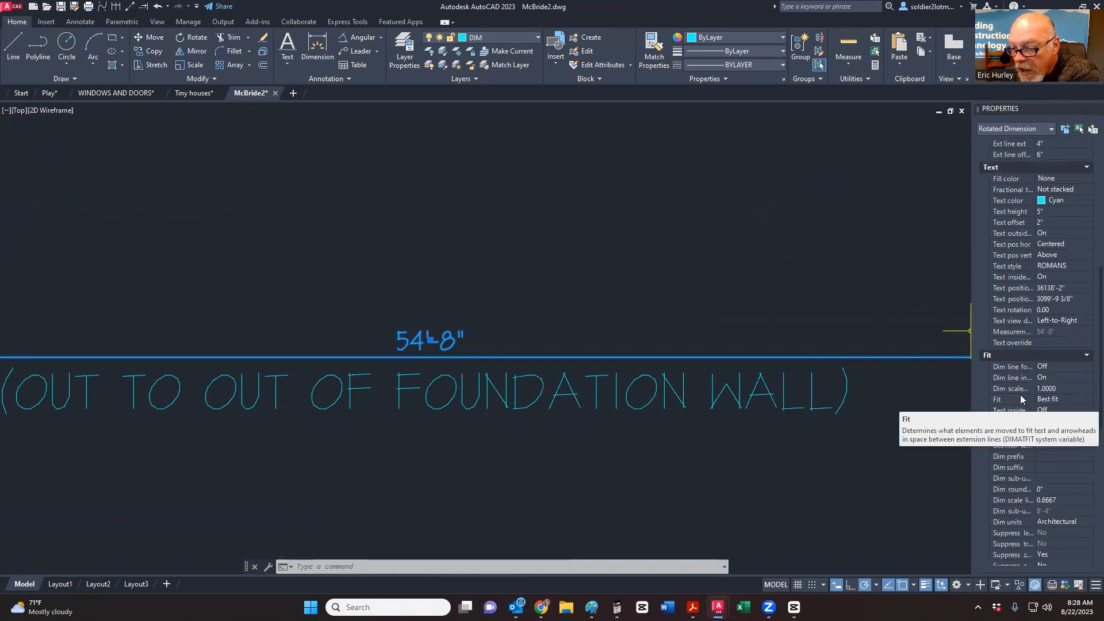
{"action": "scroll", "coordinate": [1043, 437], "scroll_direction": "down", "scroll_amount": 8}
{"action": "scroll", "coordinate": [1042, 414], "scroll_direction": "up", "scroll_amount": 2}
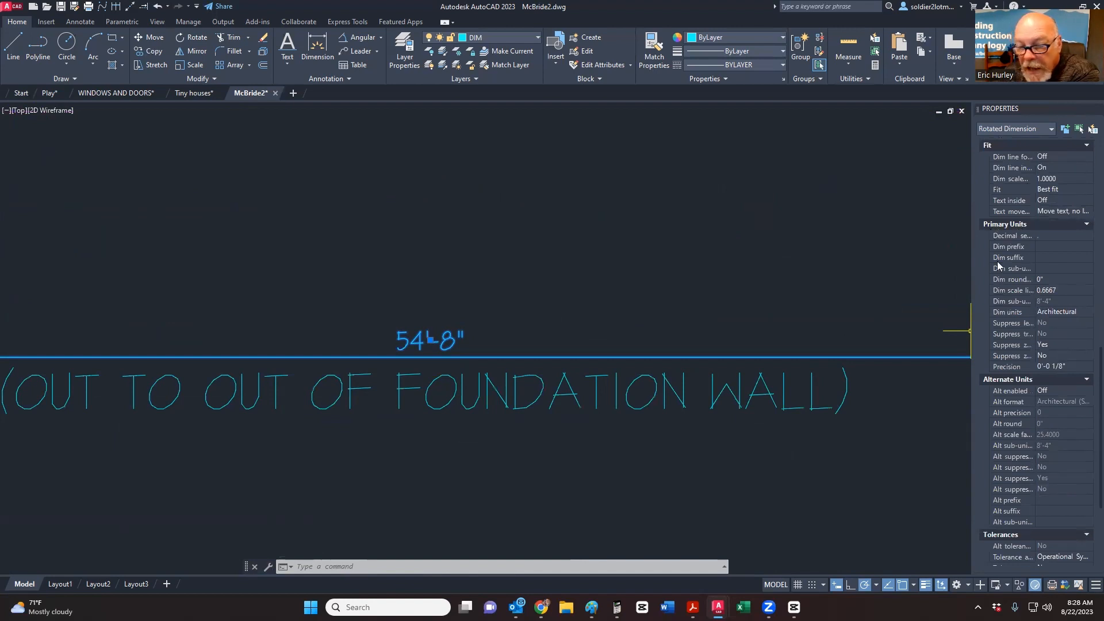
{"action": "left_click", "coordinate": [1067, 291]}
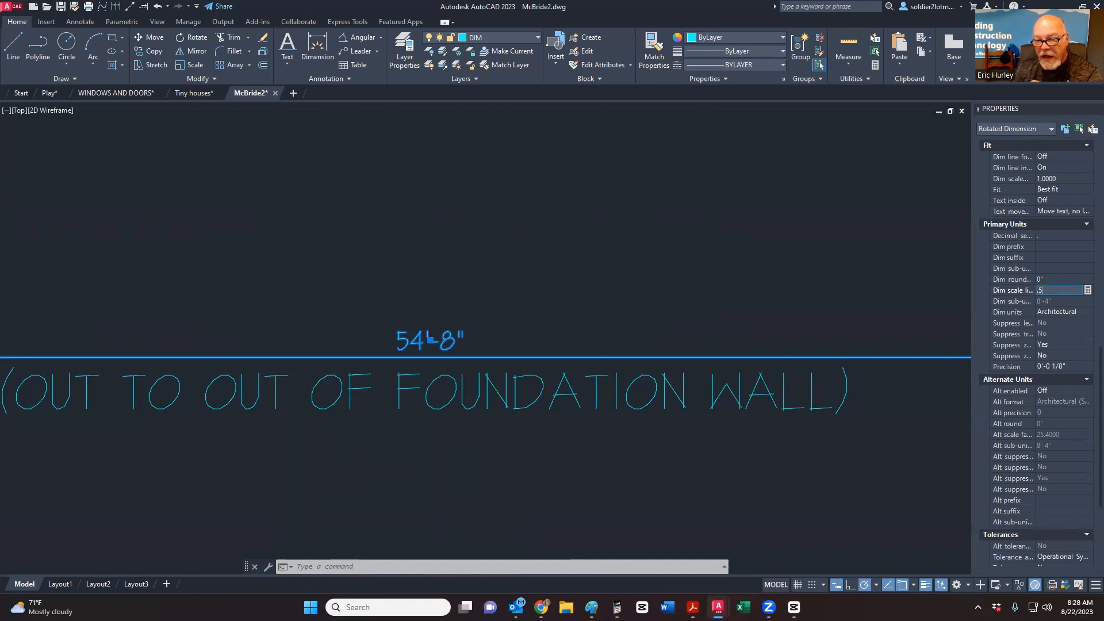
{"action": "key", "text": "Return"}
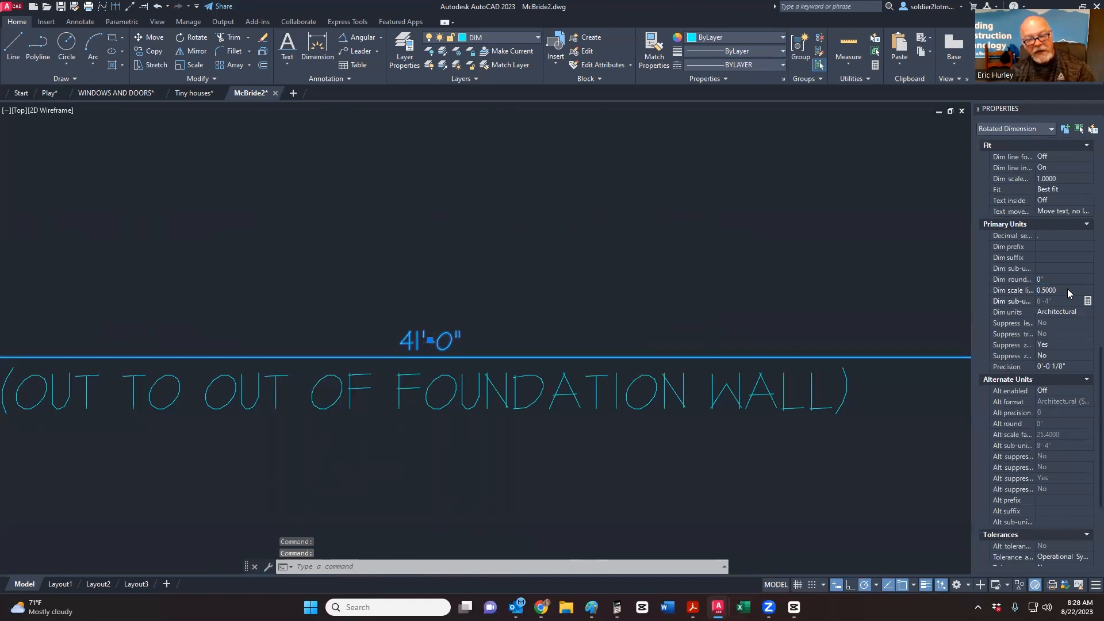
{"action": "key", "text": "Escape"}
Step: Undo the foundation wall dimension's linear scale change and the scaling of the building section
{"action": "scroll", "coordinate": [481, 348], "scroll_direction": "down", "scroll_amount": 5}
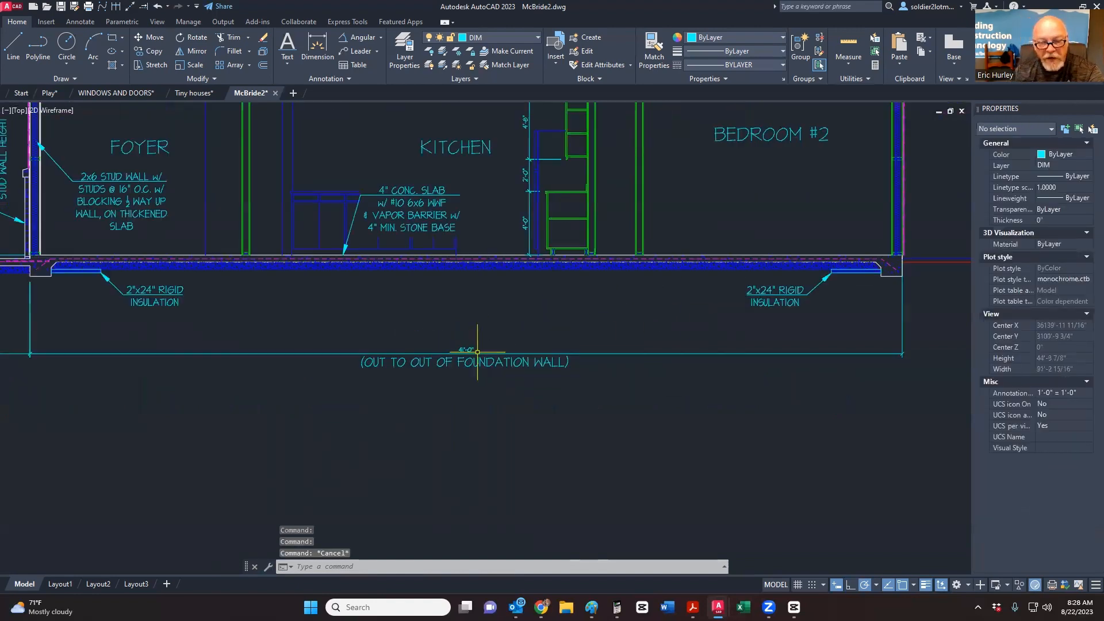
{"action": "scroll", "coordinate": [477, 351], "scroll_direction": "down", "scroll_amount": 6}
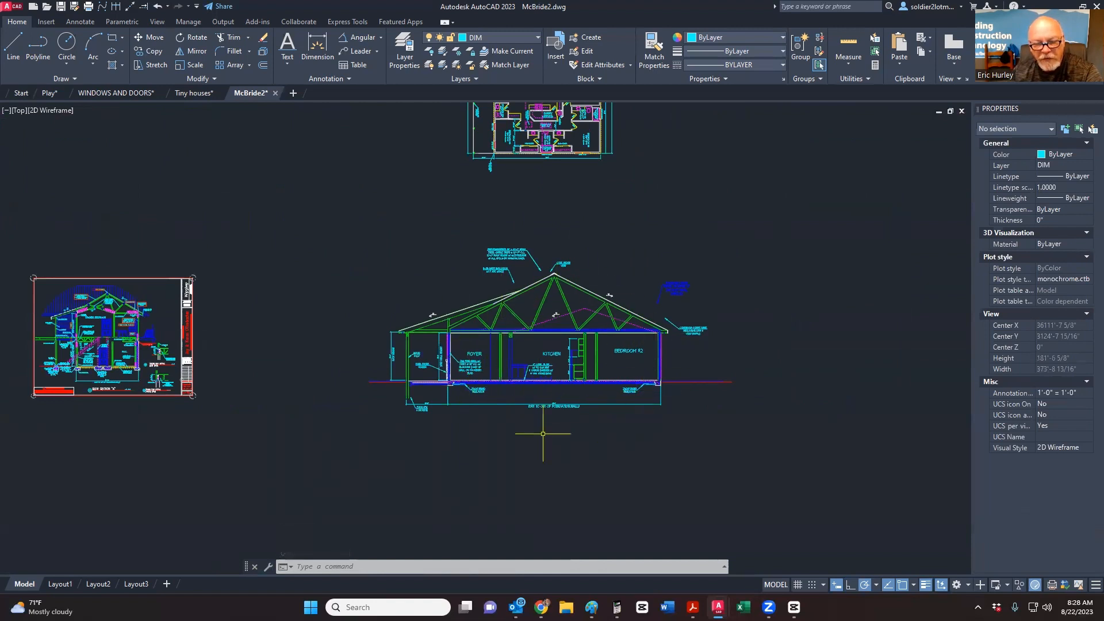
{"action": "scroll", "coordinate": [539, 420], "scroll_direction": "up", "scroll_amount": 2}
{"action": "scroll", "coordinate": [539, 420], "scroll_direction": "up", "scroll_amount": 8}
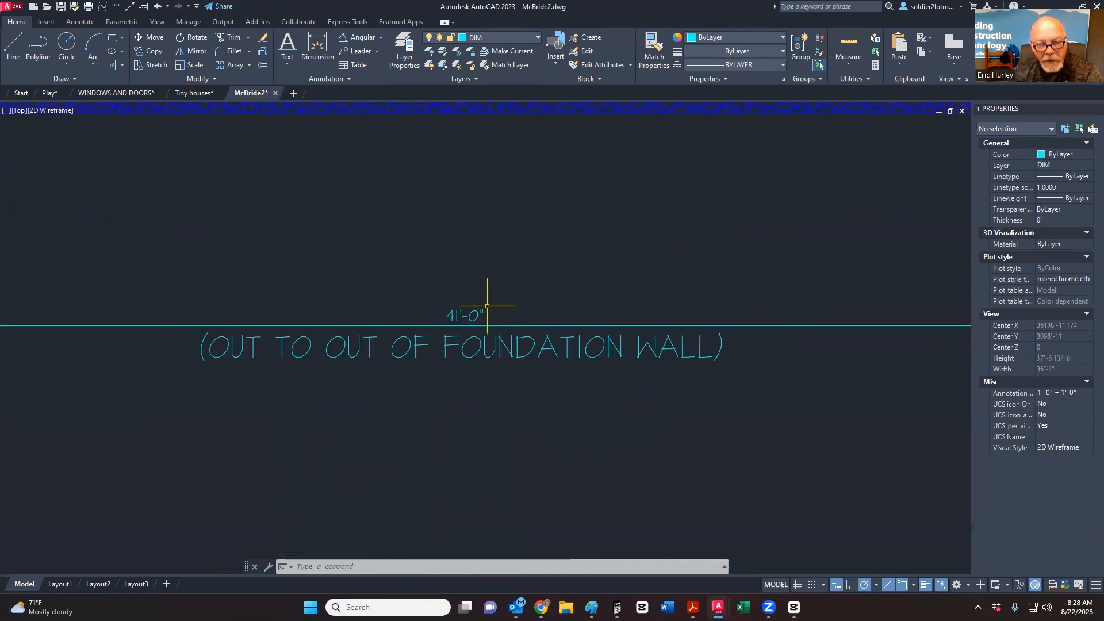
{"action": "scroll", "coordinate": [463, 321], "scroll_direction": "down", "scroll_amount": 10}
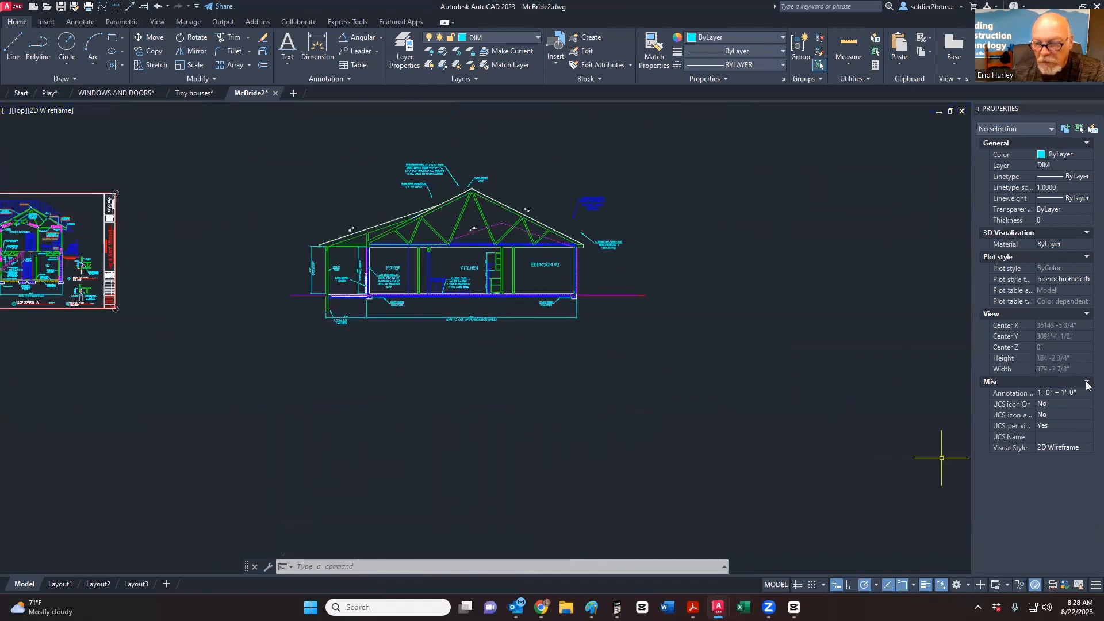
{"action": "key", "text": "ctrl+z"}
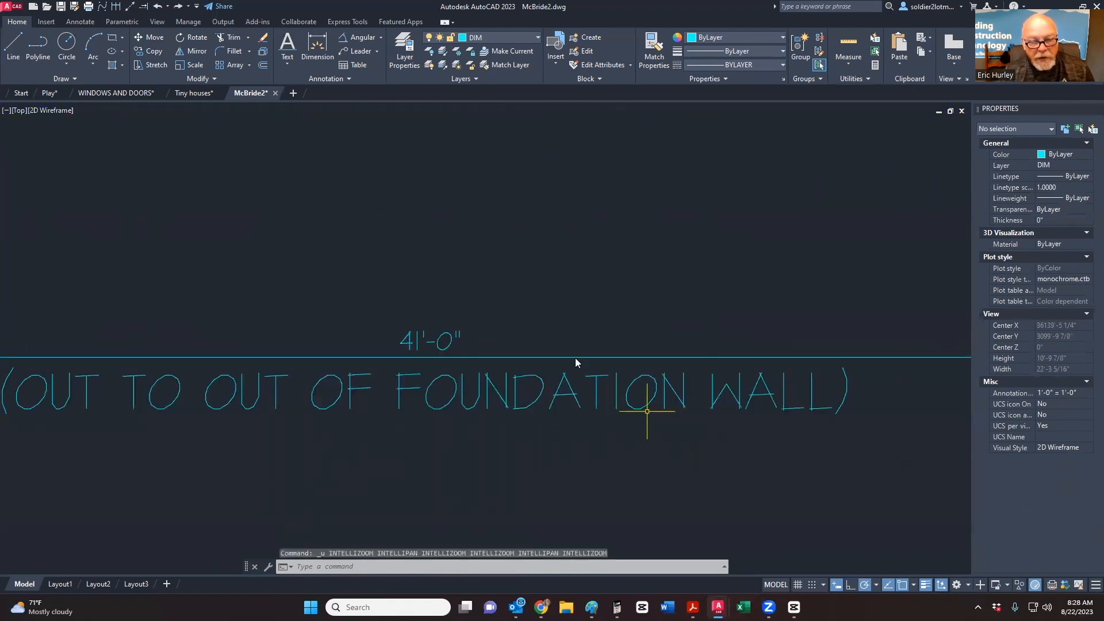
{"action": "key", "text": "ctrl+z"}
{"action": "left_click", "coordinate": [552, 357]}
{"action": "scroll", "coordinate": [1027, 439], "scroll_direction": "down", "scroll_amount": 10}
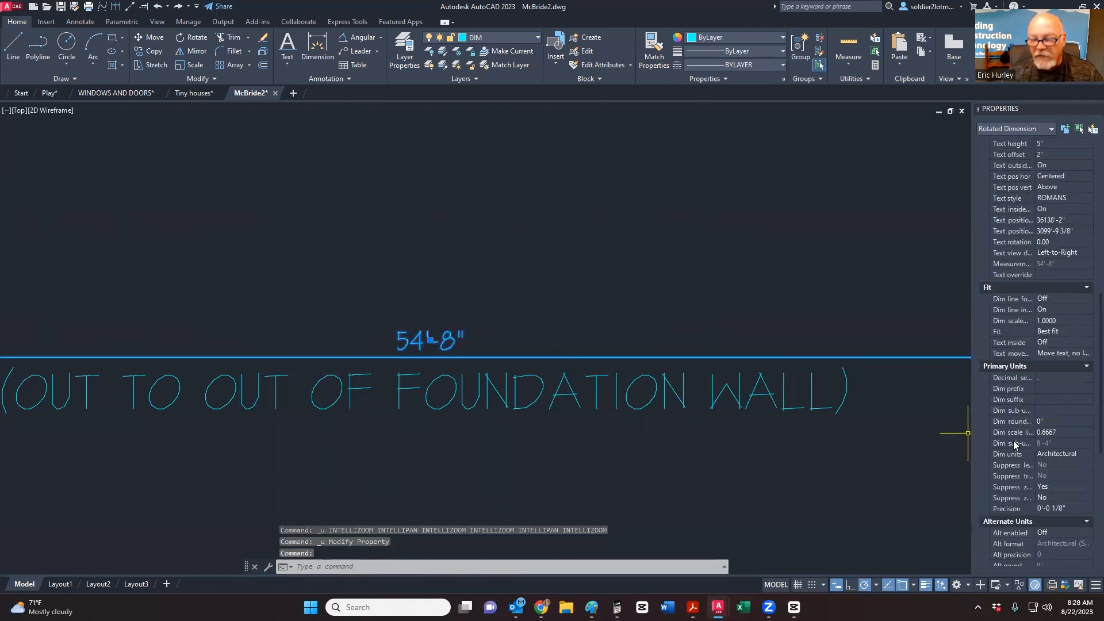
{"action": "key", "text": "Escape"}
{"action": "key", "text": "Escape"}
{"action": "scroll", "coordinate": [547, 303], "scroll_direction": "down", "scroll_amount": 6}
{"action": "scroll", "coordinate": [556, 412], "scroll_direction": "down", "scroll_amount": 4}
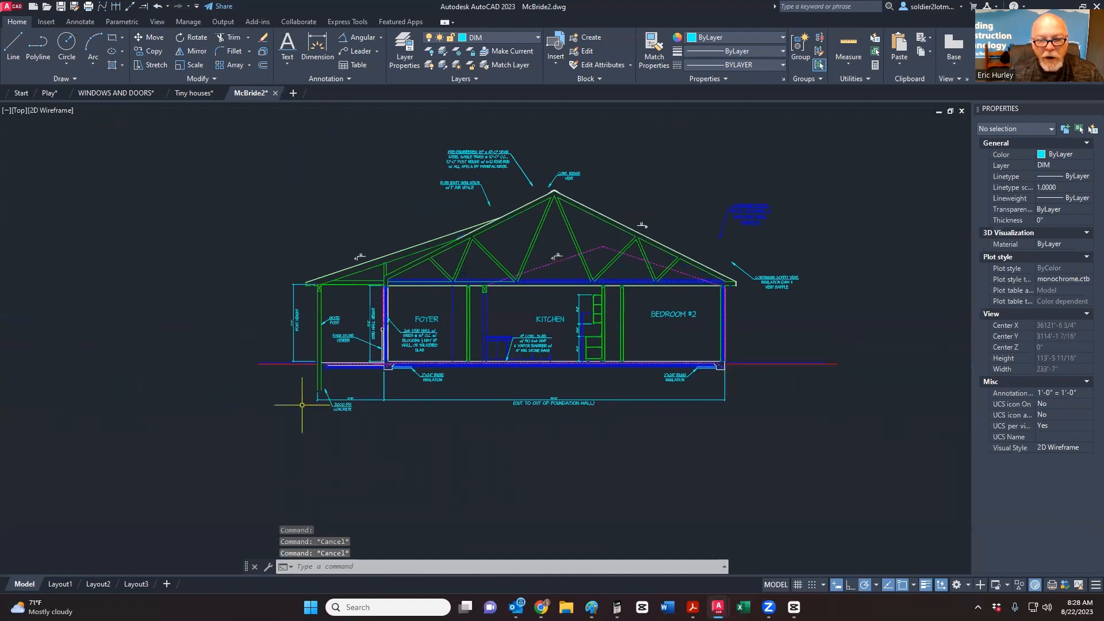
{"action": "key", "text": "ctrl+z"}
{"action": "key", "text": "ctrl+z"}
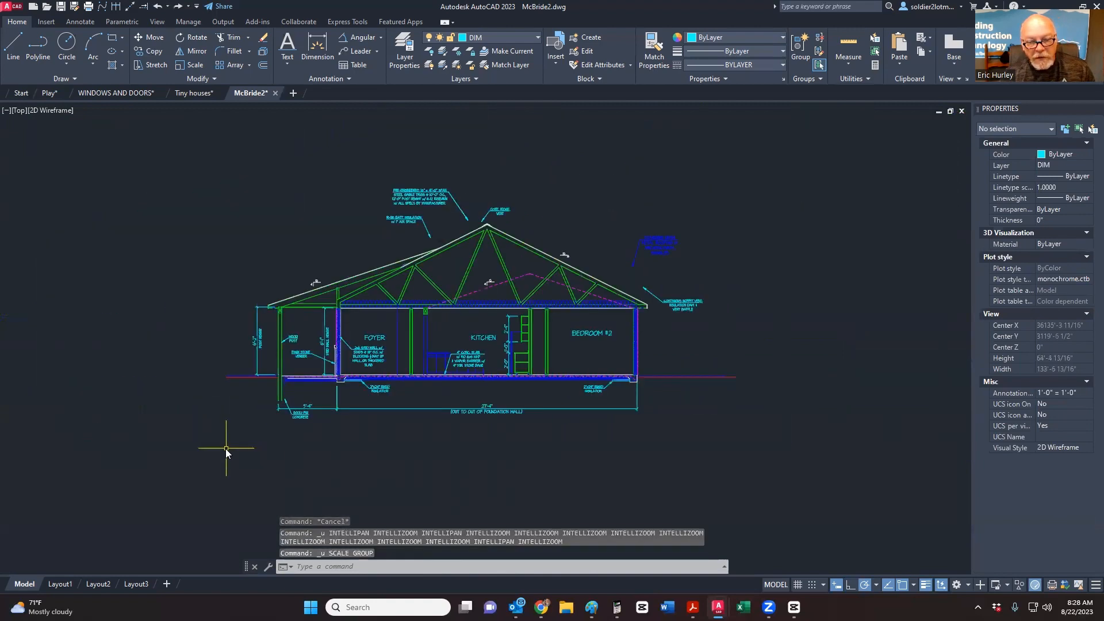
Step: Scale the entire building section by a factor of 1.5 about a base point just below the slab under the kitchen
{"action": "left_click", "coordinate": [207, 466]}
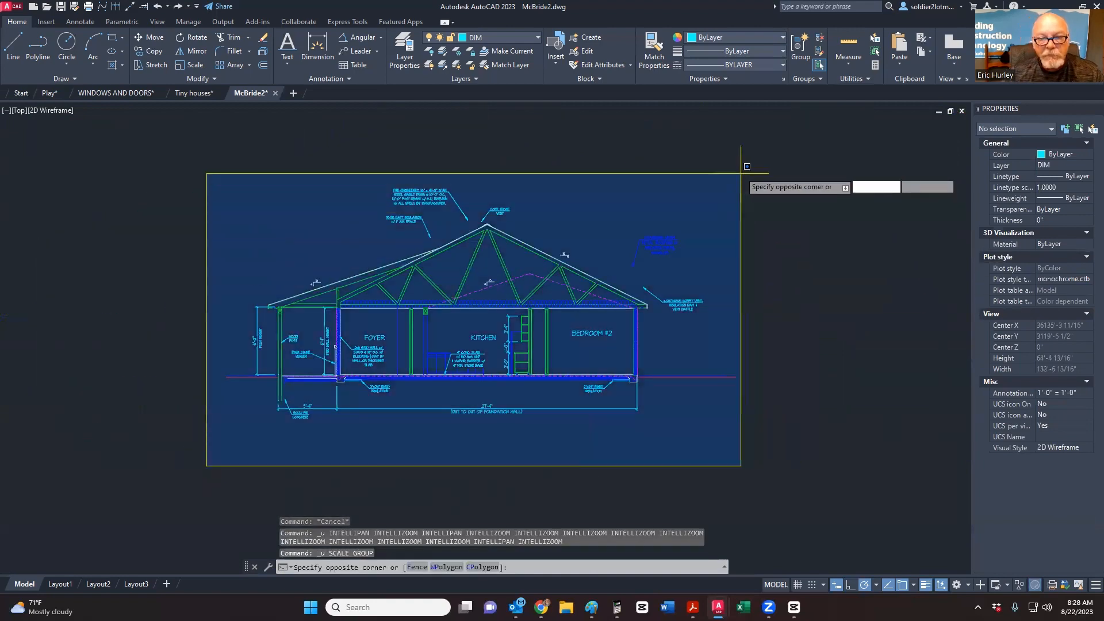
{"action": "left_click", "coordinate": [741, 173]}
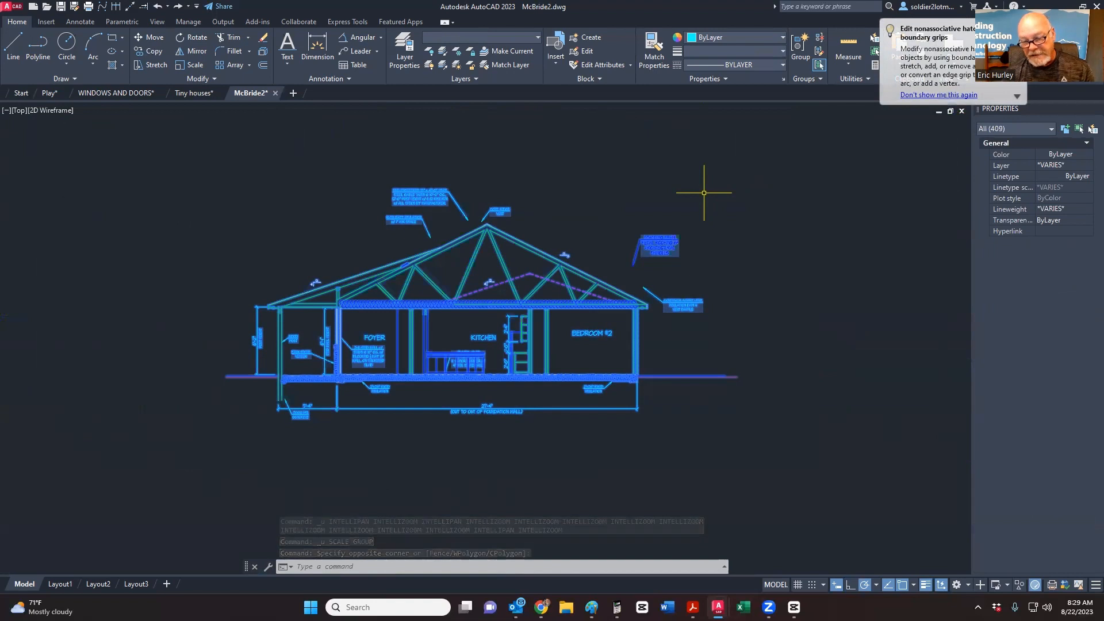
{"action": "left_click", "coordinate": [183, 68]}
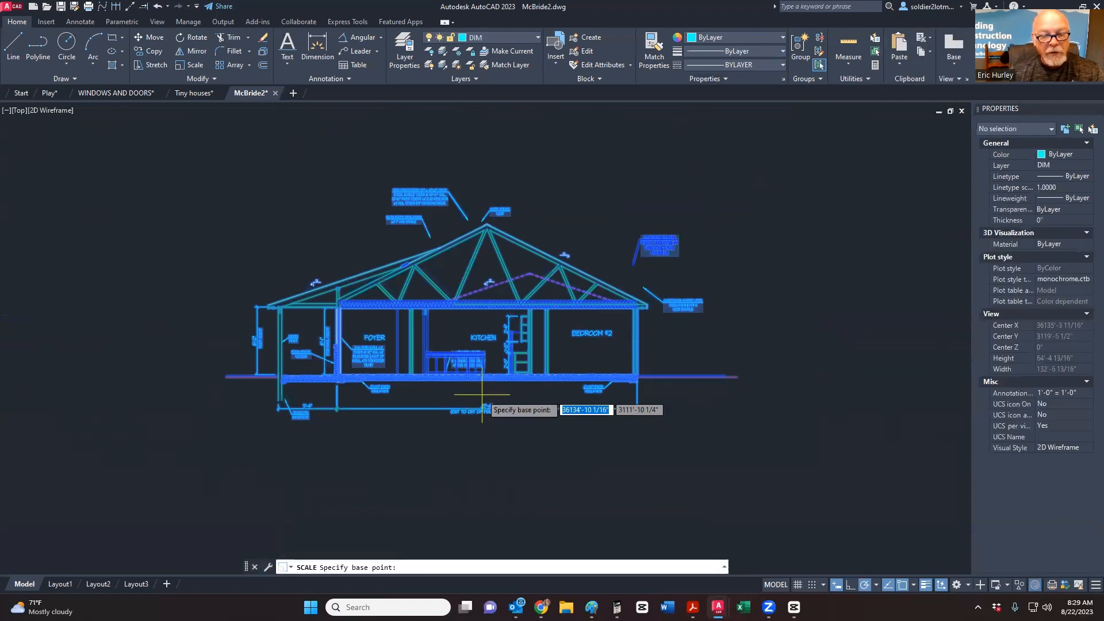
{"action": "left_click", "coordinate": [482, 391]}
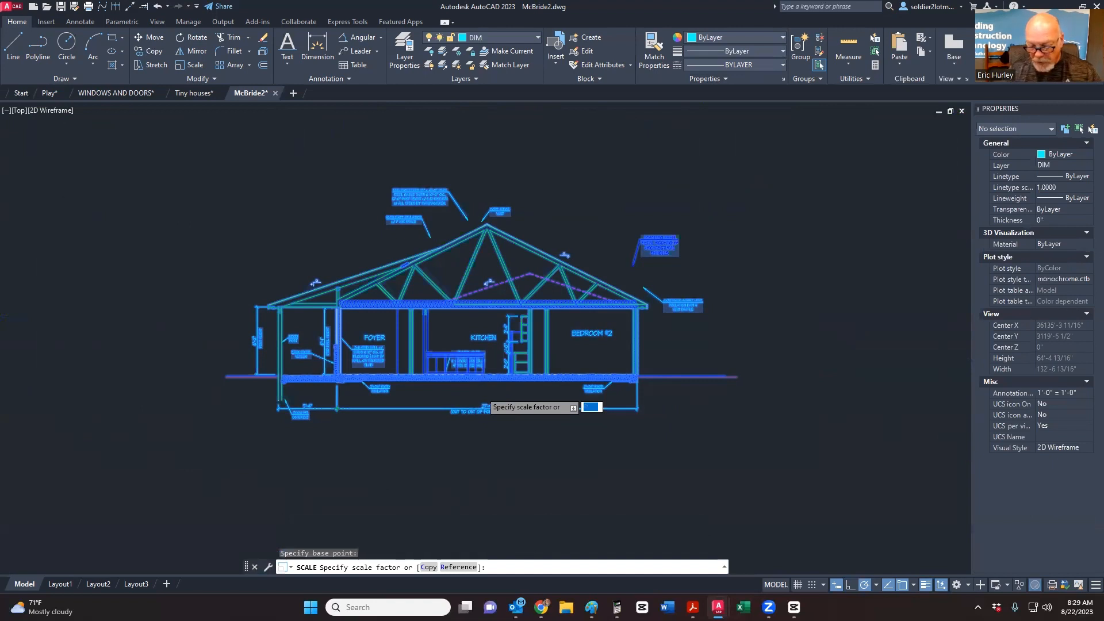
{"action": "type", "text": "1.5"}
{"action": "key", "text": "Return"}
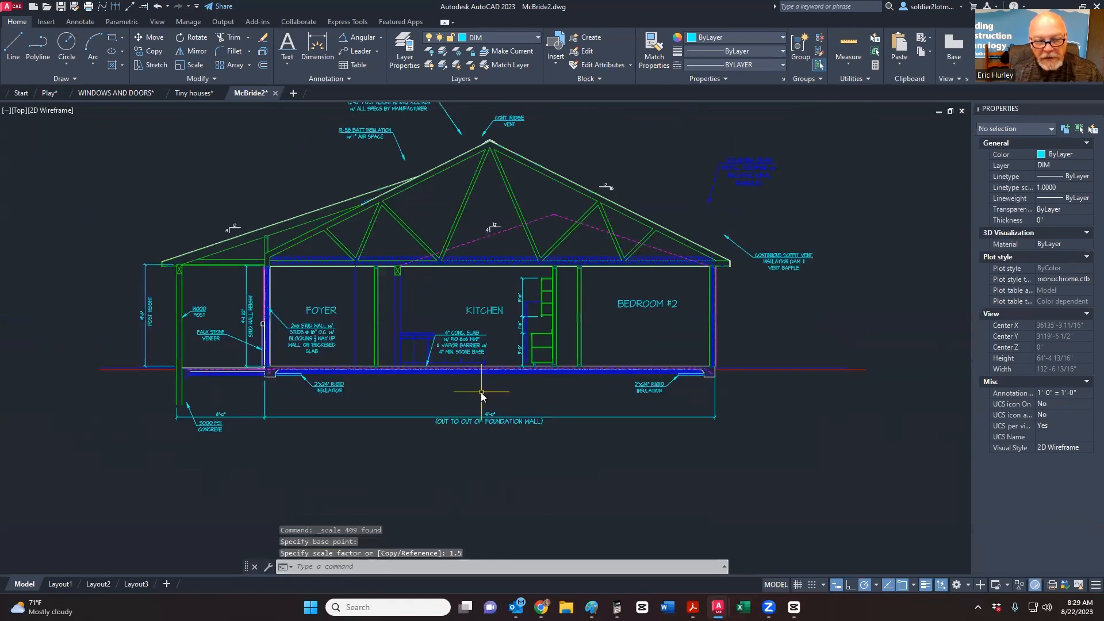
Step: Switch to the Construction Master Pro calculator and divide 1/4 by 3/8
{"action": "left_click", "coordinate": [617, 607]}
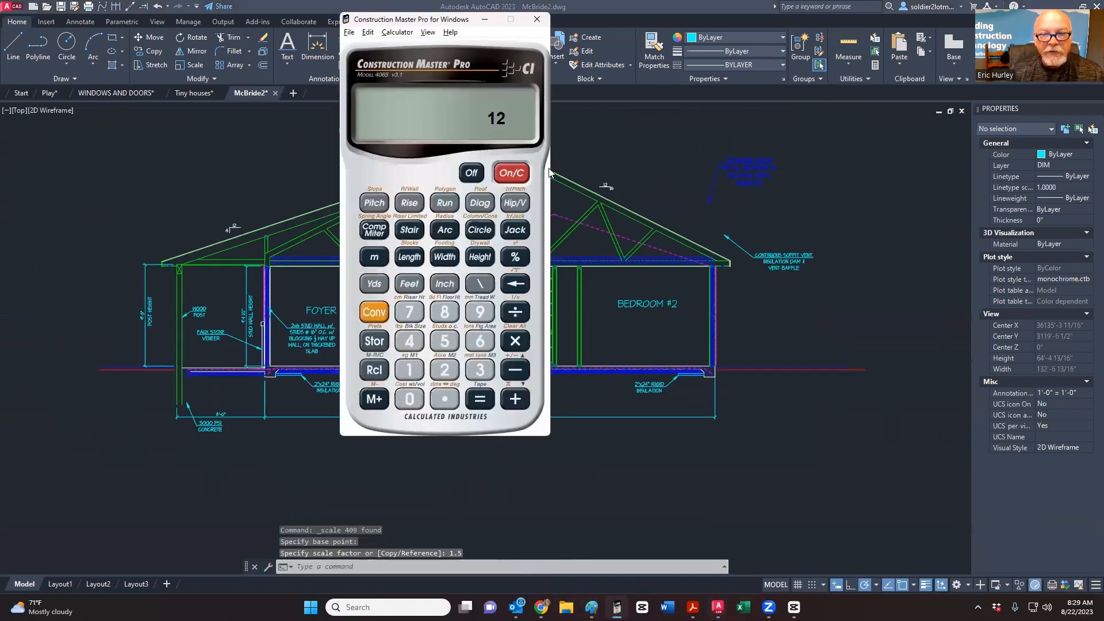
{"action": "left_click", "coordinate": [516, 180]}
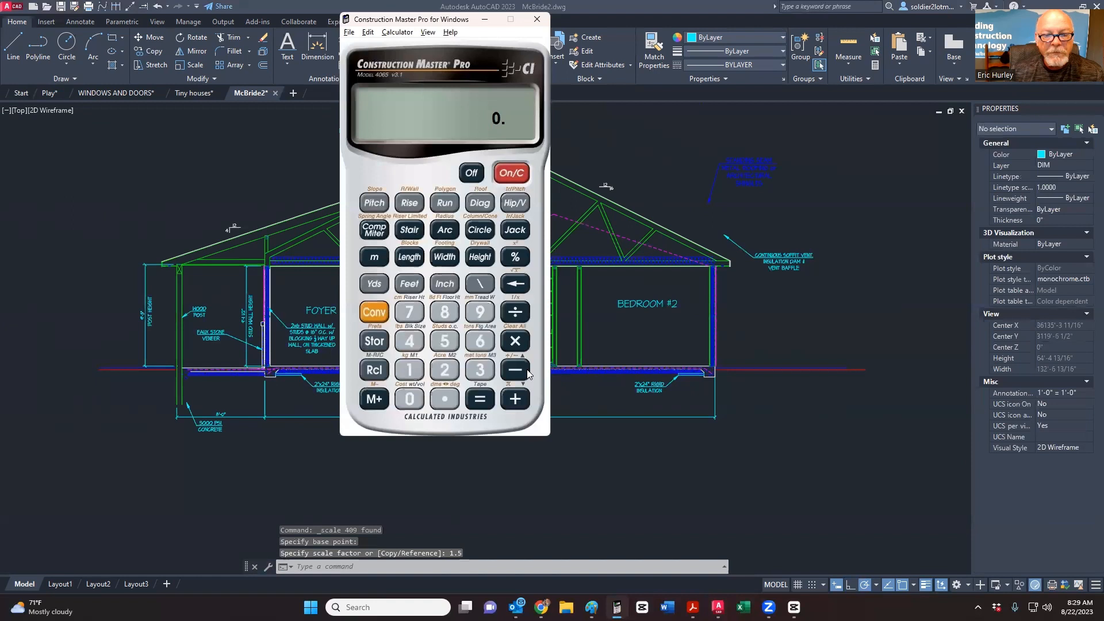
{"action": "left_click", "coordinate": [410, 369]}
{"action": "left_click", "coordinate": [481, 284]}
{"action": "left_click", "coordinate": [409, 341]}
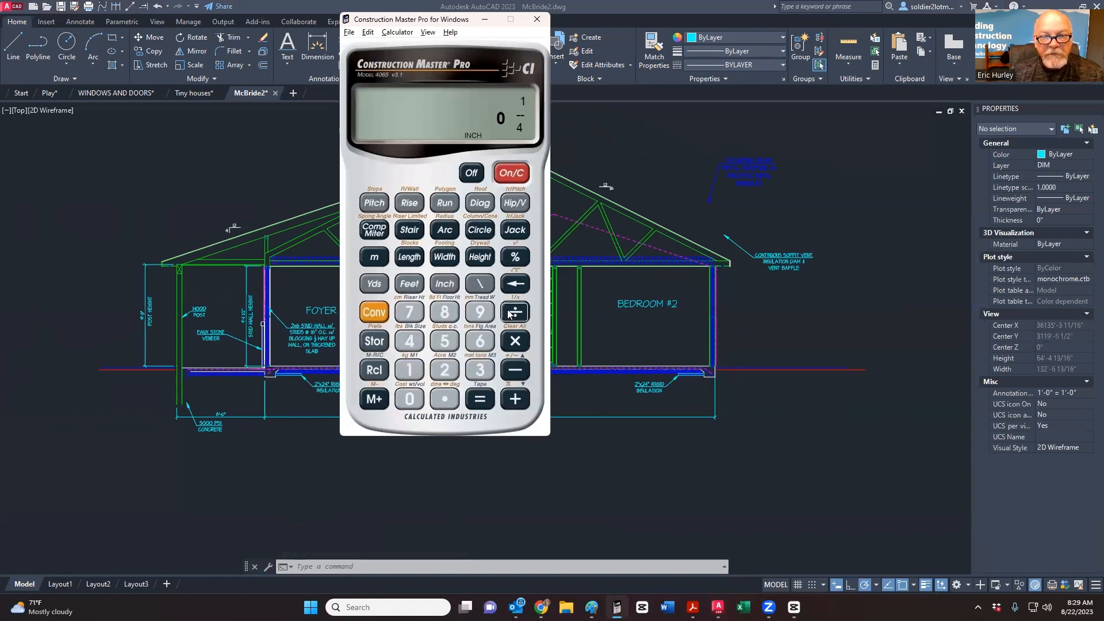
{"action": "left_click", "coordinate": [480, 370]}
{"action": "left_click", "coordinate": [480, 284]}
{"action": "left_click", "coordinate": [445, 311]}
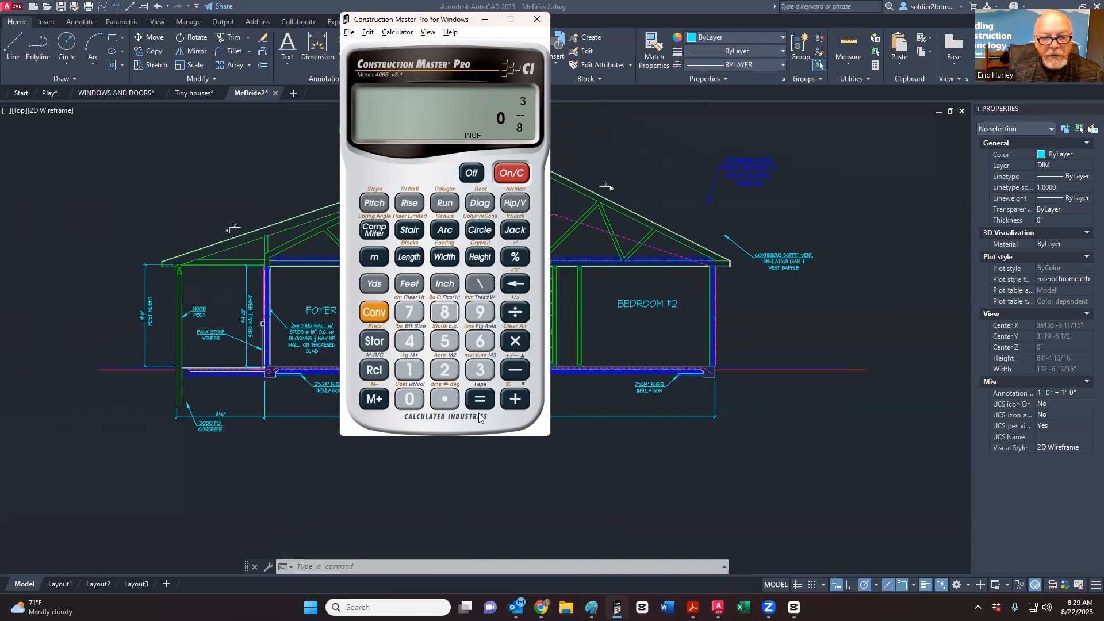
{"action": "left_click", "coordinate": [479, 400]}
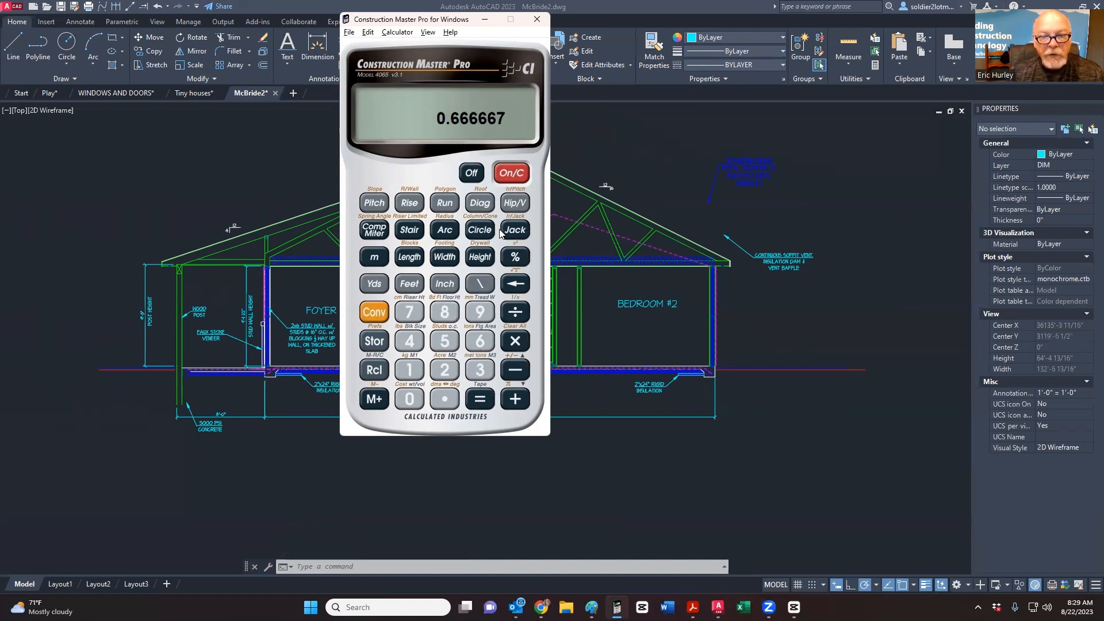
Step: Calculate the reverse ratio by dividing 3/8 by 1/4, and clear the calculator
{"action": "left_click", "coordinate": [512, 175]}
{"action": "left_click", "coordinate": [478, 370]}
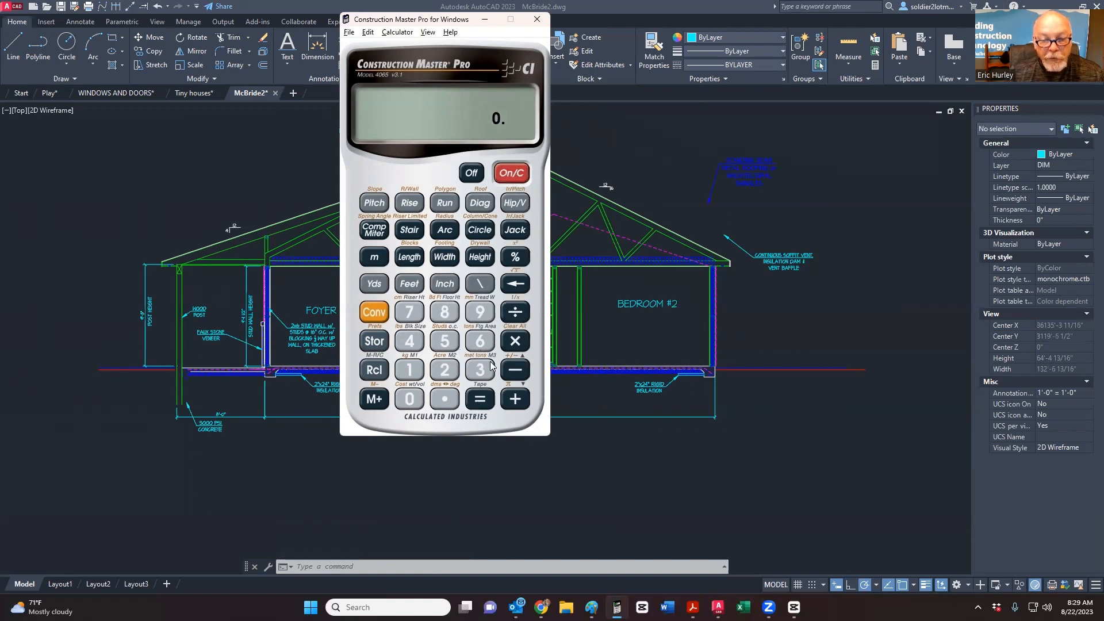
{"action": "left_click", "coordinate": [481, 284]}
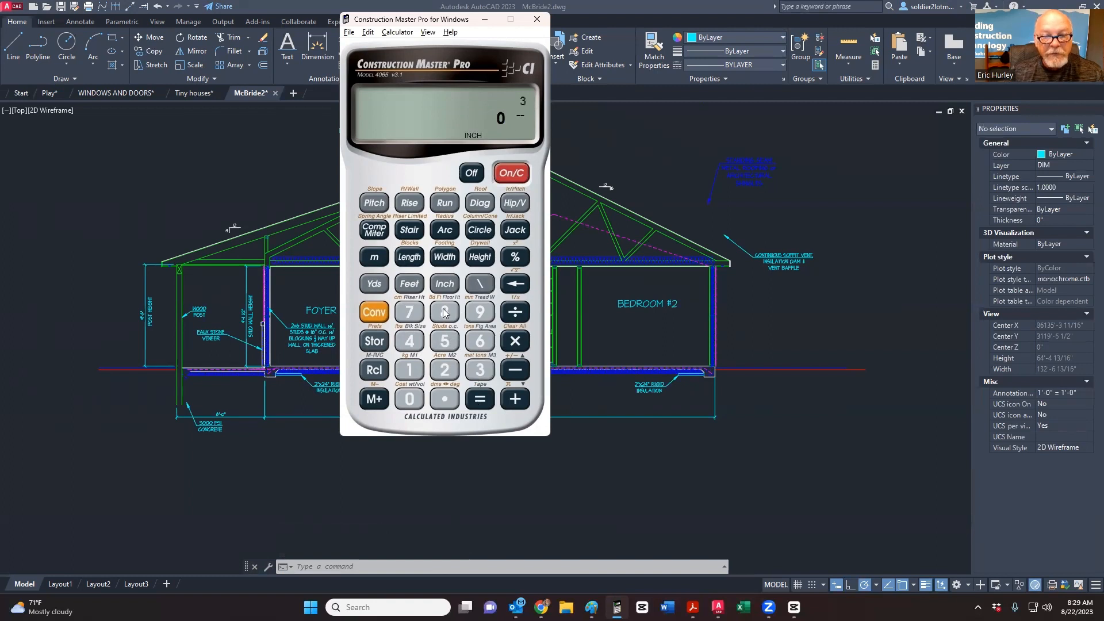
{"action": "left_click", "coordinate": [445, 312]}
{"action": "left_click", "coordinate": [406, 372]}
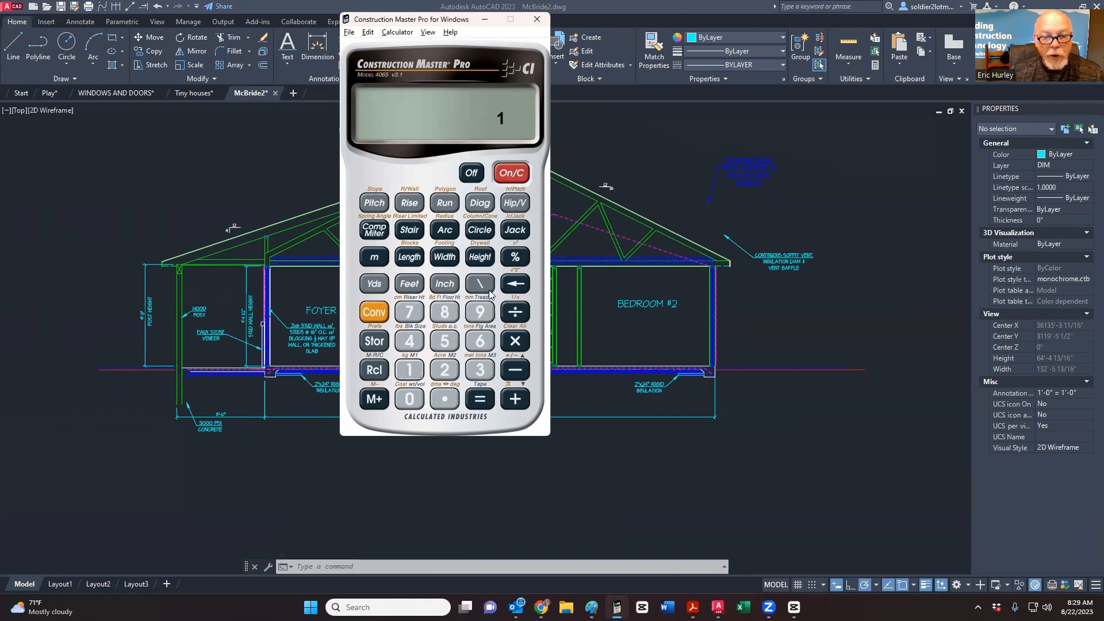
{"action": "left_click", "coordinate": [486, 287]}
{"action": "left_click", "coordinate": [411, 345]}
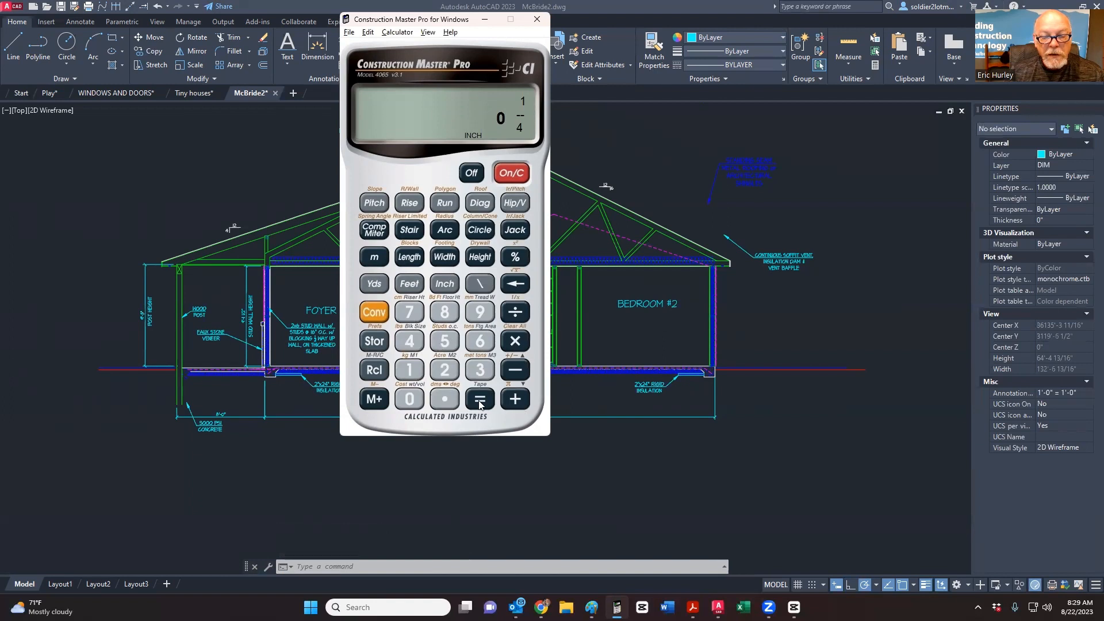
{"action": "left_click", "coordinate": [479, 400]}
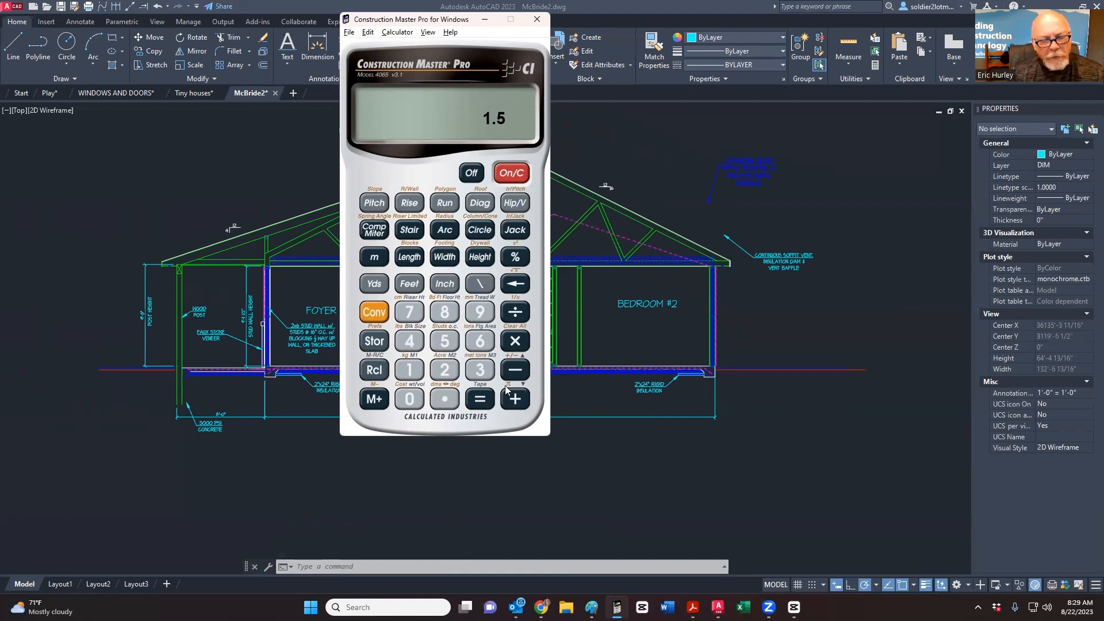
{"action": "left_click", "coordinate": [519, 174]}
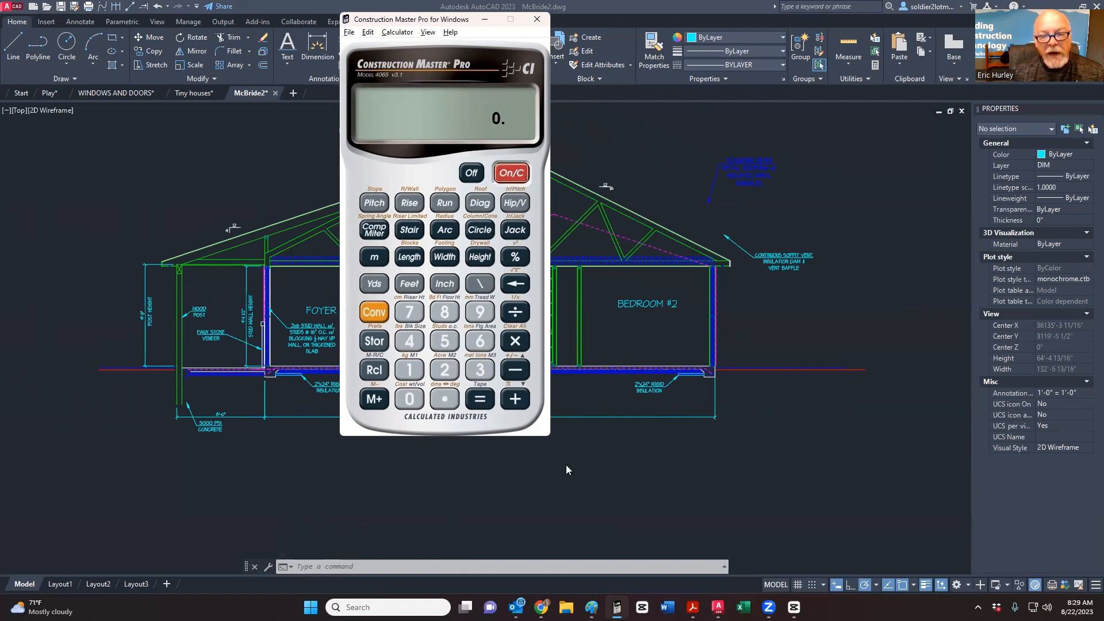
Step: Return to the AutoCAD drawing and set the linear dimension scale of the section's out-to-out foundation wall dimension to 1
{"action": "left_click", "coordinate": [598, 455]}
{"action": "scroll", "coordinate": [584, 429], "scroll_direction": "up", "scroll_amount": 2}
{"action": "left_click", "coordinate": [584, 429]}
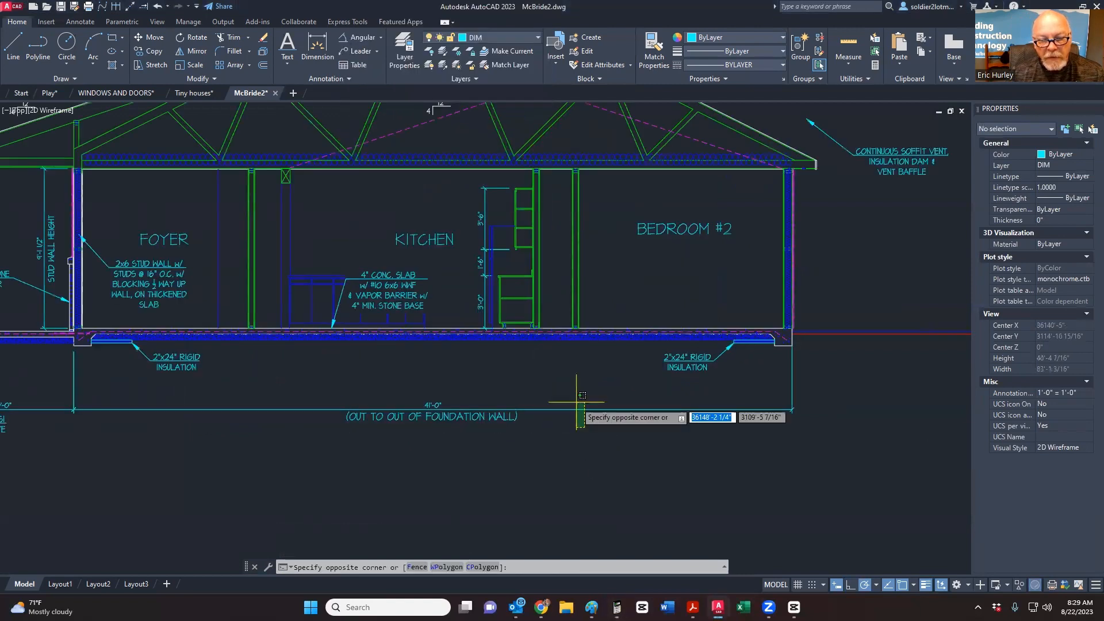
{"action": "left_click", "coordinate": [576, 402]}
{"action": "scroll", "coordinate": [1040, 477], "scroll_direction": "down", "scroll_amount": 5}
{"action": "scroll", "coordinate": [1040, 477], "scroll_direction": "down", "scroll_amount": 5}
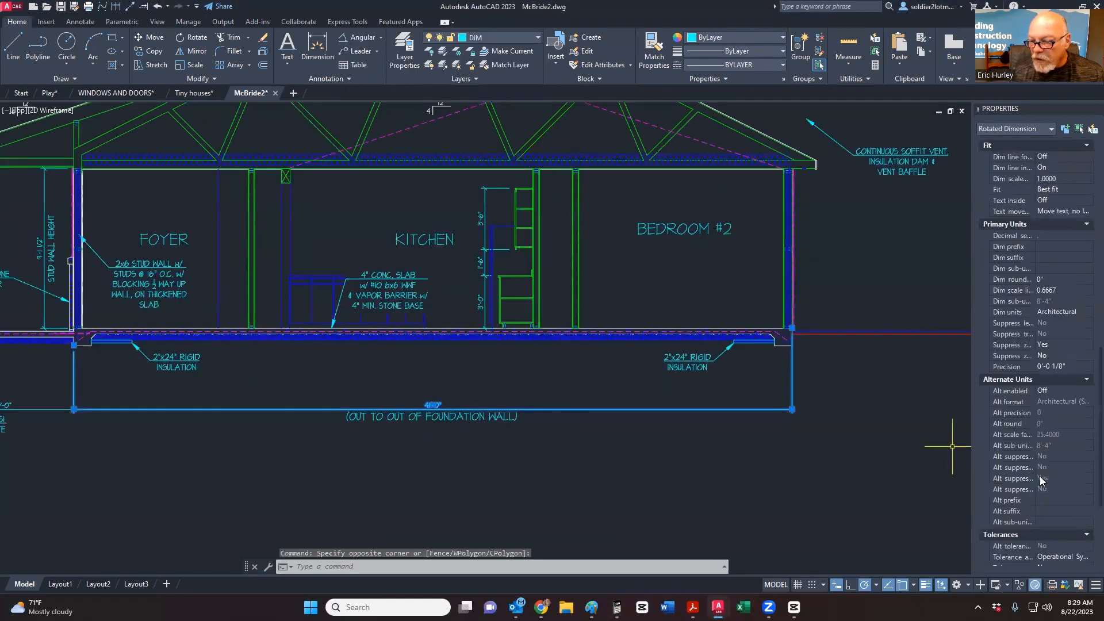
{"action": "scroll", "coordinate": [1052, 509], "scroll_direction": "up", "scroll_amount": 3}
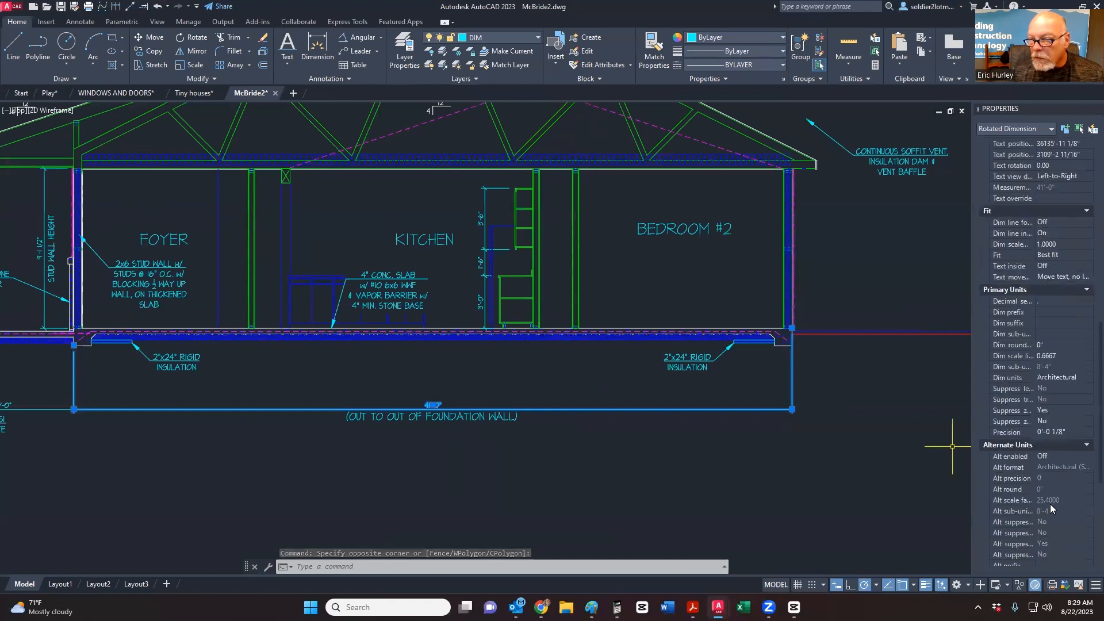
{"action": "left_click", "coordinate": [1066, 359]}
{"action": "type", "text": "0"}
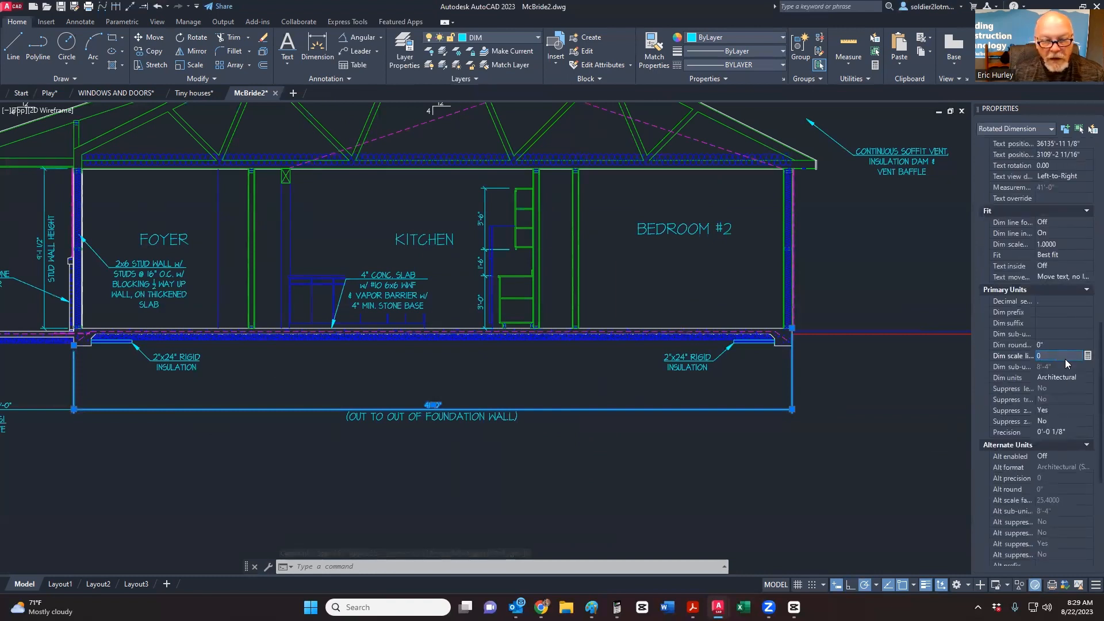
{"action": "key", "text": "Return"}
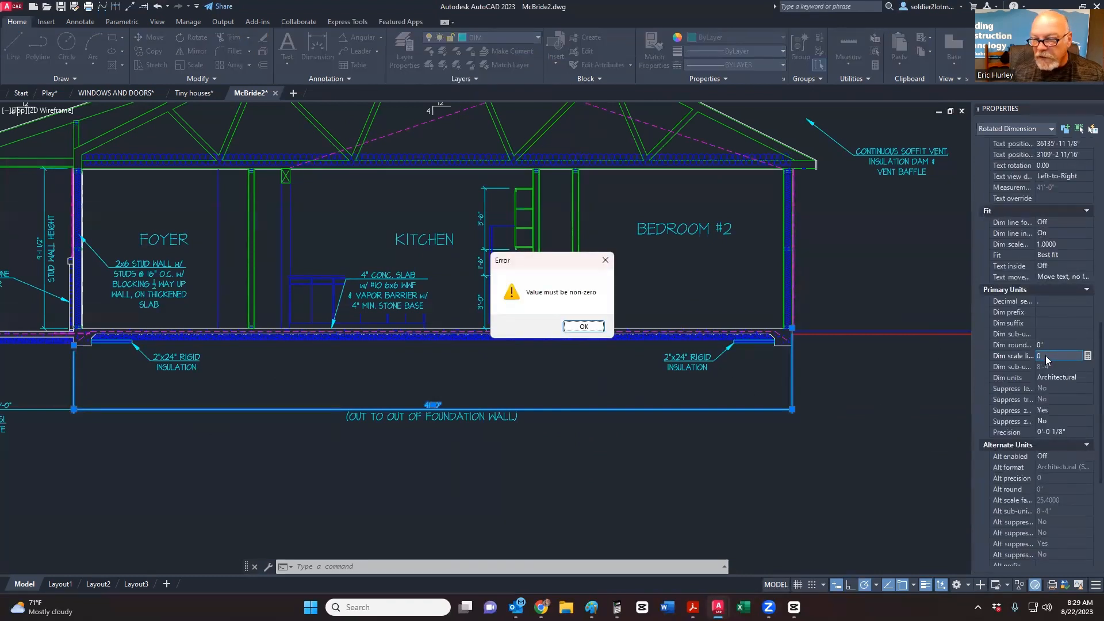
{"action": "left_click", "coordinate": [584, 326]}
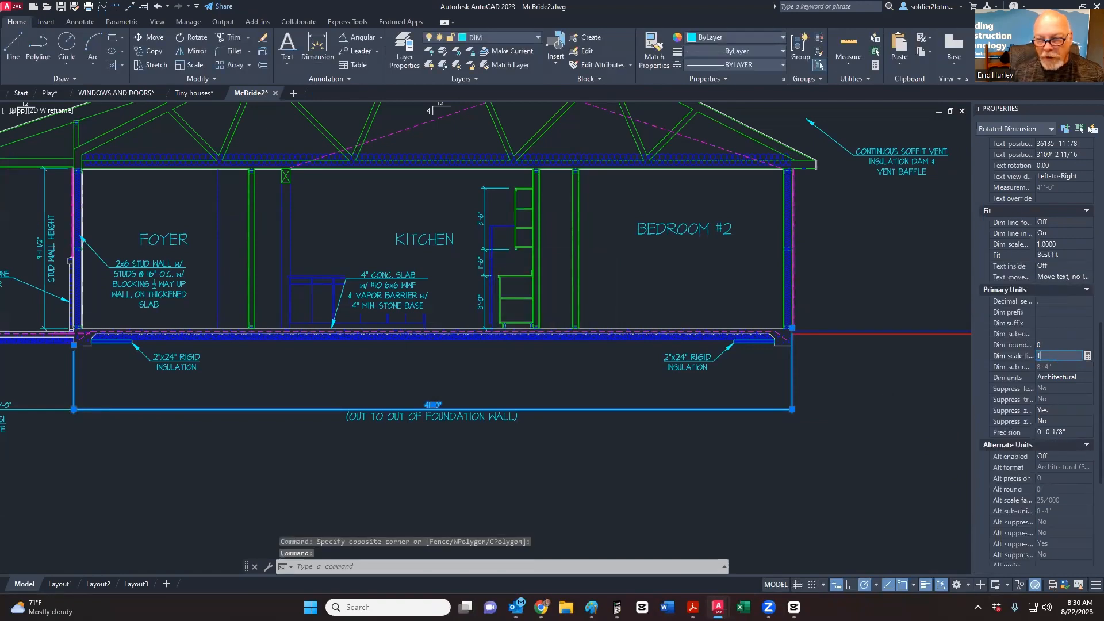
{"action": "key", "text": "Return"}
{"action": "key", "text": "Escape"}
{"action": "key", "text": "Escape"}
{"action": "scroll", "coordinate": [416, 432], "scroll_direction": "up", "scroll_amount": 2}
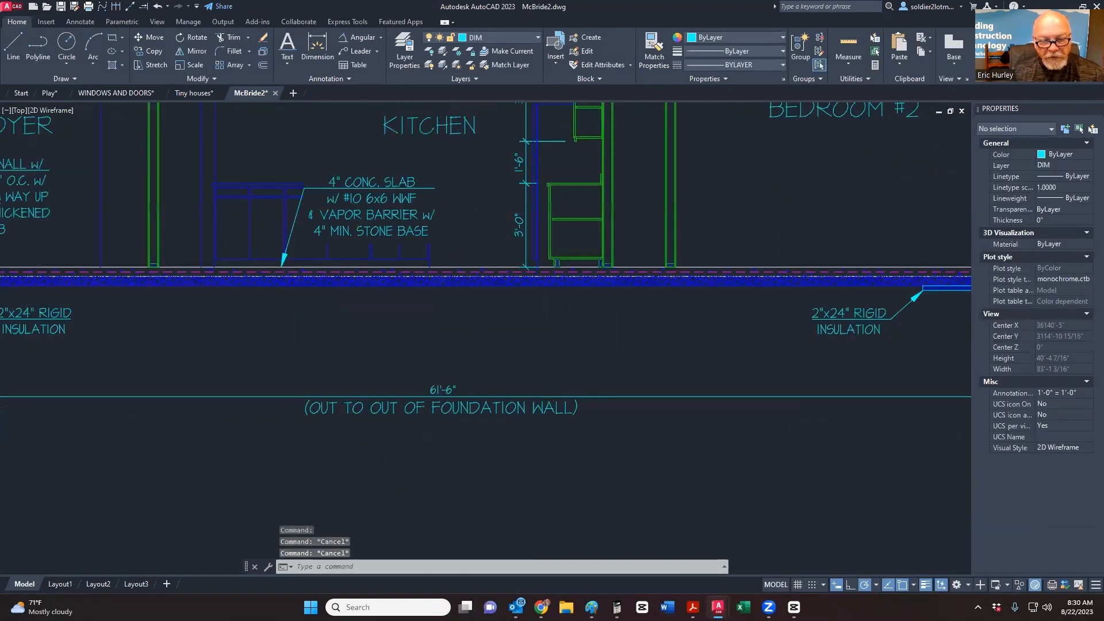
{"action": "scroll", "coordinate": [416, 431], "scroll_direction": "up", "scroll_amount": 4}
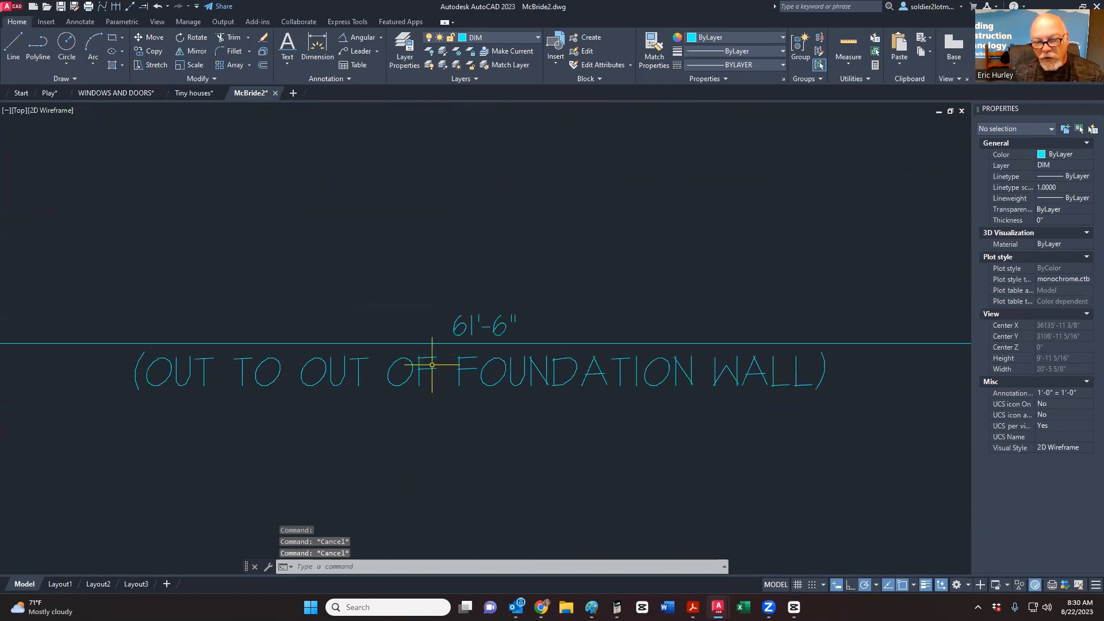
Step: Set the linear dimension scale of the section's out-to-out foundation wall dimension to 0.6667 and deselect it
{"action": "scroll", "coordinate": [432, 365], "scroll_direction": "down", "scroll_amount": 10}
{"action": "scroll", "coordinate": [431, 365], "scroll_direction": "up", "scroll_amount": 5}
{"action": "scroll", "coordinate": [432, 365], "scroll_direction": "down", "scroll_amount": 5}
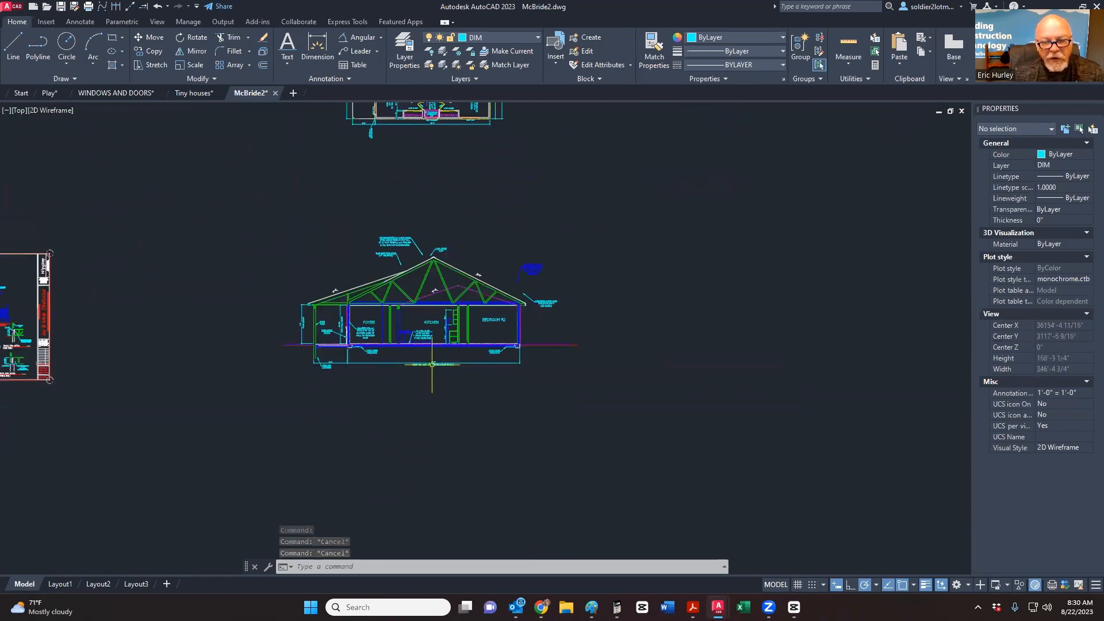
{"action": "scroll", "coordinate": [432, 365], "scroll_direction": "up", "scroll_amount": 5}
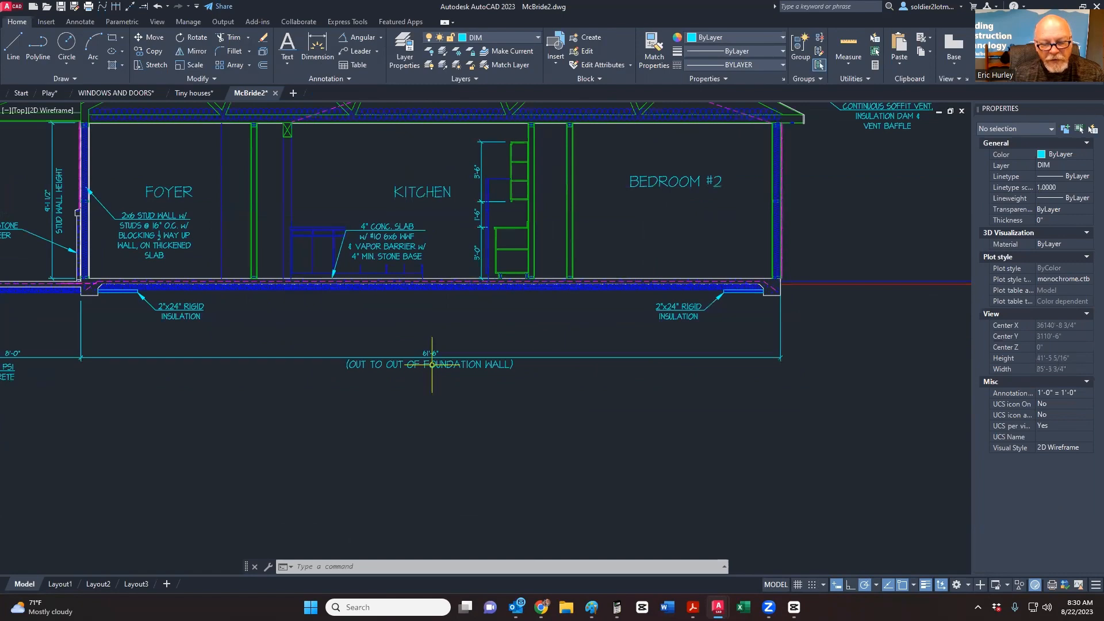
{"action": "left_click", "coordinate": [597, 379]}
{"action": "left_click", "coordinate": [558, 337]}
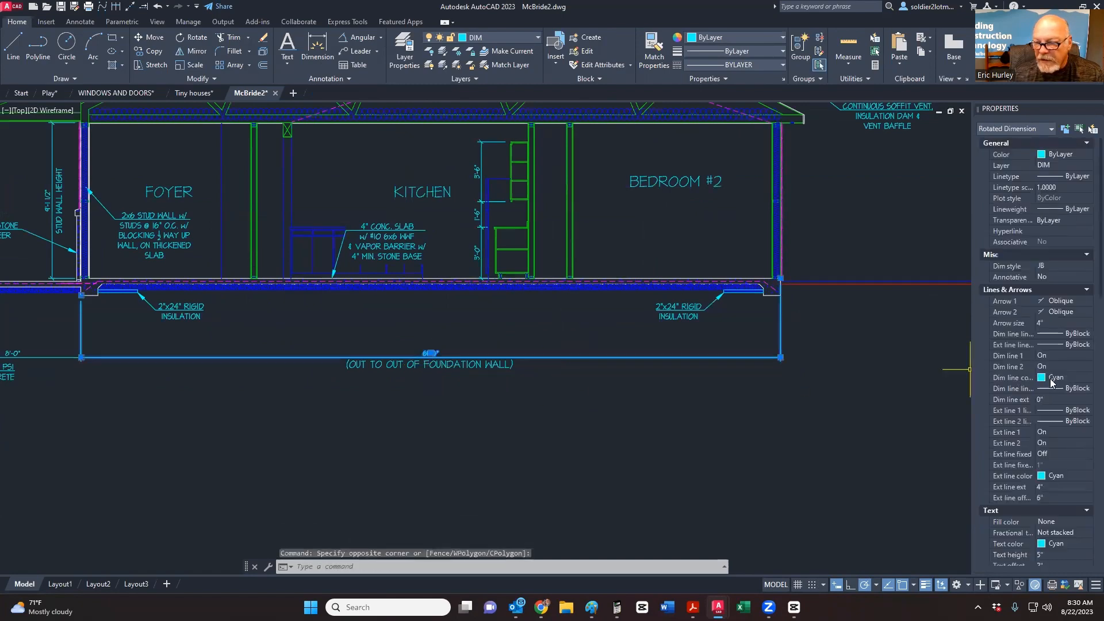
{"action": "scroll", "coordinate": [1050, 378], "scroll_direction": "down", "scroll_amount": 10}
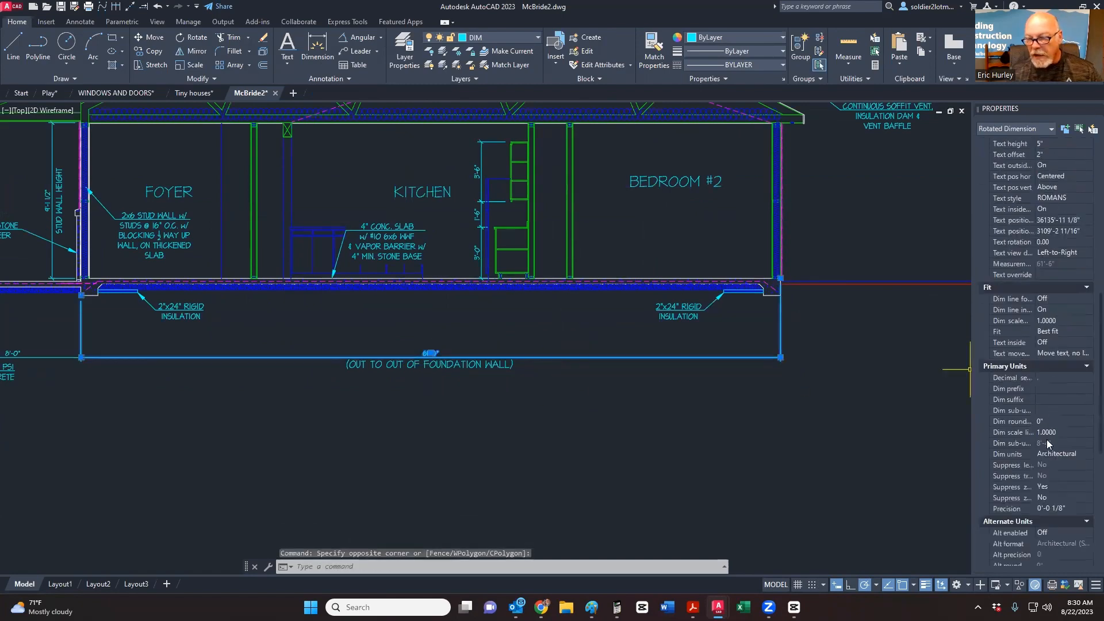
{"action": "left_click", "coordinate": [1055, 433]}
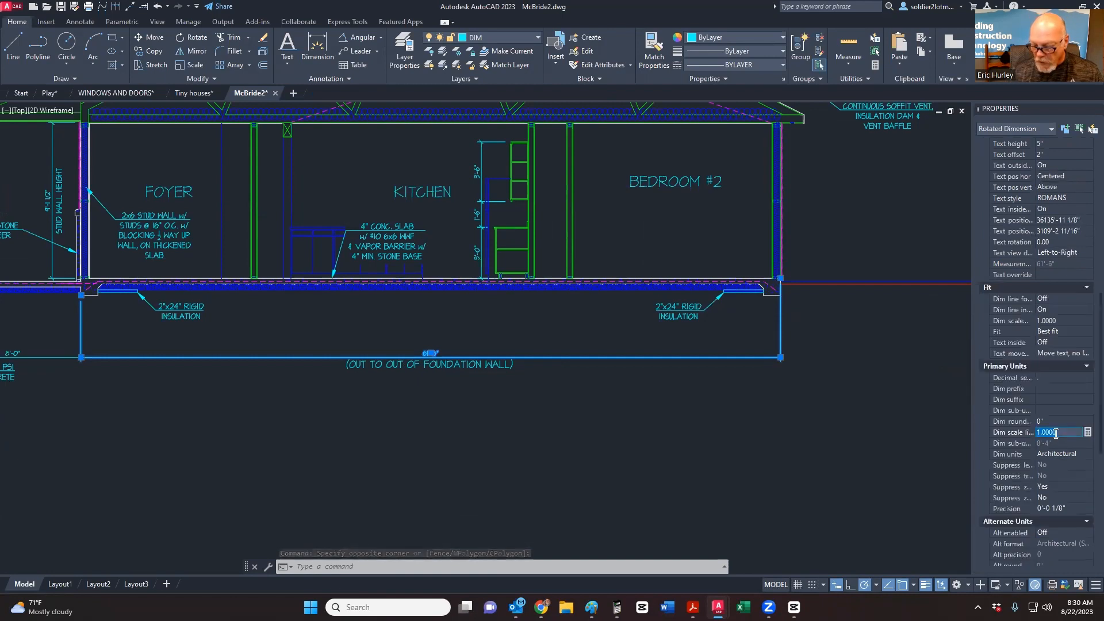
{"action": "type", "text": ".6"}
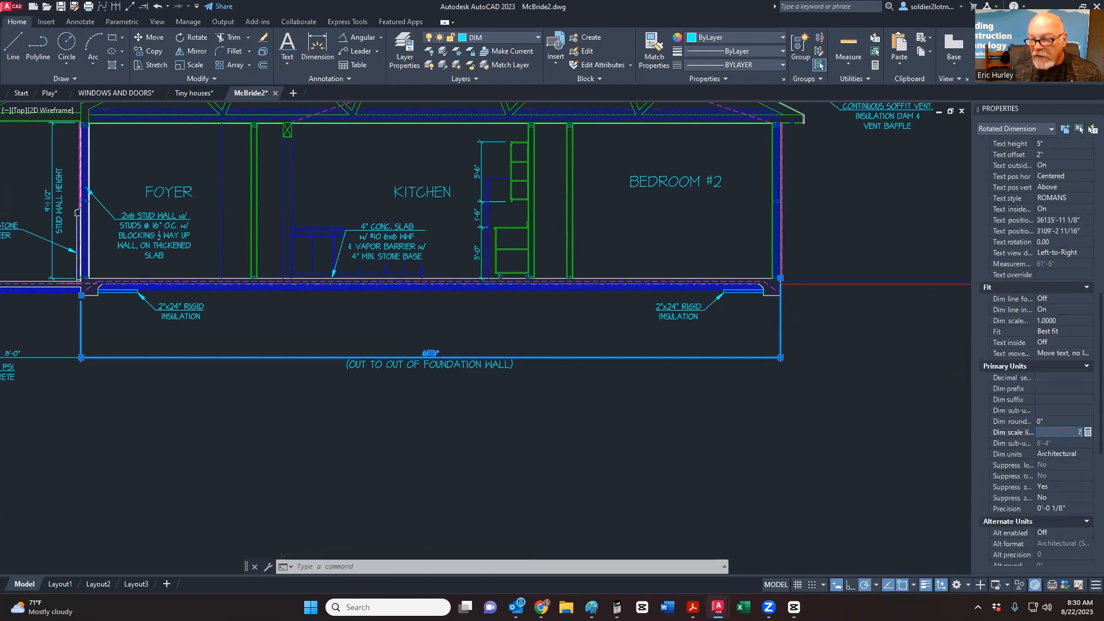
{"action": "key", "text": "Return"}
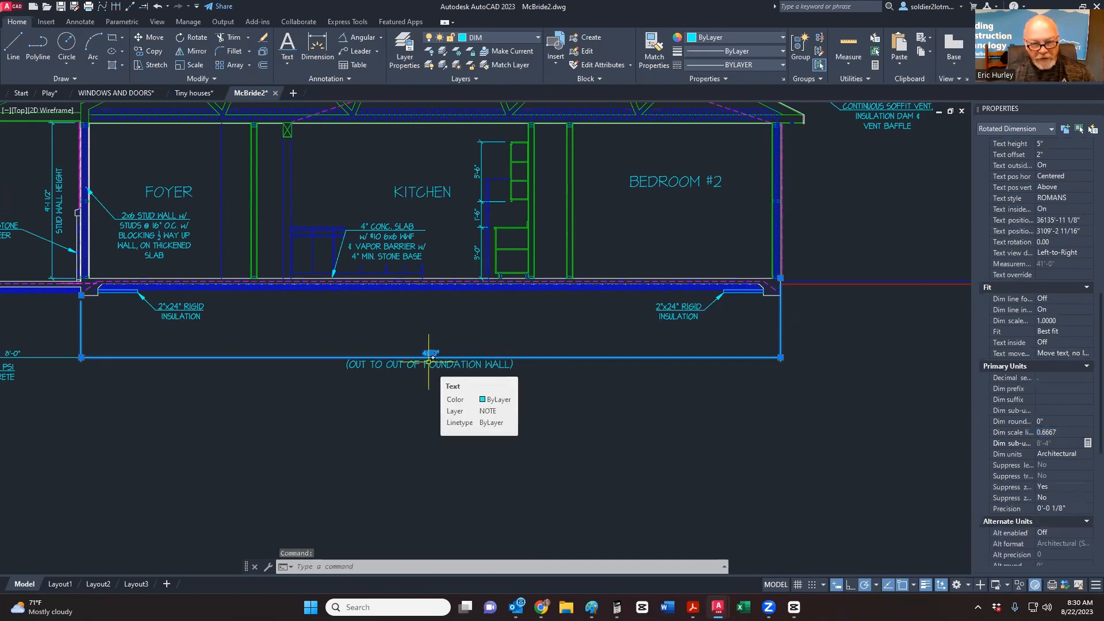
{"action": "scroll", "coordinate": [430, 362], "scroll_direction": "up", "scroll_amount": 5}
{"action": "key", "text": "Escape"}
Step: Divide 1/4 by 3/8 in the Construction Master Pro calculator and return to the AutoCAD drawing to check the foundation wall dimension
{"action": "left_click", "coordinate": [617, 607]}
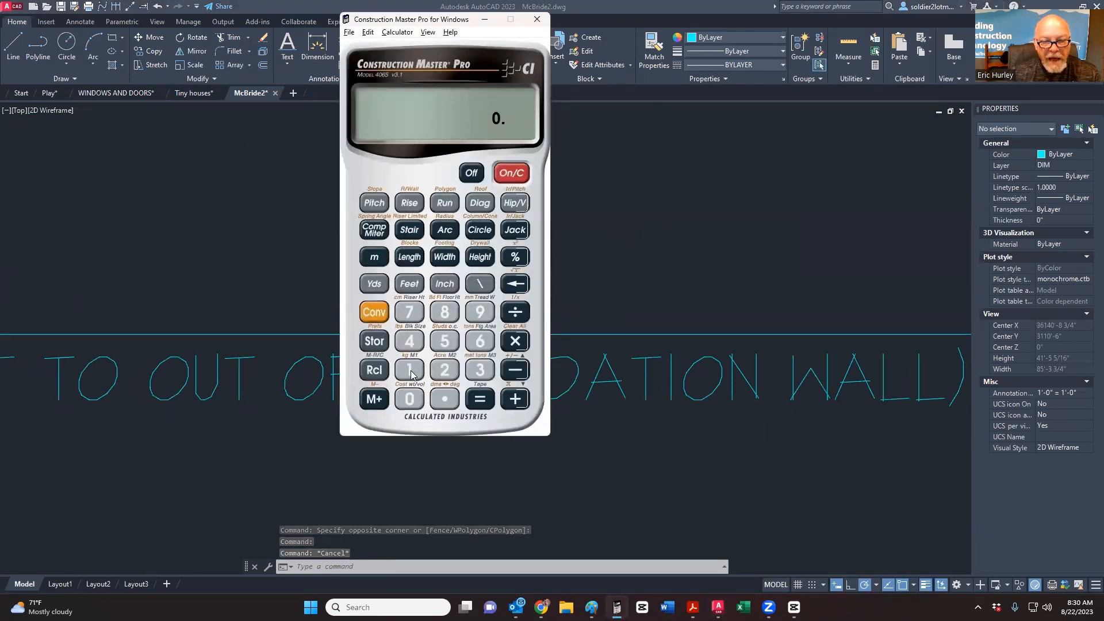
{"action": "left_click", "coordinate": [409, 370]}
{"action": "left_click", "coordinate": [445, 284]}
{"action": "left_click", "coordinate": [410, 340]}
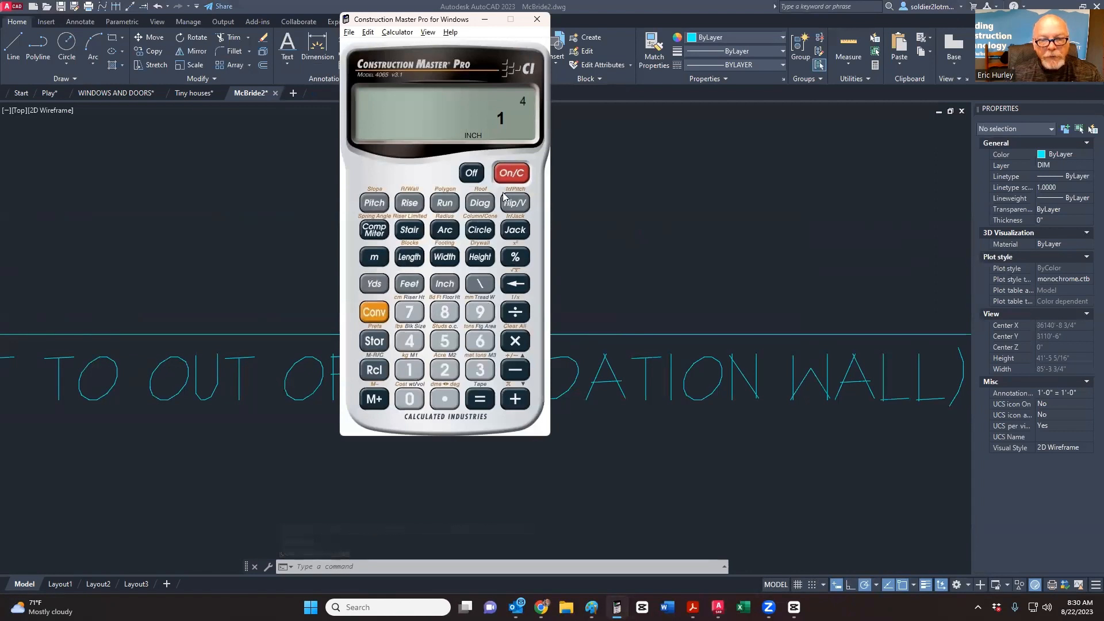
{"action": "left_click", "coordinate": [511, 172]}
{"action": "left_click", "coordinate": [410, 370]}
{"action": "left_click", "coordinate": [469, 289]}
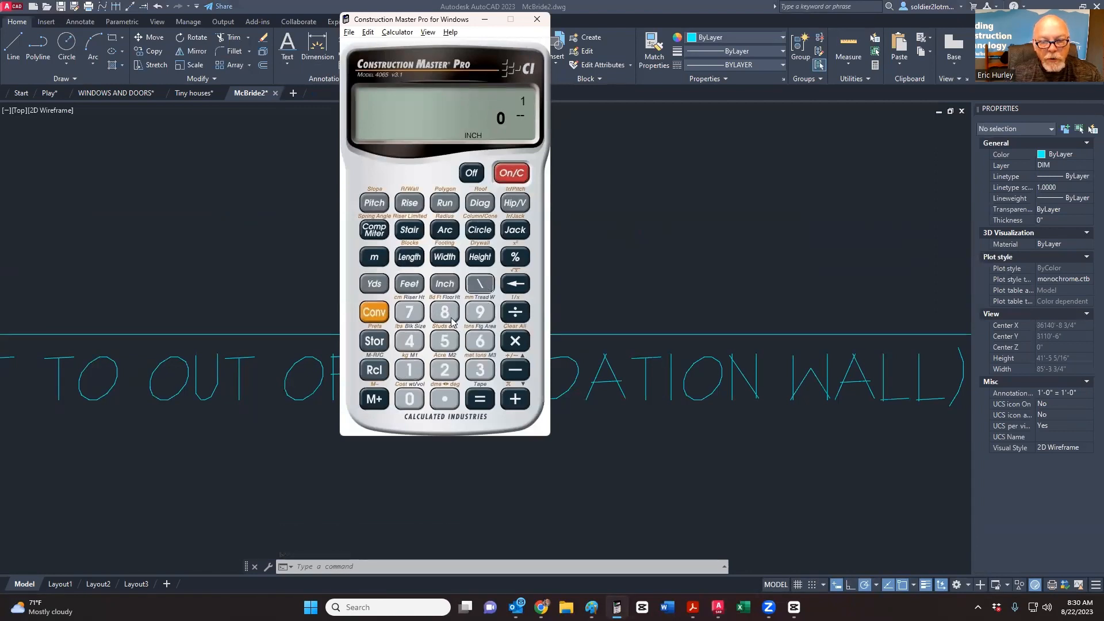
{"action": "left_click", "coordinate": [515, 312]}
{"action": "left_click", "coordinate": [480, 370]}
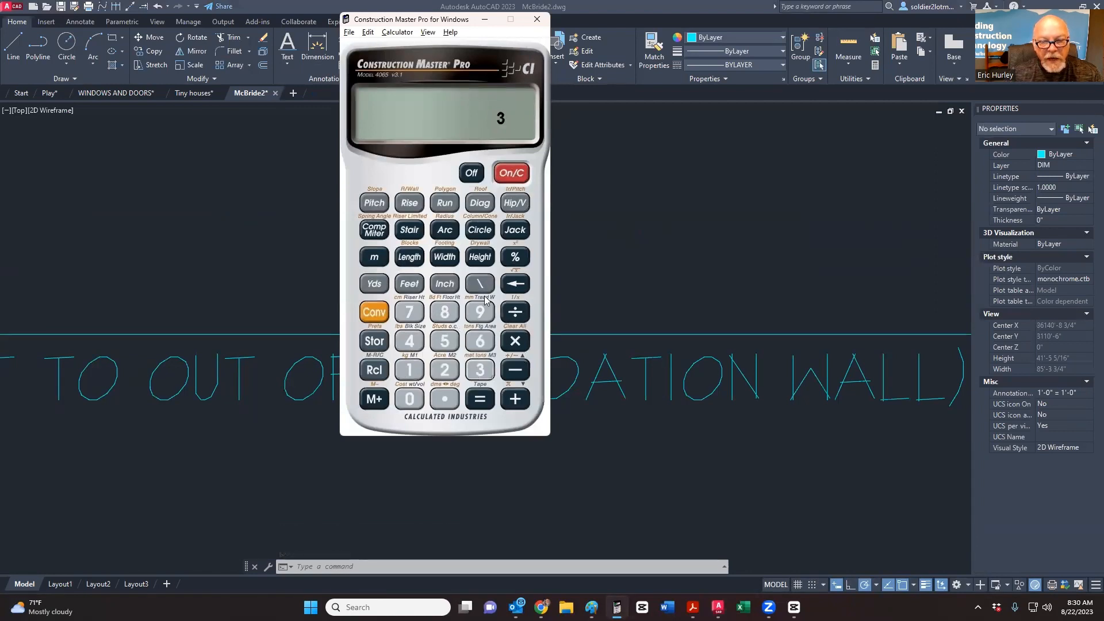
{"action": "left_click", "coordinate": [480, 284]}
{"action": "left_click", "coordinate": [446, 312]}
{"action": "left_click", "coordinate": [480, 399]}
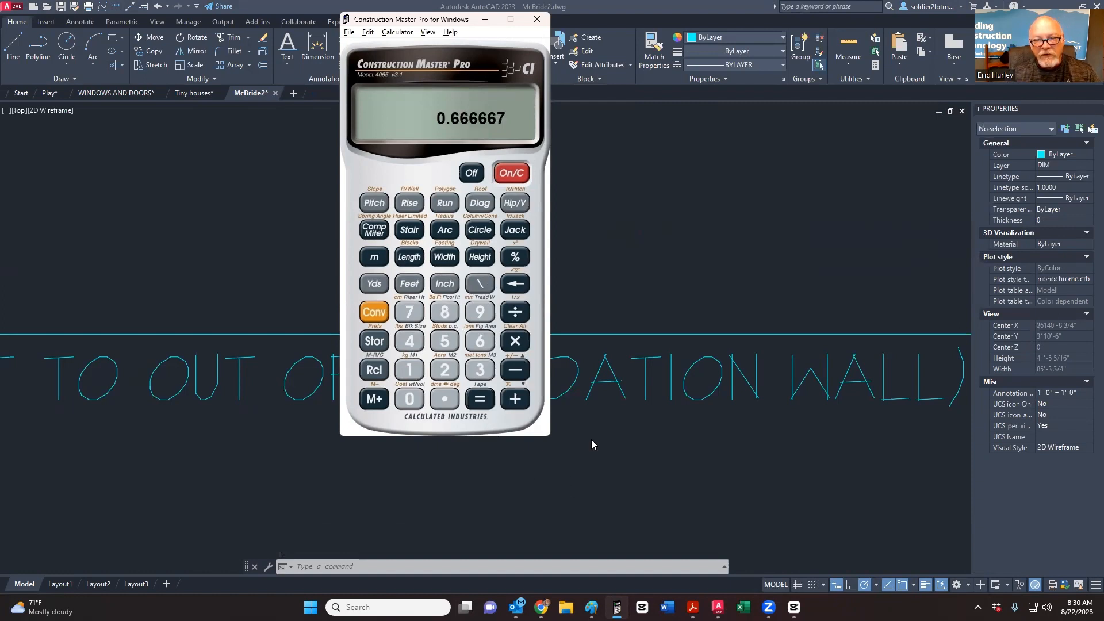
{"action": "key", "text": "alt+Tab"}
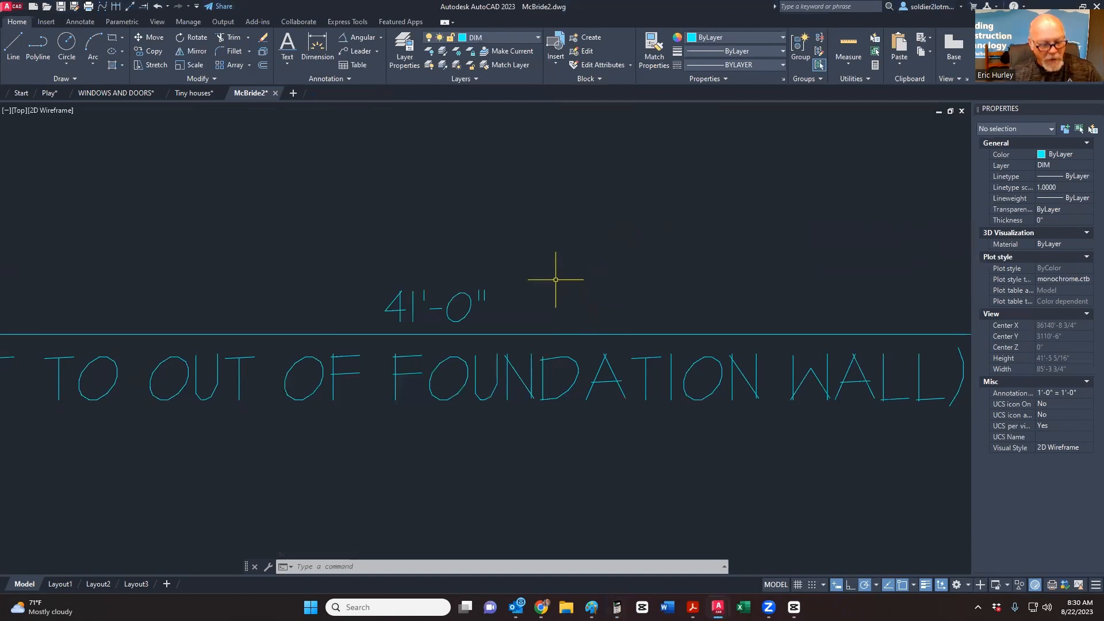
Step: Switch to the Construction Master Pro calculator, clear it, and divide 3/4 by 1/4
{"action": "key", "text": "alt+Tab"}
{"action": "left_click", "coordinate": [518, 174]}
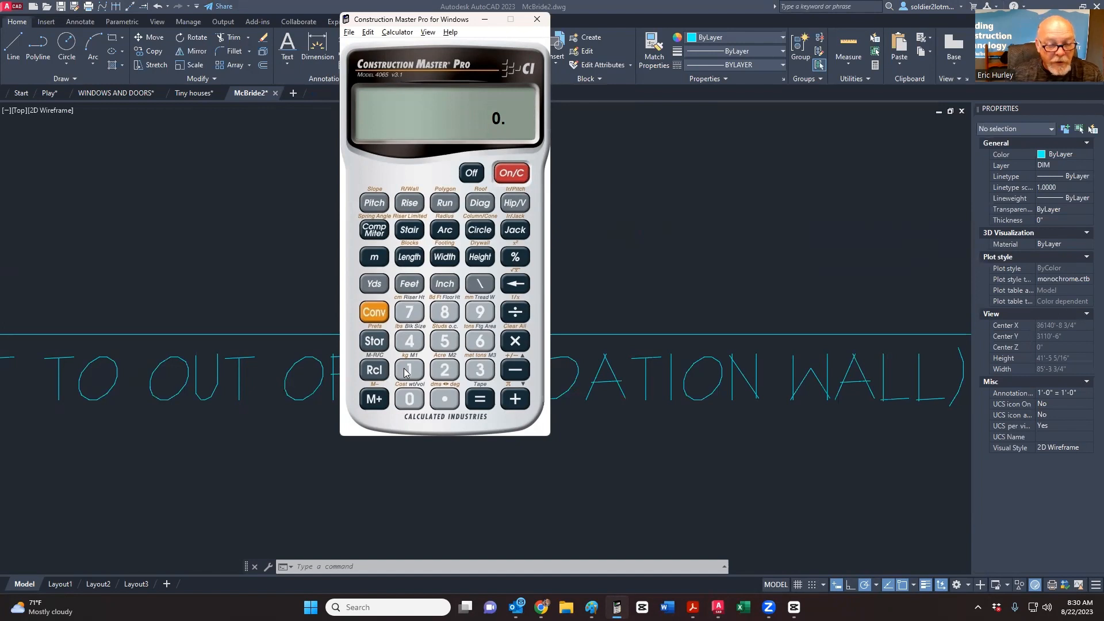
{"action": "left_click", "coordinate": [479, 370]}
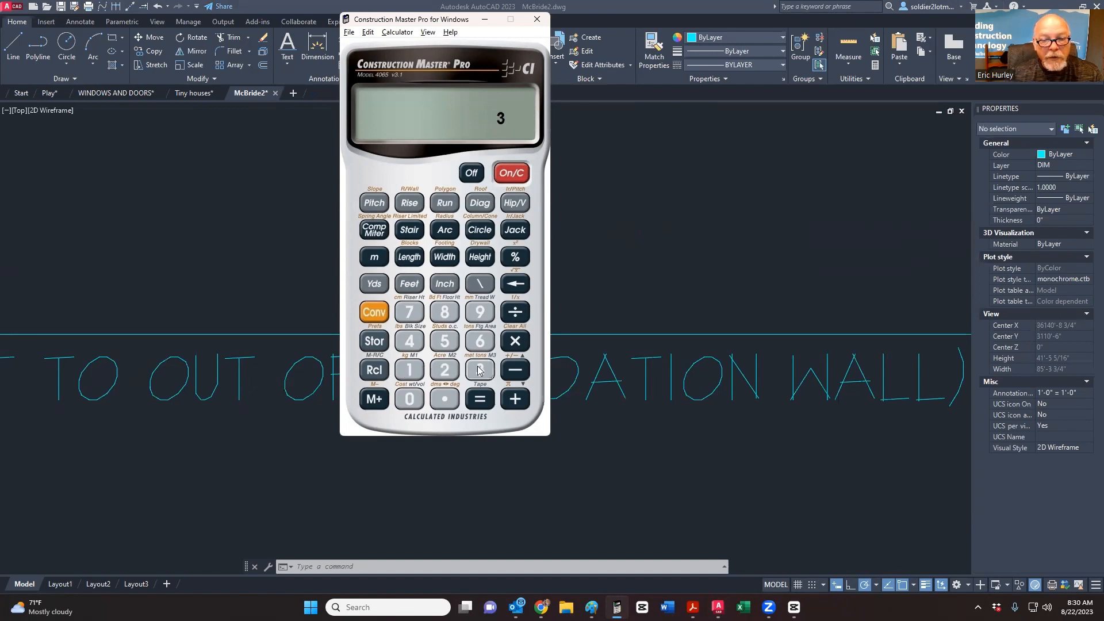
{"action": "left_click", "coordinate": [482, 284]}
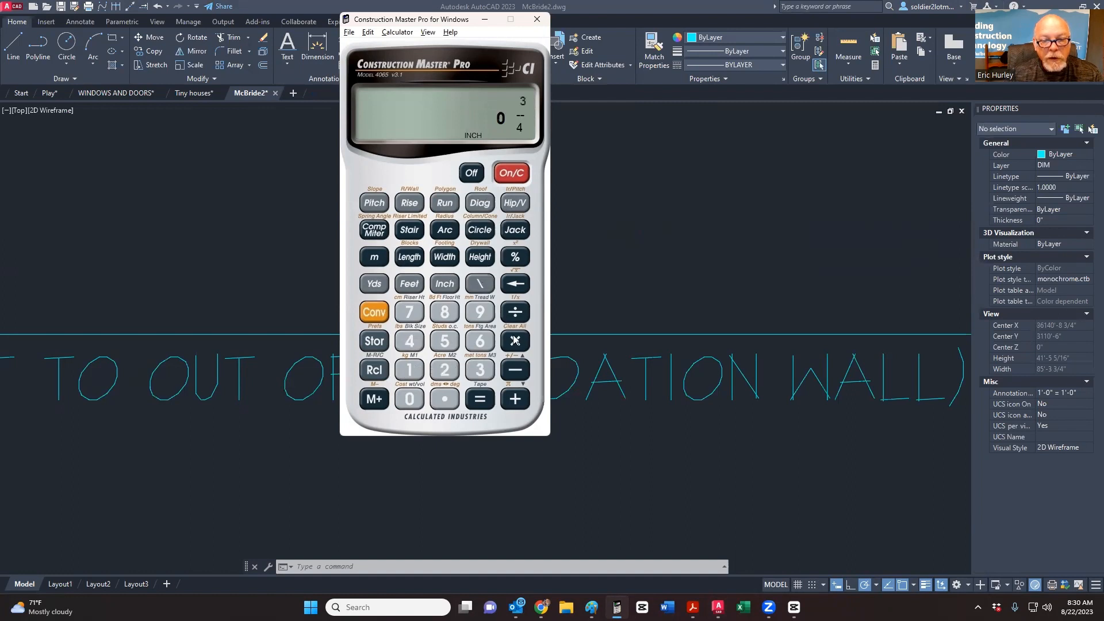
{"action": "left_click", "coordinate": [413, 372]}
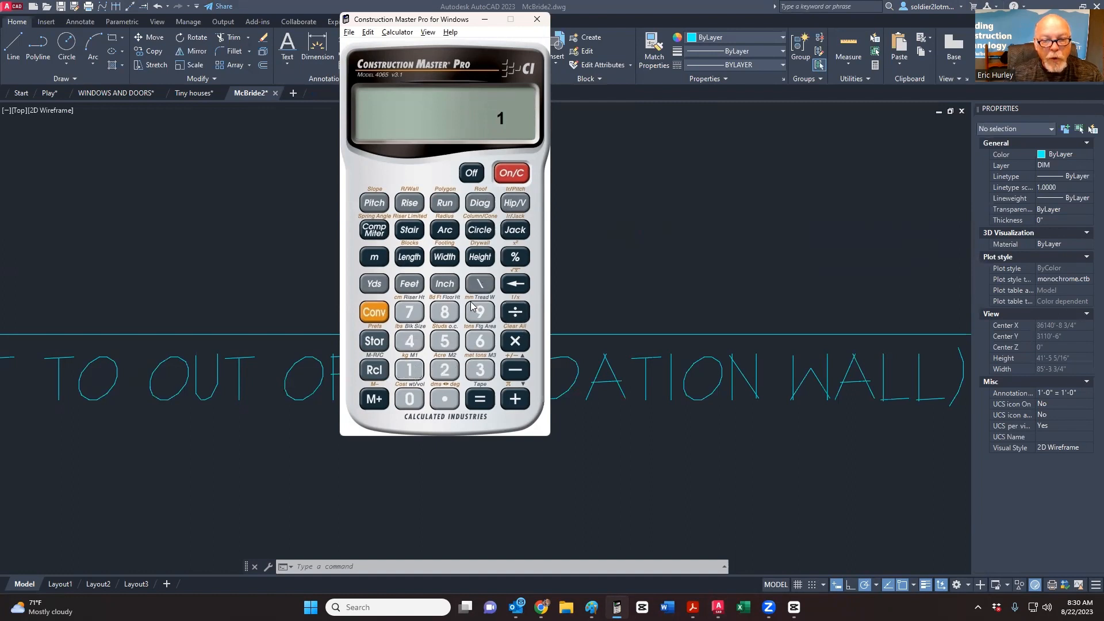
{"action": "left_click", "coordinate": [482, 286]}
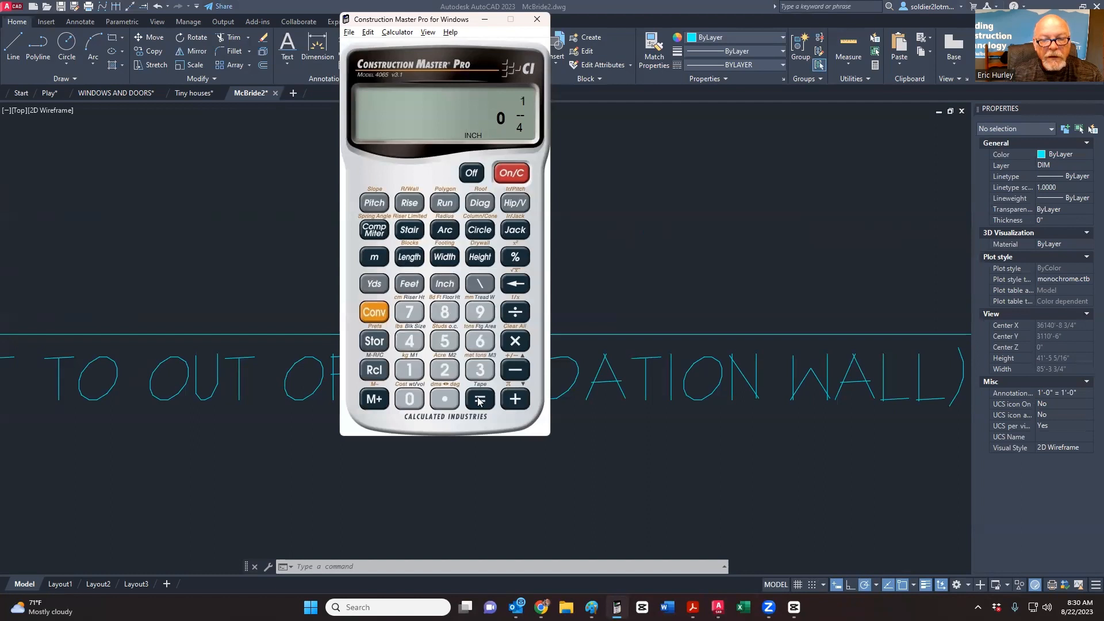
{"action": "type", "text": "3."}
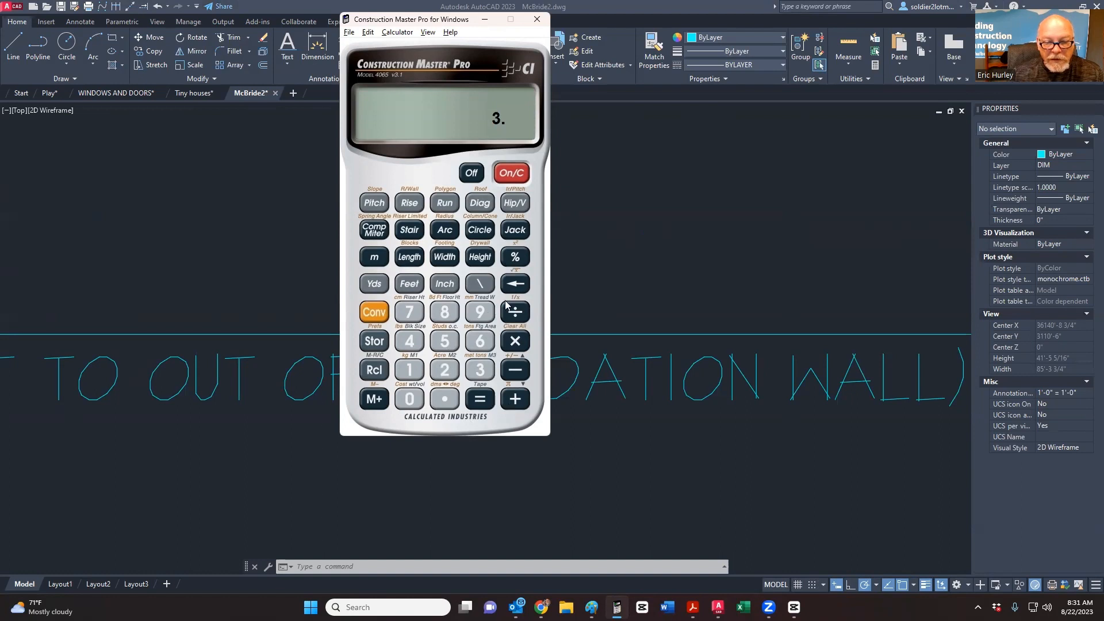
Step: Calculate the reverse ratio by dividing 1/4 by 3/4
{"action": "left_click", "coordinate": [418, 371]}
{"action": "key", "text": "backslash"}
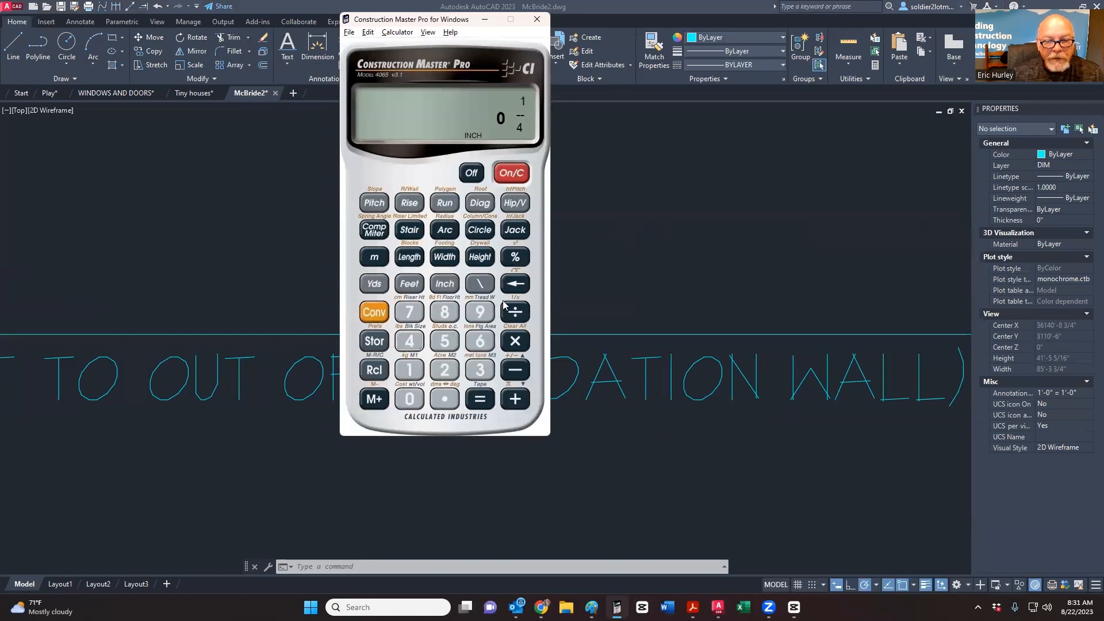
{"action": "left_click", "coordinate": [482, 374]}
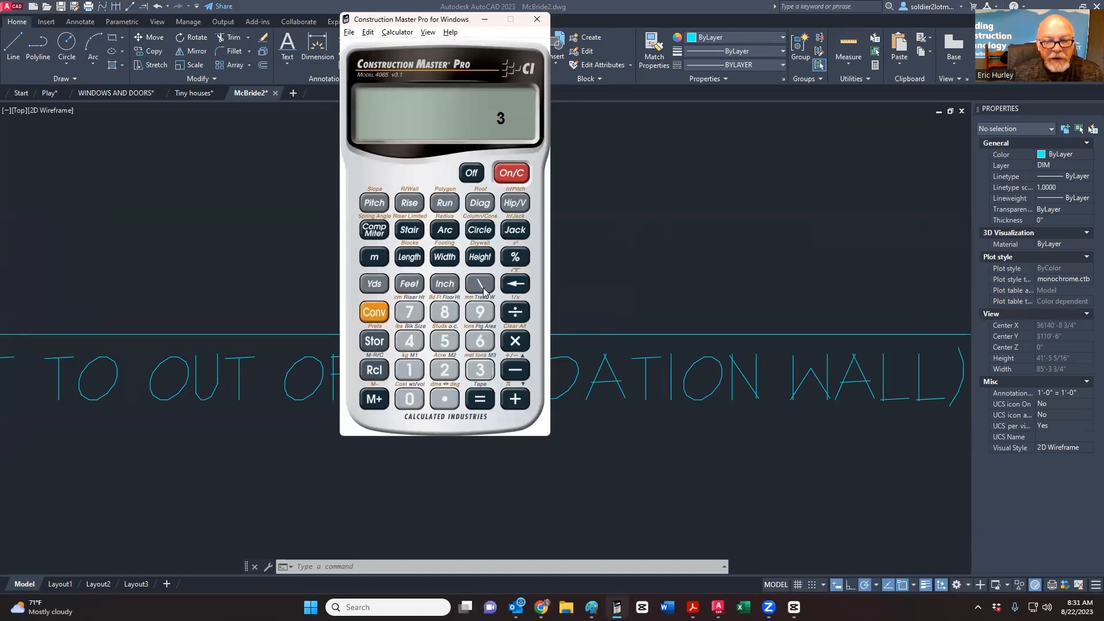
{"action": "left_click", "coordinate": [481, 399]}
Step: Return to the AutoCAD drawing and set the linear dimension scale of the section's out-to-out foundation wall dimension to .3333
{"action": "left_click", "coordinate": [631, 336]}
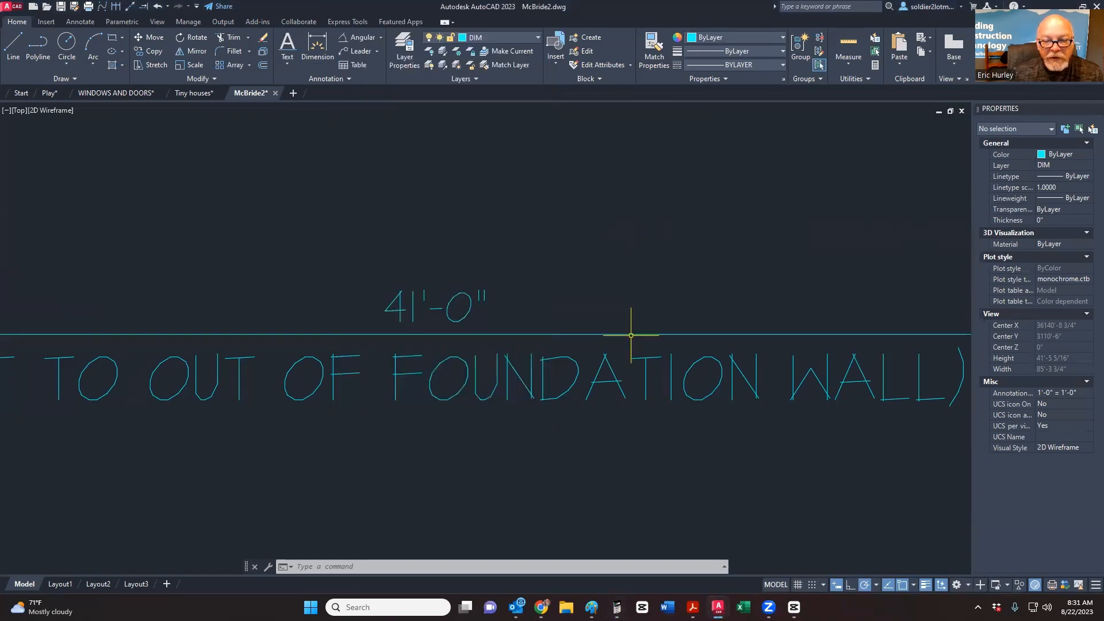
{"action": "left_click", "coordinate": [633, 334]}
{"action": "scroll", "coordinate": [1065, 462], "scroll_direction": "down", "scroll_amount": 10}
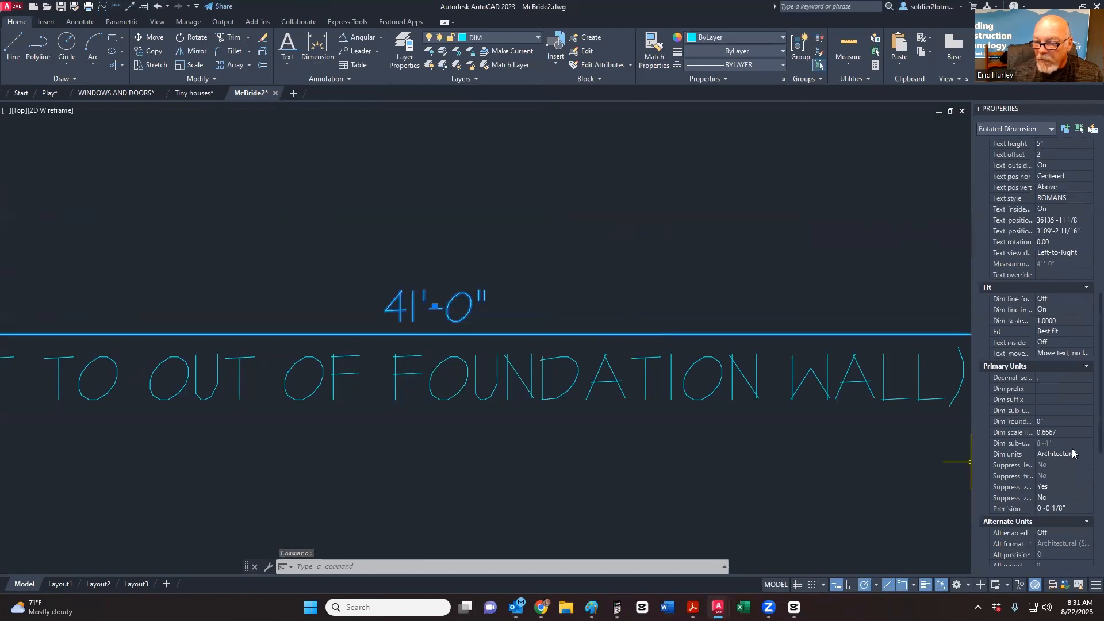
{"action": "left_click", "coordinate": [1065, 434]}
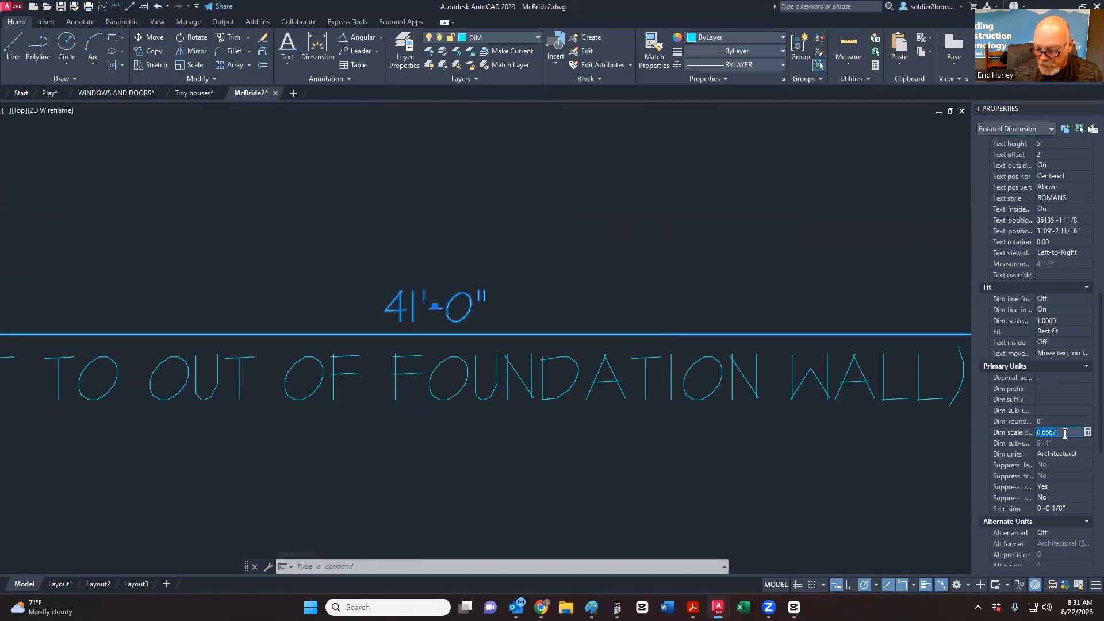
{"action": "type", "text": ".3333"}
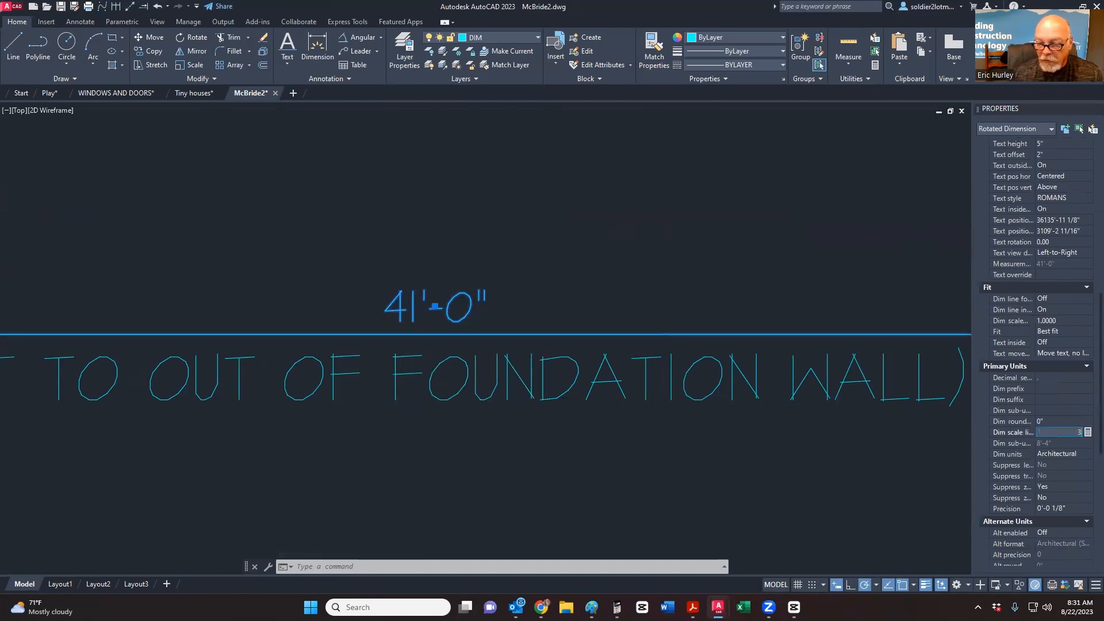
Step: Try a linear dimension scale of 0.3333 on the overall foundation wall dimension and undo the change
{"action": "key", "text": "Return"}
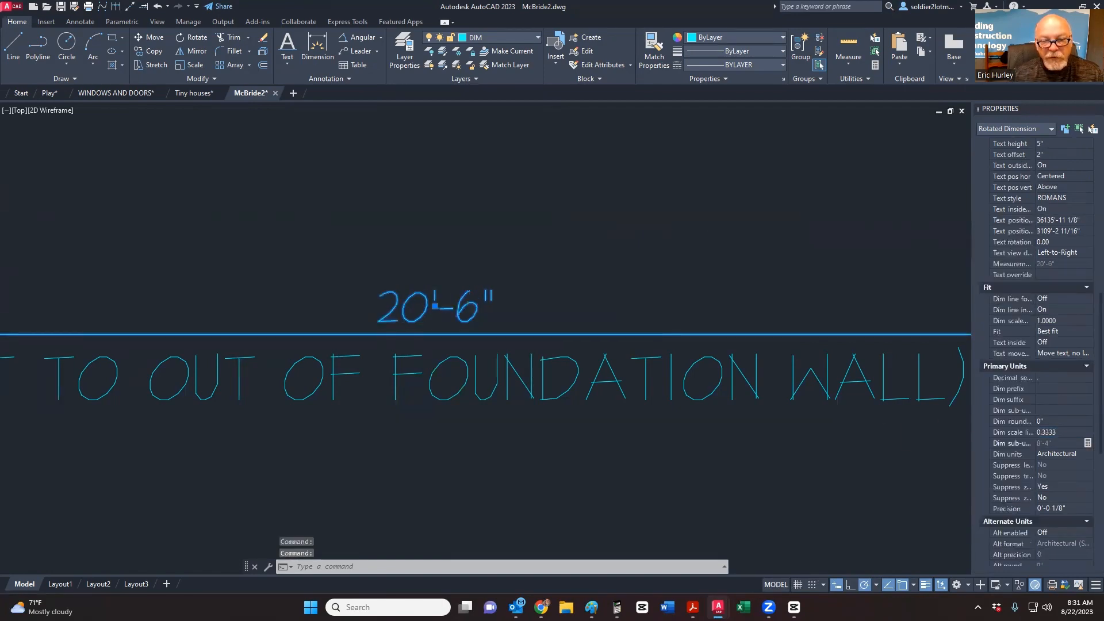
{"action": "key", "text": "Escape"}
{"action": "scroll", "coordinate": [588, 385], "scroll_direction": "down", "scroll_amount": 10}
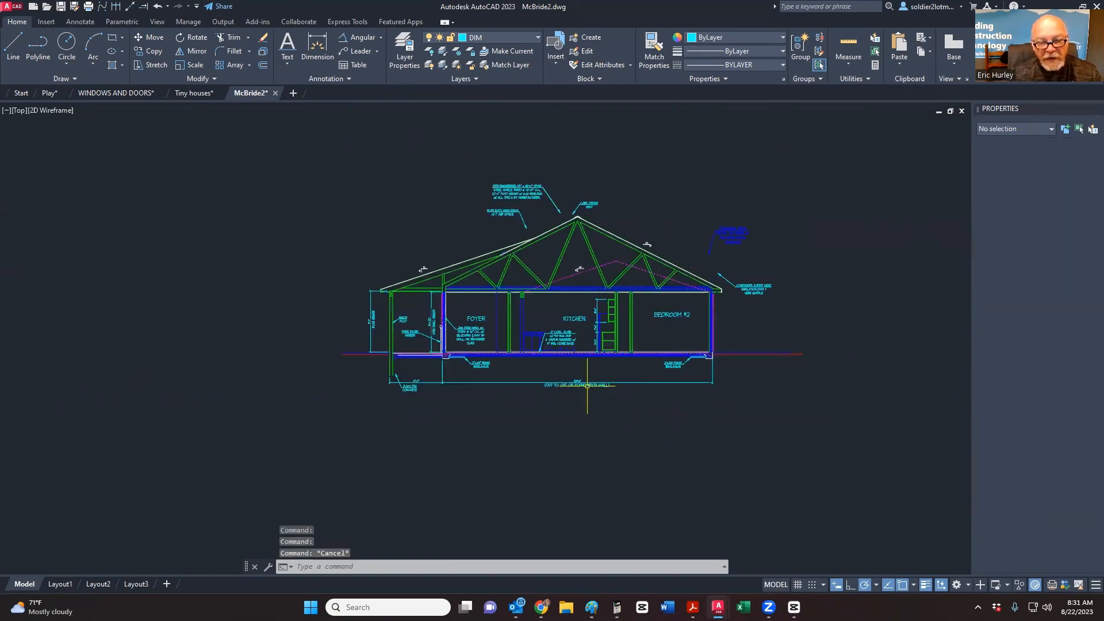
{"action": "key", "text": "ctrl+z"}
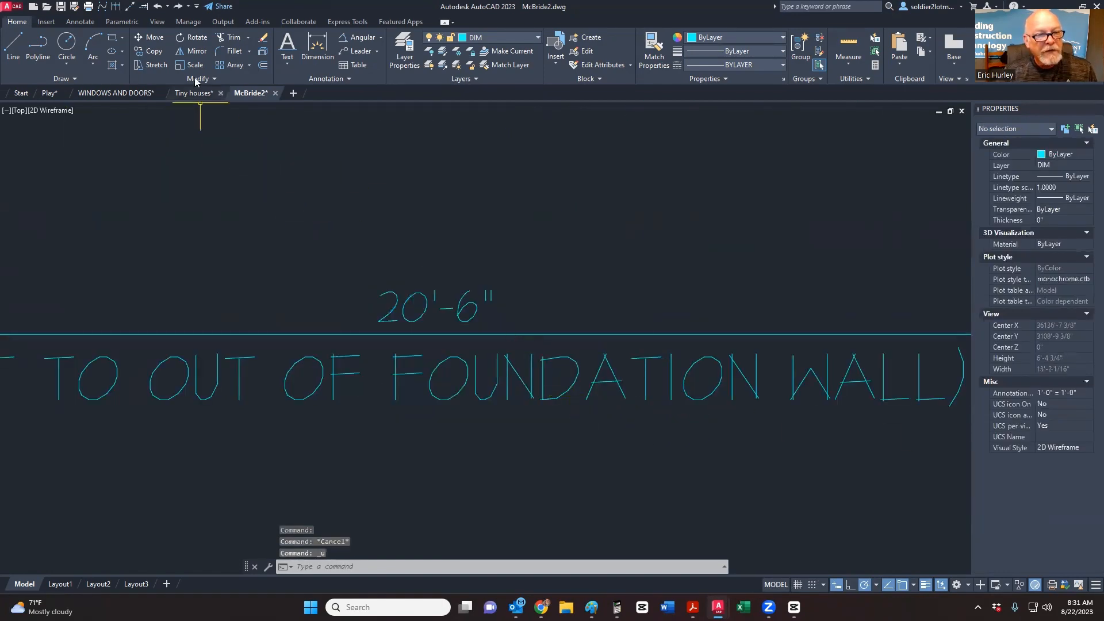
{"action": "key", "text": "ctrl+z"}
{"action": "left_click", "coordinate": [191, 64]}
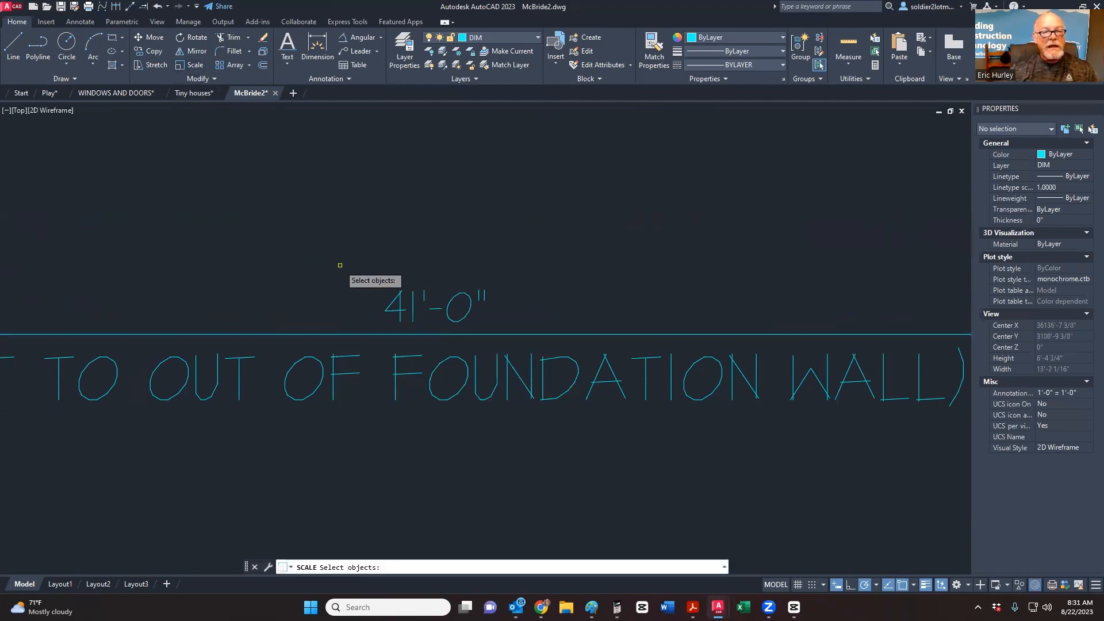
{"action": "scroll", "coordinate": [340, 266], "scroll_direction": "down", "scroll_amount": 9}
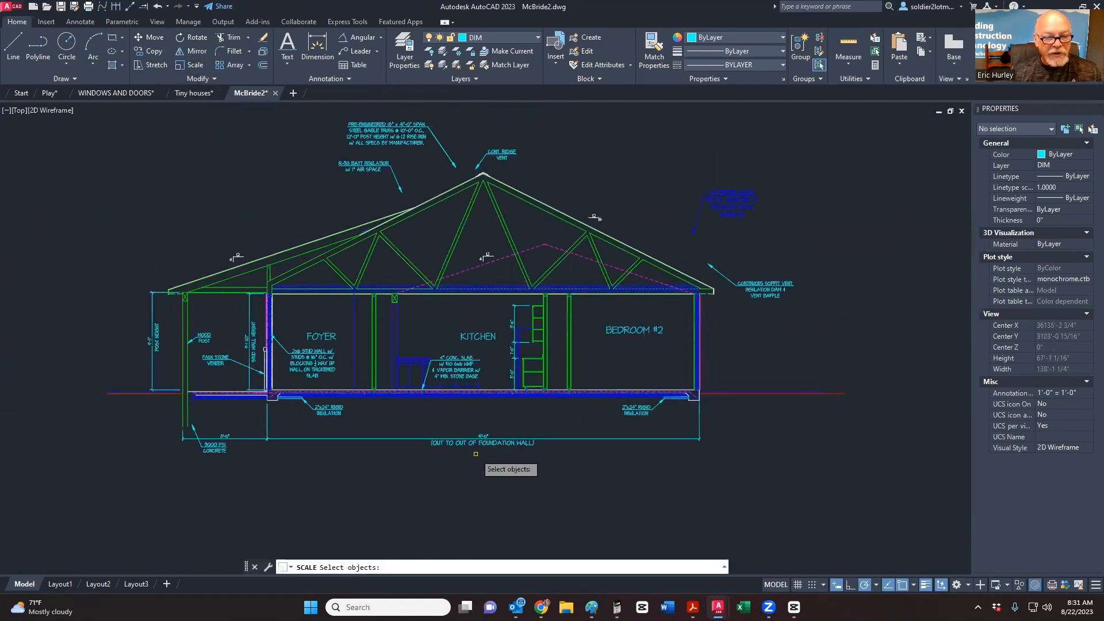
{"action": "scroll", "coordinate": [475, 453], "scroll_direction": "down", "scroll_amount": 5}
{"action": "key", "text": "Escape"}
Step: Undo the earlier dimension property changes and the previous scaling of the building section
{"action": "key", "text": "ctrl+z"}
{"action": "key", "text": "ctrl+z"}
{"action": "key", "text": "ctrl+z"}
{"action": "key", "text": "ctrl+z"}
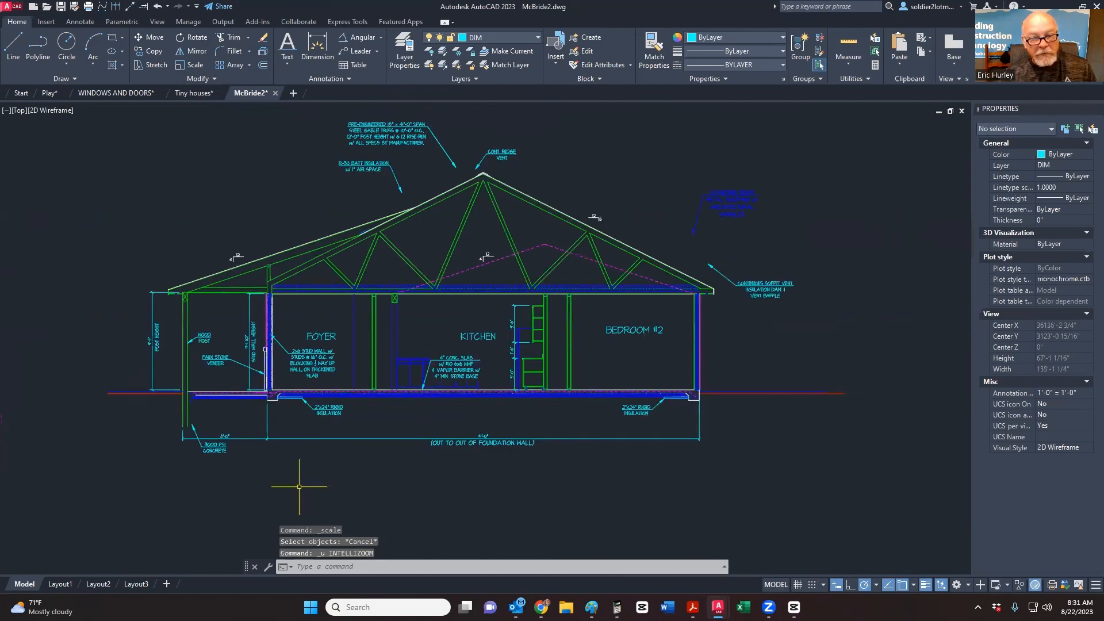
{"action": "key", "text": "ctrl+z"}
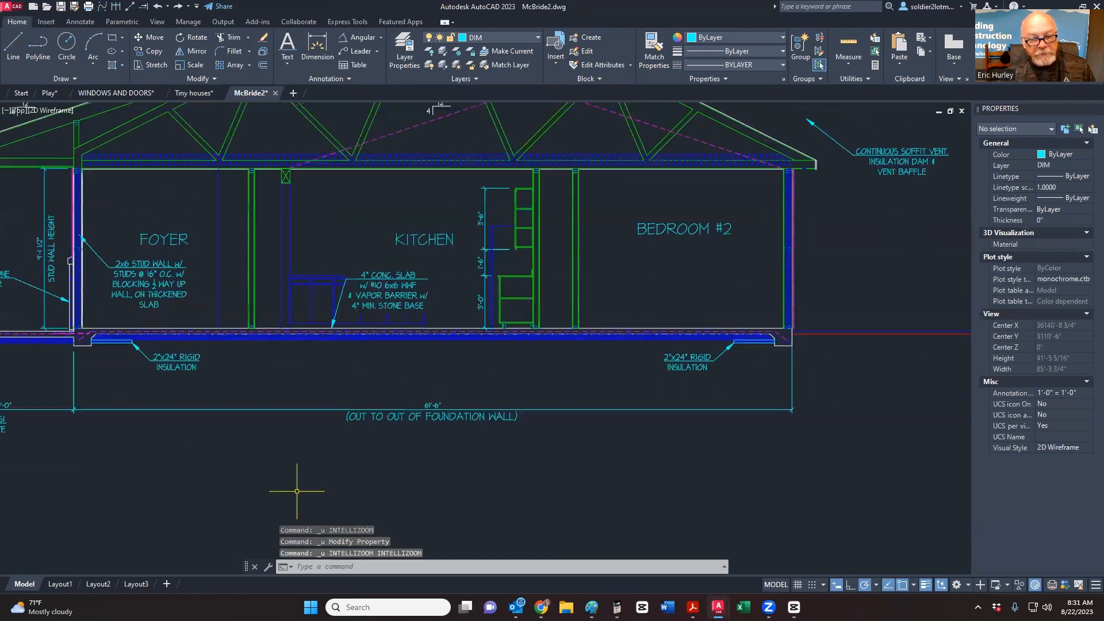
{"action": "key", "text": "ctrl+z"}
{"action": "key", "text": "ctrl+z"}
{"action": "key", "text": "ctrl+z"}
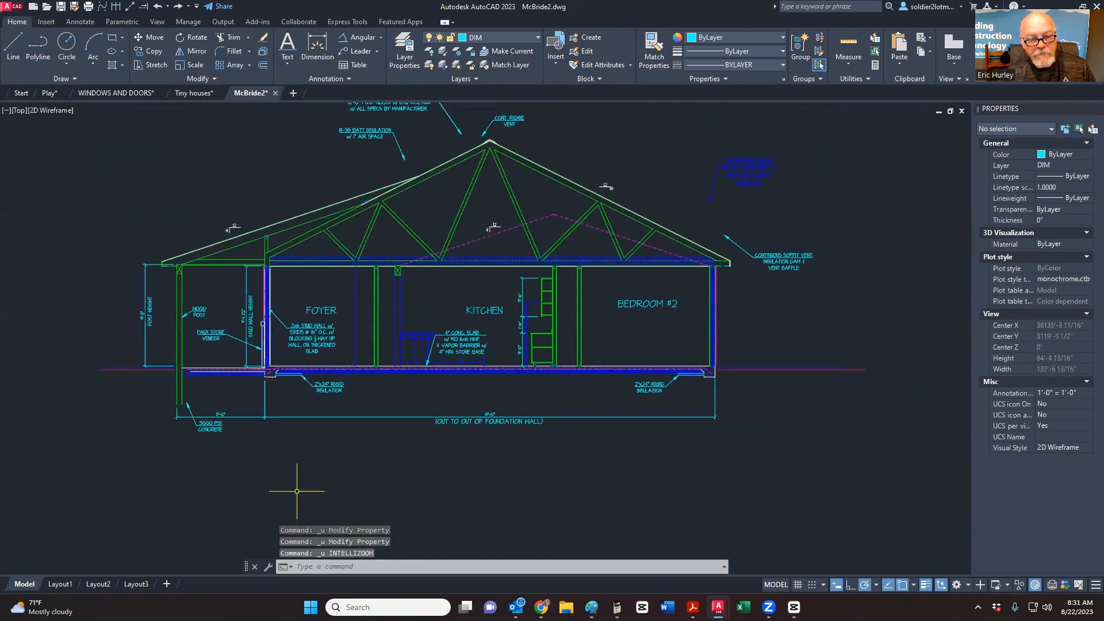
{"action": "key", "text": "ctrl+z"}
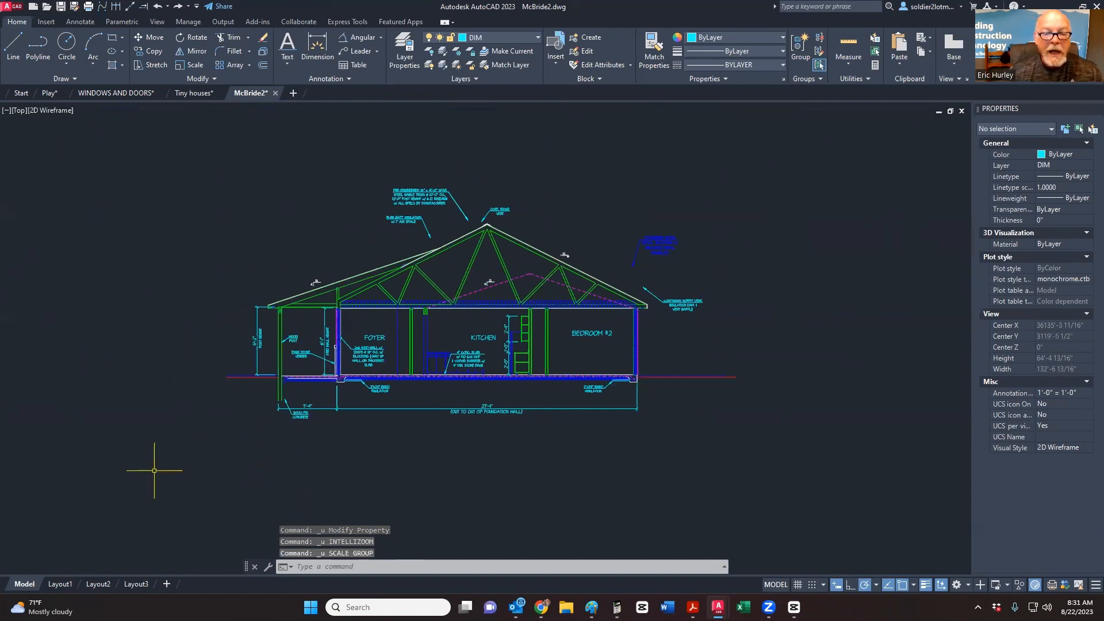
{"action": "left_click", "coordinate": [159, 467]}
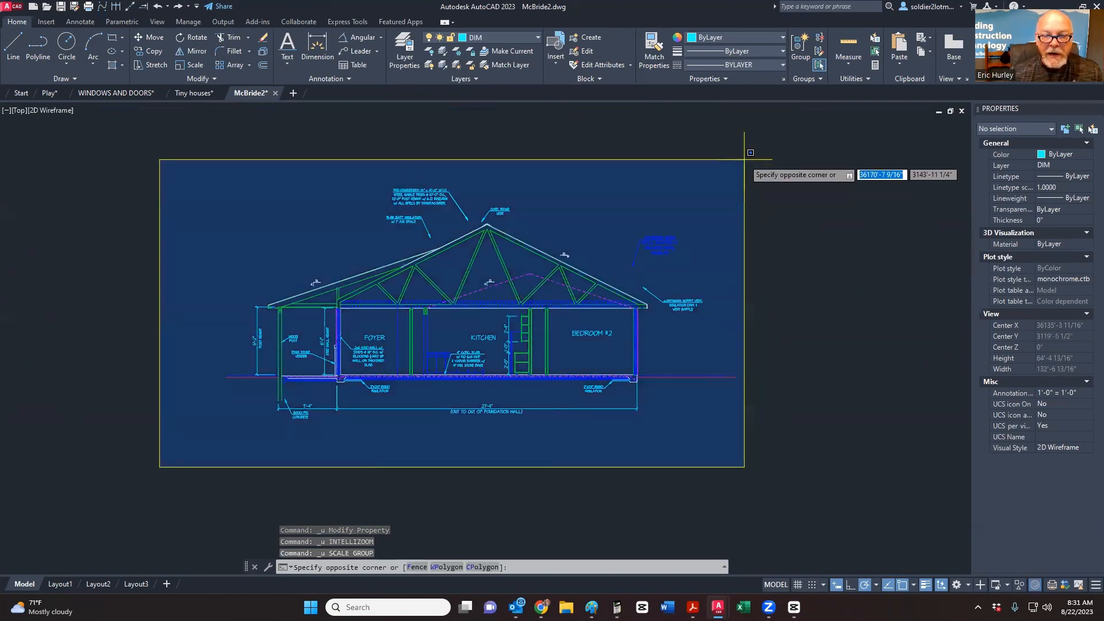
{"action": "left_click", "coordinate": [744, 160]}
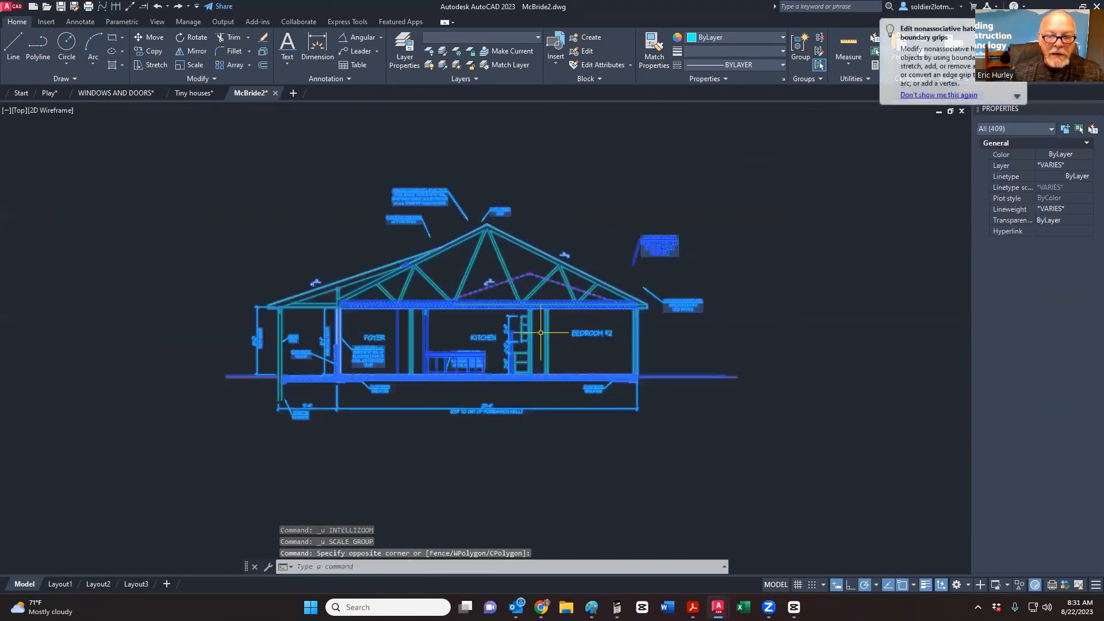
{"action": "left_click", "coordinate": [187, 63]}
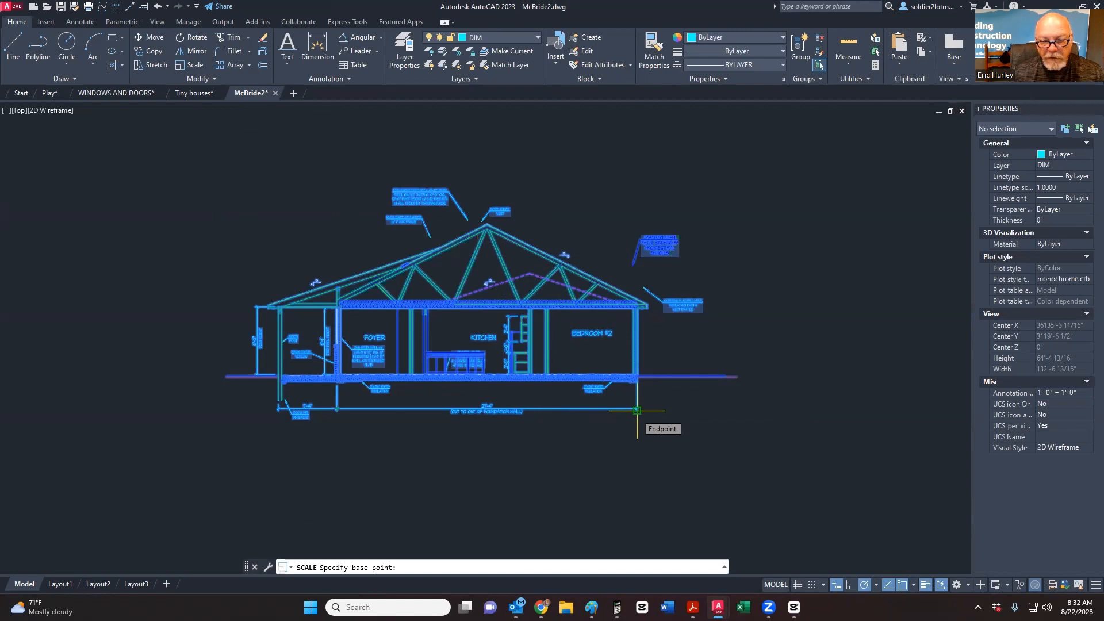
{"action": "key", "text": "Escape"}
{"action": "key", "text": "Escape"}
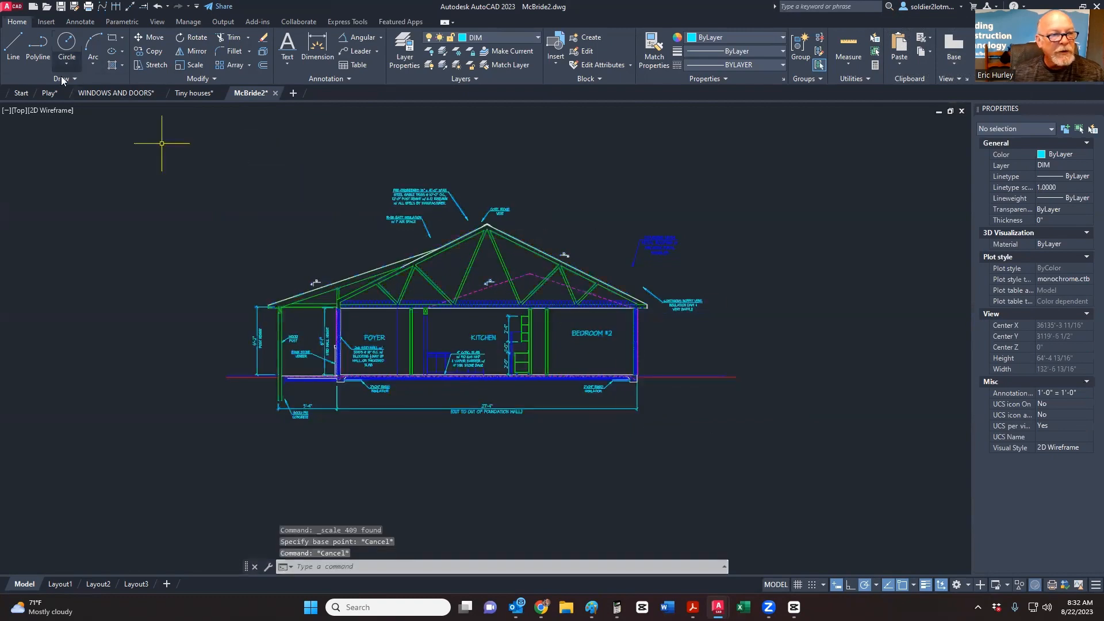
Step: Draw a circle of about 1'-10" radius centred on the lower endpoint of the foundation dimension's extension line on the Bedroom #2 side
{"action": "left_click", "coordinate": [13, 53]}
{"action": "left_click", "coordinate": [68, 47]}
{"action": "scroll", "coordinate": [626, 403], "scroll_direction": "up", "scroll_amount": 9}
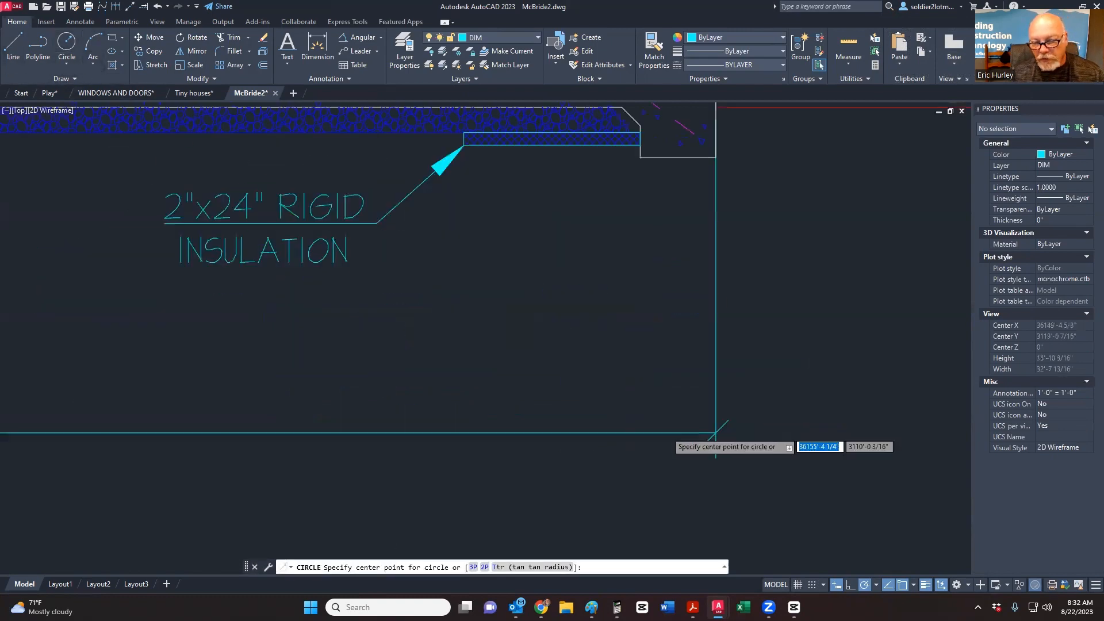
{"action": "scroll", "coordinate": [702, 433], "scroll_direction": "up", "scroll_amount": 8}
{"action": "left_click", "coordinate": [791, 504]}
{"action": "left_click", "coordinate": [453, 370]}
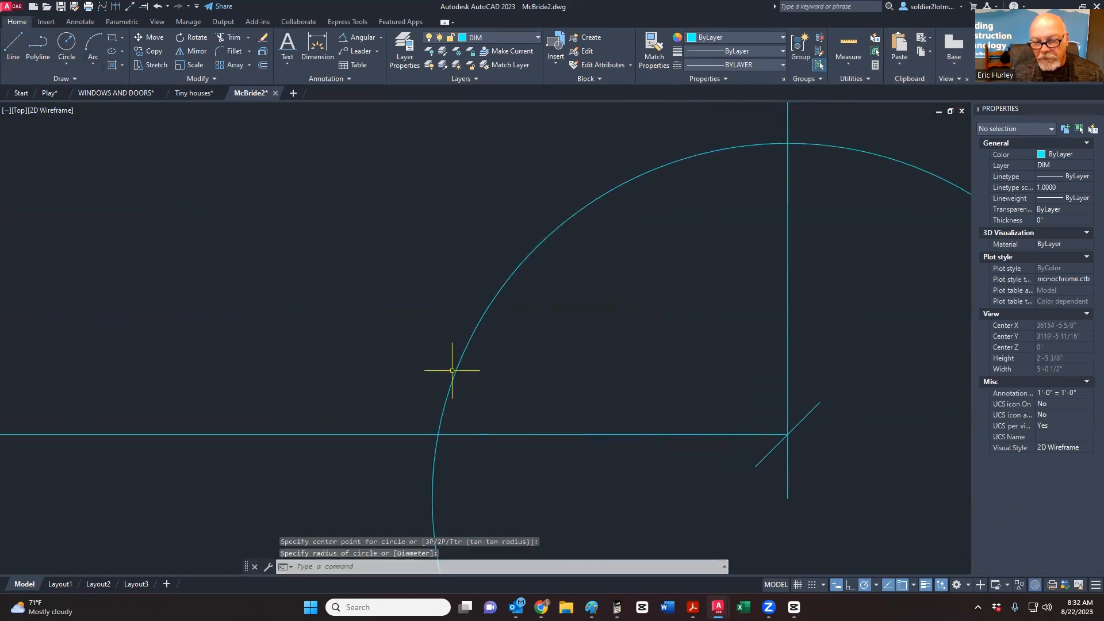
{"action": "scroll", "coordinate": [452, 371], "scroll_direction": "down", "scroll_amount": 15}
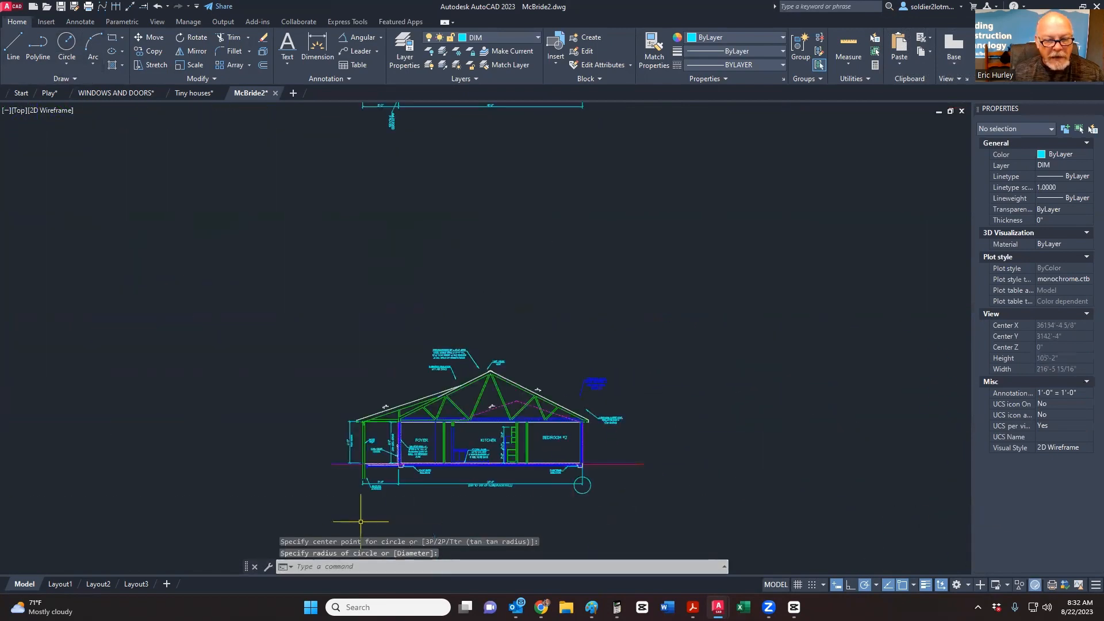
Step: Scale the entire building section, excluding the circle, by a factor of 1.5 about the extension line endpoint at the circle's centre
{"action": "left_click", "coordinate": [303, 516]}
{"action": "left_click", "coordinate": [659, 297]}
{"action": "middle_click_drag", "start_coordinate": [624, 467], "coordinate": [574, 342]}
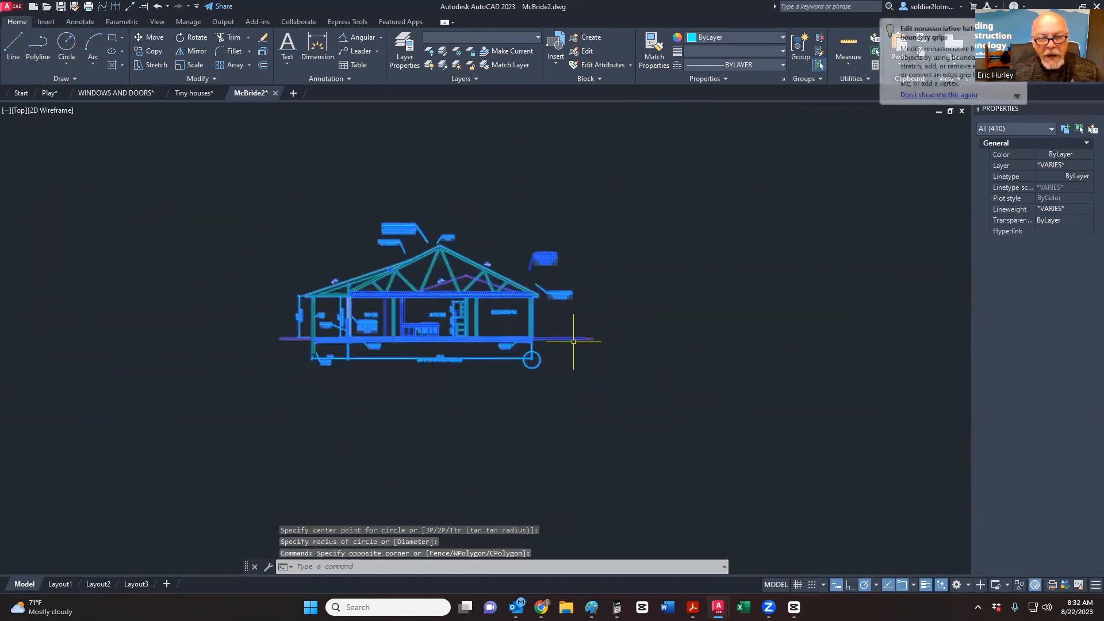
{"action": "scroll", "coordinate": [573, 342], "scroll_direction": "up", "scroll_amount": 8}
{"action": "scroll", "coordinate": [493, 387], "scroll_direction": "up", "scroll_amount": 4}
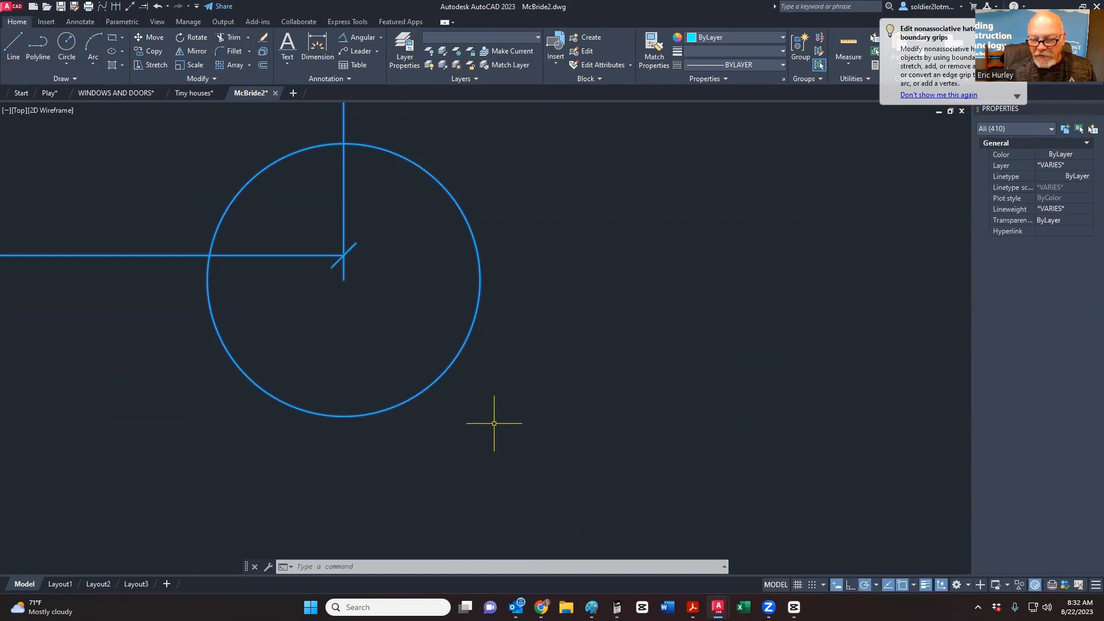
{"action": "left_click", "coordinate": [494, 424], "text": "shift"}
{"action": "left_click", "coordinate": [302, 289], "text": "shift"}
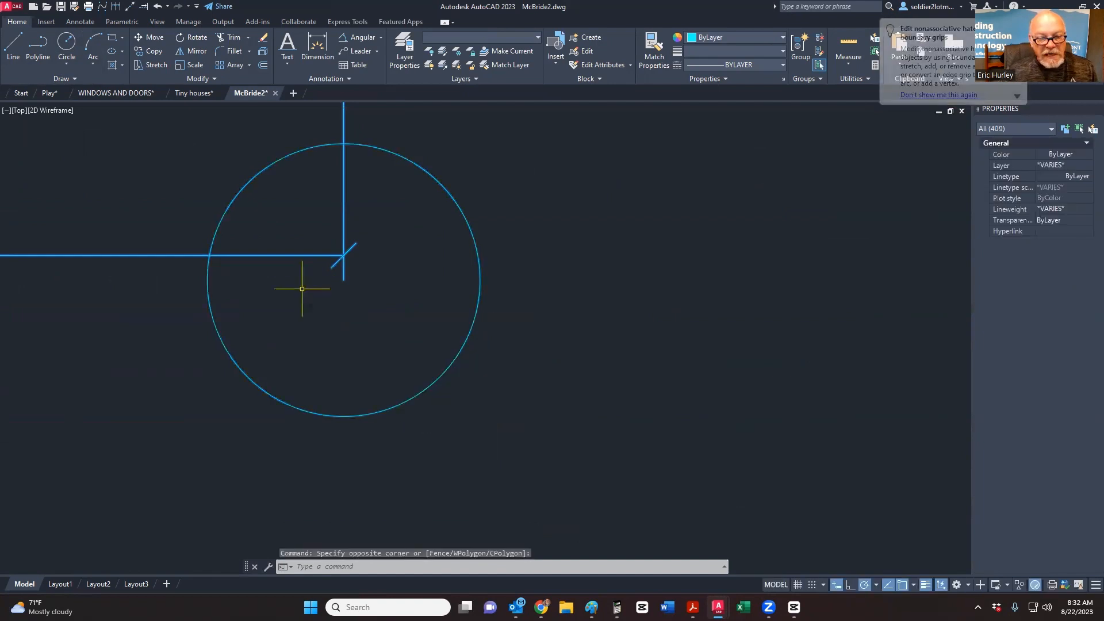
{"action": "scroll", "coordinate": [591, 427], "scroll_direction": "down", "scroll_amount": 6}
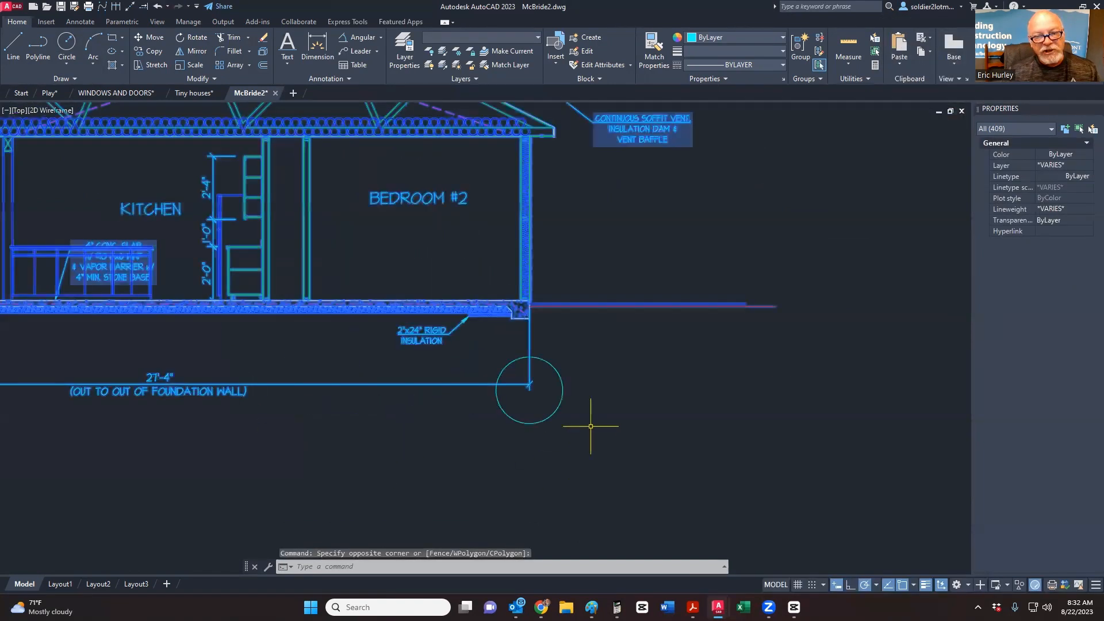
{"action": "scroll", "coordinate": [601, 429], "scroll_direction": "down", "scroll_amount": 4}
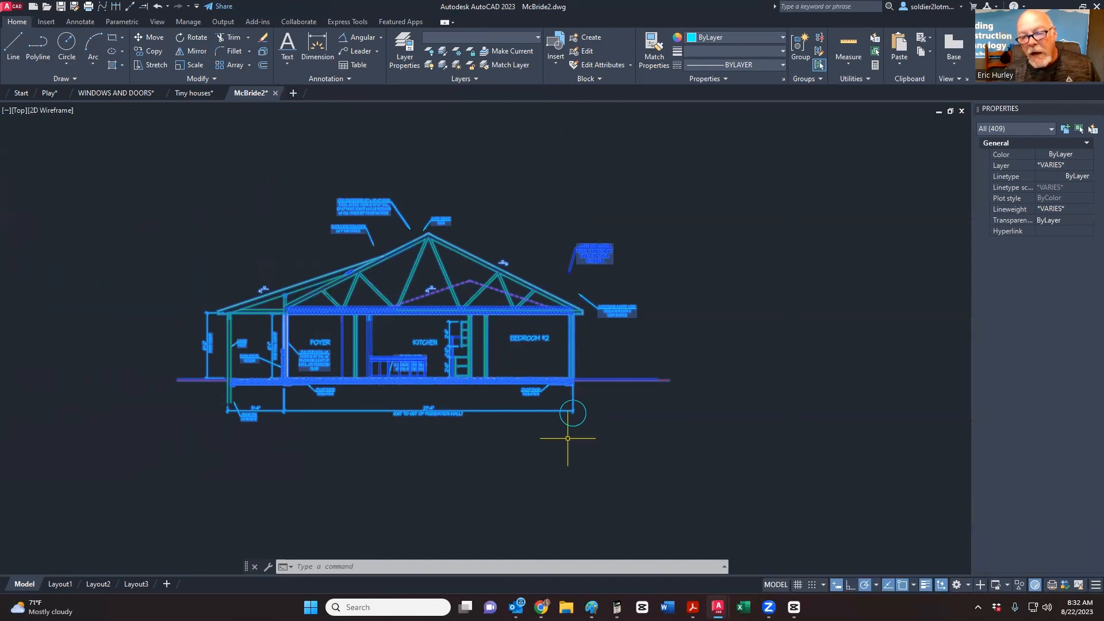
{"action": "scroll", "coordinate": [573, 412], "scroll_direction": "up", "scroll_amount": 4}
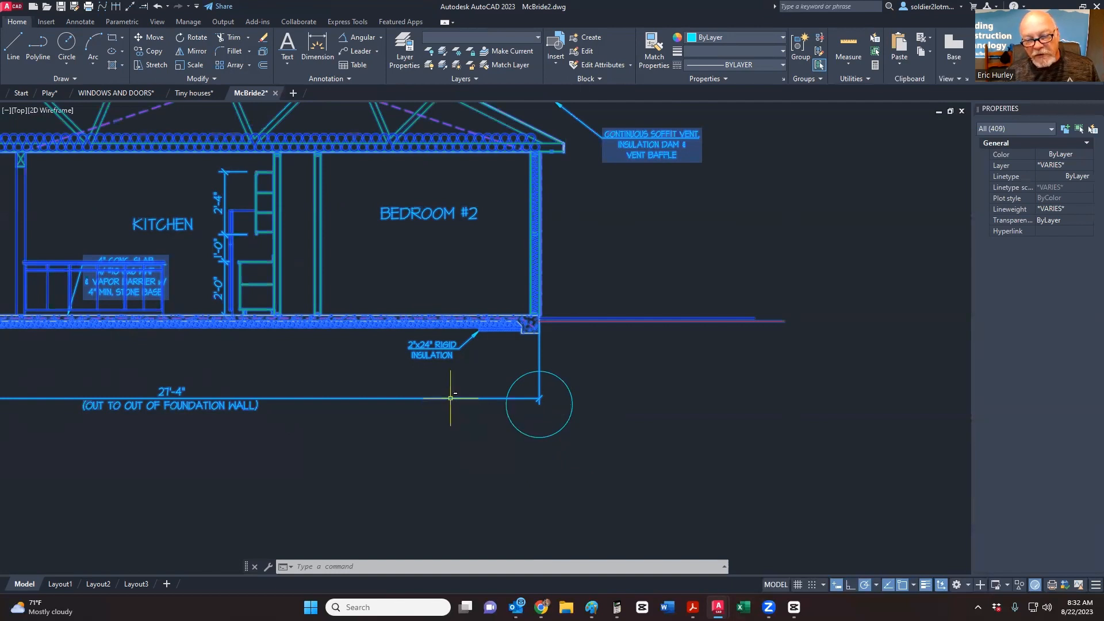
{"action": "scroll", "coordinate": [551, 439], "scroll_direction": "down", "scroll_amount": 4}
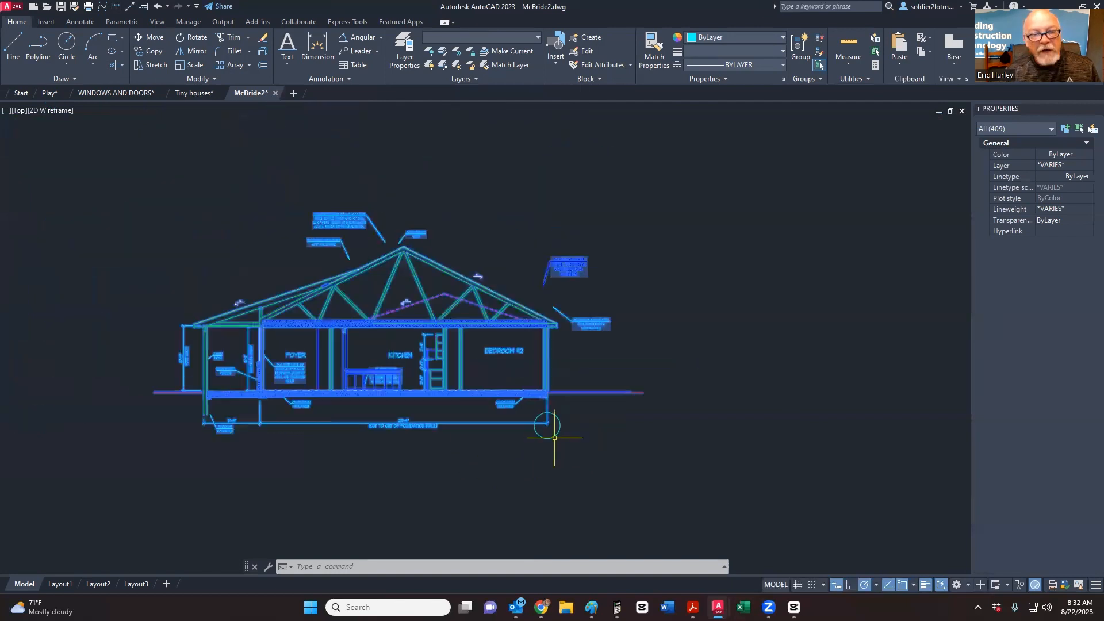
{"action": "left_click", "coordinate": [193, 65]}
{"action": "scroll", "coordinate": [546, 441], "scroll_direction": "up", "scroll_amount": 2}
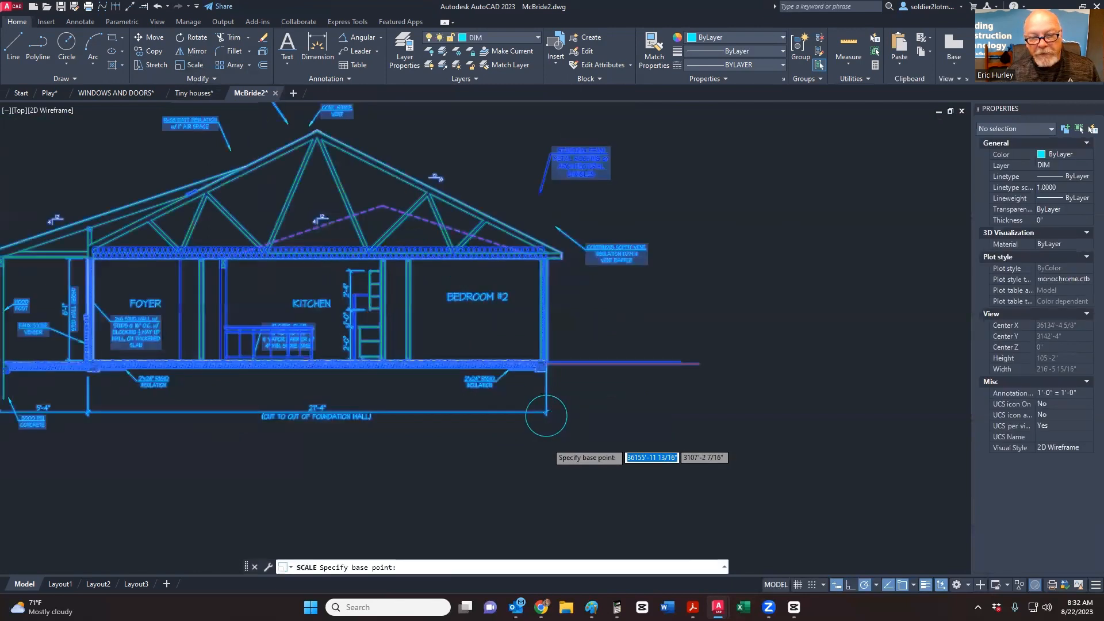
{"action": "scroll", "coordinate": [546, 414], "scroll_direction": "up", "scroll_amount": 4}
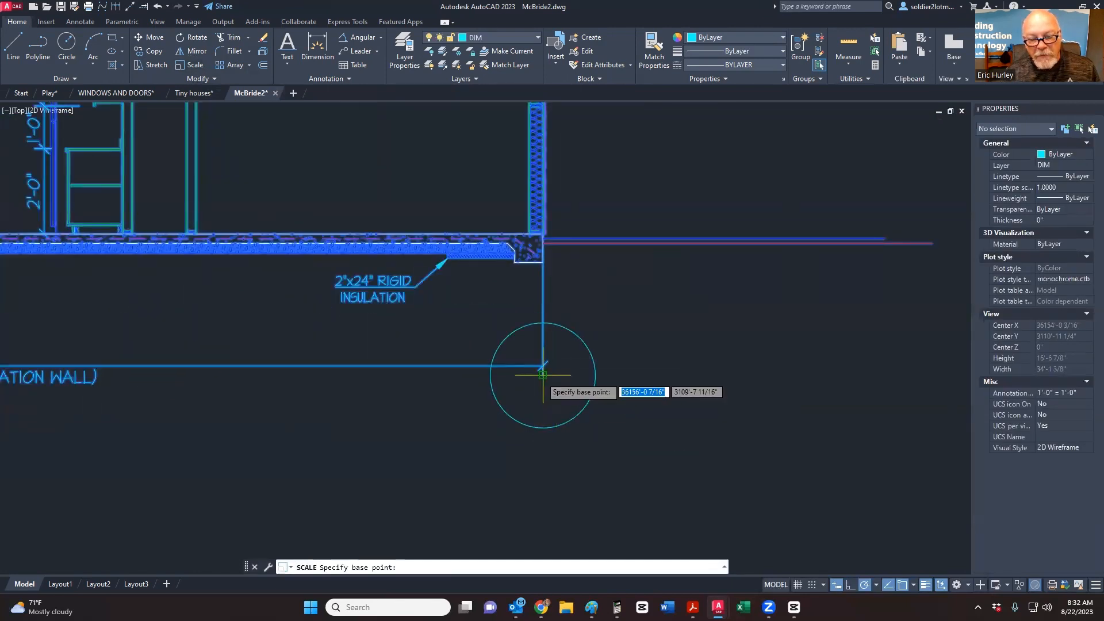
{"action": "left_click", "coordinate": [543, 375]}
{"action": "type", "text": "1.5"}
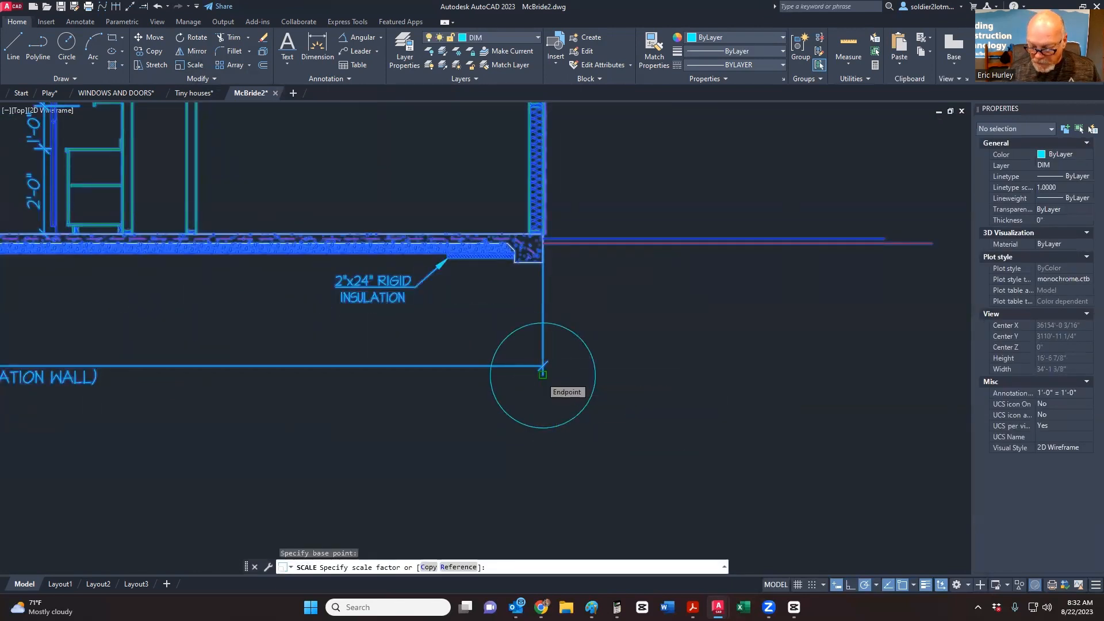
{"action": "key", "text": "Return"}
{"action": "scroll", "coordinate": [562, 383], "scroll_direction": "down", "scroll_amount": 5}
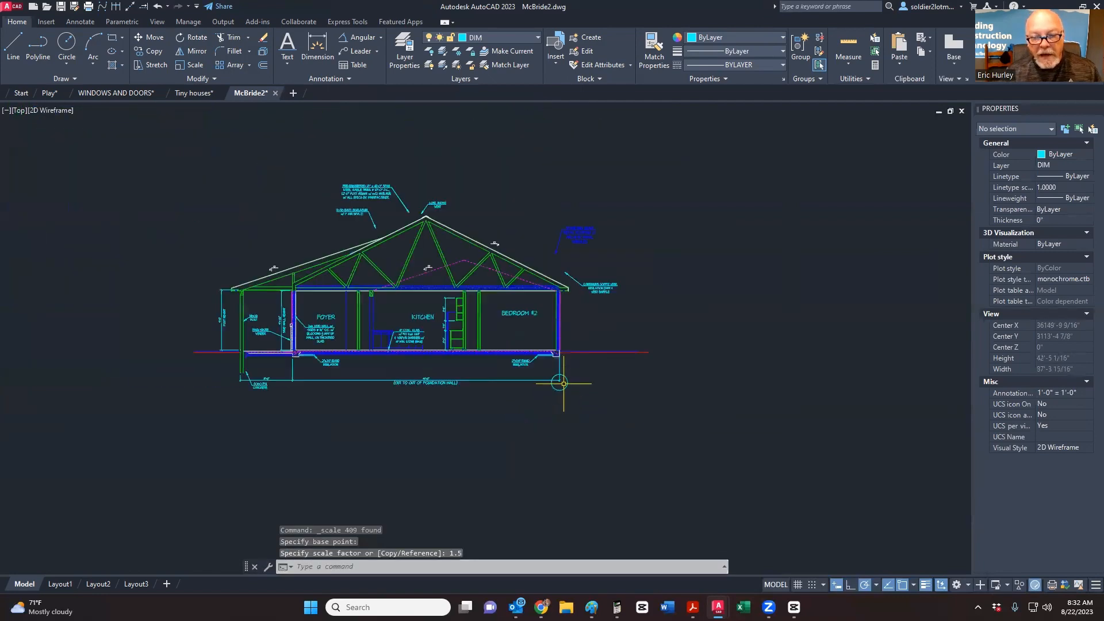
Step: Examine the circle and the foundation dimension's endpoint to check whether the scaling base point has moved
{"action": "scroll", "coordinate": [564, 386], "scroll_direction": "up", "scroll_amount": 4}
{"action": "left_click", "coordinate": [566, 388]}
{"action": "left_click", "coordinate": [552, 382]}
{"action": "scroll", "coordinate": [541, 368], "scroll_direction": "up", "scroll_amount": 4}
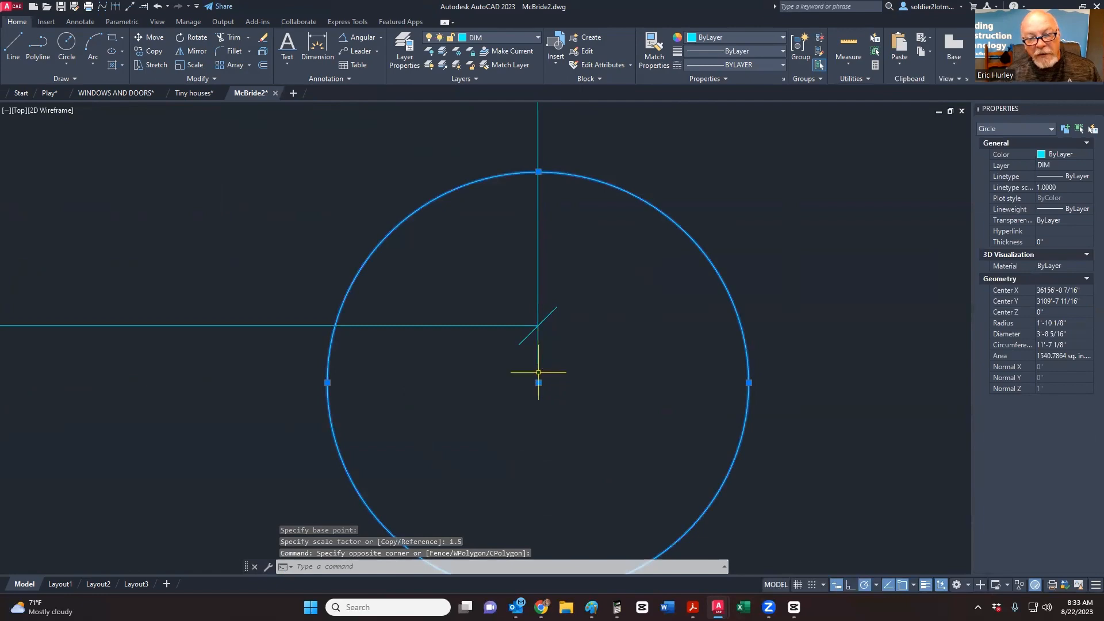
{"action": "scroll", "coordinate": [551, 362], "scroll_direction": "down", "scroll_amount": 5}
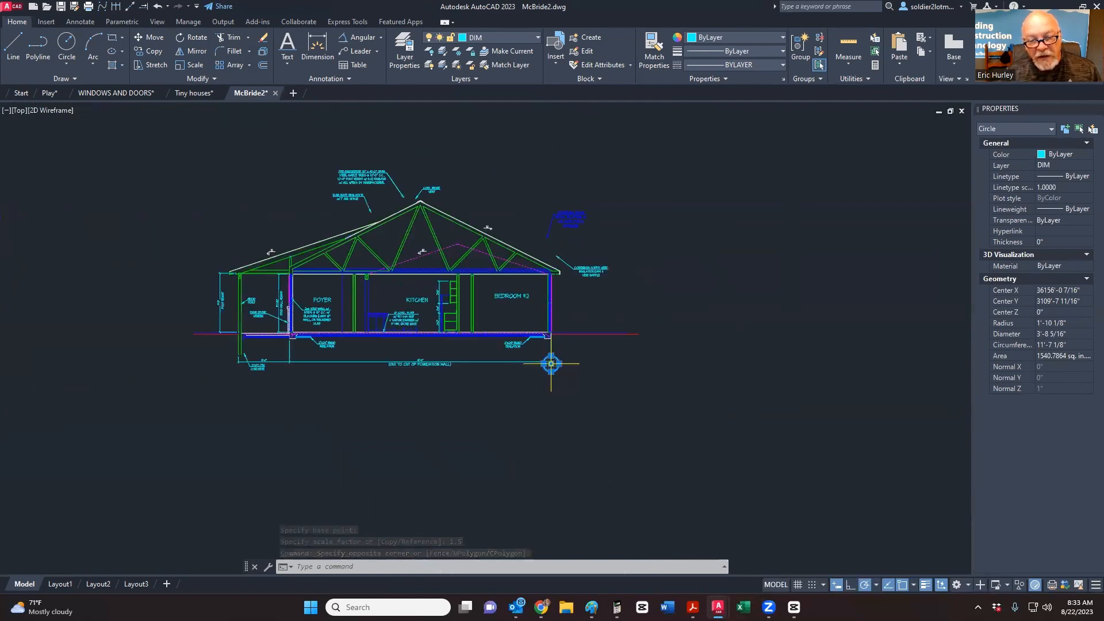
{"action": "scroll", "coordinate": [547, 364], "scroll_direction": "up", "scroll_amount": 5}
{"action": "scroll", "coordinate": [531, 370], "scroll_direction": "down", "scroll_amount": 2}
{"action": "scroll", "coordinate": [591, 393], "scroll_direction": "down", "scroll_amount": 2}
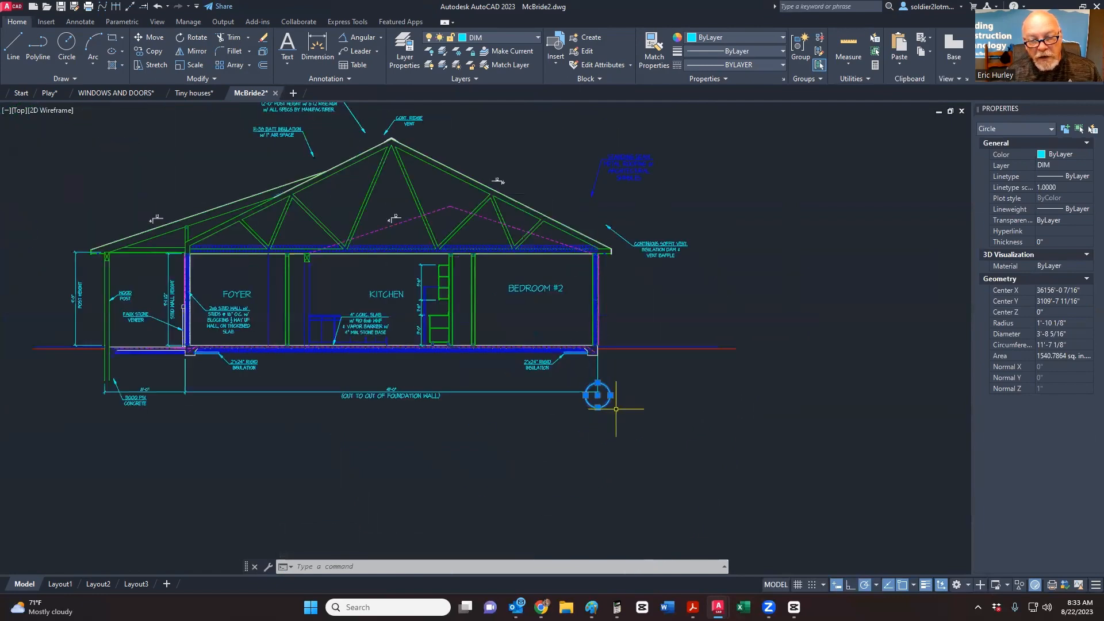
{"action": "left_click", "coordinate": [603, 369]}
{"action": "key", "text": "Escape"}
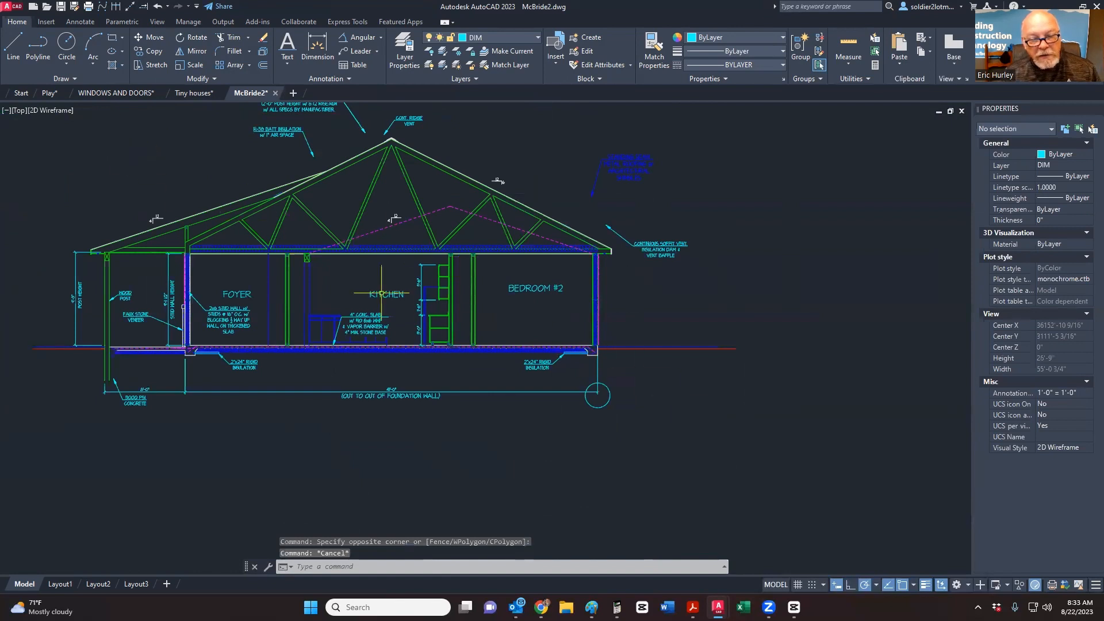
{"action": "scroll", "coordinate": [601, 395], "scroll_direction": "up", "scroll_amount": 10}
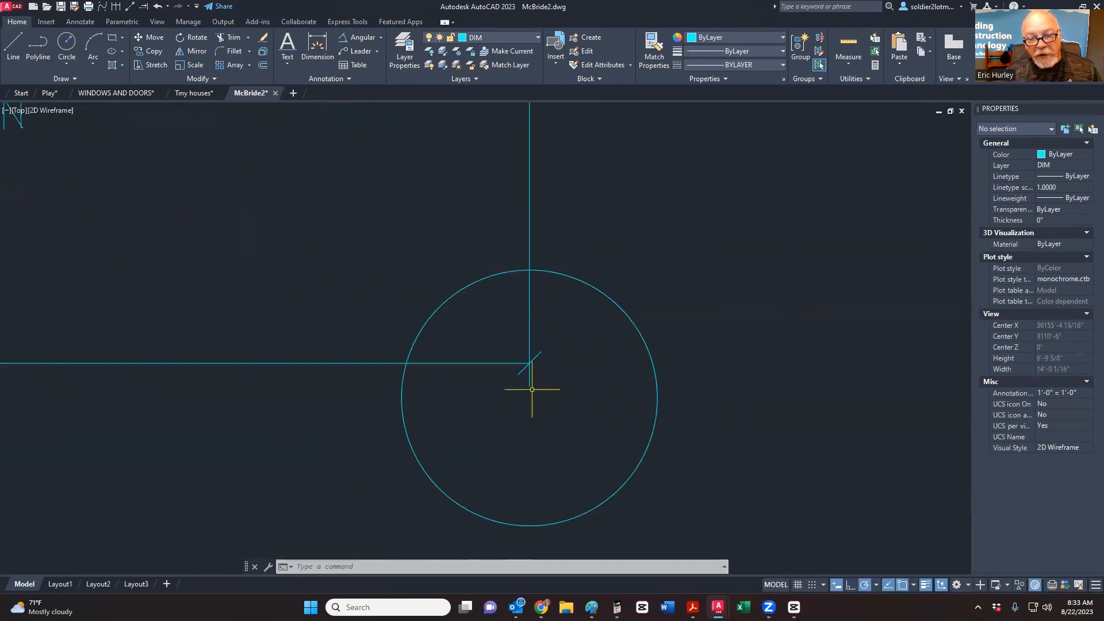
{"action": "scroll", "coordinate": [532, 388], "scroll_direction": "down", "scroll_amount": 10}
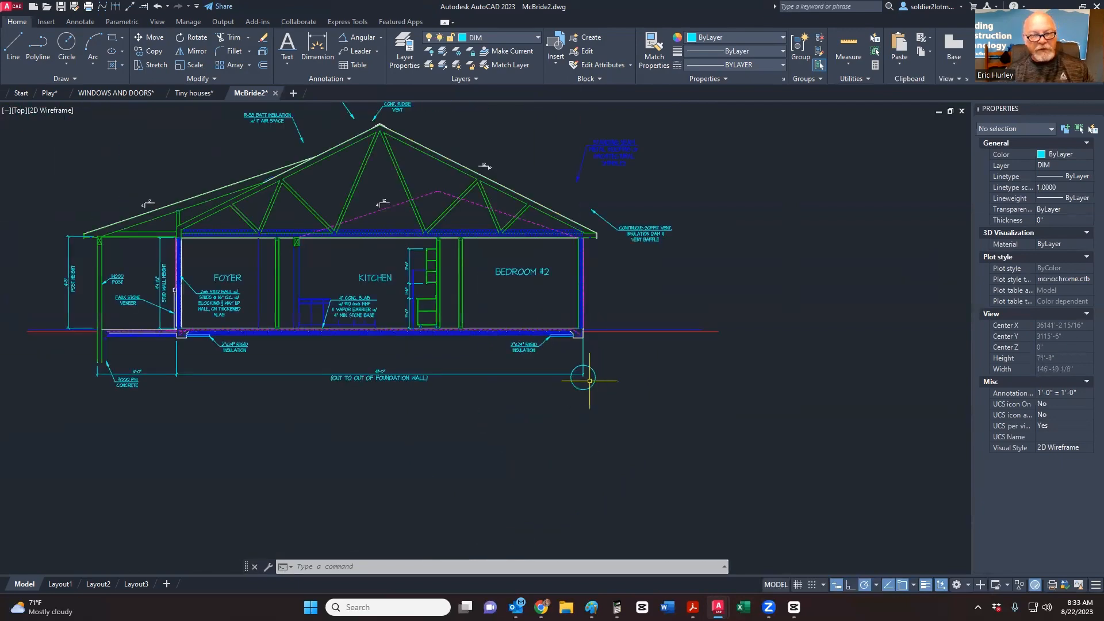
Step: Undo the 1.5 scaling of the building section
{"action": "scroll", "coordinate": [590, 381], "scroll_direction": "down", "scroll_amount": 3}
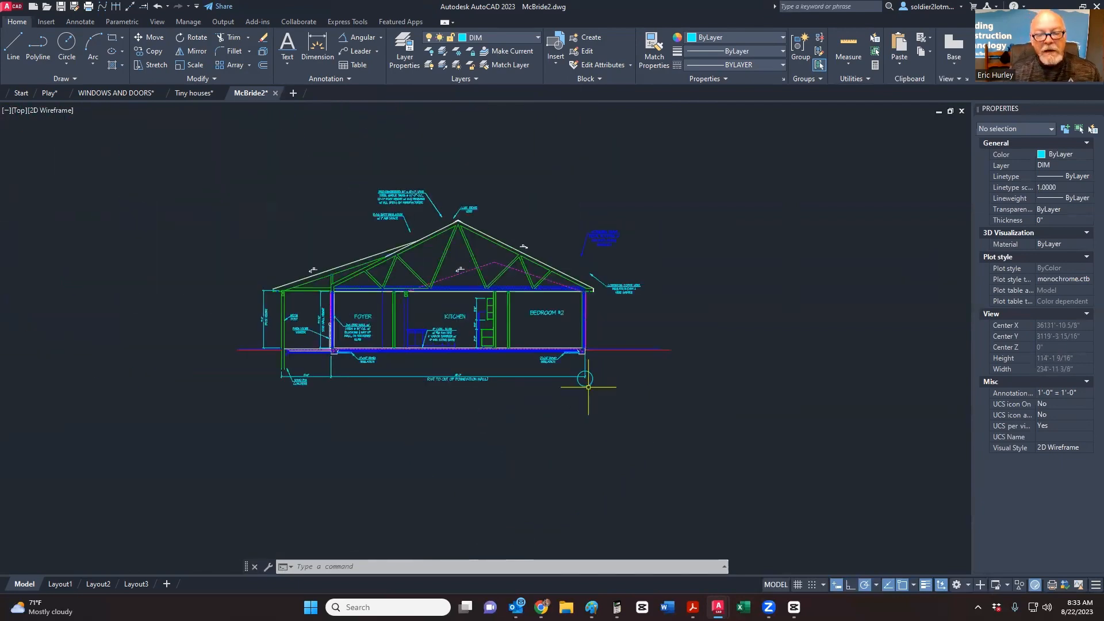
{"action": "key", "text": "ctrl+z"}
{"action": "key", "text": "ctrl+z"}
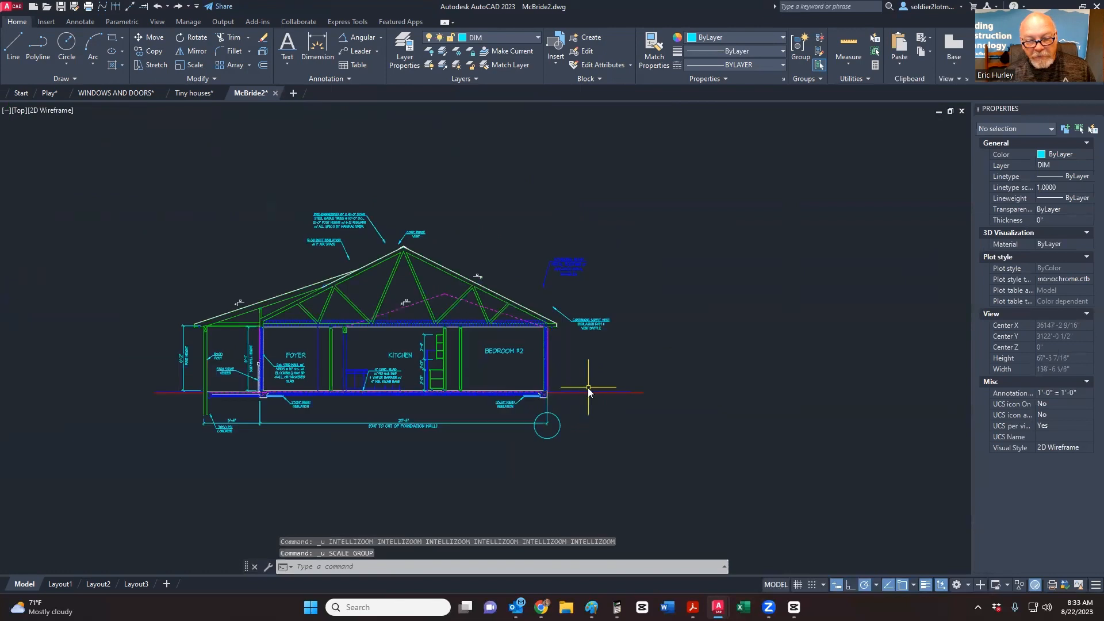
Step: Undo back through the creation of the reference circle and redo the circle
{"action": "key", "text": "ctrl+z"}
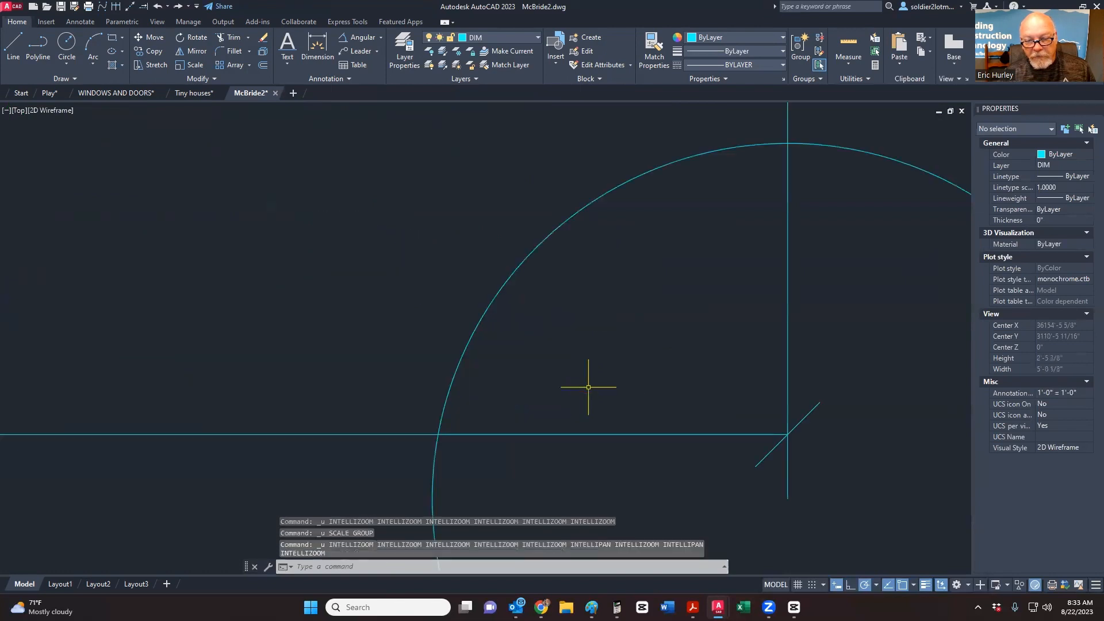
{"action": "key", "text": "ctrl+z"}
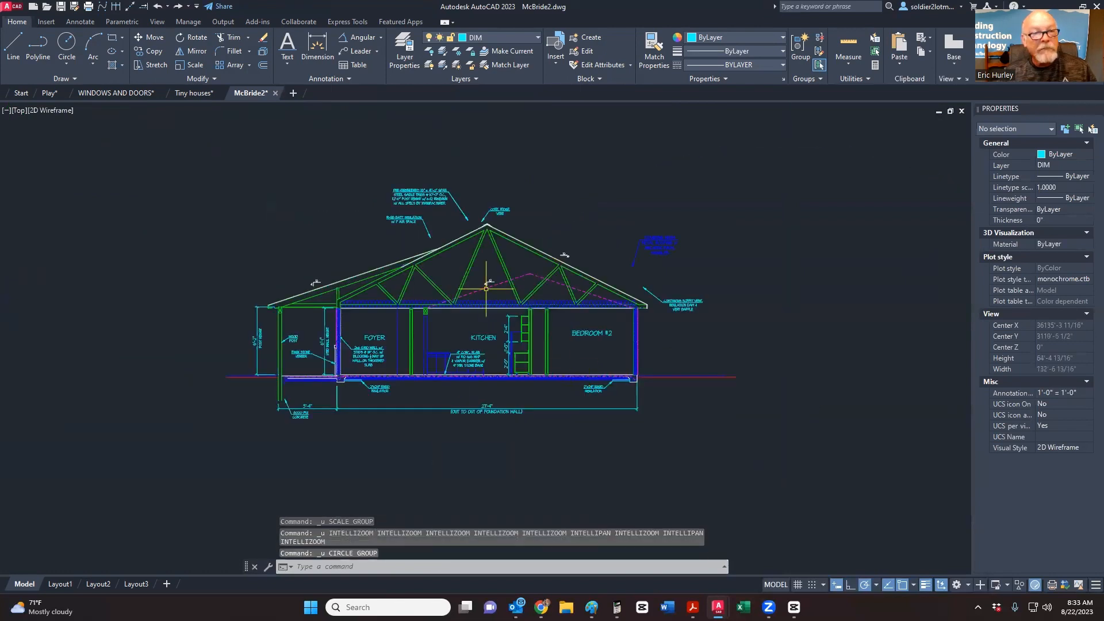
{"action": "left_click", "coordinate": [178, 6]}
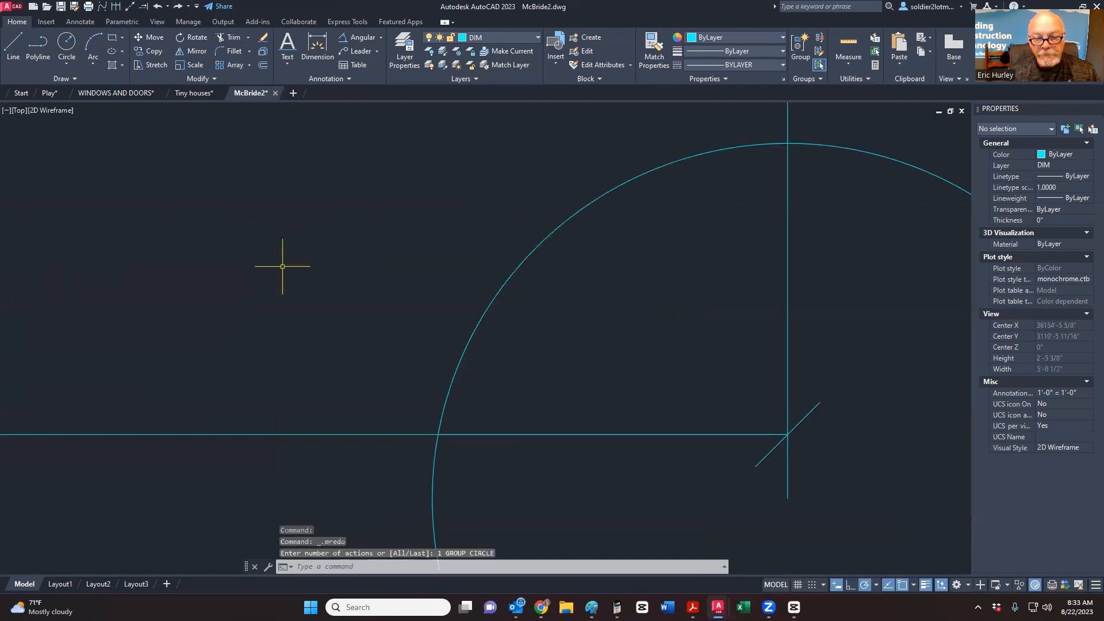
Step: Select the reference circle and examine how its centre lines up with the foundation dimension's extension line endpoint
{"action": "scroll", "coordinate": [283, 267], "scroll_direction": "down", "scroll_amount": 5}
{"action": "middle_click_drag", "start_coordinate": [456, 308], "coordinate": [520, 312]}
{"action": "left_click", "coordinate": [569, 362]}
{"action": "left_click", "coordinate": [548, 347]}
{"action": "scroll", "coordinate": [474, 319], "scroll_direction": "up", "scroll_amount": 10}
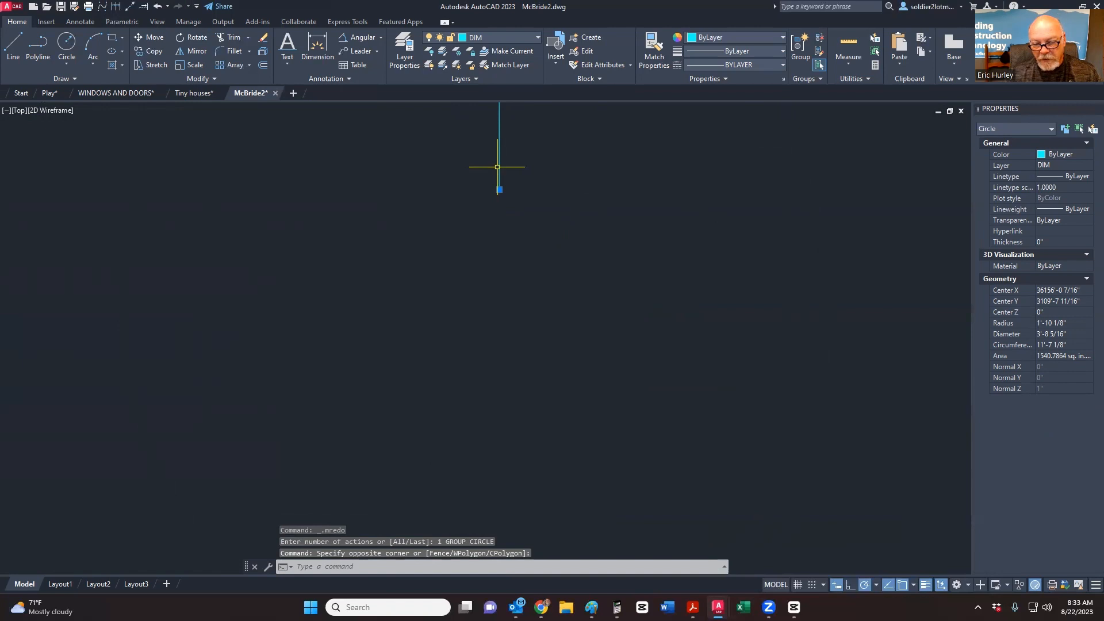
{"action": "scroll", "coordinate": [495, 171], "scroll_direction": "up", "scroll_amount": 5}
{"action": "scroll", "coordinate": [595, 328], "scroll_direction": "down", "scroll_amount": 8}
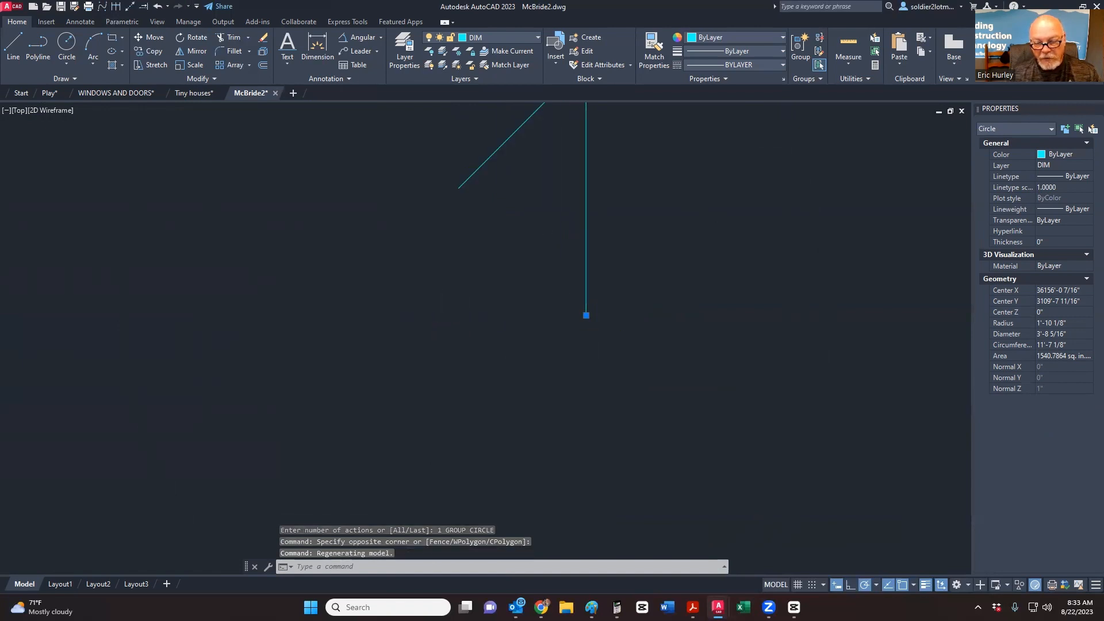
{"action": "scroll", "coordinate": [617, 326], "scroll_direction": "down", "scroll_amount": 10}
{"action": "key", "text": "Escape"}
{"action": "key", "text": "Escape"}
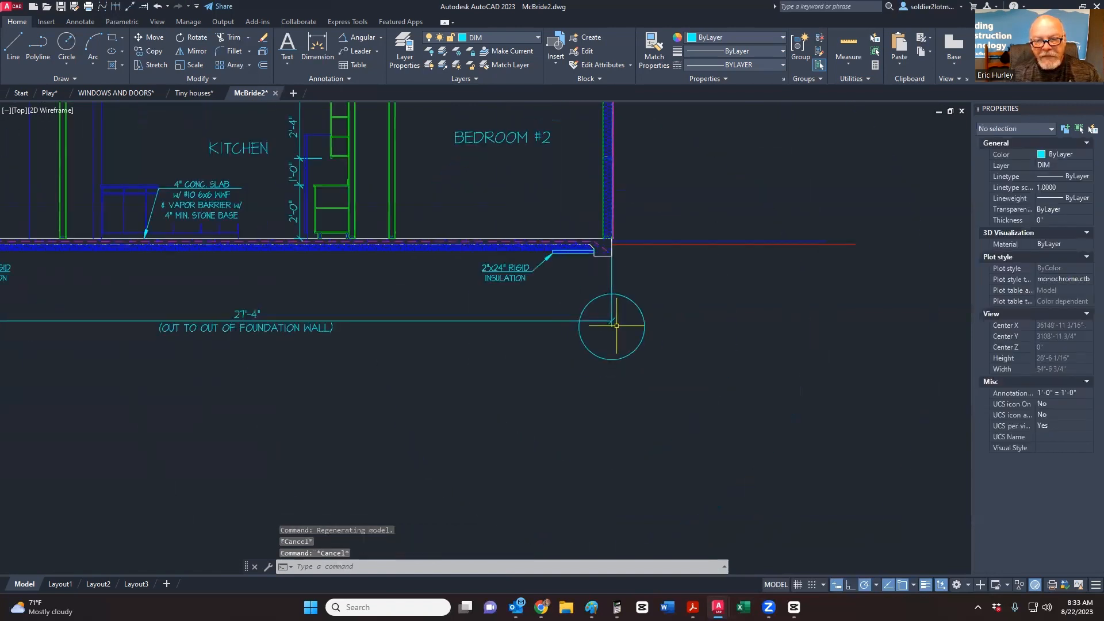
Step: Scale the whole building section without the circle by 1.5, using the extension line endpoint at the circle's centre as base point
{"action": "scroll", "coordinate": [617, 326], "scroll_direction": "down", "scroll_amount": 2}
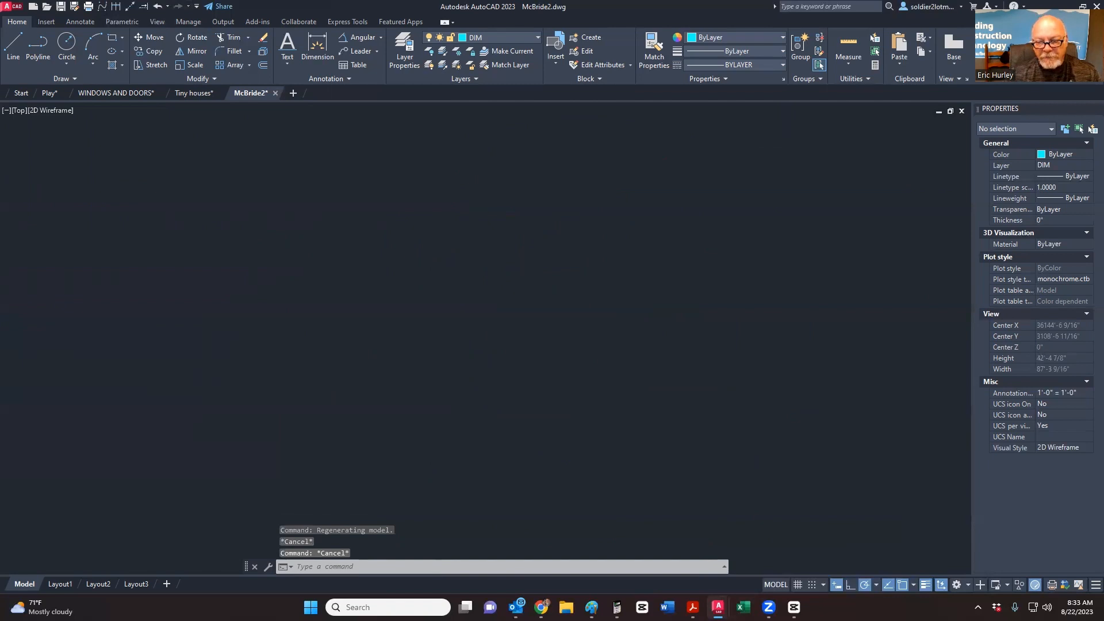
{"action": "scroll", "coordinate": [617, 326], "scroll_direction": "down", "scroll_amount": 2}
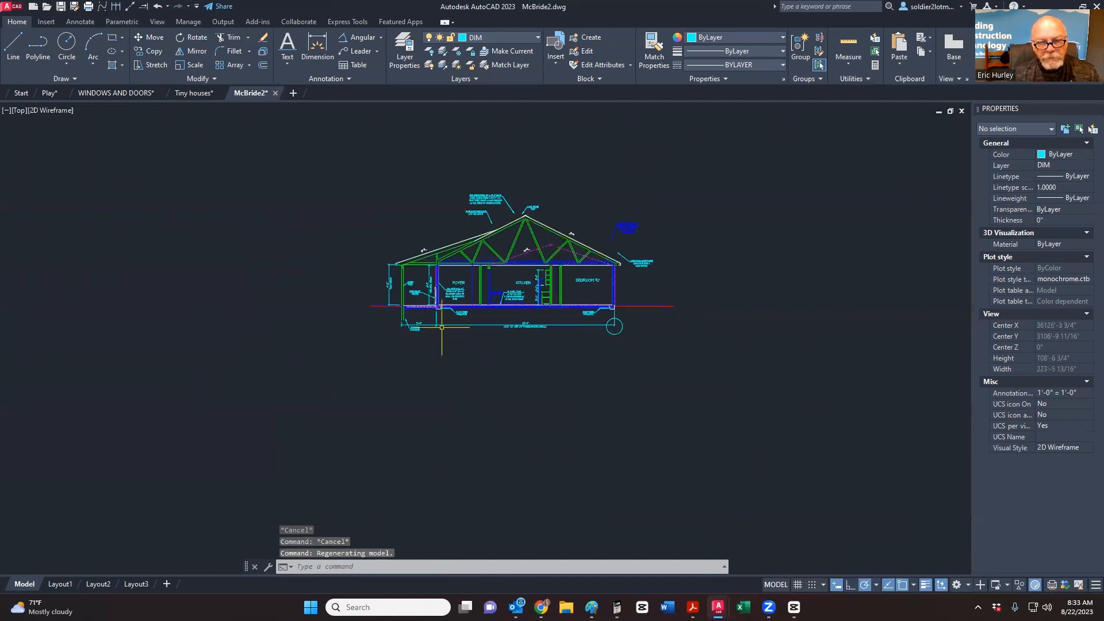
{"action": "left_click", "coordinate": [371, 333]}
{"action": "left_click", "coordinate": [657, 191]}
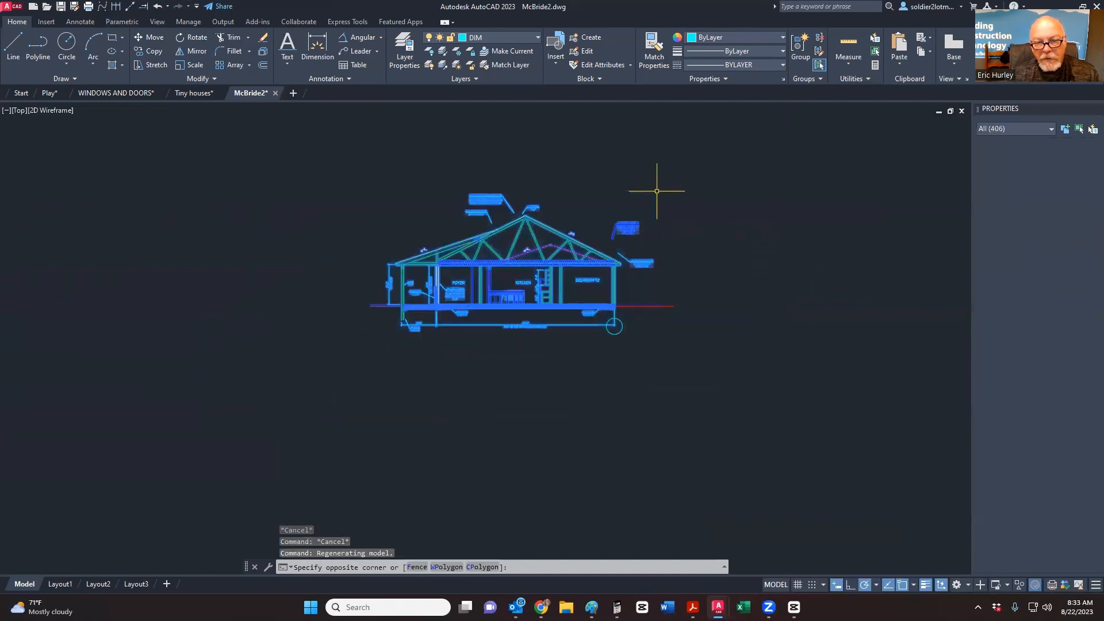
{"action": "scroll", "coordinate": [611, 346], "scroll_direction": "up", "scroll_amount": 8}
{"action": "left_click", "coordinate": [368, 408]}
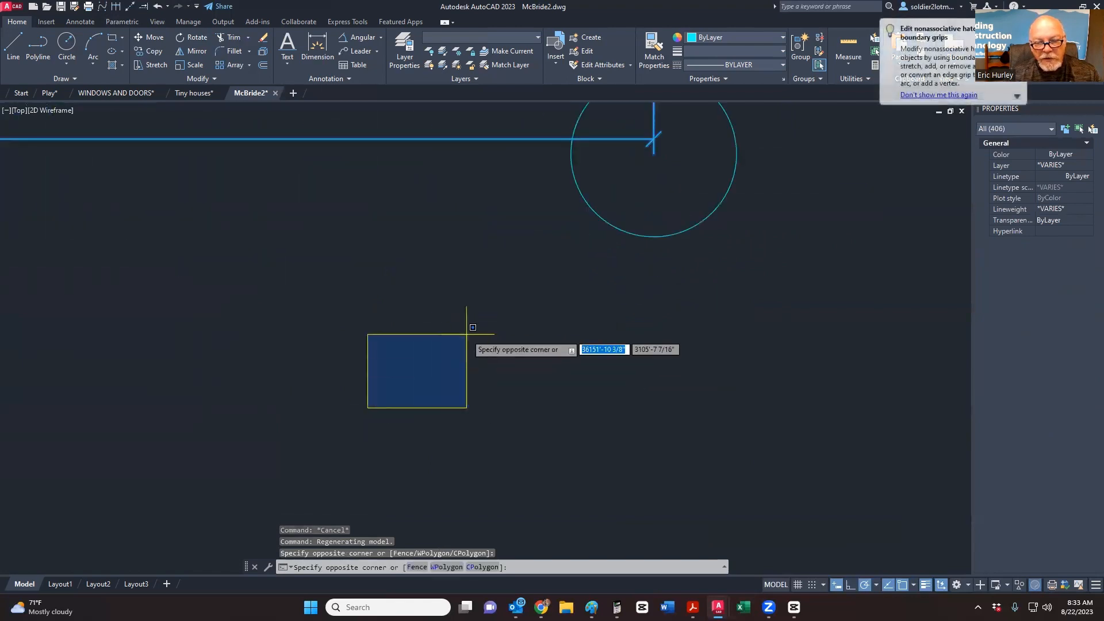
{"action": "left_click", "coordinate": [466, 334]}
{"action": "scroll", "coordinate": [463, 336], "scroll_direction": "down", "scroll_amount": 6}
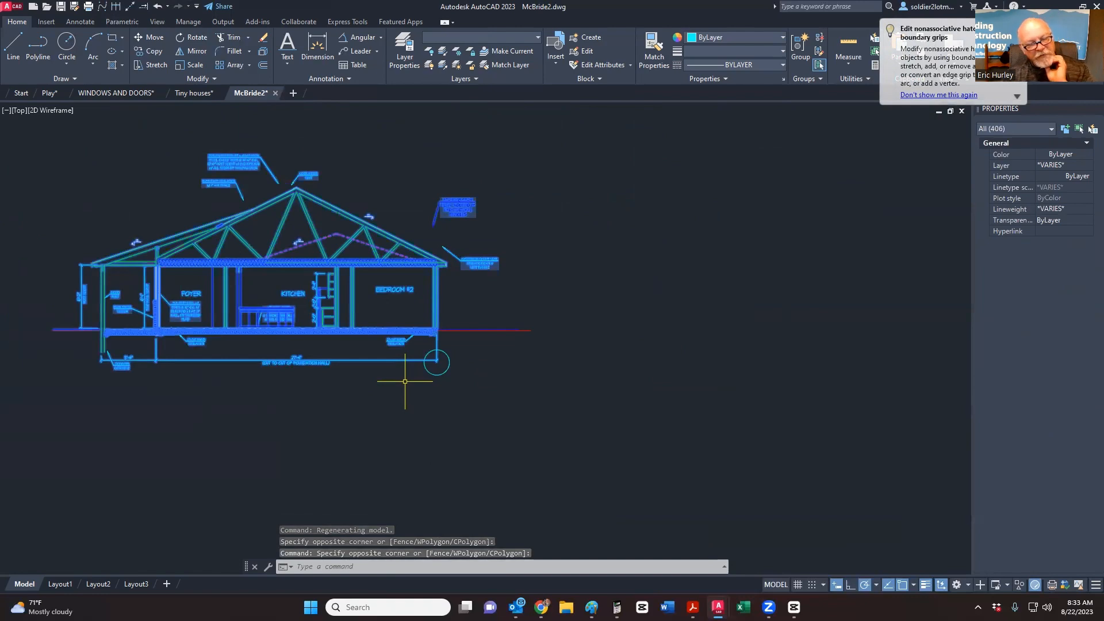
{"action": "scroll", "coordinate": [425, 367], "scroll_direction": "up", "scroll_amount": 7}
{"action": "scroll", "coordinate": [425, 367], "scroll_direction": "up", "scroll_amount": 2}
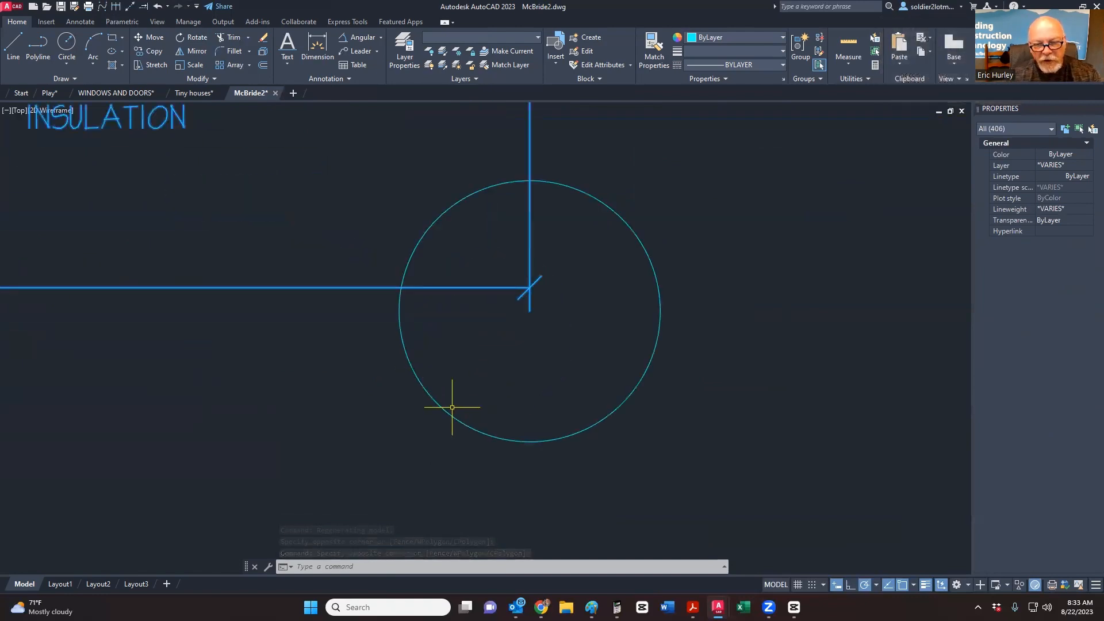
{"action": "scroll", "coordinate": [538, 363], "scroll_direction": "down", "scroll_amount": 9}
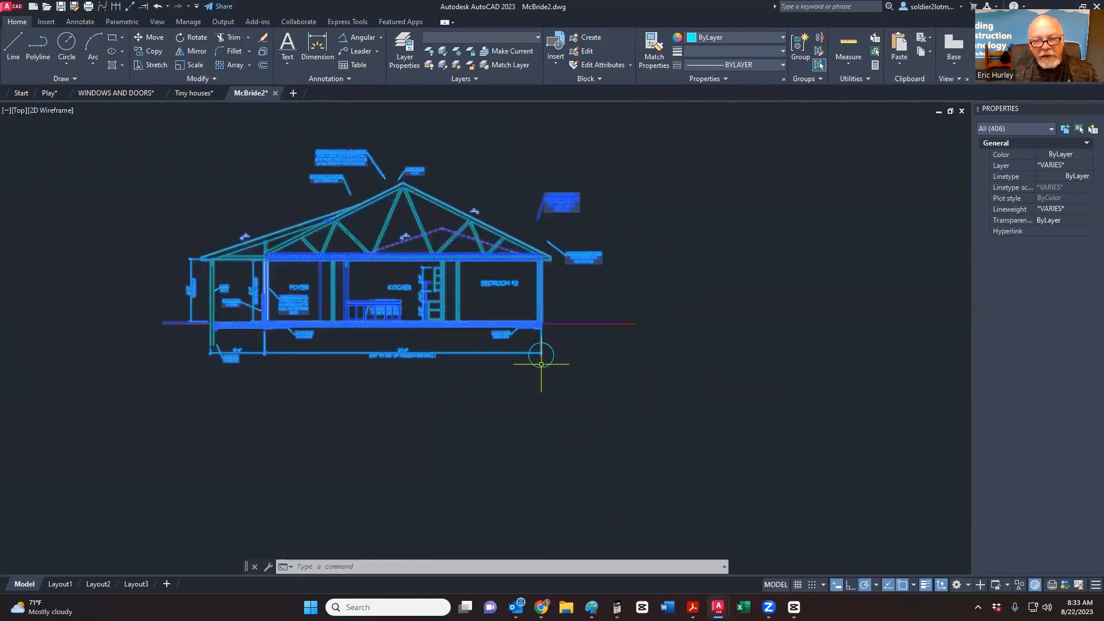
{"action": "left_click", "coordinate": [195, 64]}
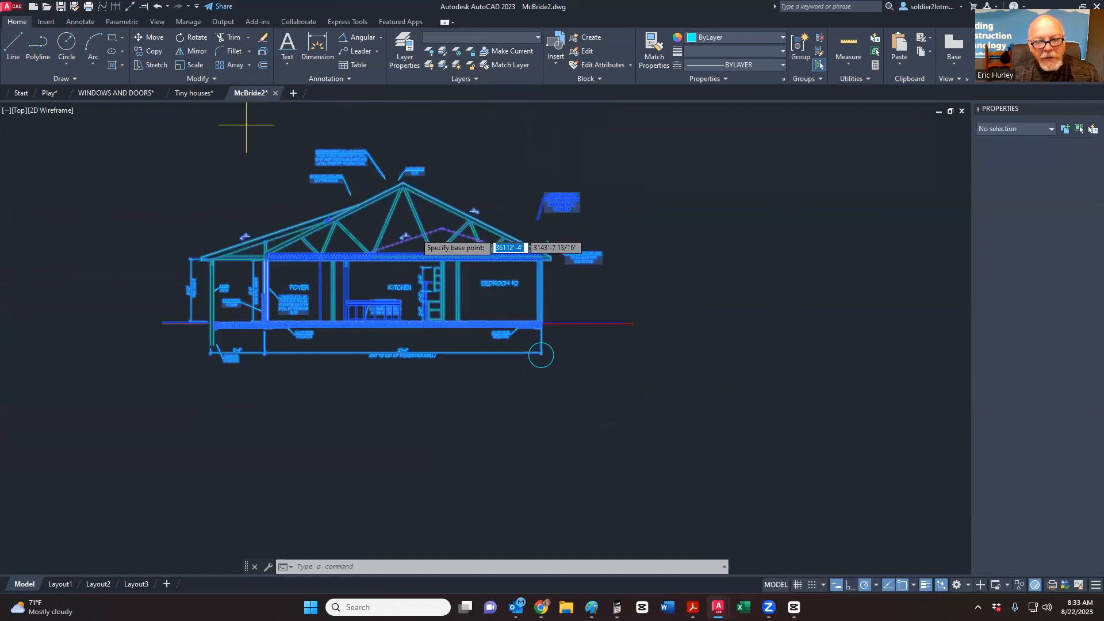
{"action": "scroll", "coordinate": [575, 371], "scroll_direction": "up", "scroll_amount": 7}
{"action": "scroll", "coordinate": [313, 264], "scroll_direction": "up", "scroll_amount": 8}
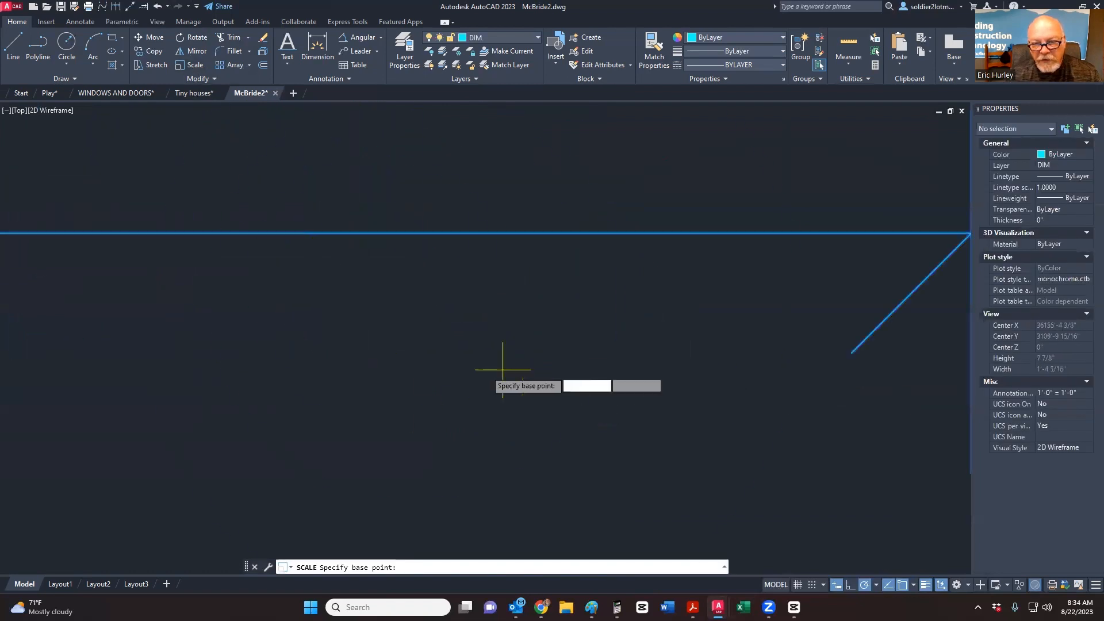
{"action": "scroll", "coordinate": [500, 403], "scroll_direction": "down", "scroll_amount": 1}
{"action": "scroll", "coordinate": [529, 439], "scroll_direction": "down", "scroll_amount": 5}
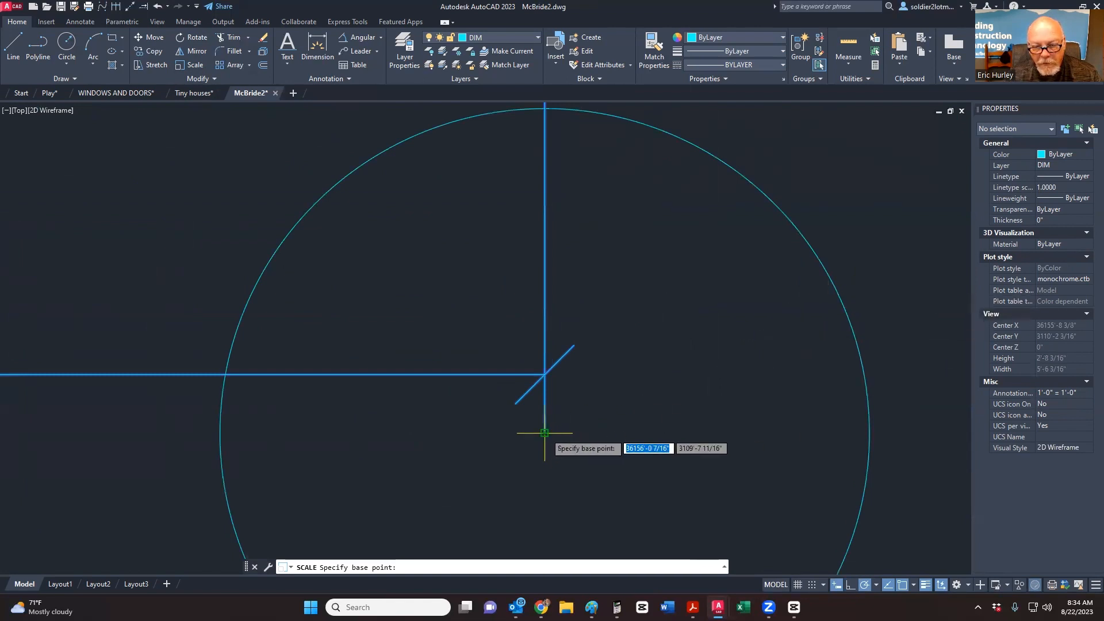
{"action": "left_click", "coordinate": [544, 433]}
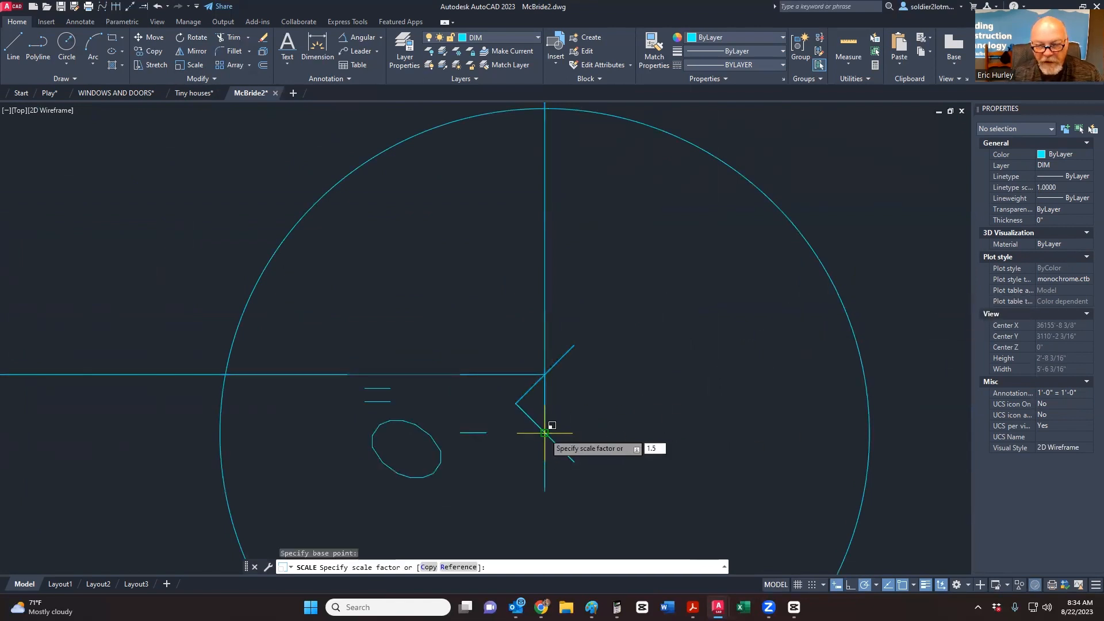
{"action": "key", "text": "Return"}
Step: Select the foundation dimension and the circle to compare the scaled extension line's endpoint with the circle's centre
{"action": "left_click", "coordinate": [593, 374]}
{"action": "left_click", "coordinate": [526, 326]}
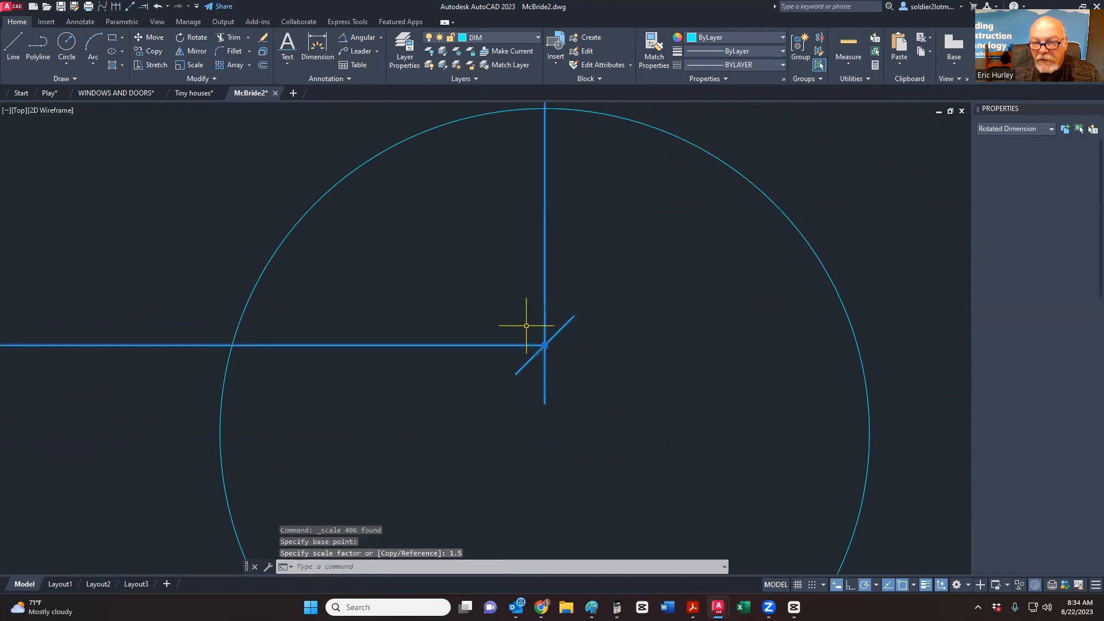
{"action": "left_click", "coordinate": [833, 240]}
{"action": "left_click", "coordinate": [757, 288]}
{"action": "scroll", "coordinate": [688, 341], "scroll_direction": "down", "scroll_amount": 9}
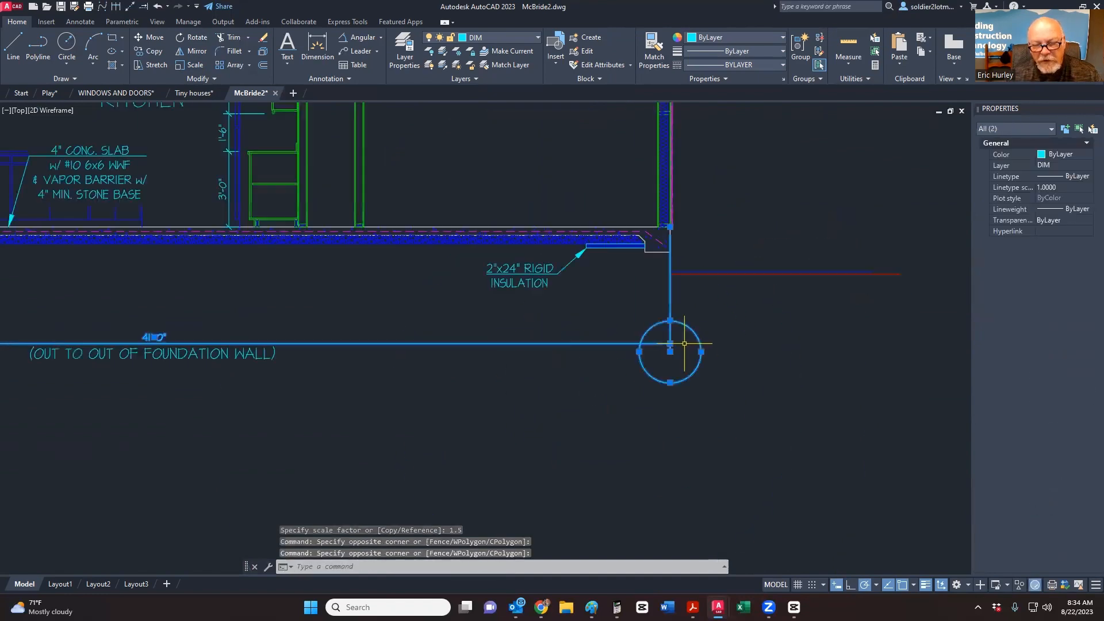
{"action": "key", "text": "Escape"}
Step: Delete the reference circle at the Bedroom #2 end of the foundation dimension
{"action": "scroll", "coordinate": [671, 339], "scroll_direction": "down", "scroll_amount": 8}
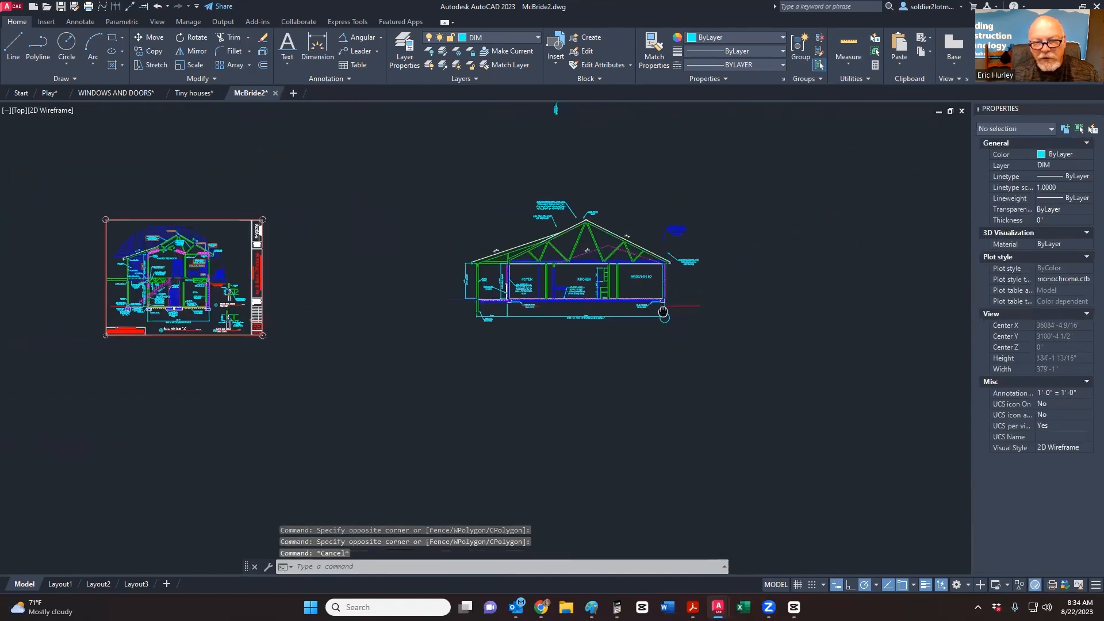
{"action": "middle_click_drag", "start_coordinate": [663, 312], "coordinate": [624, 341]}
{"action": "scroll", "coordinate": [527, 338], "scroll_direction": "up", "scroll_amount": 6}
{"action": "scroll", "coordinate": [527, 339], "scroll_direction": "down", "scroll_amount": 3}
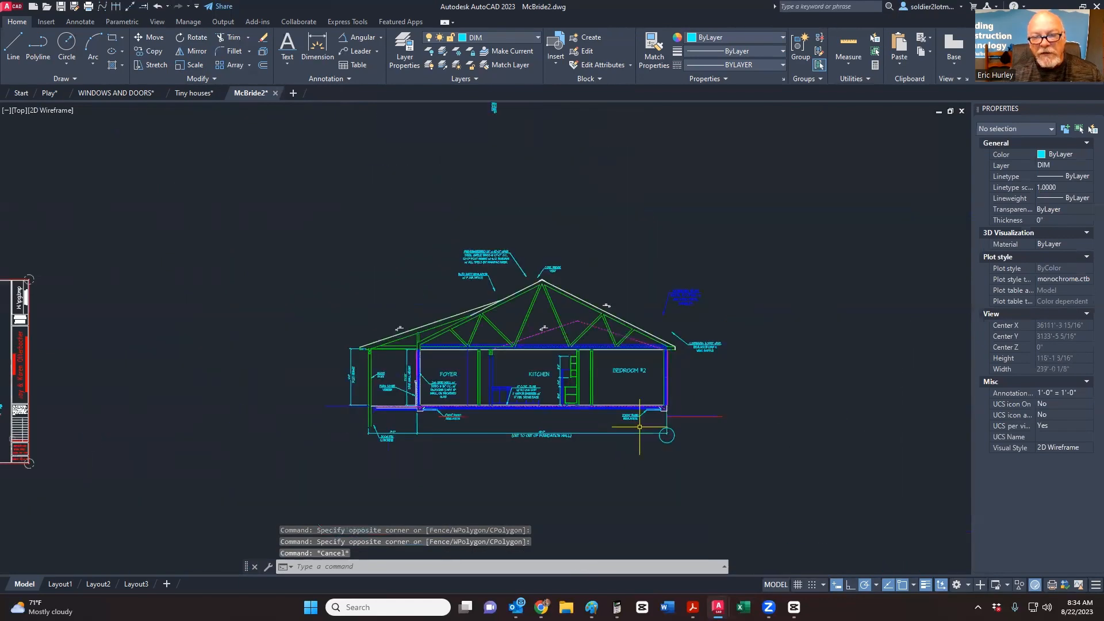
{"action": "scroll", "coordinate": [641, 429], "scroll_direction": "up", "scroll_amount": 2}
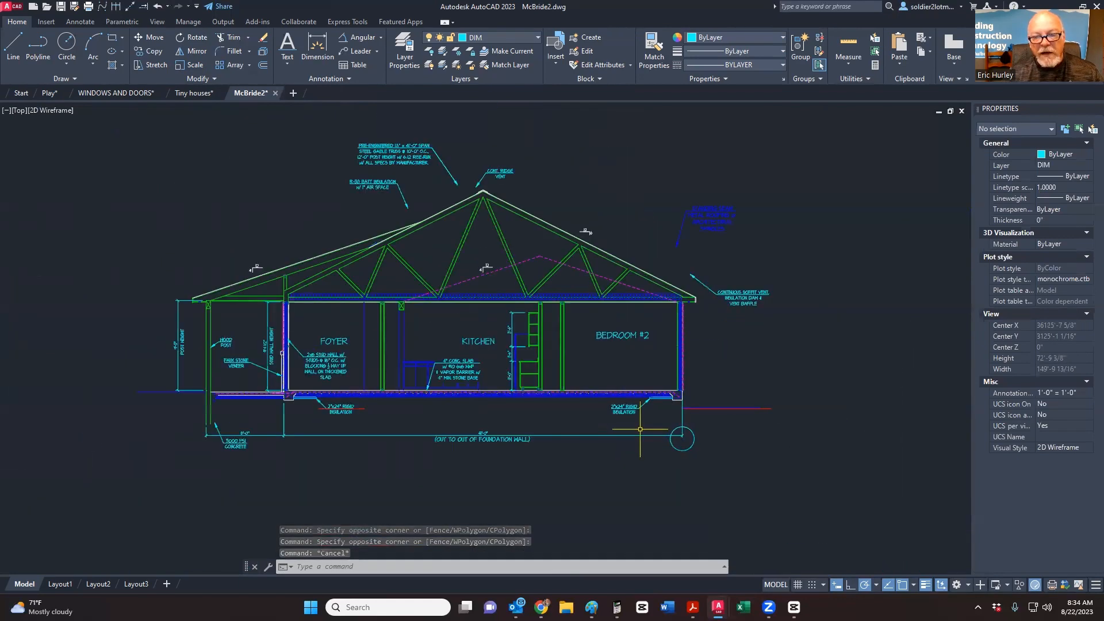
{"action": "left_click", "coordinate": [680, 451]}
{"action": "key", "text": "Delete"}
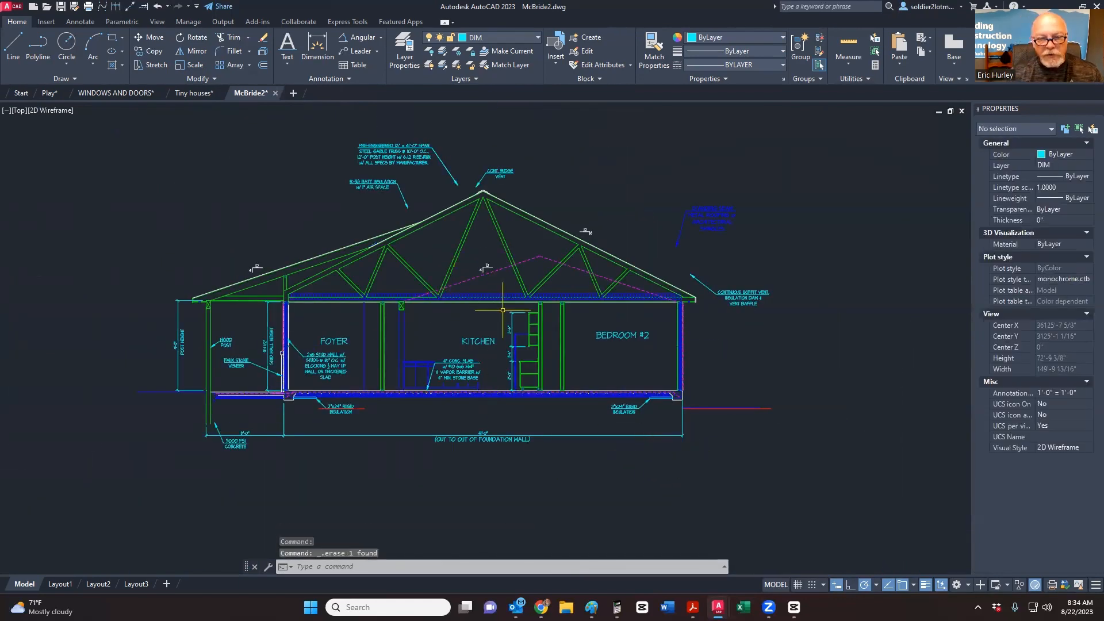
{"action": "scroll", "coordinate": [502, 310], "scroll_direction": "down", "scroll_amount": 3}
{"action": "scroll", "coordinate": [494, 323], "scroll_direction": "up", "scroll_amount": 5}
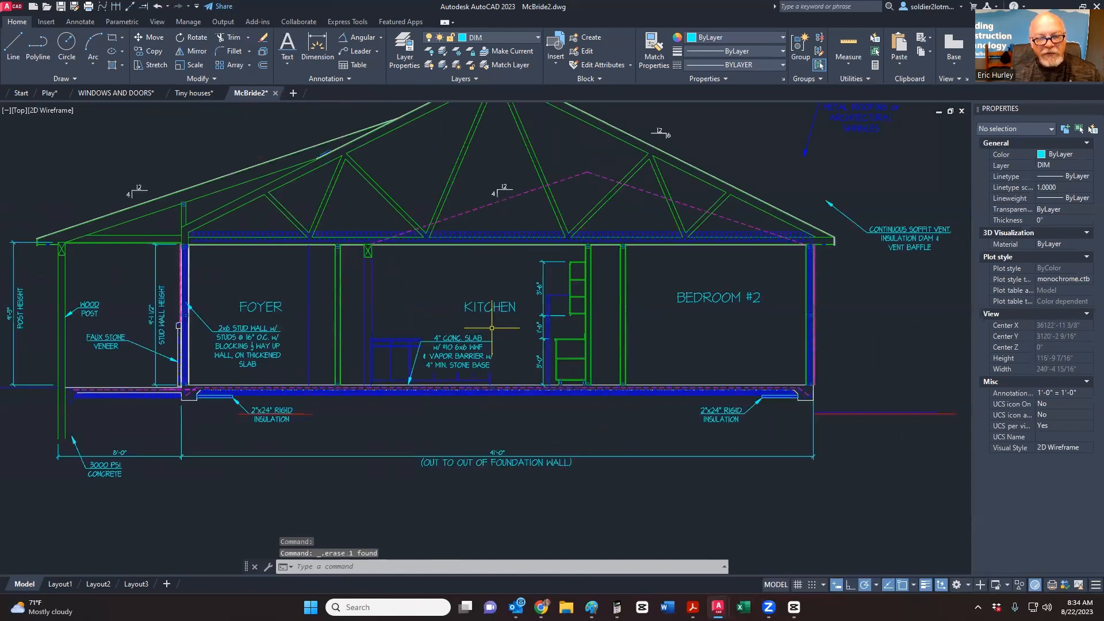
{"action": "scroll", "coordinate": [492, 328], "scroll_direction": "down", "scroll_amount": 4}
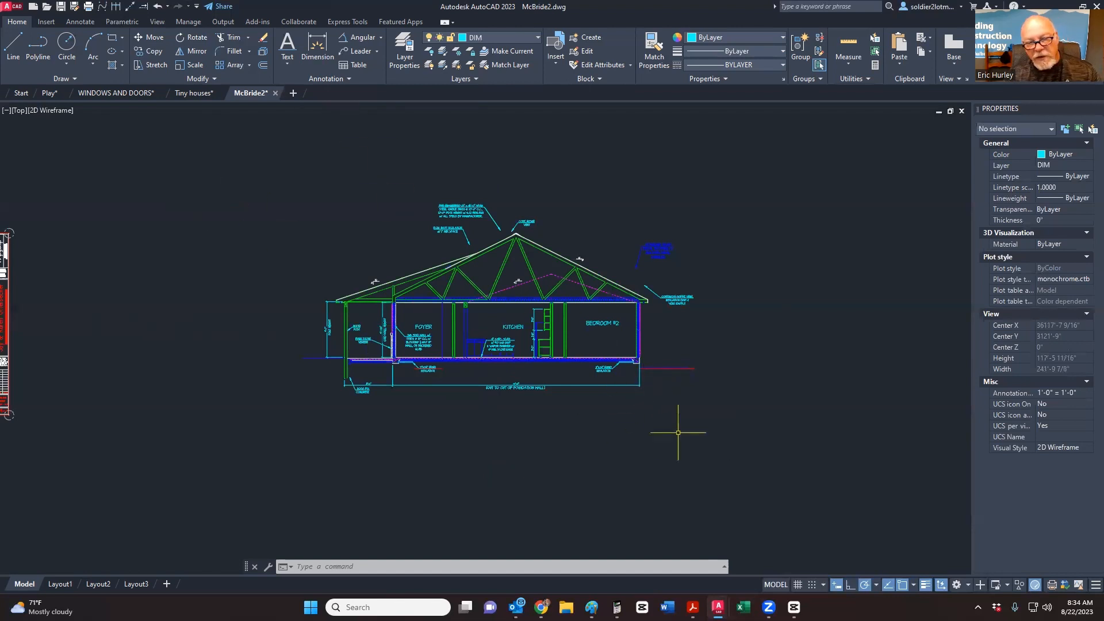
Step: Switch to the Play drawing and draw a line running upward across all six parallel slanted lines
{"action": "left_click", "coordinate": [51, 92]}
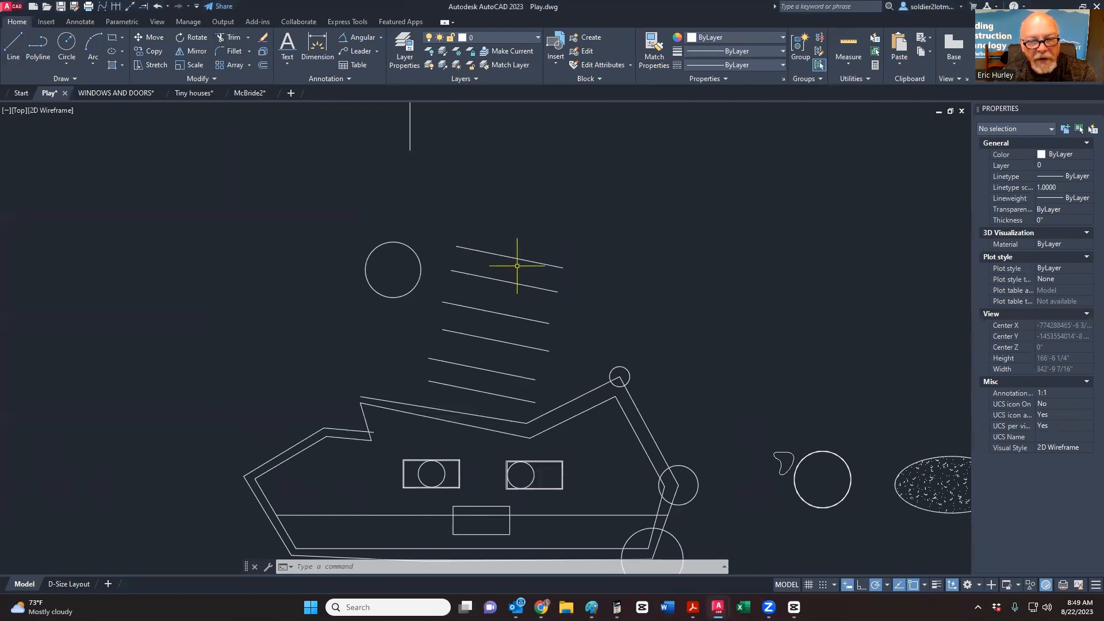
{"action": "left_click", "coordinate": [12, 43]}
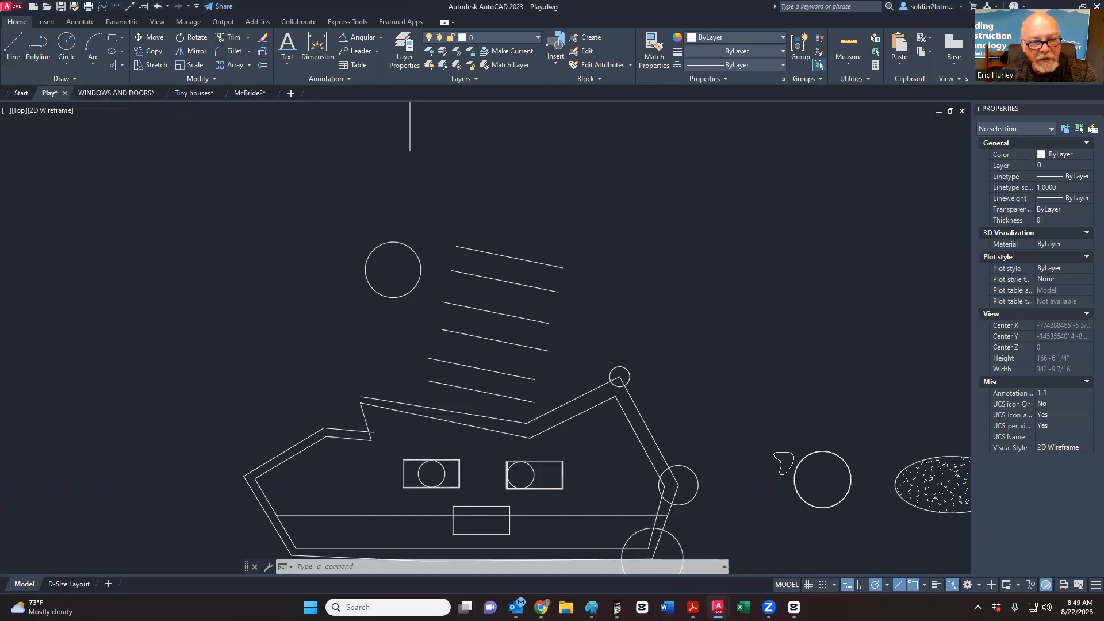
{"action": "left_click", "coordinate": [473, 400]}
{"action": "left_click", "coordinate": [503, 228]}
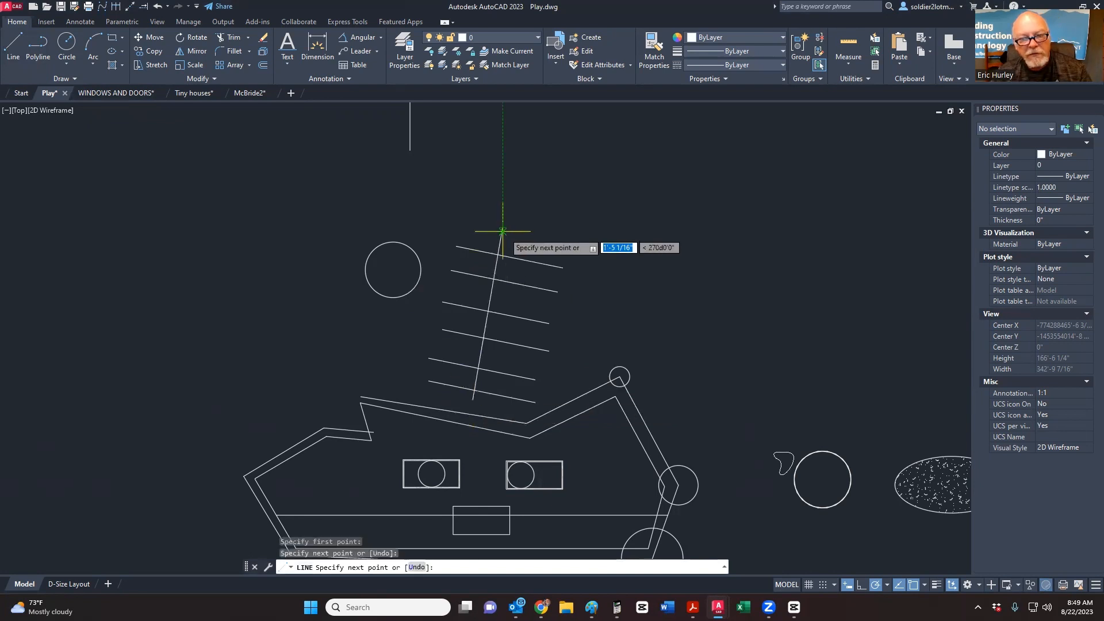
{"action": "key", "text": "Escape"}
Step: Trim away both halves of the uppermost slanted line and the crossing line's portion above the third slanted line
{"action": "scroll", "coordinate": [498, 216], "scroll_direction": "up", "scroll_amount": 4}
{"action": "middle_click_drag", "start_coordinate": [497, 260], "coordinate": [491, 214]}
{"action": "scroll", "coordinate": [490, 214], "scroll_direction": "up", "scroll_amount": 2}
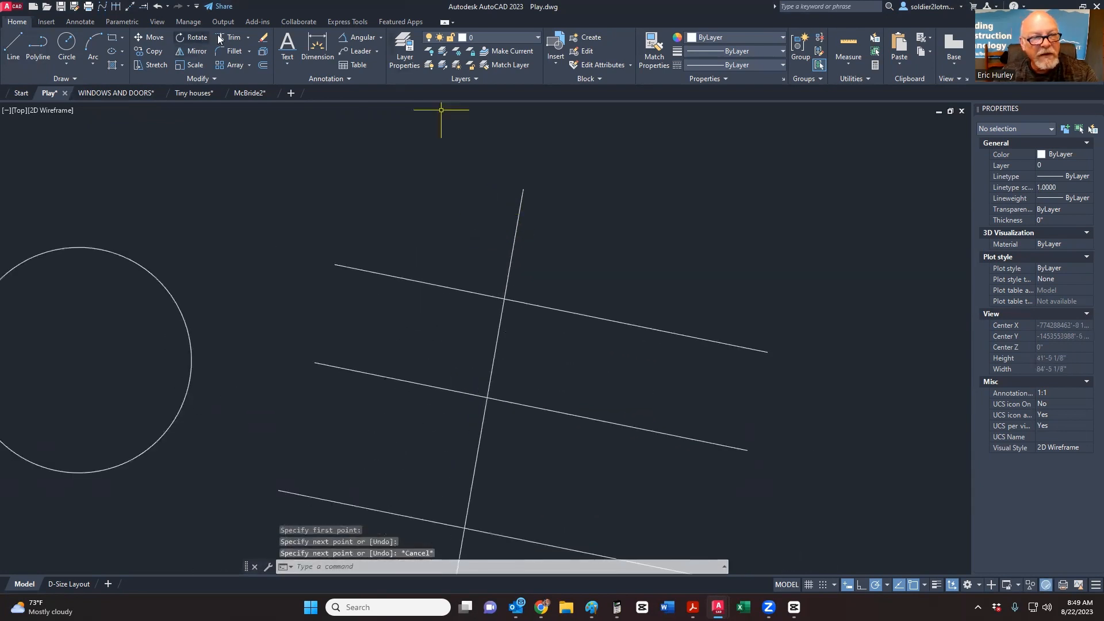
{"action": "left_click", "coordinate": [233, 37]}
{"action": "left_click_drag", "start_coordinate": [478, 284], "coordinate": [431, 325]}
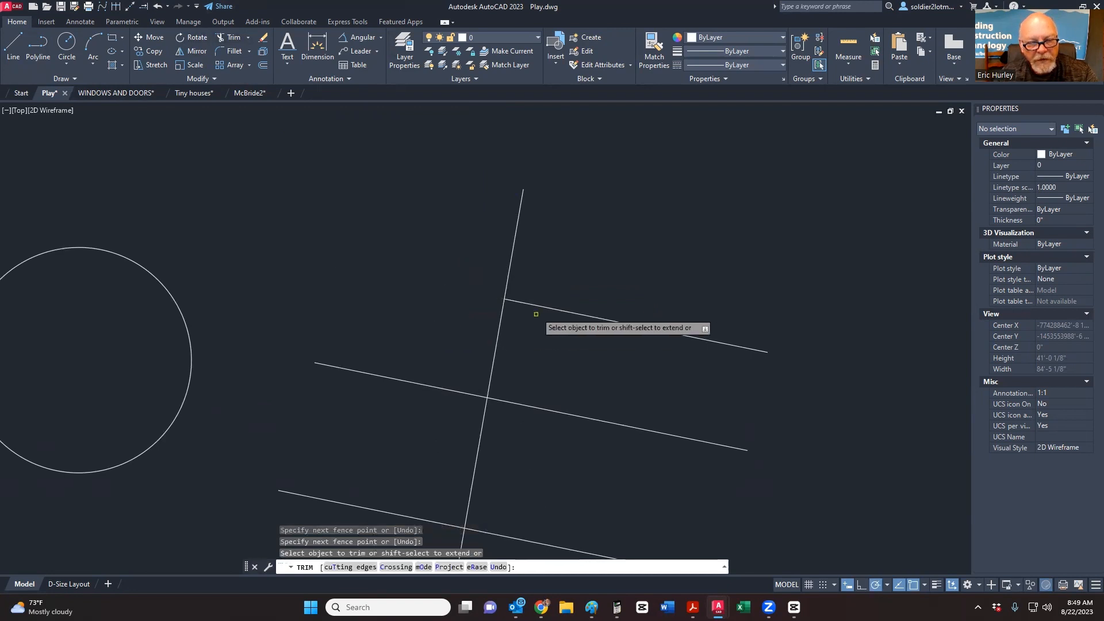
{"action": "left_click_drag", "start_coordinate": [539, 287], "coordinate": [518, 341]}
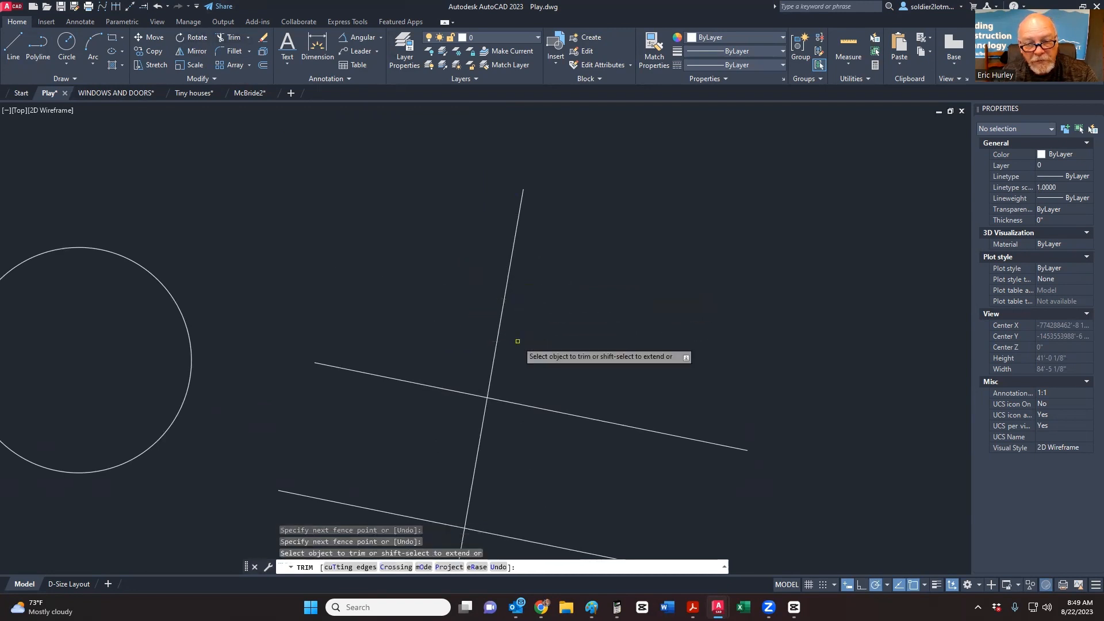
{"action": "mouse_move", "coordinate": [551, 305]}
{"action": "left_mouse_down"}
{"action": "mouse_move", "coordinate": [460, 276]}
{"action": "mouse_move", "coordinate": [482, 366]}
{"action": "left_mouse_up"}
{"action": "left_click_drag", "start_coordinate": [503, 418], "coordinate": [437, 409]}
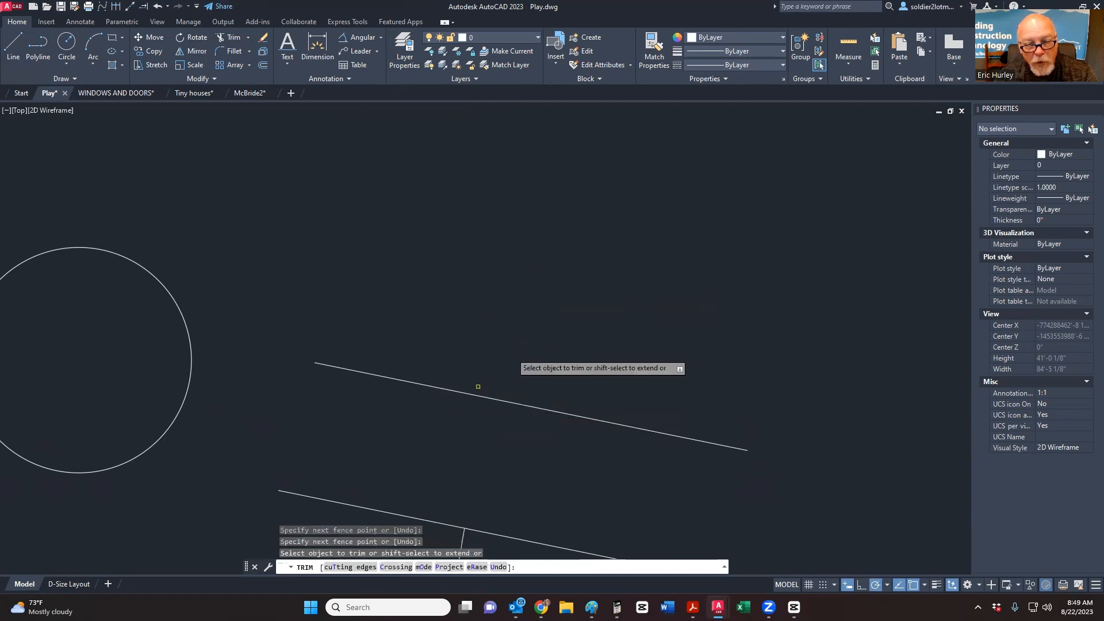
Step: Within the Trim command, extend the crossing line up to the topmost remaining slanted line and the slanted line below it to the circle
{"action": "middle_click_drag", "start_coordinate": [478, 387], "coordinate": [499, 260]}
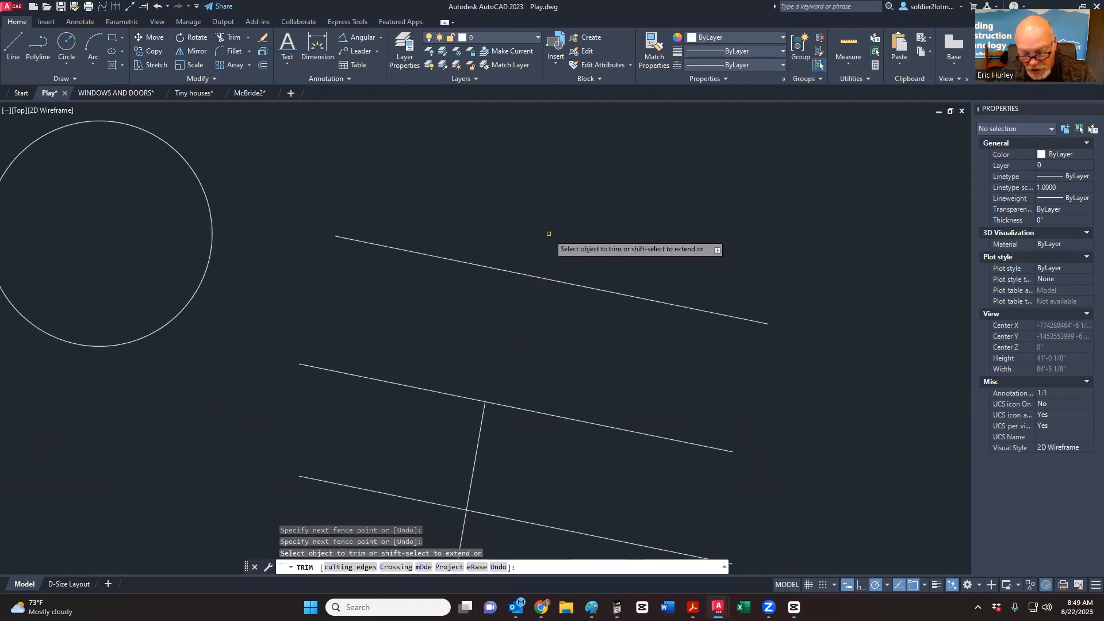
{"action": "left_click_drag", "start_coordinate": [496, 424], "coordinate": [465, 414], "text": "shift"}
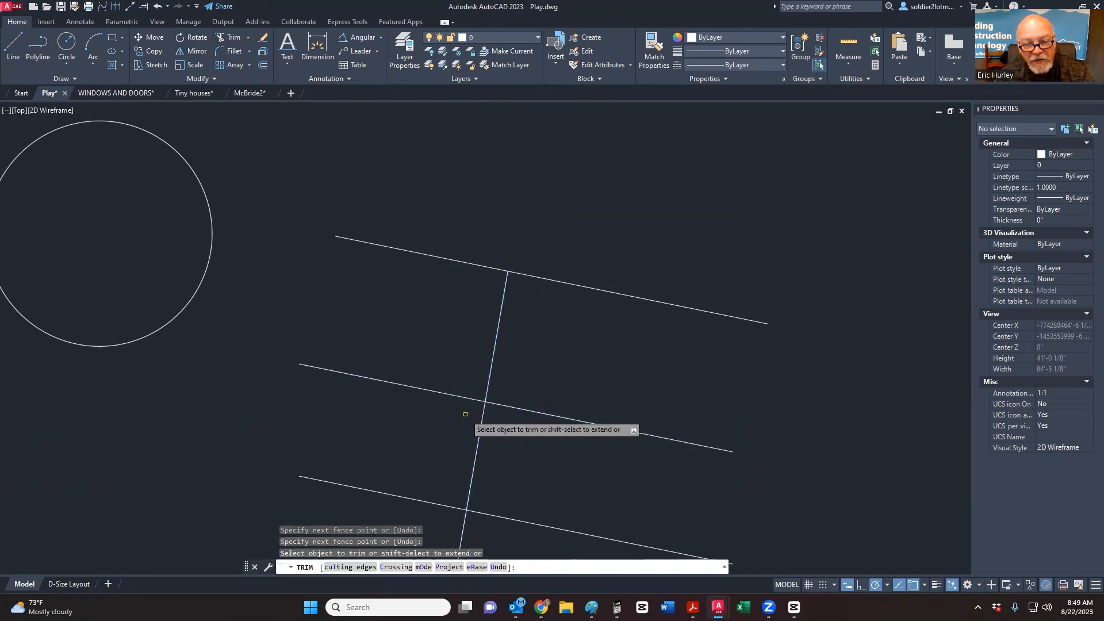
{"action": "left_click", "coordinate": [427, 390], "text": "shift"}
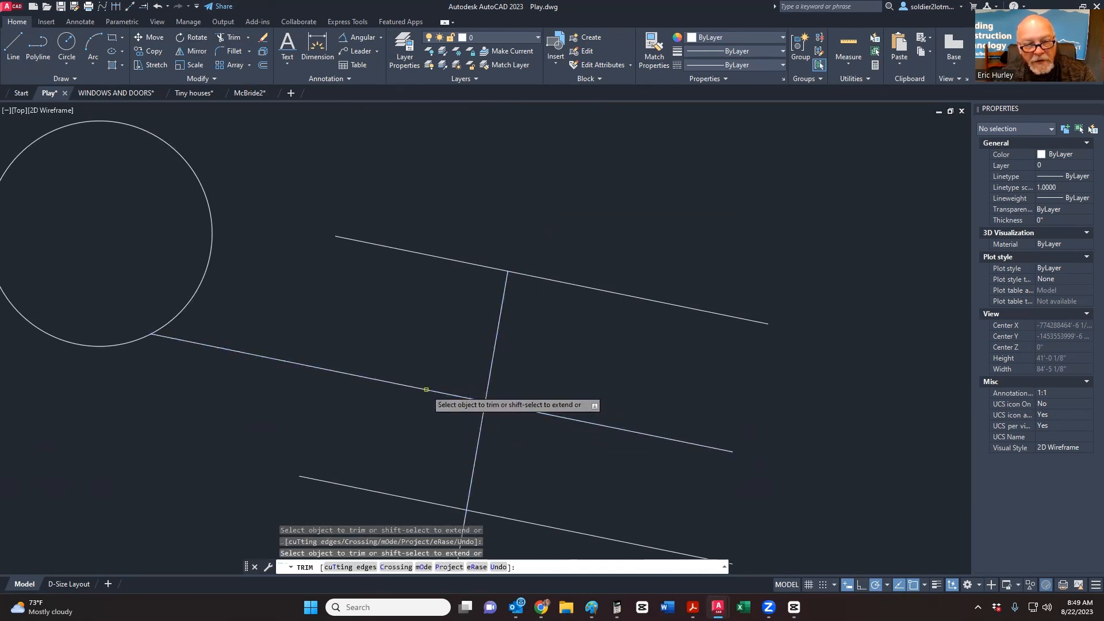
Step: Extend the topmost slanted line to the circle within the Trim command and end the command
{"action": "left_click", "coordinate": [394, 249], "text": "shift"}
{"action": "scroll", "coordinate": [528, 350], "scroll_direction": "down", "scroll_amount": 5}
{"action": "scroll", "coordinate": [529, 350], "scroll_direction": "up", "scroll_amount": 5}
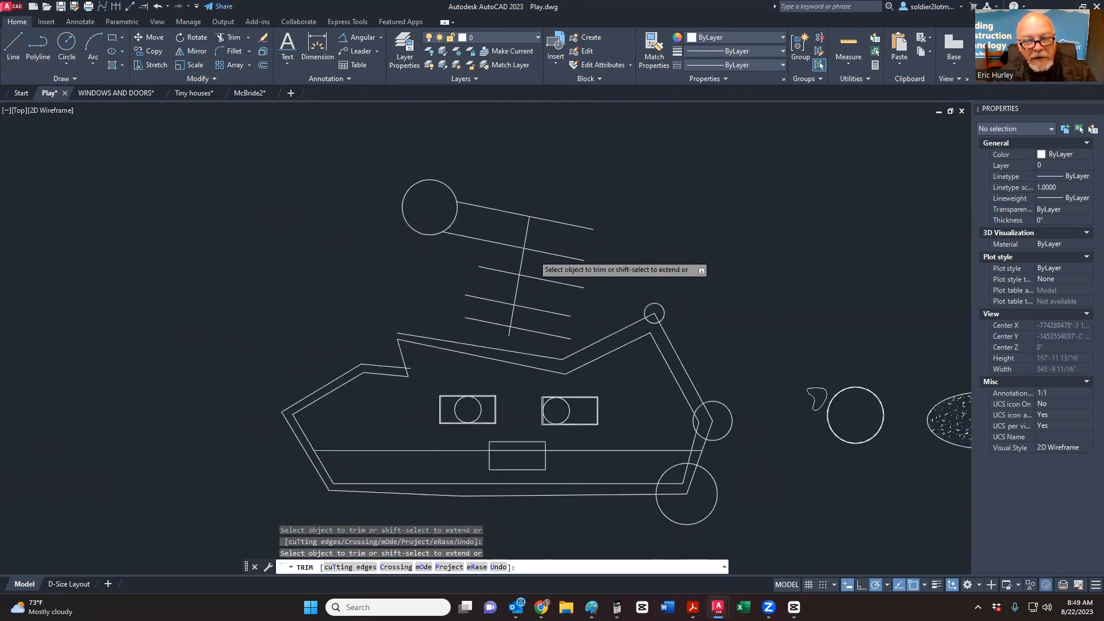
{"action": "scroll", "coordinate": [511, 285], "scroll_direction": "down", "scroll_amount": 2}
{"action": "key", "text": "Escape"}
Step: Shorten the crossing line by stretching its lower endpoint up to its intersection with the second slanted line
{"action": "left_click", "coordinate": [504, 371]}
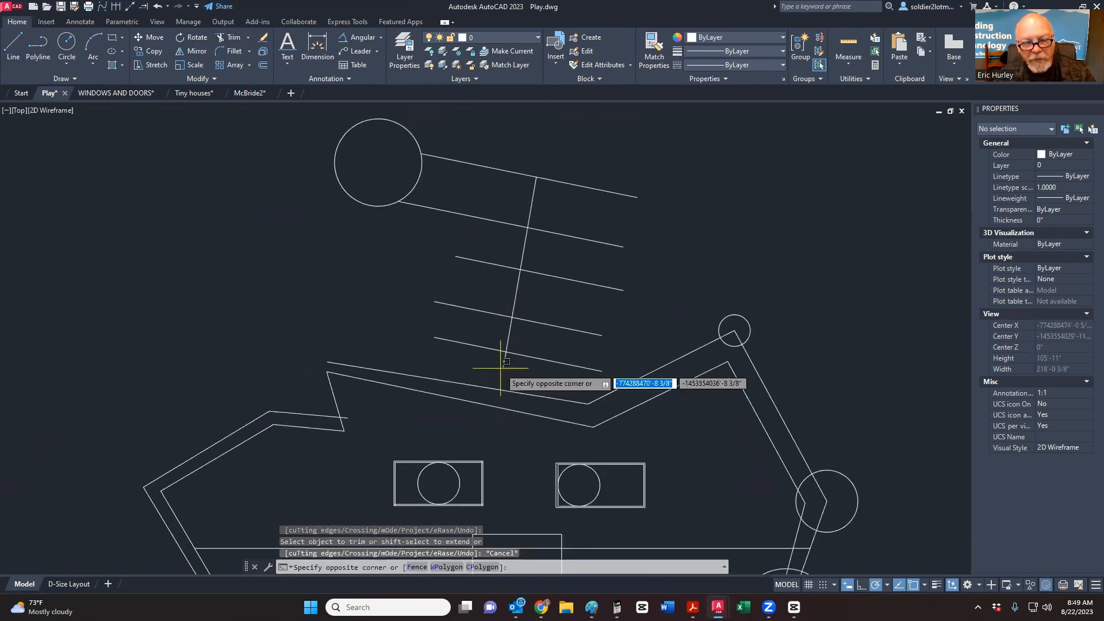
{"action": "left_click", "coordinate": [504, 367]}
{"action": "left_click", "coordinate": [504, 367]}
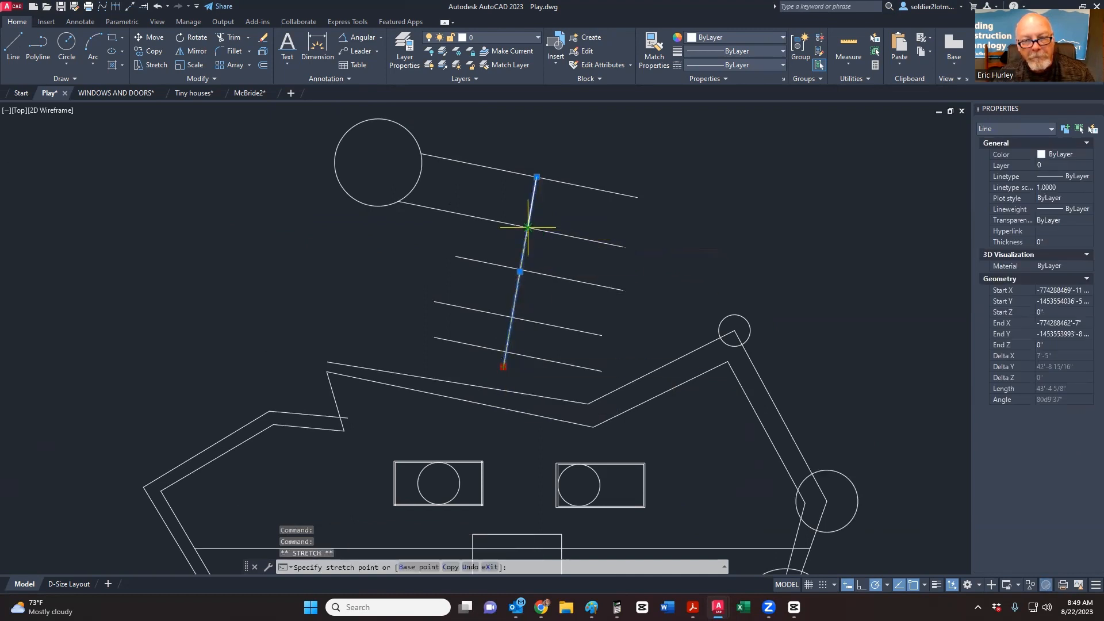
{"action": "left_click", "coordinate": [527, 227]}
{"action": "key", "text": "Escape"}
{"action": "middle_click_drag", "start_coordinate": [525, 244], "coordinate": [525, 220]}
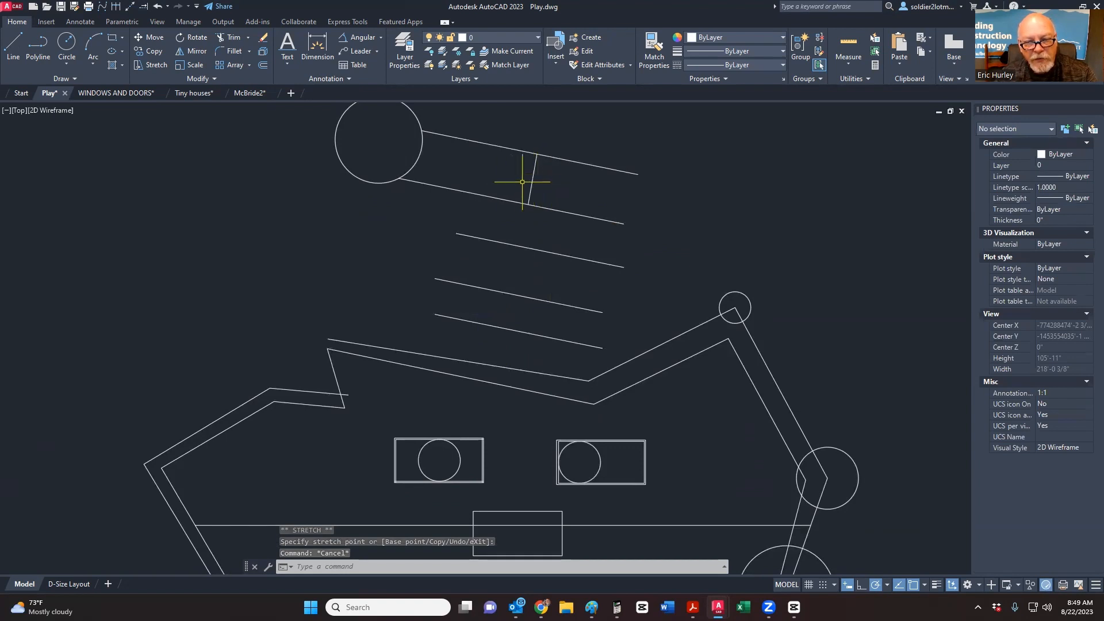
Step: Try extending the crossing line straight to the preselected lowest slanted line within the Trim command, and undo the extension
{"action": "left_click", "coordinate": [497, 334]}
{"action": "left_click", "coordinate": [486, 308]}
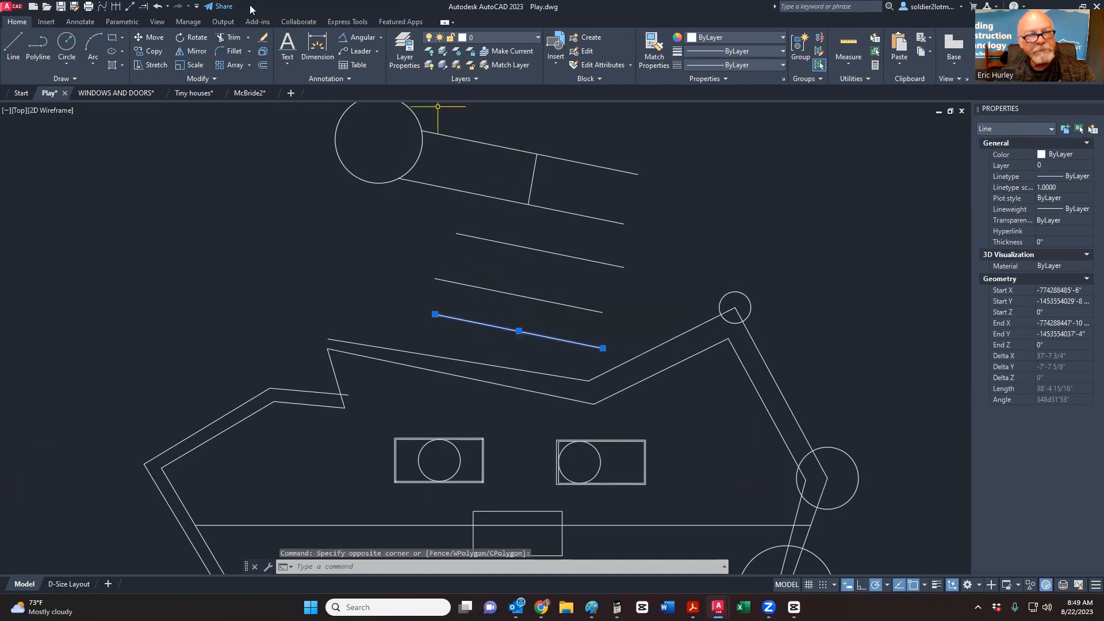
{"action": "left_click", "coordinate": [233, 38]}
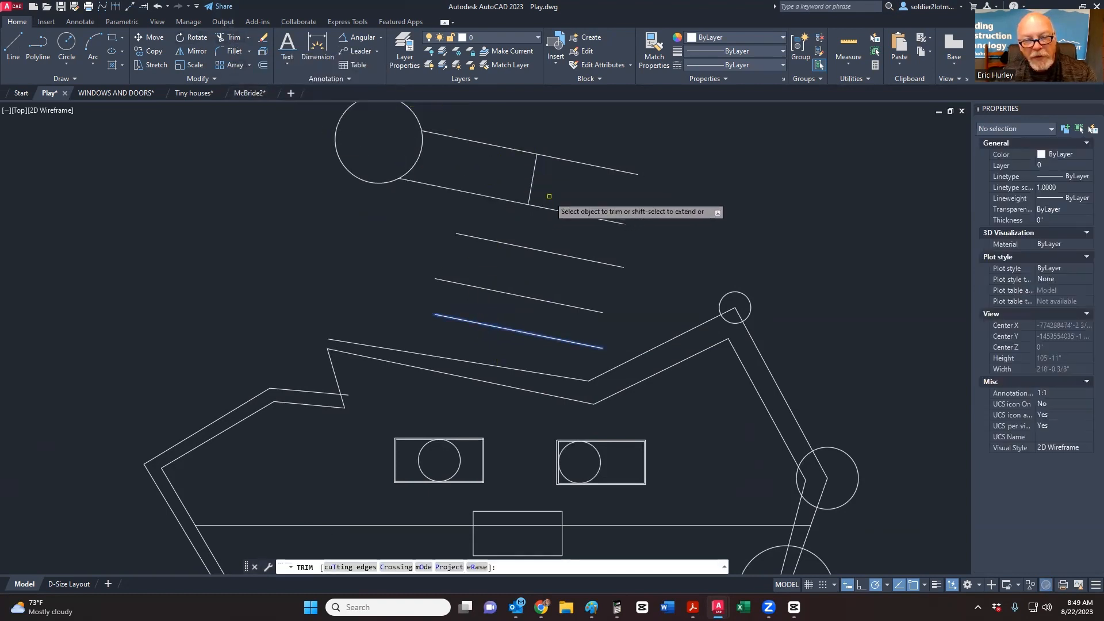
{"action": "mouse_move", "coordinate": [549, 196]}
{"action": "left_mouse_down", "text": "shift"}
{"action": "mouse_move", "coordinate": [547, 210]}
{"action": "mouse_move", "coordinate": [510, 185]}
{"action": "left_mouse_up", "text": "shift"}
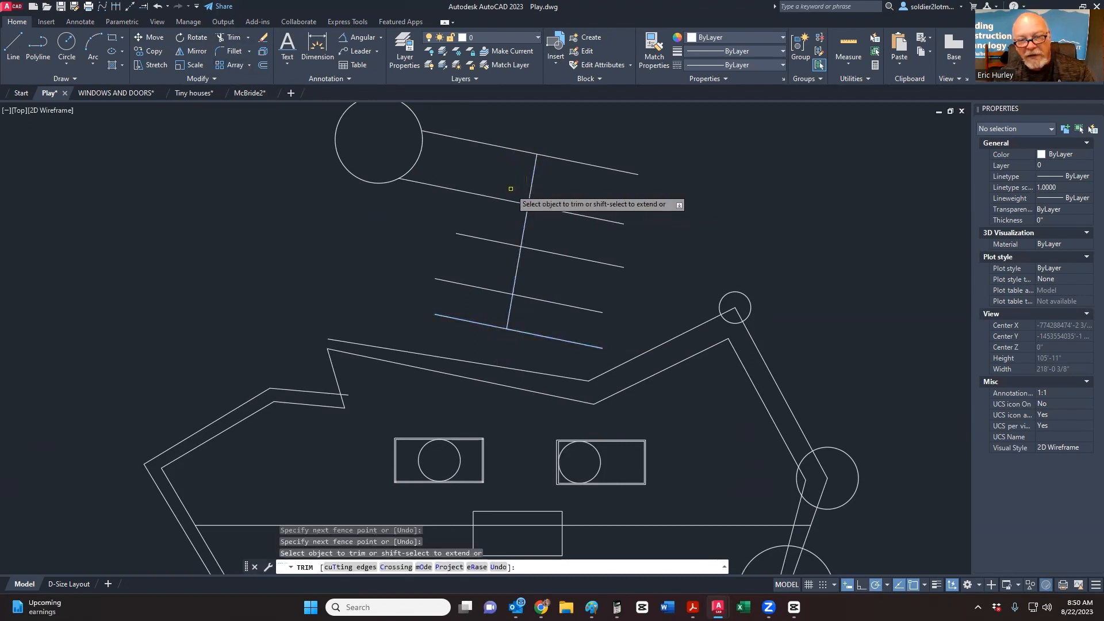
{"action": "key", "text": "Escape"}
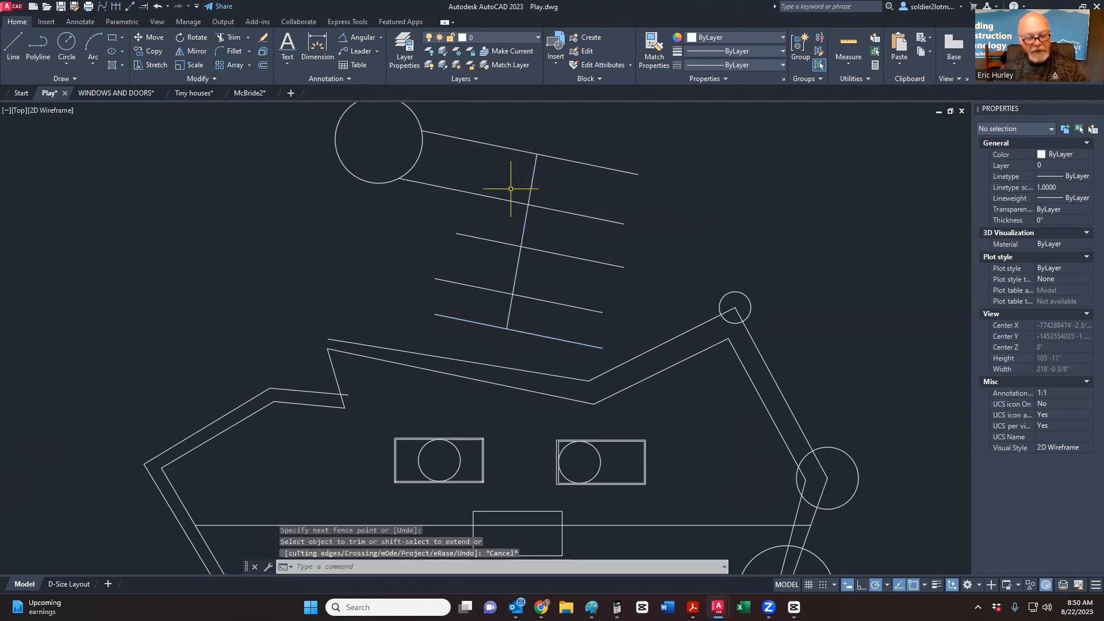
{"action": "key", "text": "ctrl+z"}
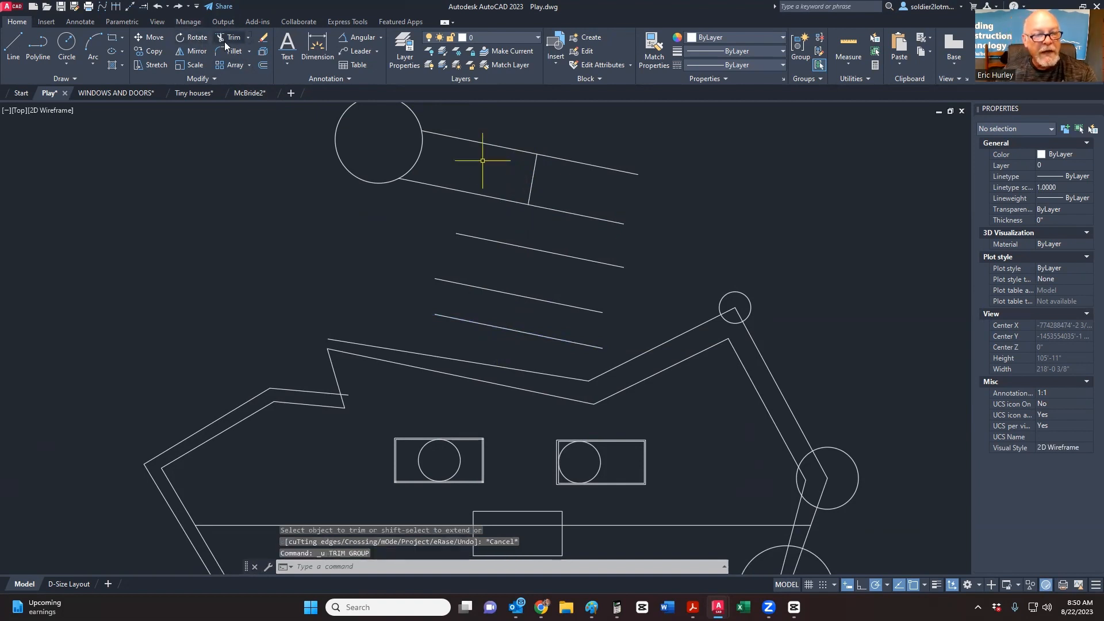
Step: Extend the crossing line downward through the successive slanted lines to the lowest one with the Extend command
{"action": "left_click", "coordinate": [143, 7]}
{"action": "left_click", "coordinate": [543, 190]}
{"action": "left_click", "coordinate": [520, 197]}
{"action": "left_click", "coordinate": [531, 223]}
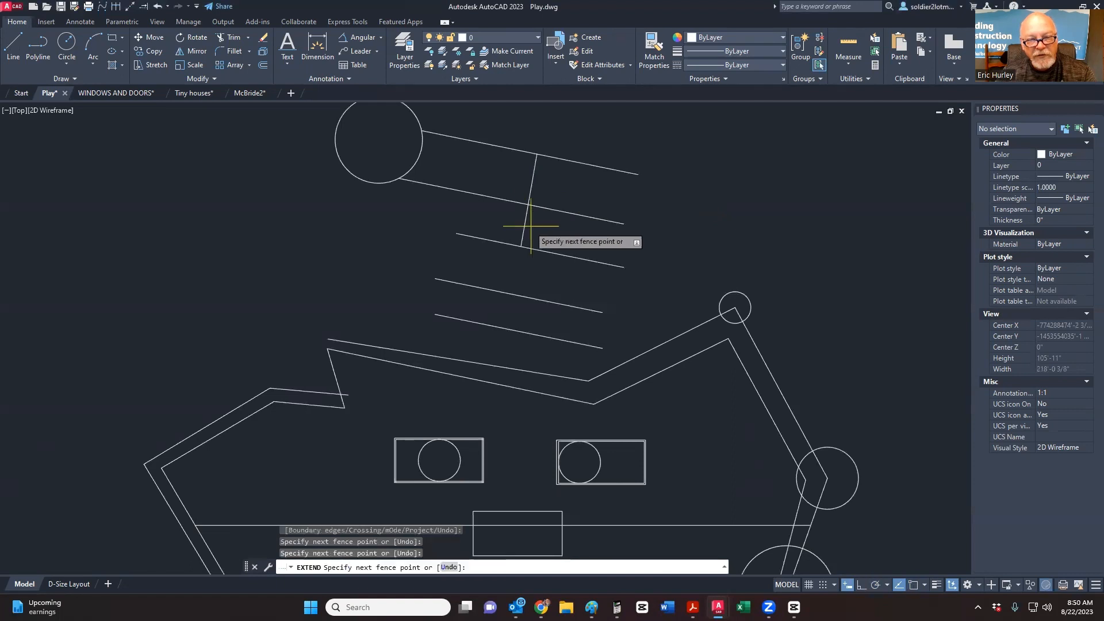
{"action": "left_click", "coordinate": [510, 251]}
{"action": "left_click", "coordinate": [514, 271]}
{"action": "left_click", "coordinate": [499, 293]}
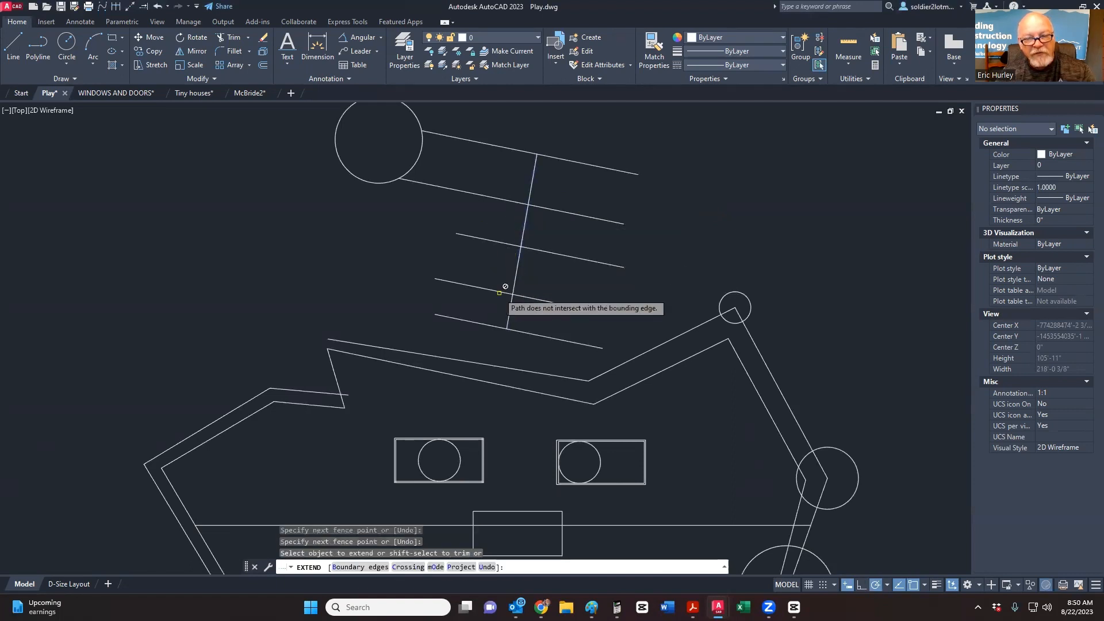
{"action": "scroll", "coordinate": [507, 253], "scroll_direction": "down", "scroll_amount": 4}
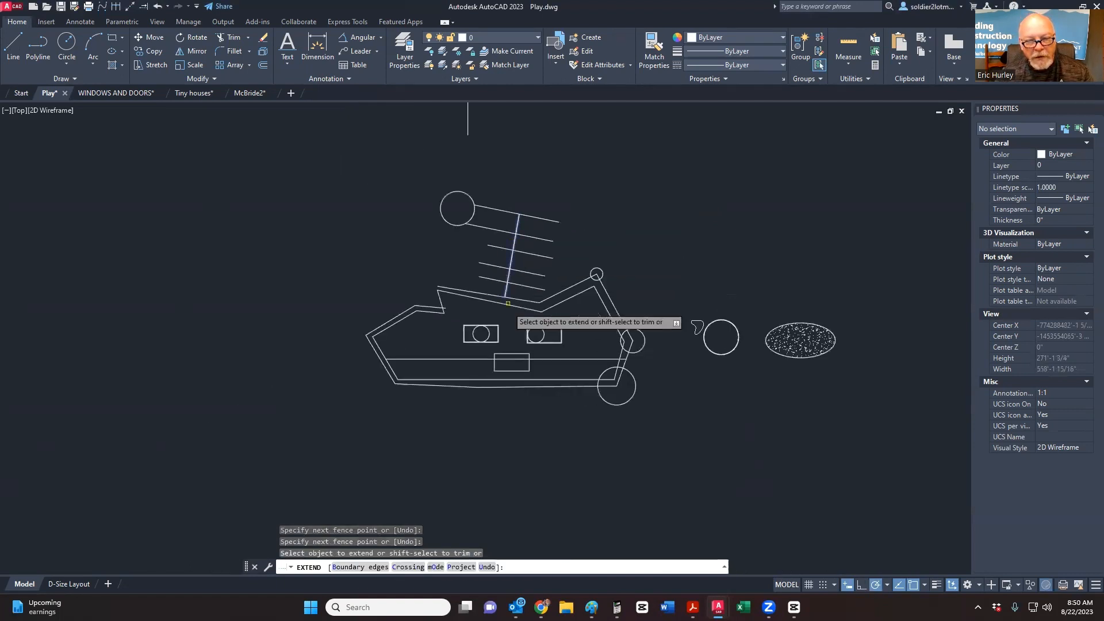
{"action": "key", "text": "Escape"}
{"action": "scroll", "coordinate": [509, 282], "scroll_direction": "up", "scroll_amount": 2}
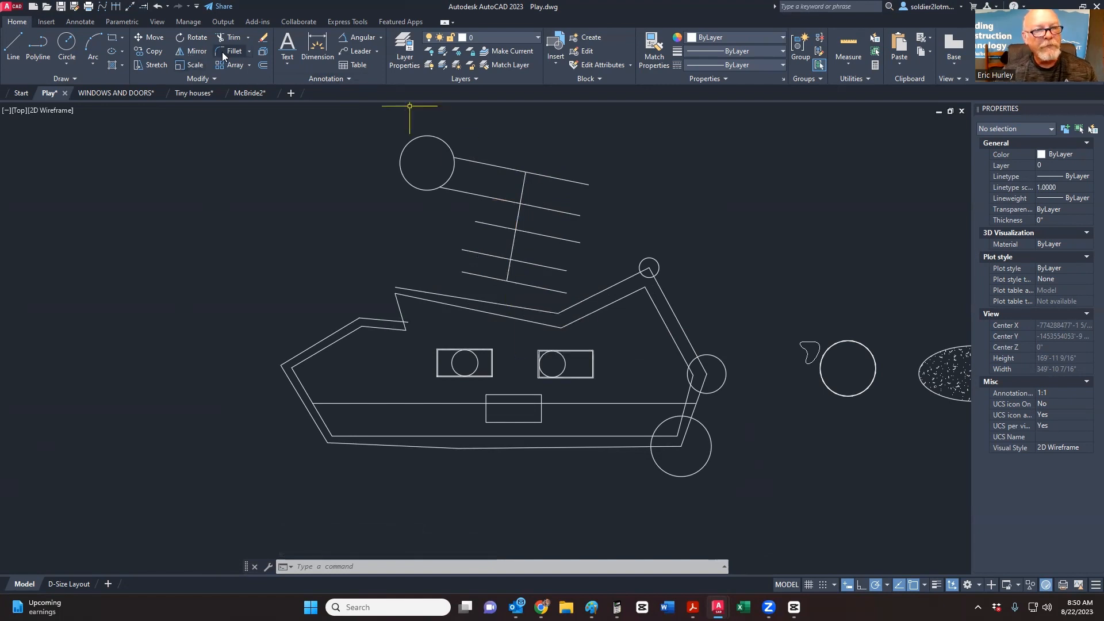
{"action": "left_click", "coordinate": [248, 43]}
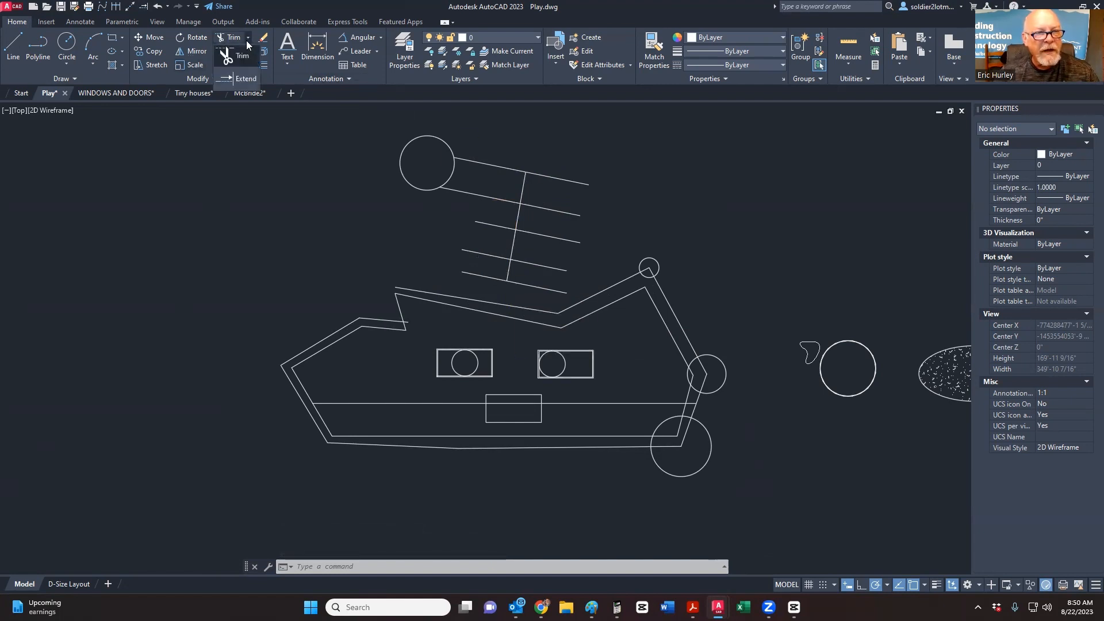
{"action": "left_click", "coordinate": [230, 80]}
{"action": "left_click", "coordinate": [253, 38]}
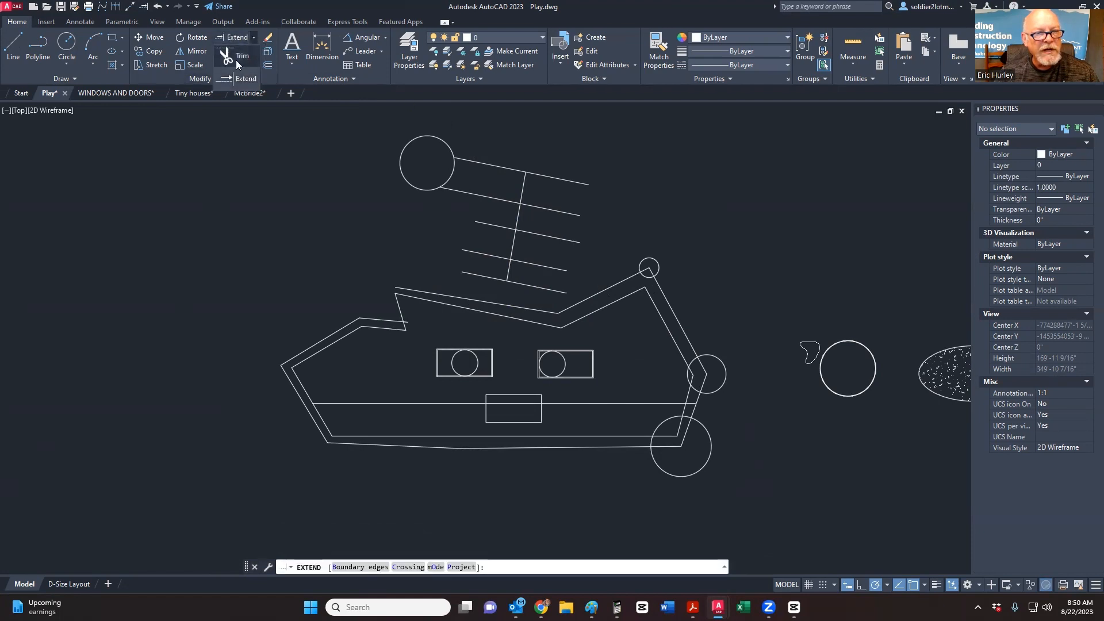
{"action": "left_click", "coordinate": [236, 58]}
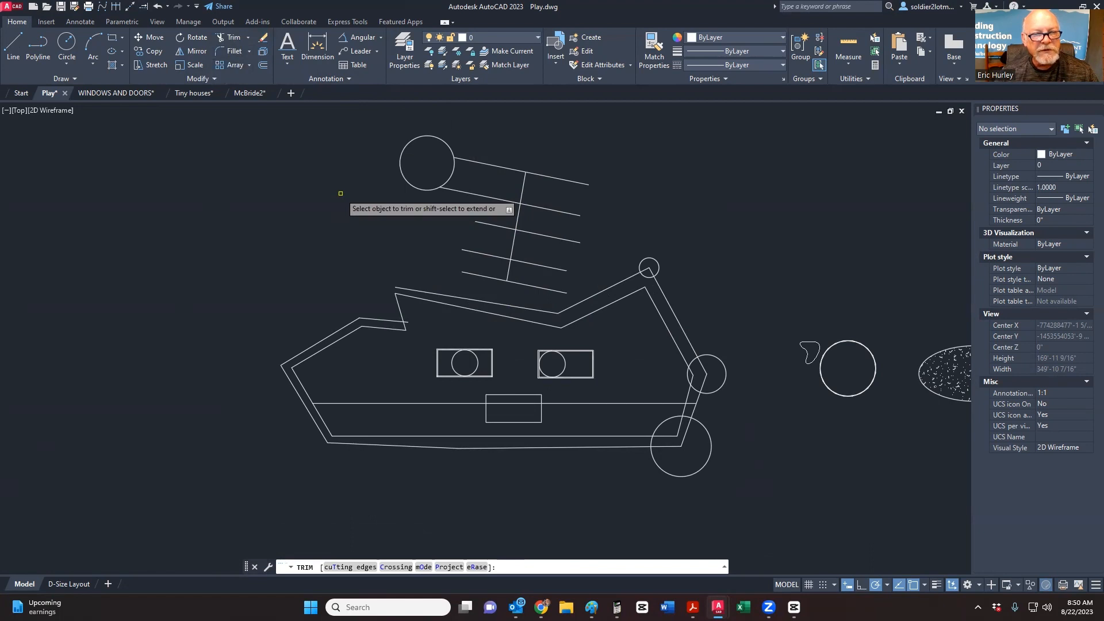
{"action": "key", "text": "Escape"}
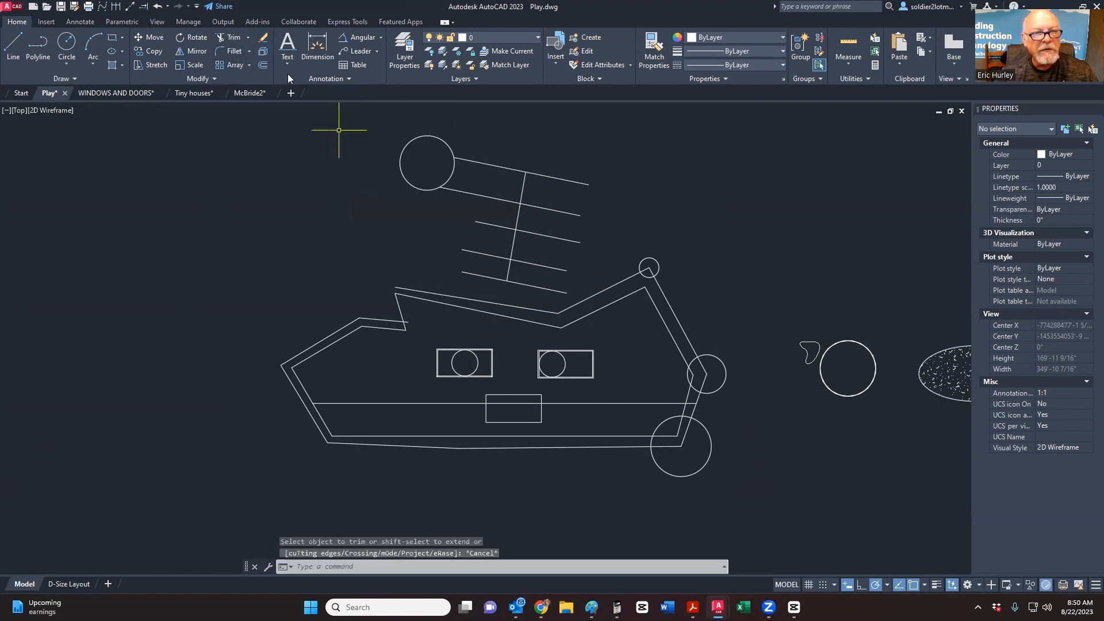
Step: Fillet the corner between the second slanted line and the crossing line below it with a 36-inch radius
{"action": "left_click", "coordinate": [249, 51]}
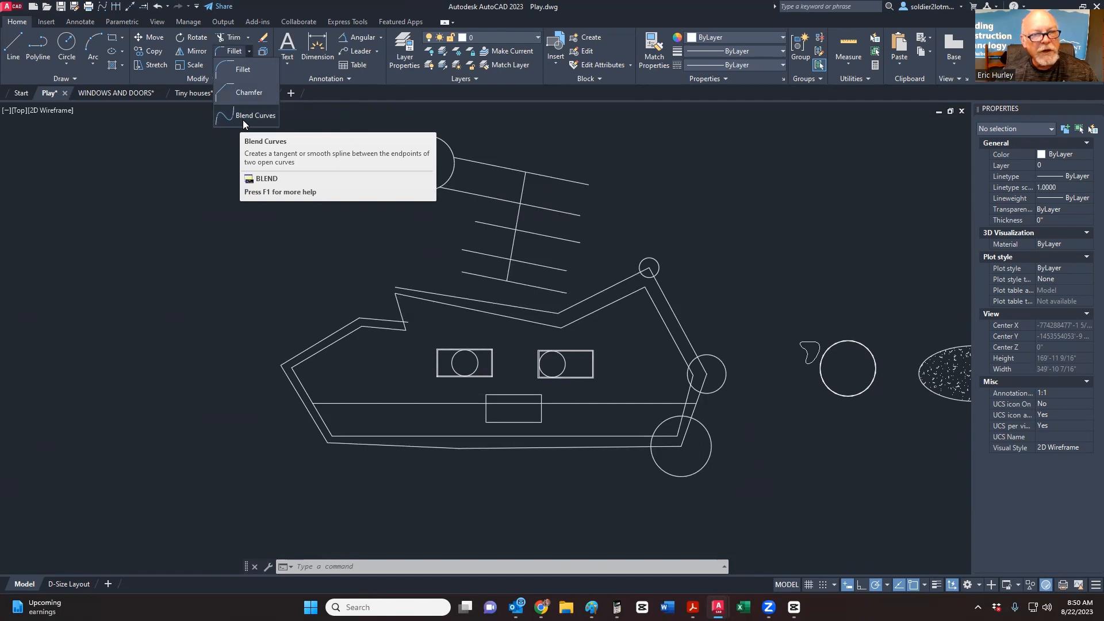
{"action": "left_click", "coordinate": [233, 70]}
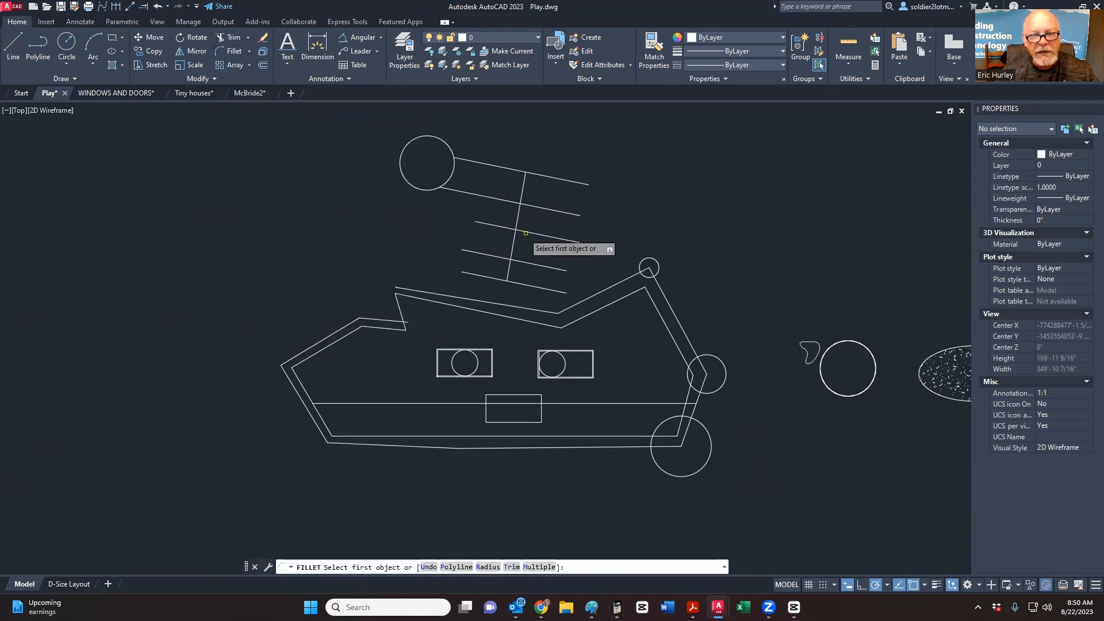
{"action": "scroll", "coordinate": [530, 233], "scroll_direction": "up", "scroll_amount": 5}
{"action": "key", "text": "Escape"}
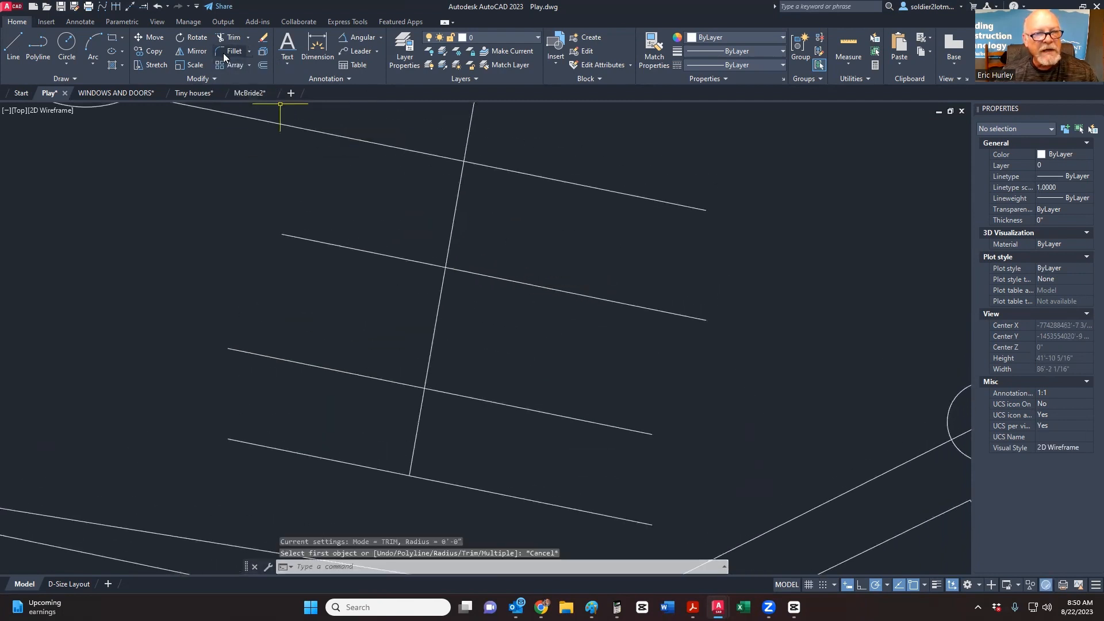
{"action": "left_click", "coordinate": [225, 54]}
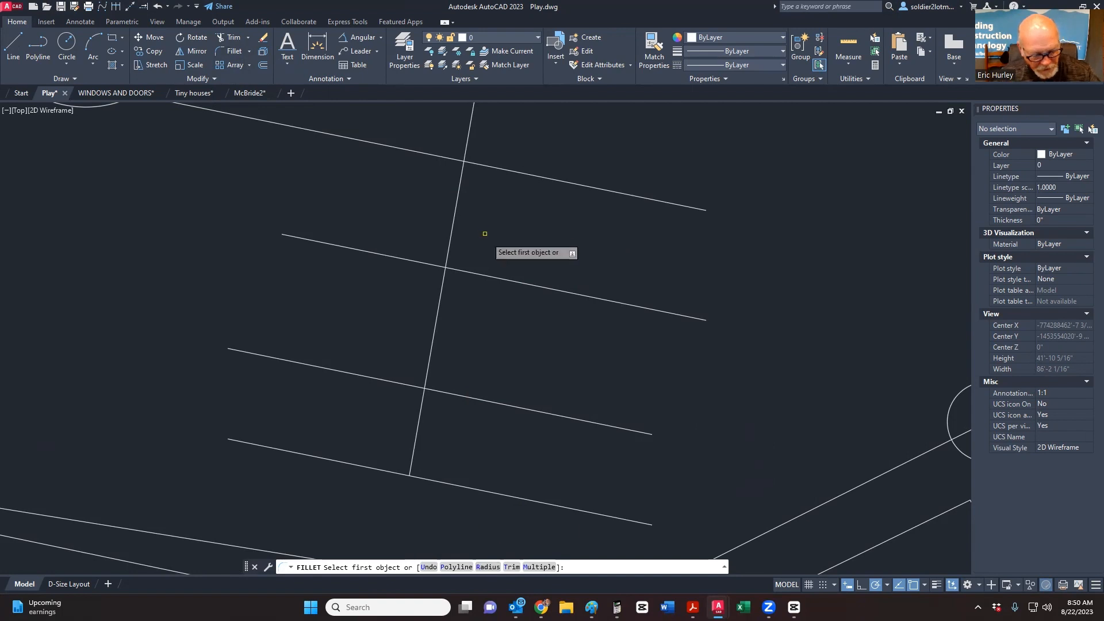
{"action": "type", "text": "r"}
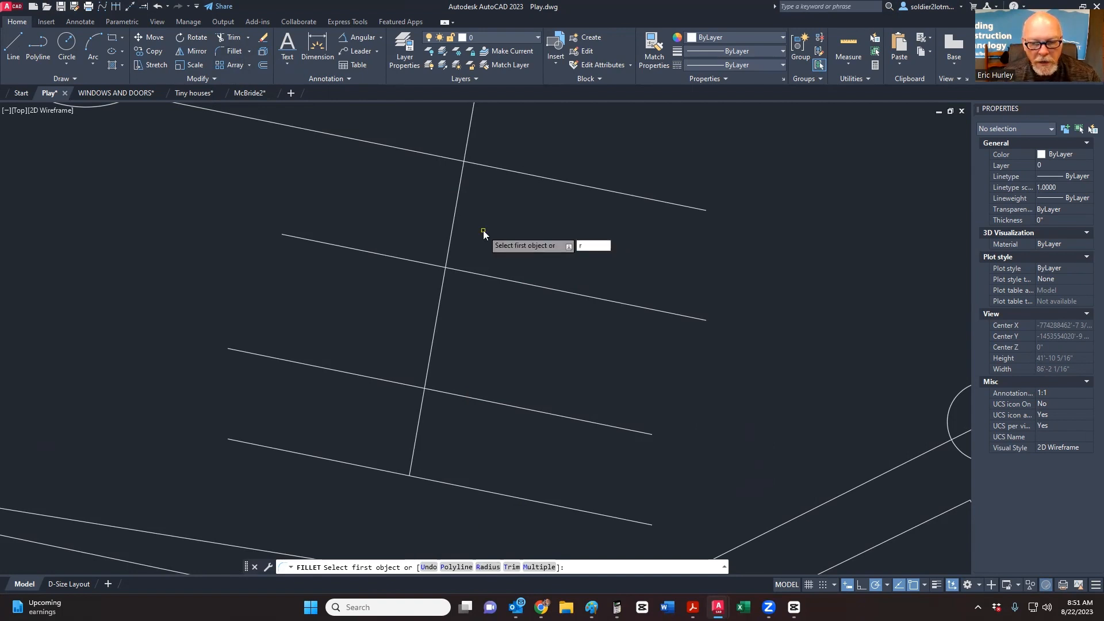
{"action": "key", "text": "Return"}
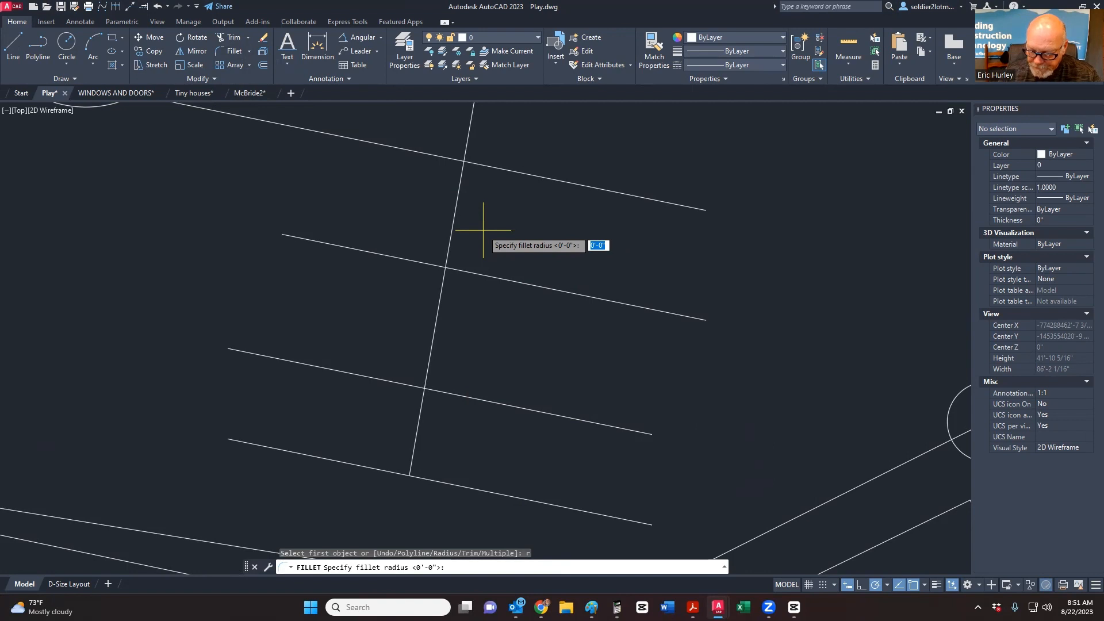
{"action": "type", "text": "36"}
{"action": "key", "text": "Return"}
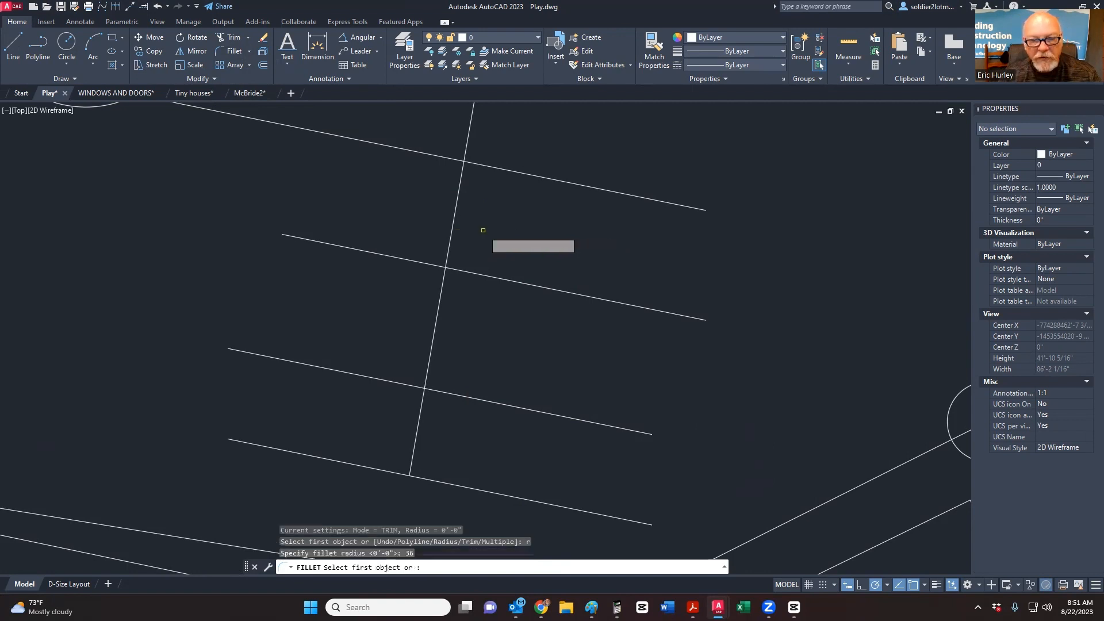
{"action": "left_click", "coordinate": [498, 169]}
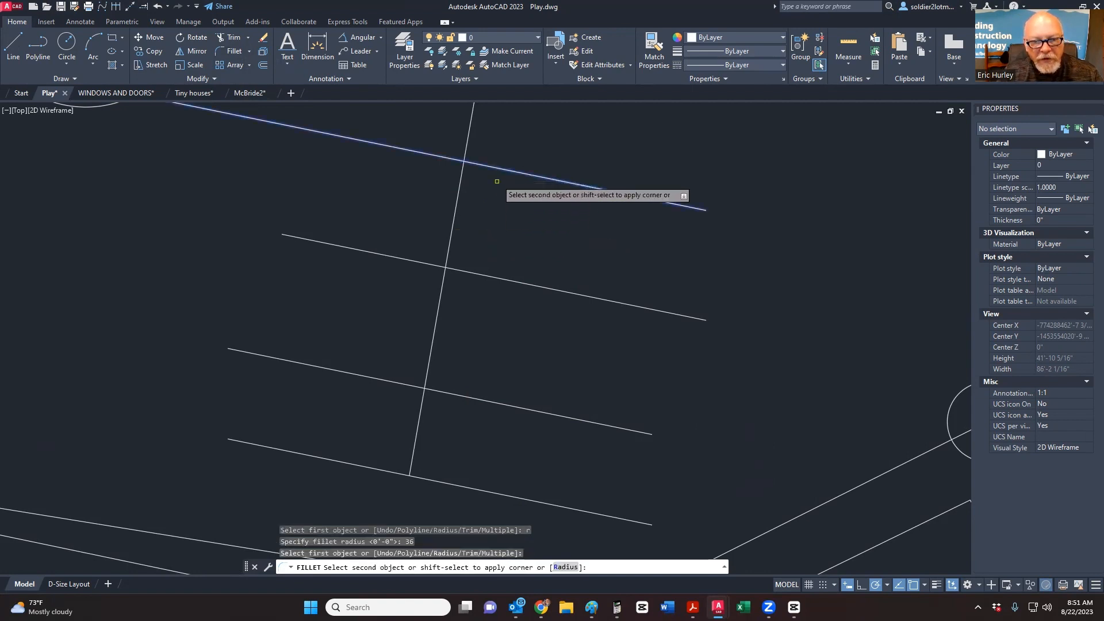
{"action": "left_click", "coordinate": [462, 203]}
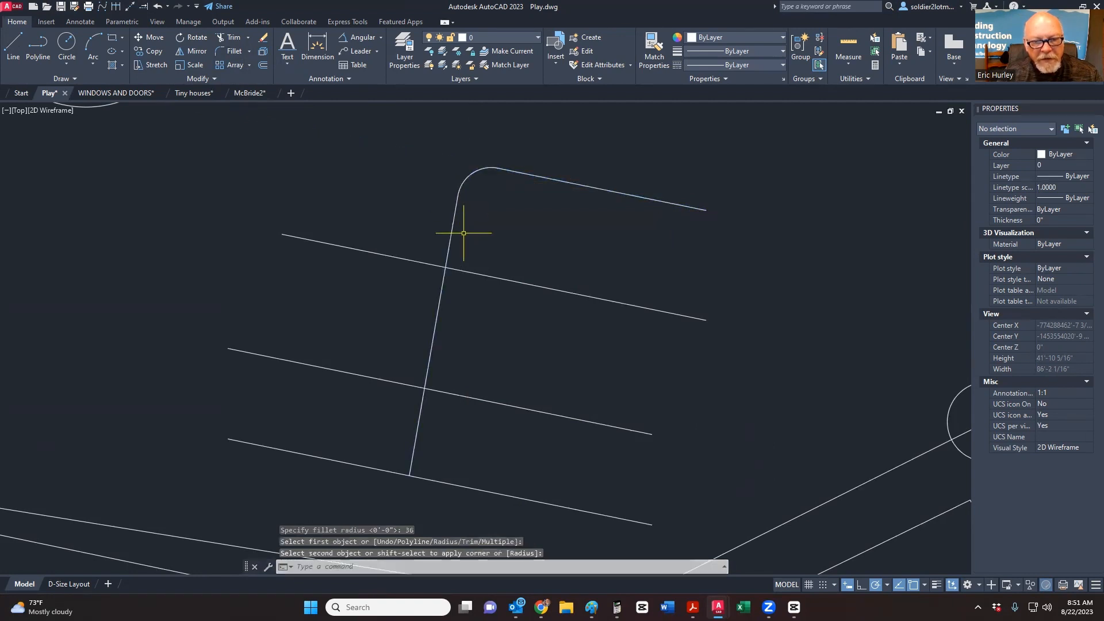
Step: Examine the fillet arc's radius in its properties and undo the fillet
{"action": "middle_click_drag", "start_coordinate": [476, 241], "coordinate": [514, 291]}
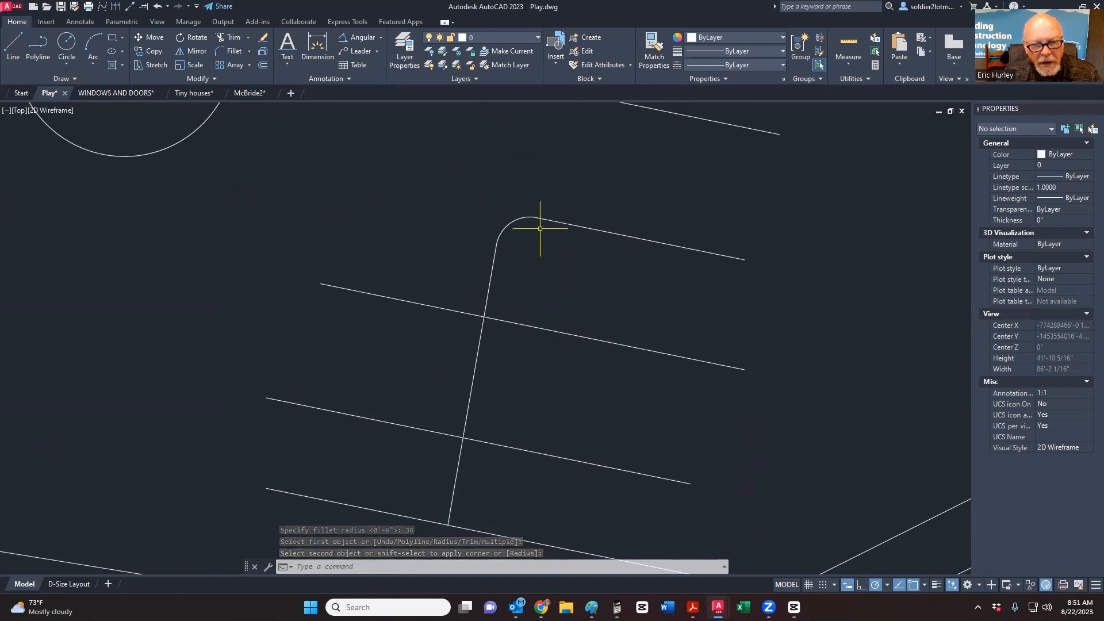
{"action": "left_click", "coordinate": [501, 231]}
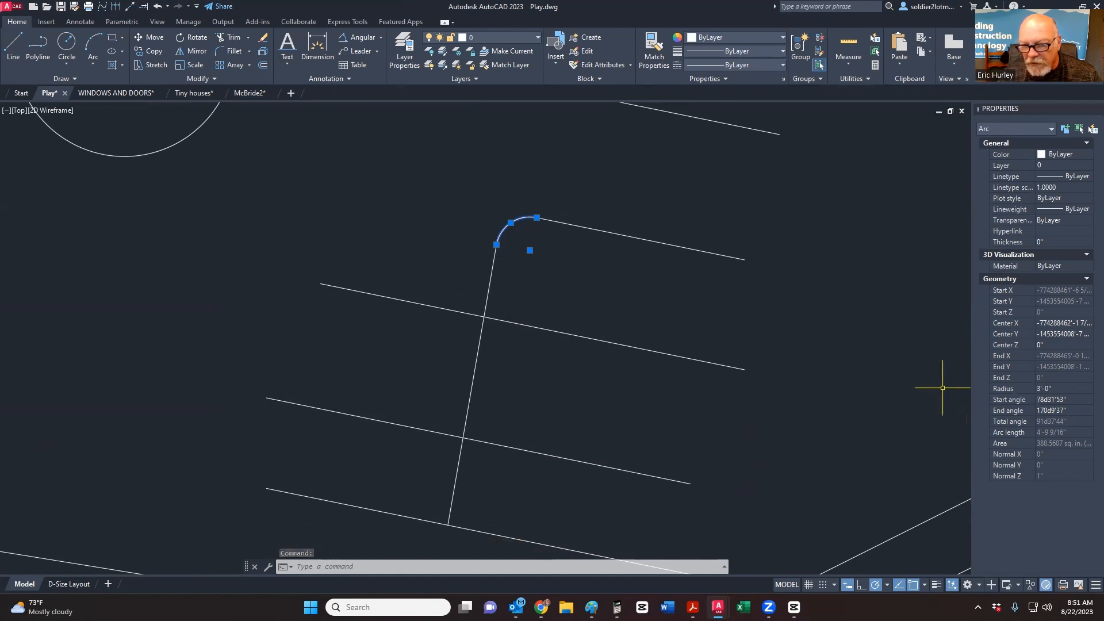
{"action": "scroll", "coordinate": [637, 276], "scroll_direction": "down", "scroll_amount": 2}
{"action": "scroll", "coordinate": [585, 276], "scroll_direction": "up", "scroll_amount": 5}
{"action": "middle_click_drag", "start_coordinate": [585, 276], "coordinate": [570, 368]}
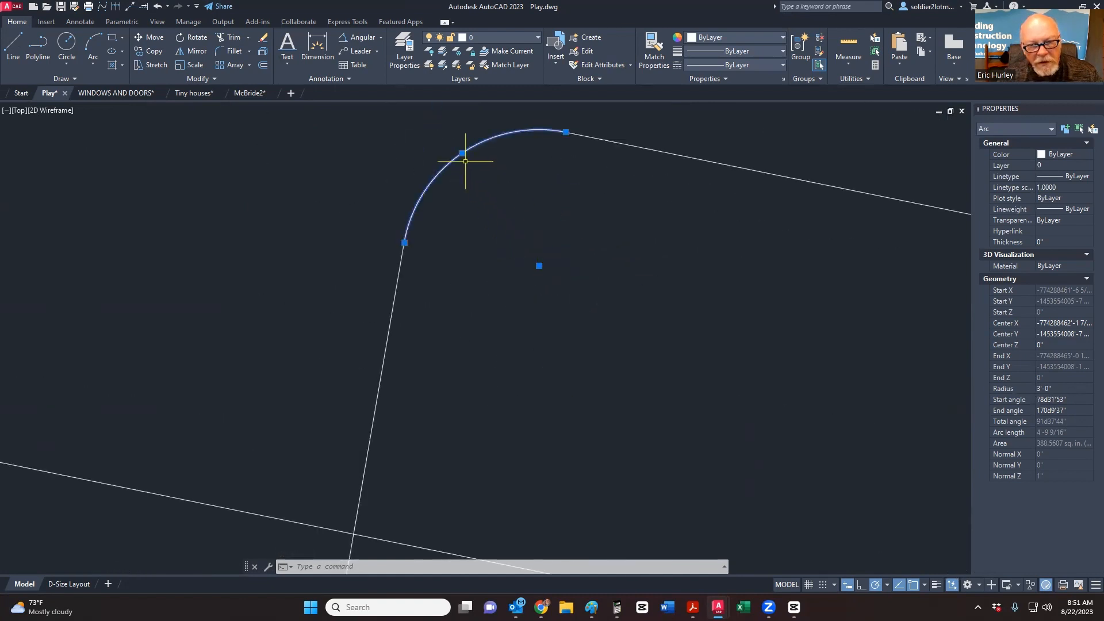
{"action": "mouse_move", "coordinate": [462, 154]}
{"action": "key", "text": "Escape"}
{"action": "key", "text": "ctrl+z"}
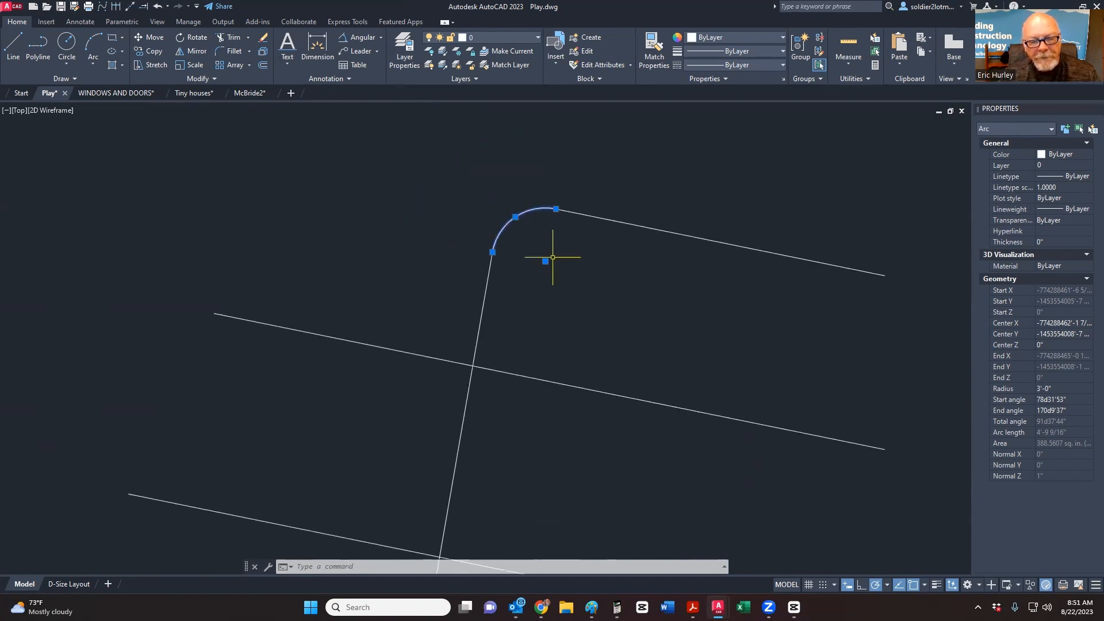
{"action": "key", "text": "ctrl+z"}
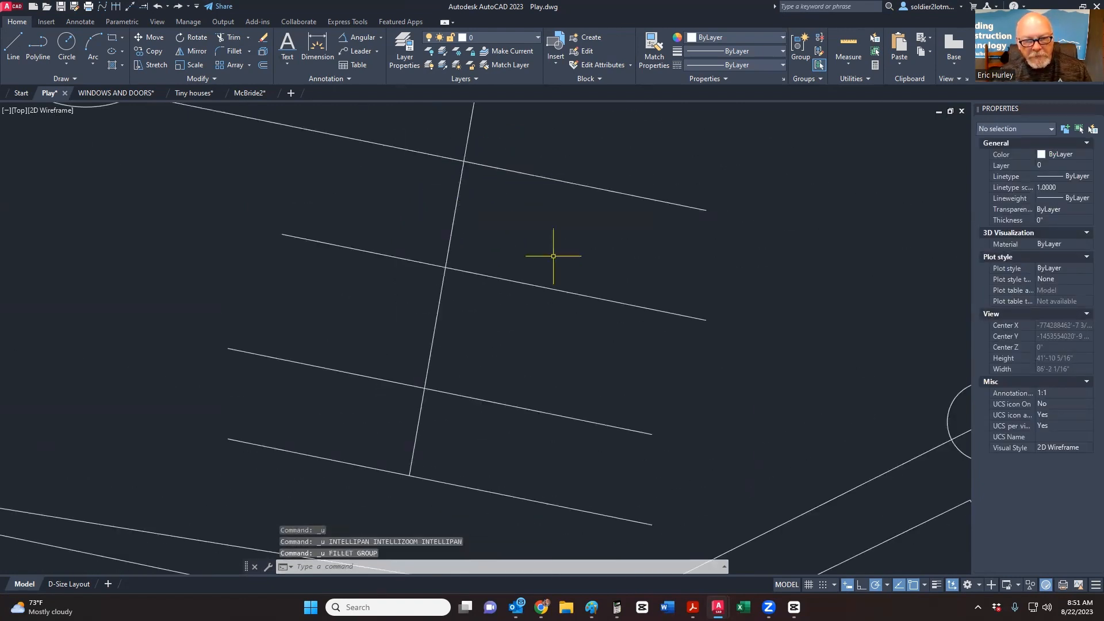
Step: Switch the Fillet command to No trim and try filleting the second slanted line with the crossing line below it
{"action": "left_click", "coordinate": [232, 53]}
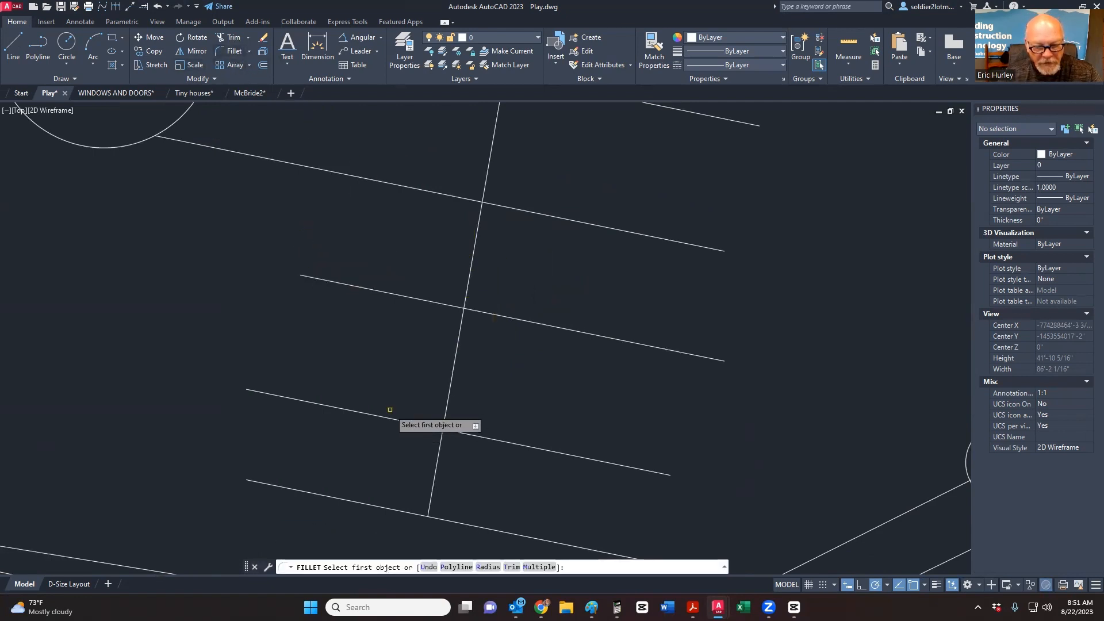
{"action": "type", "text": "t"}
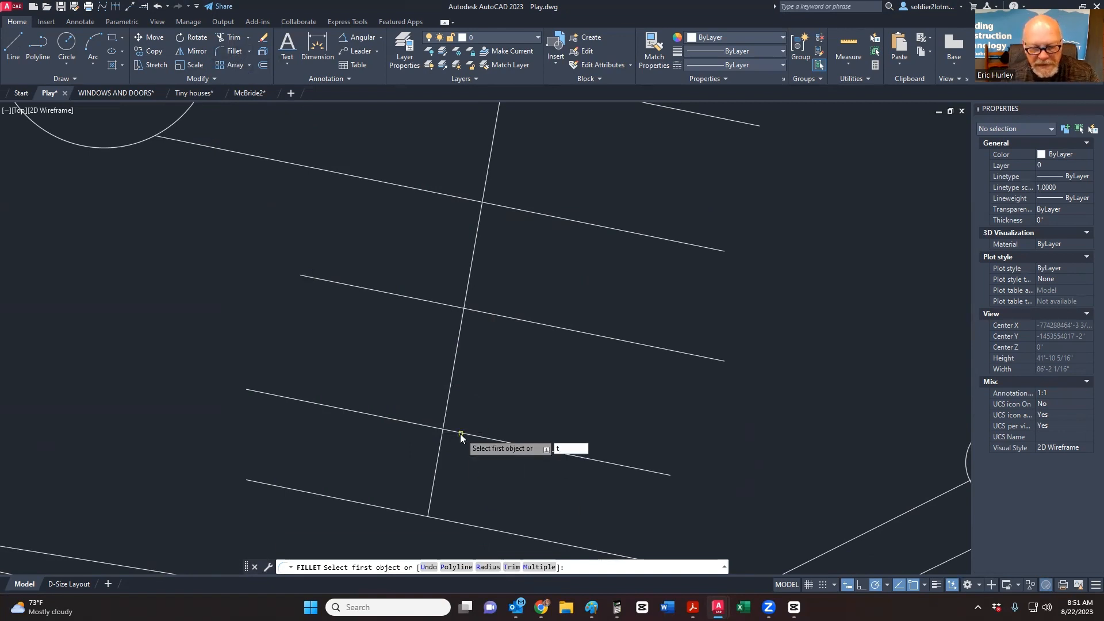
{"action": "key", "text": "Return"}
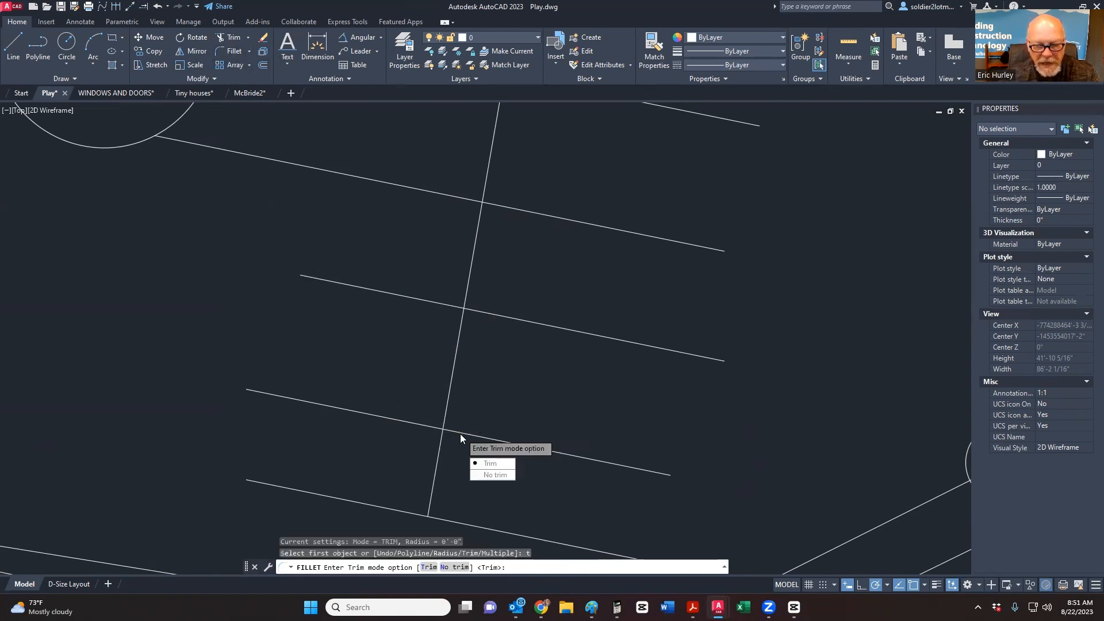
{"action": "left_click", "coordinate": [495, 475]}
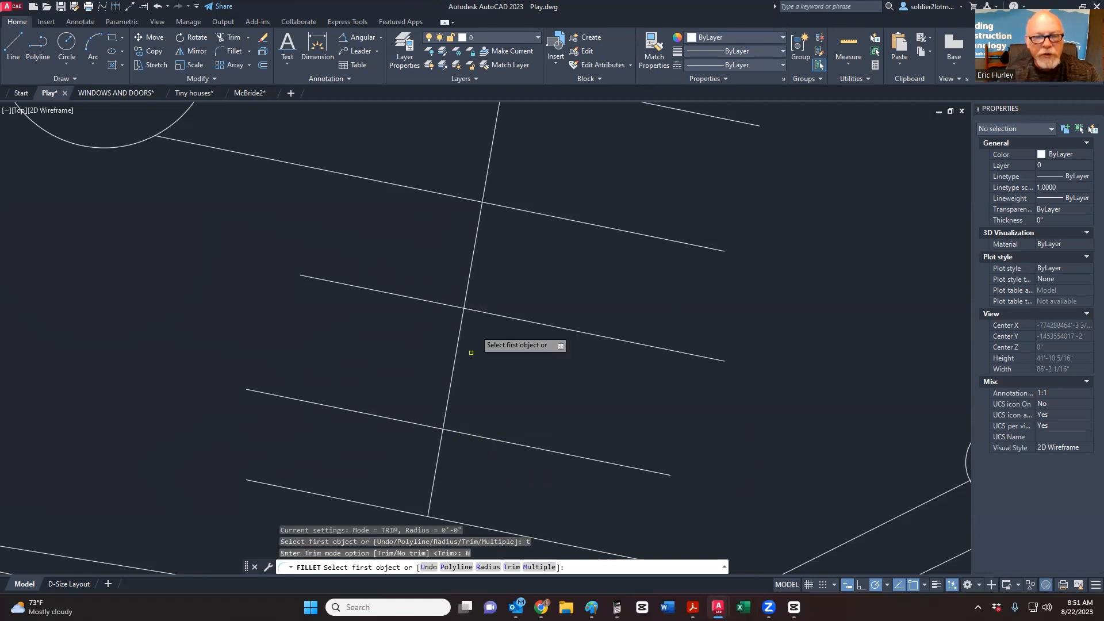
{"action": "left_click", "coordinate": [494, 207]}
{"action": "left_click", "coordinate": [480, 226]}
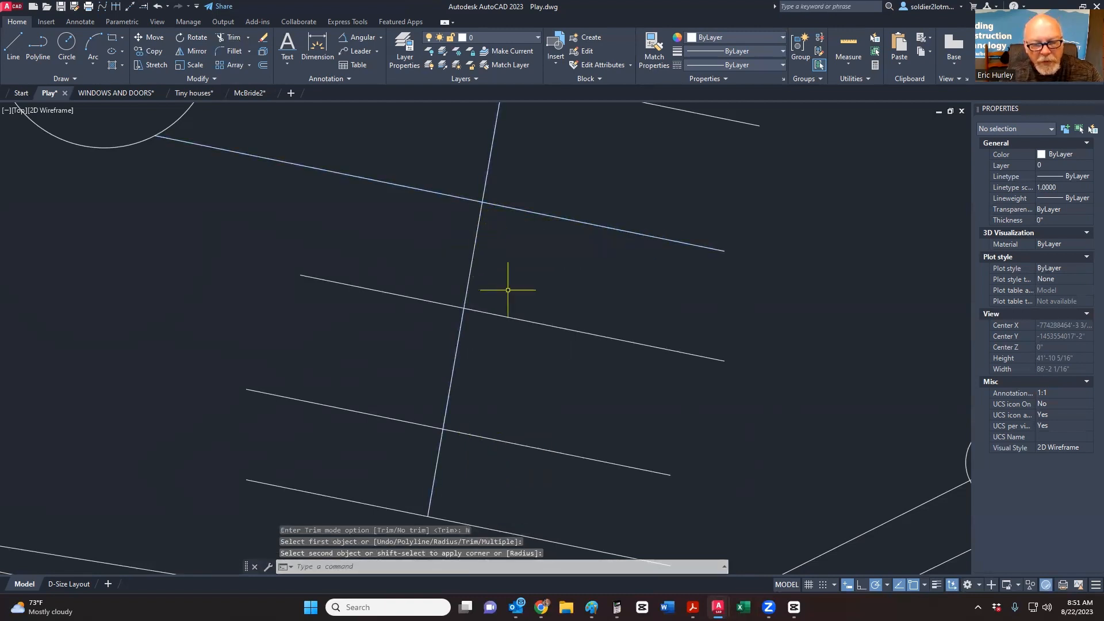
Step: Fillet the lower-right corner between the second slanted line and the crossing line with a 36-inch radius in No trim mode
{"action": "left_click", "coordinate": [231, 51]}
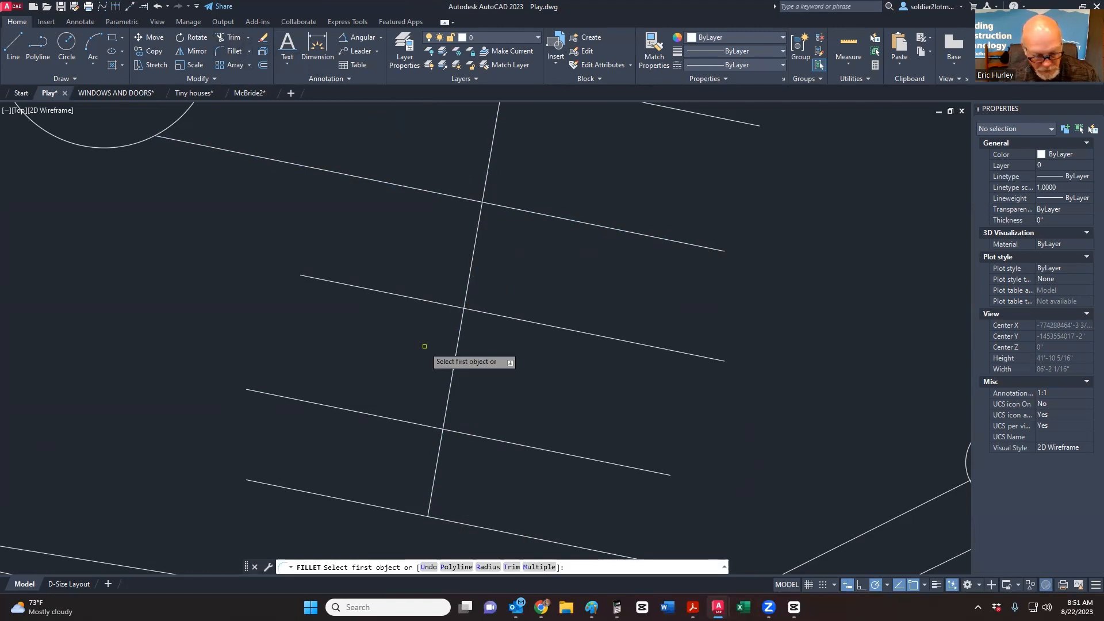
{"action": "type", "text": "t"}
{"action": "key", "text": "Return"}
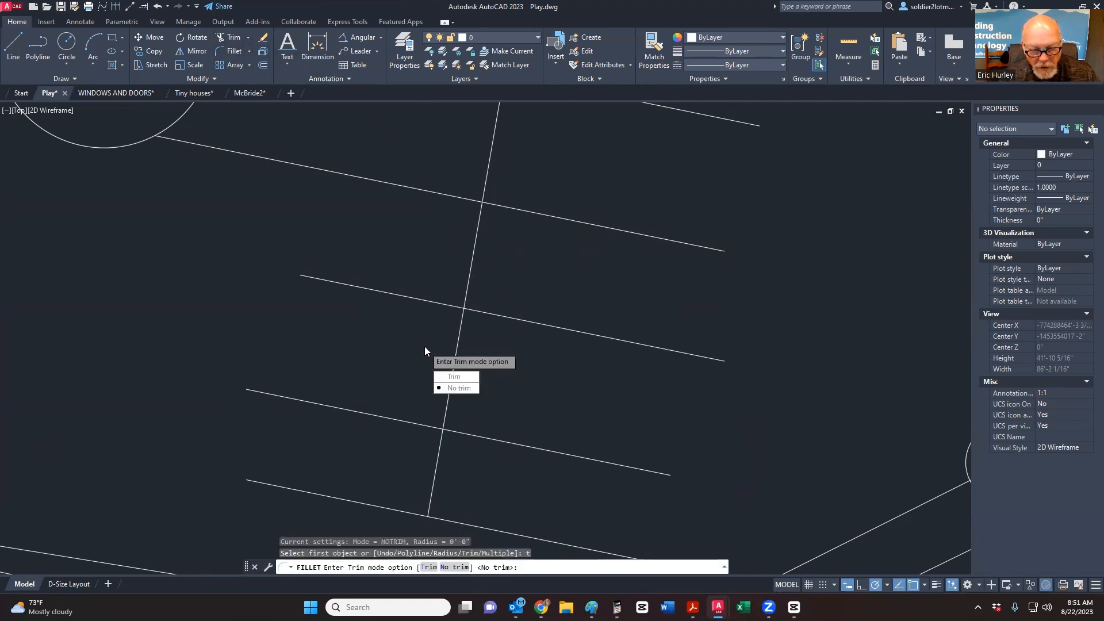
{"action": "key", "text": "Return"}
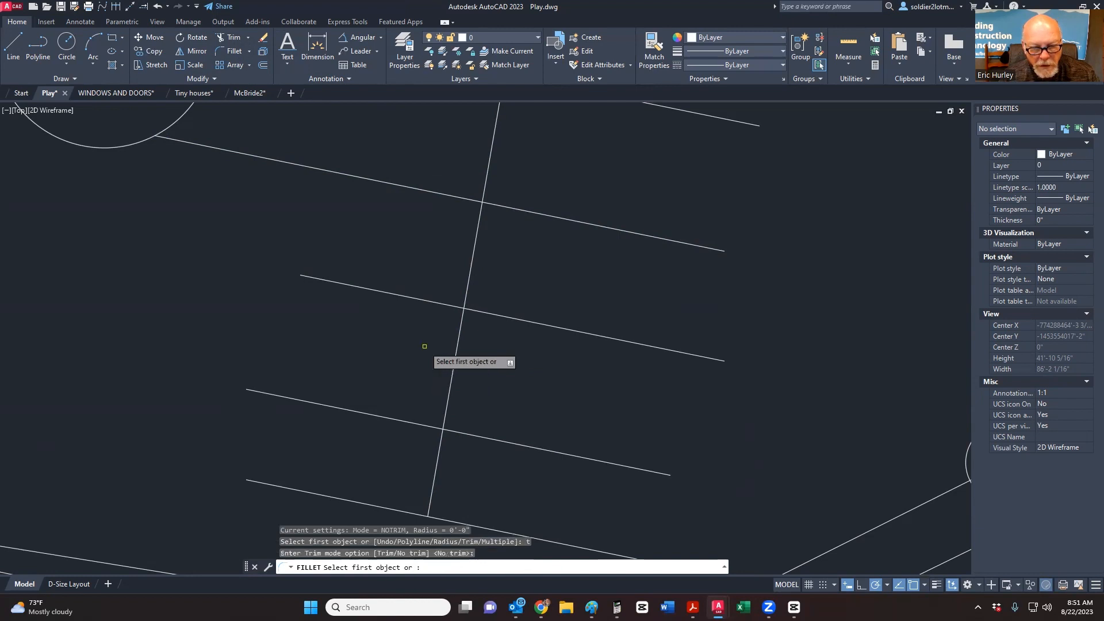
{"action": "type", "text": "r"}
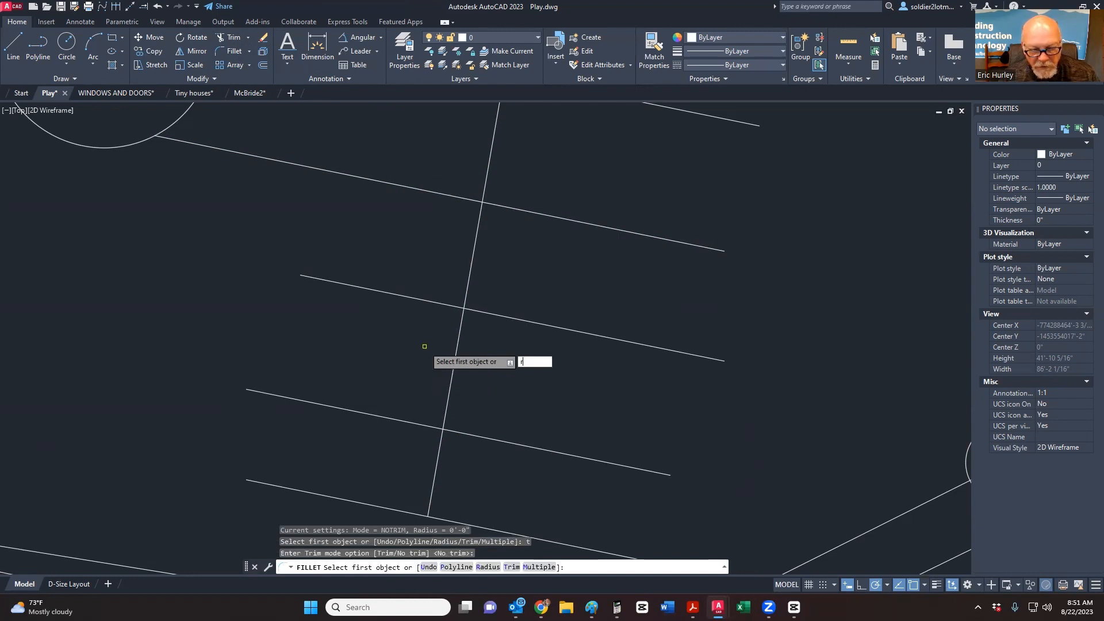
{"action": "key", "text": "Return"}
{"action": "type", "text": "36"}
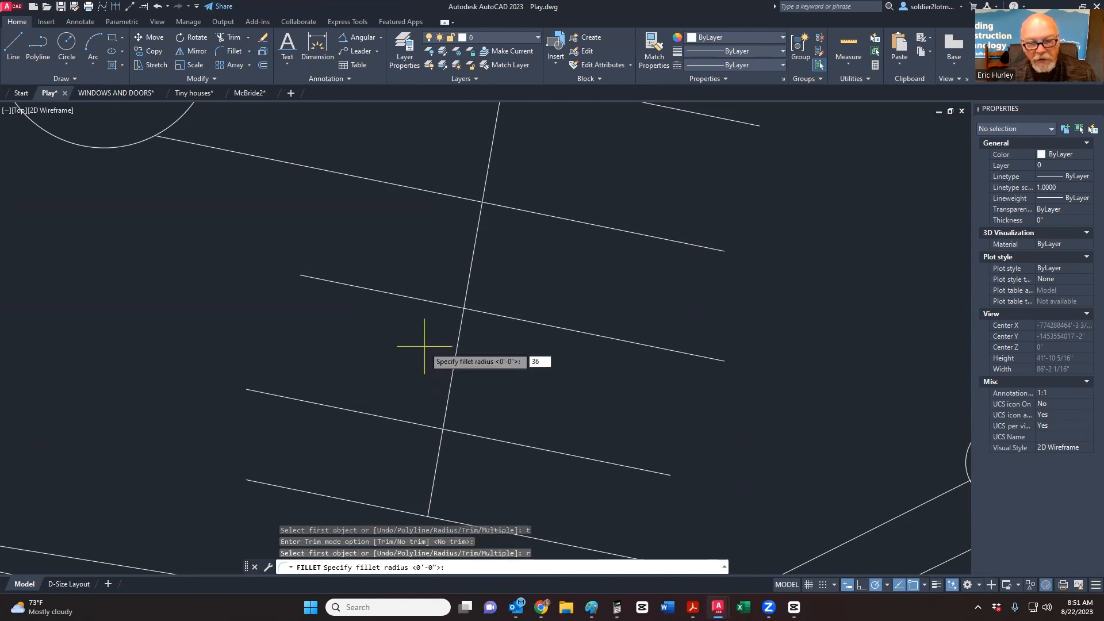
{"action": "key", "text": "Return"}
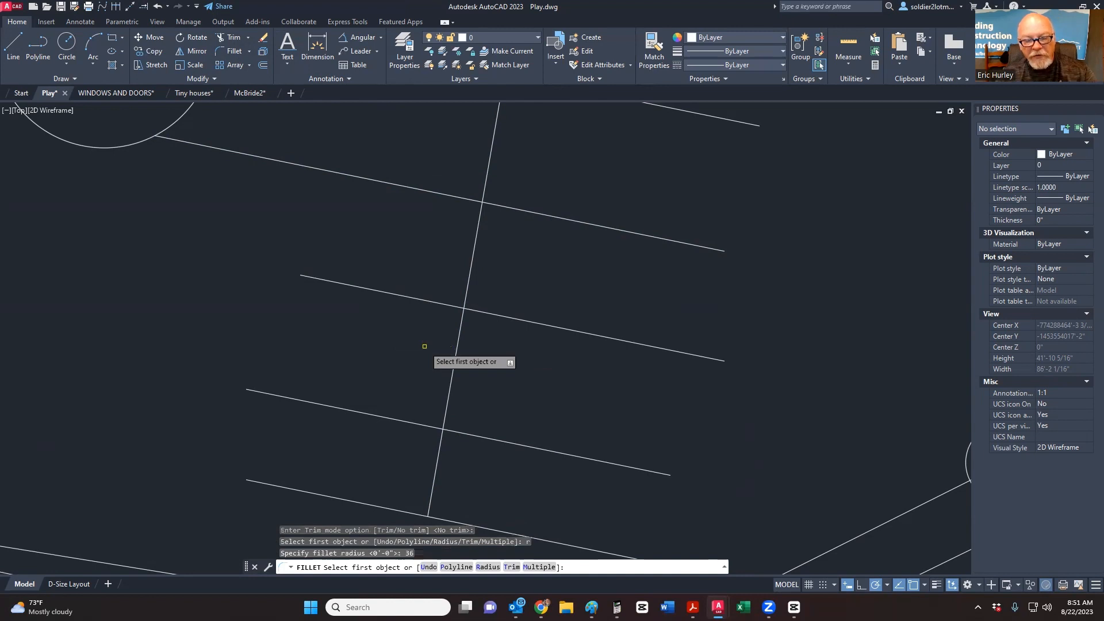
{"action": "left_click", "coordinate": [519, 208]}
{"action": "left_click", "coordinate": [478, 238]}
{"action": "scroll", "coordinate": [498, 224], "scroll_direction": "up", "scroll_amount": 2}
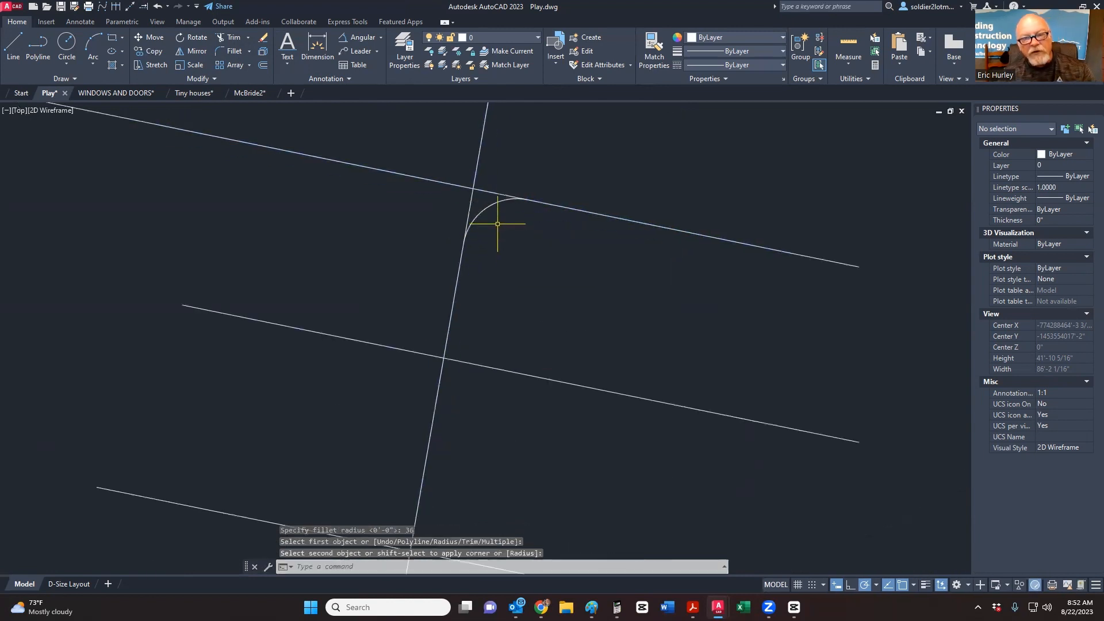
{"action": "scroll", "coordinate": [498, 225], "scroll_direction": "up", "scroll_amount": 2}
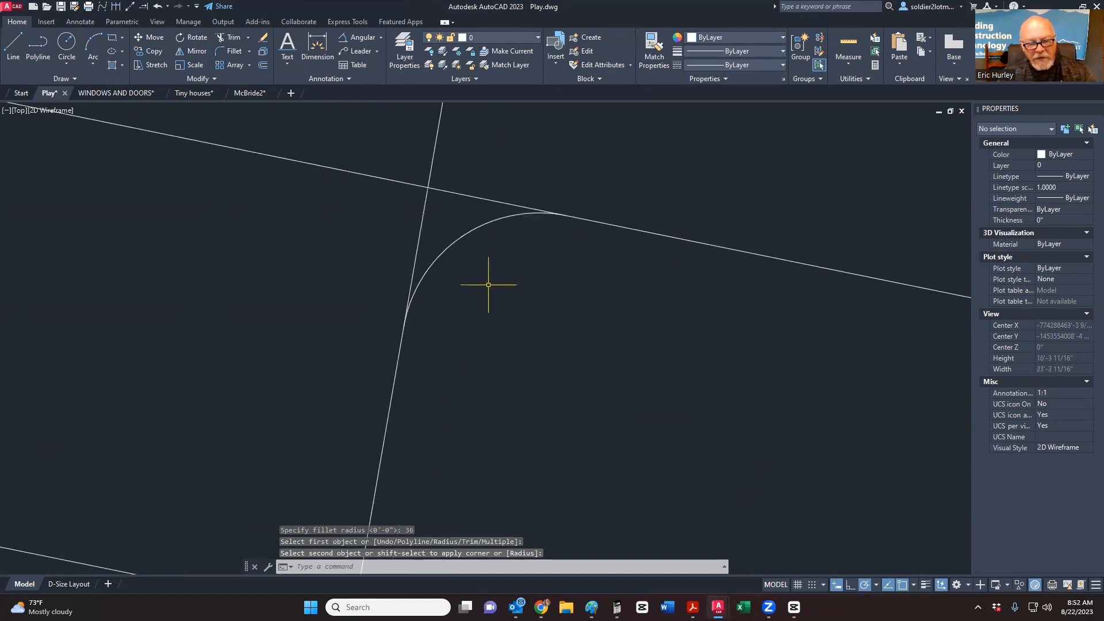
{"action": "scroll", "coordinate": [486, 276], "scroll_direction": "down", "scroll_amount": 2}
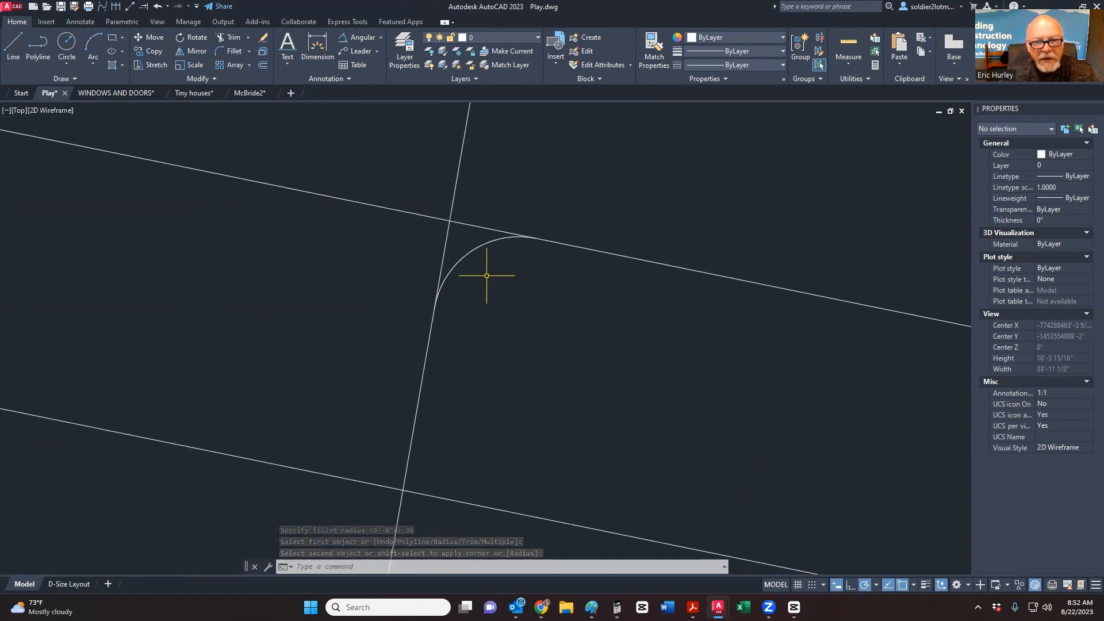
{"action": "scroll", "coordinate": [449, 221], "scroll_direction": "down", "scroll_amount": 3}
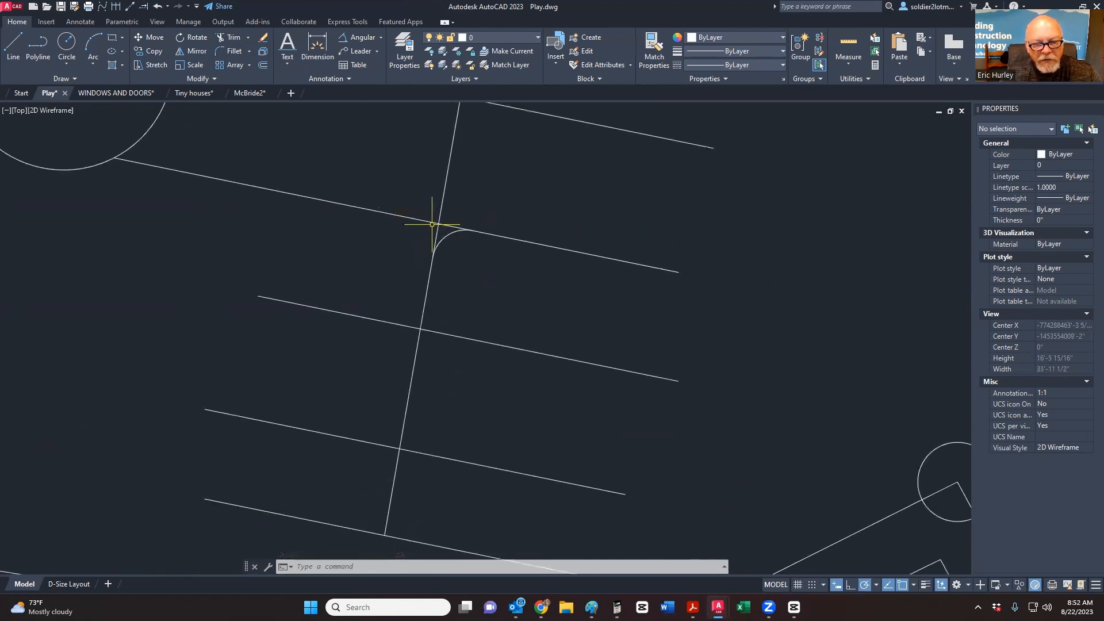
{"action": "scroll", "coordinate": [443, 230], "scroll_direction": "up", "scroll_amount": 3}
{"action": "middle_click_drag", "start_coordinate": [451, 234], "coordinate": [478, 249]}
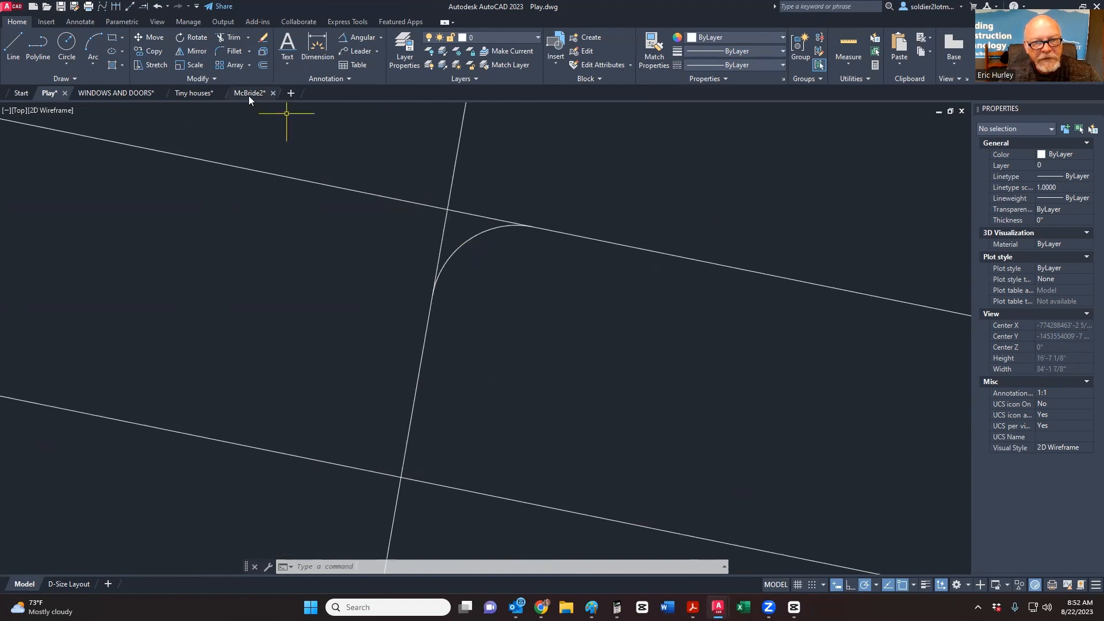
Step: Chamfer the lower-left corner between the second slanted line and the crossing line with both distances at 48 inches
{"action": "left_click", "coordinate": [230, 51]}
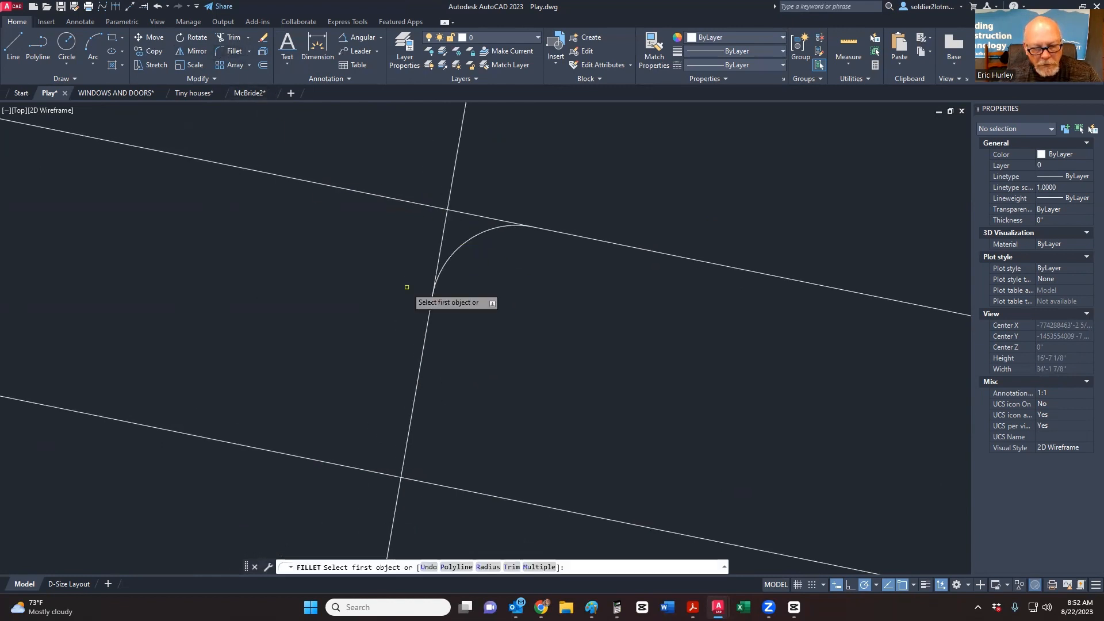
{"action": "key", "text": "Escape"}
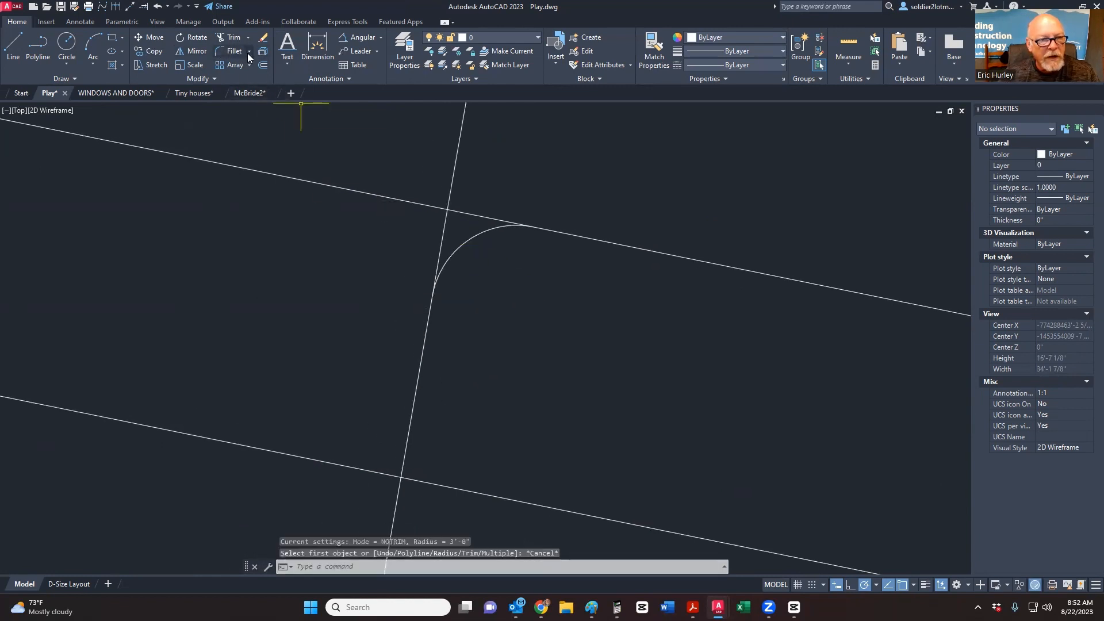
{"action": "left_click", "coordinate": [248, 52]}
{"action": "left_click", "coordinate": [231, 101]}
{"action": "middle_click_drag", "start_coordinate": [461, 233], "coordinate": [454, 288]}
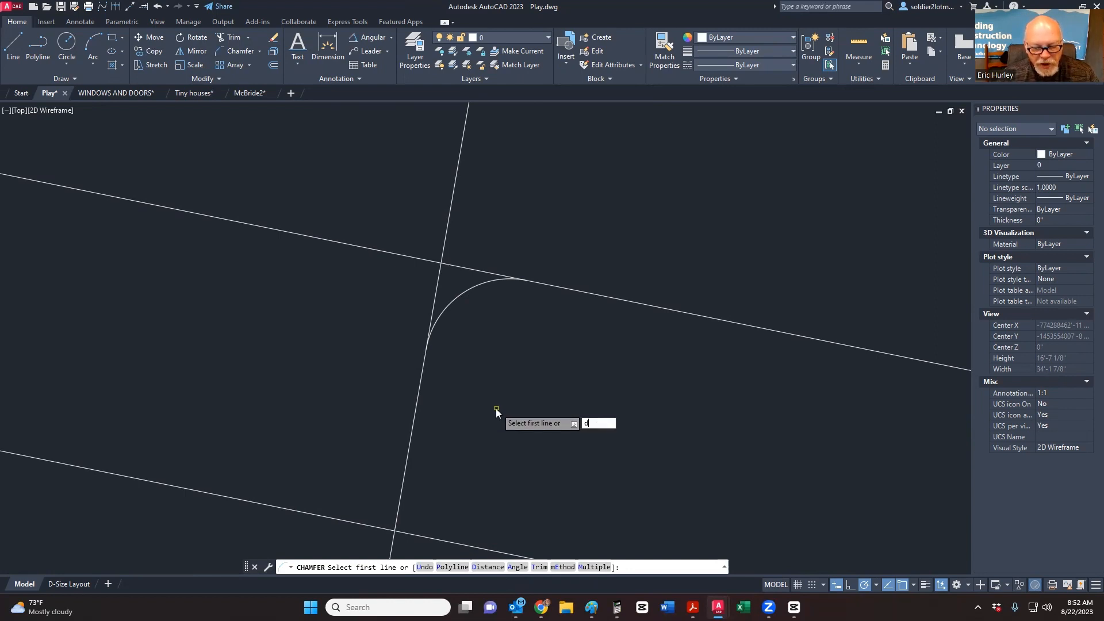
{"action": "key", "text": "Return"}
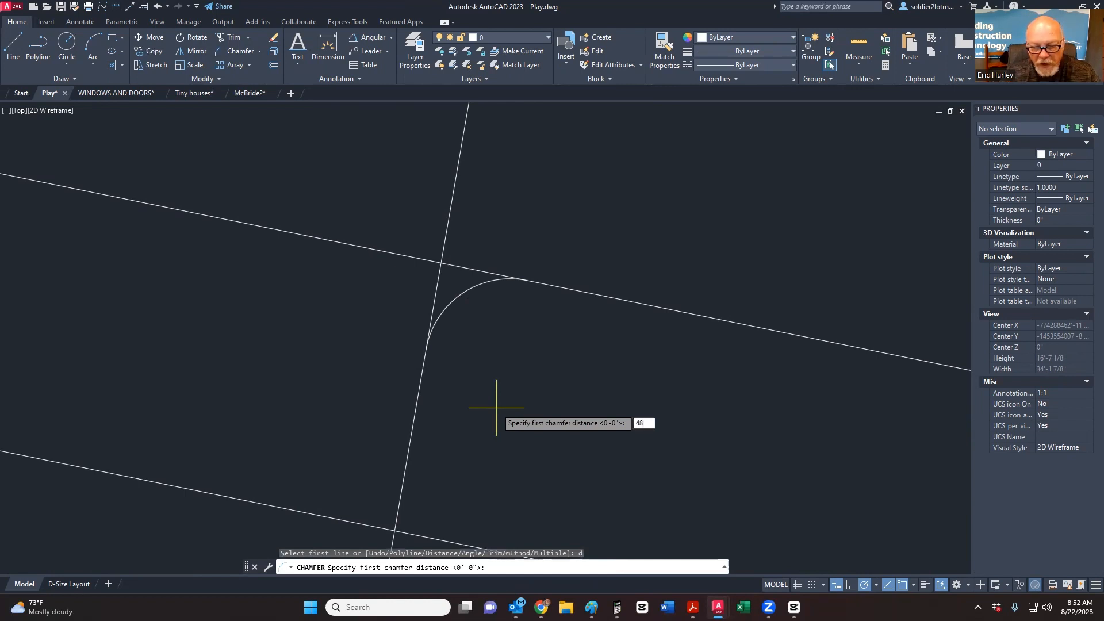
{"action": "key", "text": "Return"}
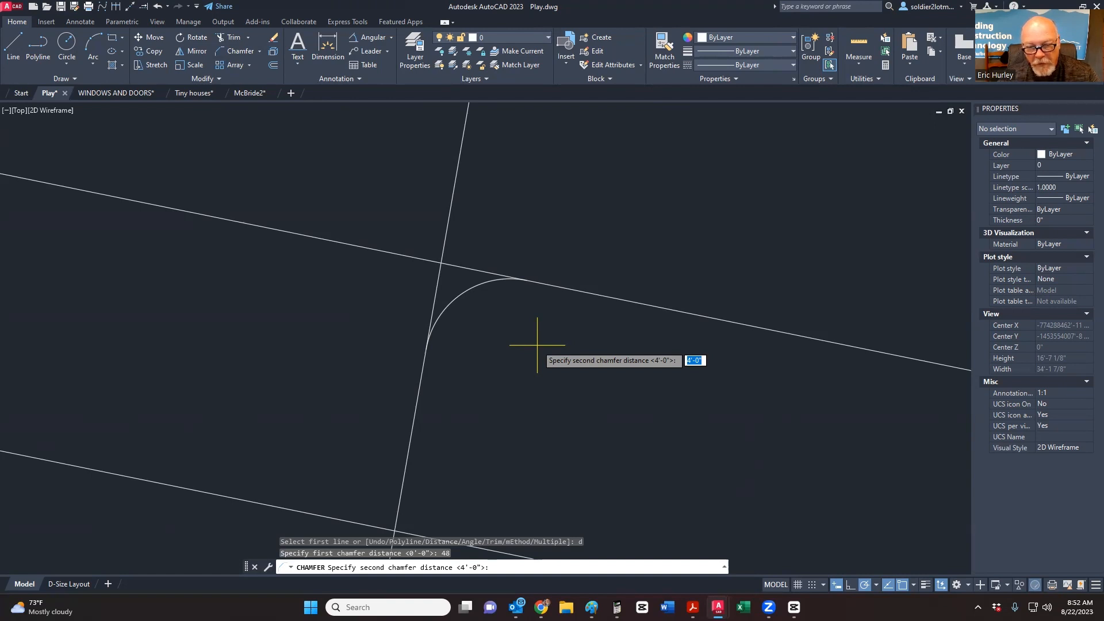
{"action": "key", "text": "Return"}
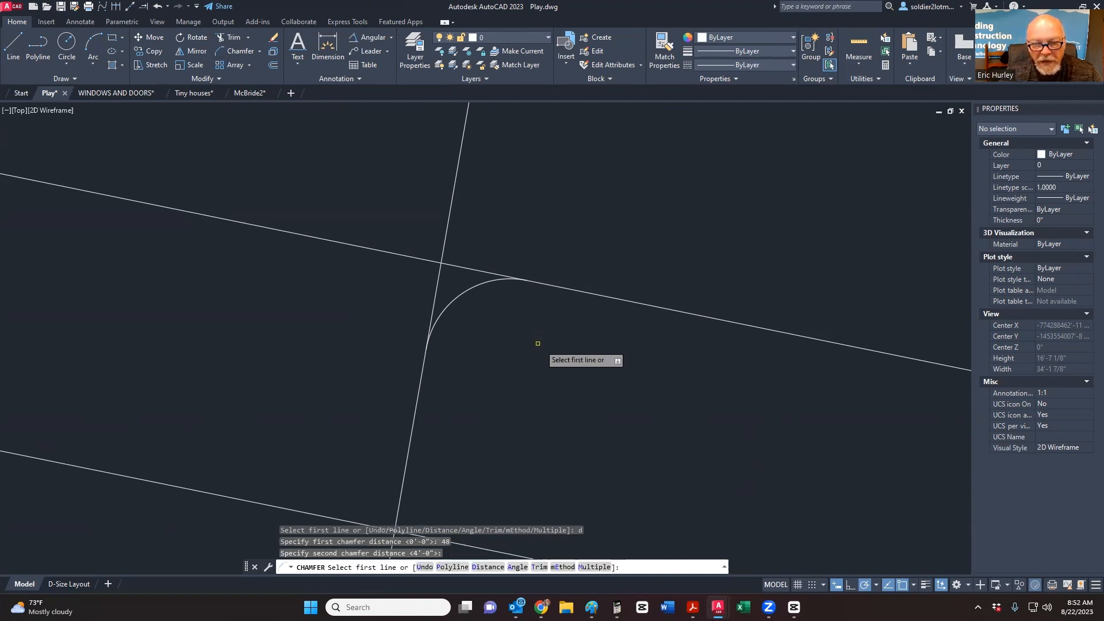
{"action": "left_click", "coordinate": [405, 260]}
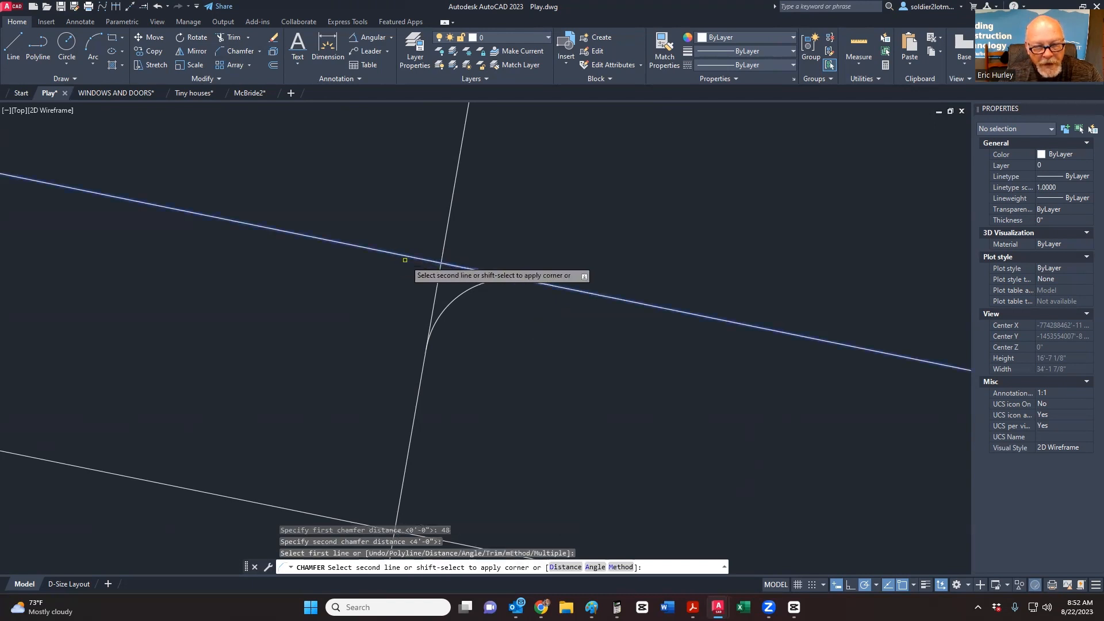
{"action": "left_click", "coordinate": [439, 279]}
{"action": "middle_click_drag", "start_coordinate": [444, 303], "coordinate": [508, 308]}
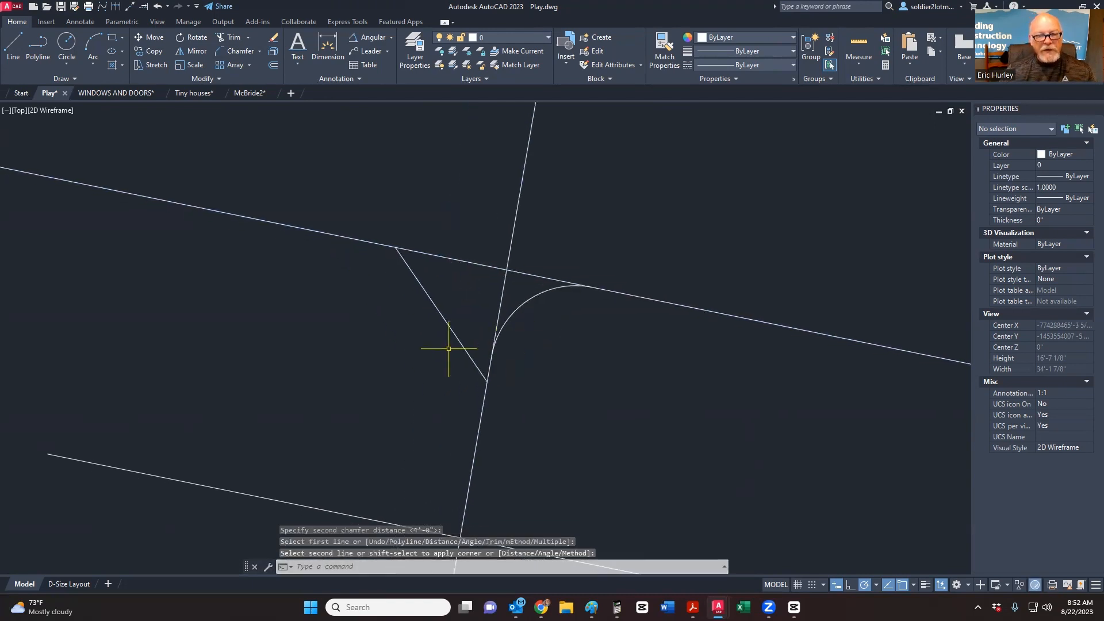
{"action": "middle_click_drag", "start_coordinate": [432, 291], "coordinate": [429, 320]}
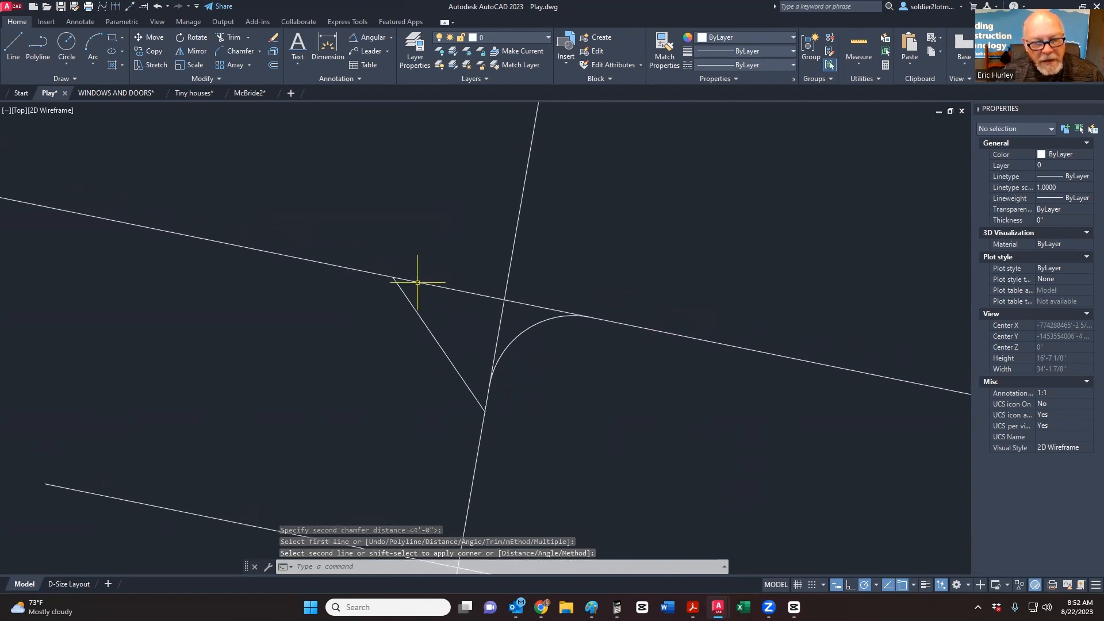
{"action": "right_click", "coordinate": [396, 276]}
{"action": "key", "text": "Escape"}
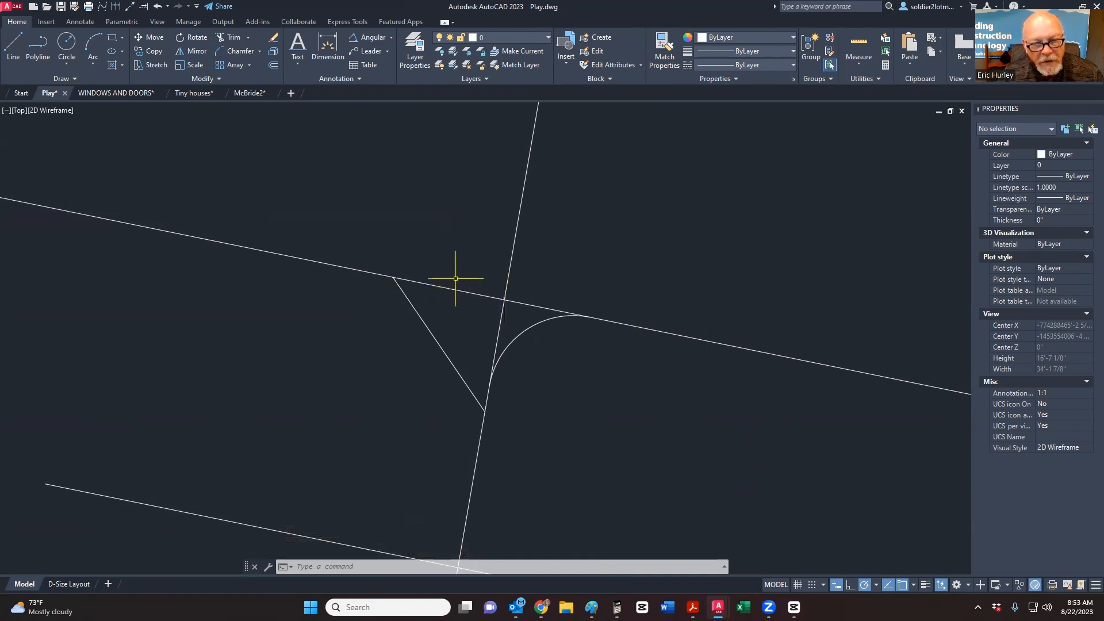
Step: Add an aligned dimension along the slanted line from its intersection with the crossing line to the chamfer's end
{"action": "left_click", "coordinate": [391, 36]}
{"action": "left_click", "coordinate": [371, 55]}
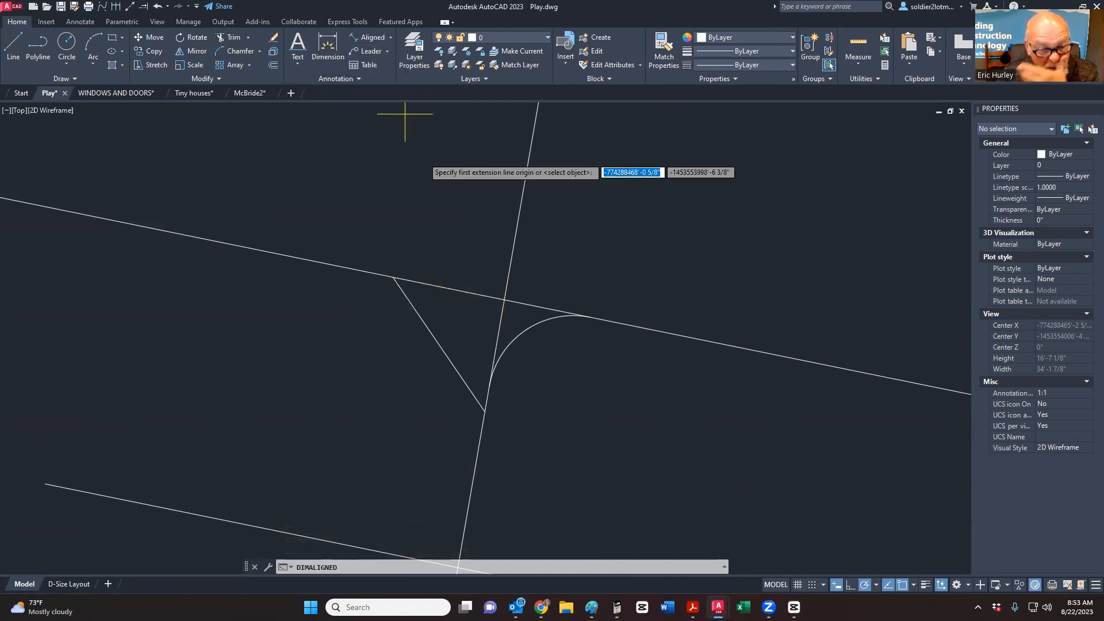
{"action": "left_click", "coordinate": [504, 298]}
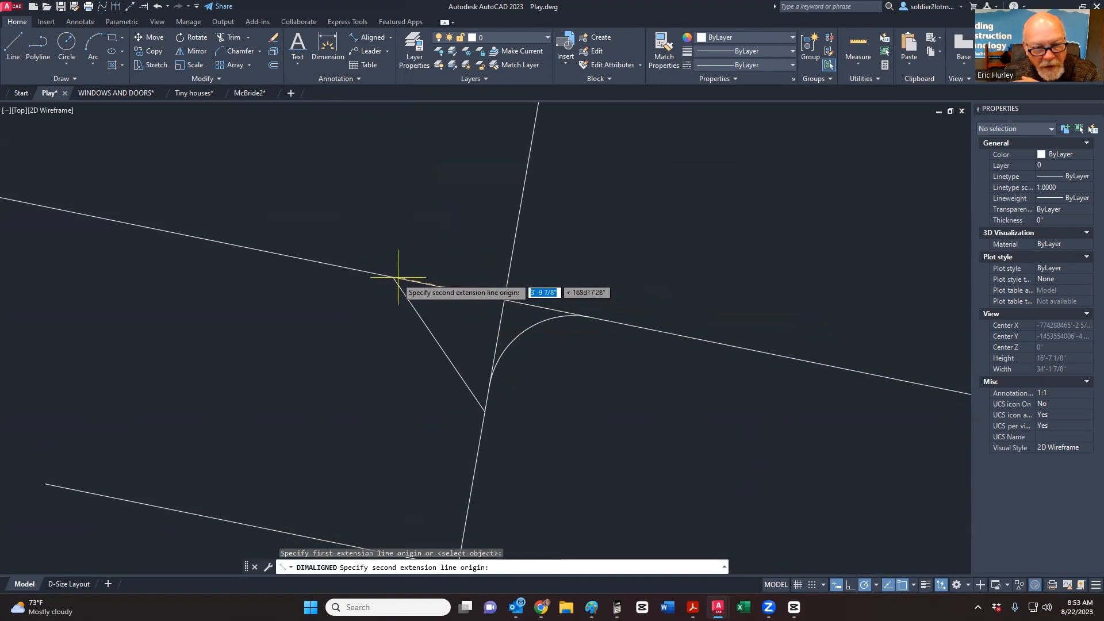
{"action": "left_click", "coordinate": [398, 278]}
{"action": "left_click", "coordinate": [460, 267]}
{"action": "scroll", "coordinate": [443, 264], "scroll_direction": "up", "scroll_amount": 6}
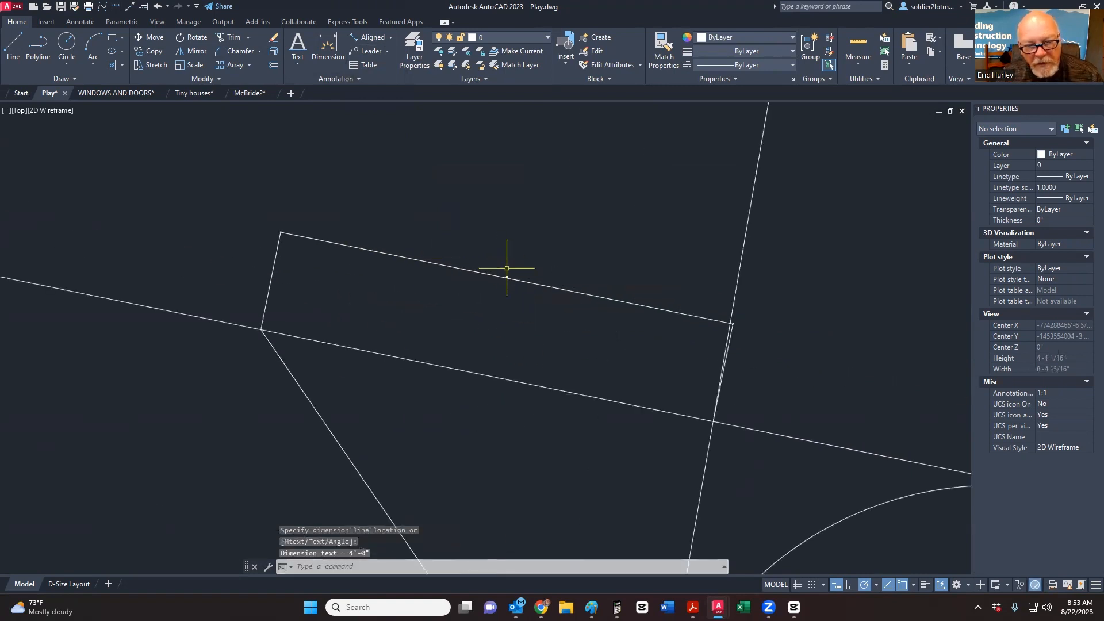
{"action": "scroll", "coordinate": [507, 268], "scroll_direction": "up", "scroll_amount": 10}
{"action": "scroll", "coordinate": [499, 295], "scroll_direction": "down", "scroll_amount": 10}
Step: Delete the aligned dimension, and undo back through the 48-inch chamfer
{"action": "left_click", "coordinate": [501, 301]}
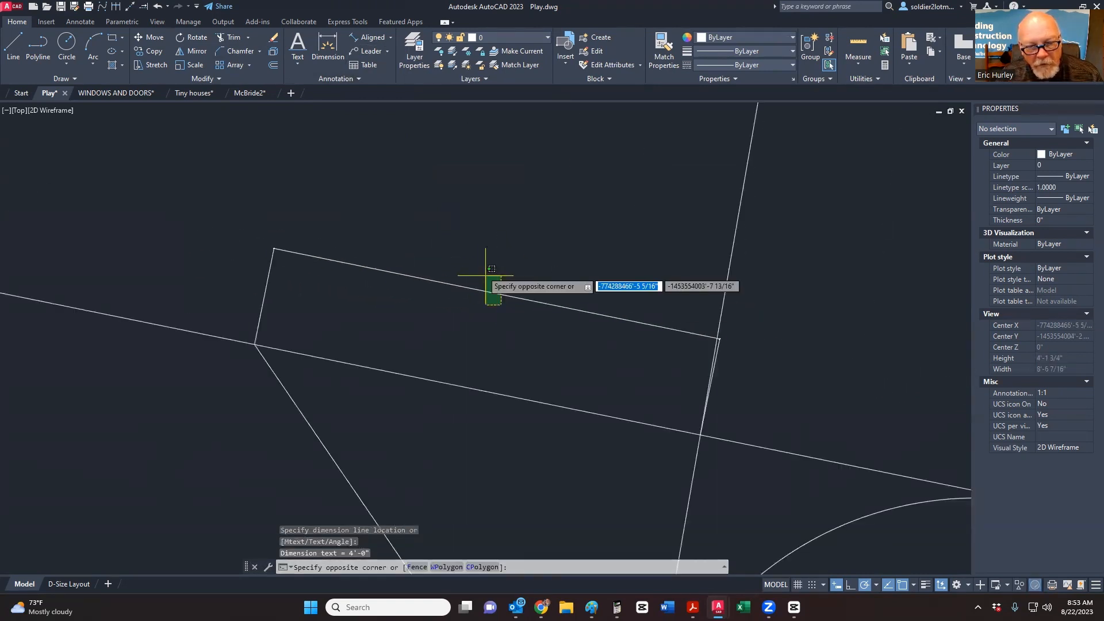
{"action": "left_click", "coordinate": [483, 266]}
{"action": "key", "text": "Delete"}
{"action": "scroll", "coordinate": [472, 238], "scroll_direction": "down", "scroll_amount": 4}
{"action": "key", "text": "ctrl+z"}
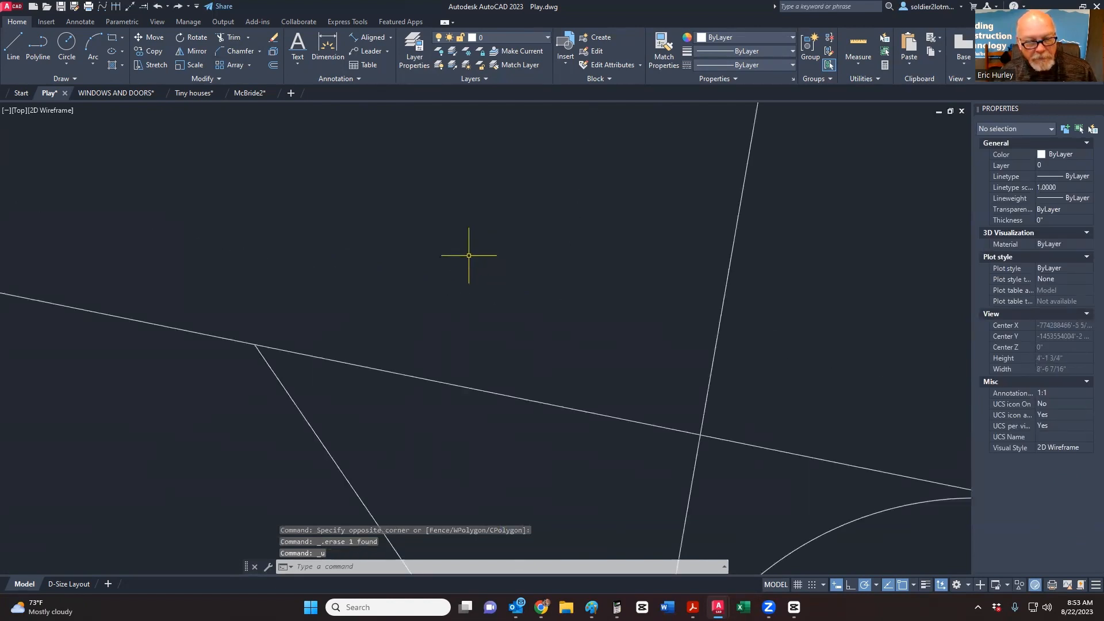
{"action": "key", "text": "ctrl+z"}
{"action": "key", "text": "ctrl+z"}
{"action": "key", "text": "ctrl+z"}
{"action": "key", "text": "ctrl+z"}
{"action": "key", "text": "ctrl+z"}
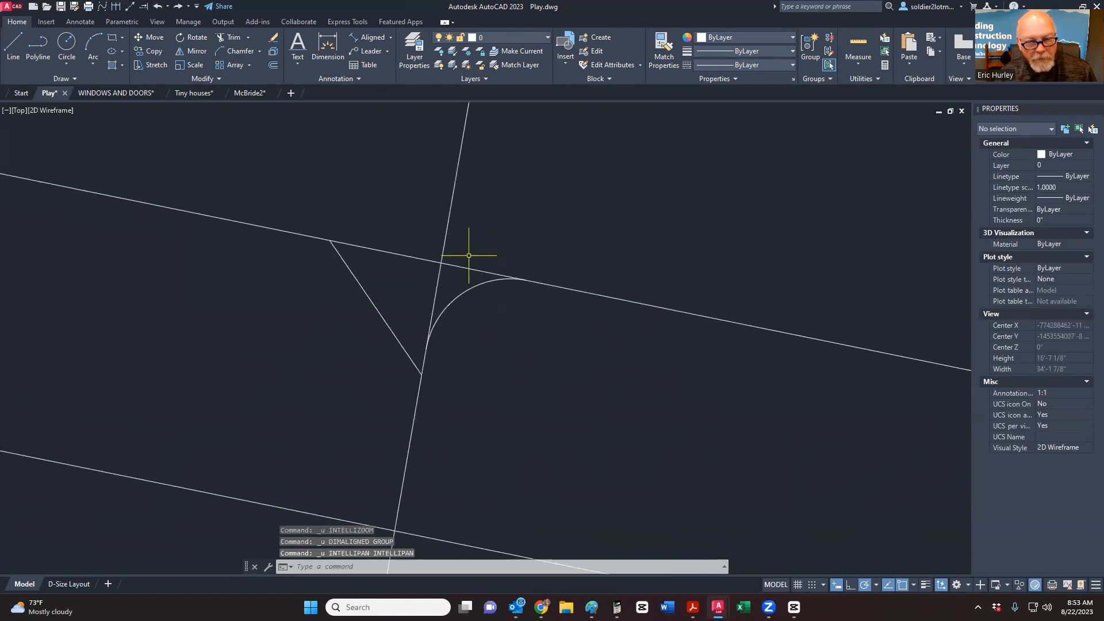
Step: Chamfer the lower-left corner between the slanted line and the crossing line in Trim mode, with distances of 48 and 24 inches
{"action": "left_click", "coordinate": [241, 52]}
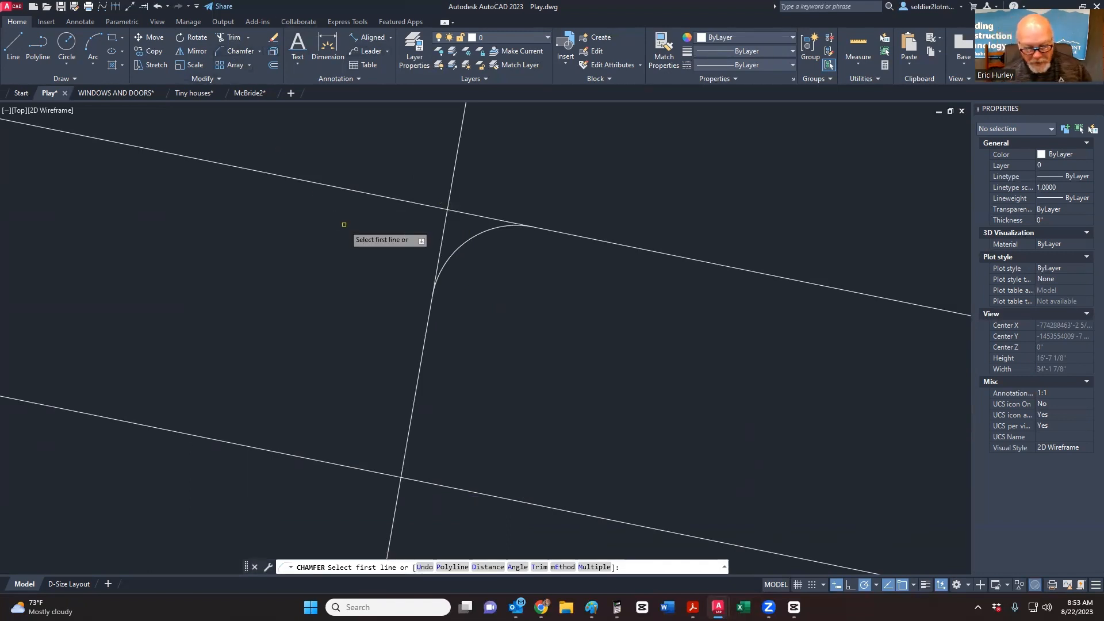
{"action": "type", "text": "t"}
{"action": "key", "text": "Return"}
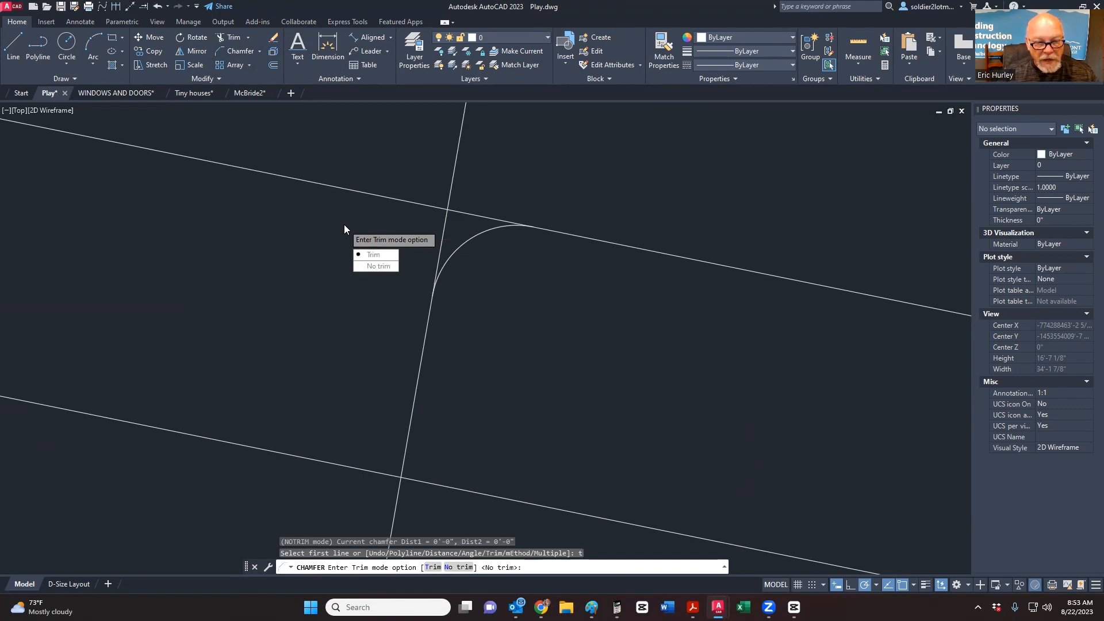
{"action": "type", "text": "T"}
{"action": "key", "text": "Return"}
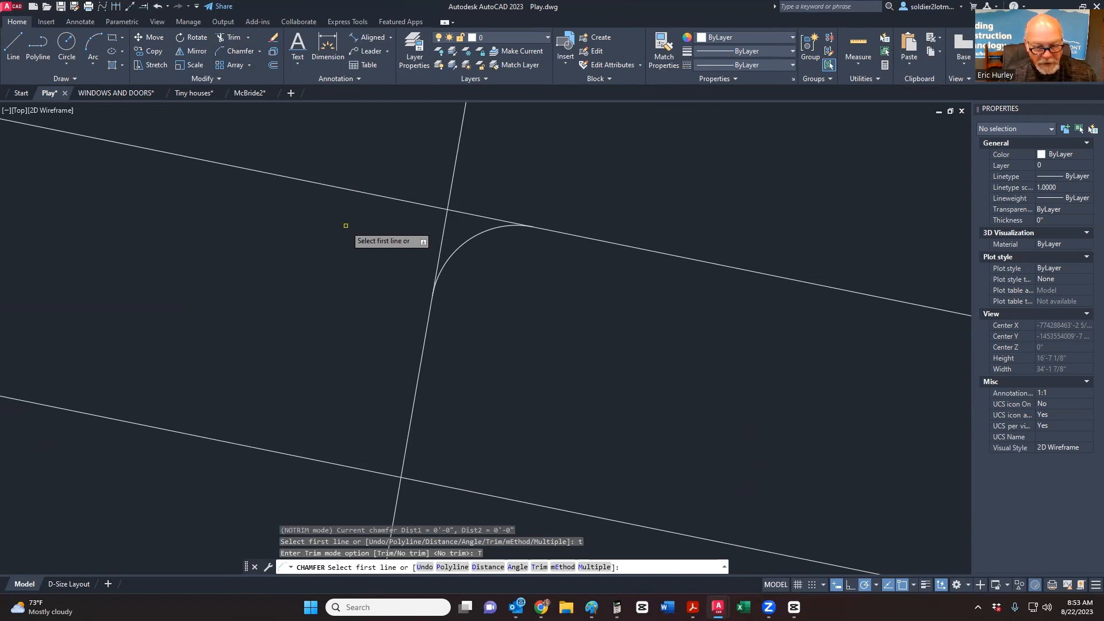
{"action": "type", "text": "d"}
{"action": "key", "text": "Return"}
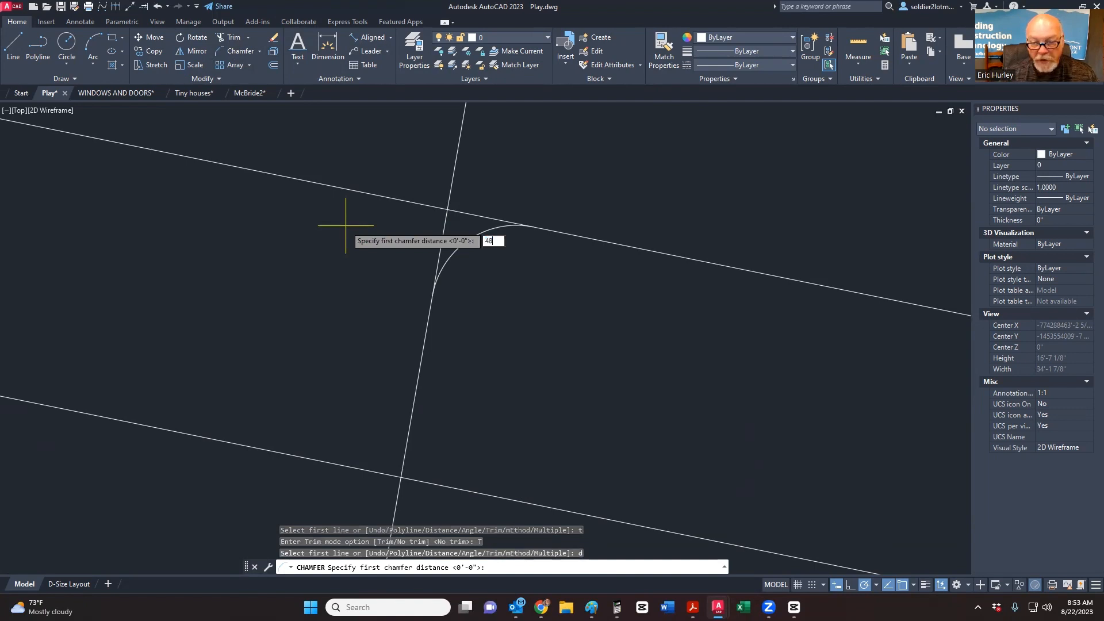
{"action": "type", "text": "48"}
{"action": "key", "text": "Return"}
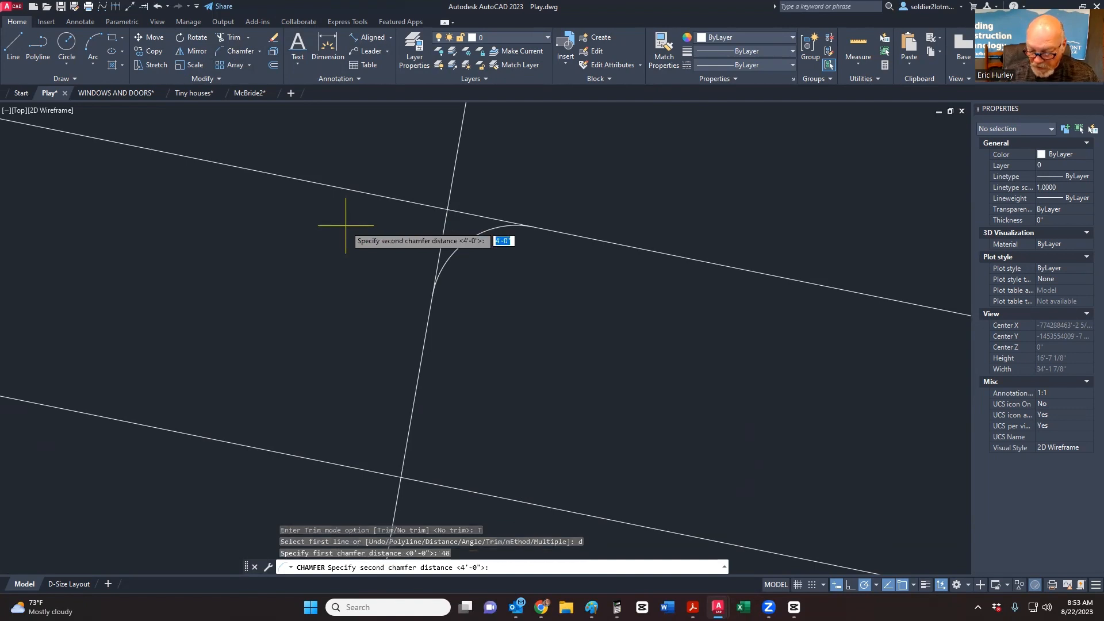
{"action": "type", "text": "24"}
{"action": "key", "text": "Return"}
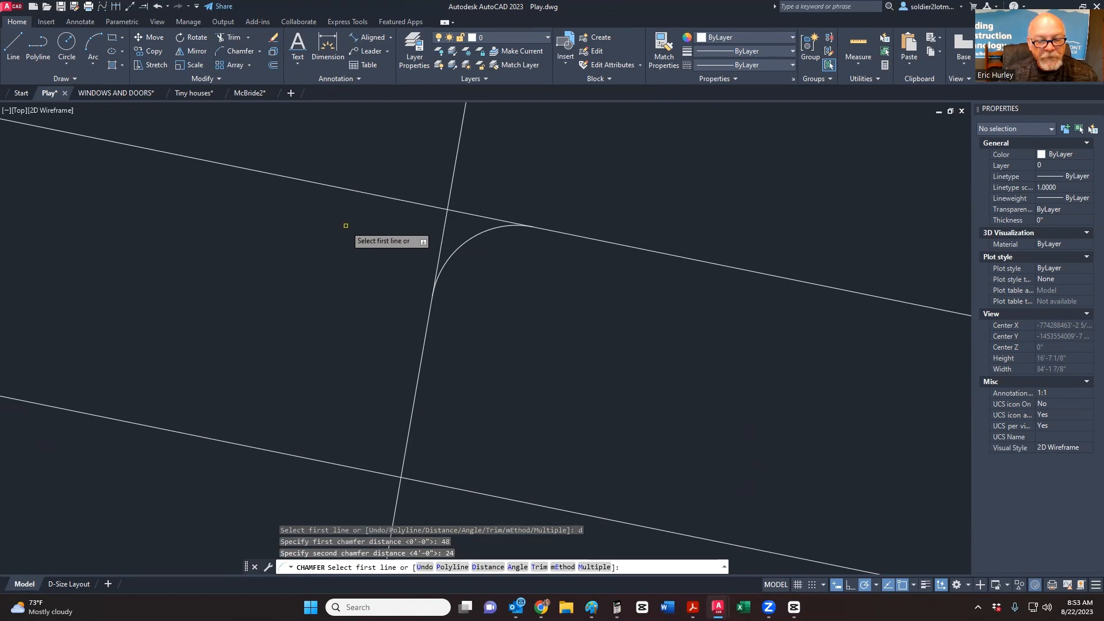
{"action": "left_click", "coordinate": [383, 197]}
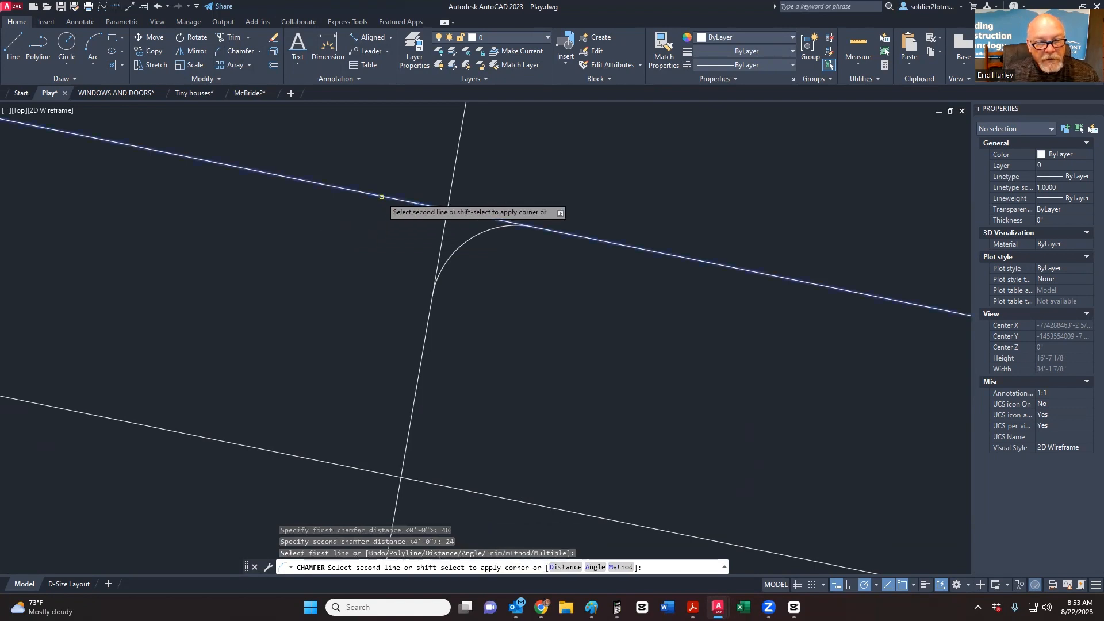
{"action": "left_click", "coordinate": [440, 235]}
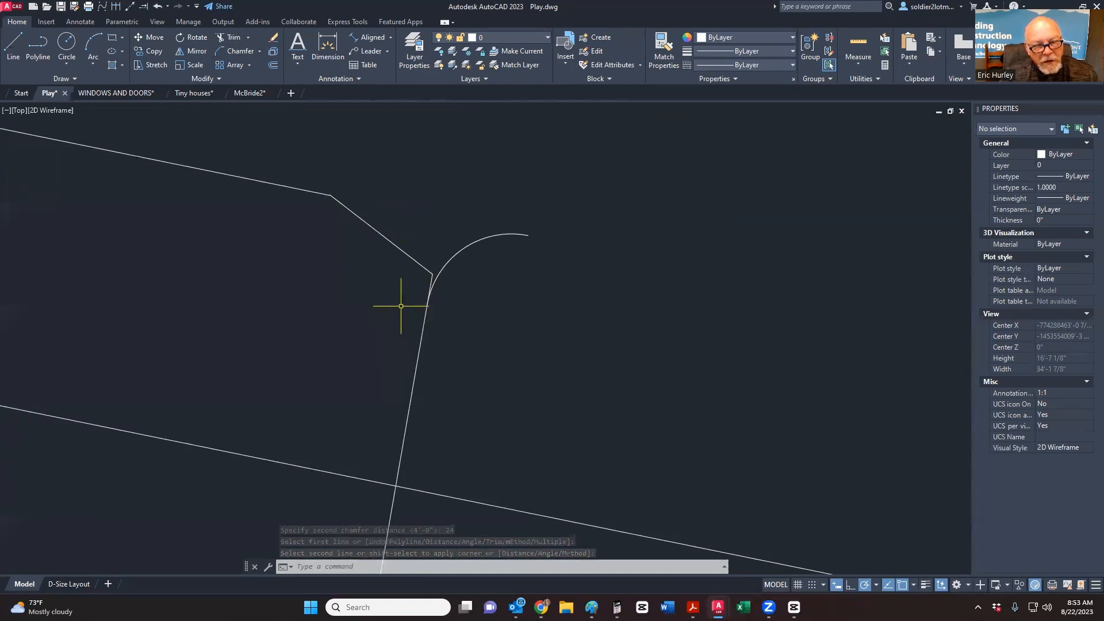
{"action": "left_click", "coordinate": [372, 39]}
{"action": "left_click", "coordinate": [431, 274]}
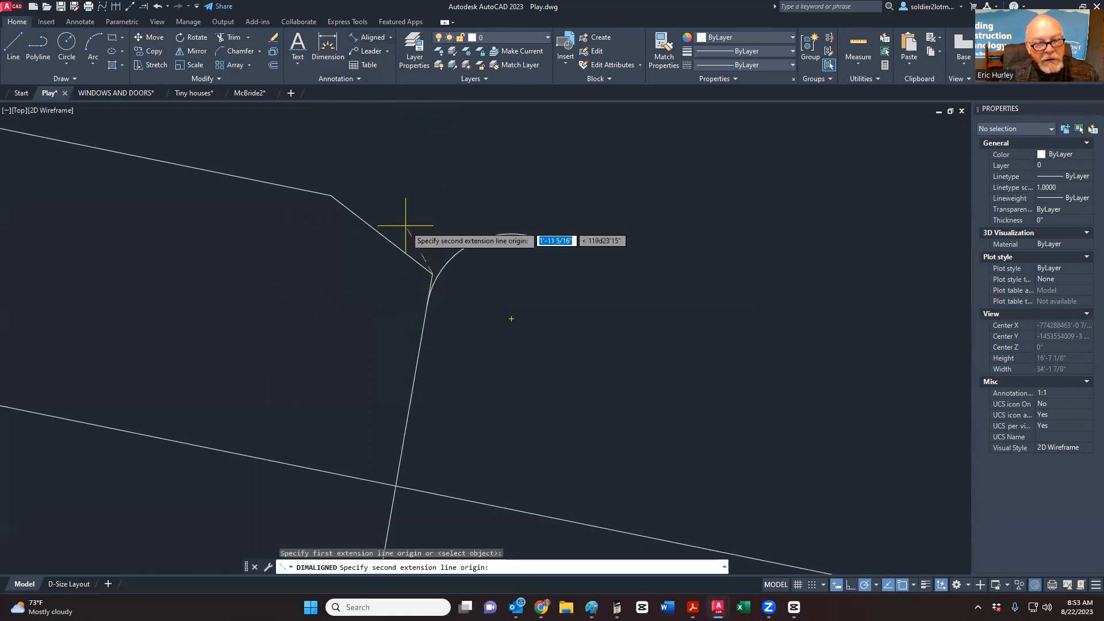
{"action": "left_click", "coordinate": [338, 199]}
{"action": "key", "text": "Escape"}
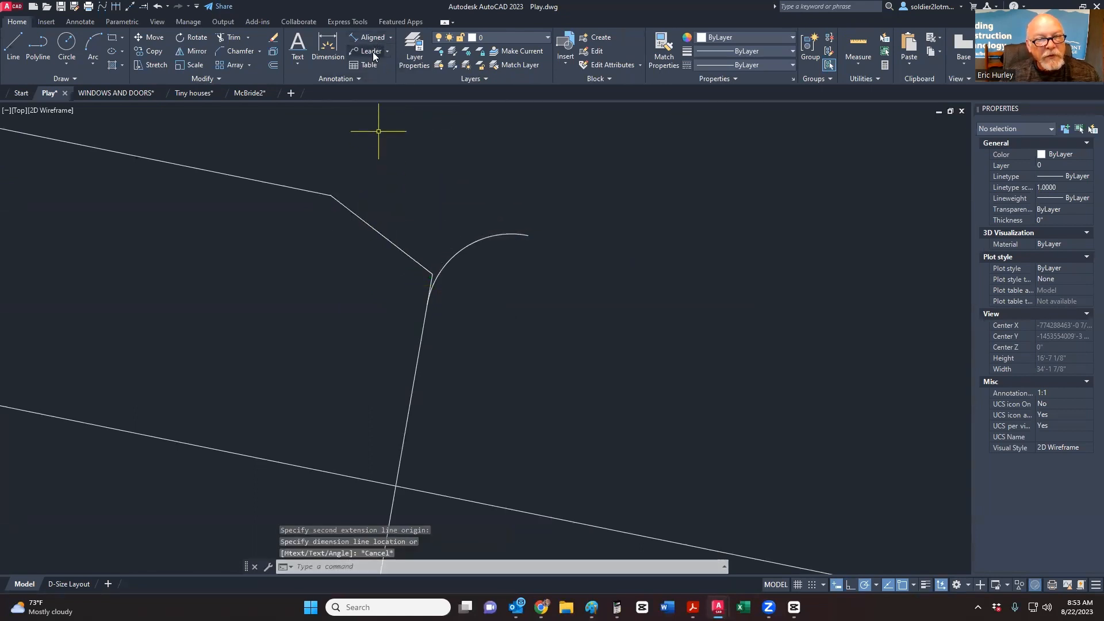
{"action": "left_click", "coordinate": [391, 38]}
{"action": "left_click", "coordinate": [379, 53]}
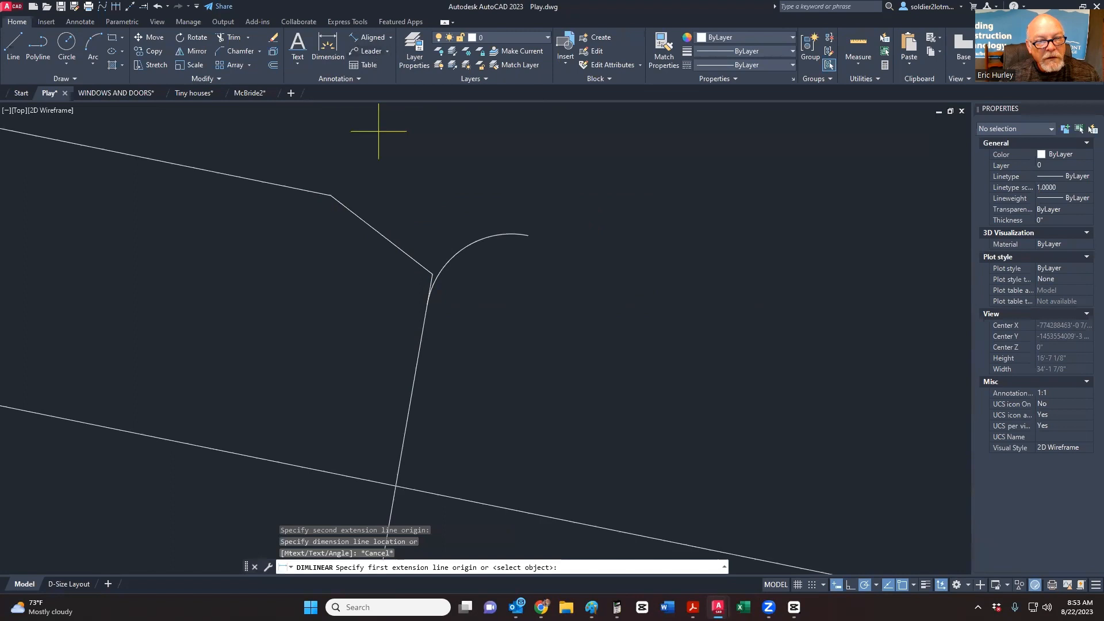
{"action": "left_click", "coordinate": [331, 196]}
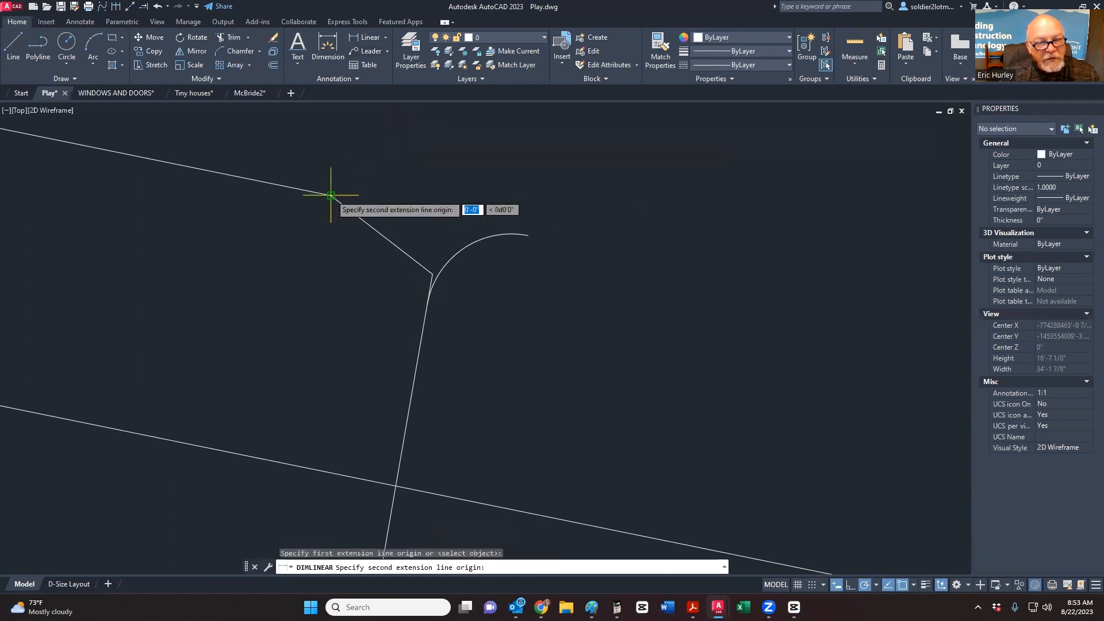
{"action": "left_click", "coordinate": [439, 274]}
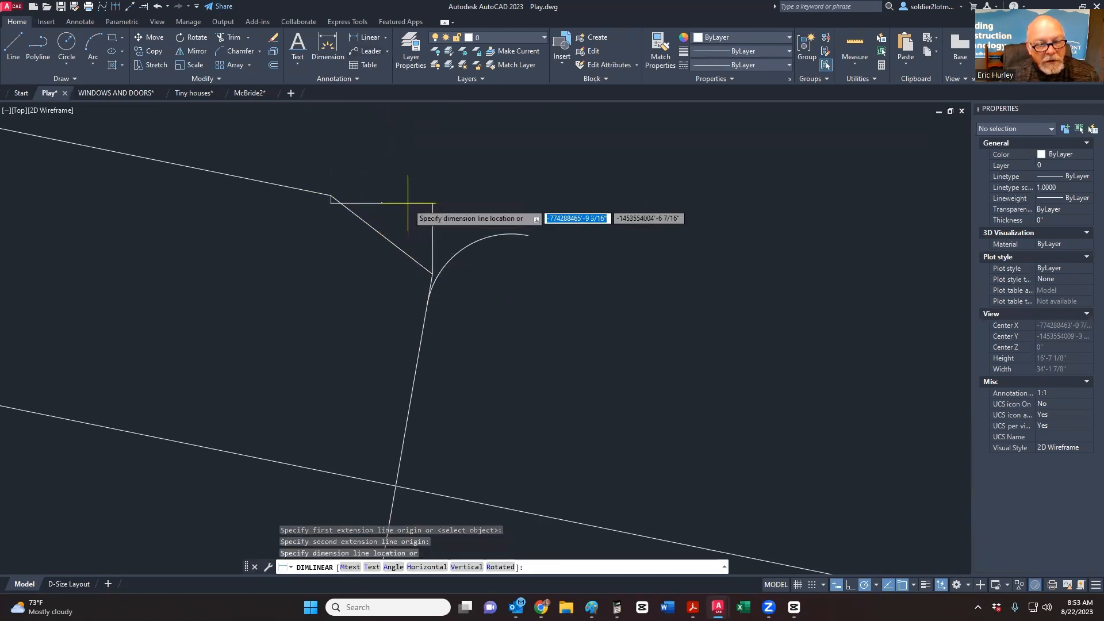
{"action": "key", "text": "Escape"}
{"action": "scroll", "coordinate": [409, 217], "scroll_direction": "down", "scroll_amount": 4}
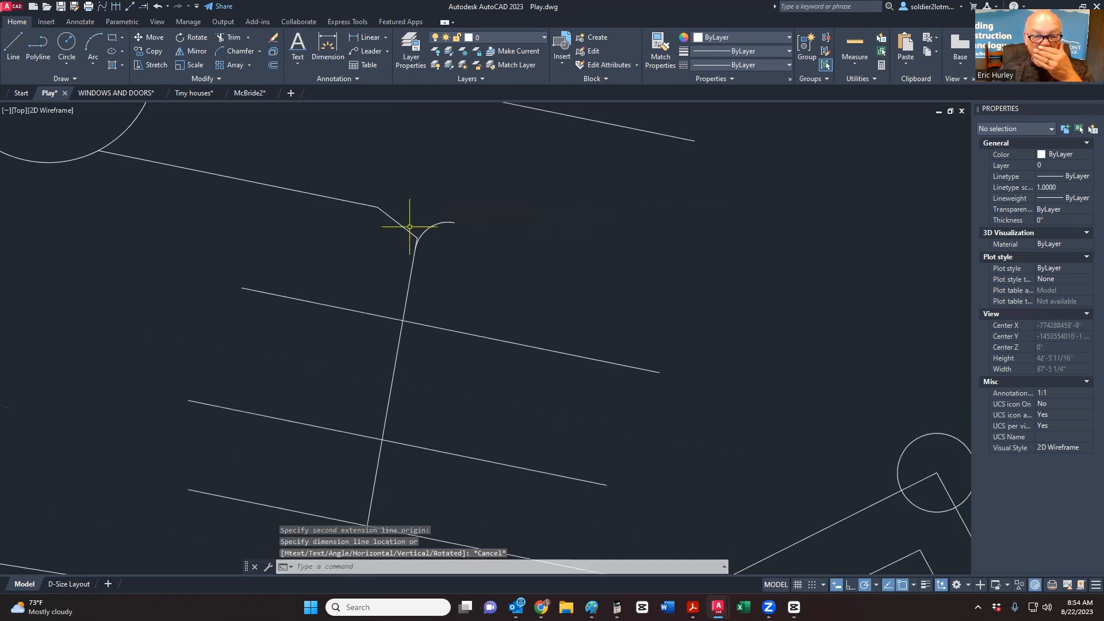
{"action": "left_click", "coordinate": [477, 403]}
{"action": "key", "text": "Escape"}
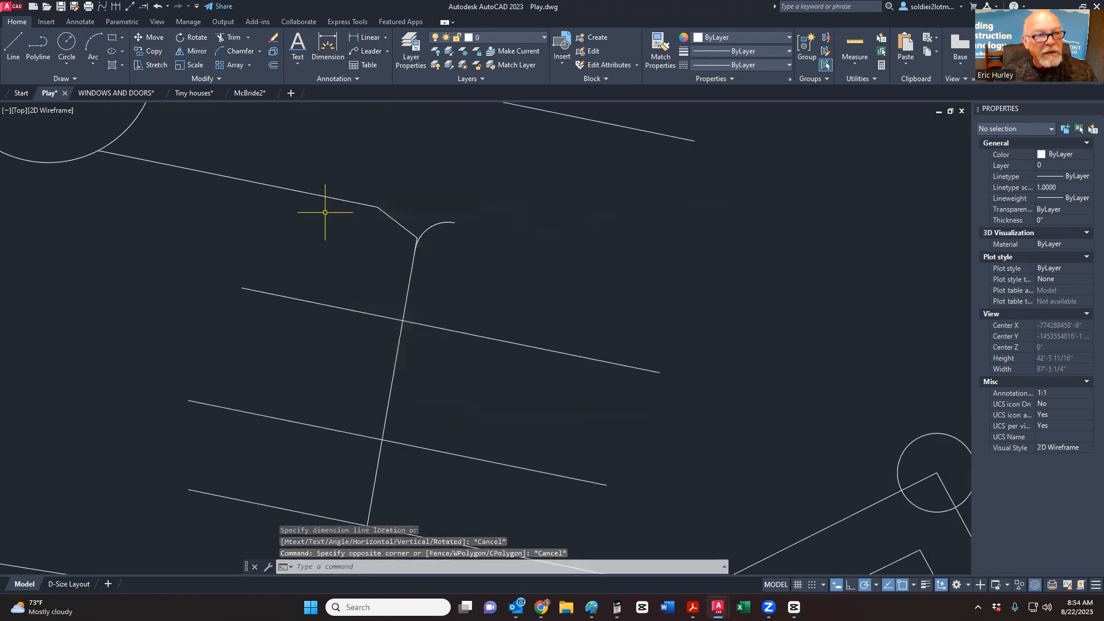
Step: Draw a horizontal construction line through the intersection of the crossing line and the slanted line below the chamfer
{"action": "left_click", "coordinate": [132, 8]}
{"action": "right_click", "coordinate": [158, 210]}
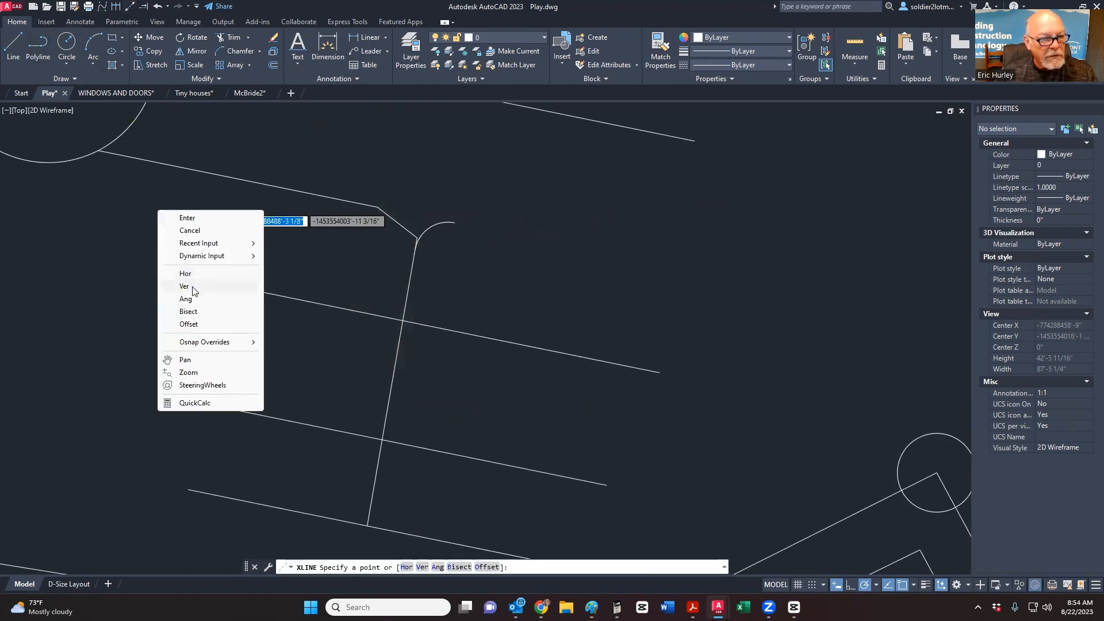
{"action": "left_click", "coordinate": [194, 275]}
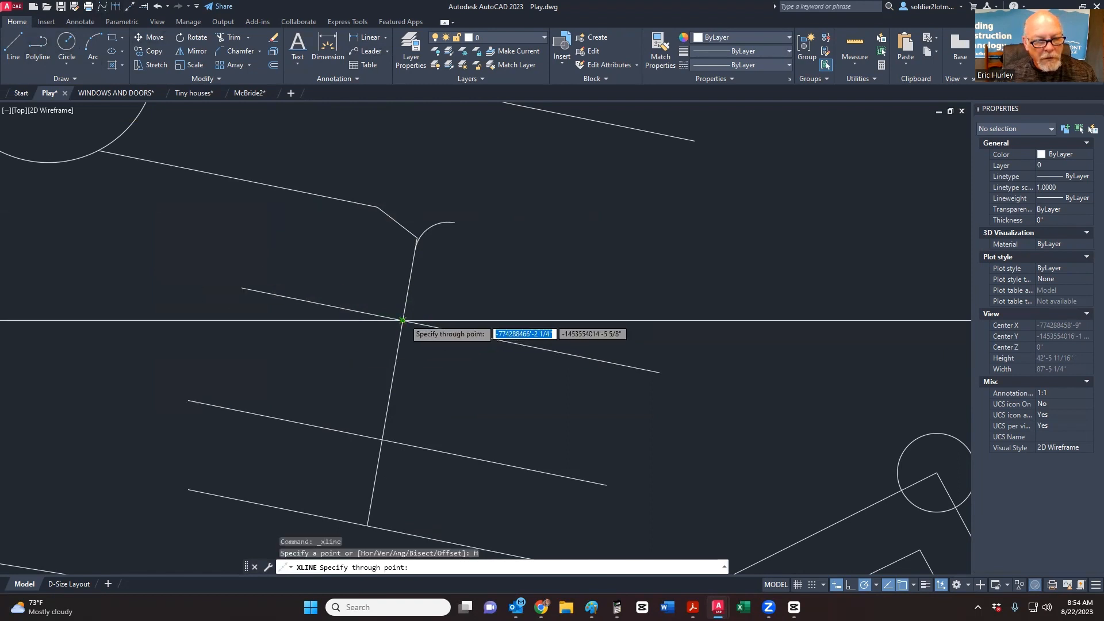
{"action": "left_click", "coordinate": [403, 320]}
{"action": "key", "text": "Escape"}
Step: Rotate the chamfered lines, fillet arc and slanted line below by reference about their intersection, aligning that slanted line with the construction line
{"action": "left_click", "coordinate": [488, 377]}
{"action": "left_click", "coordinate": [286, 160]}
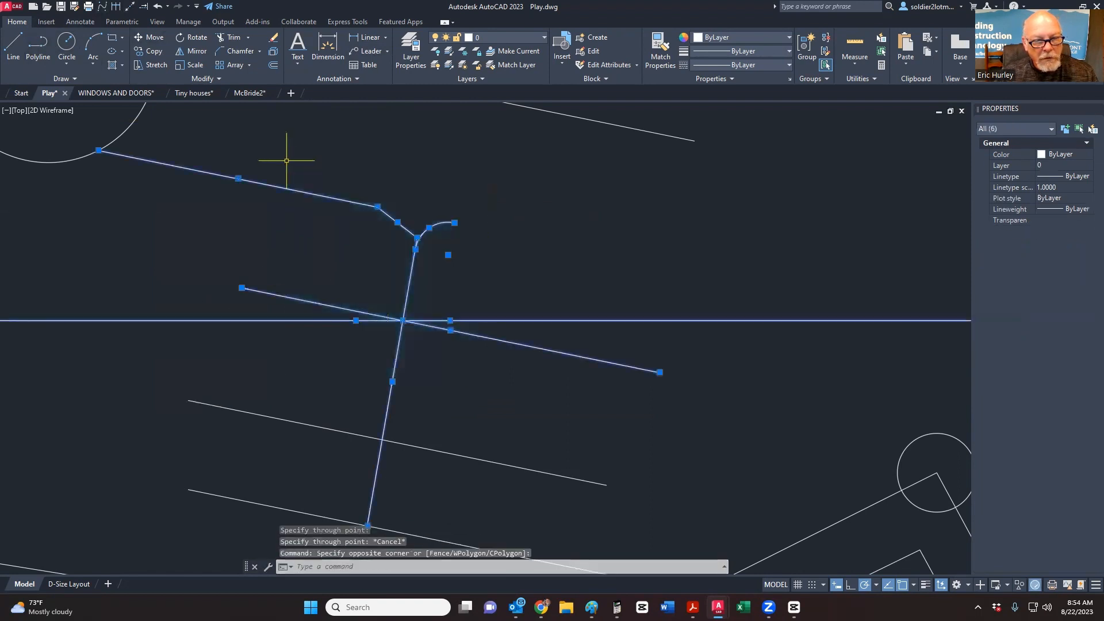
{"action": "left_click", "coordinate": [183, 344], "text": "shift"}
{"action": "left_click", "coordinate": [154, 303], "text": "shift"}
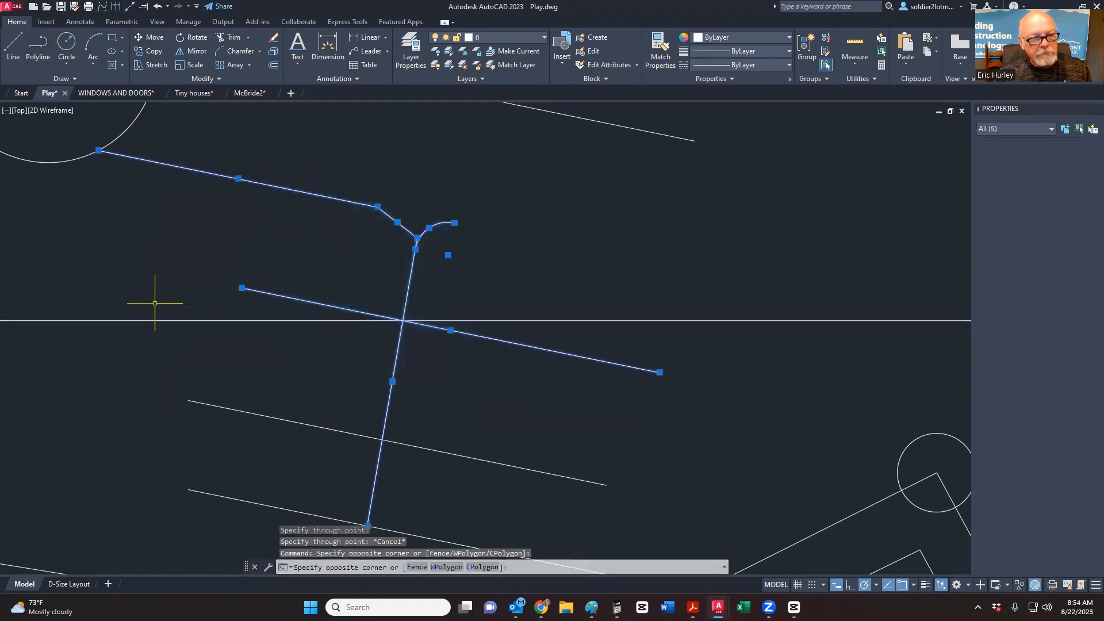
{"action": "left_click", "coordinate": [191, 35]}
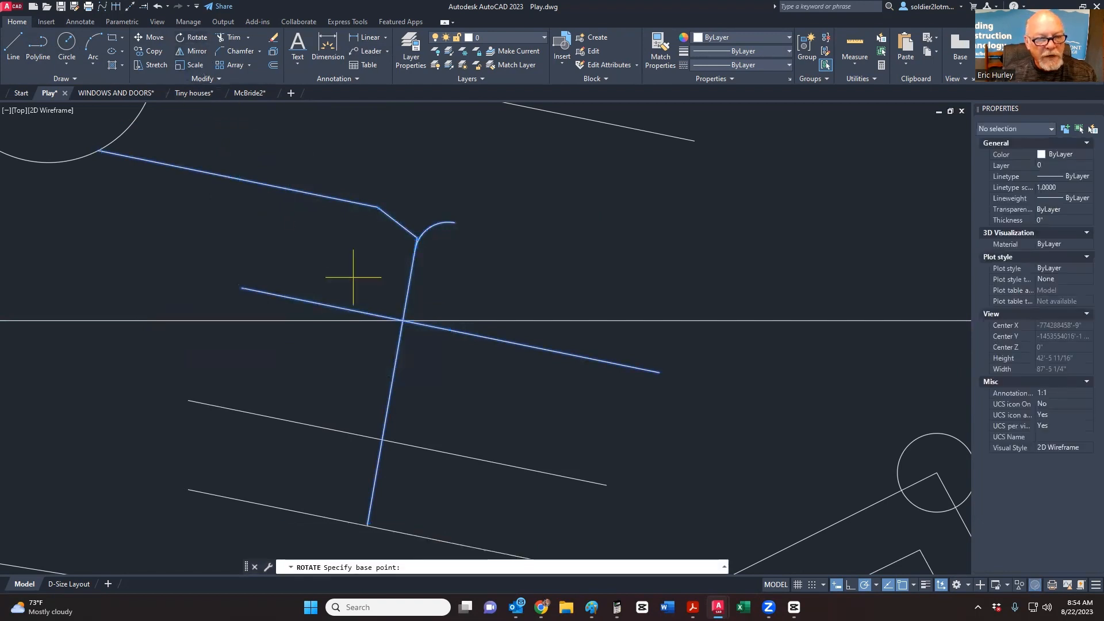
{"action": "left_click", "coordinate": [402, 320]}
{"action": "type", "text": "r"}
{"action": "key", "text": "Return"}
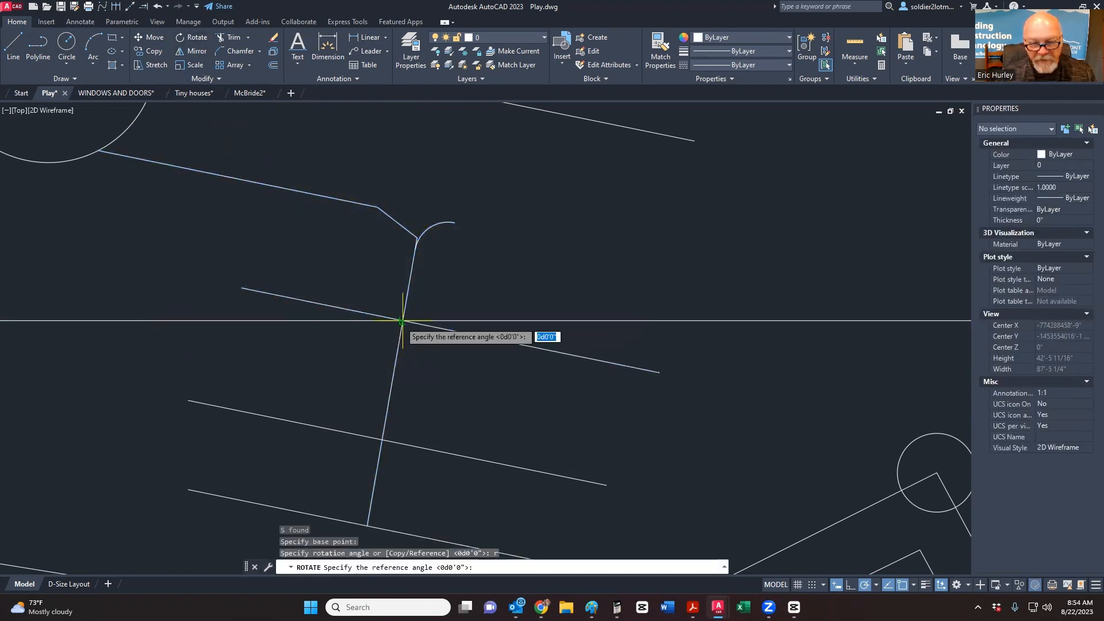
{"action": "left_click", "coordinate": [402, 320]}
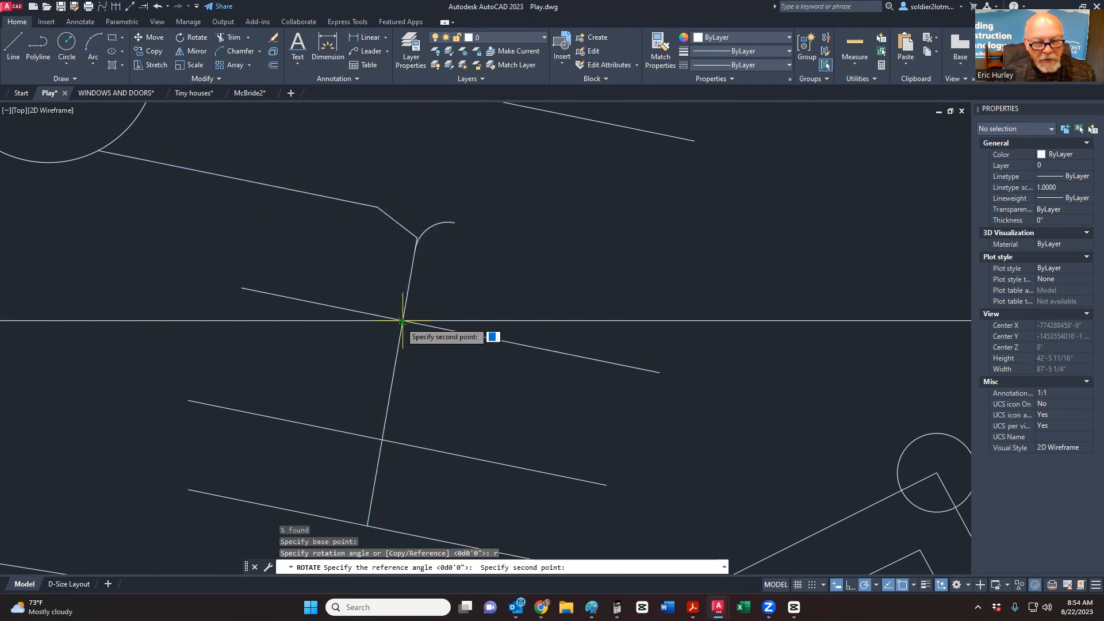
{"action": "left_click", "coordinate": [242, 287]}
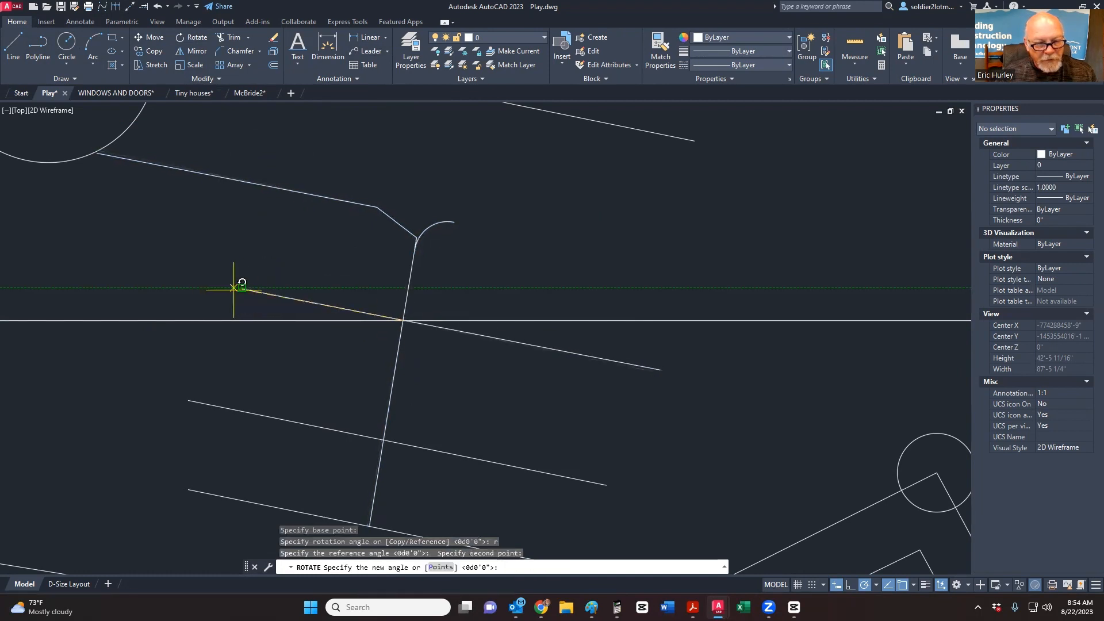
{"action": "left_click", "coordinate": [176, 320]}
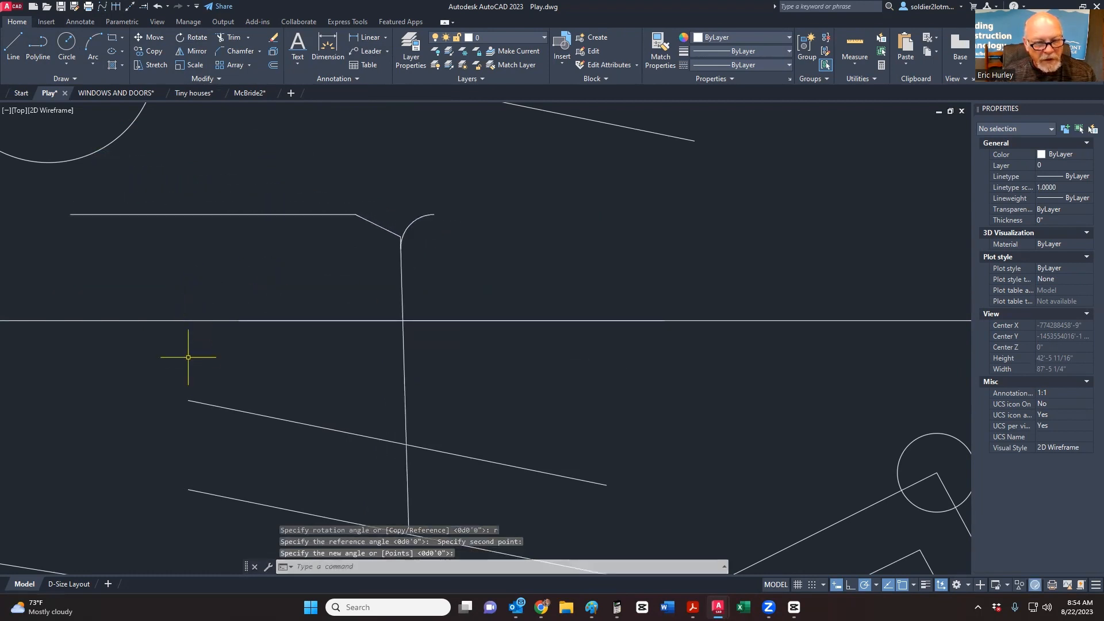
Step: Delete the horizontal construction line
{"action": "left_click", "coordinate": [799, 335]}
{"action": "left_click", "coordinate": [739, 291]}
{"action": "key", "text": "Delete"}
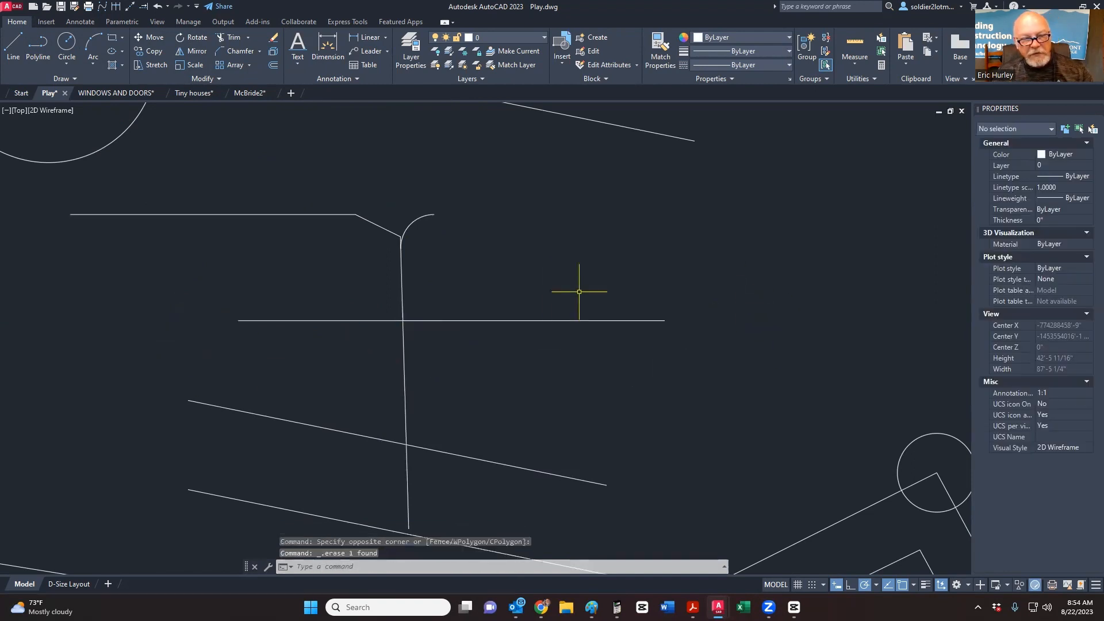
Step: Delete the nearly vertical crossing line and the fillet arc beside the chamfer
{"action": "scroll", "coordinate": [407, 247], "scroll_direction": "up", "scroll_amount": 2}
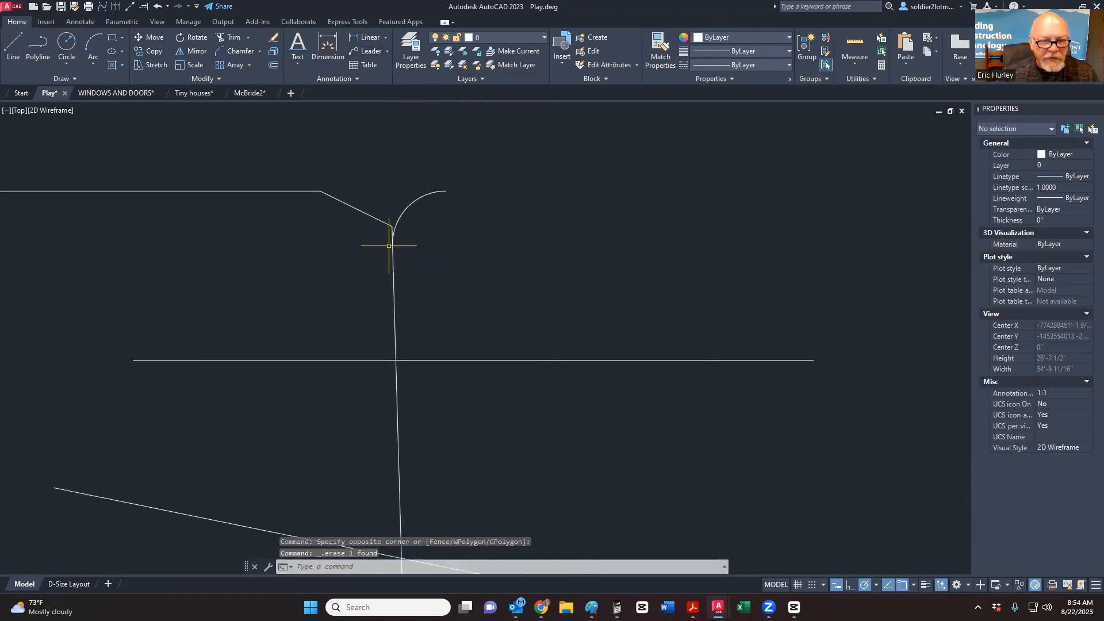
{"action": "left_click", "coordinate": [391, 306]}
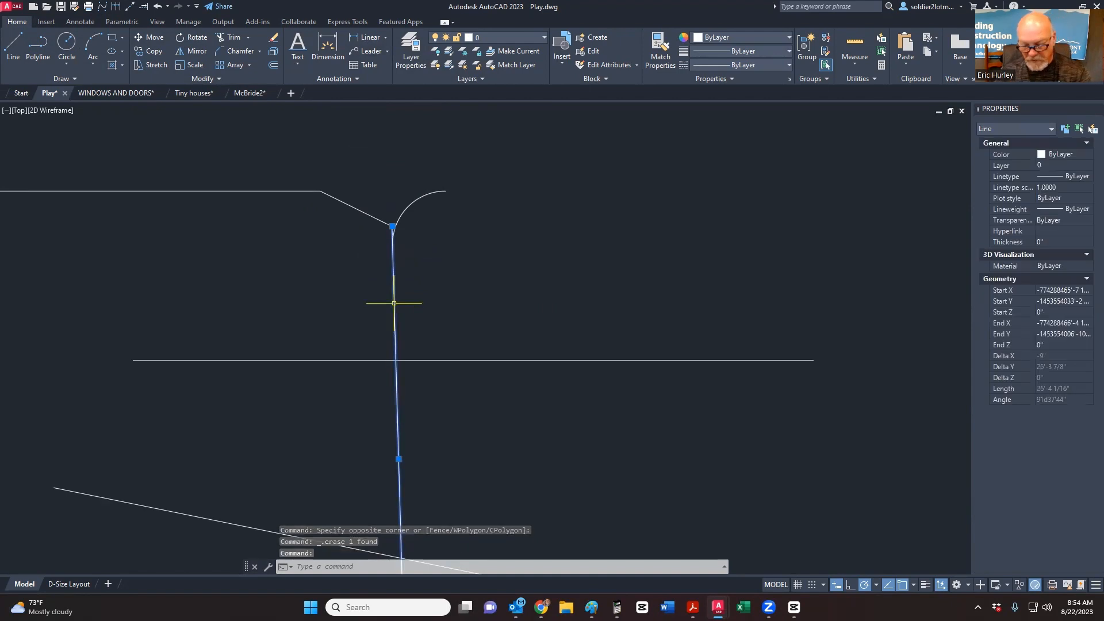
{"action": "key", "text": "Delete"}
{"action": "left_click", "coordinate": [476, 211]}
{"action": "left_click", "coordinate": [431, 172]}
{"action": "key", "text": "Delete"}
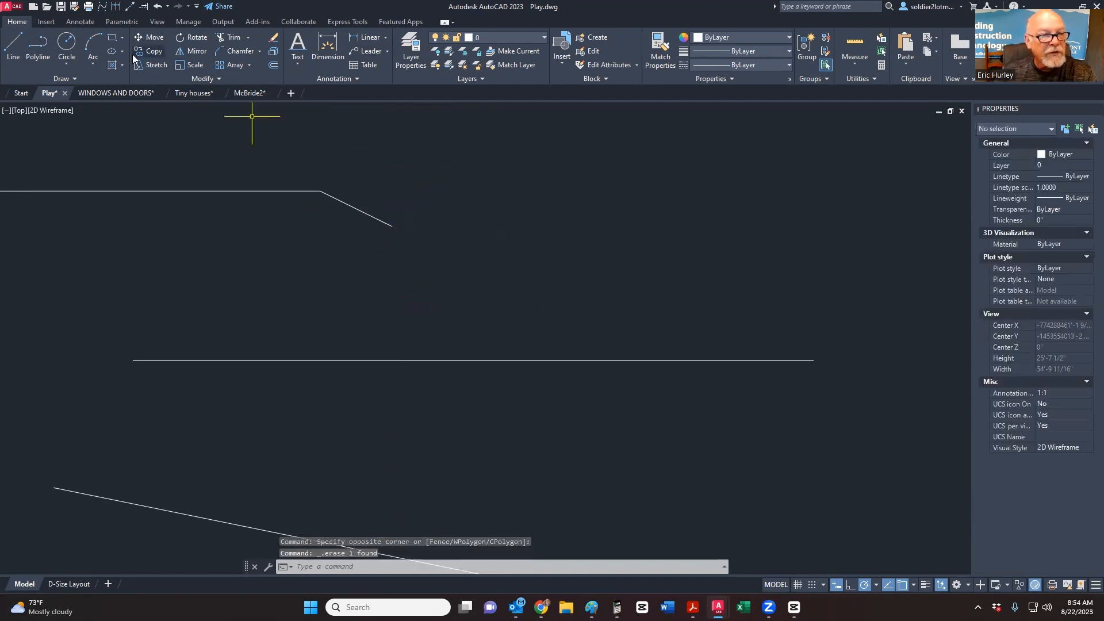
Step: Draw a vertical line from the chamfer's lower end down past the horizontal line below it
{"action": "type", "text": "l"}
{"action": "key", "text": "Return"}
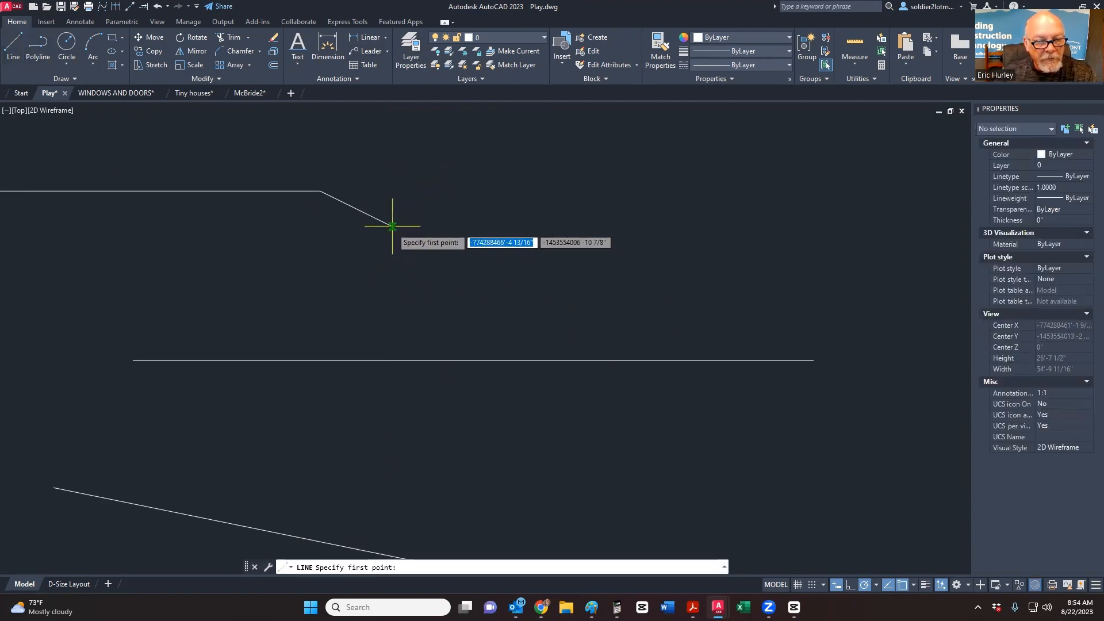
{"action": "left_click", "coordinate": [392, 226]}
{"action": "key", "text": "Escape"}
{"action": "key", "text": "Escape"}
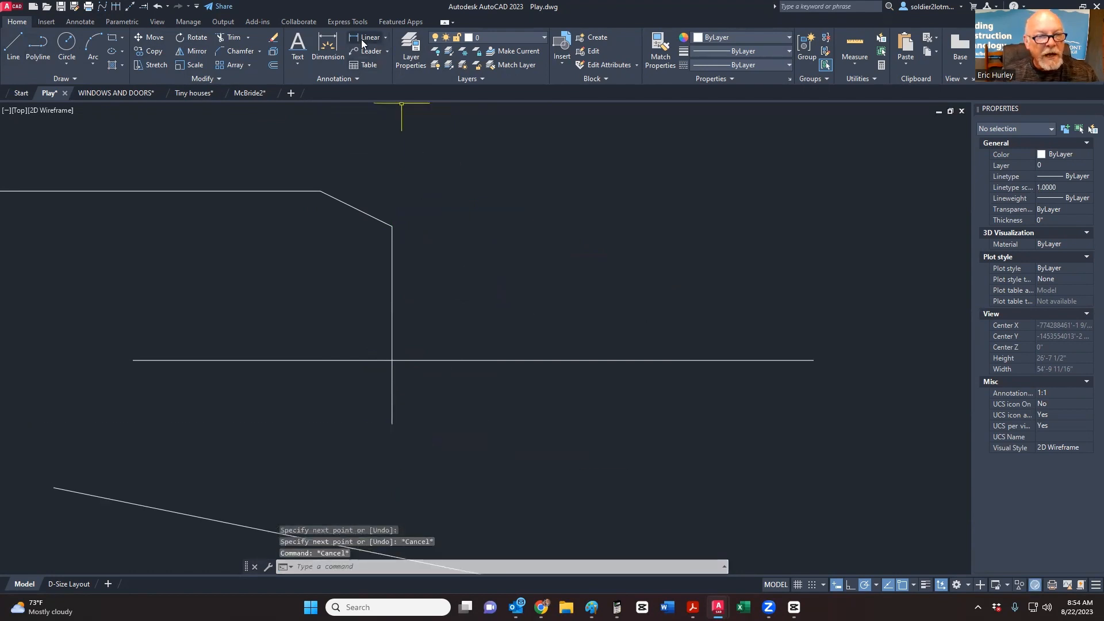
Step: Add a horizontal linear dimension above the chamfer between its two endpoints
{"action": "left_click", "coordinate": [367, 37]}
{"action": "left_click", "coordinate": [320, 191]}
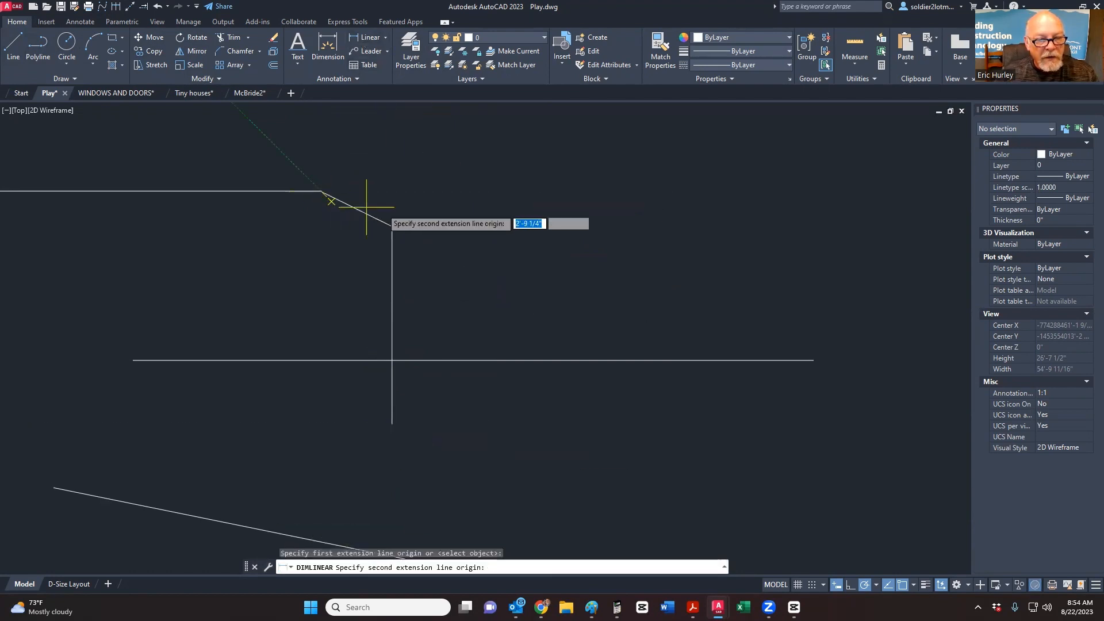
{"action": "left_click", "coordinate": [392, 227]}
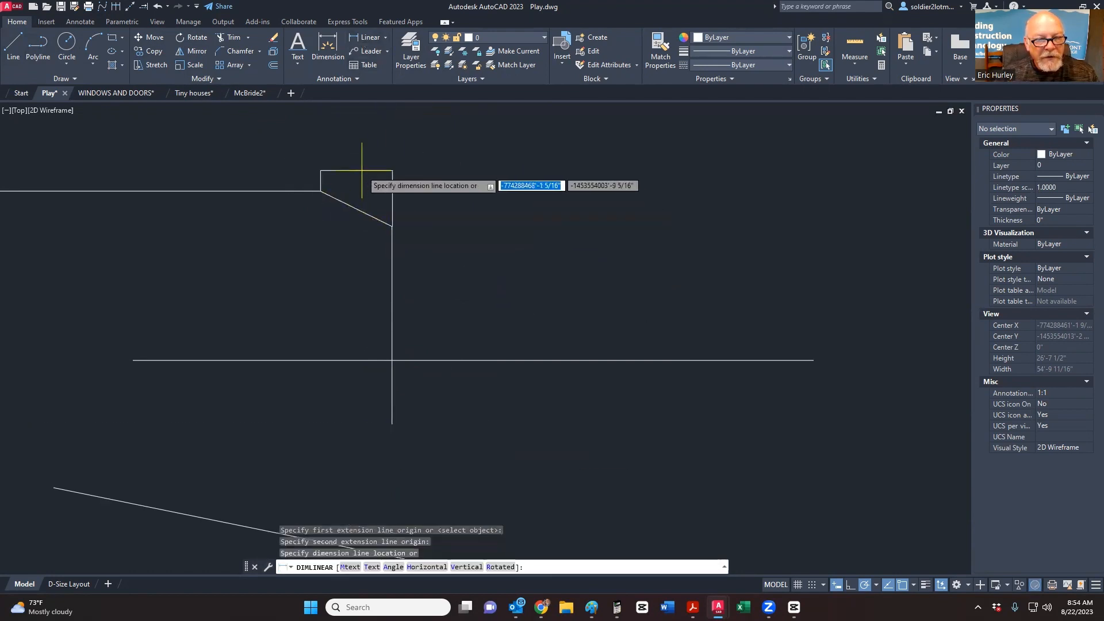
{"action": "left_click", "coordinate": [362, 172]}
Step: Add a vertical linear dimension beside the chamfer between its two endpoints
{"action": "key", "text": "space"}
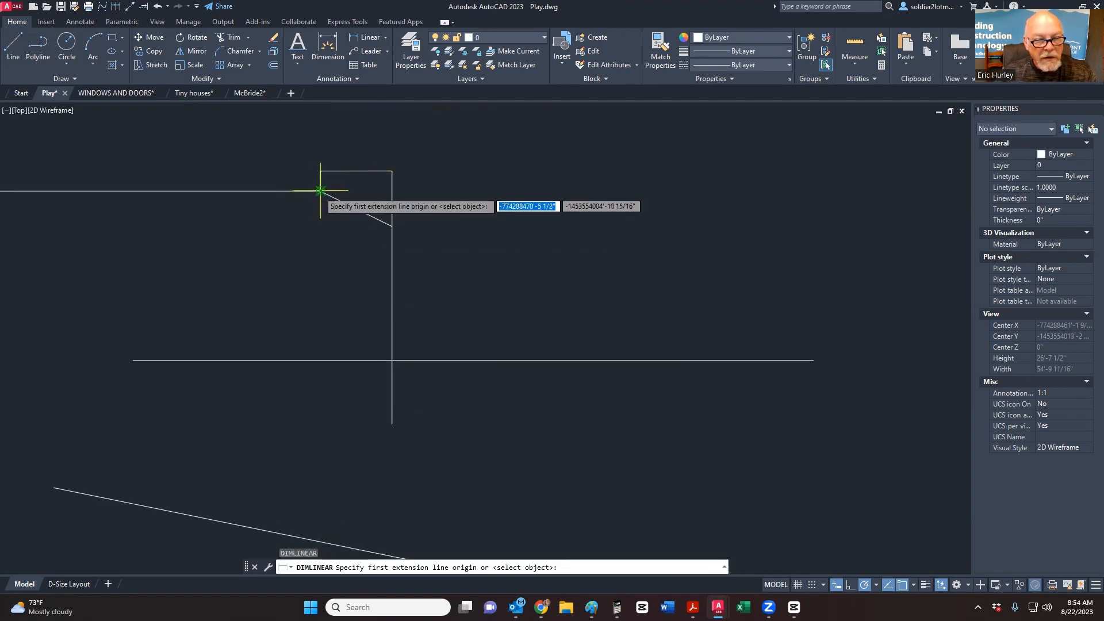
{"action": "left_click", "coordinate": [320, 190]}
{"action": "left_click", "coordinate": [392, 227]}
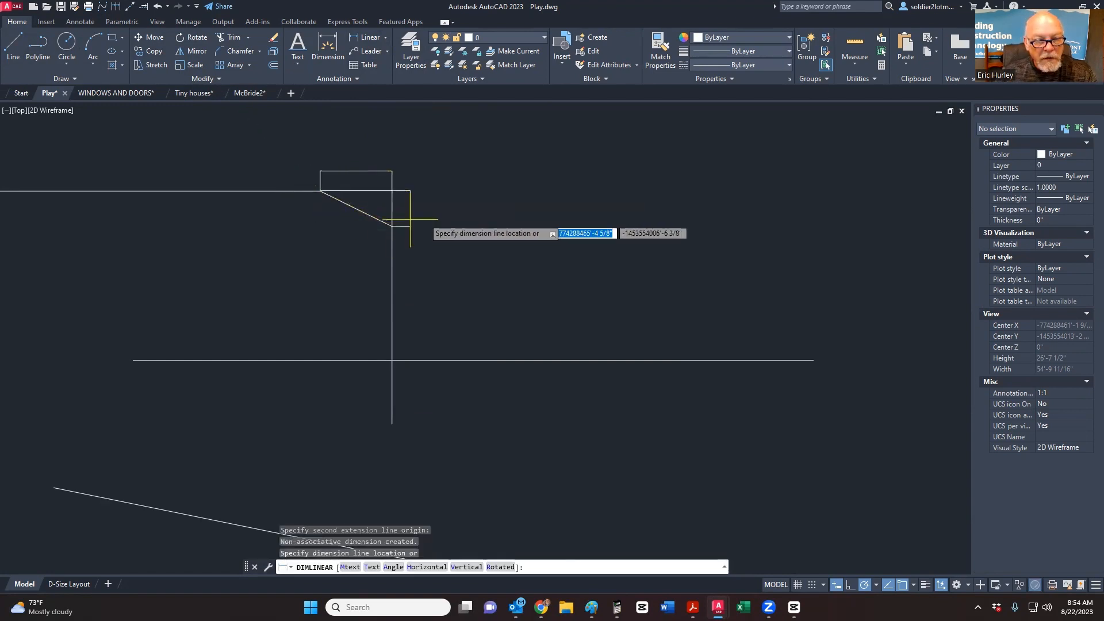
{"action": "left_click", "coordinate": [430, 221]}
{"action": "scroll", "coordinate": [362, 167], "scroll_direction": "up", "scroll_amount": 15}
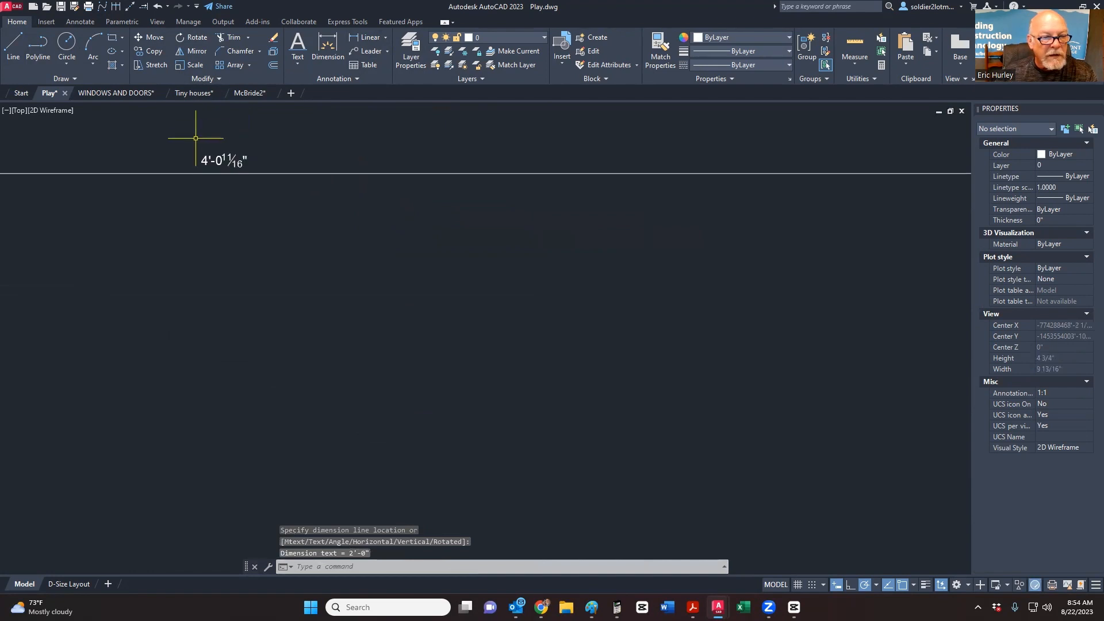
Step: Delete the vertical and horizontal linear dimensions around the chamfer
{"action": "scroll", "coordinate": [456, 197], "scroll_direction": "down", "scroll_amount": 10}
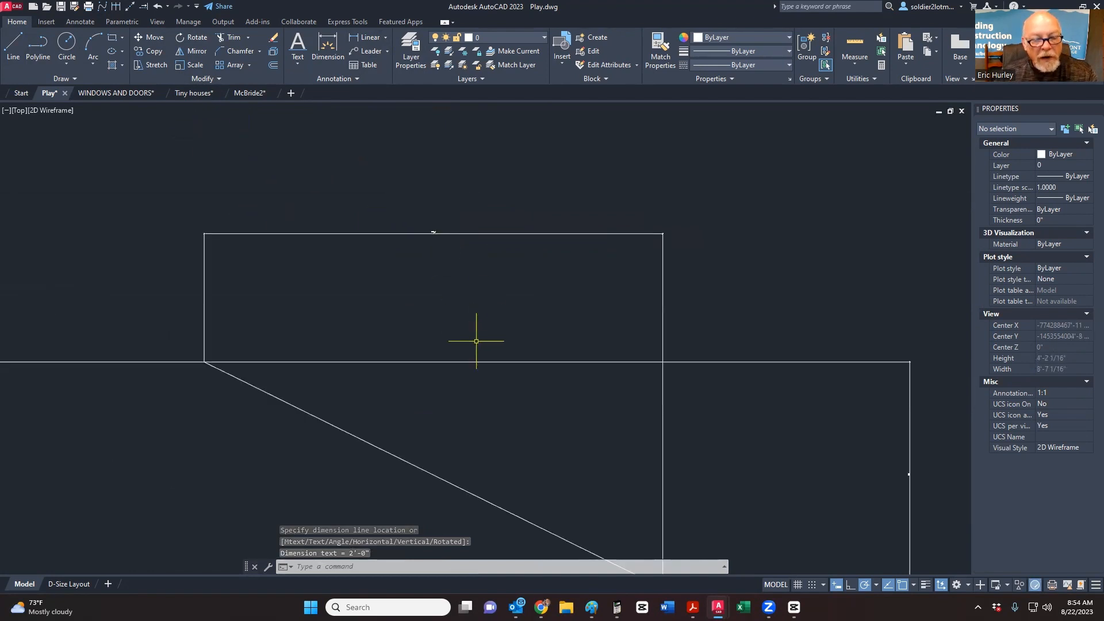
{"action": "scroll", "coordinate": [412, 266], "scroll_direction": "down", "scroll_amount": 5}
{"action": "left_click", "coordinate": [585, 391]}
{"action": "left_click", "coordinate": [514, 282]}
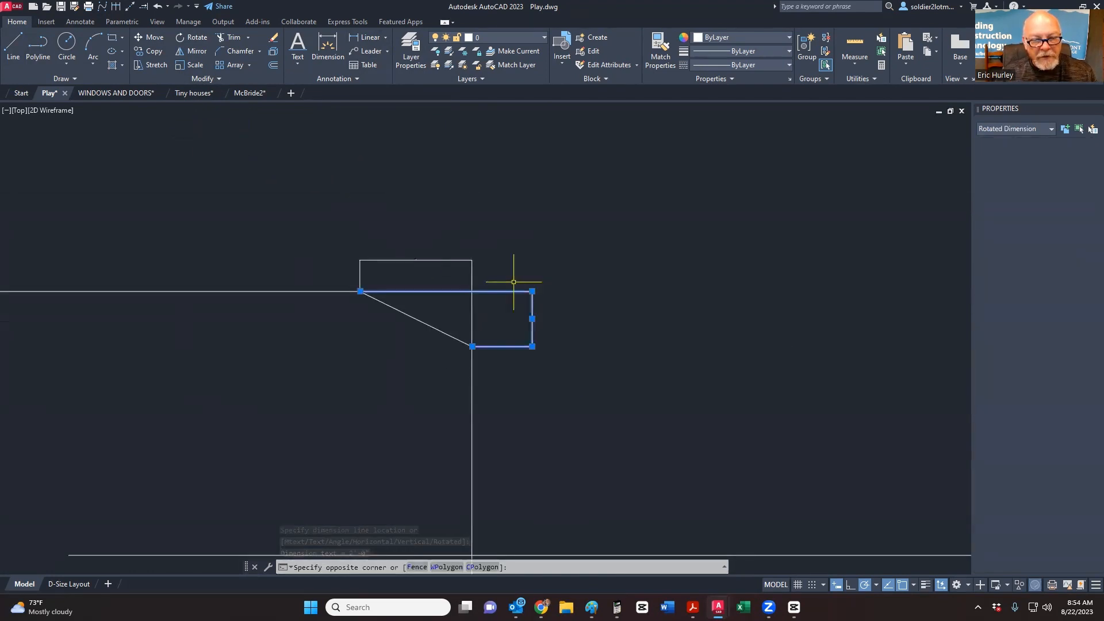
{"action": "left_click", "coordinate": [432, 246]}
{"action": "left_click", "coordinate": [402, 291]}
{"action": "key", "text": "Delete"}
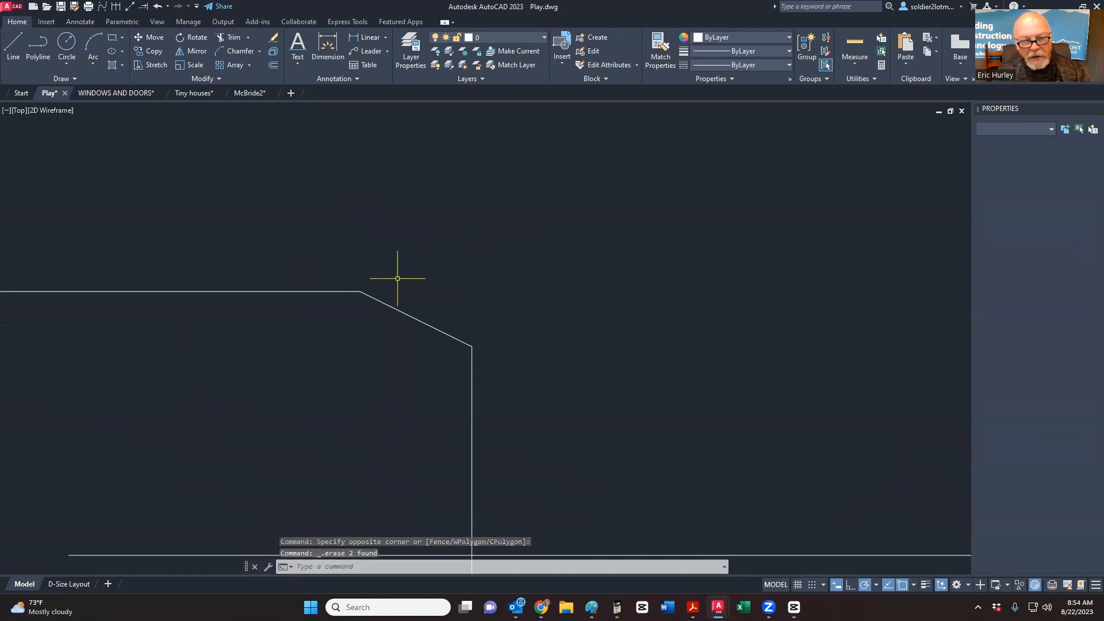
Step: Delete the sloped chamfer line between the horizontal and vertical lines
{"action": "left_click", "coordinate": [406, 335]}
{"action": "left_click", "coordinate": [382, 301]}
{"action": "key", "text": "Delete"}
{"action": "middle_click_drag", "start_coordinate": [382, 316], "coordinate": [382, 284]}
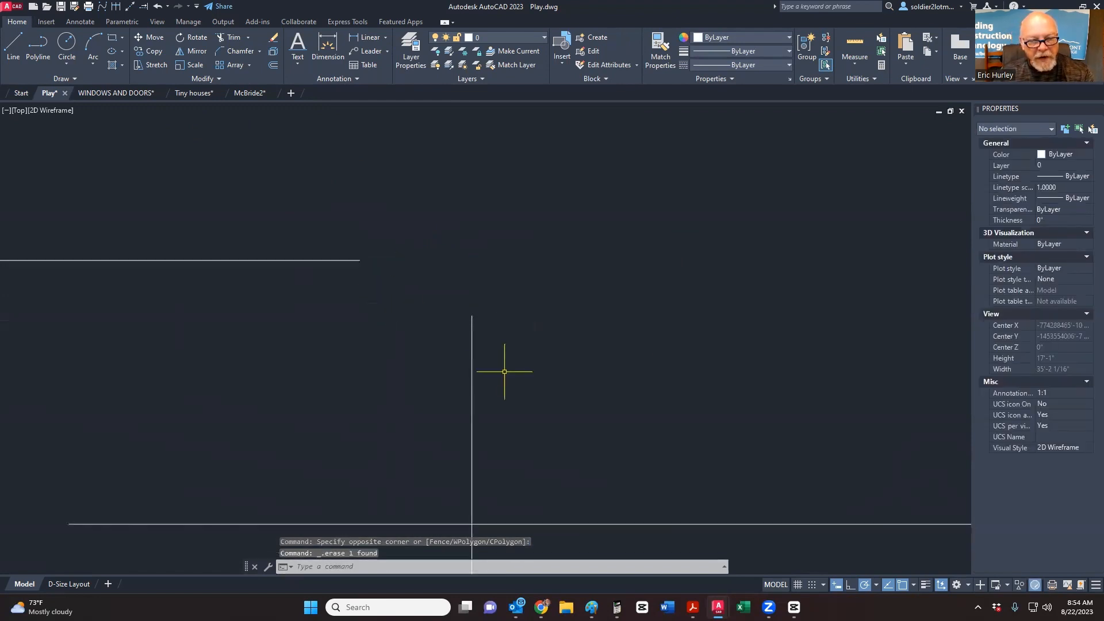
Step: Grip-stretch the vertical line's upper end and the horizontal line's near end until they meet at a square corner
{"action": "left_click", "coordinate": [472, 349]}
{"action": "left_click", "coordinate": [472, 315]}
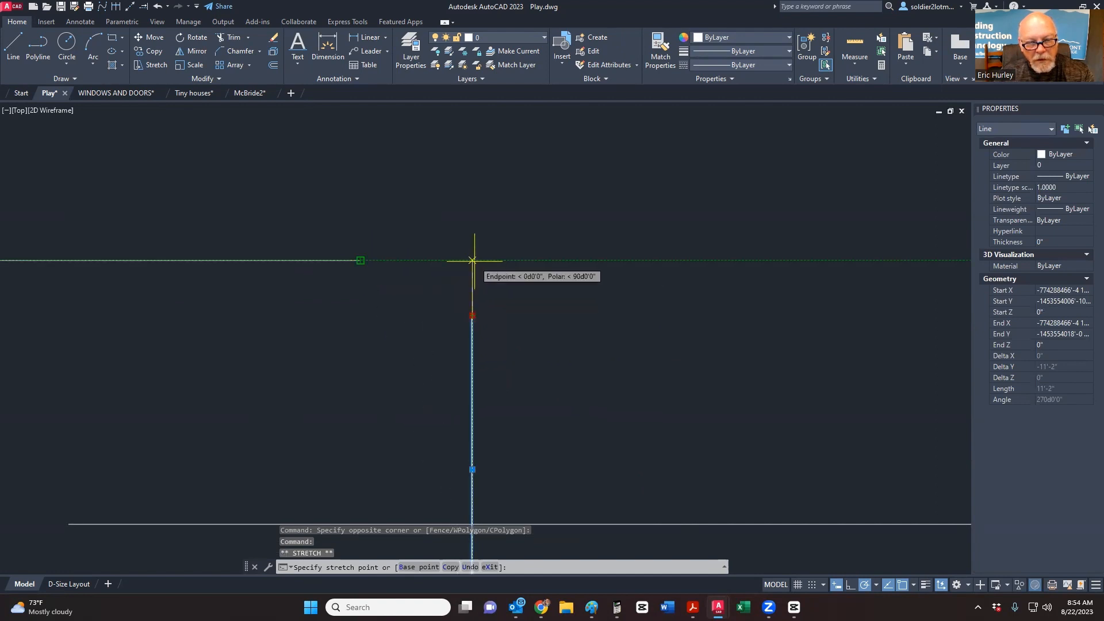
{"action": "left_click", "coordinate": [472, 260]}
{"action": "left_click", "coordinate": [363, 259]}
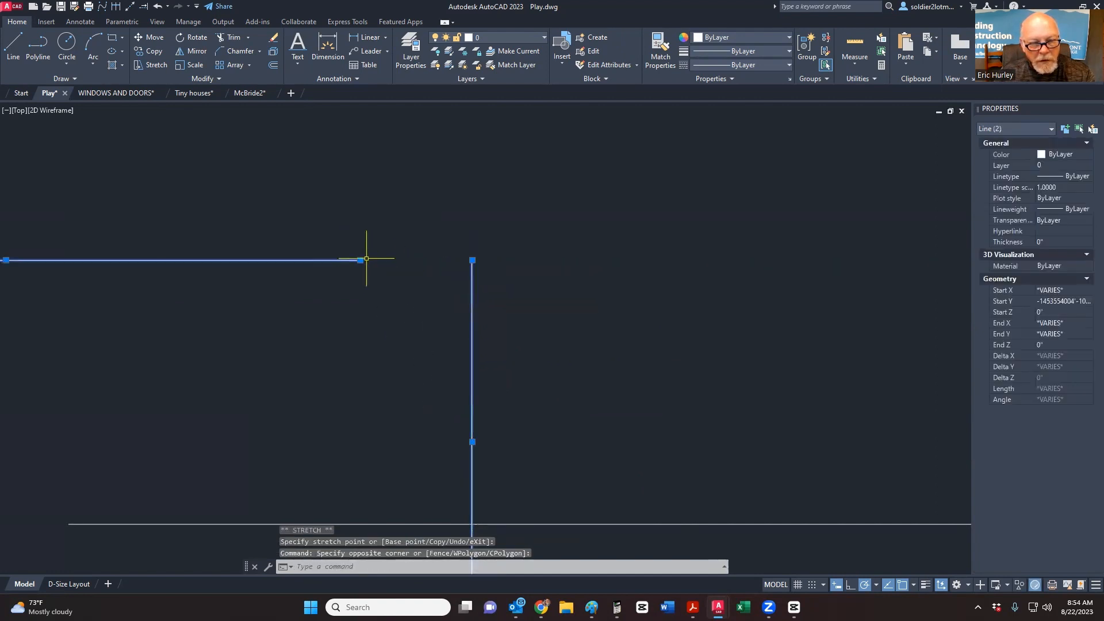
{"action": "left_click", "coordinate": [361, 260]}
{"action": "left_click", "coordinate": [472, 260]}
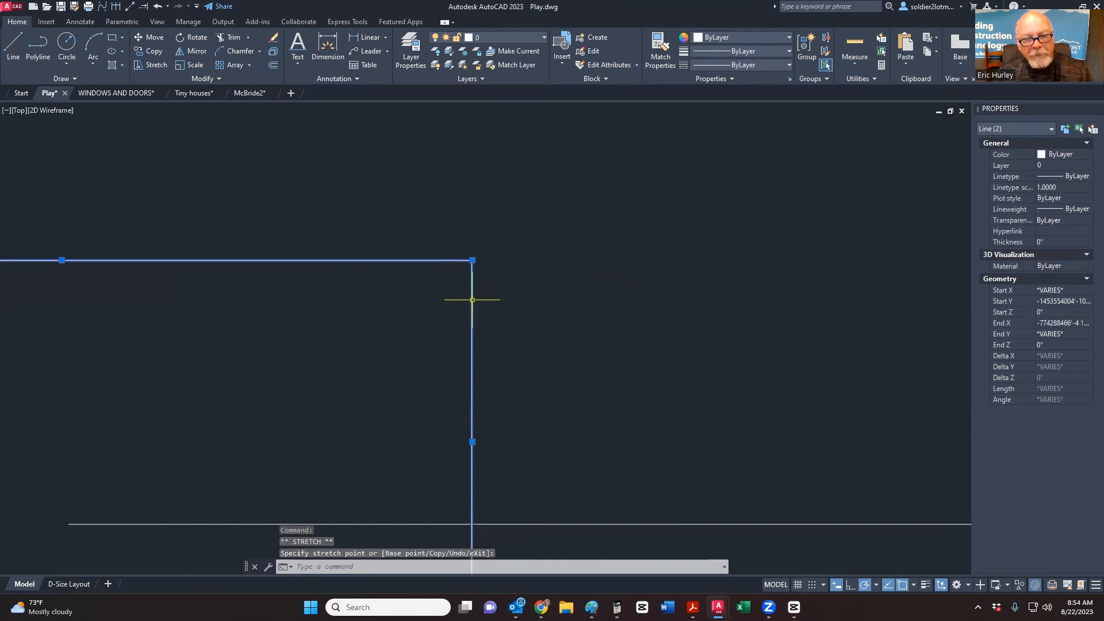
{"action": "key", "text": "Escape"}
Step: Undo both grip stretches that closed the square corner
{"action": "left_click", "coordinate": [486, 334]}
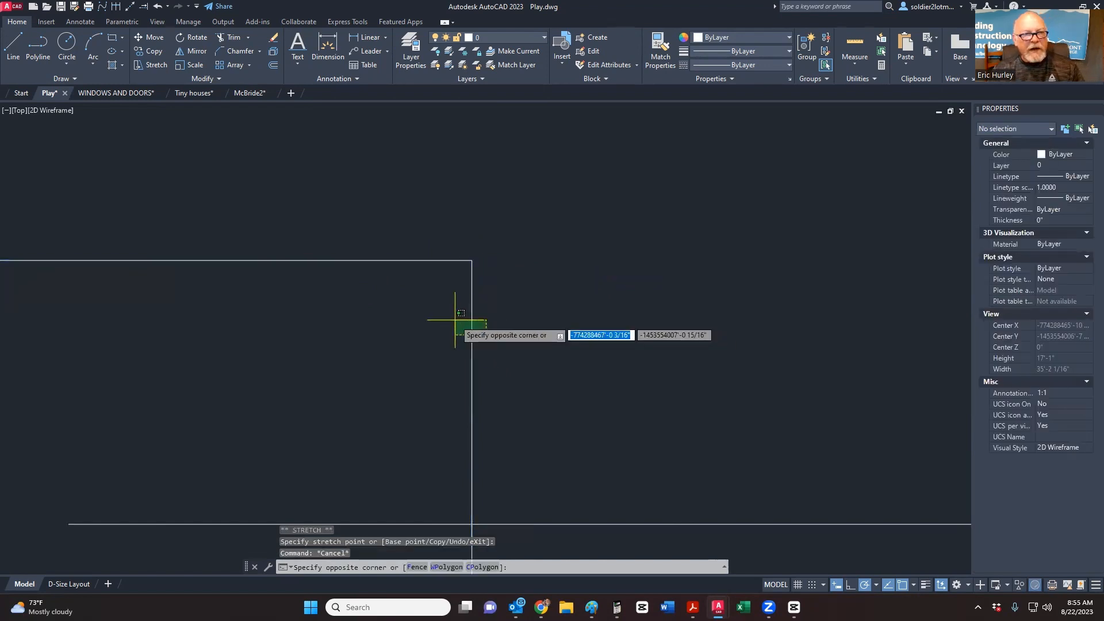
{"action": "key", "text": "ctrl+z"}
{"action": "key", "text": "ctrl+z"}
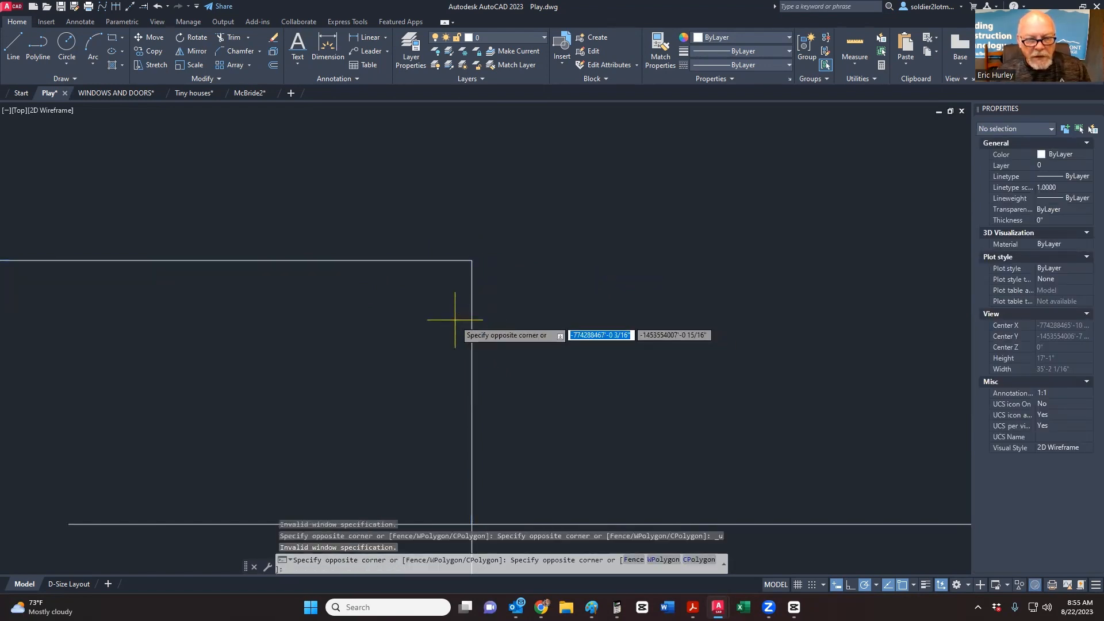
{"action": "key", "text": "Escape"}
{"action": "key", "text": "ctrl+z"}
{"action": "key", "text": "ctrl+z"}
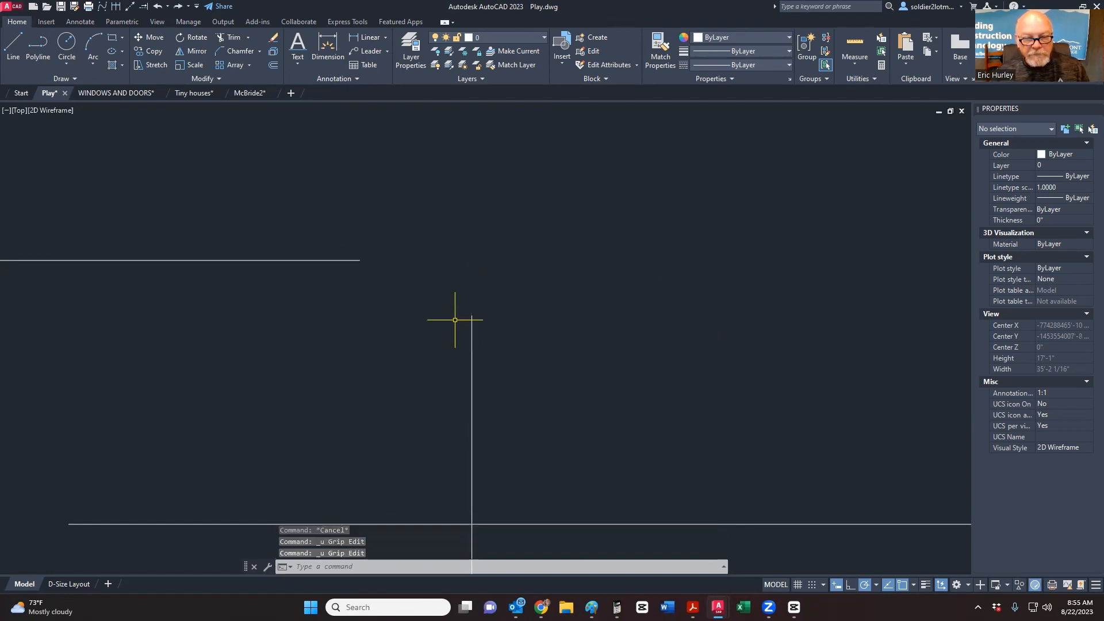
Step: Grip-stretch the vertical line's upper end straight up to the level tracked from the horizontal line's endpoint
{"action": "left_click", "coordinate": [490, 362]}
{"action": "left_click", "coordinate": [461, 340]}
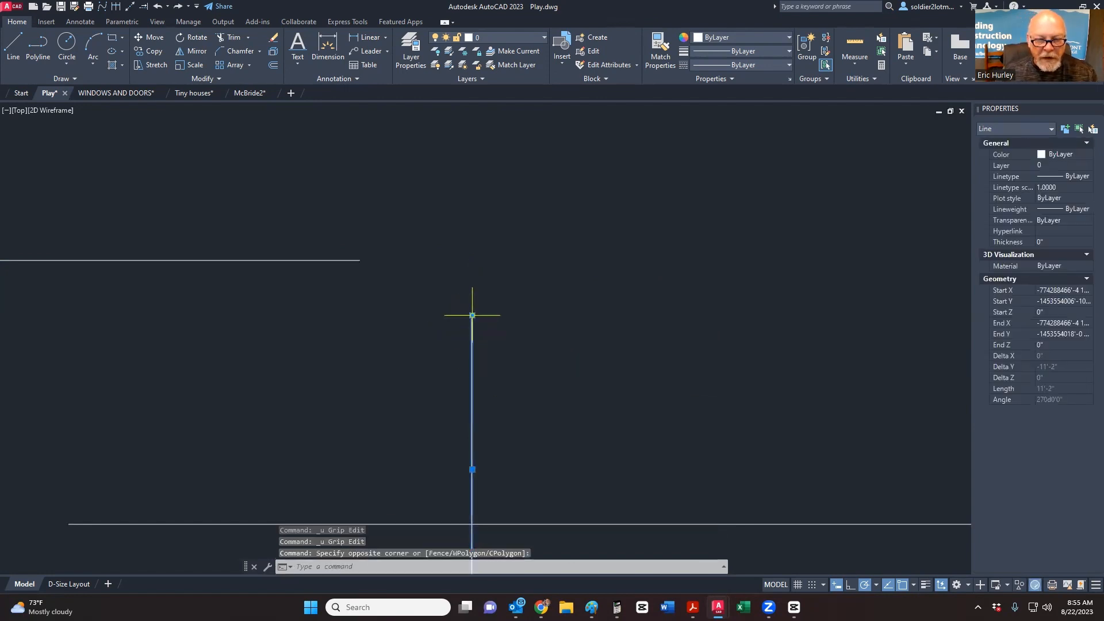
{"action": "mouse_move", "coordinate": [472, 315]}
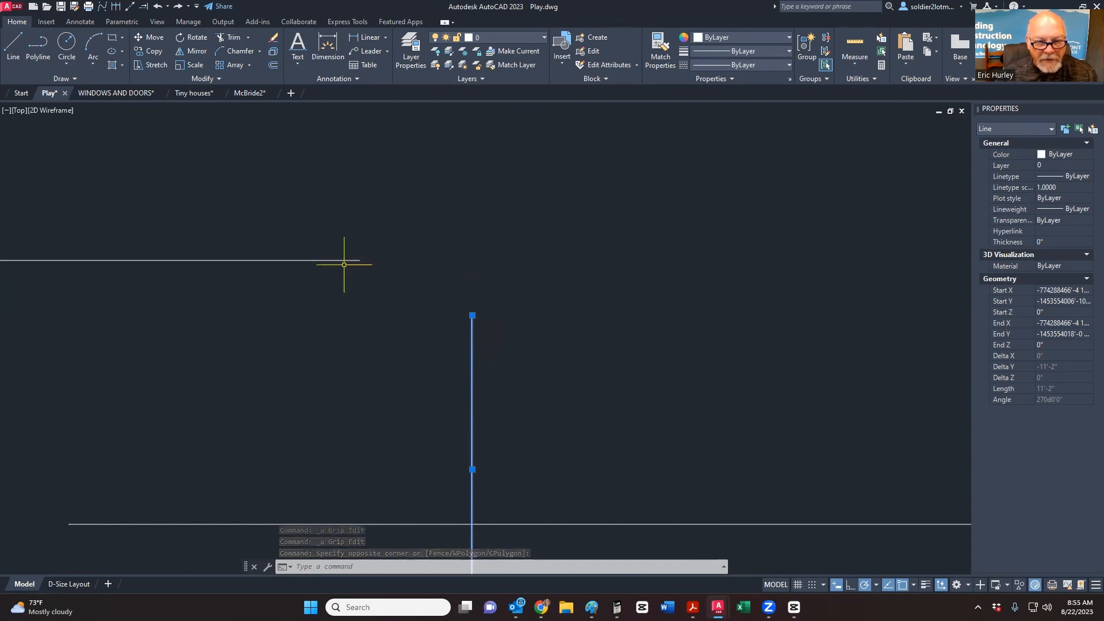
{"action": "left_click", "coordinate": [472, 315]}
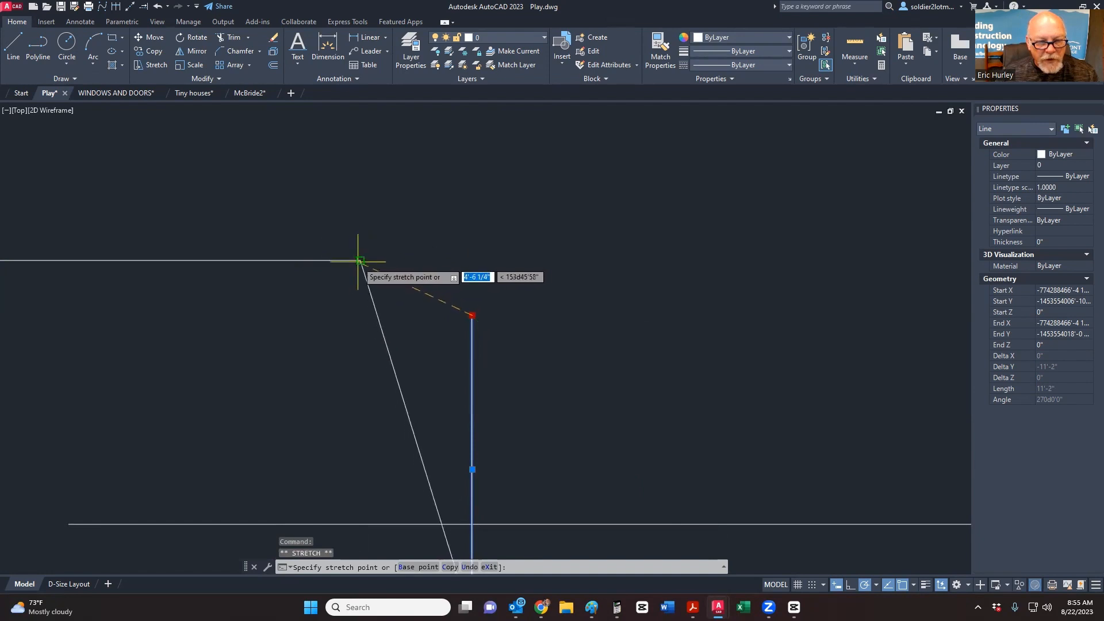
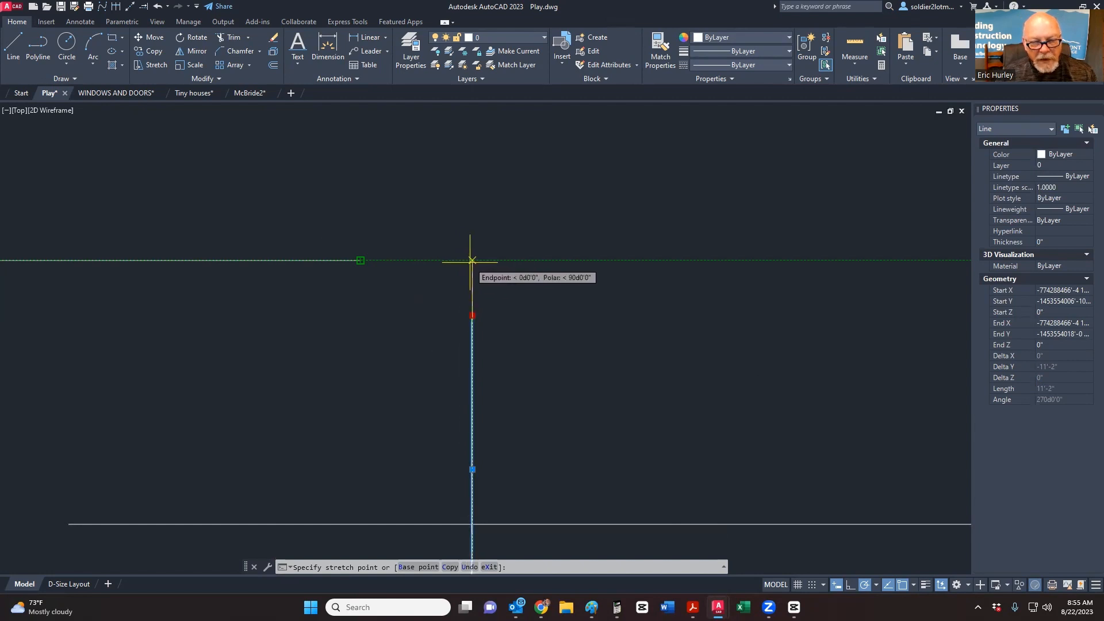
{"action": "left_click", "coordinate": [472, 261]}
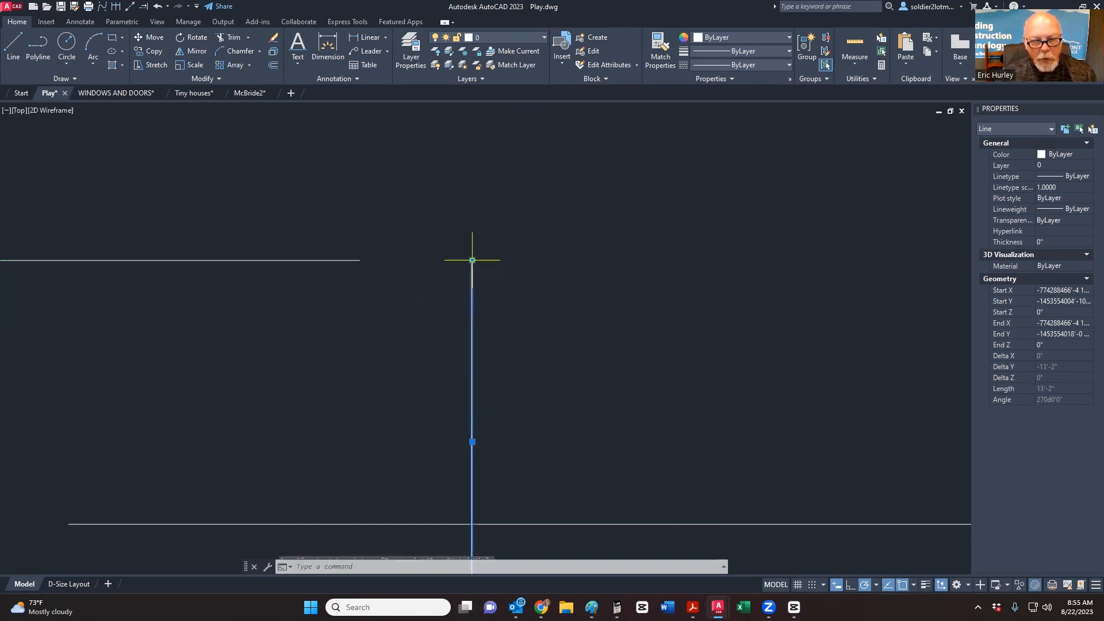
{"action": "key", "text": "Escape"}
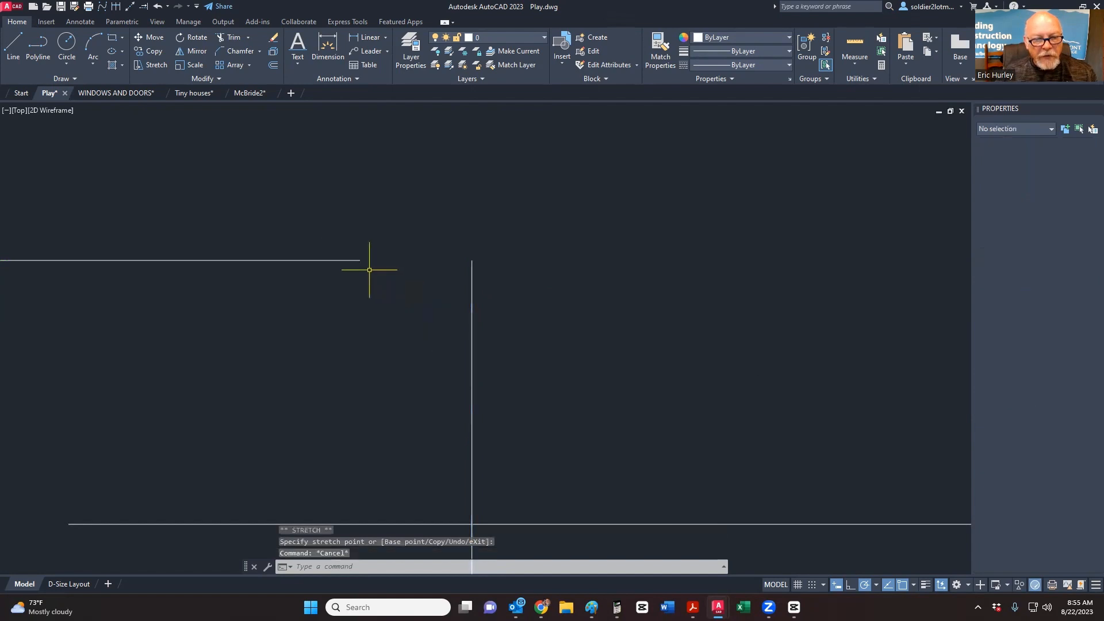
Step: Extend the upper horizontal line to the vertical line's upper end to close the corner
{"action": "left_click", "coordinate": [366, 258]}
{"action": "key", "text": "Escape"}
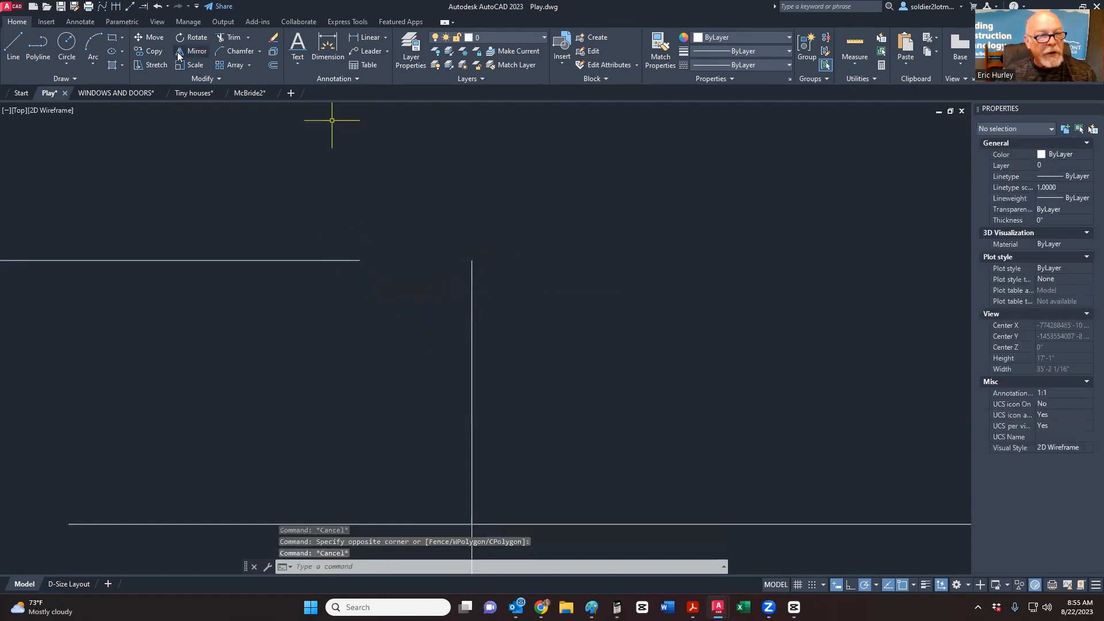
{"action": "left_click", "coordinate": [144, 9]}
{"action": "left_click", "coordinate": [364, 260]}
{"action": "left_click", "coordinate": [324, 279]}
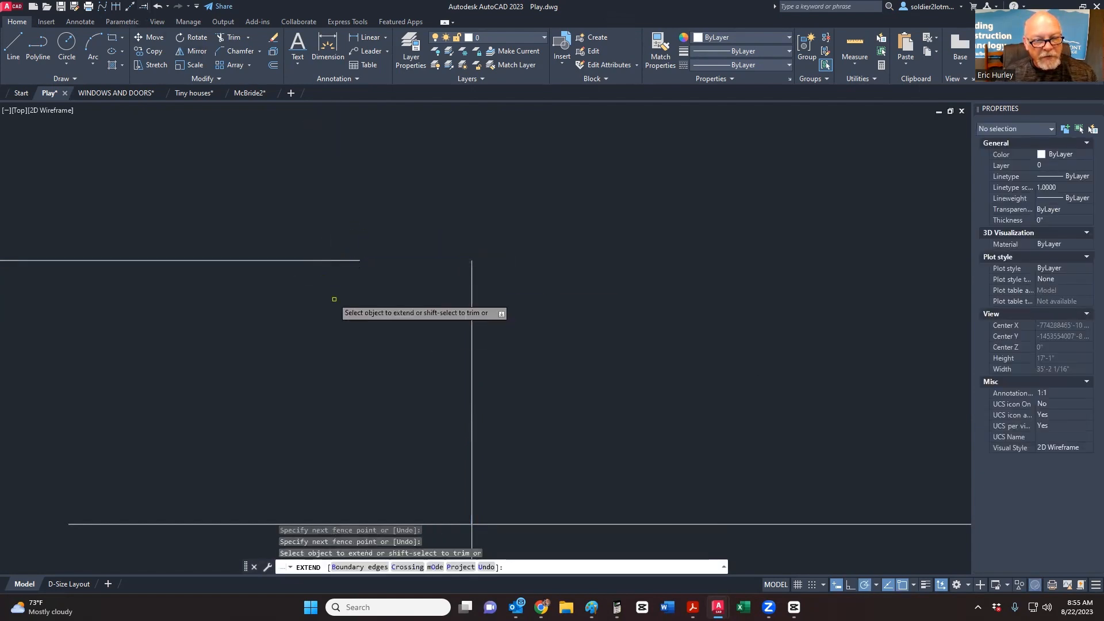
{"action": "left_click", "coordinate": [308, 236]}
{"action": "left_click", "coordinate": [302, 289]}
{"action": "key", "text": "Escape"}
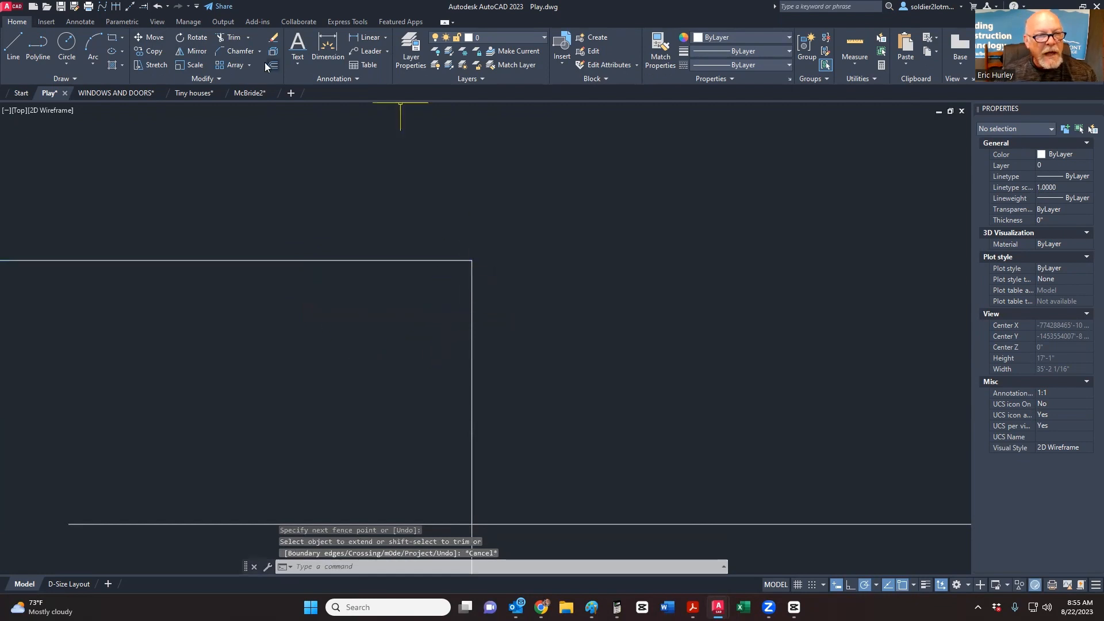
Step: Chamfer the corner in Trim mode with distances 4'-0" and 2'-0", picking the vertical line first and the horizontal line second
{"action": "left_click", "coordinate": [231, 53]}
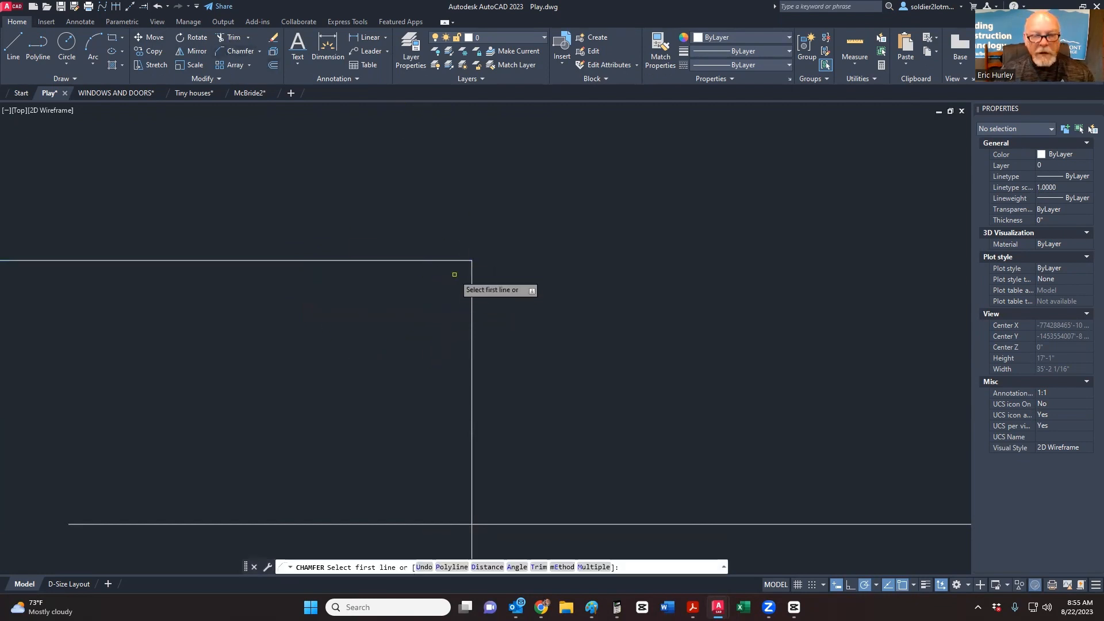
{"action": "type", "text": "t"}
{"action": "key", "text": "Return"}
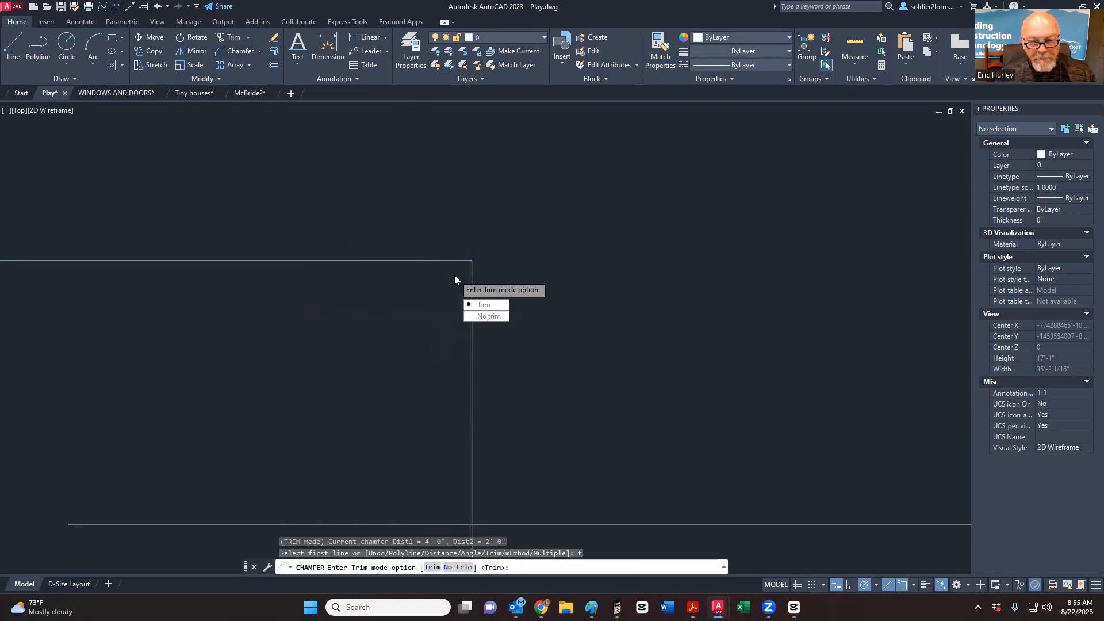
{"action": "key", "text": "Return"}
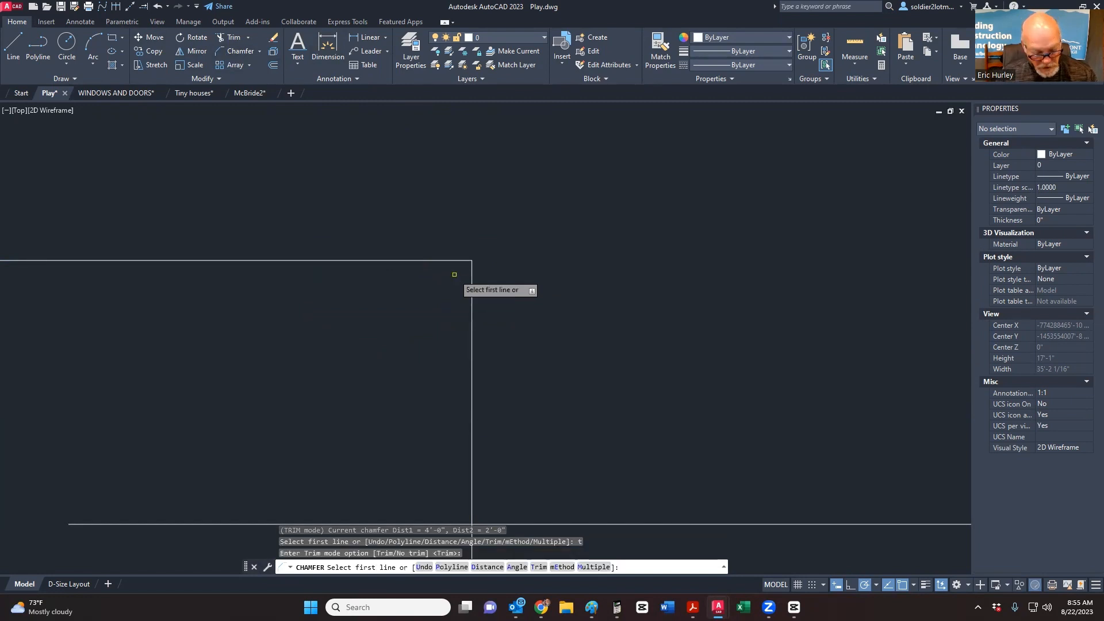
{"action": "type", "text": "d"}
{"action": "key", "text": "Return"}
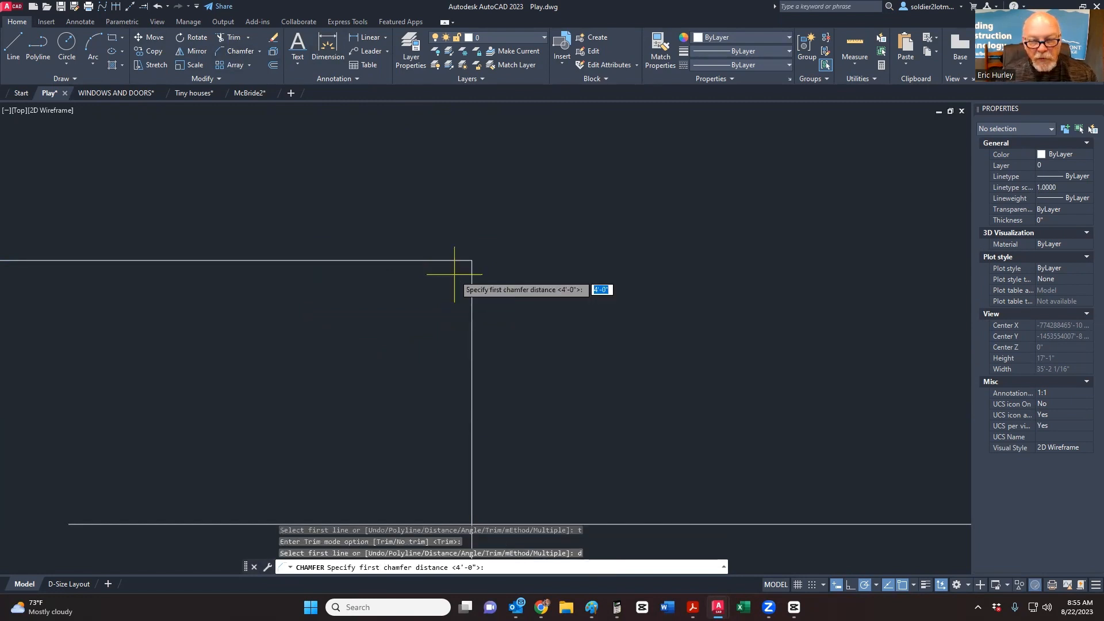
{"action": "key", "text": "Return"}
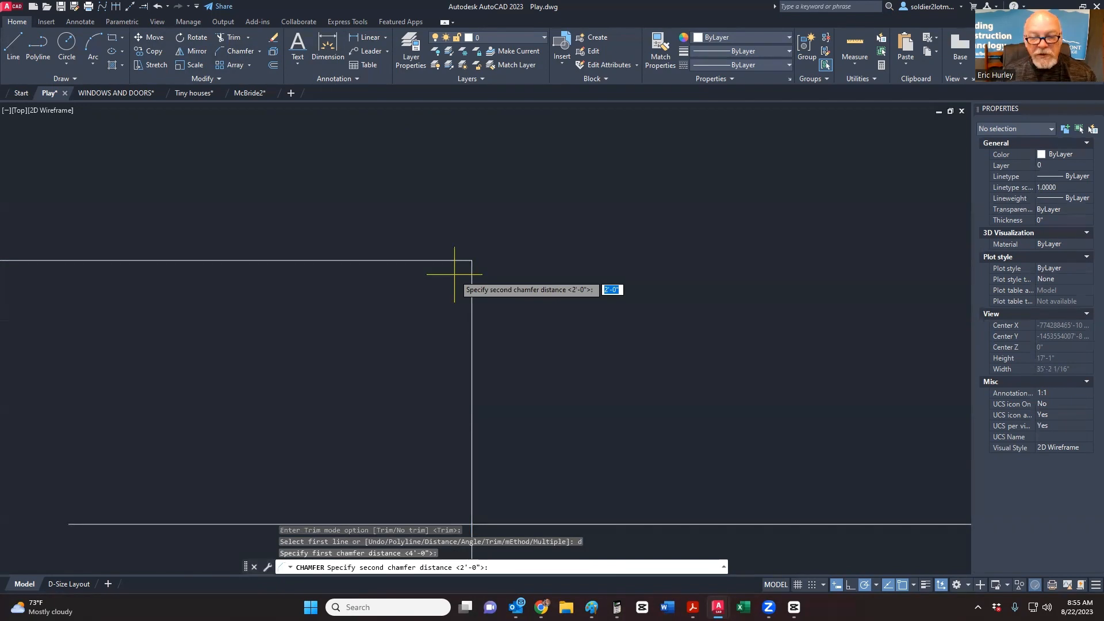
{"action": "key", "text": "Return"}
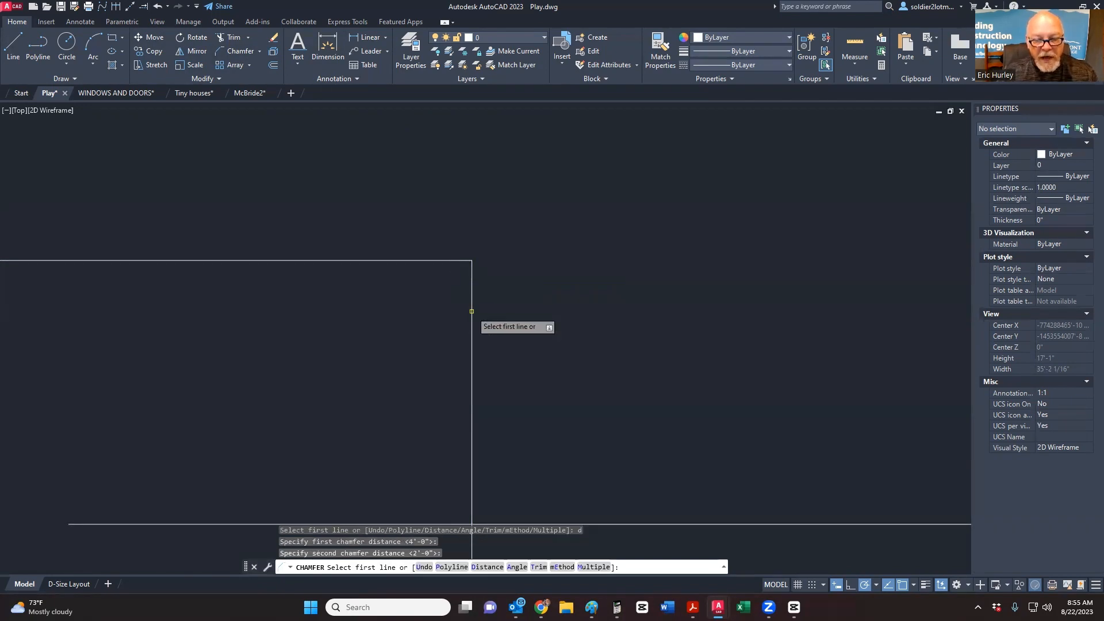
{"action": "left_click", "coordinate": [472, 312]}
{"action": "left_click", "coordinate": [427, 259]}
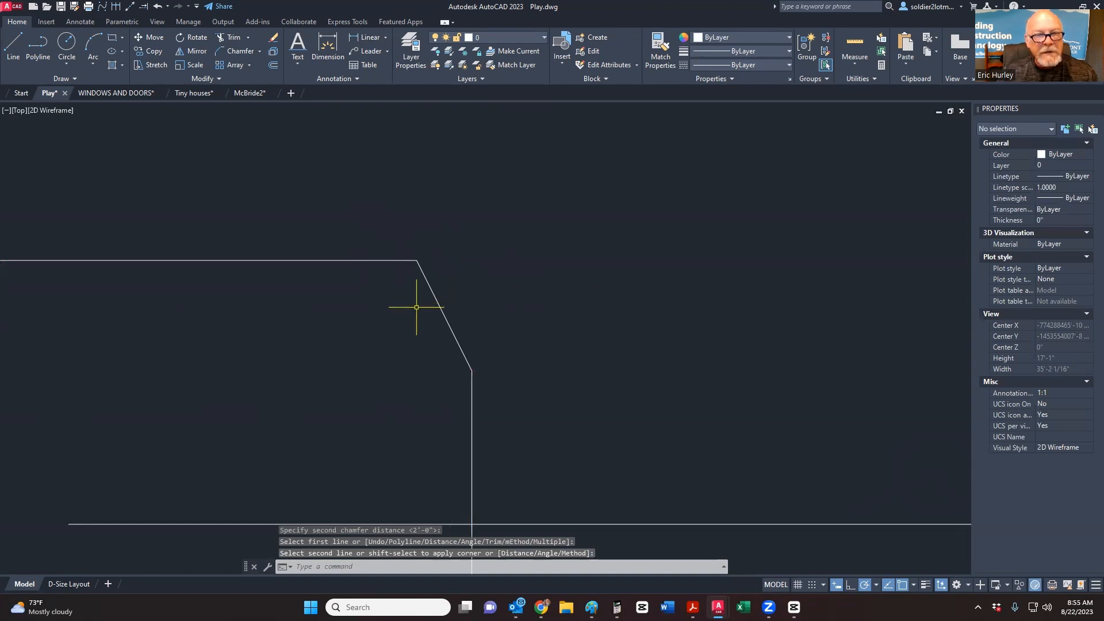
Step: Add a horizontal linear dimension above the new chamfer between its two endpoints
{"action": "left_click", "coordinate": [357, 41]}
{"action": "left_click", "coordinate": [417, 260]}
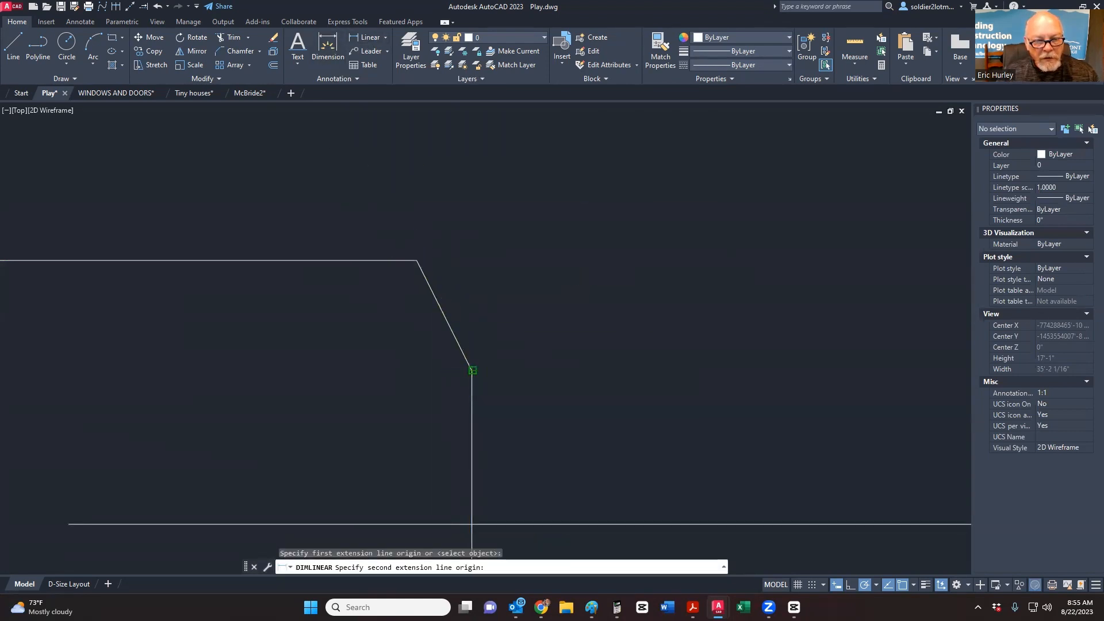
{"action": "left_click", "coordinate": [472, 370]}
{"action": "left_click", "coordinate": [462, 233]}
Step: Add a vertical linear dimension beside the new chamfer between its two endpoints
{"action": "key", "text": "space"}
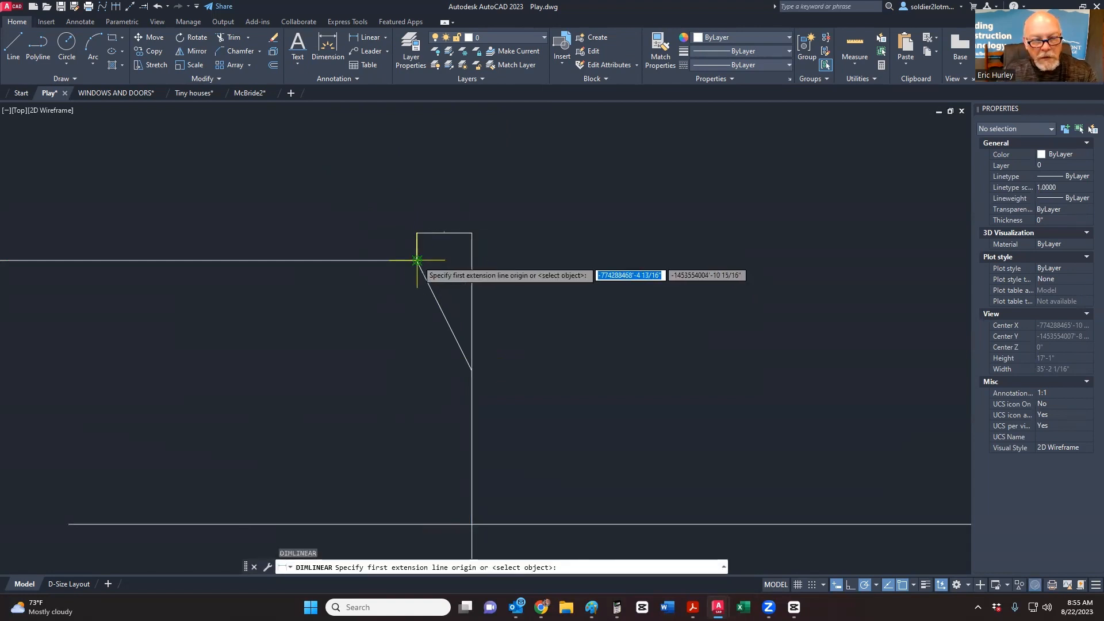
{"action": "left_click", "coordinate": [417, 260]}
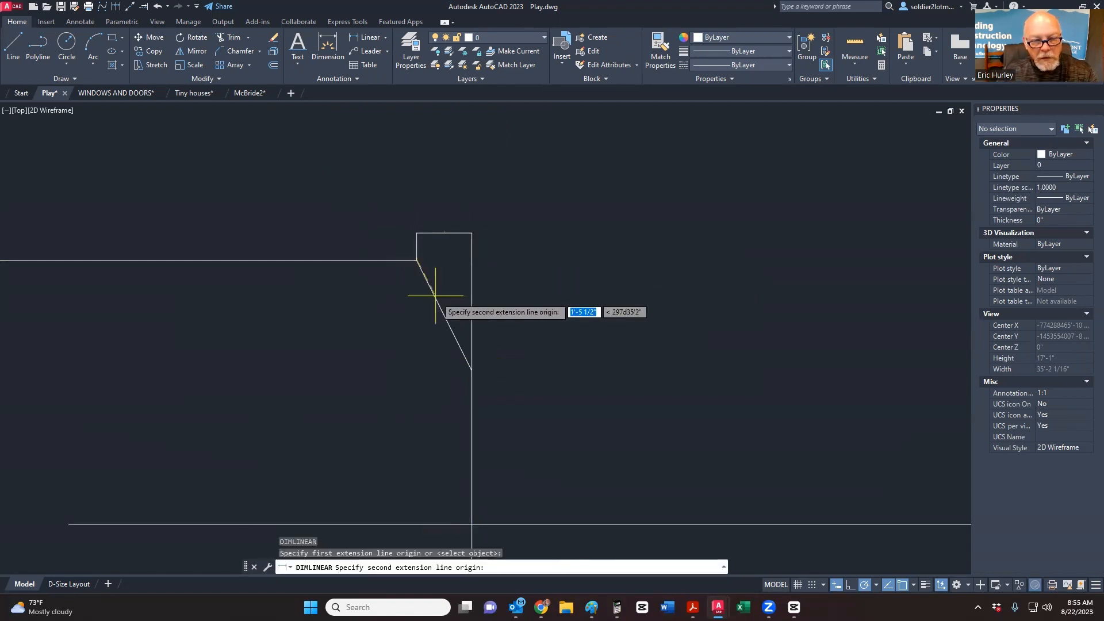
{"action": "left_click", "coordinate": [471, 369]}
{"action": "left_click", "coordinate": [520, 331]}
Step: Check the text of the new chamfer's two linear dimensions, and delete both dimensions
{"action": "scroll", "coordinate": [437, 230], "scroll_direction": "up", "scroll_amount": 15}
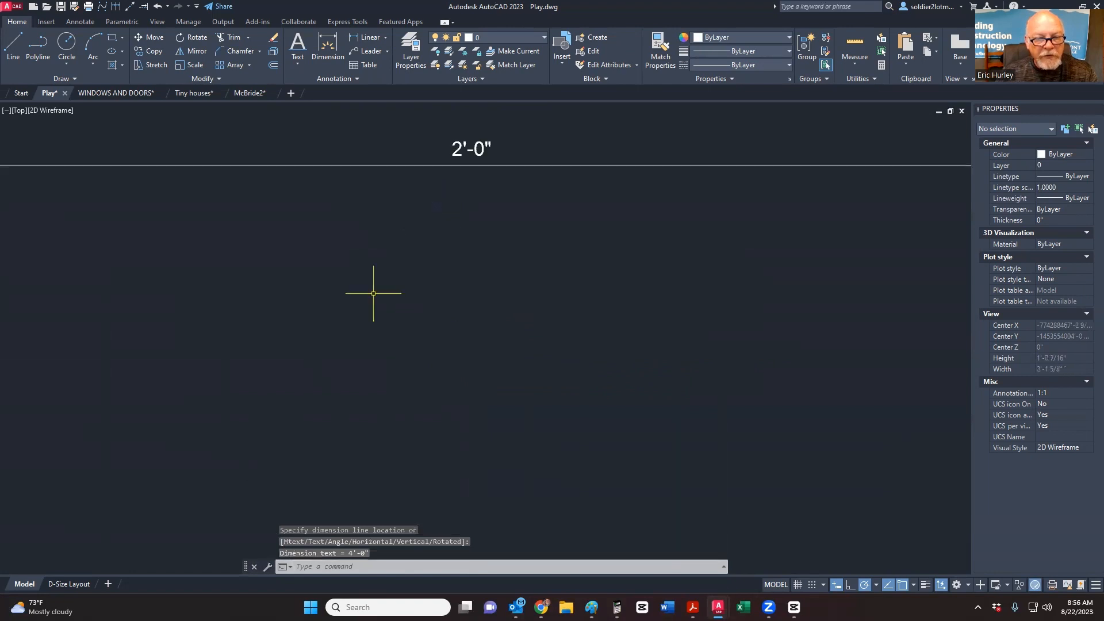
{"action": "scroll", "coordinate": [374, 131], "scroll_direction": "down", "scroll_amount": 8}
{"action": "middle_click_drag", "start_coordinate": [620, 325], "coordinate": [294, 62]}
{"action": "scroll", "coordinate": [545, 427], "scroll_direction": "up", "scroll_amount": 7}
{"action": "scroll", "coordinate": [476, 239], "scroll_direction": "down", "scroll_amount": 6}
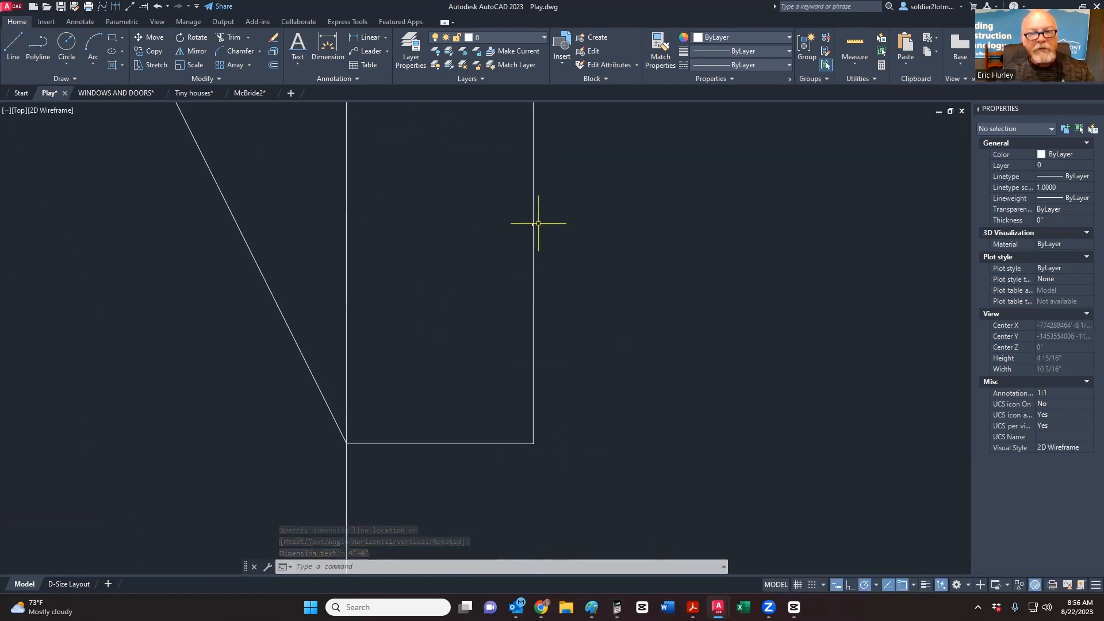
{"action": "middle_click_drag", "start_coordinate": [553, 249], "coordinate": [605, 396]}
{"action": "left_click", "coordinate": [604, 394]}
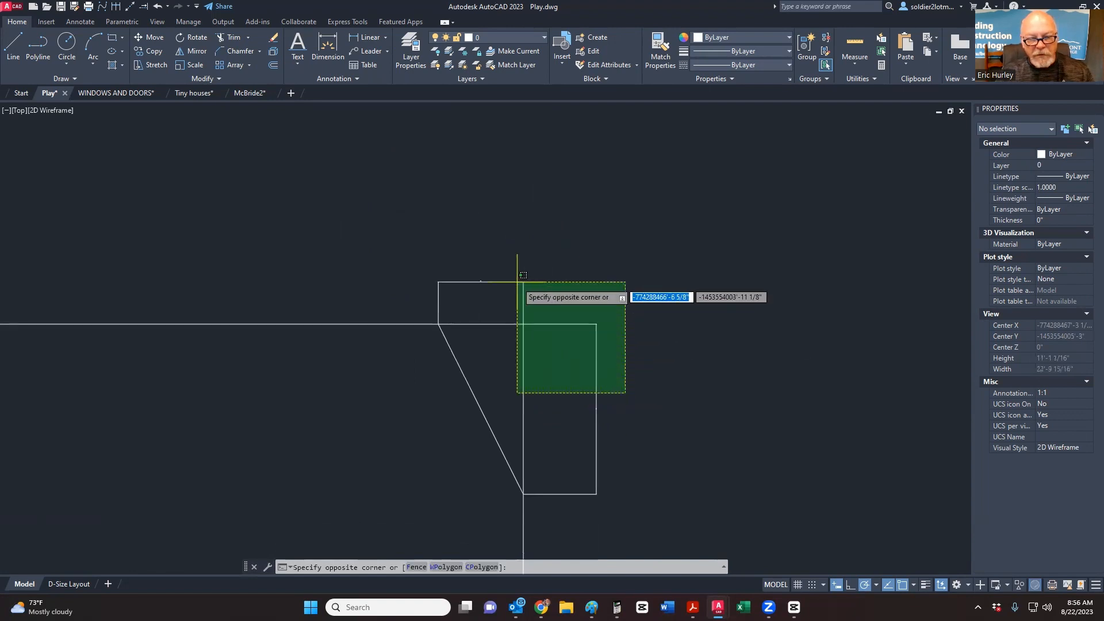
{"action": "left_click", "coordinate": [517, 290]}
{"action": "left_click", "coordinate": [542, 362]}
{"action": "left_click", "coordinate": [506, 301]}
{"action": "key", "text": "Delete"}
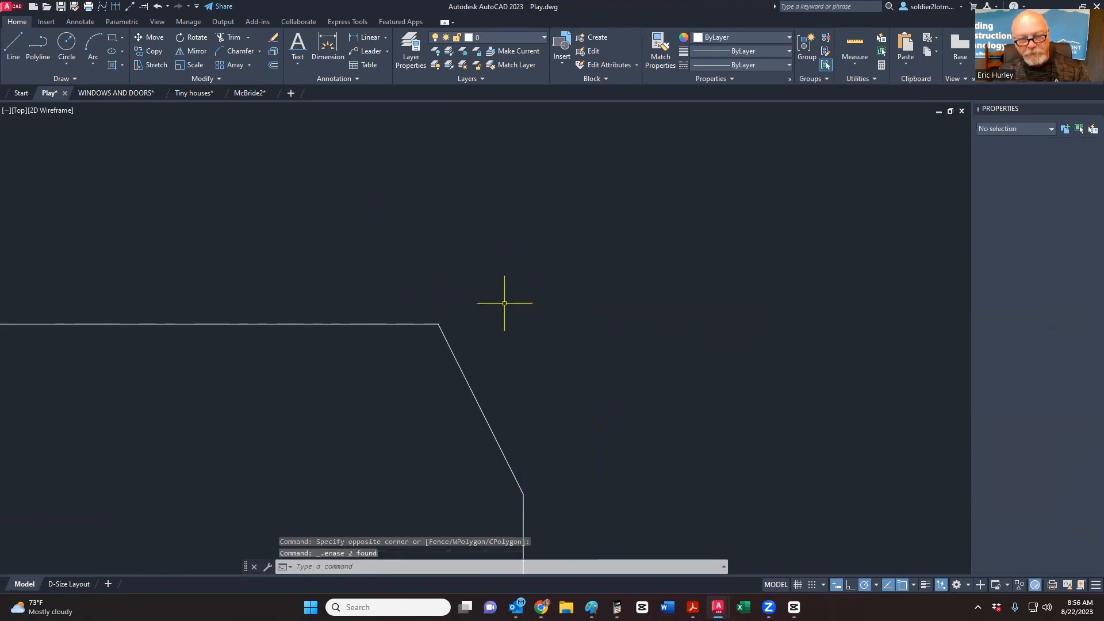
Step: Blend the right end of the sloped line from the large circle into the right end of the horizontal line below with Blend Curves
{"action": "scroll", "coordinate": [507, 293], "scroll_direction": "down", "scroll_amount": 5}
{"action": "scroll", "coordinate": [506, 374], "scroll_direction": "down", "scroll_amount": 2}
{"action": "middle_click_drag", "start_coordinate": [511, 396], "coordinate": [494, 331]}
{"action": "middle_click_drag", "start_coordinate": [446, 173], "coordinate": [447, 242]}
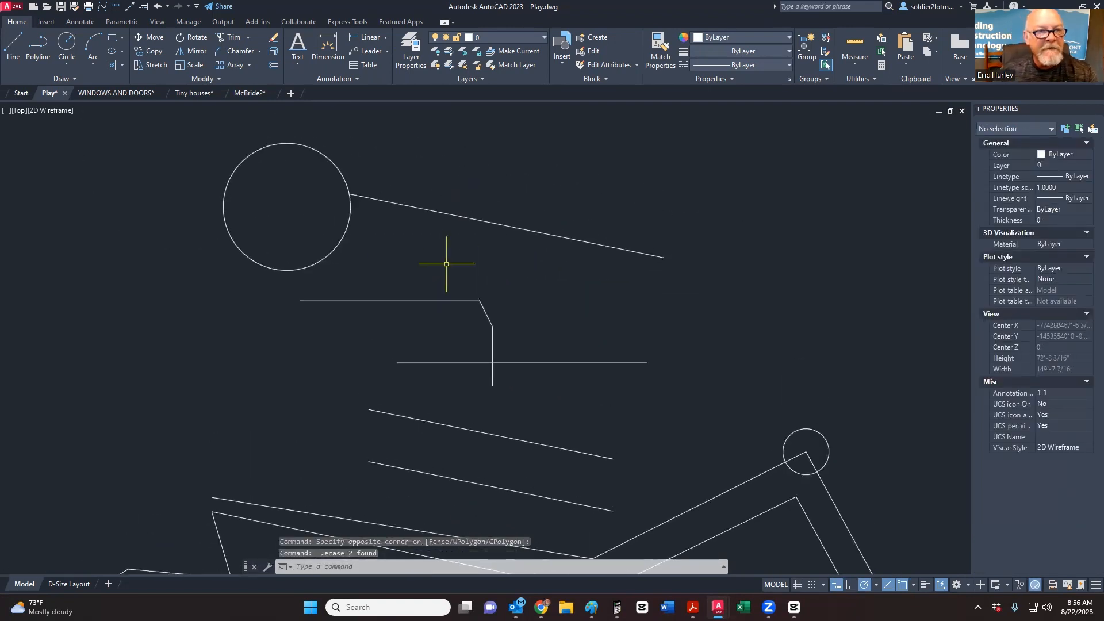
{"action": "left_click", "coordinate": [261, 51]}
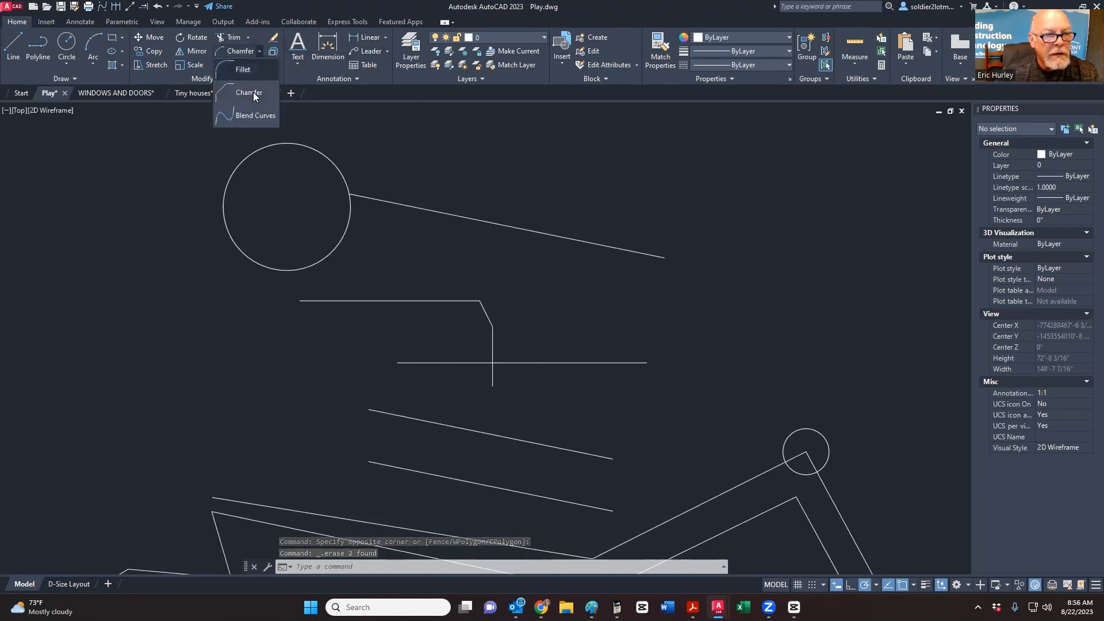
{"action": "left_click", "coordinate": [247, 114]}
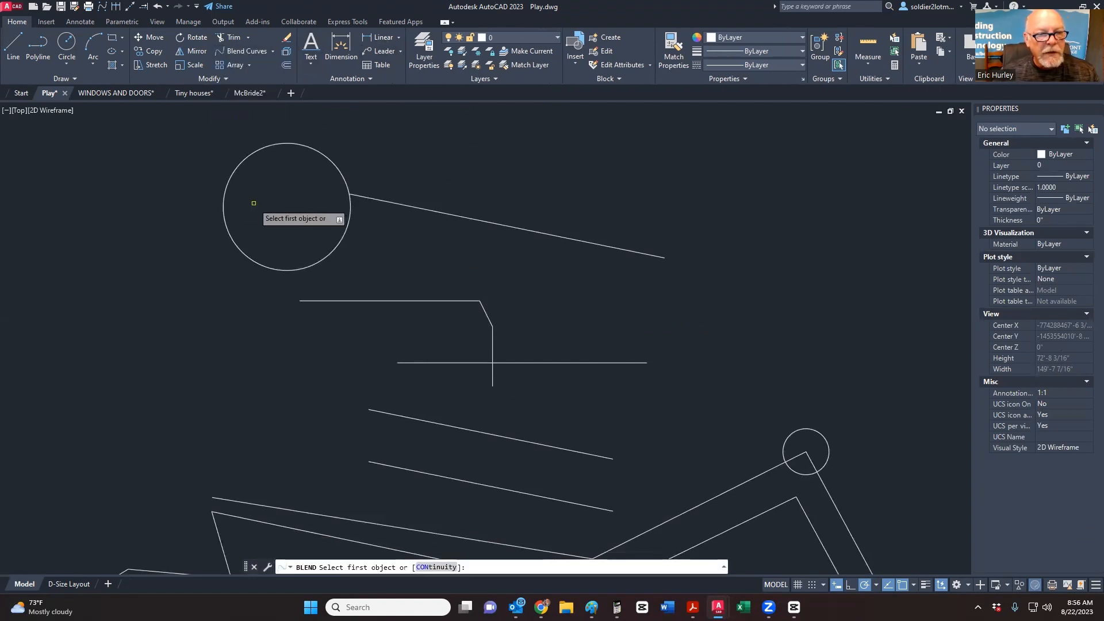
{"action": "key", "text": "Escape"}
{"action": "key", "text": "Escape"}
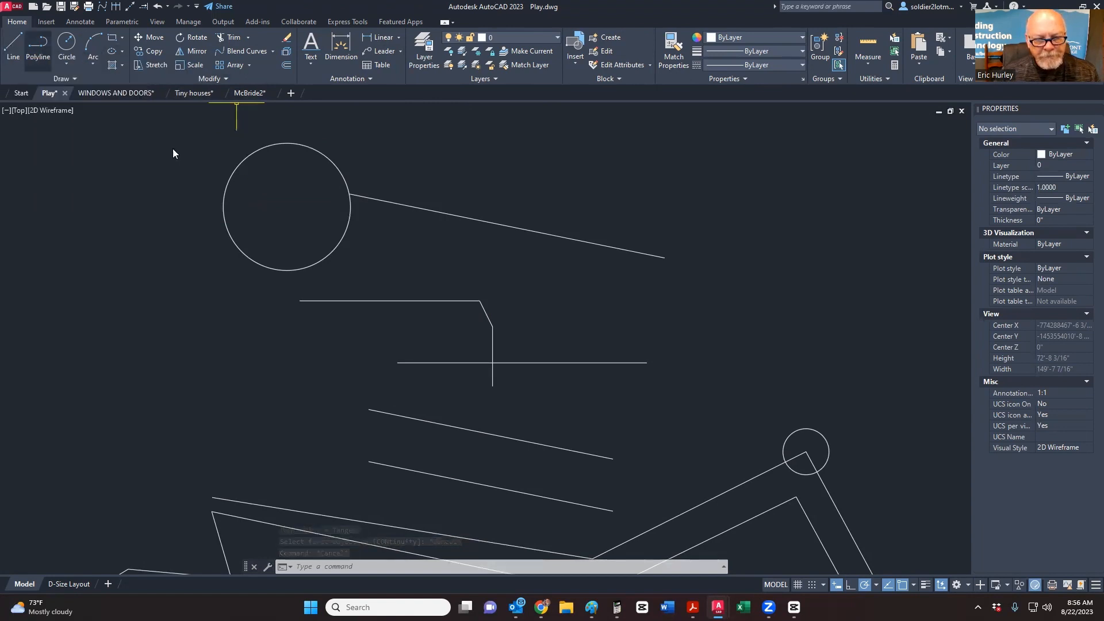
{"action": "mouse_move", "coordinate": [172, 153]}
{"action": "middle_mouse_down"}
{"action": "mouse_move", "coordinate": [180, 116]}
{"action": "mouse_move", "coordinate": [168, 101]}
{"action": "middle_mouse_up"}
{"action": "left_click", "coordinate": [235, 52]}
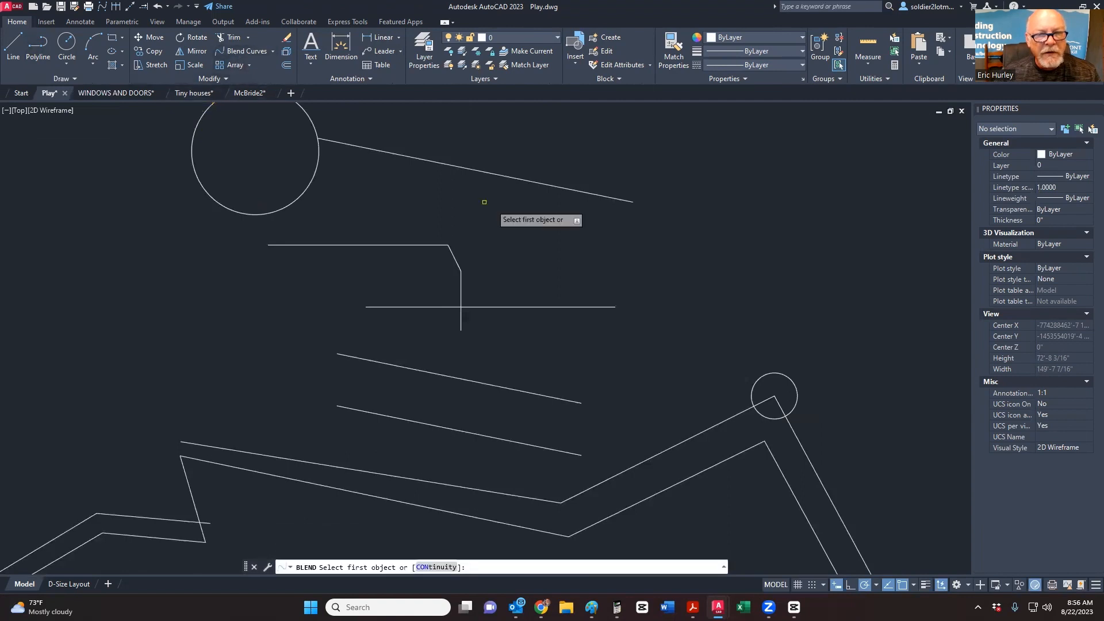
{"action": "left_click", "coordinate": [532, 181]}
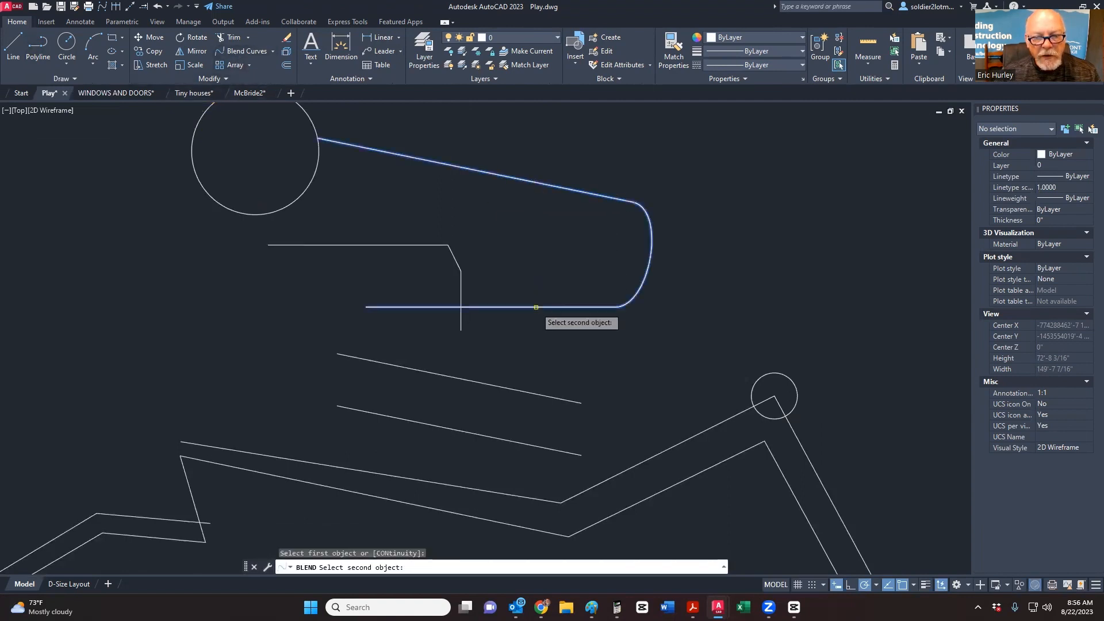
{"action": "left_click", "coordinate": [541, 307]}
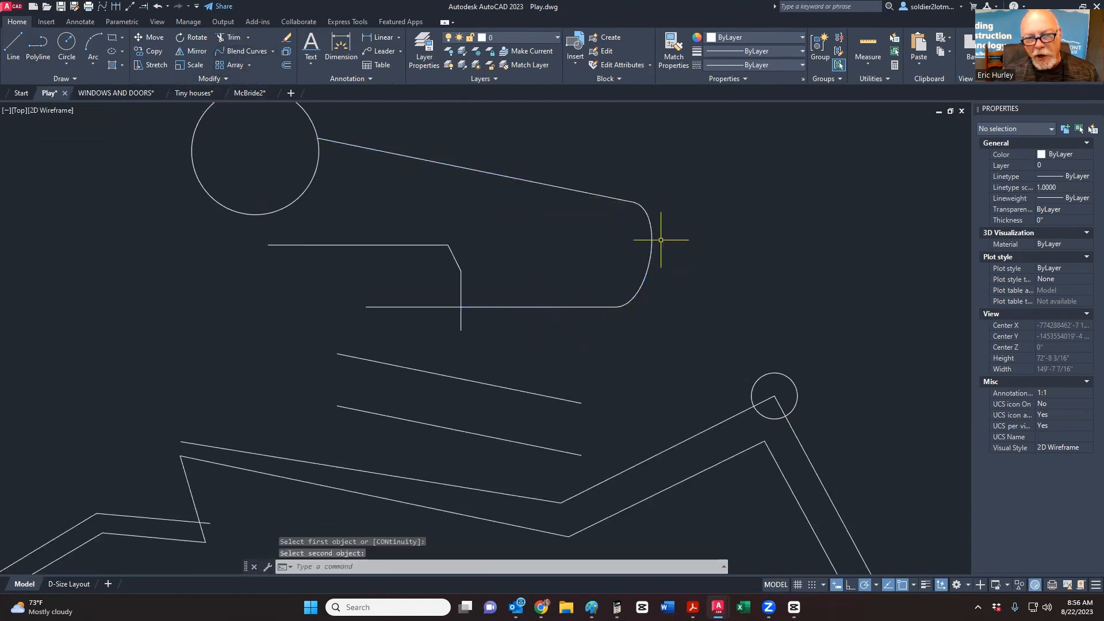
Step: Draw two short separate vertical lines in the empty area beside the blended shape, the second one lower and further left
{"action": "left_click", "coordinate": [19, 47]}
{"action": "middle_click_drag", "start_coordinate": [677, 179], "coordinate": [411, 216]}
{"action": "scroll", "coordinate": [414, 216], "scroll_direction": "down", "scroll_amount": 2}
{"action": "left_click", "coordinate": [575, 168]}
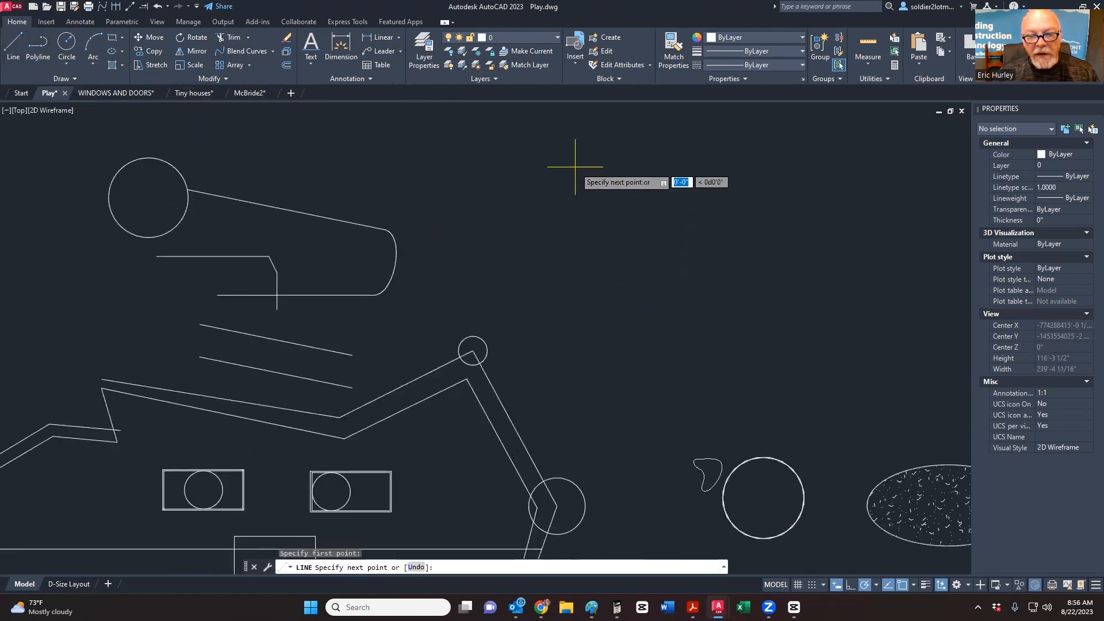
{"action": "left_click", "coordinate": [575, 218]}
{"action": "key", "text": "Return"}
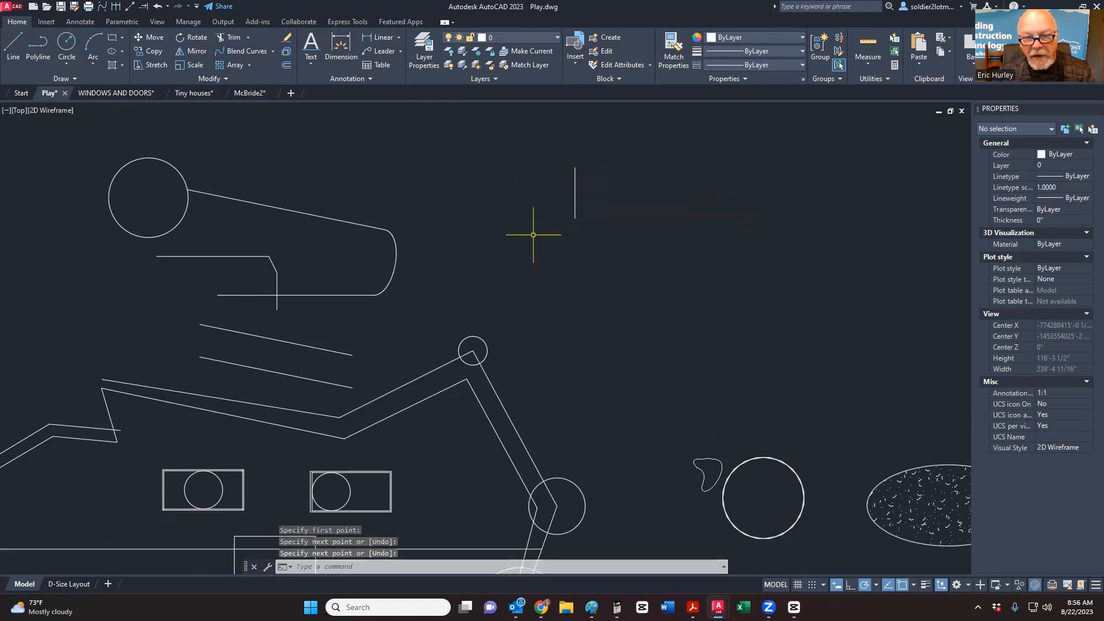
{"action": "key", "text": "Return"}
{"action": "left_click", "coordinate": [512, 243]}
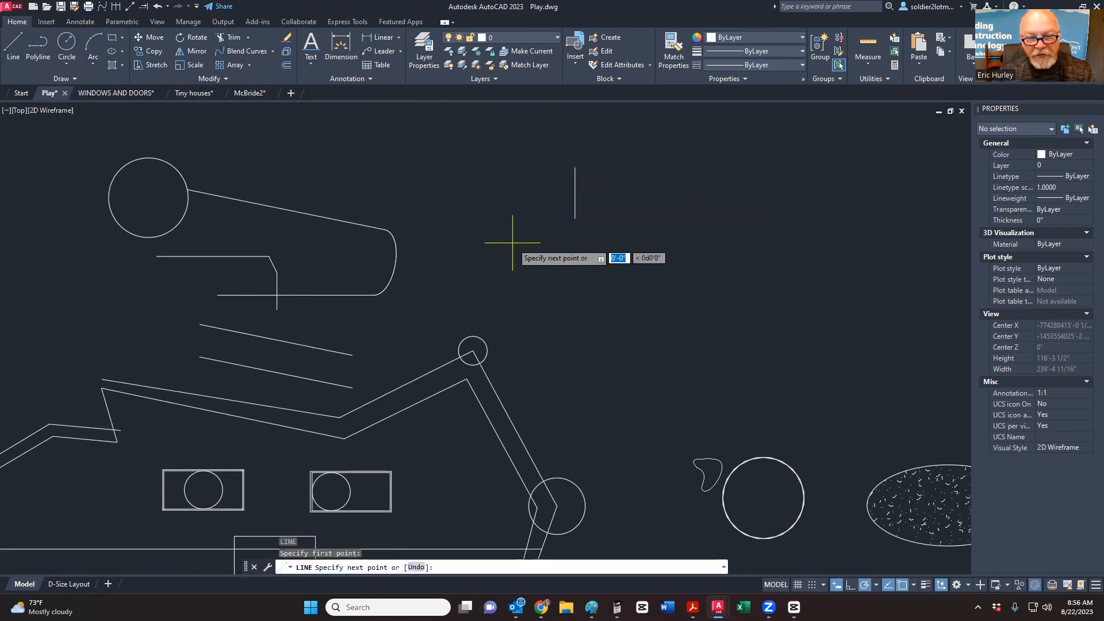
{"action": "left_click", "coordinate": [513, 312]}
{"action": "key", "text": "Return"}
Step: Join the top end of the lower vertical line to the bottom end of the upper one with Blend Curves
{"action": "left_click", "coordinate": [233, 53]}
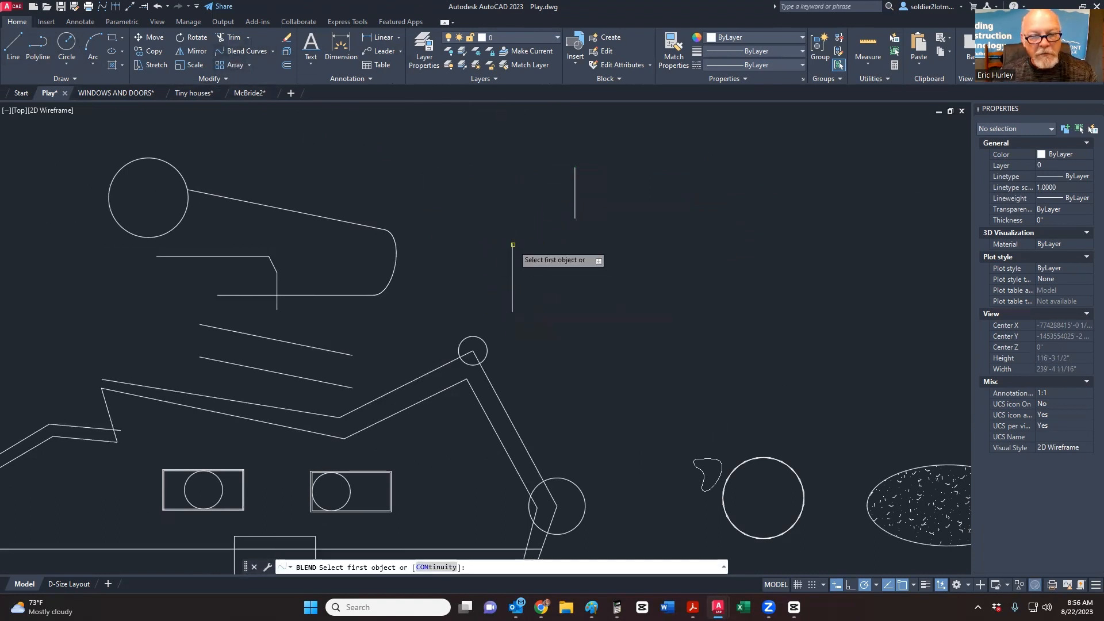
{"action": "left_click", "coordinate": [512, 256]}
{"action": "left_click", "coordinate": [577, 213]}
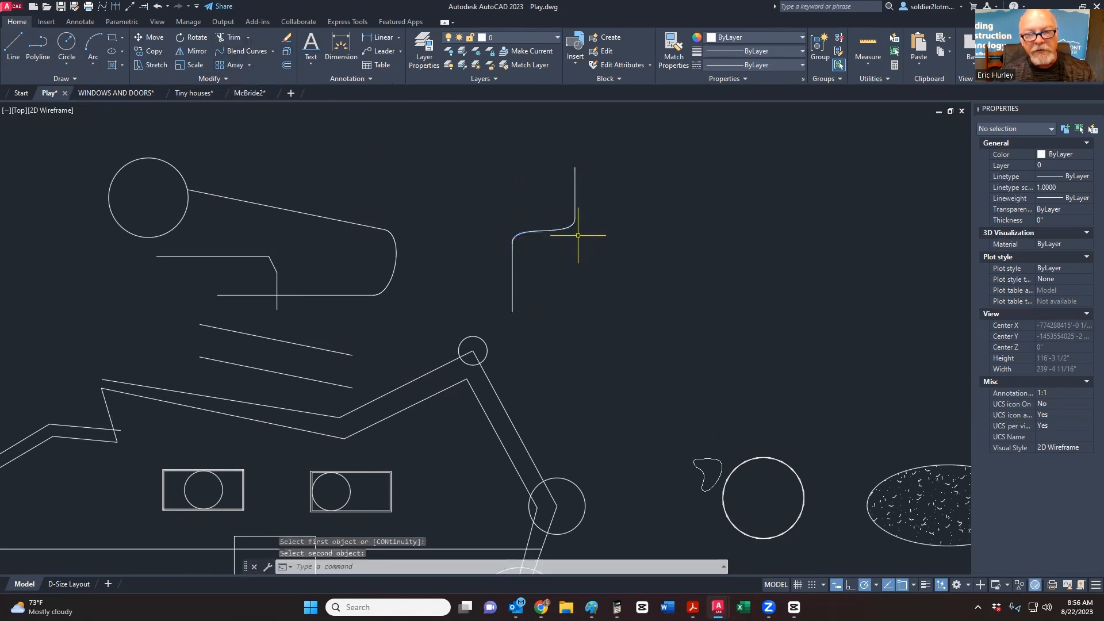
{"action": "scroll", "coordinate": [582, 233], "scroll_direction": "up", "scroll_amount": 6}
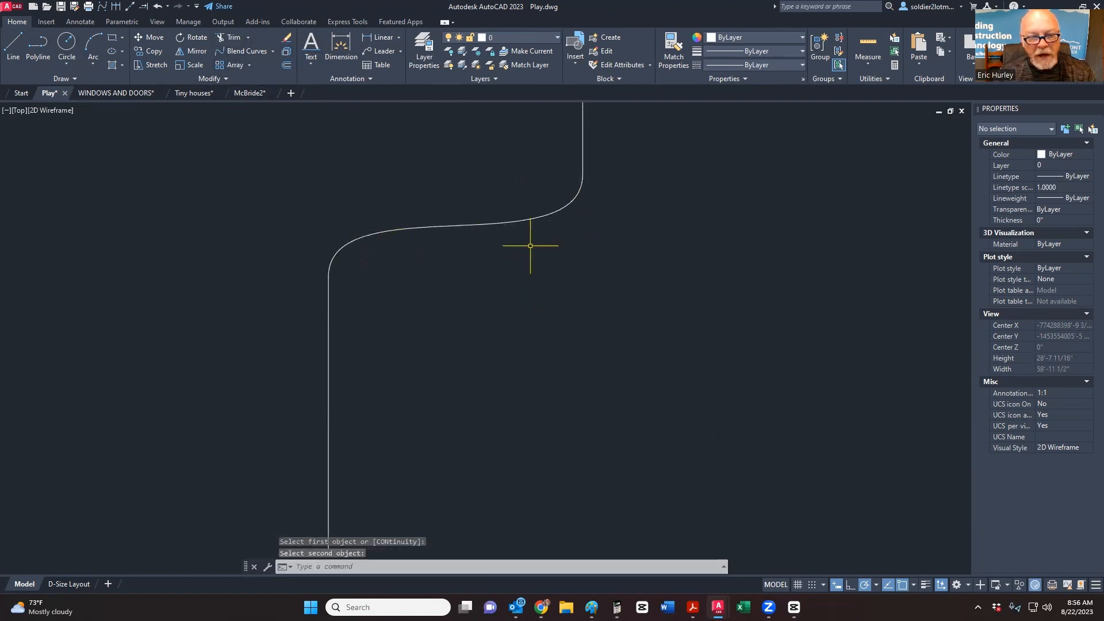
{"action": "scroll", "coordinate": [530, 245], "scroll_direction": "down", "scroll_amount": 6}
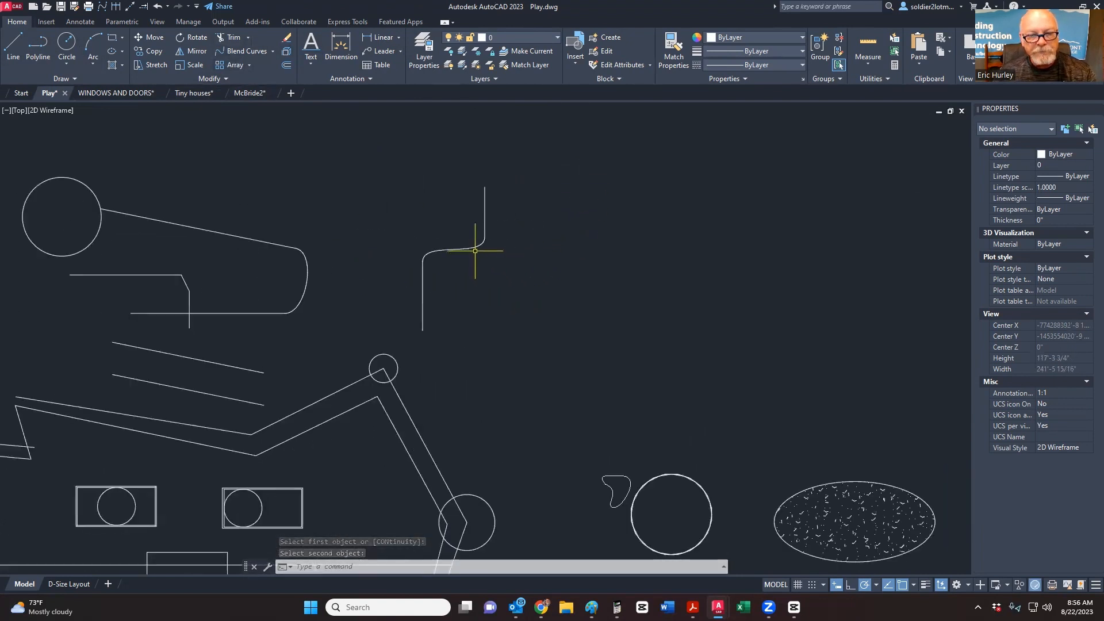
{"action": "scroll", "coordinate": [477, 248], "scroll_direction": "down", "scroll_amount": 6}
{"action": "scroll", "coordinate": [463, 239], "scroll_direction": "up", "scroll_amount": 8}
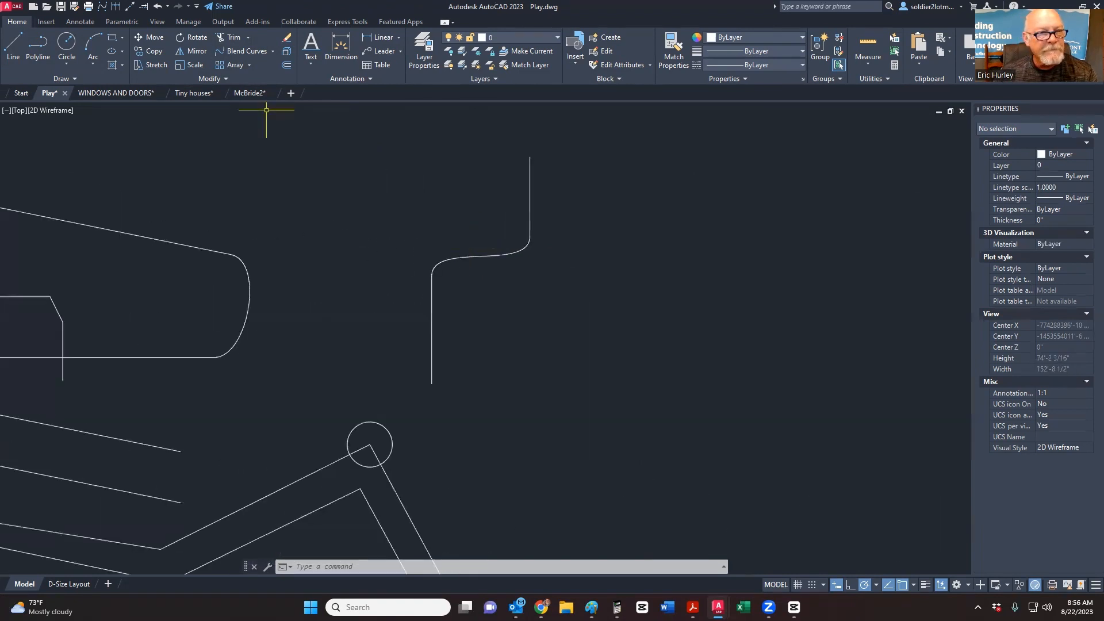
{"action": "left_click", "coordinate": [272, 51]}
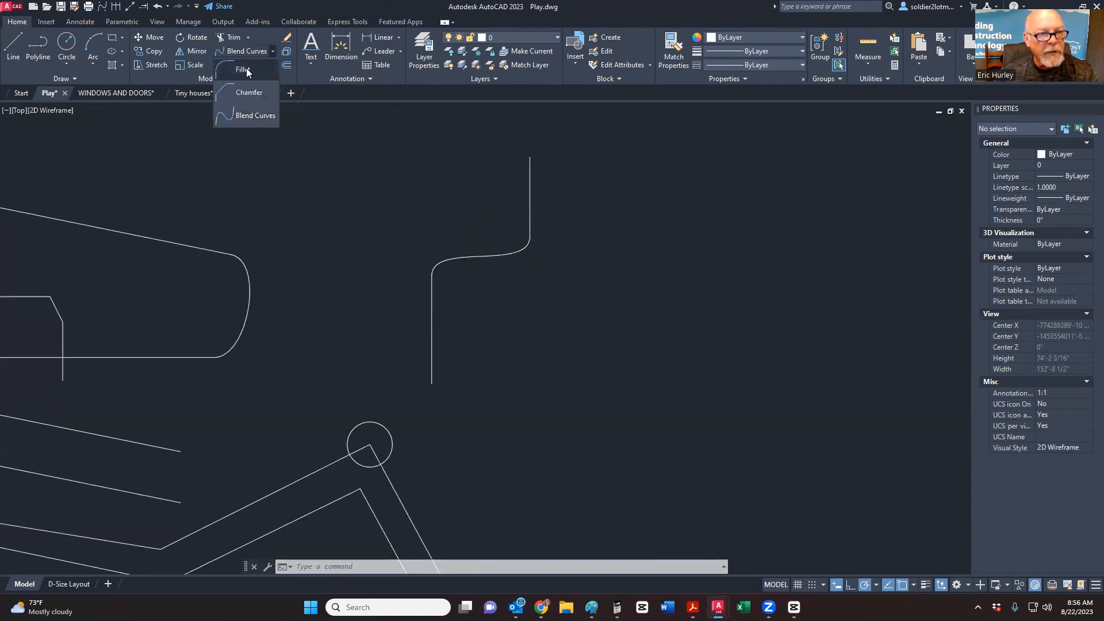
{"action": "left_click", "coordinate": [245, 91]}
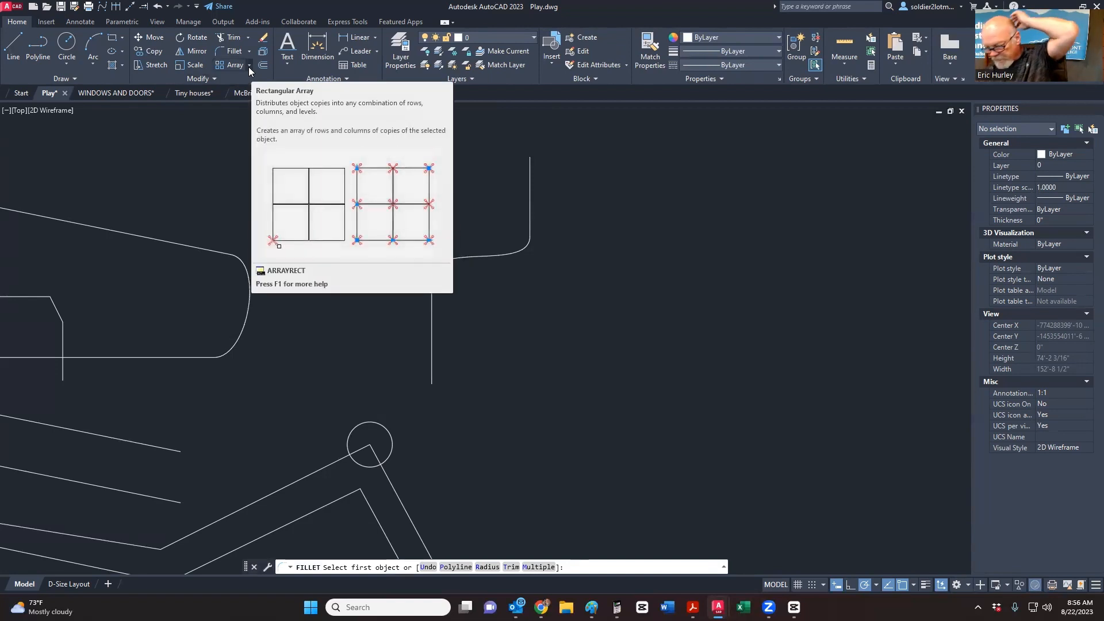
{"action": "scroll", "coordinate": [354, 165], "scroll_direction": "down", "scroll_amount": 3}
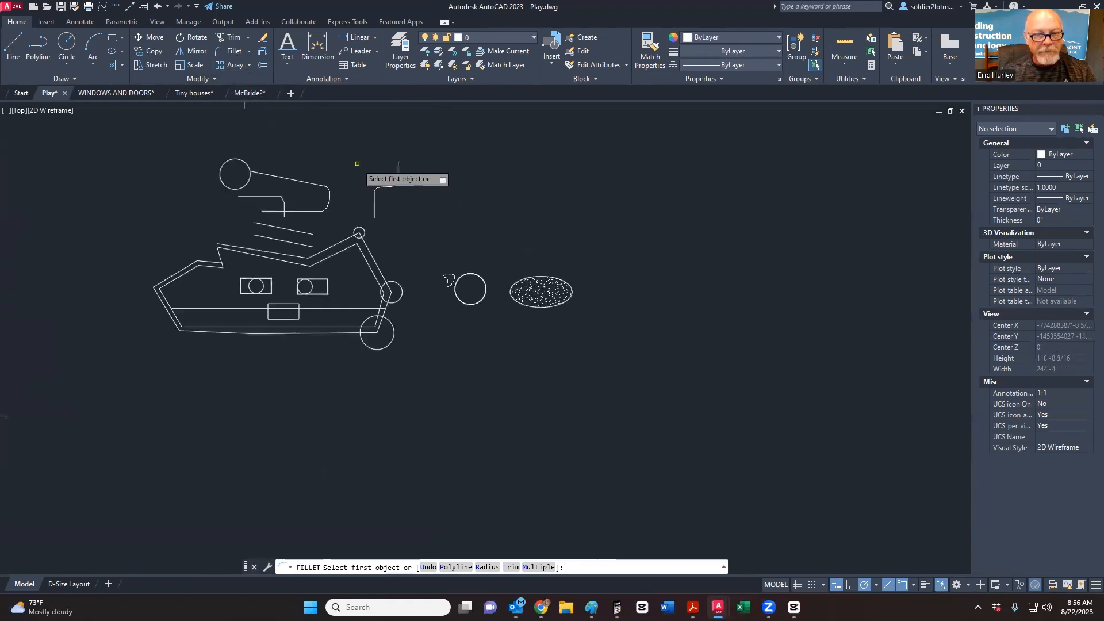
{"action": "middle_click_drag", "start_coordinate": [384, 193], "coordinate": [439, 335]}
{"action": "left_click", "coordinate": [14, 46]}
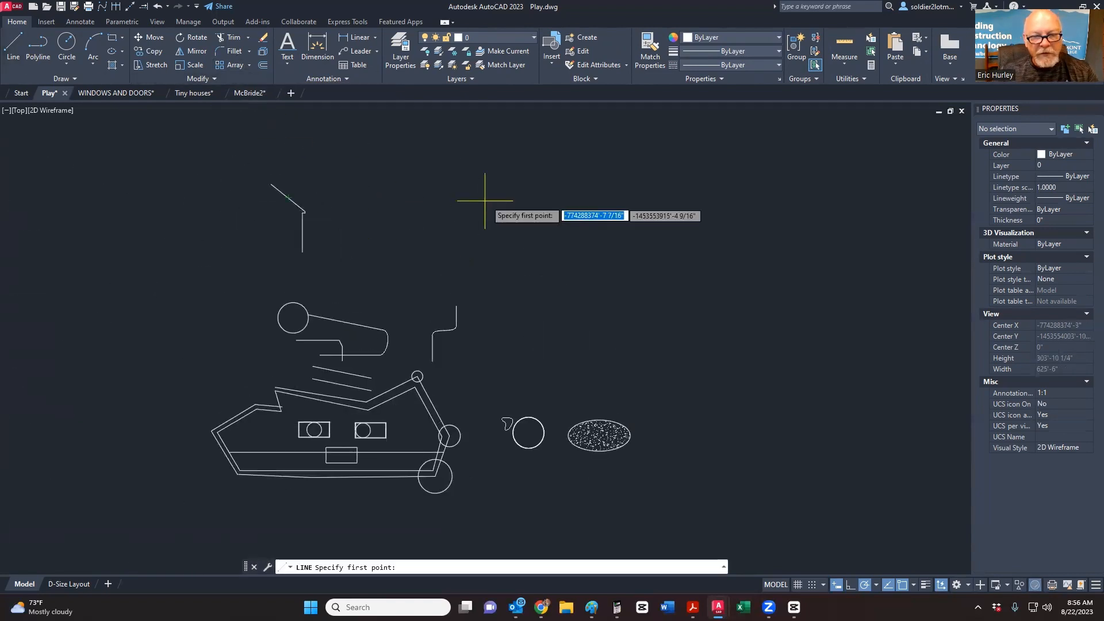
{"action": "scroll", "coordinate": [494, 199], "scroll_direction": "up", "scroll_amount": 2}
{"action": "scroll", "coordinate": [494, 200], "scroll_direction": "down", "scroll_amount": 4}
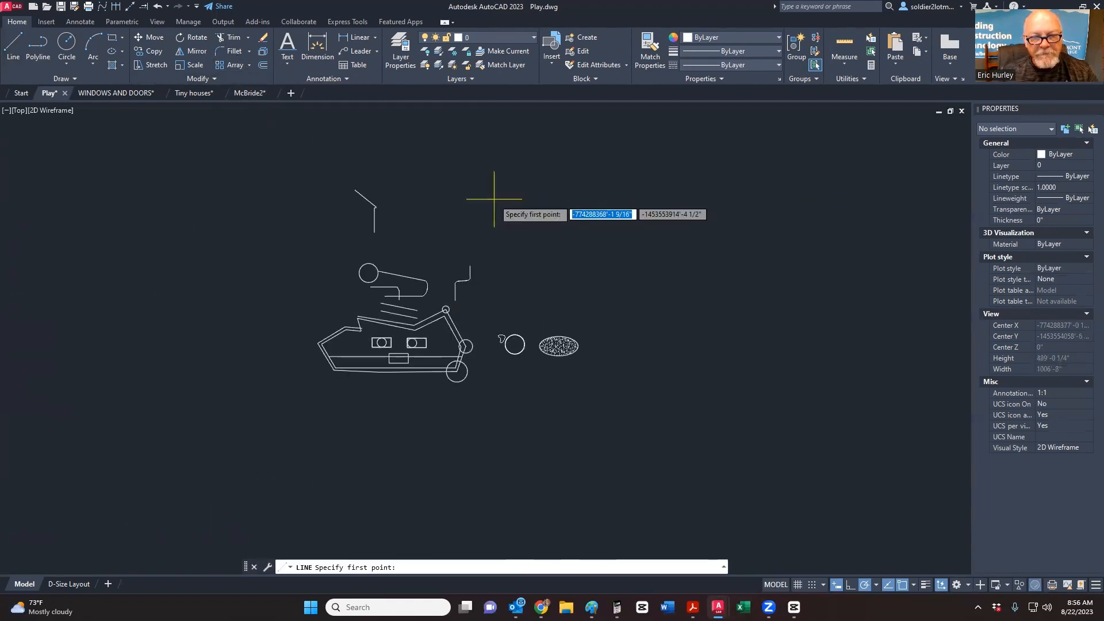
{"action": "left_click", "coordinate": [411, 195]}
{"action": "key", "text": "Escape"}
Step: Draw a 20' by 12' rectangle in the empty space above and to the right of the existing shapes
{"action": "type", "text": "rec"}
{"action": "key", "text": "Return"}
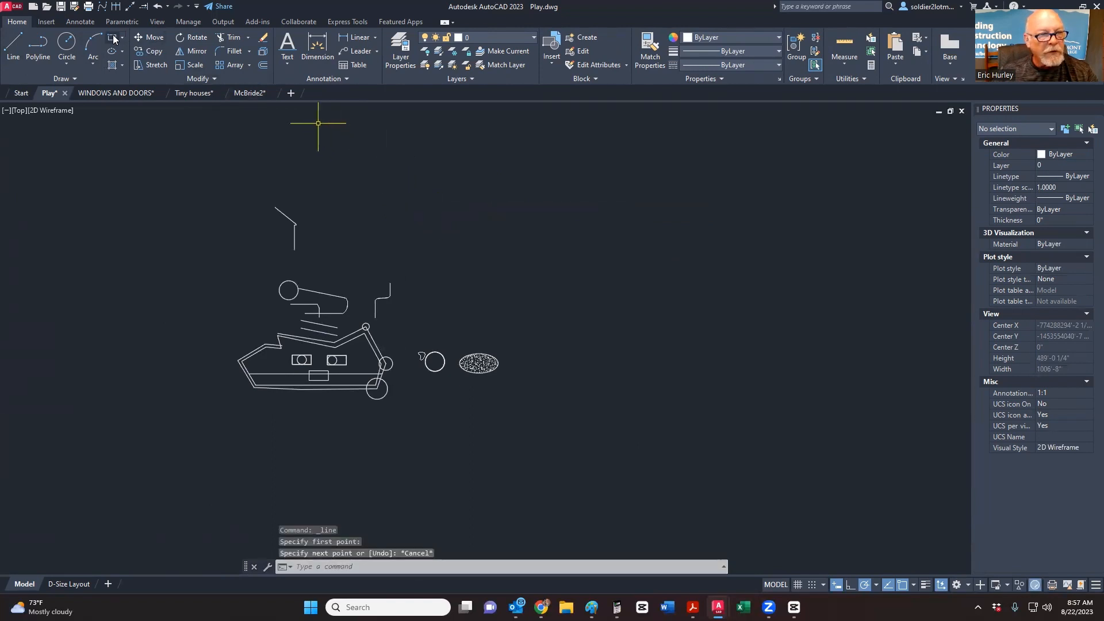
{"action": "left_click", "coordinate": [430, 171]}
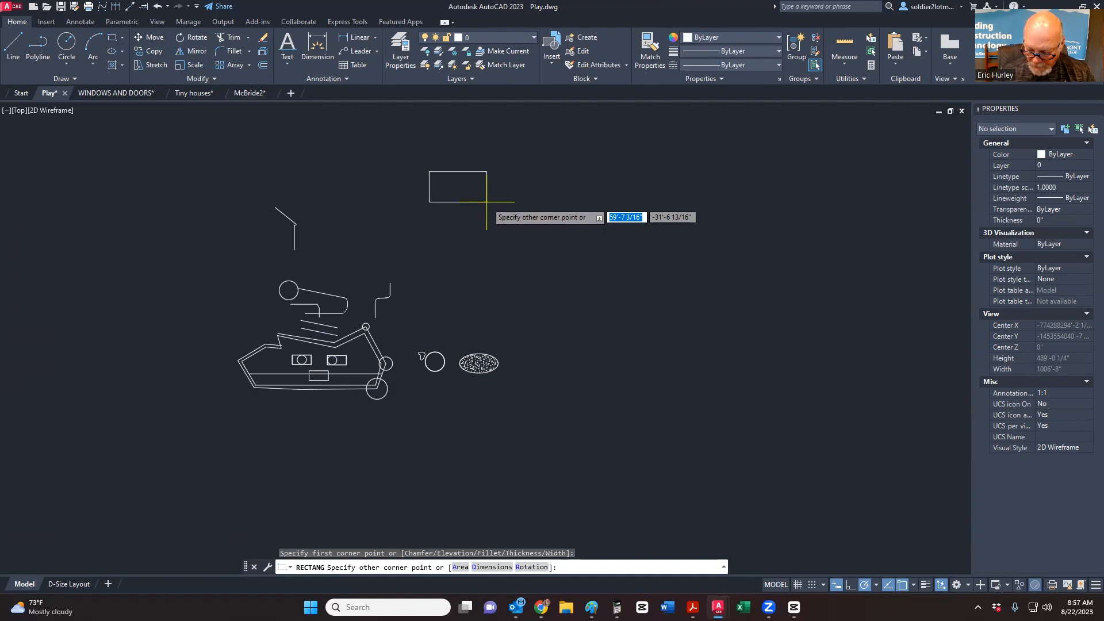
{"action": "type", "text": "20'"}
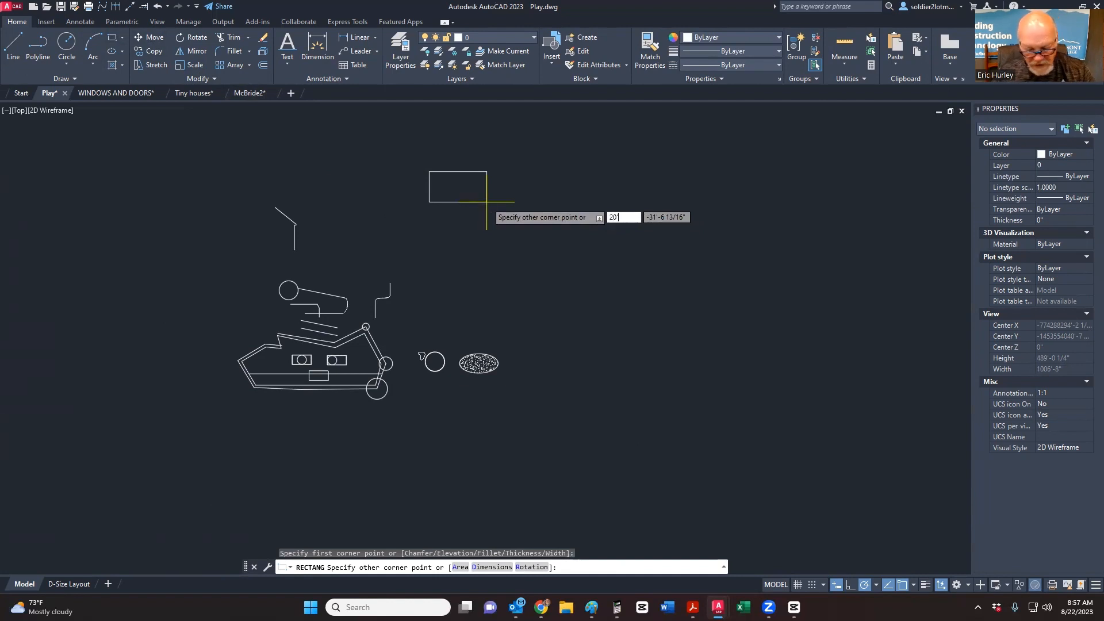
{"action": "key", "text": "Tab"}
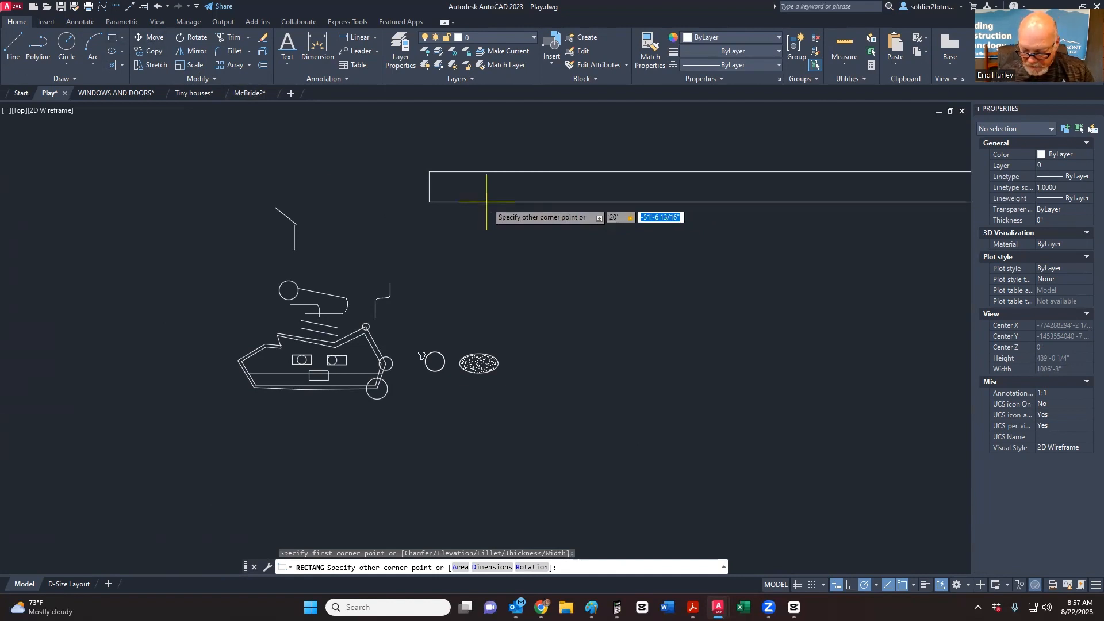
{"action": "type", "text": "12'"}
{"action": "key", "text": "Return"}
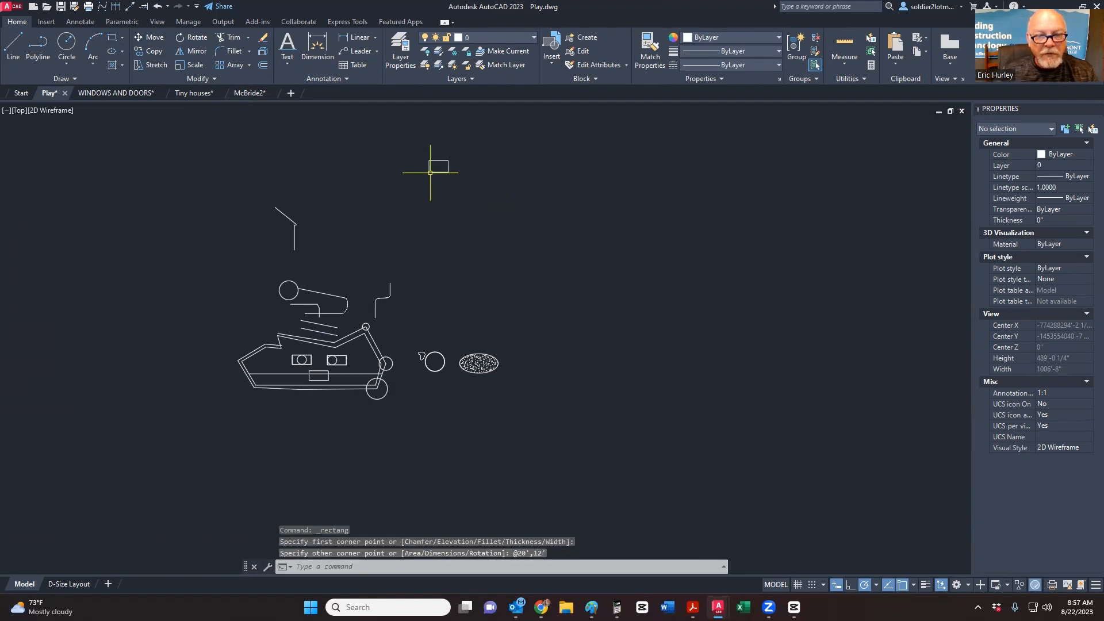
{"action": "scroll", "coordinate": [434, 168], "scroll_direction": "up", "scroll_amount": 10}
{"action": "scroll", "coordinate": [442, 220], "scroll_direction": "up", "scroll_amount": 4}
{"action": "scroll", "coordinate": [443, 222], "scroll_direction": "down", "scroll_amount": 2}
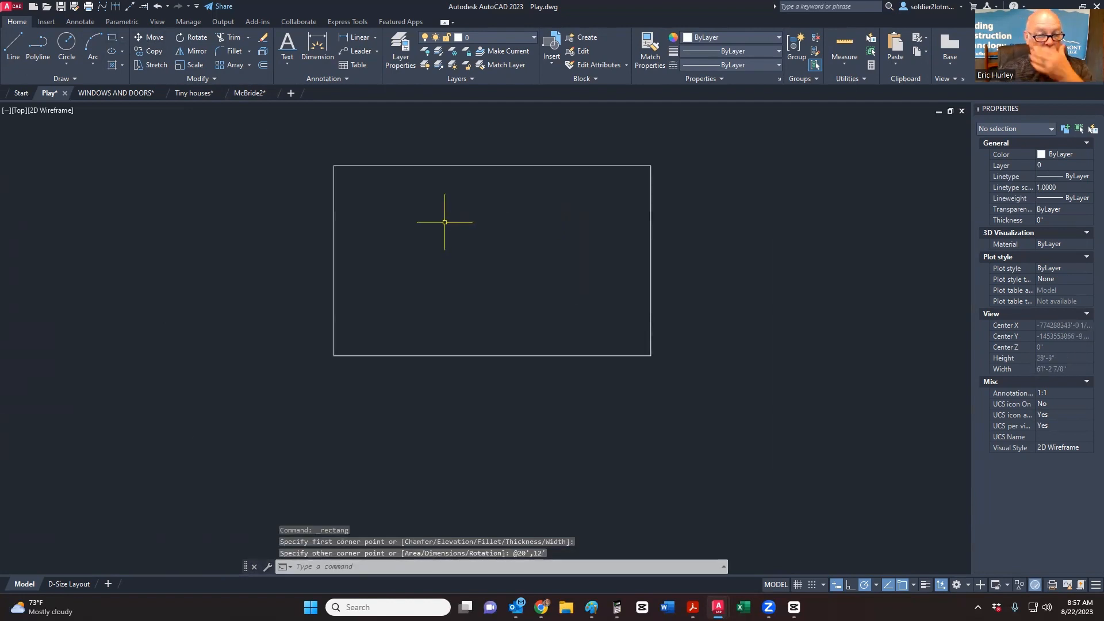
{"action": "left_click", "coordinate": [12, 46]}
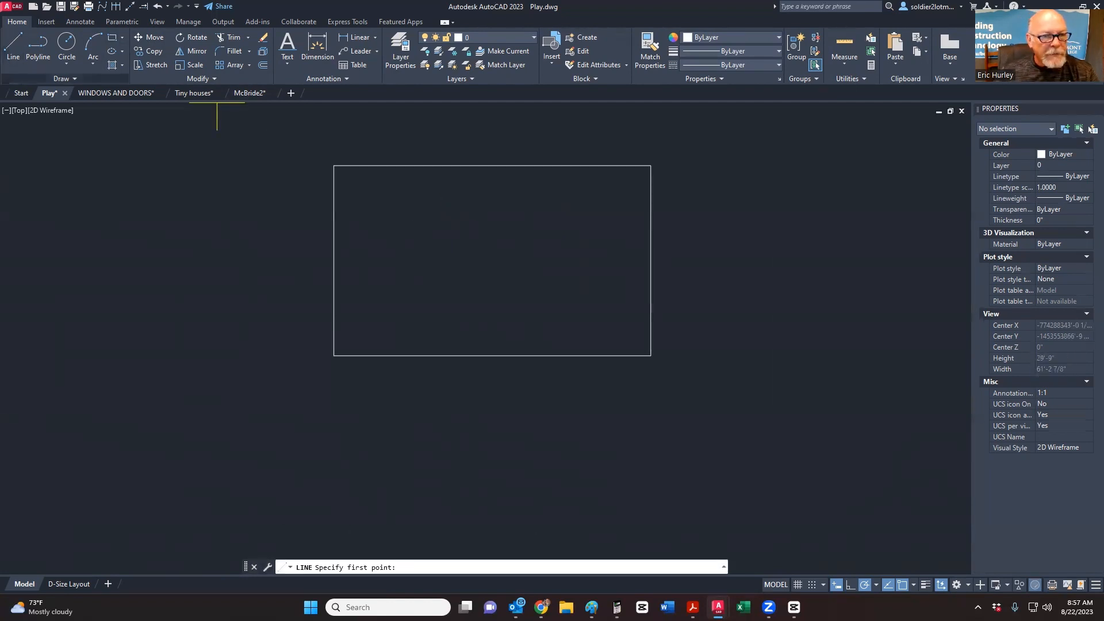
{"action": "key", "text": "Escape"}
{"action": "left_click", "coordinate": [419, 246]}
{"action": "left_click", "coordinate": [283, 142]}
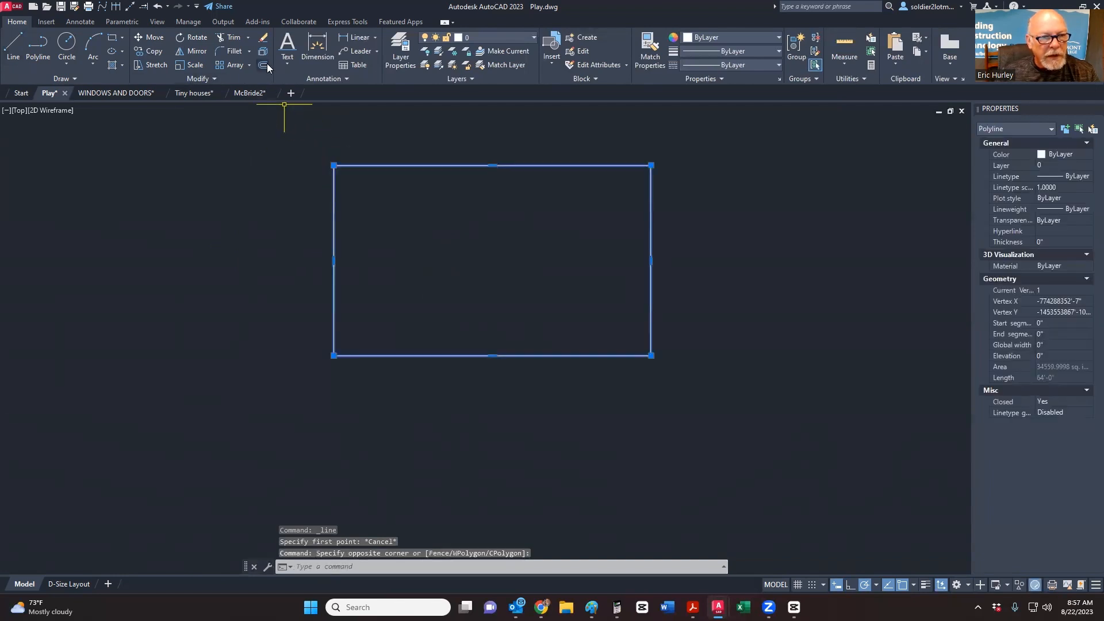
{"action": "key", "text": "Escape"}
{"action": "key", "text": "Escape"}
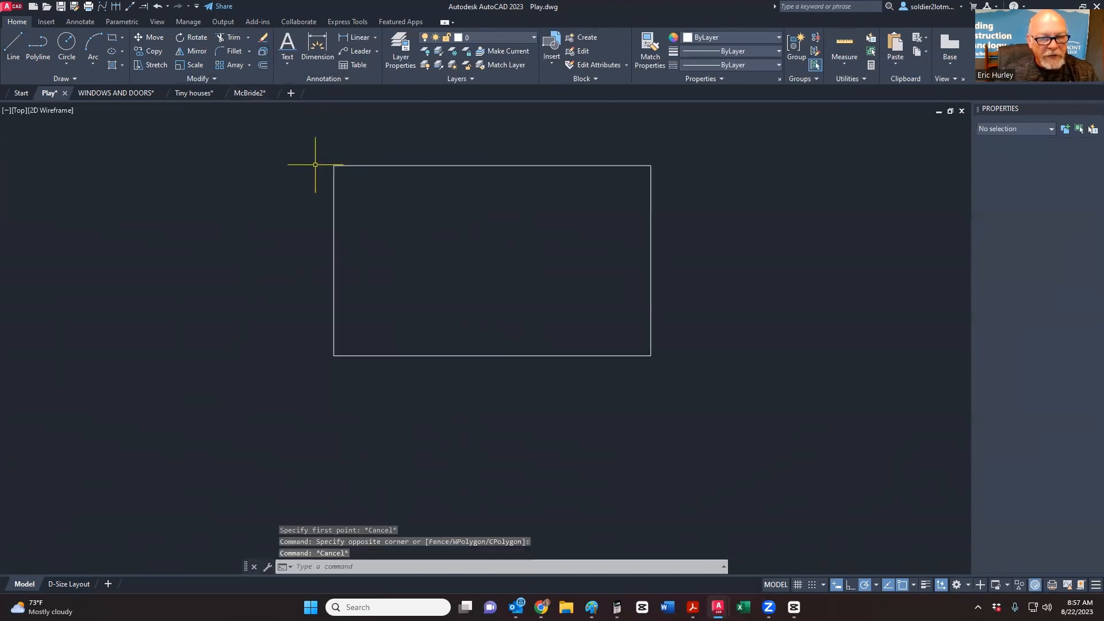
Step: Explode the 20' by 12' rectangle into separate lines
{"action": "left_click", "coordinate": [338, 153]}
{"action": "left_click", "coordinate": [314, 188]}
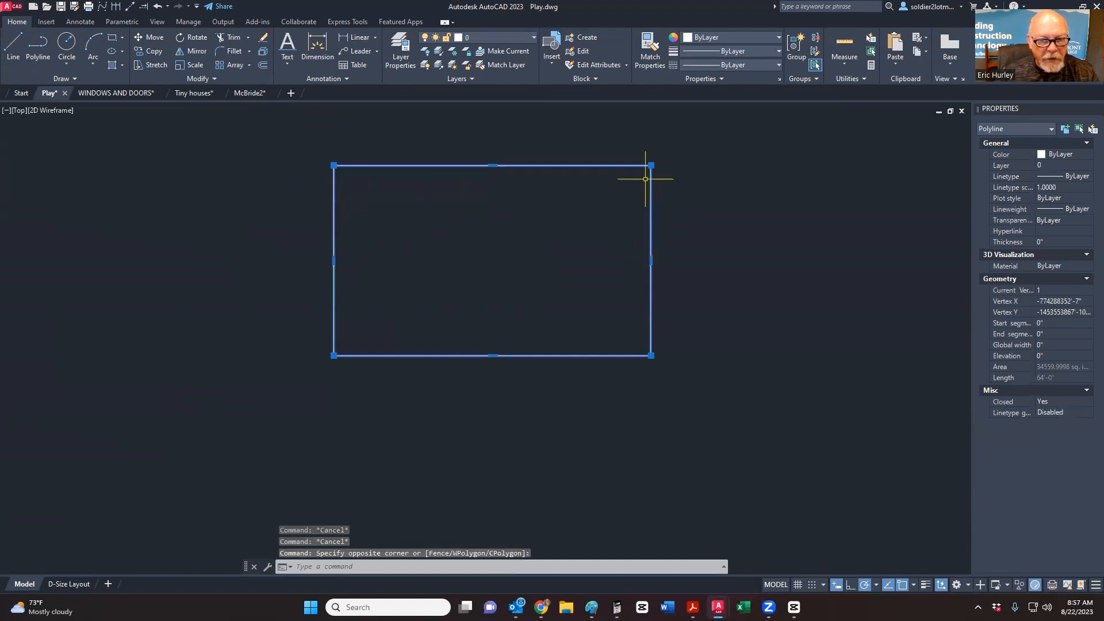
{"action": "left_click", "coordinate": [264, 54]}
Step: Select sides of the exploded rectangle one after another to check that they are separate lines, and clear the selection
{"action": "left_click", "coordinate": [355, 222]}
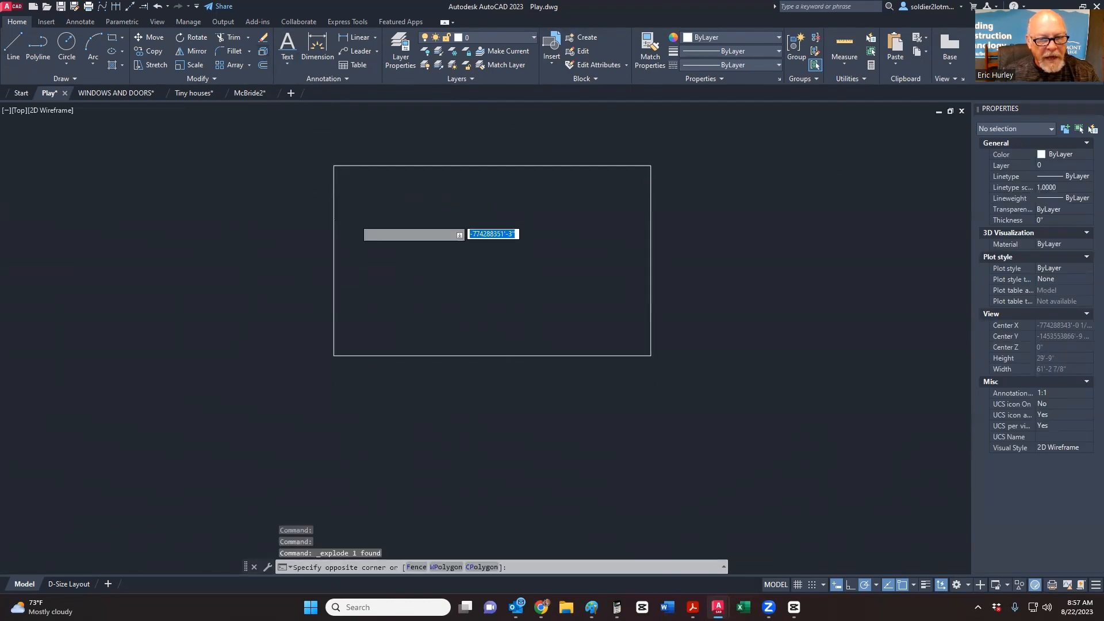
{"action": "left_click", "coordinate": [316, 217]}
{"action": "left_click", "coordinate": [420, 214]}
{"action": "left_click", "coordinate": [382, 161]}
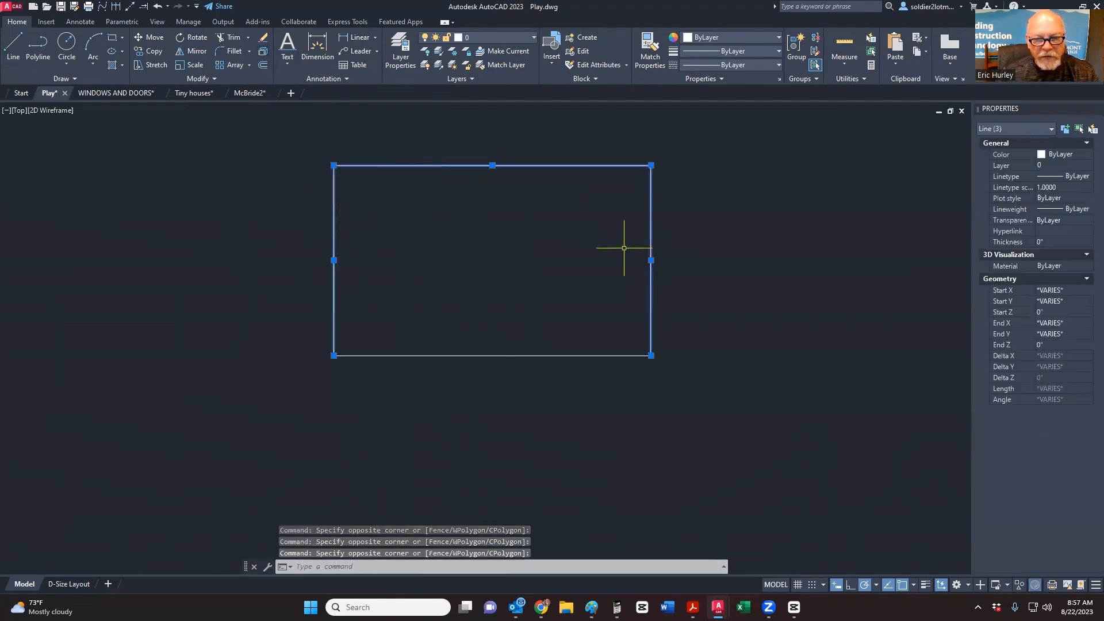
{"action": "key", "text": "Escape"}
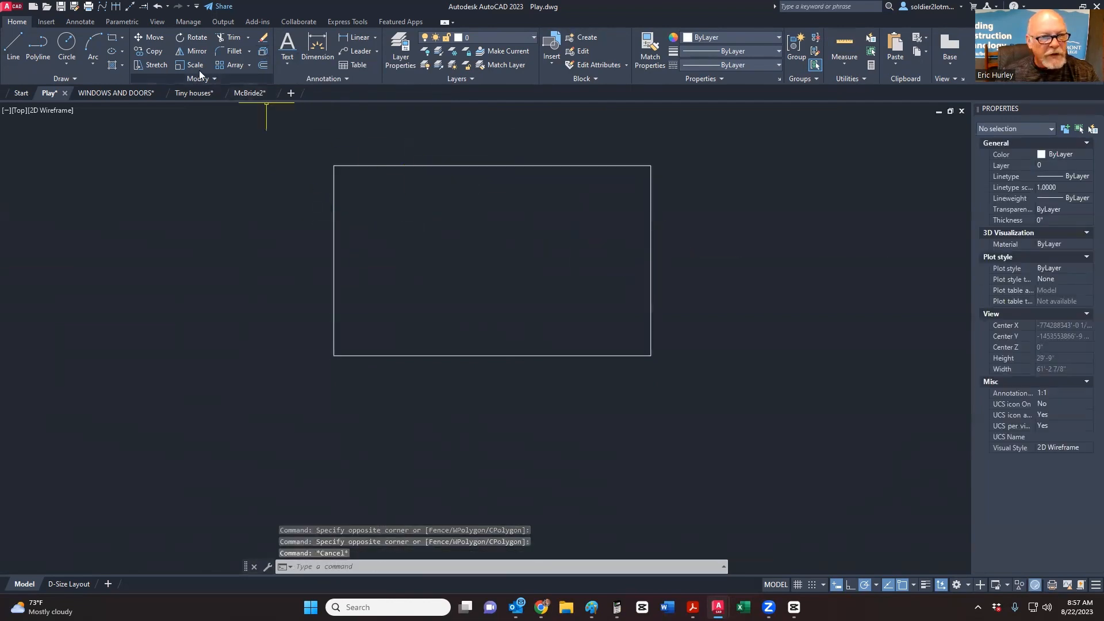
Step: Offset the rectangle's left side 1.5" inward, and undo the offset
{"action": "left_click", "coordinate": [261, 64]}
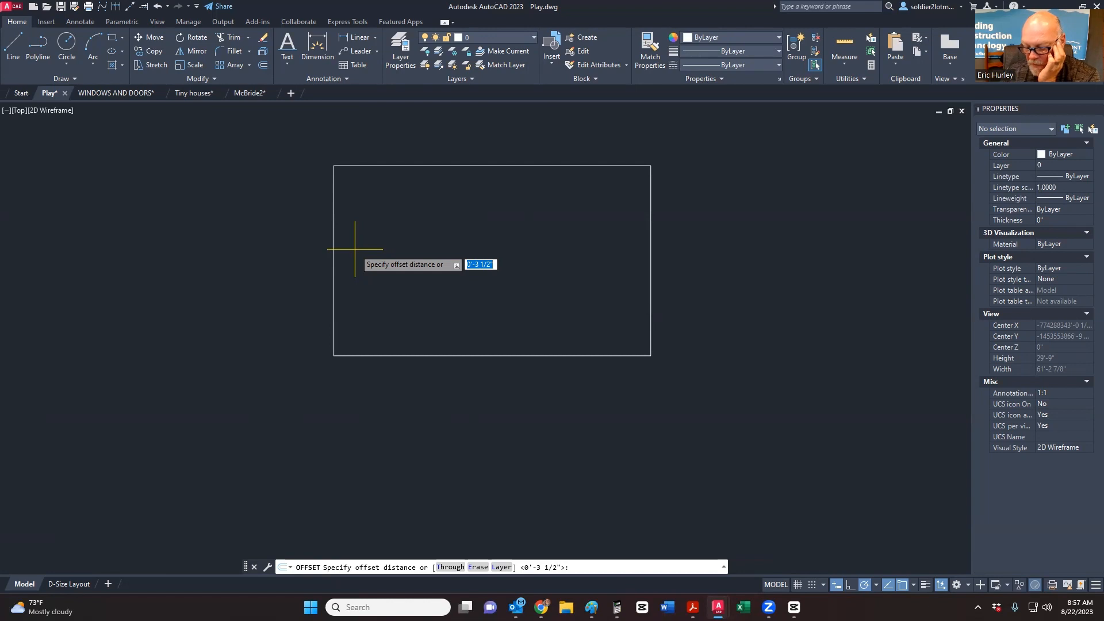
{"action": "key", "text": "Return"}
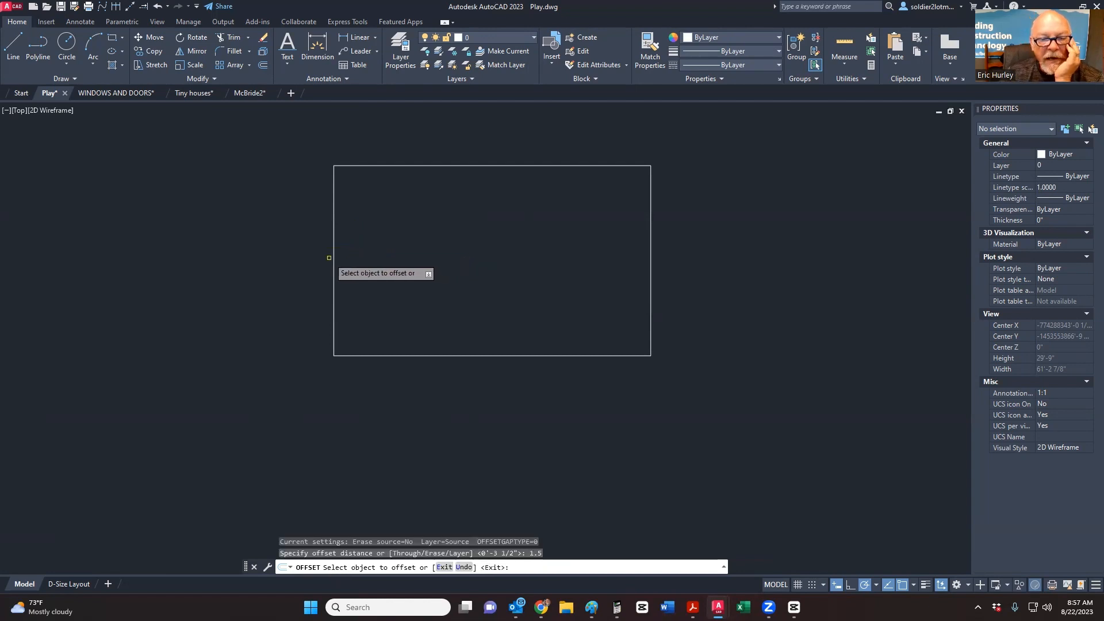
{"action": "left_click", "coordinate": [334, 265]}
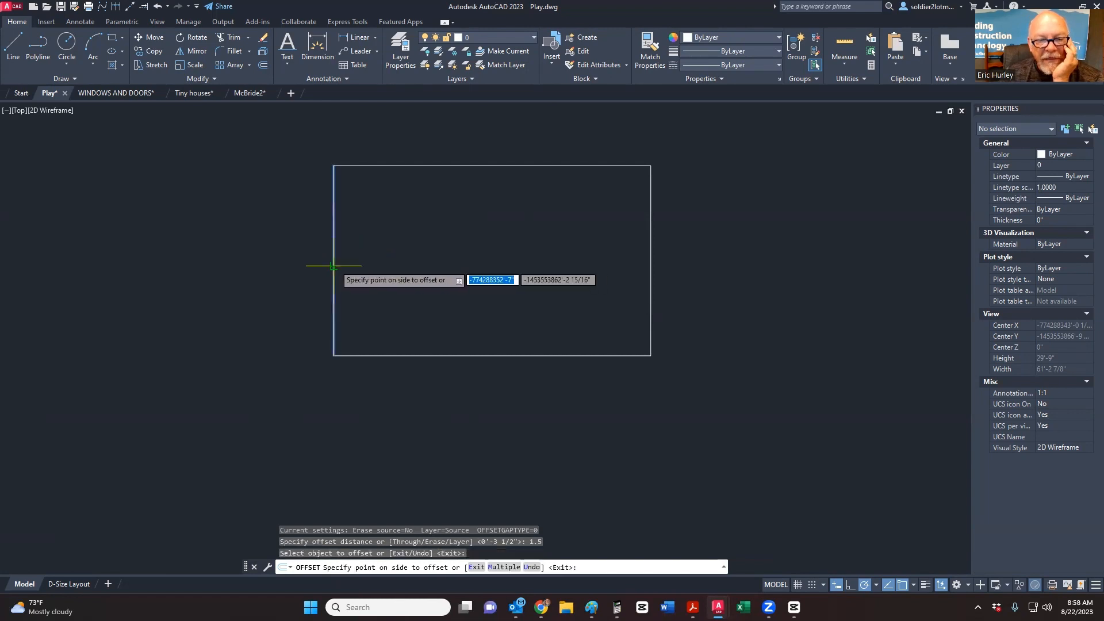
{"action": "scroll", "coordinate": [370, 270], "scroll_direction": "up", "scroll_amount": 2}
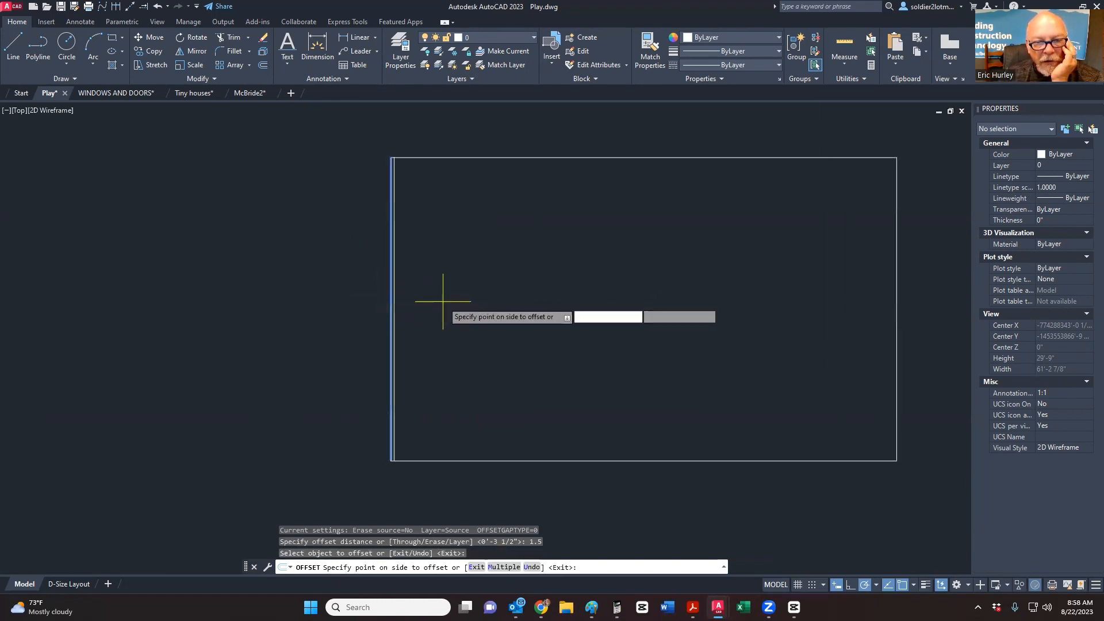
{"action": "left_click", "coordinate": [459, 275]}
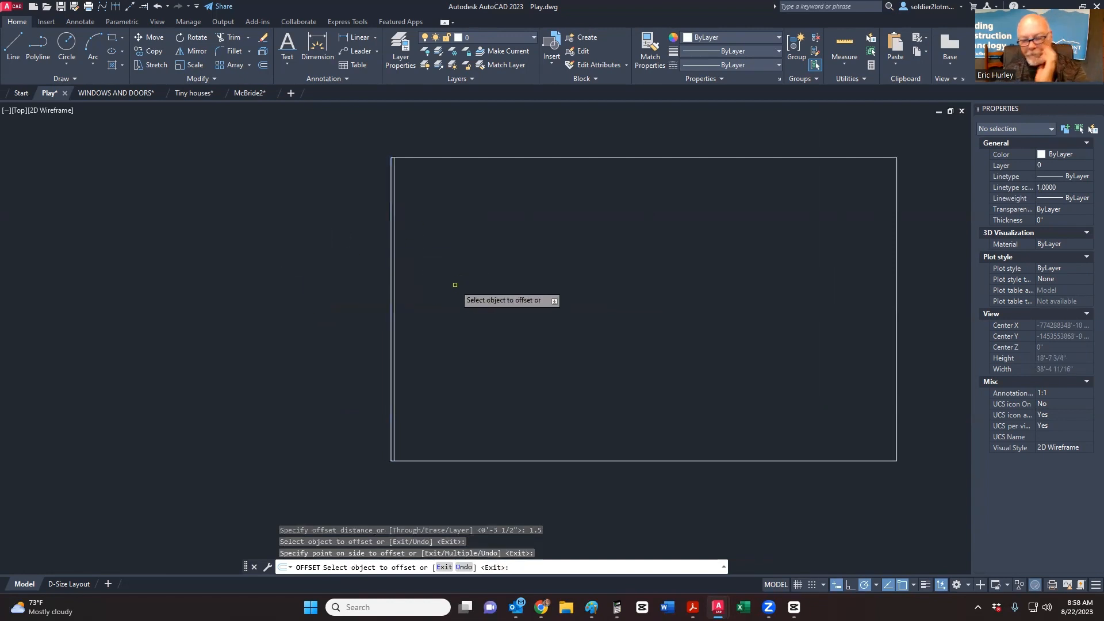
{"action": "key", "text": "Return"}
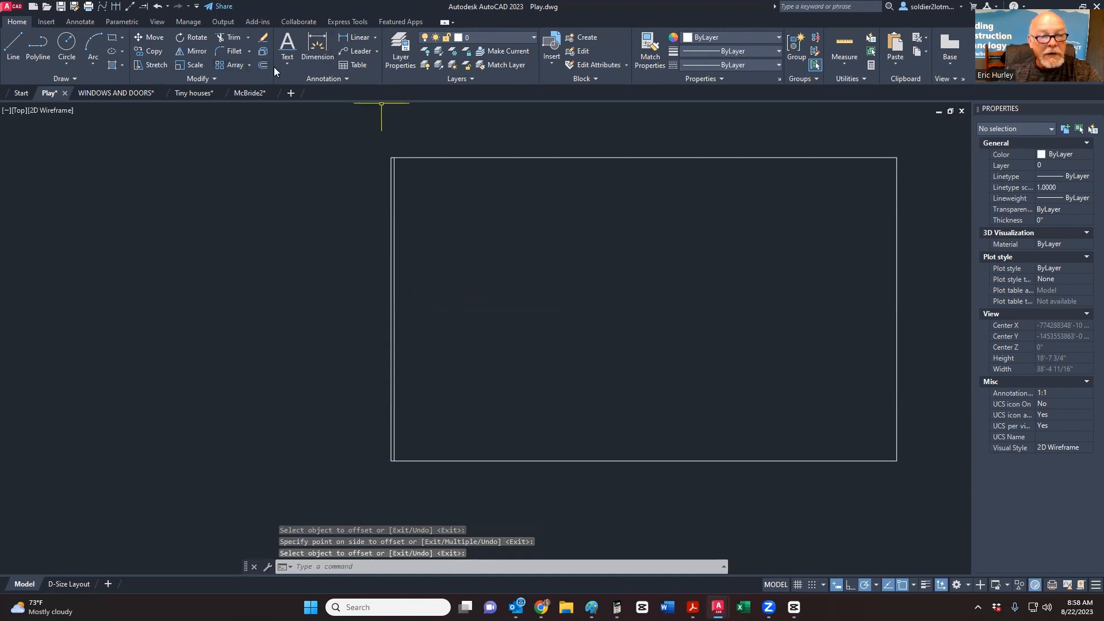
{"action": "key", "text": "ctrl+z"}
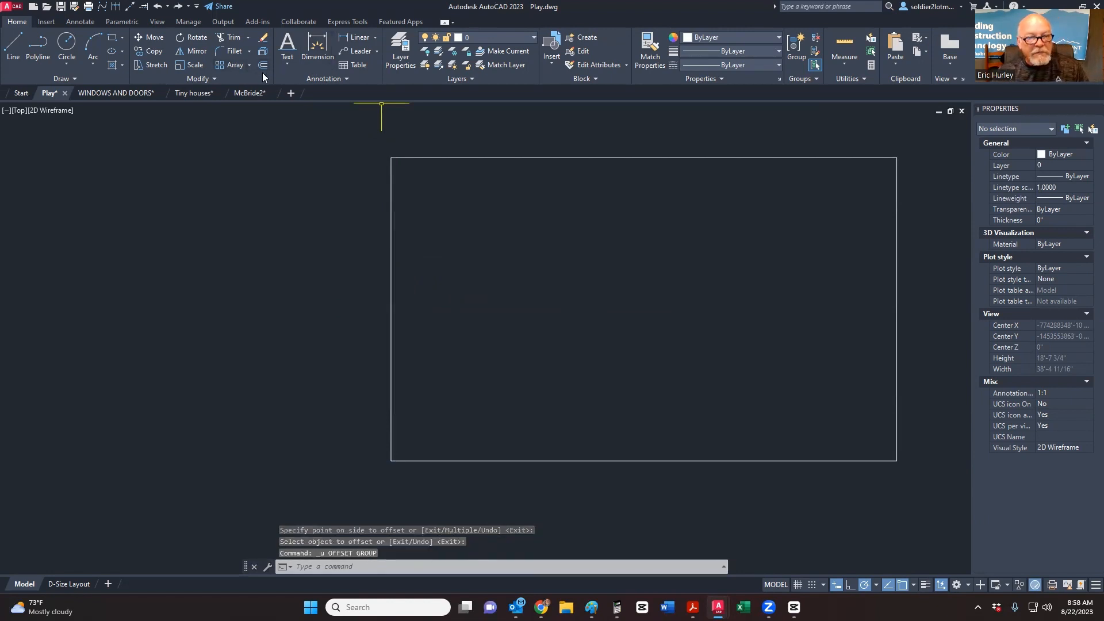
Step: Offset the left side of the exploded rectangle inward by 1.5"
{"action": "left_click", "coordinate": [262, 53]}
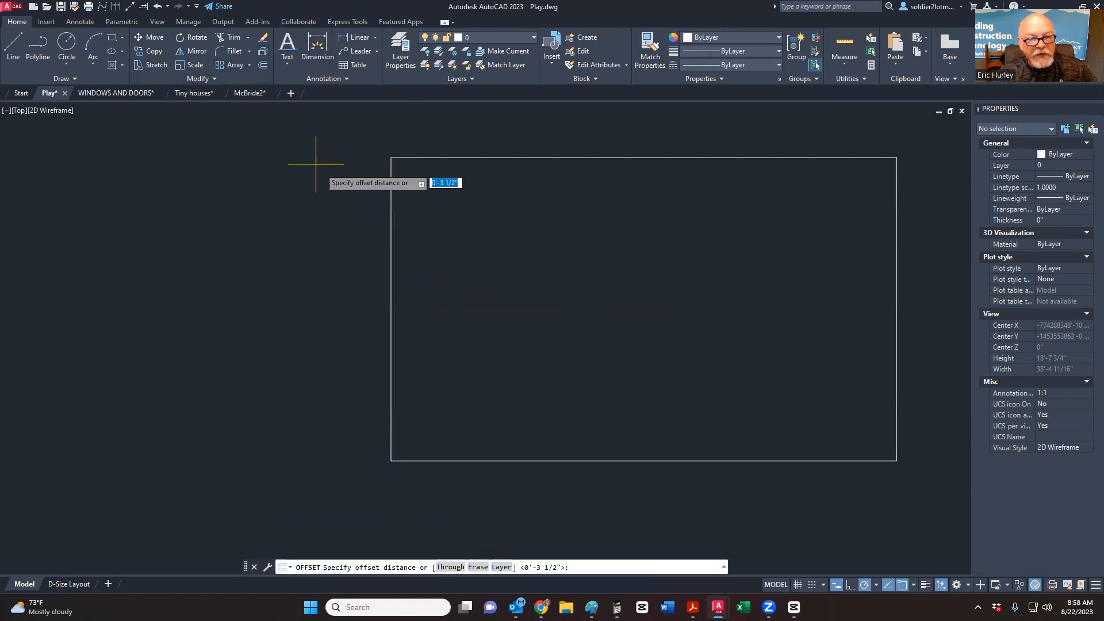
{"action": "type", "text": "1.5"}
{"action": "key", "text": "Return"}
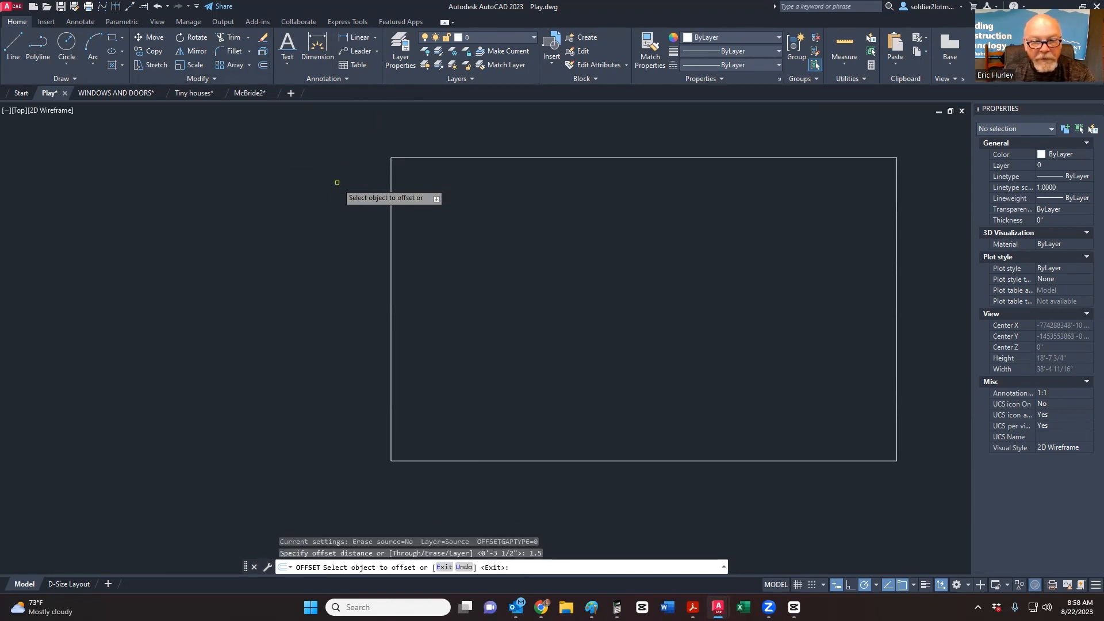
{"action": "left_click", "coordinate": [391, 232]}
{"action": "left_click", "coordinate": [433, 234]}
Step: Offset the newest vertical line inward three more times, each 1.5" from the previous one
{"action": "scroll", "coordinate": [404, 244], "scroll_direction": "up", "scroll_amount": 6}
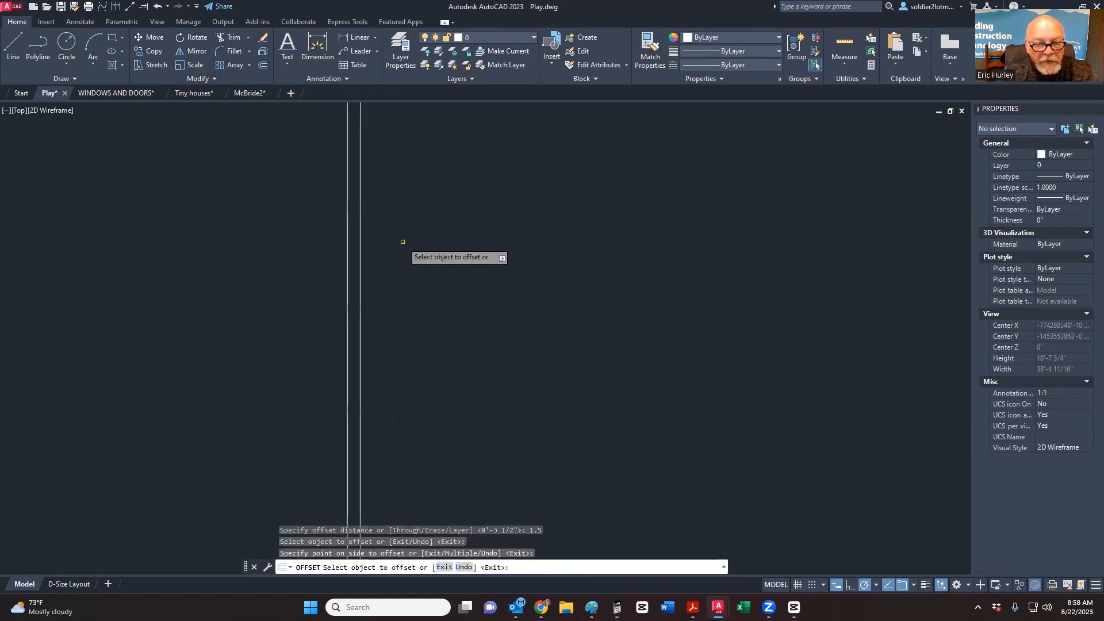
{"action": "left_click", "coordinate": [362, 246]}
{"action": "left_click", "coordinate": [405, 248]}
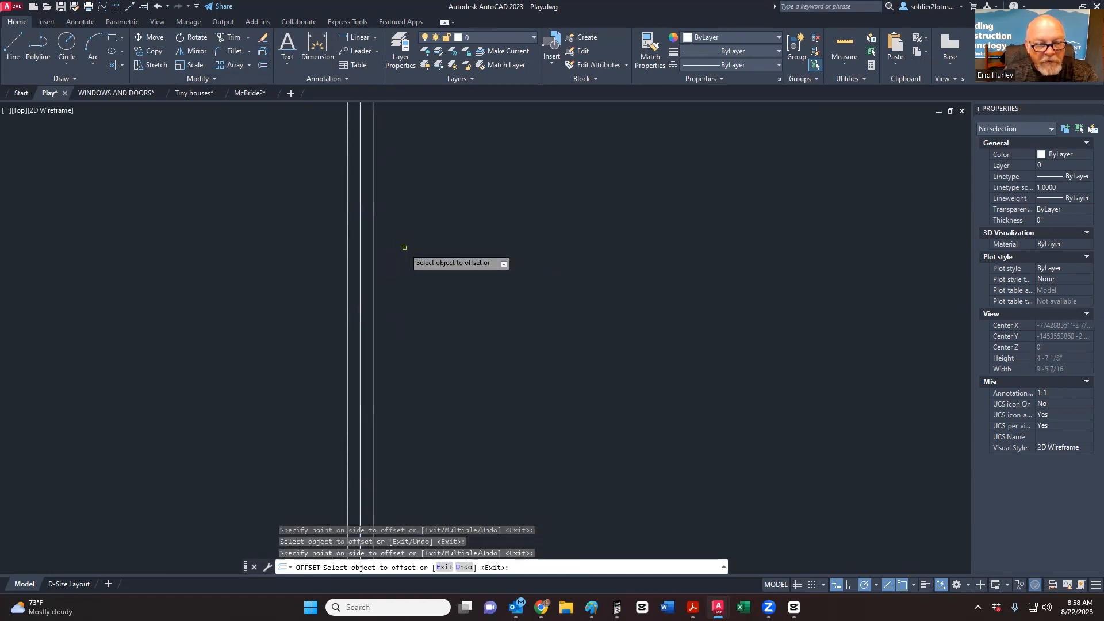
{"action": "left_click", "coordinate": [373, 251]}
{"action": "left_click", "coordinate": [396, 258]}
{"action": "left_click", "coordinate": [387, 263]}
{"action": "left_click", "coordinate": [409, 259]}
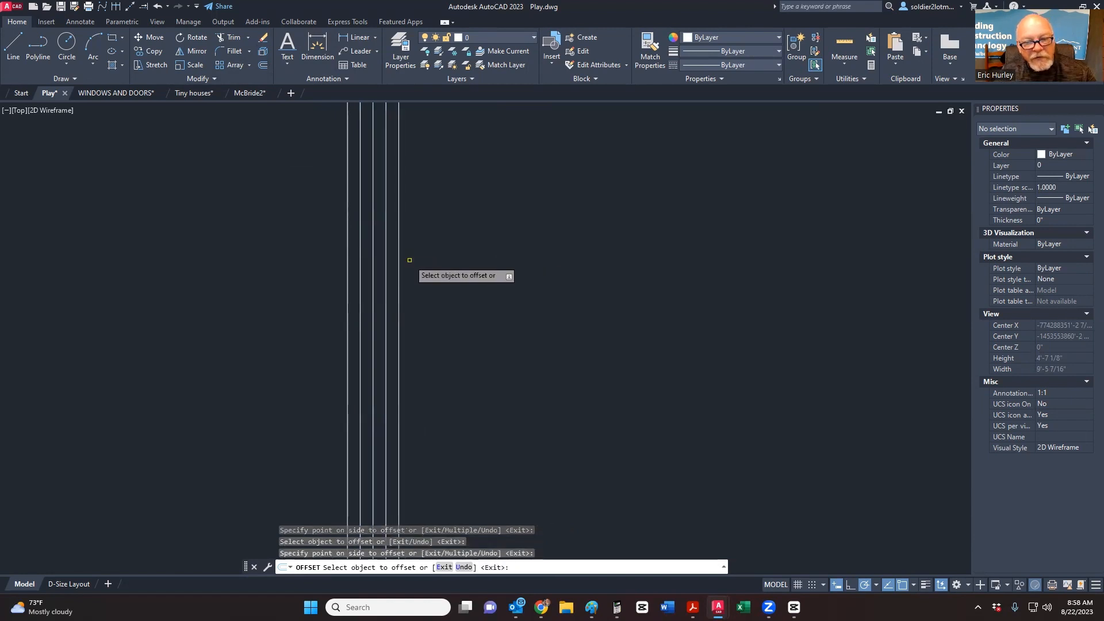
{"action": "key", "text": "Escape"}
Step: Erase the three innermost offset lines, leaving the rectangle's left side and its first offset
{"action": "left_click", "coordinate": [421, 273]}
{"action": "left_click", "coordinate": [367, 249]}
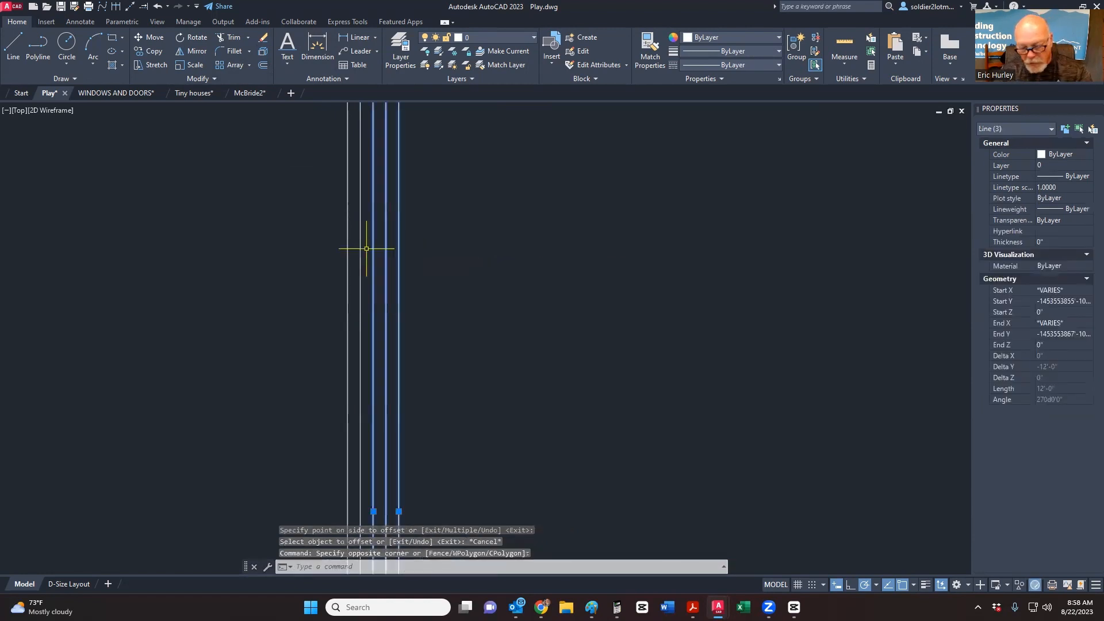
{"action": "key", "text": "Delete"}
Step: Copy the rectangle's left side and its offset line together 15.25" horizontally into the rectangle
{"action": "scroll", "coordinate": [421, 248], "scroll_direction": "down", "scroll_amount": 4}
{"action": "middle_click_drag", "start_coordinate": [433, 242], "coordinate": [364, 214]}
{"action": "scroll", "coordinate": [364, 214], "scroll_direction": "down", "scroll_amount": 4}
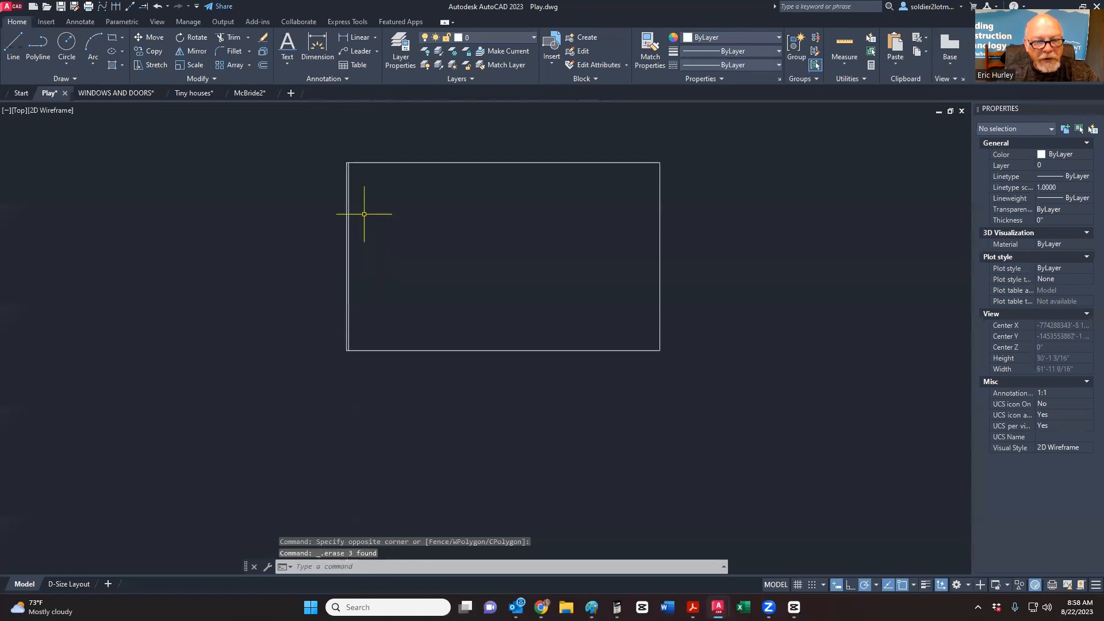
{"action": "scroll", "coordinate": [378, 236], "scroll_direction": "up", "scroll_amount": 2}
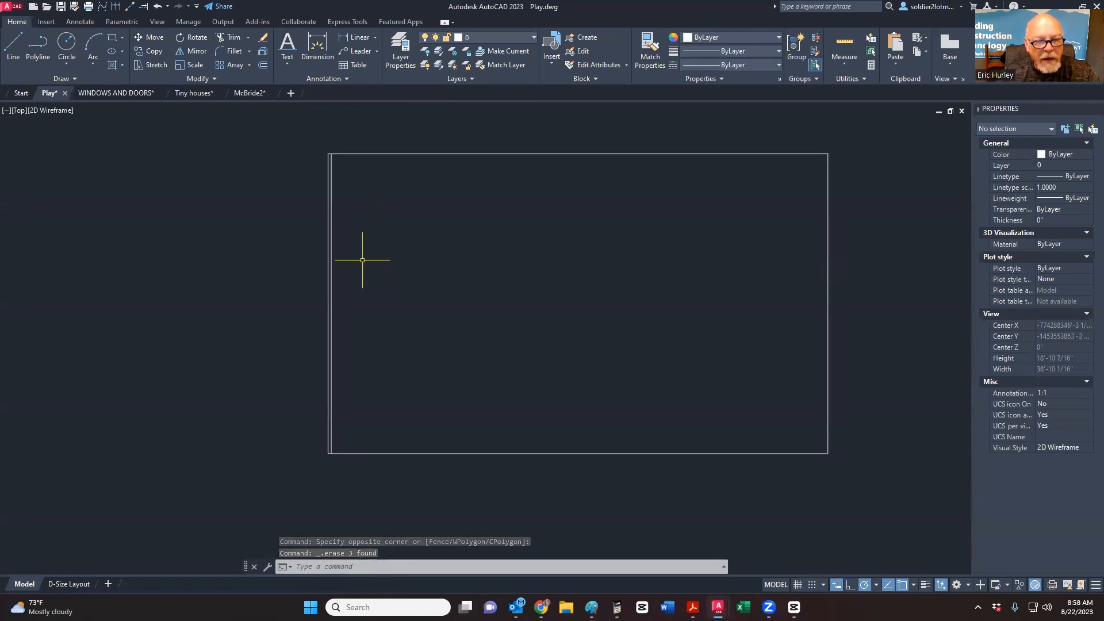
{"action": "left_click", "coordinate": [362, 260]}
{"action": "left_click", "coordinate": [239, 251]}
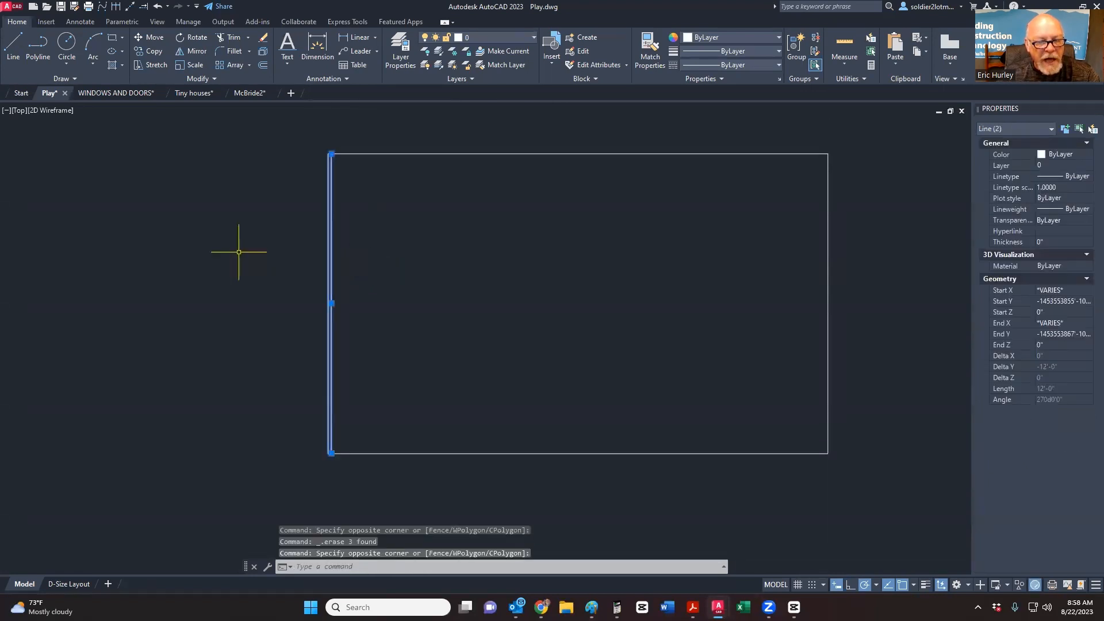
{"action": "right_click", "coordinate": [238, 255]}
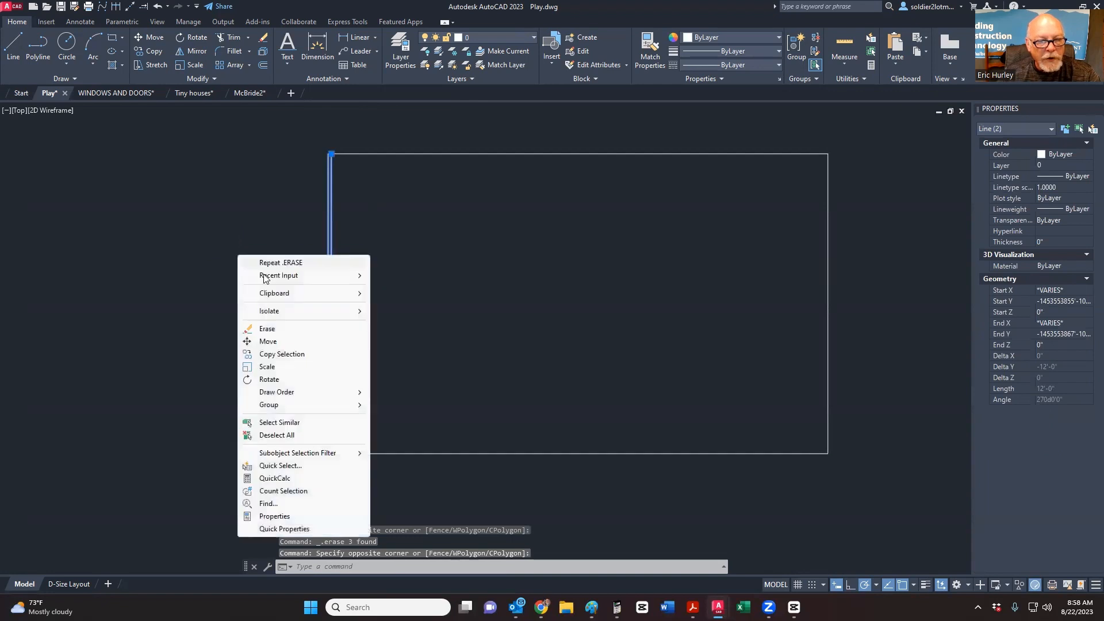
{"action": "left_click", "coordinate": [270, 355]}
{"action": "left_click", "coordinate": [402, 304]}
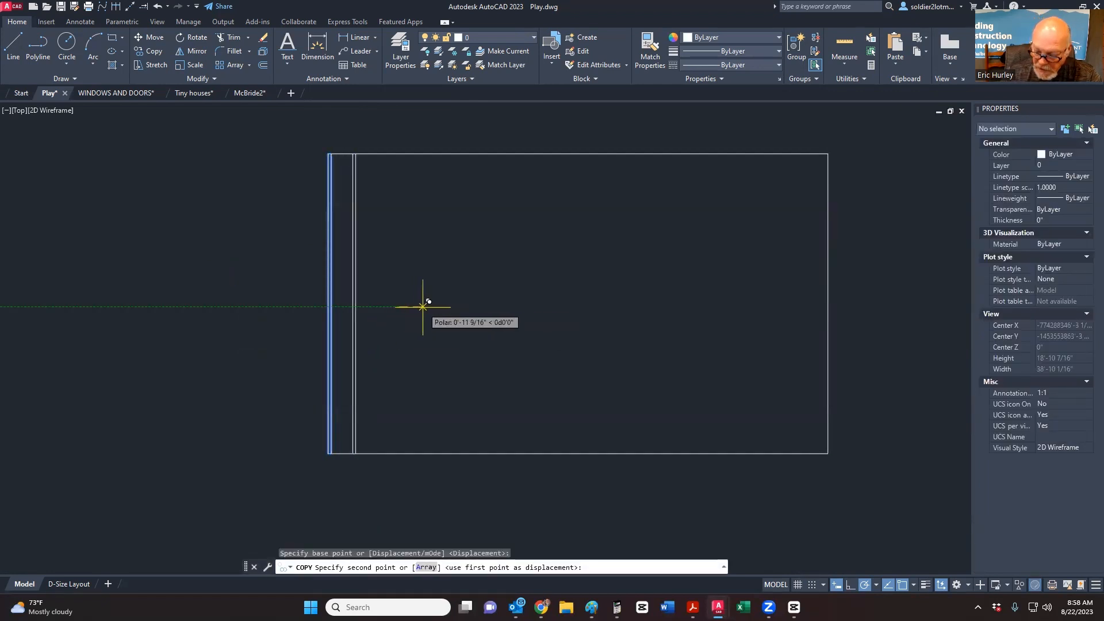
{"action": "type", "text": "15"}
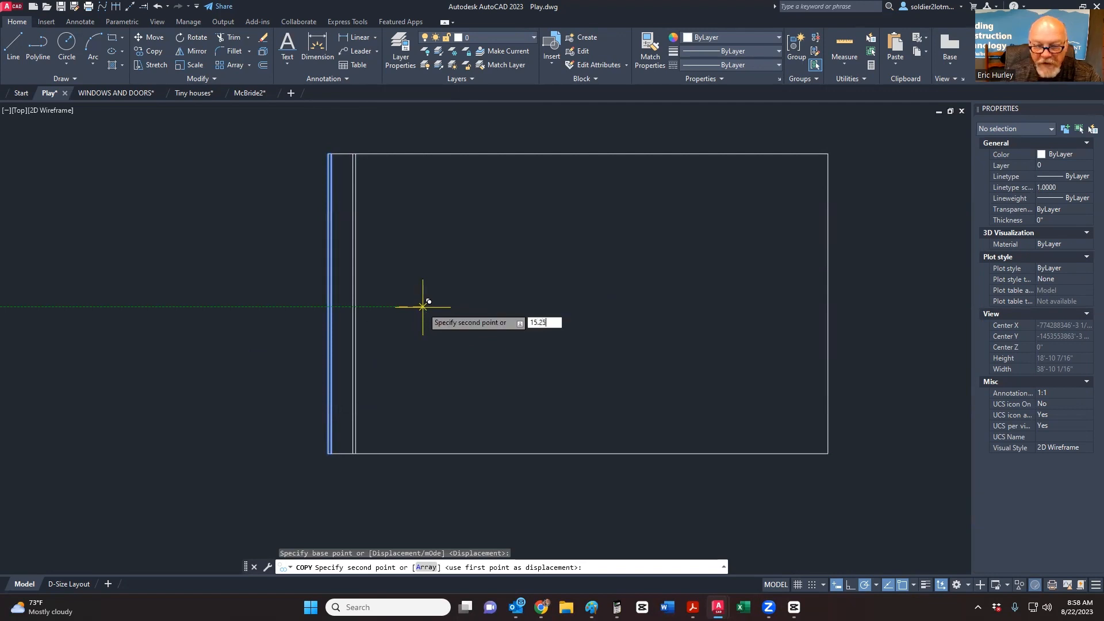
{"action": "type", "text": ".25"}
{"action": "key", "text": "Return"}
{"action": "key", "text": "Escape"}
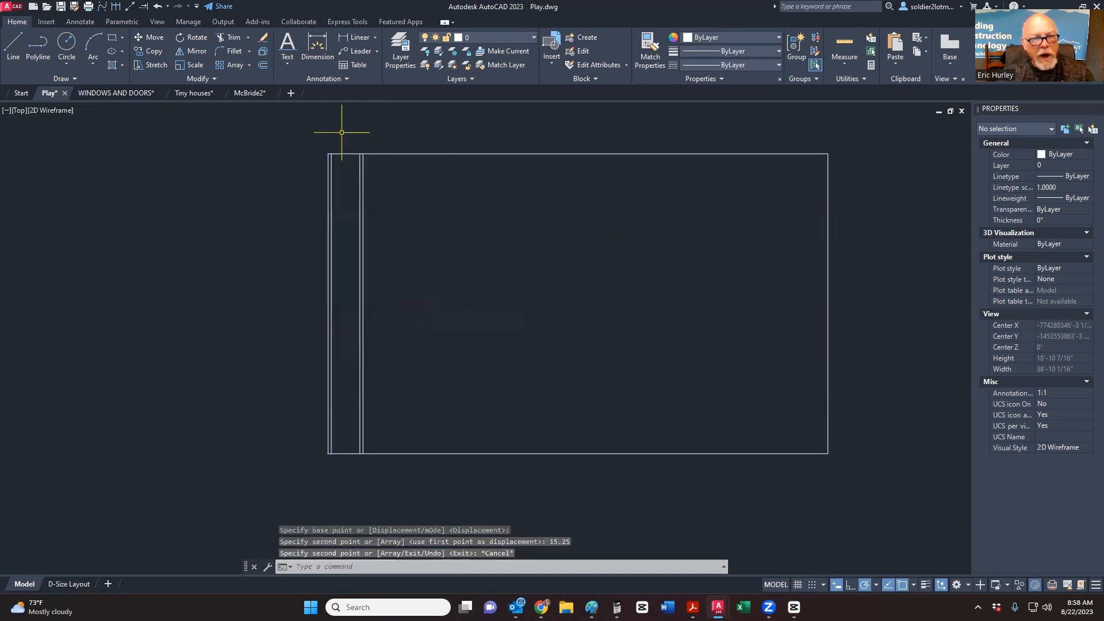
Step: Draw a short line connecting the top ends of the copied pair of vertical lines
{"action": "left_click", "coordinate": [12, 46]}
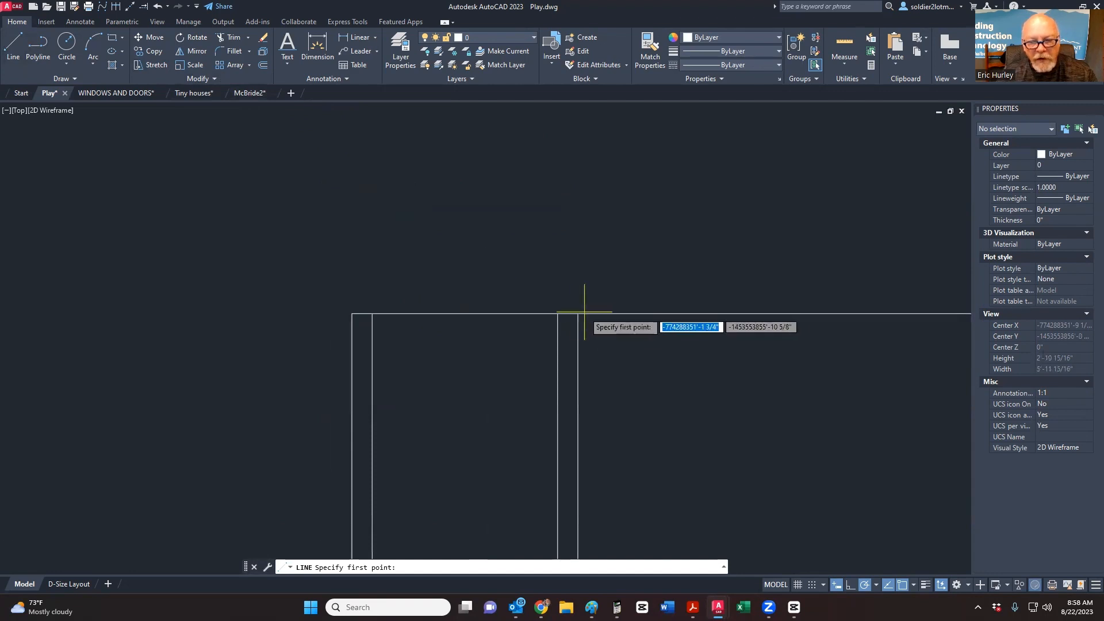
{"action": "left_click", "coordinate": [558, 313]}
{"action": "key", "text": "Return"}
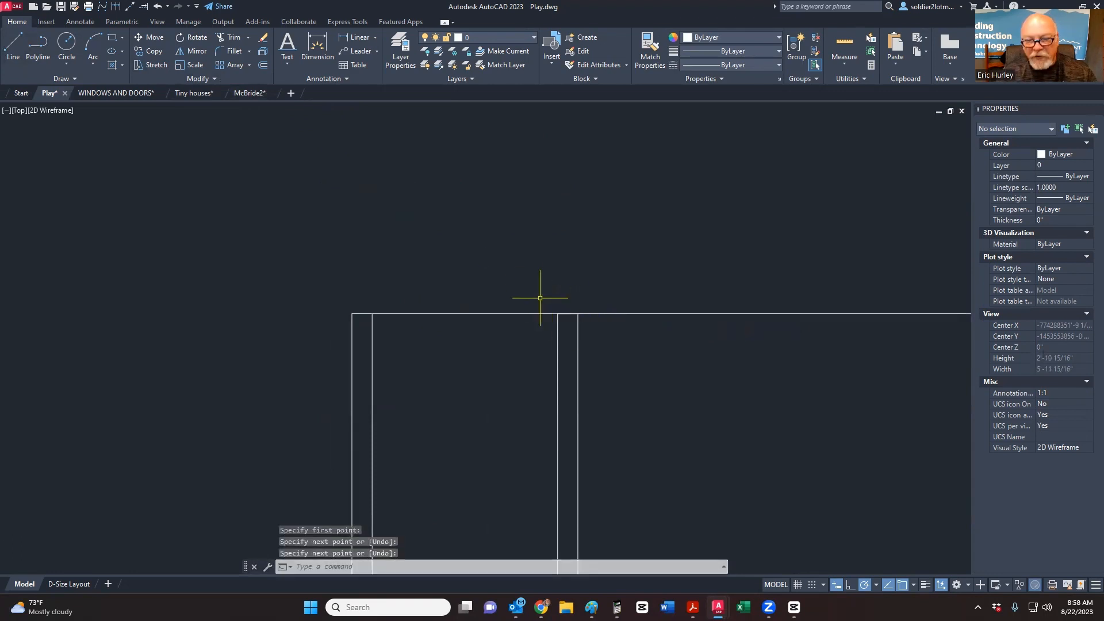
Step: Add a linear dimension above the rectangle from its upper-left corner to the midpoint of the short line, and check its text
{"action": "middle_click_drag", "start_coordinate": [538, 299], "coordinate": [431, 261]}
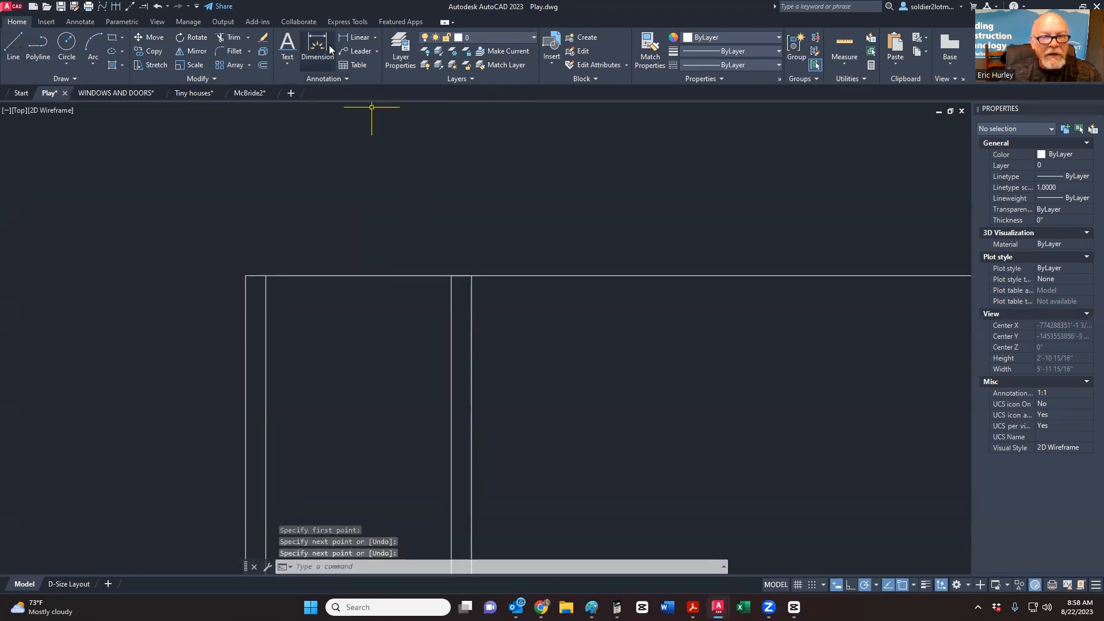
{"action": "left_click", "coordinate": [353, 37]}
{"action": "left_click", "coordinate": [246, 276]}
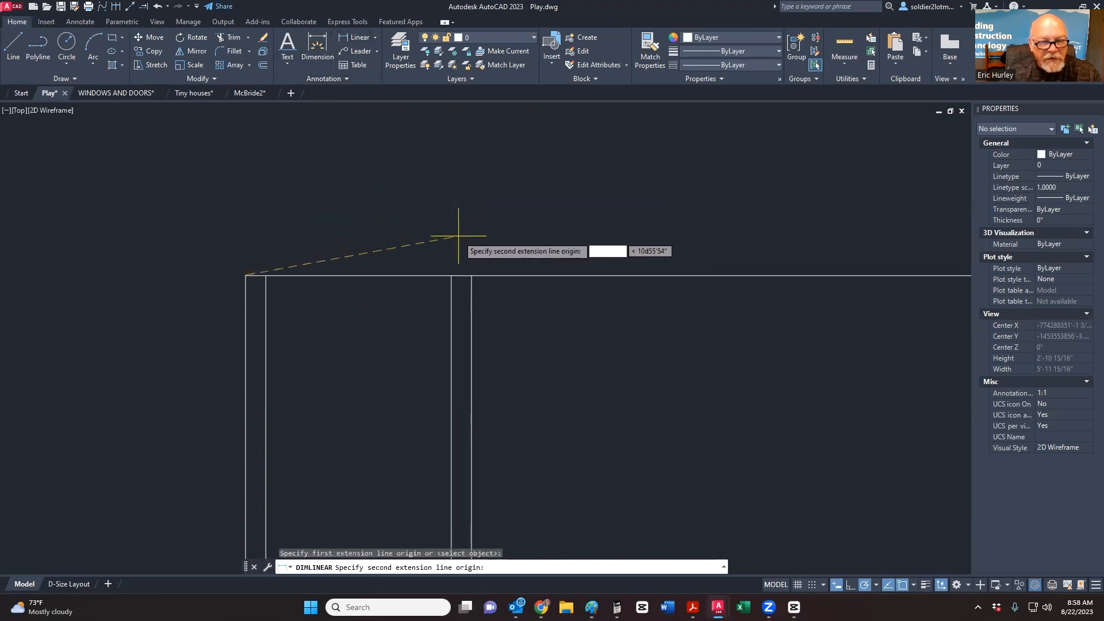
{"action": "left_click", "coordinate": [461, 276]}
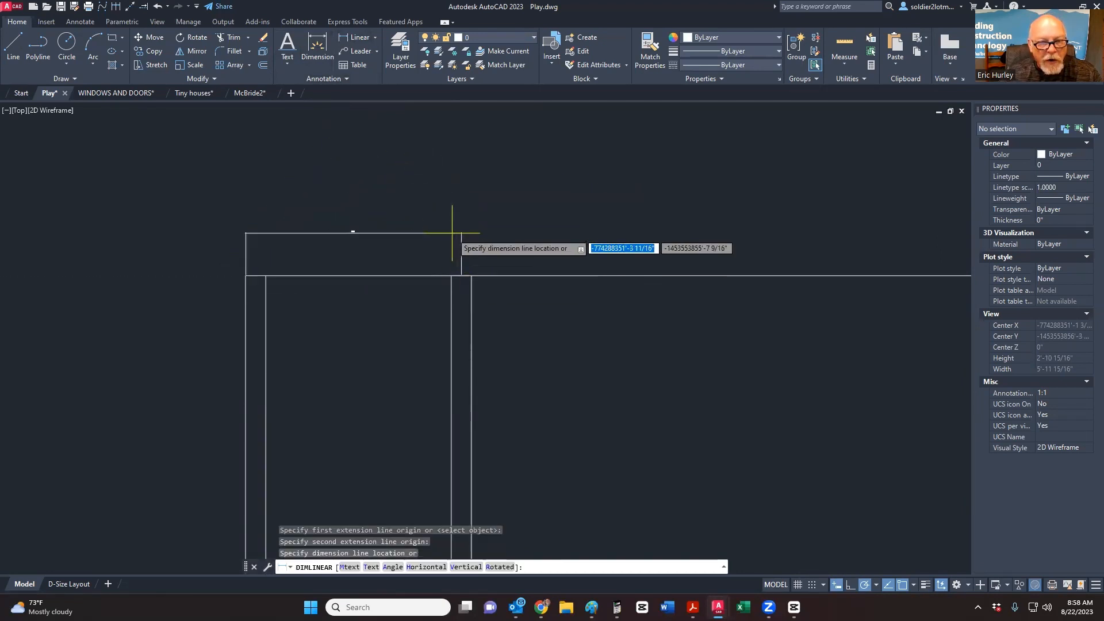
{"action": "left_click", "coordinate": [453, 233]}
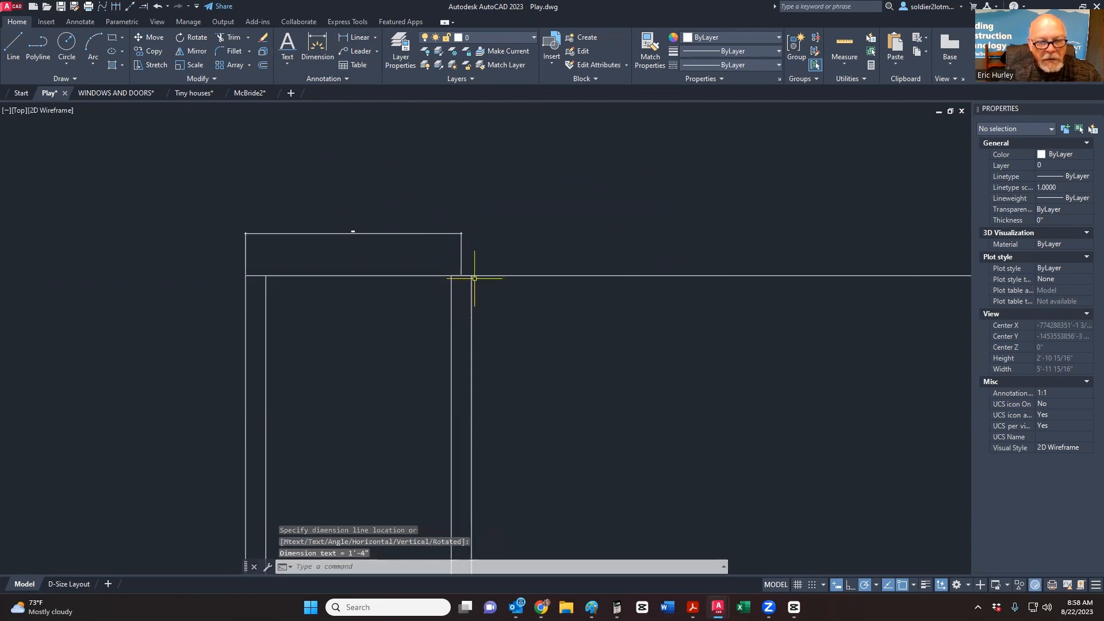
{"action": "scroll", "coordinate": [341, 235], "scroll_direction": "up", "scroll_amount": 5}
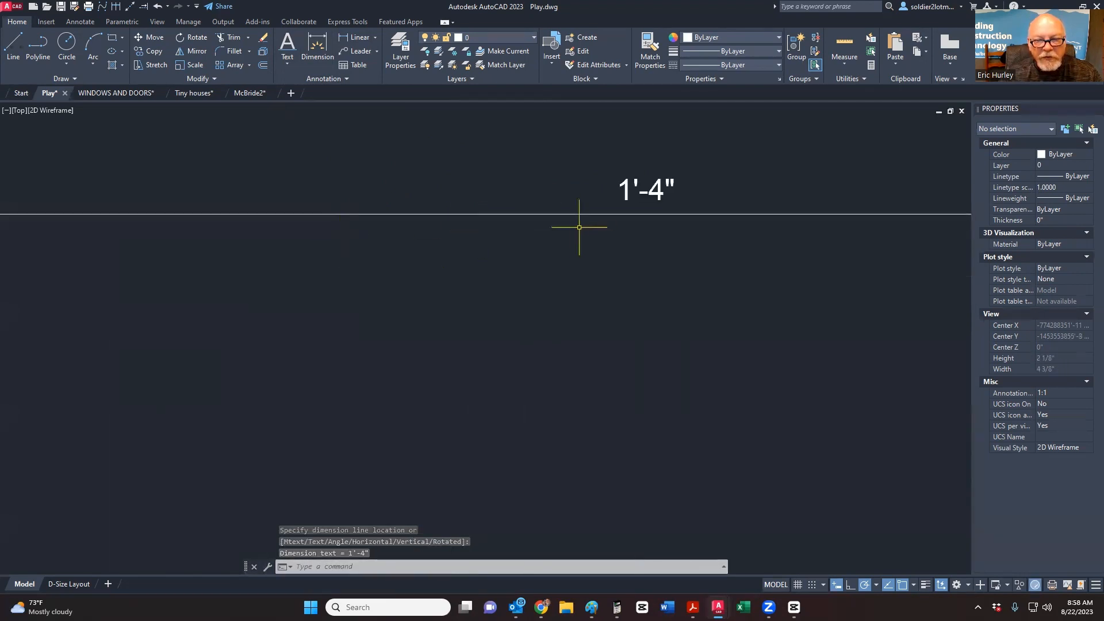
{"action": "scroll", "coordinate": [458, 239], "scroll_direction": "down", "scroll_amount": 3}
{"action": "left_click", "coordinate": [456, 249]}
{"action": "left_click", "coordinate": [429, 215]}
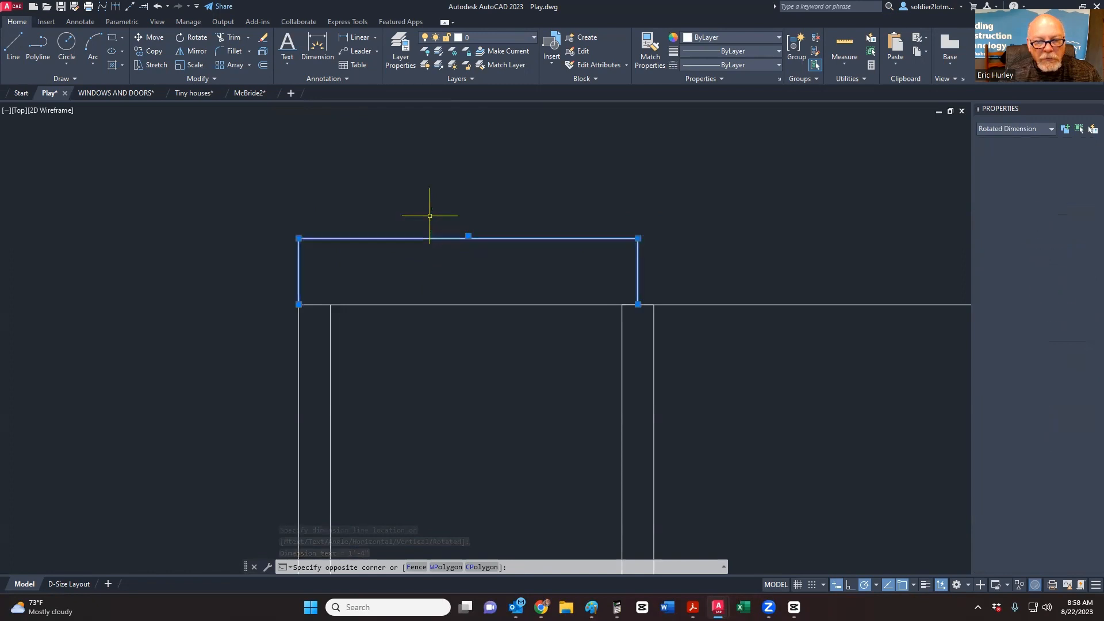
{"action": "scroll", "coordinate": [383, 217], "scroll_direction": "down", "scroll_amount": 3}
{"action": "key", "text": "Escape"}
{"action": "middle_click_drag", "start_coordinate": [405, 244], "coordinate": [364, 207]}
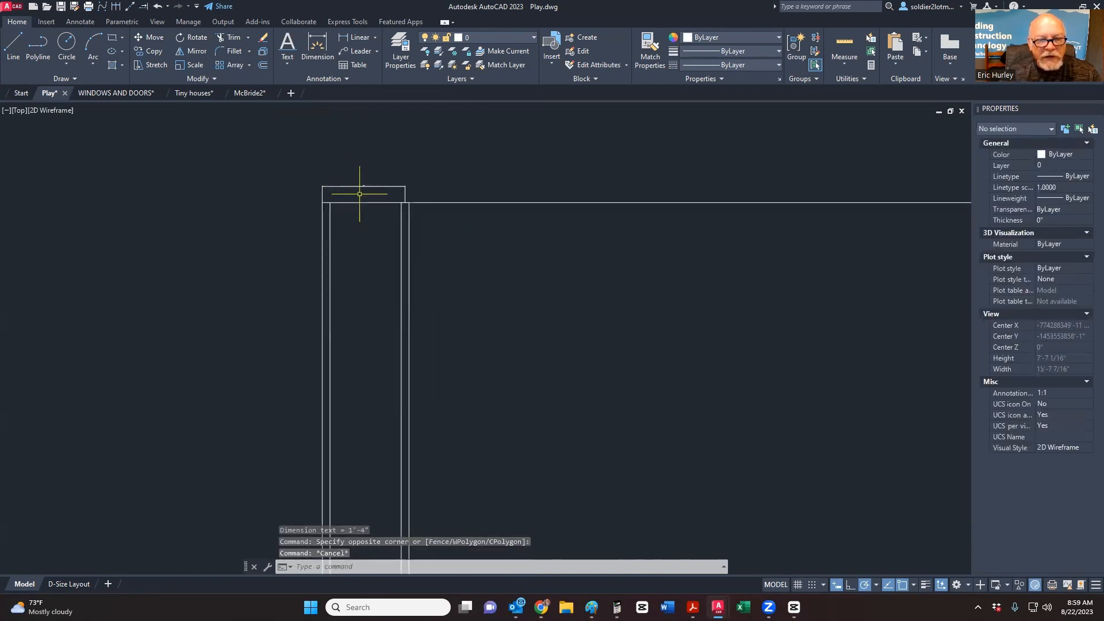
Step: Erase the short line on top of the copied pair and the linear dimension above it
{"action": "scroll", "coordinate": [360, 193], "scroll_direction": "up", "scroll_amount": 2}
{"action": "left_click", "coordinate": [400, 232]}
{"action": "left_click", "coordinate": [444, 201]}
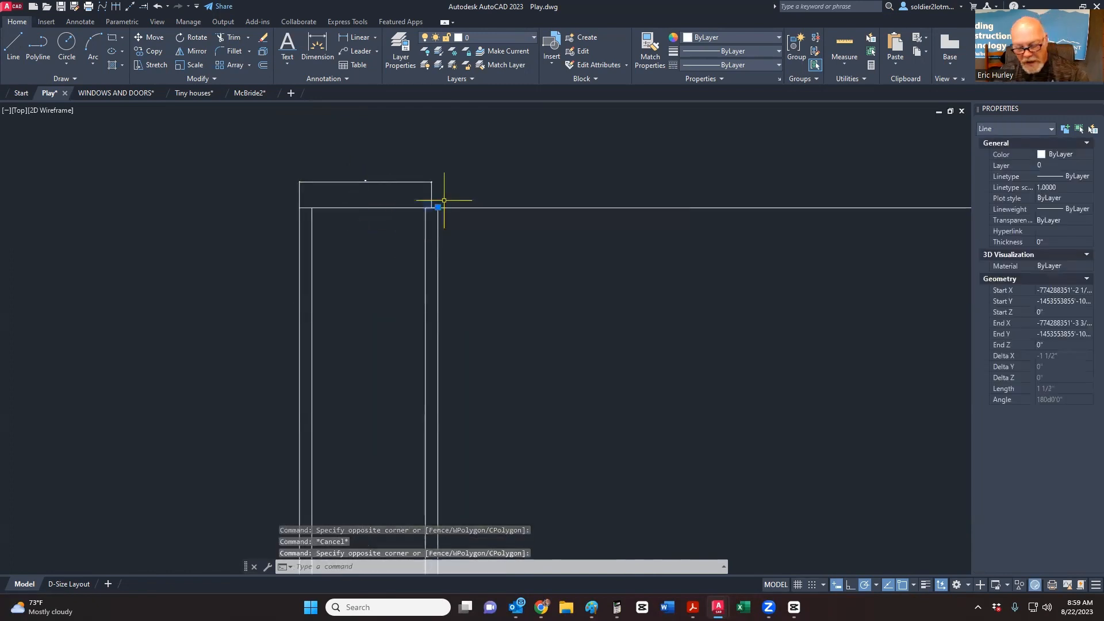
{"action": "key", "text": "Delete"}
{"action": "left_click", "coordinate": [429, 191]}
{"action": "left_click", "coordinate": [389, 166]}
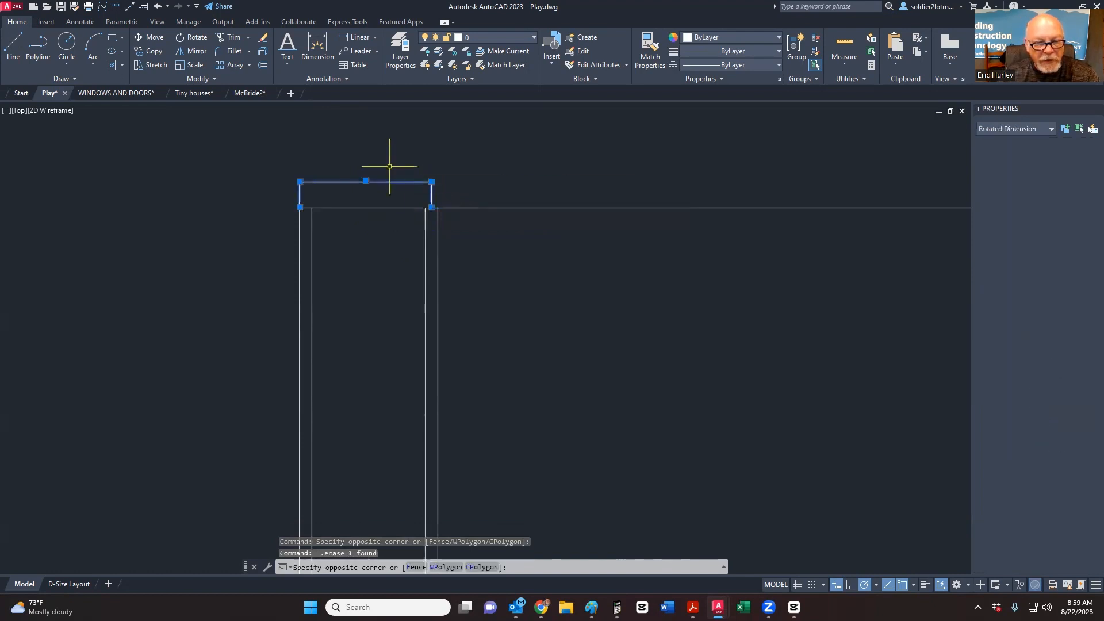
{"action": "key", "text": "Delete"}
{"action": "middle_click_drag", "start_coordinate": [419, 228], "coordinate": [408, 219]}
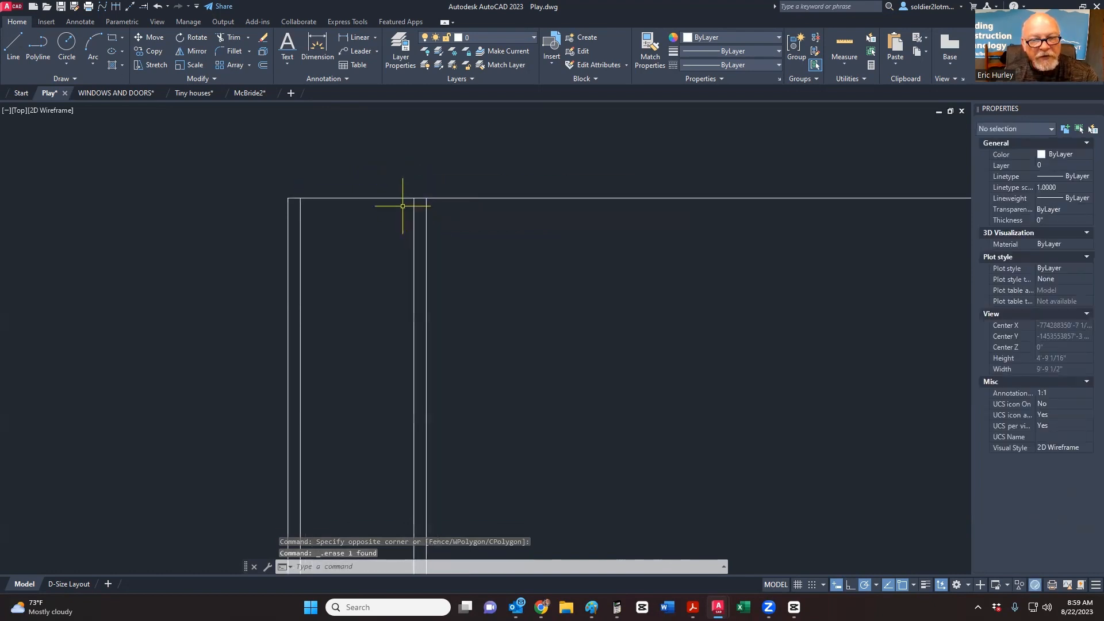
{"action": "scroll", "coordinate": [403, 206], "scroll_direction": "down", "scroll_amount": 4}
{"action": "left_click", "coordinate": [424, 231]}
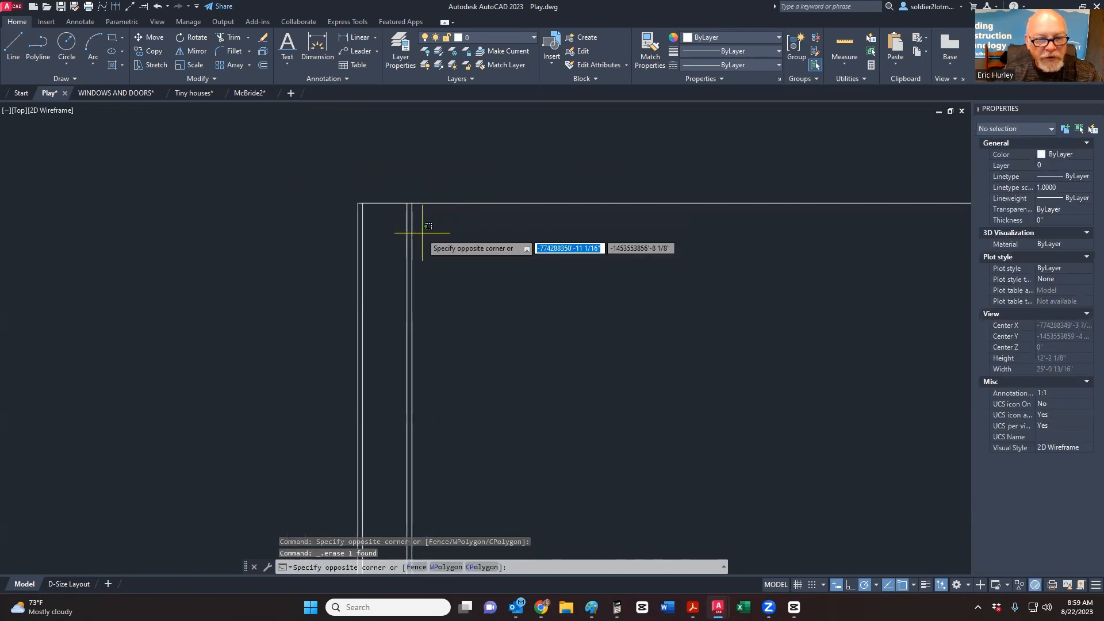
{"action": "left_click", "coordinate": [389, 229]}
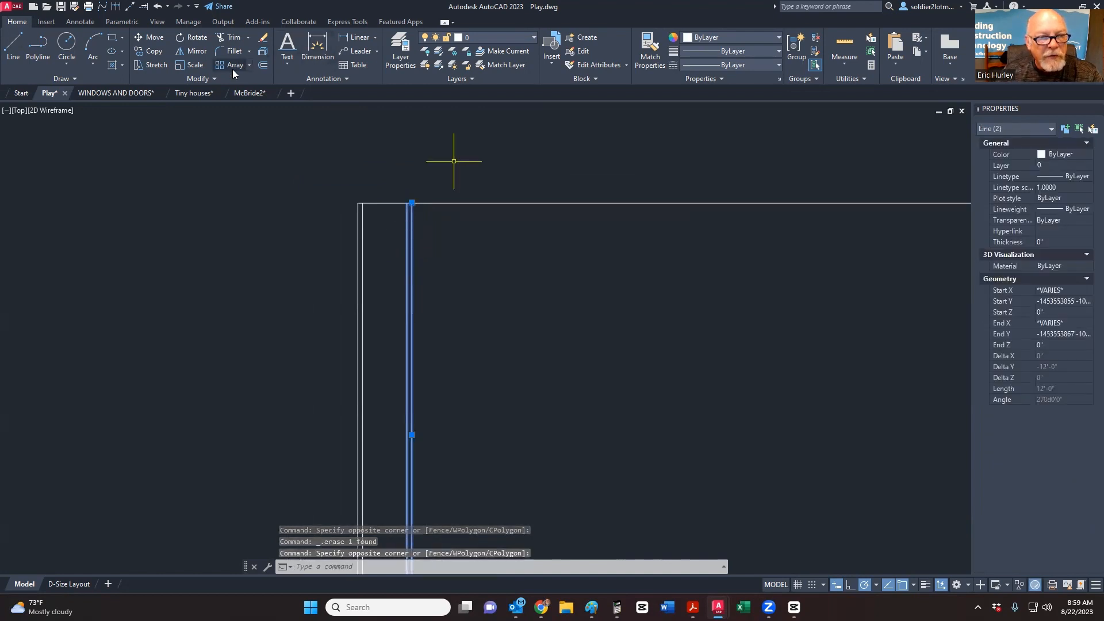
{"action": "left_click", "coordinate": [251, 66]}
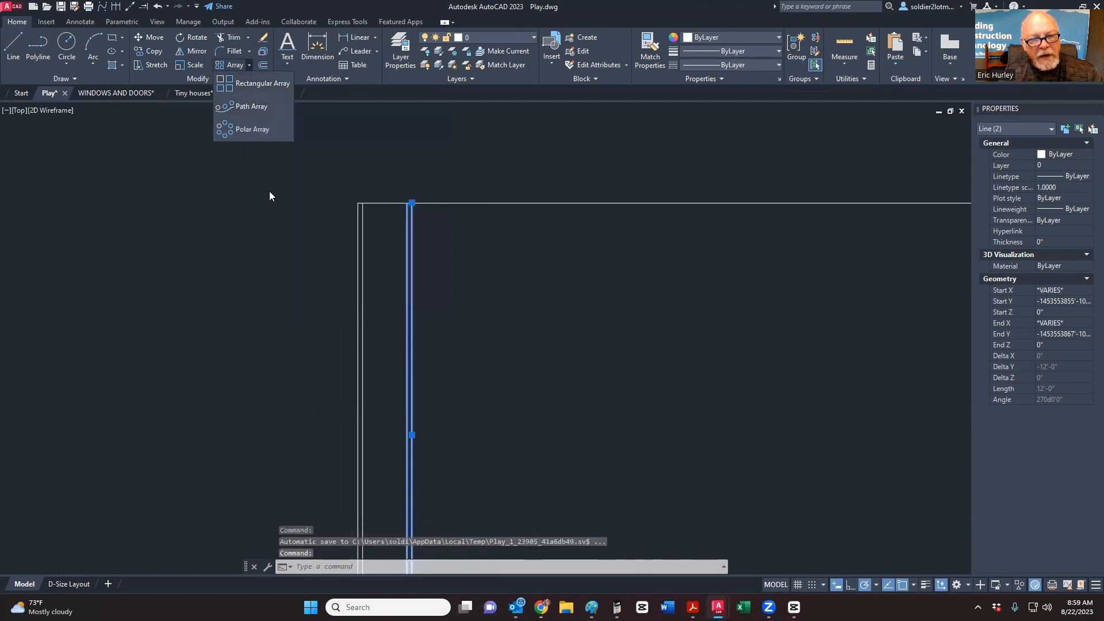
{"action": "left_click", "coordinate": [245, 84]}
{"action": "left_click", "coordinate": [248, 64]}
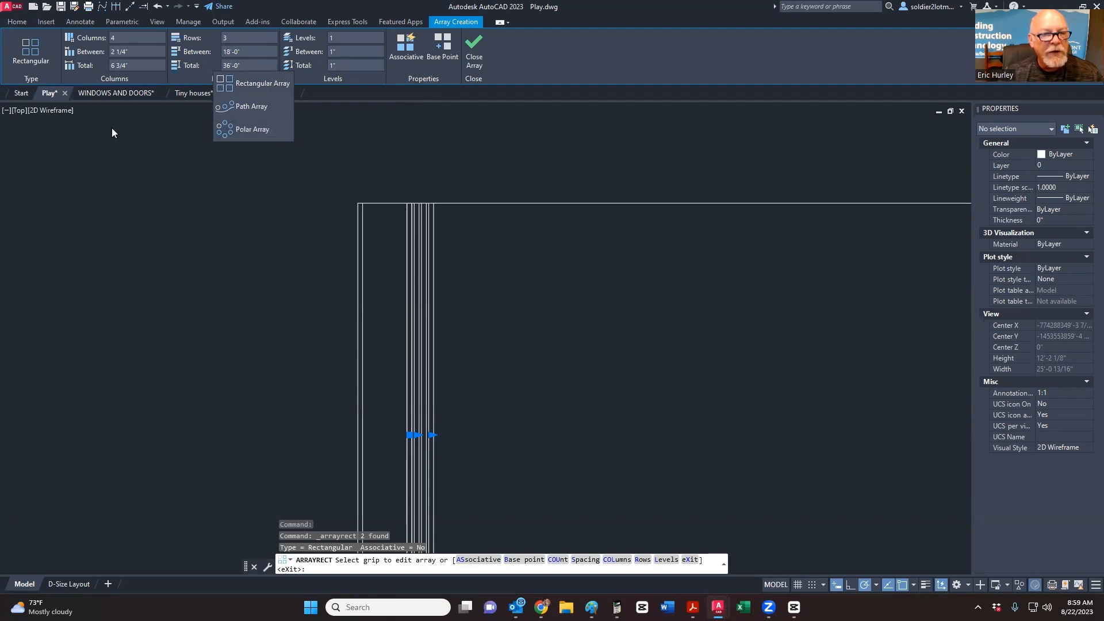
{"action": "key", "text": "Escape"}
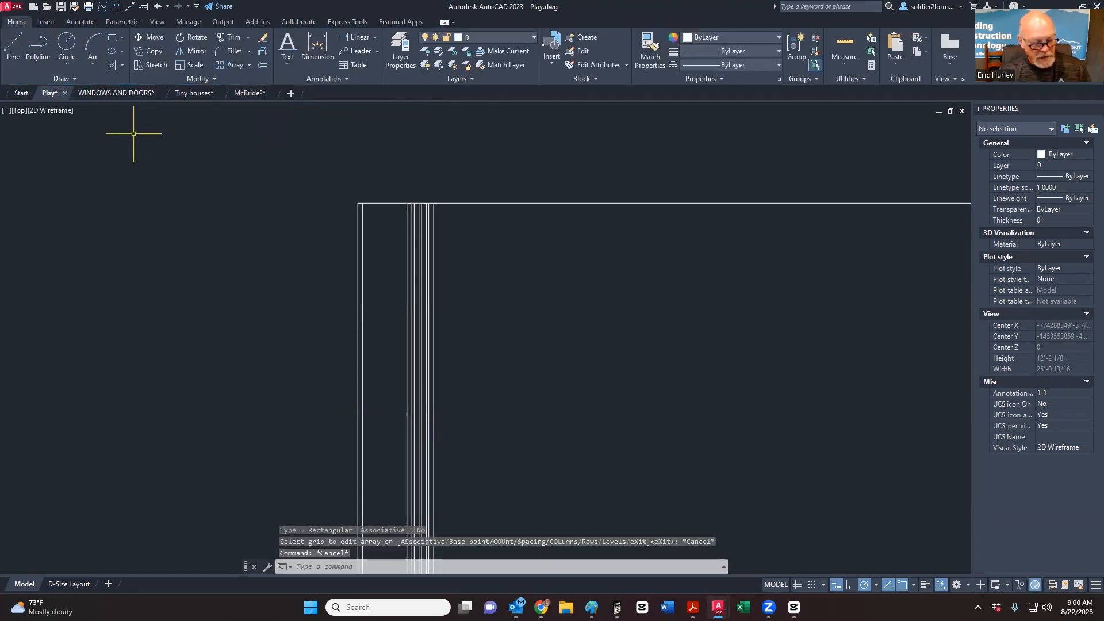
{"action": "key", "text": "ctrl+z"}
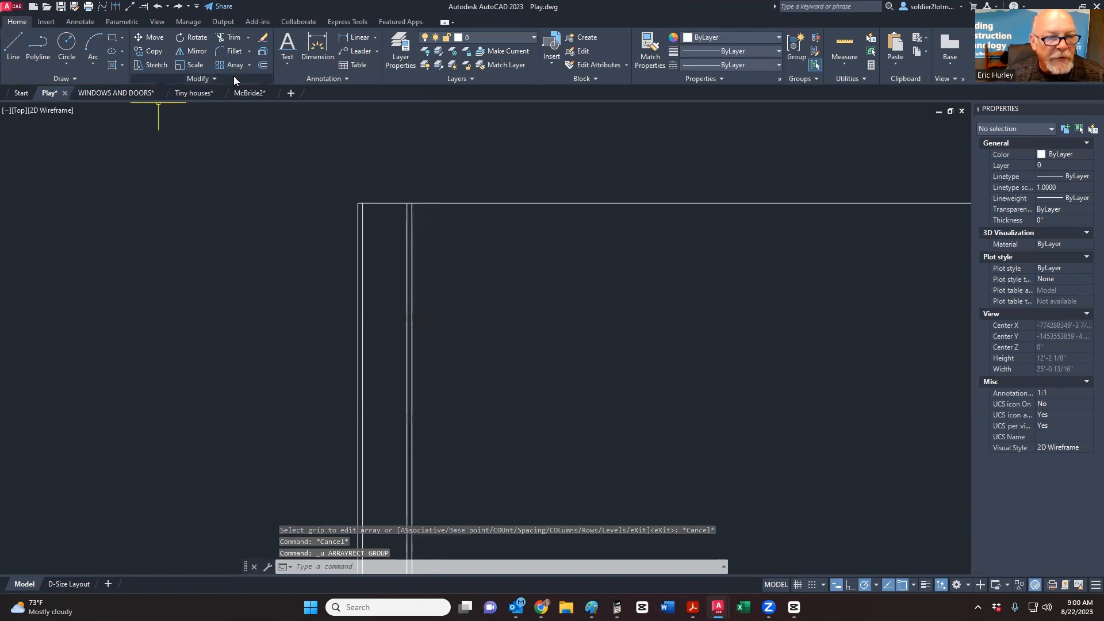
Step: Create a path array of the copied pair of vertical lines along the rectangle's top side
{"action": "left_click", "coordinate": [247, 65]}
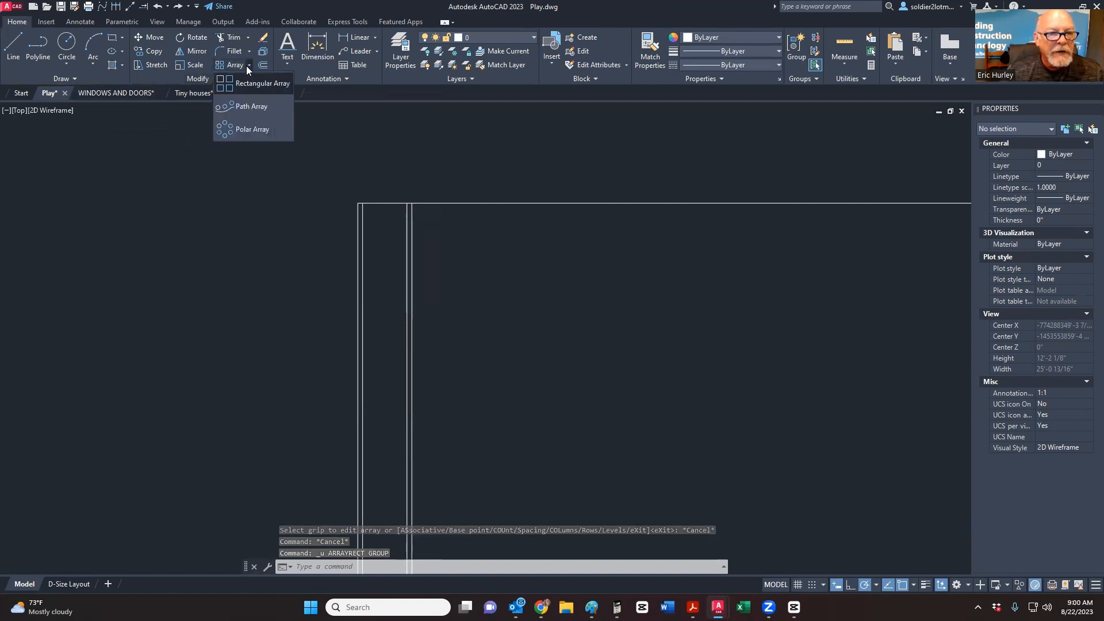
{"action": "left_click", "coordinate": [229, 109]}
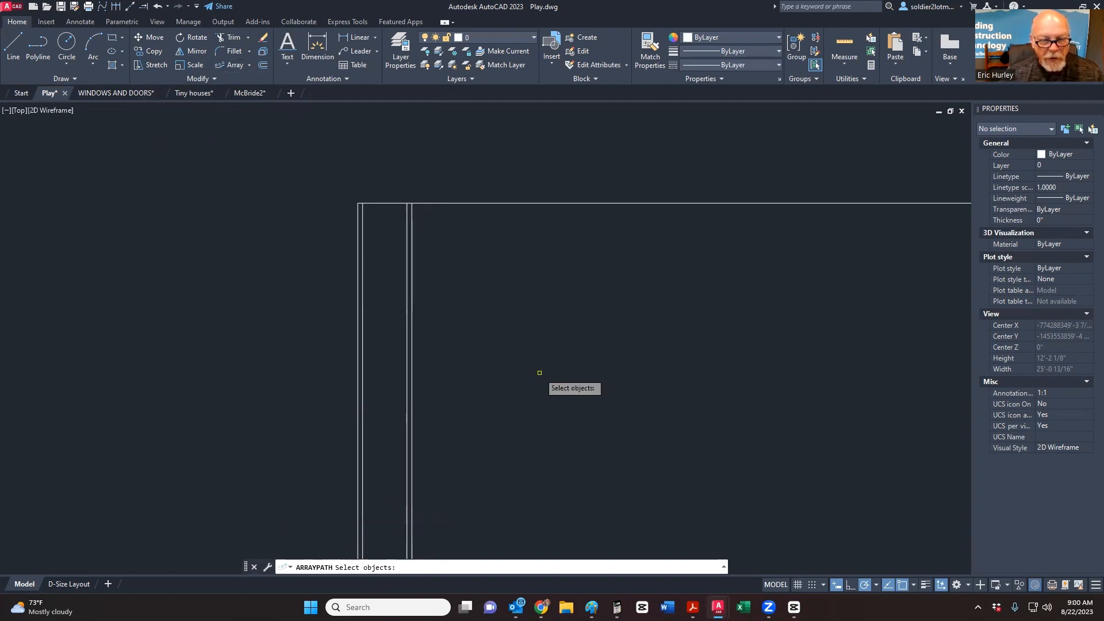
{"action": "left_click", "coordinate": [440, 361]}
{"action": "left_click", "coordinate": [393, 337]}
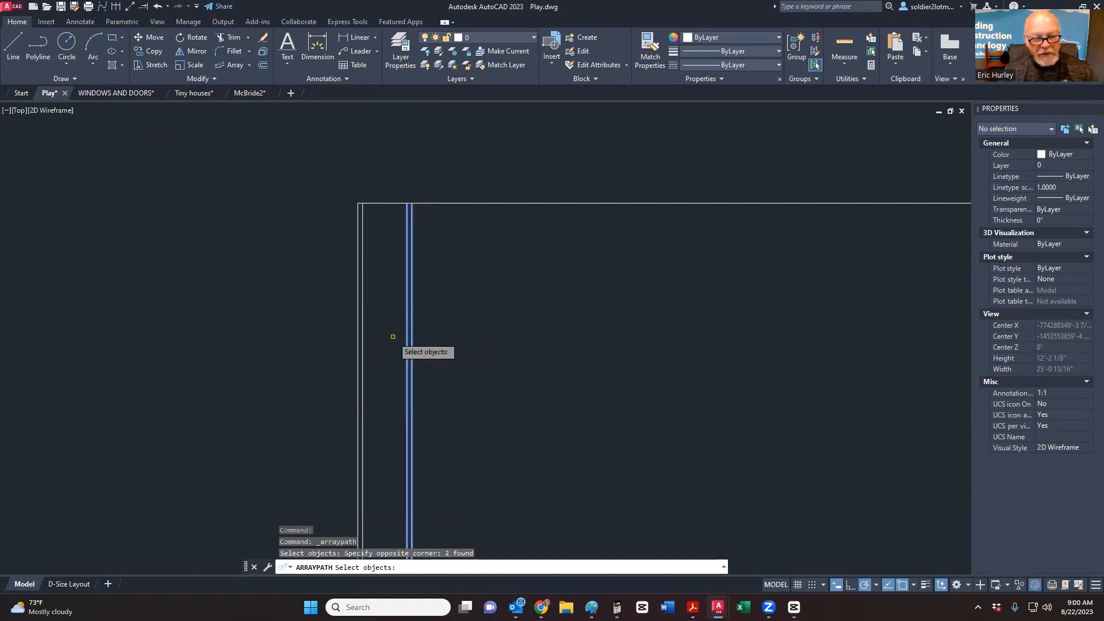
{"action": "key", "text": "Return"}
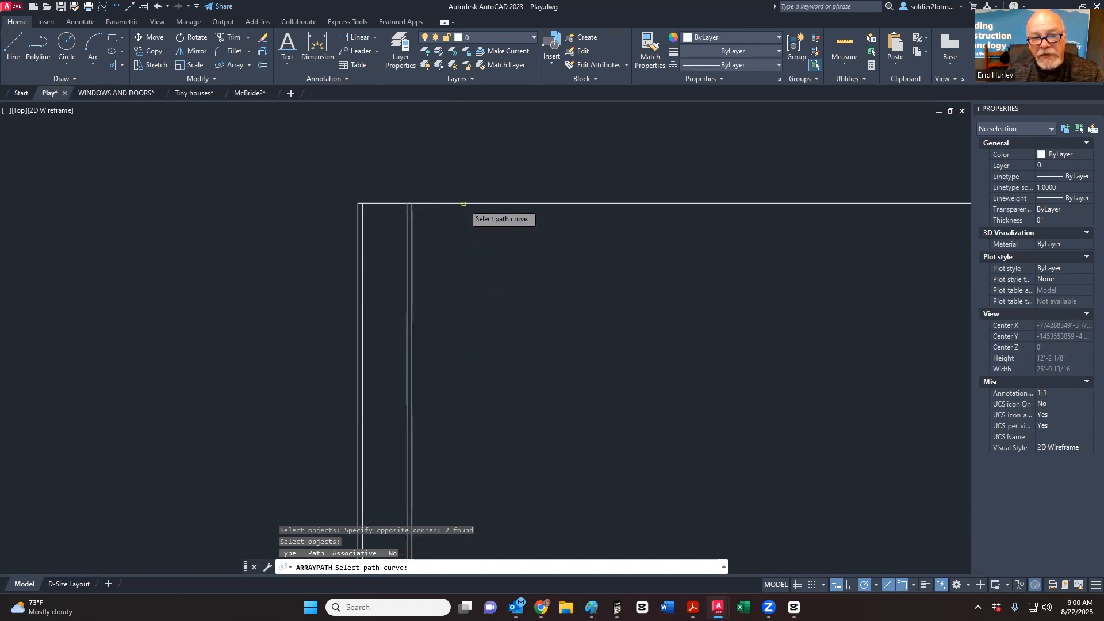
{"action": "left_click", "coordinate": [463, 204]}
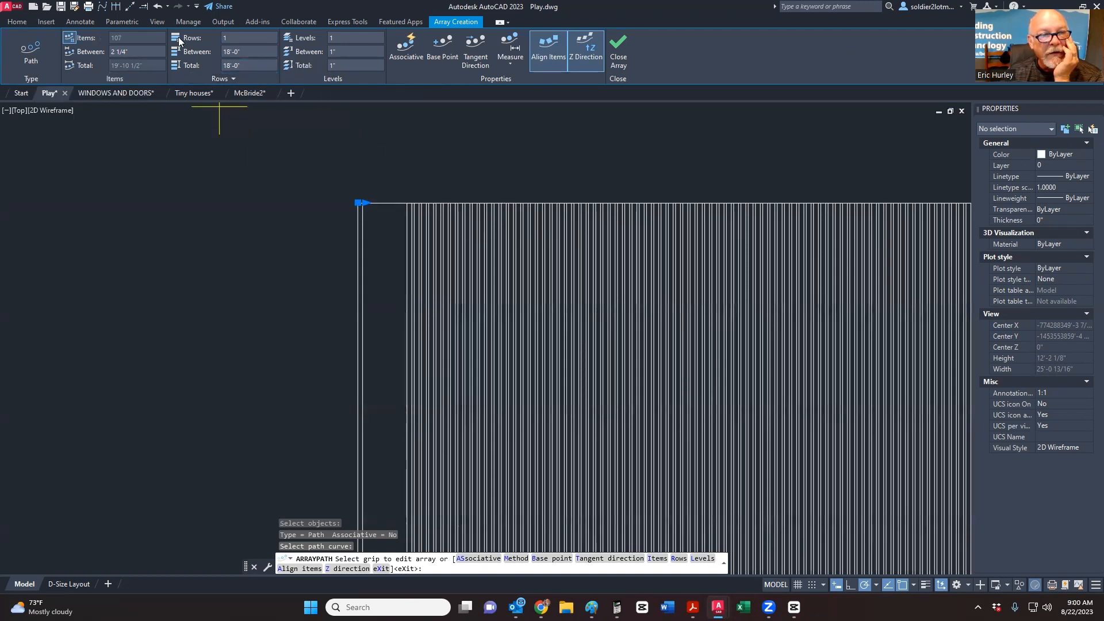
Step: Set the path array's item spacing to 16" and end the array command
{"action": "scroll", "coordinate": [345, 322], "scroll_direction": "down", "scroll_amount": 5}
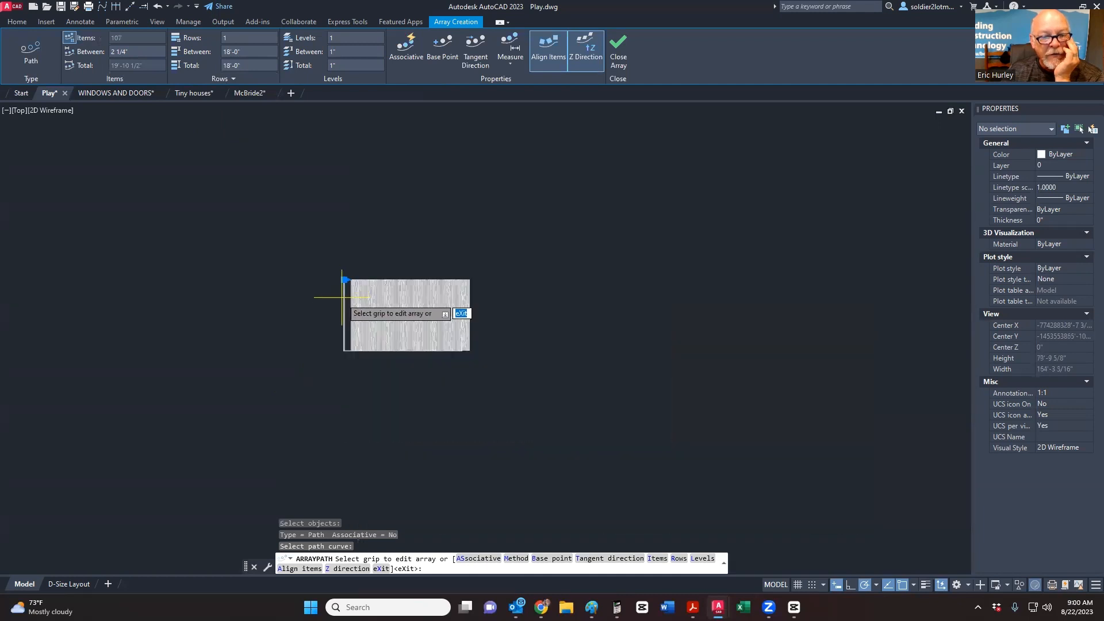
{"action": "scroll", "coordinate": [345, 316], "scroll_direction": "up", "scroll_amount": 3}
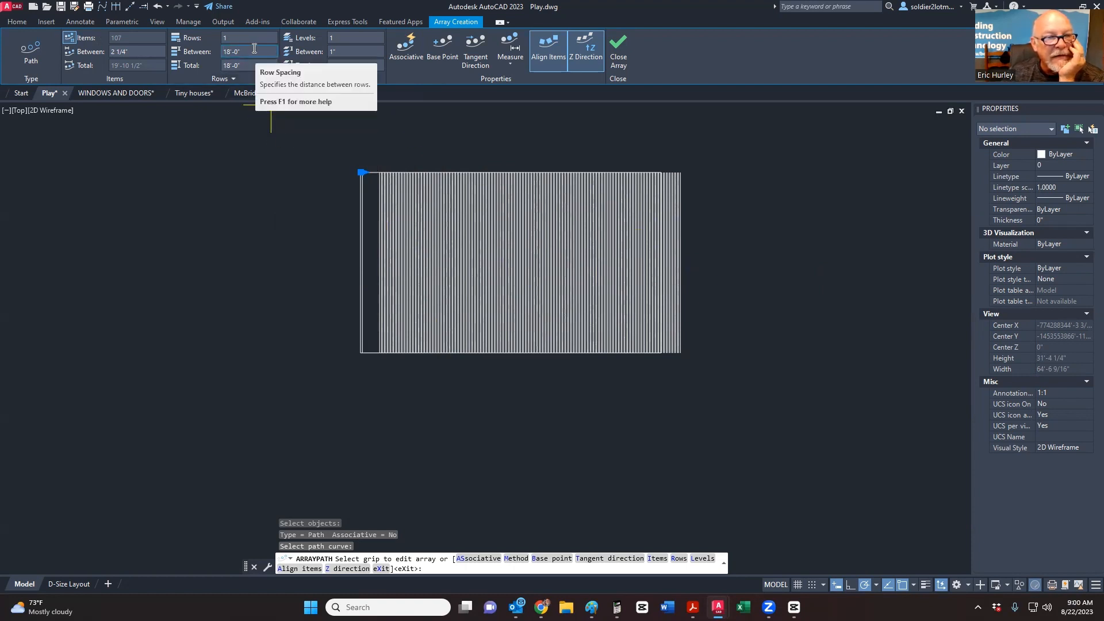
{"action": "left_click", "coordinate": [131, 51]}
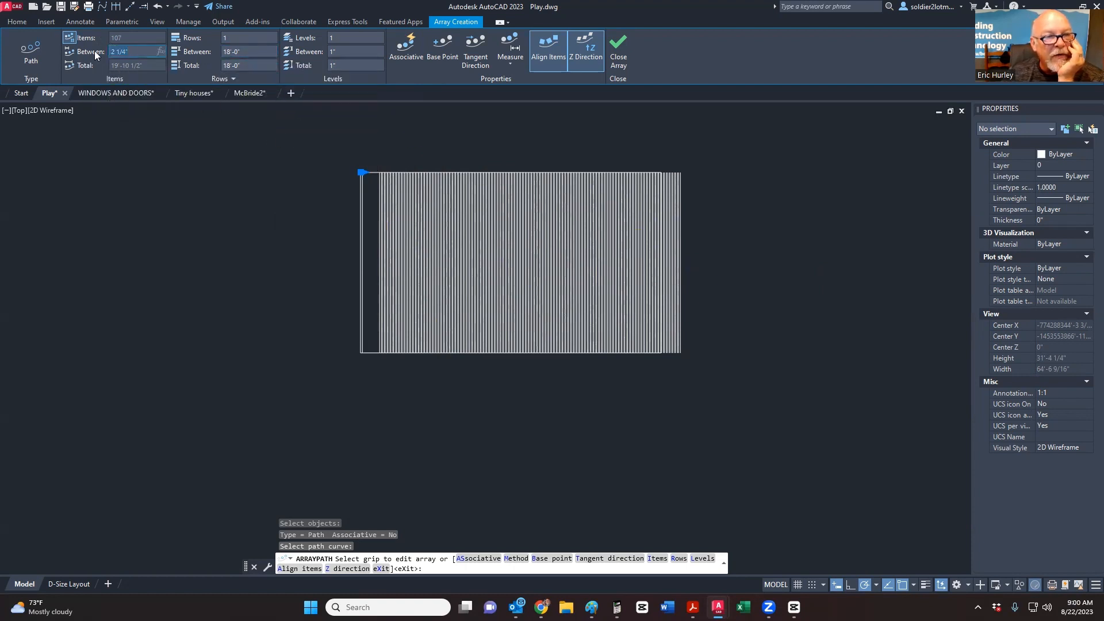
{"action": "scroll", "coordinate": [385, 170], "scroll_direction": "up", "scroll_amount": 3}
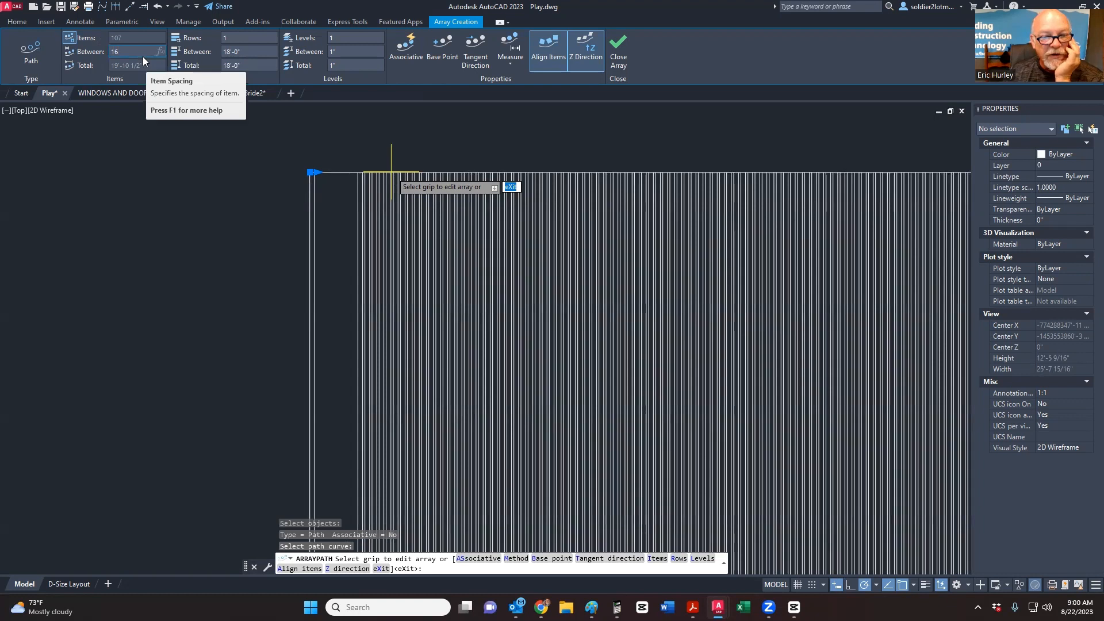
{"action": "type", "text": "16"}
{"action": "key", "text": "Return"}
{"action": "scroll", "coordinate": [155, 136], "scroll_direction": "down", "scroll_amount": 2}
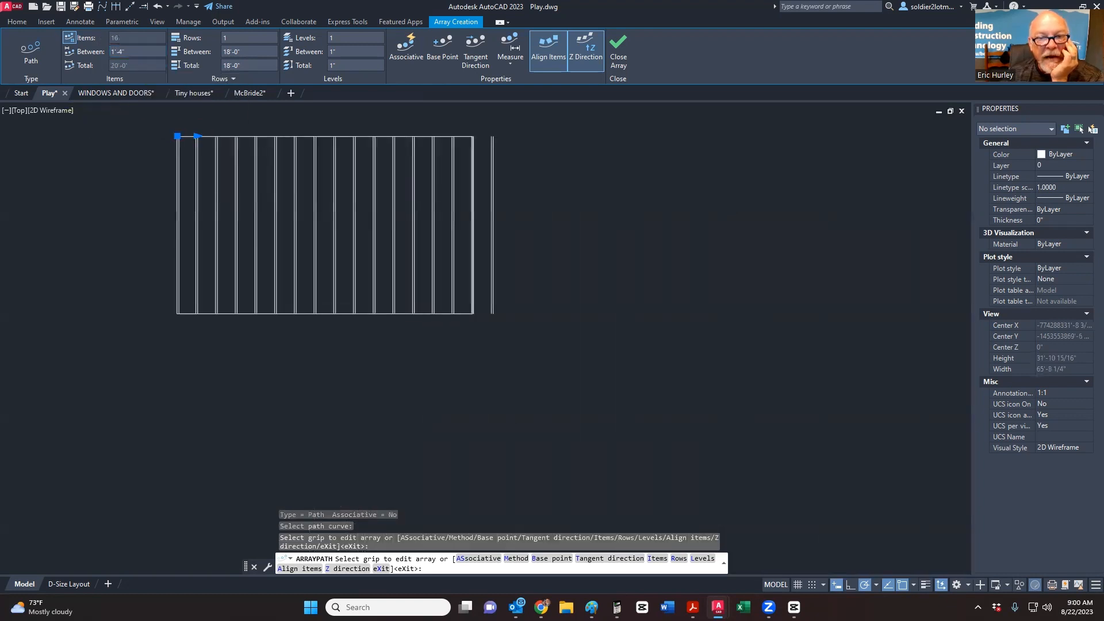
{"action": "scroll", "coordinate": [158, 136], "scroll_direction": "up", "scroll_amount": 1}
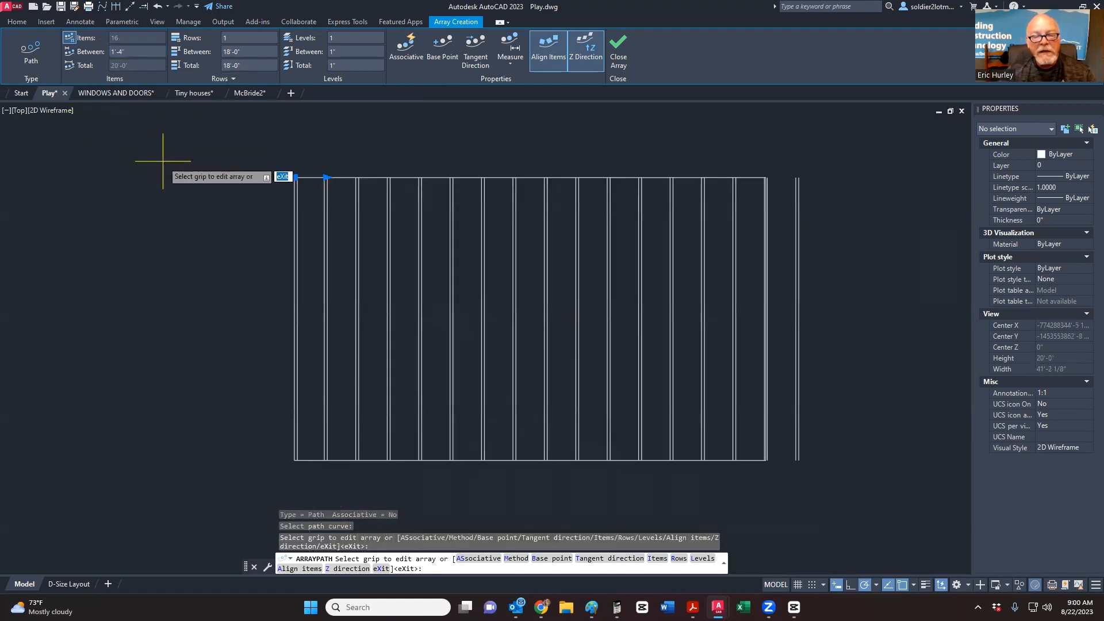
{"action": "key", "text": "Escape"}
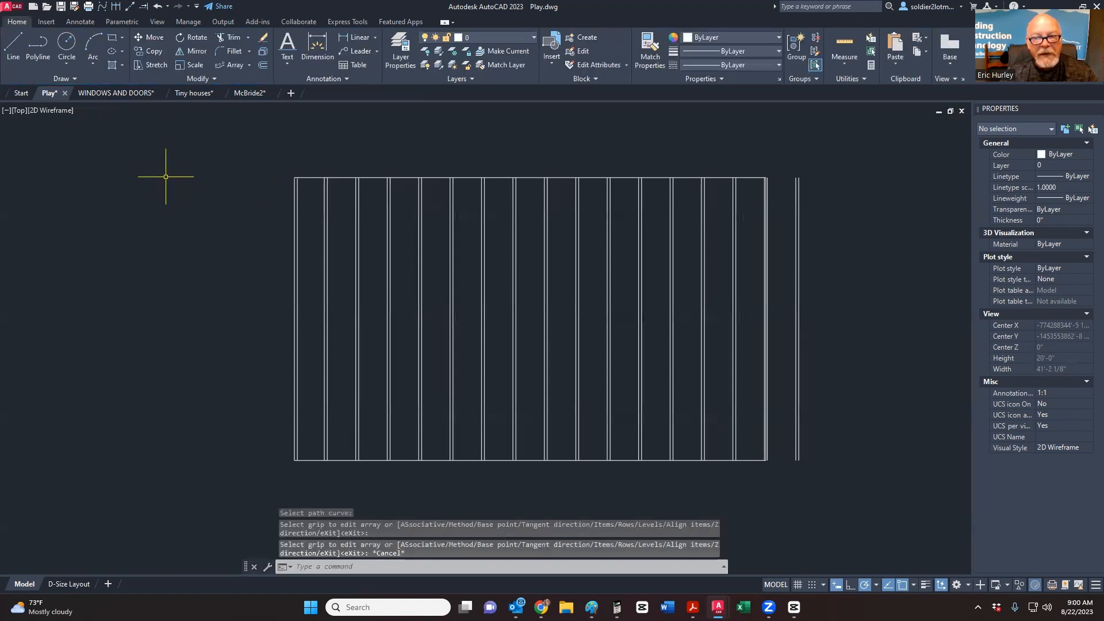
Step: Erase the surplus arrayed pair of vertical lines standing outside the rectangle's right side
{"action": "scroll", "coordinate": [815, 215], "scroll_direction": "up", "scroll_amount": 3}
{"action": "middle_click_drag", "start_coordinate": [815, 215], "coordinate": [640, 233]}
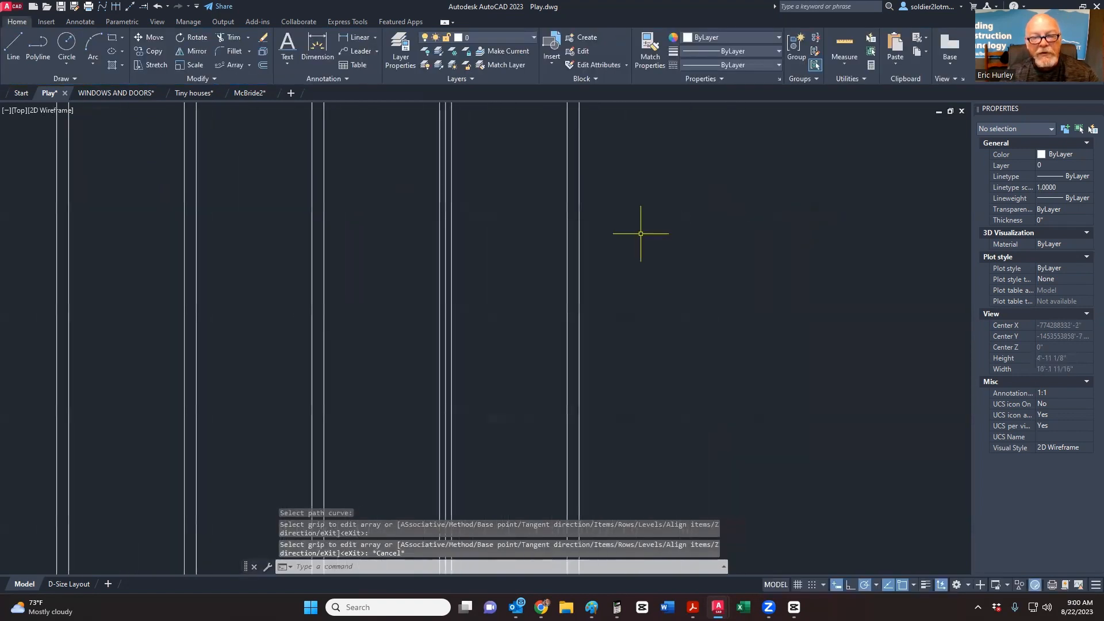
{"action": "scroll", "coordinate": [641, 233], "scroll_direction": "down", "scroll_amount": 2}
{"action": "scroll", "coordinate": [617, 222], "scroll_direction": "down", "scroll_amount": 2}
{"action": "scroll", "coordinate": [639, 229], "scroll_direction": "up", "scroll_amount": 5}
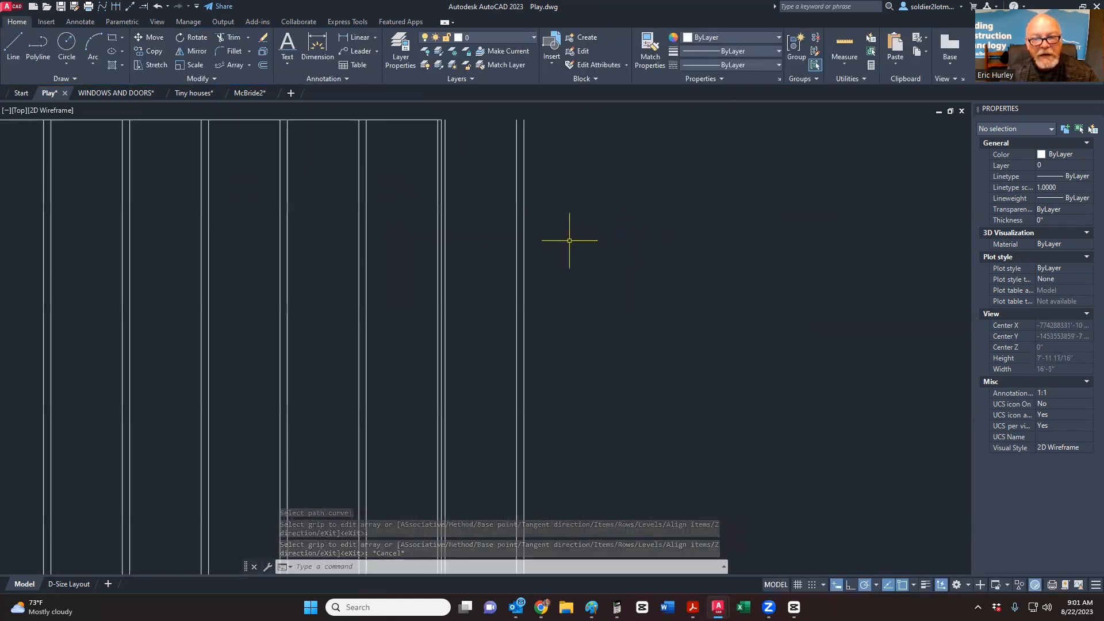
{"action": "left_click", "coordinate": [569, 239]}
{"action": "left_click", "coordinate": [481, 199]}
{"action": "key", "text": "Delete"}
Step: Move the last arrayed pair of lines from its outer line's top end to the rectangle's upper-right corner
{"action": "middle_click_drag", "start_coordinate": [436, 143], "coordinate": [456, 167]}
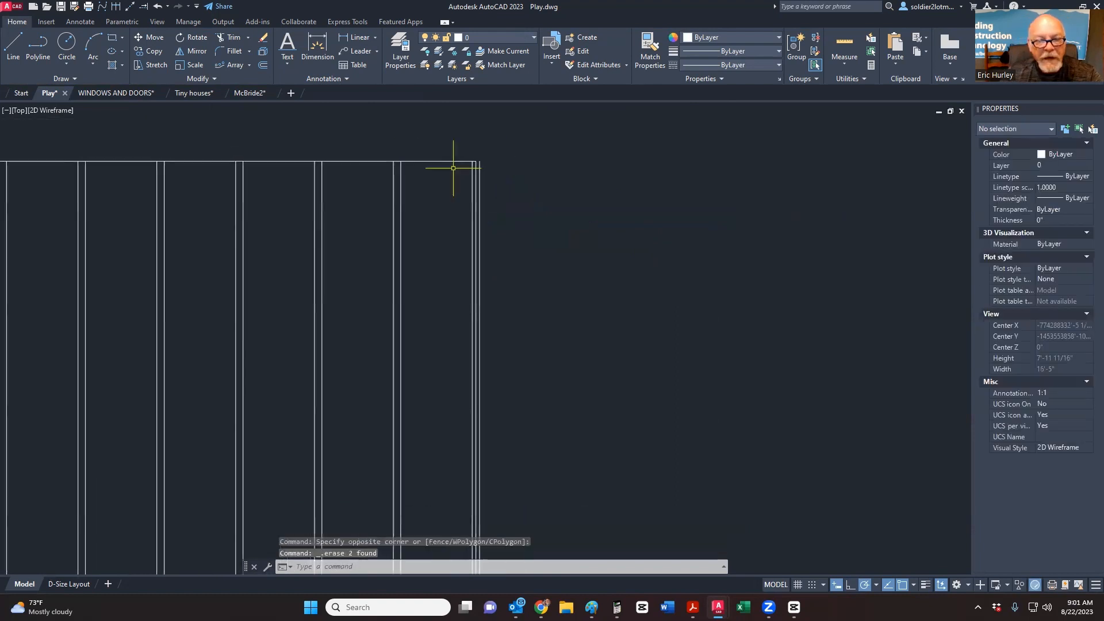
{"action": "scroll", "coordinate": [471, 163], "scroll_direction": "up", "scroll_amount": 8}
{"action": "left_click", "coordinate": [524, 218]}
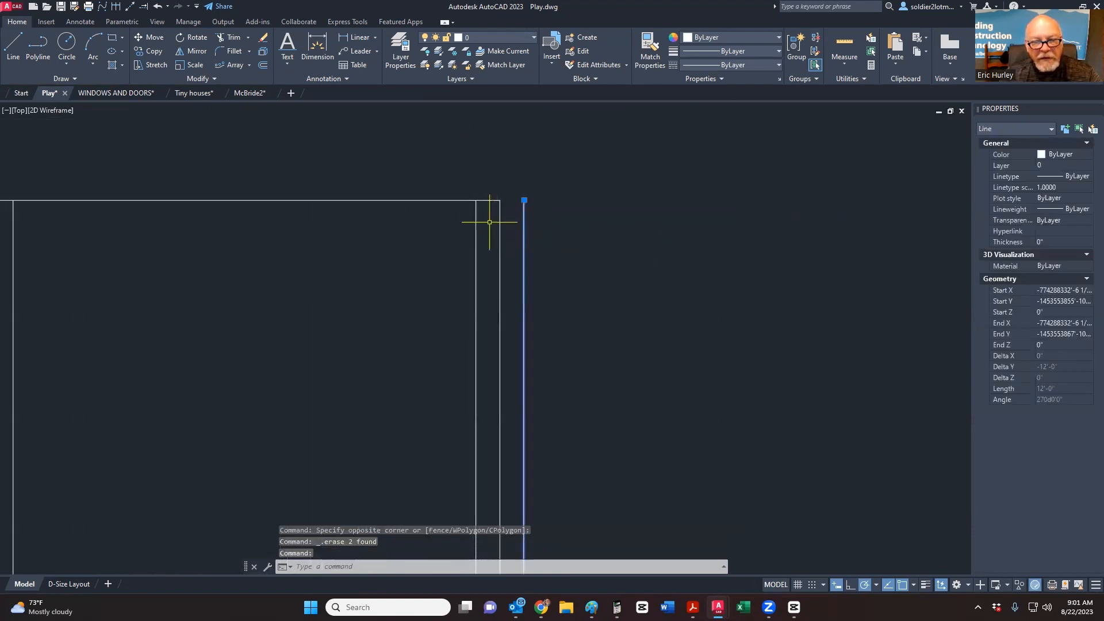
{"action": "left_click", "coordinate": [482, 225]}
{"action": "left_click", "coordinate": [463, 229]}
{"action": "scroll", "coordinate": [586, 224], "scroll_direction": "down", "scroll_amount": 6}
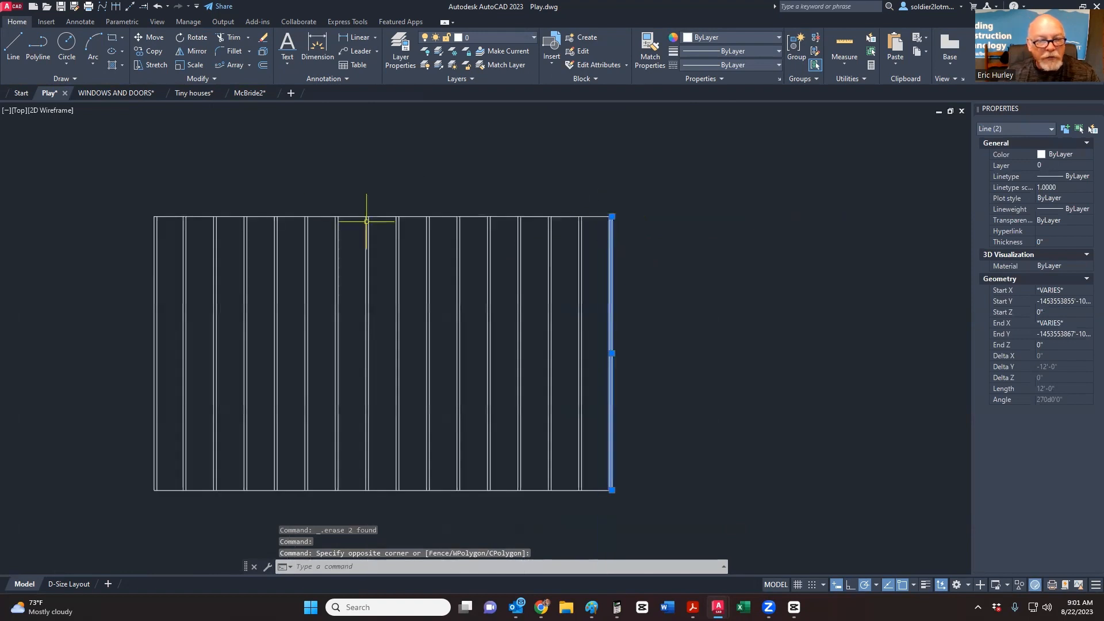
{"action": "scroll", "coordinate": [151, 225], "scroll_direction": "up", "scroll_amount": 5}
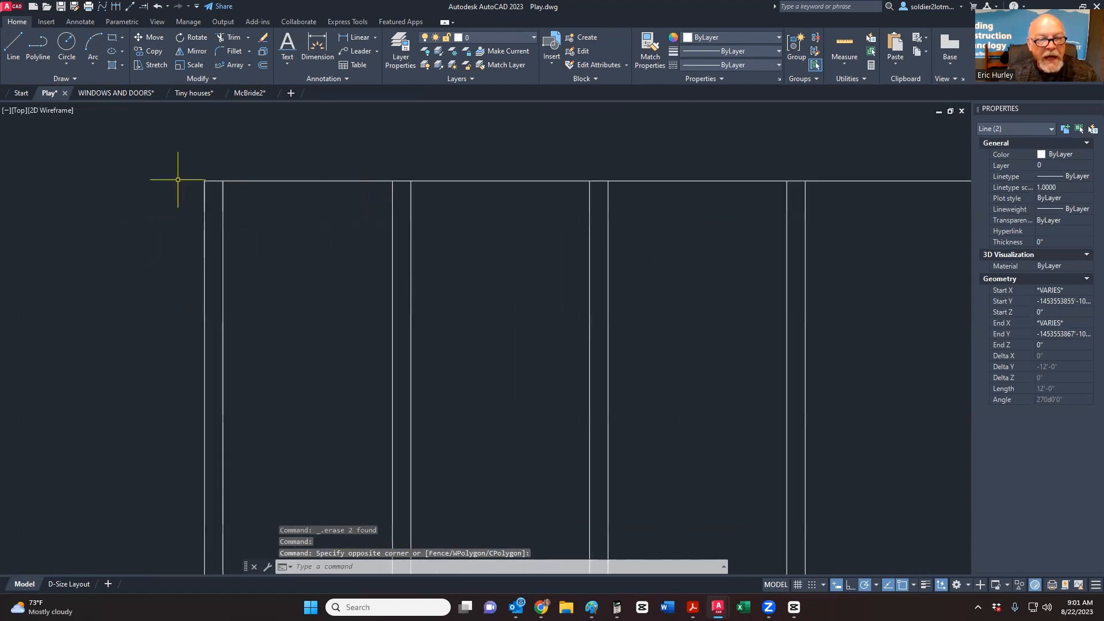
{"action": "scroll", "coordinate": [291, 178], "scroll_direction": "down", "scroll_amount": 6}
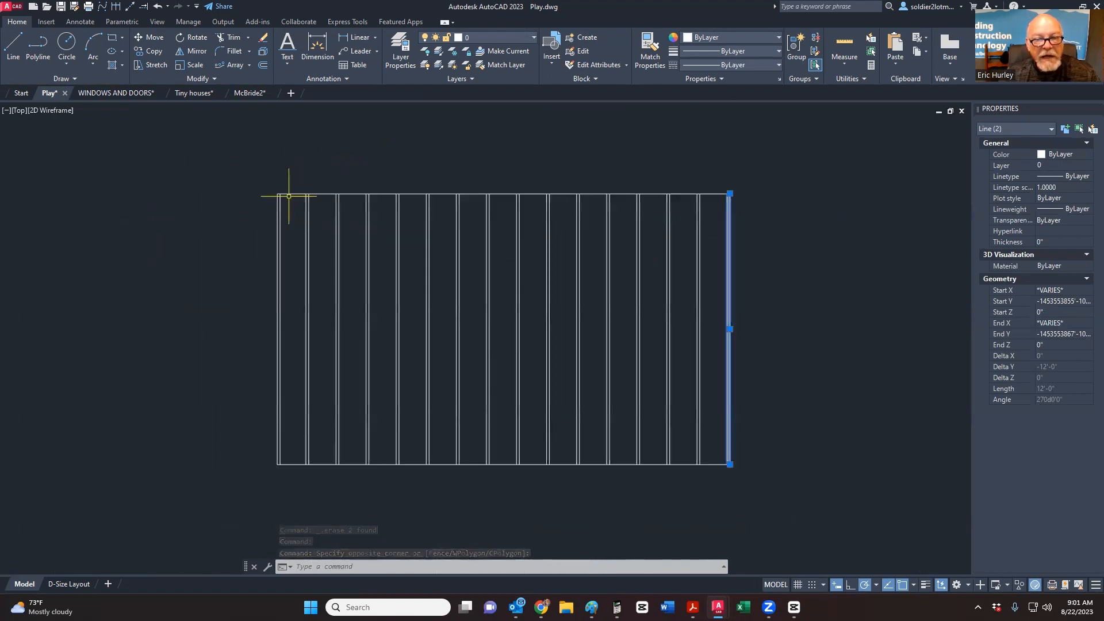
{"action": "scroll", "coordinate": [680, 210], "scroll_direction": "up", "scroll_amount": 8}
{"action": "middle_click_drag", "start_coordinate": [680, 210], "coordinate": [469, 237]}
{"action": "scroll", "coordinate": [469, 241], "scroll_direction": "down", "scroll_amount": 4}
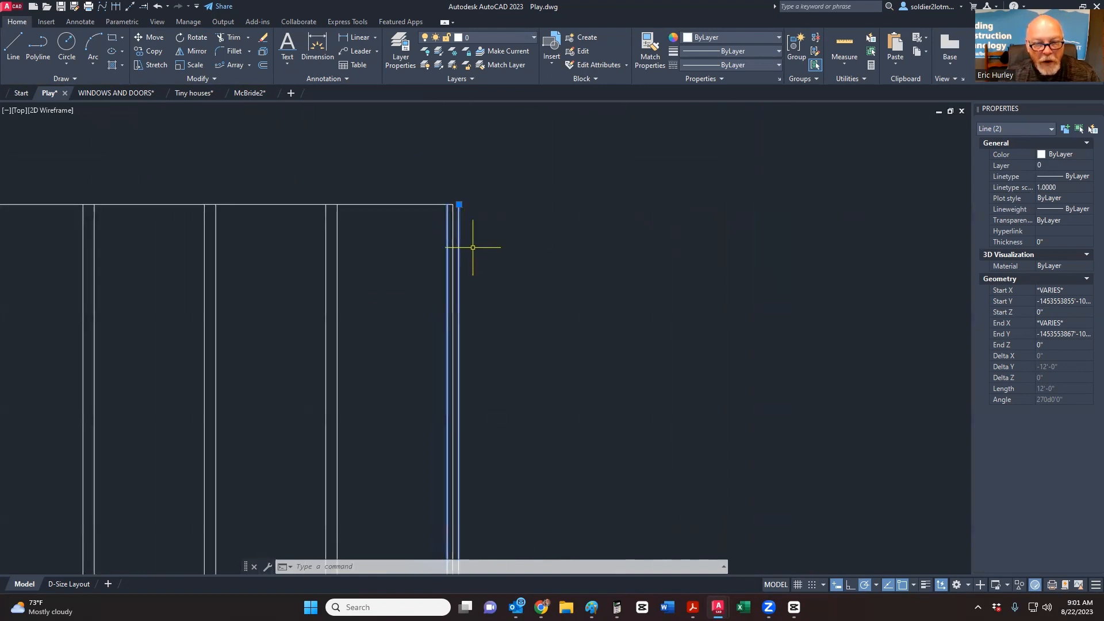
{"action": "scroll", "coordinate": [466, 240], "scroll_direction": "up", "scroll_amount": 2}
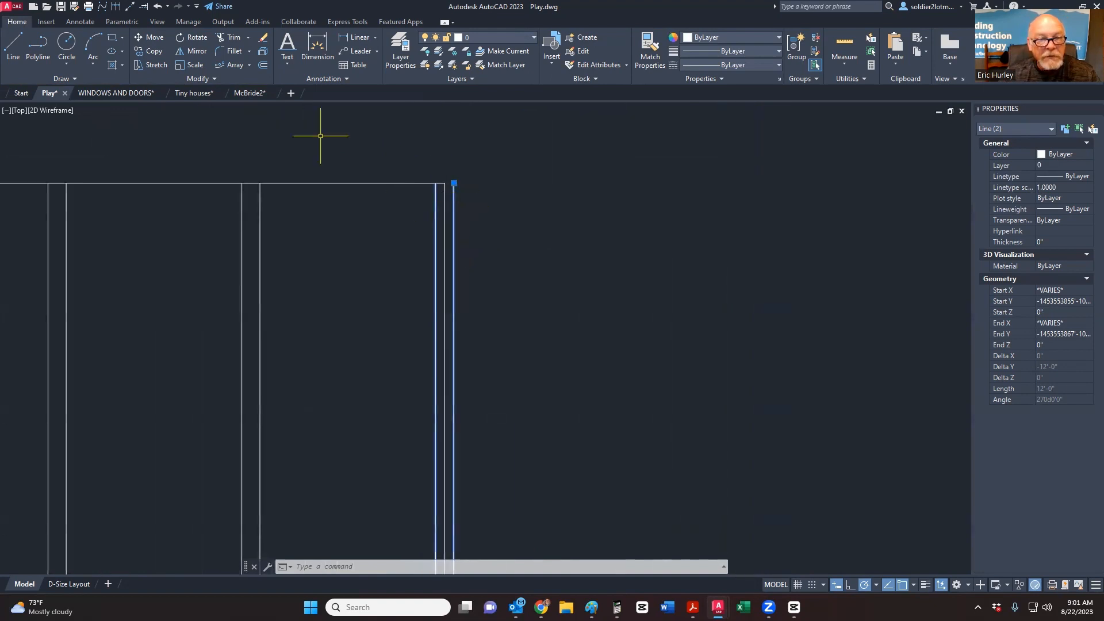
{"action": "right_click", "coordinate": [367, 183]}
{"action": "left_click", "coordinate": [393, 270]}
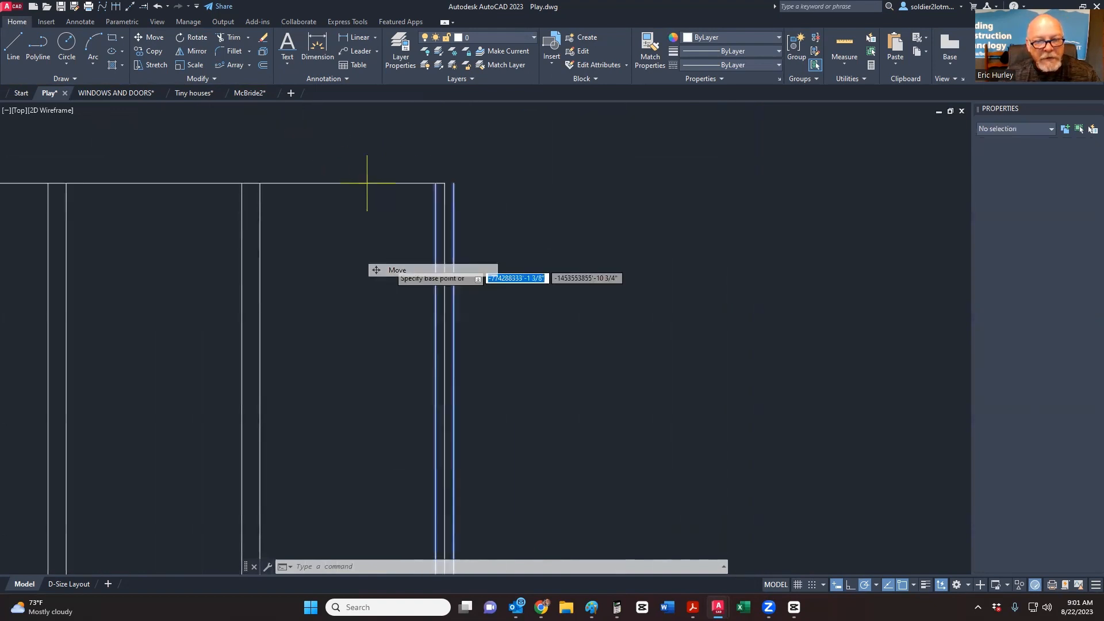
{"action": "left_click", "coordinate": [454, 183]}
{"action": "left_click", "coordinate": [444, 183]}
{"action": "scroll", "coordinate": [483, 184], "scroll_direction": "down", "scroll_amount": 8}
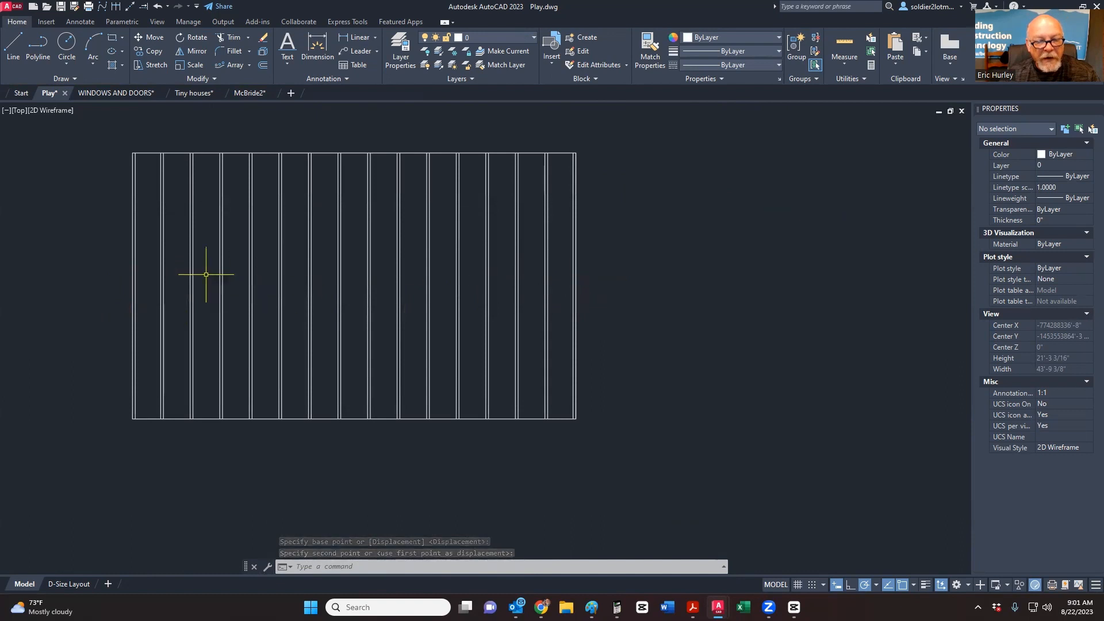
{"action": "middle_click_drag", "start_coordinate": [207, 271], "coordinate": [256, 262]}
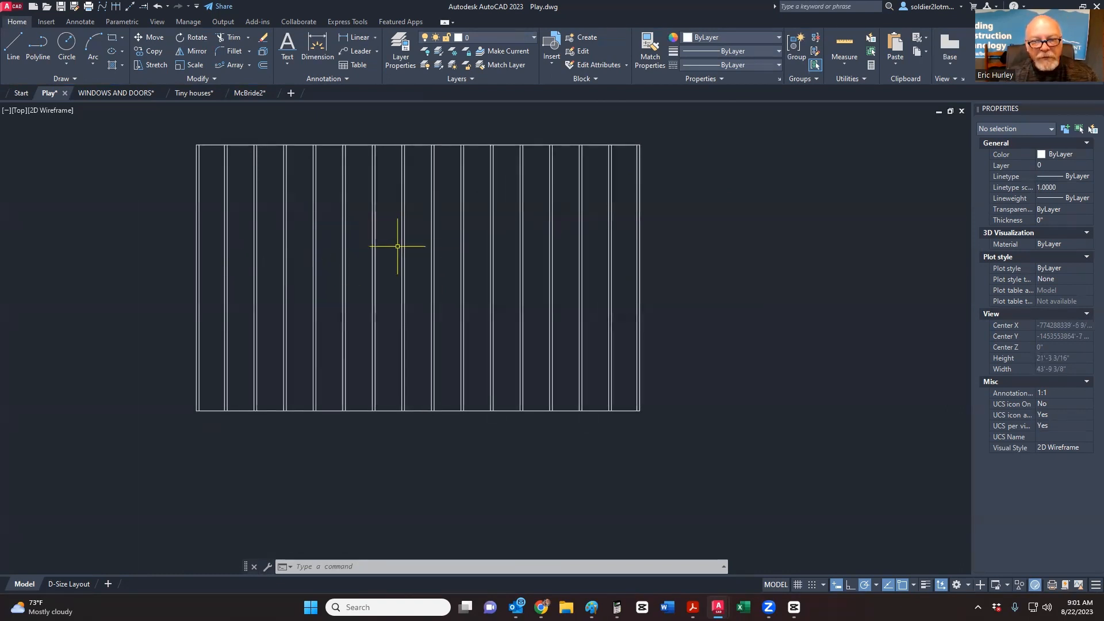
{"action": "middle_click_drag", "start_coordinate": [661, 254], "coordinate": [665, 257]}
{"action": "left_click", "coordinate": [656, 254]}
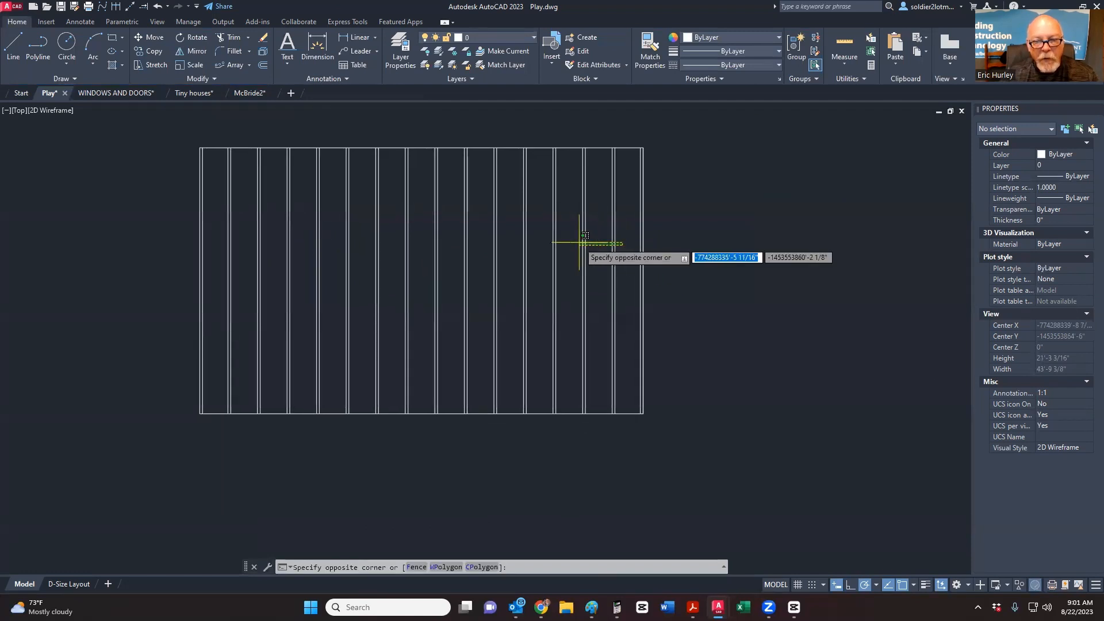
{"action": "left_click", "coordinate": [579, 247]}
{"action": "key", "text": "Escape"}
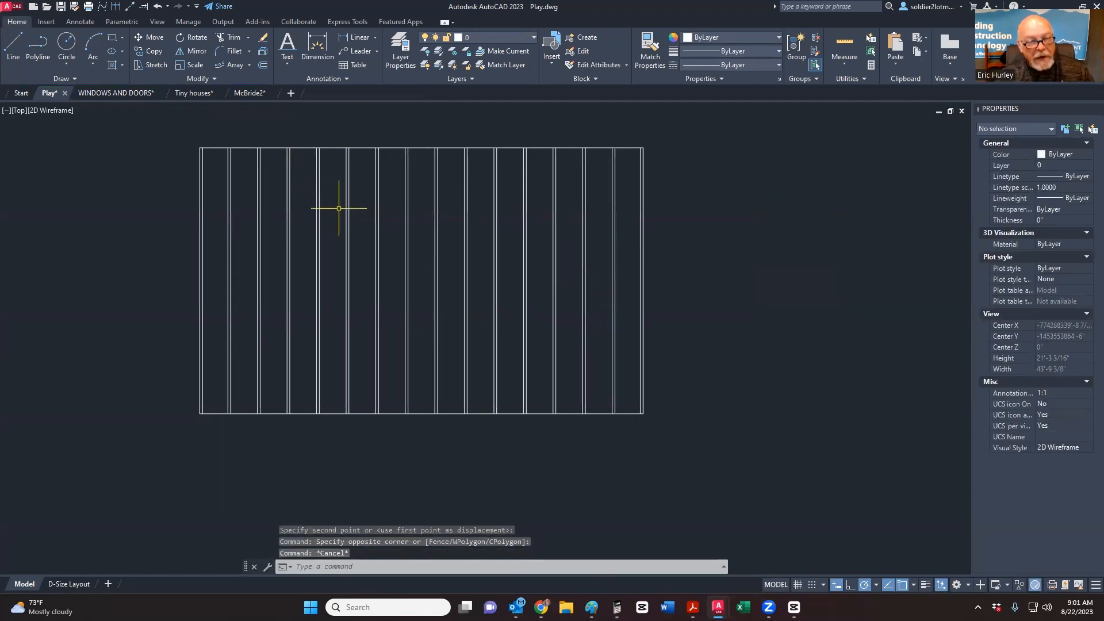
Step: Undo the move of the last pair, the erasure of the surplus pair, and the path array
{"action": "key", "text": "ctrl+z"}
{"action": "key", "text": "ctrl+z"}
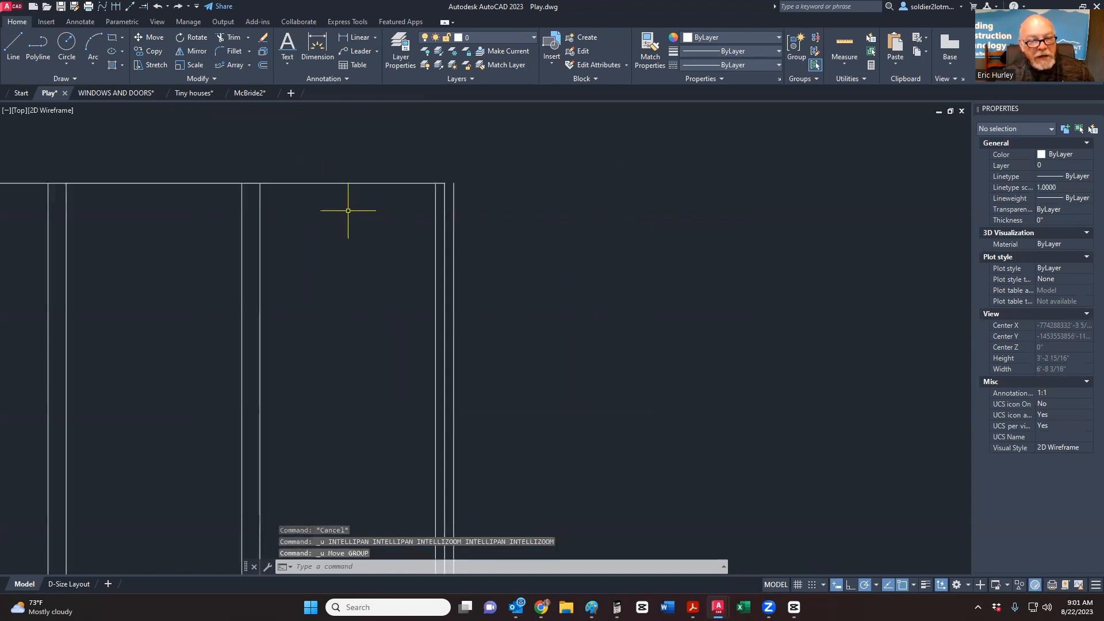
{"action": "key", "text": "ctrl+z"}
{"action": "key", "text": "ctrl+z"}
{"action": "key", "text": "ctrl+z"}
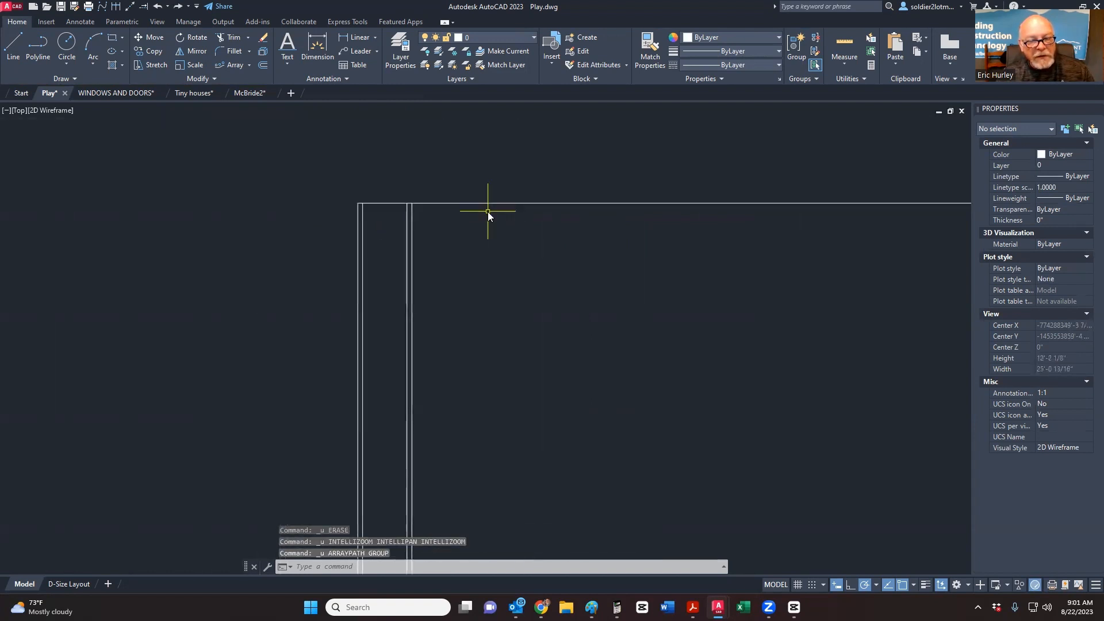
{"action": "scroll", "coordinate": [488, 212], "scroll_direction": "down", "scroll_amount": 2}
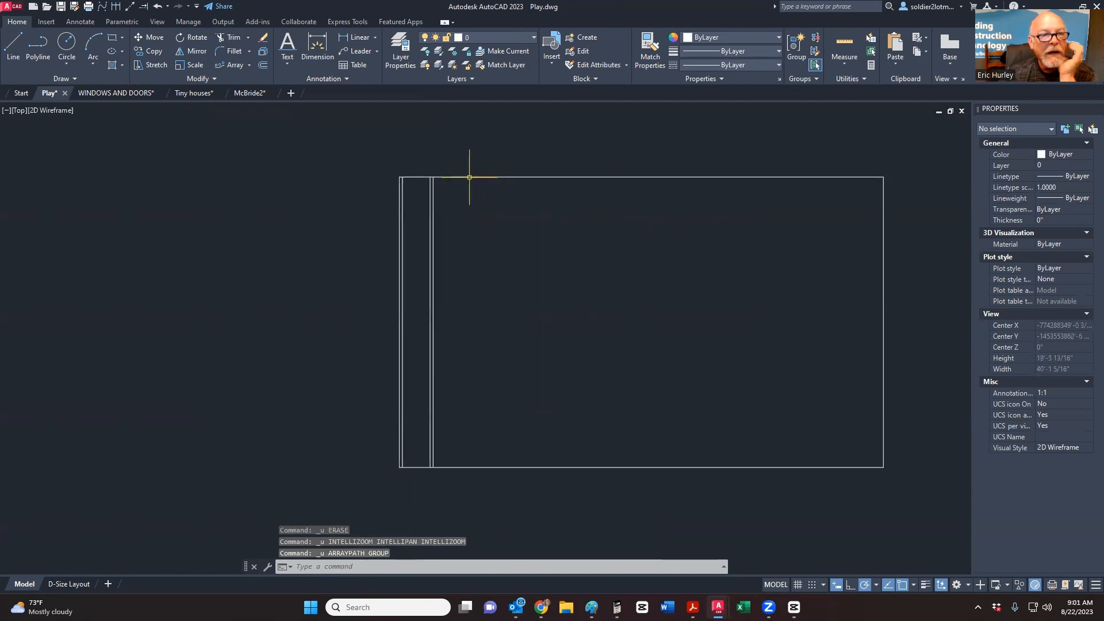
{"action": "left_click", "coordinate": [249, 64]}
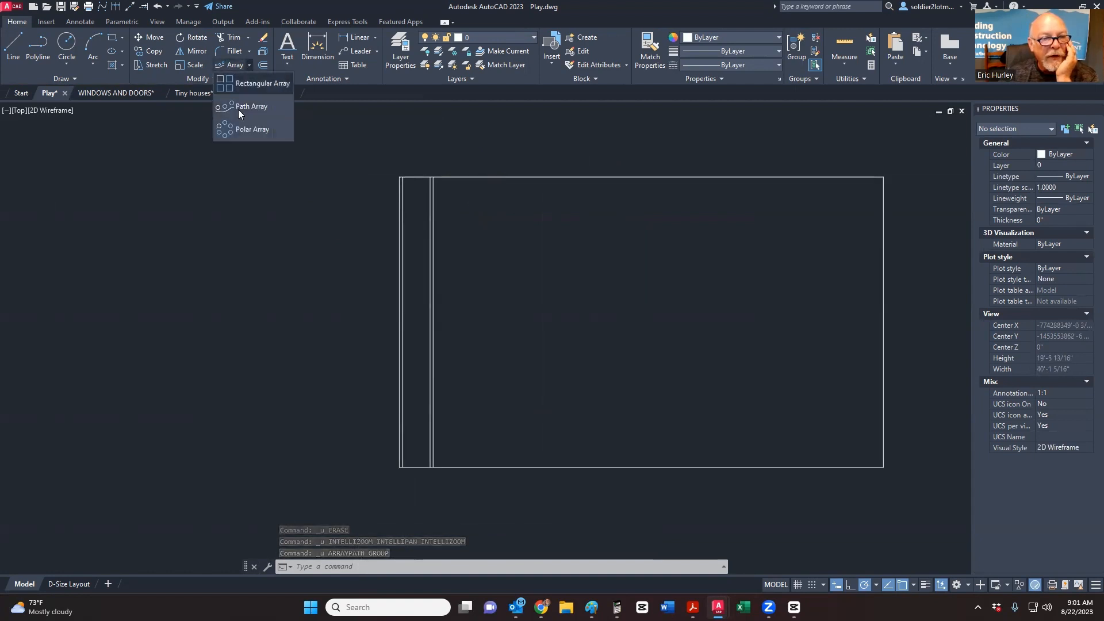
{"action": "left_click", "coordinate": [233, 127]}
{"action": "scroll", "coordinate": [287, 170], "scroll_direction": "down", "scroll_amount": 10}
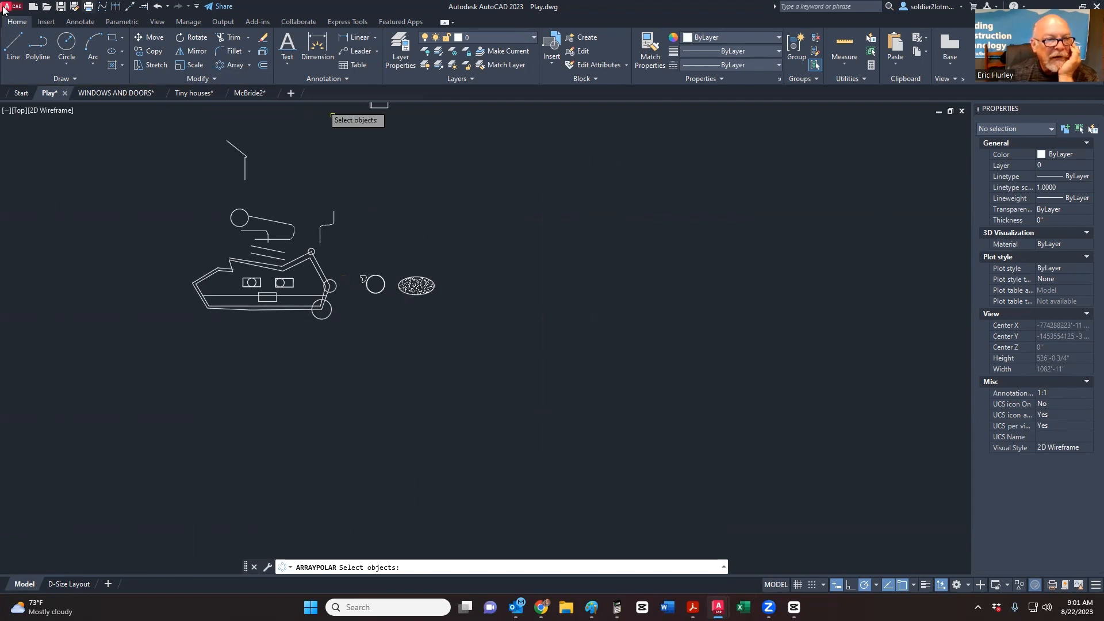
{"action": "key", "text": "Escape"}
Step: Draw a circle with a 9' radius in the empty space left of the rectangle
{"action": "scroll", "coordinate": [332, 115], "scroll_direction": "up", "scroll_amount": 10}
{"action": "type", "text": "c"}
{"action": "key", "text": "Return"}
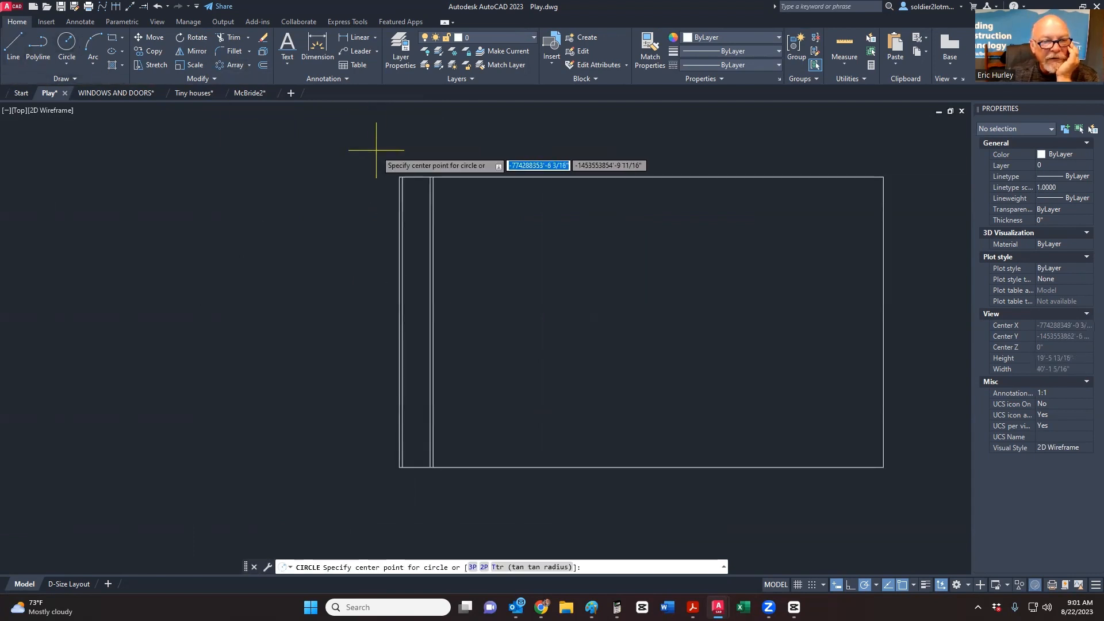
{"action": "scroll", "coordinate": [236, 206], "scroll_direction": "up", "scroll_amount": 5}
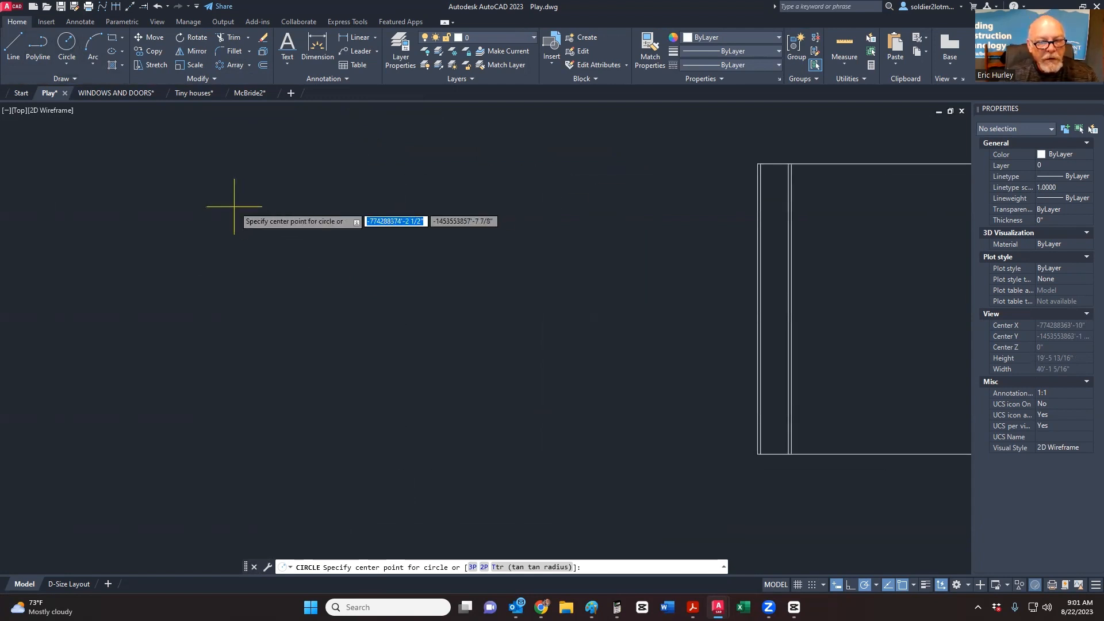
{"action": "left_click", "coordinate": [409, 313]}
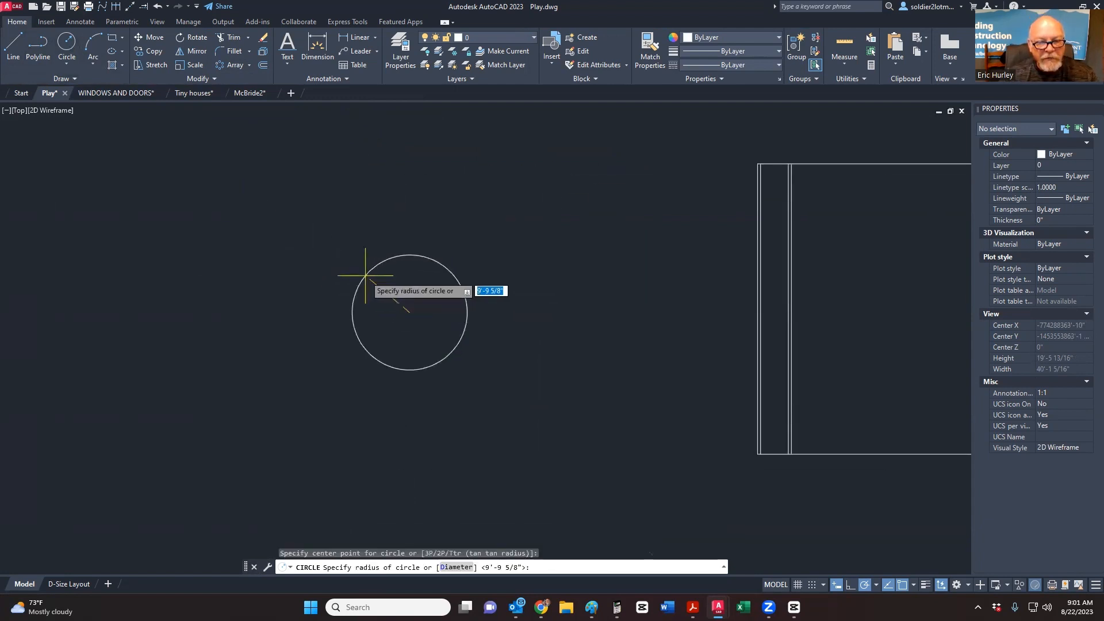
{"action": "type", "text": "9"}
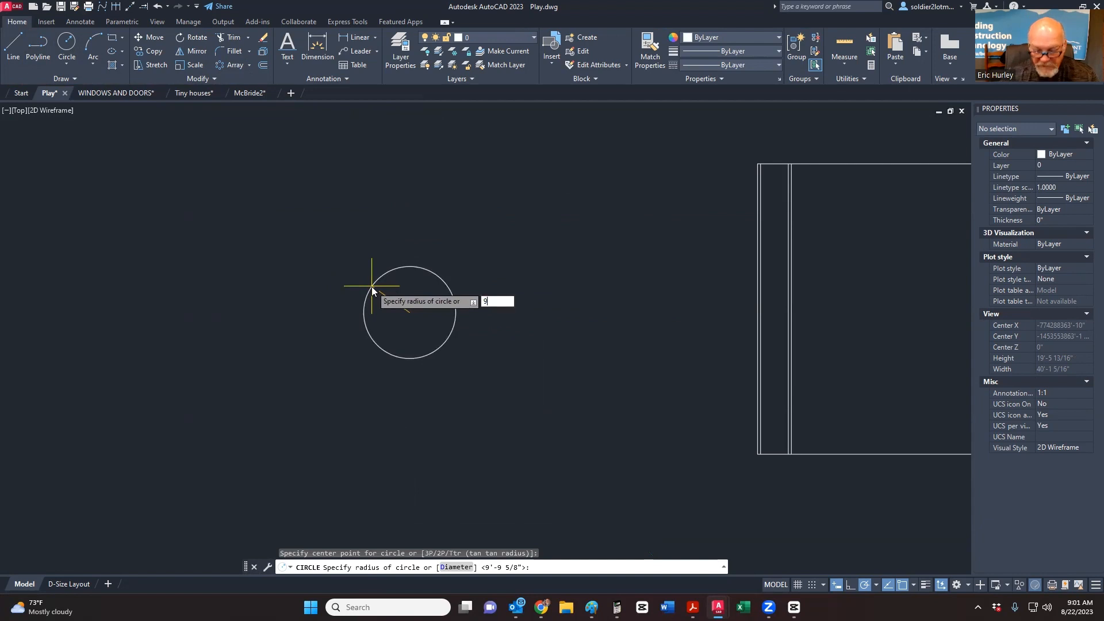
{"action": "type", "text": "'"}
{"action": "key", "text": "Return"}
{"action": "scroll", "coordinate": [387, 252], "scroll_direction": "down", "scroll_amount": 2}
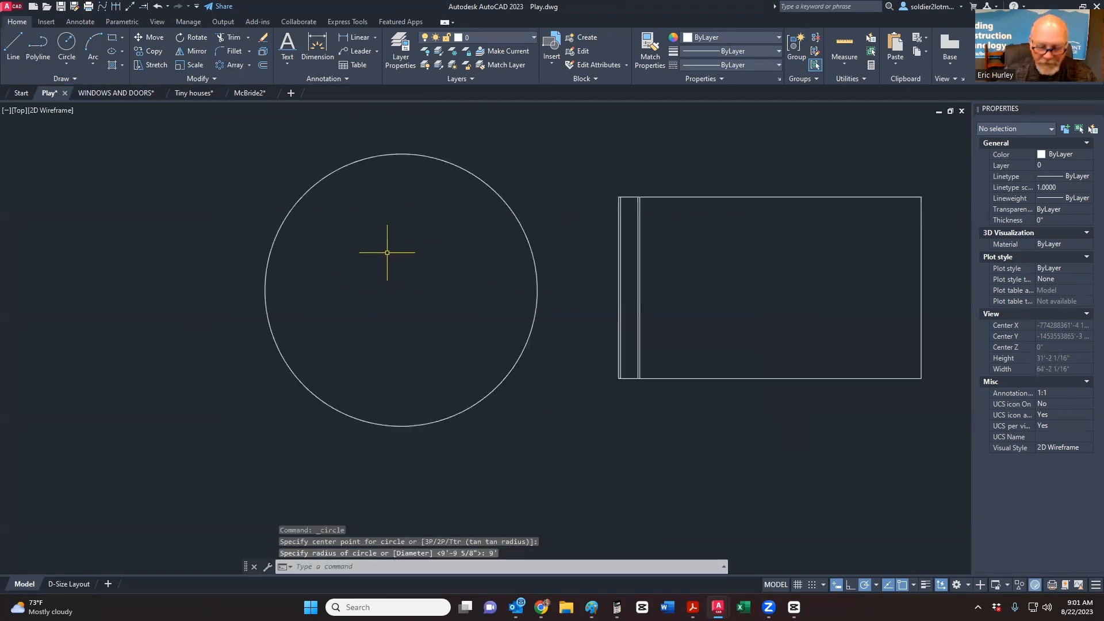
Step: Draw a vertical line from the circle's top quadrant down to its center
{"action": "middle_click_drag", "start_coordinate": [389, 239], "coordinate": [359, 247]}
{"action": "left_click", "coordinate": [13, 49]}
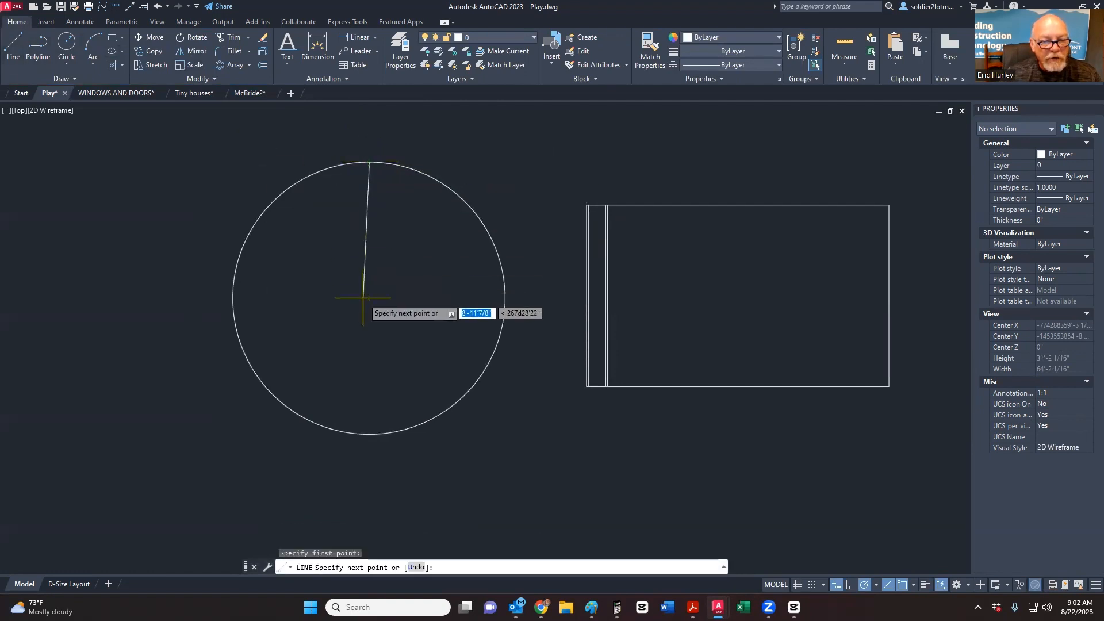
{"action": "left_click", "coordinate": [363, 300]}
{"action": "key", "text": "Escape"}
{"action": "left_click", "coordinate": [377, 235]}
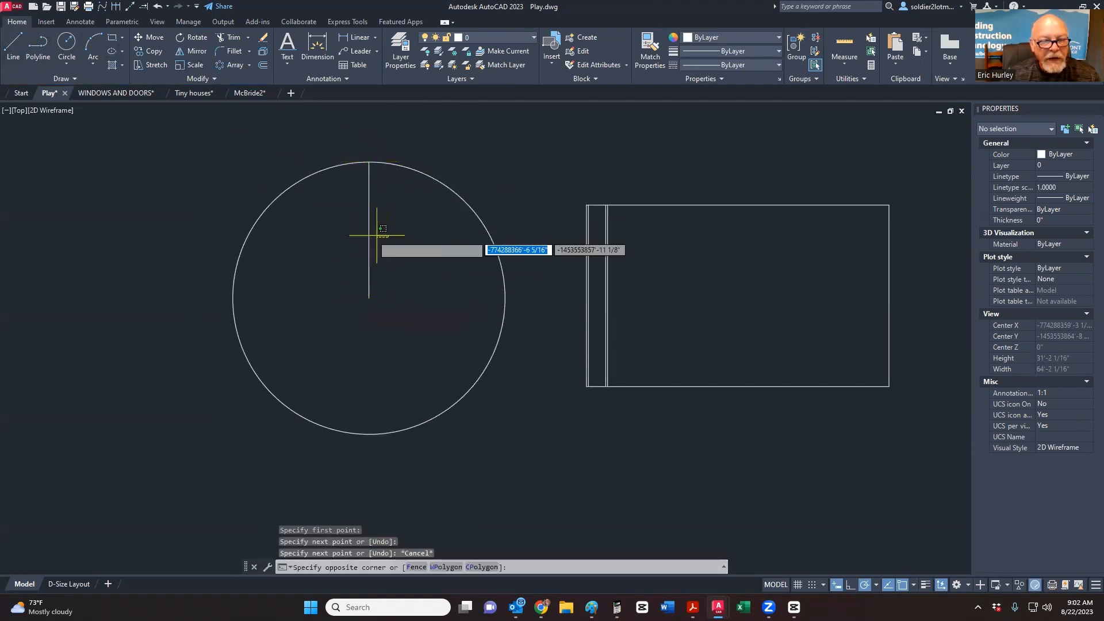
{"action": "left_click", "coordinate": [350, 234]}
{"action": "key", "text": "Escape"}
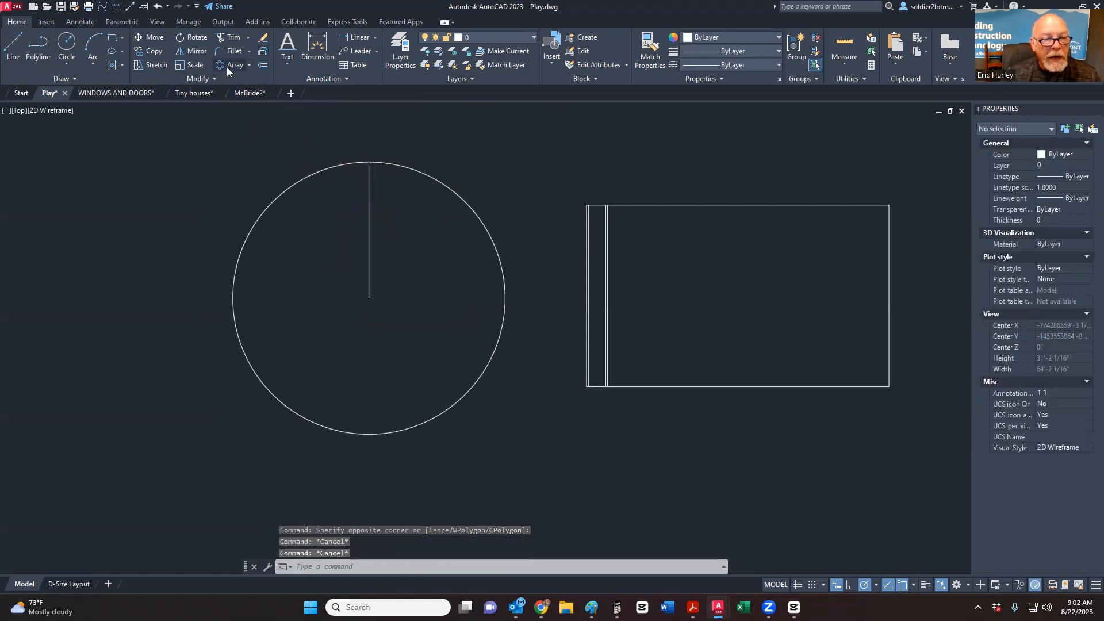
Step: Create a polar array of the vertical radius line around the circle's center with 12 items
{"action": "left_click", "coordinate": [229, 65]}
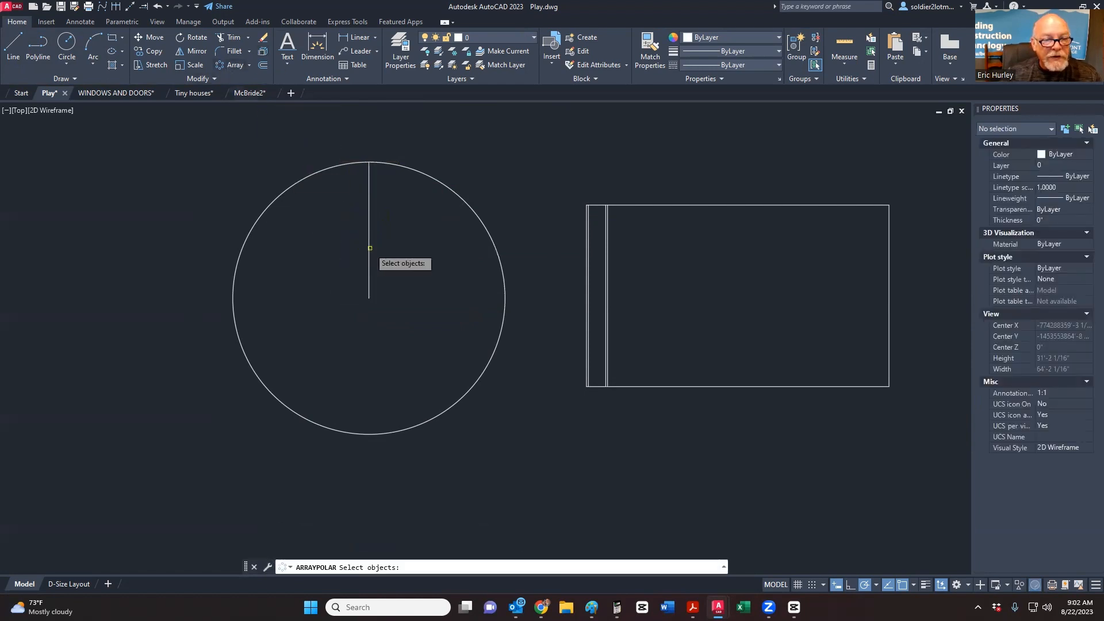
{"action": "left_click", "coordinate": [369, 279]}
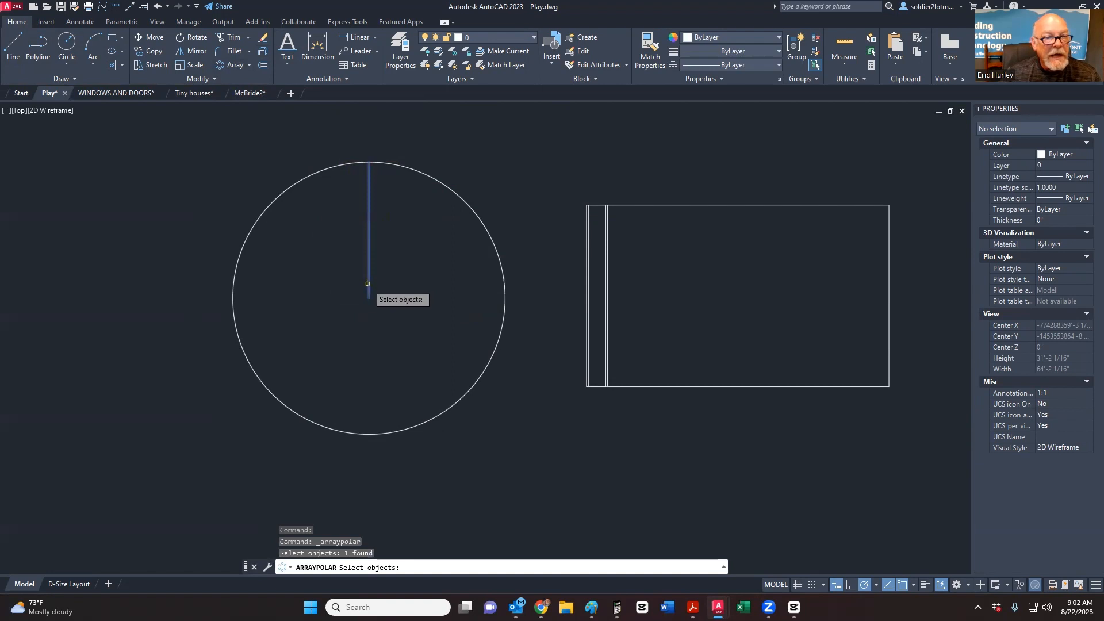
{"action": "key", "text": "Return"}
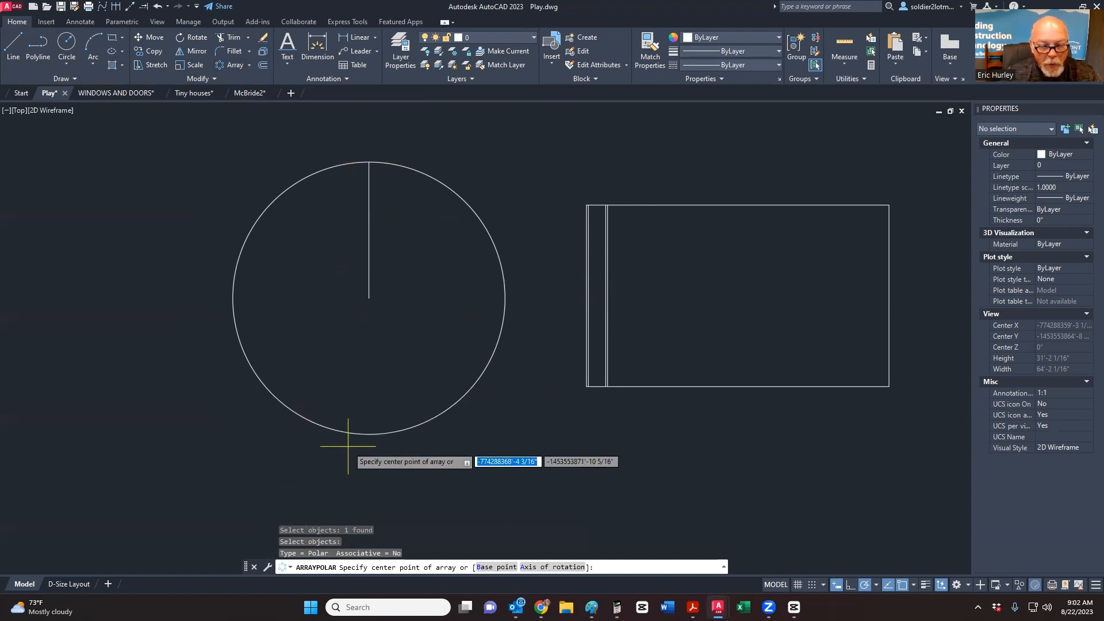
{"action": "left_click", "coordinate": [369, 299]}
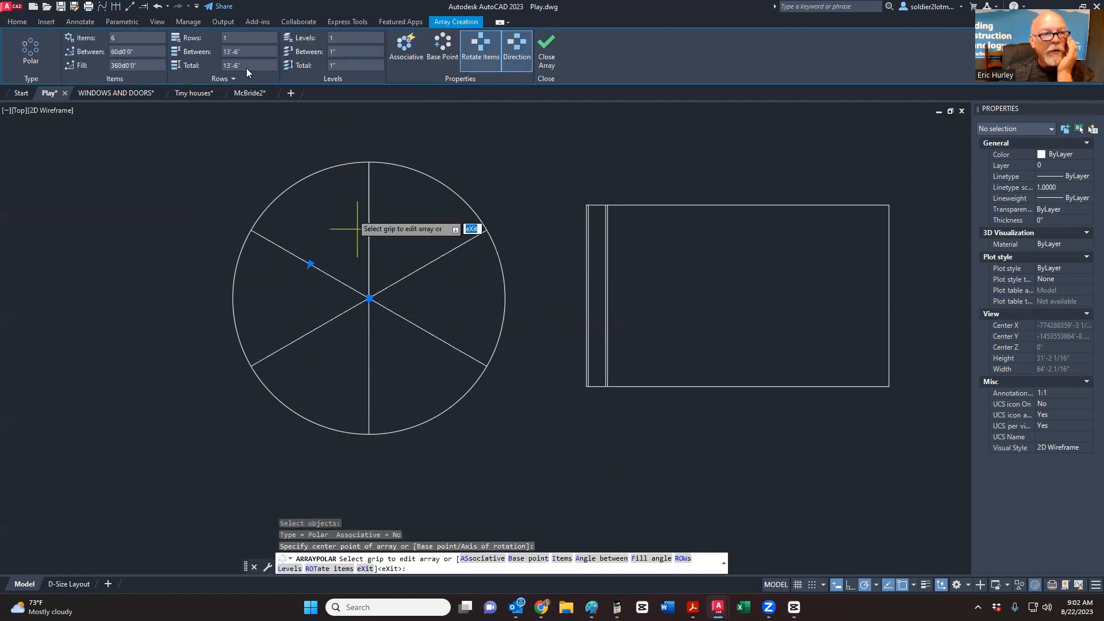
{"action": "left_click", "coordinate": [119, 38]}
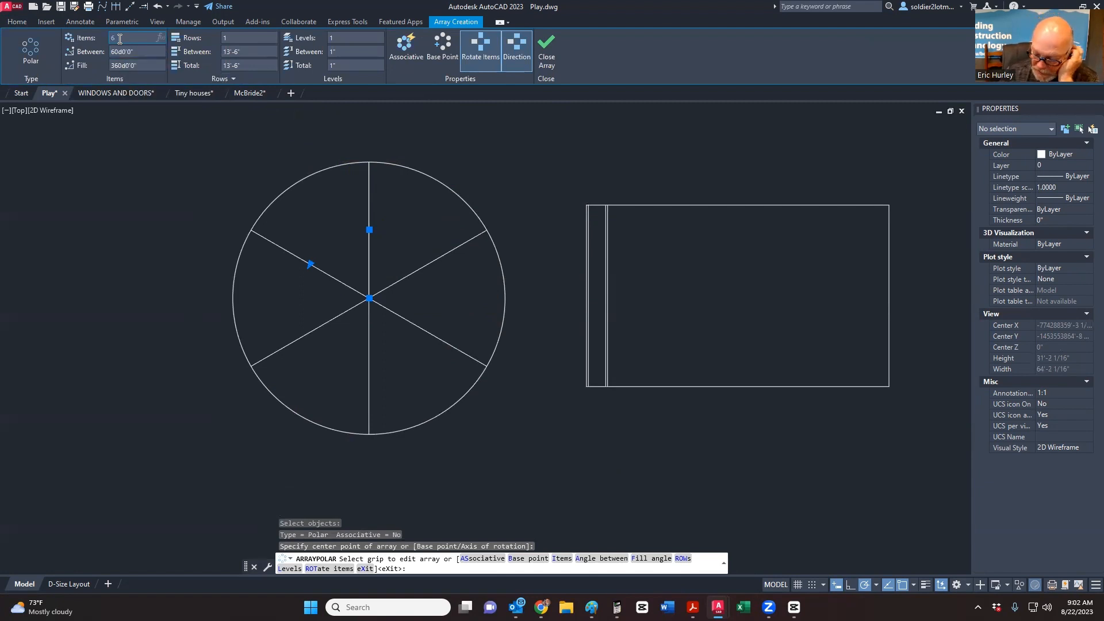
{"action": "type", "text": "12"}
{"action": "key", "text": "Return"}
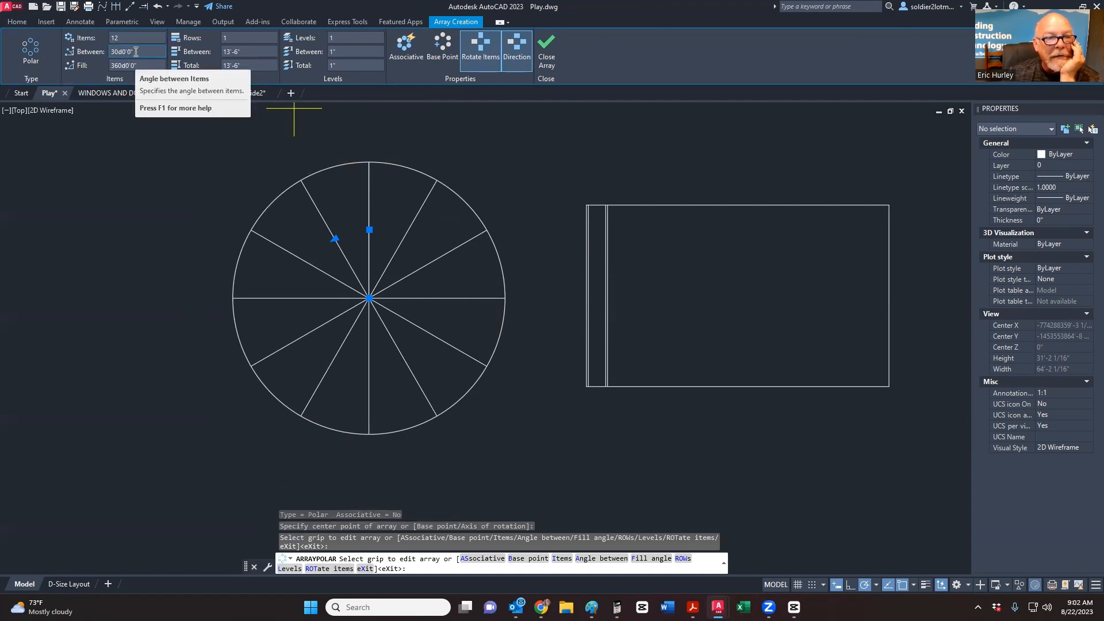
Step: Try fill angles of 180 and then 90 degrees for the polar array
{"action": "left_click", "coordinate": [136, 51]}
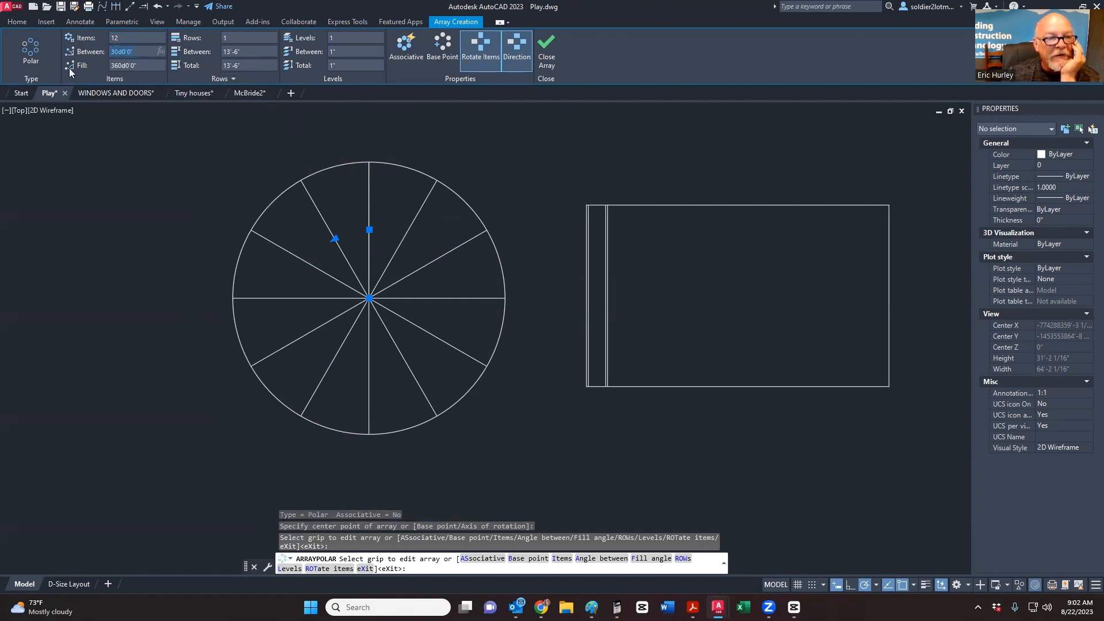
{"action": "left_click", "coordinate": [152, 63]}
{"action": "type", "text": "180"}
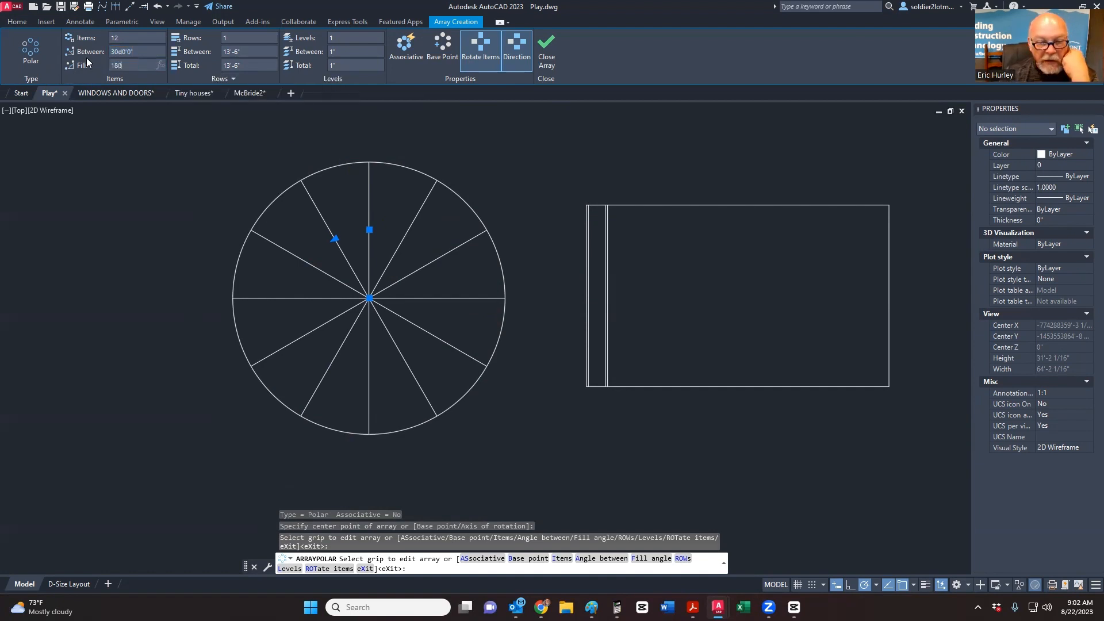
{"action": "key", "text": "Return"}
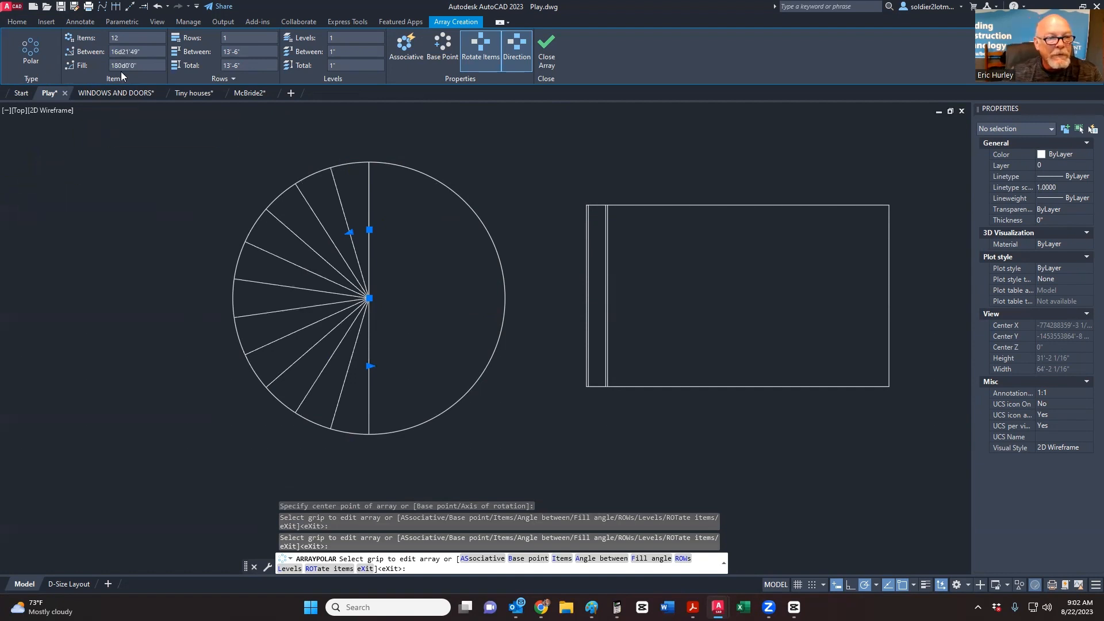
{"action": "left_click", "coordinate": [150, 70]}
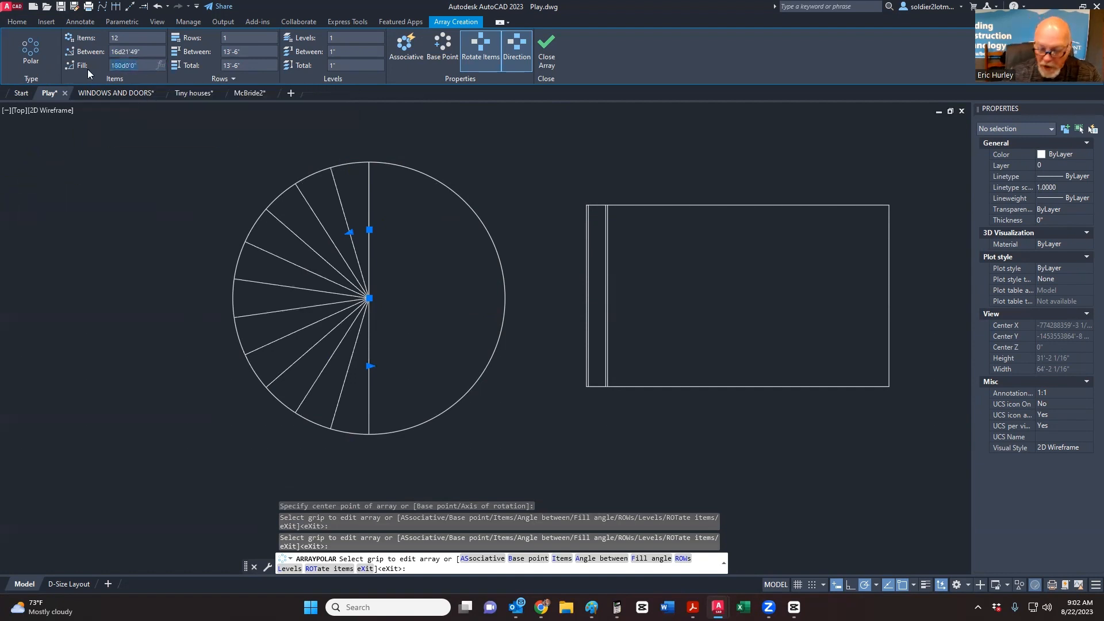
{"action": "type", "text": "90"}
{"action": "key", "text": "Return"}
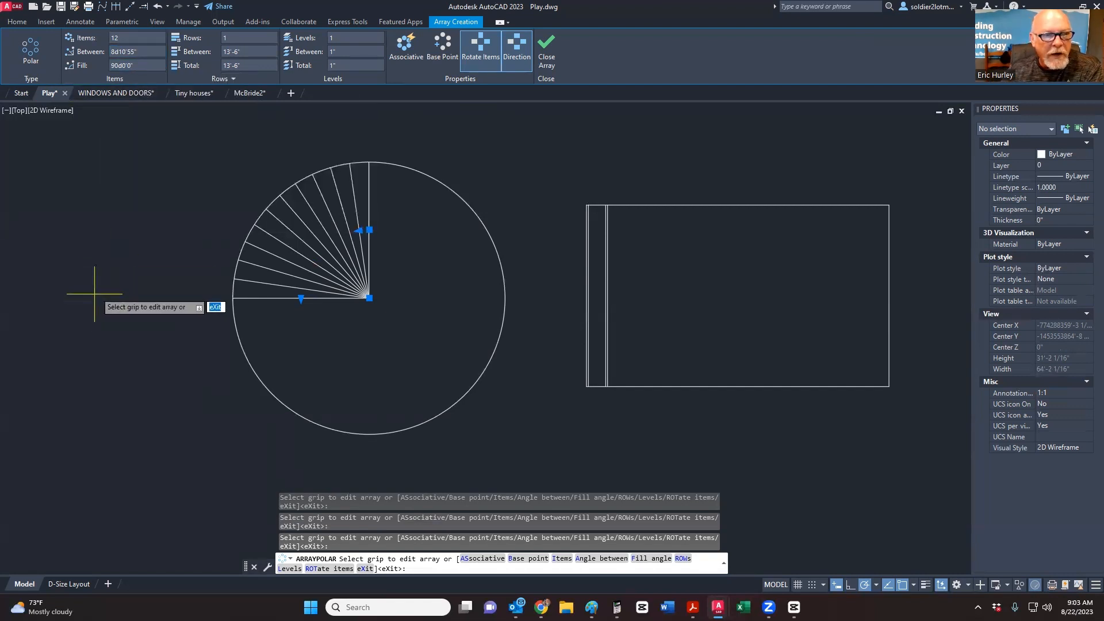
Step: Set the polar array's fill angle back to 360 degrees and its item count to 17
{"action": "left_click", "coordinate": [143, 67]}
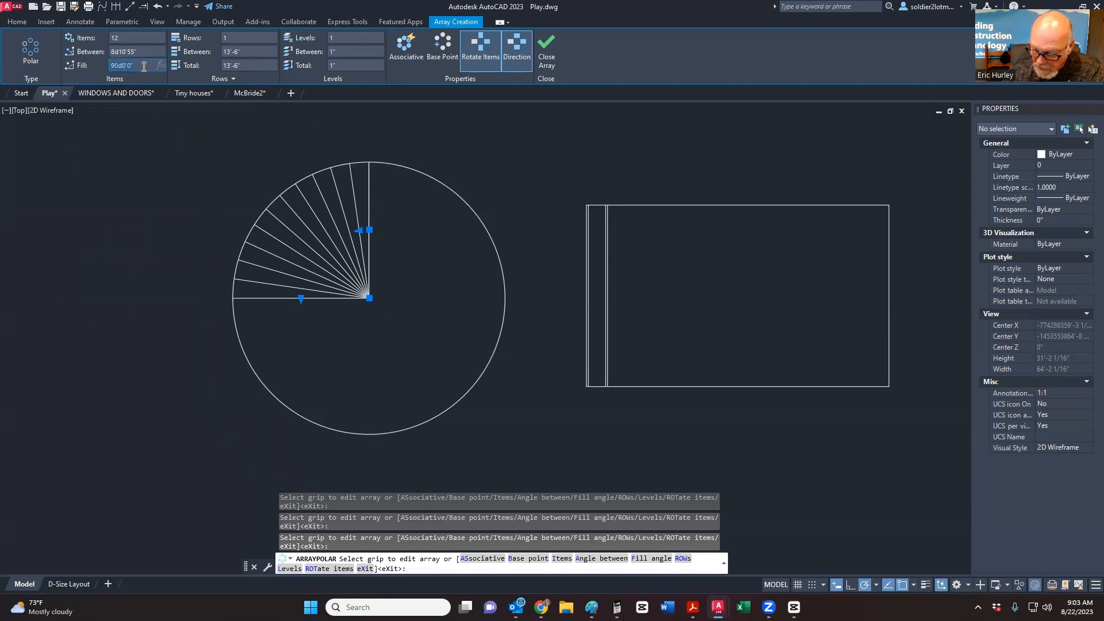
{"action": "type", "text": "360"}
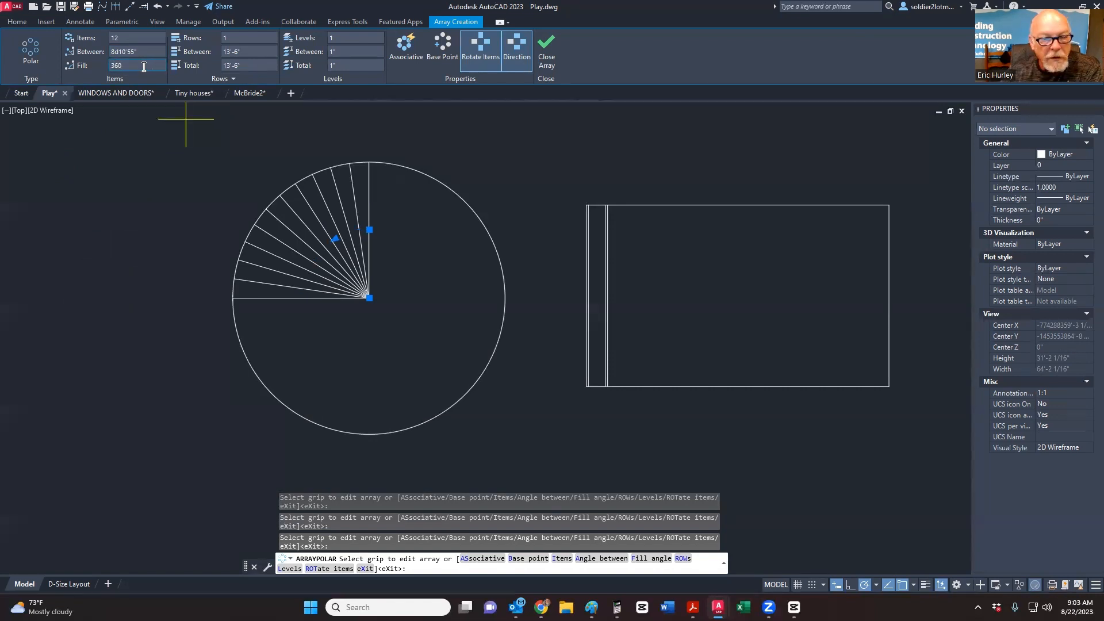
{"action": "key", "text": "Return"}
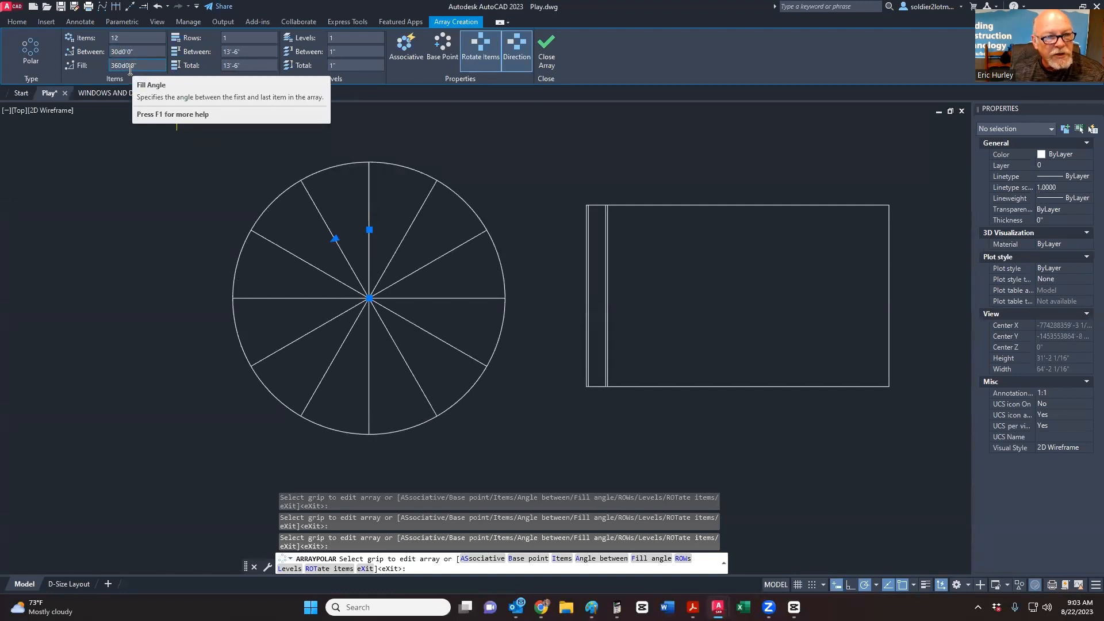
{"action": "left_click", "coordinate": [131, 38]}
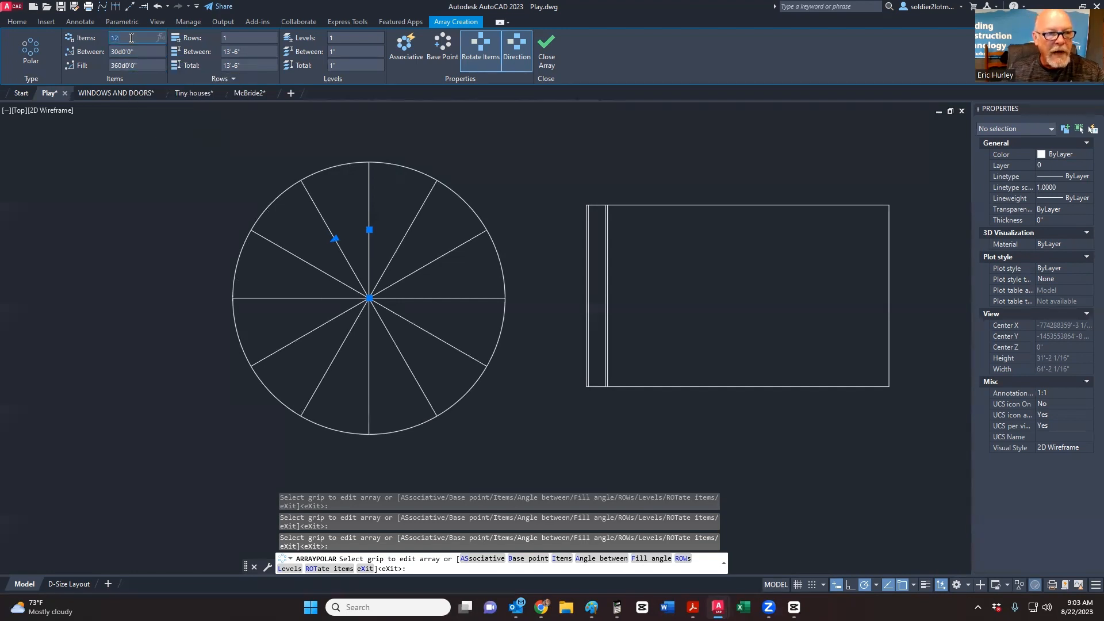
{"action": "type", "text": "17"}
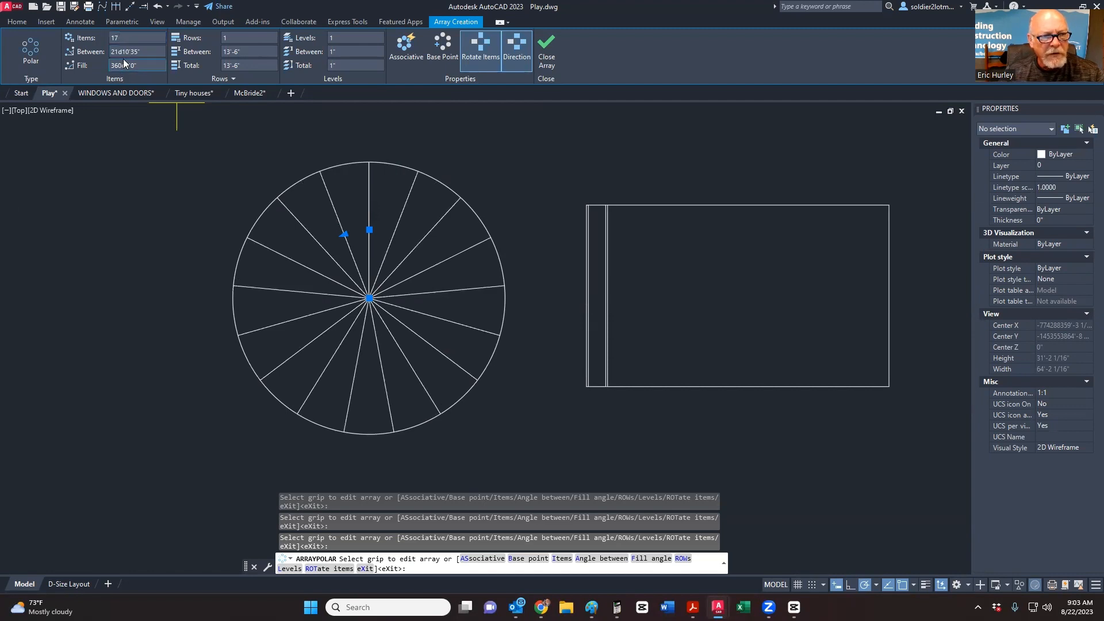
Step: Set the polar array's item count to 92 and finish the array
{"action": "left_click", "coordinate": [120, 37]}
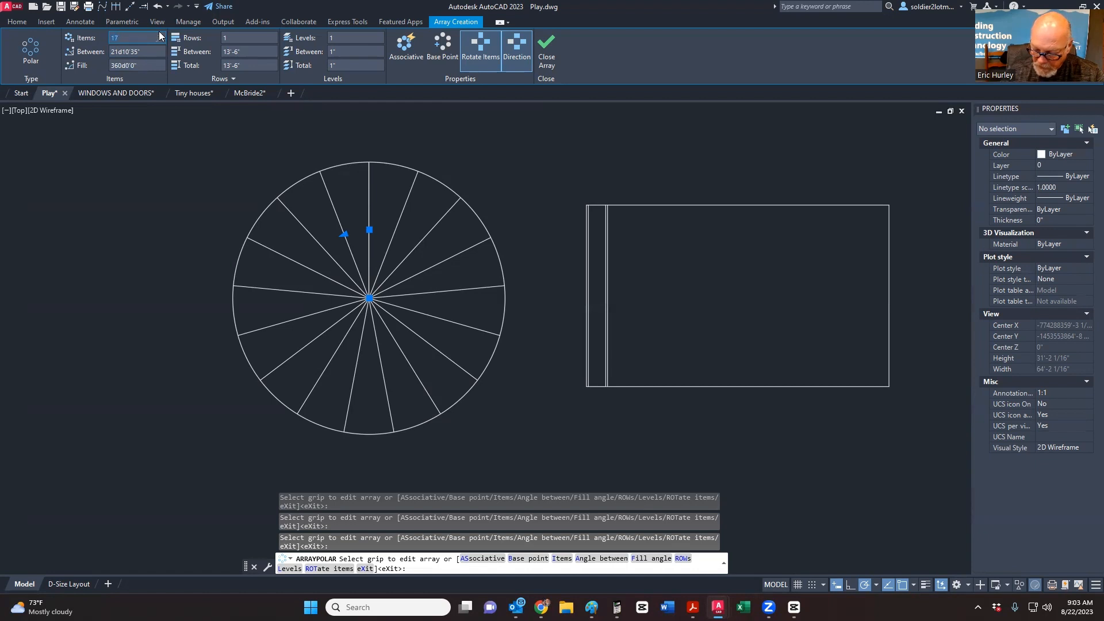
{"action": "type", "text": "92"}
{"action": "key", "text": "Return"}
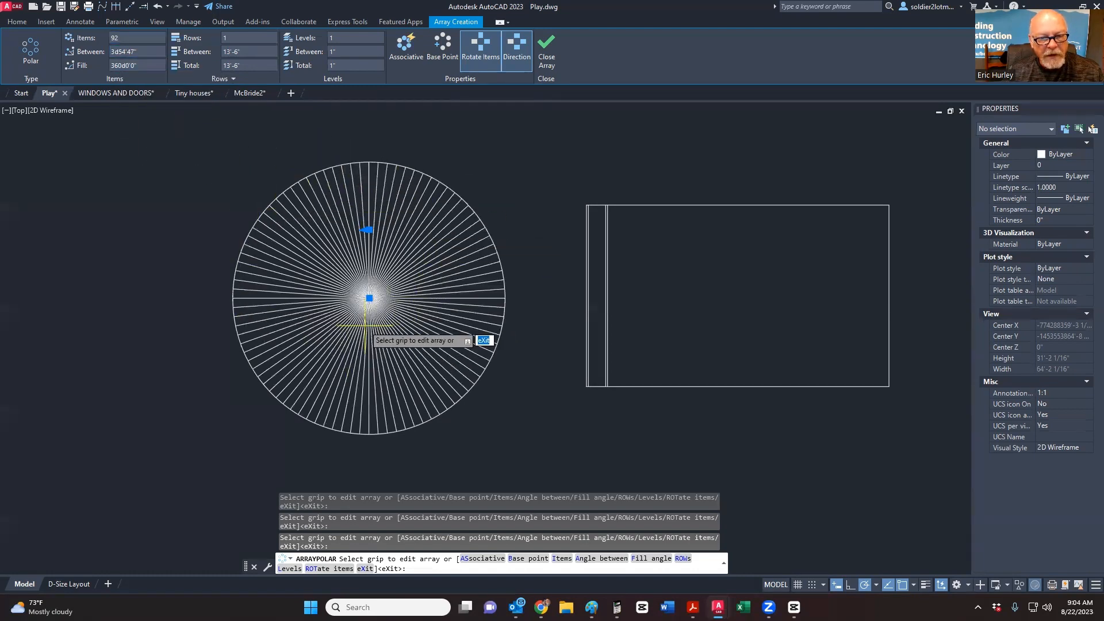
{"action": "scroll", "coordinate": [372, 324], "scroll_direction": "up", "scroll_amount": 4}
{"action": "scroll", "coordinate": [372, 324], "scroll_direction": "down", "scroll_amount": 8}
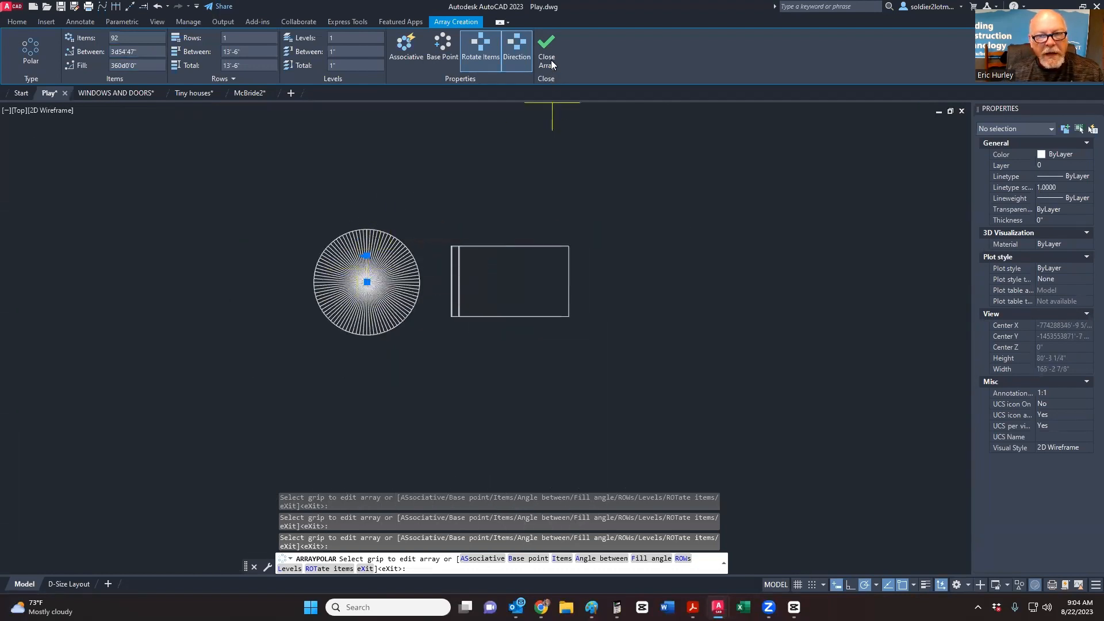
{"action": "key", "text": "Return"}
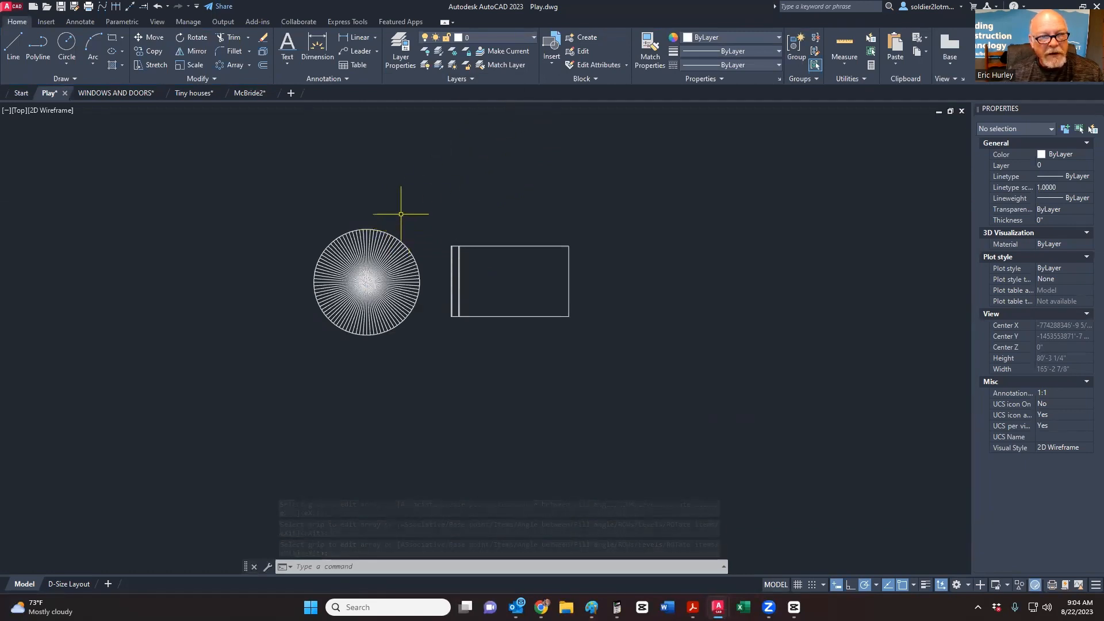
{"action": "left_click", "coordinate": [249, 64]}
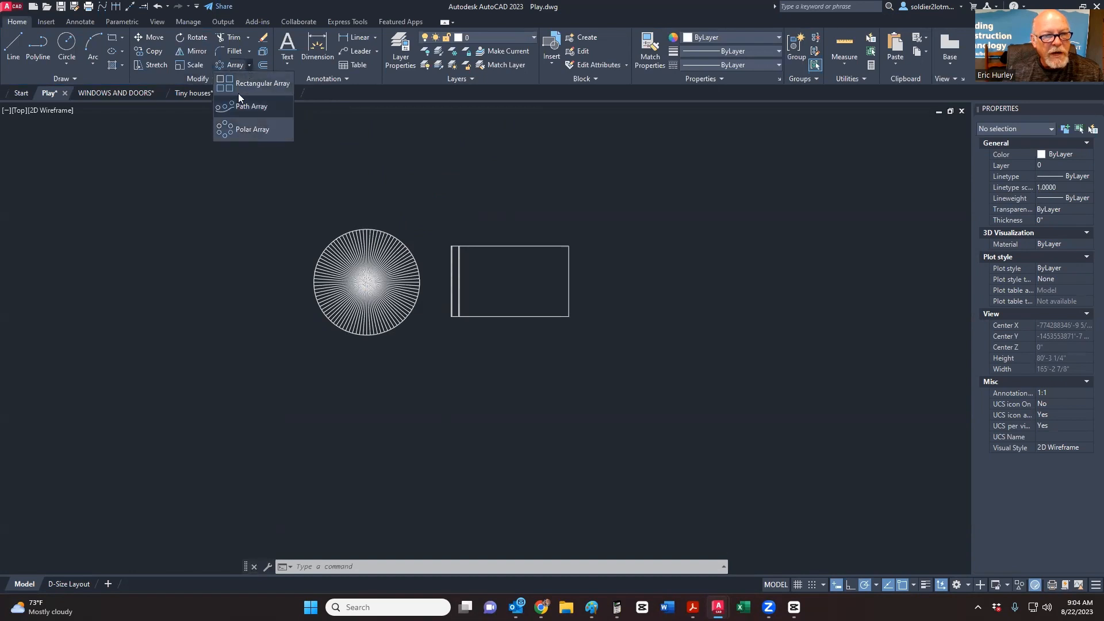
{"action": "left_click", "coordinate": [236, 84]}
{"action": "scroll", "coordinate": [228, 184], "scroll_direction": "down", "scroll_amount": 4}
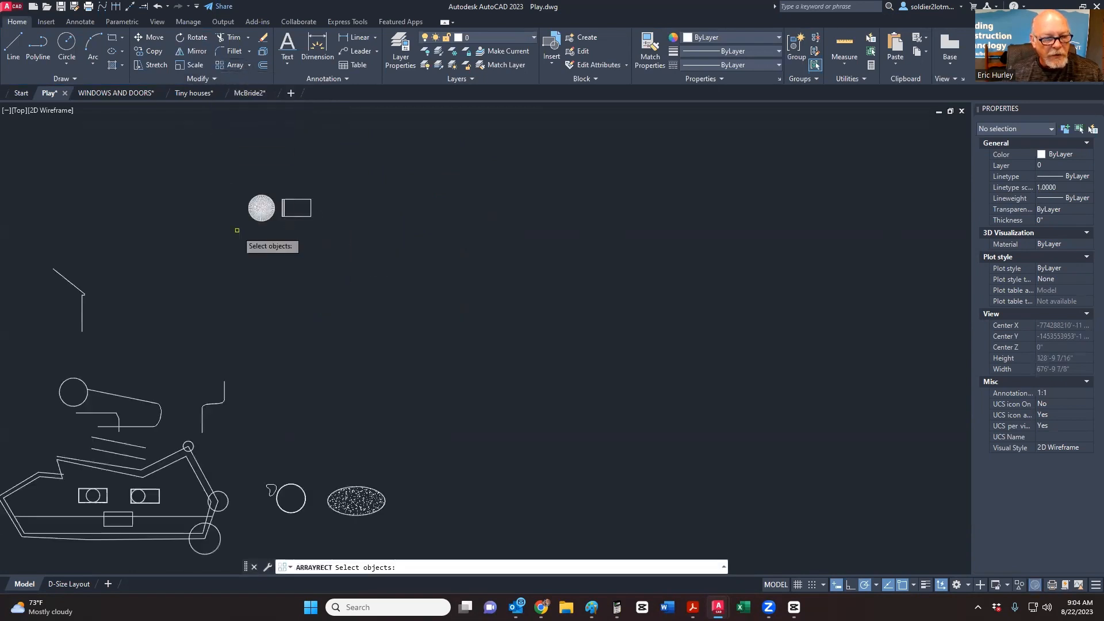
{"action": "middle_click_drag", "start_coordinate": [237, 230], "coordinate": [328, 218]}
{"action": "key", "text": "Escape"}
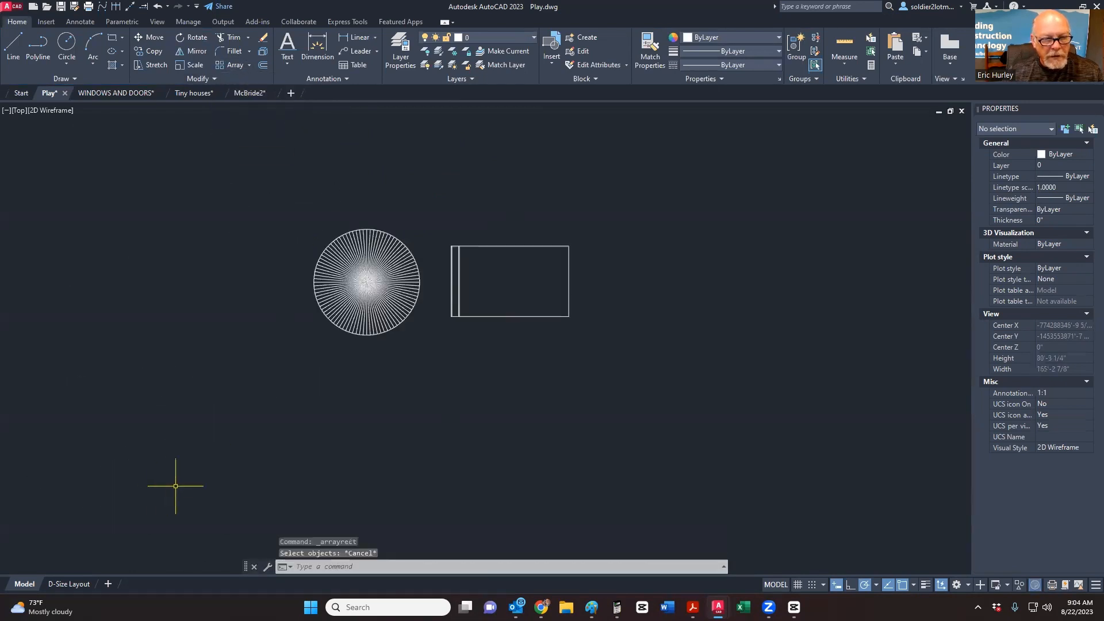
Step: Erase the rectangle together with the pairs of vertical lines inside it
{"action": "scroll", "coordinate": [371, 262], "scroll_direction": "down", "scroll_amount": 7}
{"action": "scroll", "coordinate": [373, 262], "scroll_direction": "up", "scroll_amount": 5}
{"action": "left_click", "coordinate": [408, 328]}
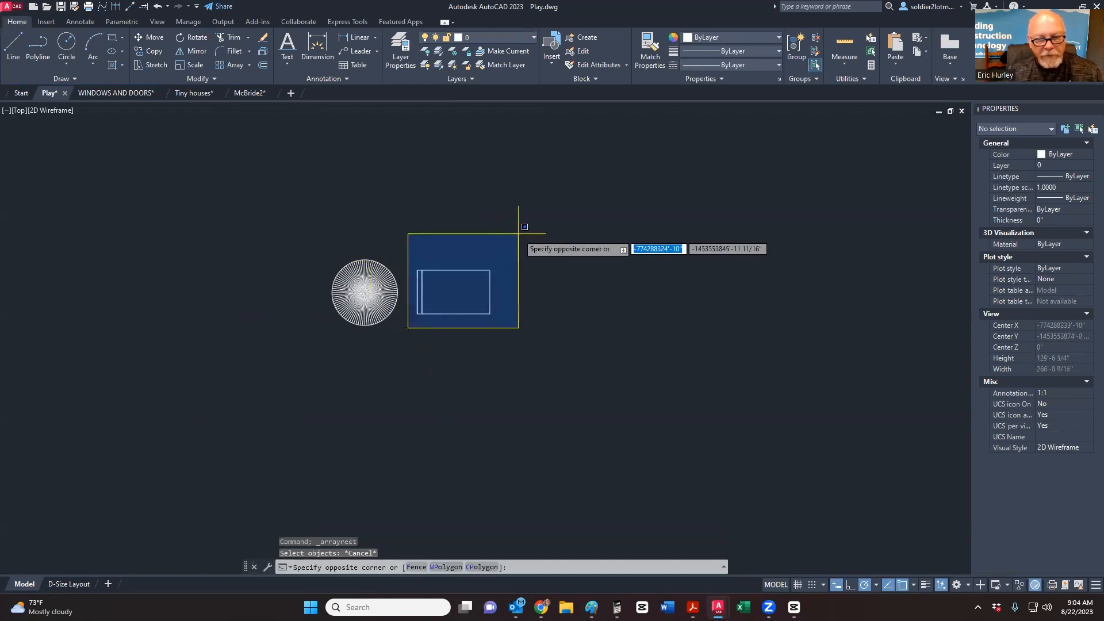
{"action": "left_click", "coordinate": [520, 232]}
{"action": "key", "text": "Delete"}
Step: Select the circle and all of its arrayed radial lines
{"action": "middle_click_drag", "start_coordinate": [375, 344], "coordinate": [364, 370]}
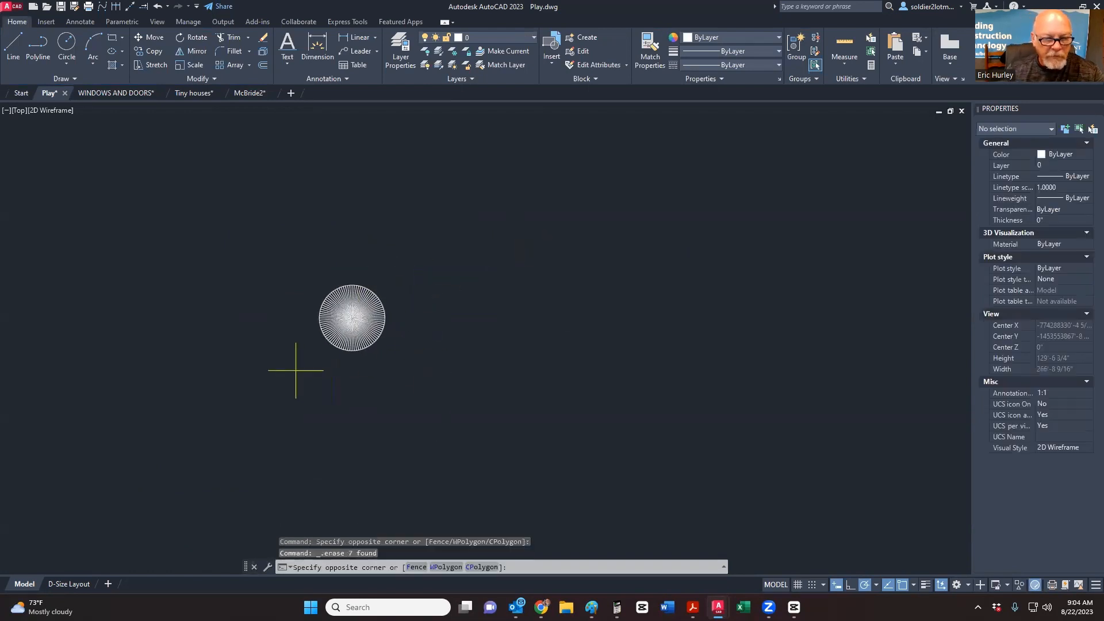
{"action": "left_click", "coordinate": [411, 239]}
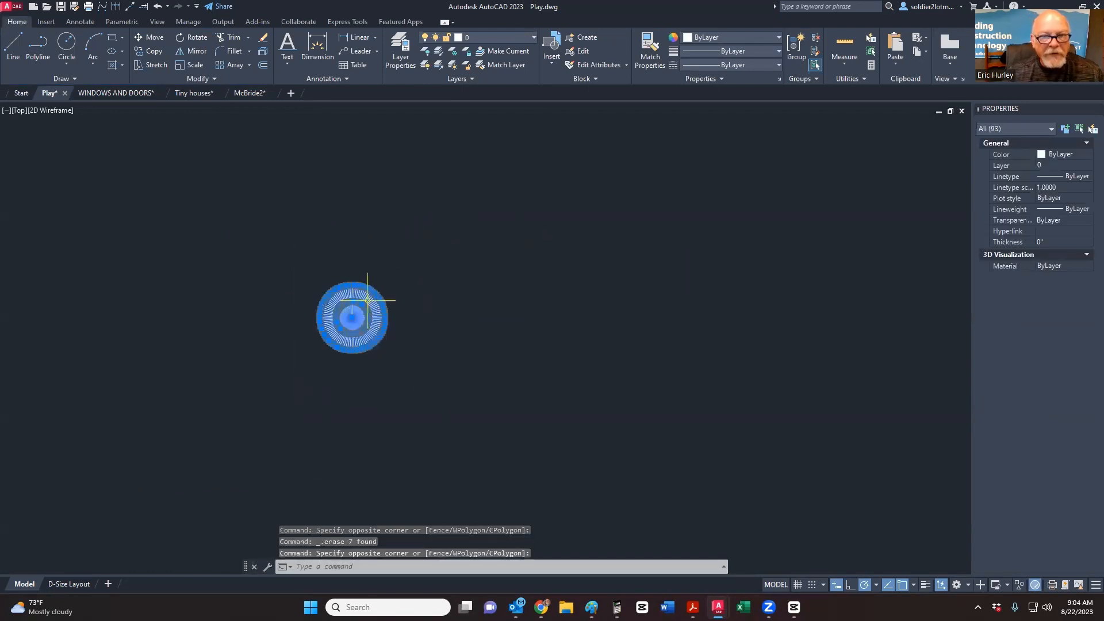
{"action": "scroll", "coordinate": [343, 322], "scroll_direction": "up", "scroll_amount": 4}
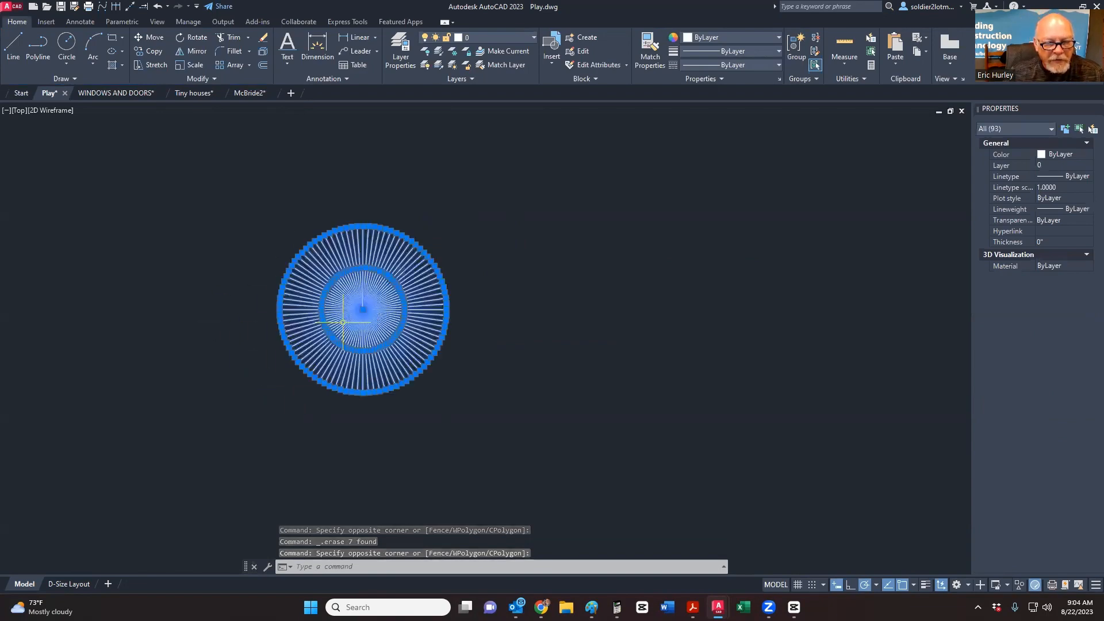
{"action": "scroll", "coordinate": [343, 323], "scroll_direction": "up", "scroll_amount": 2}
{"action": "scroll", "coordinate": [350, 339], "scroll_direction": "down", "scroll_amount": 2}
{"action": "scroll", "coordinate": [352, 349], "scroll_direction": "up", "scroll_amount": 4}
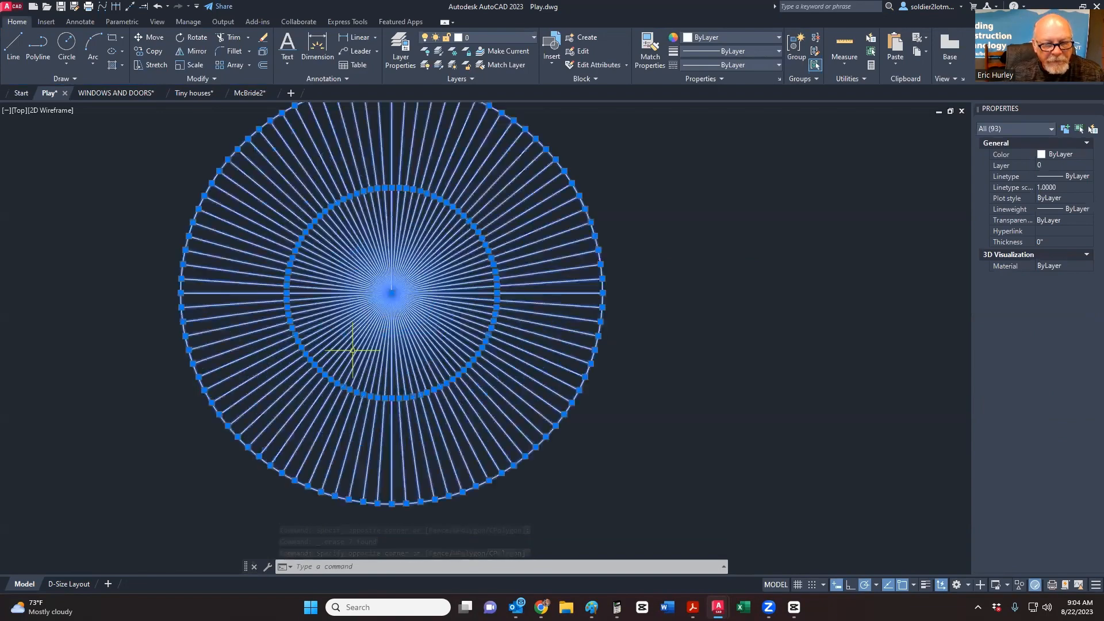
Step: Group all the circle and spoke objects of the wheel into one group and select the resulting group
{"action": "scroll", "coordinate": [352, 350], "scroll_direction": "down", "scroll_amount": 2}
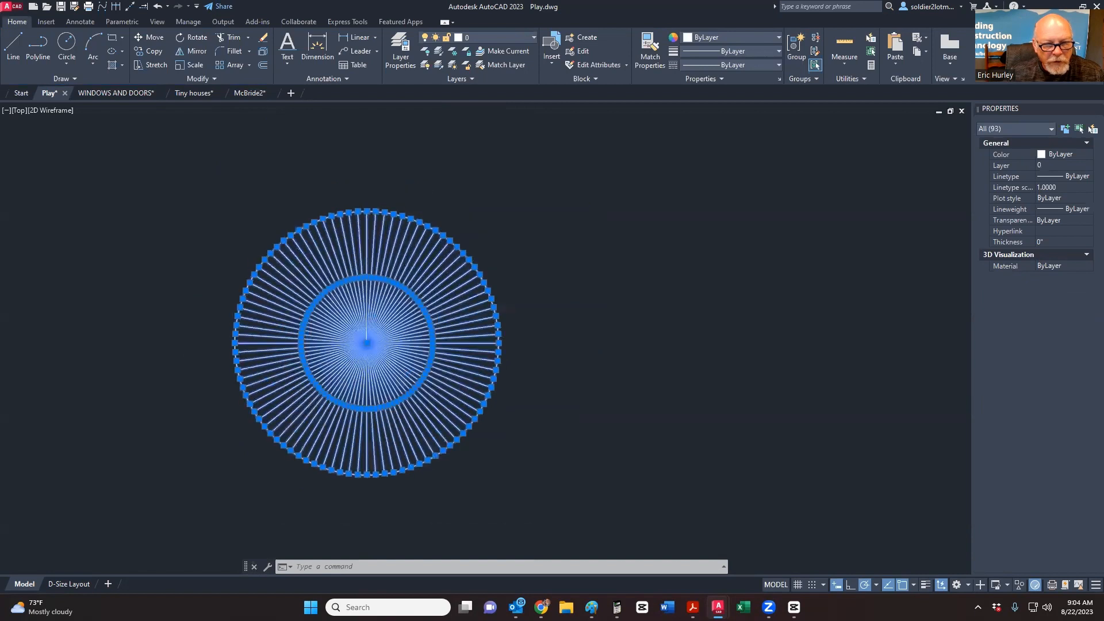
{"action": "left_click", "coordinate": [797, 50]}
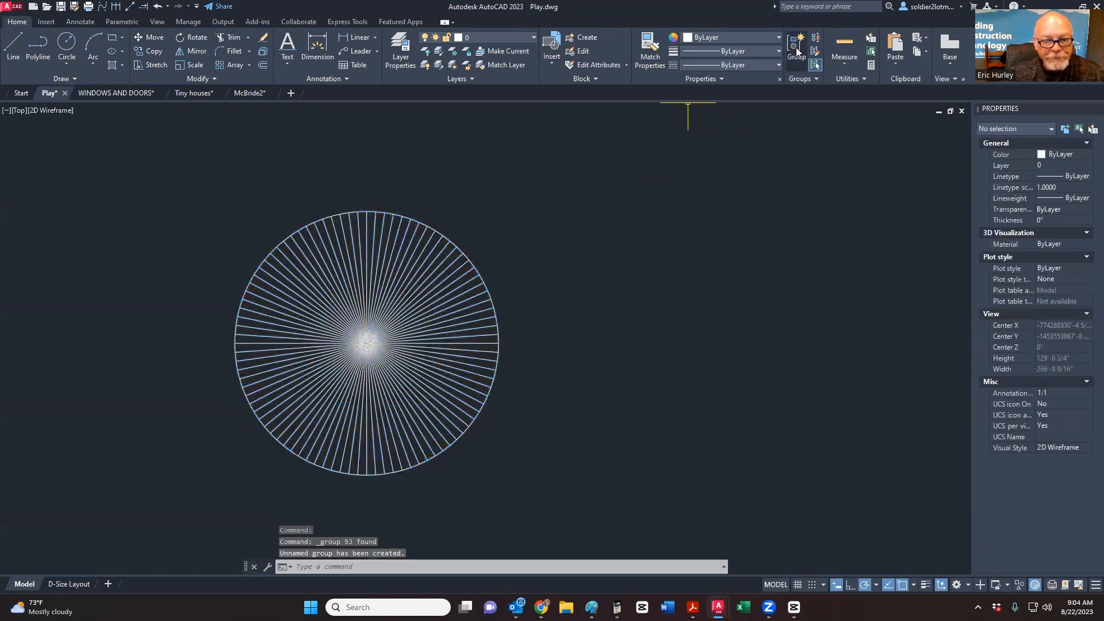
{"action": "left_click", "coordinate": [506, 270]}
{"action": "left_click", "coordinate": [424, 280]}
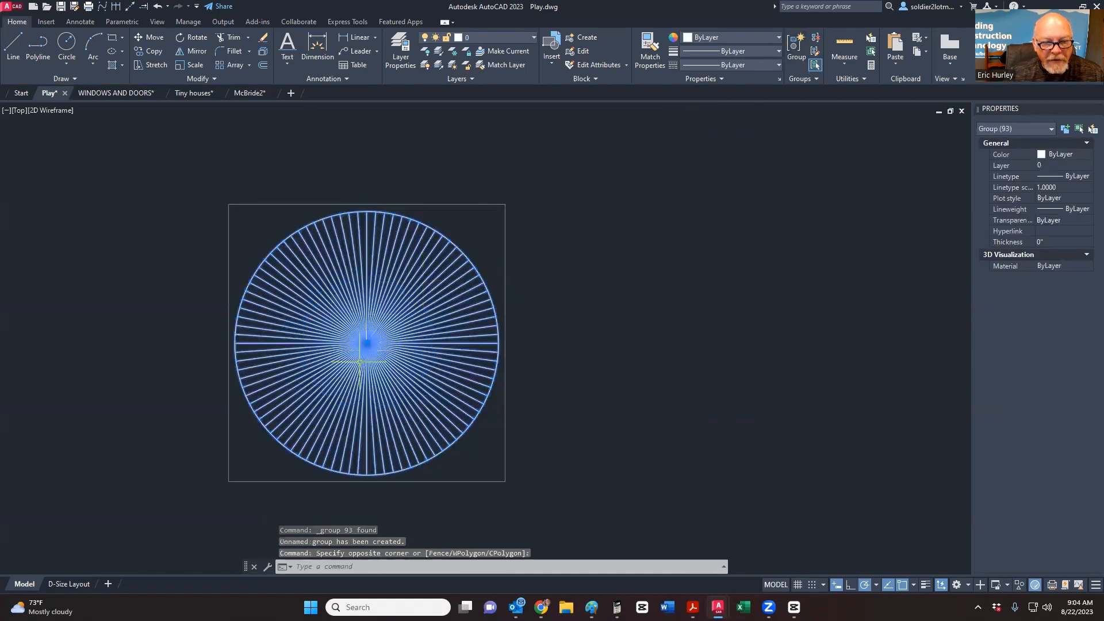
Step: Create a rectangular array of the grouped spoked wheel with 4 columns and 4 rows
{"action": "scroll", "coordinate": [358, 342], "scroll_direction": "up", "scroll_amount": 2}
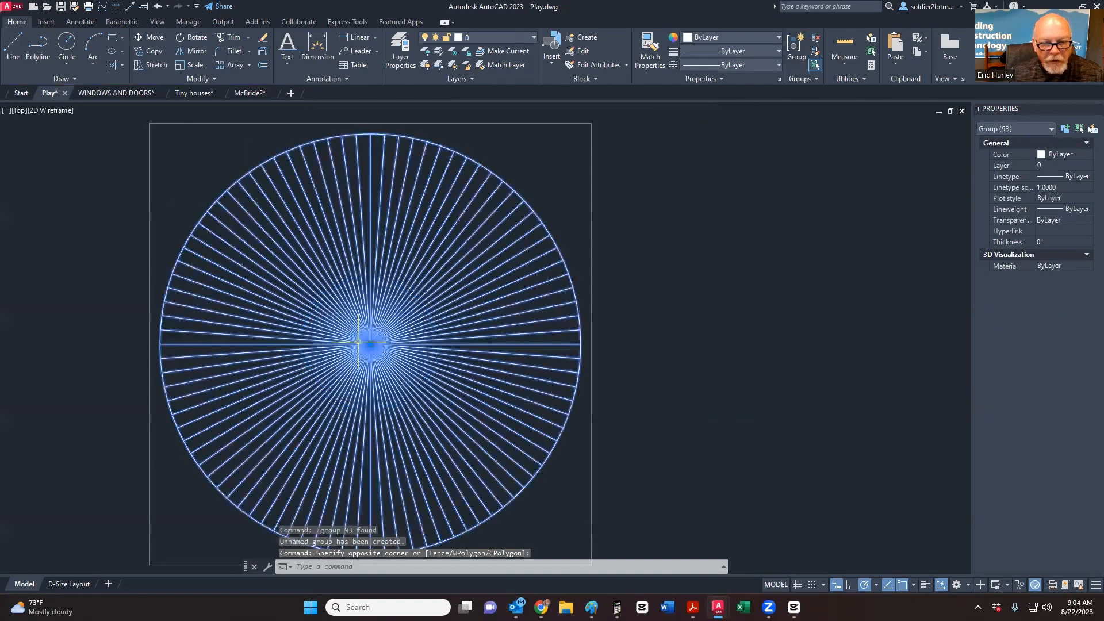
{"action": "scroll", "coordinate": [359, 342], "scroll_direction": "up", "scroll_amount": 4}
{"action": "scroll", "coordinate": [407, 378], "scroll_direction": "down", "scroll_amount": 10}
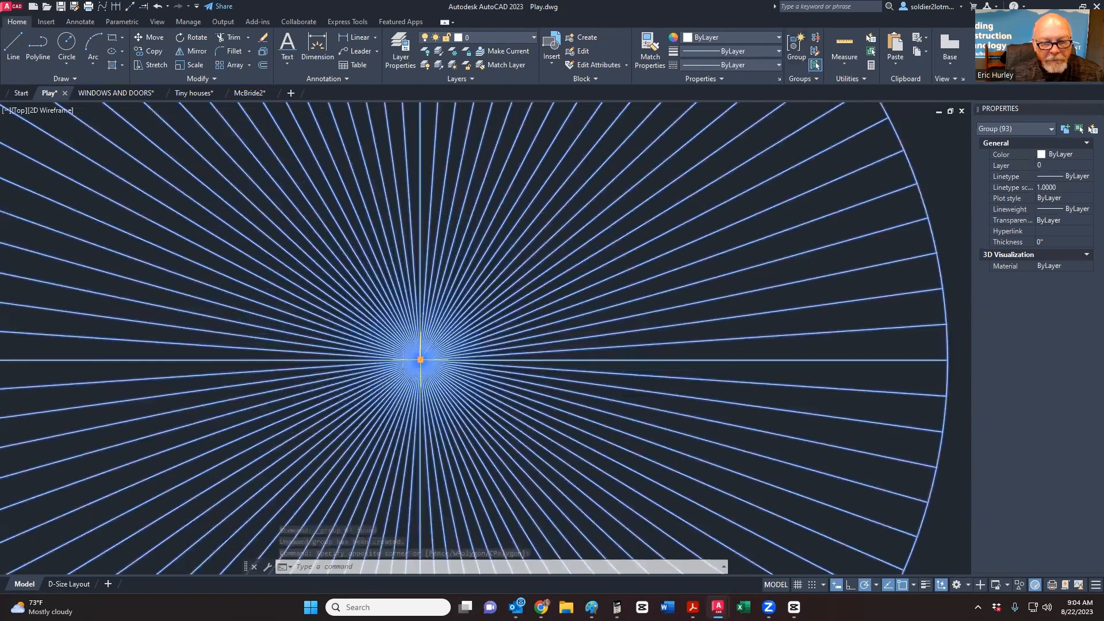
{"action": "middle_click_drag", "start_coordinate": [370, 373], "coordinate": [374, 424]}
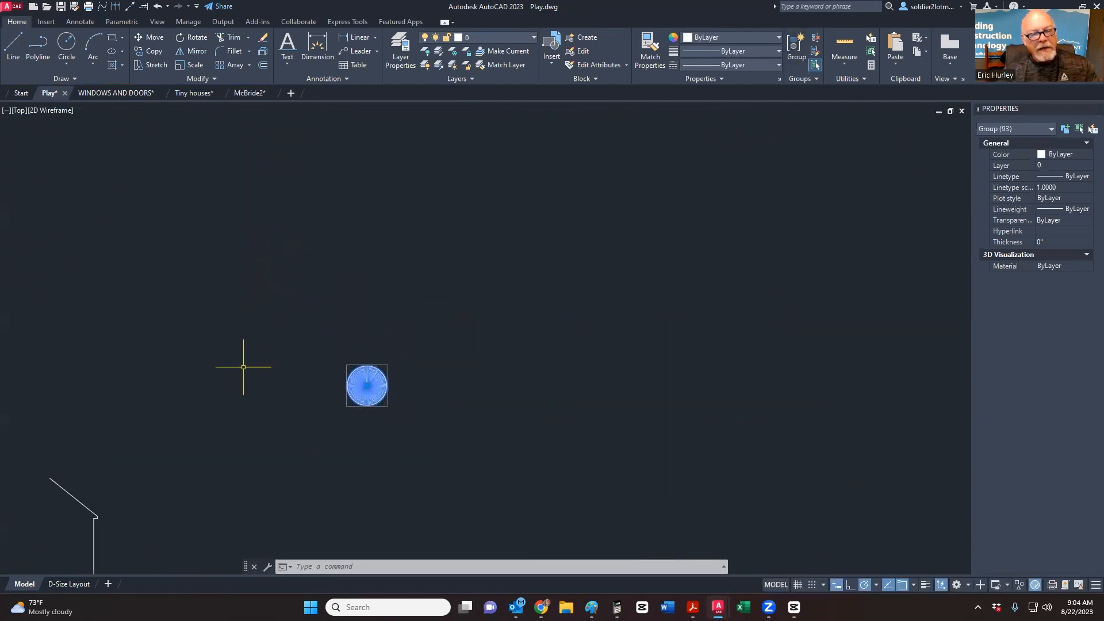
{"action": "scroll", "coordinate": [373, 397], "scroll_direction": "up", "scroll_amount": 4}
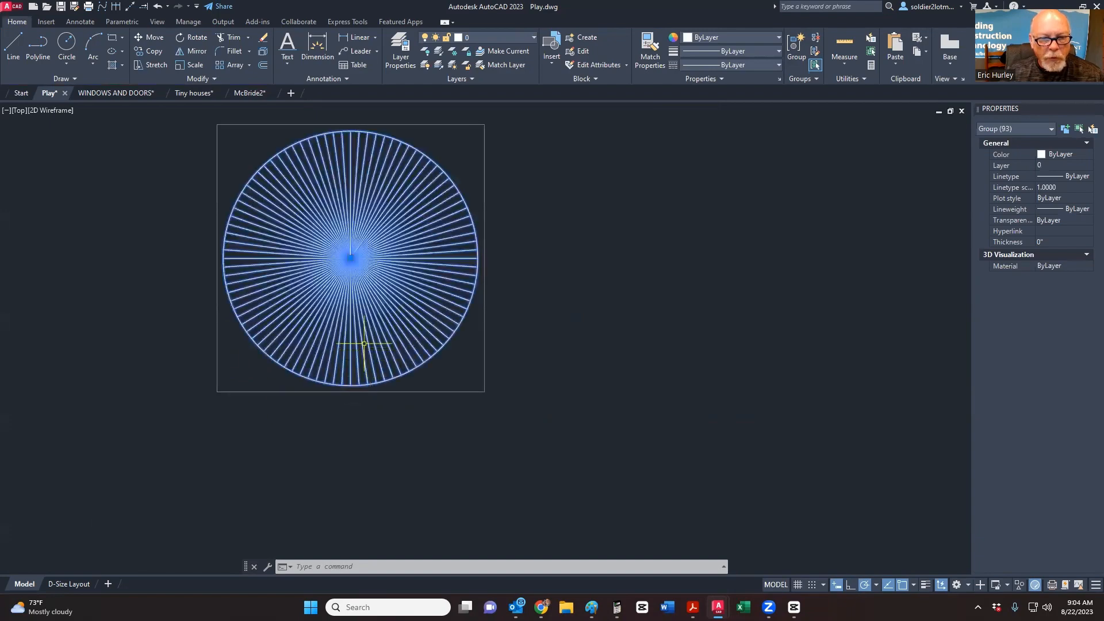
{"action": "scroll", "coordinate": [362, 345], "scroll_direction": "up", "scroll_amount": 2}
{"action": "scroll", "coordinate": [357, 330], "scroll_direction": "down", "scroll_amount": 8}
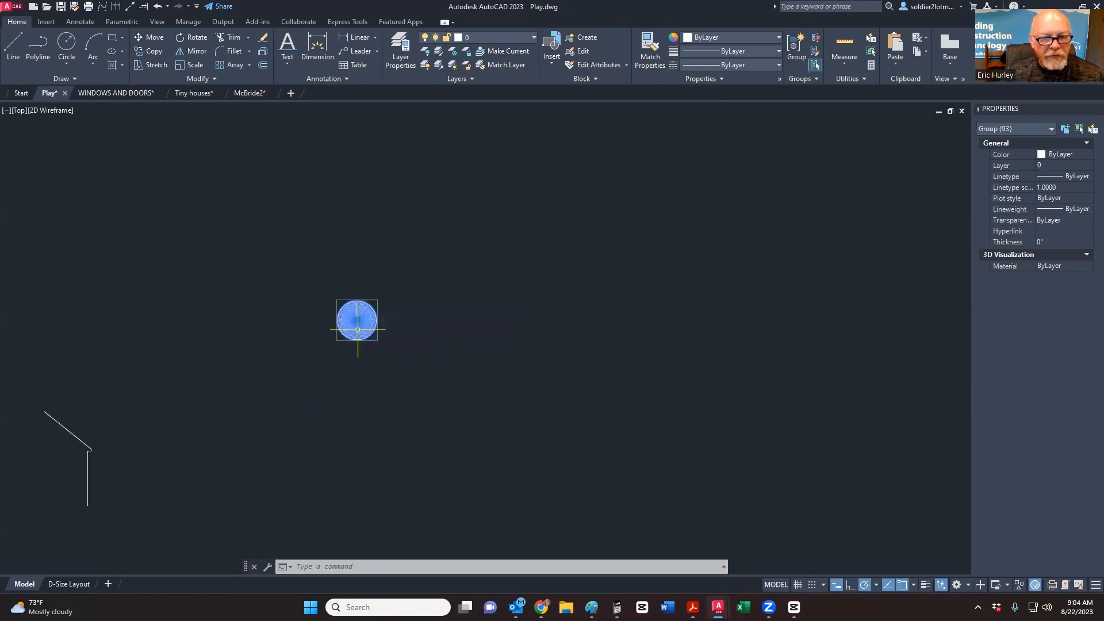
{"action": "left_click", "coordinate": [232, 64]}
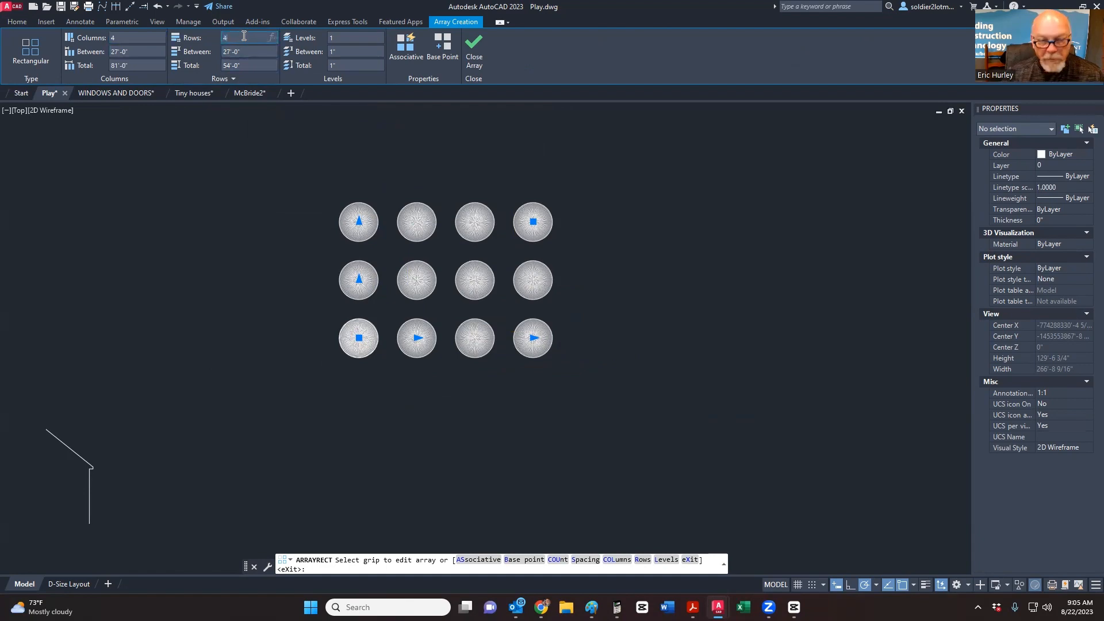
{"action": "type", "text": "4"}
{"action": "key", "text": "Return"}
{"action": "middle_click_drag", "start_coordinate": [239, 219], "coordinate": [219, 293]}
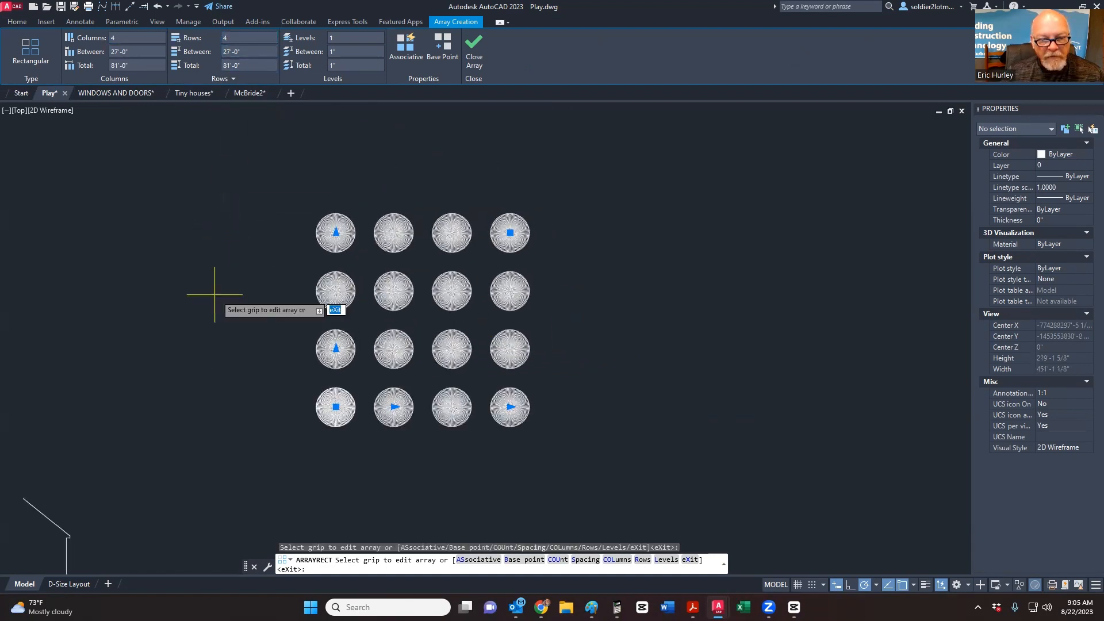
Step: Set both the column spacing and the row spacing of the wheel array to 20'
{"action": "scroll", "coordinate": [333, 319], "scroll_direction": "up", "scroll_amount": 2}
{"action": "left_click", "coordinate": [138, 52]}
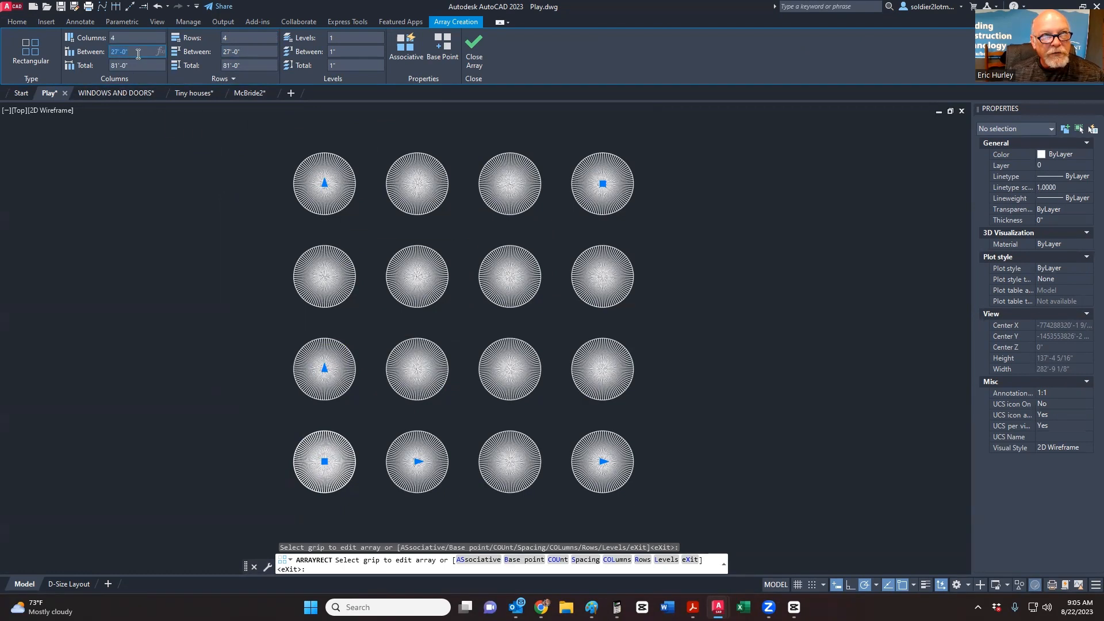
{"action": "type", "text": "20"}
{"action": "key", "text": "Return"}
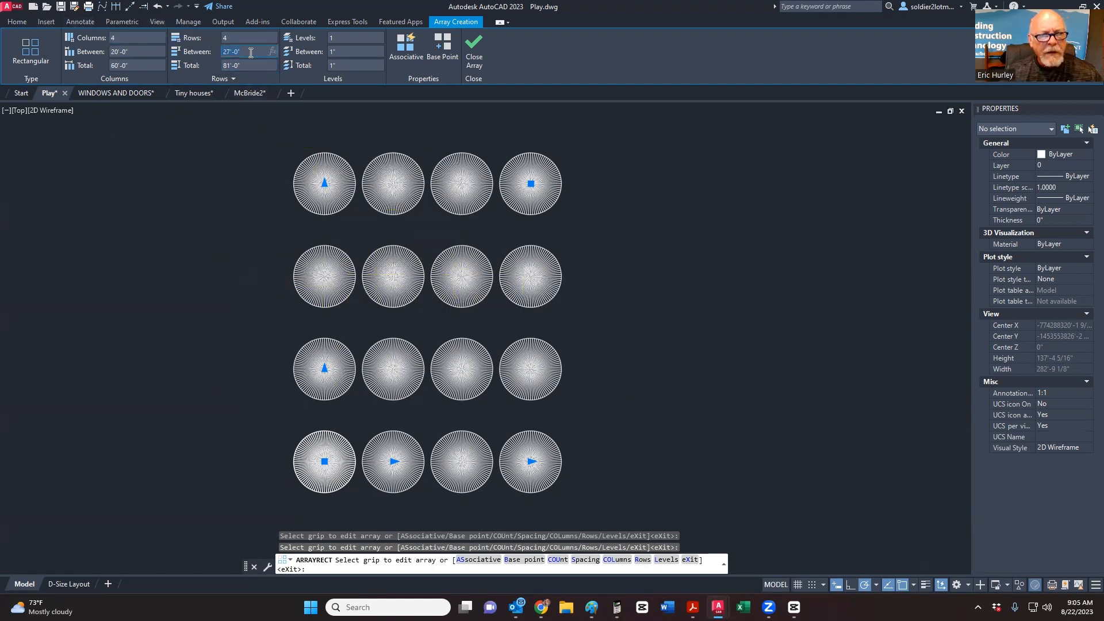
{"action": "key", "text": "Return"}
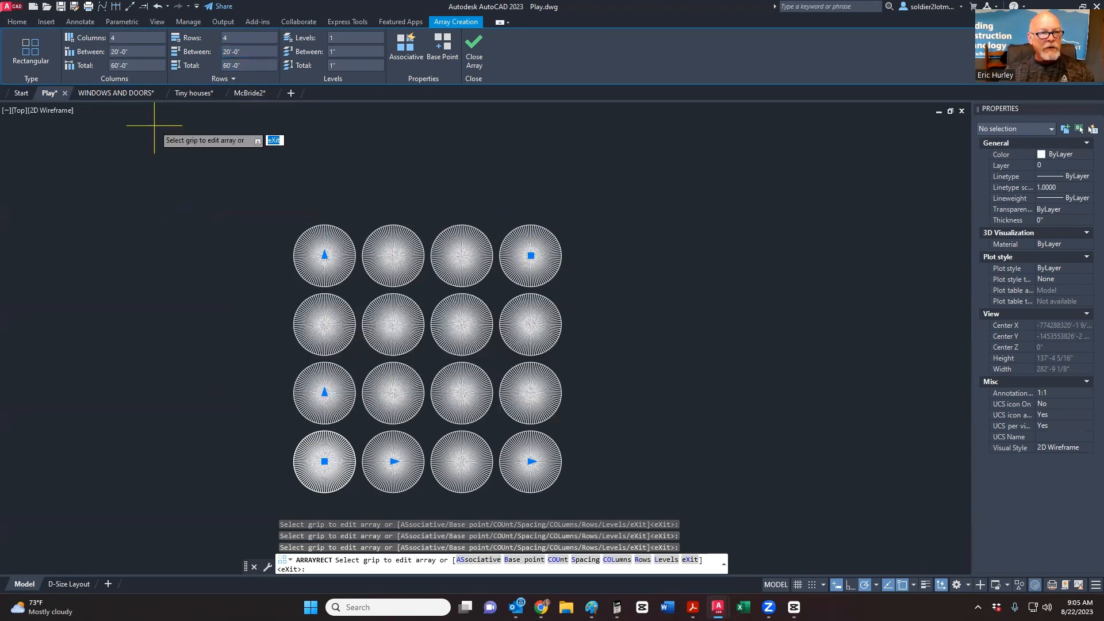
Step: Set the array's column and row spacing to 10' so the wheels overlap, and end the array command
{"action": "left_click", "coordinate": [141, 51]}
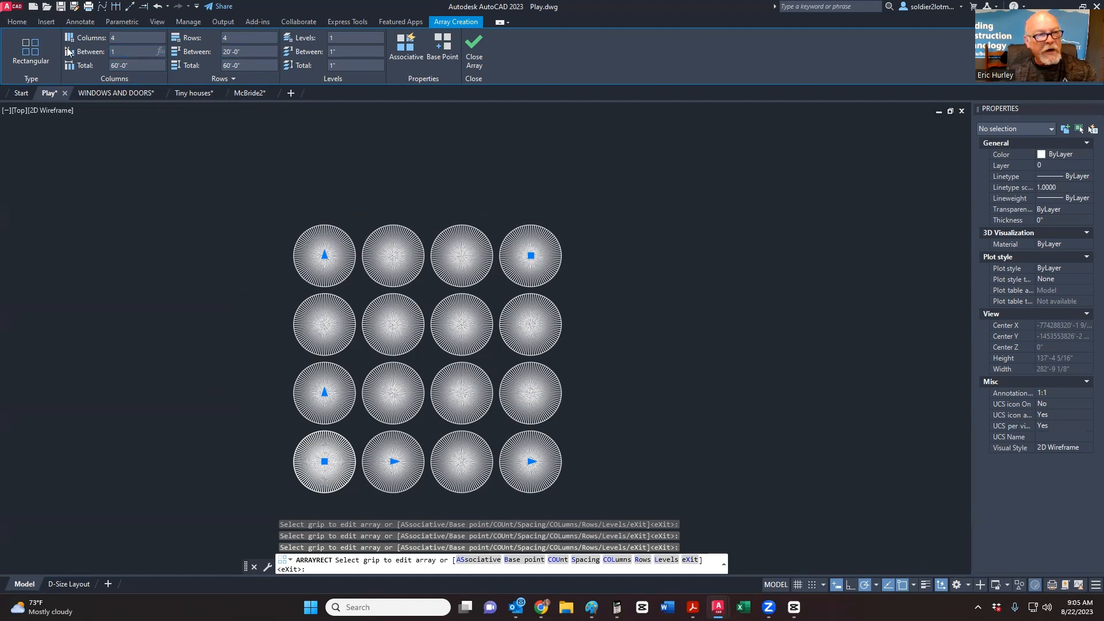
{"action": "key", "text": "Return"}
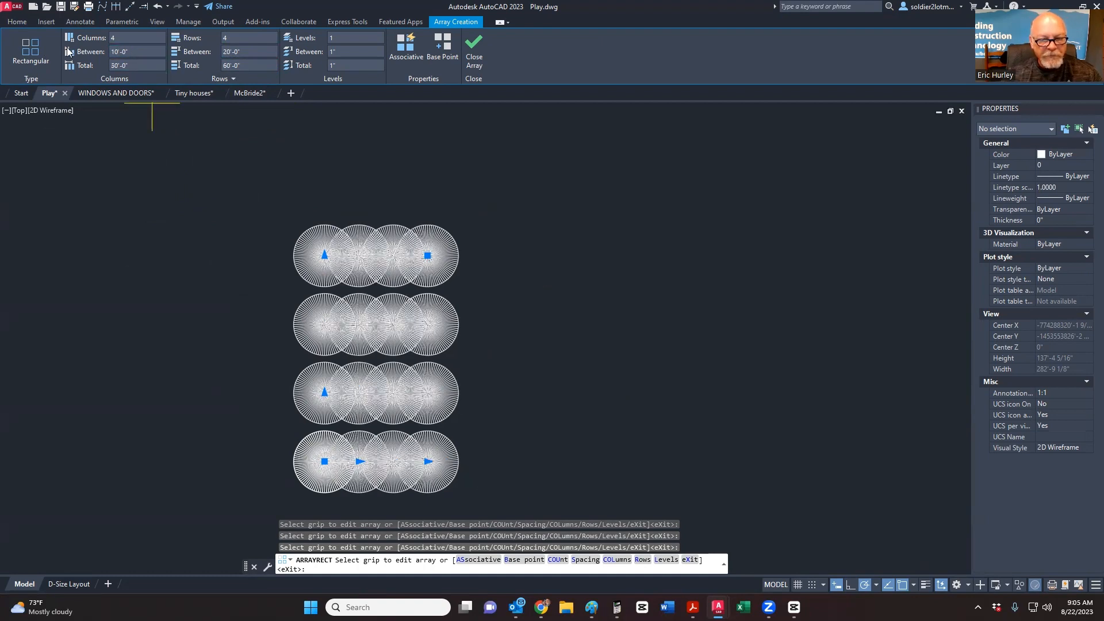
{"action": "left_click", "coordinate": [250, 52]}
{"action": "type", "text": "10'"}
{"action": "key", "text": "Return"}
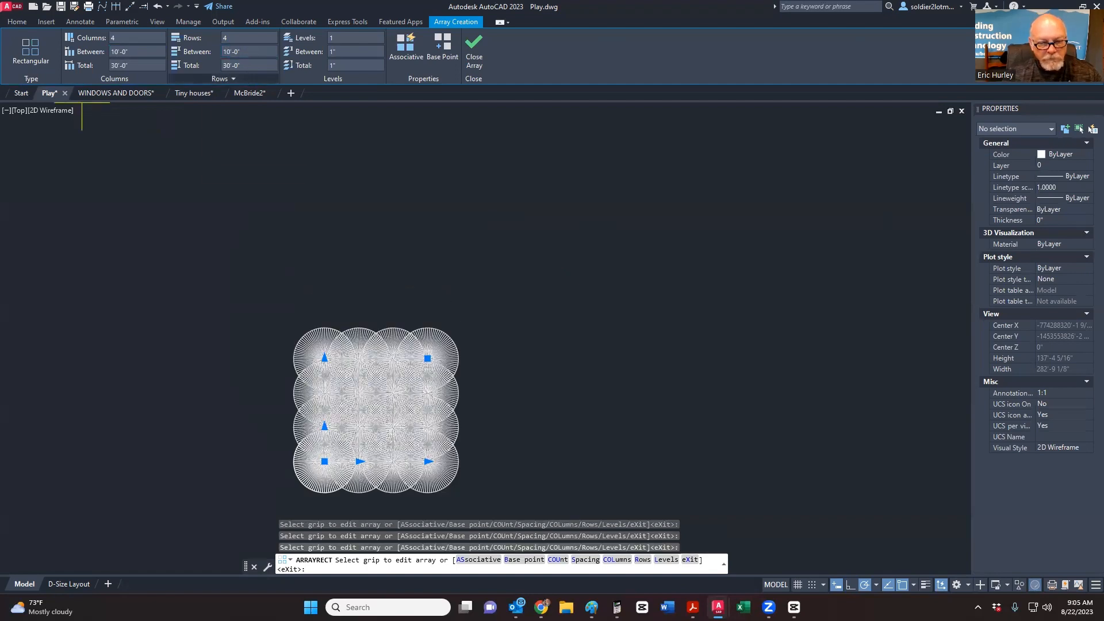
{"action": "scroll", "coordinate": [297, 378], "scroll_direction": "up", "scroll_amount": 2}
{"action": "scroll", "coordinate": [345, 322], "scroll_direction": "up", "scroll_amount": 4}
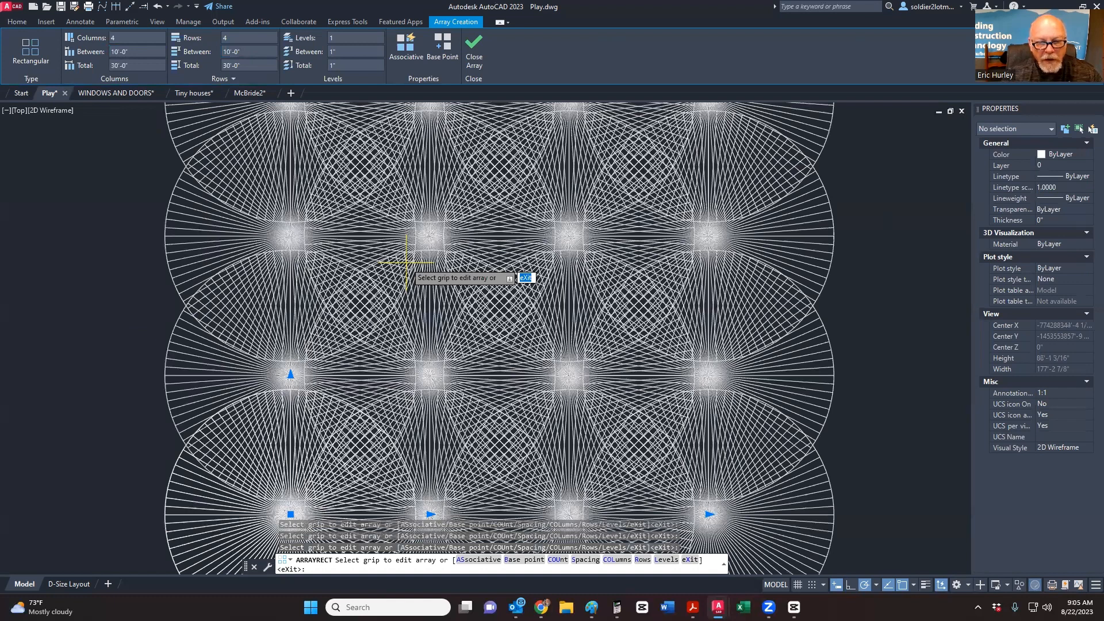
{"action": "key", "text": "Escape"}
{"action": "key", "text": "Escape"}
Step: Examine the line pattern formed by the overlapping wheels, both close up and as a whole
{"action": "scroll", "coordinate": [397, 287], "scroll_direction": "down", "scroll_amount": 4}
{"action": "scroll", "coordinate": [448, 344], "scroll_direction": "up", "scroll_amount": 2}
{"action": "scroll", "coordinate": [437, 383], "scroll_direction": "down", "scroll_amount": 2}
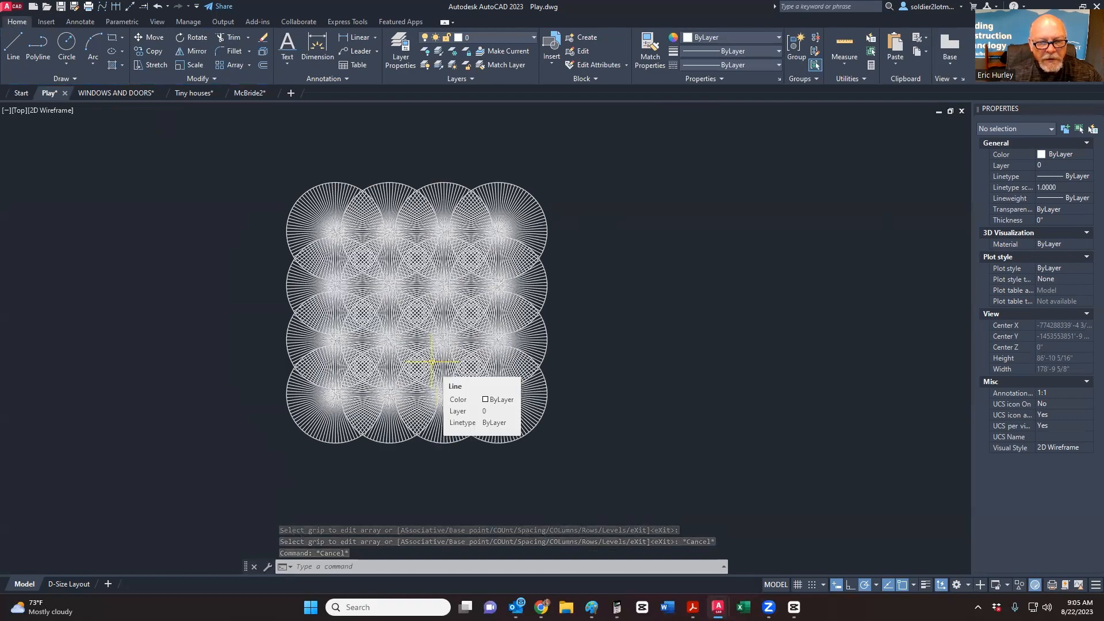
{"action": "scroll", "coordinate": [407, 332], "scroll_direction": "up", "scroll_amount": 2}
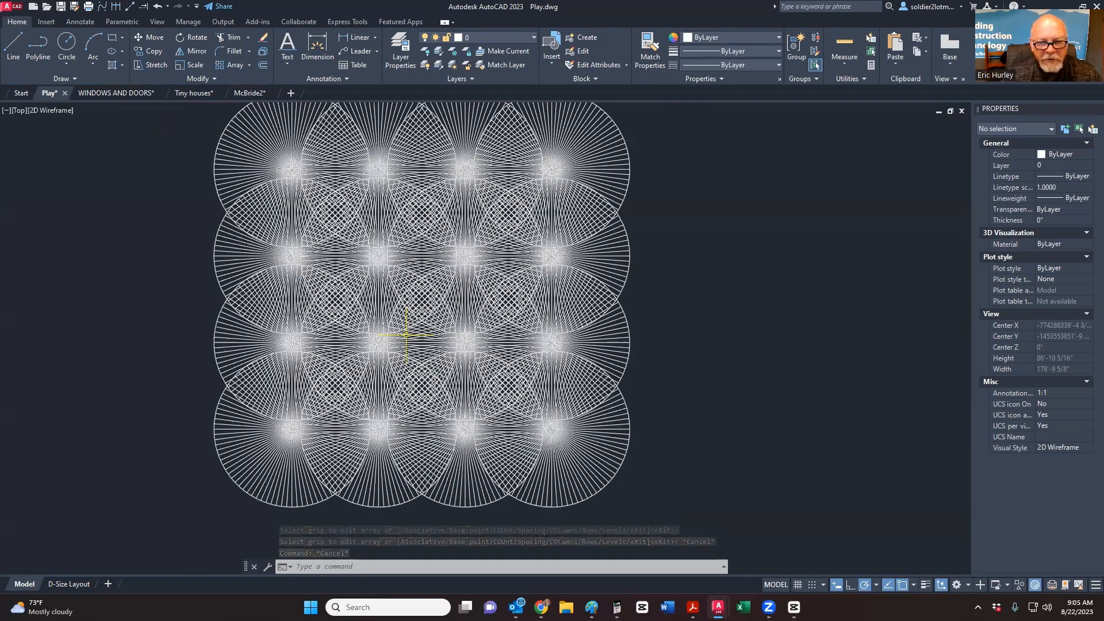
{"action": "scroll", "coordinate": [406, 334], "scroll_direction": "down", "scroll_amount": 2}
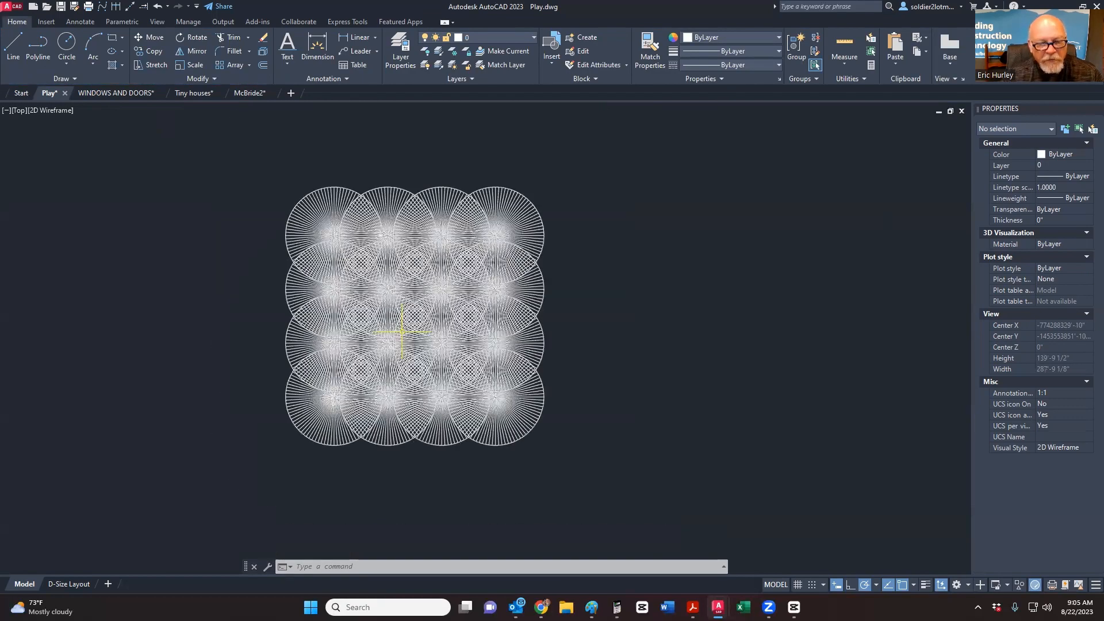
{"action": "scroll", "coordinate": [390, 364], "scroll_direction": "up", "scroll_amount": 6}
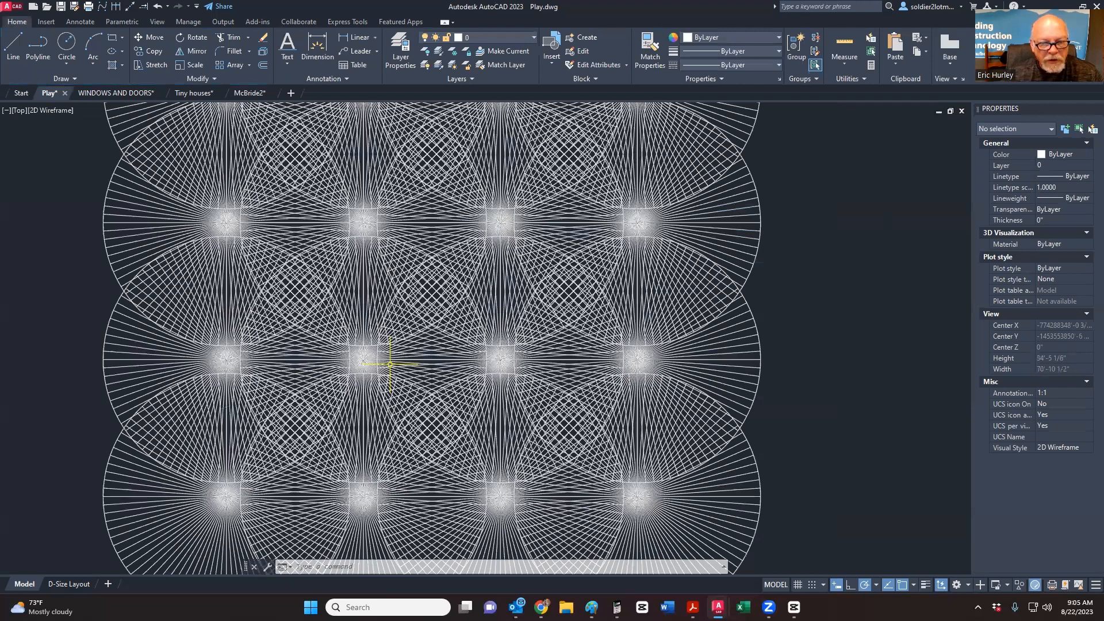
{"action": "scroll", "coordinate": [356, 388], "scroll_direction": "down", "scroll_amount": 4}
{"action": "scroll", "coordinate": [453, 381], "scroll_direction": "down", "scroll_amount": 2}
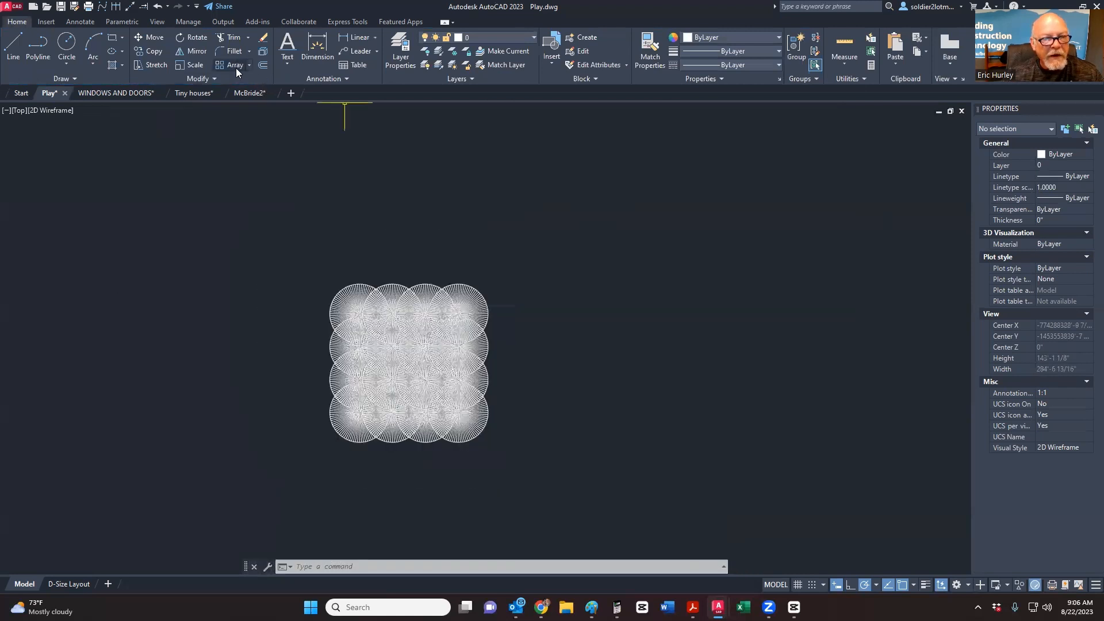
{"action": "left_click", "coordinate": [236, 68]}
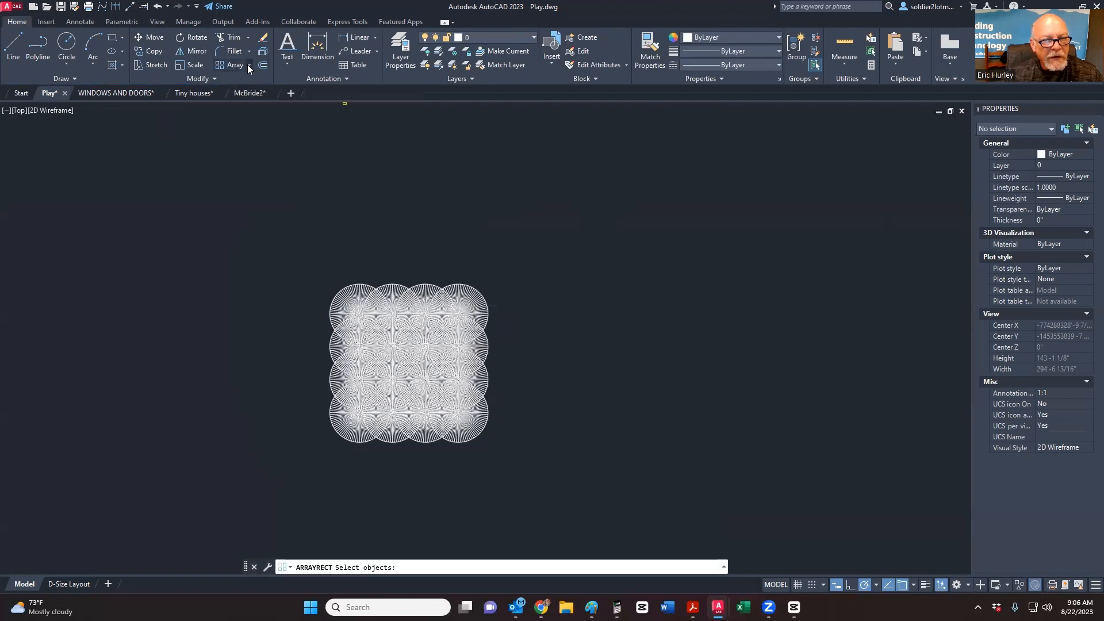
{"action": "left_click", "coordinate": [249, 67]}
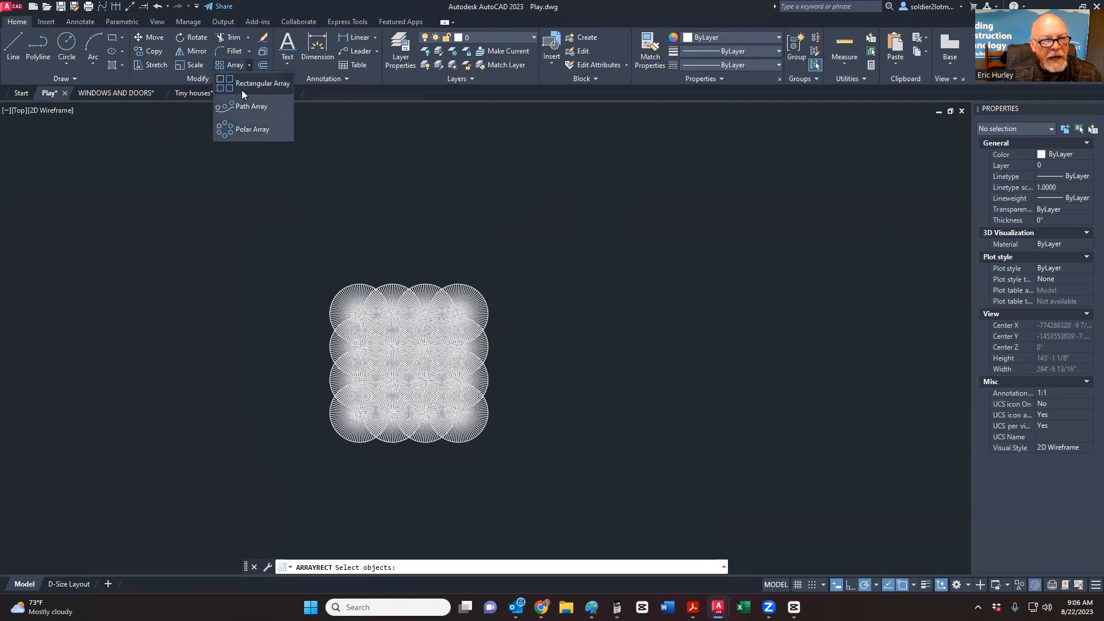
{"action": "left_click", "coordinate": [241, 89]}
{"action": "key", "text": "Escape"}
{"action": "key", "text": "Escape"}
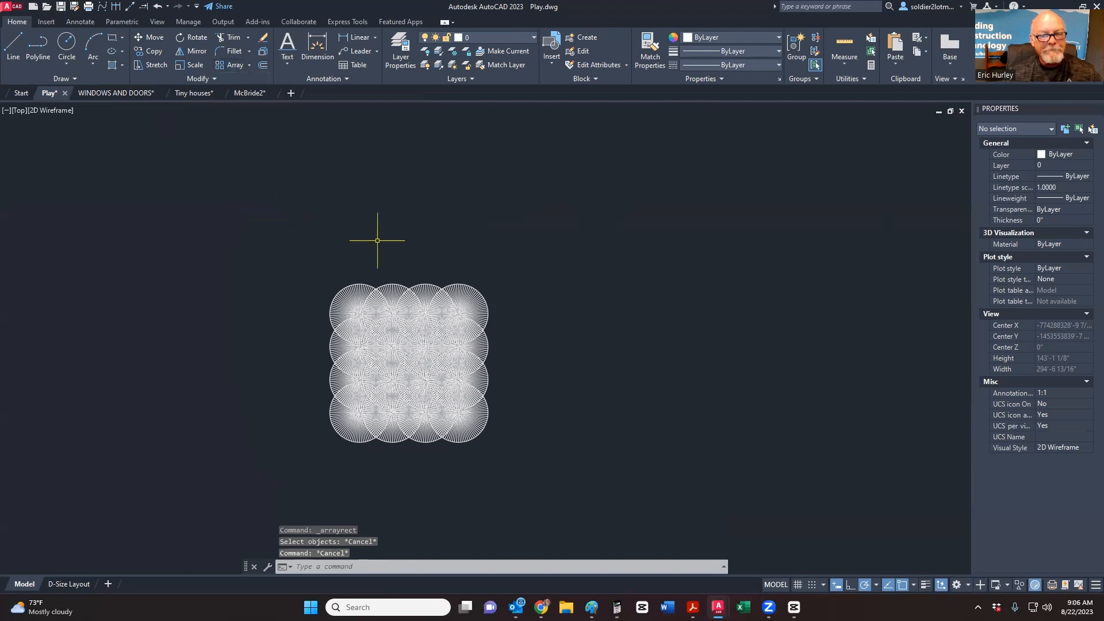
Step: Delete the entire array of overlapping wheels from the drawing
{"action": "scroll", "coordinate": [378, 240], "scroll_direction": "down", "scroll_amount": 2}
{"action": "left_click", "coordinate": [306, 406]}
{"action": "left_click", "coordinate": [479, 265]}
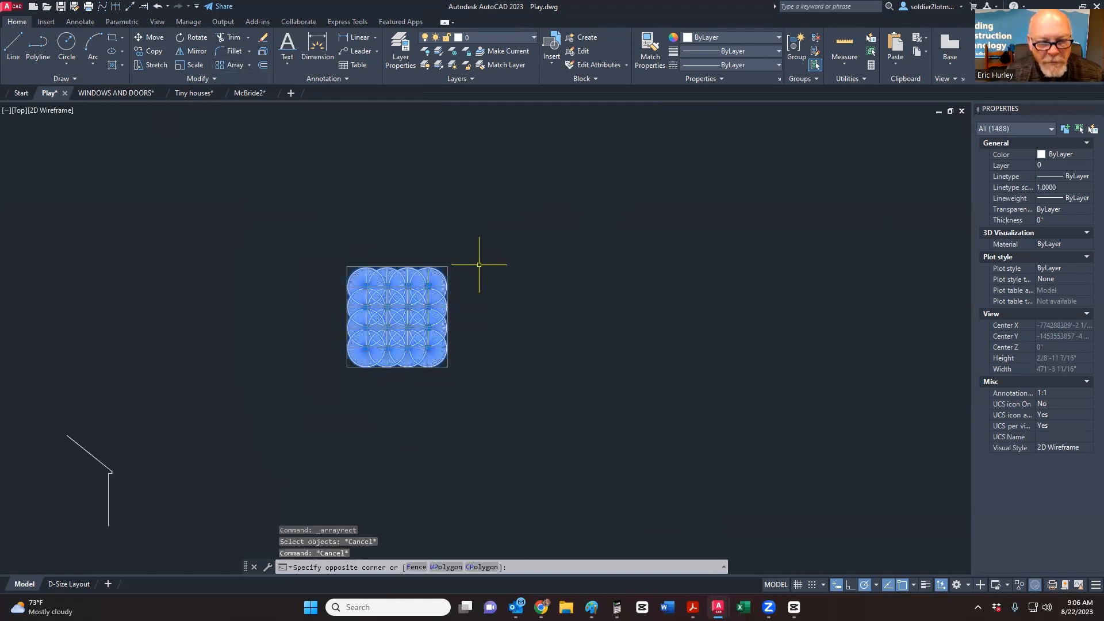
{"action": "key", "text": "Delete"}
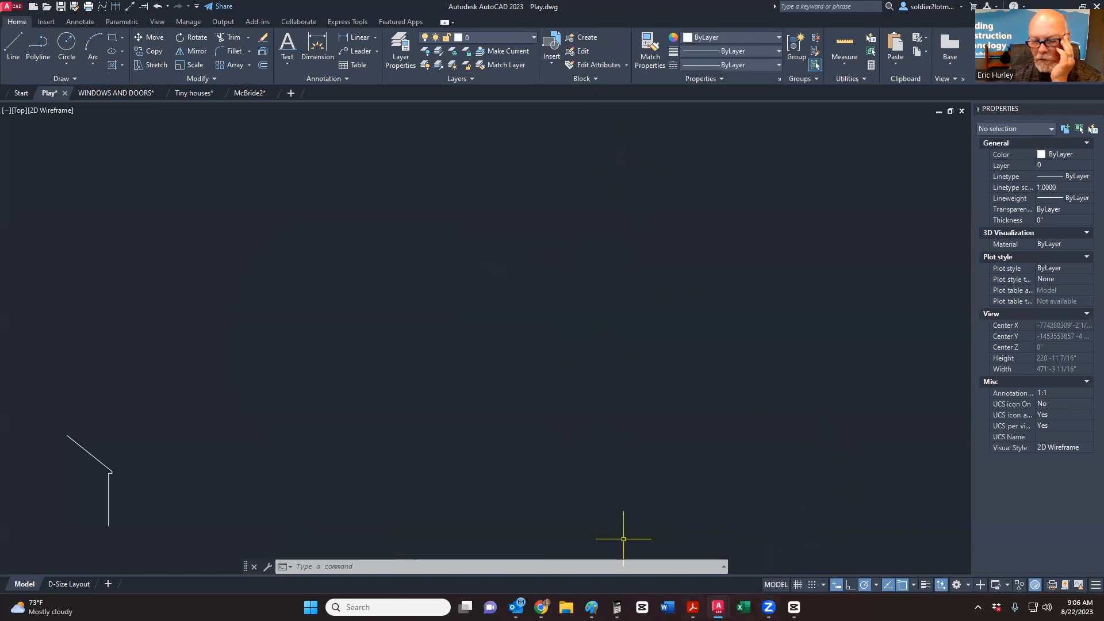
{"action": "left_click", "coordinate": [769, 608]}
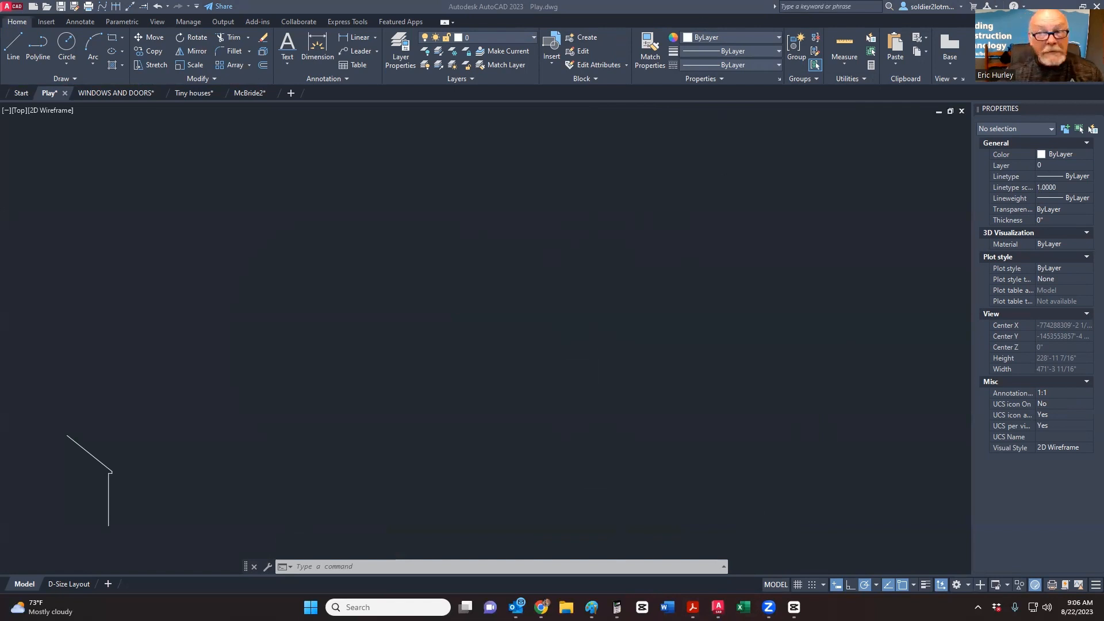
{"action": "left_click", "coordinate": [503, 187]}
{"action": "scroll", "coordinate": [476, 219], "scroll_direction": "down", "scroll_amount": 6}
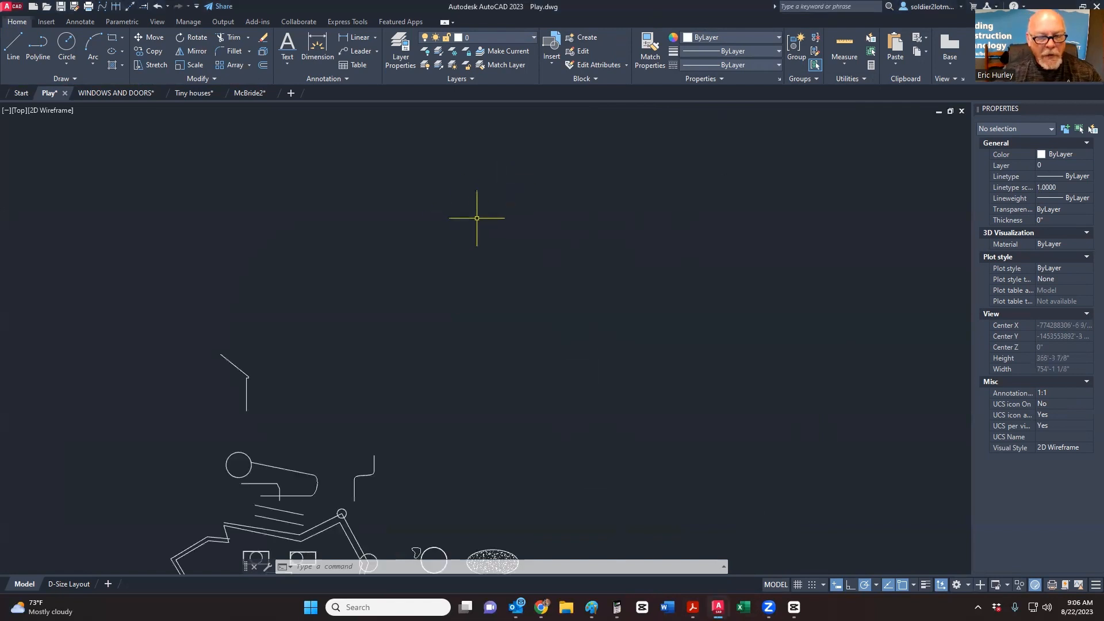
{"action": "scroll", "coordinate": [478, 257], "scroll_direction": "up", "scroll_amount": 2}
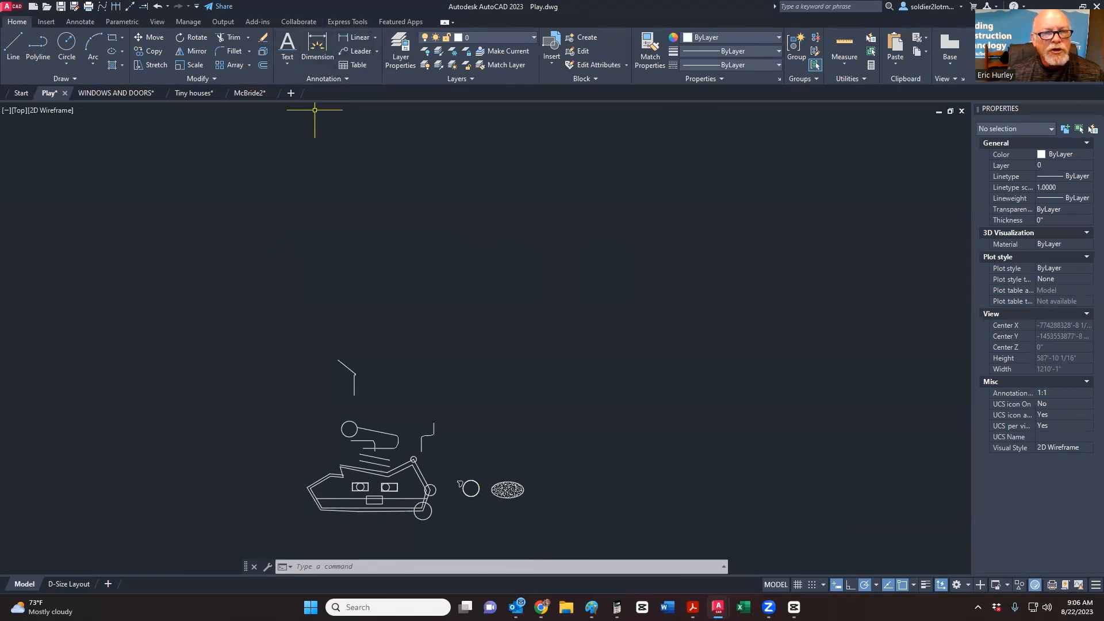
Step: Check the current annotation styles and bring up the full set of text, dimension and leader tools
{"action": "left_click", "coordinate": [340, 80]}
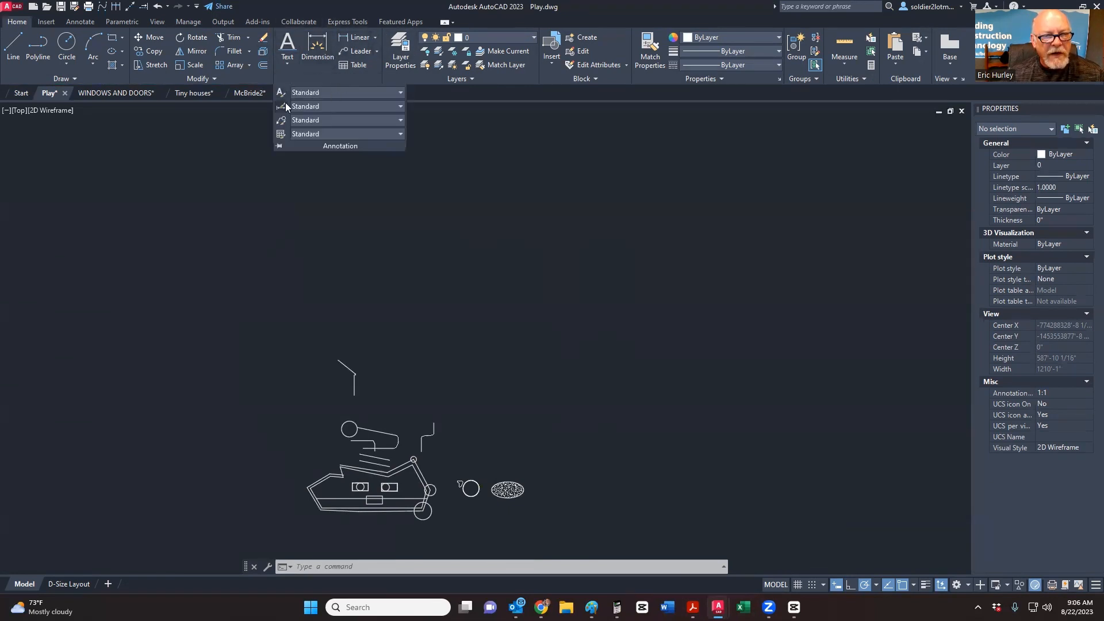
{"action": "left_click", "coordinate": [317, 174]}
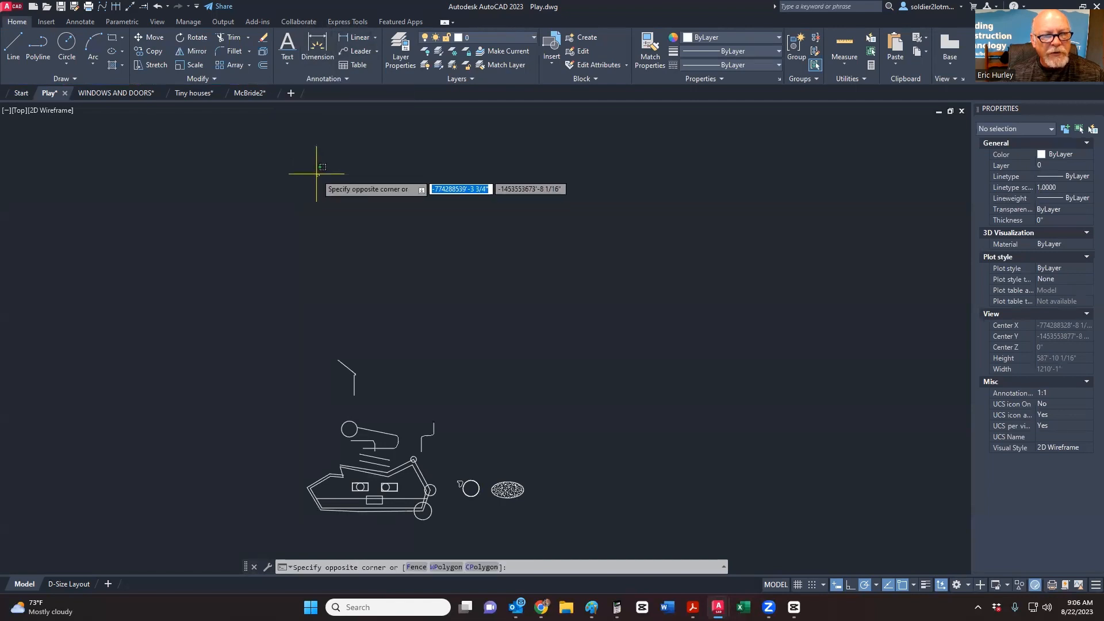
{"action": "key", "text": "Escape"}
{"action": "middle_click_drag", "start_coordinate": [335, 118], "coordinate": [331, 147]}
{"action": "scroll", "coordinate": [344, 174], "scroll_direction": "down", "scroll_amount": 5}
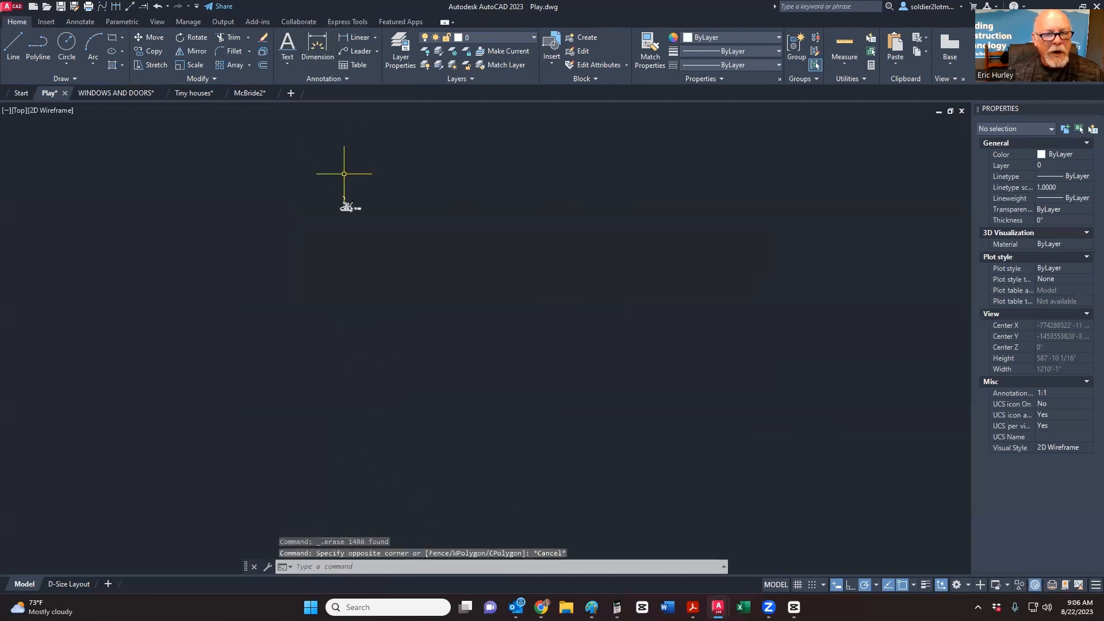
{"action": "scroll", "coordinate": [349, 194], "scroll_direction": "up", "scroll_amount": 4}
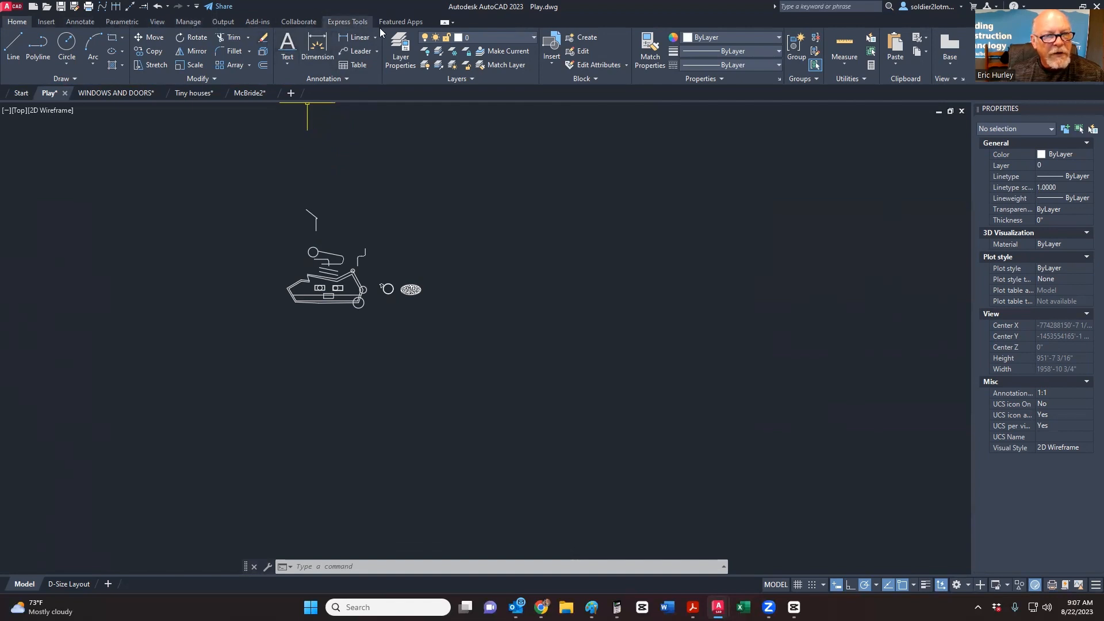
{"action": "left_click", "coordinate": [84, 22]}
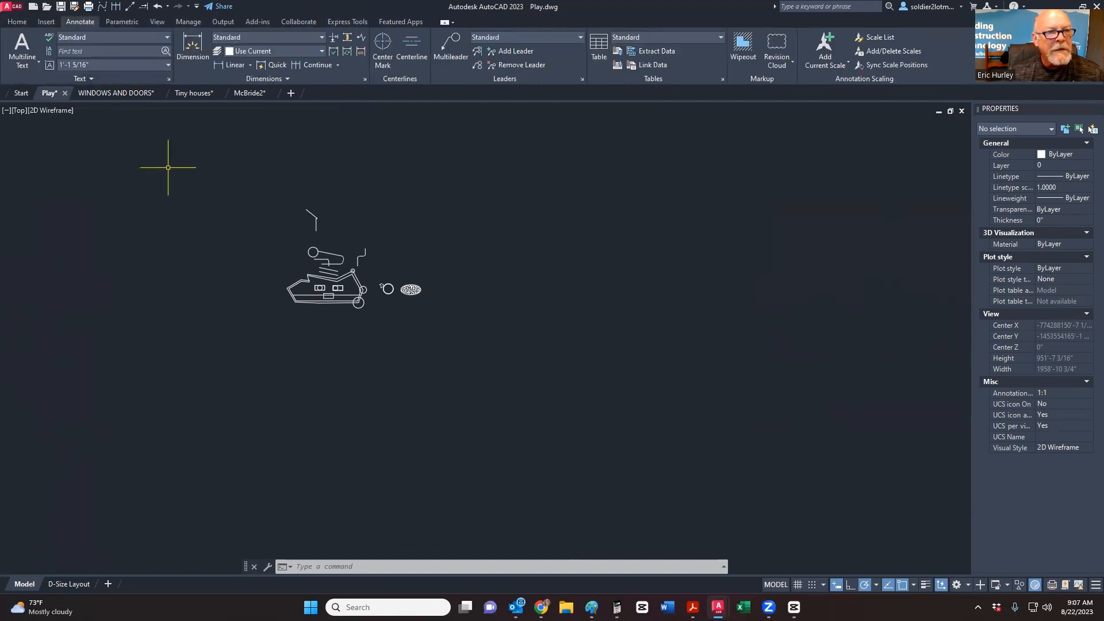
{"action": "left_click", "coordinate": [89, 79]}
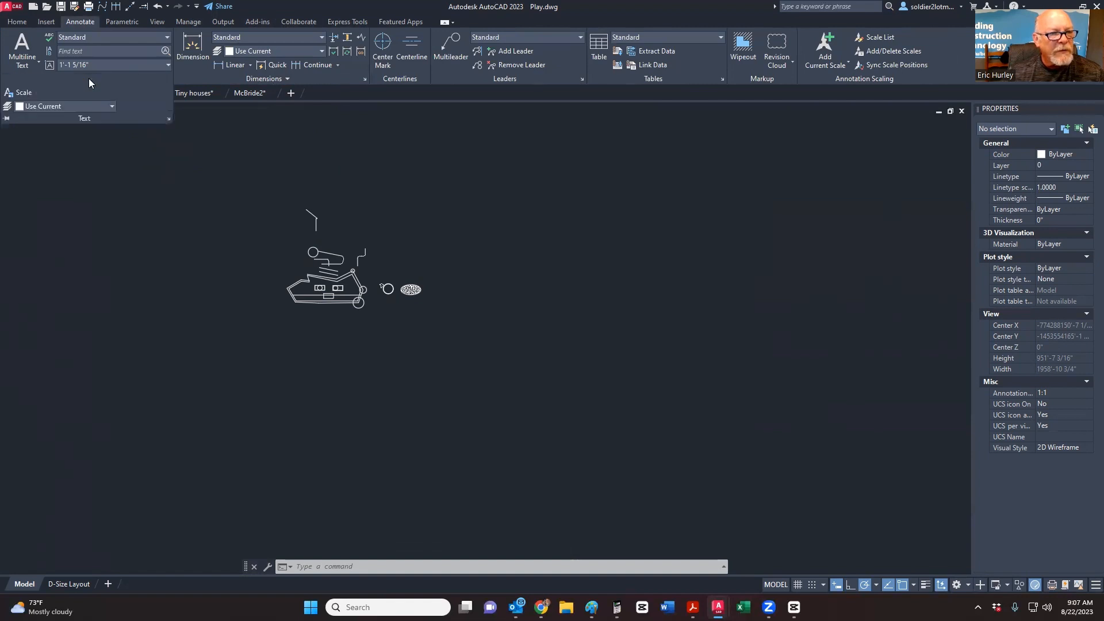
{"action": "left_click", "coordinate": [96, 206]}
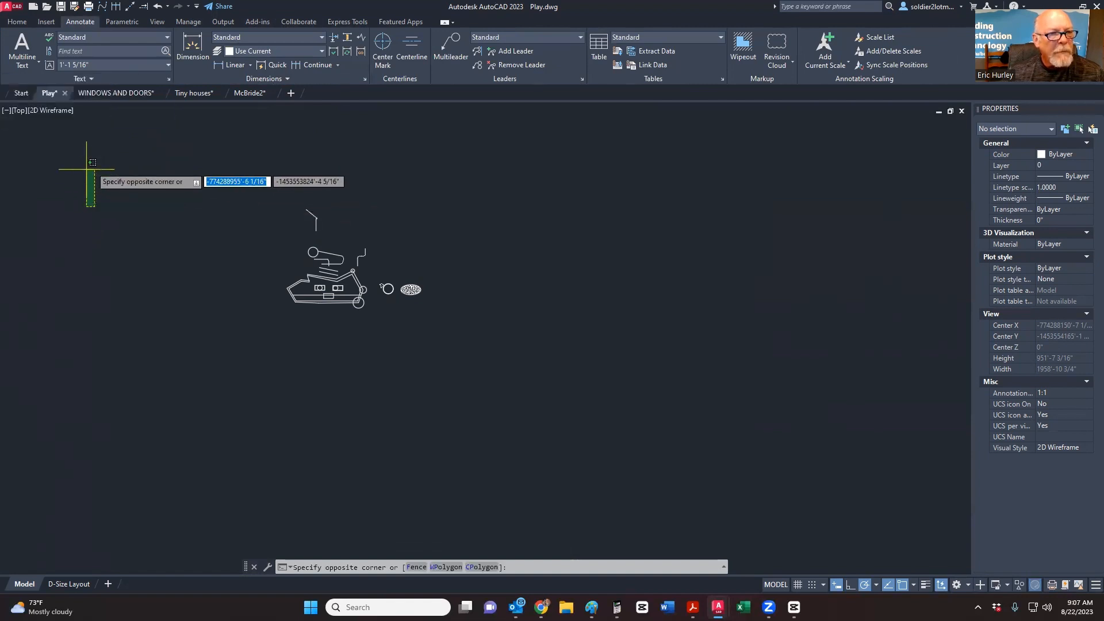
{"action": "key", "text": "Escape"}
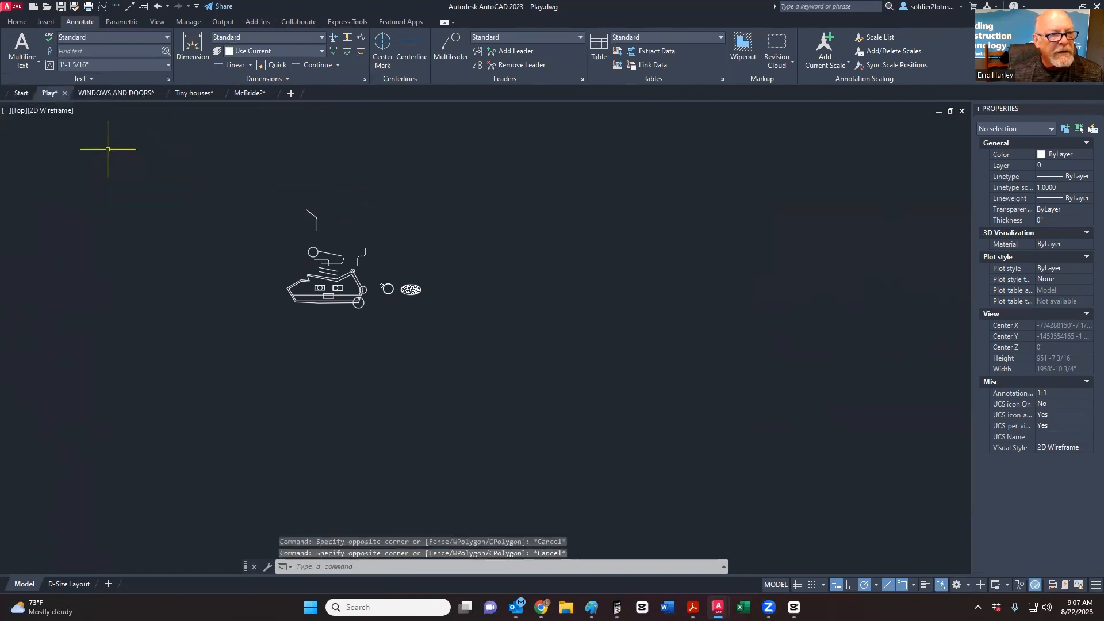
{"action": "left_click", "coordinate": [29, 66]}
{"action": "left_click", "coordinate": [22, 42]}
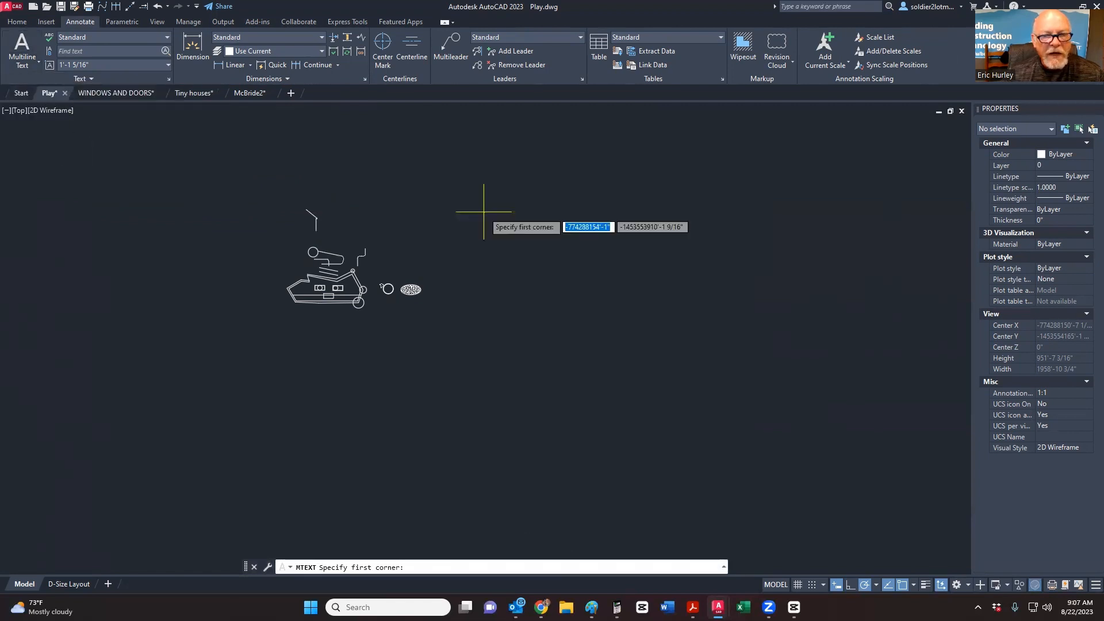
{"action": "key", "text": "Escape"}
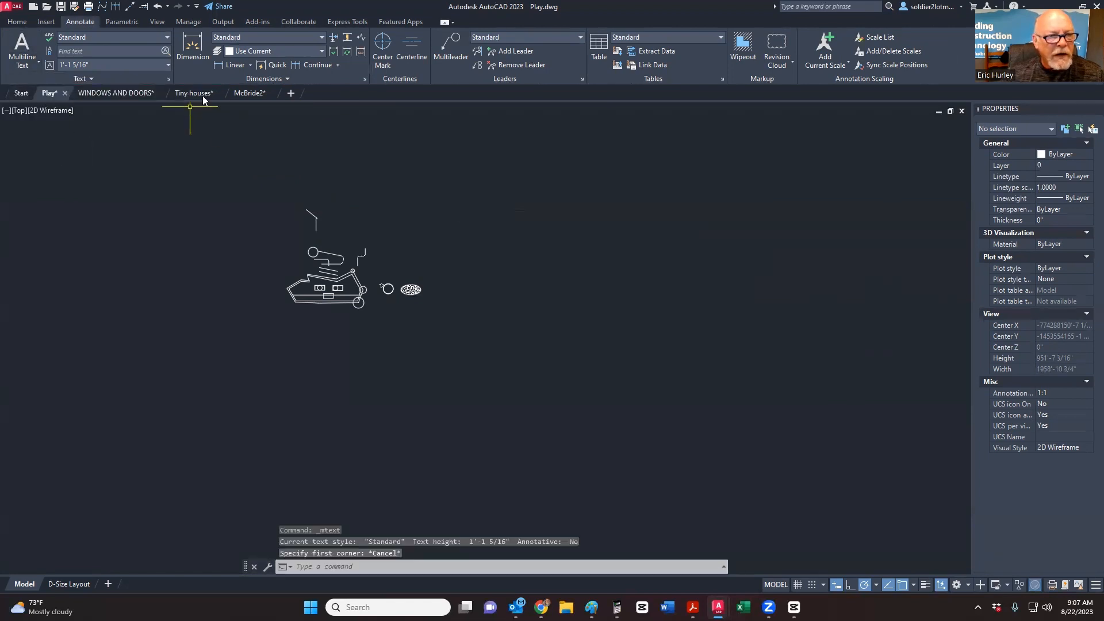
Step: Switch to the McBride2 drawing and examine the boxed foundation notes on the foundation plan sheet
{"action": "left_click", "coordinate": [243, 94]}
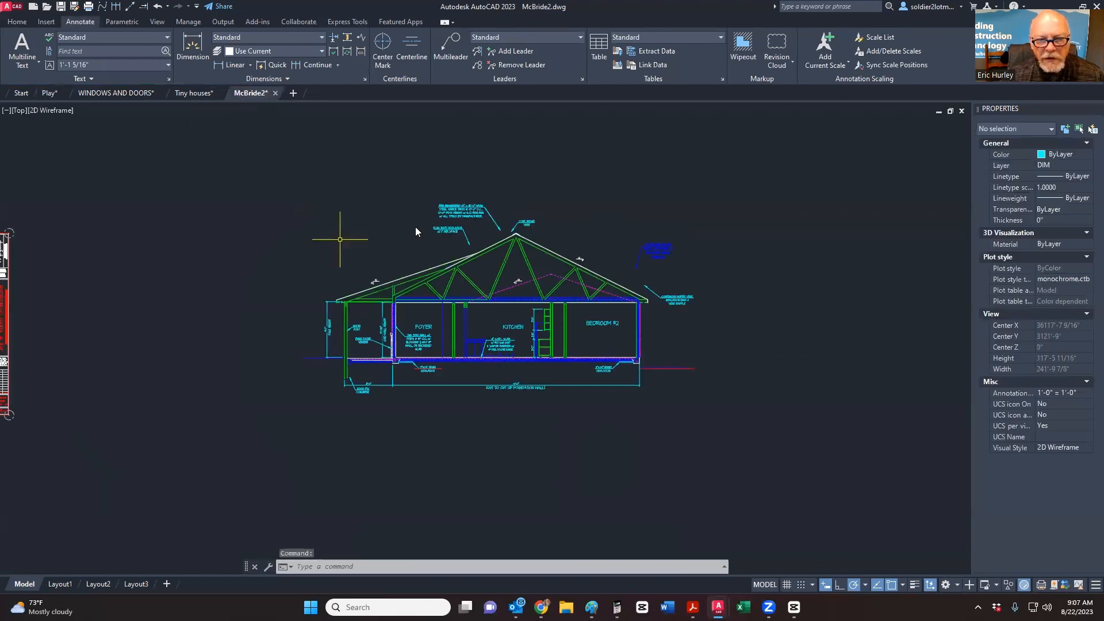
{"action": "scroll", "coordinate": [415, 226], "scroll_direction": "down", "scroll_amount": 4}
{"action": "scroll", "coordinate": [425, 232], "scroll_direction": "down", "scroll_amount": 4}
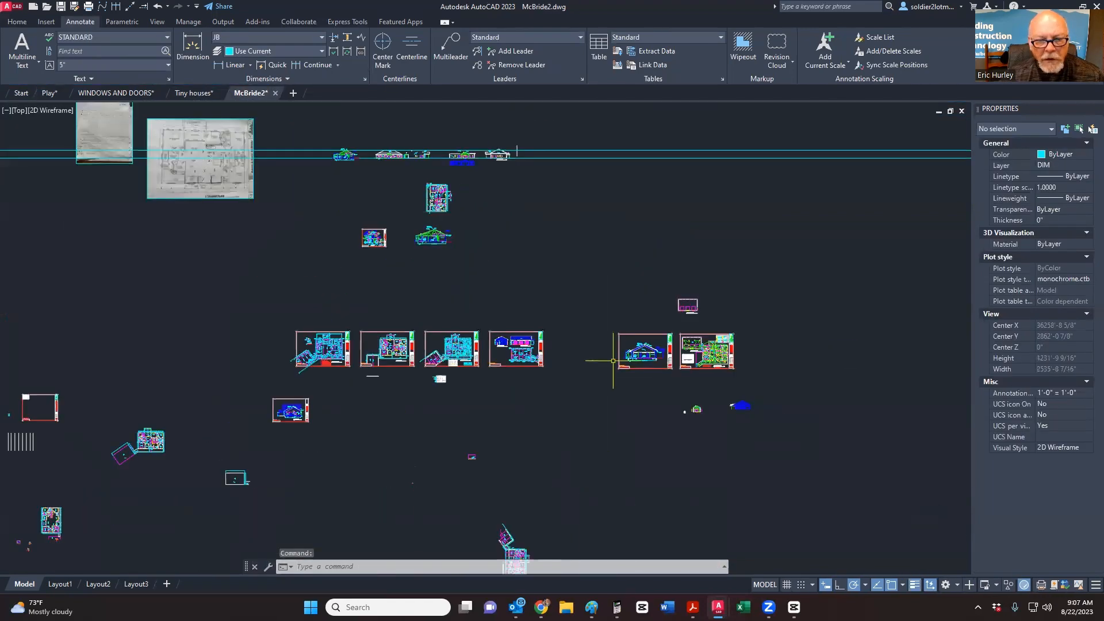
{"action": "scroll", "coordinate": [333, 385], "scroll_direction": "up", "scroll_amount": 3}
{"action": "scroll", "coordinate": [334, 385], "scroll_direction": "up", "scroll_amount": 3}
{"action": "scroll", "coordinate": [320, 391], "scroll_direction": "up", "scroll_amount": 6}
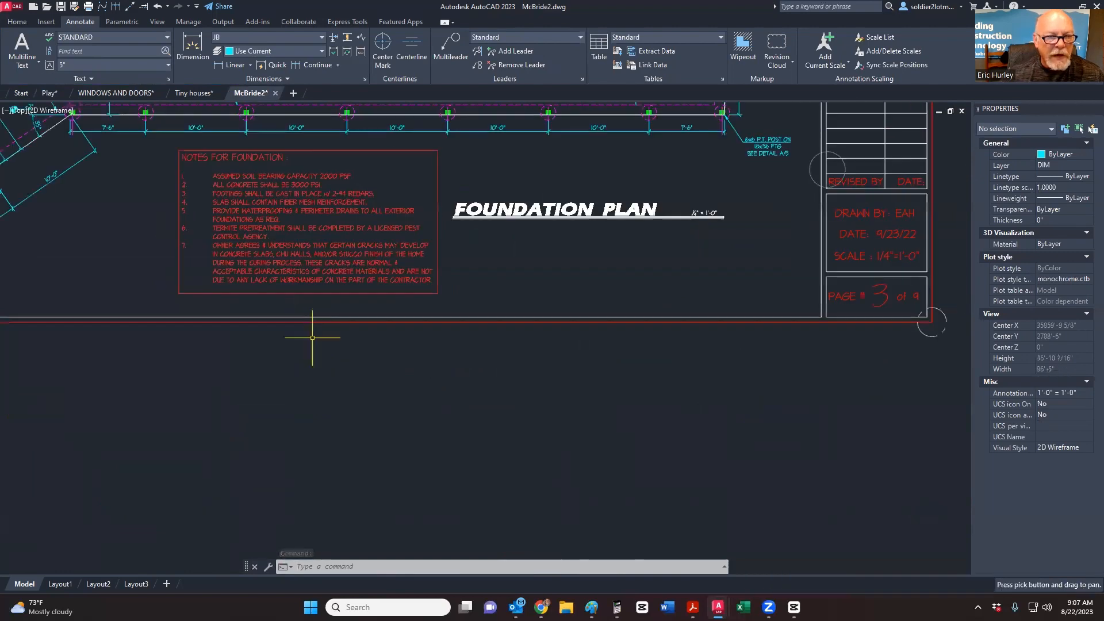
{"action": "scroll", "coordinate": [274, 260], "scroll_direction": "down", "scroll_amount": 2}
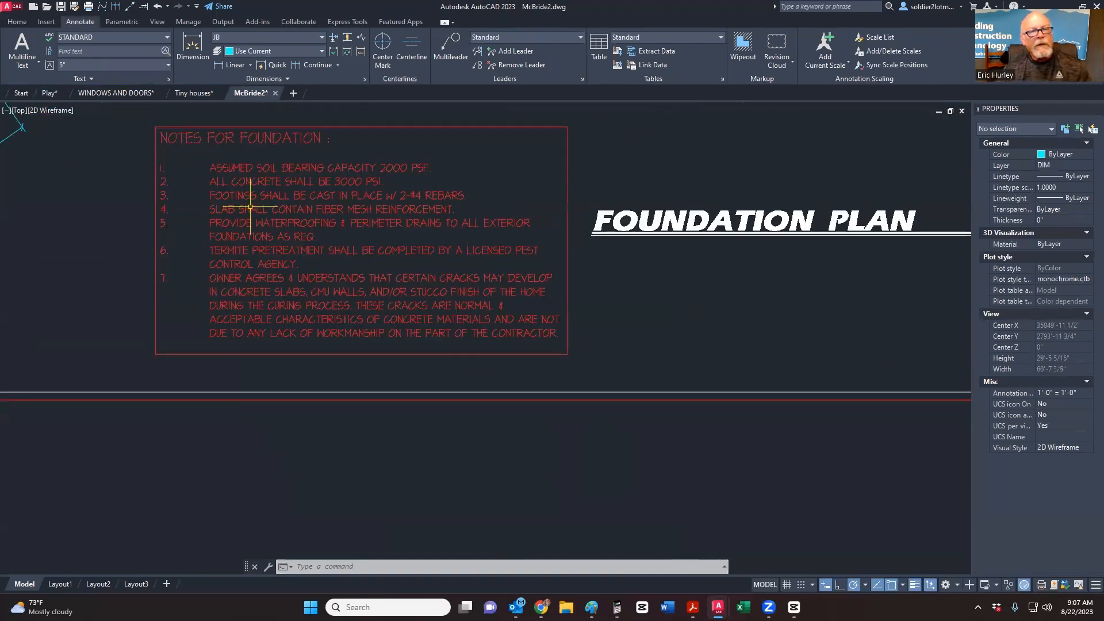
{"action": "left_click", "coordinate": [232, 185]}
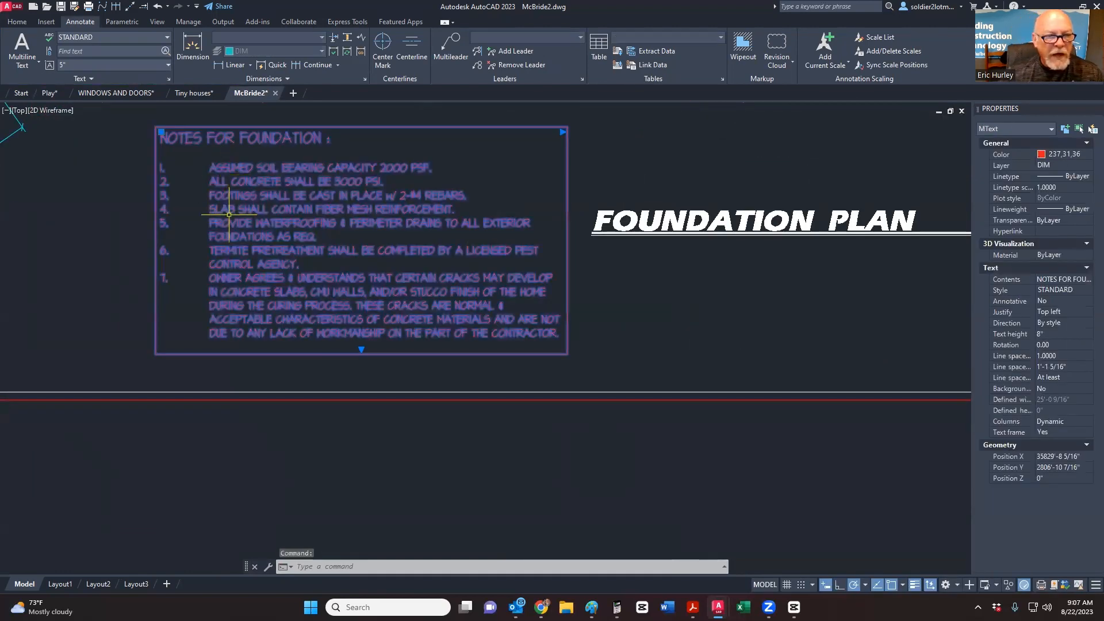
{"action": "key", "text": "Escape"}
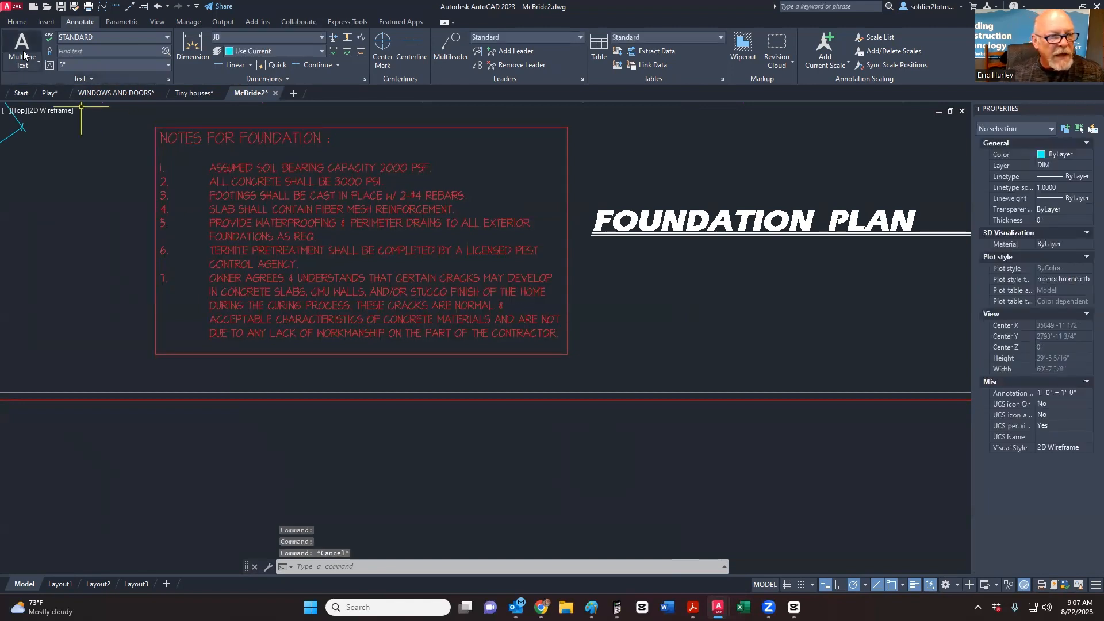
Step: Place multiline text below the foundation plan sheet with three lines: "sdkfjhsdkfhksdh", "kjsfkjhdk" and "jksdhkljsdklf"
{"action": "left_click", "coordinate": [24, 55]}
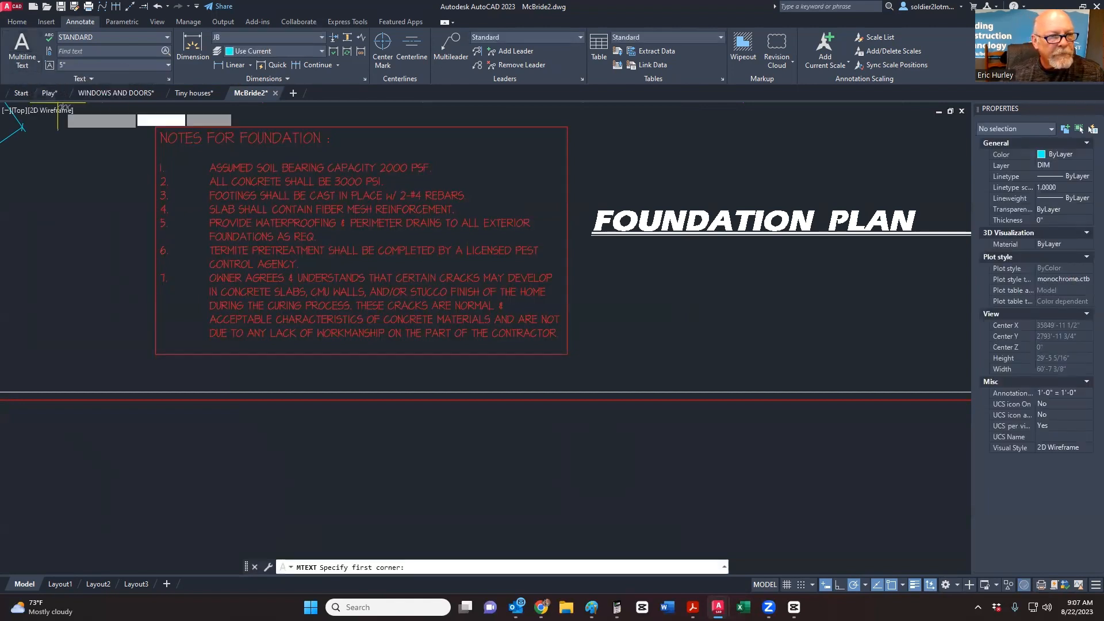
{"action": "scroll", "coordinate": [83, 132], "scroll_direction": "down", "scroll_amount": 4}
{"action": "left_click", "coordinate": [210, 317]}
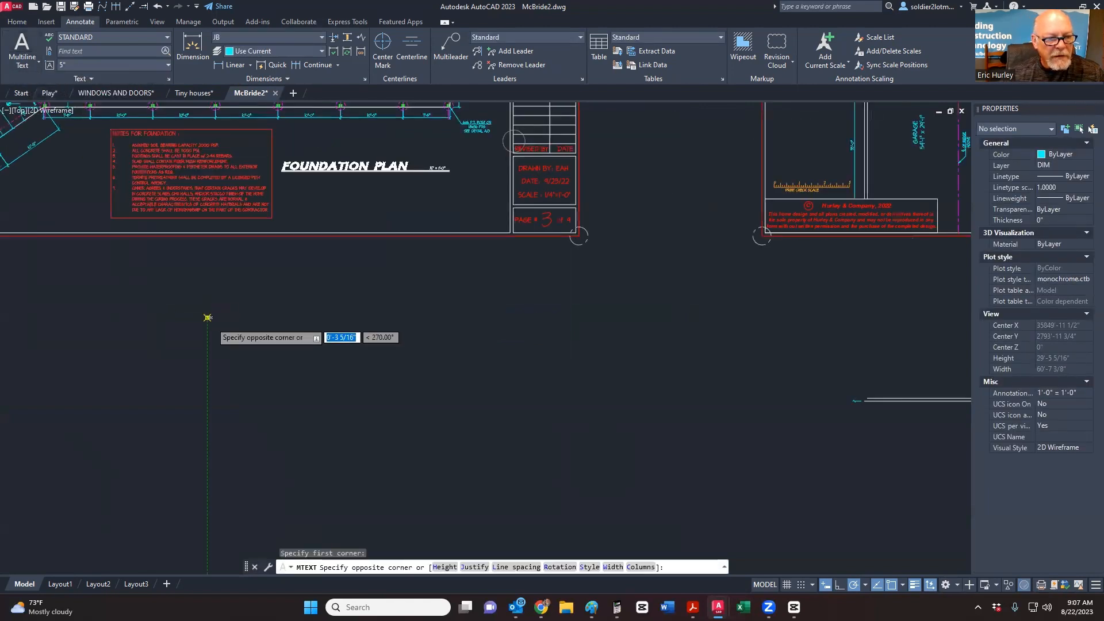
{"action": "left_click", "coordinate": [249, 357]}
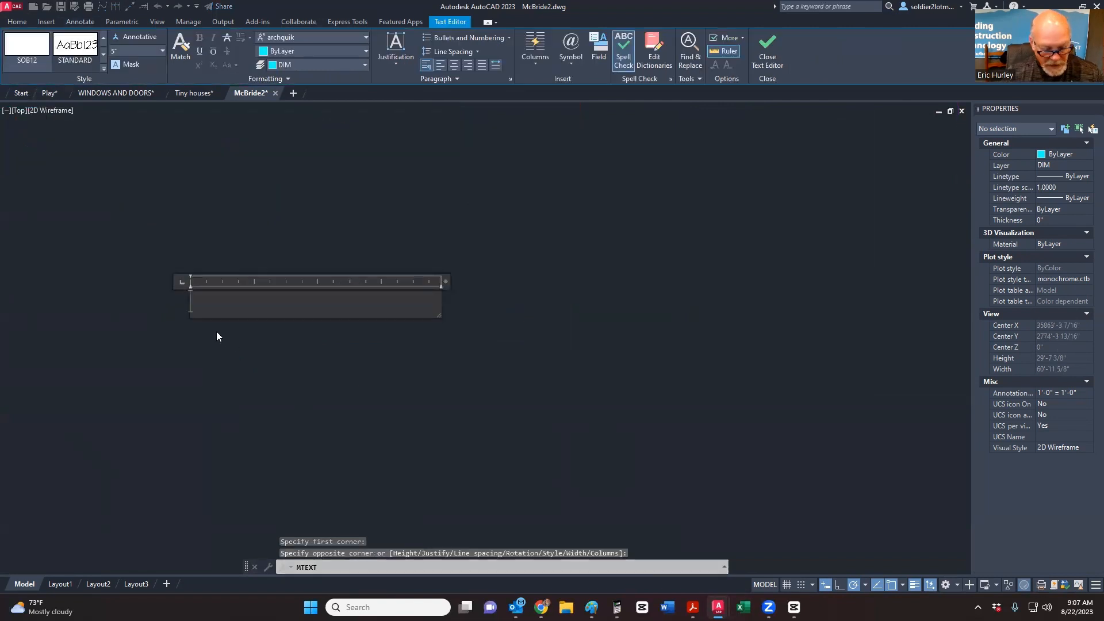
{"action": "type", "text": "sdkfjhsdkfhksdh"}
{"action": "key", "text": "Return"}
{"action": "type", "text": "kjsfkjhdk"}
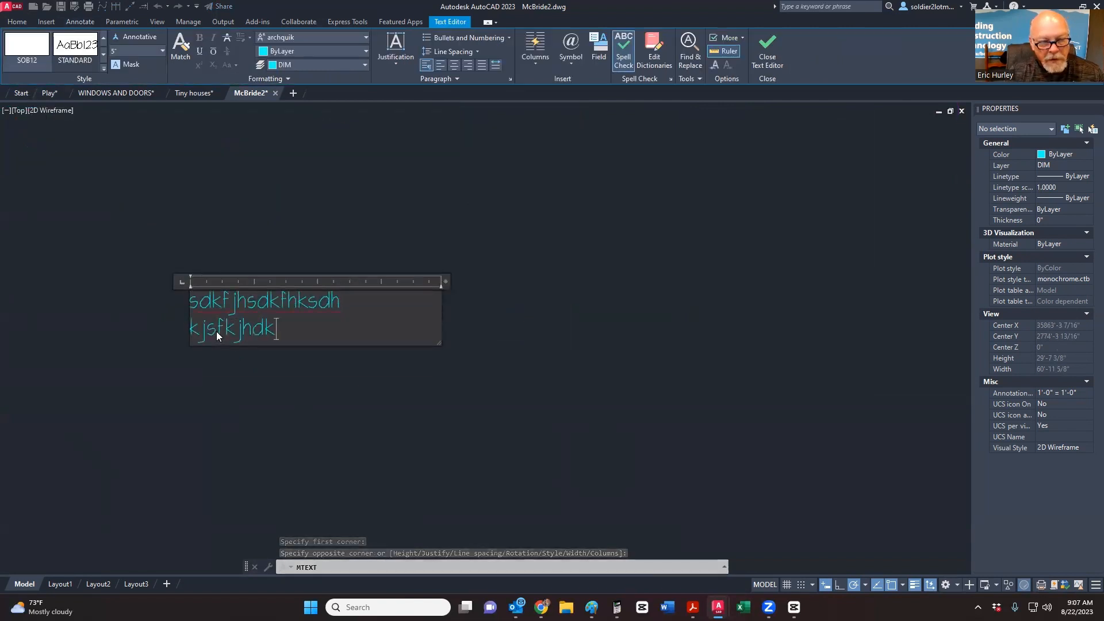
{"action": "key", "text": "Return"}
{"action": "type", "text": "jksdhkljsdklf"}
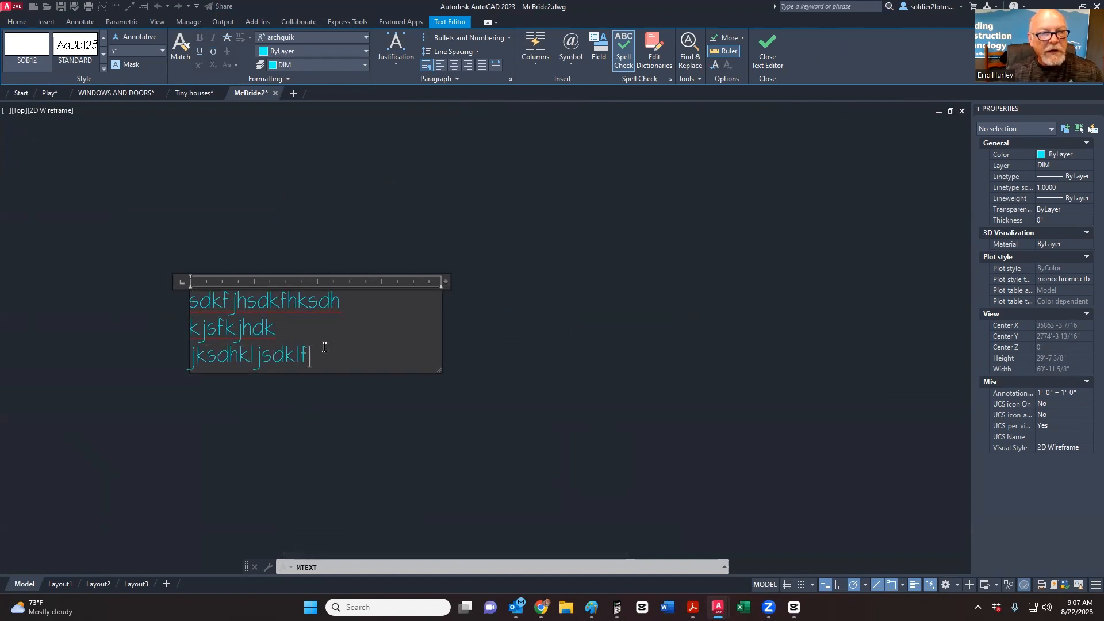
{"action": "left_click", "coordinate": [374, 253]}
Step: Stretch the sample text's frame inward to a width of about 5"
{"action": "left_click", "coordinate": [229, 322]}
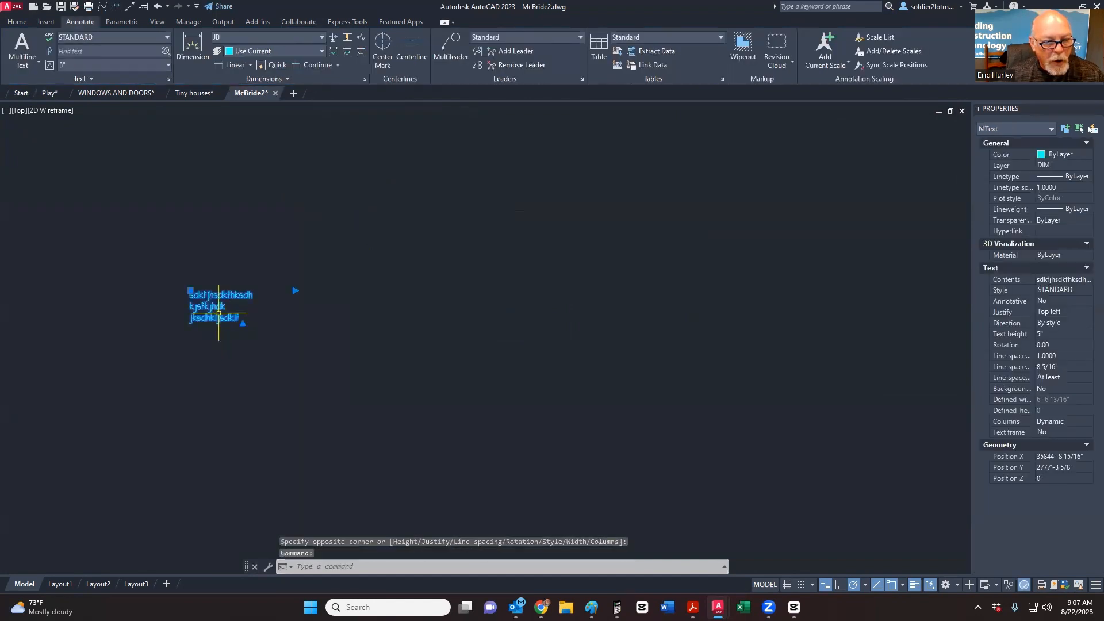
{"action": "scroll", "coordinate": [202, 314], "scroll_direction": "up", "scroll_amount": 8}
{"action": "scroll", "coordinate": [270, 315], "scroll_direction": "down", "scroll_amount": 2}
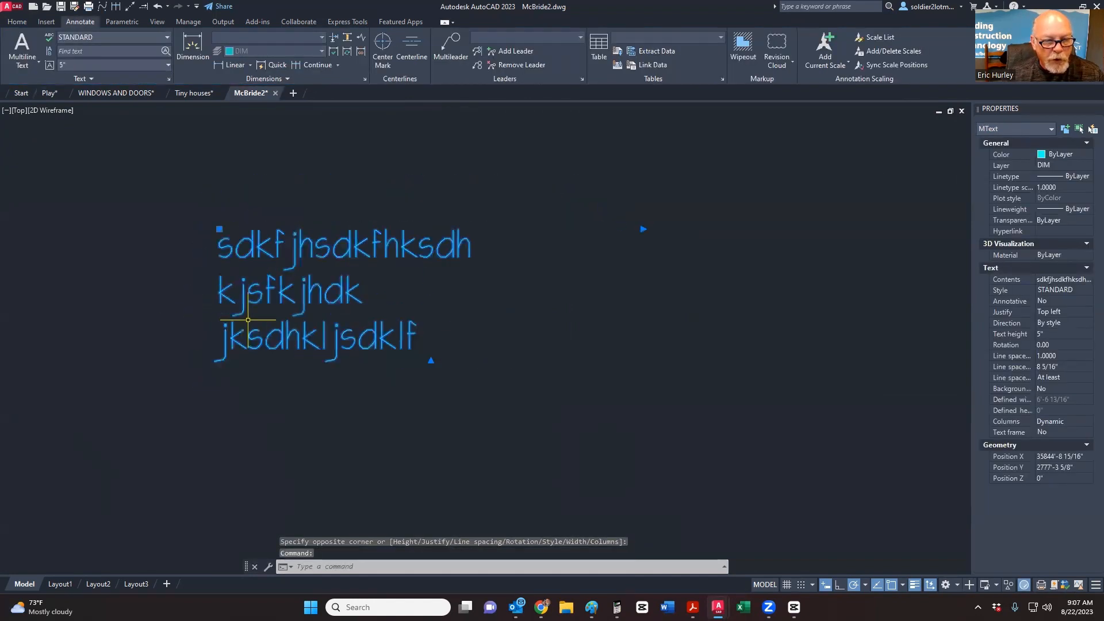
{"action": "scroll", "coordinate": [306, 386], "scroll_direction": "down", "scroll_amount": 2}
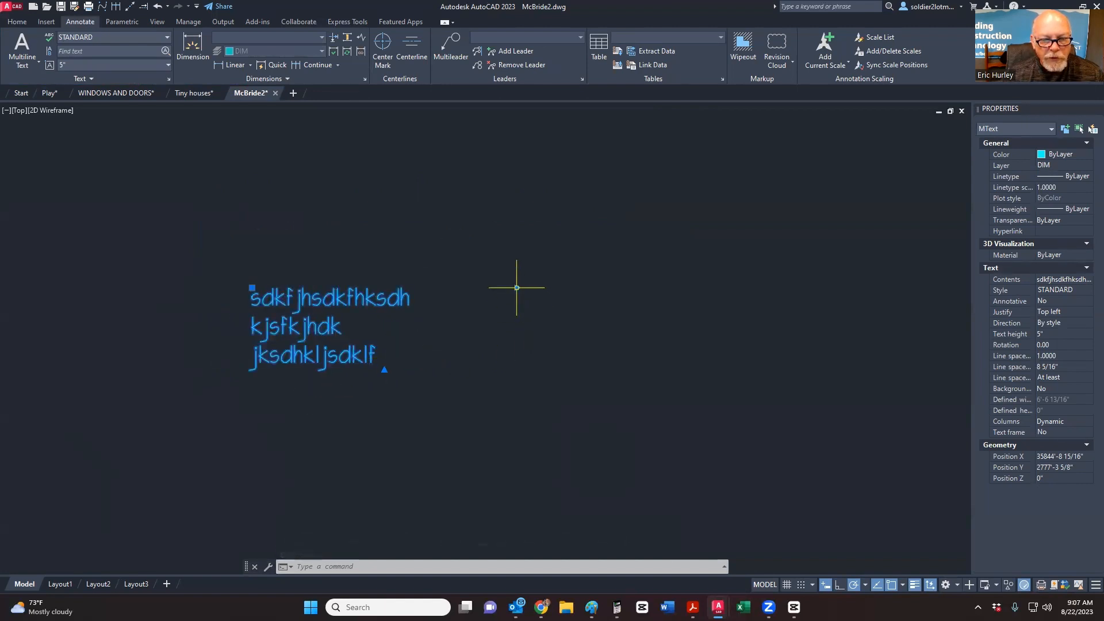
{"action": "left_click", "coordinate": [517, 288]}
{"action": "left_click", "coordinate": [365, 290]}
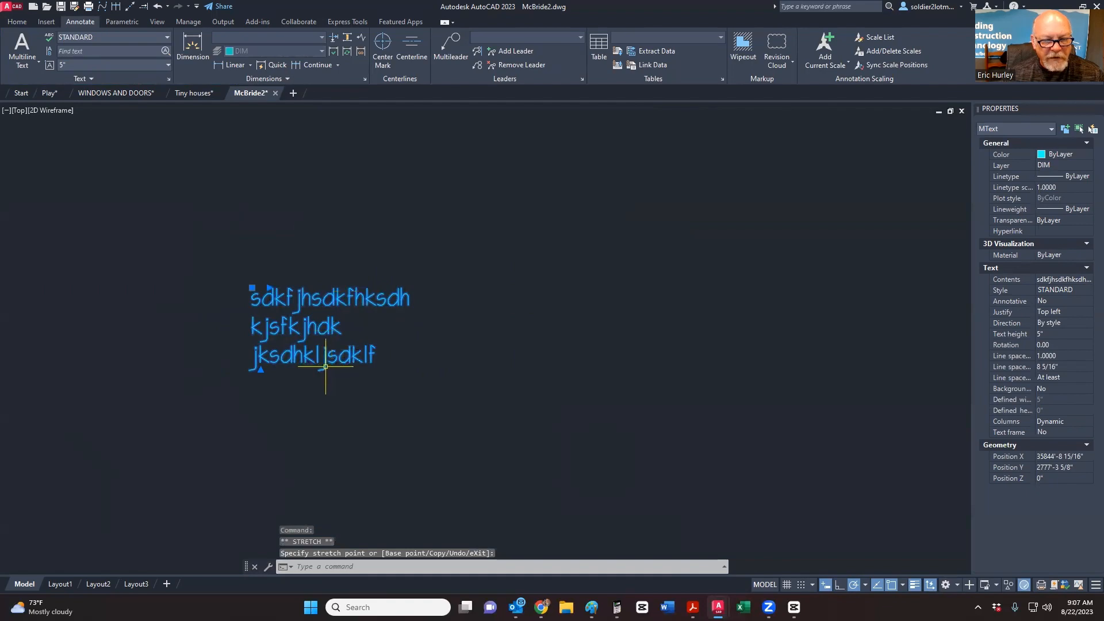
{"action": "key", "text": "Escape"}
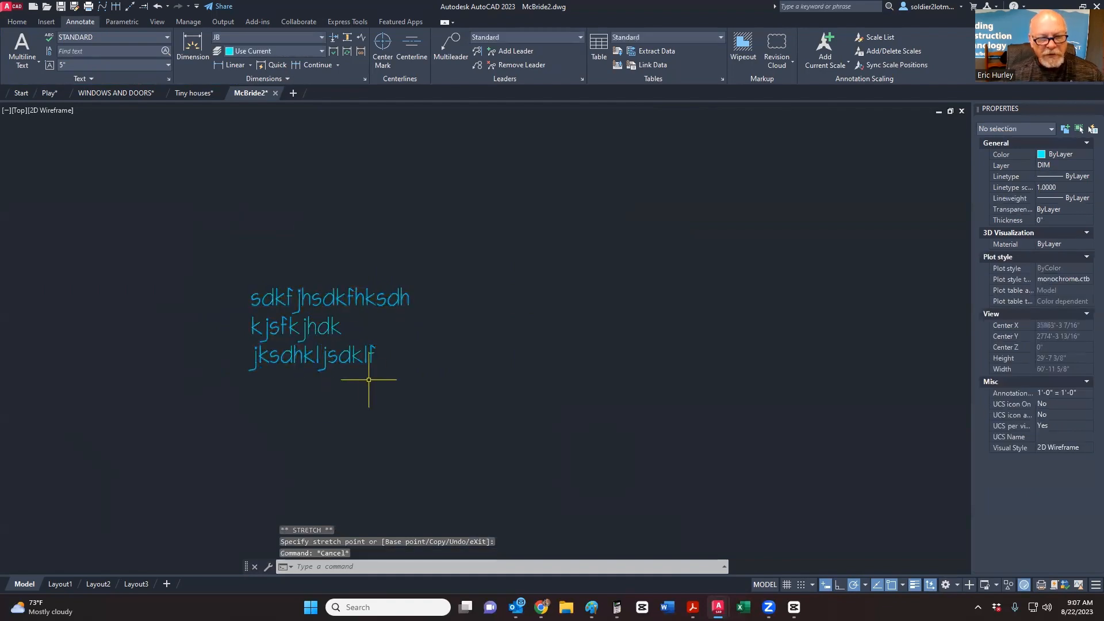
Step: Delete the three-line sample text from below the foundation plan sheet
{"action": "left_click", "coordinate": [368, 379]}
{"action": "left_click", "coordinate": [300, 293]}
{"action": "key", "text": "Delete"}
Step: Narrow the foundation notes' frame to about 16'-10" wide and lengthen it downward until all notes fit in a single column
{"action": "scroll", "coordinate": [355, 373], "scroll_direction": "down", "scroll_amount": 9}
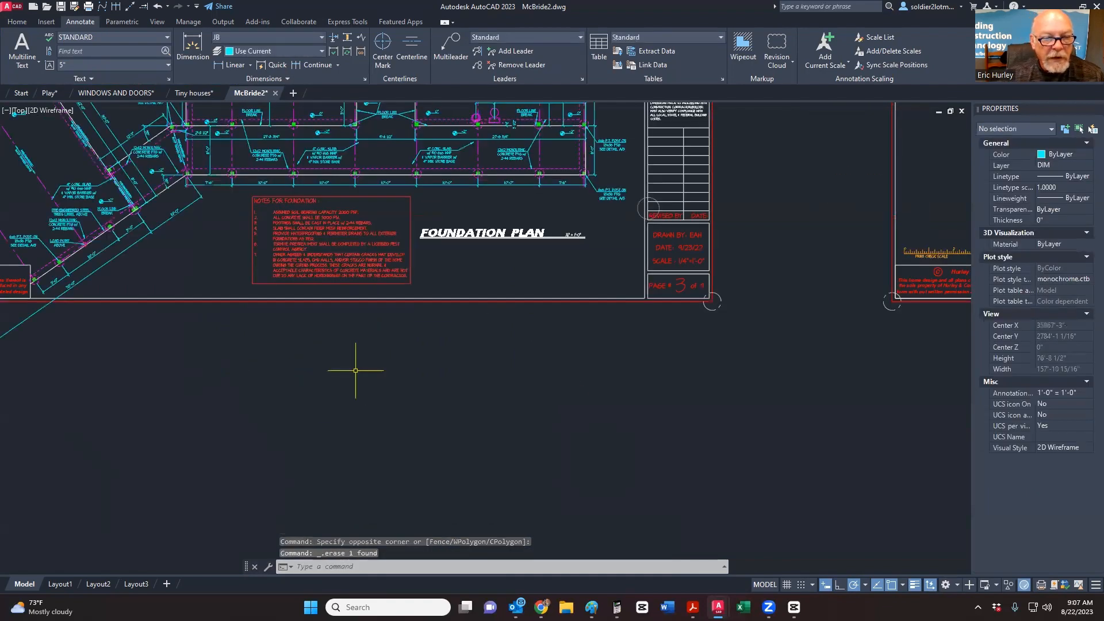
{"action": "scroll", "coordinate": [340, 264], "scroll_direction": "up", "scroll_amount": 7}
{"action": "left_click", "coordinate": [332, 257]}
{"action": "left_click", "coordinate": [318, 230]}
{"action": "scroll", "coordinate": [363, 338], "scroll_direction": "down", "scroll_amount": 4}
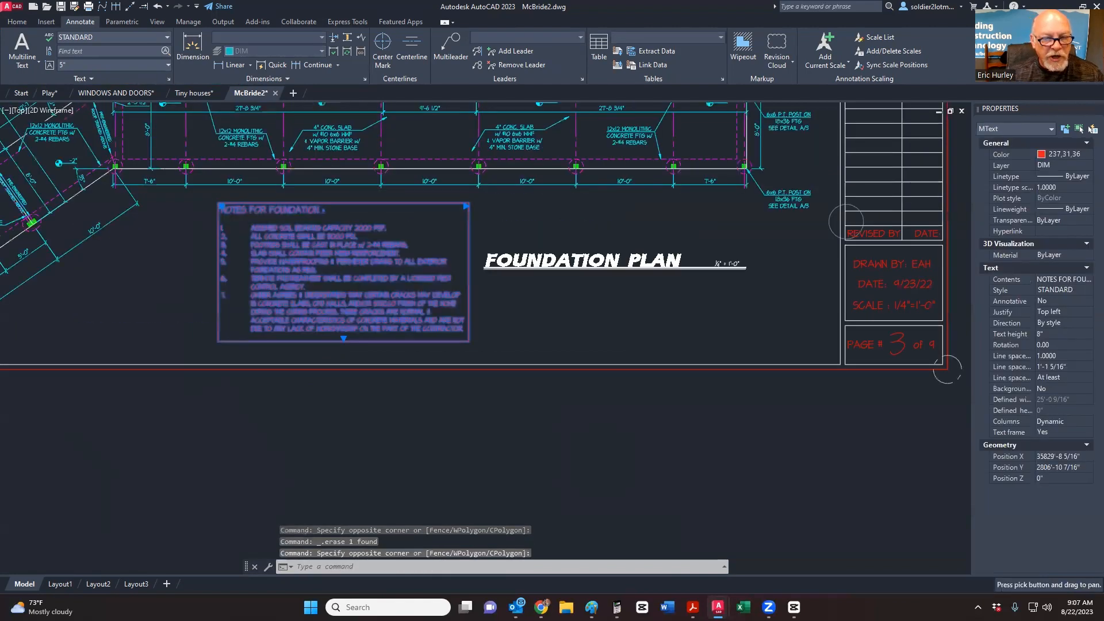
{"action": "left_click", "coordinate": [466, 205]}
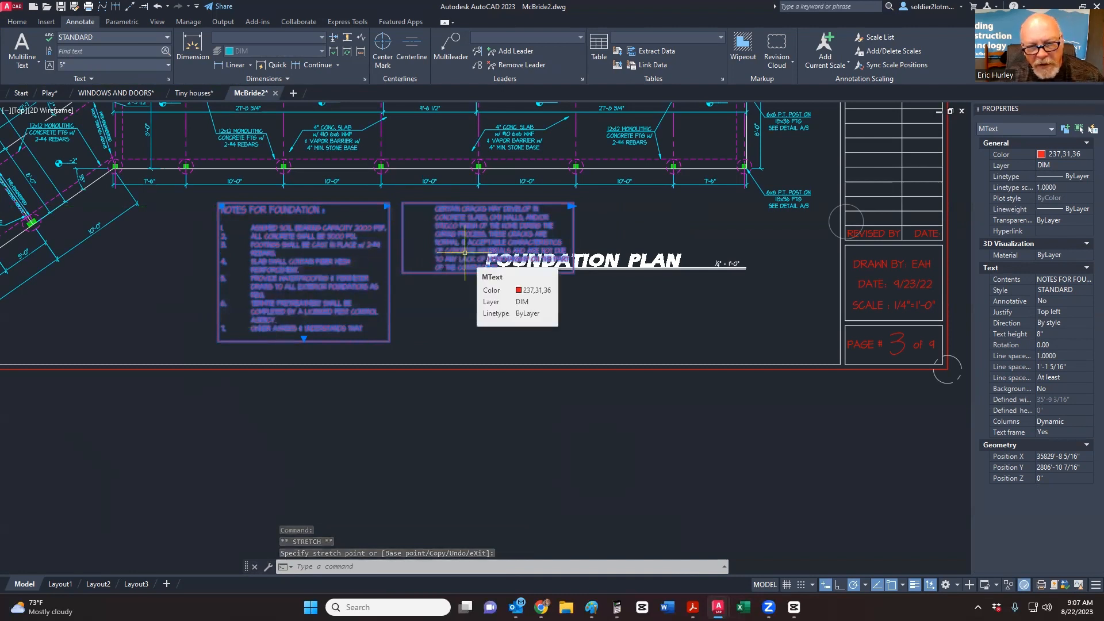
{"action": "left_click", "coordinate": [303, 338]}
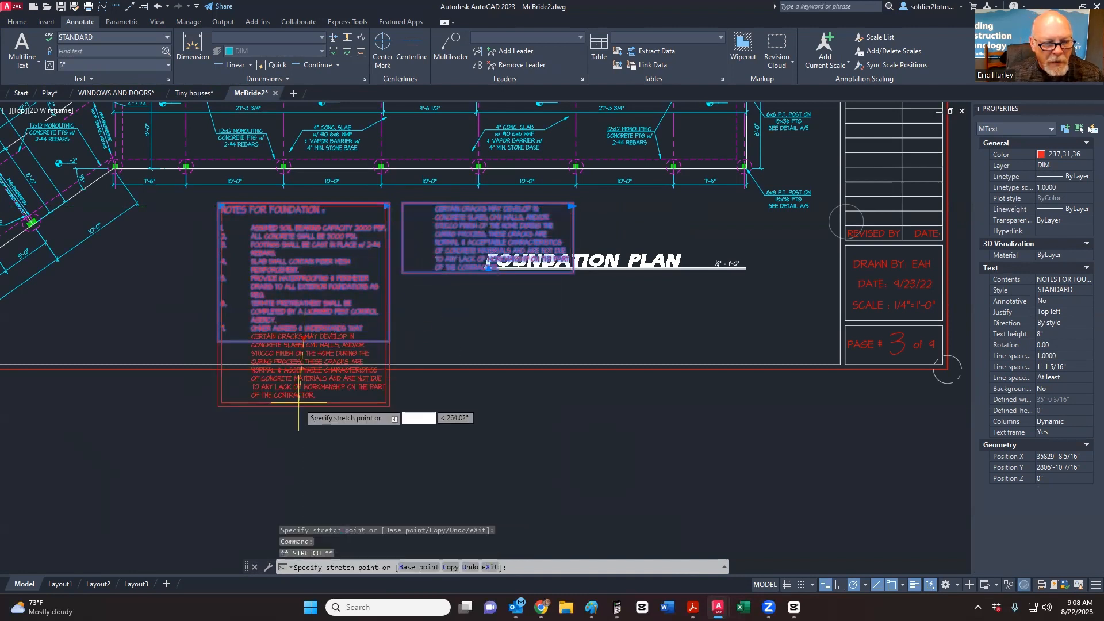
{"action": "left_click", "coordinate": [298, 413]}
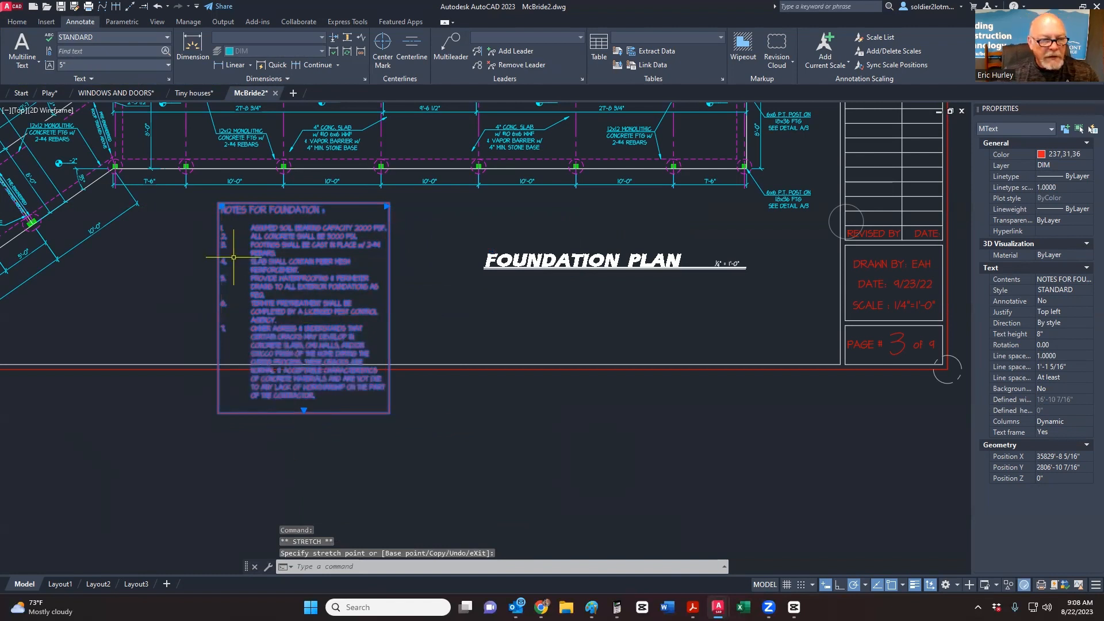
Step: Move the foundation notes block off the sheet into the empty space below the foundation plan
{"action": "left_click", "coordinate": [221, 205]}
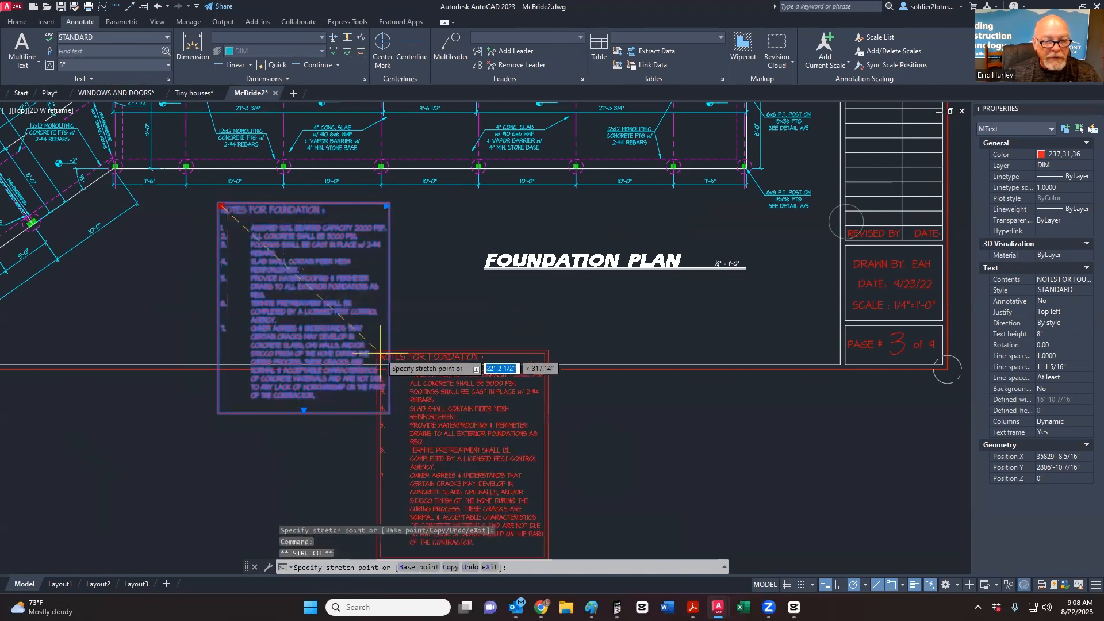
{"action": "scroll", "coordinate": [382, 328], "scroll_direction": "down", "scroll_amount": 2}
{"action": "scroll", "coordinate": [385, 326], "scroll_direction": "down", "scroll_amount": 4}
{"action": "left_click", "coordinate": [385, 363]}
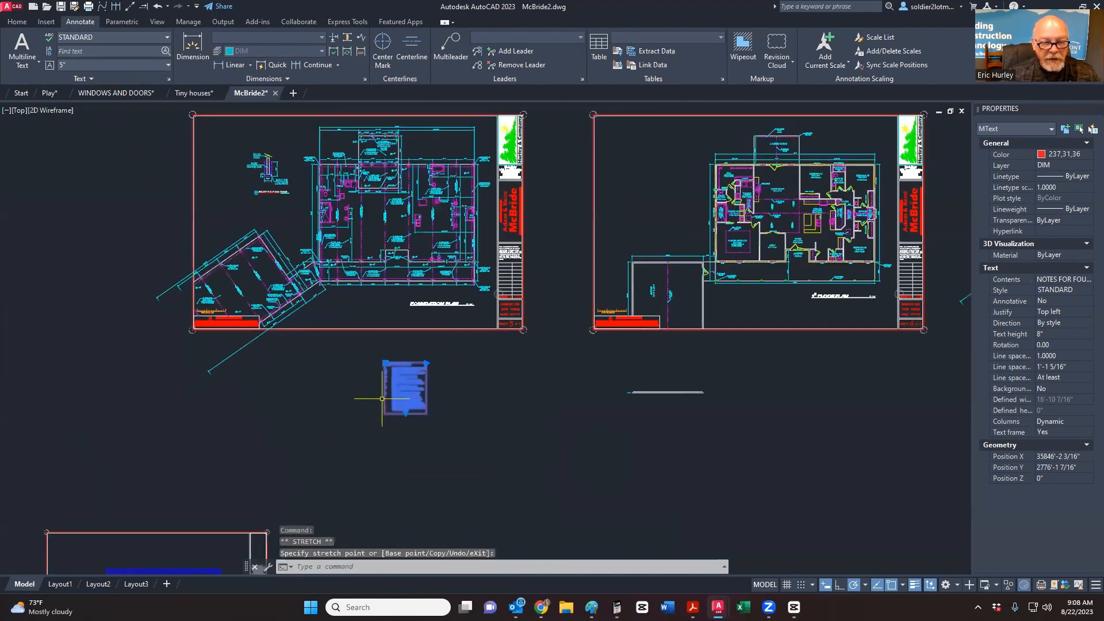
Step: Widen the moved notes' frame to about 25'-6" and shorten it to end just below the last line of text
{"action": "scroll", "coordinate": [407, 389], "scroll_direction": "up", "scroll_amount": 6}
{"action": "left_click", "coordinate": [483, 291]}
{"action": "left_click", "coordinate": [570, 293]}
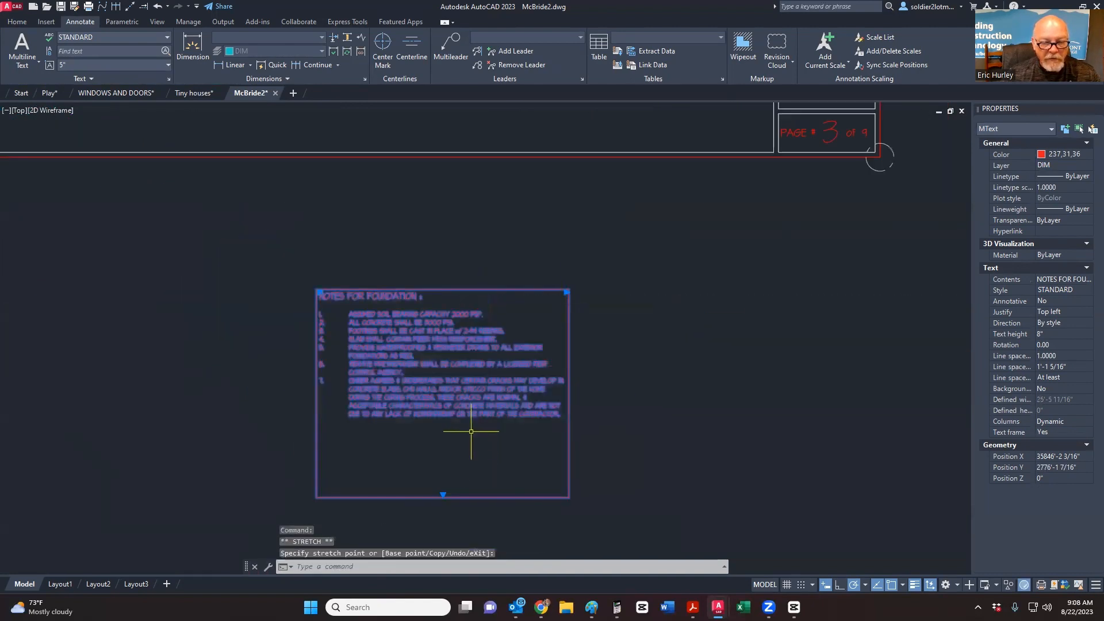
{"action": "left_click", "coordinate": [443, 494]}
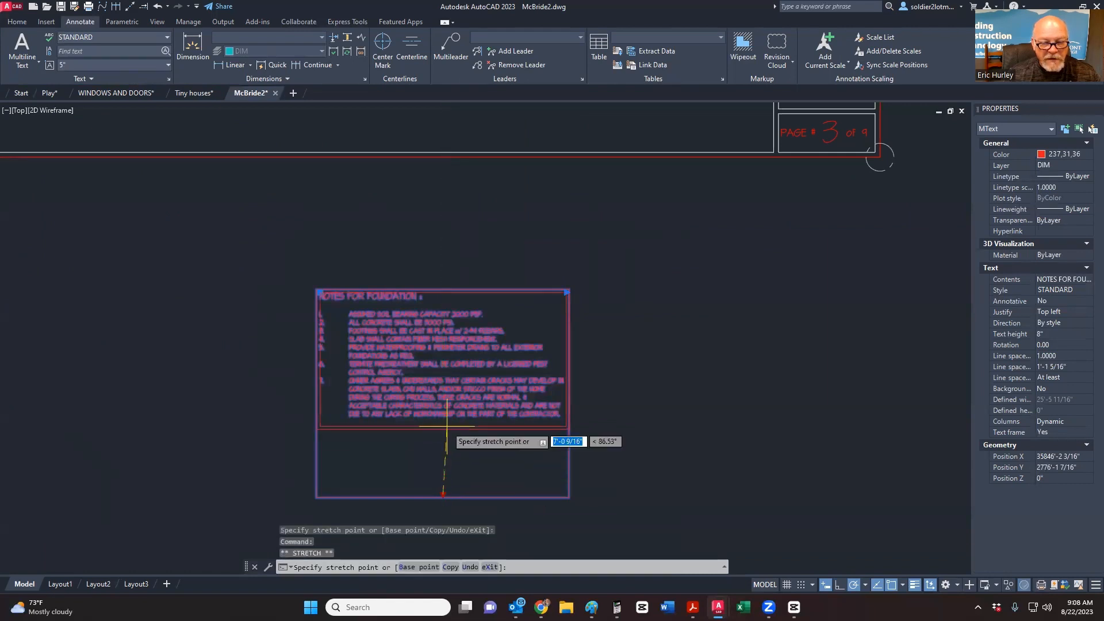
{"action": "left_click", "coordinate": [447, 428]}
{"action": "key", "text": "Escape"}
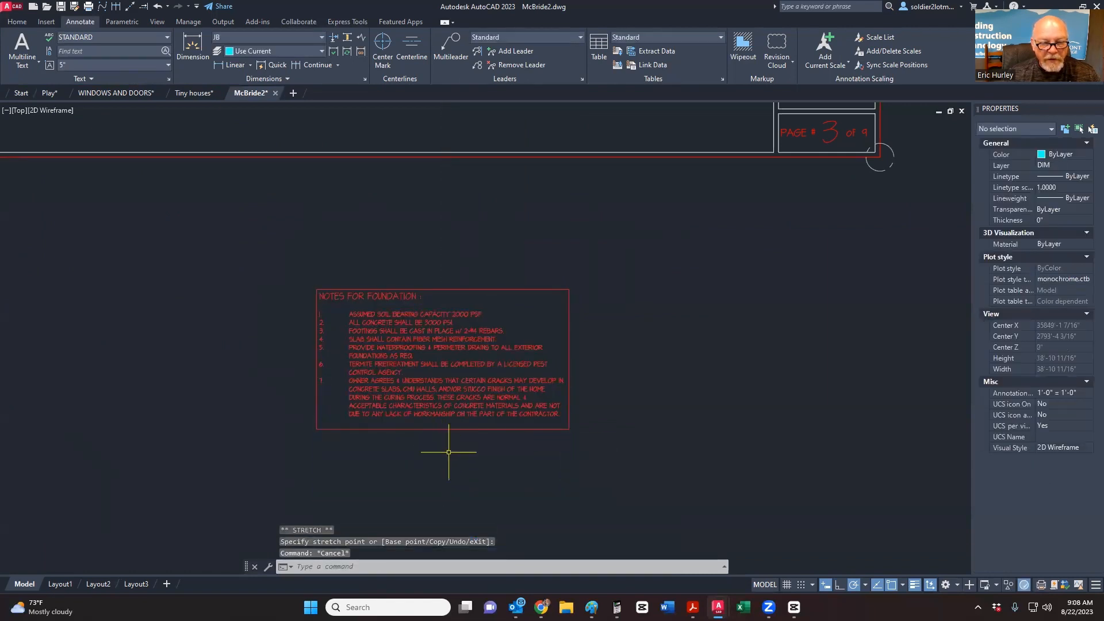
Step: Undo the resizing and moving of the foundation notes
{"action": "key", "text": "ctrl+z"}
{"action": "key", "text": "ctrl+z"}
{"action": "key", "text": "ctrl+z"}
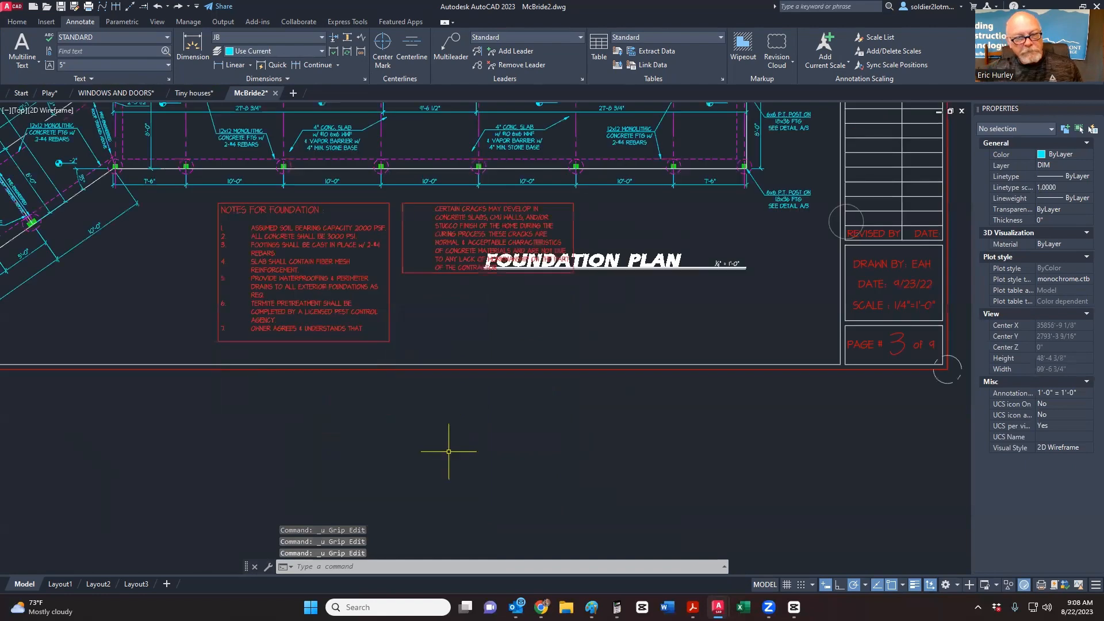
{"action": "key", "text": "ctrl+z"}
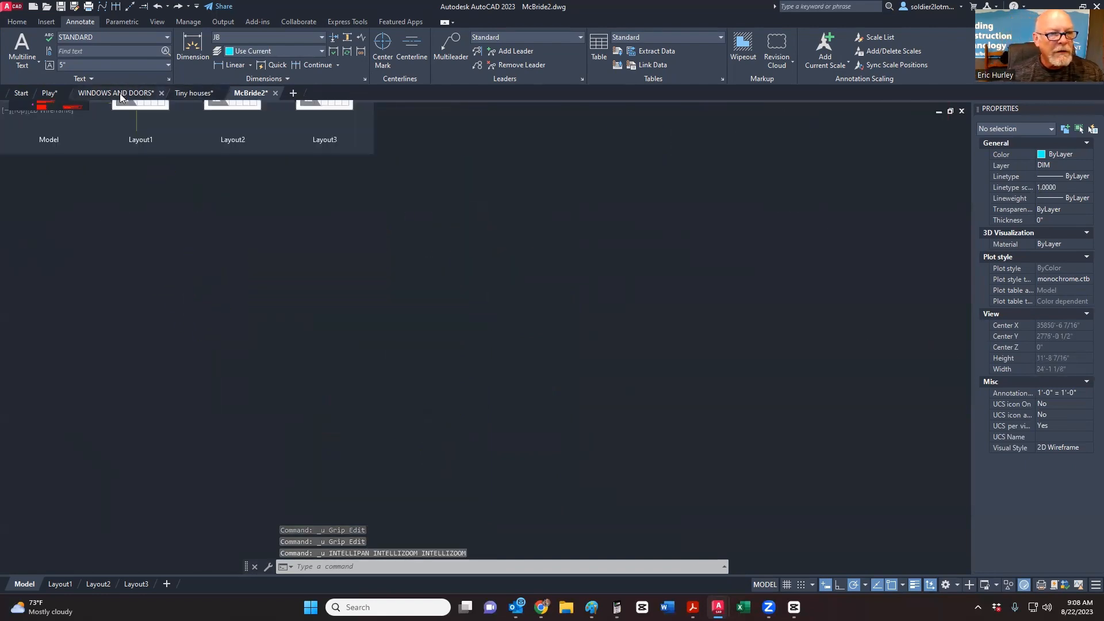
{"action": "left_click", "coordinate": [52, 93]}
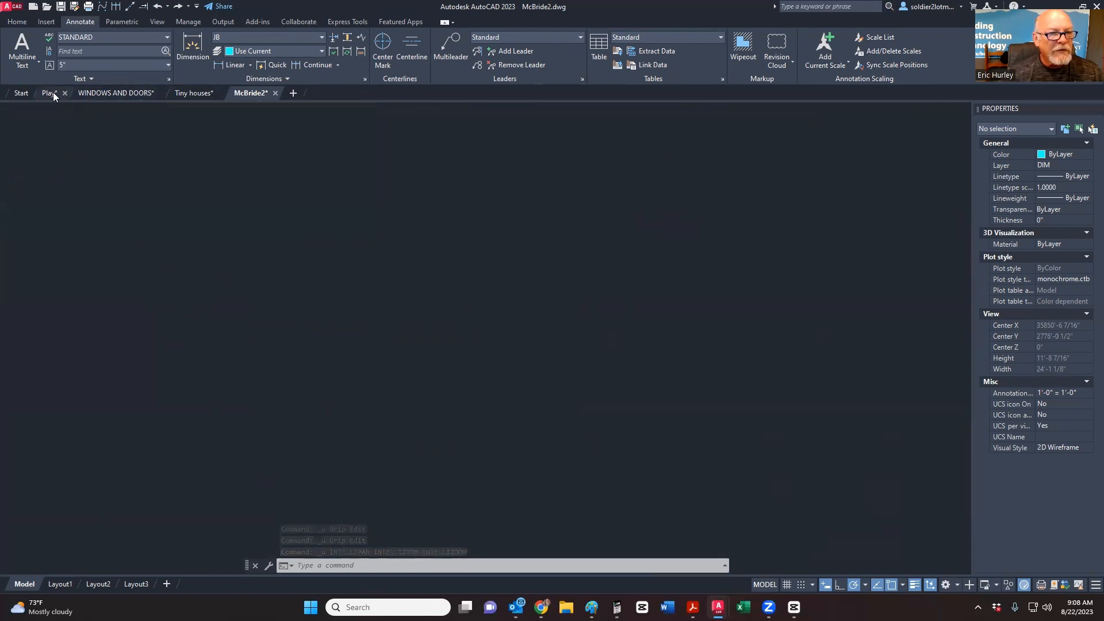
{"action": "left_click", "coordinate": [248, 94]}
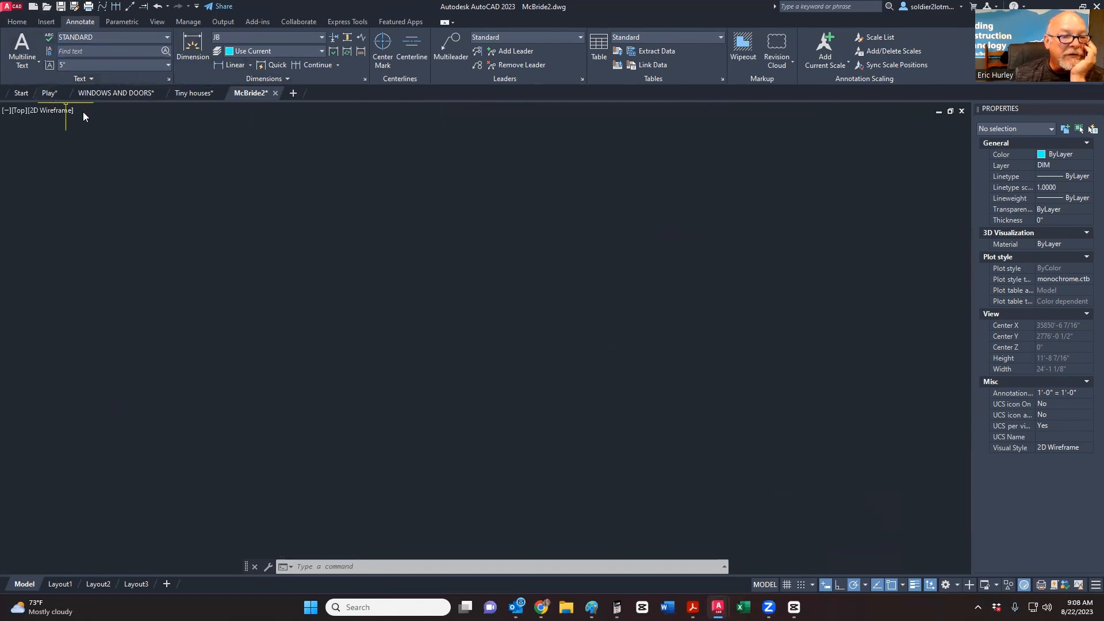
{"action": "left_click", "coordinate": [266, 223]}
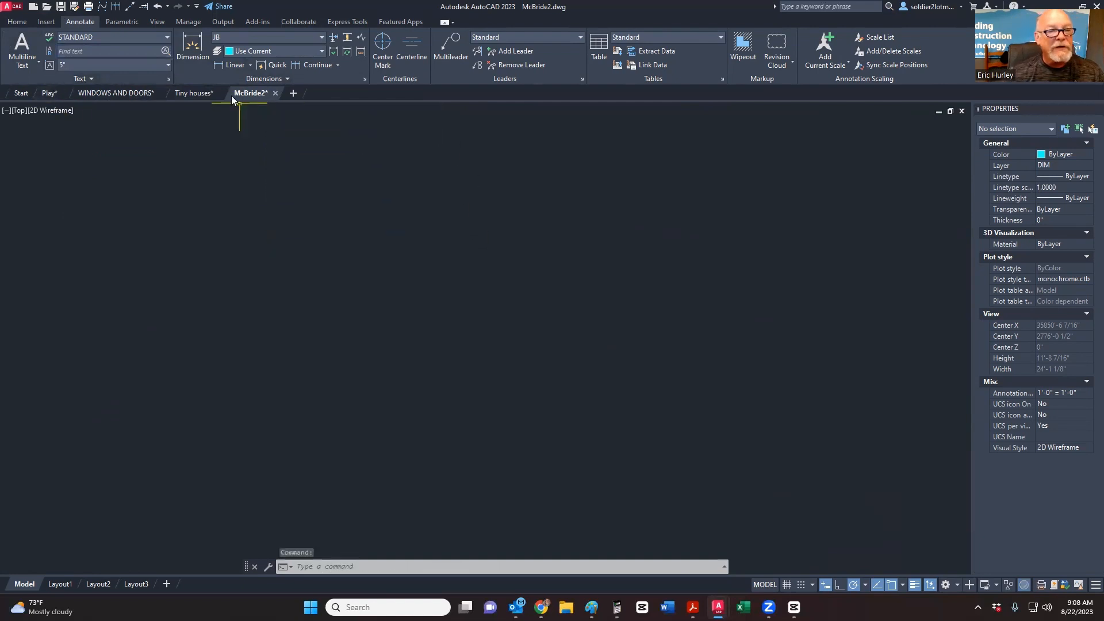
{"action": "key", "text": "Escape"}
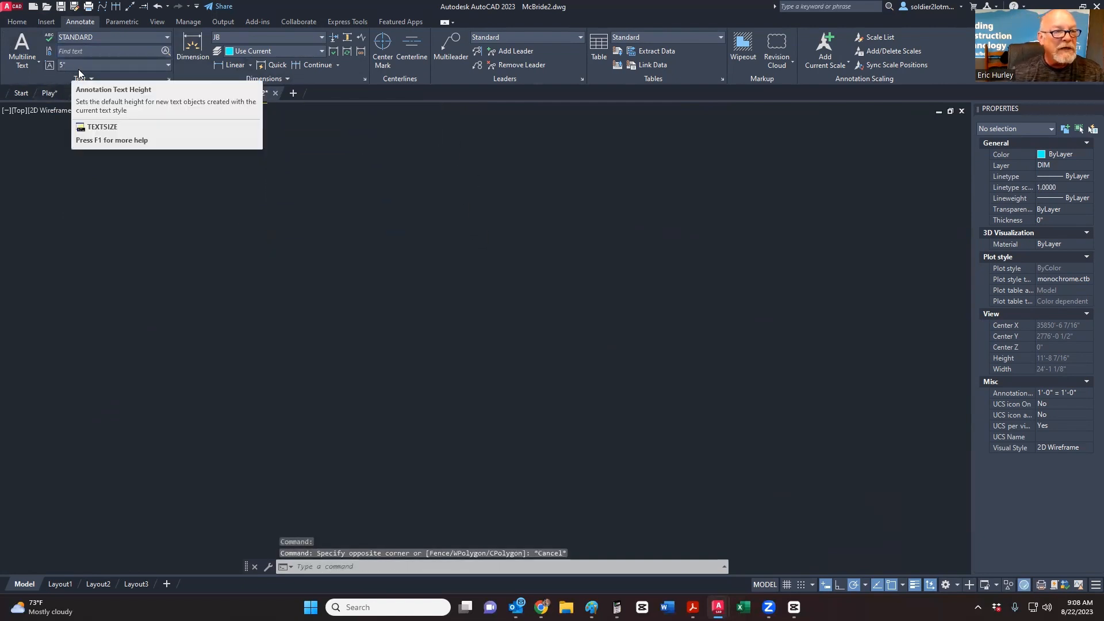
{"action": "key", "text": "Escape"}
{"action": "key", "text": "Escape"}
{"action": "key", "text": "Escape"}
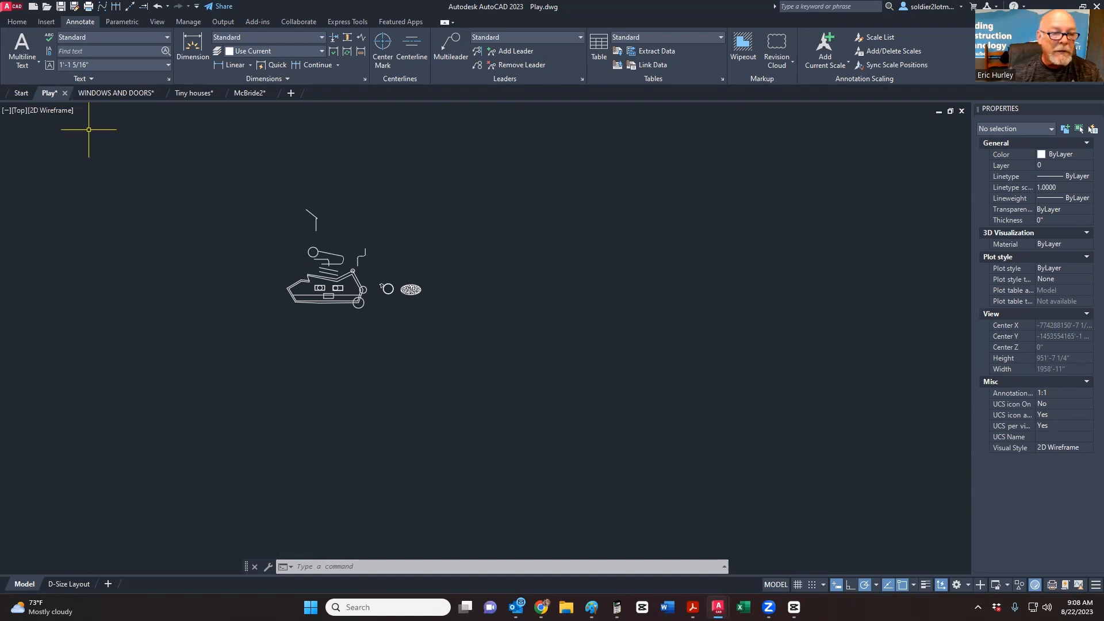
Step: Check the preset annotation text heights in the Play drawing, choosing 1'-1 5/16"
{"action": "left_click", "coordinate": [164, 65]}
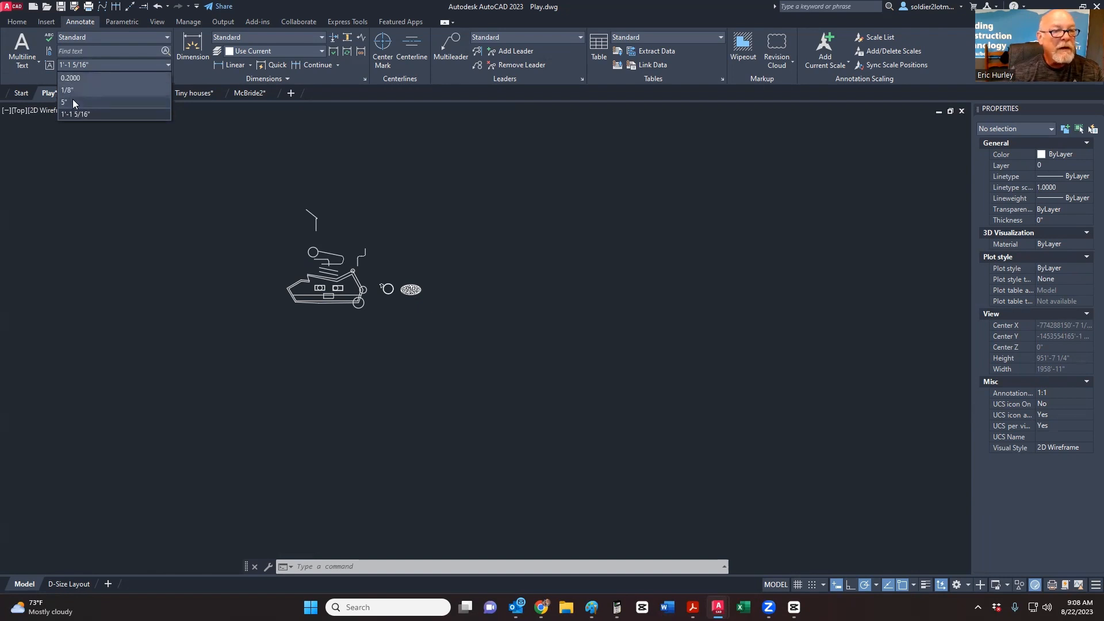
{"action": "left_click", "coordinate": [71, 115]}
{"action": "key", "text": "Escape"}
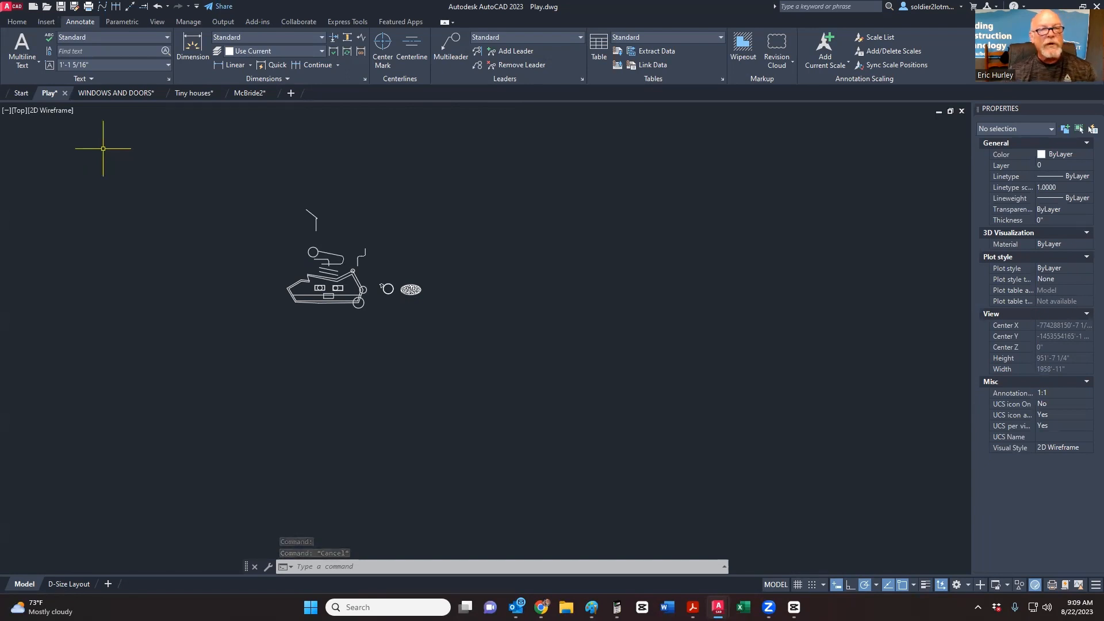
{"action": "scroll", "coordinate": [364, 267], "scroll_direction": "down", "scroll_amount": 5}
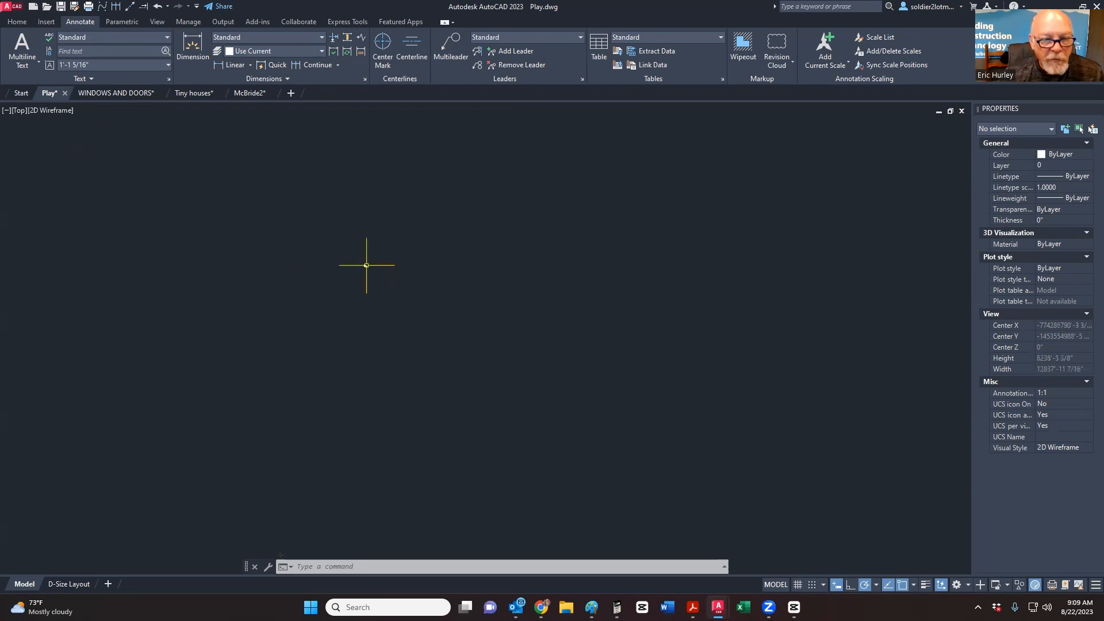
{"action": "scroll", "coordinate": [354, 257], "scroll_direction": "up", "scroll_amount": 5}
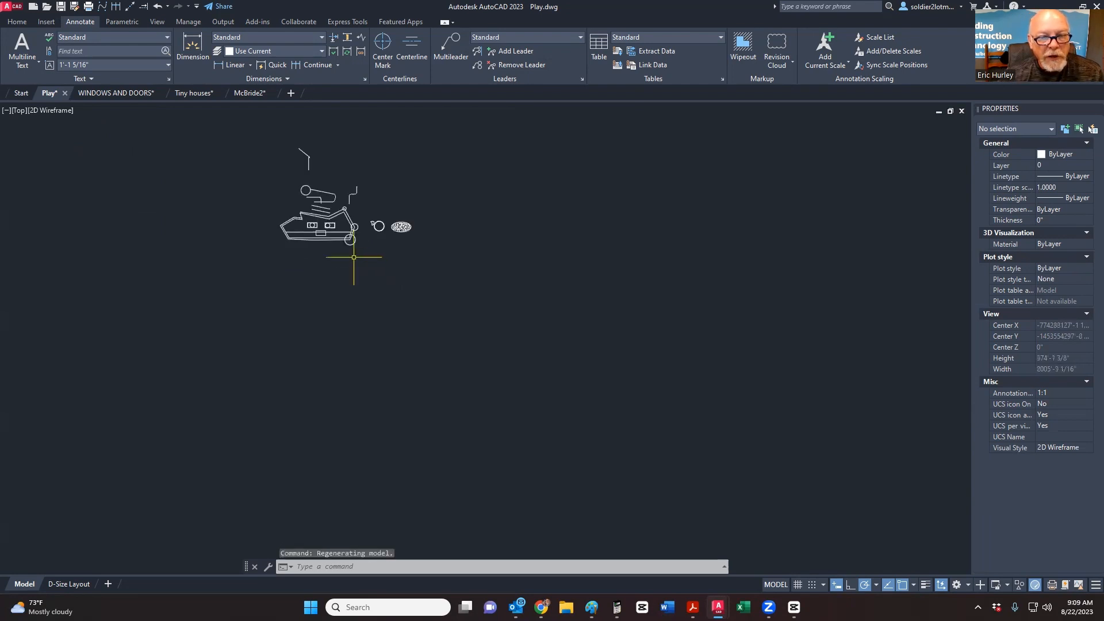
Step: Return to the McBride2 drawing and examine the lettering of the foundation notes' heading and numbered items
{"action": "left_click", "coordinate": [244, 92]}
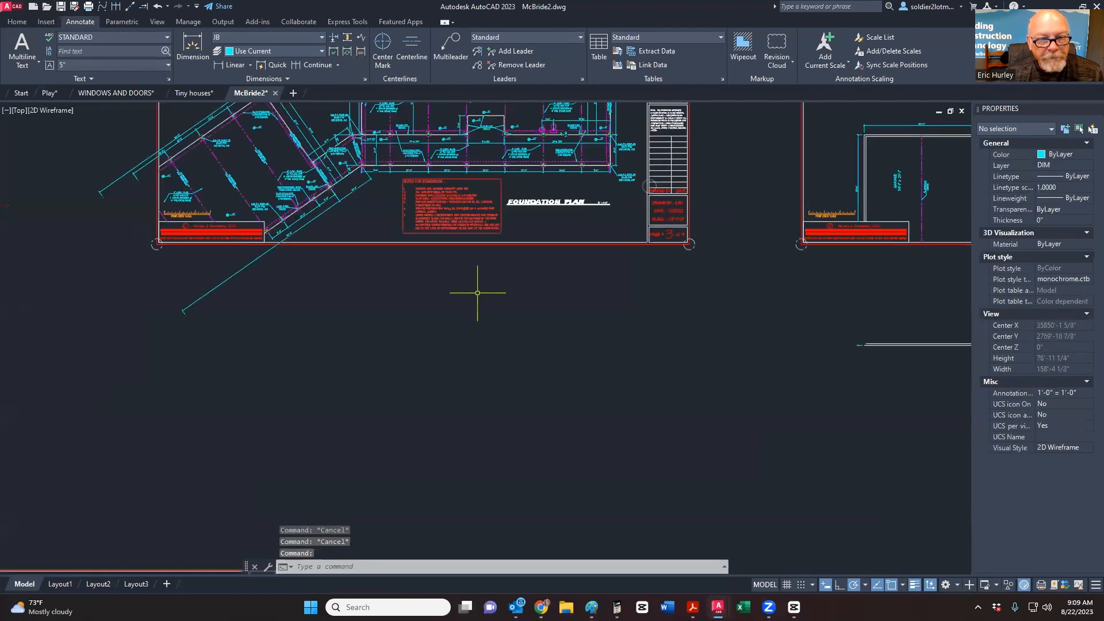
{"action": "scroll", "coordinate": [458, 221], "scroll_direction": "up", "scroll_amount": 10}
{"action": "scroll", "coordinate": [456, 217], "scroll_direction": "down", "scroll_amount": 5}
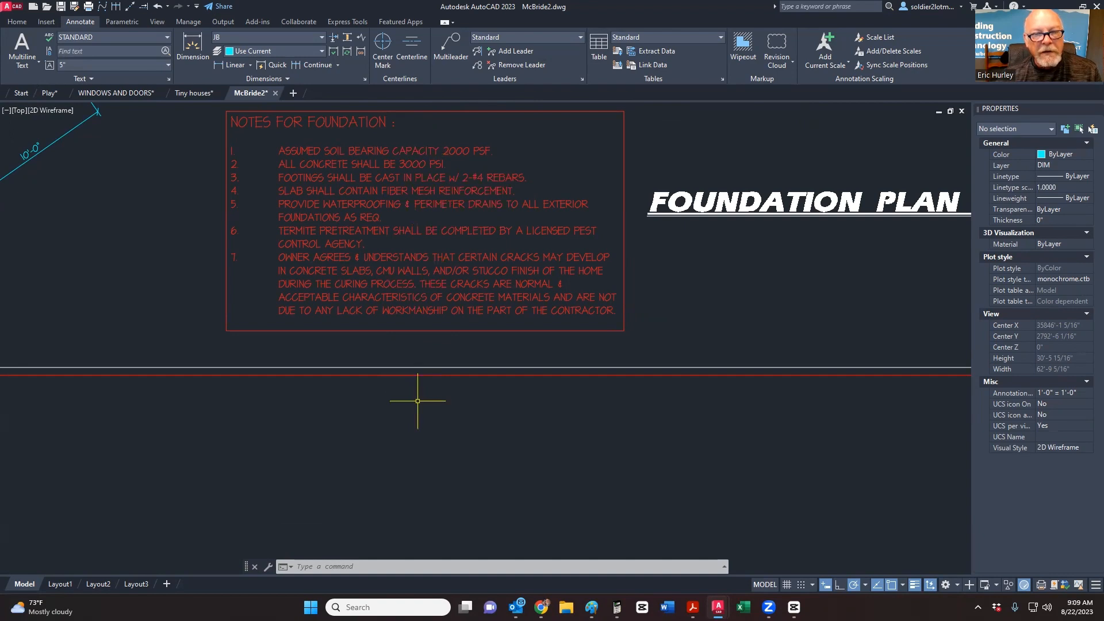
{"action": "scroll", "coordinate": [417, 401], "scroll_direction": "down", "scroll_amount": 5}
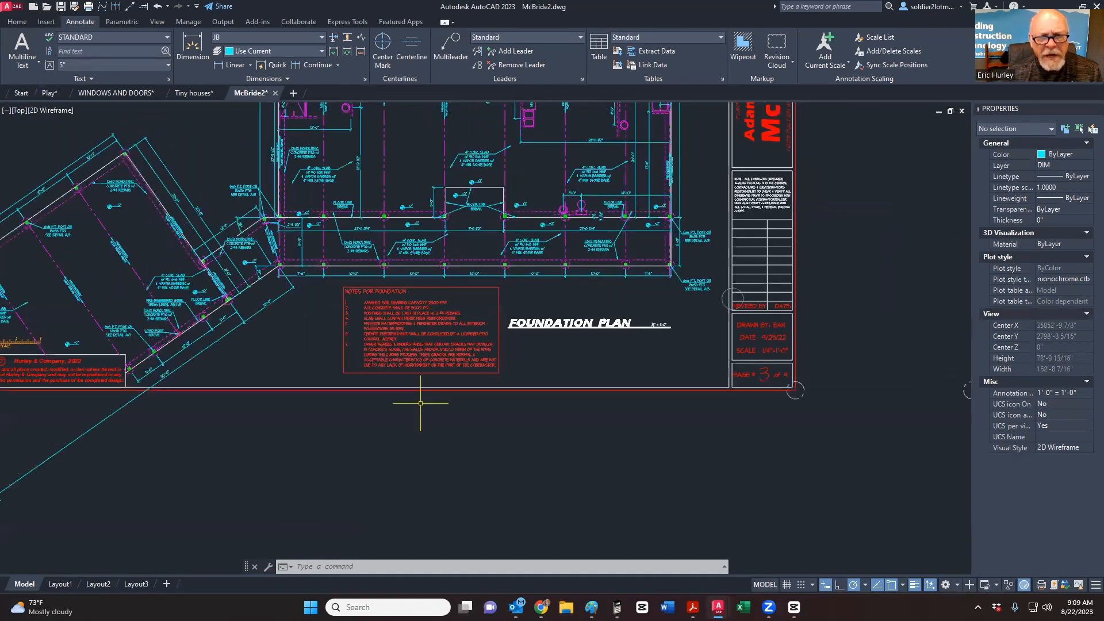
{"action": "middle_click_drag", "start_coordinate": [423, 394], "coordinate": [428, 439]}
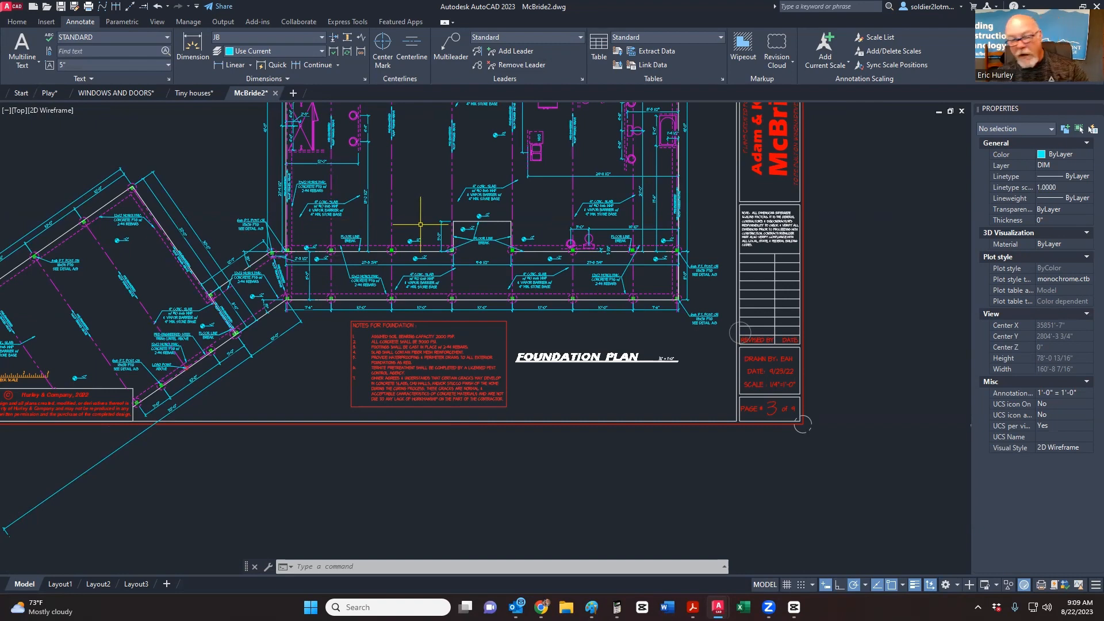
{"action": "scroll", "coordinate": [404, 329], "scroll_direction": "up", "scroll_amount": 6}
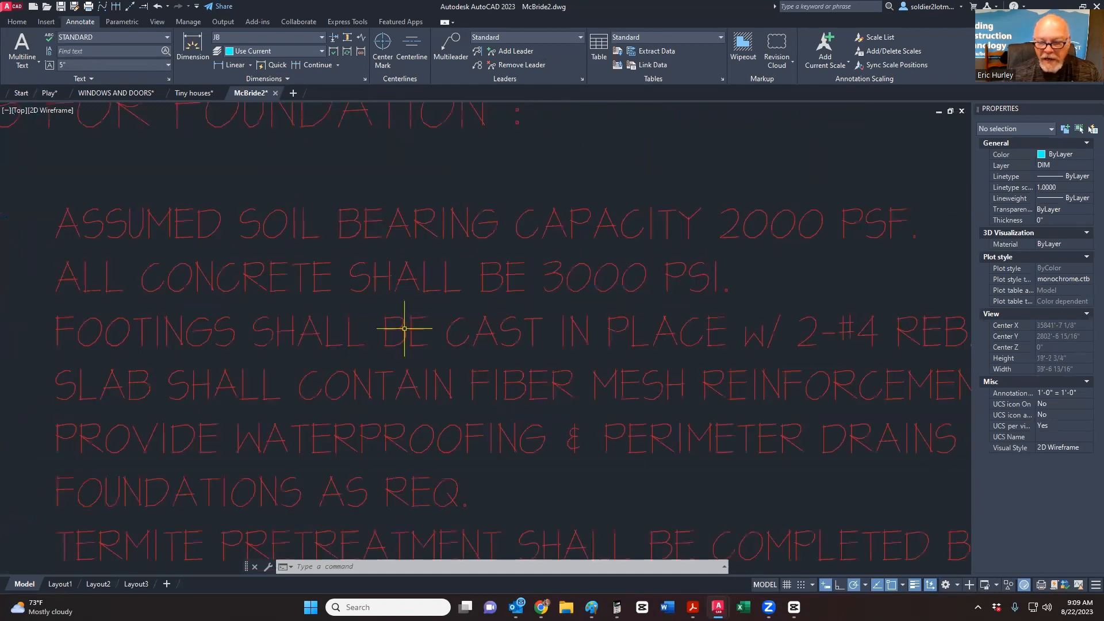
{"action": "scroll", "coordinate": [404, 329], "scroll_direction": "down", "scroll_amount": 2}
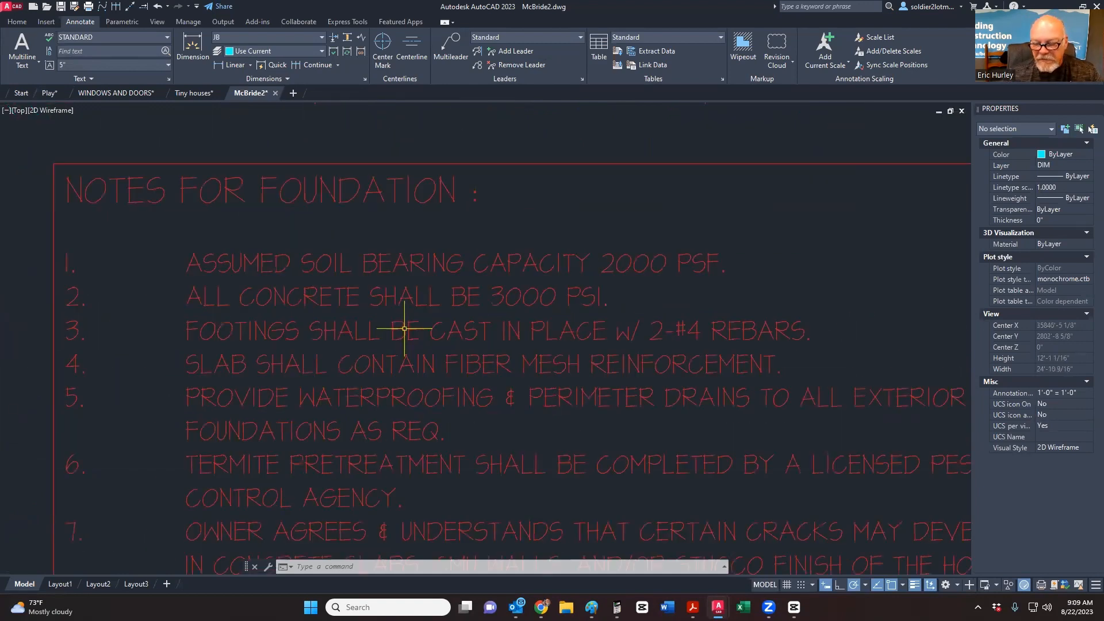
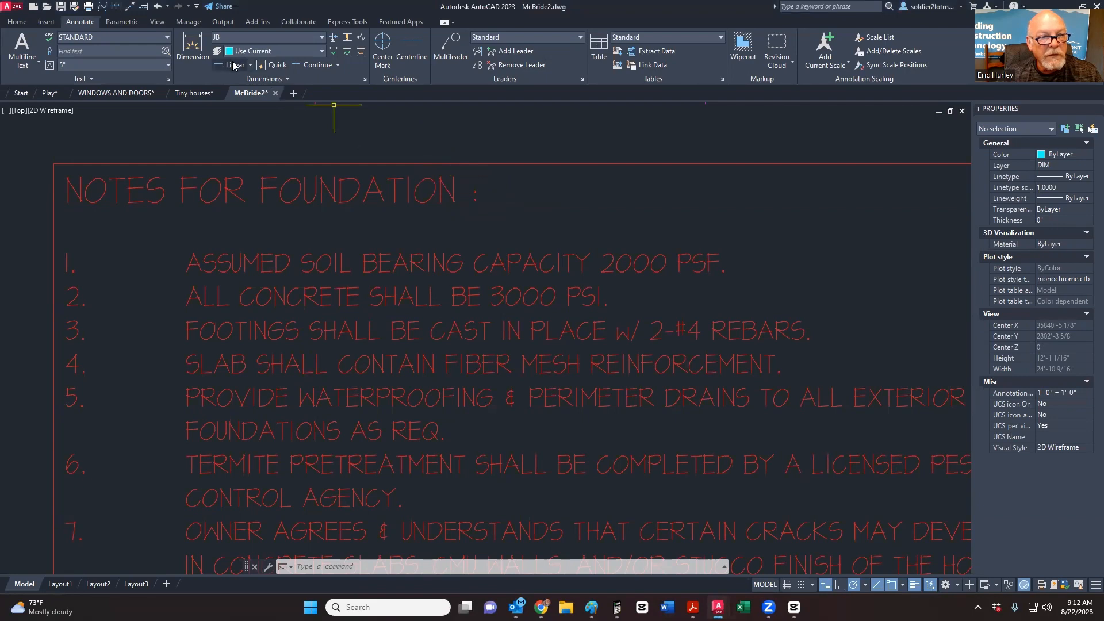
Step: With object snap off, measure the letter height of the foundation notes' heading using a temporary linear dimension
{"action": "left_click", "coordinate": [232, 64]}
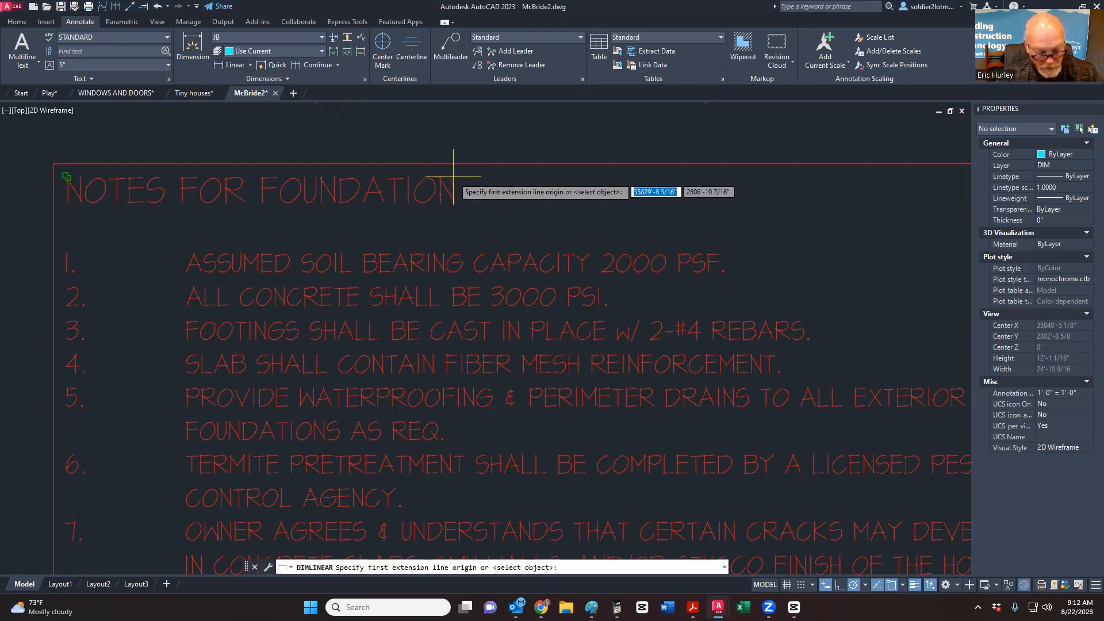
{"action": "key", "text": "F3"}
{"action": "left_click", "coordinate": [453, 177]}
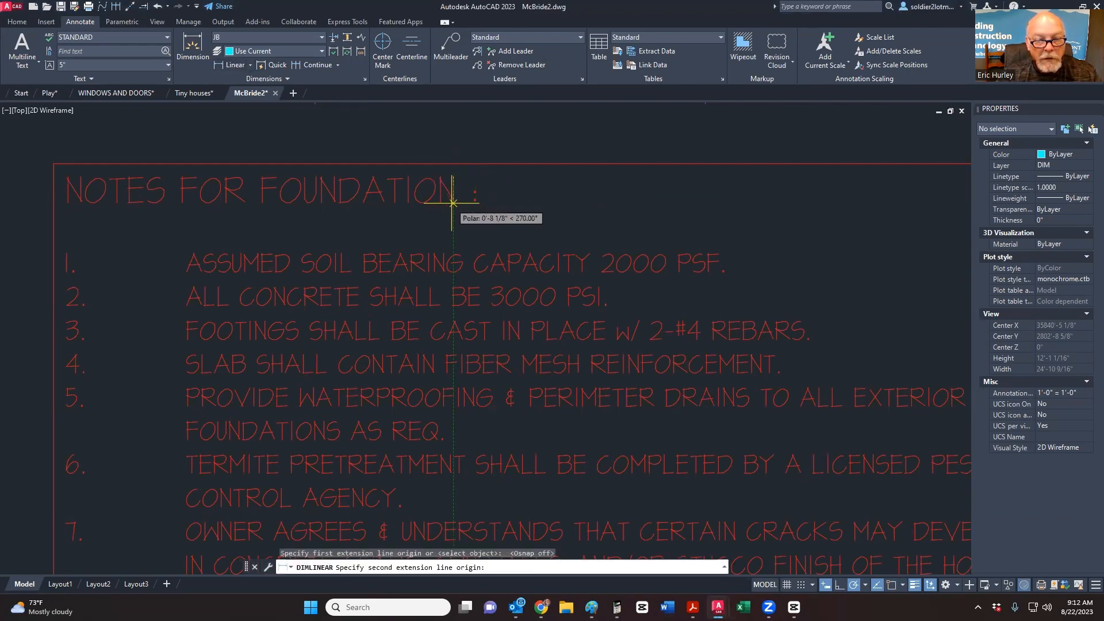
{"action": "left_click", "coordinate": [453, 202]}
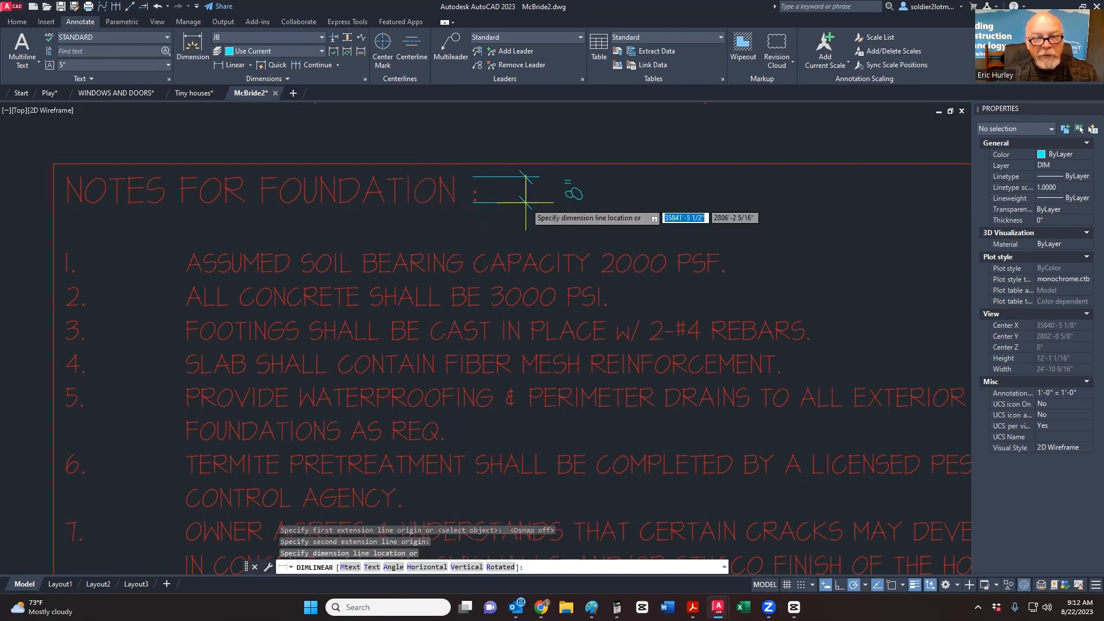
{"action": "key", "text": "Escape"}
Step: Measure the letter height of the first numbered foundation note with a linear dimension, without placing it
{"action": "key", "text": "Return"}
{"action": "key", "text": "Return"}
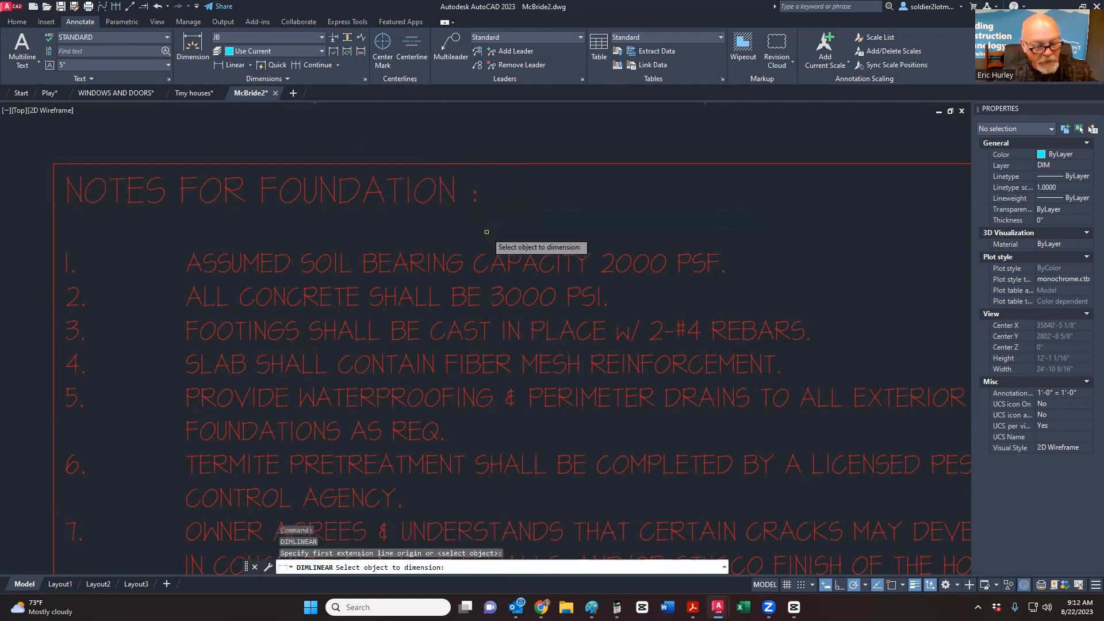
{"action": "key", "text": "Escape"}
{"action": "key", "text": "Return"}
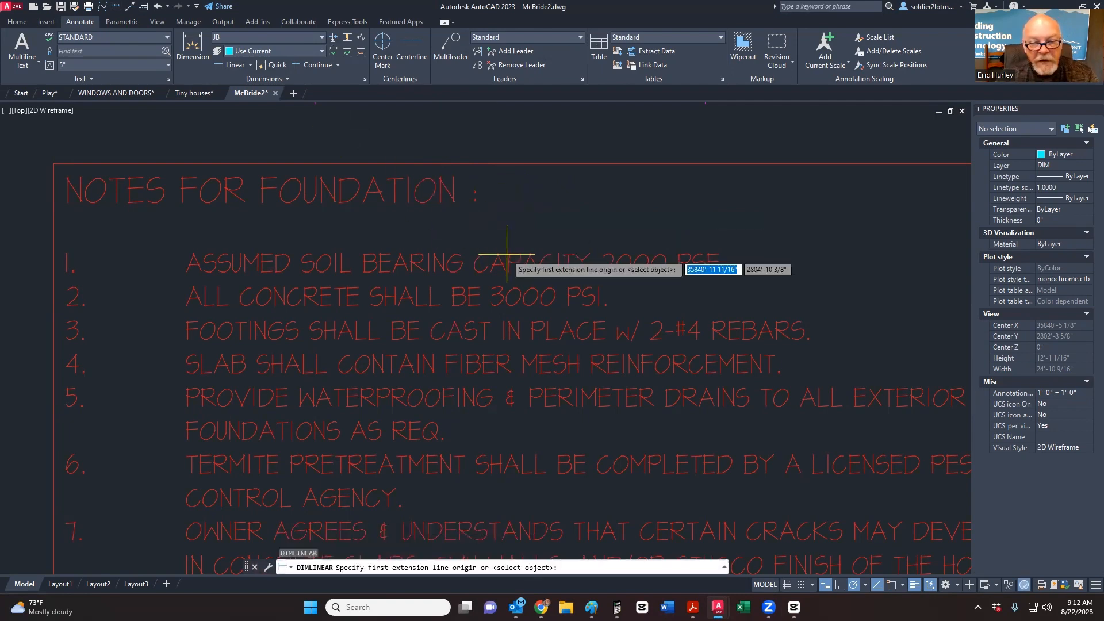
{"action": "scroll", "coordinate": [507, 254], "scroll_direction": "up", "scroll_amount": 2}
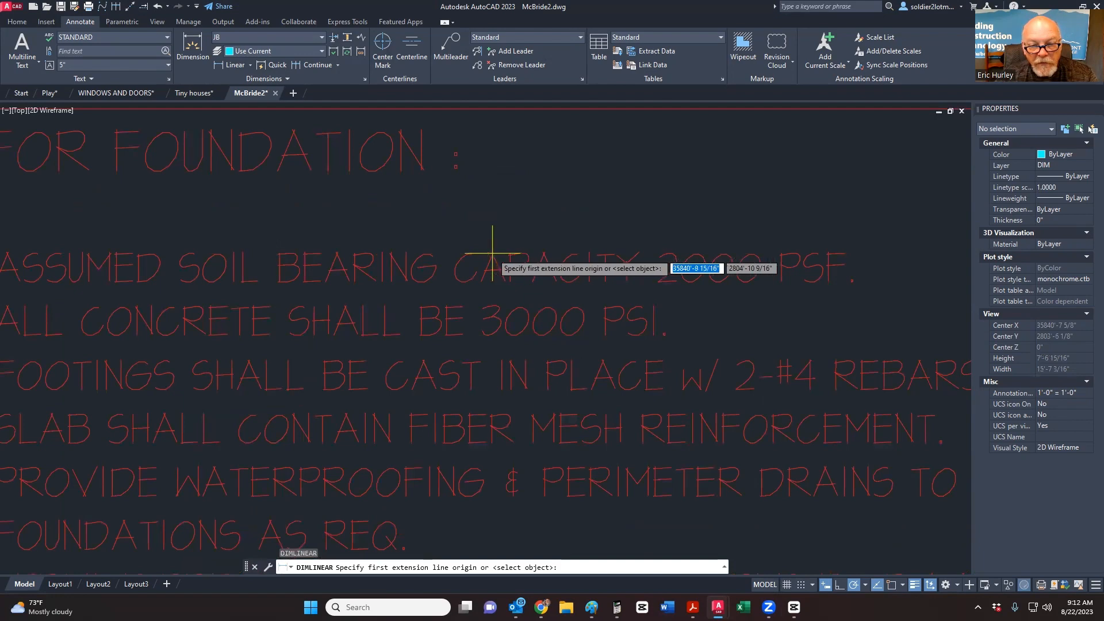
{"action": "left_click", "coordinate": [493, 253]}
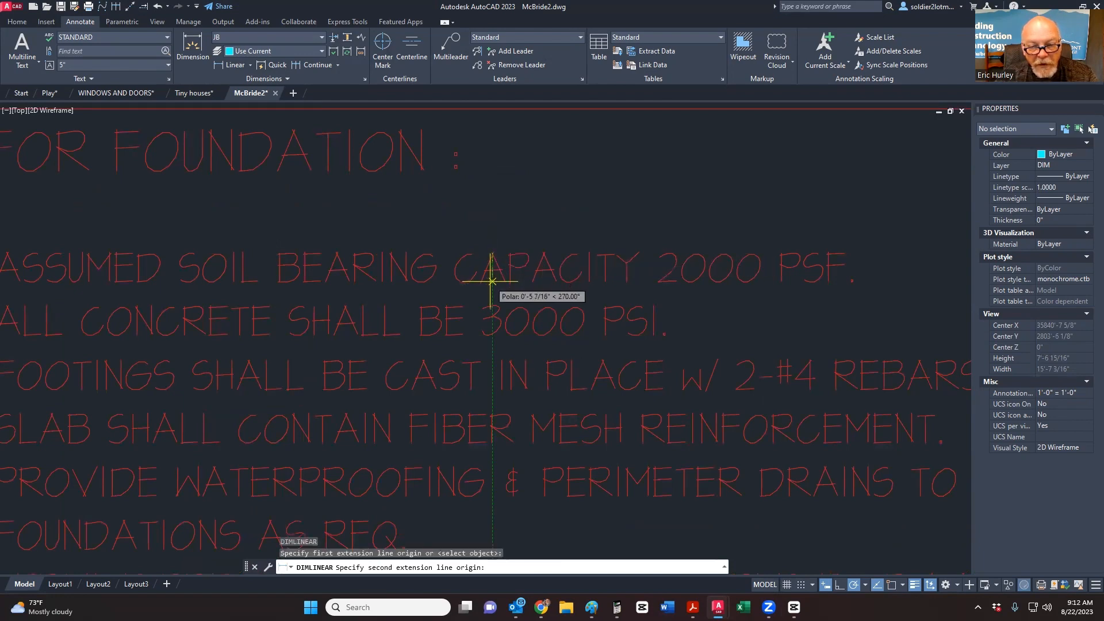
{"action": "left_click", "coordinate": [492, 282]}
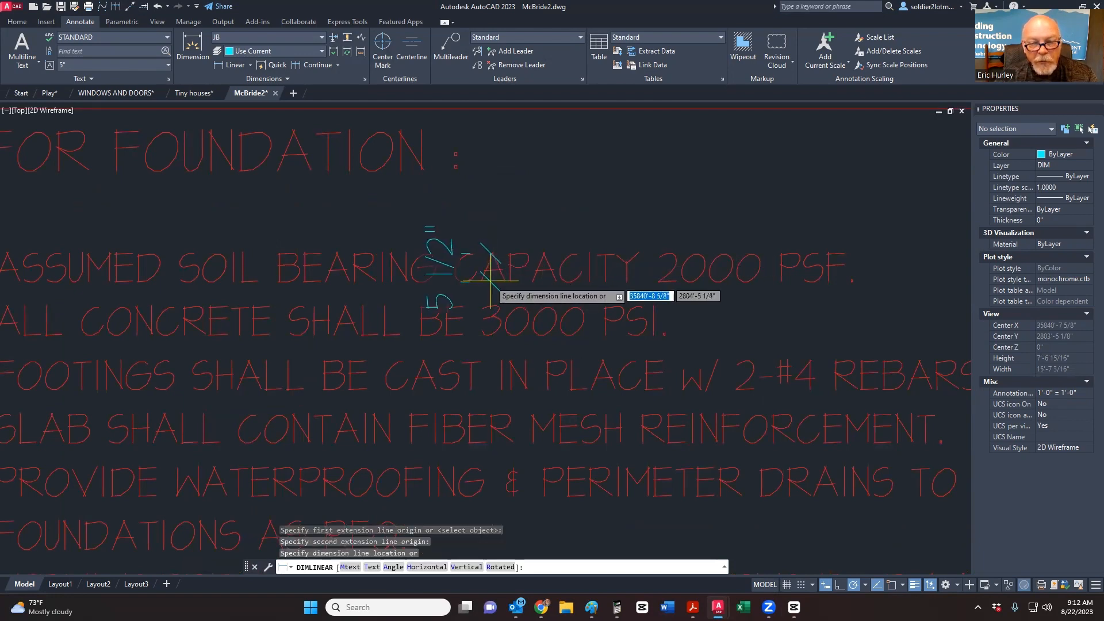
{"action": "scroll", "coordinate": [492, 281], "scroll_direction": "down", "scroll_amount": 3}
{"action": "scroll", "coordinate": [491, 282], "scroll_direction": "up", "scroll_amount": 5}
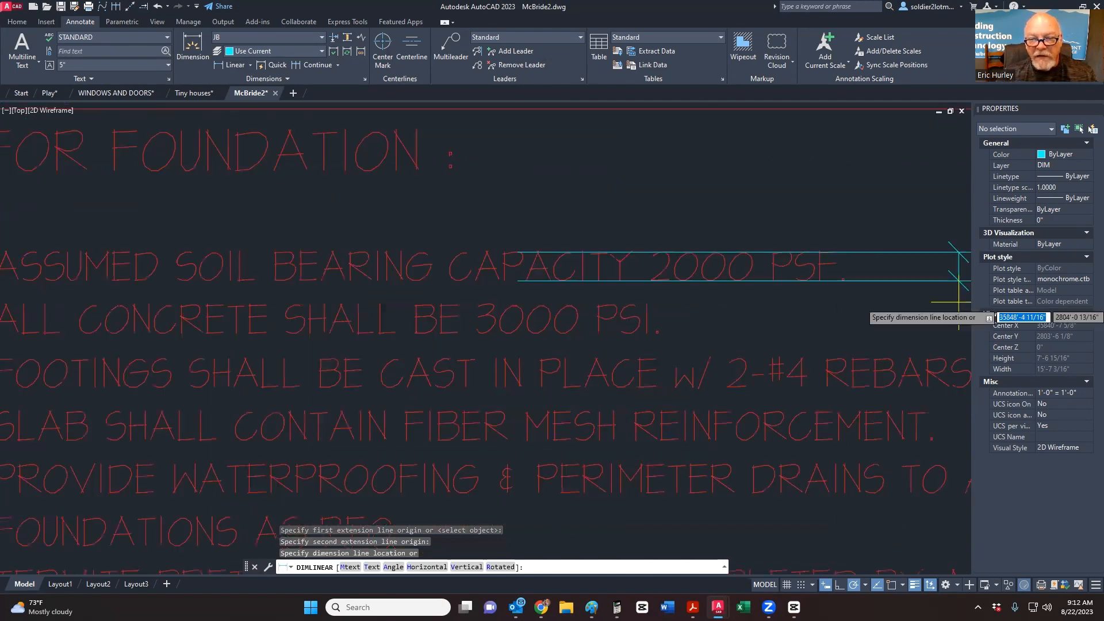
{"action": "scroll", "coordinate": [589, 249], "scroll_direction": "down", "scroll_amount": 5}
{"action": "key", "text": "Escape"}
Step: Measure the text height of a 10'-0" dimension above the foundation notes with a linear dimension, without placing it
{"action": "key", "text": "Return"}
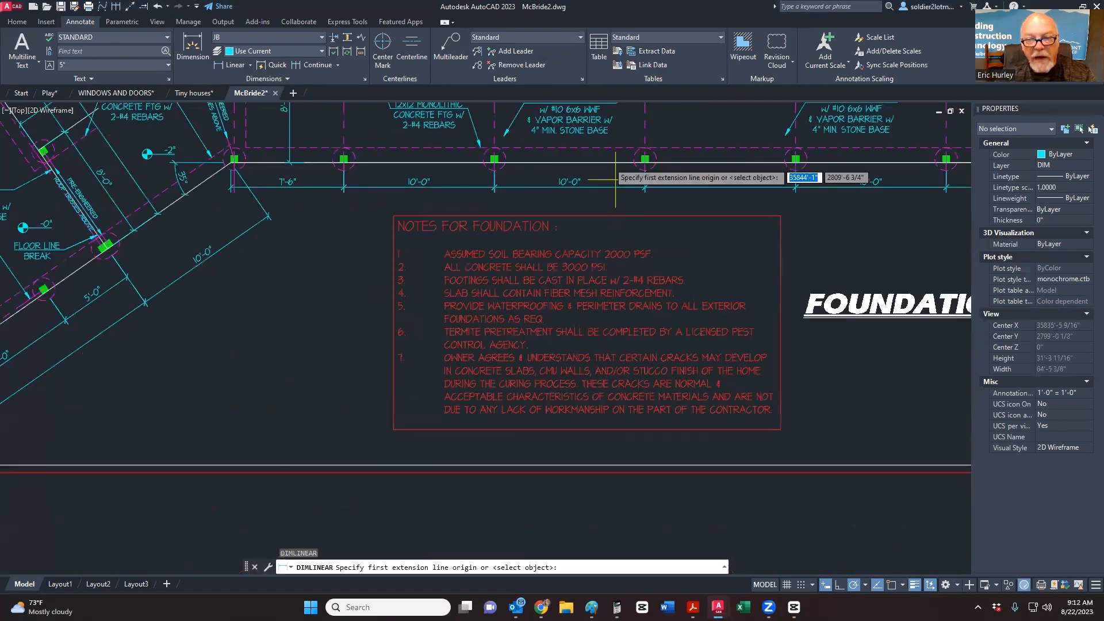
{"action": "scroll", "coordinate": [567, 180], "scroll_direction": "up", "scroll_amount": 5}
{"action": "left_click", "coordinate": [567, 183]}
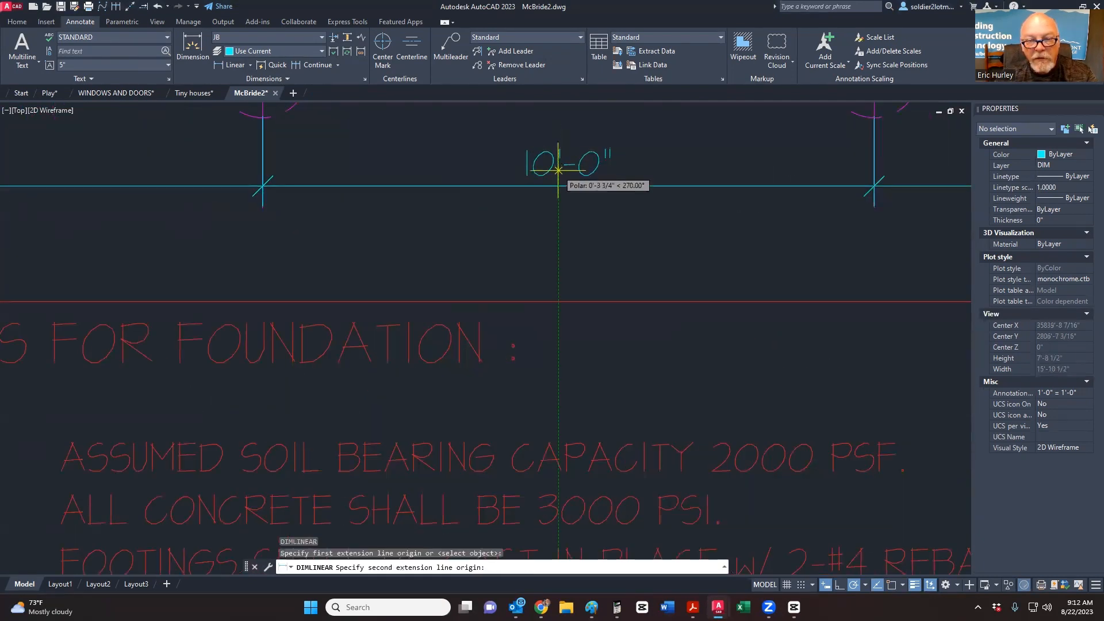
{"action": "left_click", "coordinate": [558, 175]}
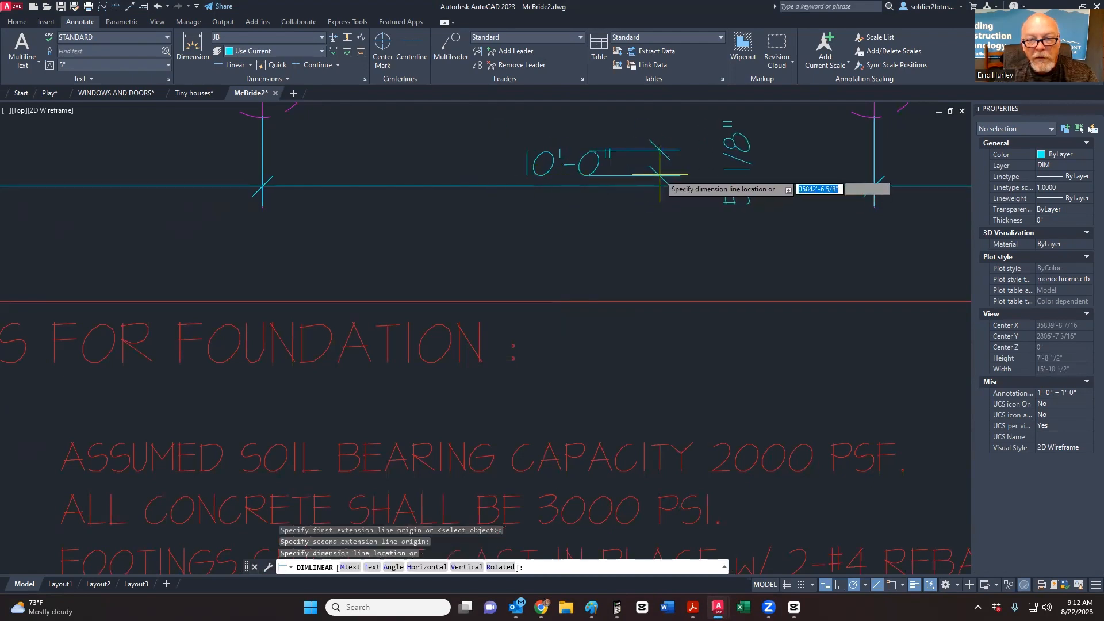
{"action": "middle_click_drag", "start_coordinate": [658, 176], "coordinate": [501, 191]}
{"action": "scroll", "coordinate": [501, 190], "scroll_direction": "down", "scroll_amount": 2}
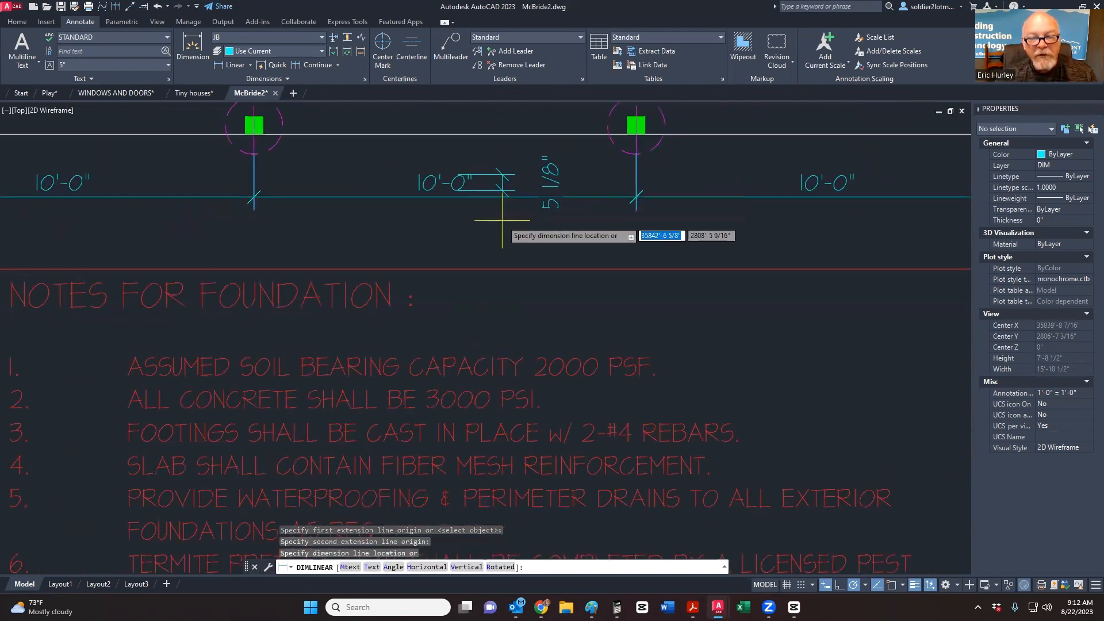
{"action": "key", "text": "Escape"}
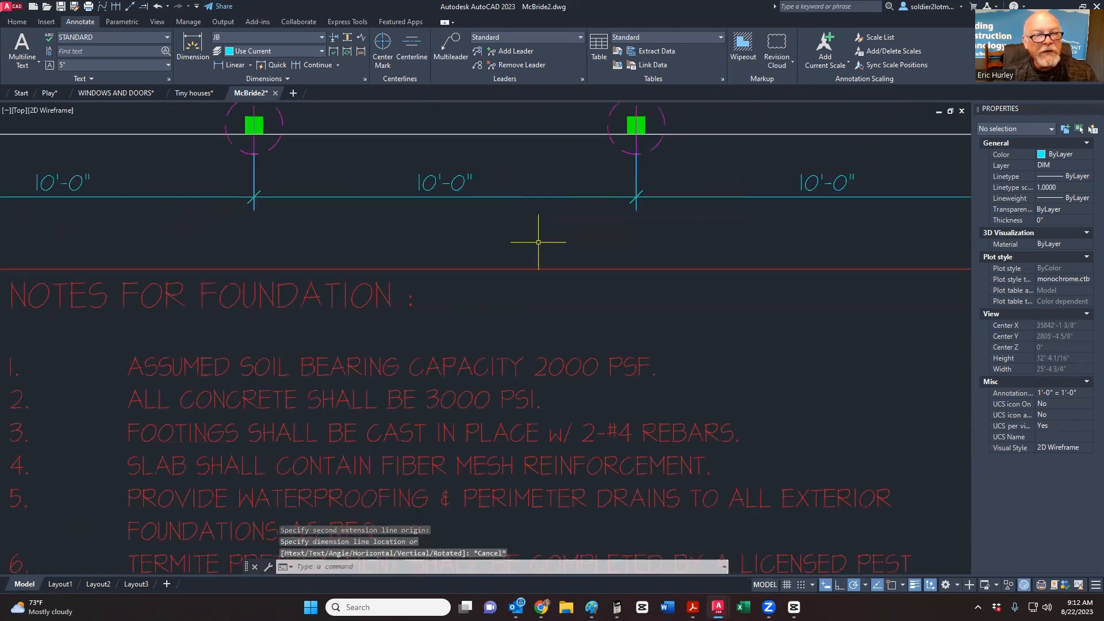
Step: Switch to the Play drawing and create a new text style named HurleyCo
{"action": "left_click", "coordinate": [50, 94]}
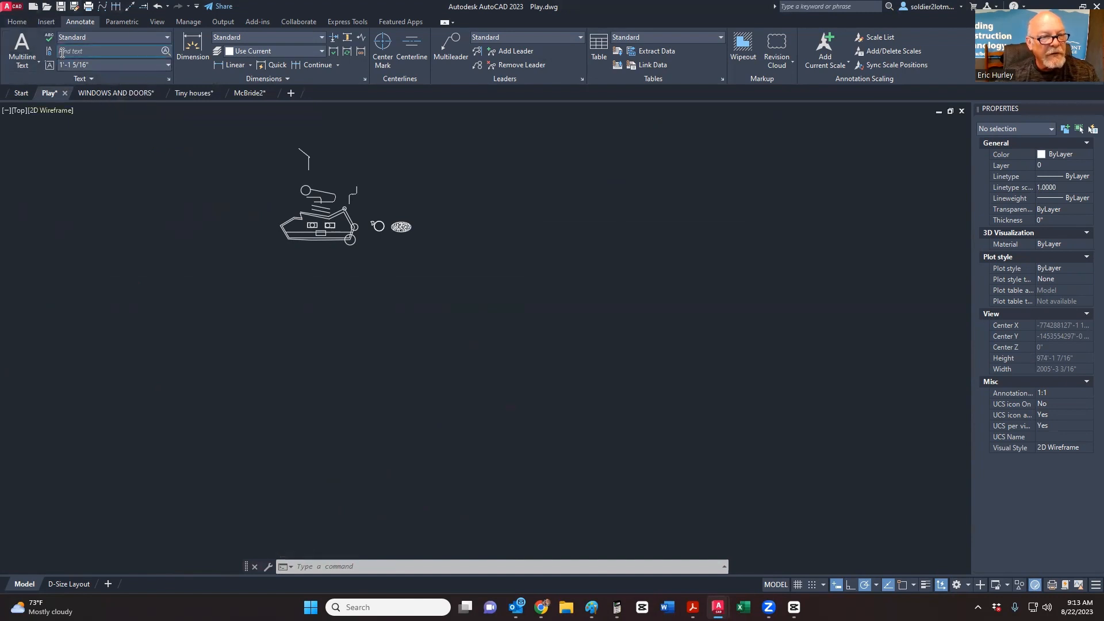
{"action": "left_click", "coordinate": [170, 78]}
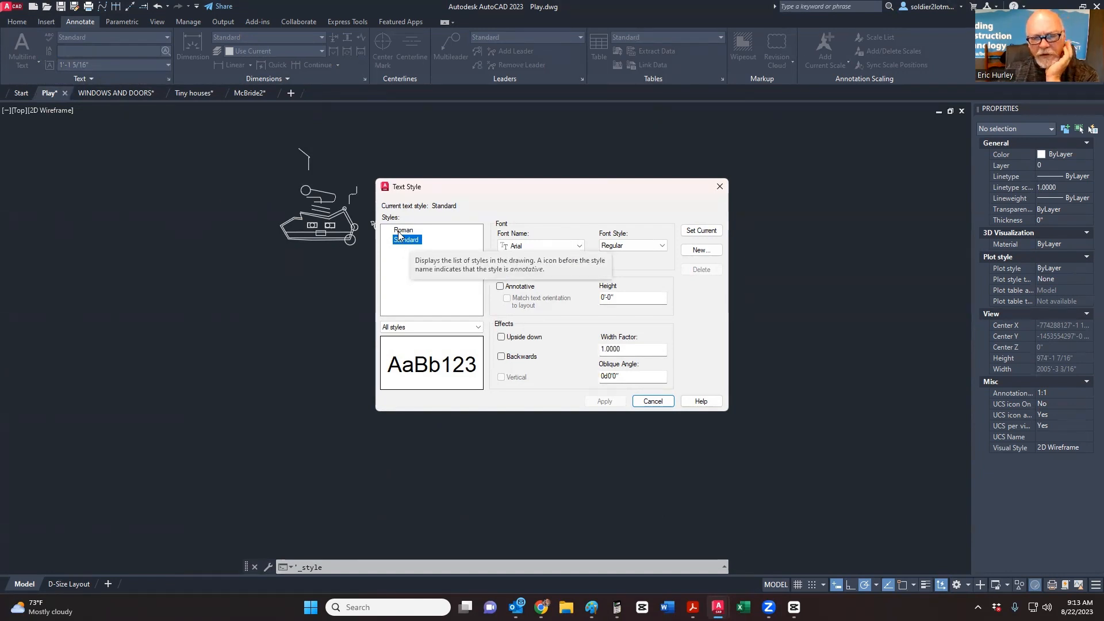
{"action": "left_click", "coordinate": [686, 254]}
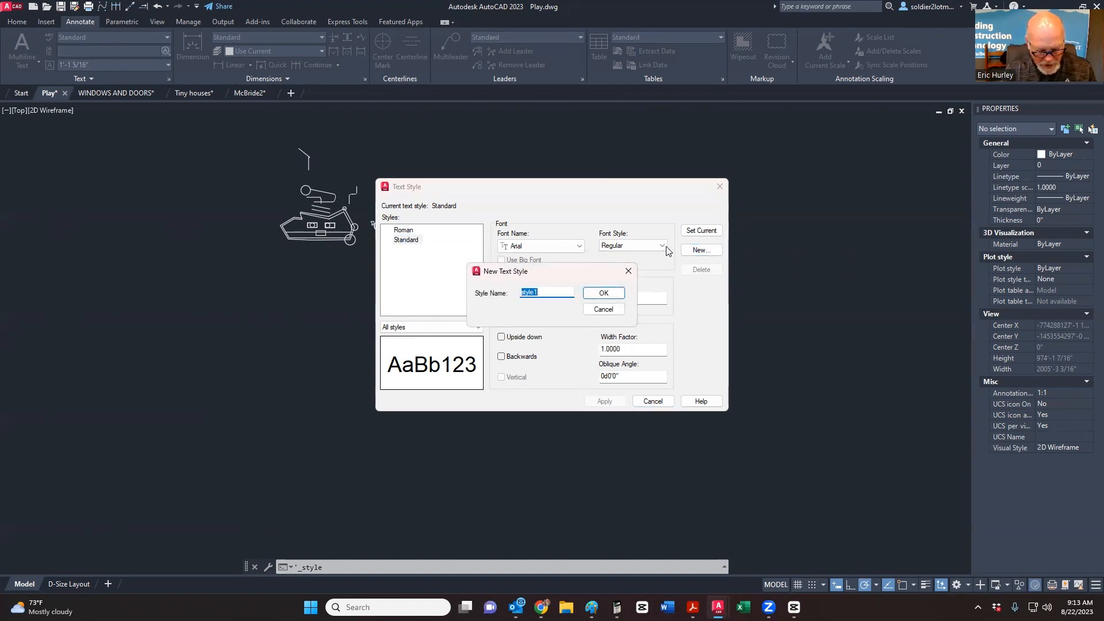
{"action": "type", "text": "HurleyCo"}
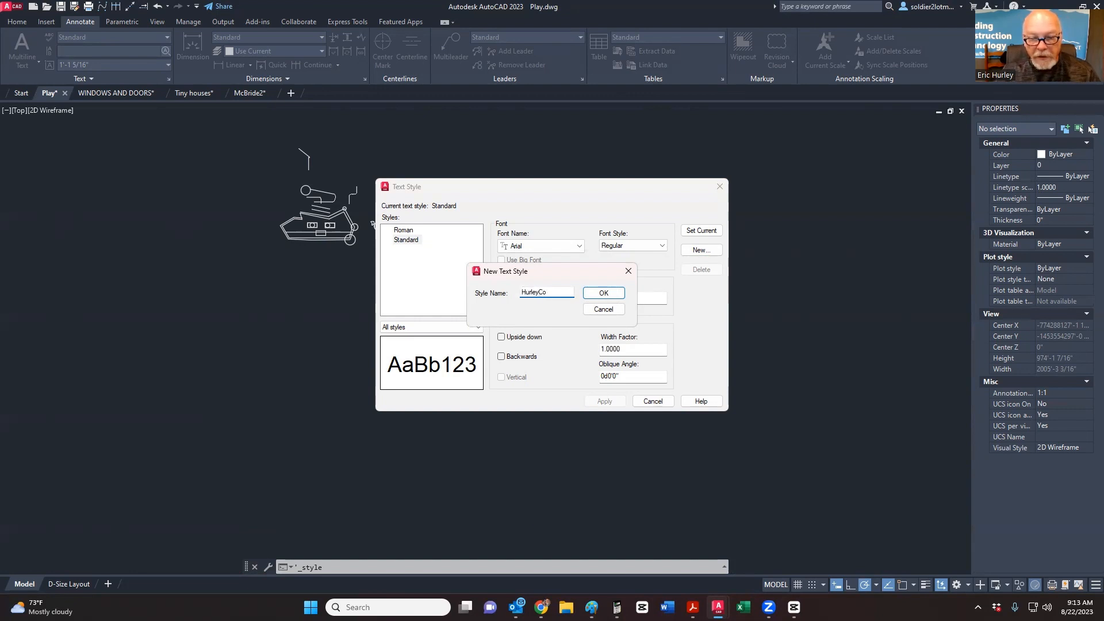
{"action": "left_click", "coordinate": [601, 295]}
Step: Set the font of the HurleyCo text style to CityBlueprint
{"action": "left_click", "coordinate": [553, 246]}
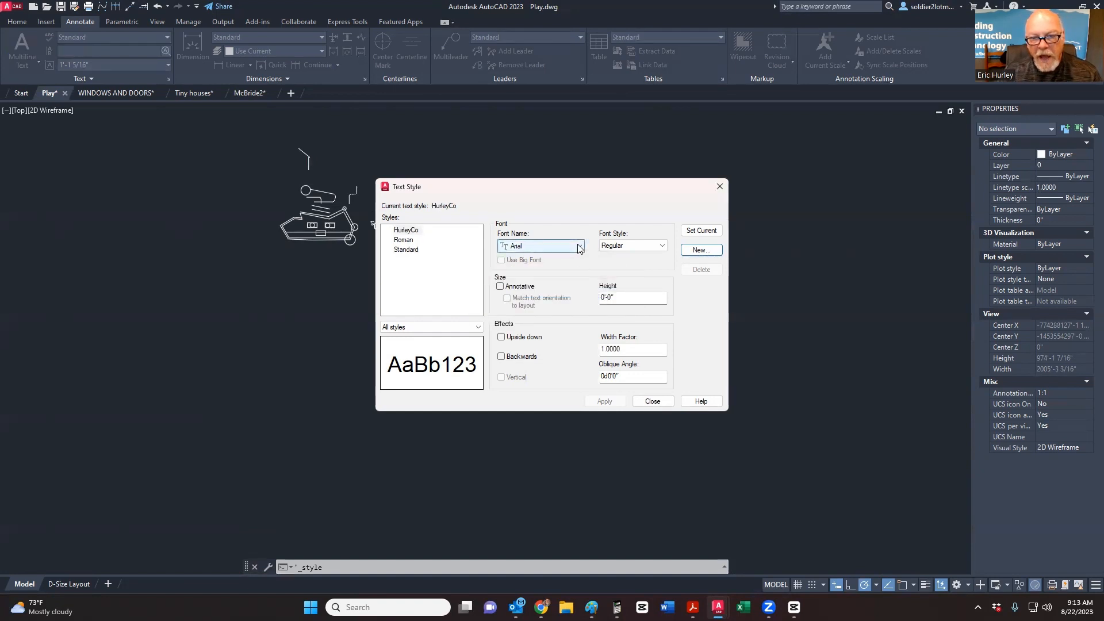
{"action": "scroll", "coordinate": [553, 299], "scroll_direction": "down", "scroll_amount": 11}
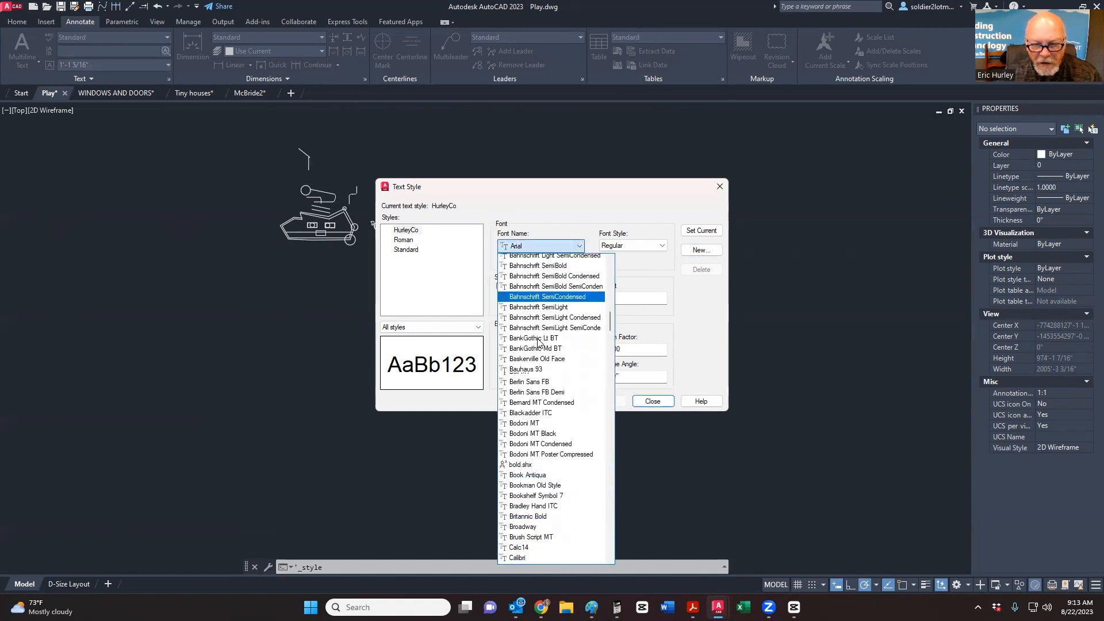
{"action": "scroll", "coordinate": [539, 342], "scroll_direction": "down", "scroll_amount": 7}
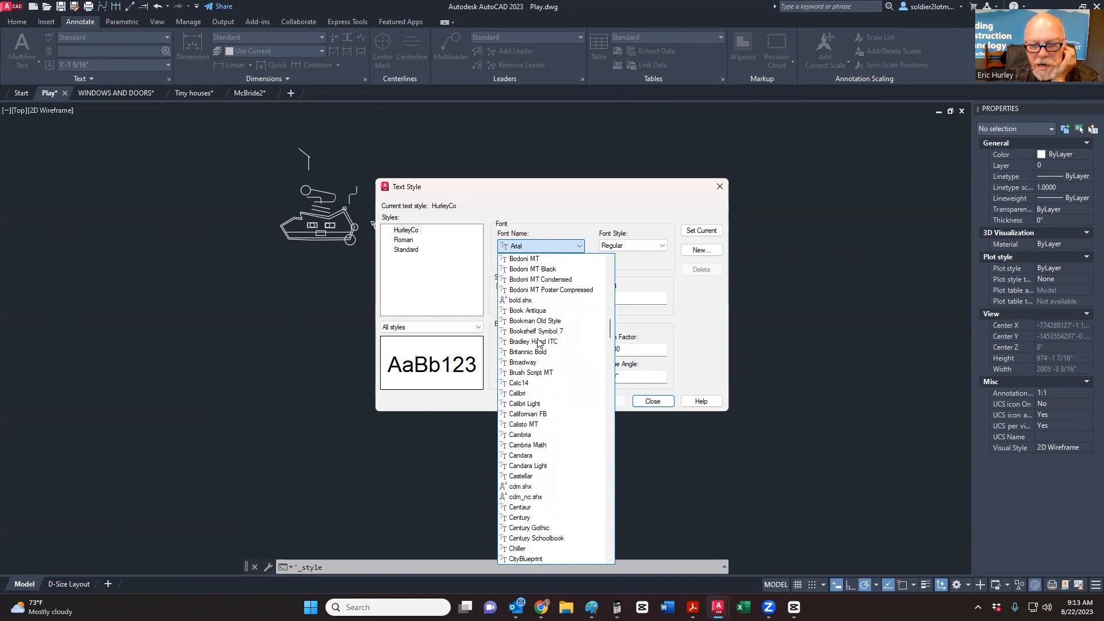
{"action": "scroll", "coordinate": [539, 342], "scroll_direction": "down", "scroll_amount": 10}
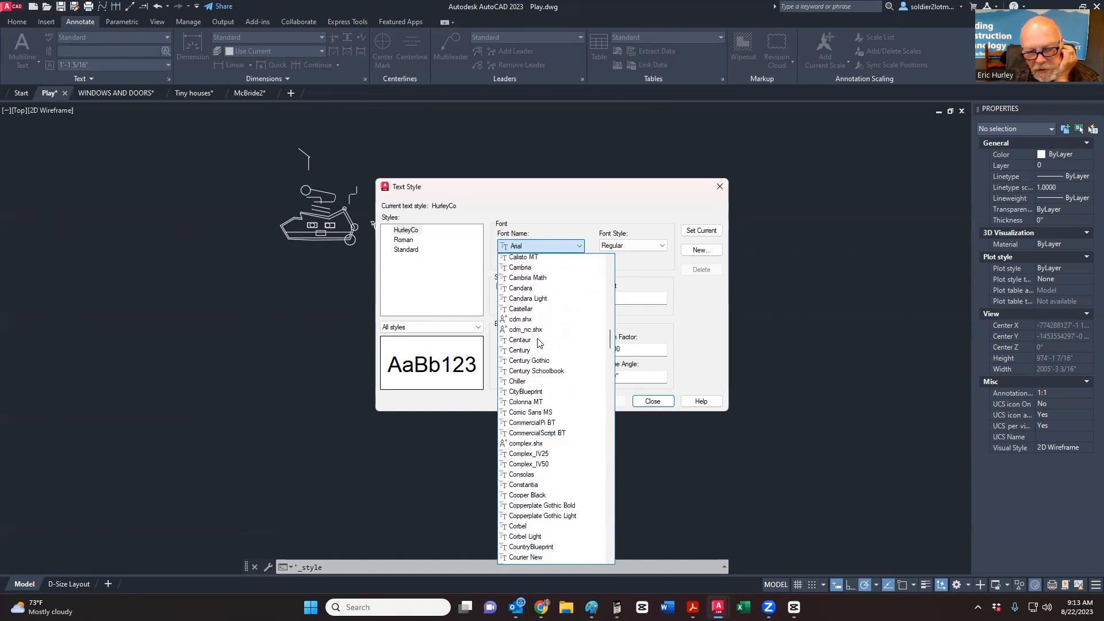
{"action": "scroll", "coordinate": [539, 342], "scroll_direction": "down", "scroll_amount": 3}
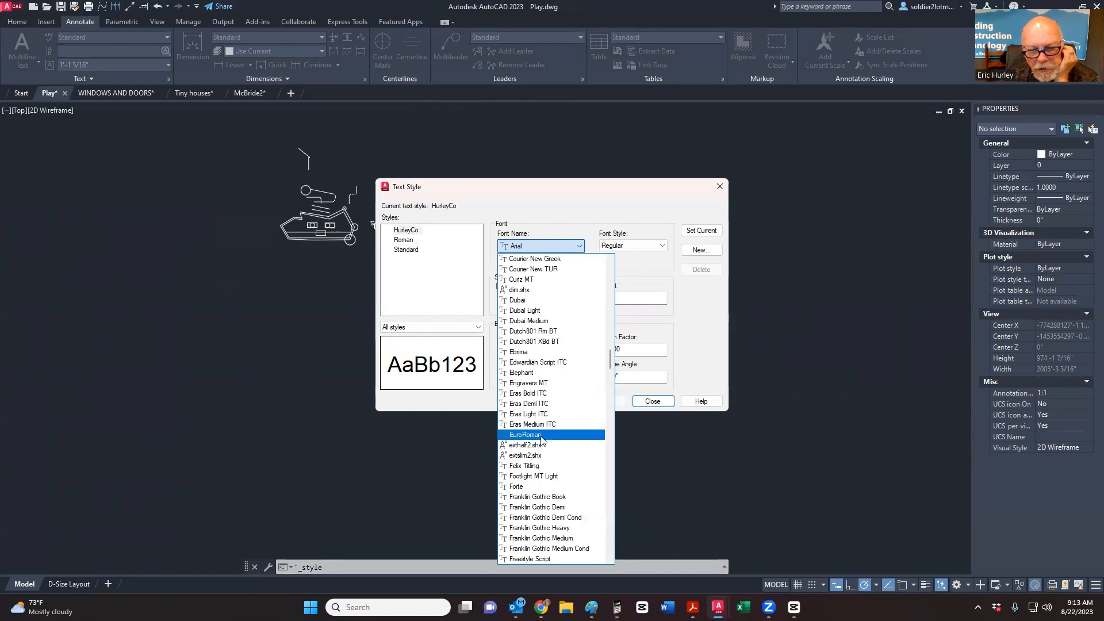
{"action": "scroll", "coordinate": [541, 382], "scroll_direction": "up", "scroll_amount": 1}
{"action": "scroll", "coordinate": [540, 382], "scroll_direction": "up", "scroll_amount": 2}
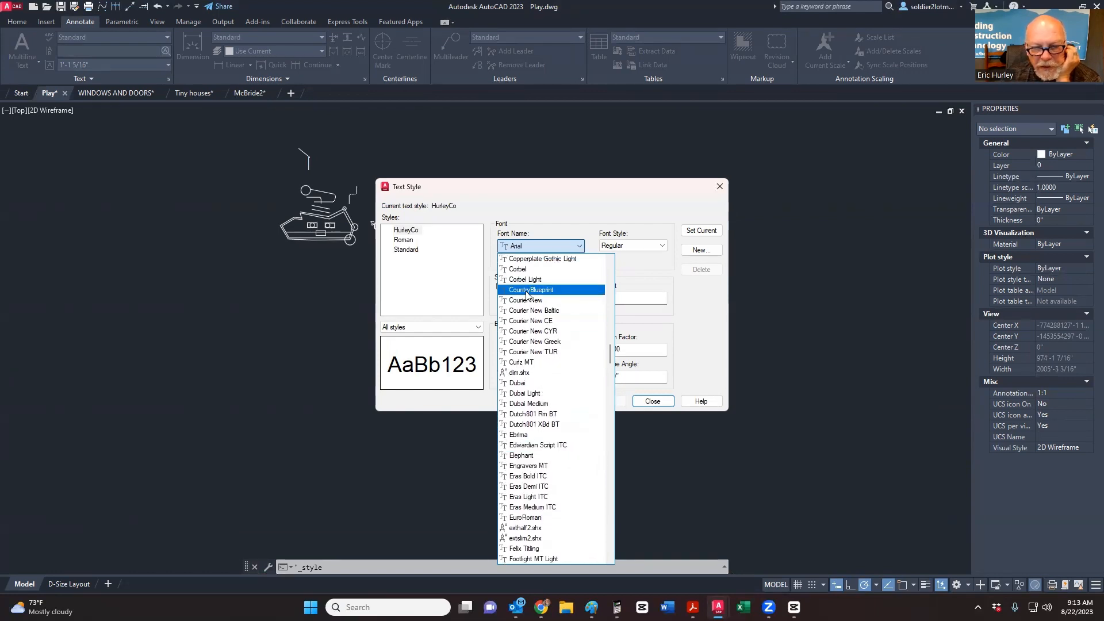
{"action": "scroll", "coordinate": [527, 295], "scroll_direction": "up", "scroll_amount": 4}
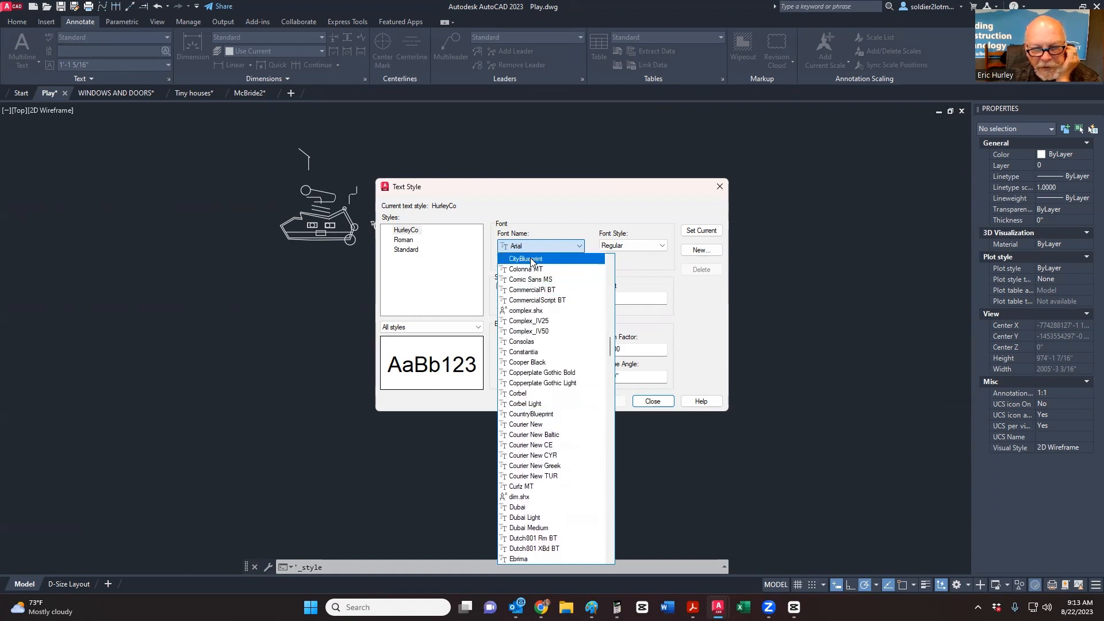
{"action": "left_click", "coordinate": [531, 260]}
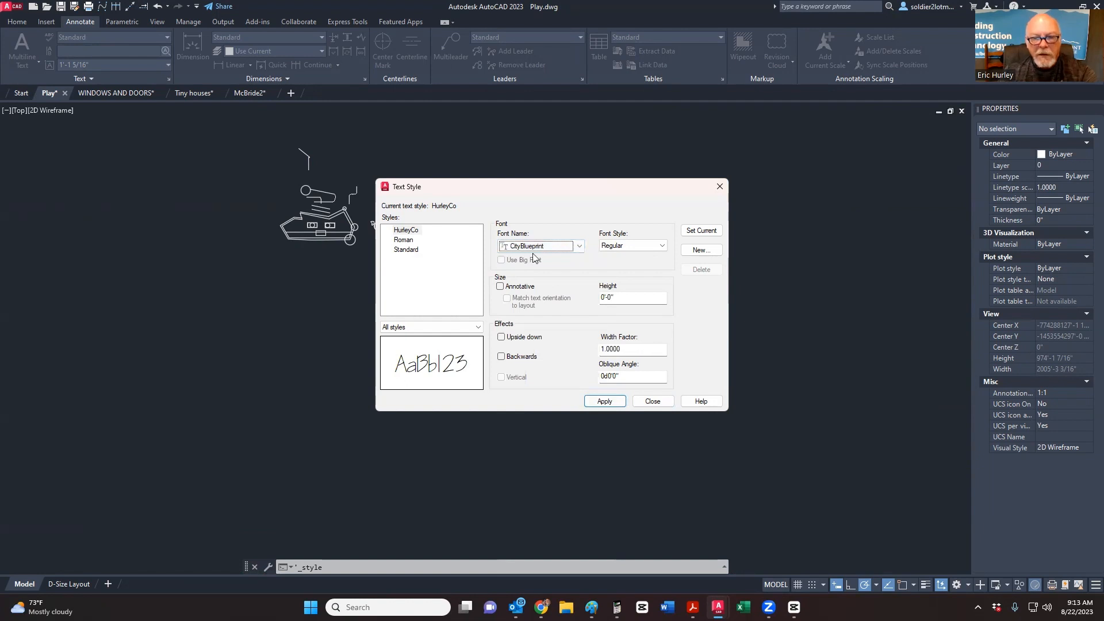
Step: Set the HurleyCo text style's height to 5 inches
{"action": "left_click", "coordinate": [626, 295]}
{"action": "left_click_drag", "start_coordinate": [626, 294], "coordinate": [536, 292]}
{"action": "type", "text": "5"}
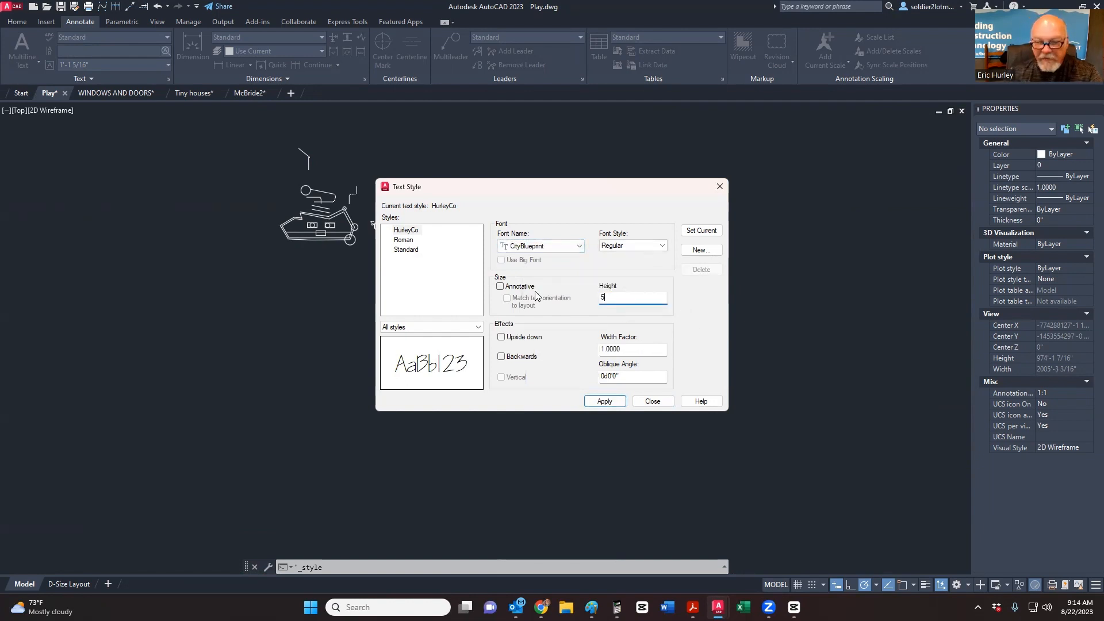
{"action": "key", "text": "Tab"}
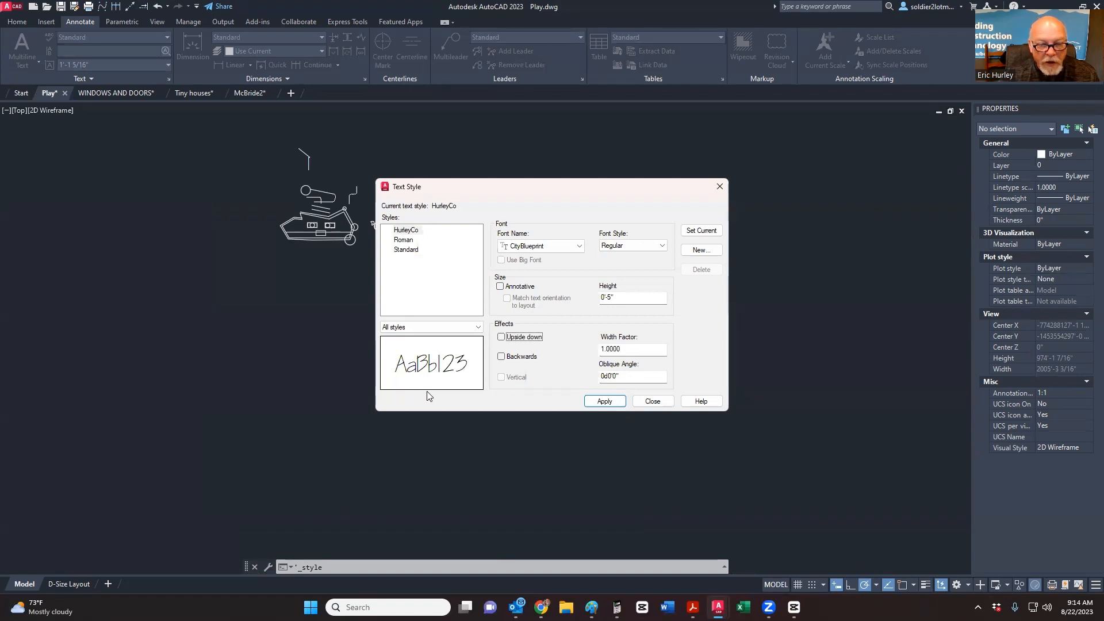
Step: Preview the CountryBlueprint font for the HurleyCo style and switch back to CityBlueprint
{"action": "left_click", "coordinate": [548, 249]}
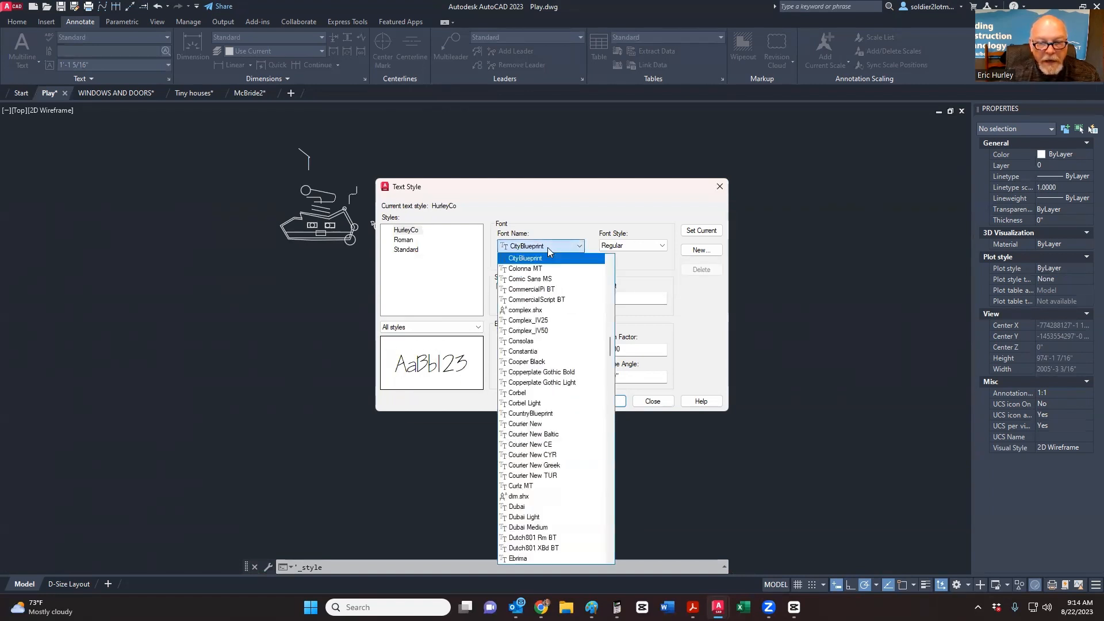
{"action": "left_click", "coordinate": [535, 413]}
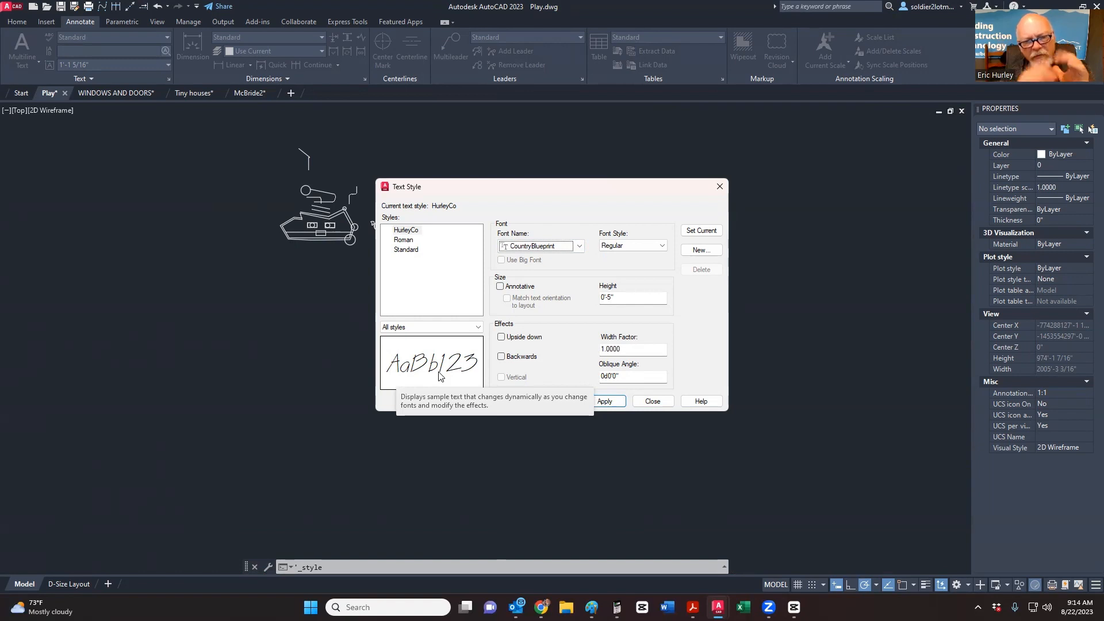
{"action": "left_click", "coordinate": [535, 247]}
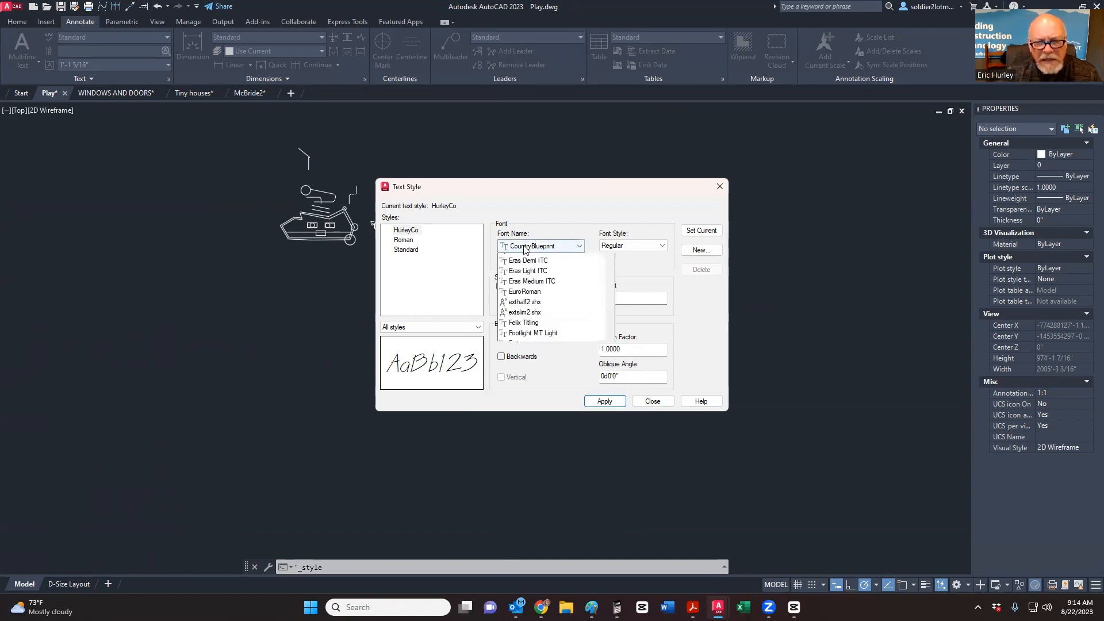
{"action": "scroll", "coordinate": [535, 317], "scroll_direction": "up", "scroll_amount": 5}
{"action": "scroll", "coordinate": [535, 315], "scroll_direction": "up", "scroll_amount": 5}
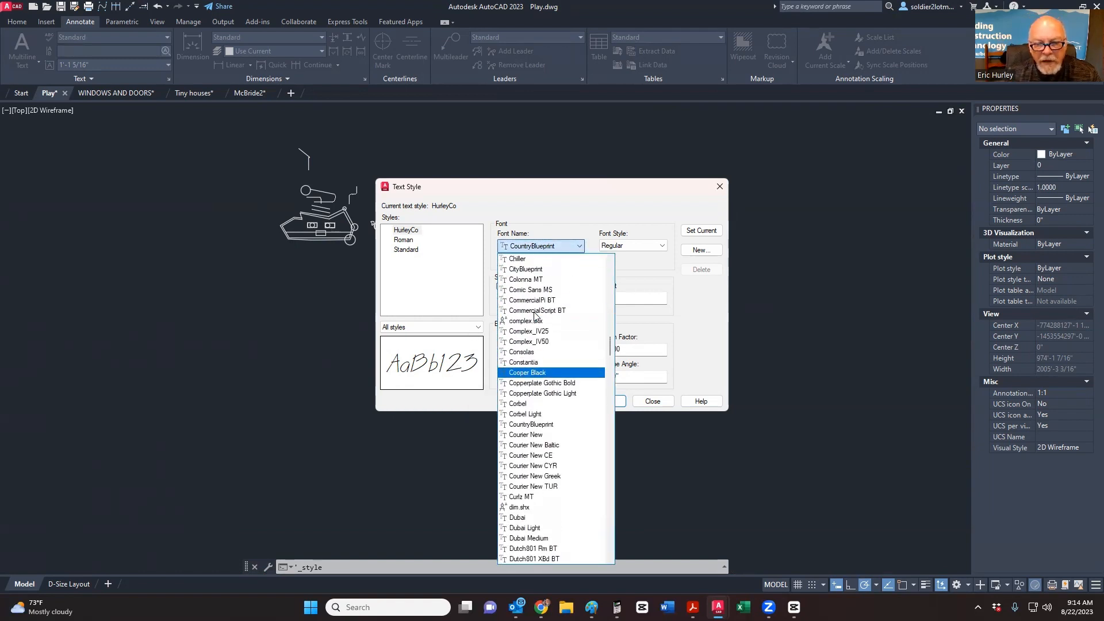
{"action": "left_click", "coordinate": [529, 271]}
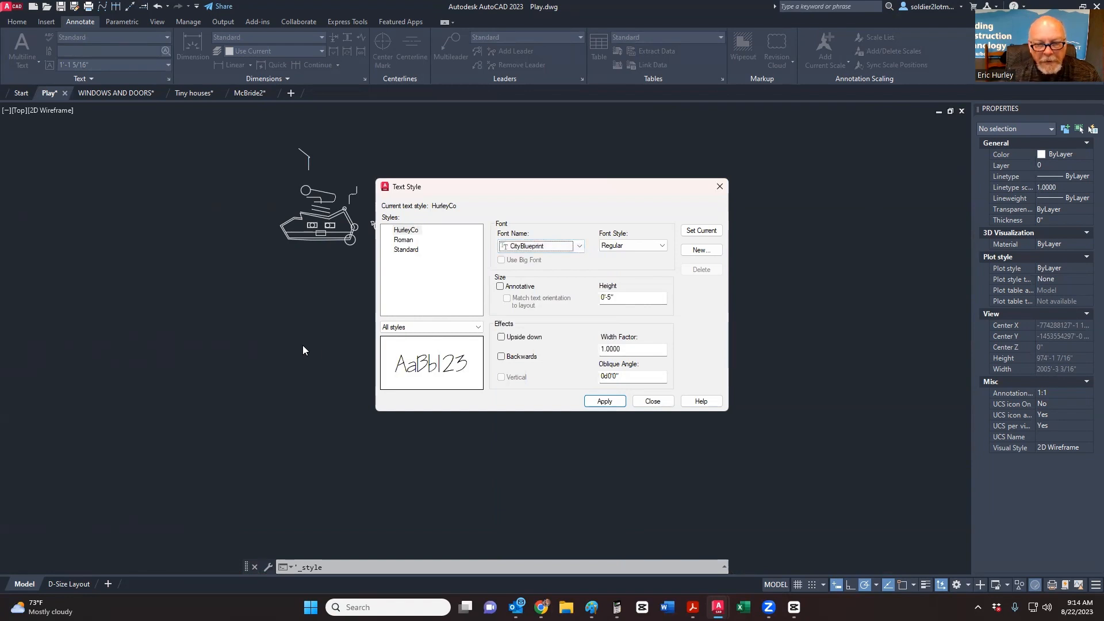
Step: Try an oblique angle of 10 degrees for the HurleyCo style and reset the angle to 0
{"action": "double_click", "coordinate": [641, 376]}
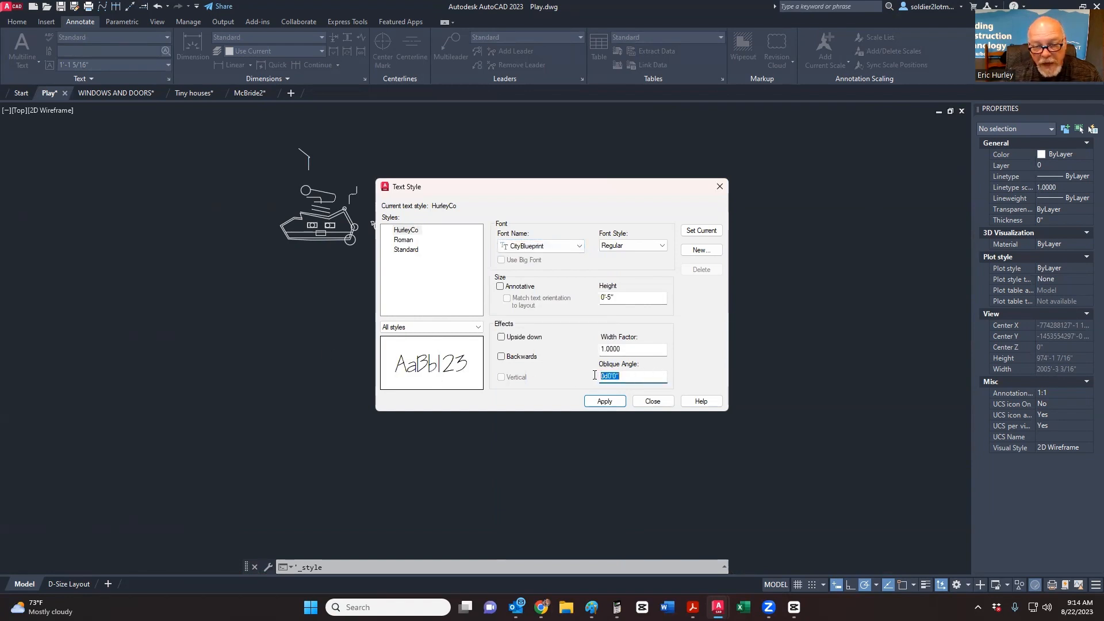
{"action": "type", "text": "10"}
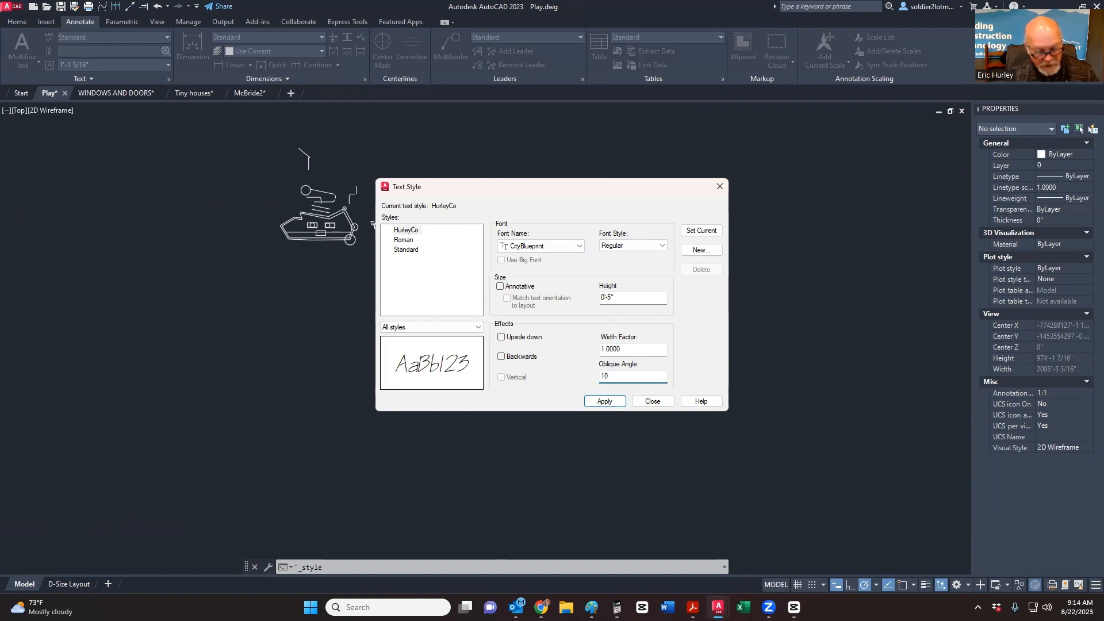
{"action": "key", "text": "Tab"}
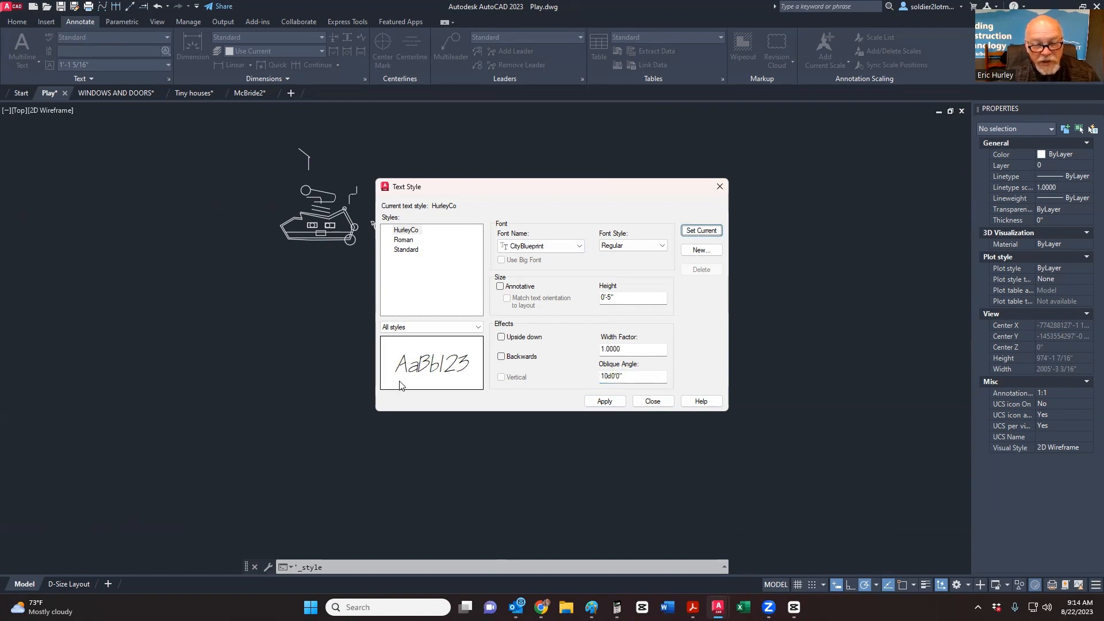
{"action": "key", "text": "shift+Tab"}
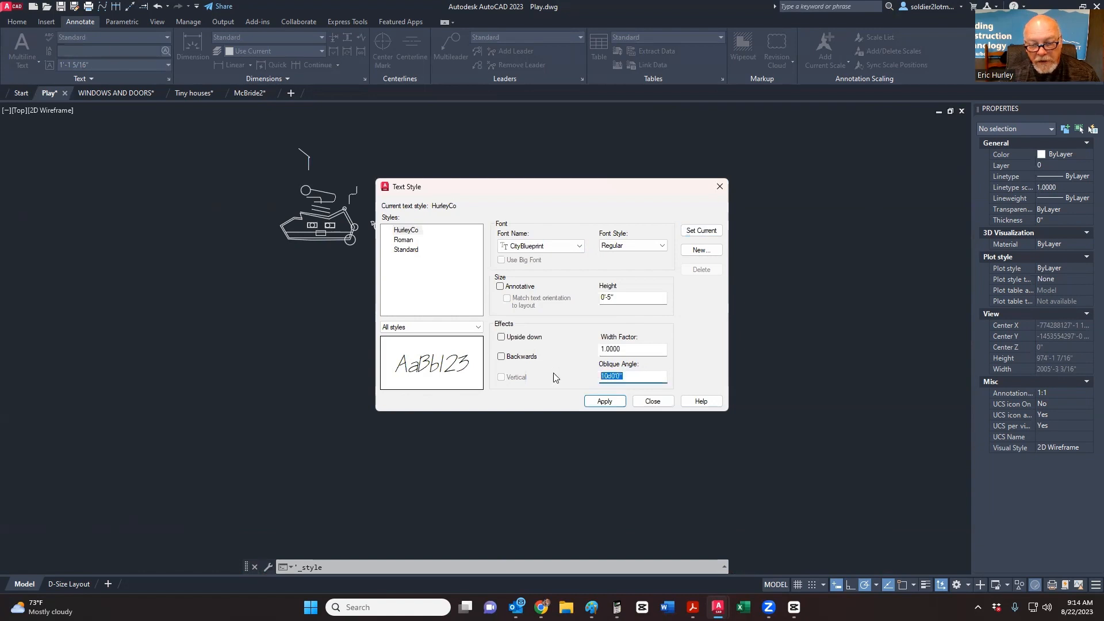
{"action": "type", "text": "0"}
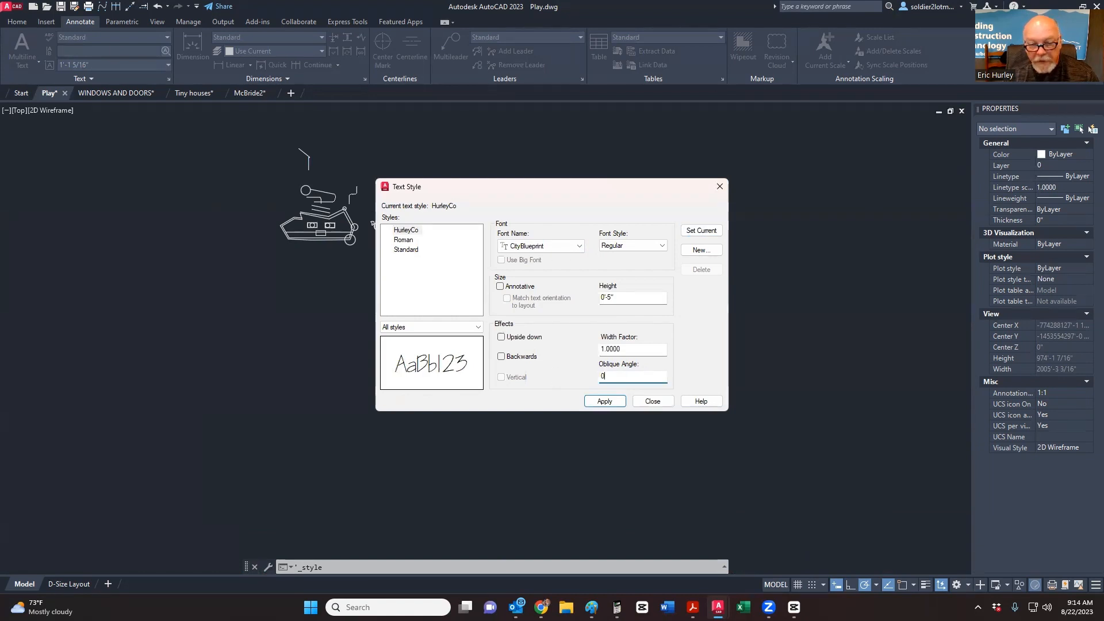
Step: Apply the HurleyCo style settings, close the text style dialog, and look through the available text styles
{"action": "left_click", "coordinate": [605, 401]}
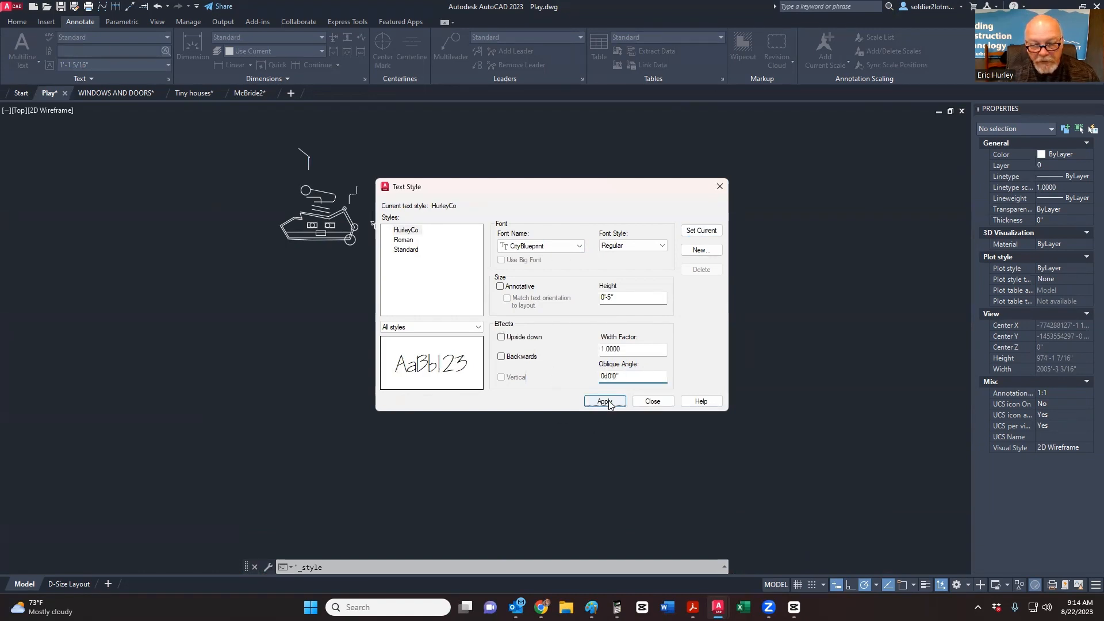
{"action": "left_click", "coordinate": [653, 401]}
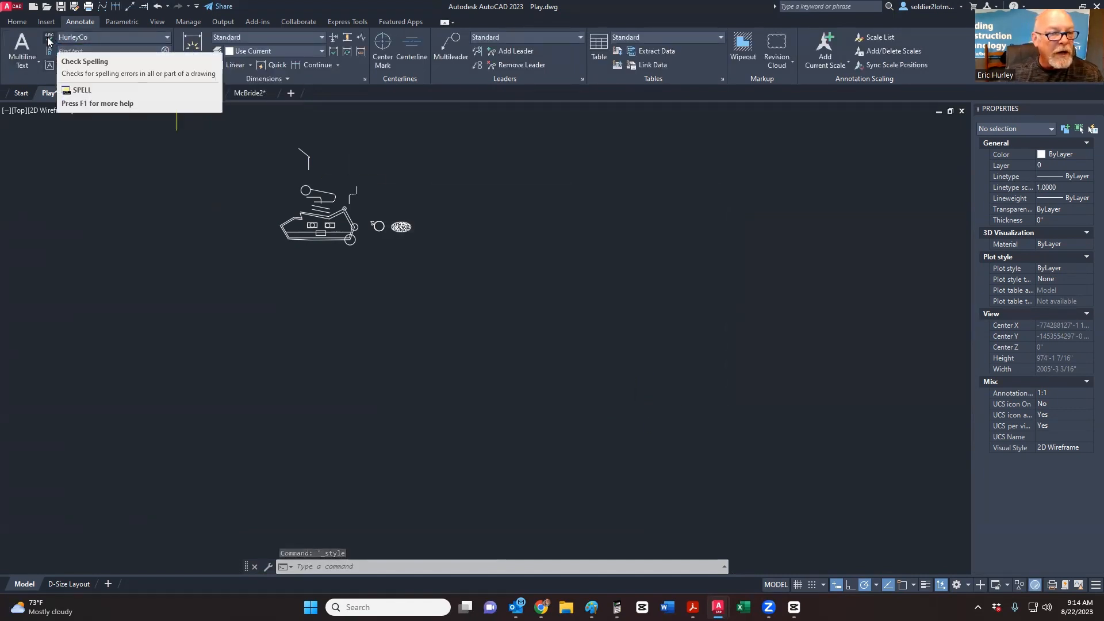
{"action": "left_click", "coordinate": [144, 38]}
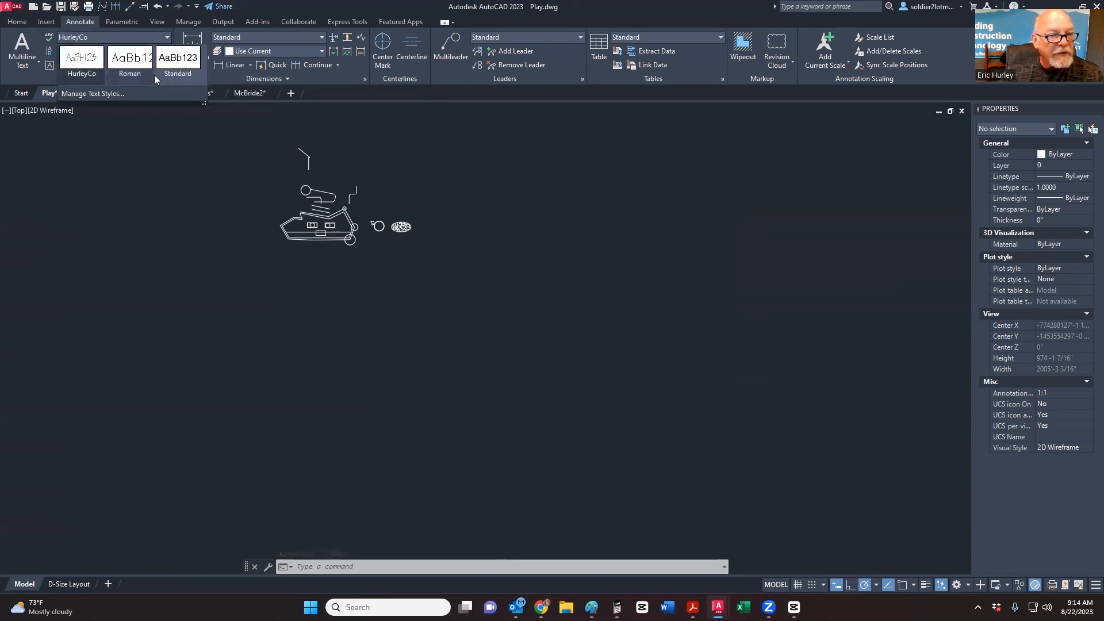
{"action": "left_click", "coordinate": [124, 37]}
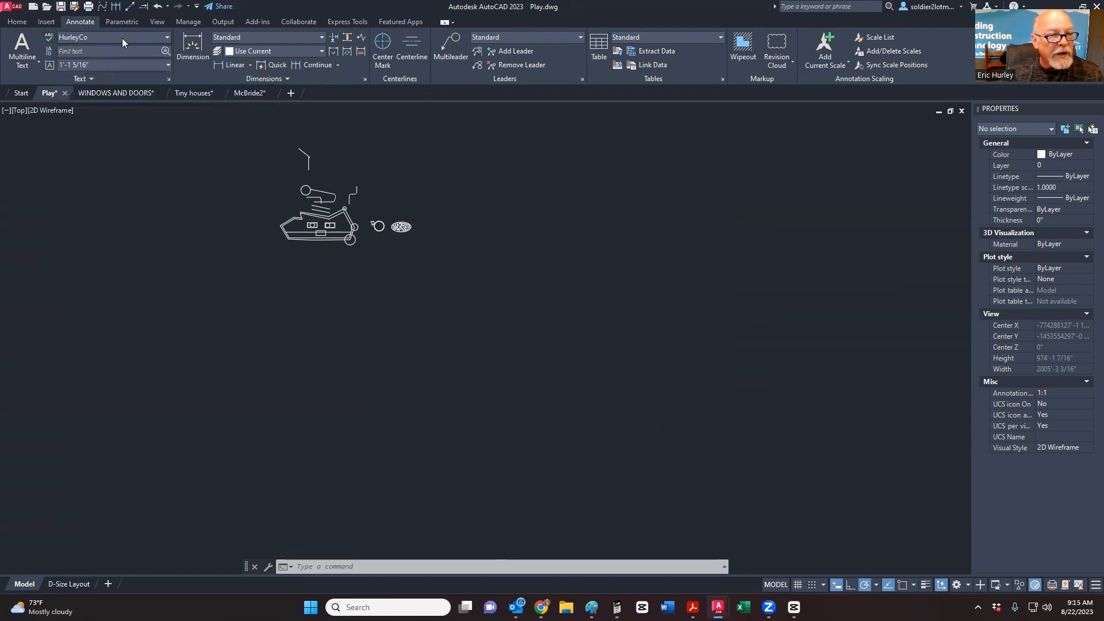
Step: Place single-line text containing a person's full name above the speckled ellipse, using the HurleyCo style with a rotation of 0 degrees
{"action": "left_click", "coordinate": [35, 64]}
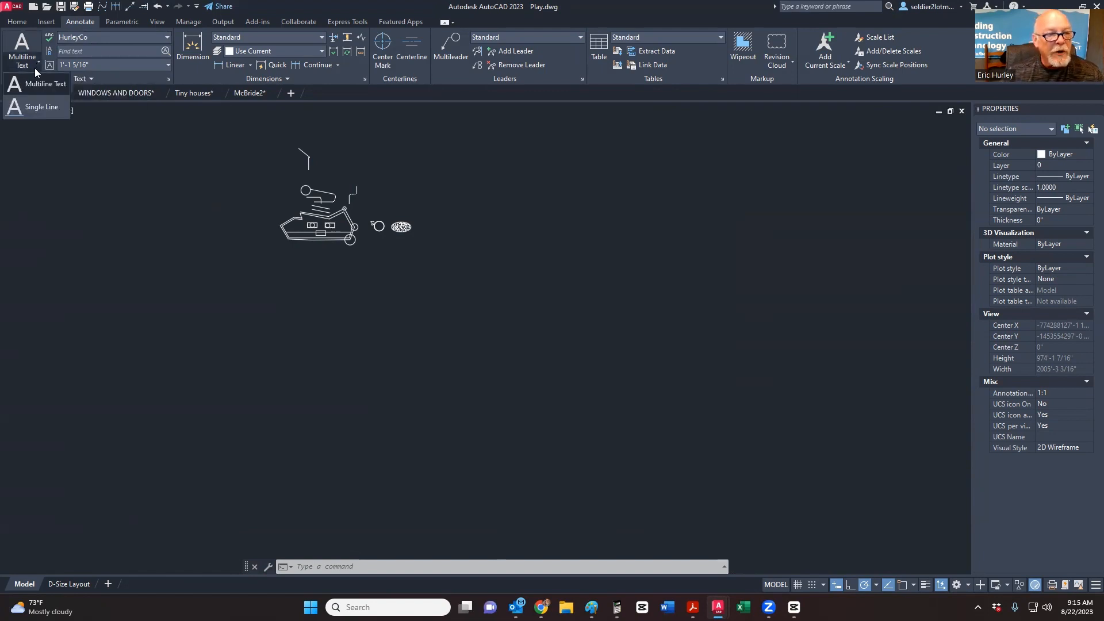
{"action": "left_click", "coordinate": [36, 107]}
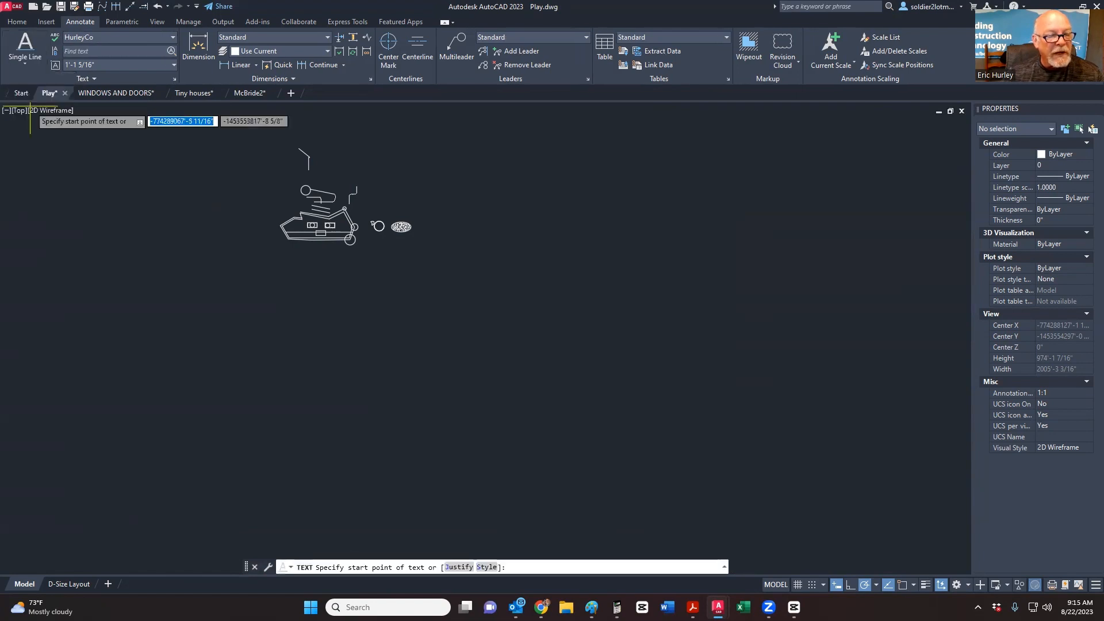
{"action": "scroll", "coordinate": [382, 284], "scroll_direction": "up", "scroll_amount": 8}
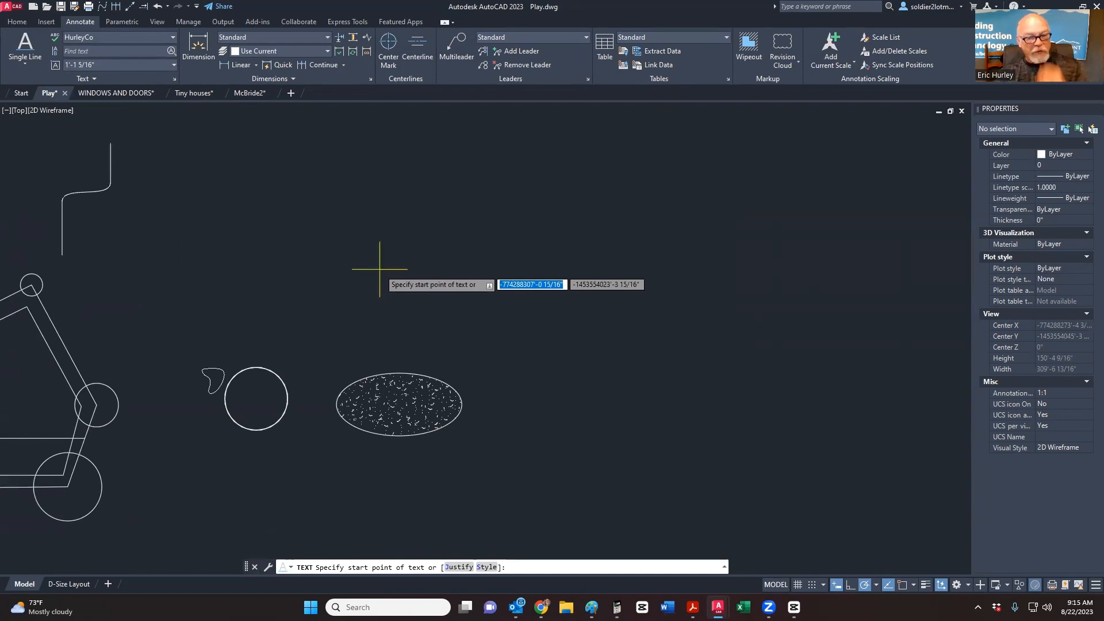
{"action": "left_click", "coordinate": [380, 269]}
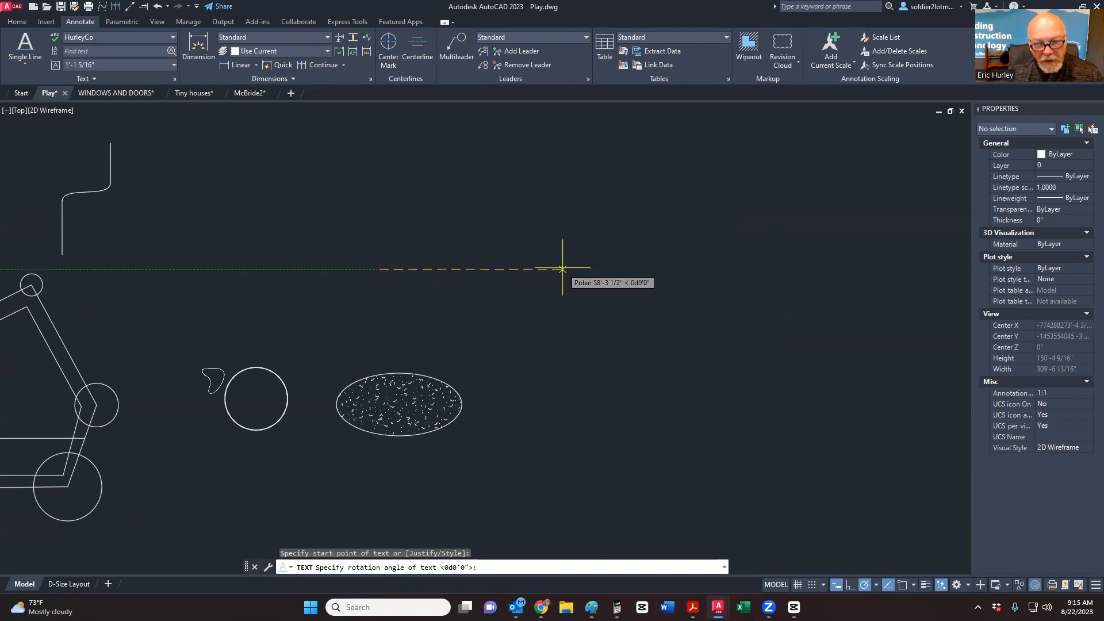
{"action": "left_click", "coordinate": [430, 269]}
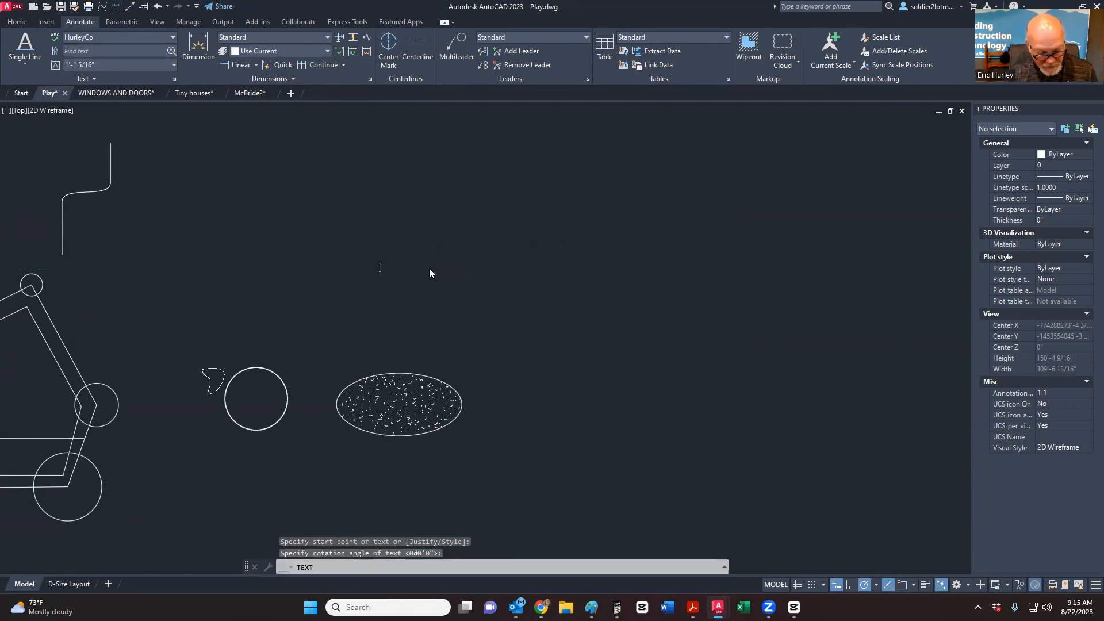
{"action": "type", "text": "Eric A. Hur"}
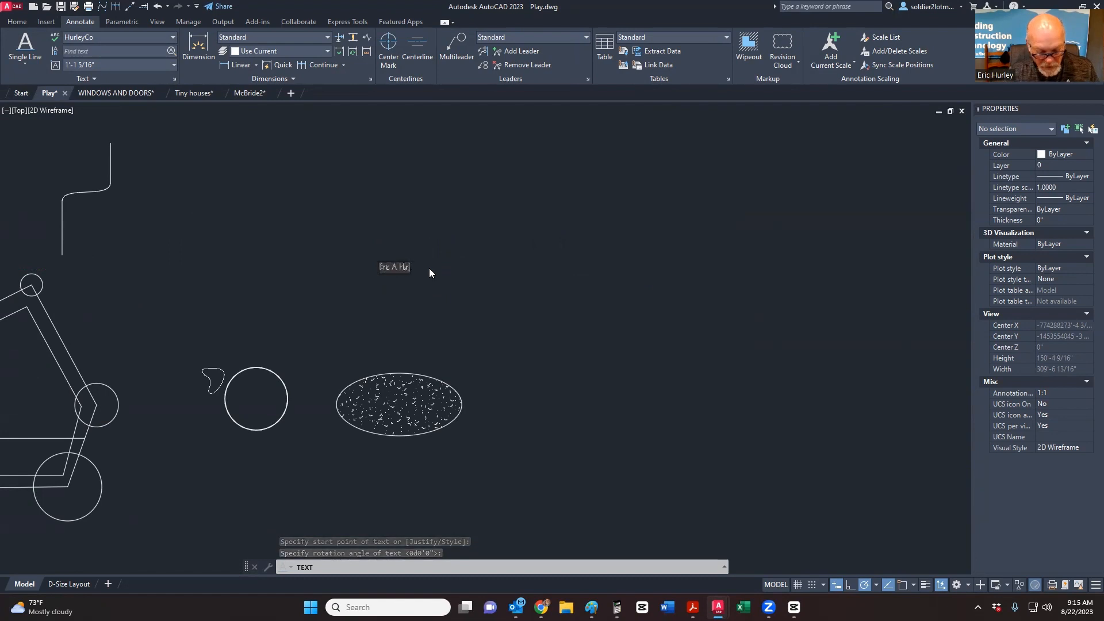
{"action": "type", "text": "ley"}
{"action": "key", "text": "Return"}
{"action": "key", "text": "Return"}
{"action": "scroll", "coordinate": [397, 277], "scroll_direction": "up", "scroll_amount": 8}
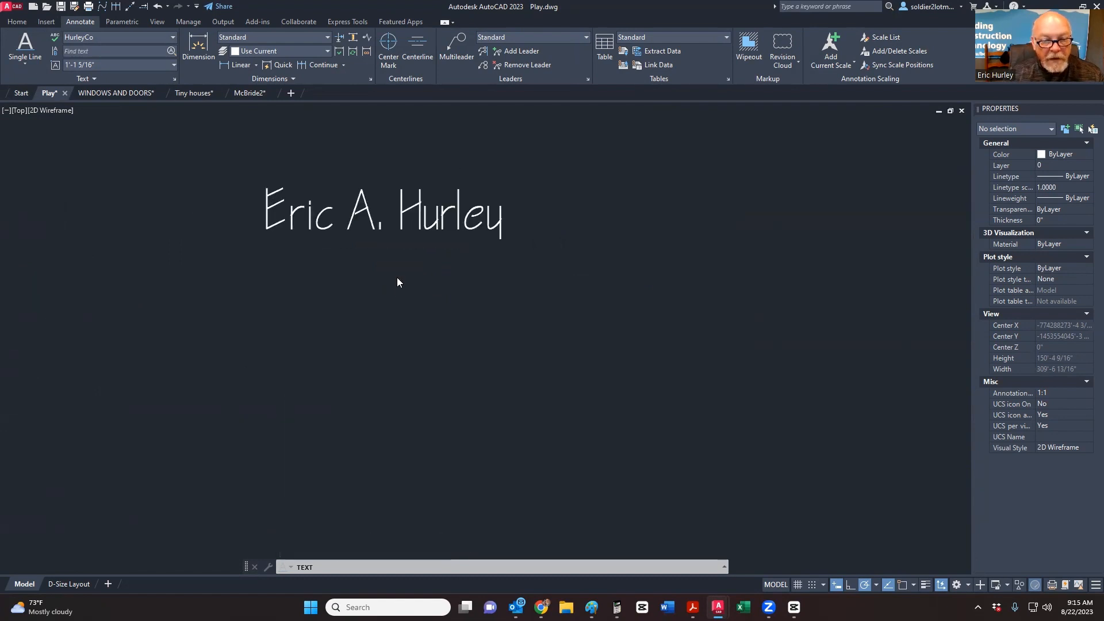
{"action": "key", "text": "Return"}
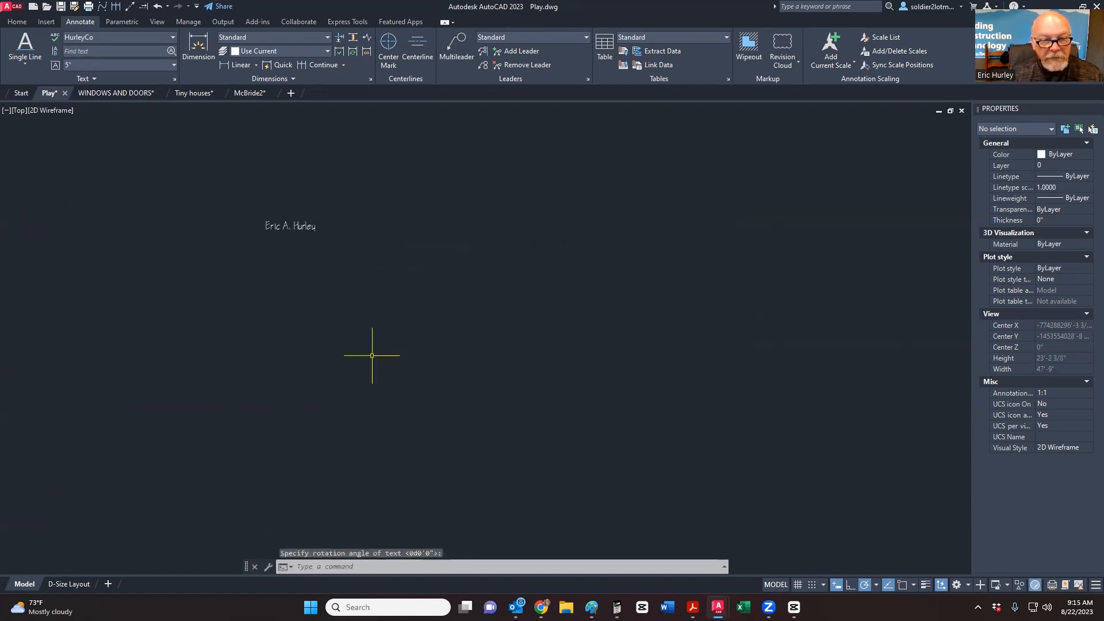
Step: Add a vertical linear dimension beside the name text to measure the height of its first capital letter
{"action": "scroll", "coordinate": [309, 250], "scroll_direction": "down", "scroll_amount": 8}
{"action": "scroll", "coordinate": [305, 249], "scroll_direction": "up", "scroll_amount": 12}
{"action": "middle_click_drag", "start_coordinate": [311, 202], "coordinate": [363, 332]}
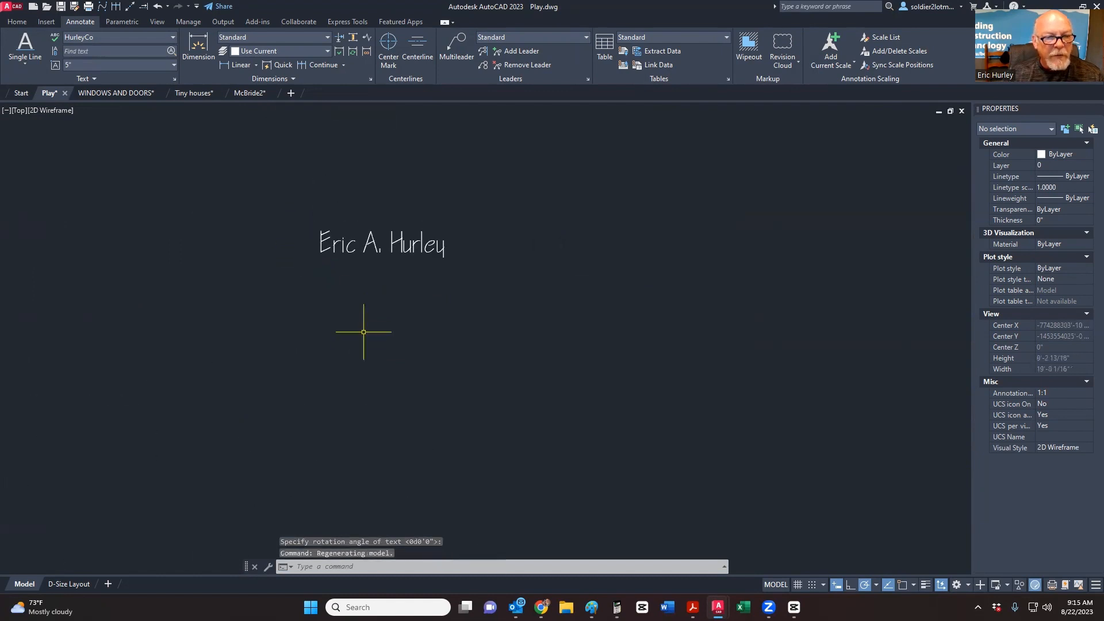
{"action": "left_click", "coordinate": [238, 64]}
{"action": "scroll", "coordinate": [322, 237], "scroll_direction": "up", "scroll_amount": 4}
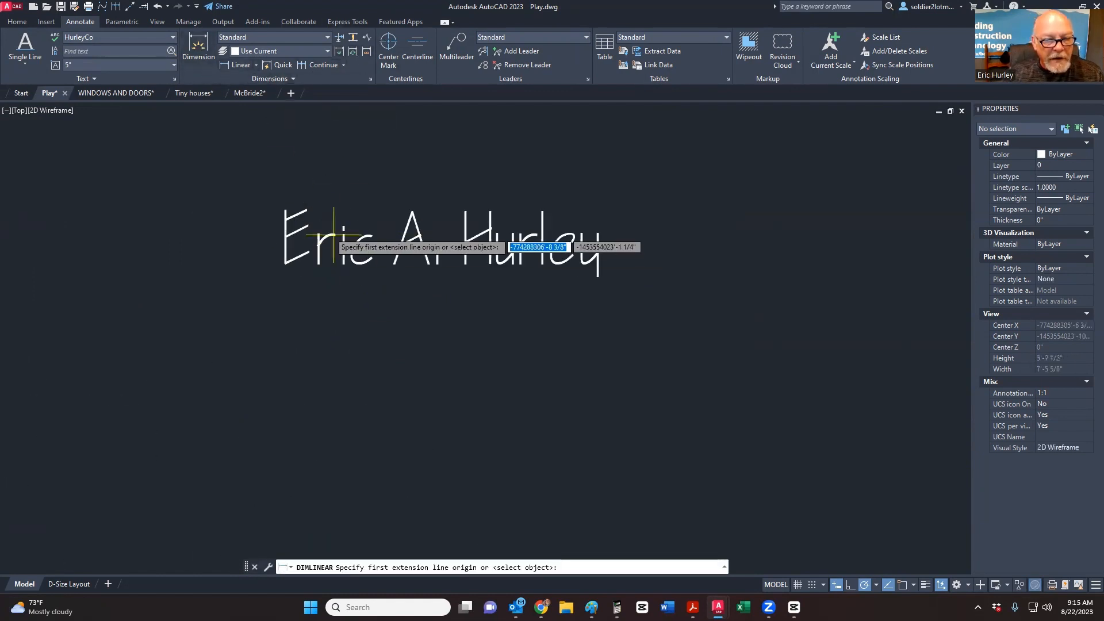
{"action": "left_click", "coordinate": [305, 210]}
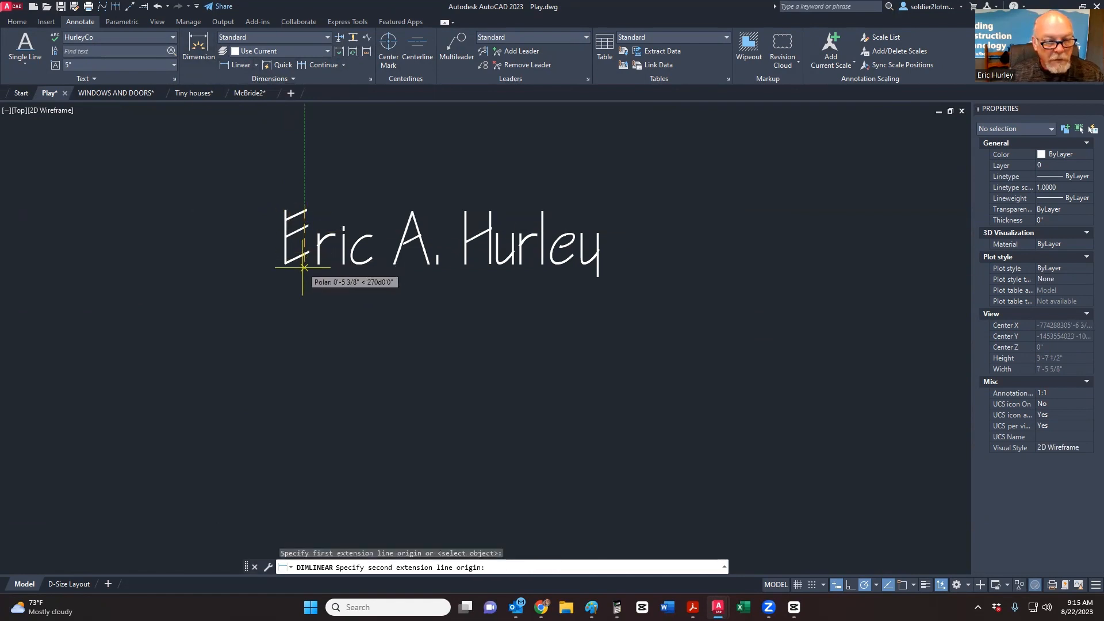
{"action": "left_click", "coordinate": [302, 264]}
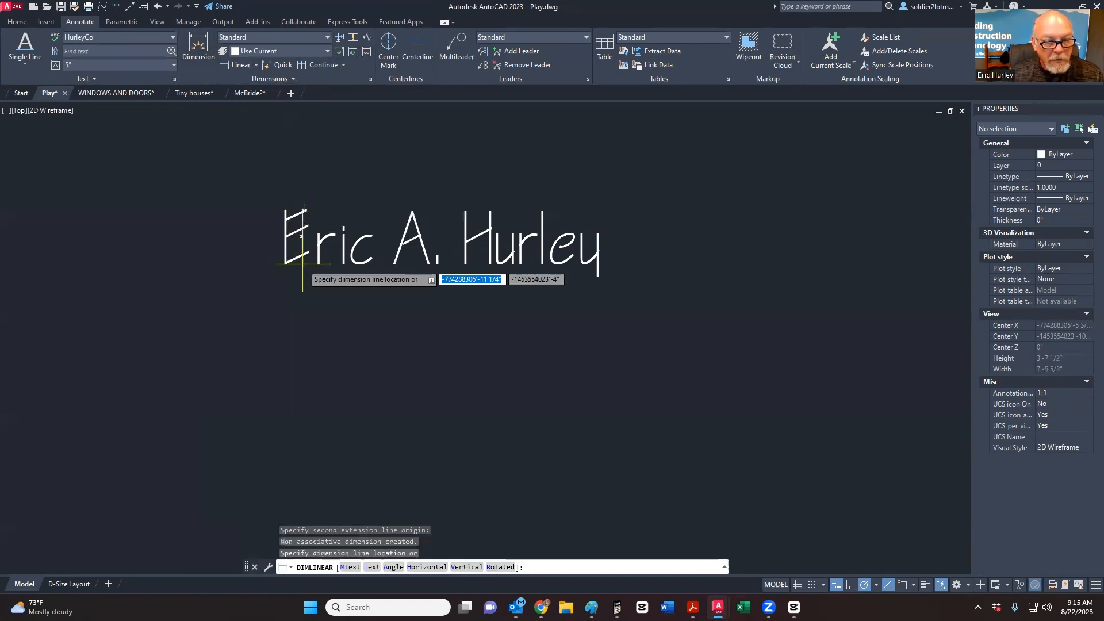
{"action": "left_click", "coordinate": [238, 253]}
{"action": "scroll", "coordinate": [237, 257], "scroll_direction": "up", "scroll_amount": 10}
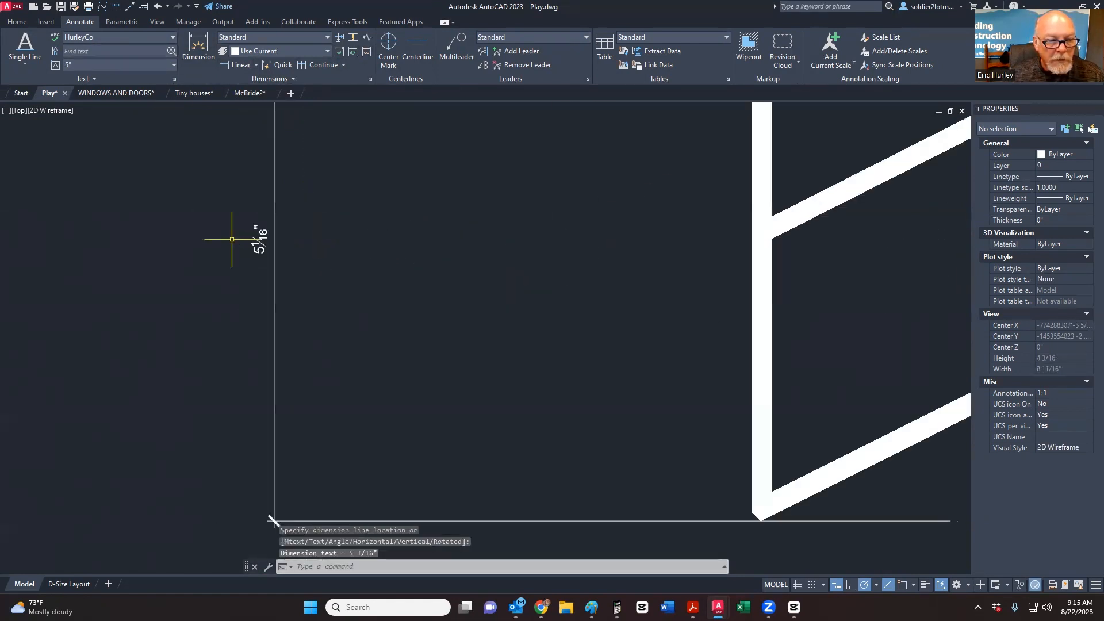
Step: Delete the linear dimension beside the first letter of the name text
{"action": "scroll", "coordinate": [238, 259], "scroll_direction": "down", "scroll_amount": 3}
{"action": "left_click", "coordinate": [251, 268]}
{"action": "left_click", "coordinate": [220, 249]}
{"action": "key", "text": "Delete"}
{"action": "scroll", "coordinate": [323, 243], "scroll_direction": "down", "scroll_amount": 3}
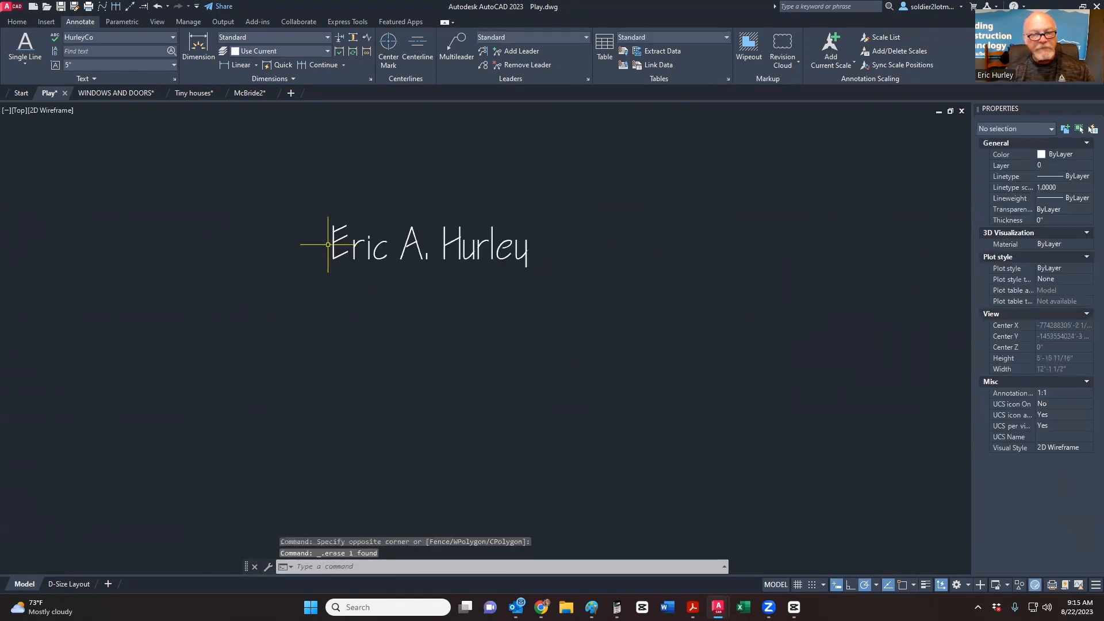
{"action": "scroll", "coordinate": [328, 244], "scroll_direction": "down", "scroll_amount": 8}
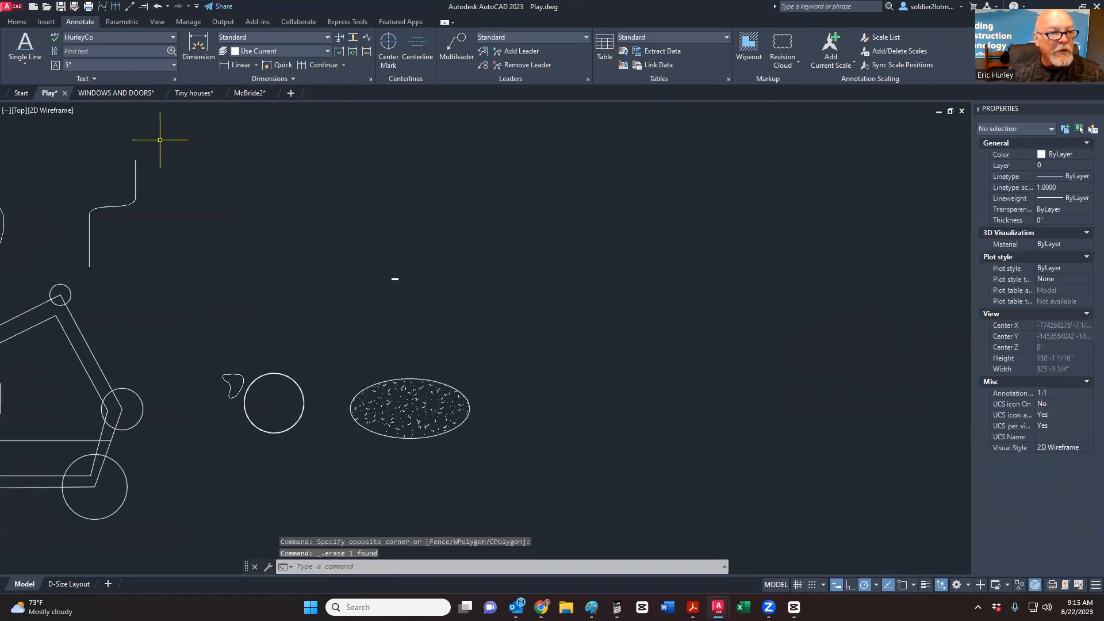
Step: Place single-line text containing a surname to the upper right of the speckled ellipse, using the HurleyCo style with 0 degrees rotation
{"action": "left_click", "coordinate": [25, 46]}
{"action": "scroll", "coordinate": [457, 325], "scroll_direction": "down", "scroll_amount": 5}
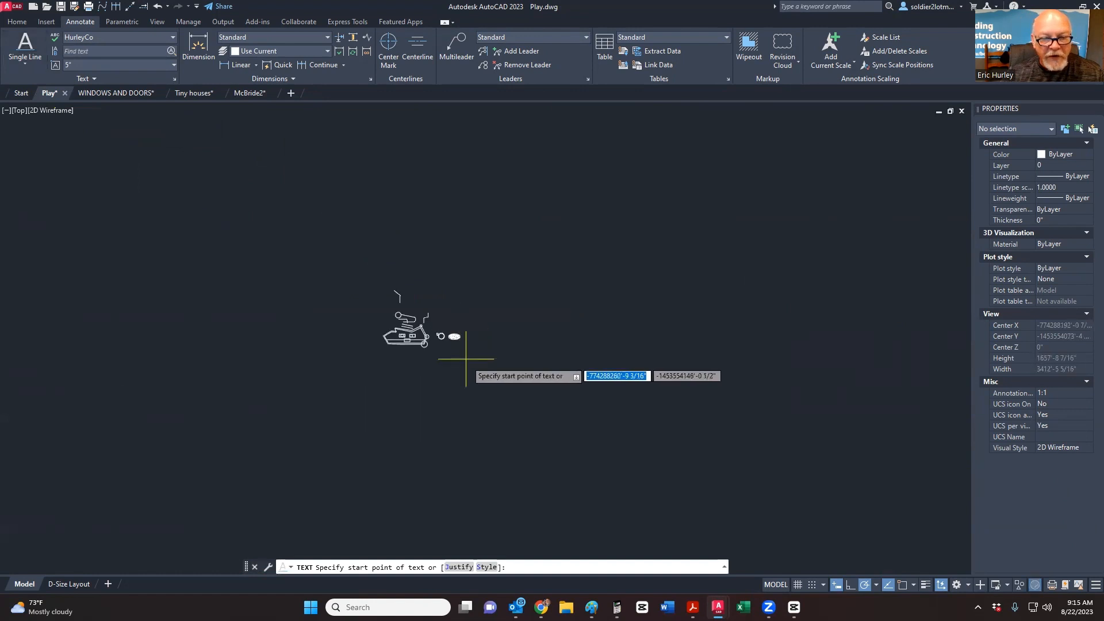
{"action": "left_click", "coordinate": [485, 287]}
{"action": "left_click", "coordinate": [494, 287]}
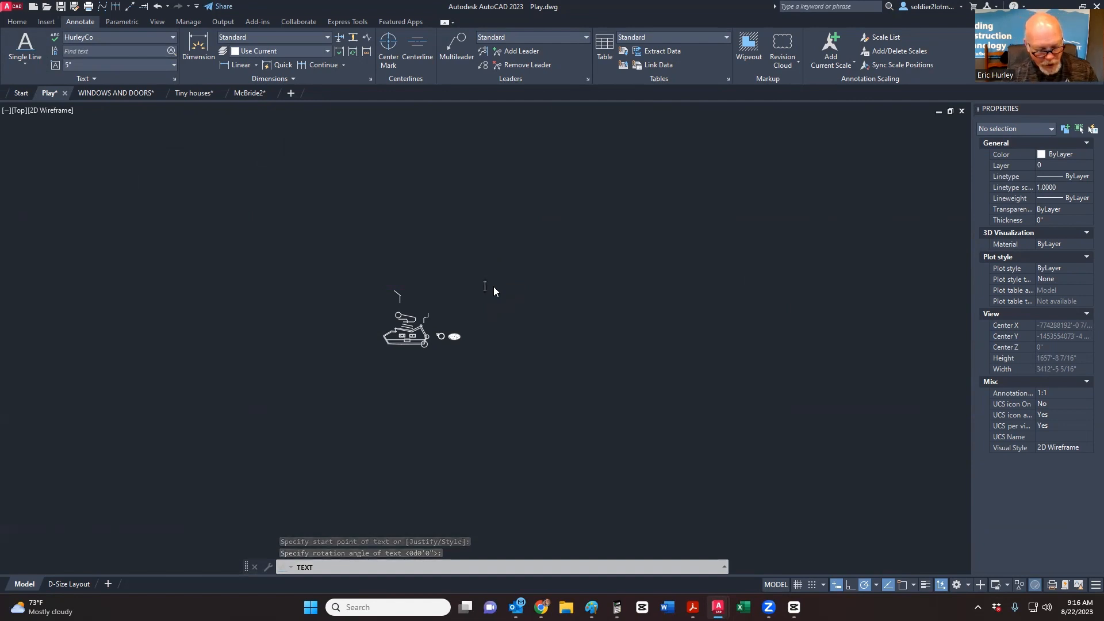
{"action": "type", "text": "Hur"}
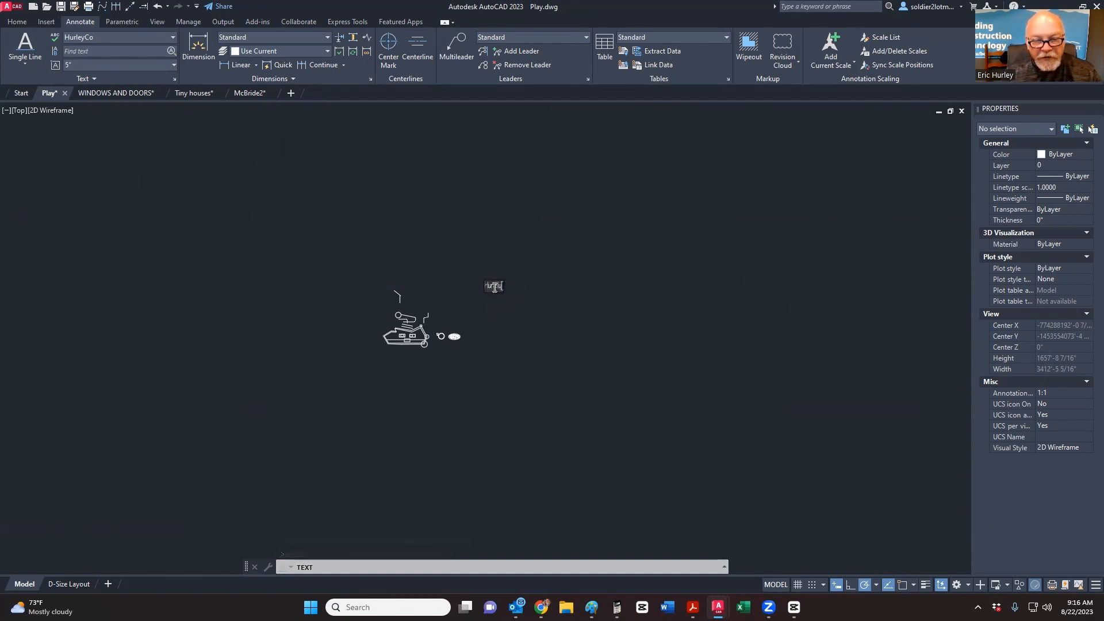
{"action": "type", "text": "l"}
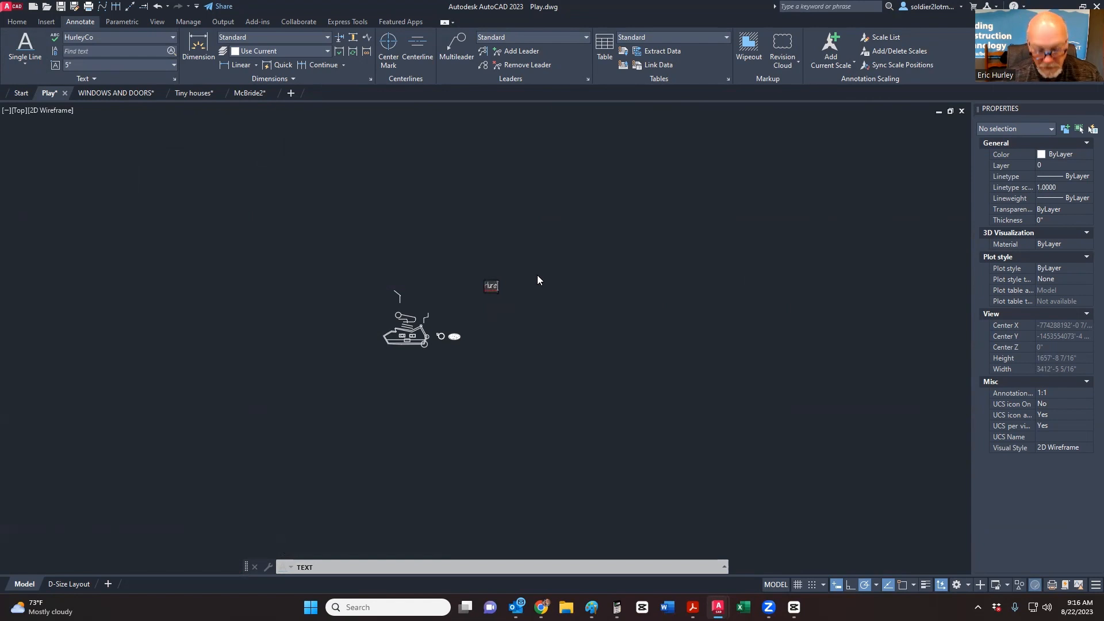
{"action": "type", "text": "ey"}
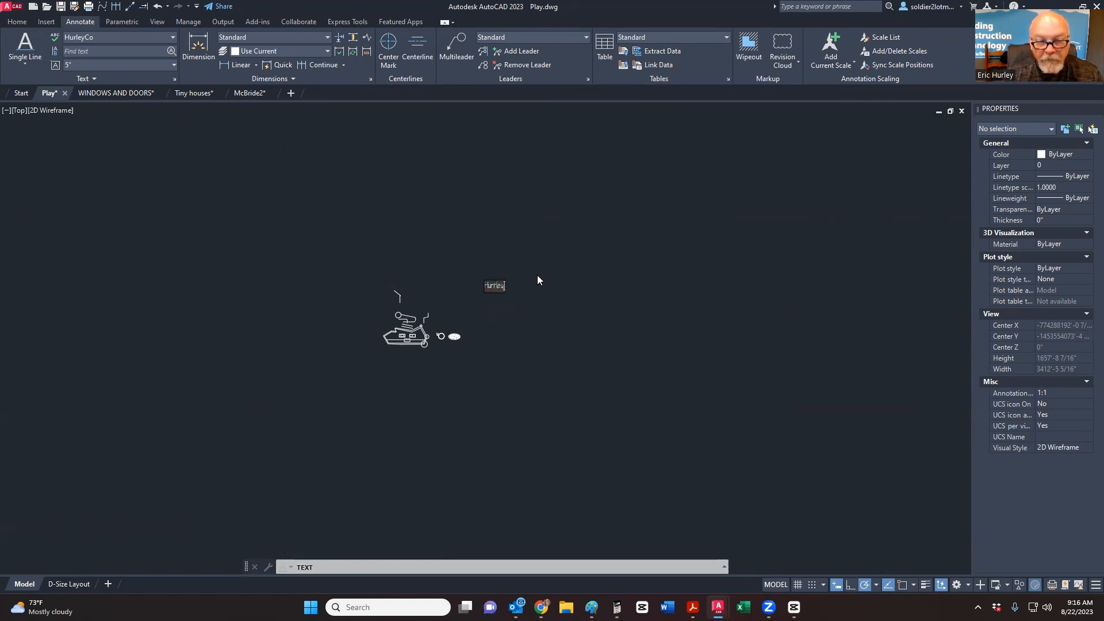
{"action": "key", "text": "Return"}
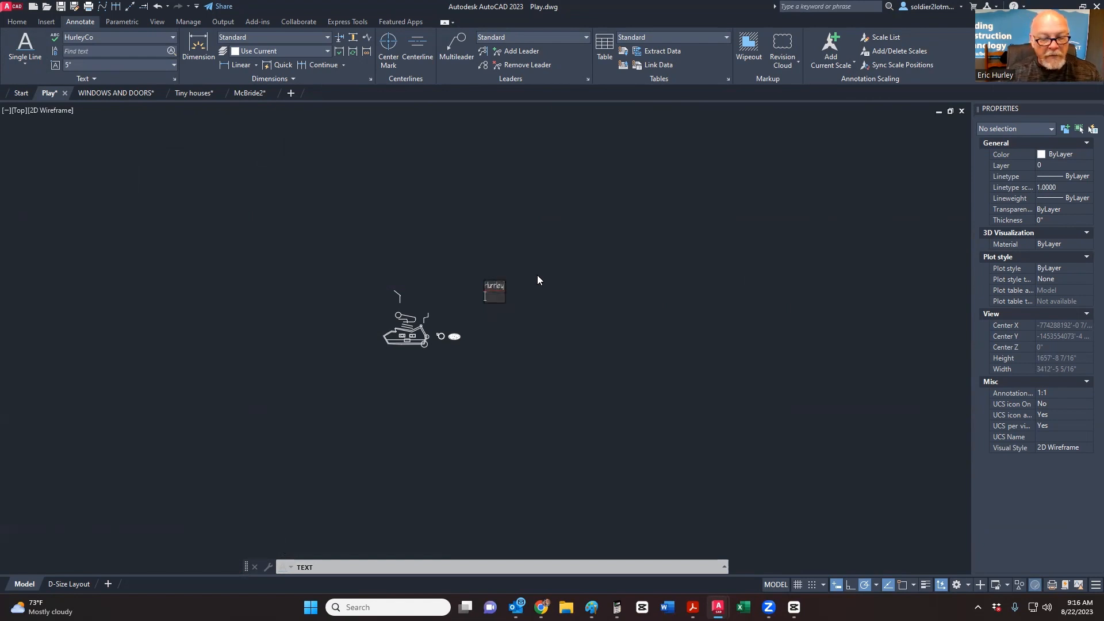
{"action": "key", "text": "Return"}
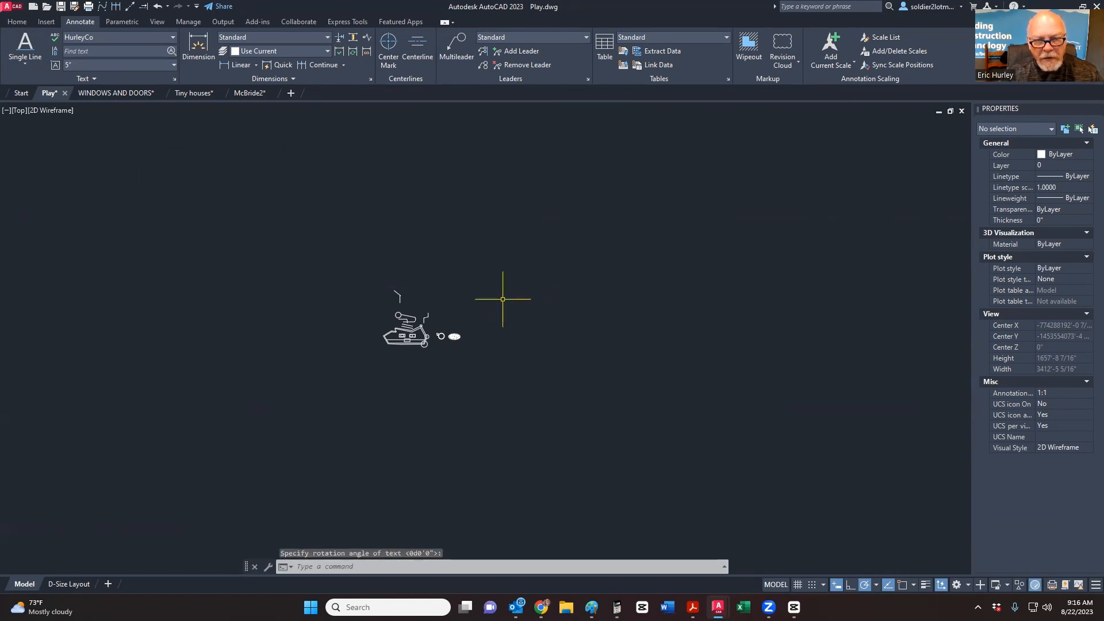
Step: Inspect the tiny surname text up close, delete it, and return to the full-name text
{"action": "left_click_drag", "start_coordinate": [463, 294], "coordinate": [568, 217]}
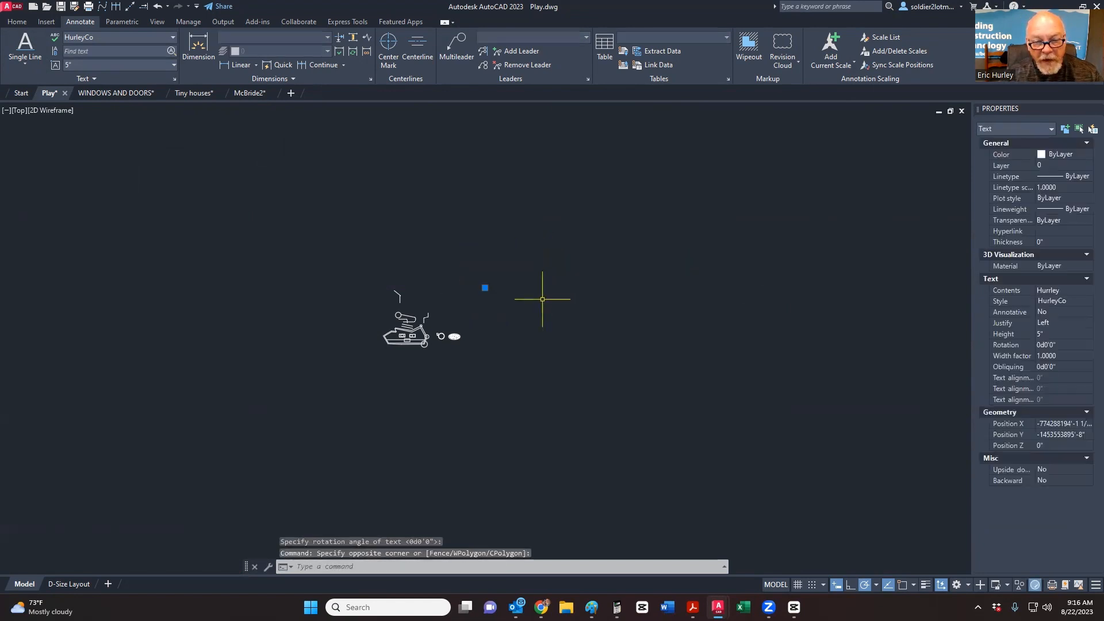
{"action": "scroll", "coordinate": [572, 288], "scroll_direction": "up", "scroll_amount": 5}
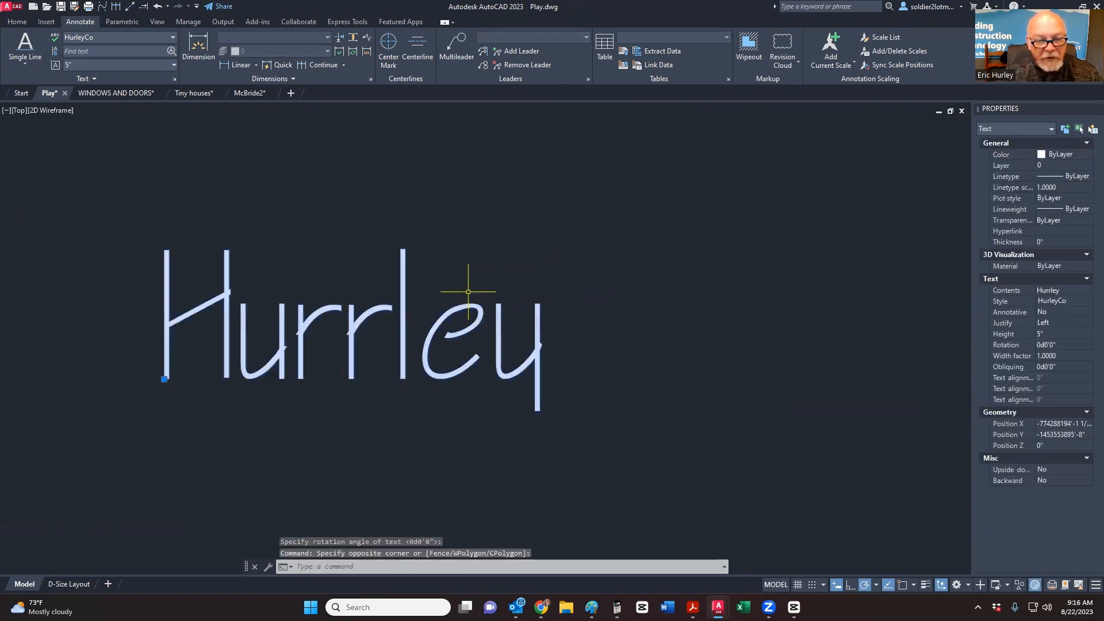
{"action": "scroll", "coordinate": [446, 371], "scroll_direction": "down", "scroll_amount": 4}
{"action": "scroll", "coordinate": [446, 371], "scroll_direction": "up", "scroll_amount": 4}
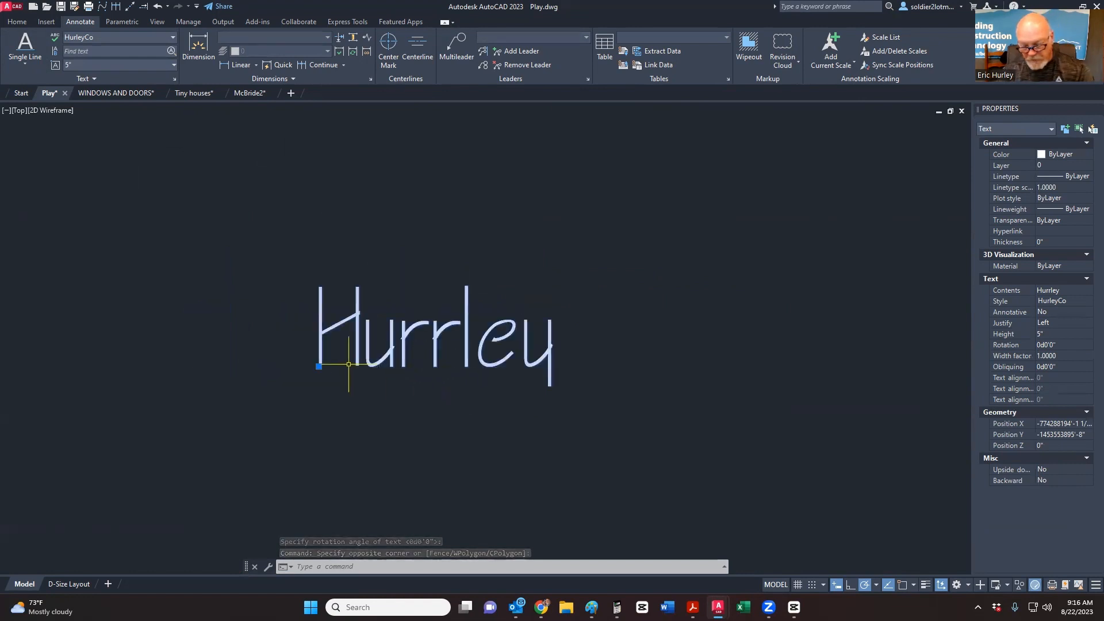
{"action": "key", "text": "Delete"}
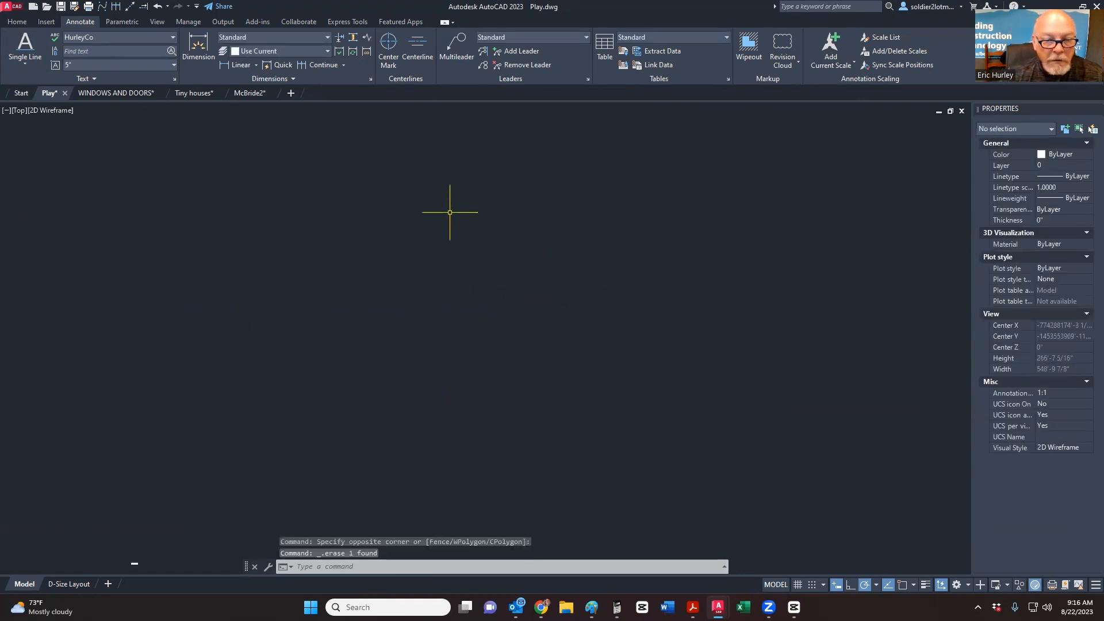
{"action": "scroll", "coordinate": [504, 240], "scroll_direction": "down", "scroll_amount": 6}
{"action": "scroll", "coordinate": [342, 304], "scroll_direction": "up", "scroll_amount": 6}
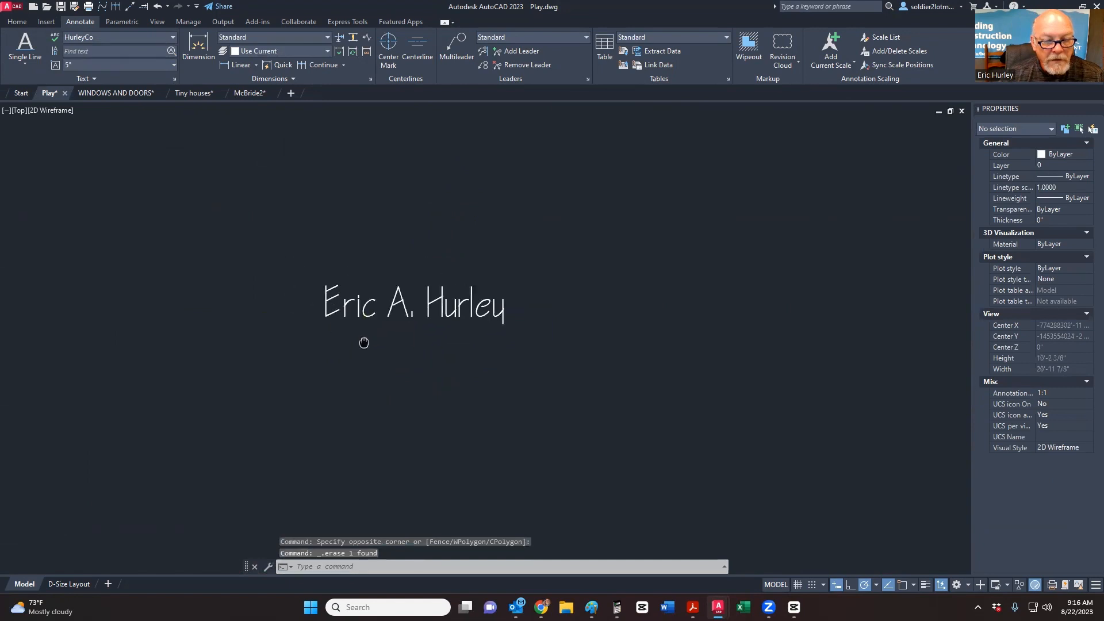
{"action": "scroll", "coordinate": [362, 340], "scroll_direction": "down", "scroll_amount": 2}
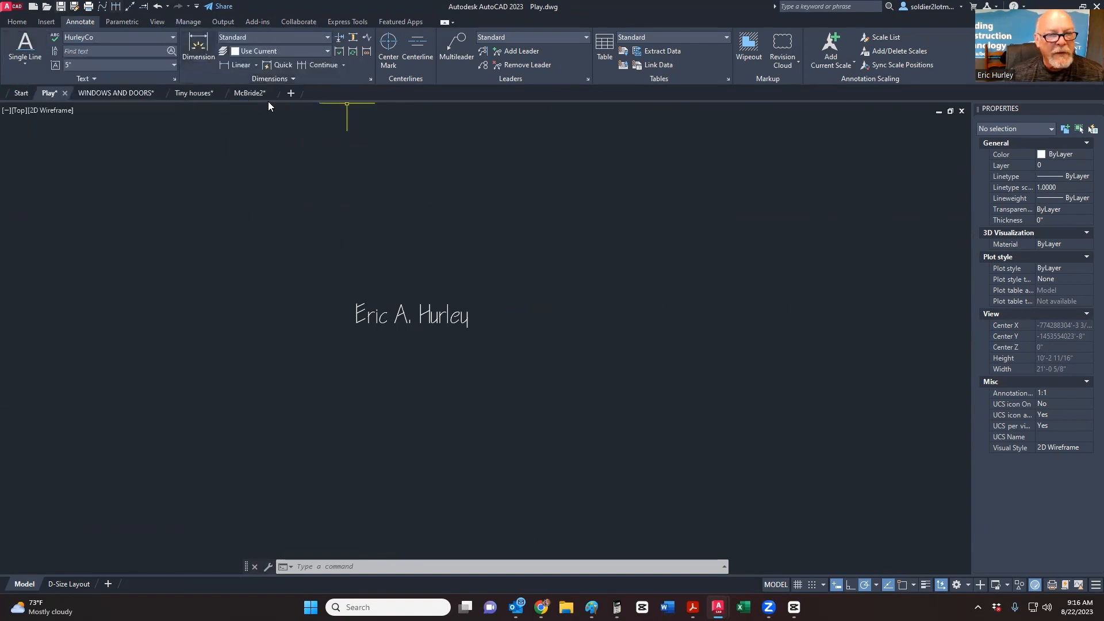
Step: Switch to the McBride2 drawing and examine the dimensions around the 35° corner of the foundation plan
{"action": "left_click", "coordinate": [370, 79]}
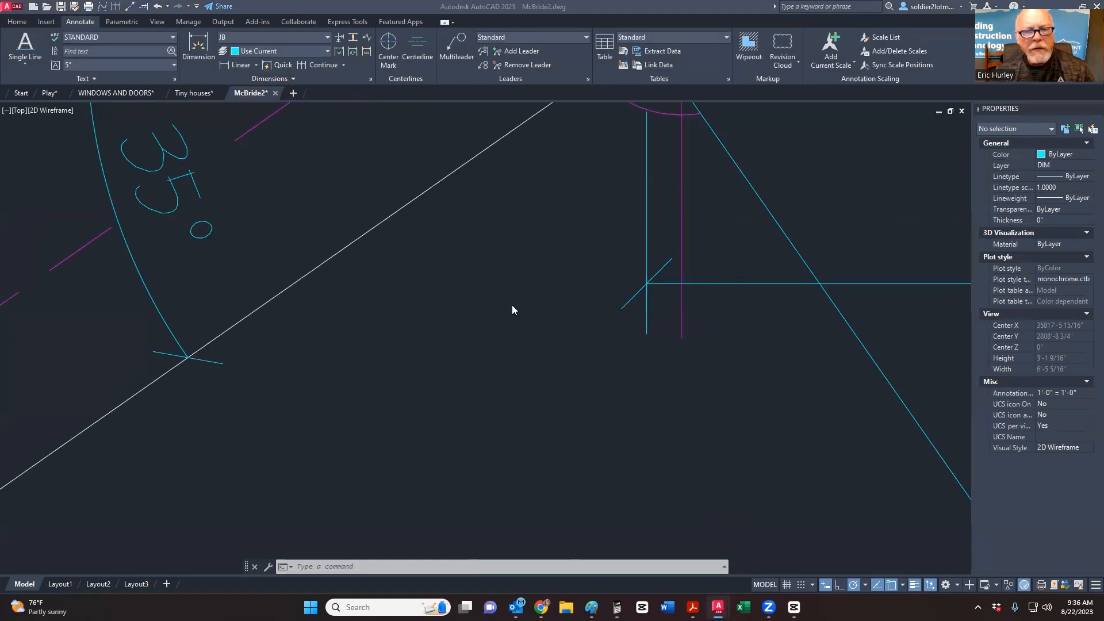
{"action": "scroll", "coordinate": [512, 305], "scroll_direction": "down", "scroll_amount": 5}
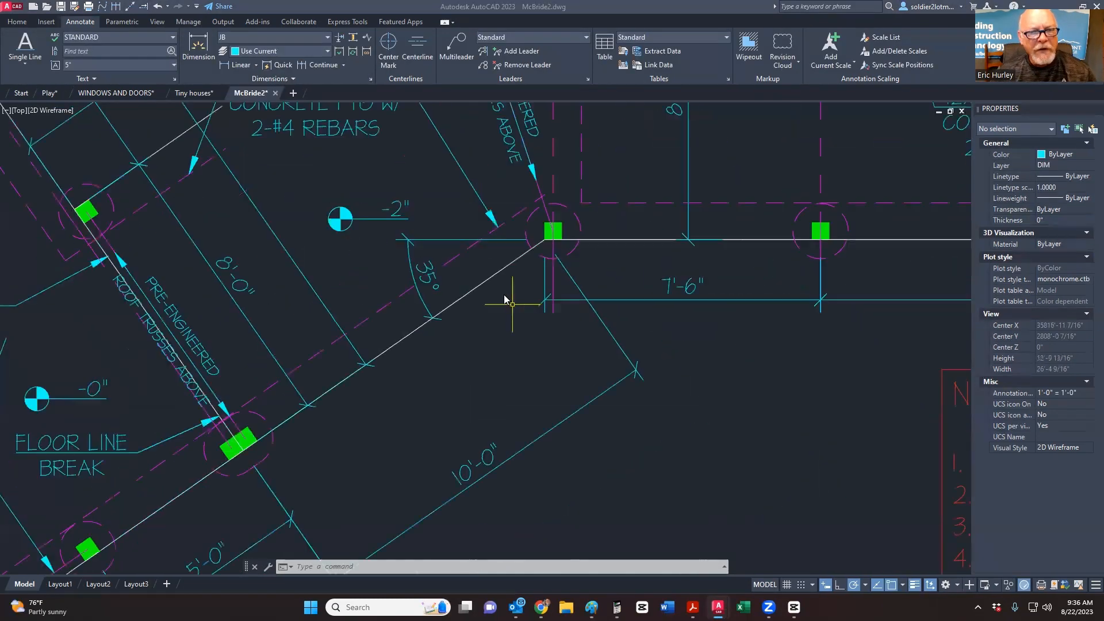
{"action": "scroll", "coordinate": [514, 293], "scroll_direction": "up", "scroll_amount": 2}
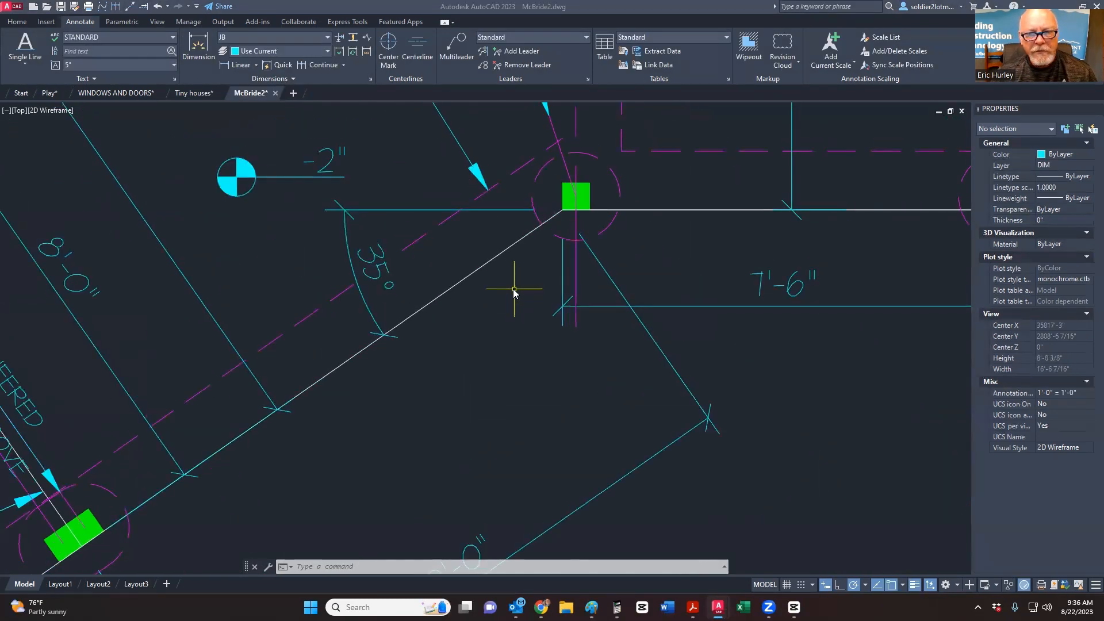
{"action": "scroll", "coordinate": [514, 293], "scroll_direction": "down", "scroll_amount": 5}
{"action": "scroll", "coordinate": [514, 294], "scroll_direction": "down", "scroll_amount": 5}
{"action": "scroll", "coordinate": [513, 303], "scroll_direction": "up", "scroll_amount": 3}
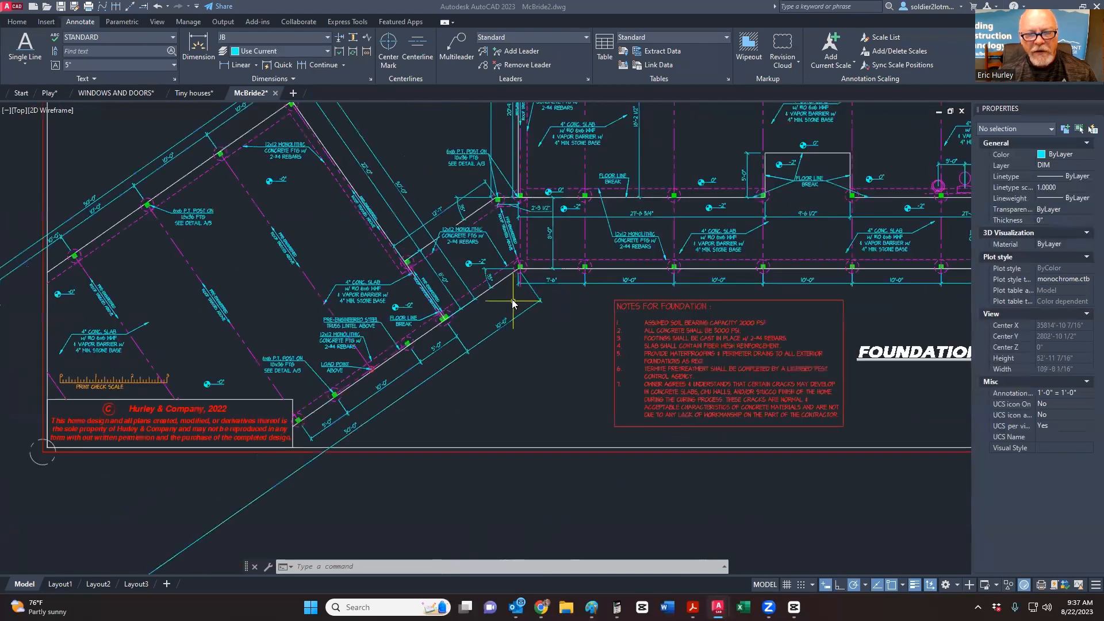
{"action": "scroll", "coordinate": [513, 301], "scroll_direction": "up", "scroll_amount": 5}
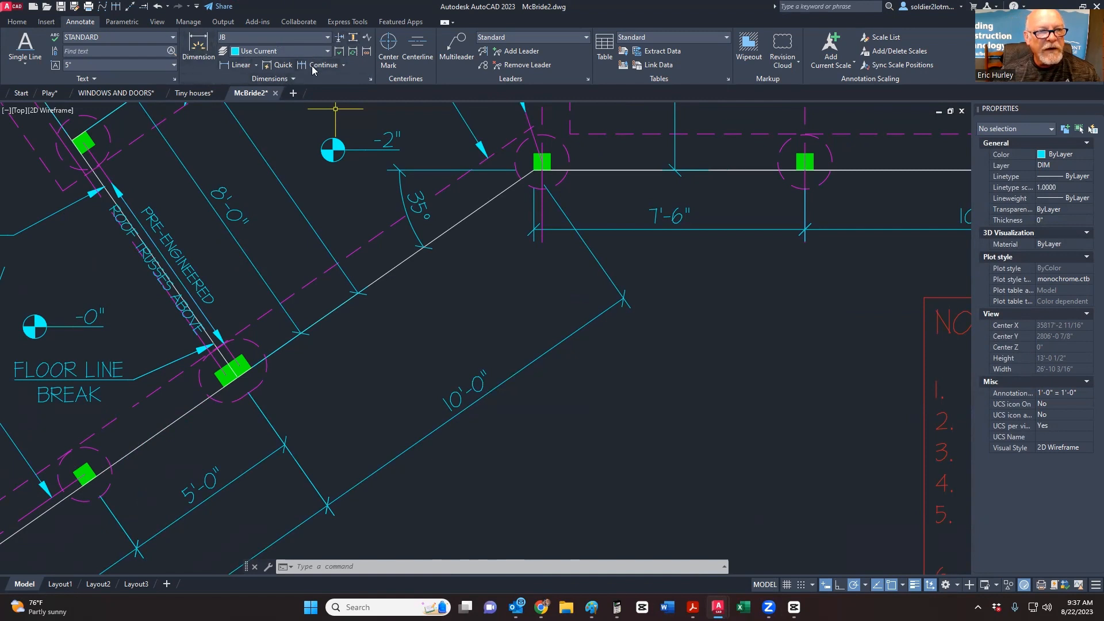
Step: Open the ARCHITECTURAL dimension style for modification and review its text and line settings
{"action": "left_click", "coordinate": [371, 80]}
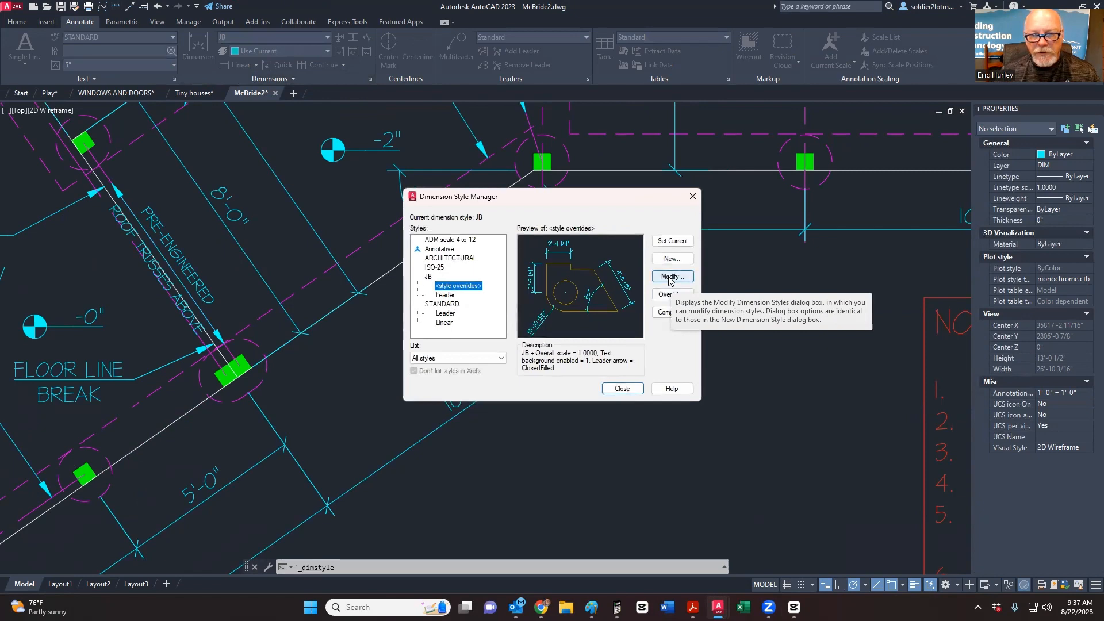
{"action": "left_click", "coordinate": [466, 261]}
{"action": "left_click", "coordinate": [671, 278]}
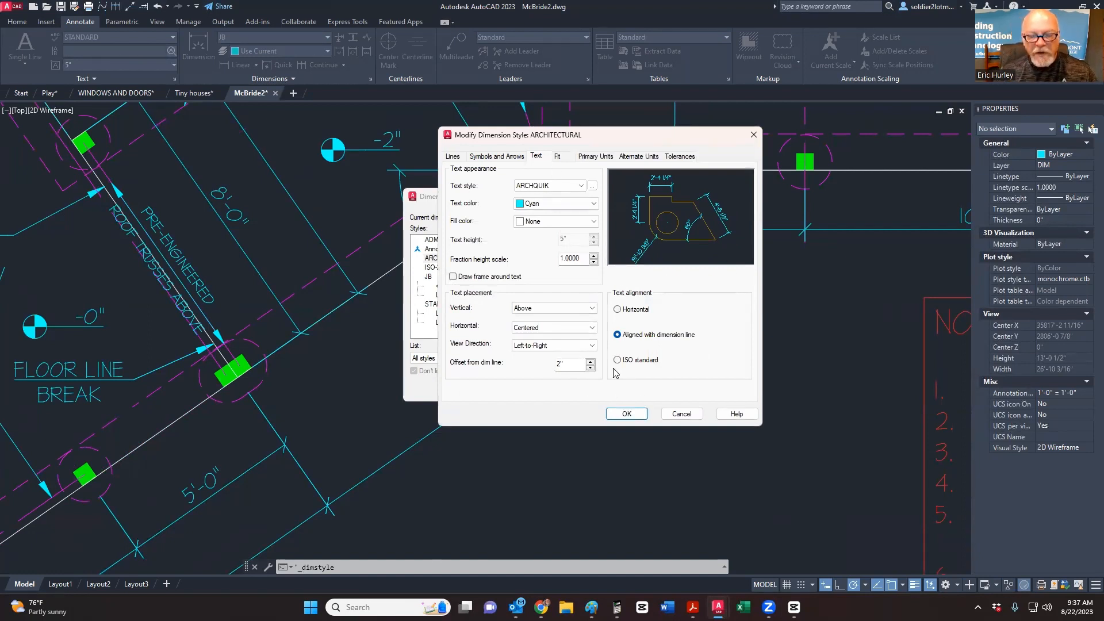
{"action": "left_click", "coordinate": [454, 156]}
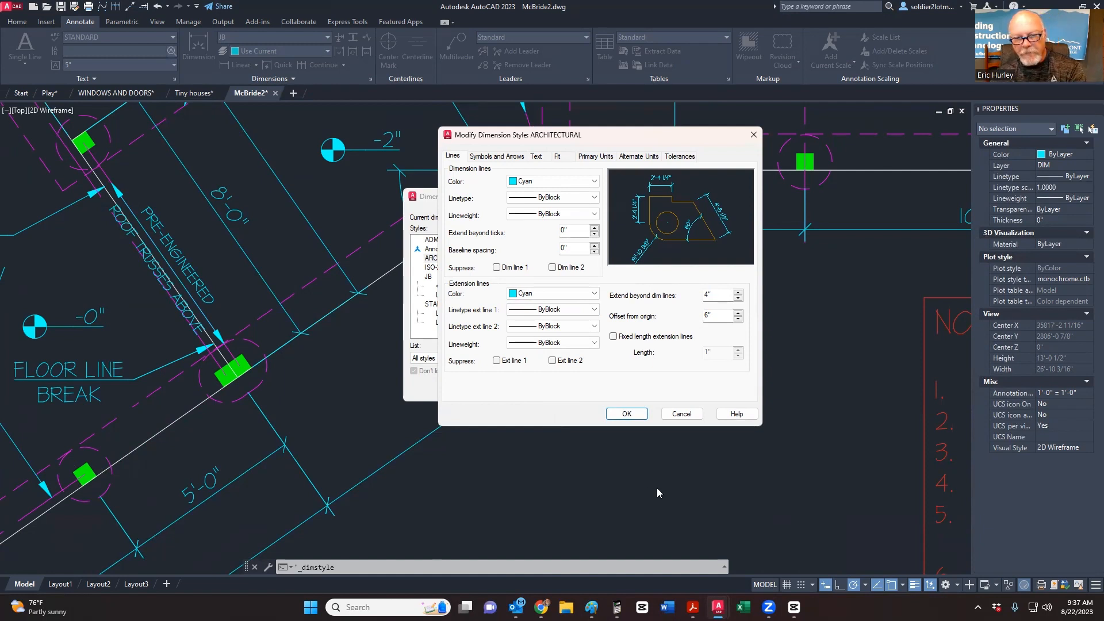
Step: Cancel the screen snip and close the leftover photo windows in Paint
{"action": "key", "text": "shift+super+s"}
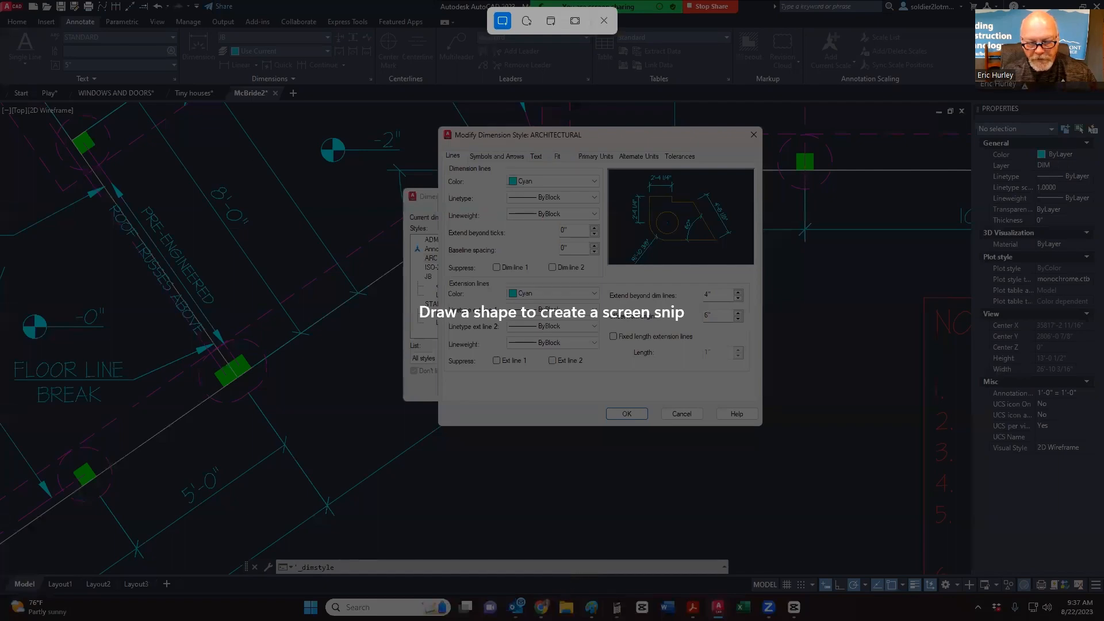
{"action": "key", "text": "Escape"}
{"action": "mouse_move", "coordinate": [592, 608]}
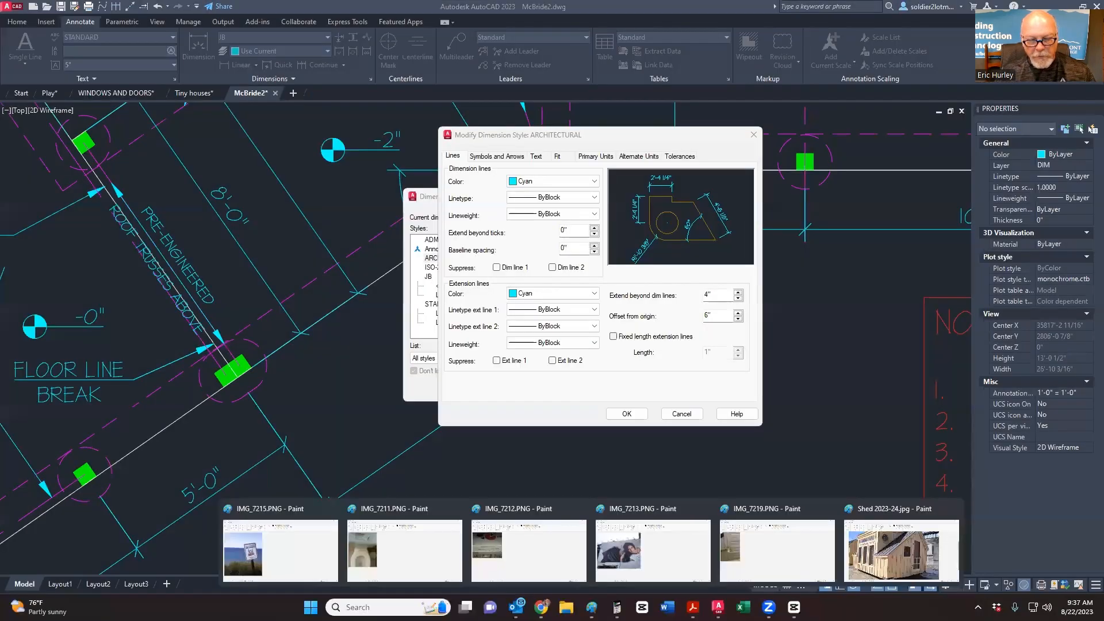
{"action": "left_click", "coordinate": [953, 509]}
{"action": "left_click", "coordinate": [833, 509]}
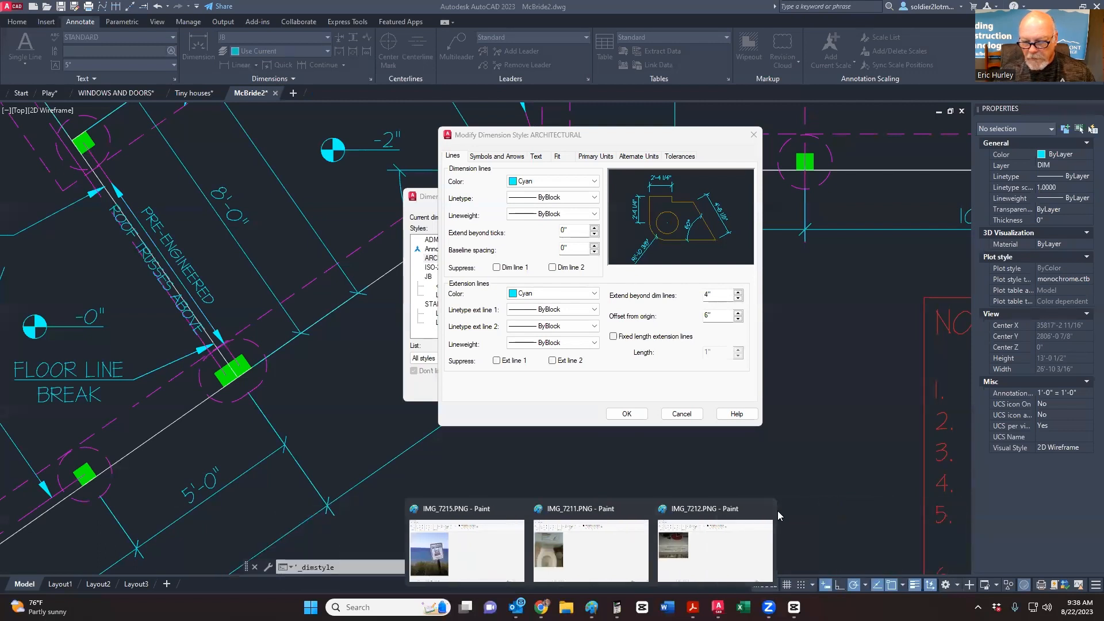
{"action": "left_click", "coordinate": [765, 509]}
{"action": "left_click", "coordinate": [696, 511]}
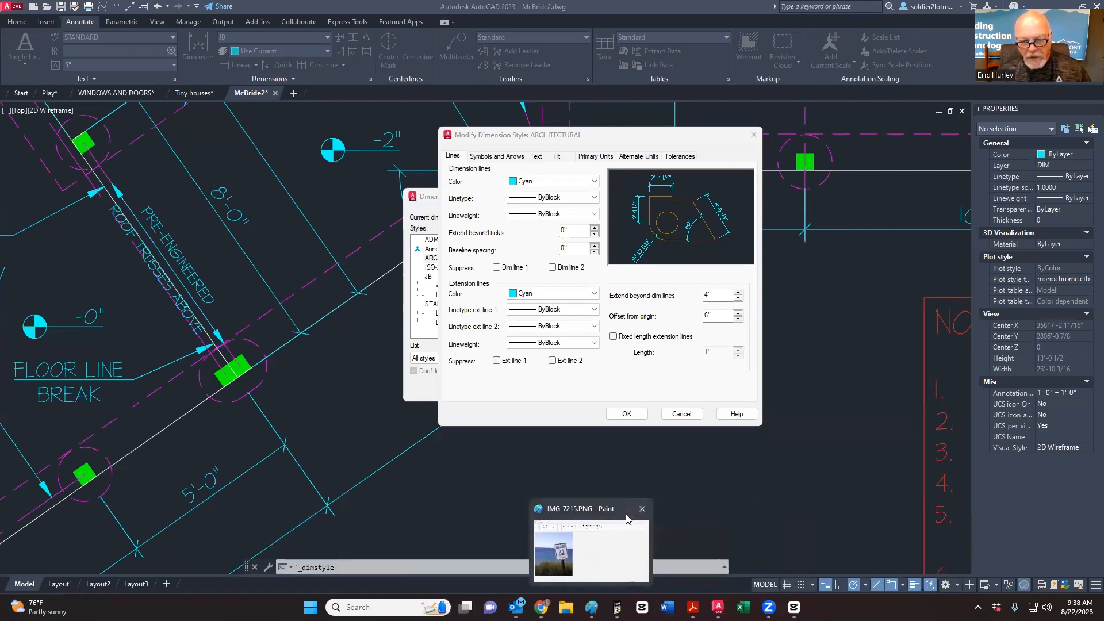
{"action": "left_click", "coordinate": [643, 509]}
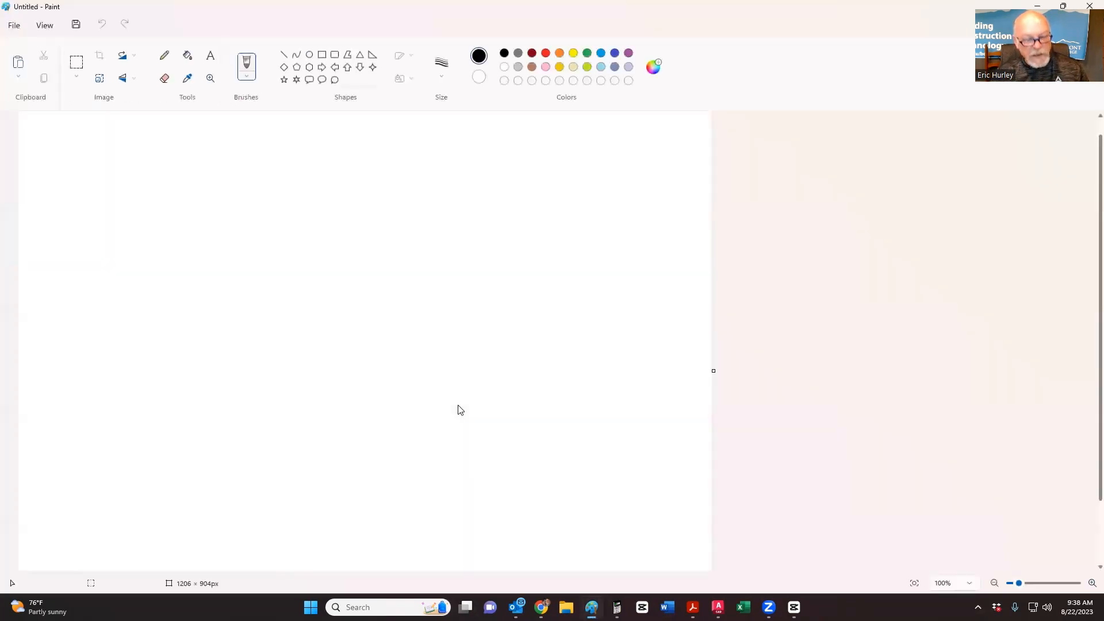
Step: Switch to a blank Paint canvas, paste the clipboard image and look it over
{"action": "key", "text": "ctrl+v"}
{"action": "scroll", "coordinate": [432, 343], "scroll_direction": "down", "scroll_amount": 1}
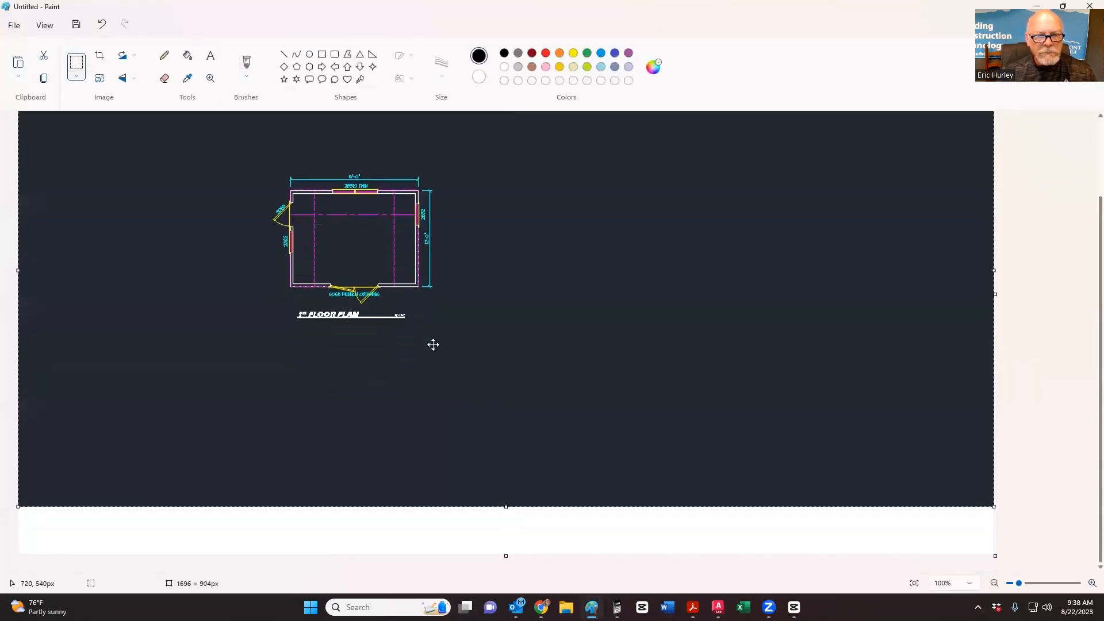
{"action": "scroll", "coordinate": [429, 343], "scroll_direction": "up", "scroll_amount": 2}
{"action": "scroll", "coordinate": [430, 342], "scroll_direction": "down", "scroll_amount": 2}
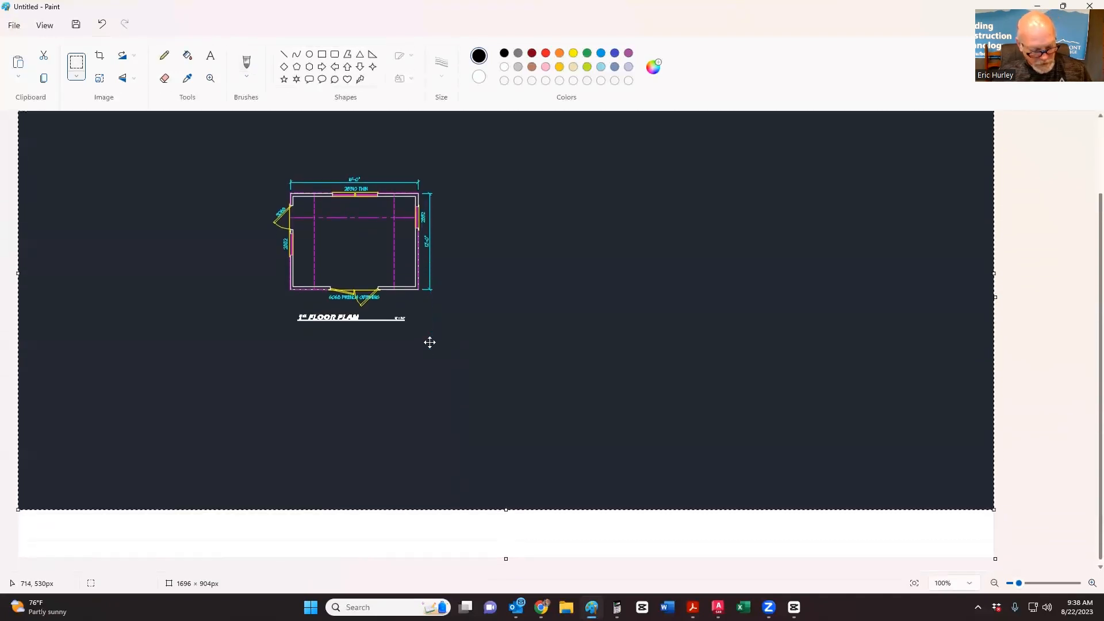
Step: Undo the pasted floor plan image and replace it in Paint with a screen snip of the ARCHITECTURAL style's Lines settings from AutoCAD
{"action": "key", "text": "ctrl+z"}
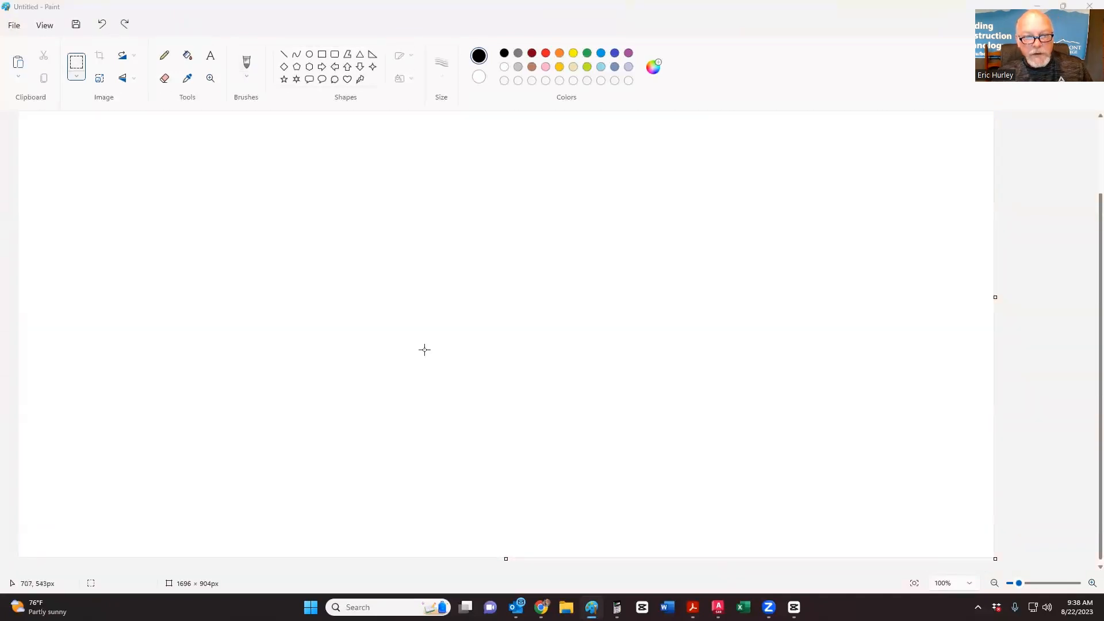
{"action": "key", "text": "alt+Tab"}
{"action": "key", "text": "alt+Tab"}
{"action": "key", "text": "alt+Tab"}
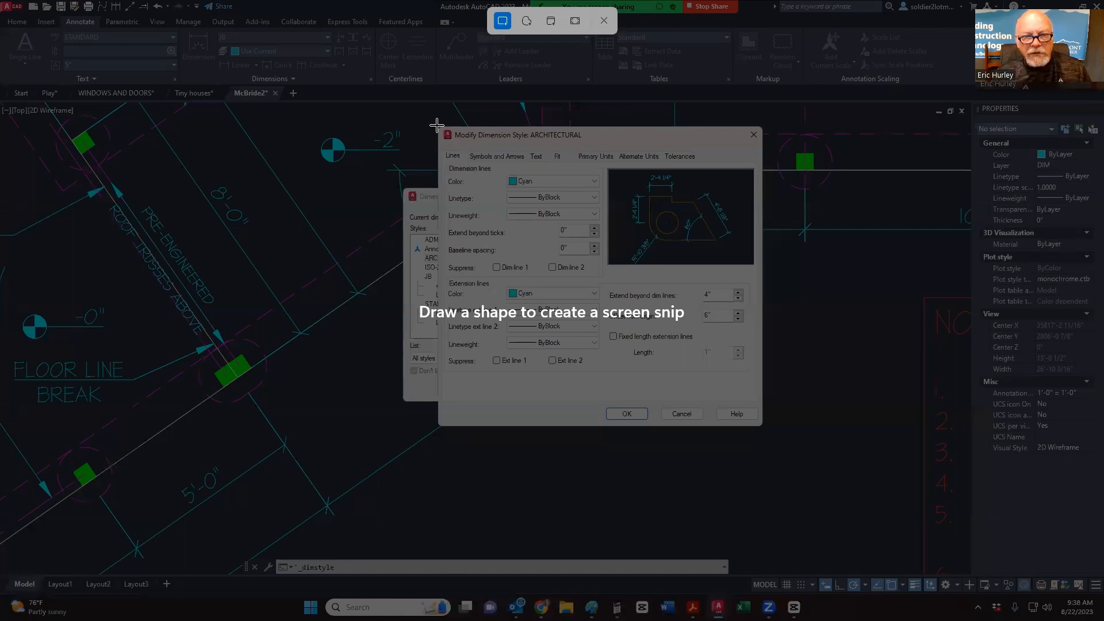
{"action": "left_click_drag", "start_coordinate": [437, 125], "coordinate": [763, 428]}
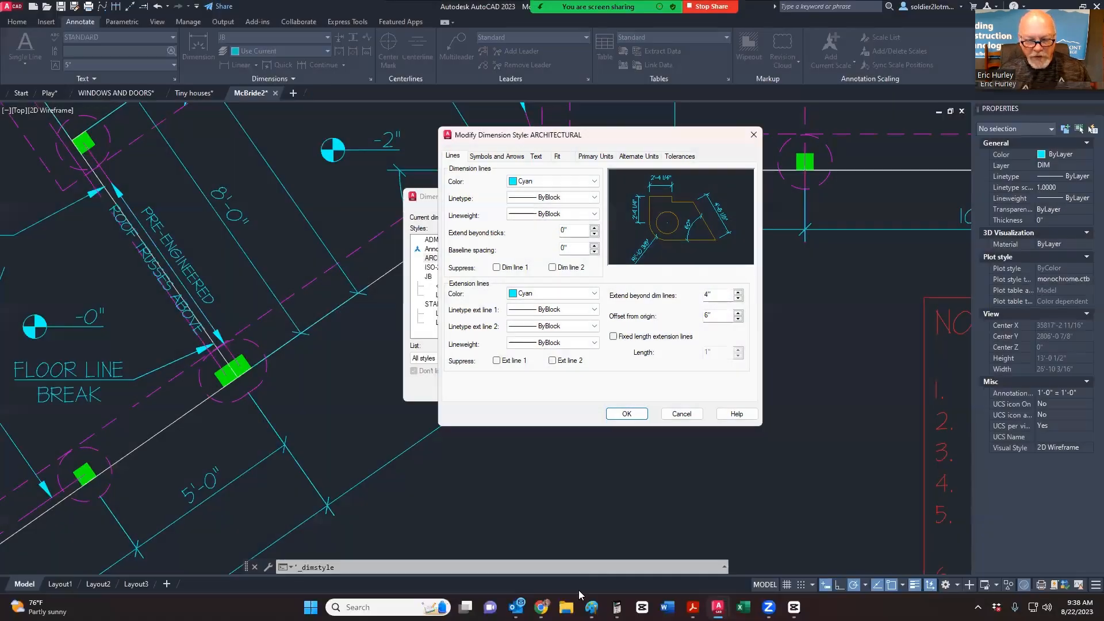
{"action": "left_click", "coordinate": [542, 607]}
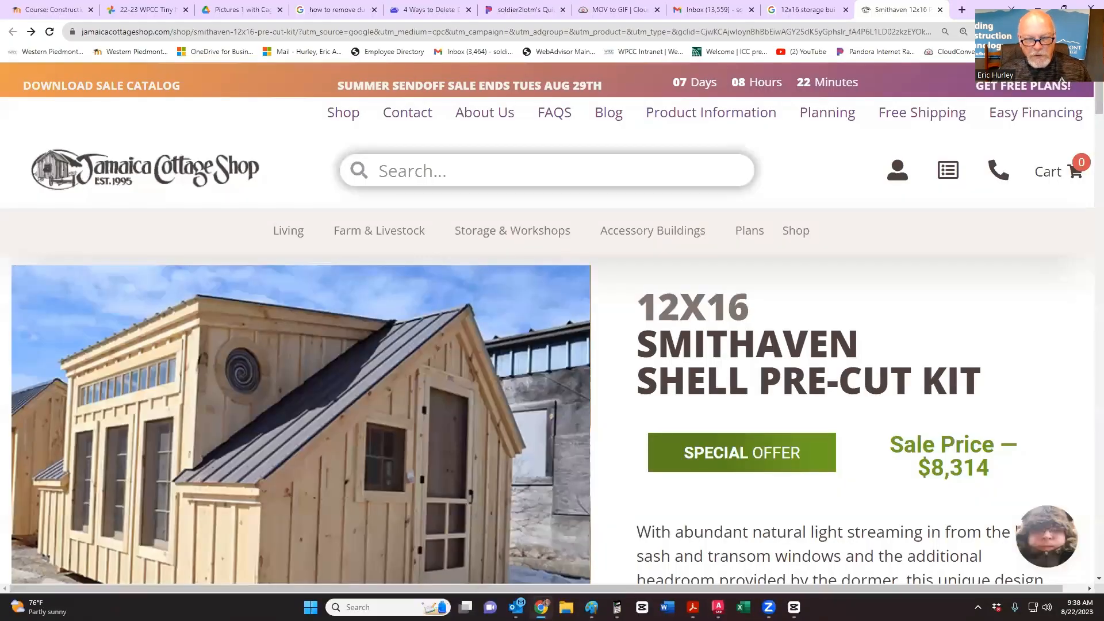
{"action": "left_click", "coordinate": [592, 607]}
{"action": "key", "text": "ctrl+v"}
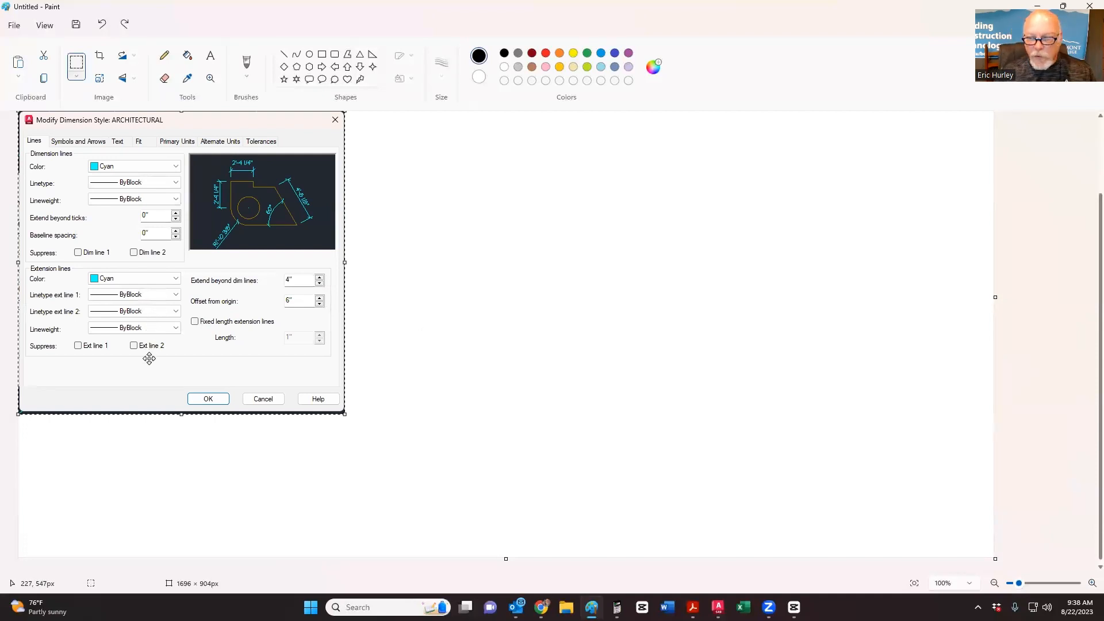
Step: Switch to the McBride2 drawing in AutoCAD and snip the dimension style dialog showing its Symbols and Arrows settings
{"action": "key", "text": "alt+Tab"}
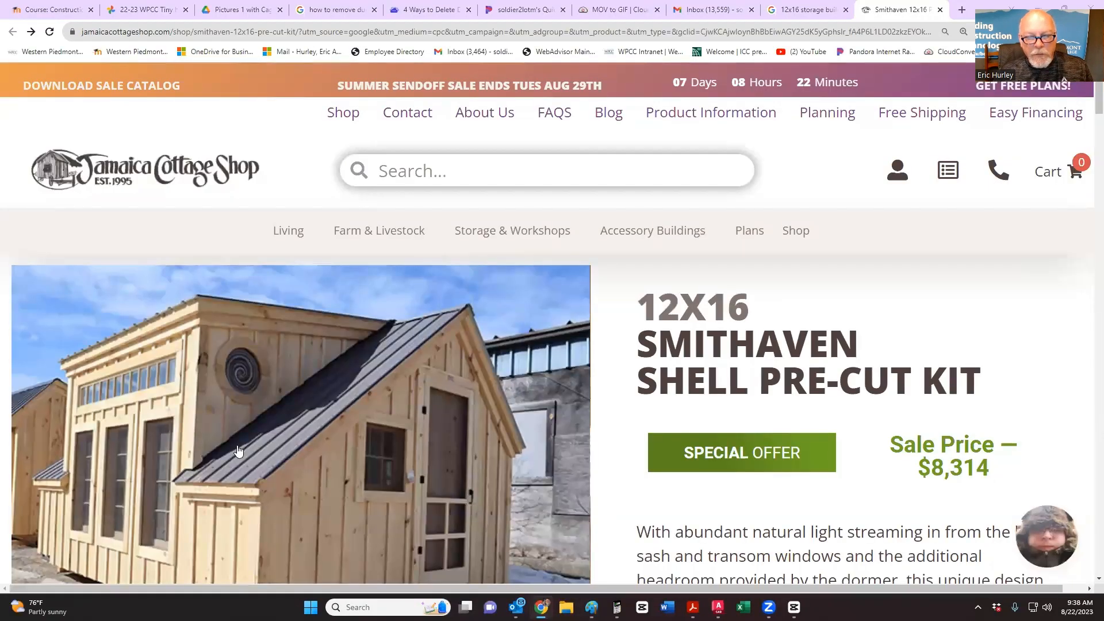
{"action": "key", "text": "alt+Tab"}
{"action": "key", "text": "alt+Tab"}
{"action": "key", "text": "alt+Tab"}
{"action": "key", "text": "alt+Tab"}
{"action": "key", "text": "alt+Tab"}
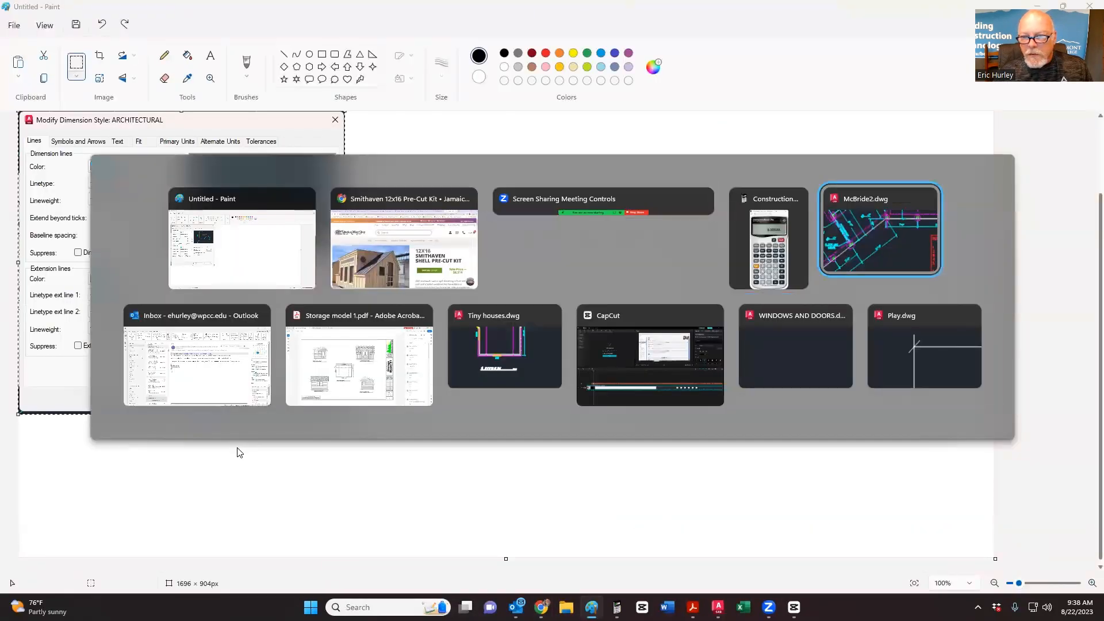
{"action": "left_click", "coordinate": [496, 158]}
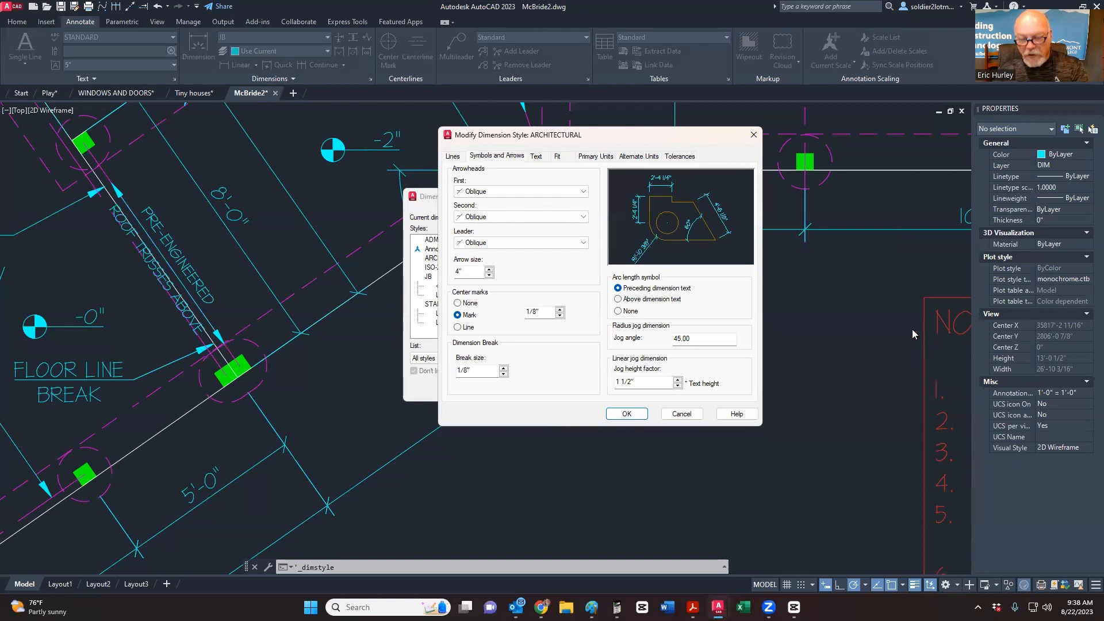
{"action": "key", "text": "shift+super+s"}
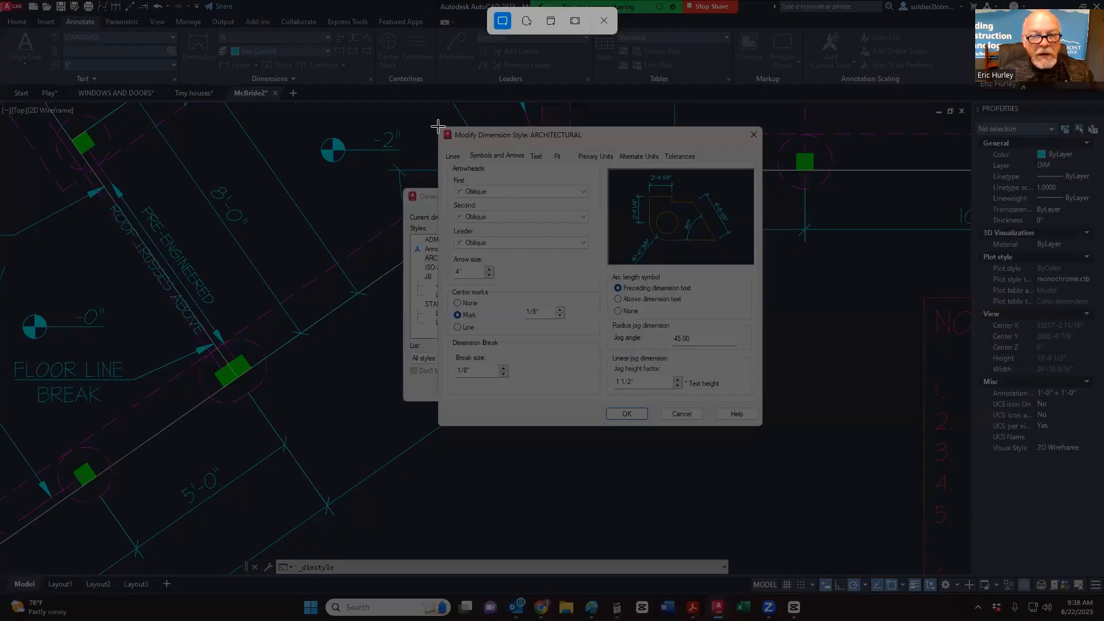
{"action": "left_click_drag", "start_coordinate": [438, 127], "coordinate": [759, 428]}
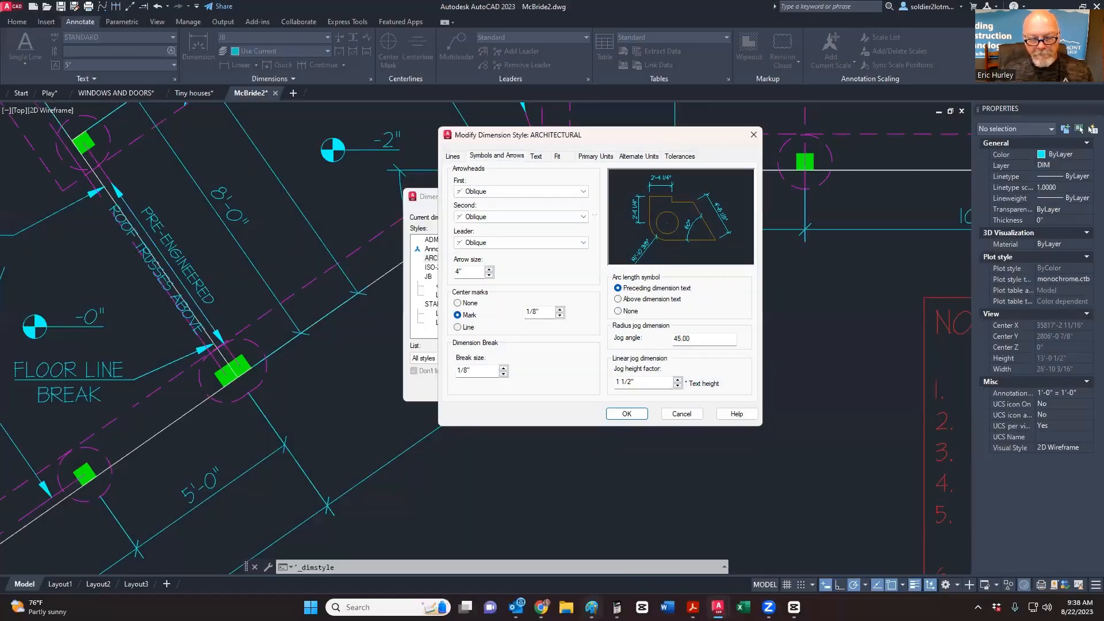
Step: Paste the Symbols and Arrows snip into Paint and place it directly to the right of the Lines snip
{"action": "left_click", "coordinate": [592, 606]}
{"action": "key", "text": "ctrl+v"}
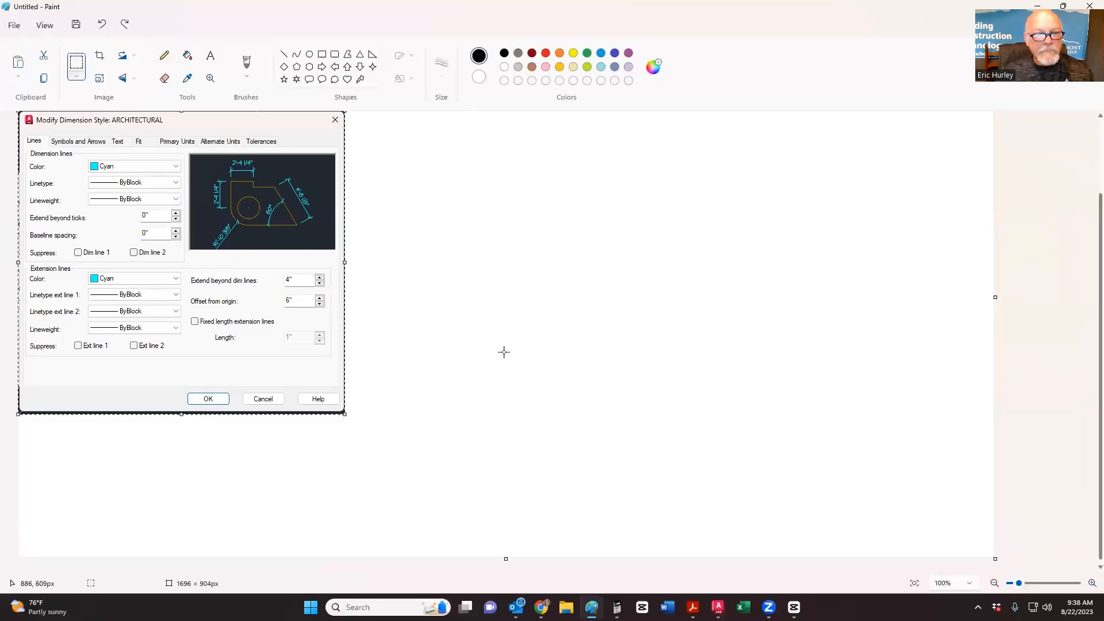
{"action": "left_click_drag", "start_coordinate": [309, 189], "coordinate": [633, 194]}
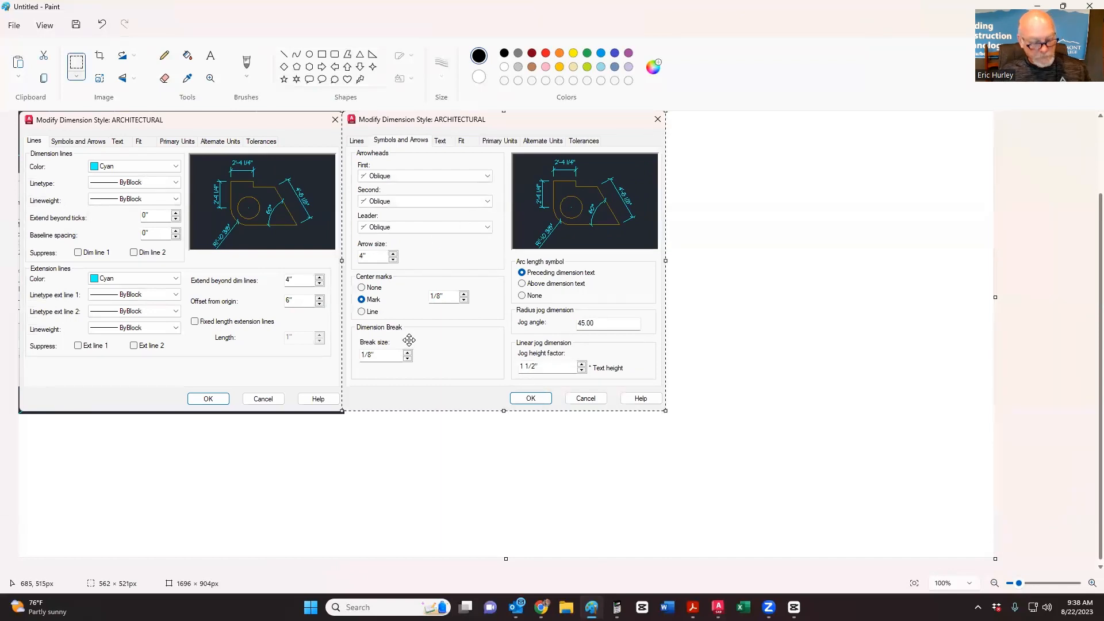
Step: Return to the McBride2 drawing in AutoCAD and snip the dimension style dialog showing its Text settings
{"action": "key", "text": "alt+Tab"}
{"action": "key", "text": "alt+Tab"}
{"action": "key", "text": "alt+Tab"}
{"action": "key", "text": "alt+Tab"}
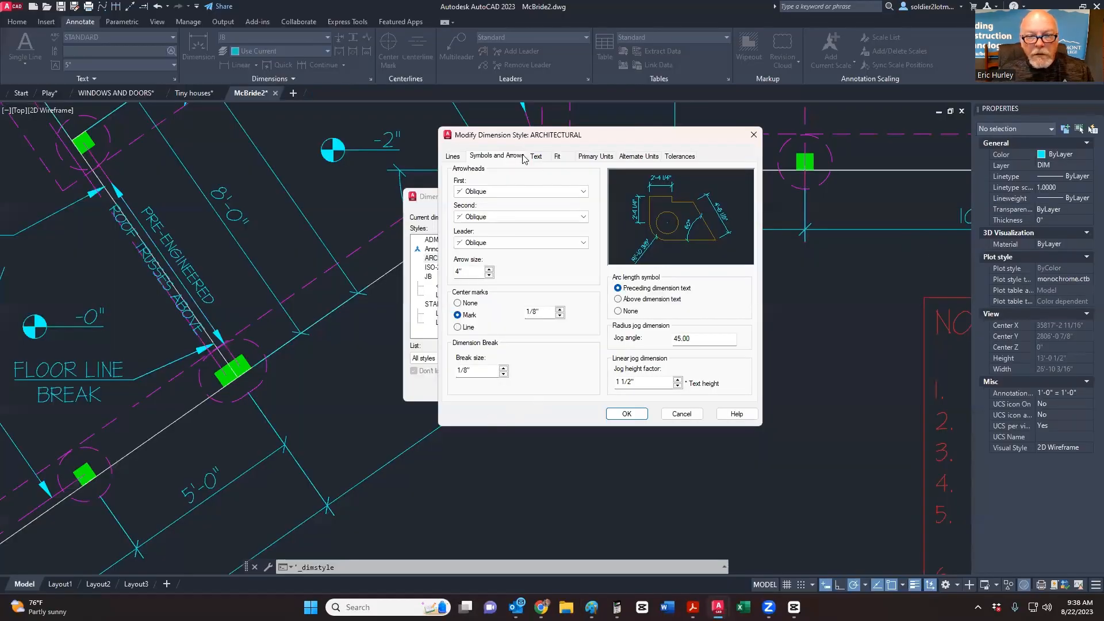
{"action": "left_click", "coordinate": [536, 157]}
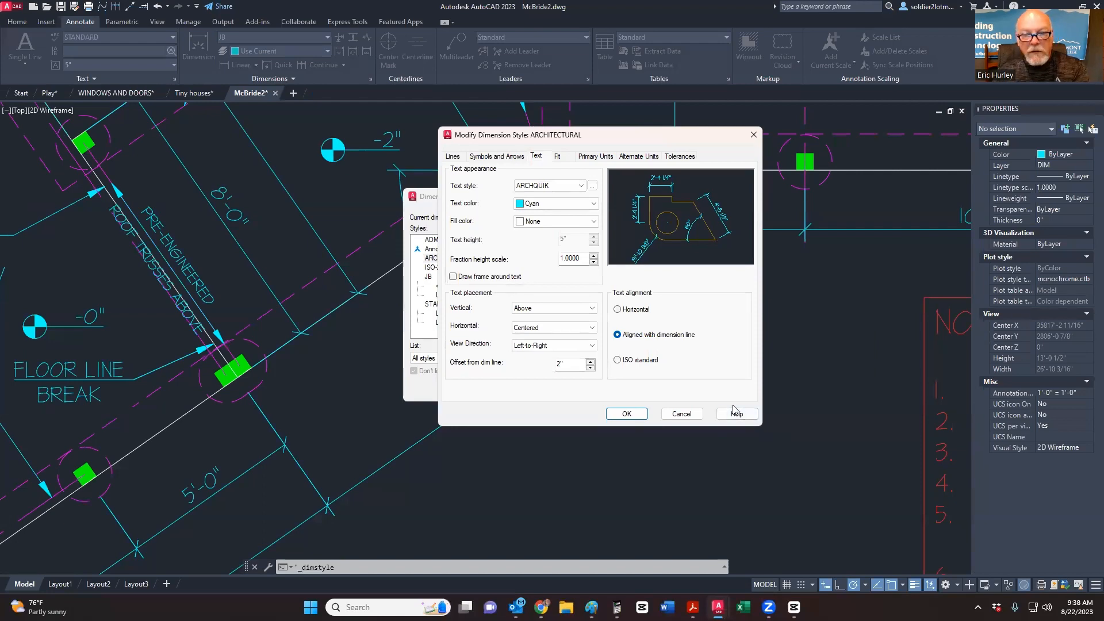
{"action": "key", "text": "super+shift+s"}
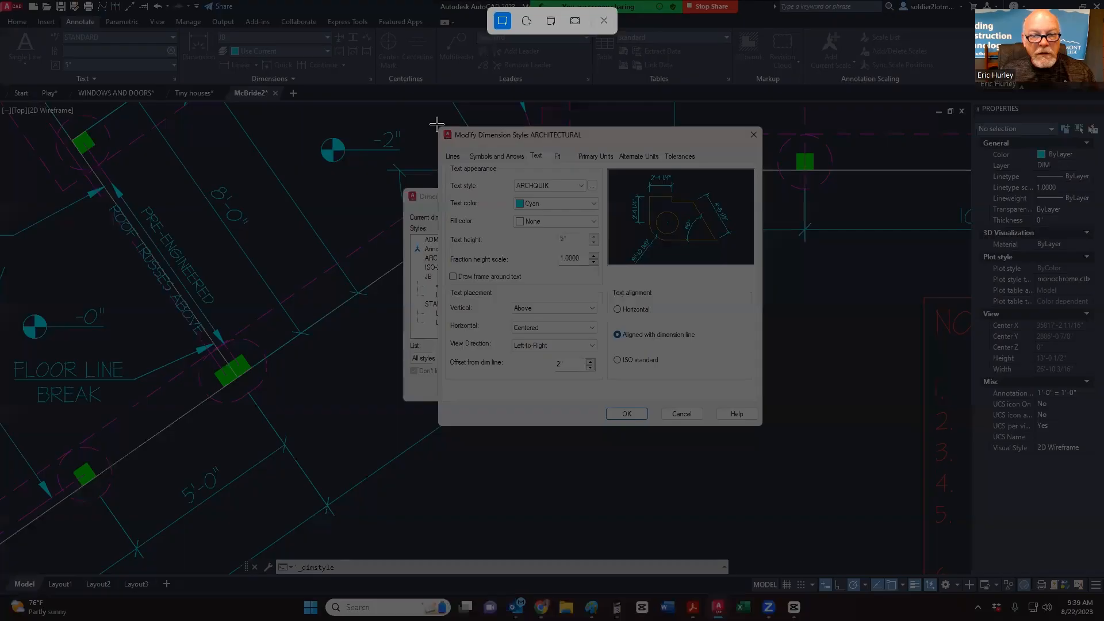
{"action": "left_click_drag", "start_coordinate": [437, 124], "coordinate": [759, 426]}
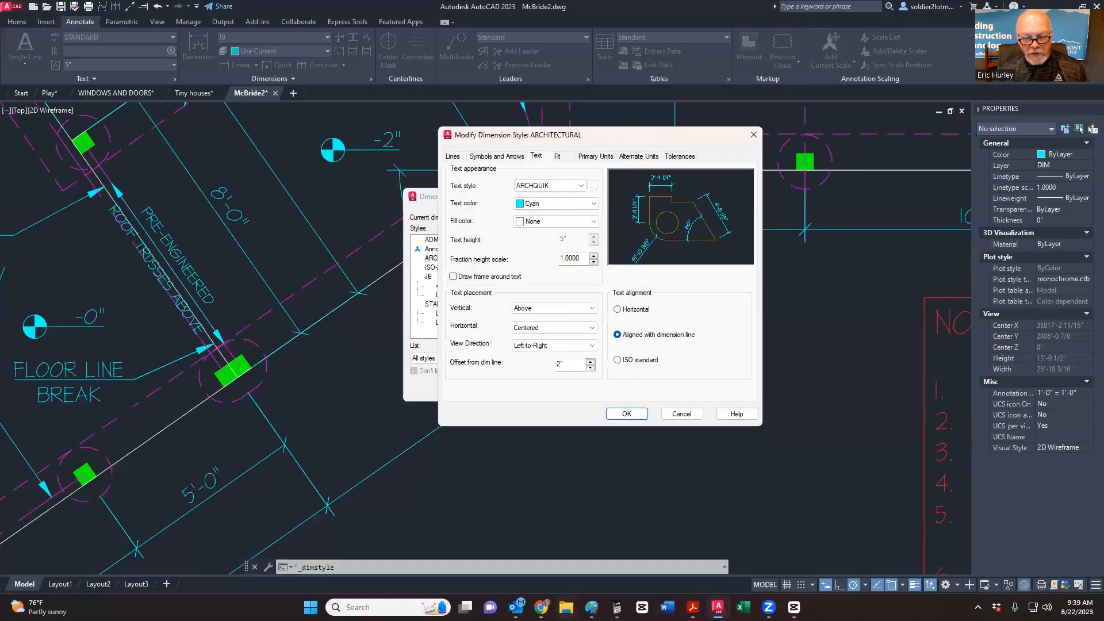
Step: Paste the Text settings snip into Paint and place it to the right of the Symbols and Arrows snip
{"action": "left_click", "coordinate": [592, 608]}
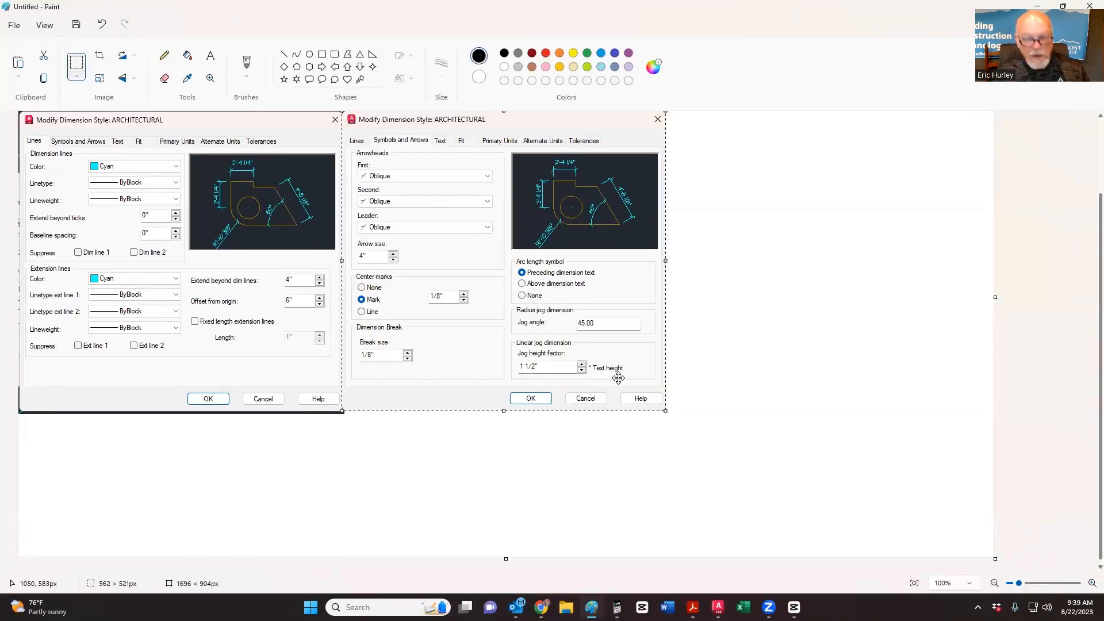
{"action": "scroll", "coordinate": [604, 366], "scroll_direction": "down", "scroll_amount": 1}
{"action": "key", "text": "ctrl+v"}
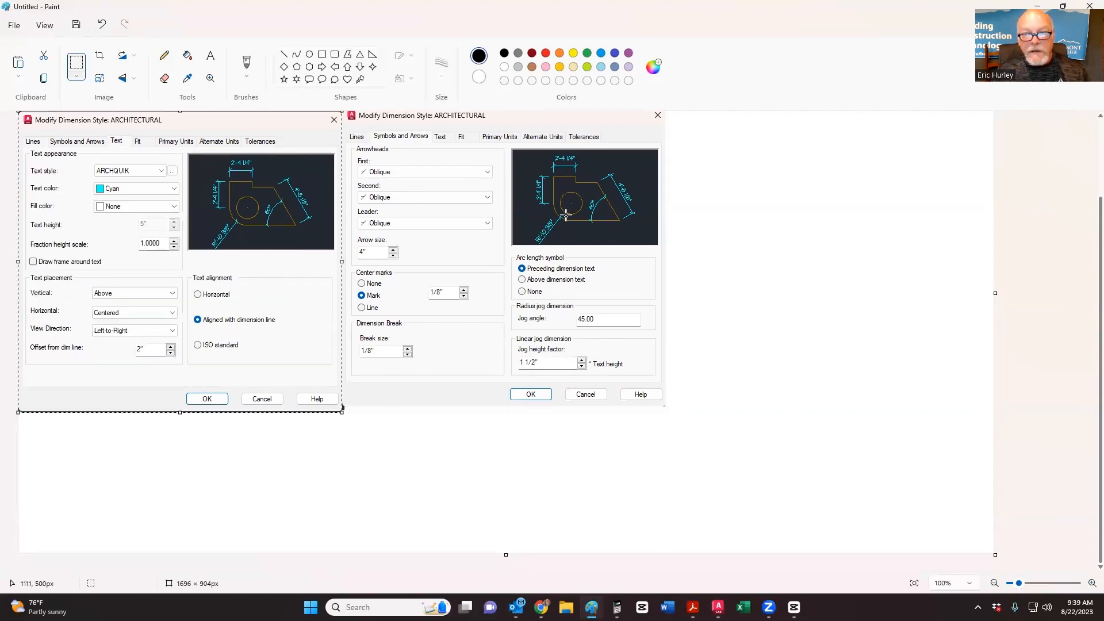
{"action": "left_click_drag", "start_coordinate": [249, 208], "coordinate": [882, 207]}
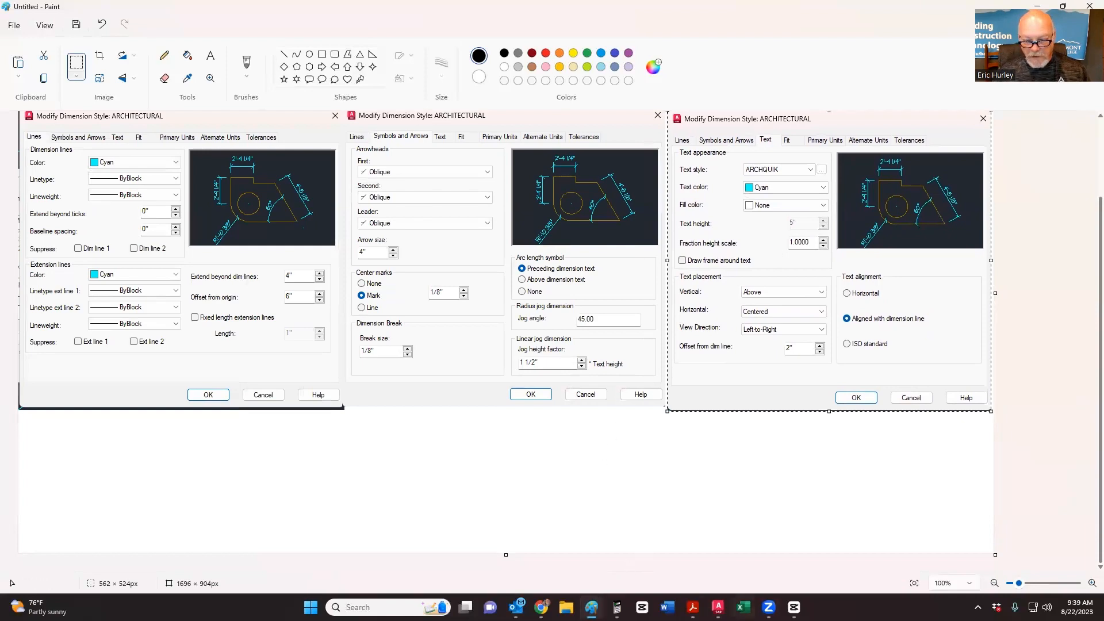
Step: Return to the McBride2 drawing in AutoCAD and snip the dimension style dialog showing its Fit settings
{"action": "mouse_move", "coordinate": [718, 607]}
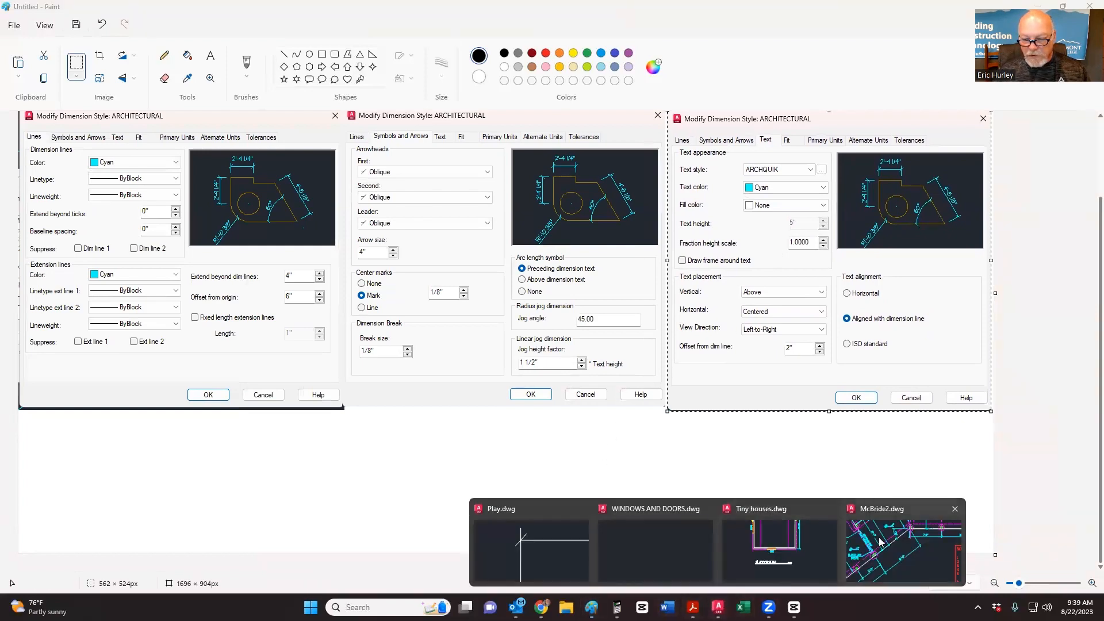
{"action": "left_click", "coordinate": [907, 540]}
{"action": "left_click", "coordinate": [559, 159]}
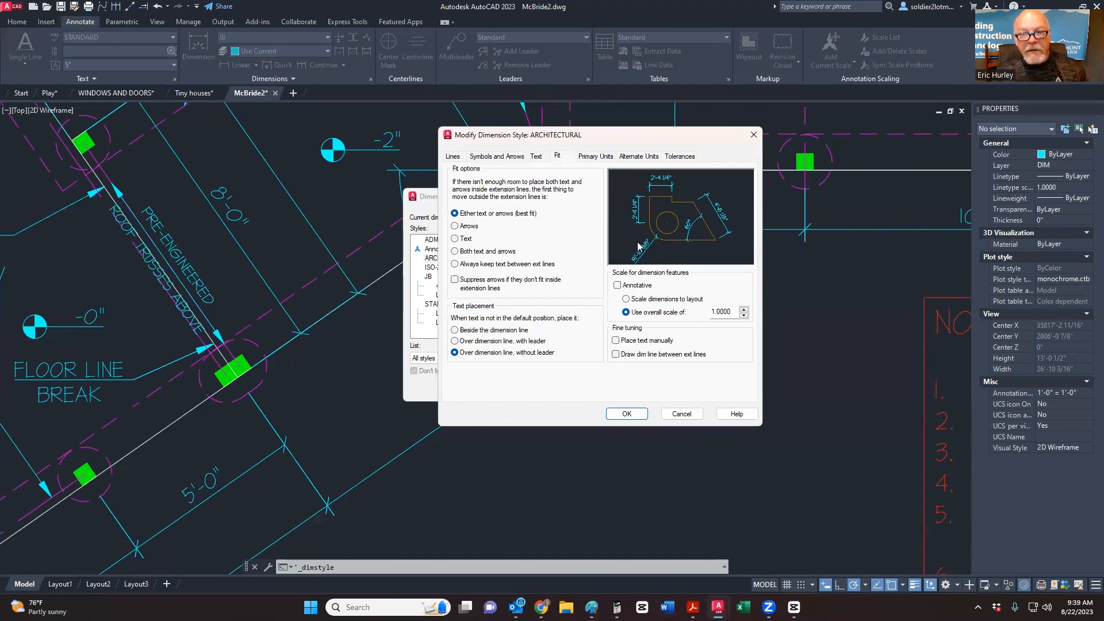
{"action": "key", "text": "super+shift+s"}
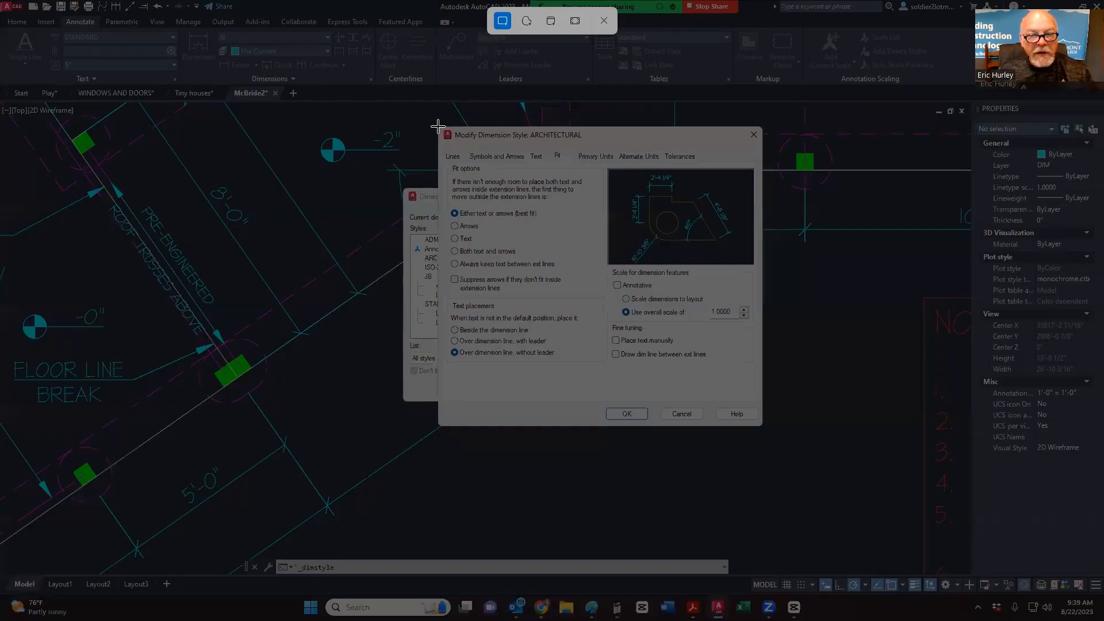
{"action": "left_click_drag", "start_coordinate": [437, 126], "coordinate": [762, 426]}
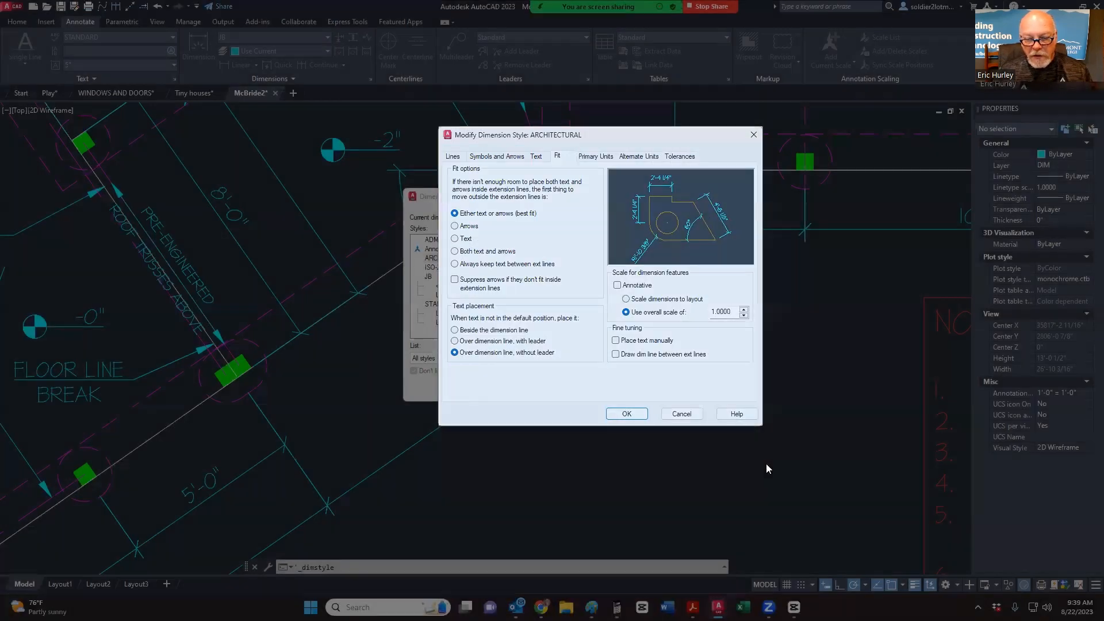
Step: Paste the Fit snip below the Lines snip in Paint and extend the canvas height to about 1170 px
{"action": "left_click", "coordinate": [600, 606]}
{"action": "key", "text": "ctrl+v"}
{"action": "mouse_move", "coordinate": [257, 230]}
{"action": "left_mouse_down"}
{"action": "mouse_move", "coordinate": [257, 530]}
{"action": "mouse_move", "coordinate": [261, 520]}
{"action": "left_mouse_up"}
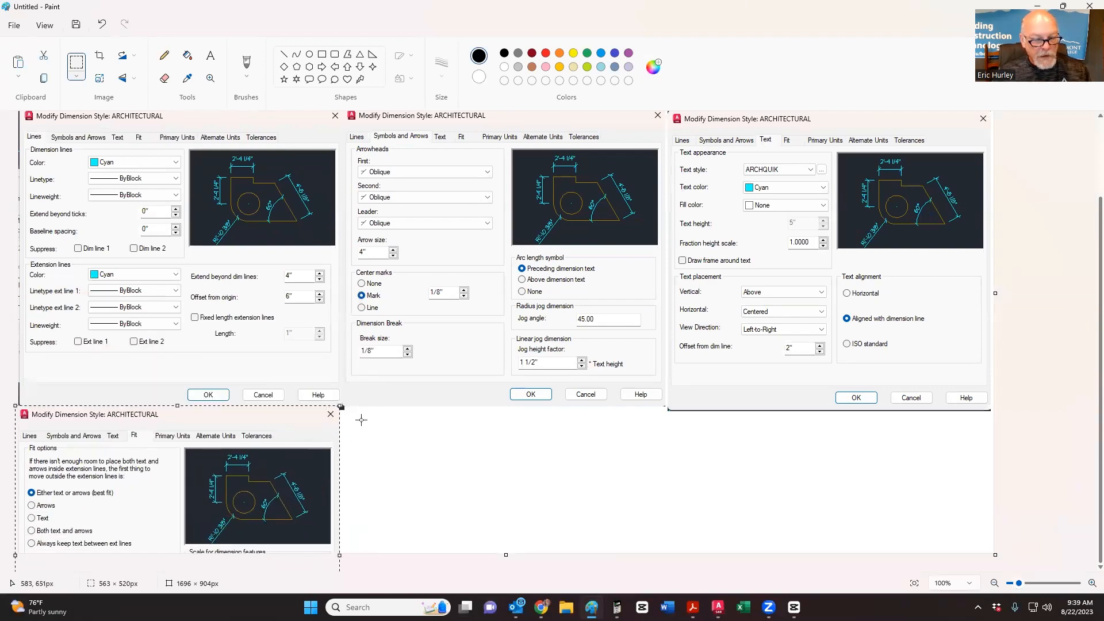
{"action": "scroll", "coordinate": [402, 424], "scroll_direction": "down", "scroll_amount": 2, "text": "ctrl"}
{"action": "scroll", "coordinate": [402, 424], "scroll_direction": "down", "scroll_amount": 2, "text": "ctrl"}
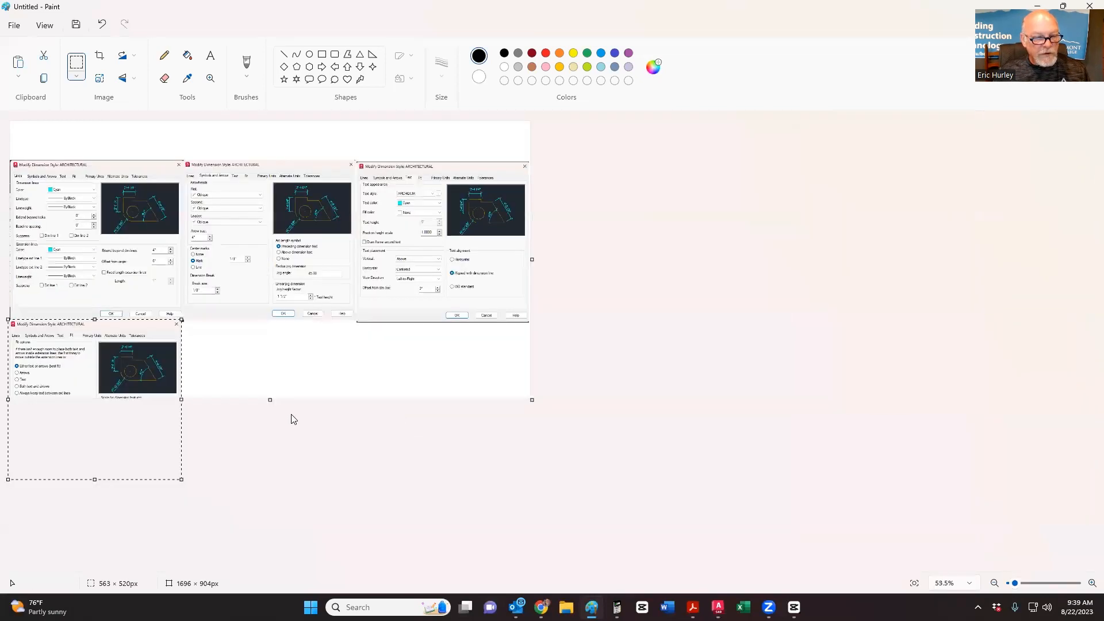
{"action": "left_click_drag", "start_coordinate": [270, 401], "coordinate": [270, 481]}
{"action": "left_click", "coordinate": [112, 371]}
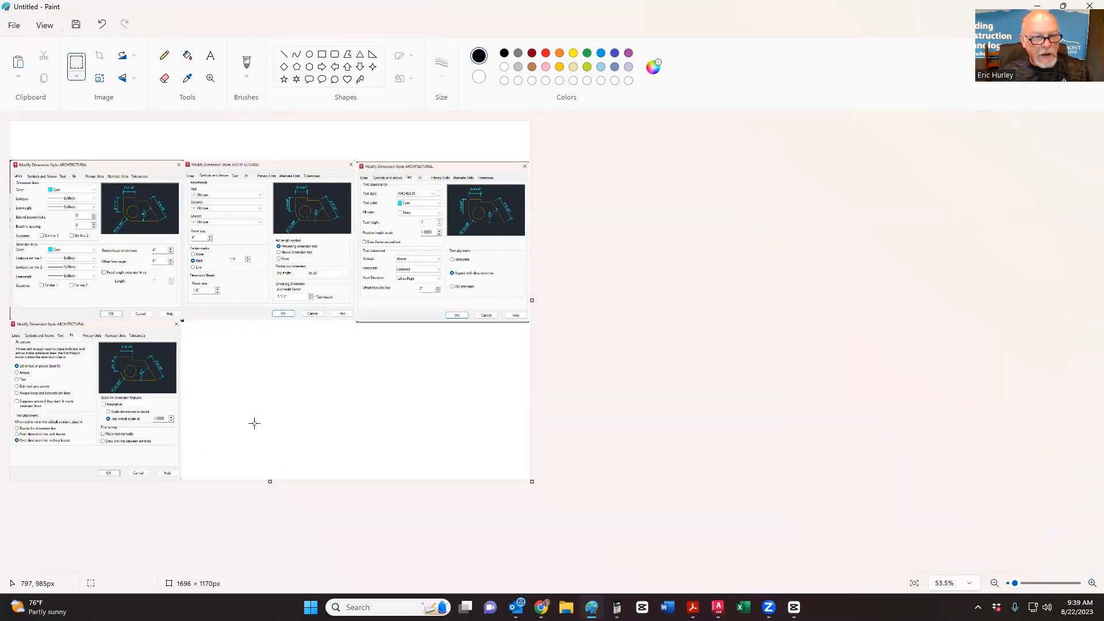
Step: Return to the McBride2 drawing in AutoCAD and snip the dimension style dialog showing its Primary Units settings
{"action": "mouse_move", "coordinate": [718, 607]}
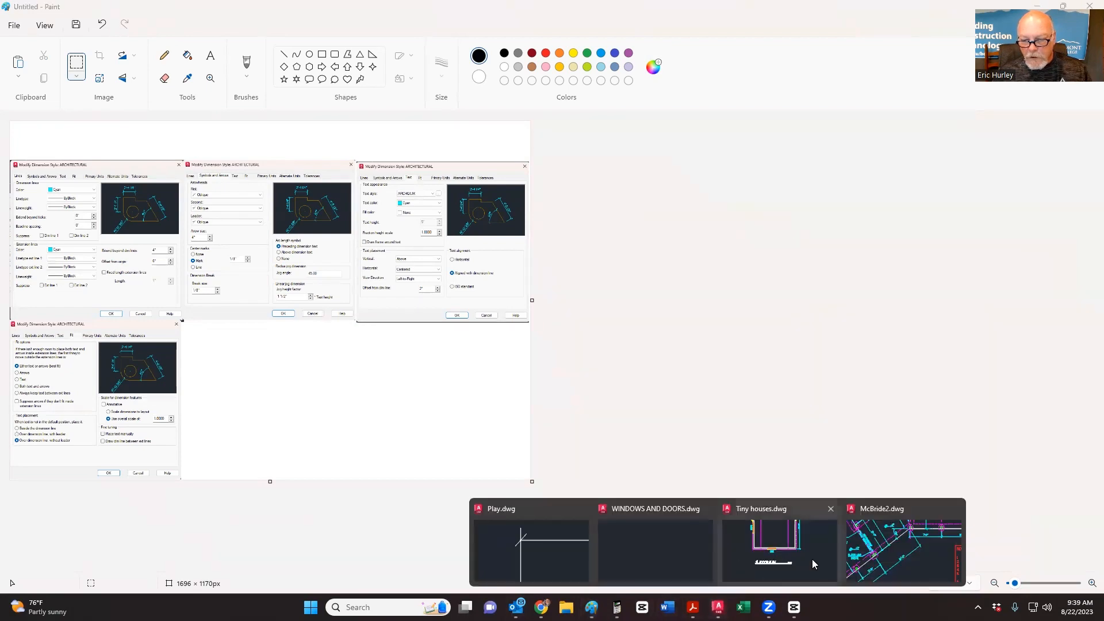
{"action": "left_click", "coordinate": [886, 549]}
{"action": "left_click", "coordinate": [592, 155]}
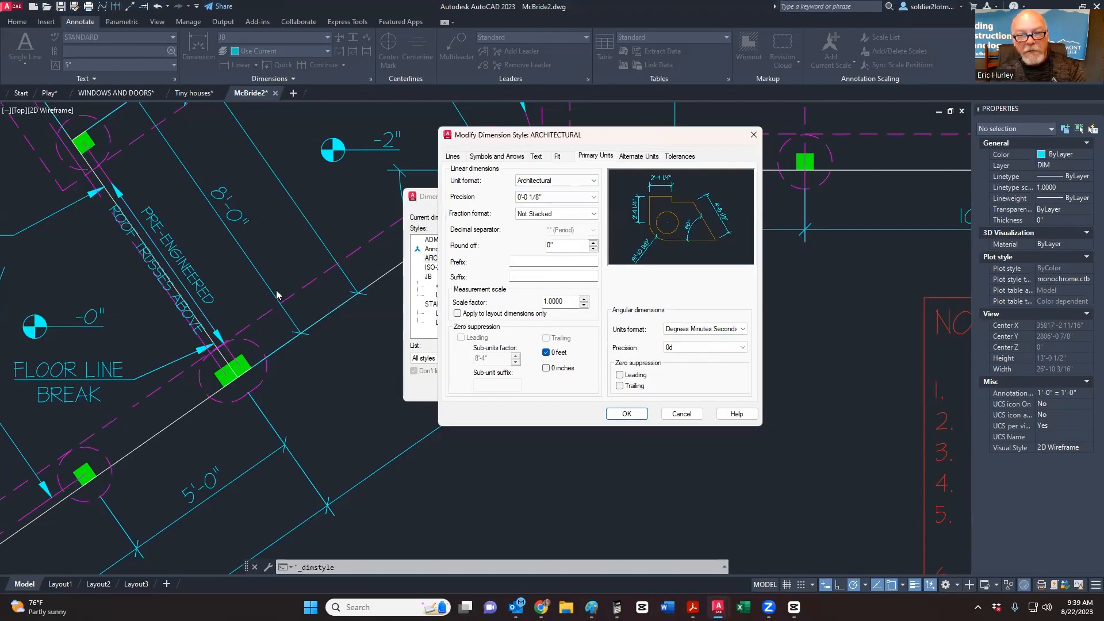
{"action": "key", "text": "super+shift+s"}
{"action": "left_click_drag", "start_coordinate": [439, 127], "coordinate": [760, 424]}
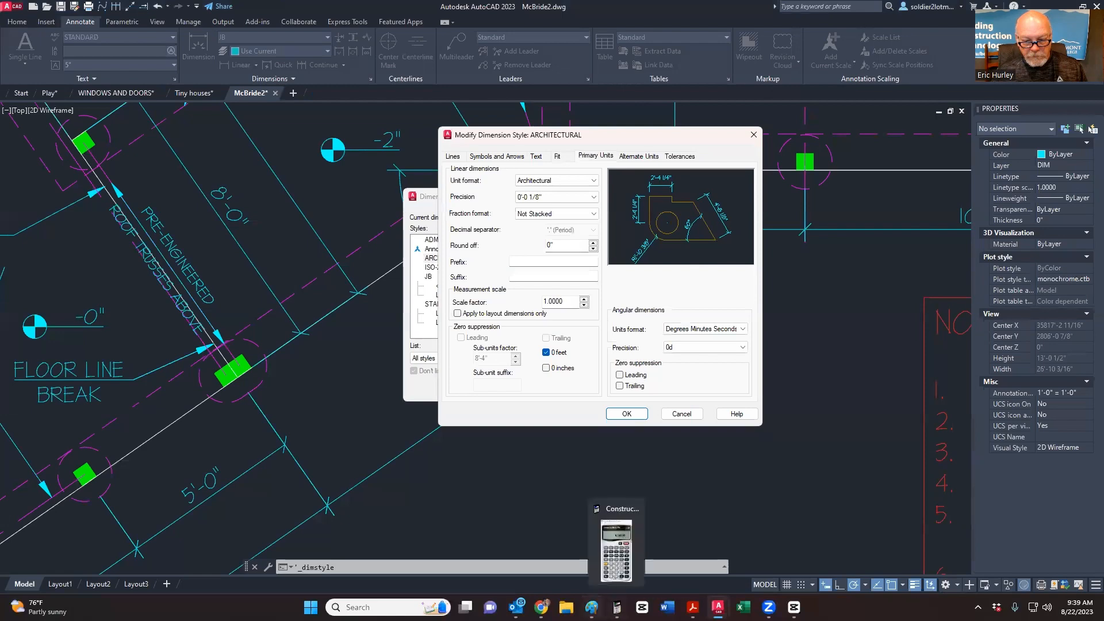
Step: Paste the Primary Units snip into Paint and place it beside the Fit snip, below the Symbols and Arrows snip
{"action": "left_click", "coordinate": [592, 607]}
{"action": "key", "text": "ctrl+v"}
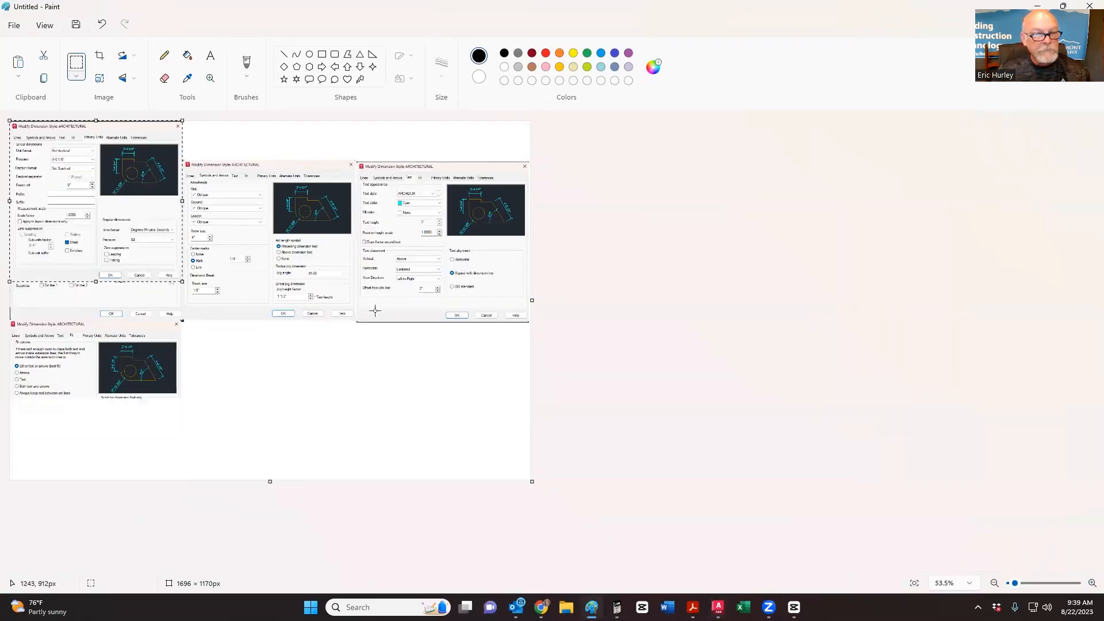
{"action": "left_click_drag", "start_coordinate": [128, 200], "coordinate": [302, 399]}
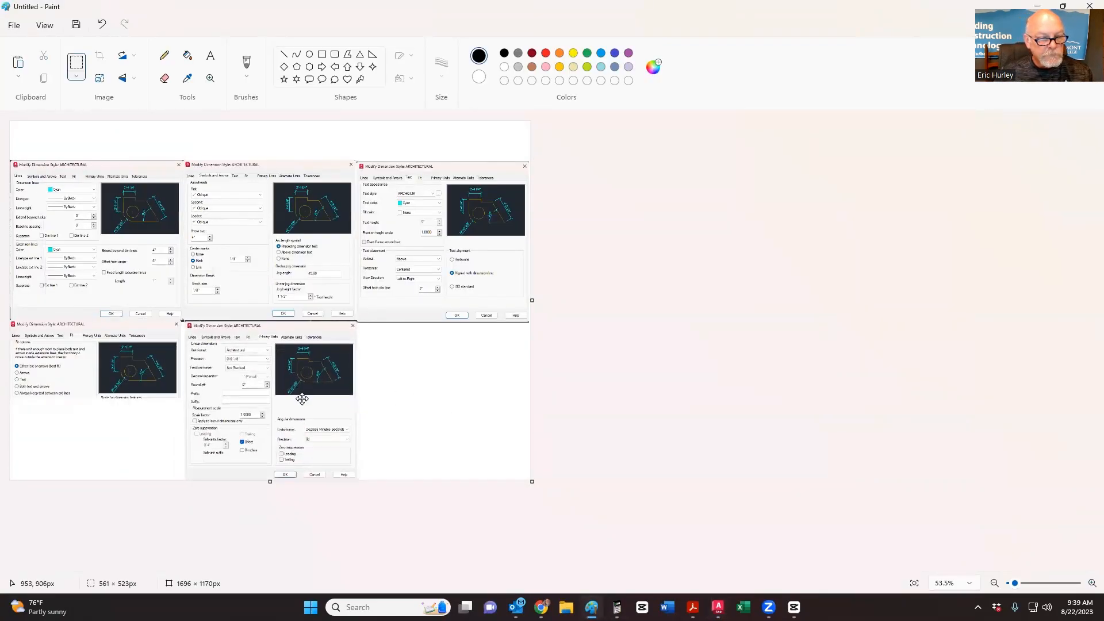
{"action": "left_click", "coordinate": [404, 424]}
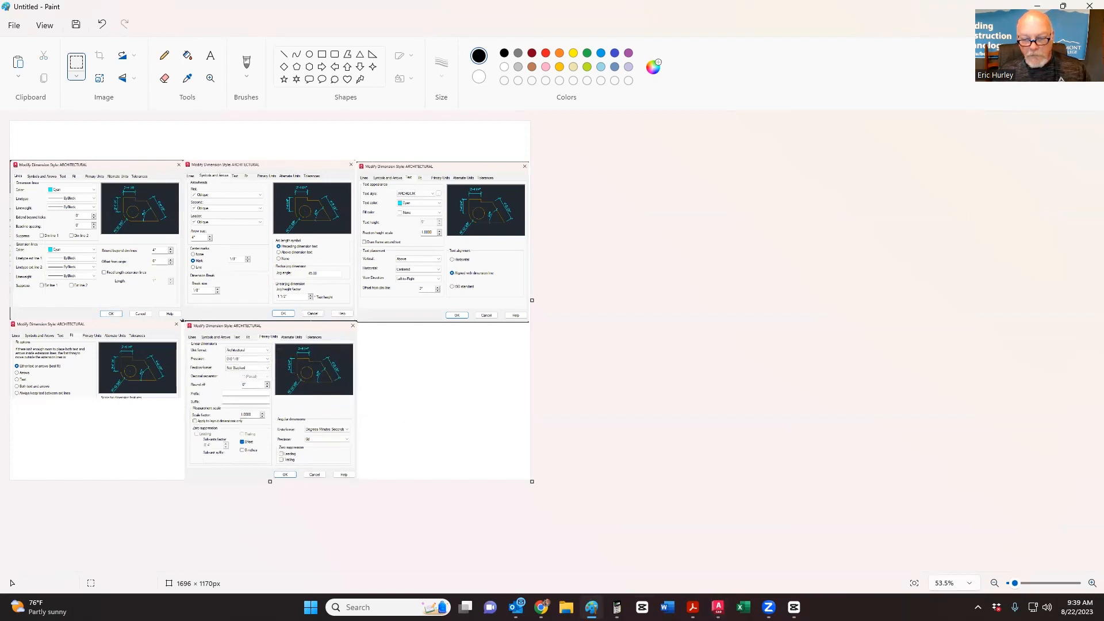
Step: Return to the McBride2 drawing in AutoCAD and review the ARCHITECTURAL style's Alternate Units and Tolerances settings
{"action": "left_click", "coordinate": [904, 547]}
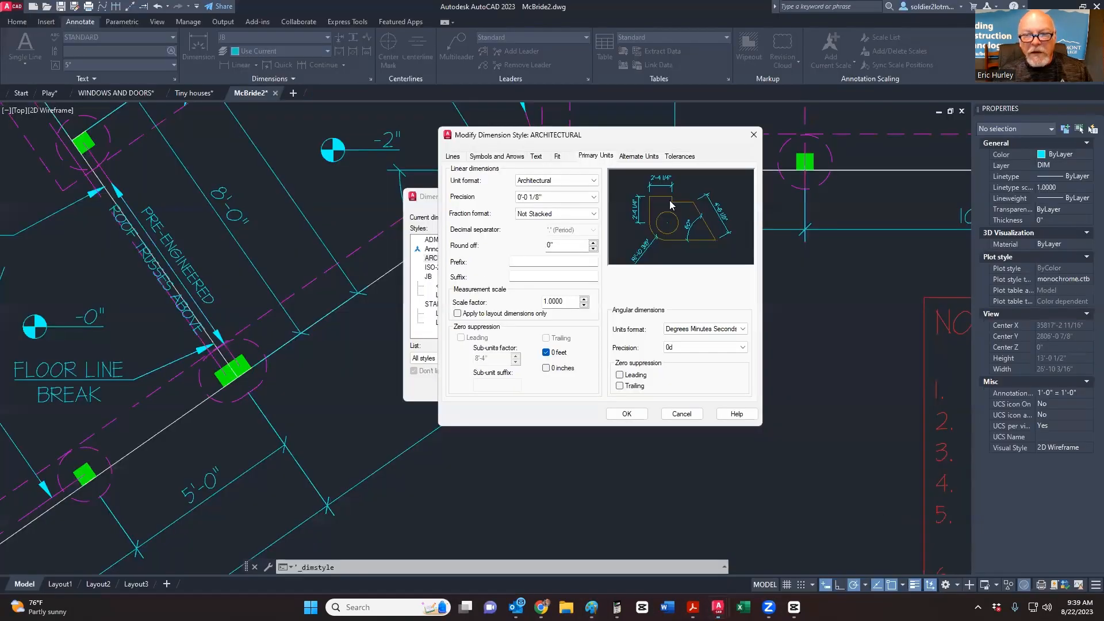
{"action": "left_click", "coordinate": [632, 157]}
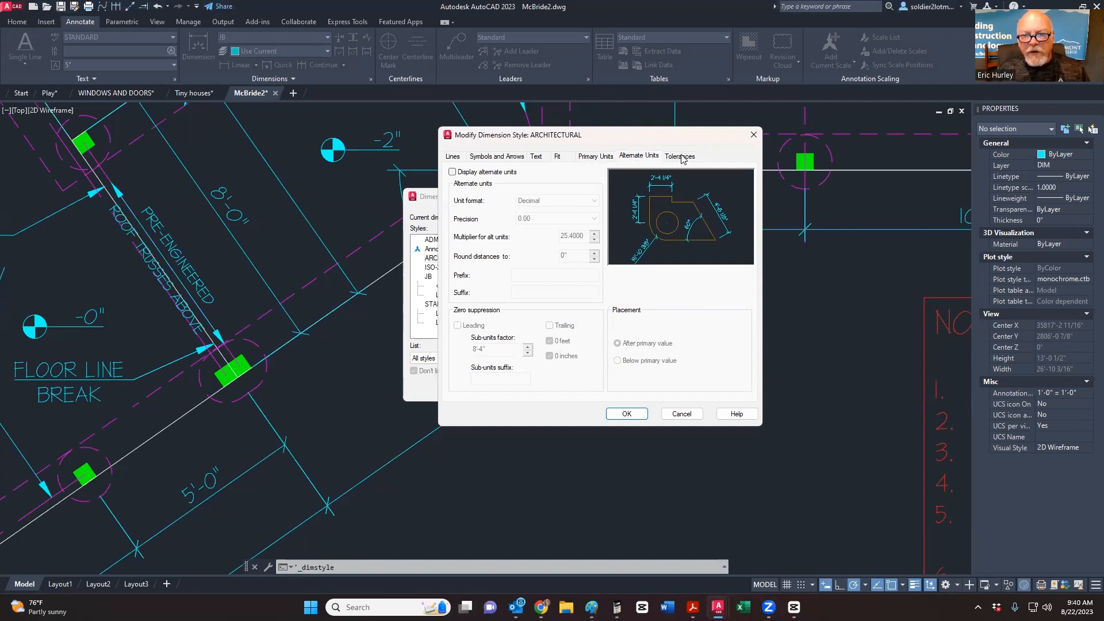
{"action": "left_click", "coordinate": [681, 157]}
{"action": "left_click", "coordinate": [637, 158]}
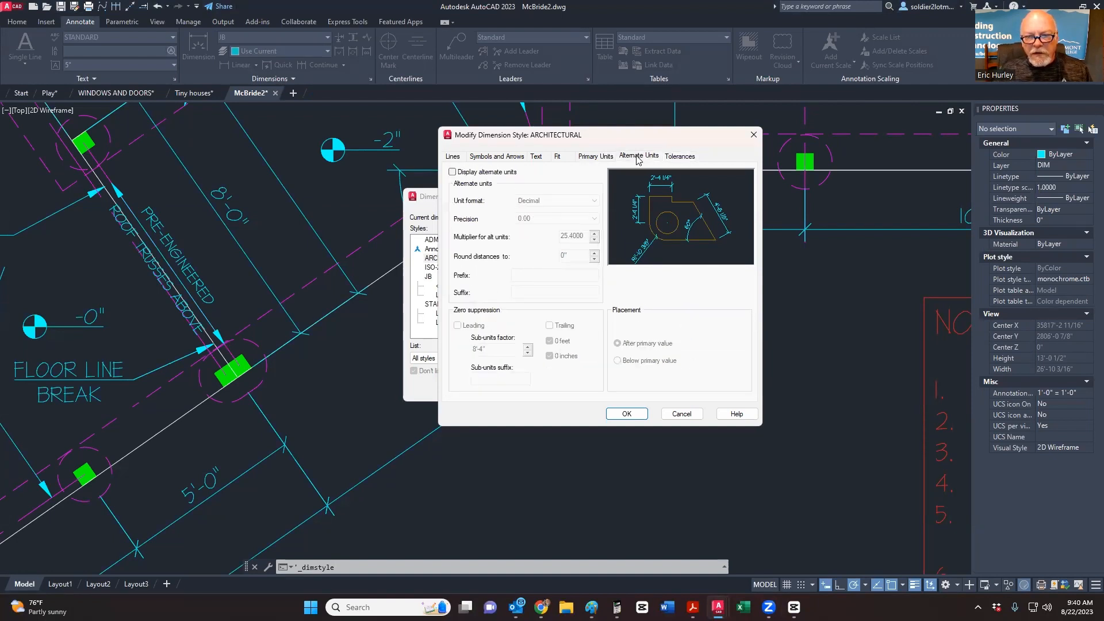
Step: Accept the ARCHITECTURAL style settings, close the dimension style manager, and switch to the Play drawing's dimensioned rectangle
{"action": "left_click", "coordinate": [627, 414]}
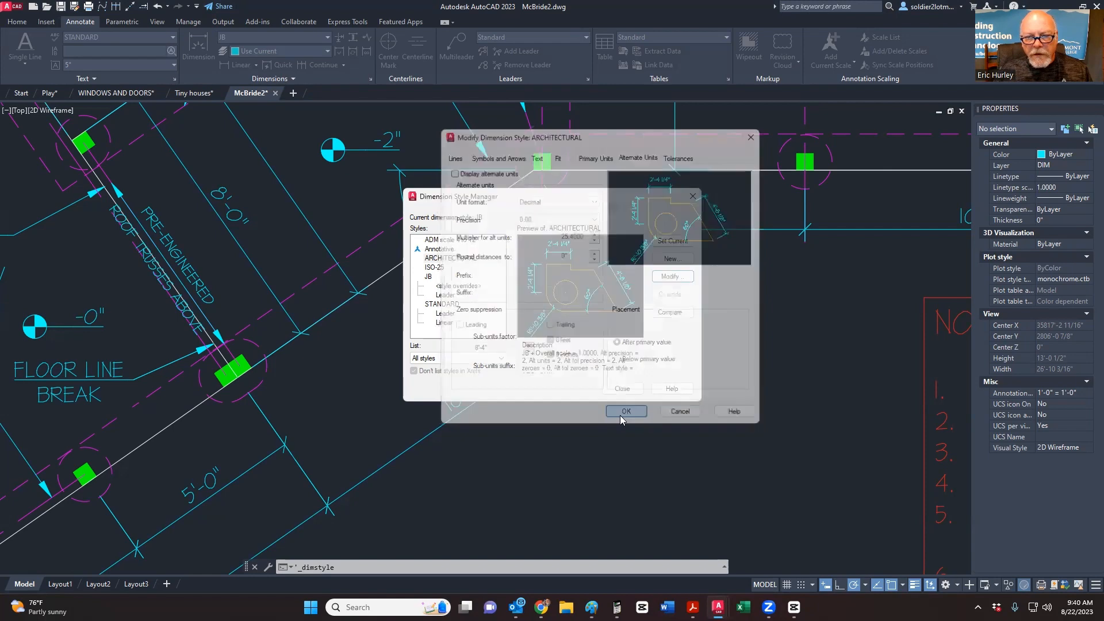
{"action": "left_click", "coordinate": [622, 388]}
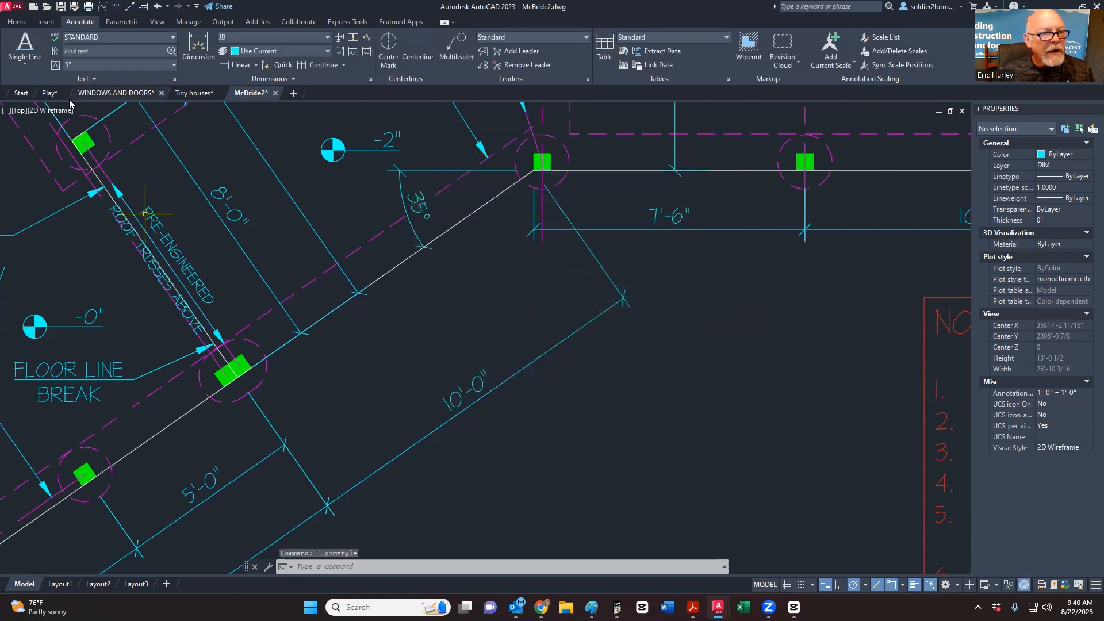
{"action": "left_click", "coordinate": [52, 95]}
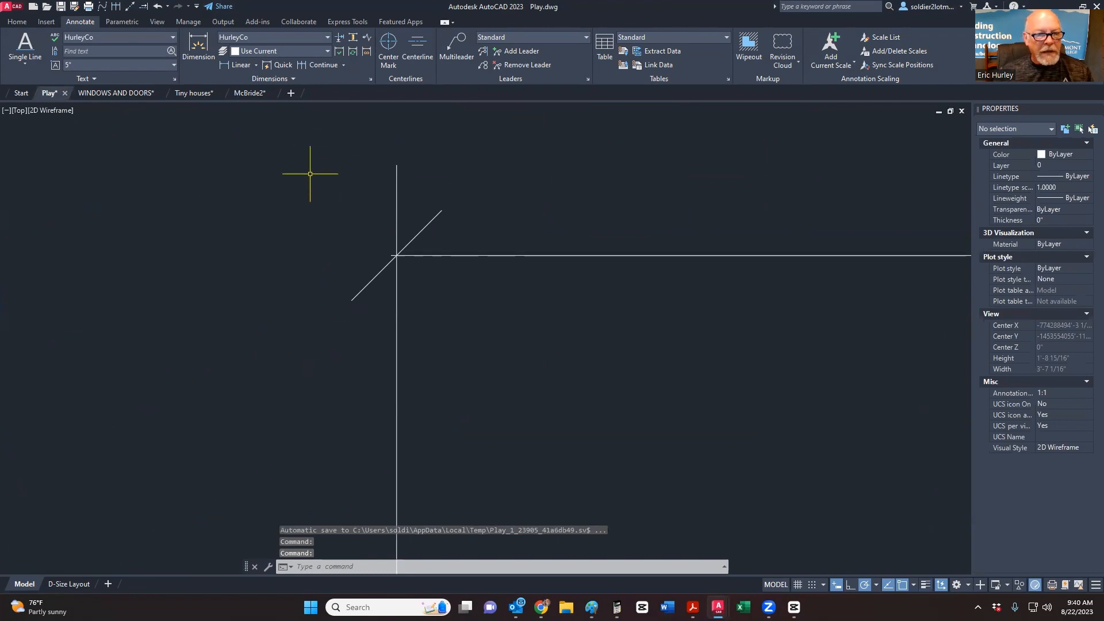
{"action": "scroll", "coordinate": [357, 262], "scroll_direction": "down", "scroll_amount": 10}
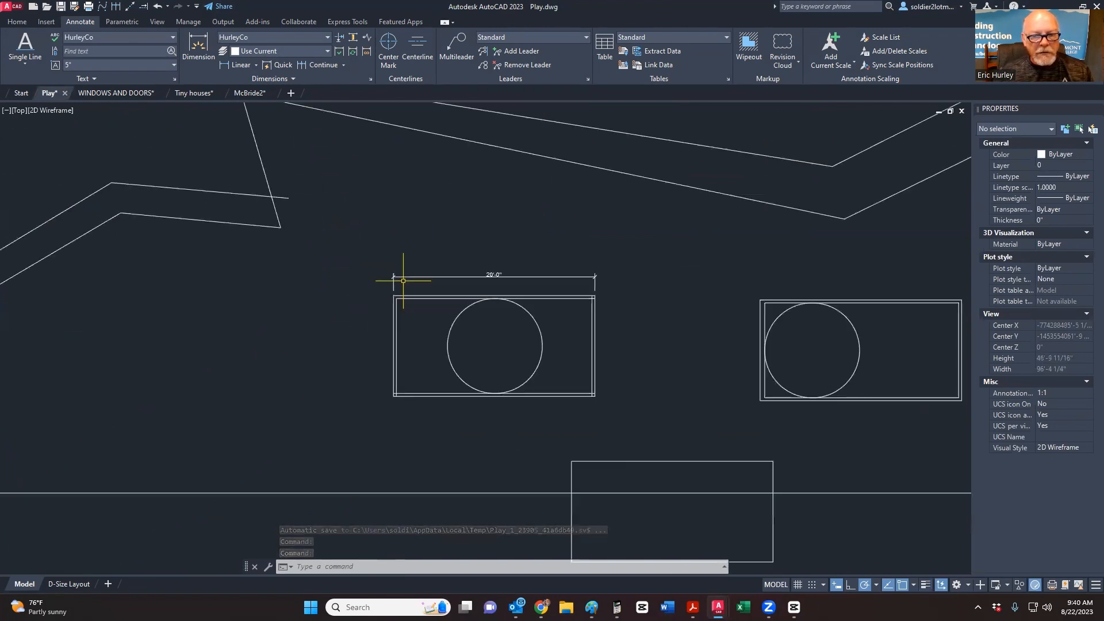
{"action": "scroll", "coordinate": [394, 276], "scroll_direction": "up", "scroll_amount": 3}
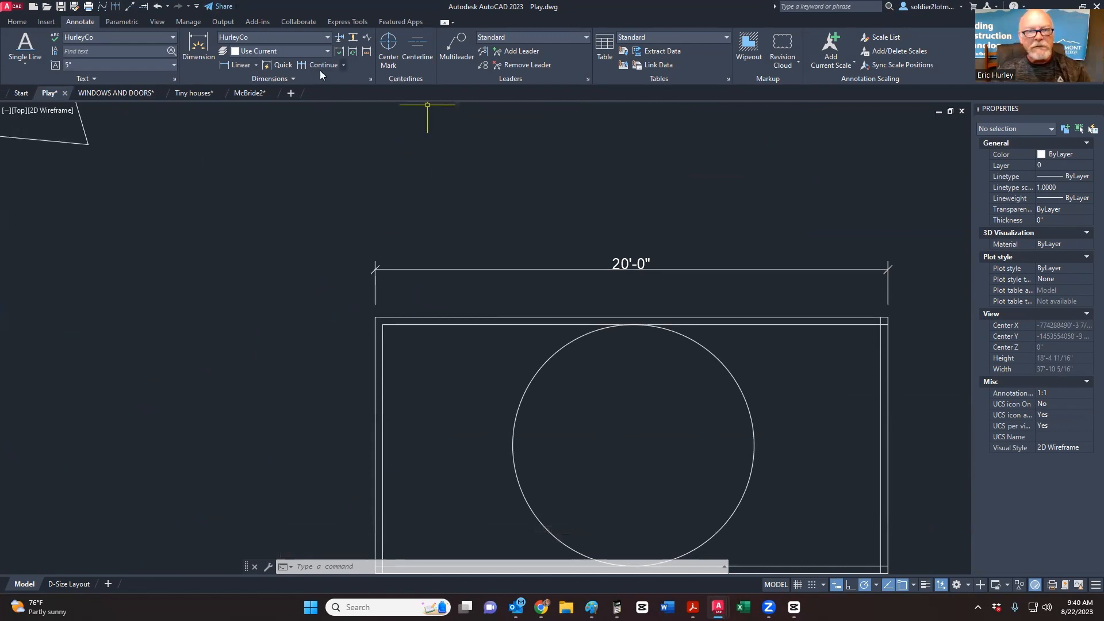
Step: Open the HurleyCo dimension style for modification and show its Lines settings
{"action": "left_click", "coordinate": [369, 80]}
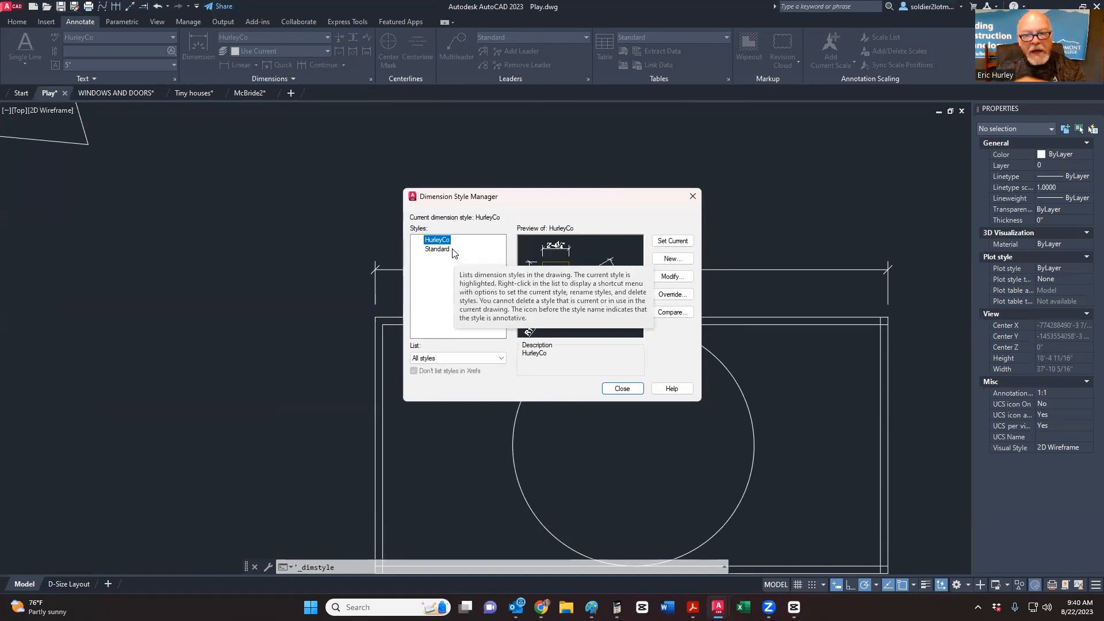
{"action": "left_click", "coordinate": [672, 276]}
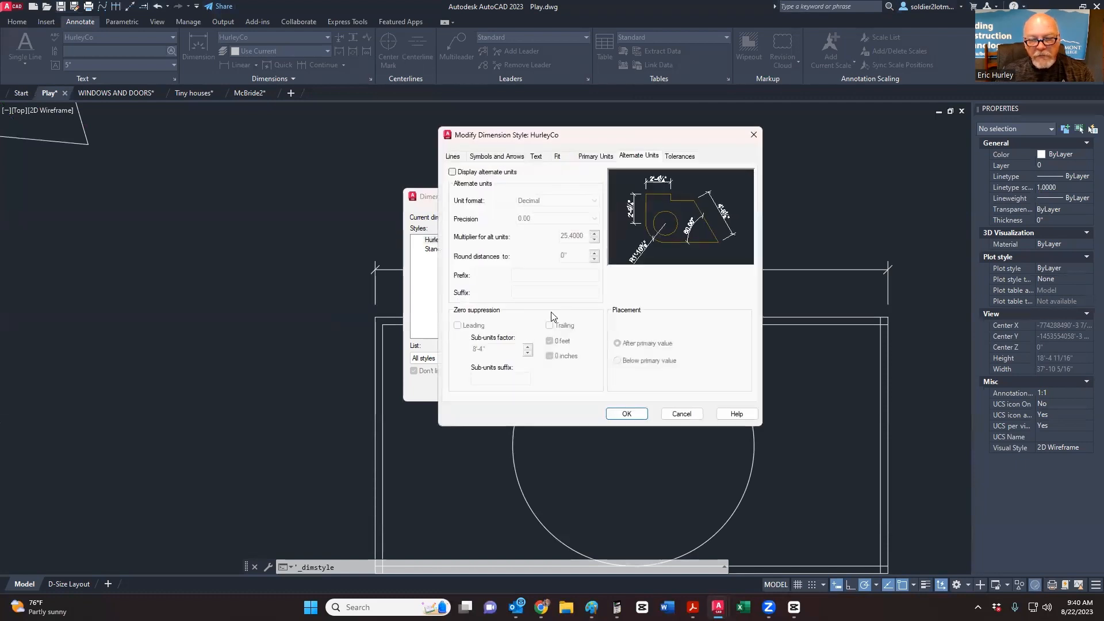
{"action": "left_click", "coordinate": [453, 157]}
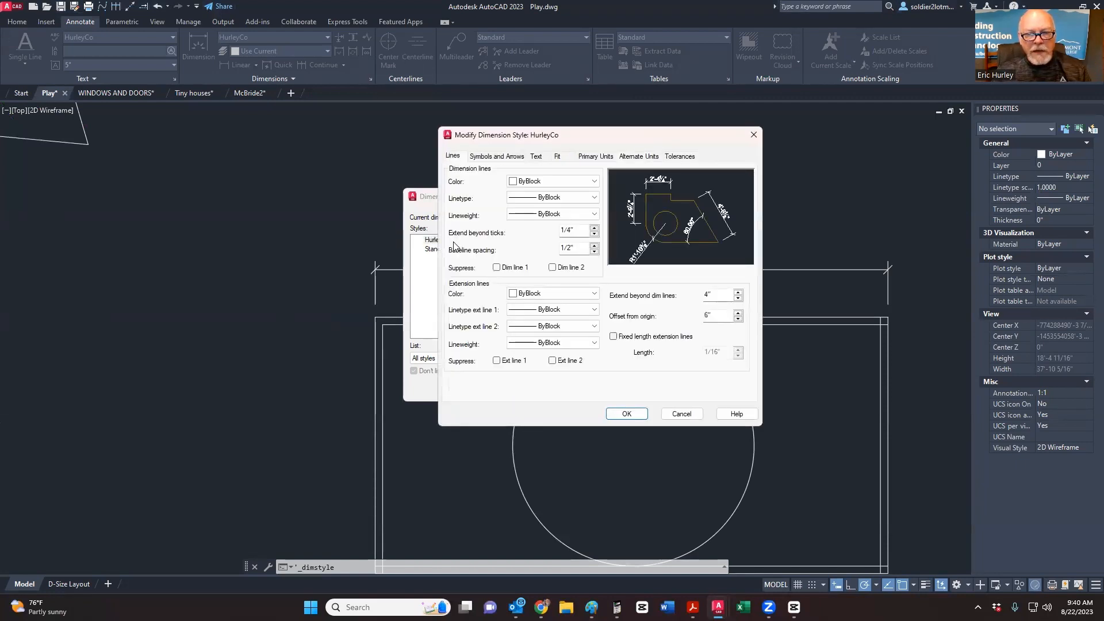
Step: Switch to Paint and examine the snip of the ARCHITECTURAL style's Lines settings
{"action": "key", "text": "alt+Tab"}
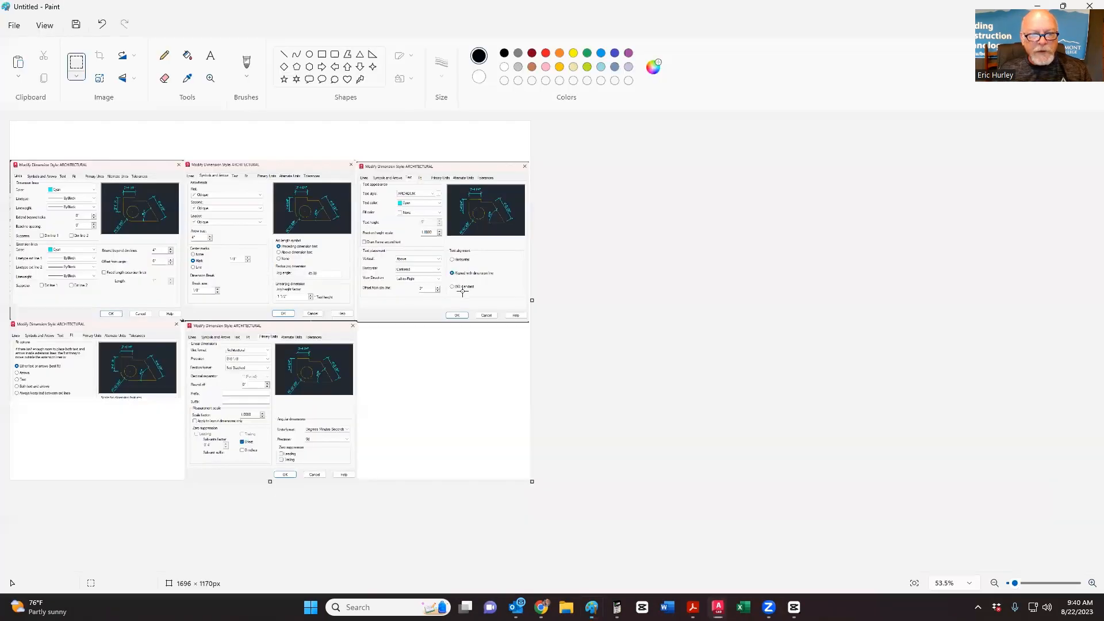
{"action": "scroll", "coordinate": [75, 233], "scroll_direction": "up", "scroll_amount": 10, "text": "ctrl"}
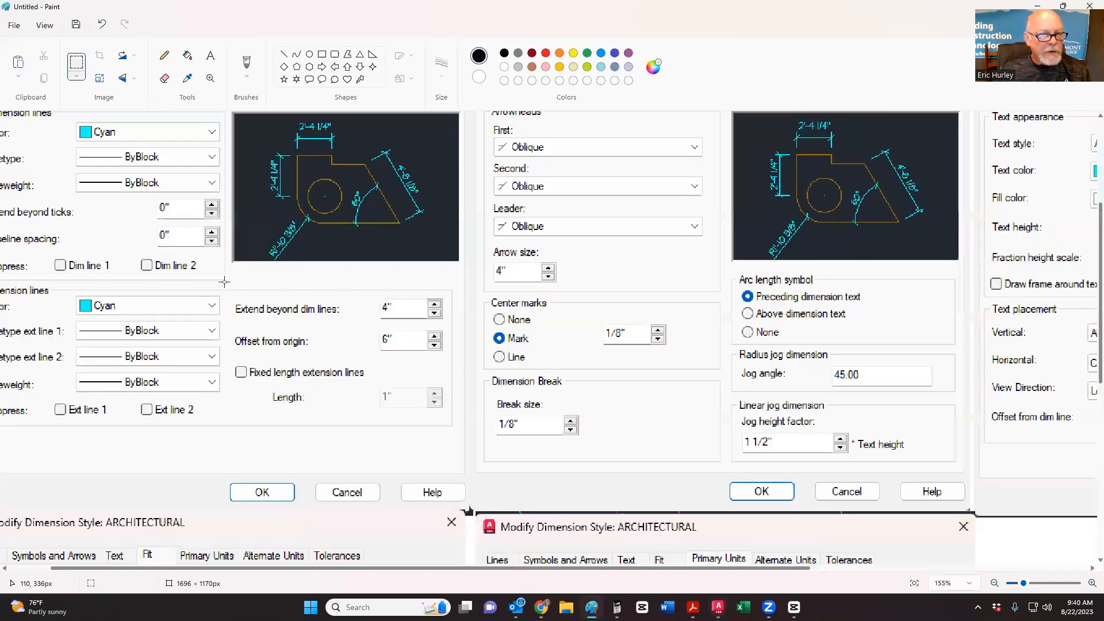
{"action": "scroll", "coordinate": [357, 314], "scroll_direction": "down", "scroll_amount": 2}
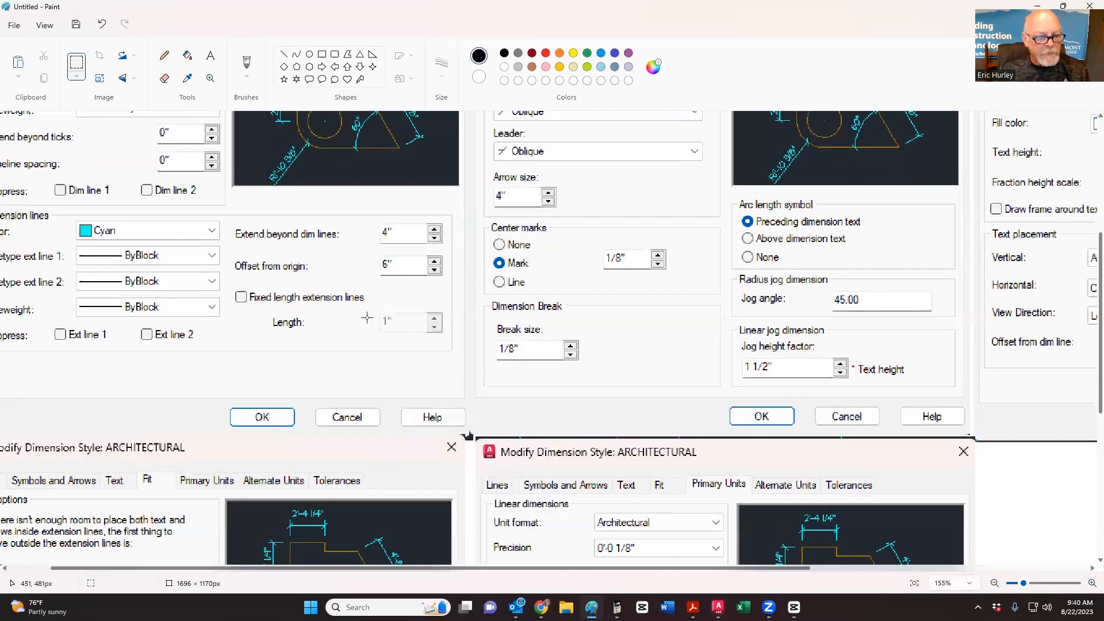
{"action": "scroll", "coordinate": [367, 318], "scroll_direction": "up", "scroll_amount": 2}
{"action": "scroll", "coordinate": [234, 444], "scroll_direction": "left", "scroll_amount": 1}
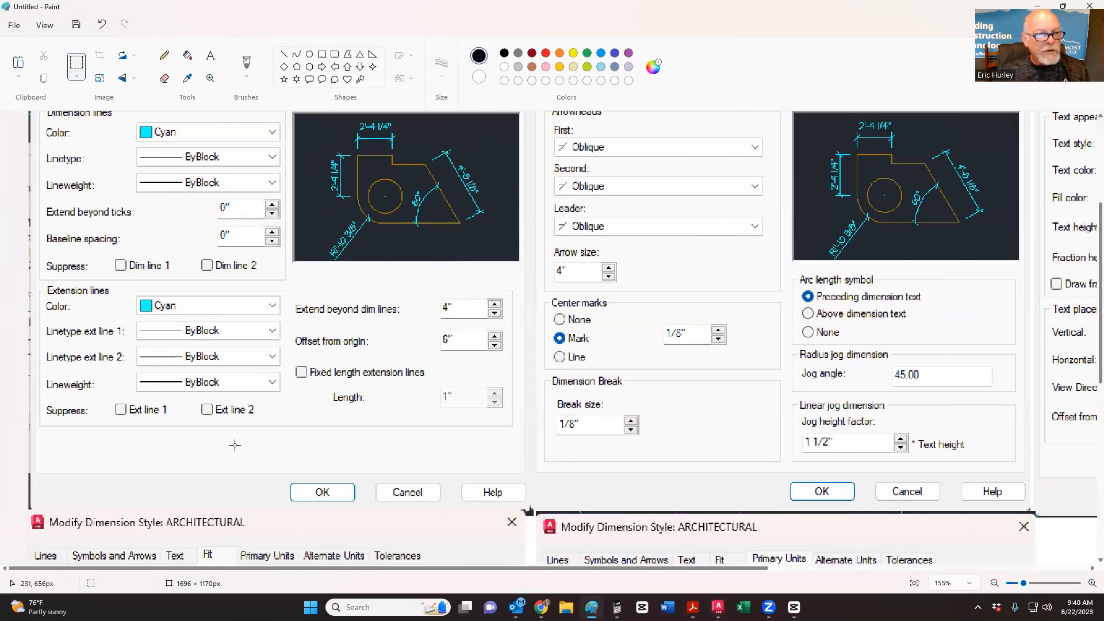
{"action": "scroll", "coordinate": [235, 444], "scroll_direction": "up", "scroll_amount": 1}
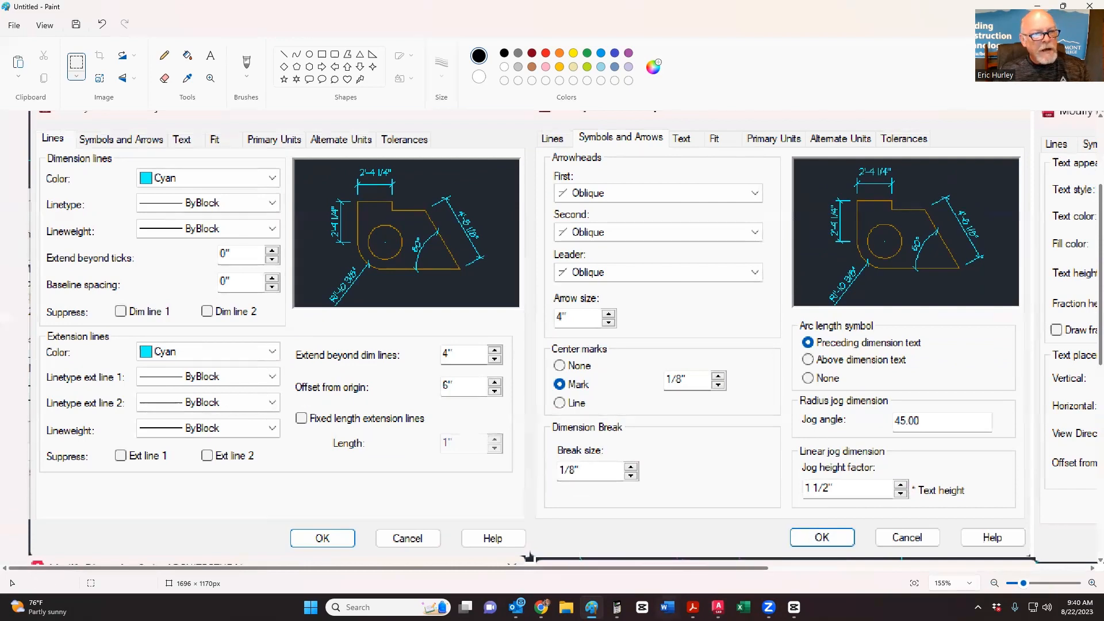
Step: Return to the Play drawing in AutoCAD and set HurleyCo's dimension line and extension line colors to Cyan
{"action": "mouse_move", "coordinate": [718, 607]}
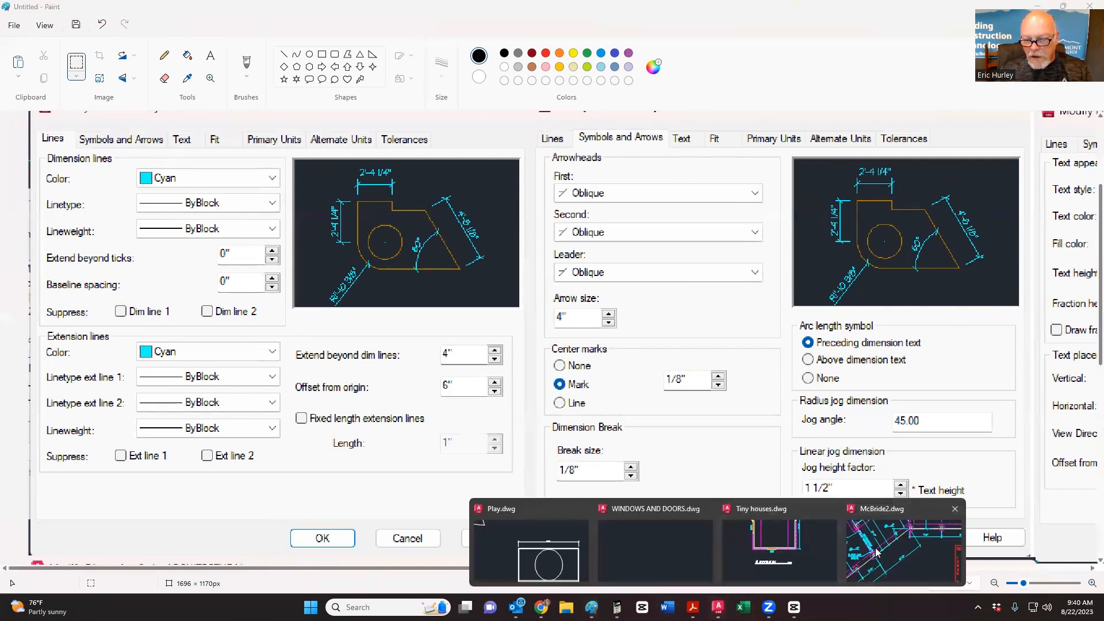
{"action": "left_click", "coordinate": [529, 549]}
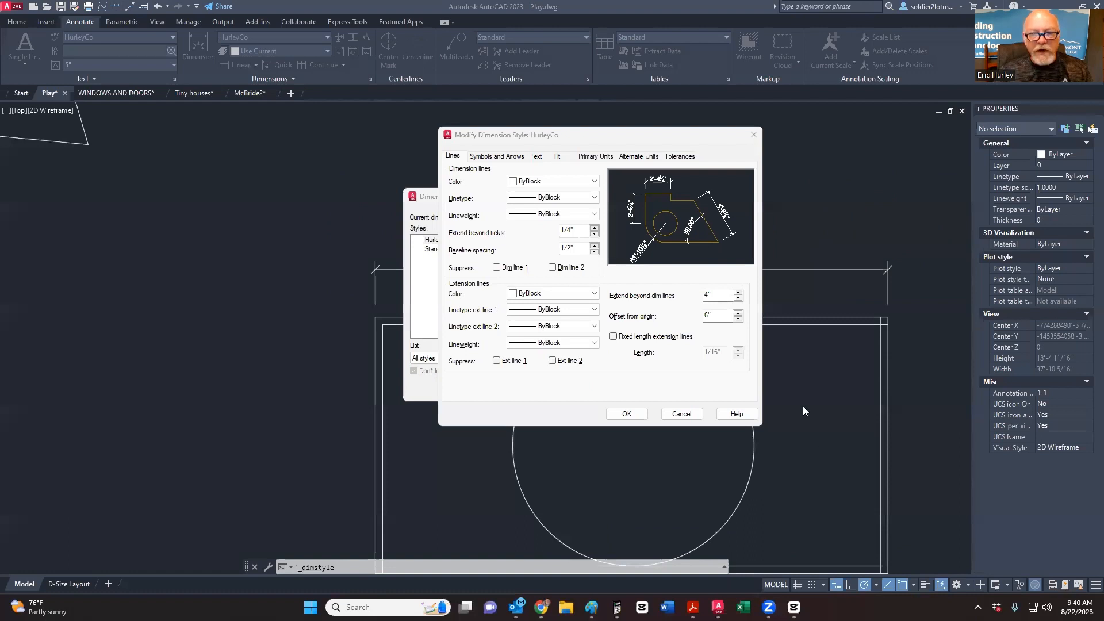
{"action": "left_click", "coordinate": [572, 181]}
{"action": "left_click", "coordinate": [538, 242]}
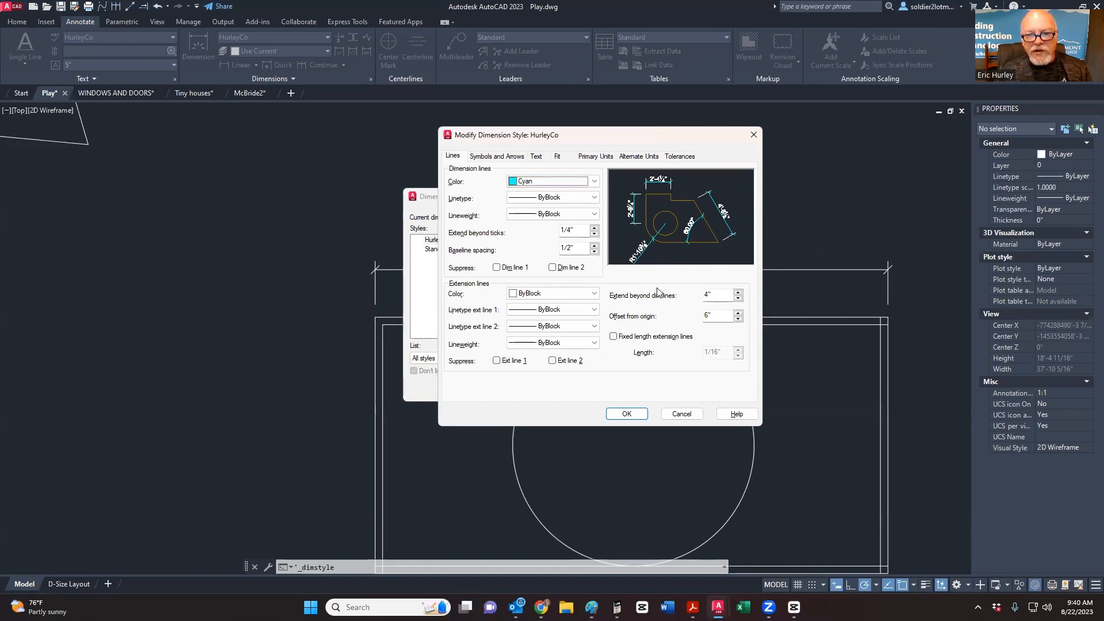
{"action": "left_click", "coordinate": [554, 293]}
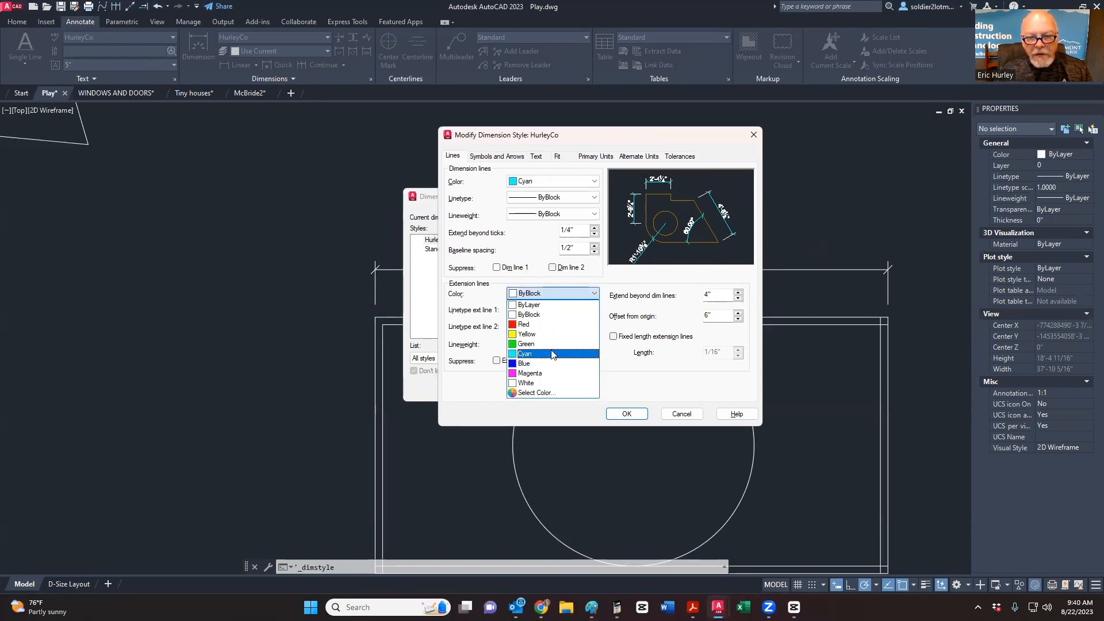
{"action": "left_click", "coordinate": [551, 353]}
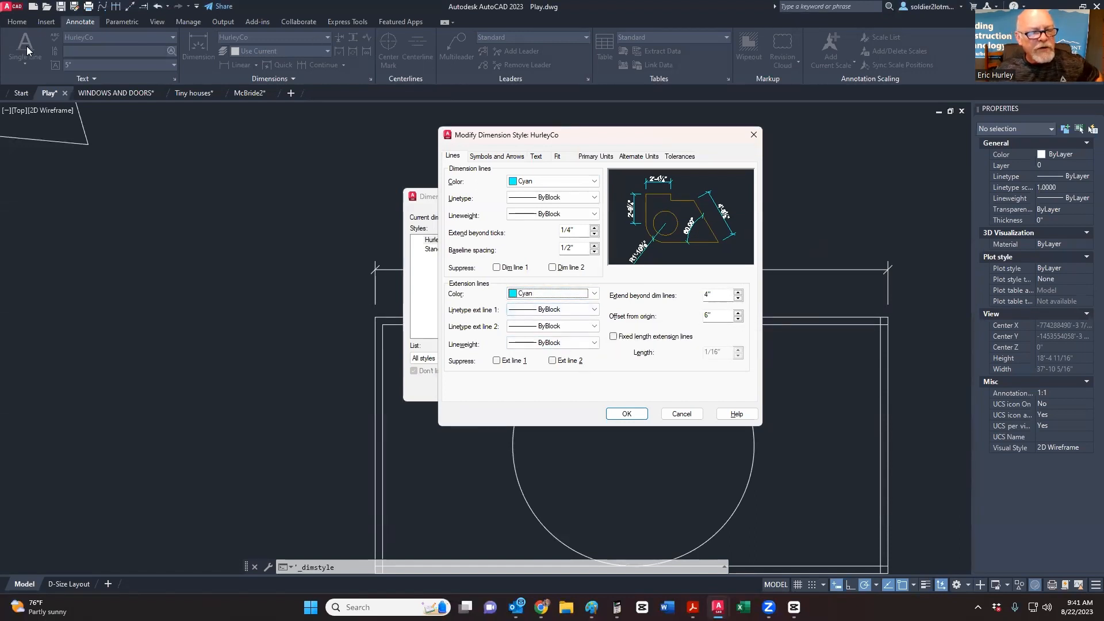
Step: Set the HurleyCo style's dimension text color to Cyan
{"action": "left_click", "coordinate": [558, 157]}
{"action": "left_click", "coordinate": [537, 157]}
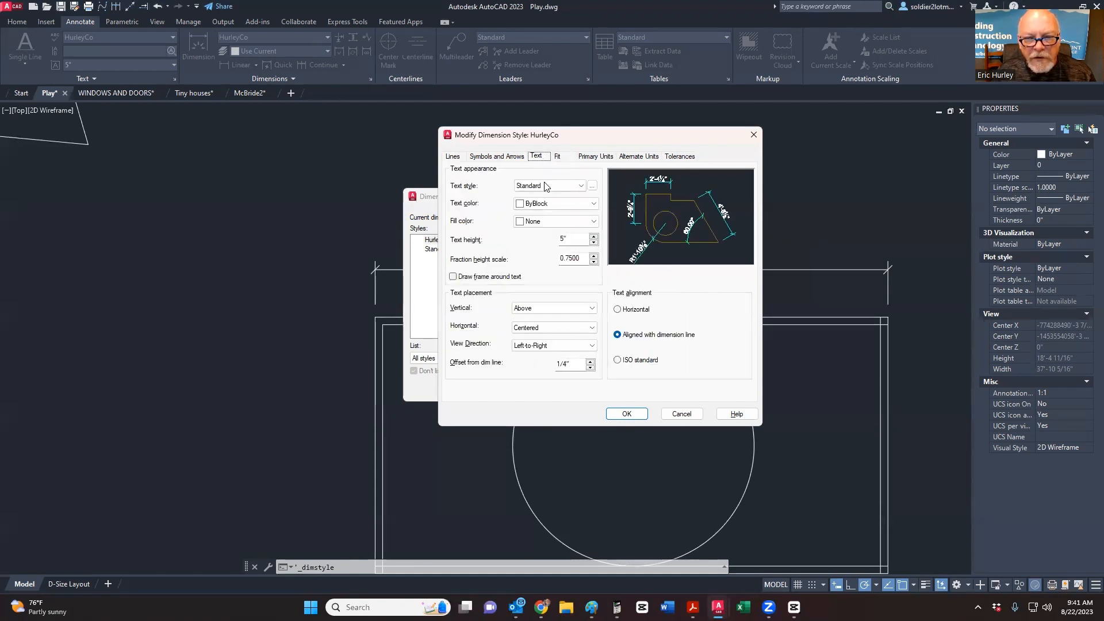
{"action": "left_click", "coordinate": [541, 204]}
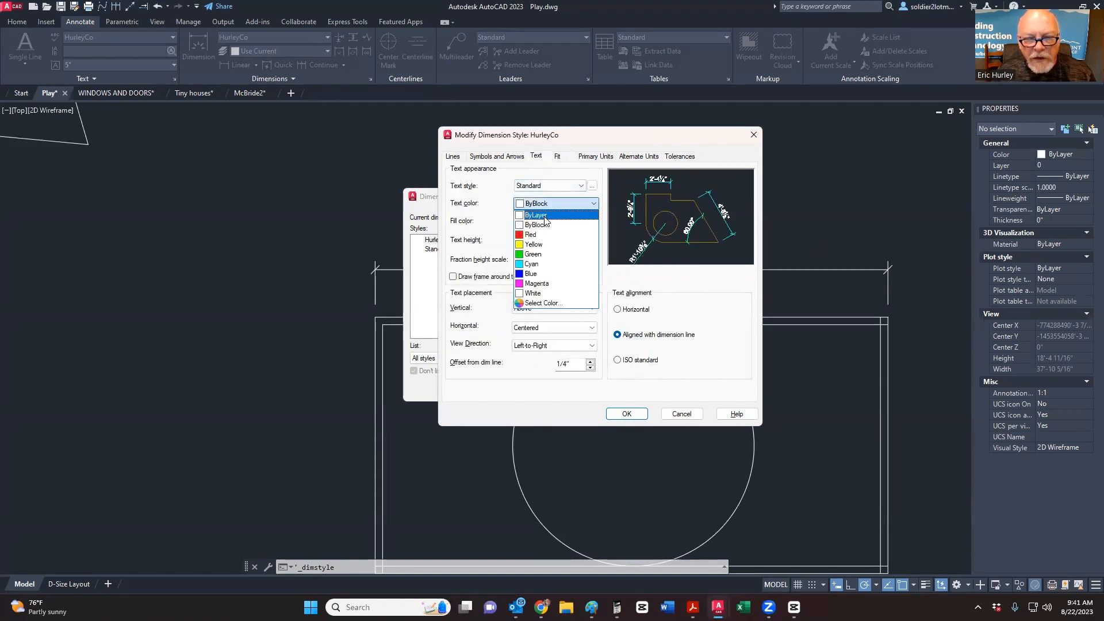
{"action": "left_click", "coordinate": [544, 265]}
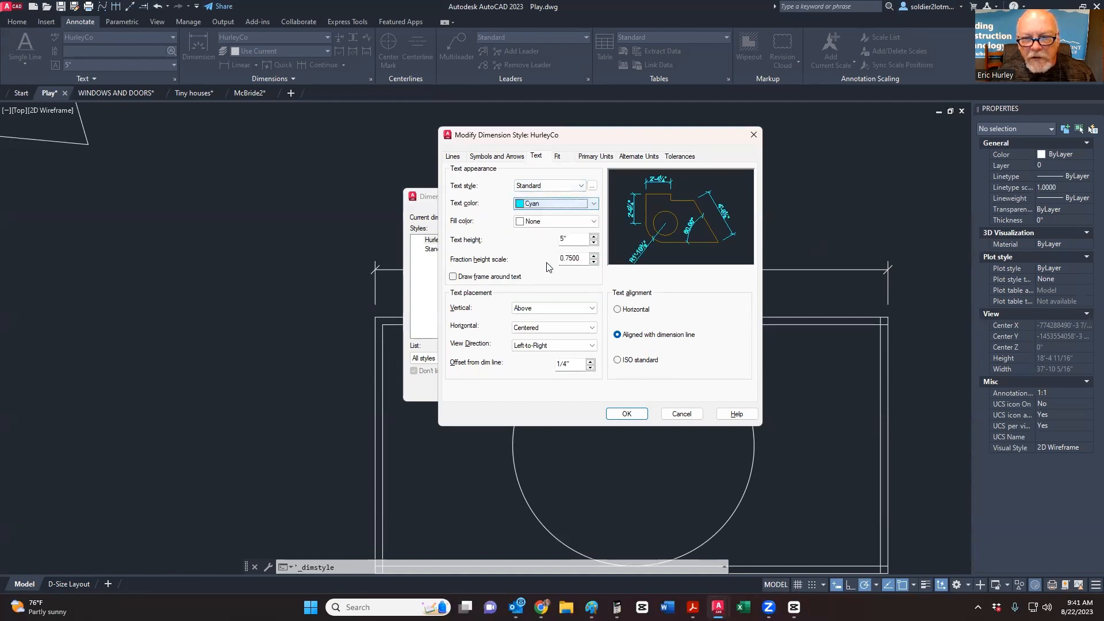
Step: Show HurleyCo's Lines settings, check the tick extension and baseline spacing in the Paint snip, and return to the Play drawing in AutoCAD
{"action": "left_click", "coordinate": [452, 157]}
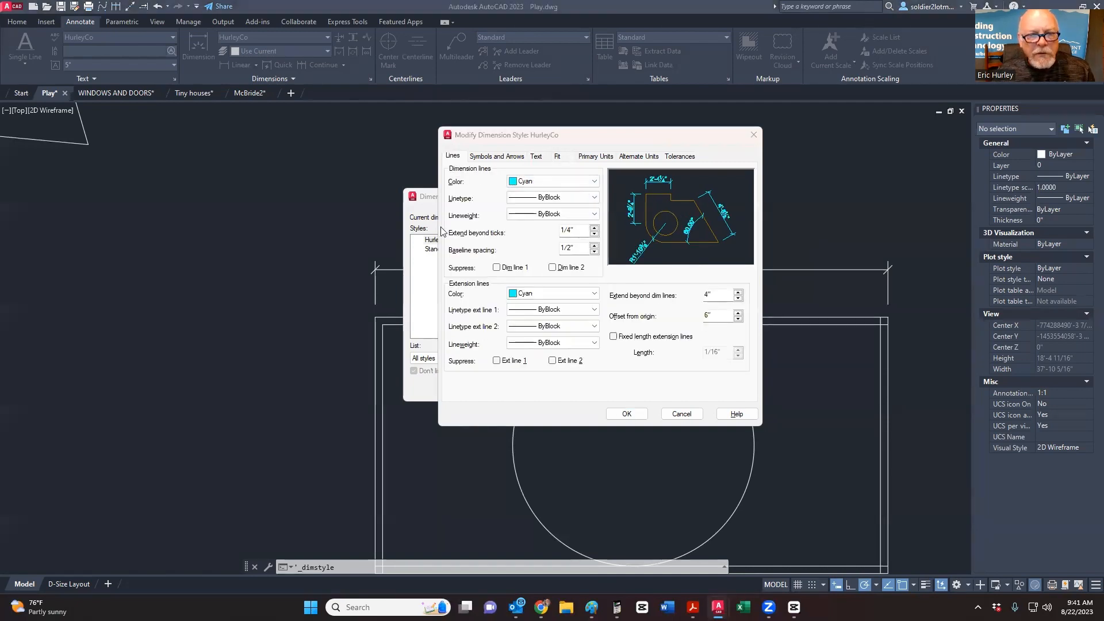
{"action": "key", "text": "alt+Tab"}
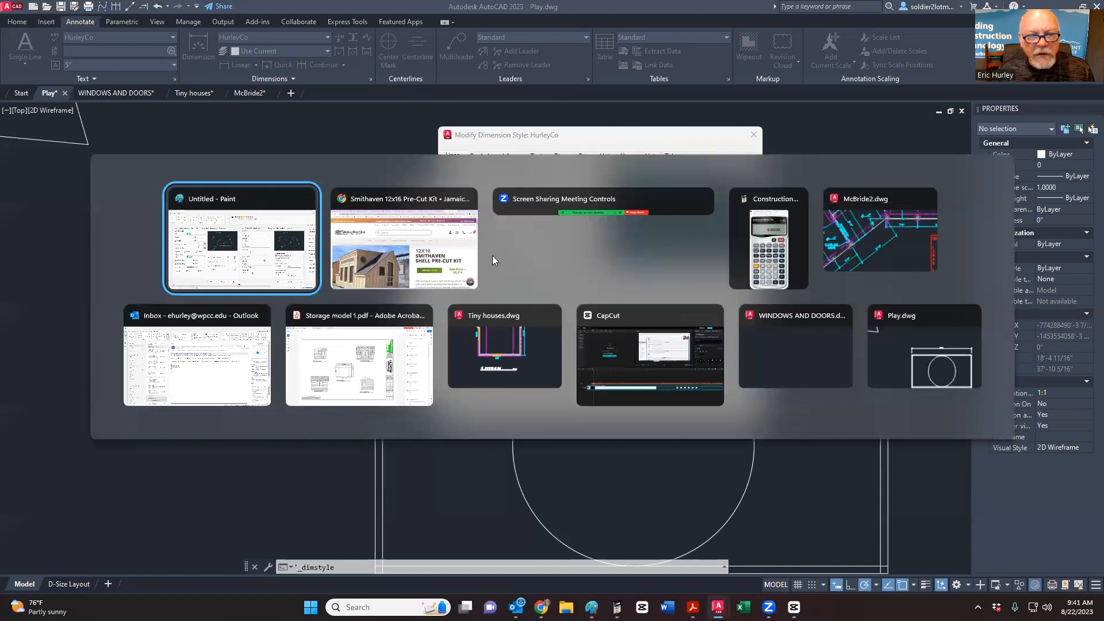
{"action": "left_click", "coordinate": [256, 256]}
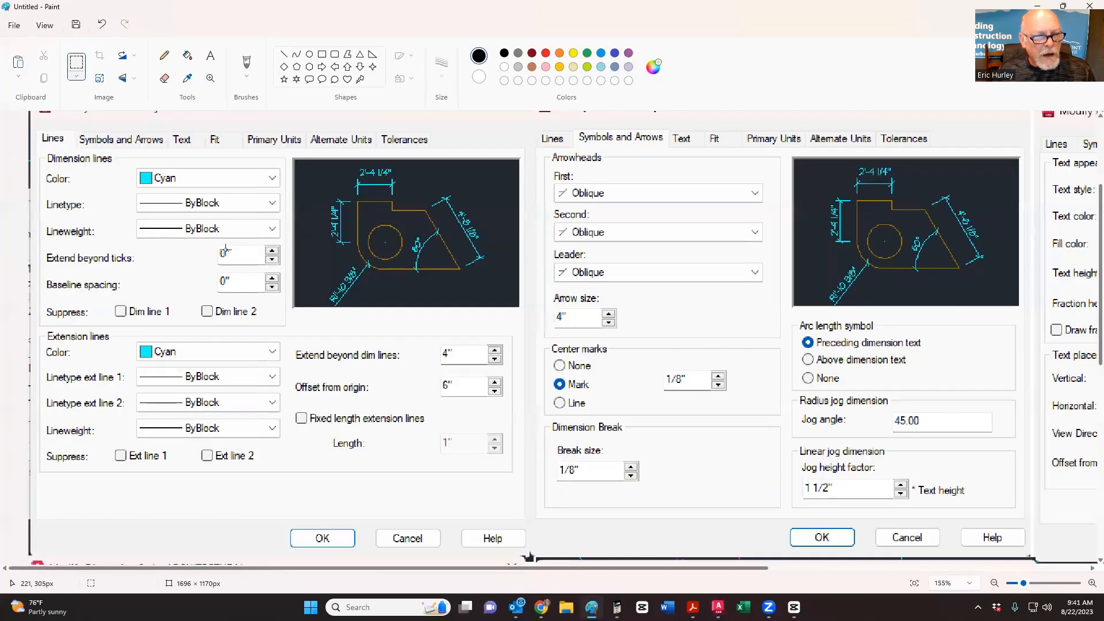
{"action": "key", "text": "alt+Tab"}
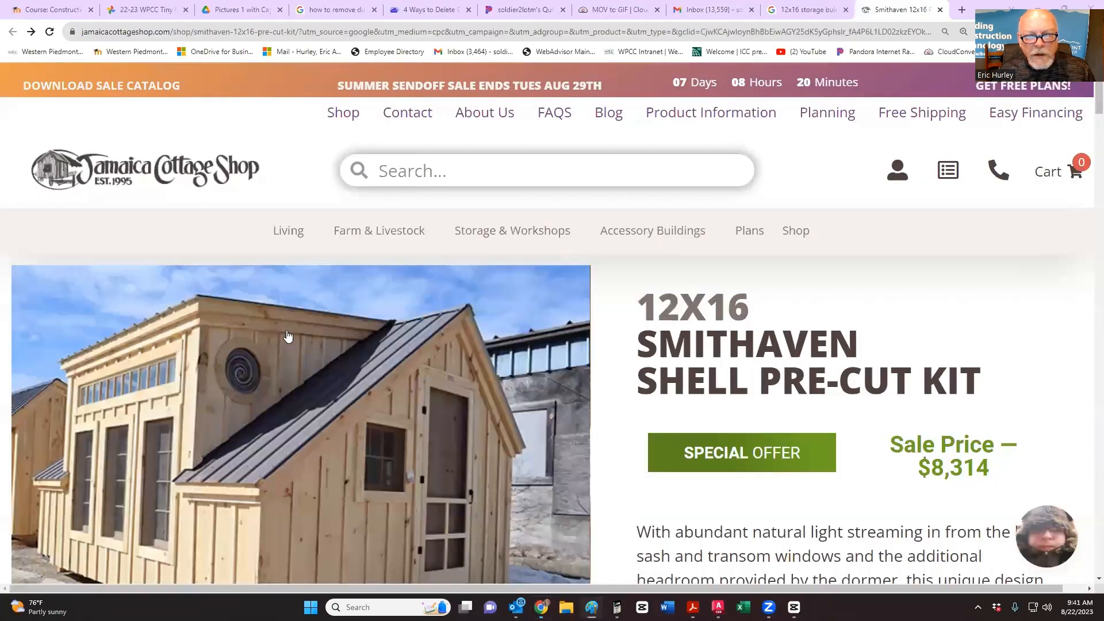
{"action": "key", "text": "alt+Tab"}
{"action": "key", "text": "alt+Tab"}
{"action": "key", "text": "Tab"}
{"action": "left_click", "coordinate": [873, 196]}
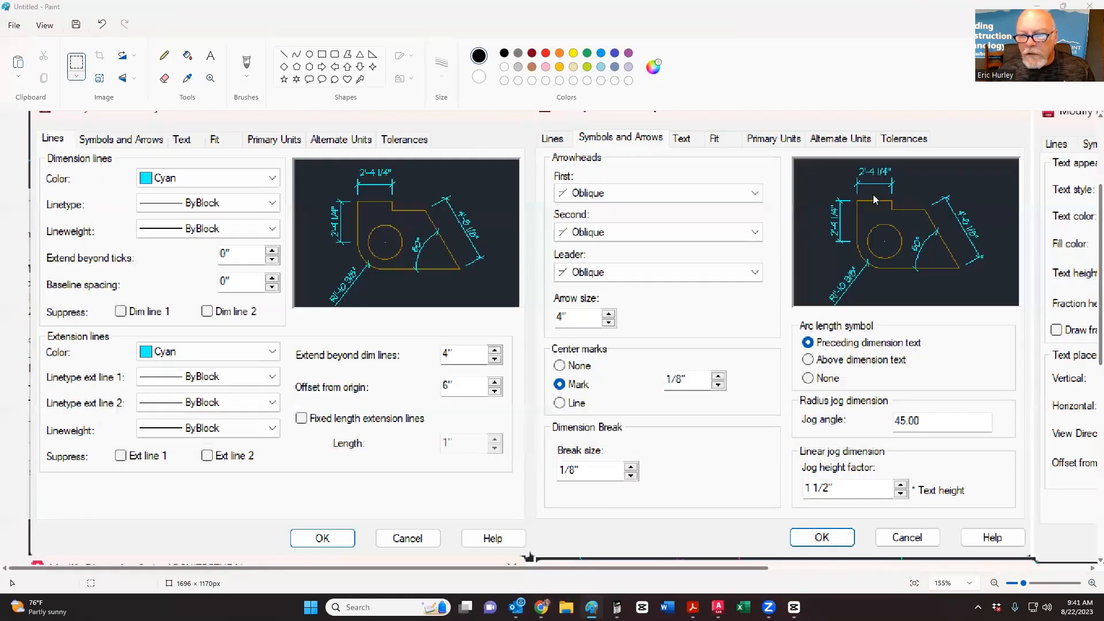
Step: Set HurleyCo's Extend beyond ticks and Baseline spacing values to 0"
{"action": "double_click", "coordinate": [578, 232]}
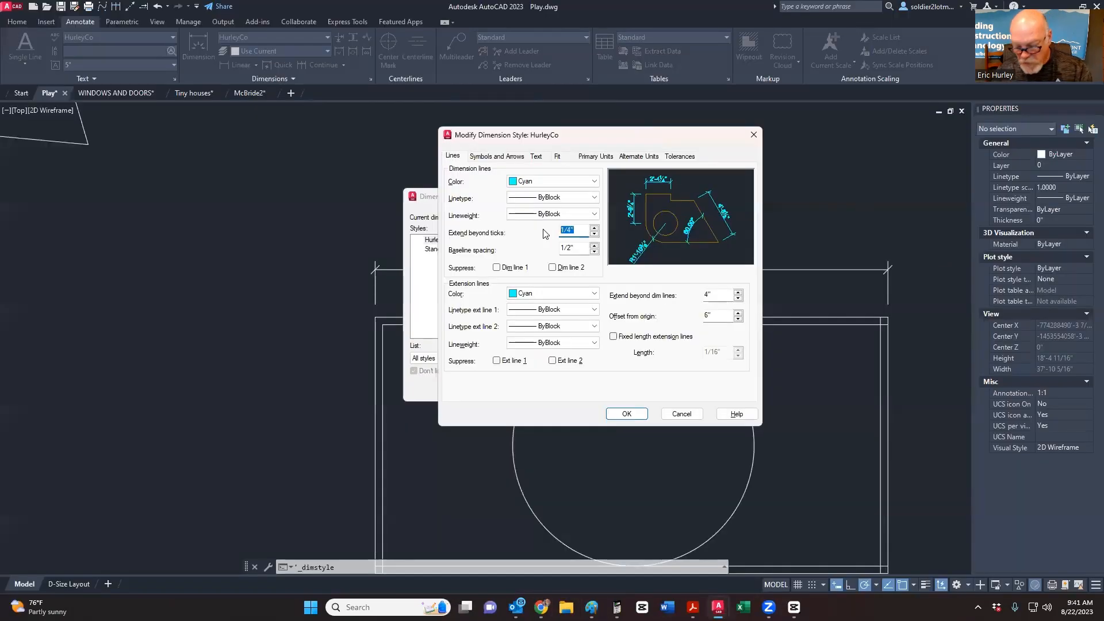
{"action": "type", "text": "0"}
{"action": "double_click", "coordinate": [577, 251]}
{"action": "type", "text": "0"}
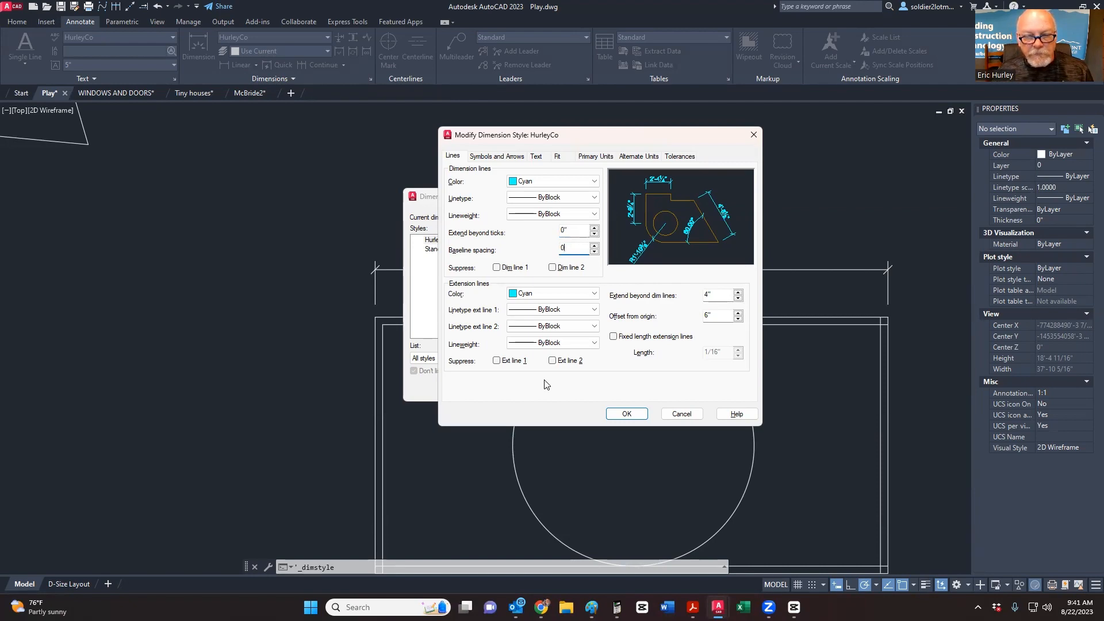
Step: Check the Lines snip in Paint, return to AutoCAD, and enable fixed length extension lines with a length of 1" for HurleyCo
{"action": "key", "text": "alt+Tab"}
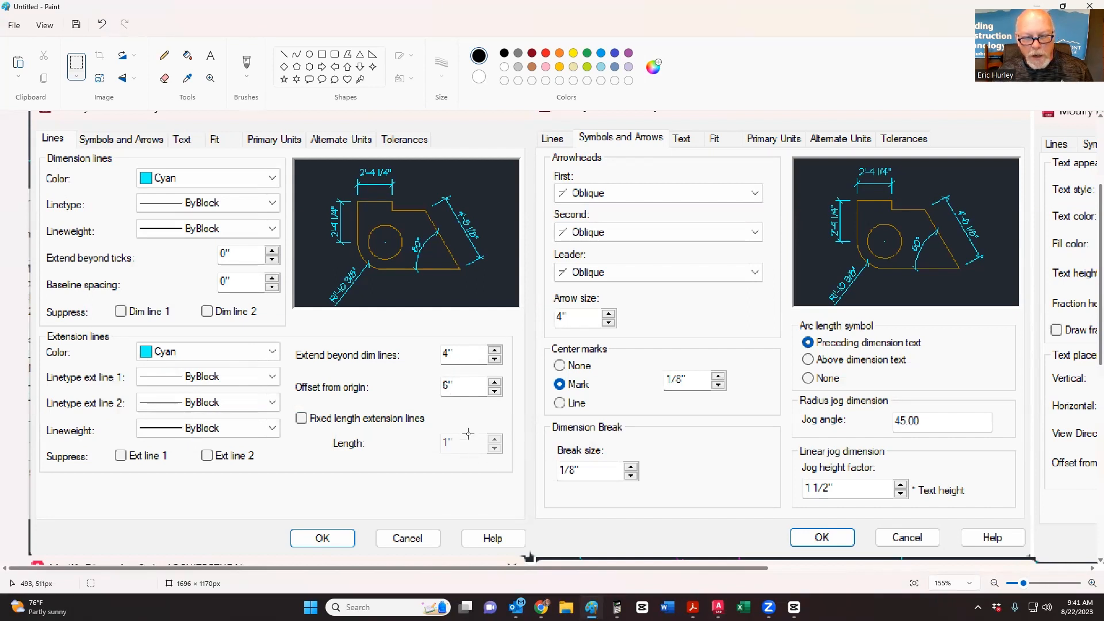
{"action": "mouse_move", "coordinate": [718, 607]}
{"action": "left_click", "coordinate": [789, 558]}
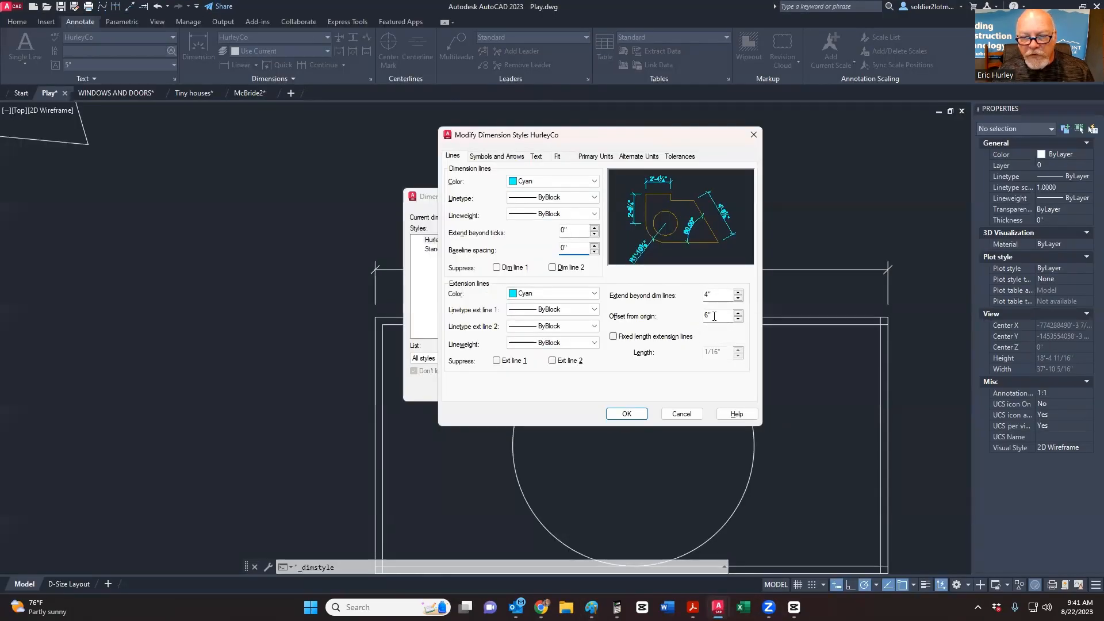
{"action": "left_click", "coordinate": [614, 338]}
{"action": "key", "text": "Tab"}
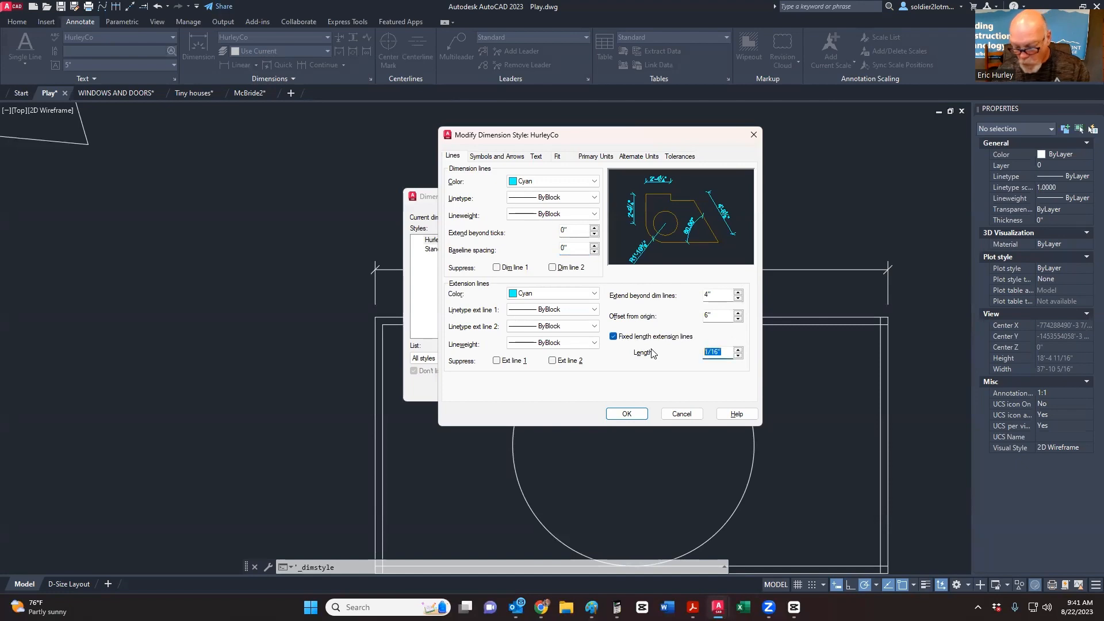
{"action": "type", "text": "1"}
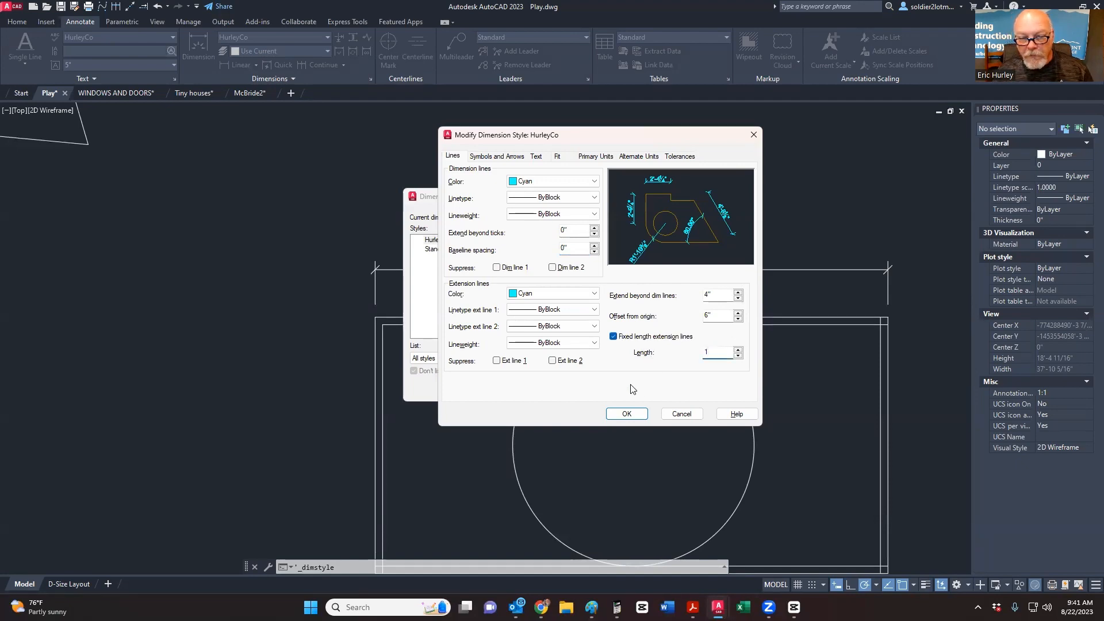
Step: Check the fixed length extension lines setting in the Paint snip and return to HurleyCo's Lines settings in AutoCAD
{"action": "left_click", "coordinate": [593, 608]}
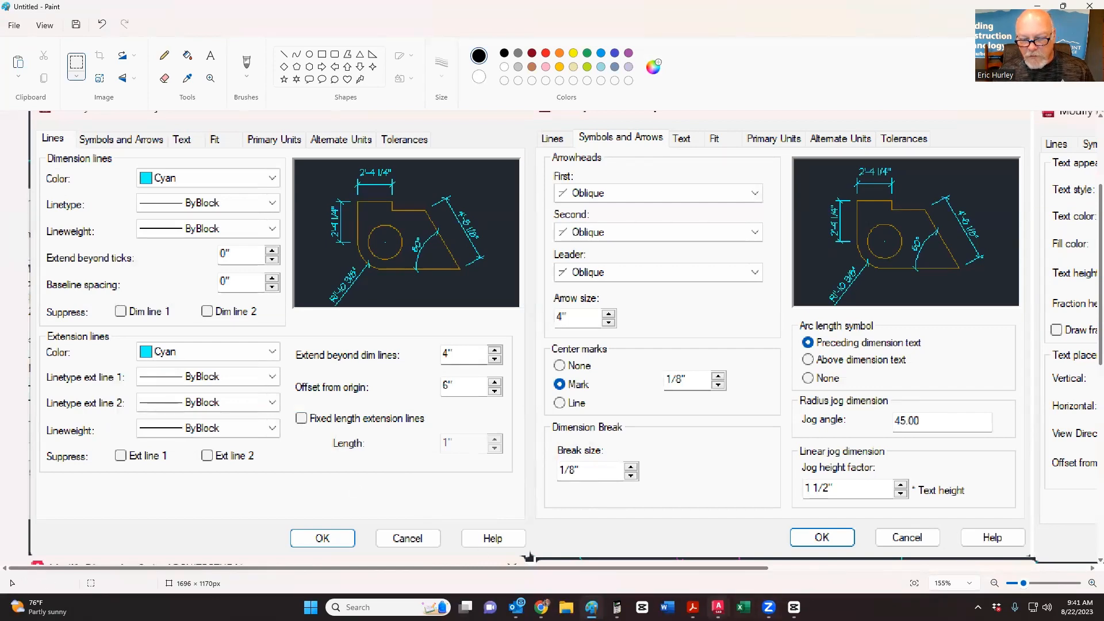
{"action": "mouse_move", "coordinate": [720, 608]}
{"action": "left_click", "coordinate": [889, 544]}
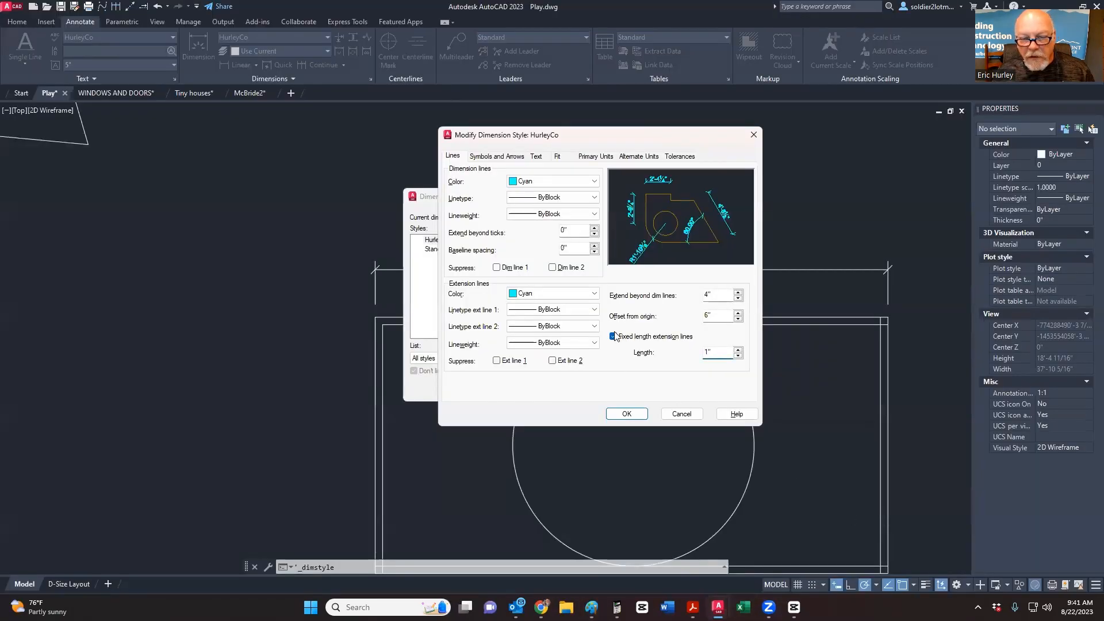
{"action": "left_click", "coordinate": [613, 335]}
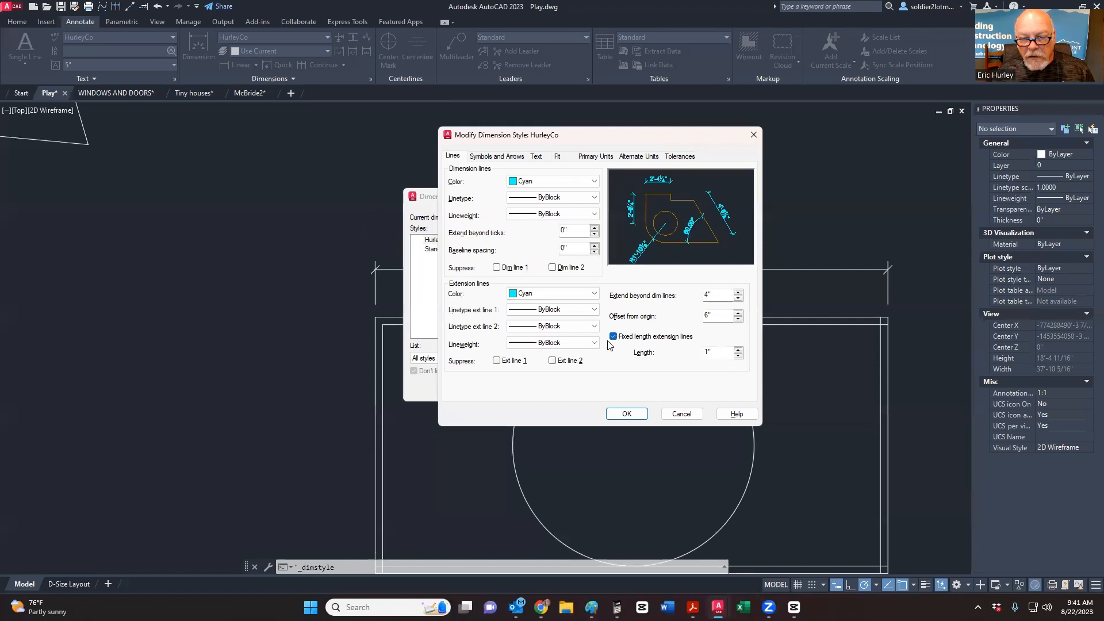
Step: Show HurleyCo's Symbols and Arrows settings, examine the matching Paint snip, and return to the Play drawing in AutoCAD
{"action": "left_click", "coordinate": [480, 156]}
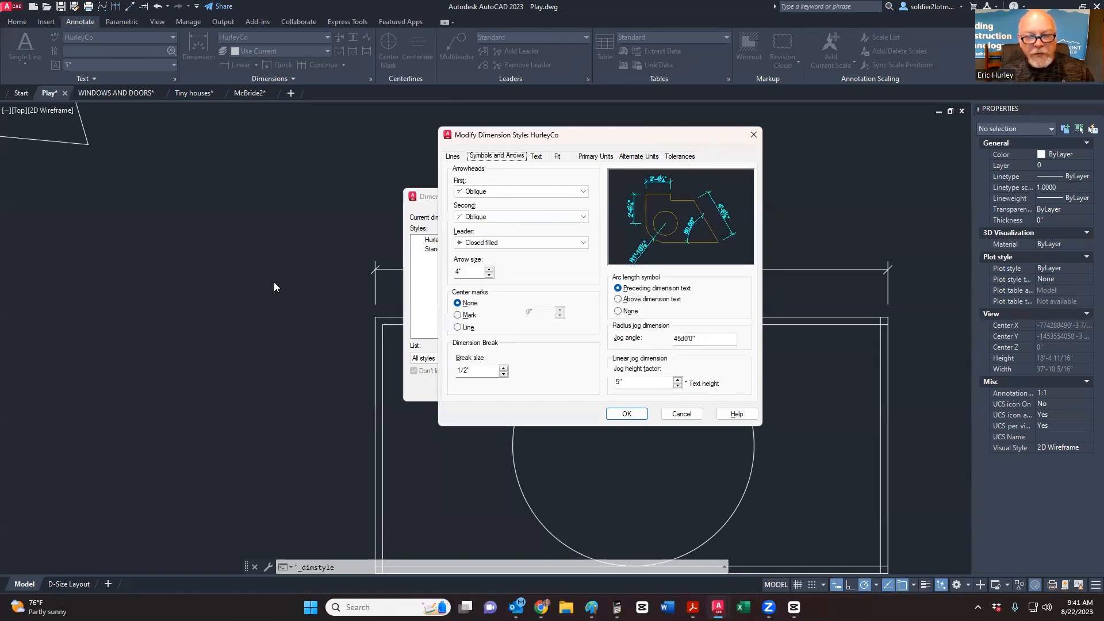
{"action": "key", "text": "alt+Tab"}
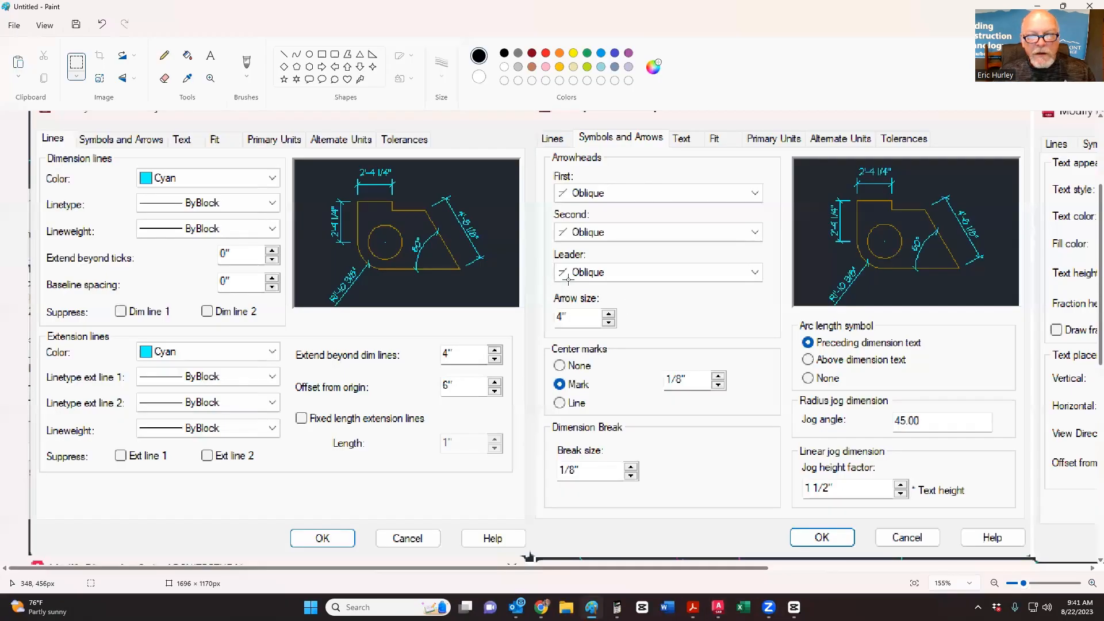
{"action": "left_click_drag", "start_coordinate": [633, 572], "coordinate": [771, 566]}
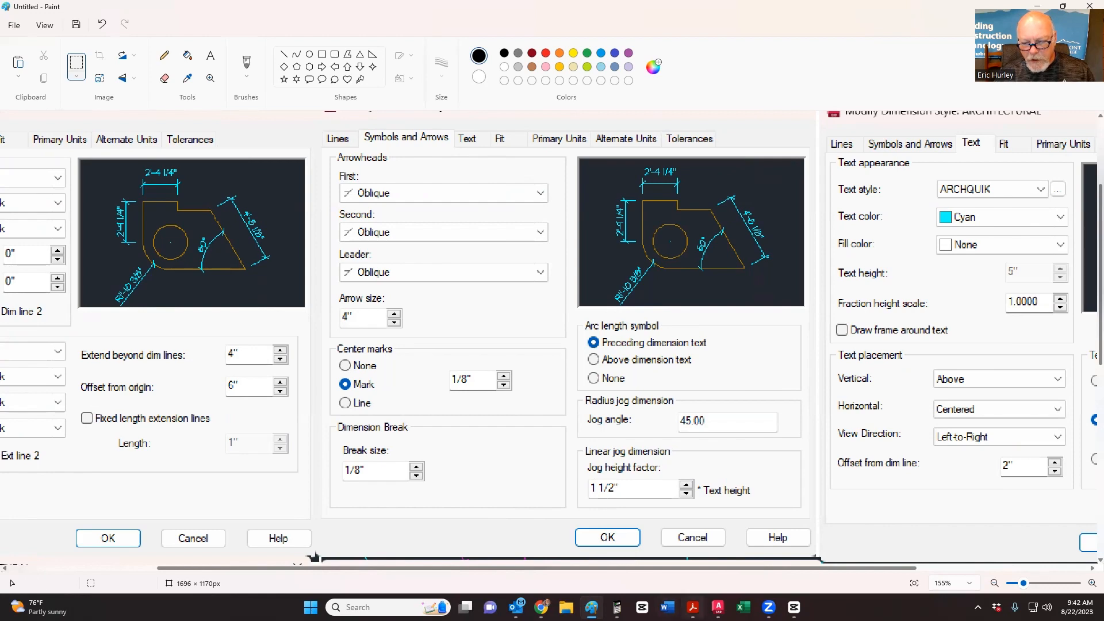
{"action": "mouse_move", "coordinate": [718, 607]}
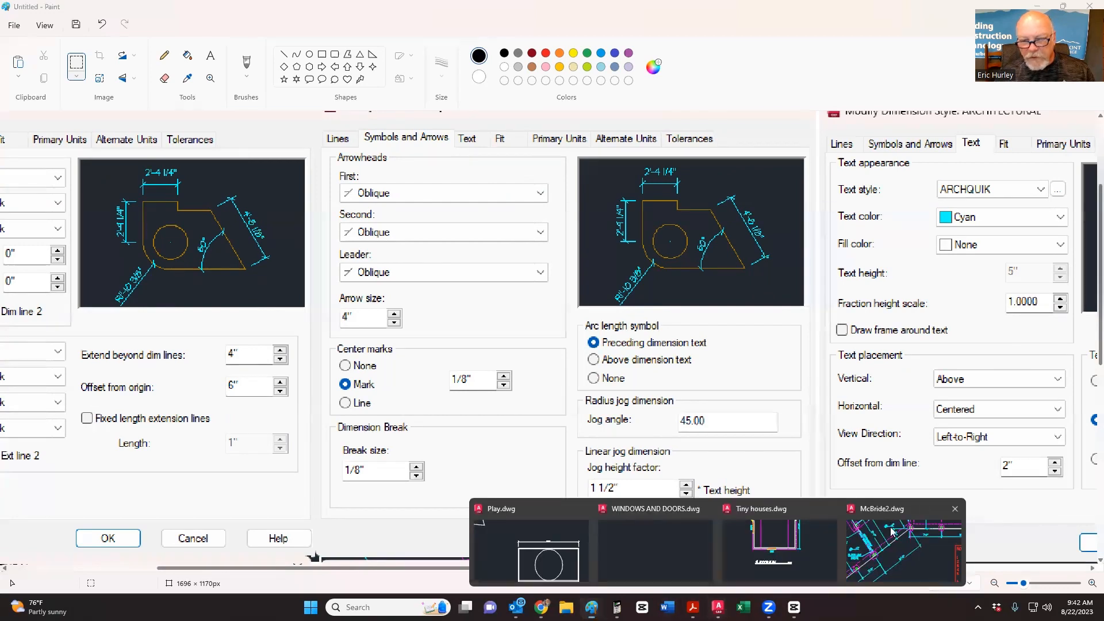
{"action": "left_click", "coordinate": [529, 552]}
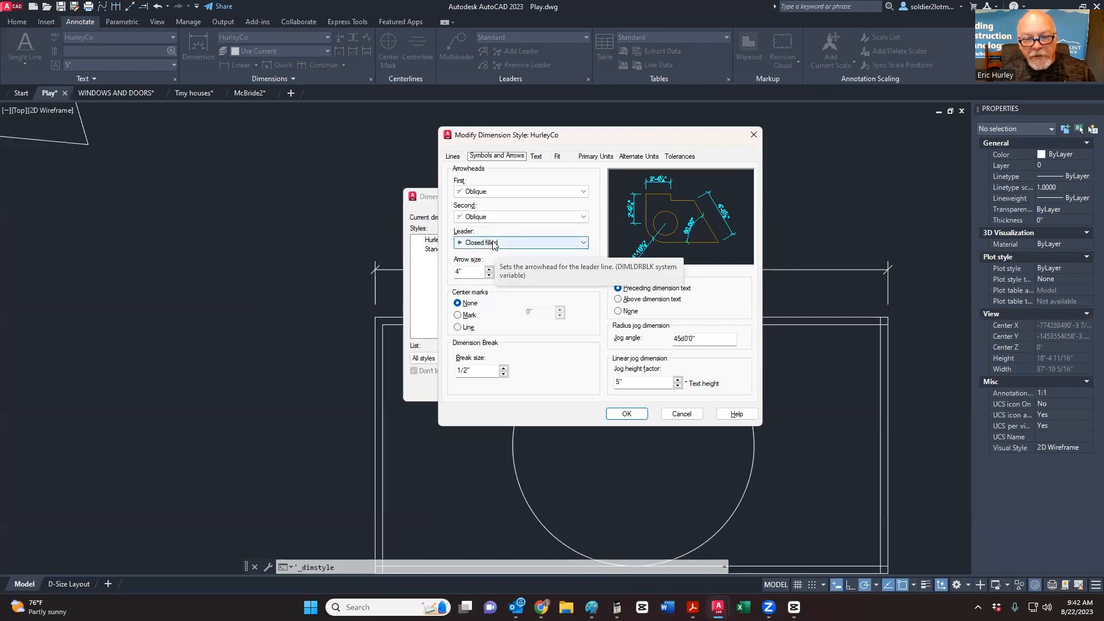
Step: Compare the arrowhead, arrow size and center mark settings in the Paint snip with HurleyCo's, ending back in AutoCAD's Play drawing
{"action": "key", "text": "alt+Tab"}
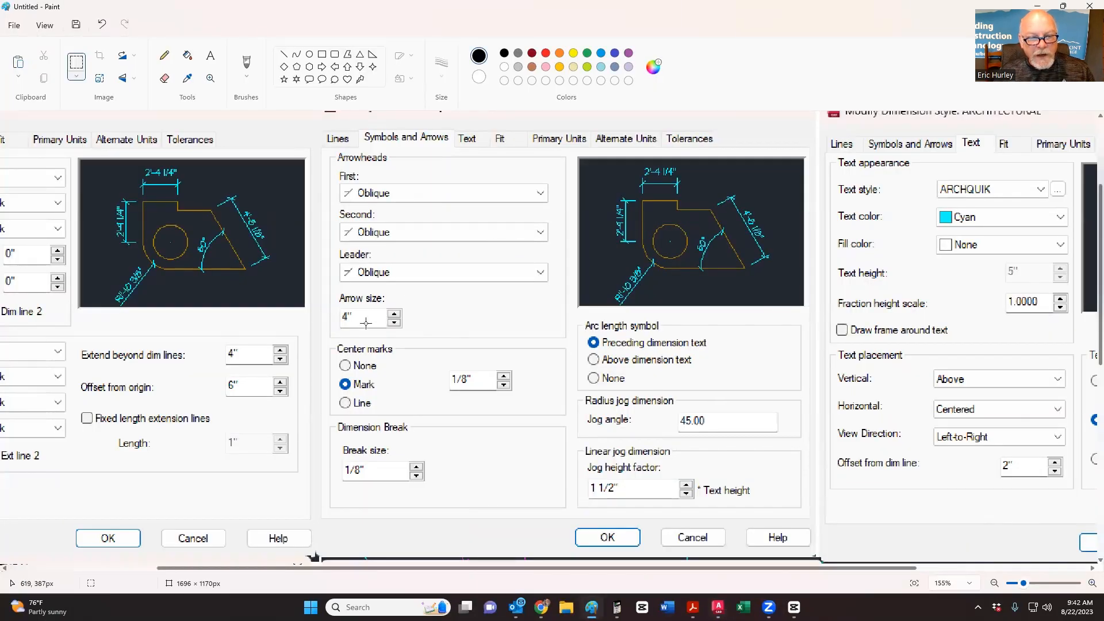
{"action": "key", "text": "alt+Tab"}
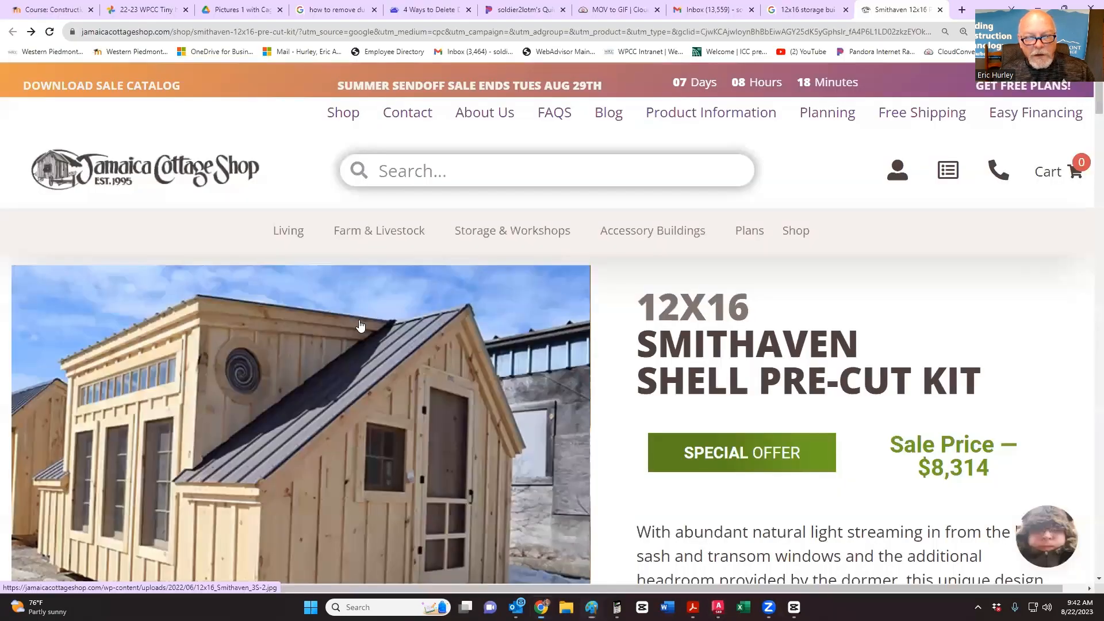
{"action": "key", "text": "alt+Tab"}
{"action": "key", "text": "alt+Tab"}
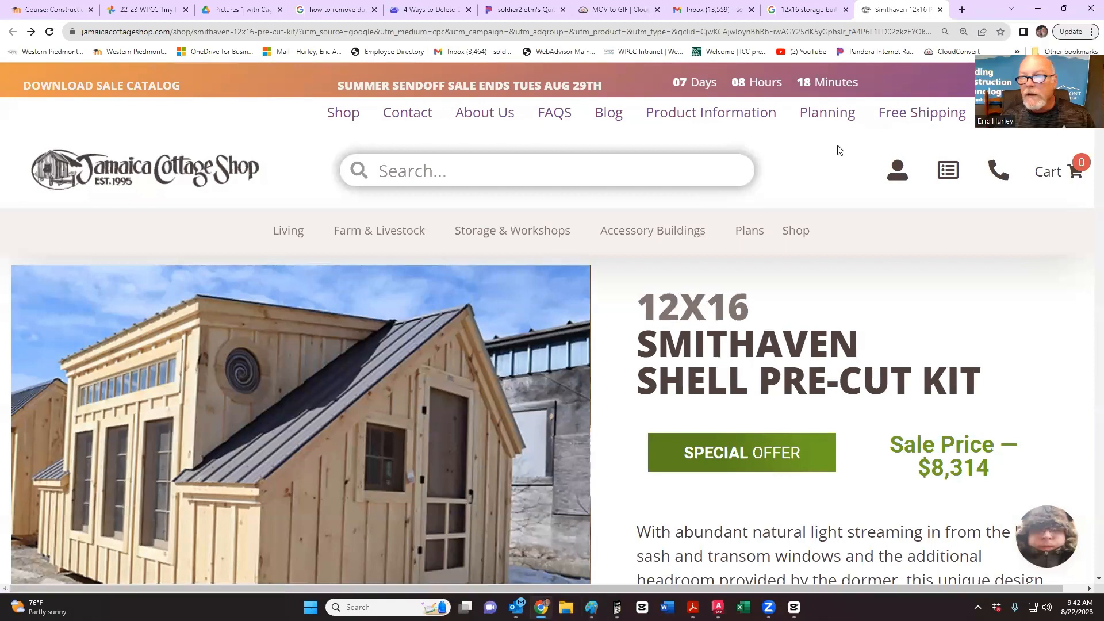
{"action": "key", "text": "alt+Tab"}
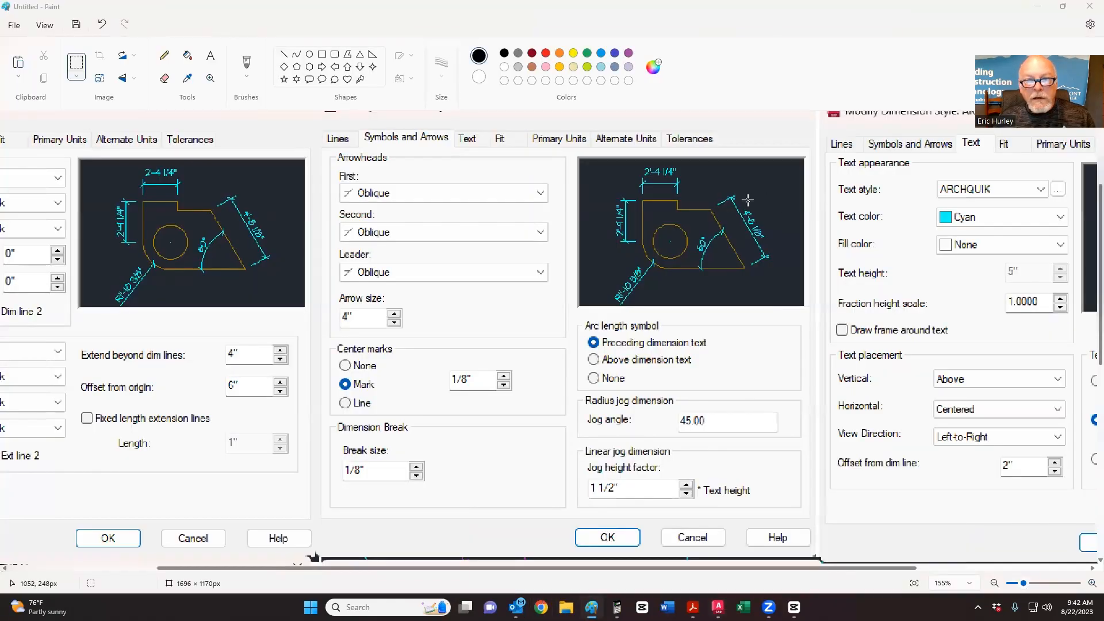
{"action": "key", "text": "alt+Tab"}
{"action": "key", "text": "alt+Tab"}
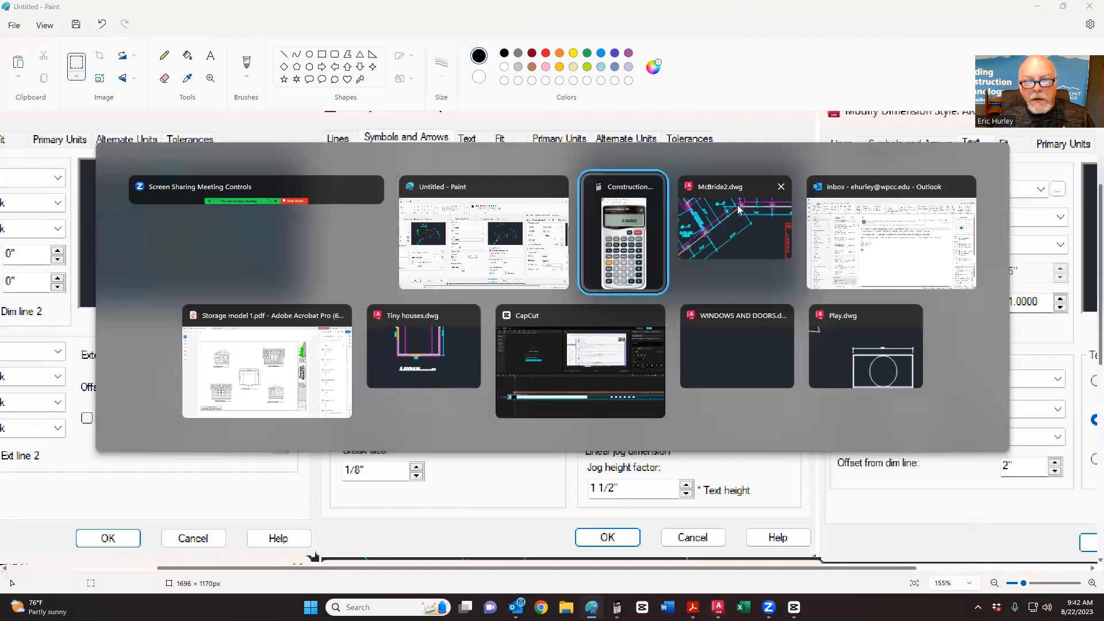
{"action": "key", "text": "alt+Tab"}
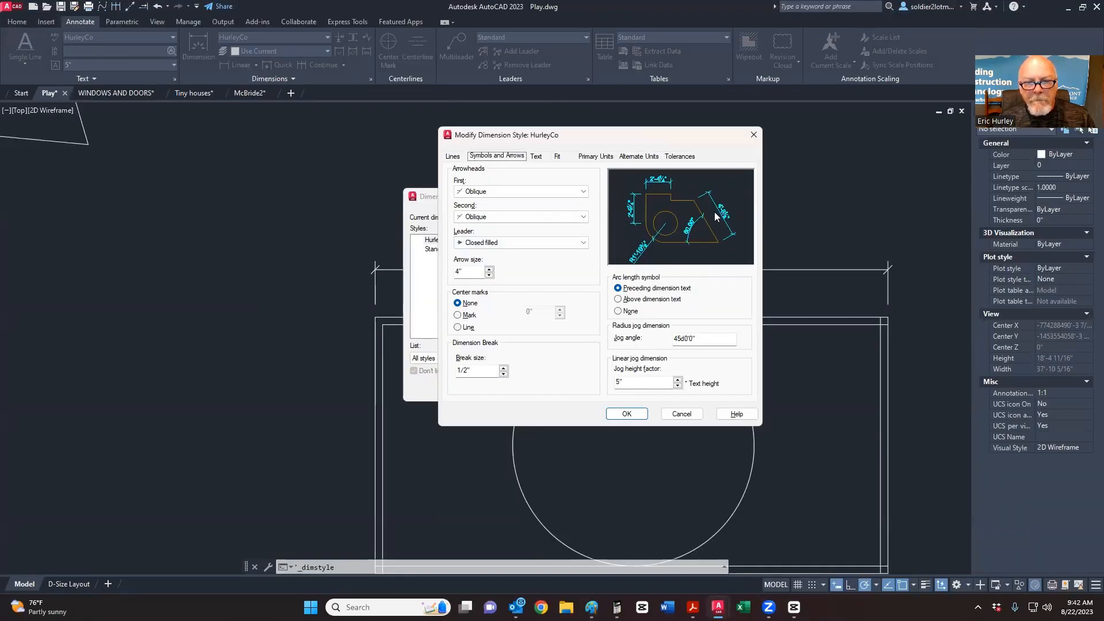
{"action": "key", "text": "alt+Tab"}
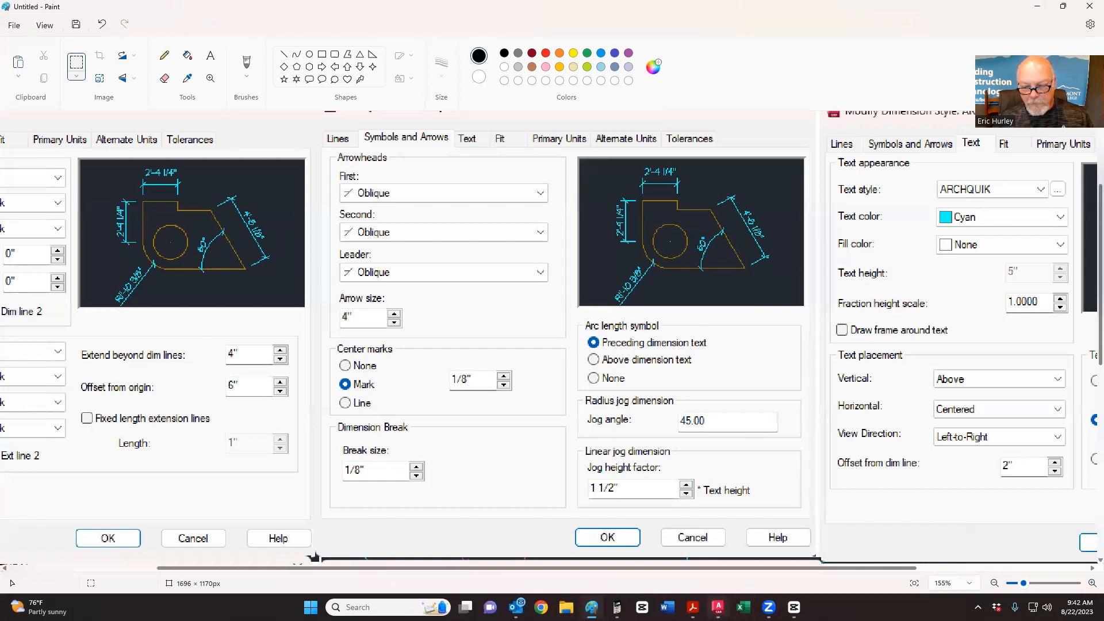
{"action": "mouse_move", "coordinate": [718, 607]}
{"action": "left_click", "coordinate": [868, 550]}
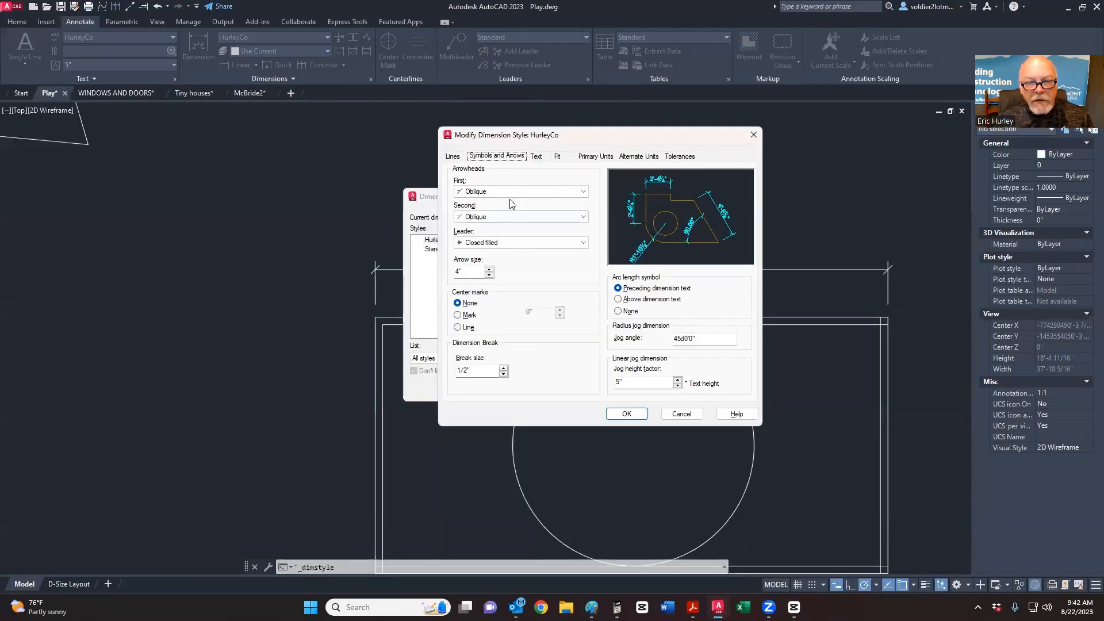
Step: Set HurleyCo's center marks to Mark with a size of .125"
{"action": "left_click", "coordinate": [457, 315]}
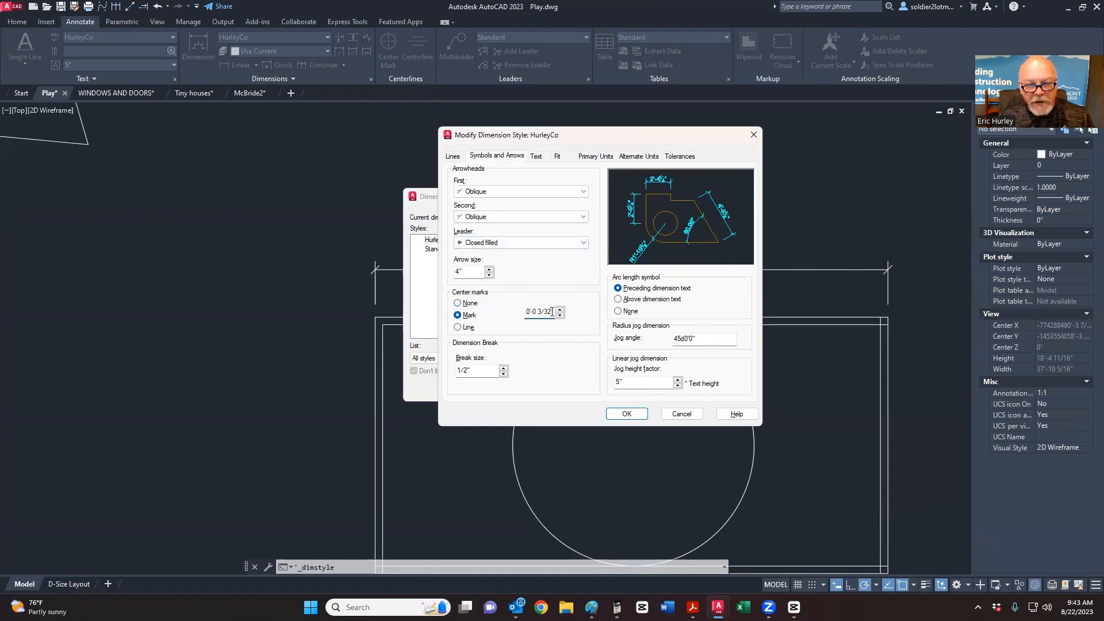
{"action": "left_click_drag", "start_coordinate": [552, 312], "coordinate": [486, 310]}
{"action": "key", "text": "BackSpace"}
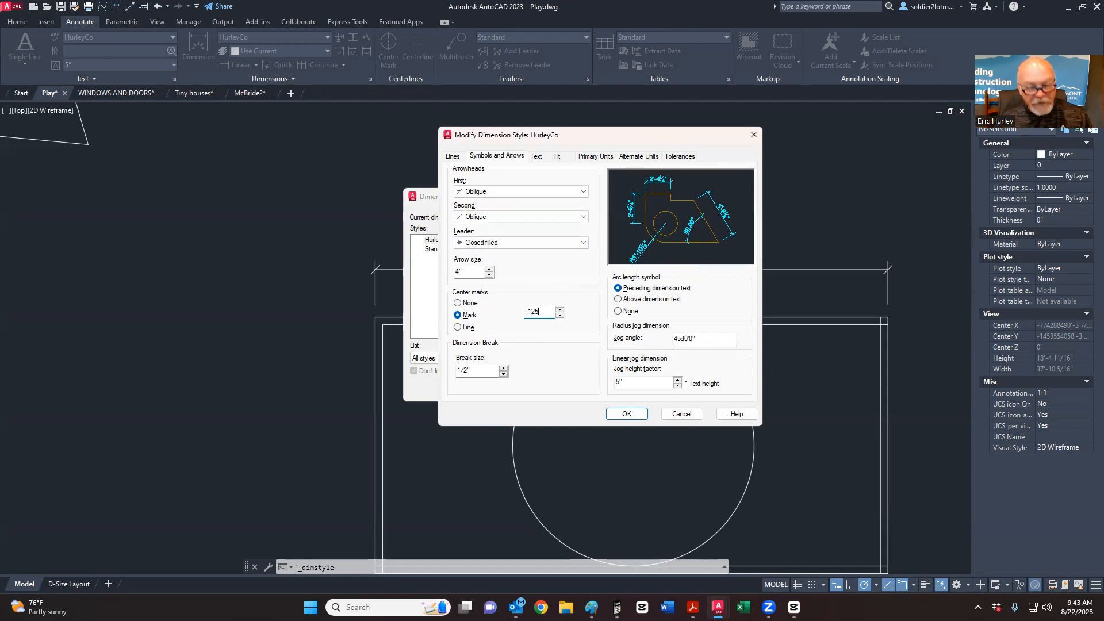
{"action": "key", "text": "Tab"}
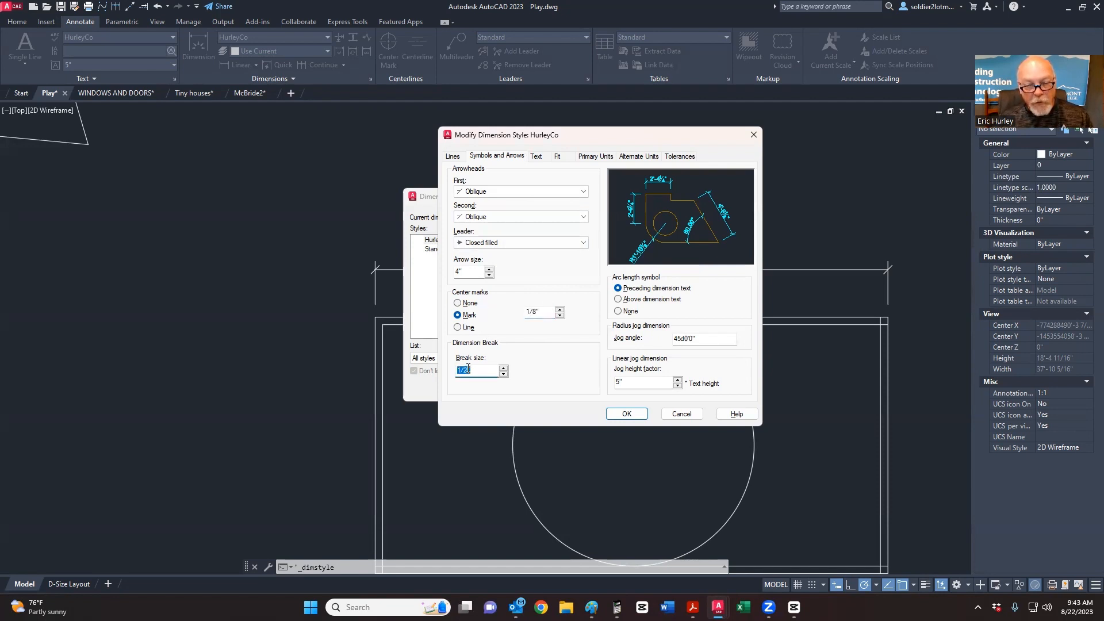
Step: Check the dimension break size in the Paint snip, return to AutoCAD, and set HurleyCo's Break size to 1/8"
{"action": "key", "text": "alt+Tab"}
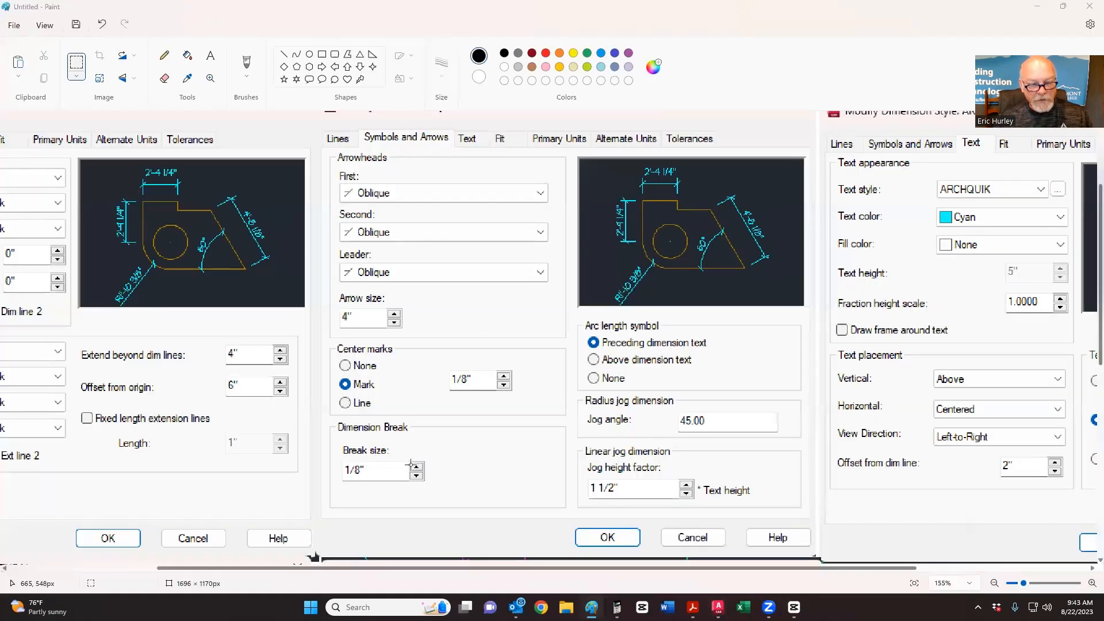
{"action": "key", "text": "alt+Tab"}
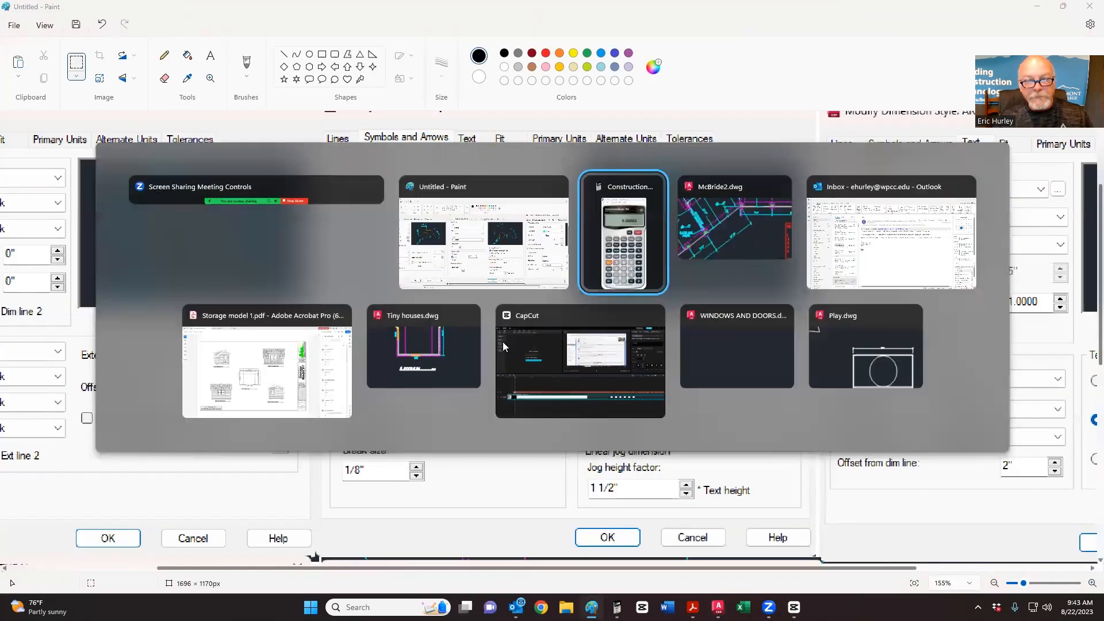
{"action": "left_click", "coordinate": [486, 257], "text": "alt"}
{"action": "key", "text": "alt+Tab"}
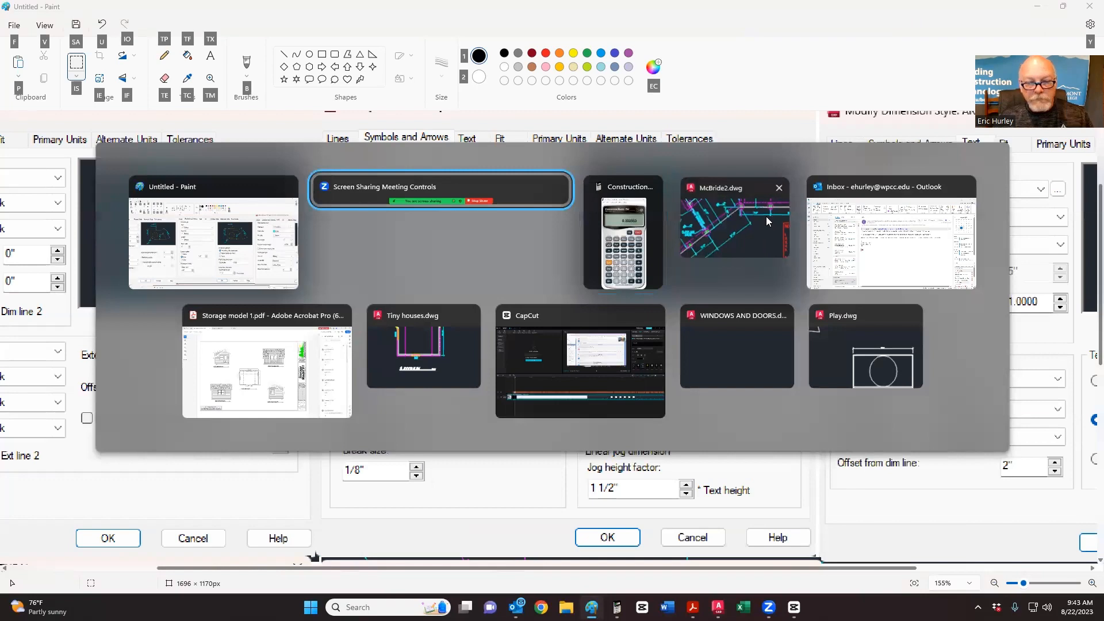
{"action": "type", "text": "1/8"}
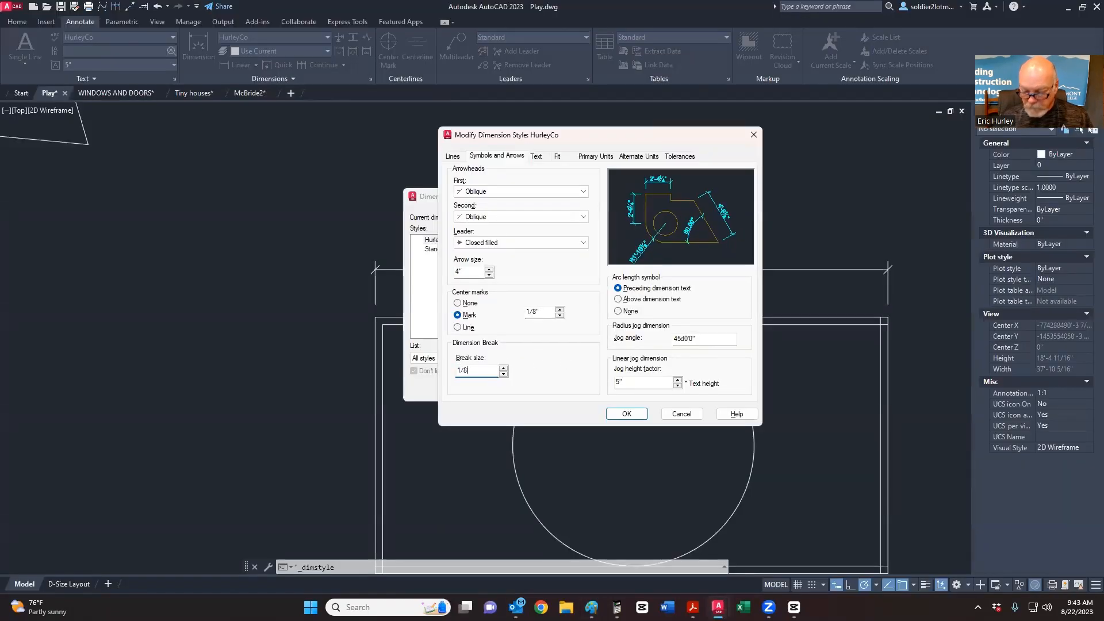
{"action": "type", "text": "\""}
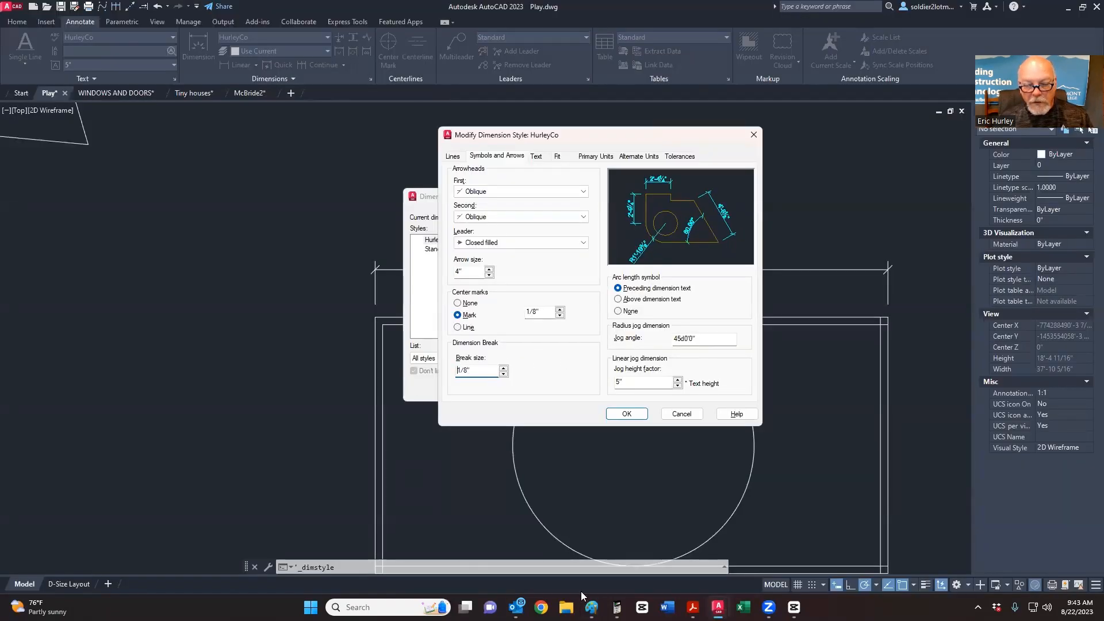
Step: Check the Symbols and Arrows snip in Paint, return to AutoCAD, and set HurleyCo's Jog height factor to 1/8"
{"action": "left_click", "coordinate": [592, 607]}
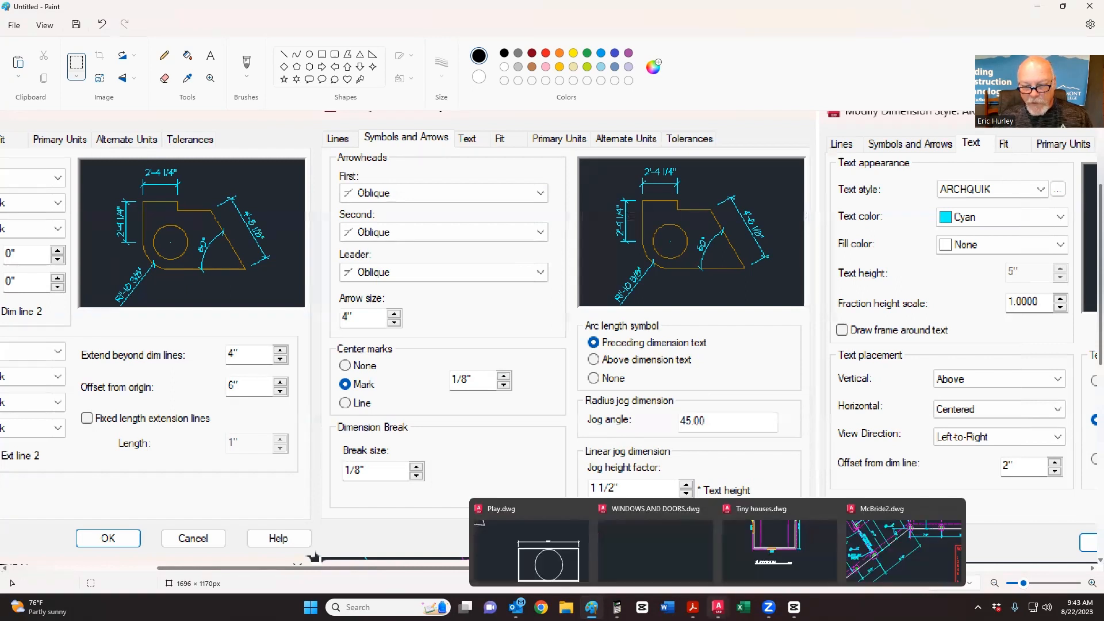
{"action": "mouse_move", "coordinate": [795, 608]}
{"action": "mouse_move", "coordinate": [718, 608]}
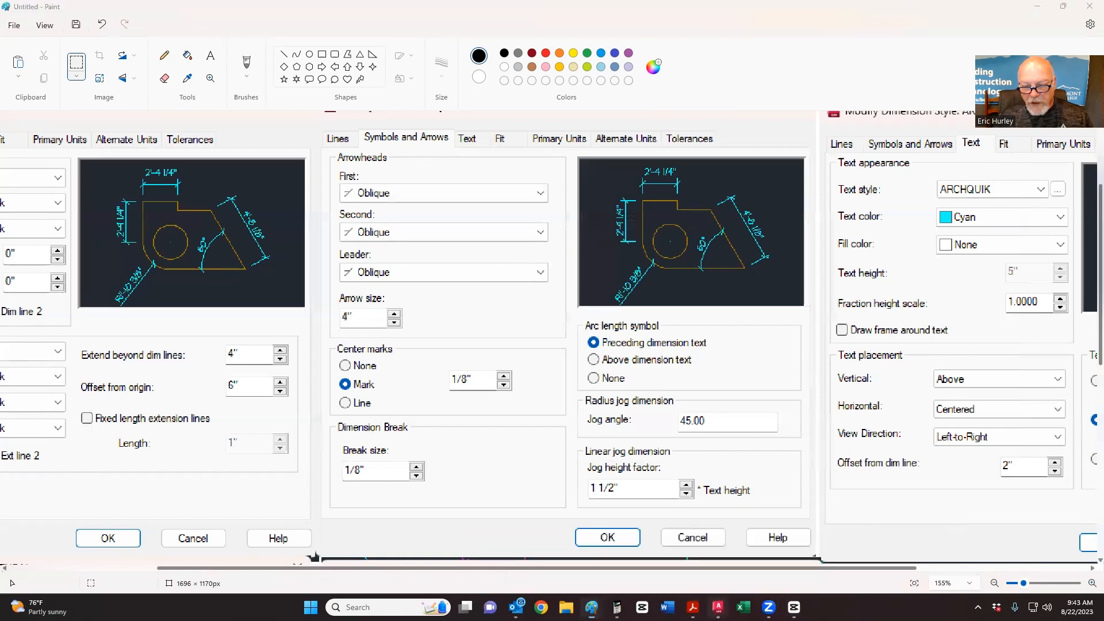
{"action": "left_click", "coordinate": [759, 541]}
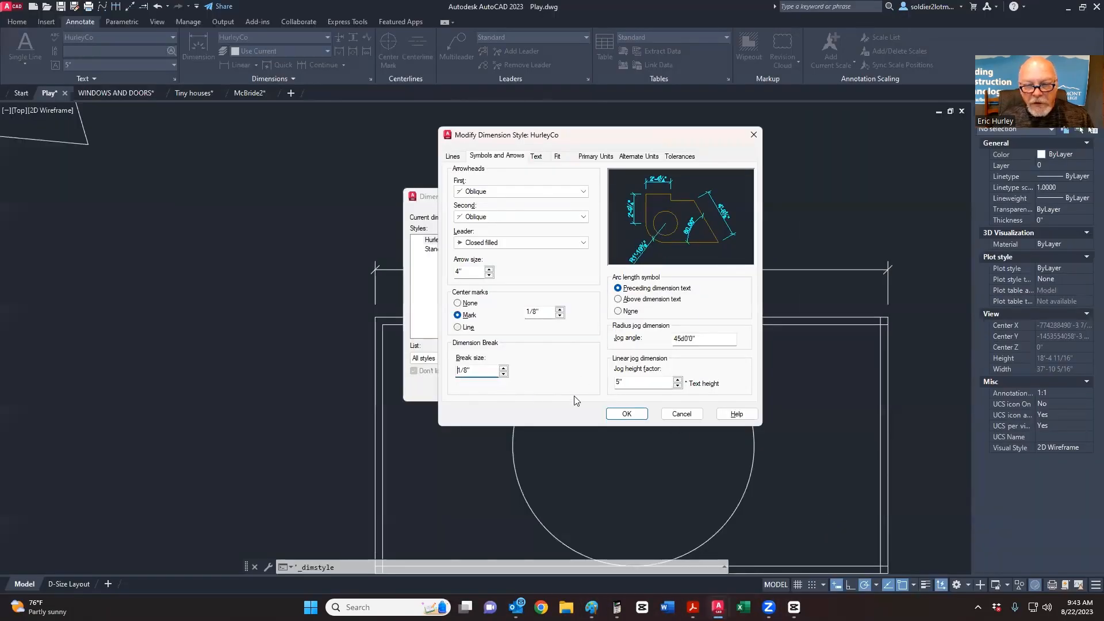
{"action": "double_click", "coordinate": [638, 382]}
{"action": "type", "text": "1"}
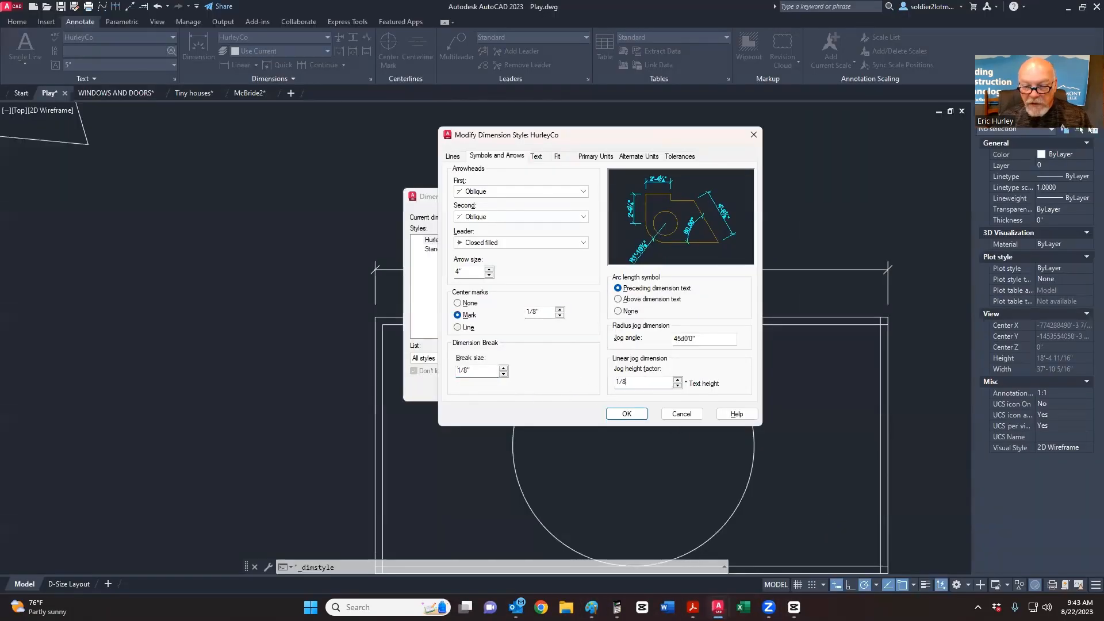
{"action": "type", "text": "/8"}
{"action": "key", "text": "Tab"}
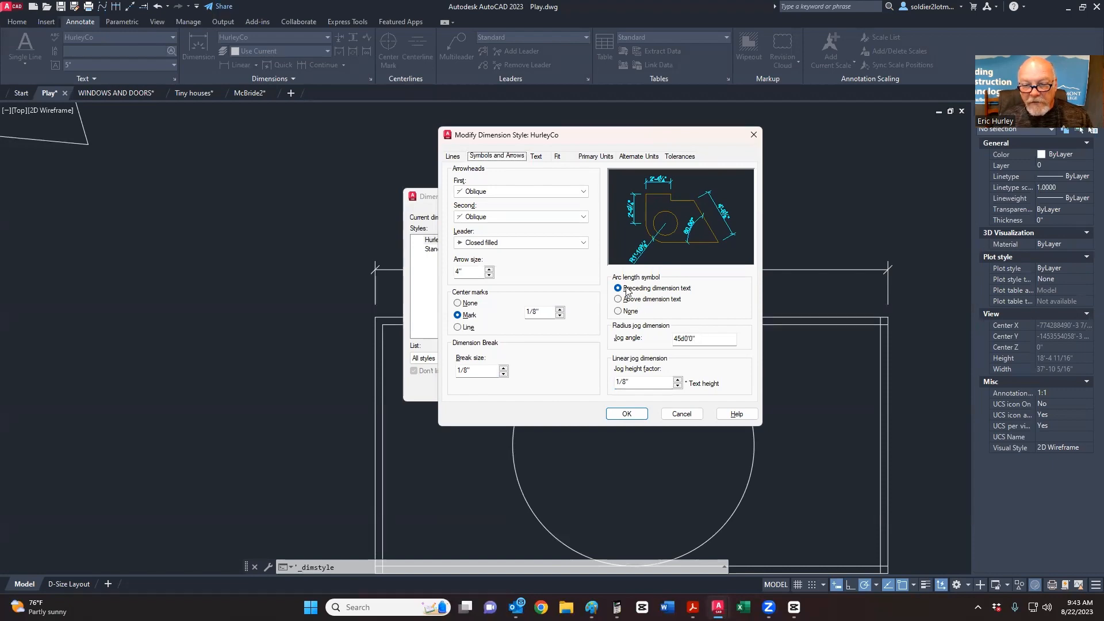
Step: Check the Text settings snip in Paint, return to AutoCAD's Play drawing, and set HurleyCo's dimension text style to HurleyCo
{"action": "left_click", "coordinate": [536, 157]}
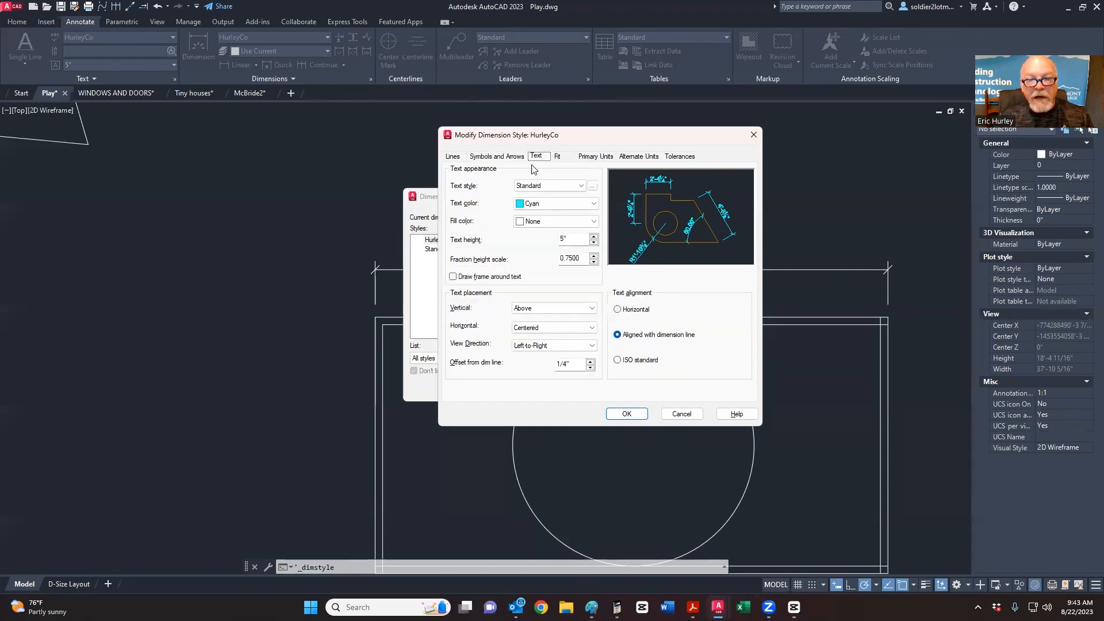
{"action": "key", "text": "alt+Tab"}
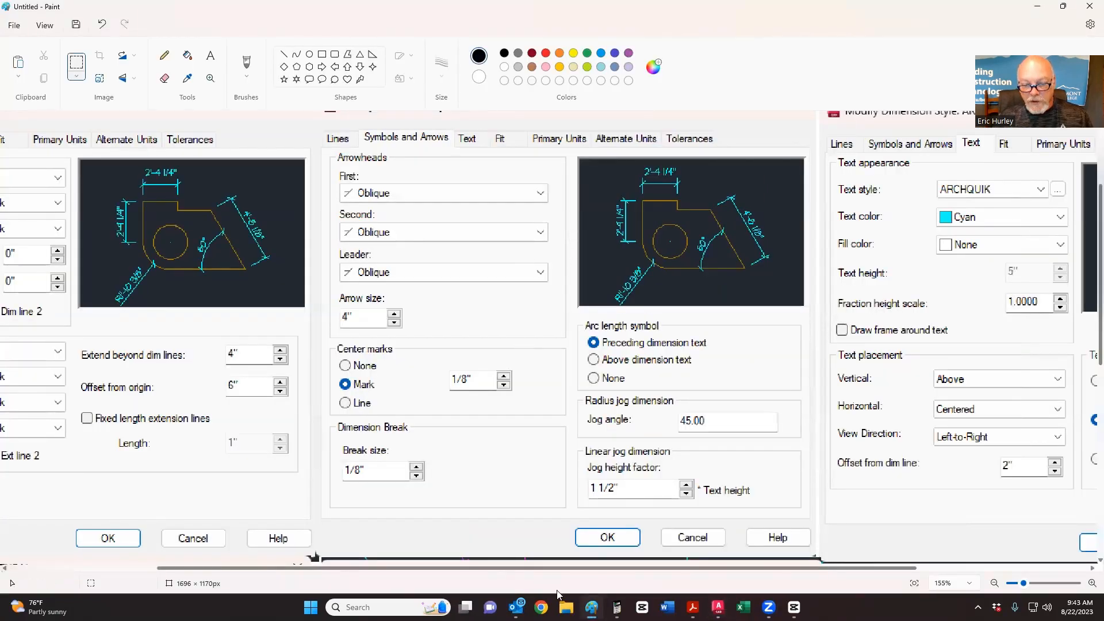
{"action": "left_click_drag", "start_coordinate": [535, 568], "coordinate": [706, 567]}
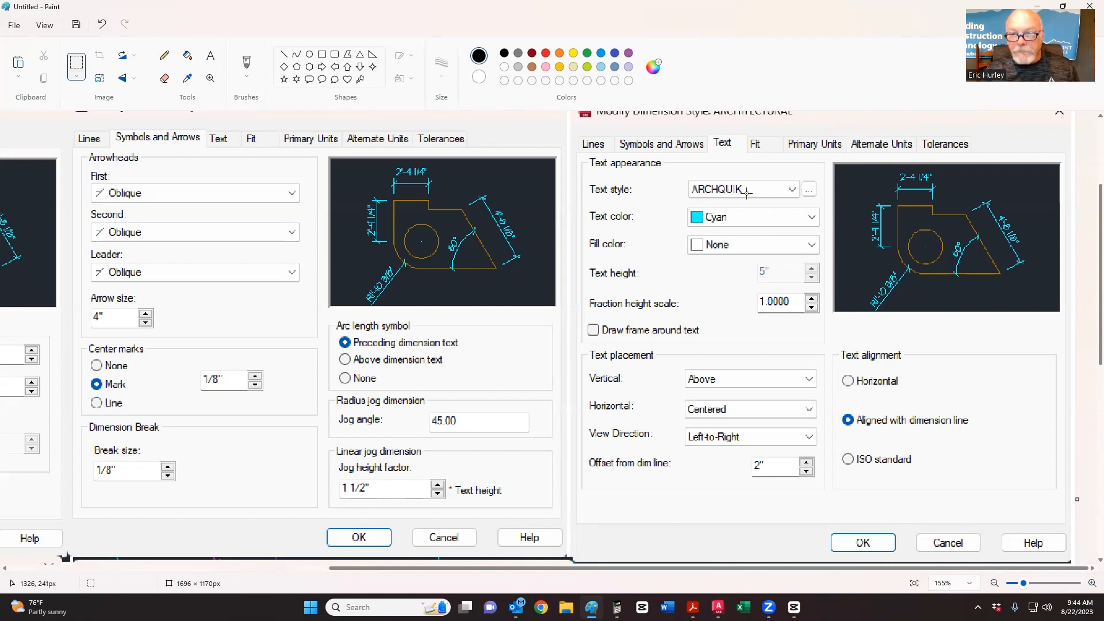
{"action": "mouse_move", "coordinate": [718, 607]}
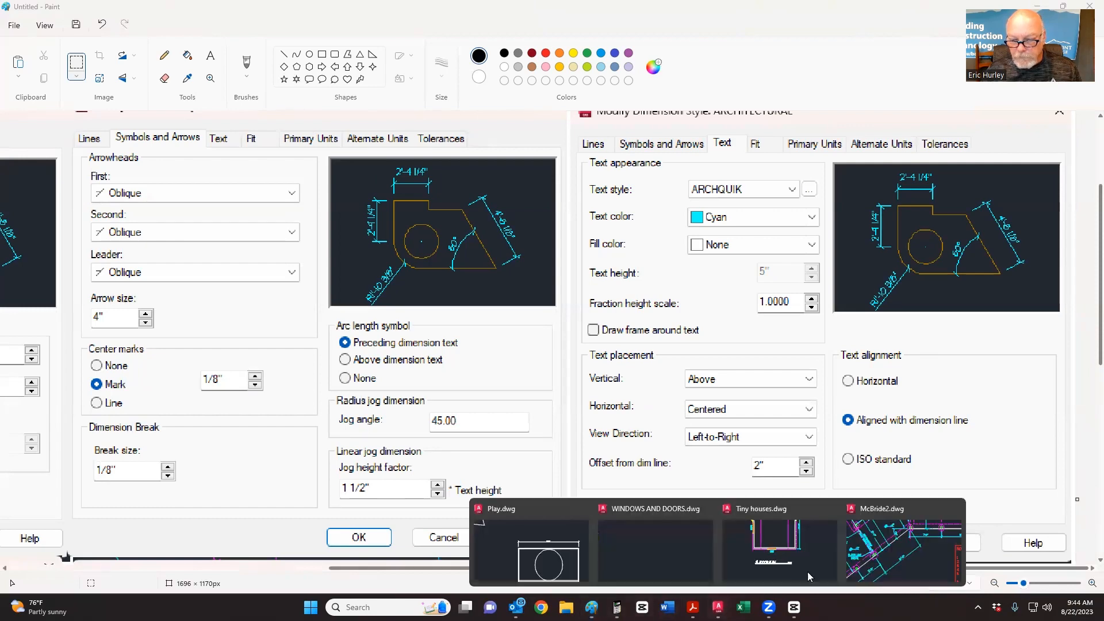
{"action": "left_click", "coordinate": [807, 572]}
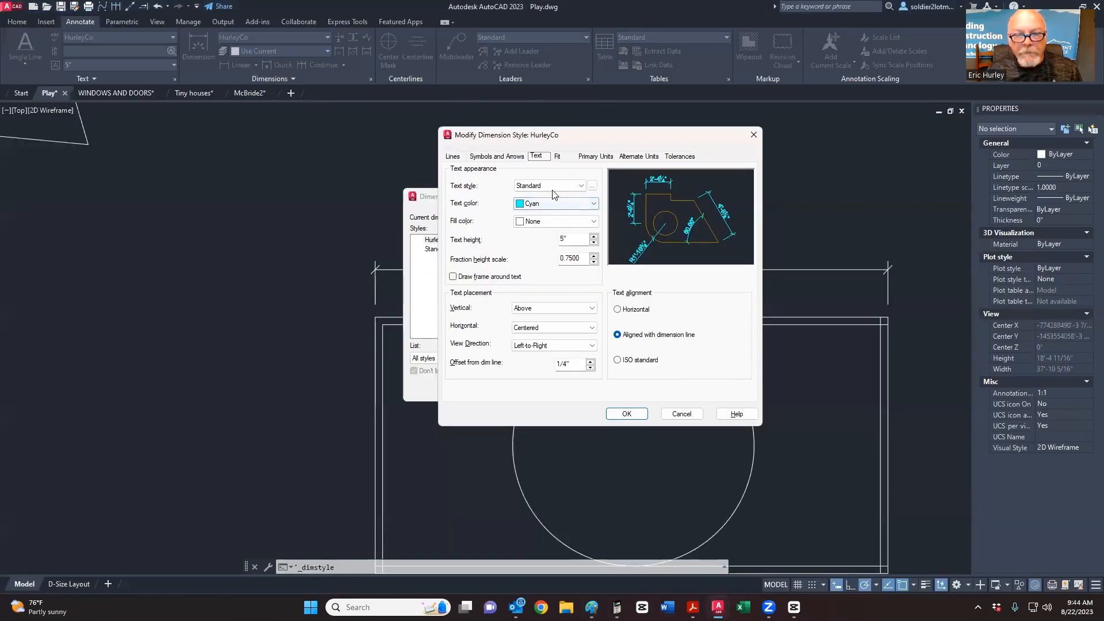
{"action": "left_click", "coordinate": [553, 190]}
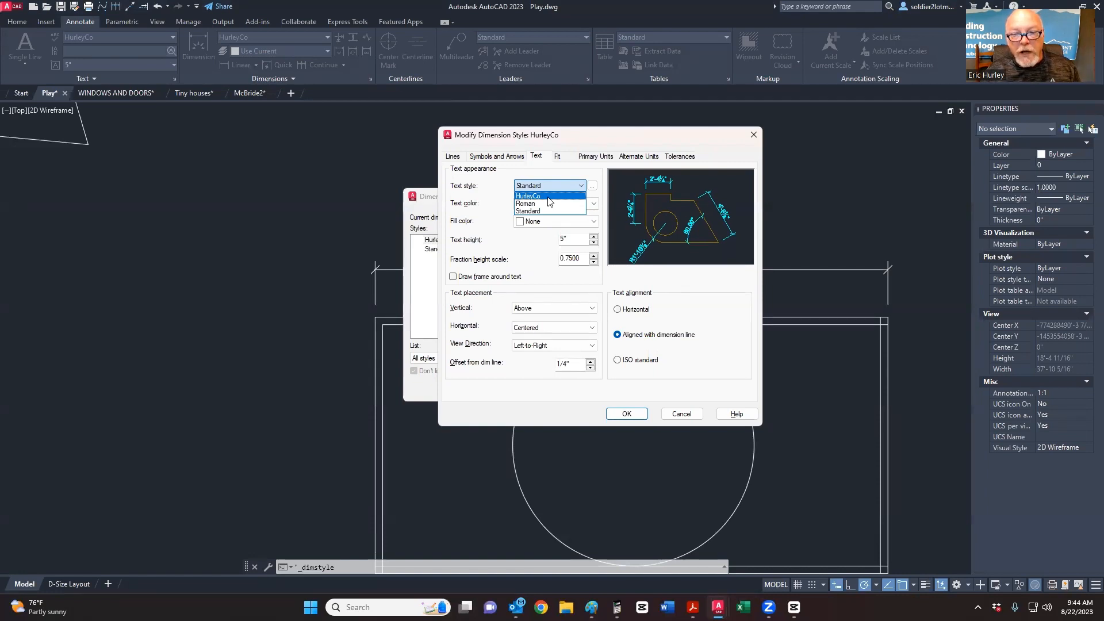
{"action": "left_click", "coordinate": [548, 197]}
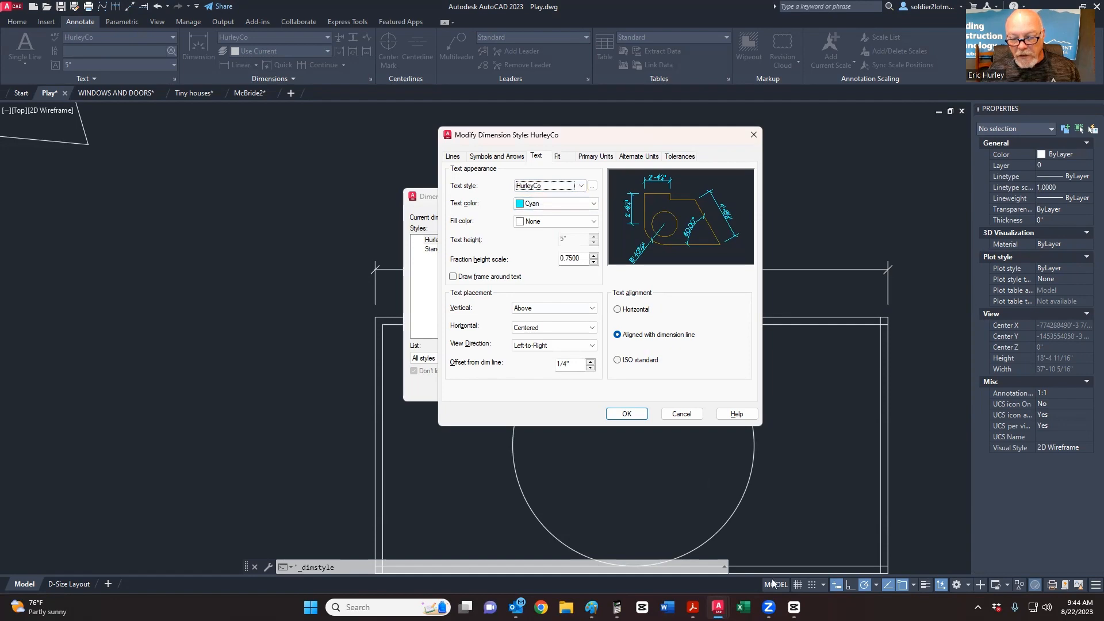
Step: Compare the text appearance and text placement settings in the Paint snip with HurleyCo's, ending back in AutoCAD
{"action": "mouse_move", "coordinate": [592, 608]}
{"action": "left_click", "coordinate": [638, 521]}
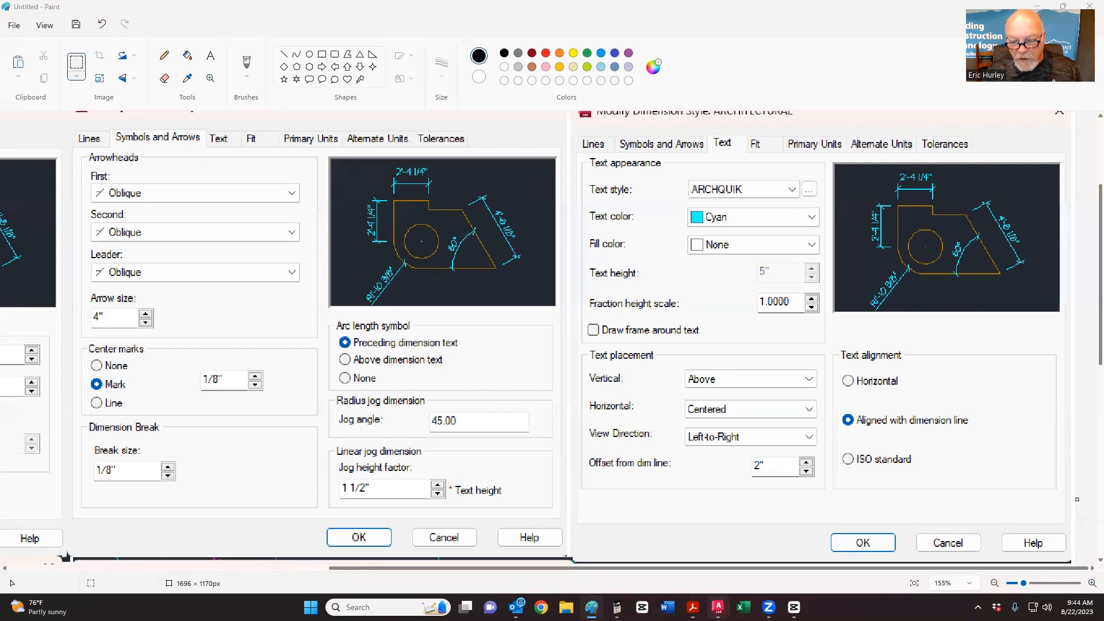
{"action": "mouse_move", "coordinate": [719, 607]}
{"action": "left_click", "coordinate": [540, 547]}
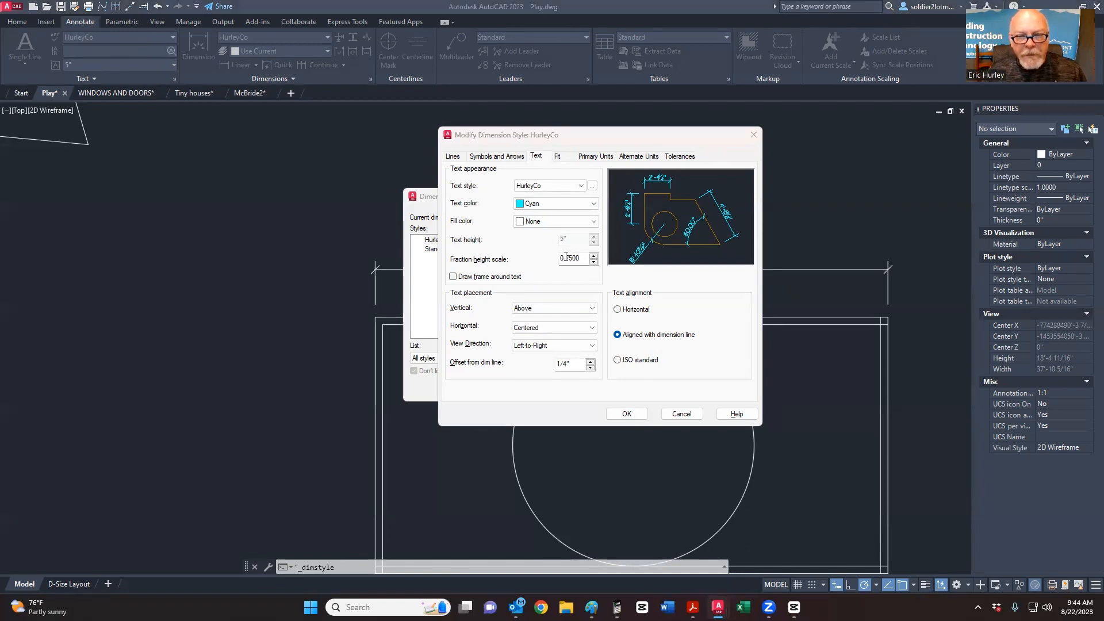
{"action": "left_click", "coordinate": [592, 608]}
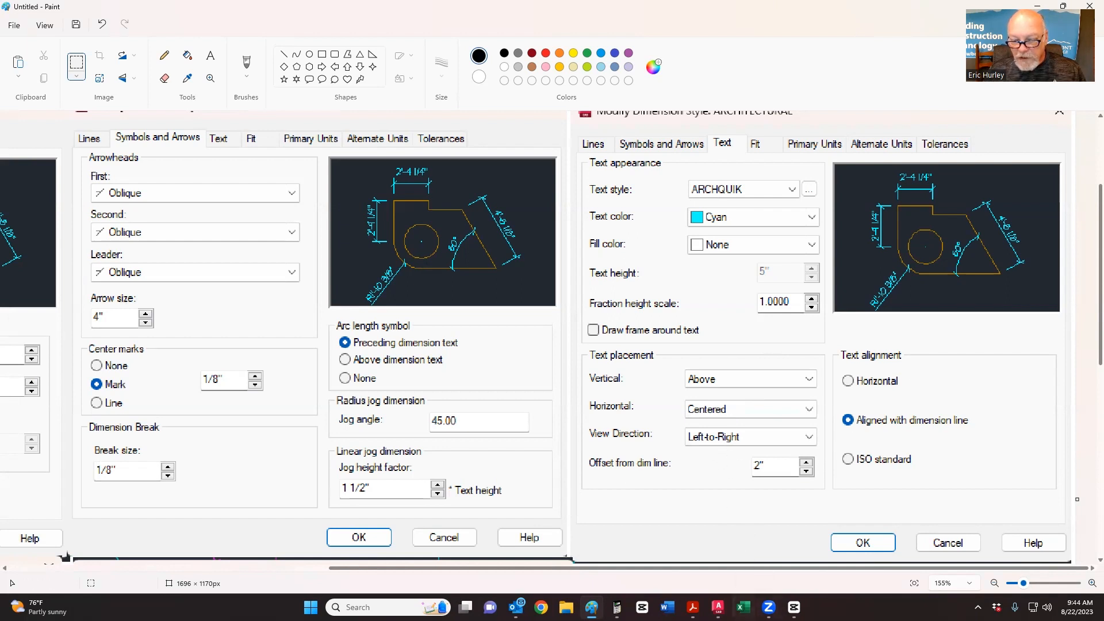
{"action": "mouse_move", "coordinate": [719, 607]}
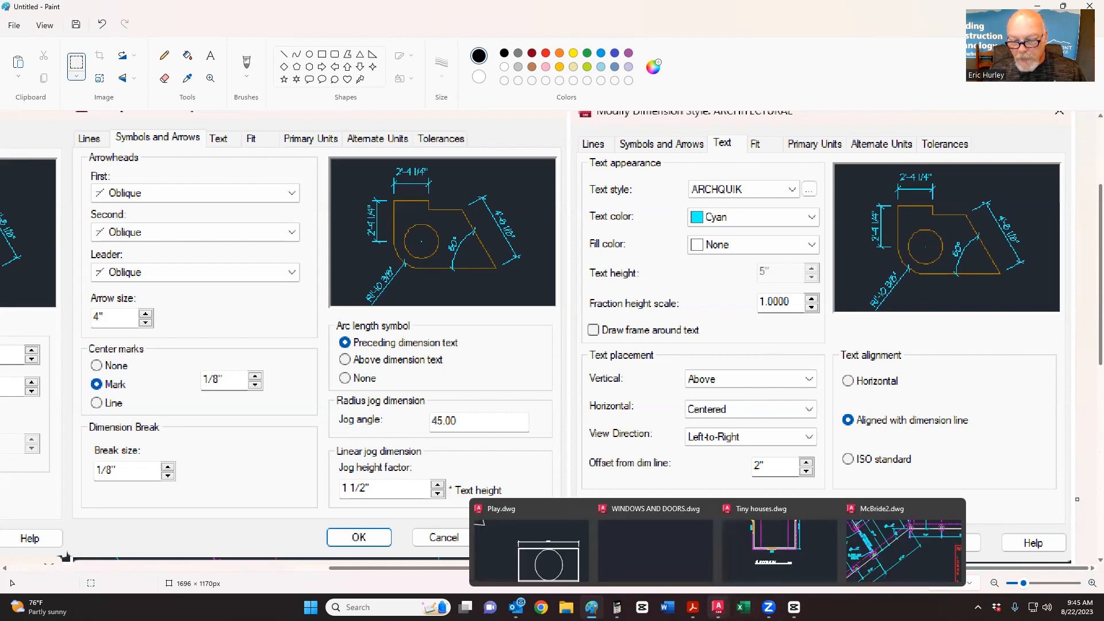
{"action": "left_click", "coordinate": [815, 544]}
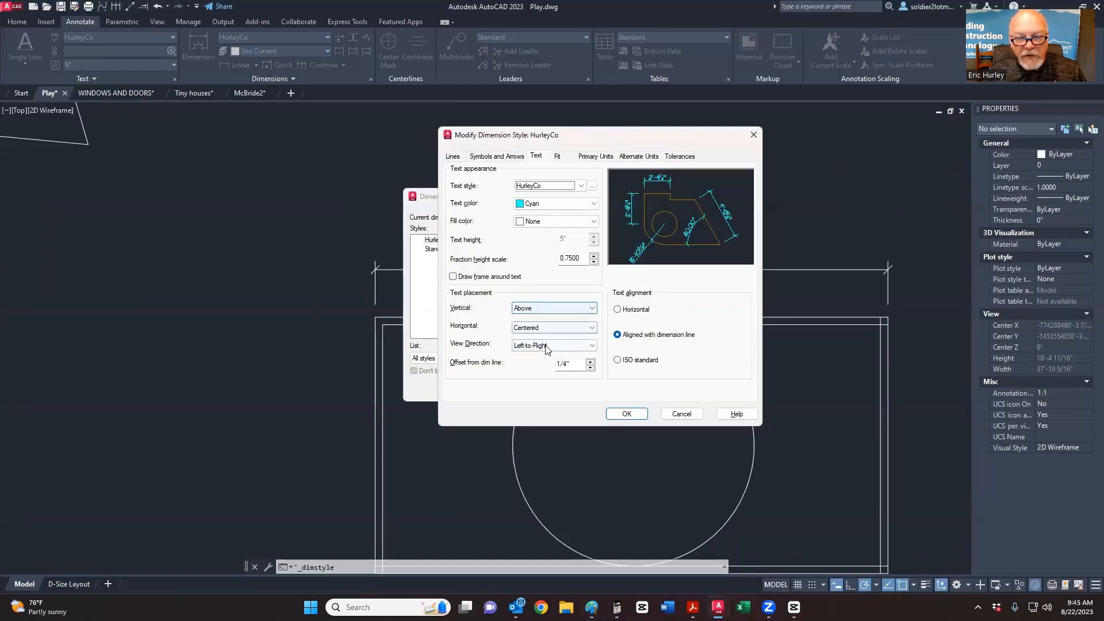
Step: Check the text offset in the Paint snip, return to AutoCAD, and set HurleyCo's Offset from dim line to 2"
{"action": "key", "text": "alt+Tab"}
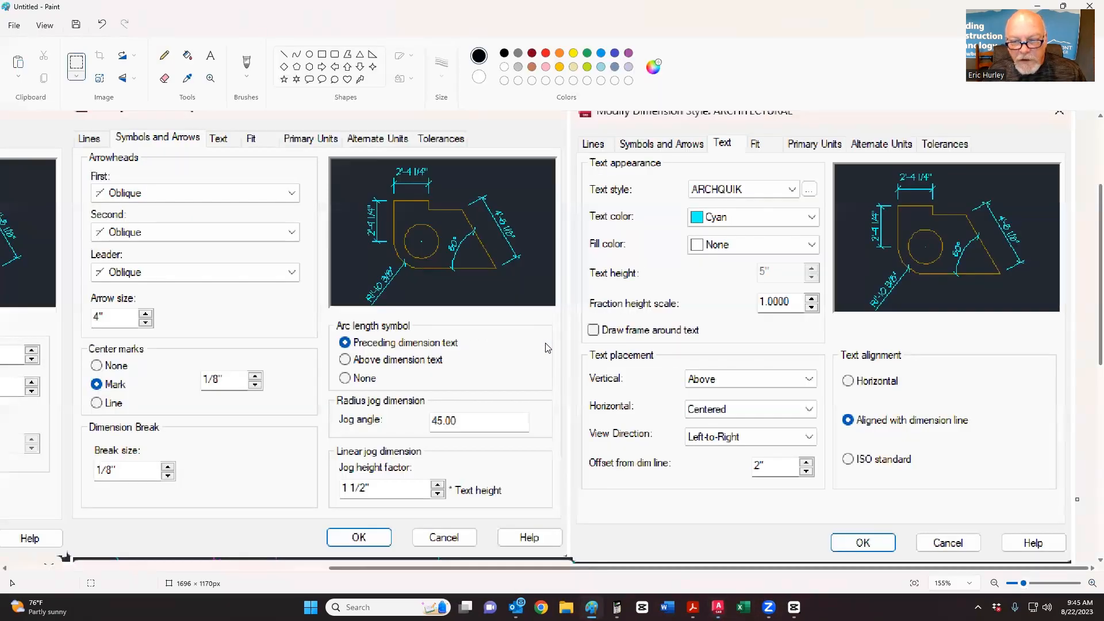
{"action": "mouse_move", "coordinate": [719, 607]}
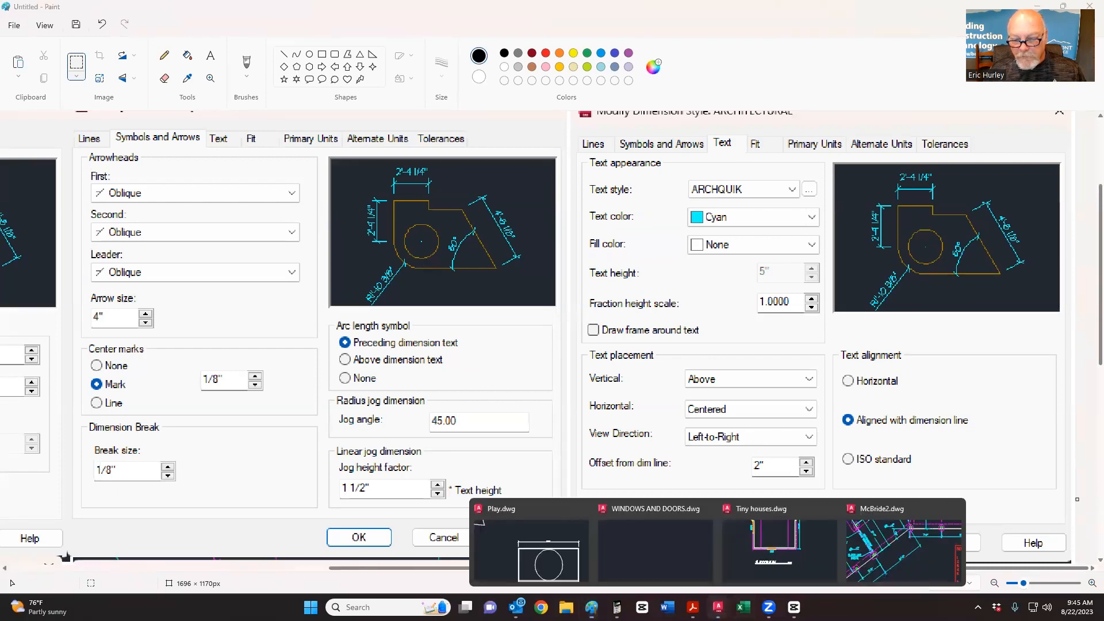
{"action": "left_click", "coordinate": [860, 549]}
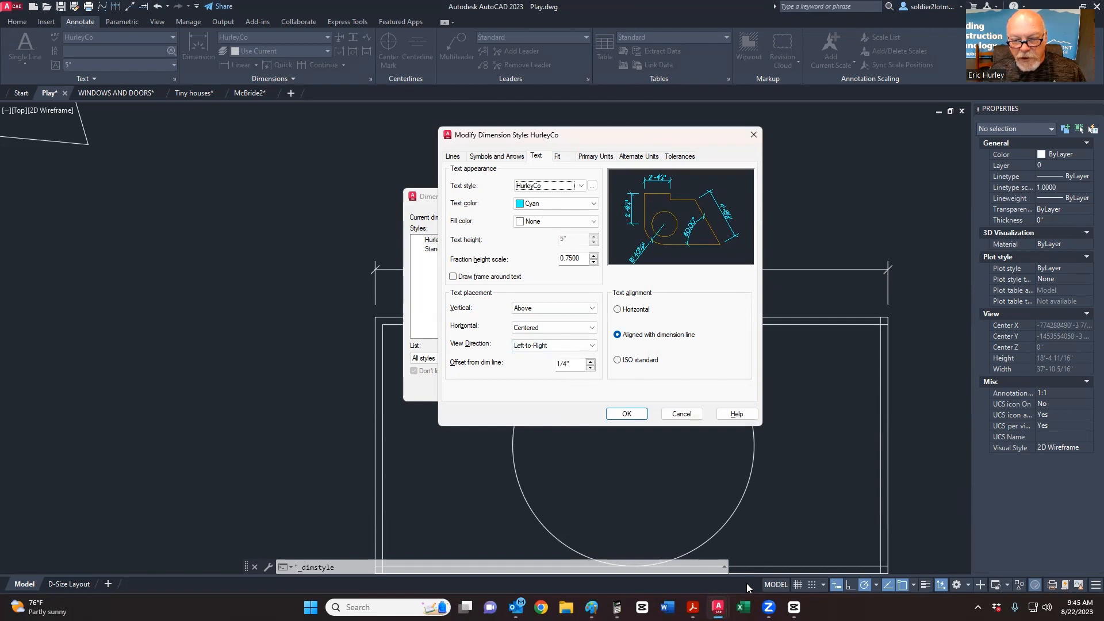
{"action": "double_click", "coordinate": [569, 364]}
{"action": "type", "text": "2"}
{"action": "key", "text": "Tab"}
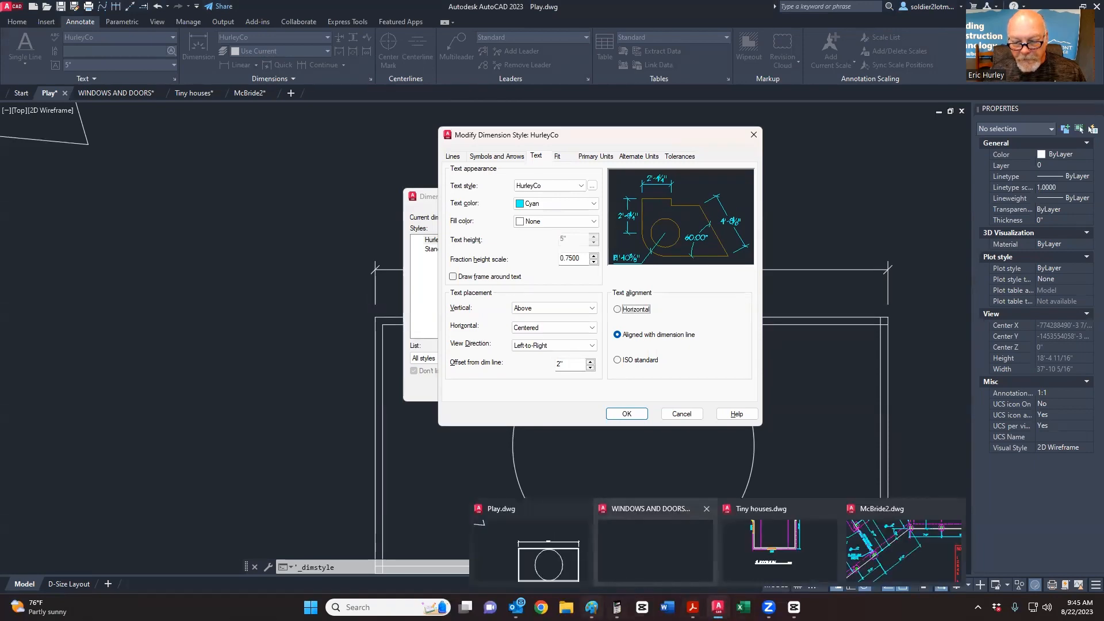
Step: Check the text alignment in the Paint snip, return to AutoCAD, try Horizontal for HurleyCo, and restore Aligned with dimension line
{"action": "left_click", "coordinate": [592, 607]}
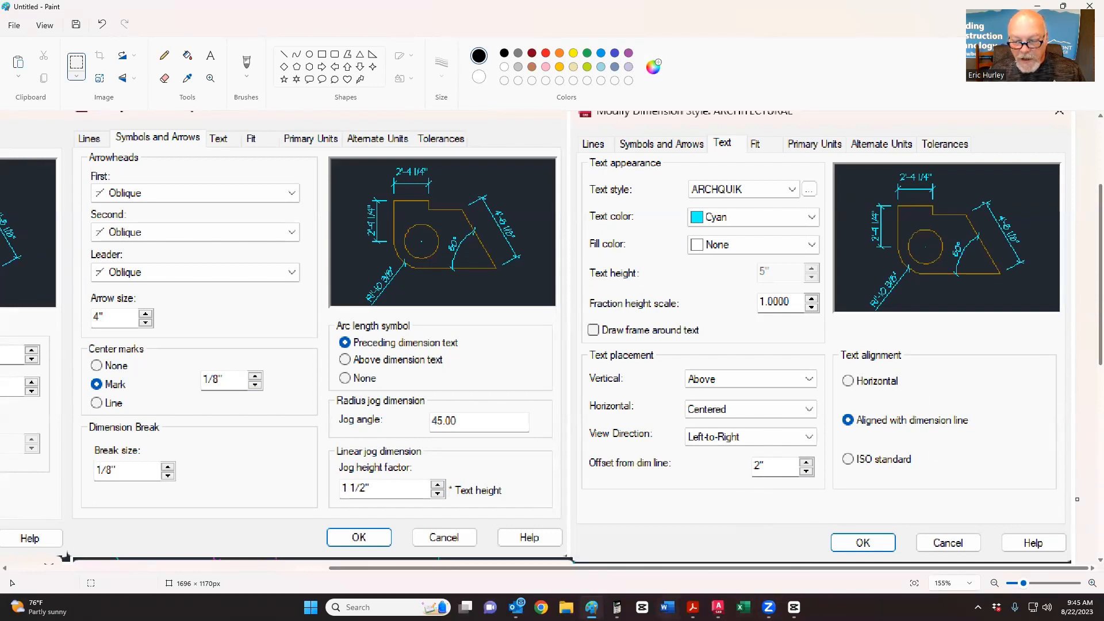
{"action": "mouse_move", "coordinate": [719, 607]}
{"action": "left_click", "coordinate": [911, 541]}
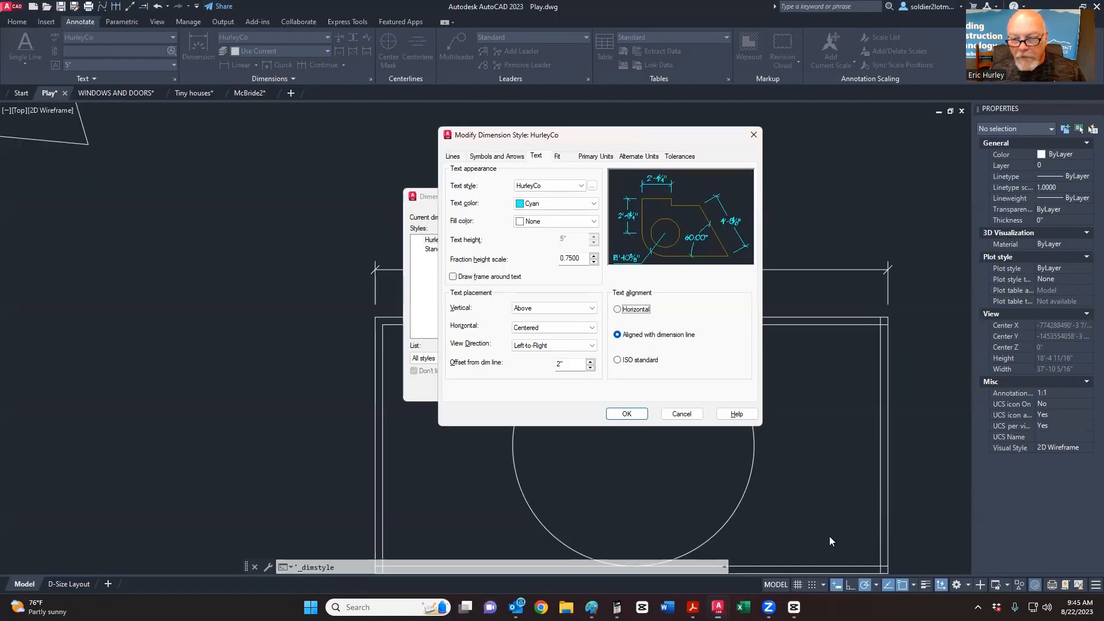
{"action": "left_click", "coordinate": [618, 310]}
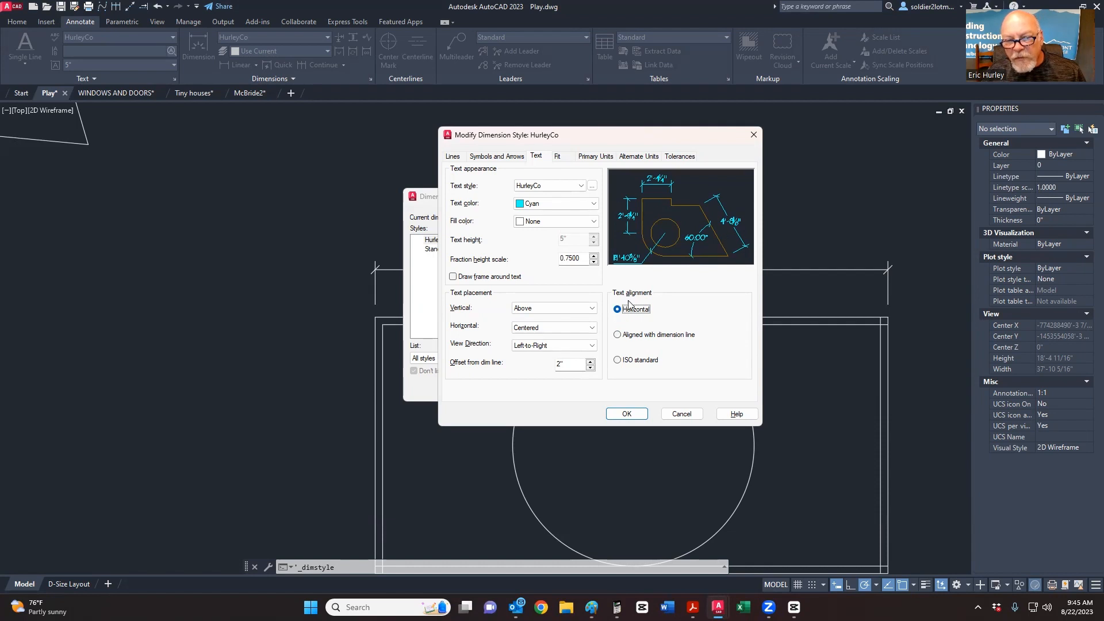
{"action": "left_click", "coordinate": [618, 337]}
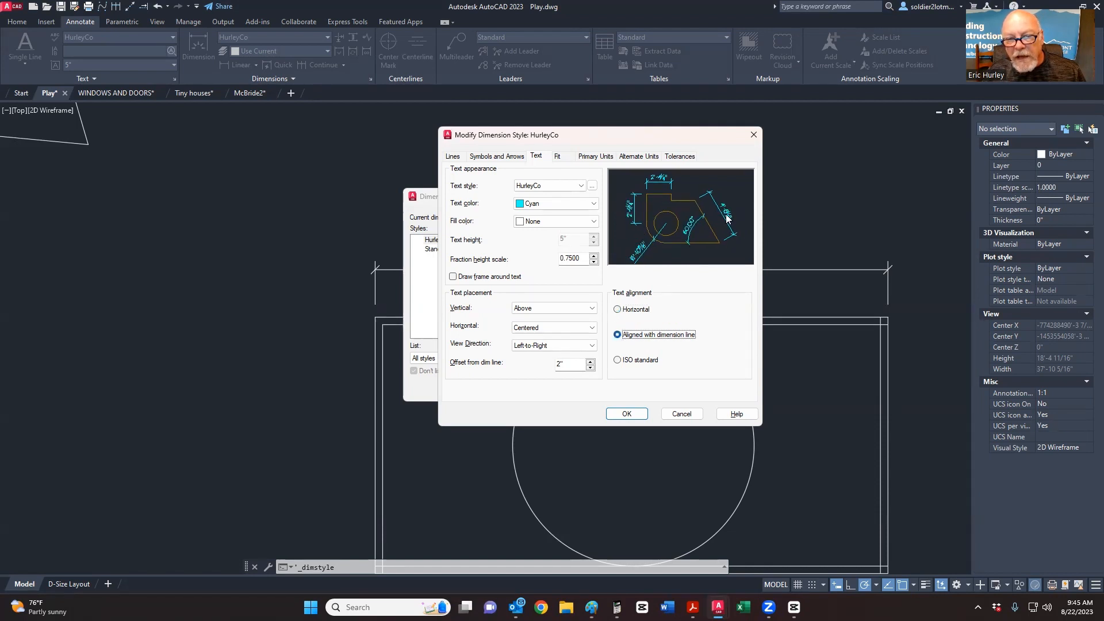
Step: Show HurleyCo's Fit settings, find the Fit snip in Paint for comparison, and return to AutoCAD
{"action": "left_click", "coordinate": [557, 157]}
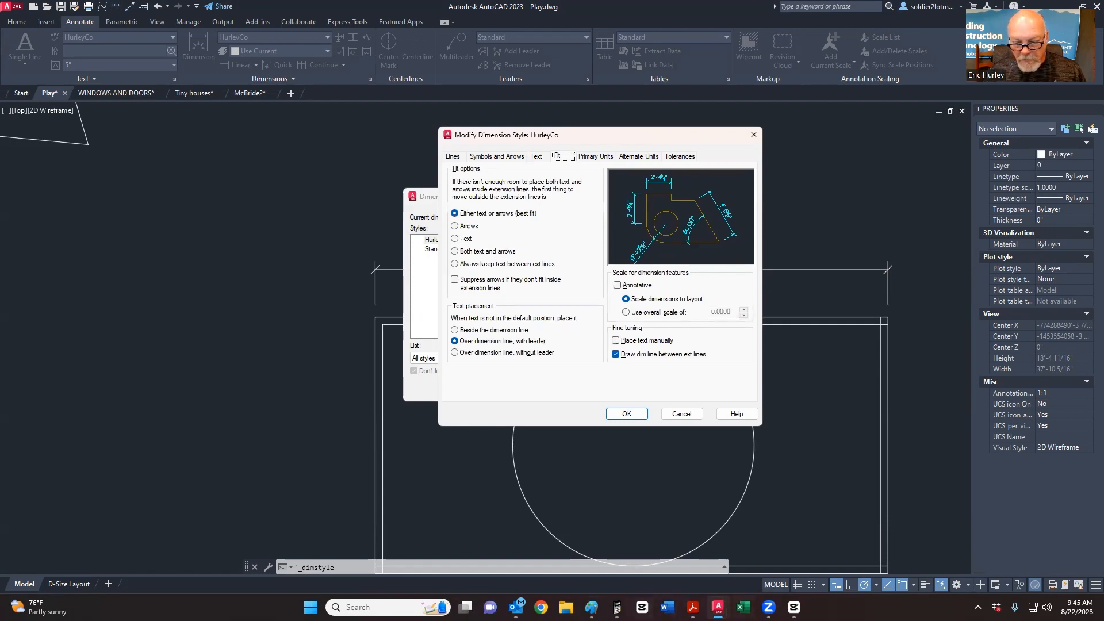
{"action": "mouse_move", "coordinate": [593, 608]}
{"action": "left_click", "coordinate": [615, 544]}
{"action": "scroll", "coordinate": [506, 438], "scroll_direction": "down", "scroll_amount": 6}
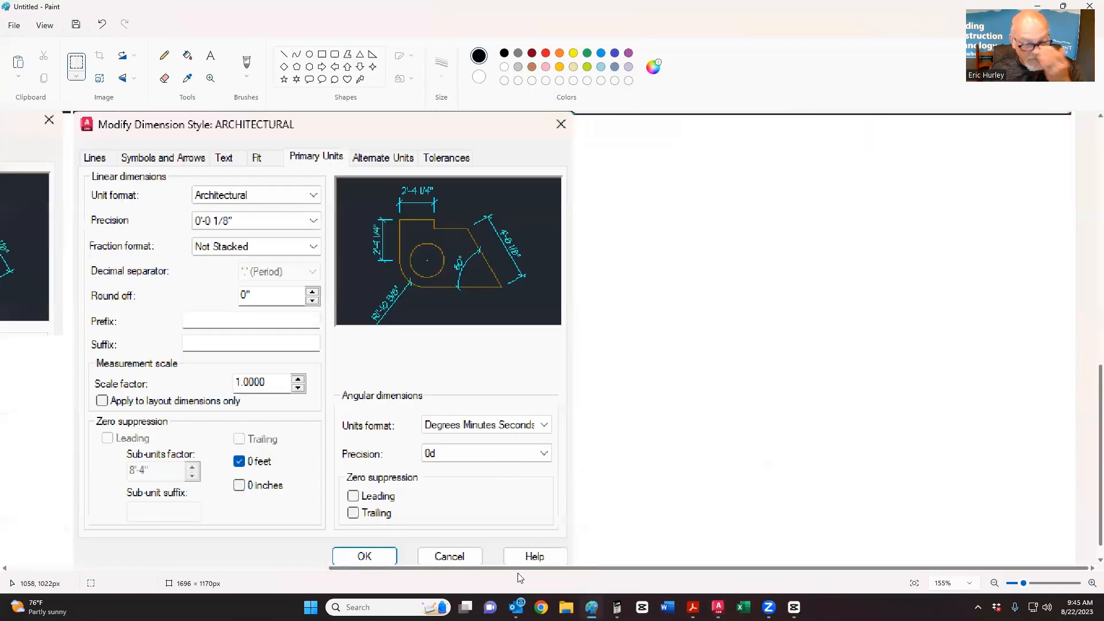
{"action": "left_click_drag", "start_coordinate": [517, 570], "coordinate": [154, 541]}
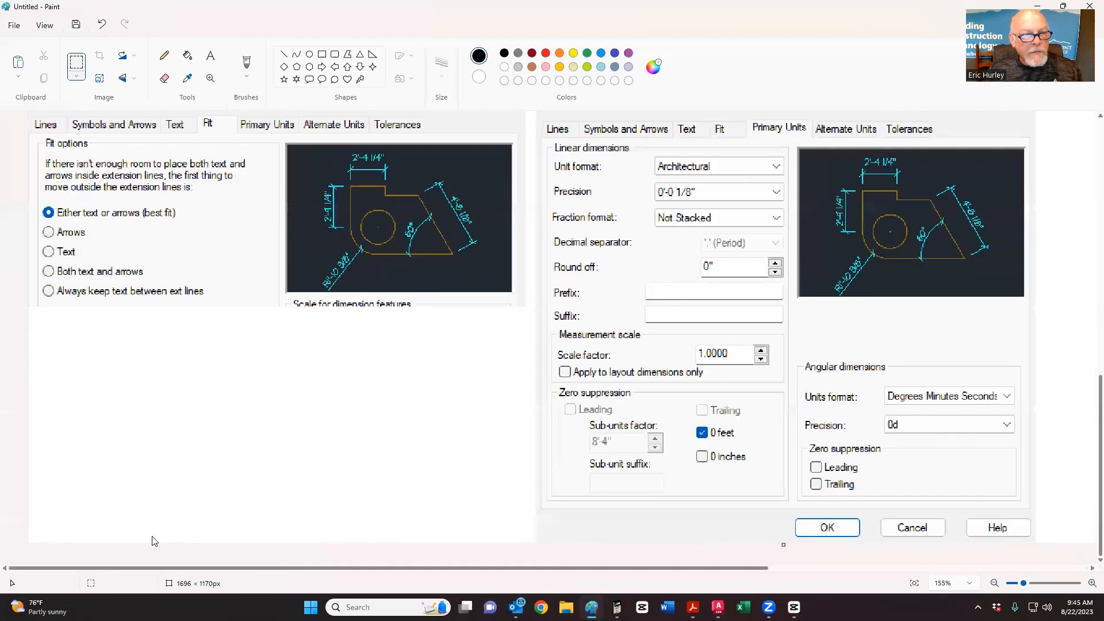
{"action": "scroll", "coordinate": [148, 489], "scroll_direction": "up", "scroll_amount": 2}
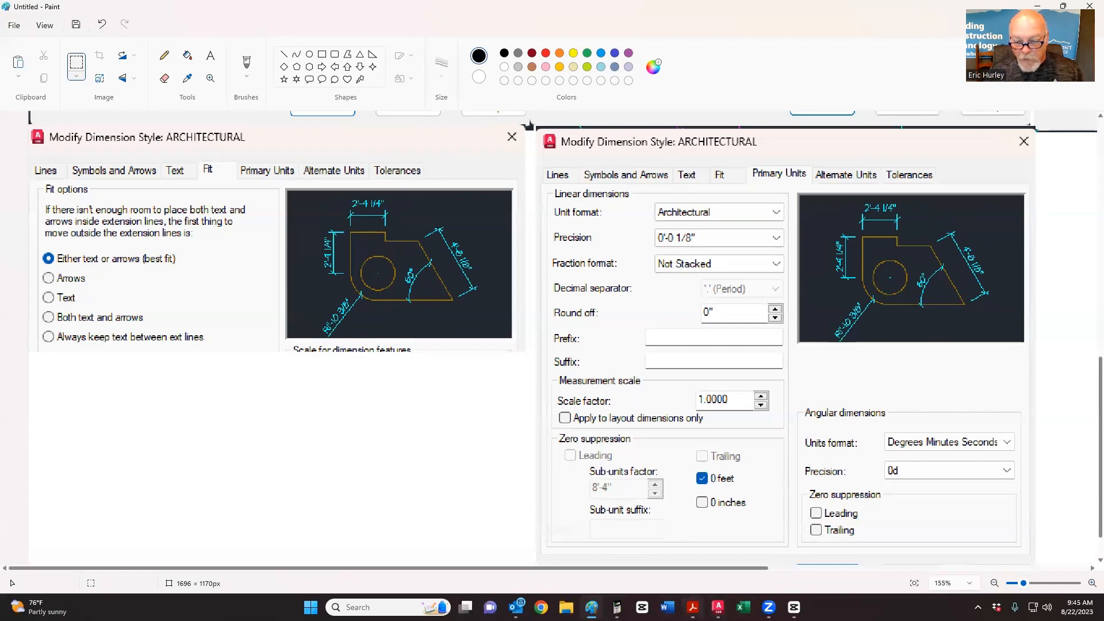
{"action": "mouse_move", "coordinate": [728, 600]}
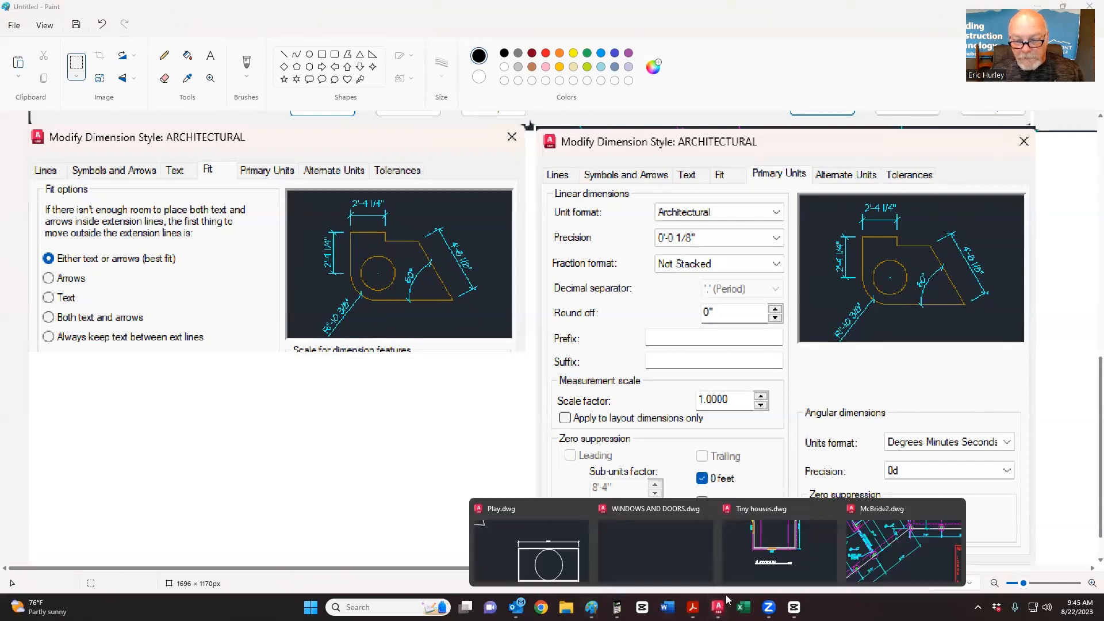
{"action": "left_click", "coordinate": [879, 549]}
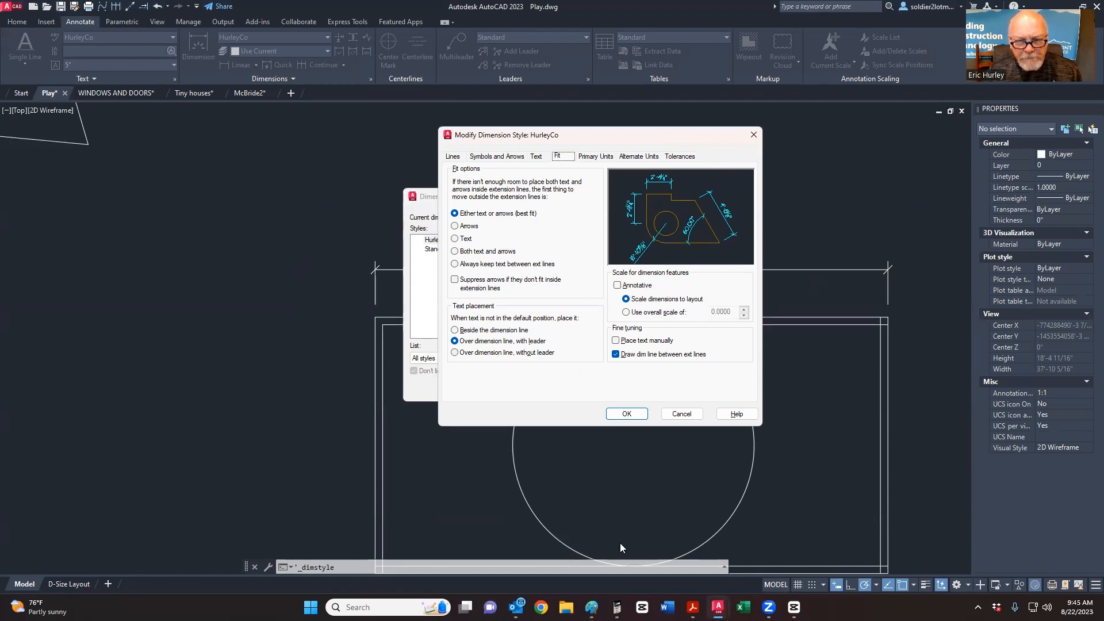
Step: Recheck the Fit options in the Paint snip against HurleyCo's Fit settings, ending back in AutoCAD
{"action": "left_click", "coordinate": [591, 607]}
{"action": "scroll", "coordinate": [318, 463], "scroll_direction": "down", "scroll_amount": 1}
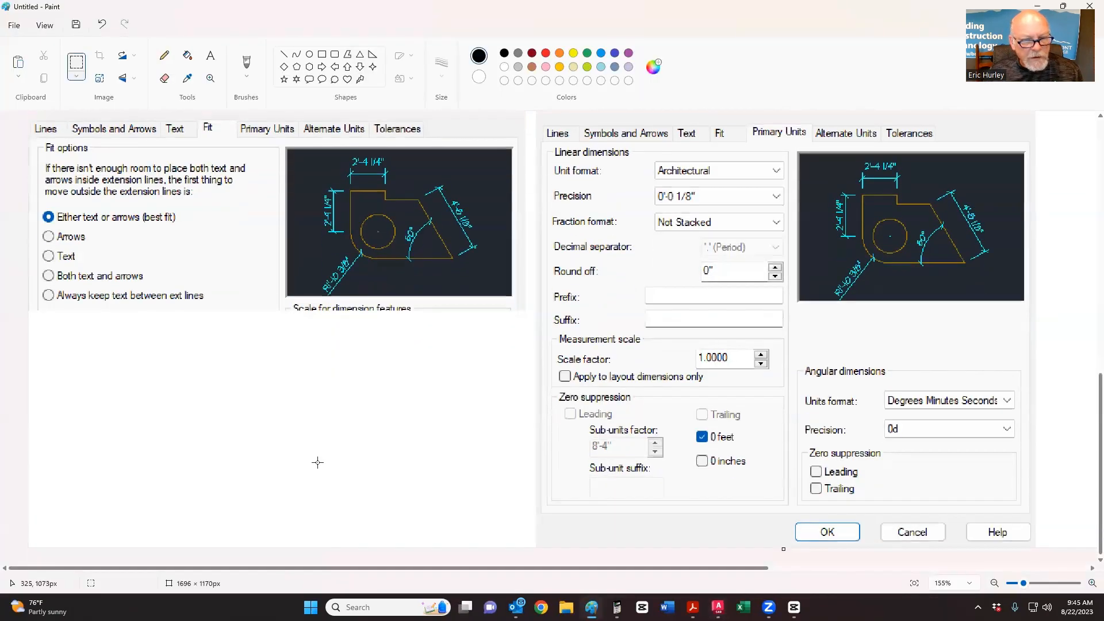
{"action": "scroll", "coordinate": [317, 462], "scroll_direction": "down", "scroll_amount": 1}
{"action": "left_click_drag", "start_coordinate": [171, 238], "coordinate": [158, 254]}
{"action": "left_click", "coordinate": [159, 287]}
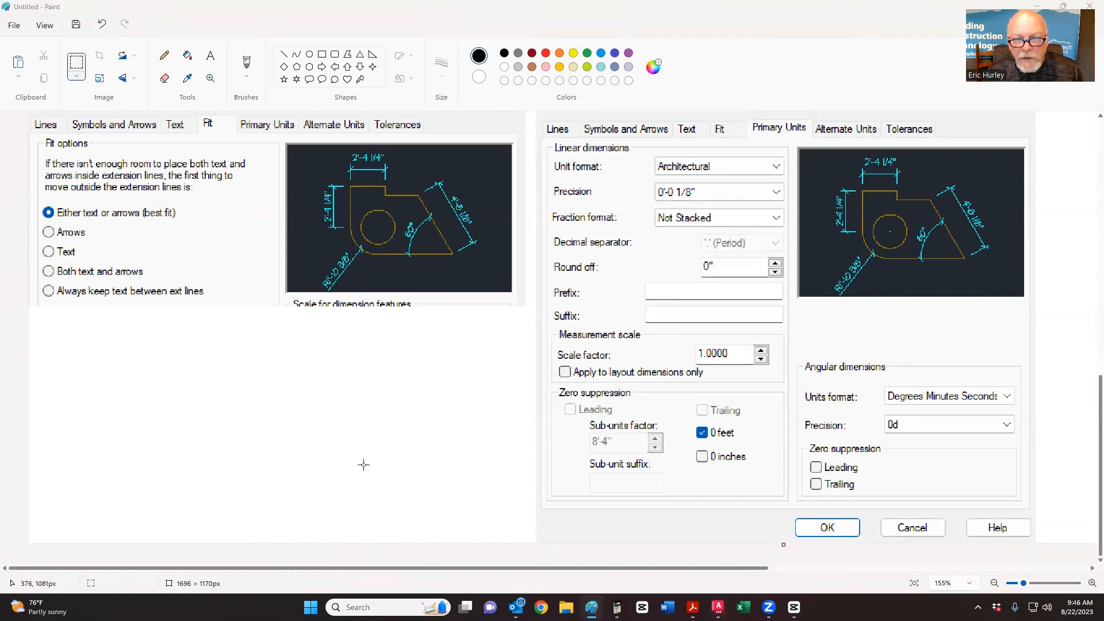
{"action": "key", "text": "alt+Tab"}
{"action": "key", "text": "alt+Tab"}
{"action": "key", "text": "alt+Tab"}
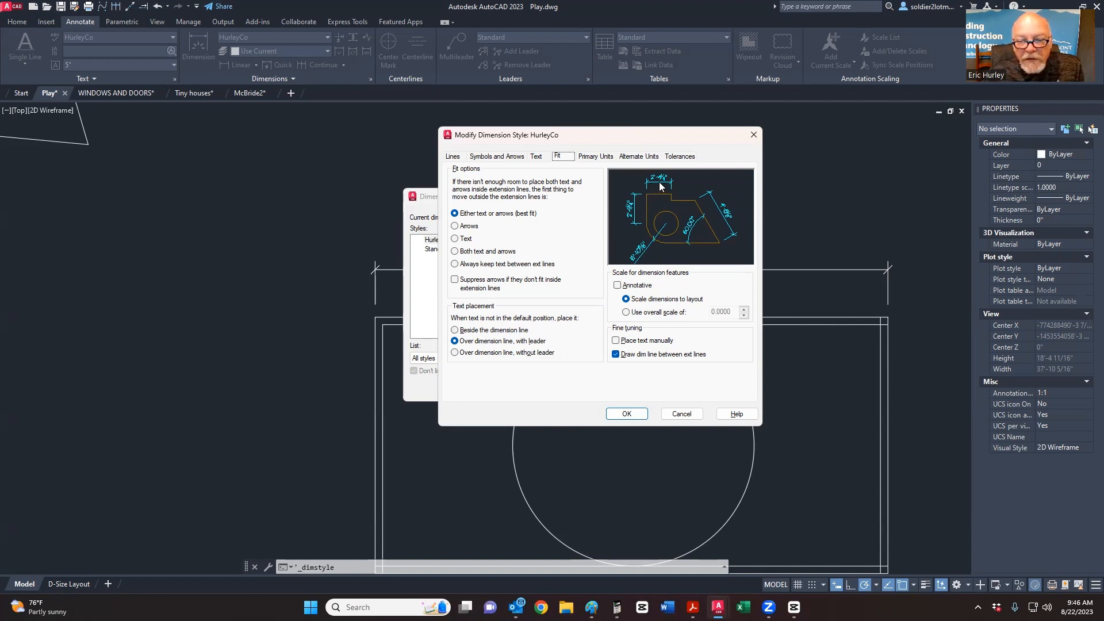
Step: Try Beside the dimension line for HurleyCo's text placement, restore Over dimension line, with leader, and check the Paint snip before returning to AutoCAD
{"action": "left_click", "coordinate": [455, 331]}
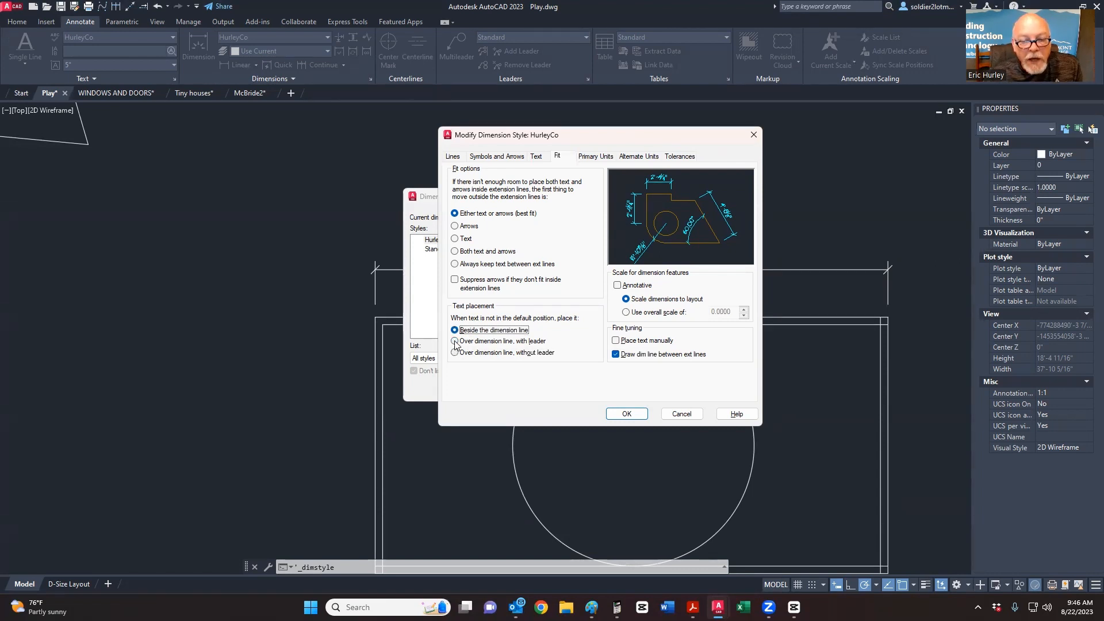
{"action": "left_click", "coordinate": [455, 341]}
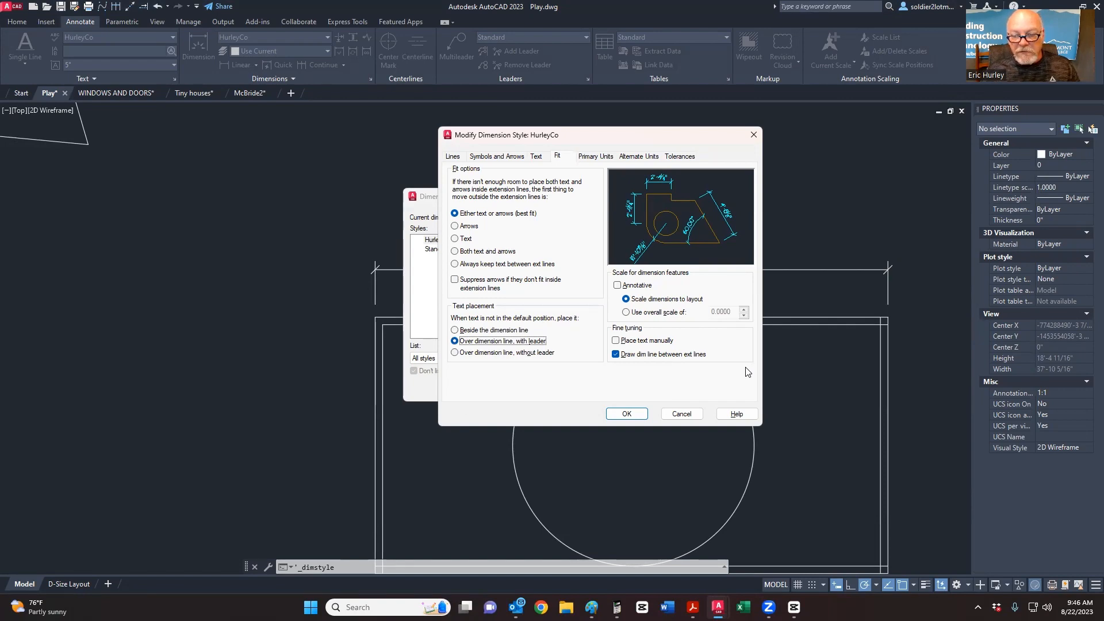
{"action": "left_click", "coordinate": [592, 607]}
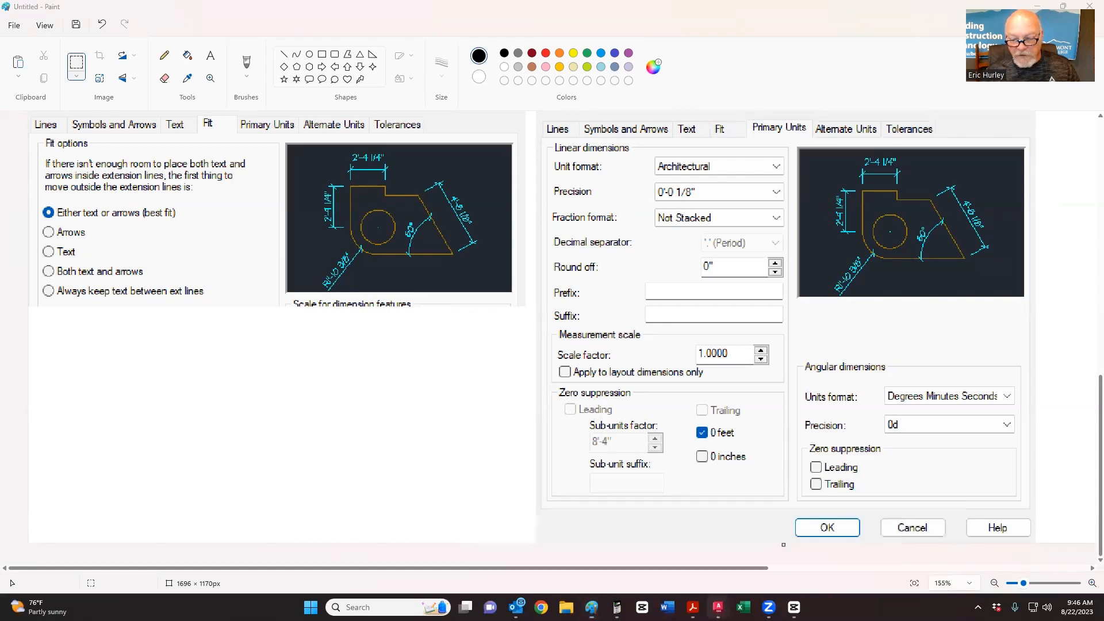
{"action": "mouse_move", "coordinate": [718, 607]}
{"action": "left_click", "coordinate": [900, 558]}
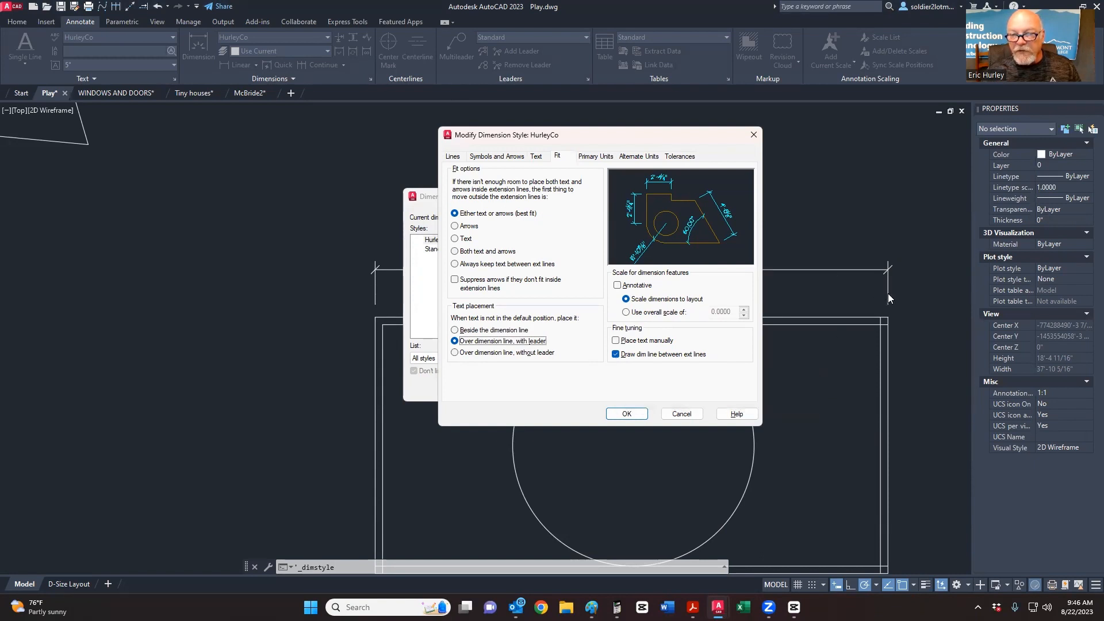
Step: Show HurleyCo's Primary Units settings, find the Primary Units snip in Paint for comparison, and return to AutoCAD
{"action": "left_click", "coordinate": [592, 157]}
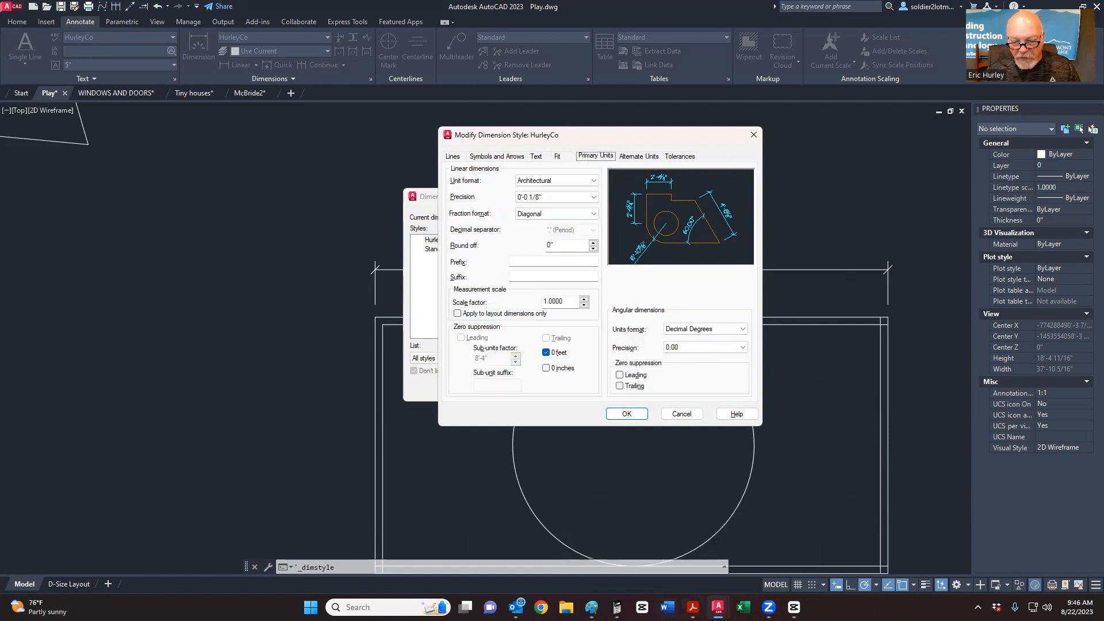
{"action": "left_click", "coordinate": [591, 607]}
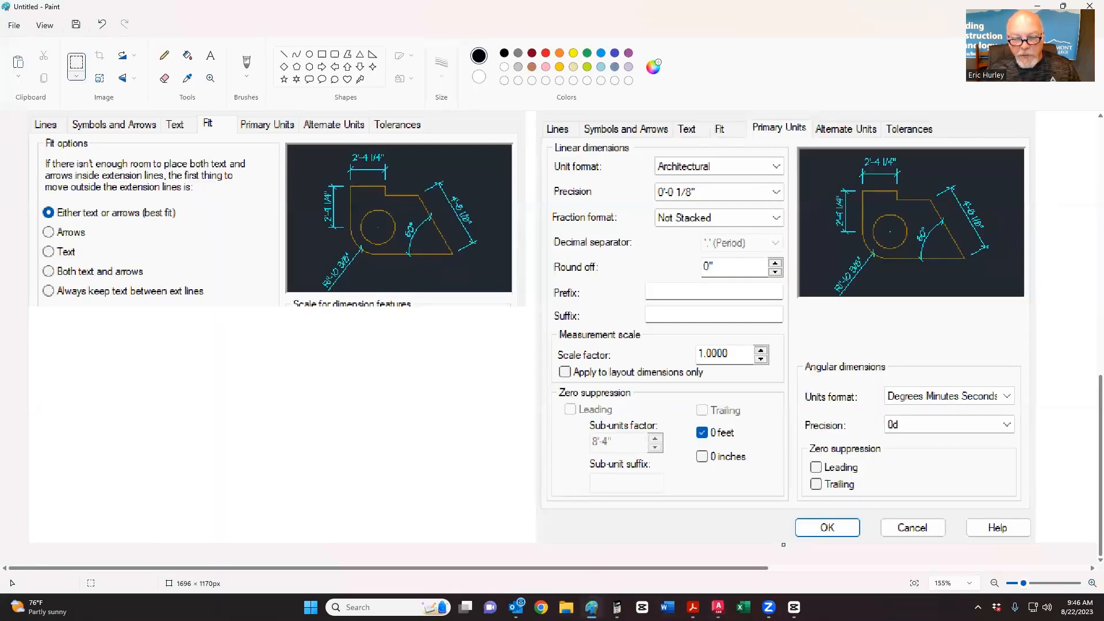
{"action": "left_click_drag", "start_coordinate": [564, 575], "coordinate": [690, 574]}
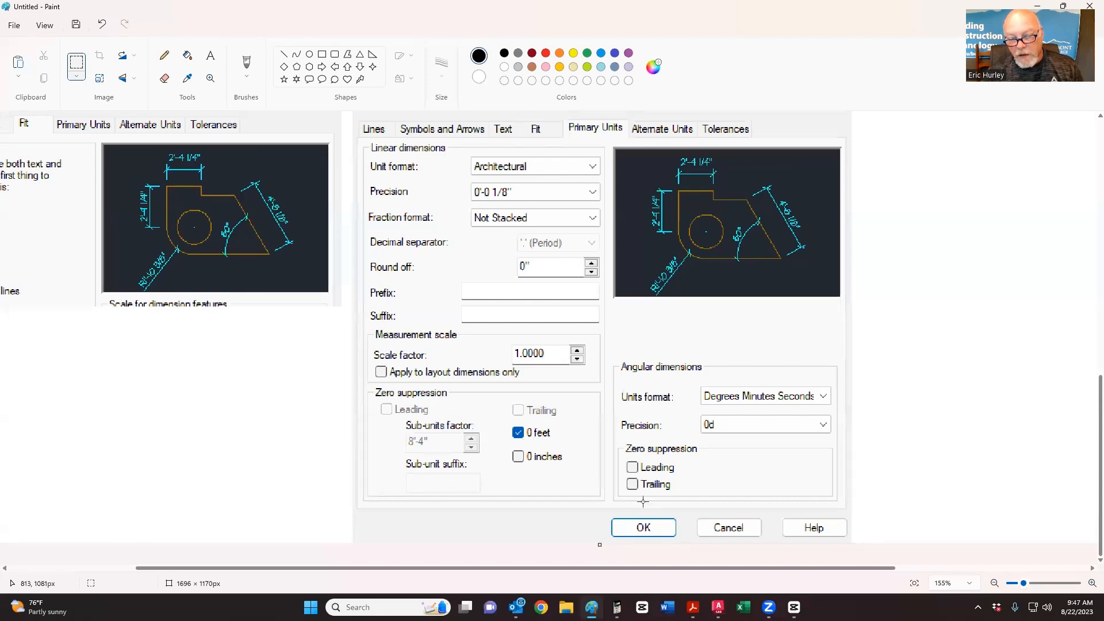
{"action": "mouse_move", "coordinate": [719, 608]}
{"action": "left_click", "coordinate": [847, 541]}
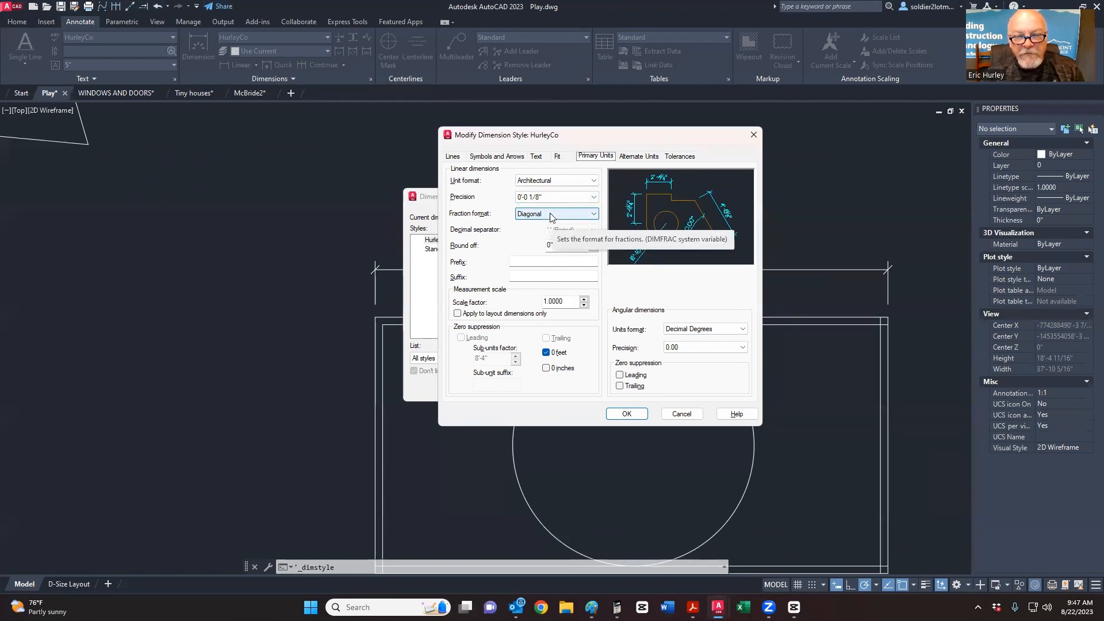
Step: Check the fraction format in the Paint snip, return to AutoCAD, and select Diagonal as HurleyCo's fraction format
{"action": "left_click", "coordinate": [598, 608]}
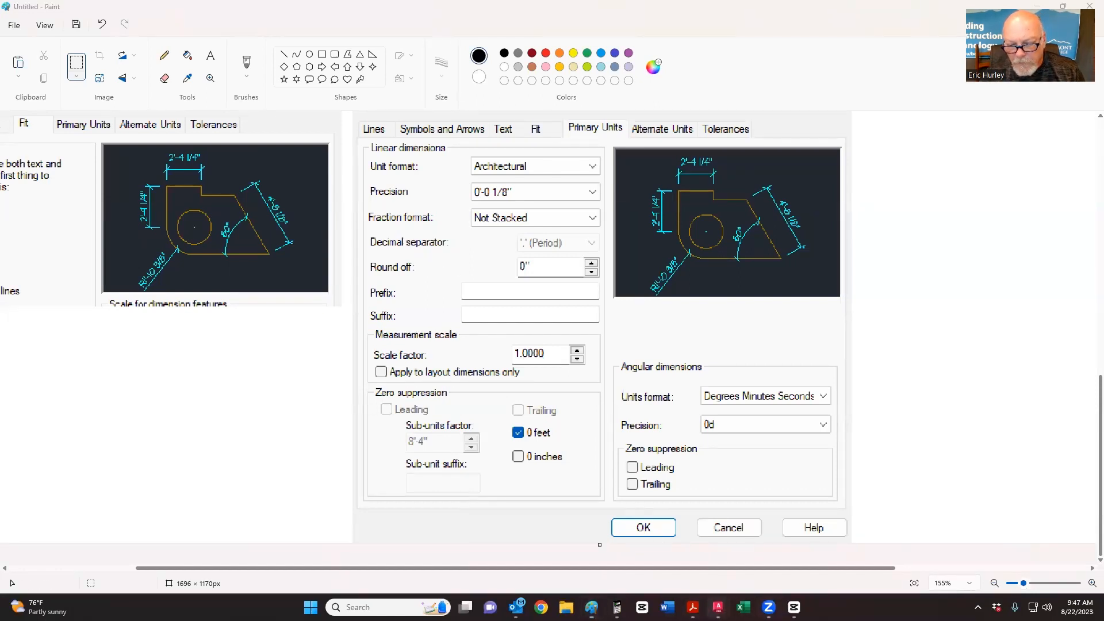
{"action": "mouse_move", "coordinate": [718, 607]}
{"action": "left_click", "coordinate": [858, 545]}
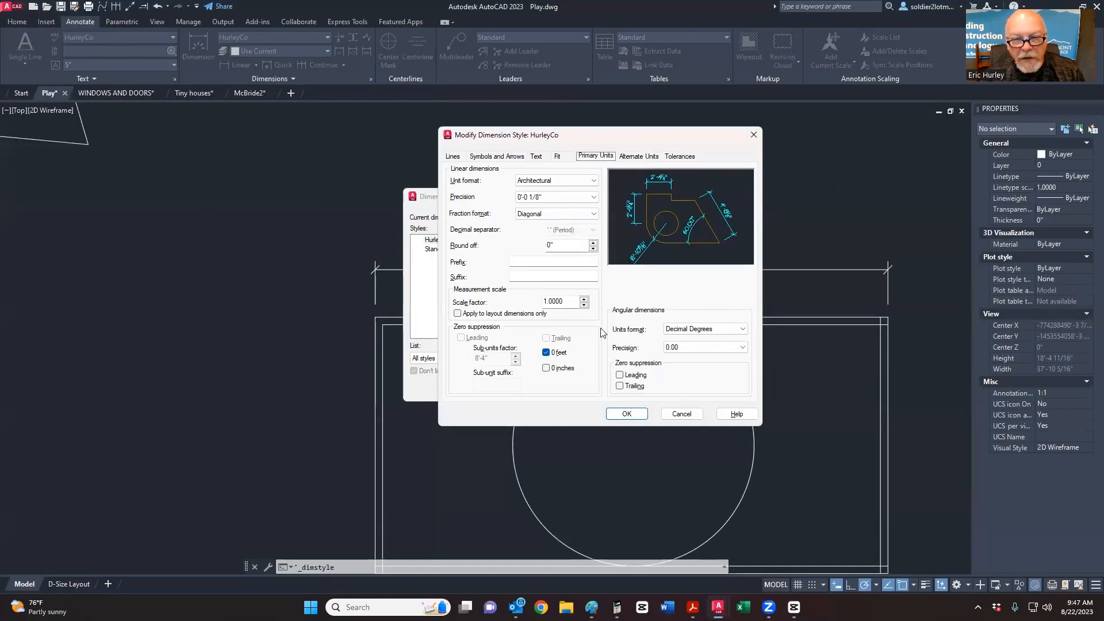
{"action": "left_click", "coordinate": [555, 213]}
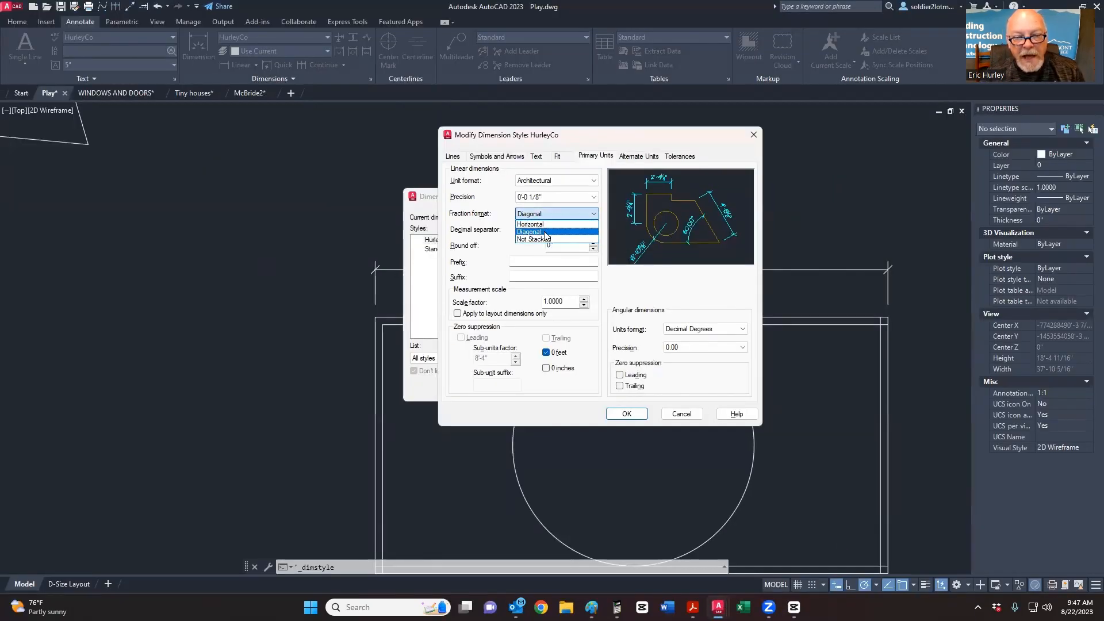
{"action": "left_click", "coordinate": [545, 232]}
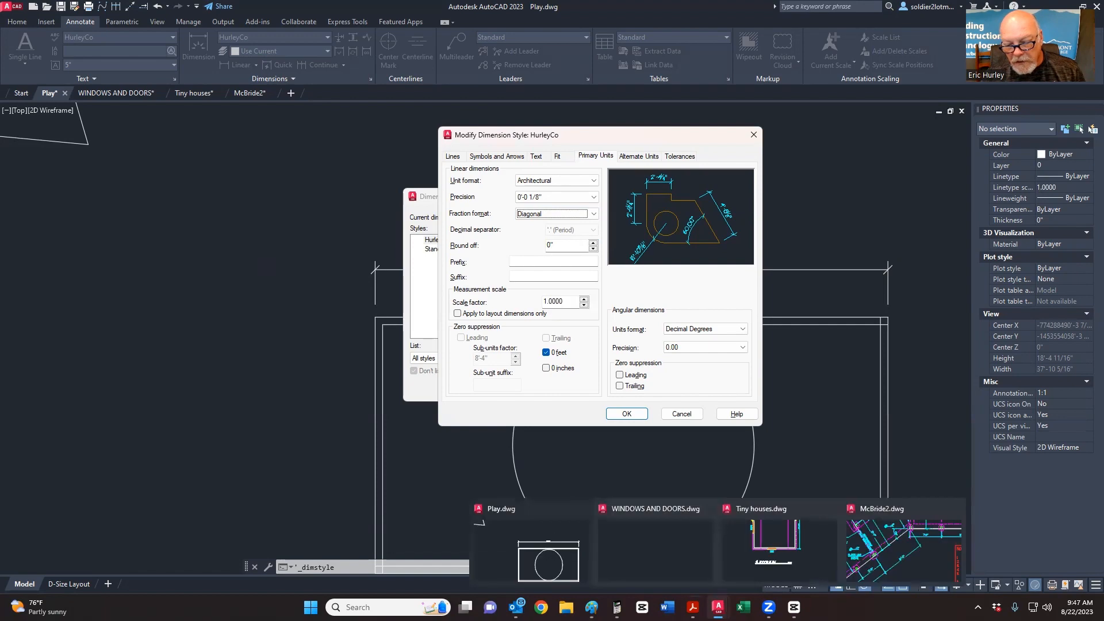
Step: Compare the zero suppression and angular settings in the Paint snip with HurleyCo's Primary Units, ending back in AutoCAD
{"action": "left_click", "coordinate": [592, 608]}
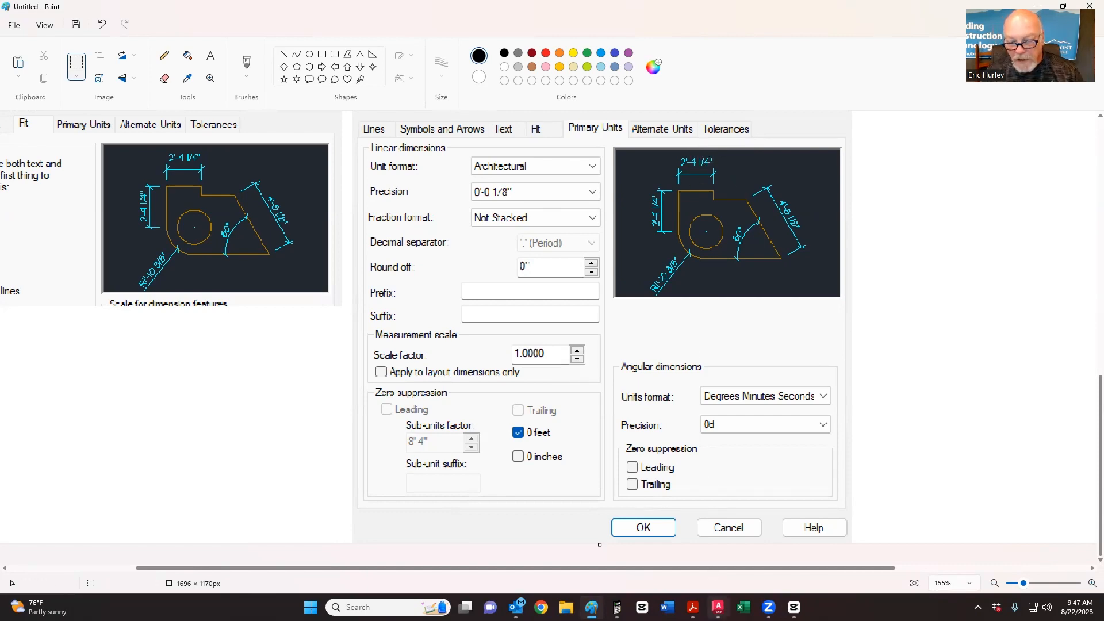
{"action": "mouse_move", "coordinate": [718, 608]}
{"action": "left_click", "coordinate": [906, 546]}
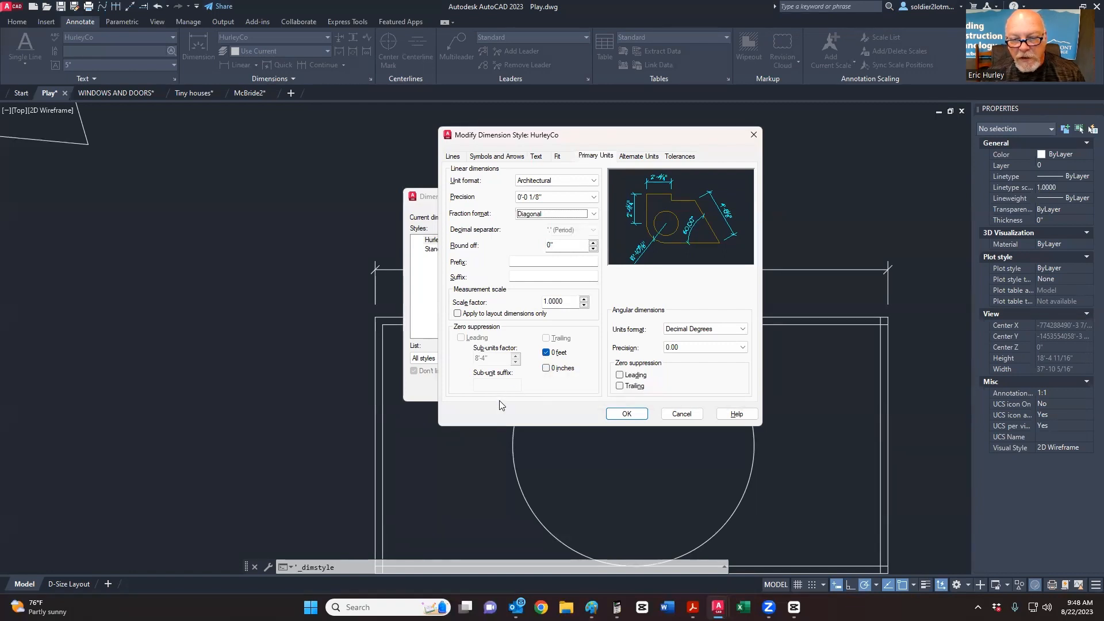
{"action": "mouse_move", "coordinate": [693, 607]}
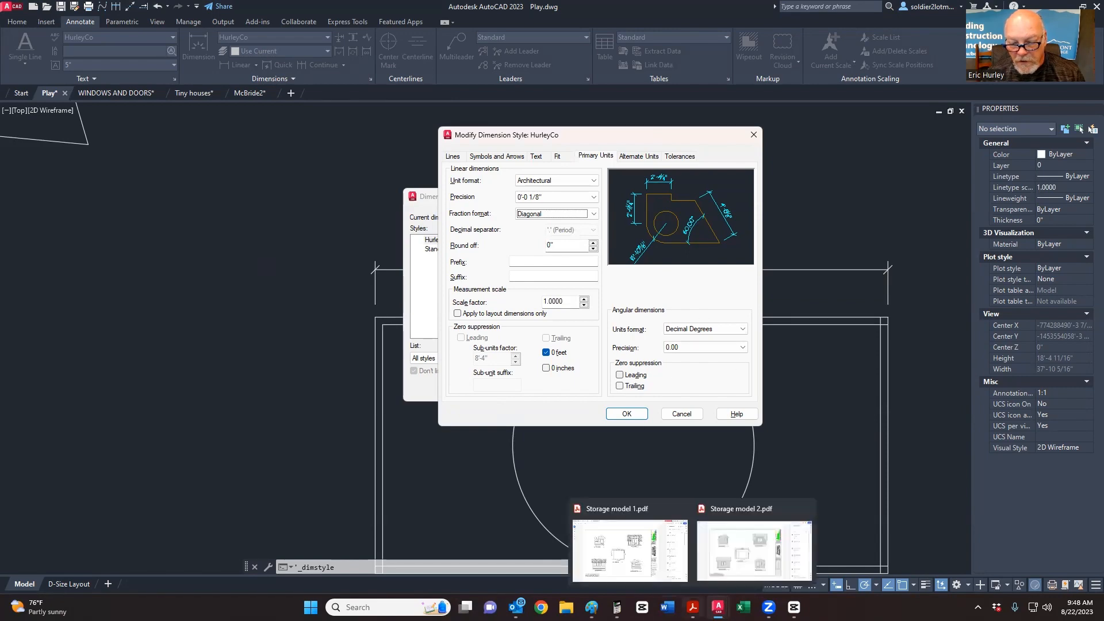
{"action": "left_click", "coordinate": [591, 607]}
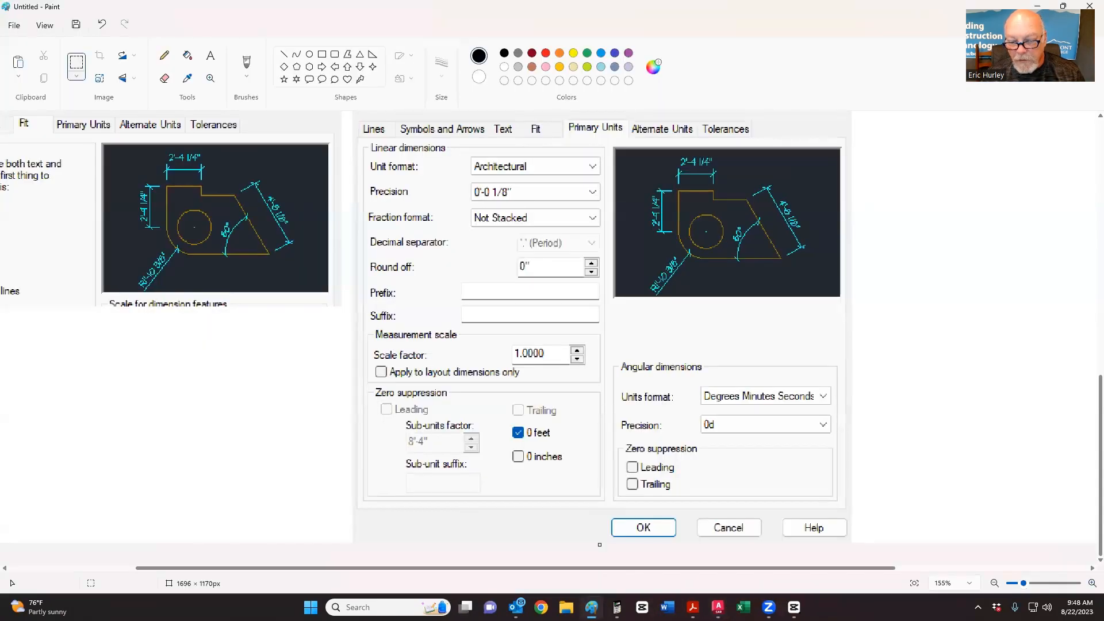
{"action": "mouse_move", "coordinate": [719, 607]}
{"action": "left_click", "coordinate": [856, 551]}
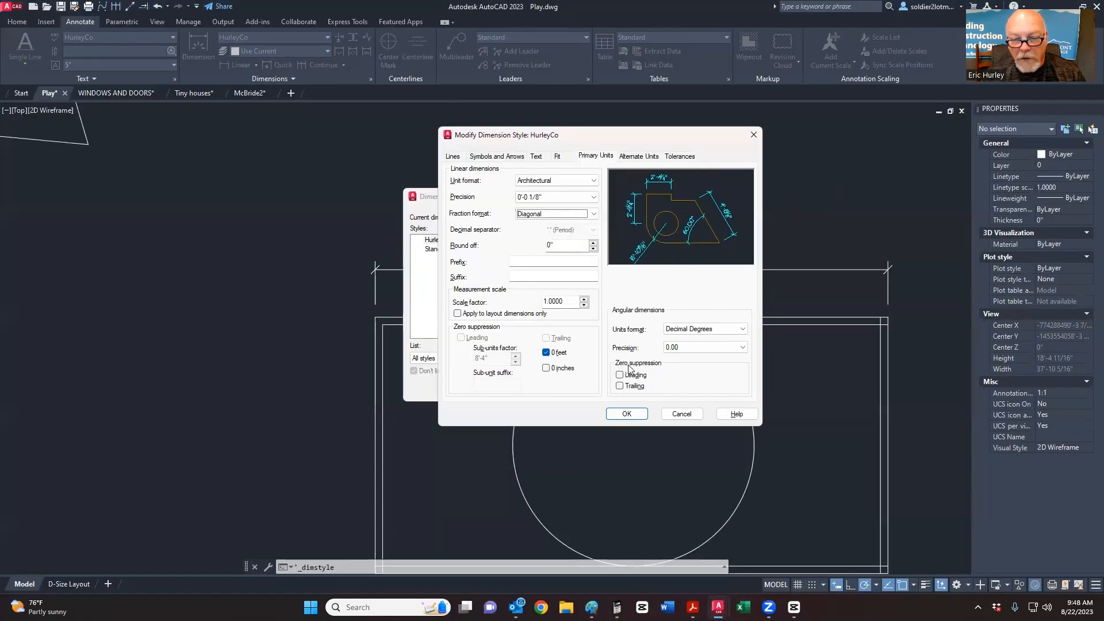
Step: Review HurleyCo's Alternate Units and Tolerances settings, accept the style changes, and close the Dimension Style Manager
{"action": "left_click", "coordinate": [641, 157]}
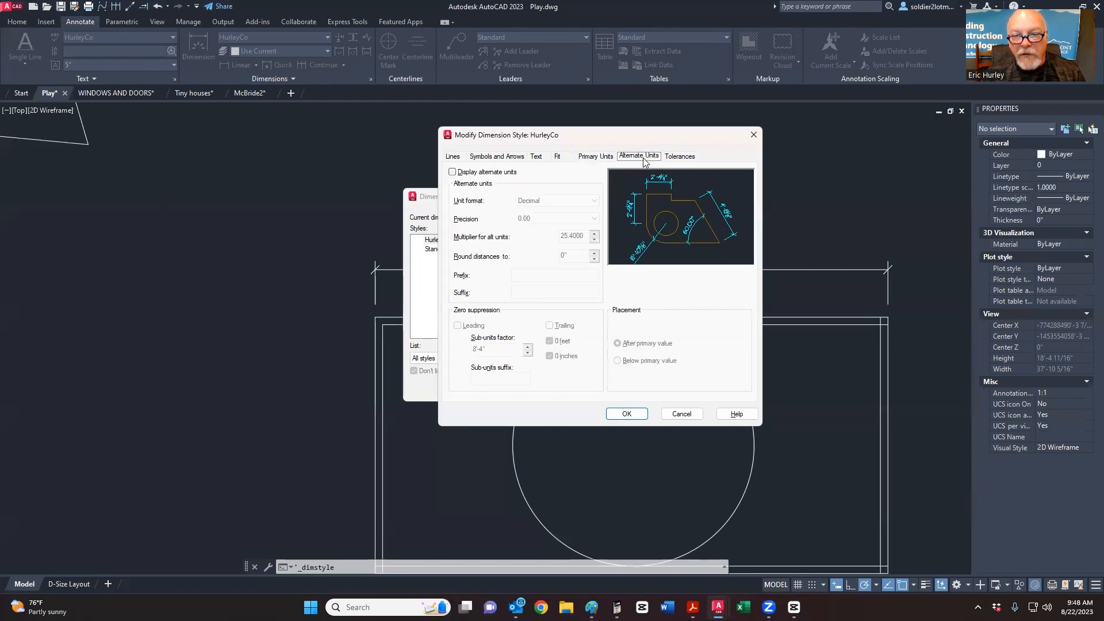
{"action": "left_click", "coordinate": [681, 157]}
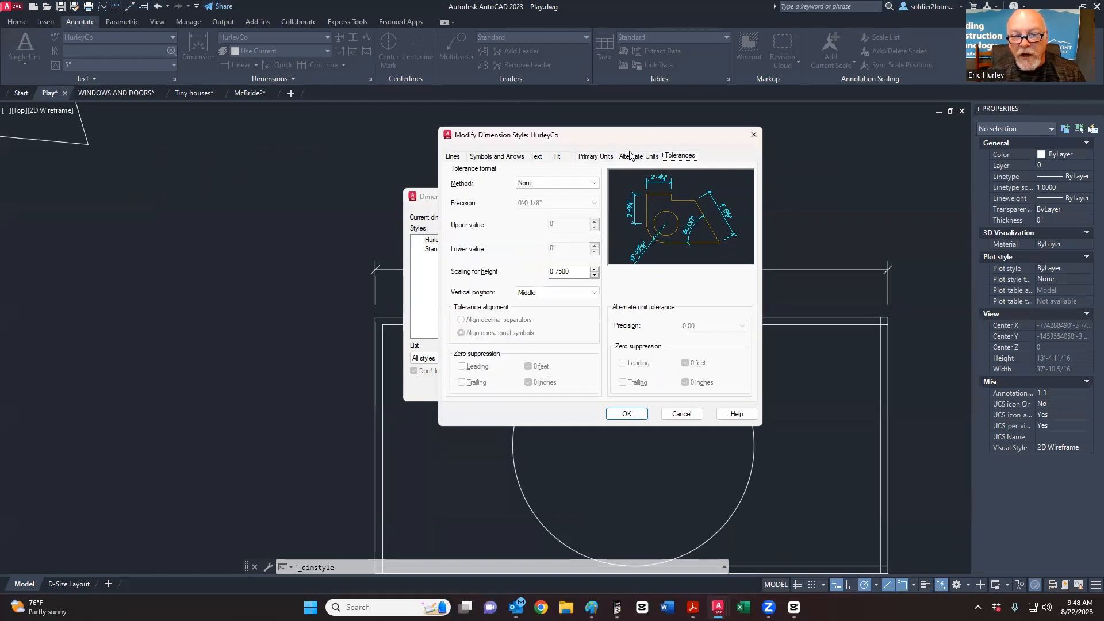
{"action": "left_click", "coordinate": [610, 415]}
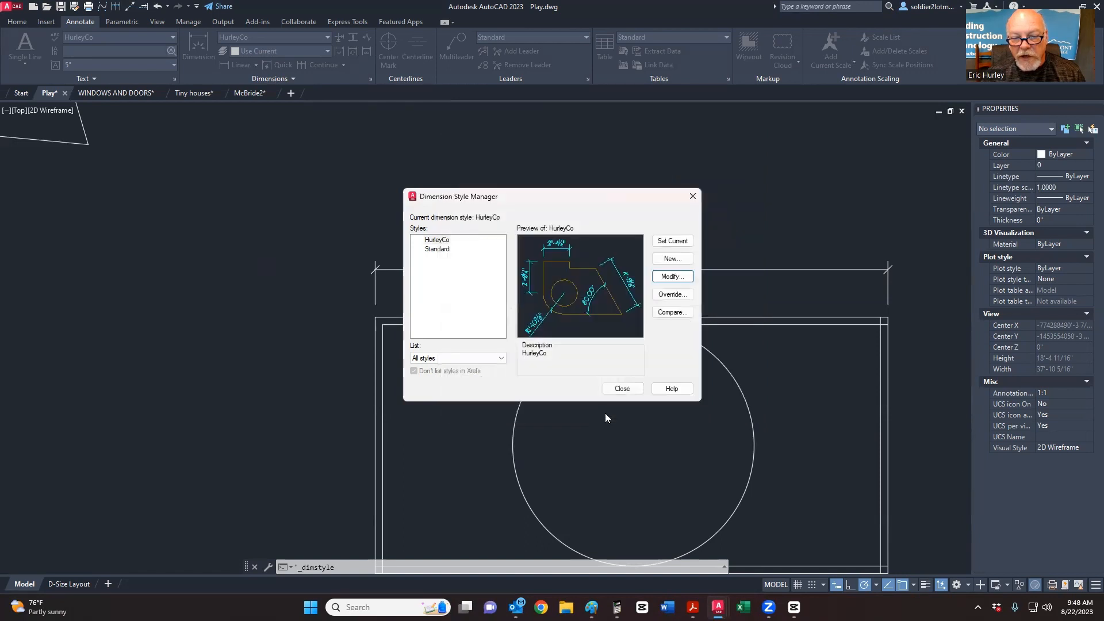
{"action": "left_click", "coordinate": [621, 389]}
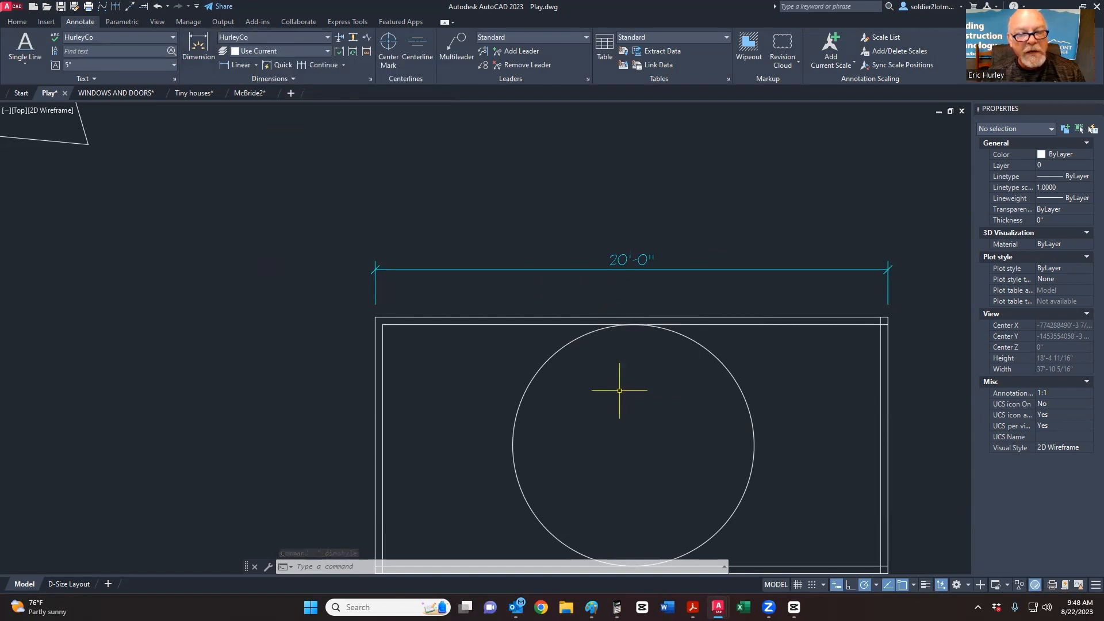
Step: Add a linear dimension from the outer rectangle's upper-right corner to its lower-right corner, placed outside the right edge
{"action": "scroll", "coordinate": [804, 264], "scroll_direction": "up", "scroll_amount": 3}
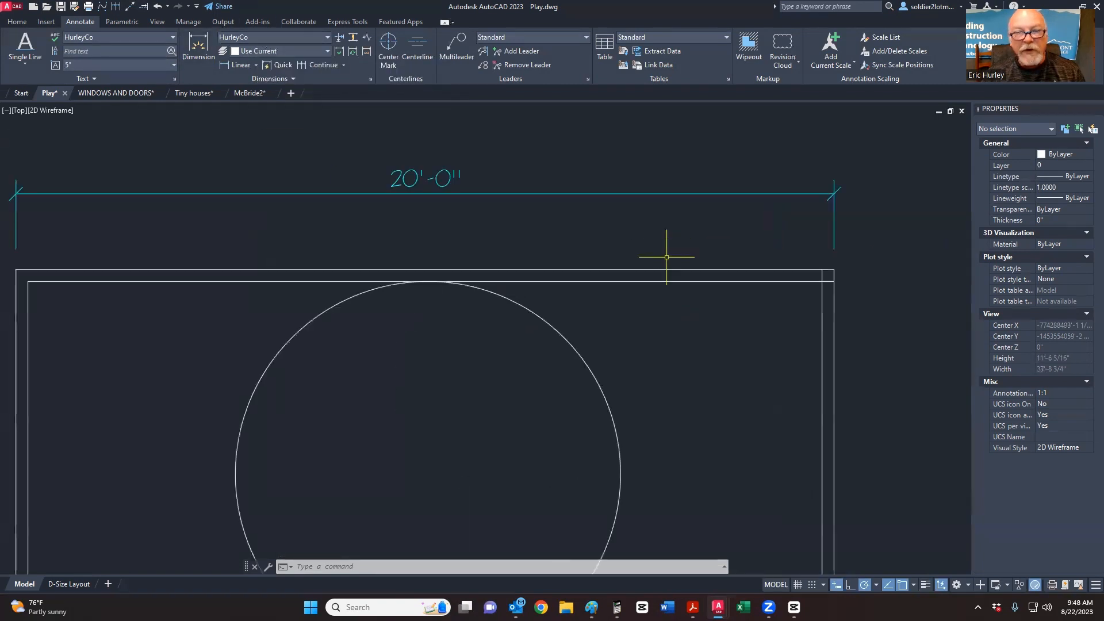
{"action": "scroll", "coordinate": [374, 113], "scroll_direction": "down", "scroll_amount": 2}
{"action": "left_click", "coordinate": [237, 65]}
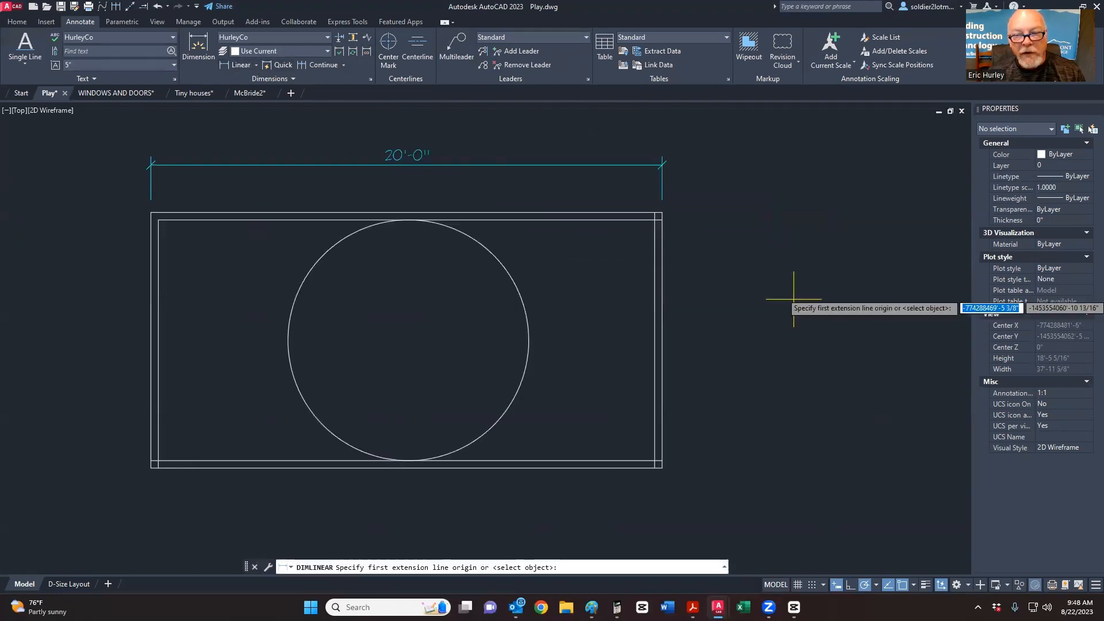
{"action": "left_click", "coordinate": [662, 216]}
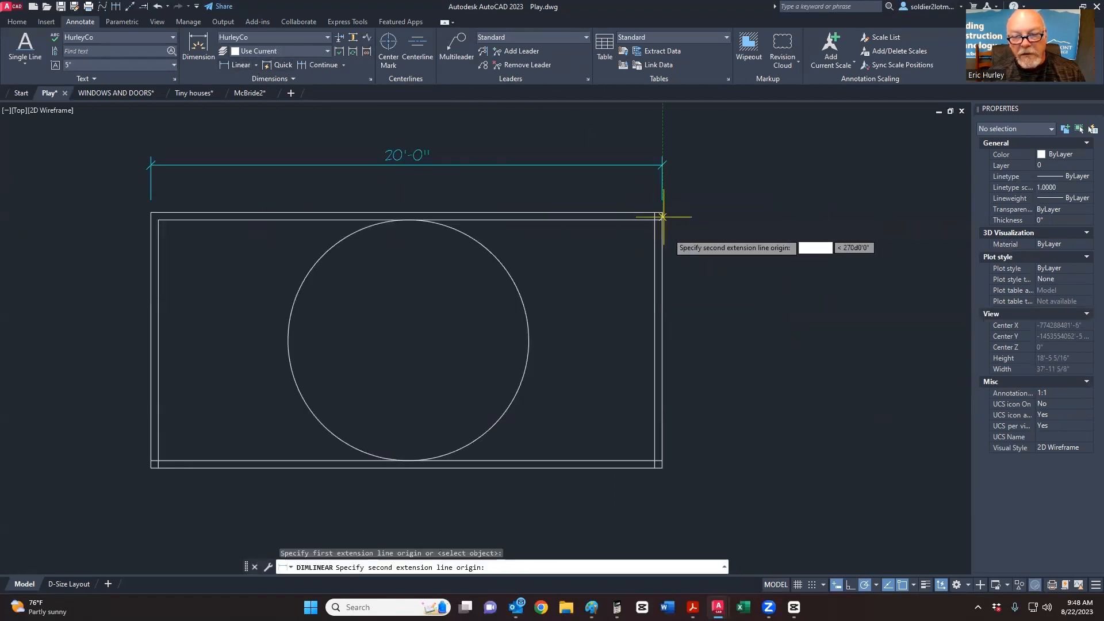
{"action": "left_click", "coordinate": [662, 468]}
{"action": "left_click", "coordinate": [725, 422]}
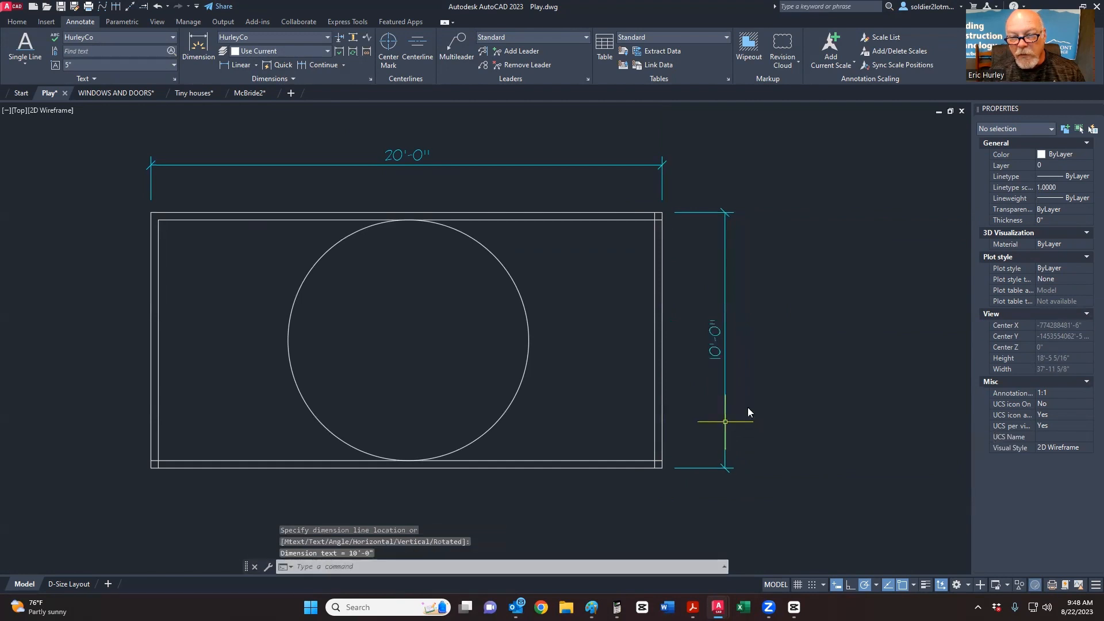
Step: Erase the vertical linear dimension beside the rectangle's right edge
{"action": "left_click", "coordinate": [742, 397]}
{"action": "left_click", "coordinate": [702, 338]}
{"action": "key", "text": "Delete"}
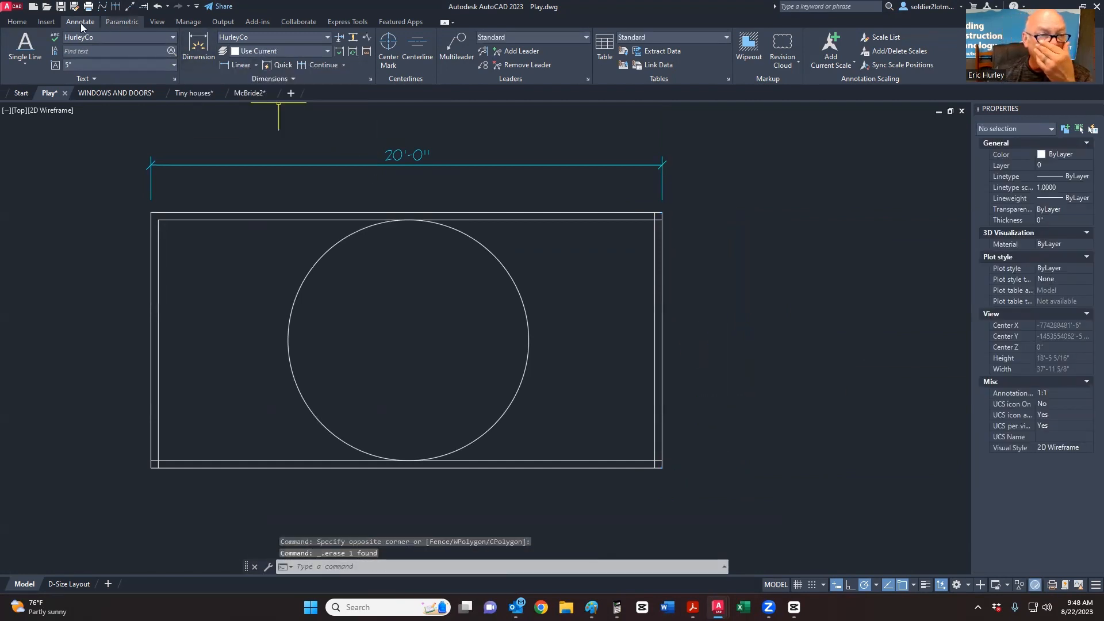
Step: Dimension the outer rectangle's right edge by selecting the line with the general Dimension command, placing it just outside the rectangle
{"action": "left_click", "coordinate": [18, 26]}
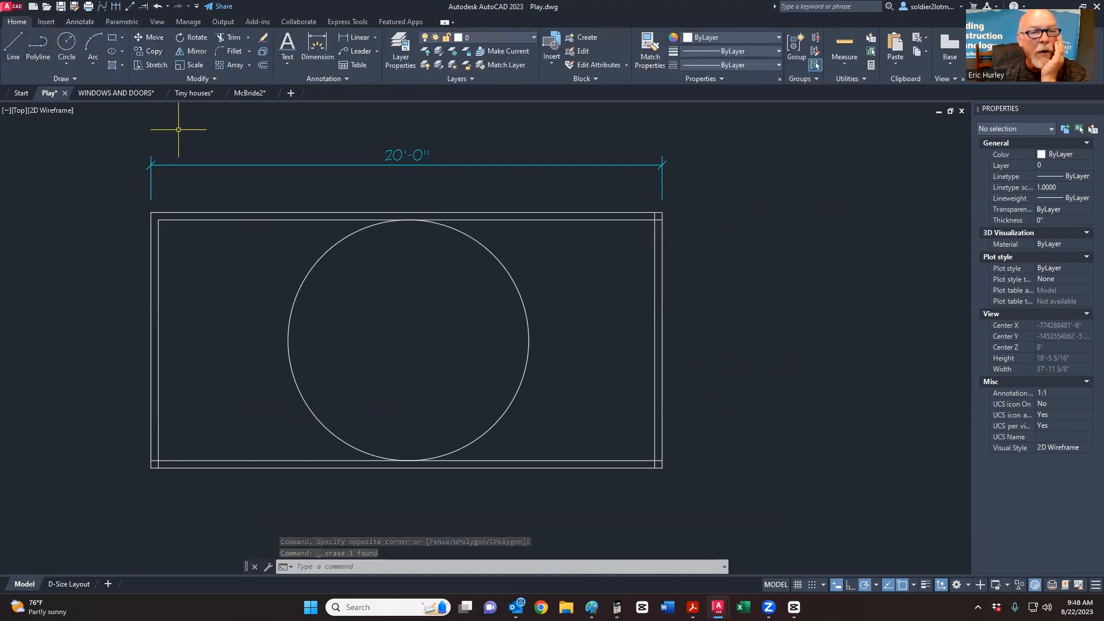
{"action": "left_click", "coordinate": [305, 60]}
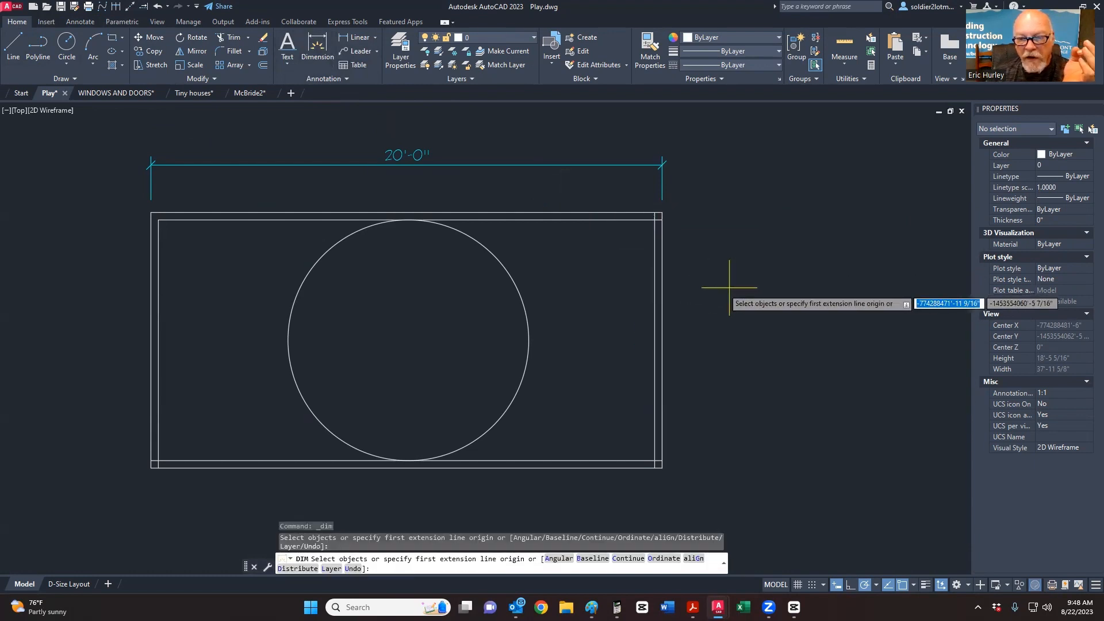
{"action": "key", "text": "Return"}
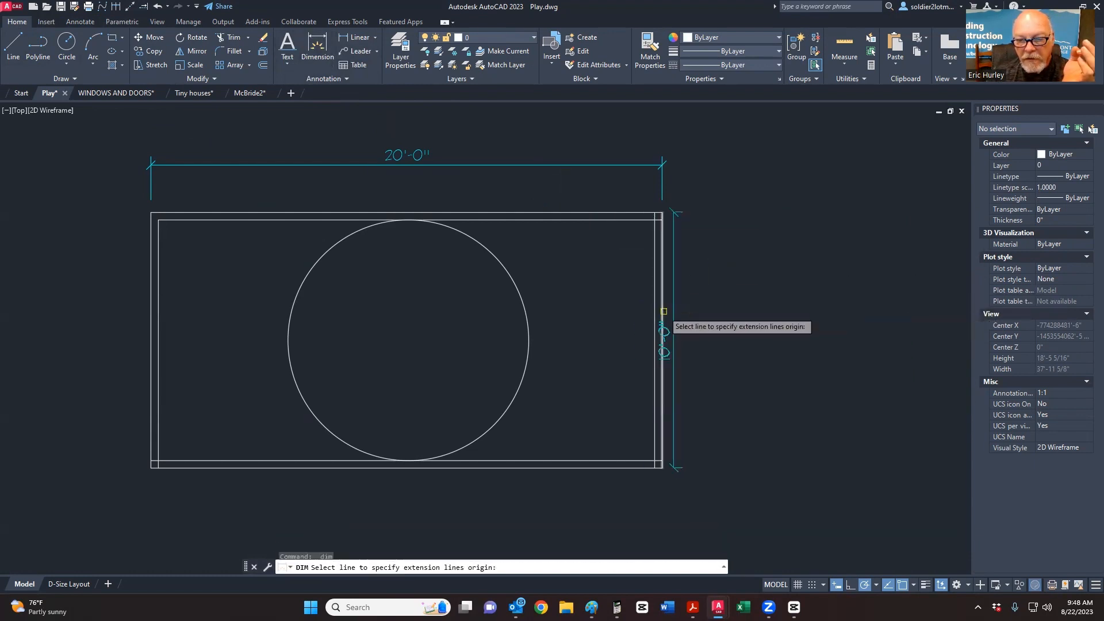
{"action": "left_click", "coordinate": [662, 314]}
{"action": "left_click", "coordinate": [697, 312]}
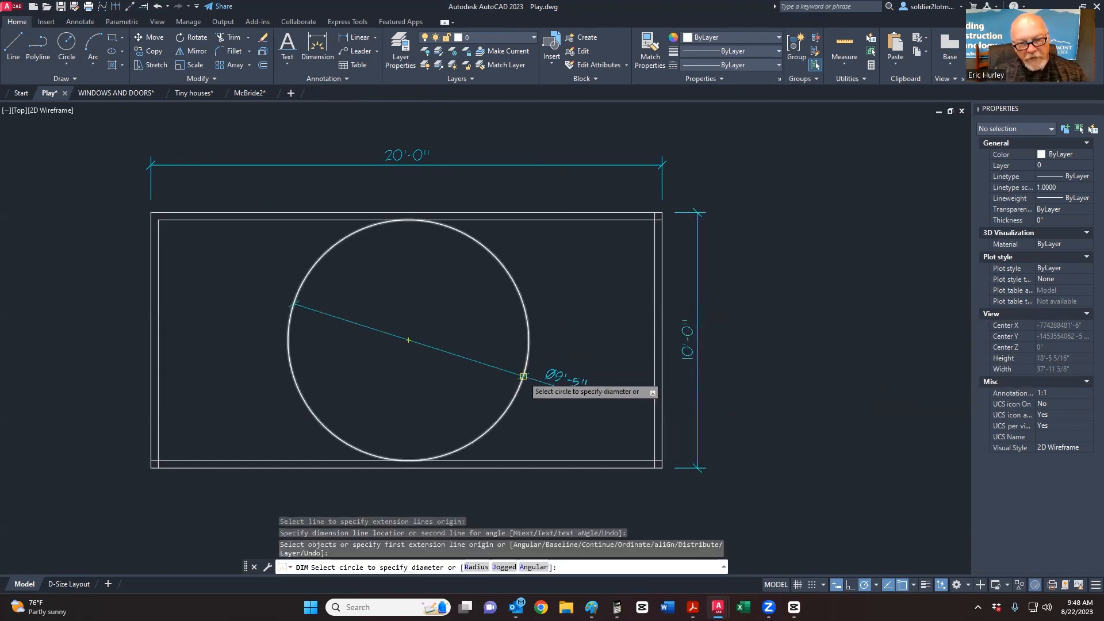
Step: Add a diameter dimension to the circle, placed inside near its upper-right arc, and end the Dimension command
{"action": "left_click", "coordinate": [523, 376]}
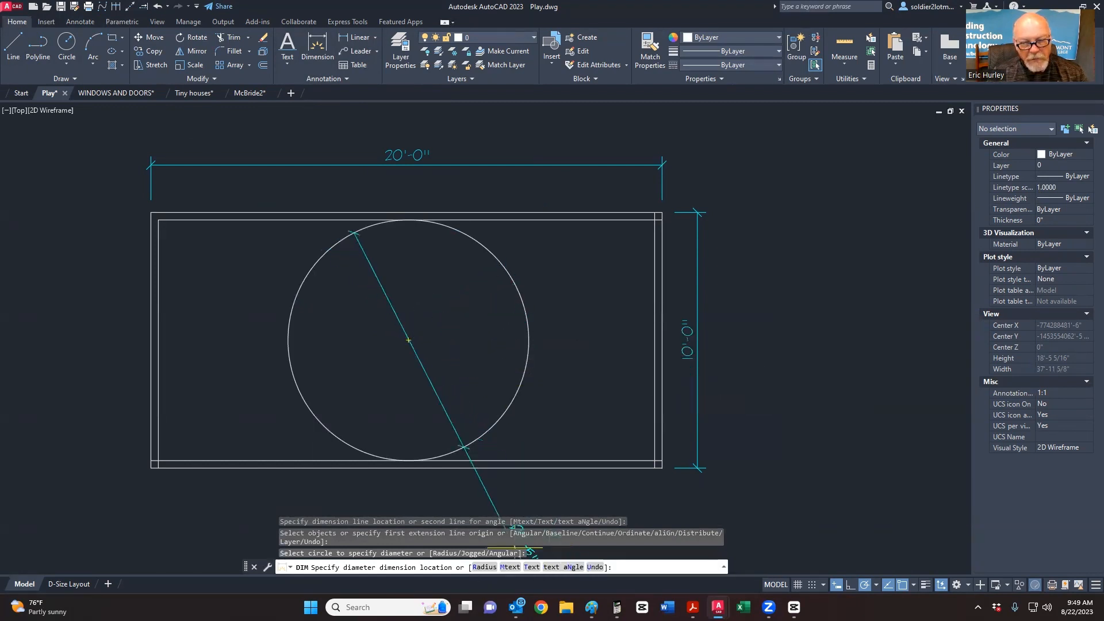
{"action": "left_click", "coordinate": [450, 247]}
{"action": "key", "text": "Return"}
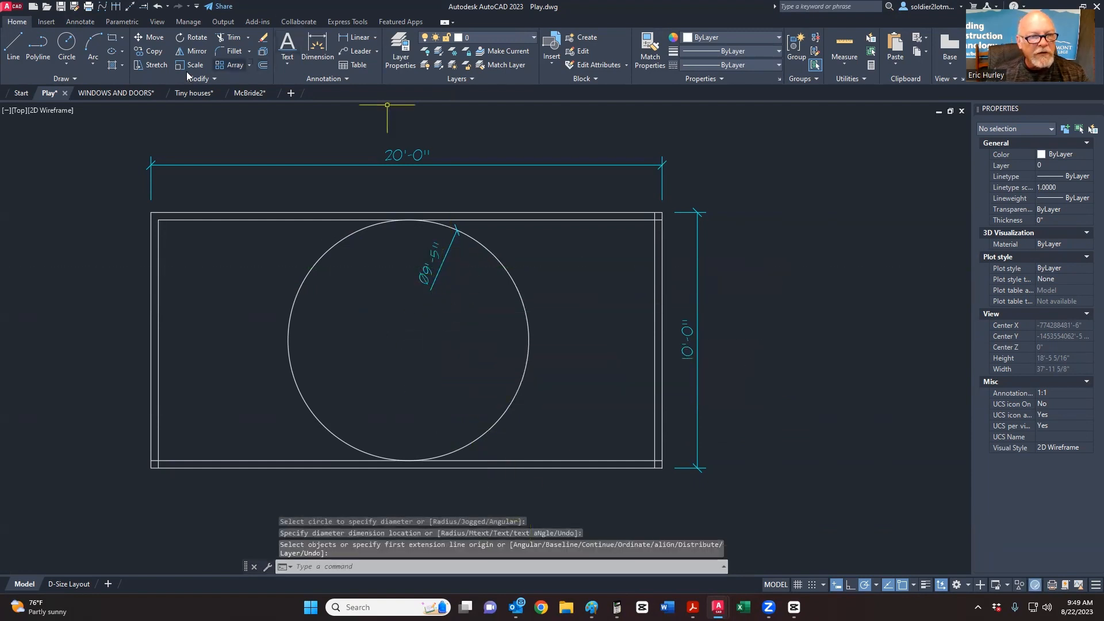
Step: Dimension the circle again using the Radius option, placing the radius dimension inside its lower-right arc
{"action": "left_click", "coordinate": [317, 49]}
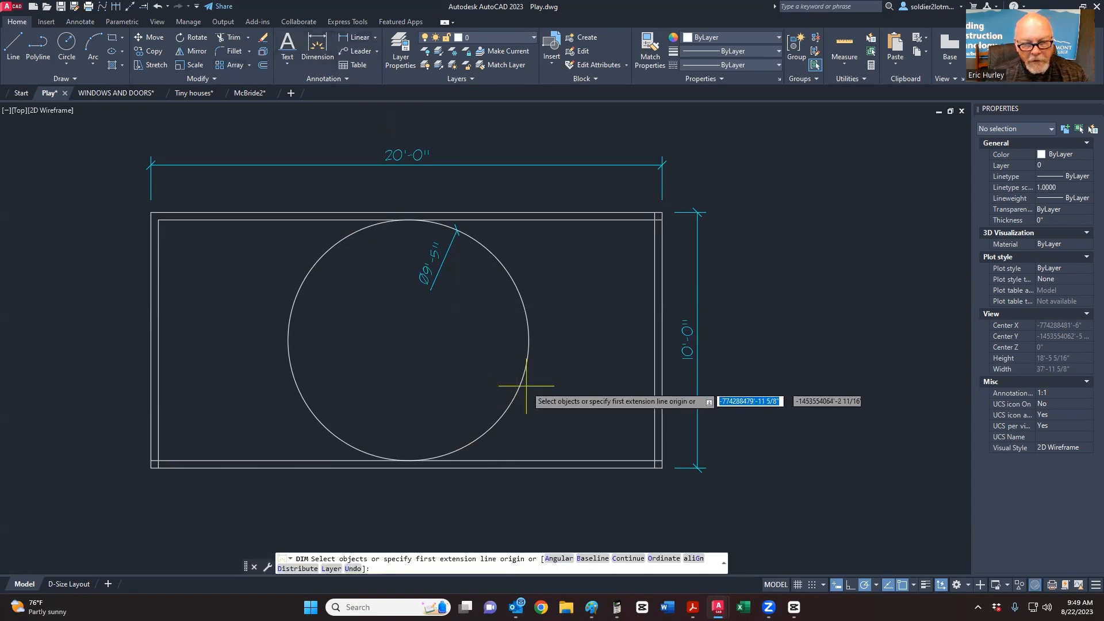
{"action": "left_click", "coordinate": [521, 383]}
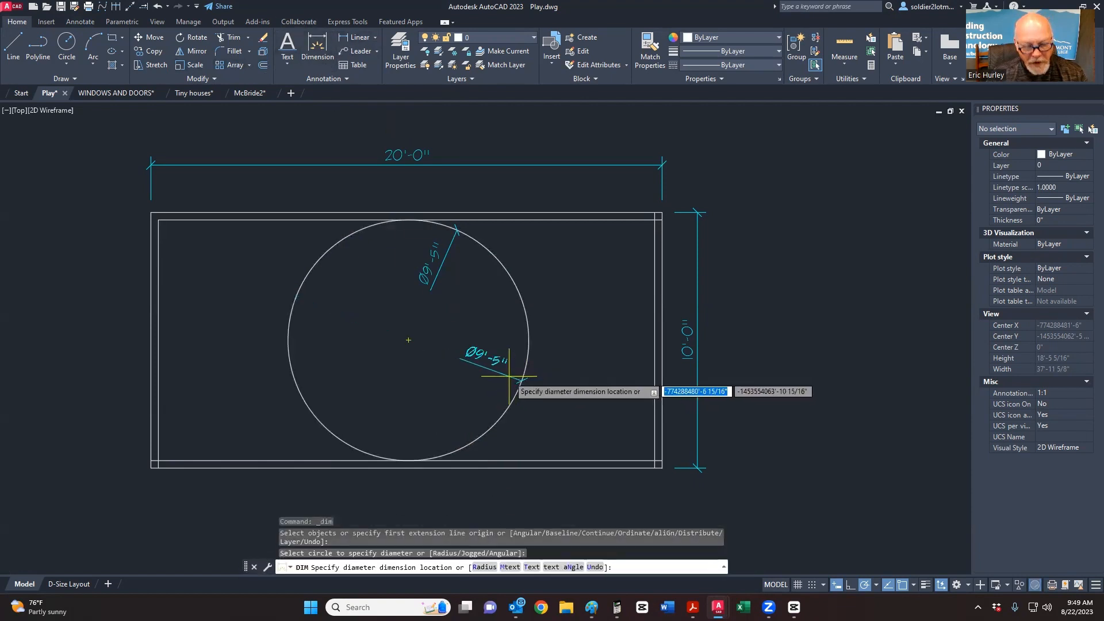
{"action": "type", "text": "r"}
{"action": "key", "text": "Return"}
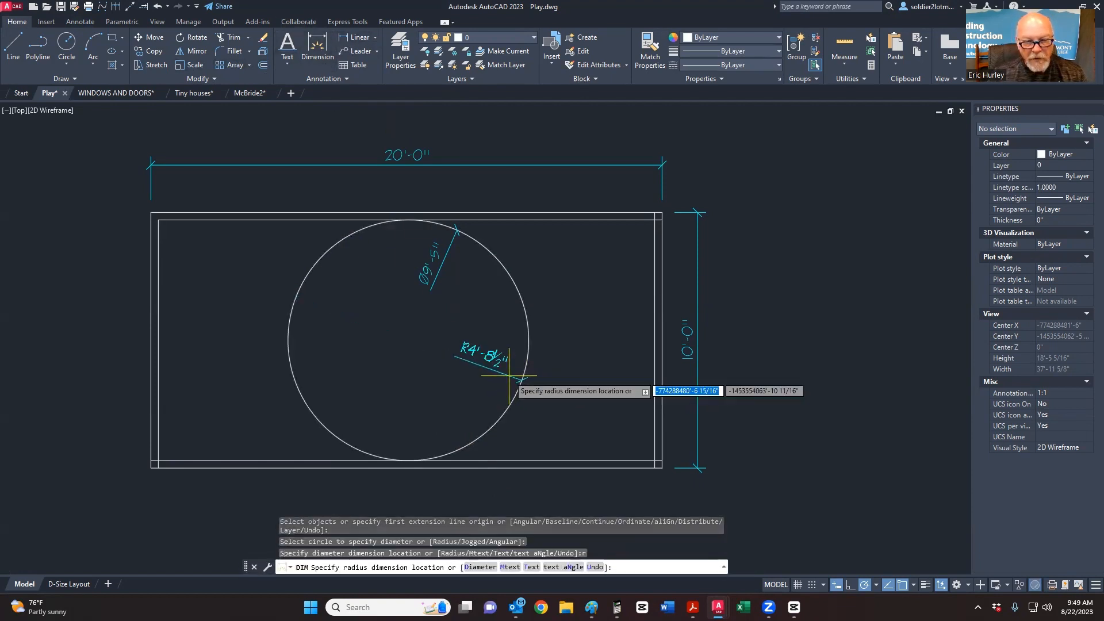
{"action": "left_click", "coordinate": [509, 376]}
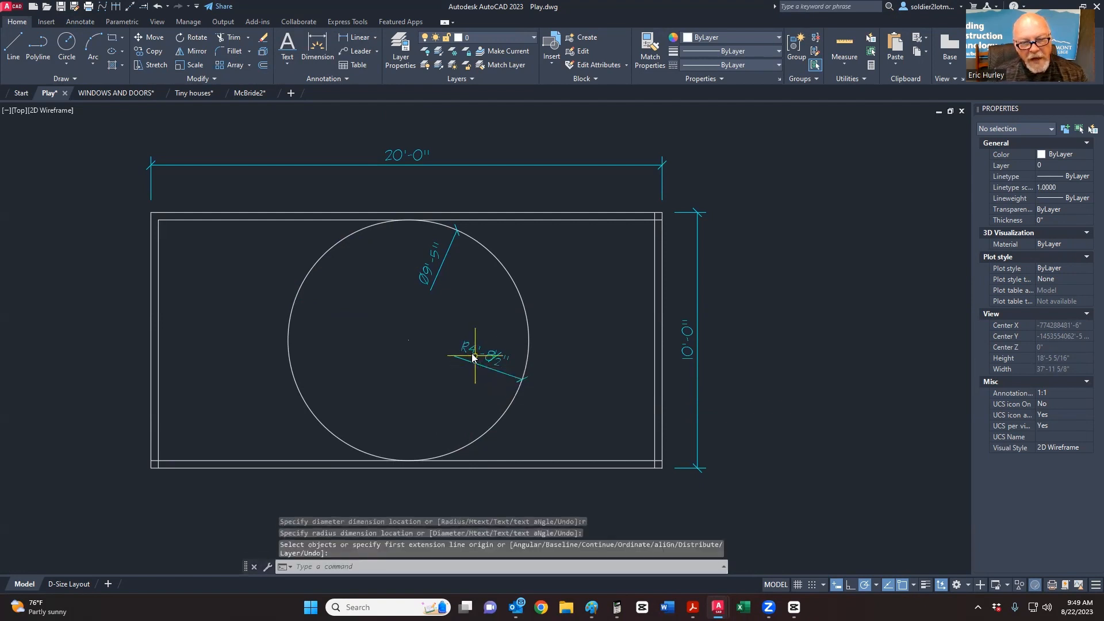
Step: Erase the radius dimension inside the circle
{"action": "scroll", "coordinate": [472, 353], "scroll_direction": "up", "scroll_amount": 2}
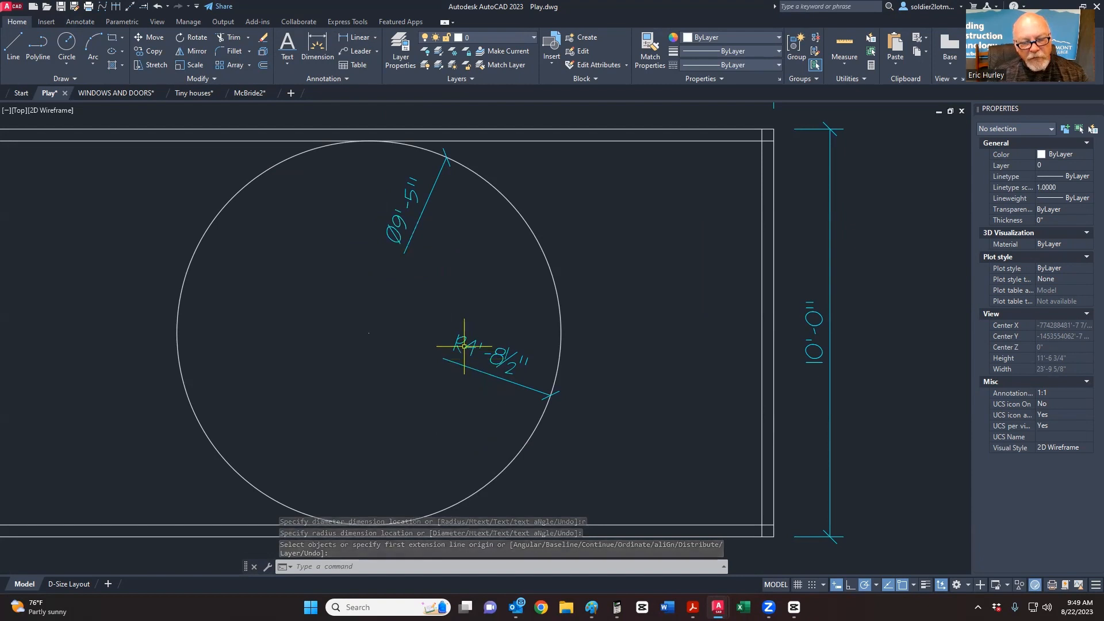
{"action": "left_click", "coordinate": [493, 400]}
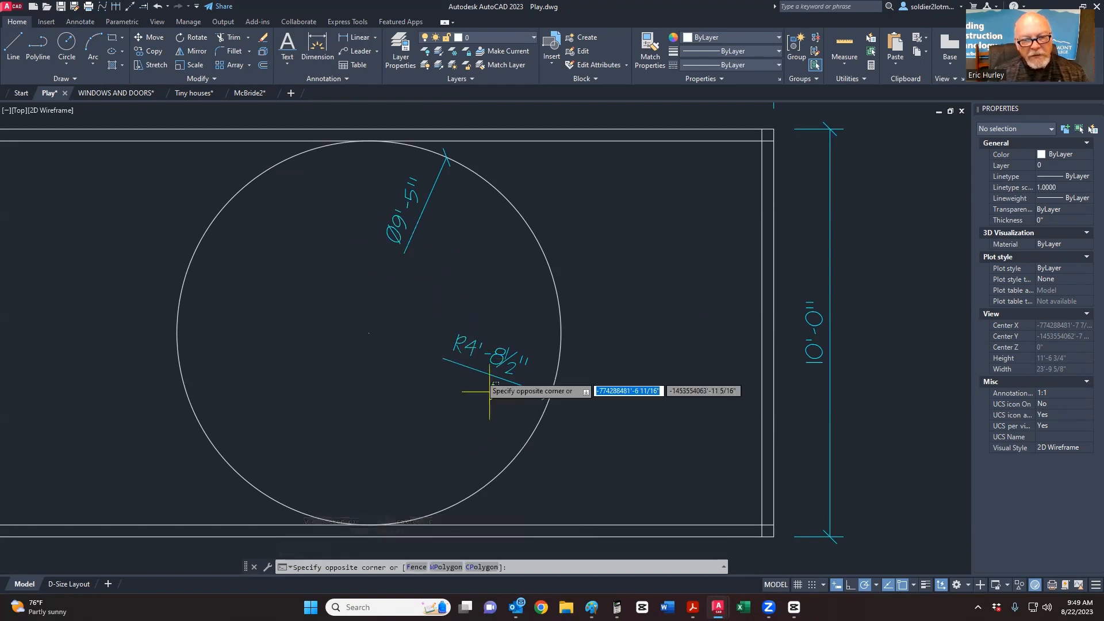
{"action": "left_click", "coordinate": [467, 358]}
{"action": "key", "text": "Delete"}
{"action": "scroll", "coordinate": [451, 330], "scroll_direction": "down", "scroll_amount": 4}
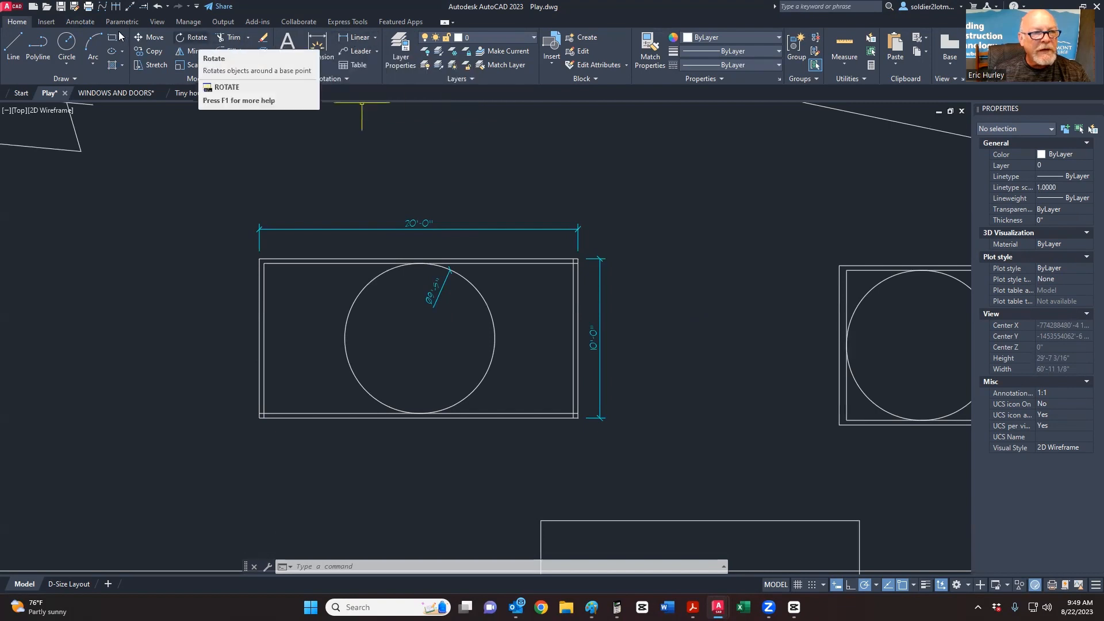
{"action": "left_click", "coordinate": [95, 24]}
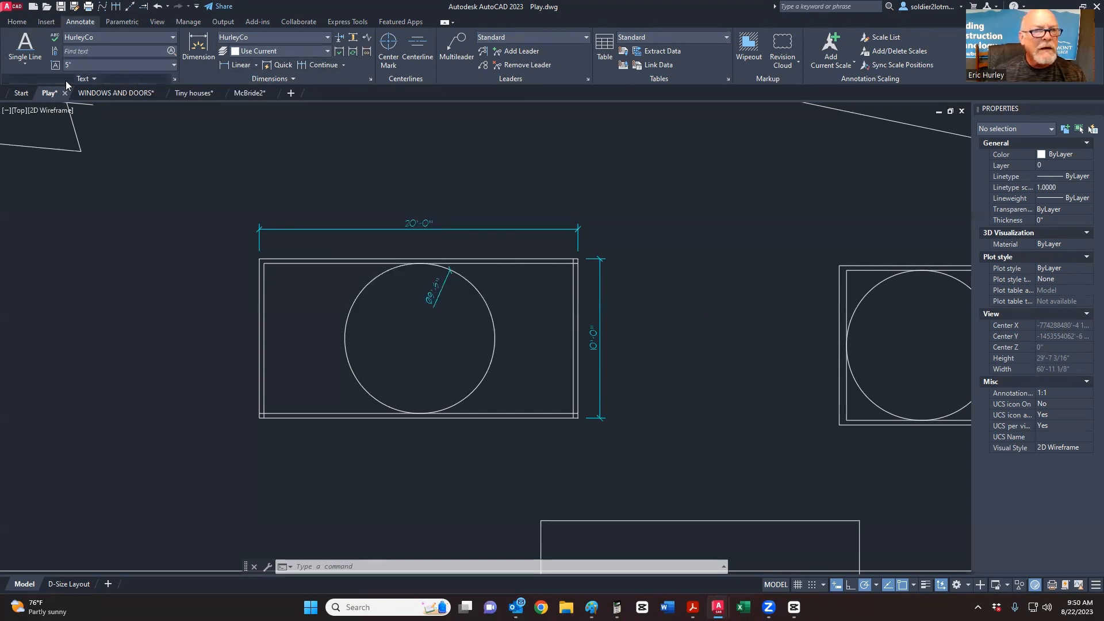
{"action": "left_click", "coordinate": [18, 21]}
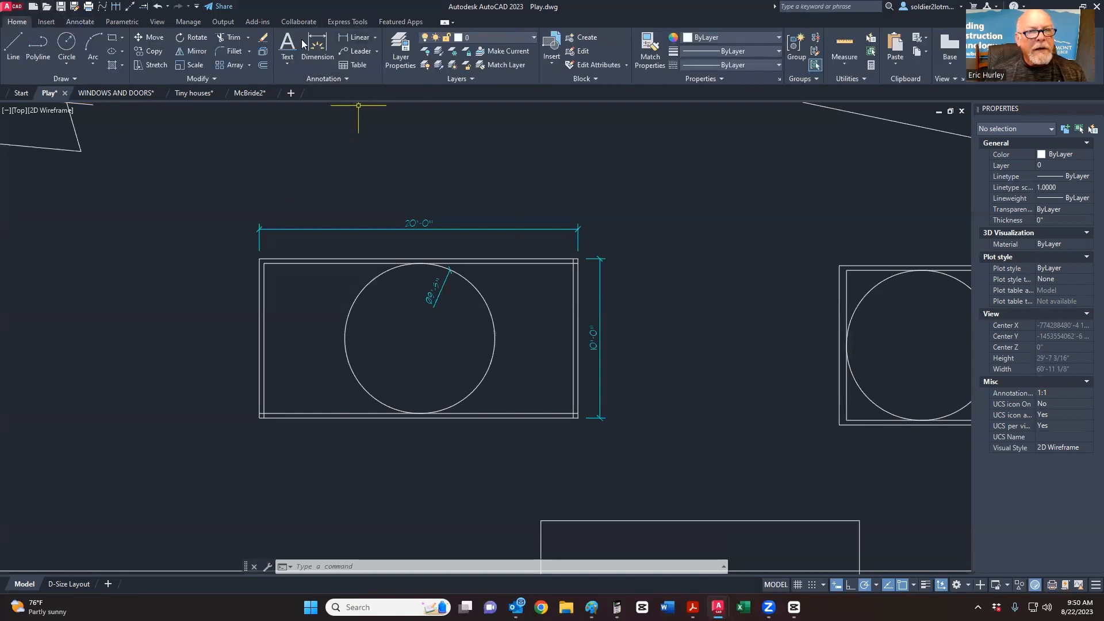
Step: Add an aligned dimension between the endpoints of the short slanted line up and left of the dimensioned rectangle, placed just right of the line
{"action": "left_click", "coordinate": [375, 38]}
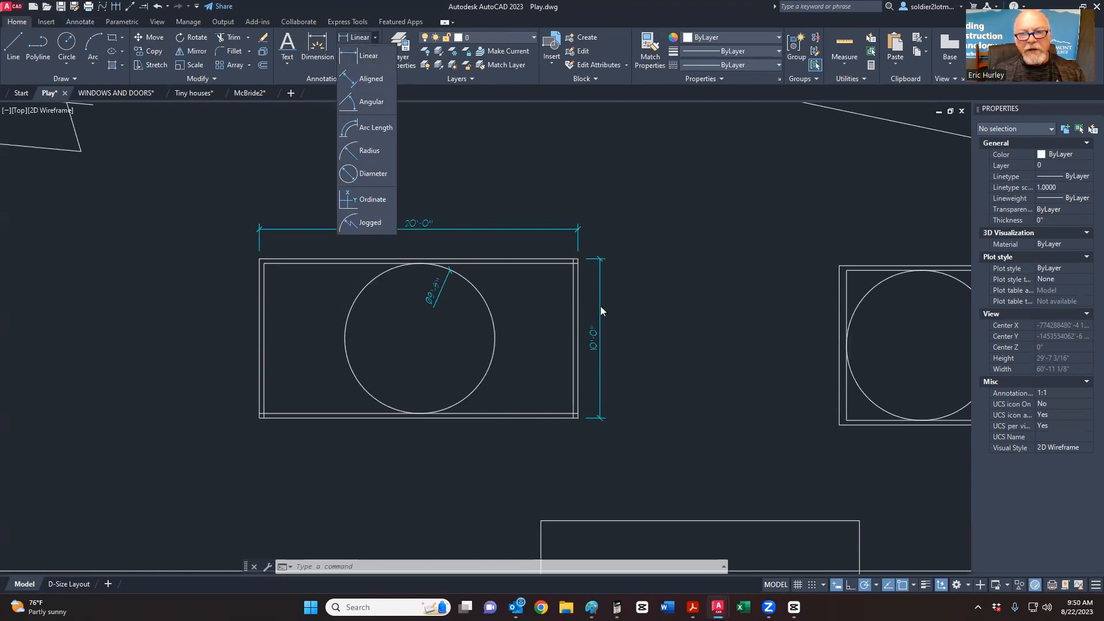
{"action": "left_click", "coordinate": [363, 80]}
{"action": "scroll", "coordinate": [431, 224], "scroll_direction": "down", "scroll_amount": 4}
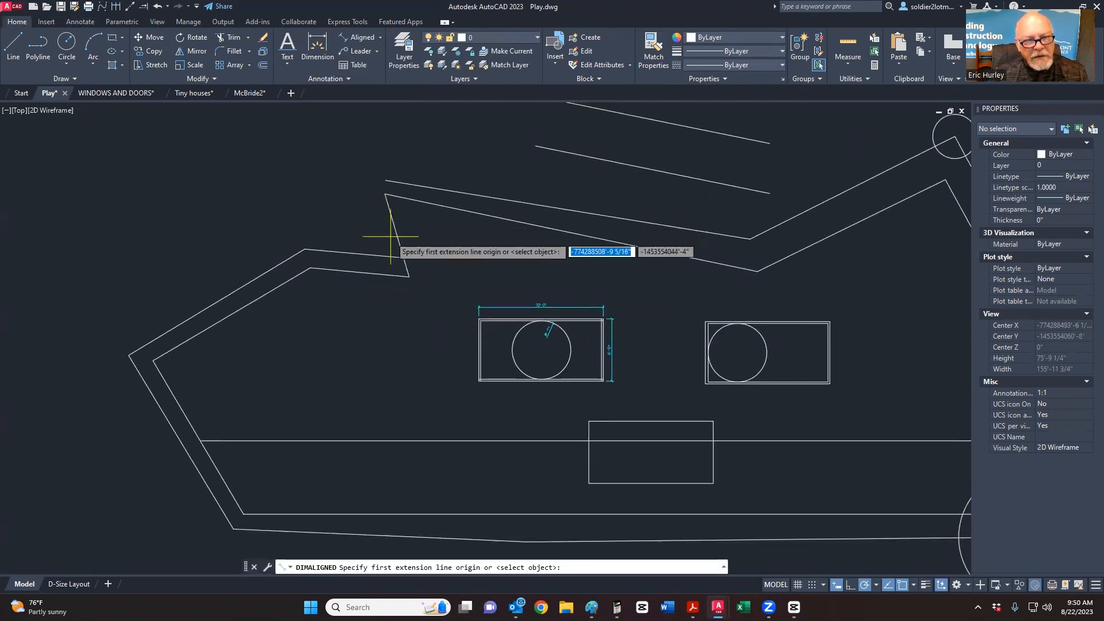
{"action": "left_click", "coordinate": [386, 196]}
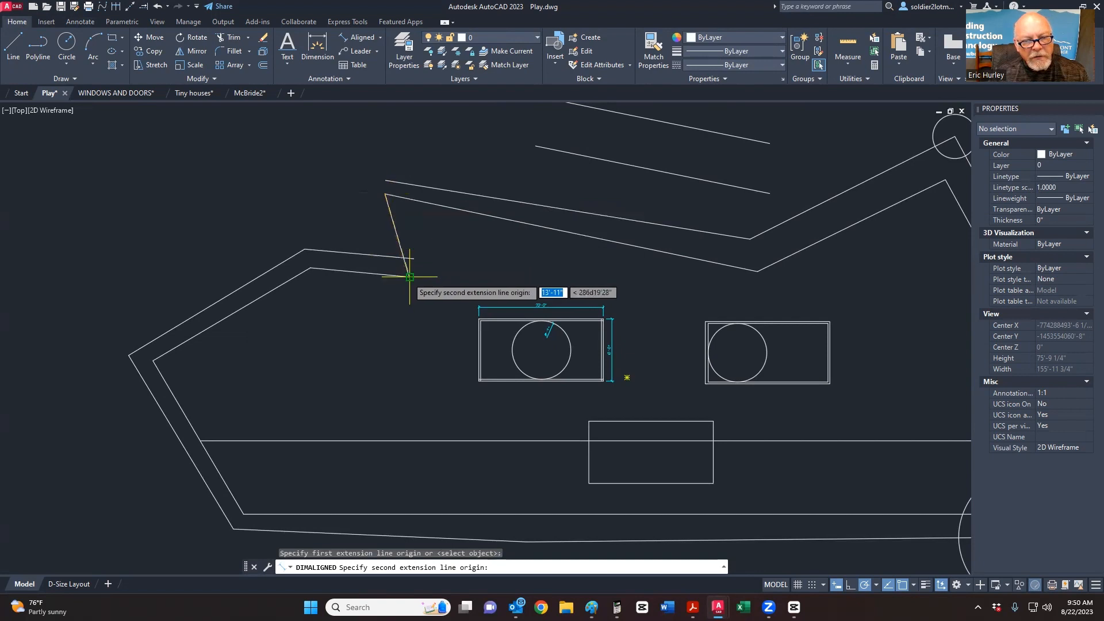
{"action": "left_click", "coordinate": [409, 277]}
{"action": "left_click", "coordinate": [426, 253]}
{"action": "scroll", "coordinate": [420, 241], "scroll_direction": "up", "scroll_amount": 5}
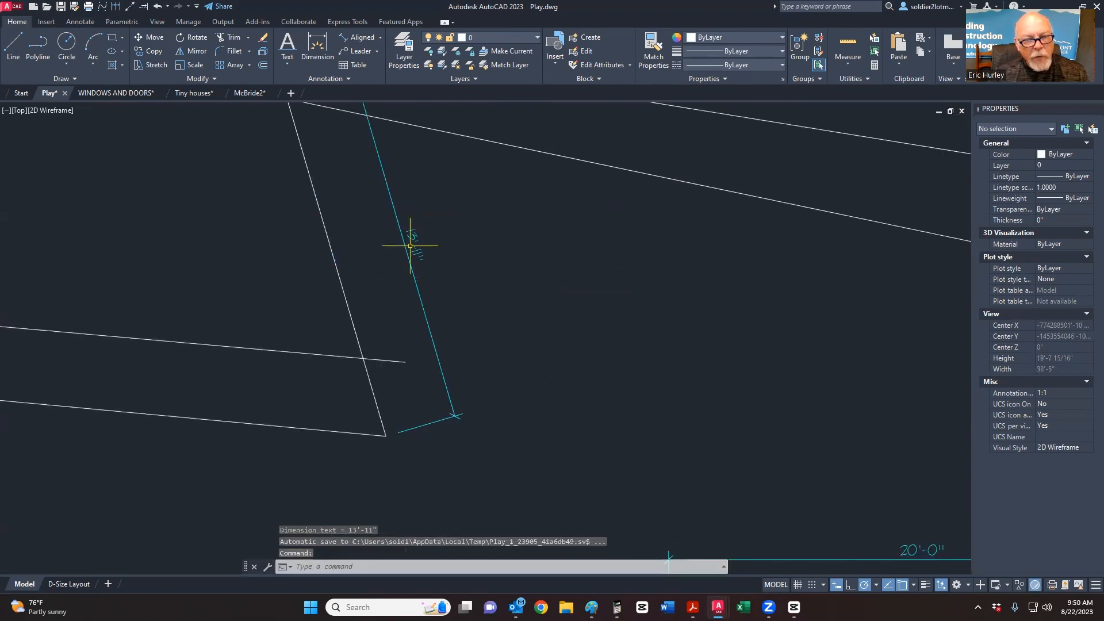
{"action": "scroll", "coordinate": [405, 253], "scroll_direction": "down", "scroll_amount": 2}
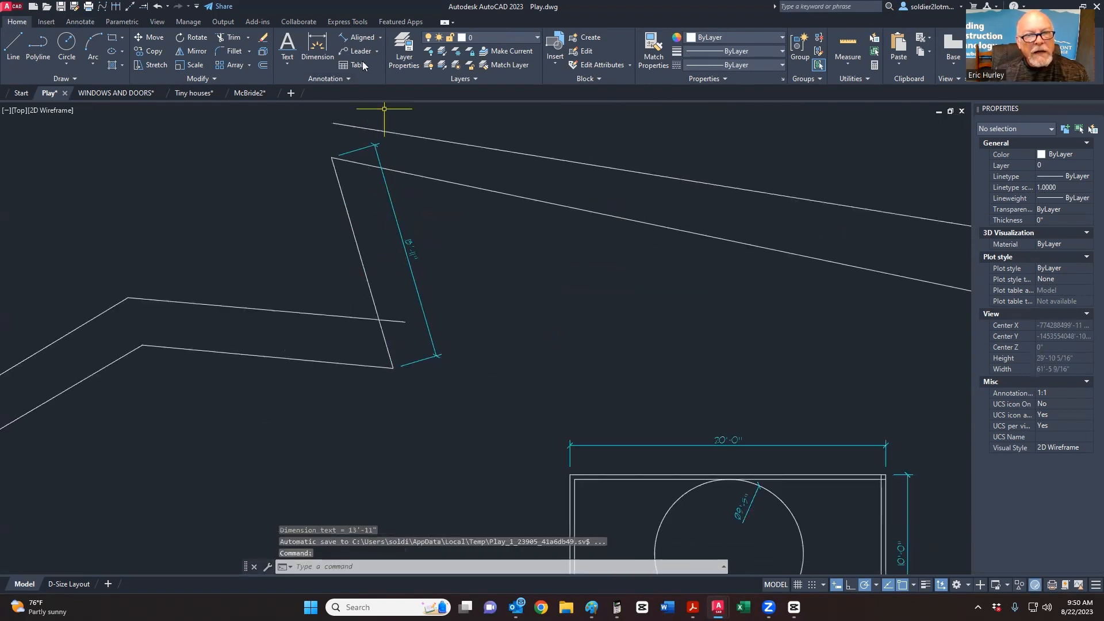
Step: Add an aligned dimension along the diagonal of the dimensioned double-line rectangle, from its upper right outer corner to its lower left one
{"action": "scroll", "coordinate": [391, 383], "scroll_direction": "down", "scroll_amount": 8}
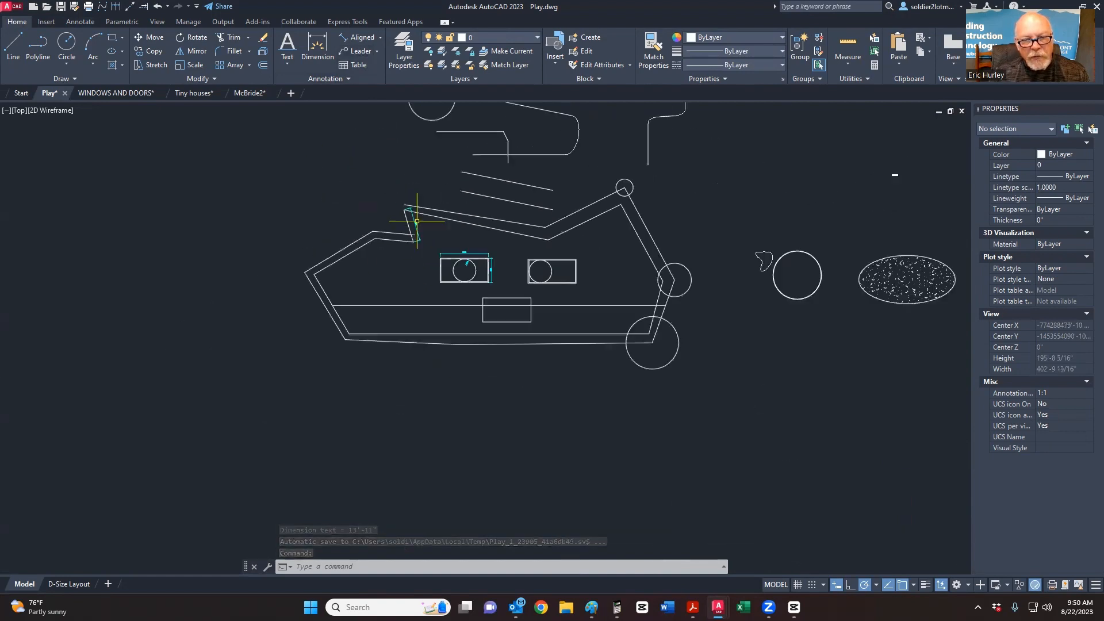
{"action": "scroll", "coordinate": [493, 283], "scroll_direction": "up", "scroll_amount": 6}
{"action": "middle_click_drag", "start_coordinate": [537, 317], "coordinate": [559, 324]}
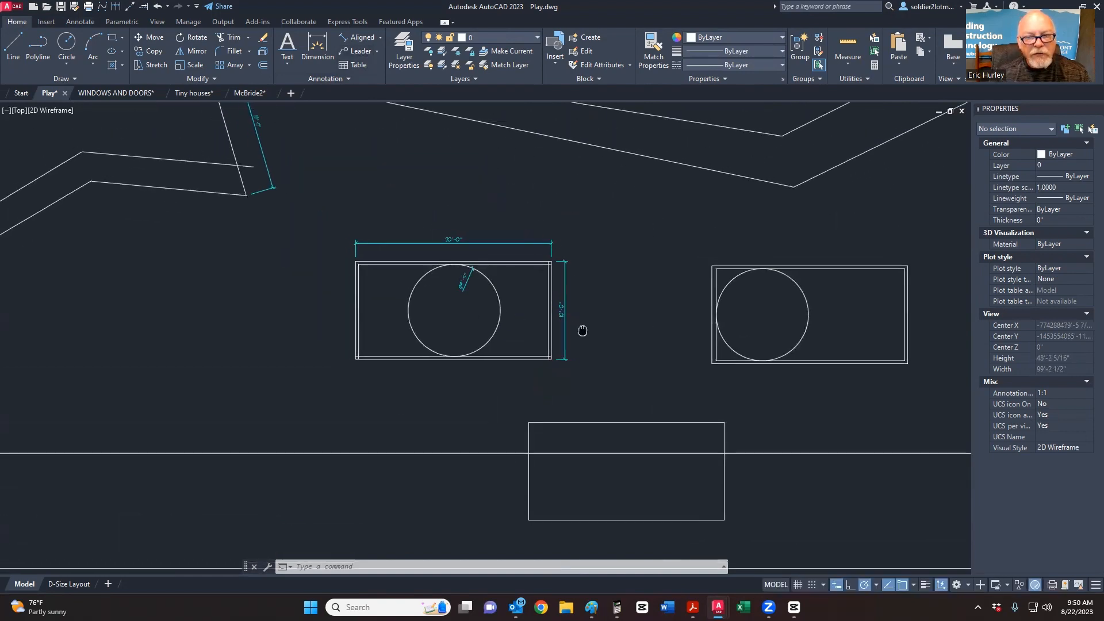
{"action": "scroll", "coordinate": [395, 284], "scroll_direction": "up", "scroll_amount": 3}
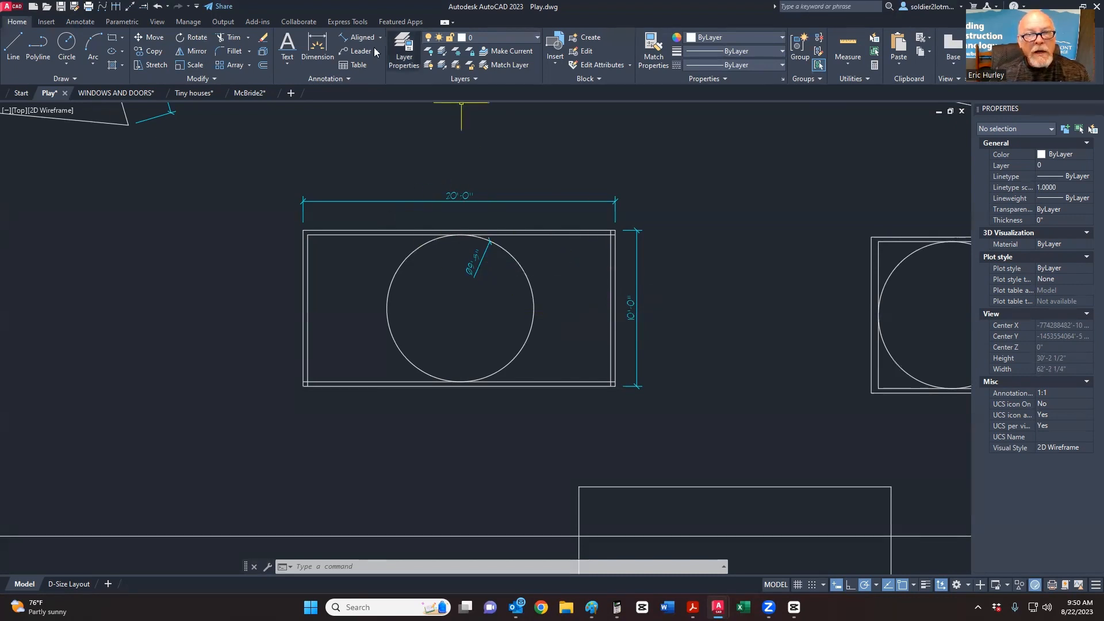
{"action": "left_click", "coordinate": [354, 37]}
{"action": "left_click", "coordinate": [615, 230]}
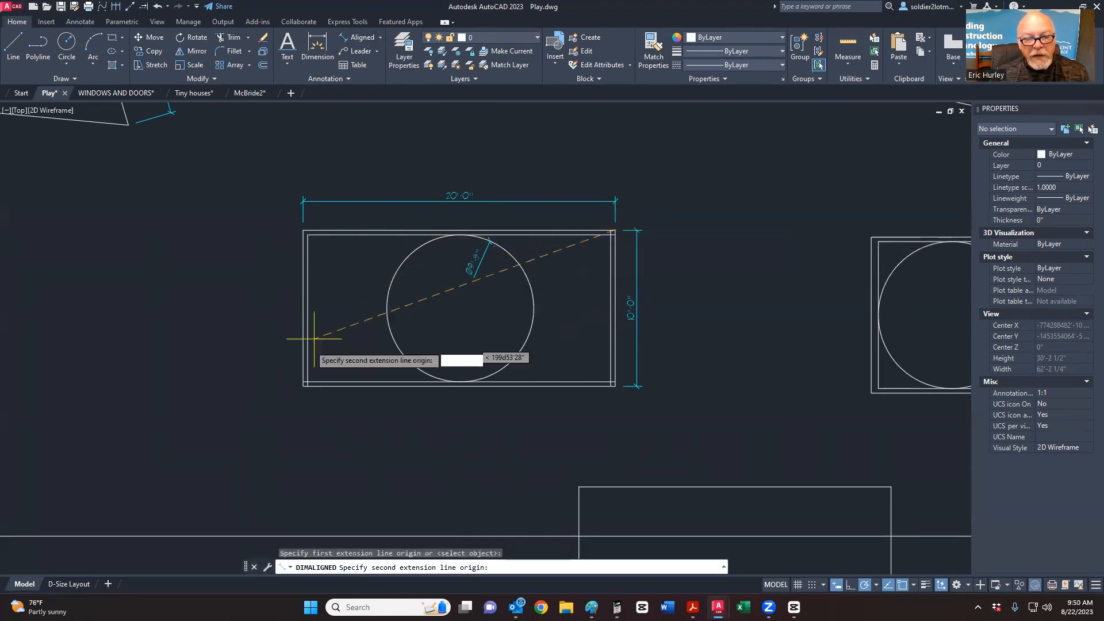
{"action": "left_click", "coordinate": [303, 386]}
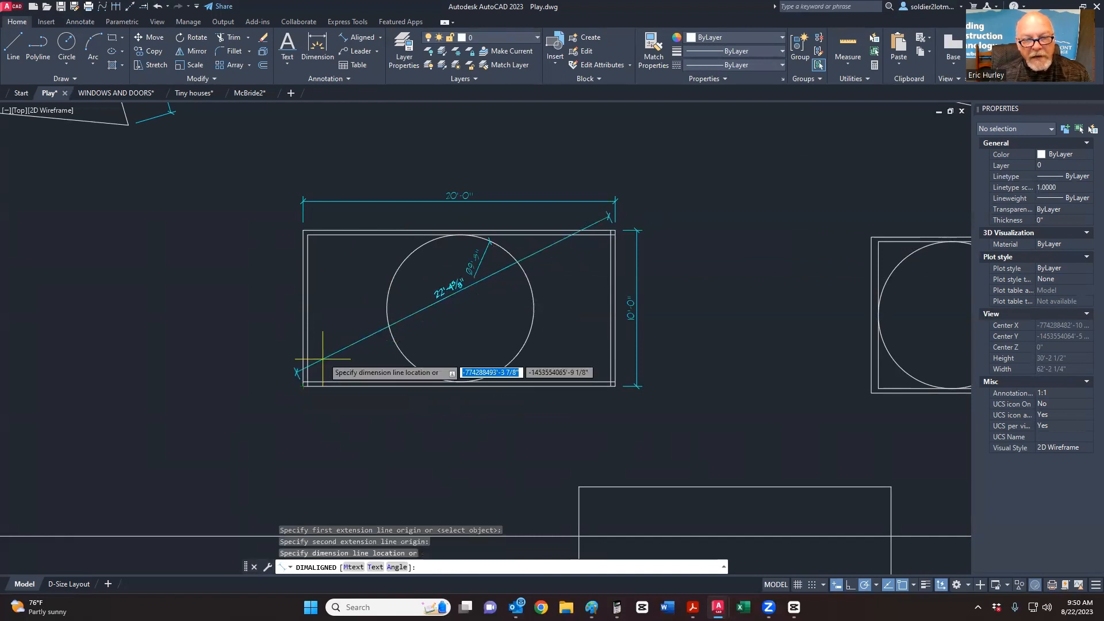
{"action": "left_click", "coordinate": [319, 359]}
{"action": "scroll", "coordinate": [426, 295], "scroll_direction": "up", "scroll_amount": 5}
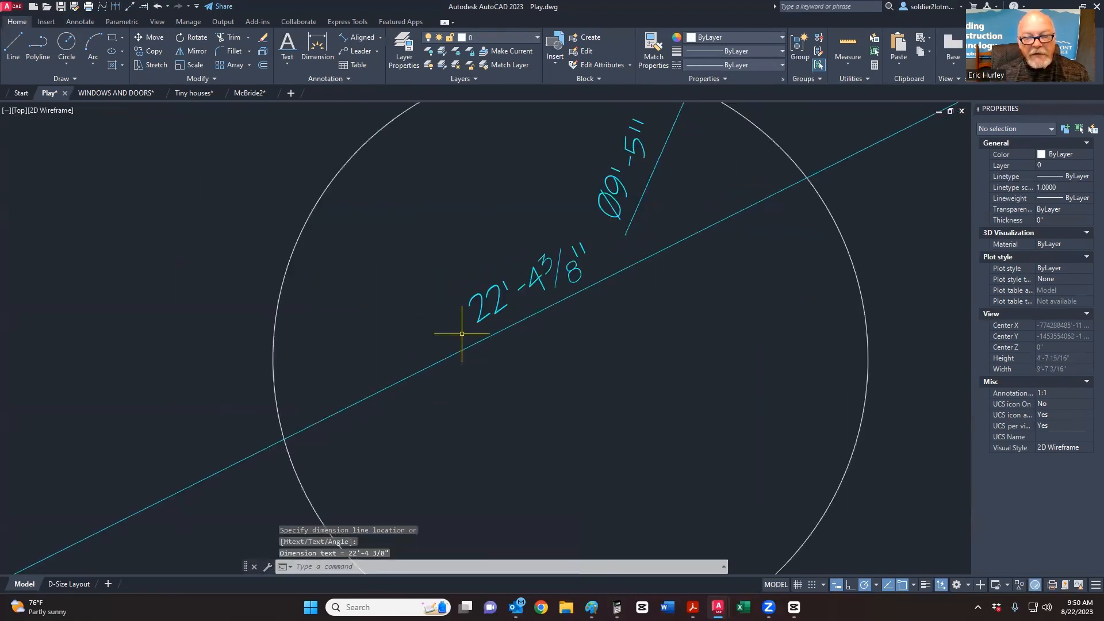
{"action": "scroll", "coordinate": [495, 339], "scroll_direction": "down", "scroll_amount": 4}
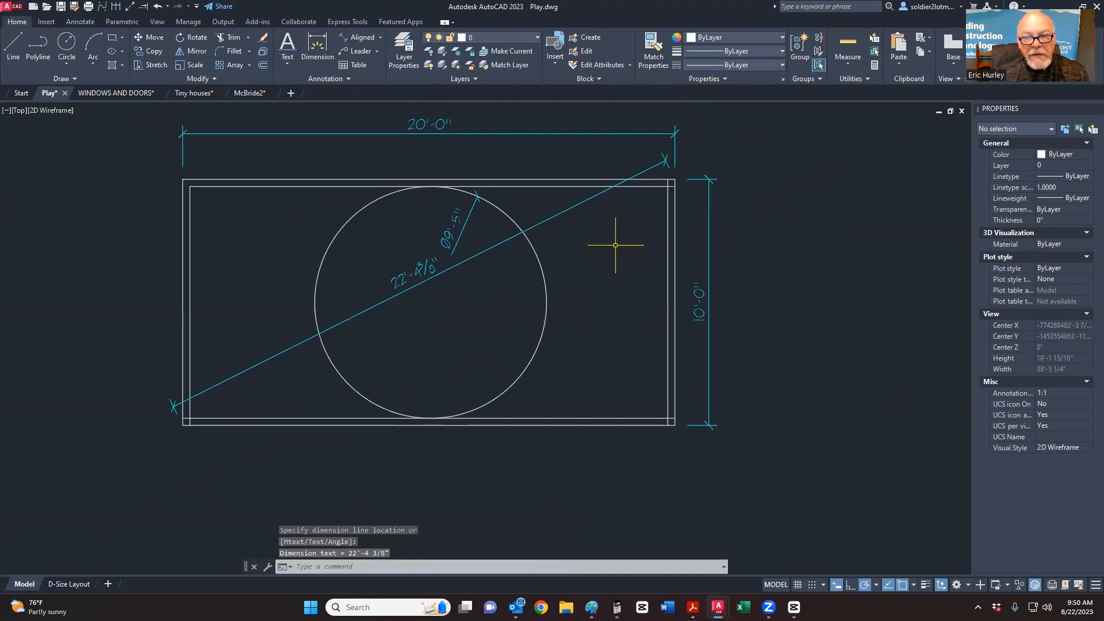
Step: Add an angular dimension between the two inner outline lines that meet at the peak below the small circle
{"action": "left_click", "coordinate": [380, 37]}
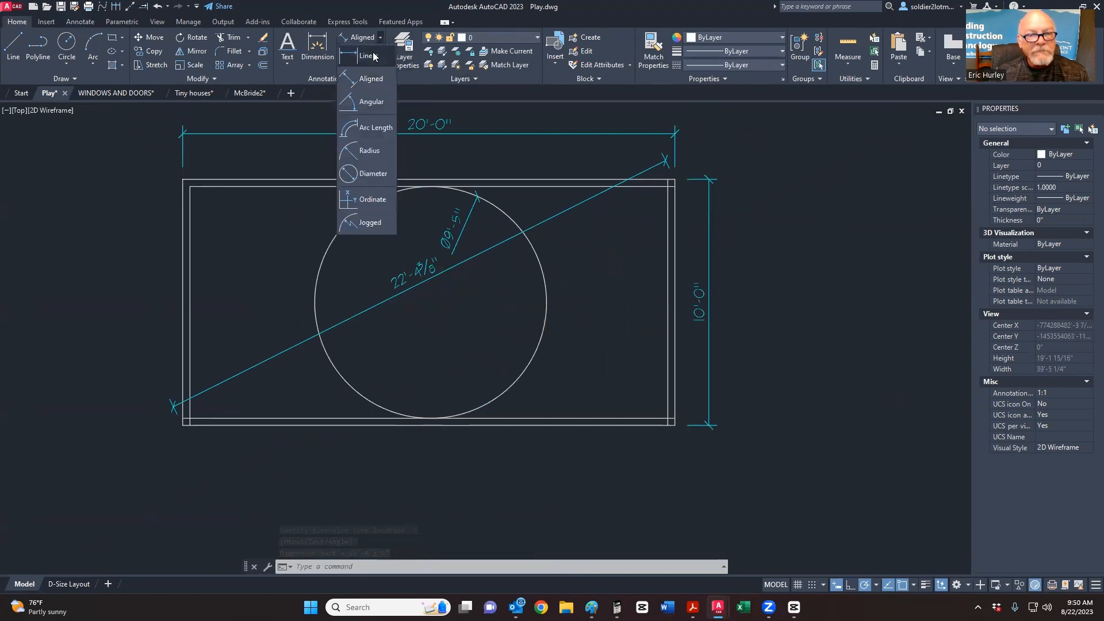
{"action": "left_click", "coordinate": [370, 109]}
{"action": "scroll", "coordinate": [537, 263], "scroll_direction": "down", "scroll_amount": 10}
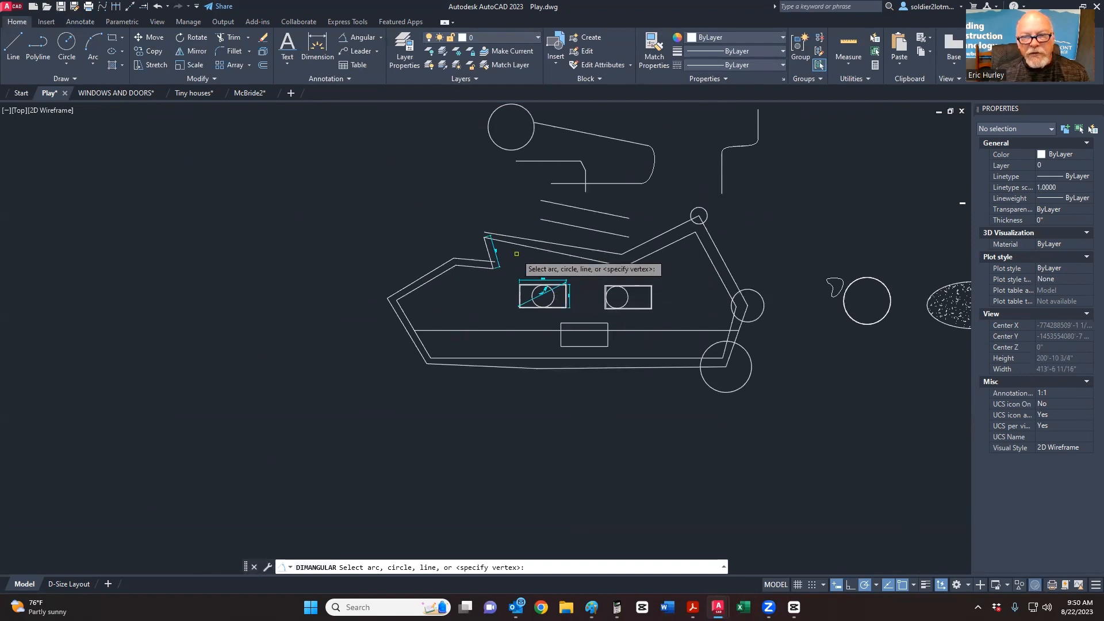
{"action": "scroll", "coordinate": [678, 184], "scroll_direction": "up", "scroll_amount": 2}
{"action": "middle_click_drag", "start_coordinate": [695, 286], "coordinate": [509, 281]}
{"action": "scroll", "coordinate": [508, 282], "scroll_direction": "up", "scroll_amount": 4}
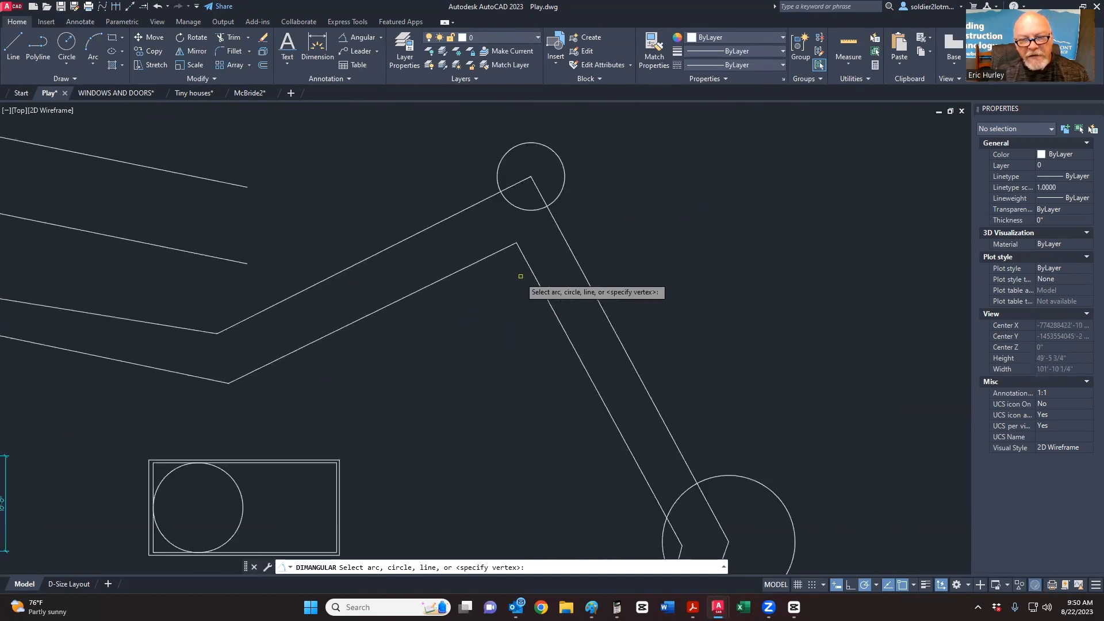
{"action": "left_click", "coordinate": [473, 265]}
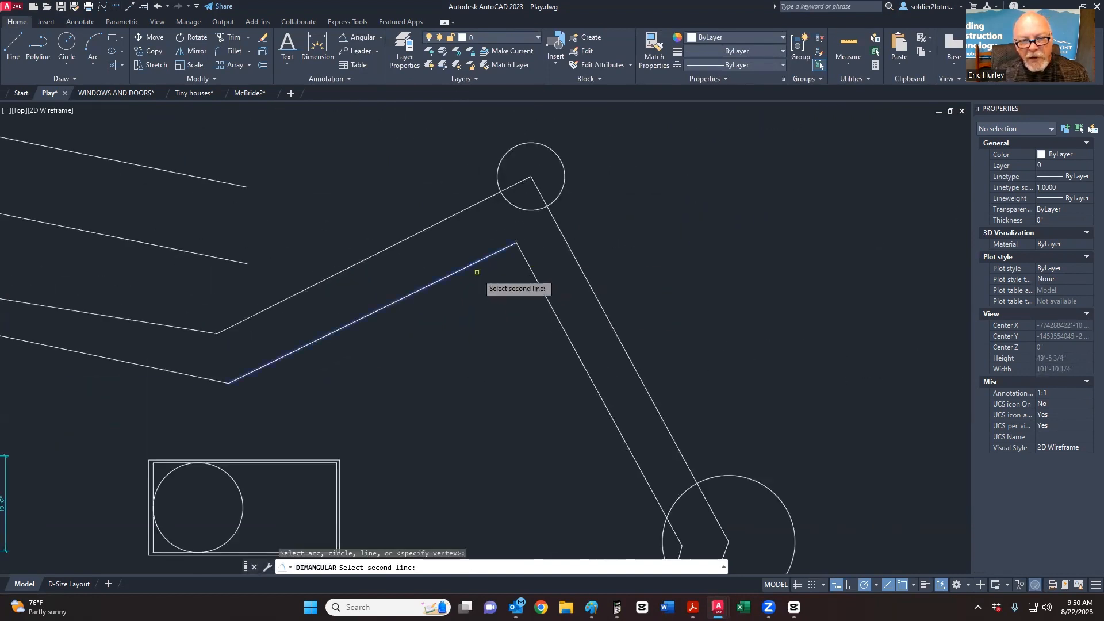
{"action": "left_click", "coordinate": [547, 300]}
{"action": "left_click", "coordinate": [513, 308]}
{"action": "scroll", "coordinate": [509, 309], "scroll_direction": "up", "scroll_amount": 7}
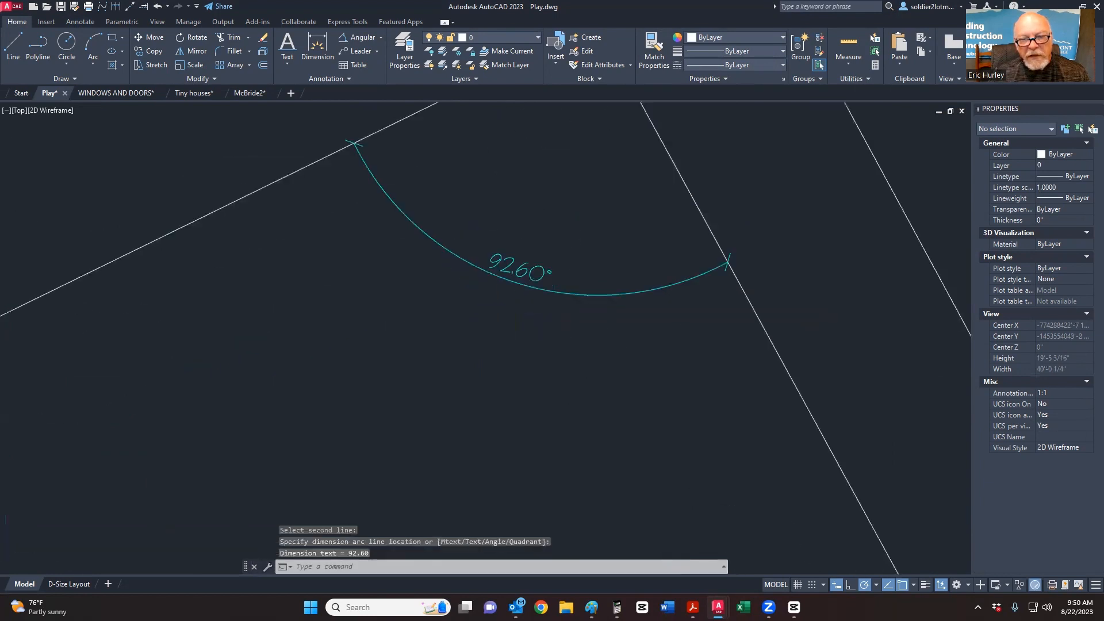
{"action": "scroll", "coordinate": [493, 309], "scroll_direction": "down", "scroll_amount": 5}
{"action": "scroll", "coordinate": [493, 308], "scroll_direction": "up", "scroll_amount": 2}
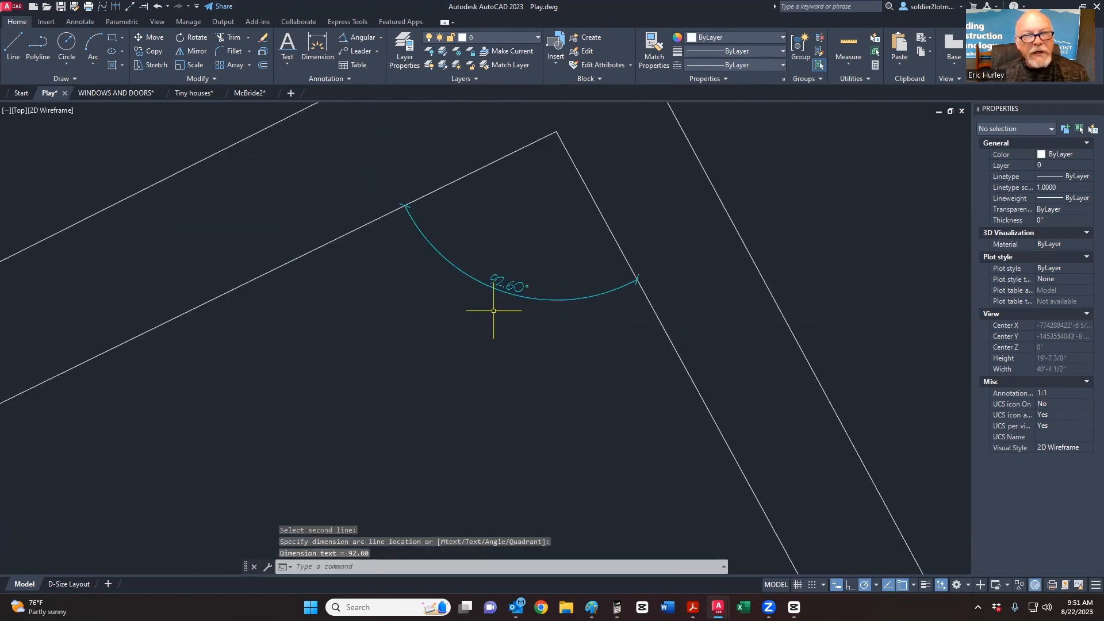
Step: Try to add an arc length dimension to the curved end joining the sloped line and the horizontal line
{"action": "left_click", "coordinate": [381, 37]}
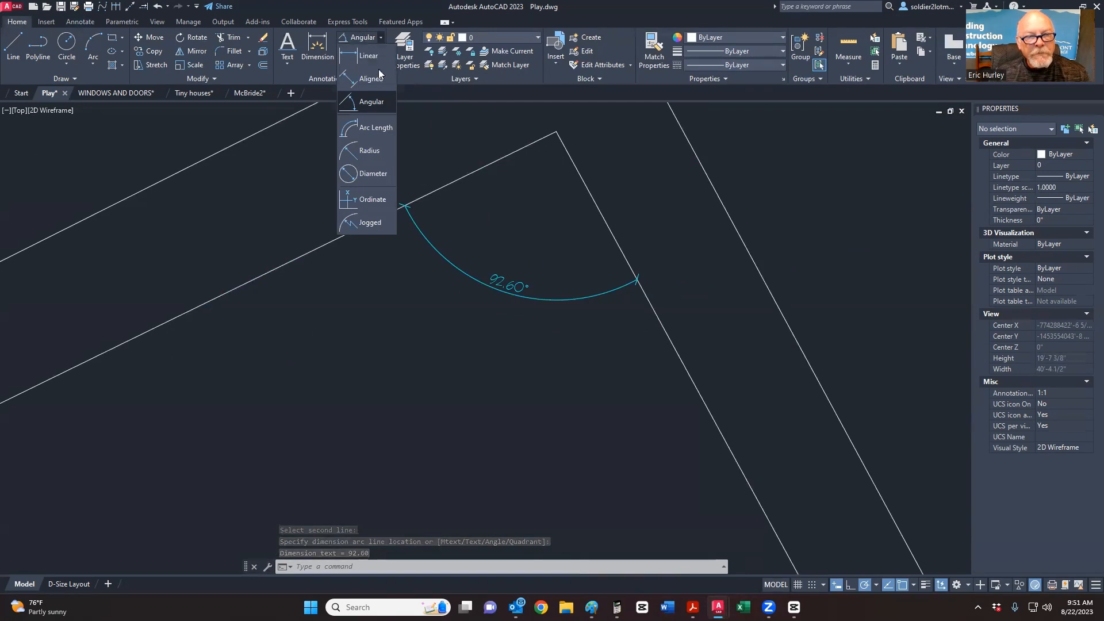
{"action": "left_click", "coordinate": [370, 132]}
{"action": "scroll", "coordinate": [370, 133], "scroll_direction": "down", "scroll_amount": 10}
{"action": "scroll", "coordinate": [513, 210], "scroll_direction": "up", "scroll_amount": 4}
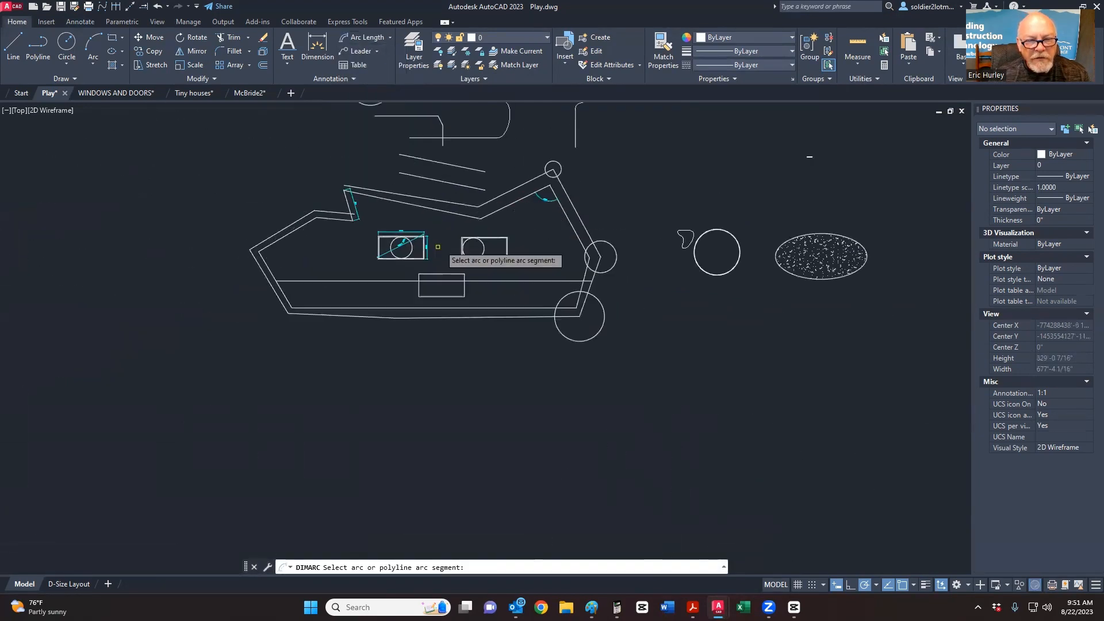
{"action": "middle_click_drag", "start_coordinate": [534, 114], "coordinate": [477, 255]}
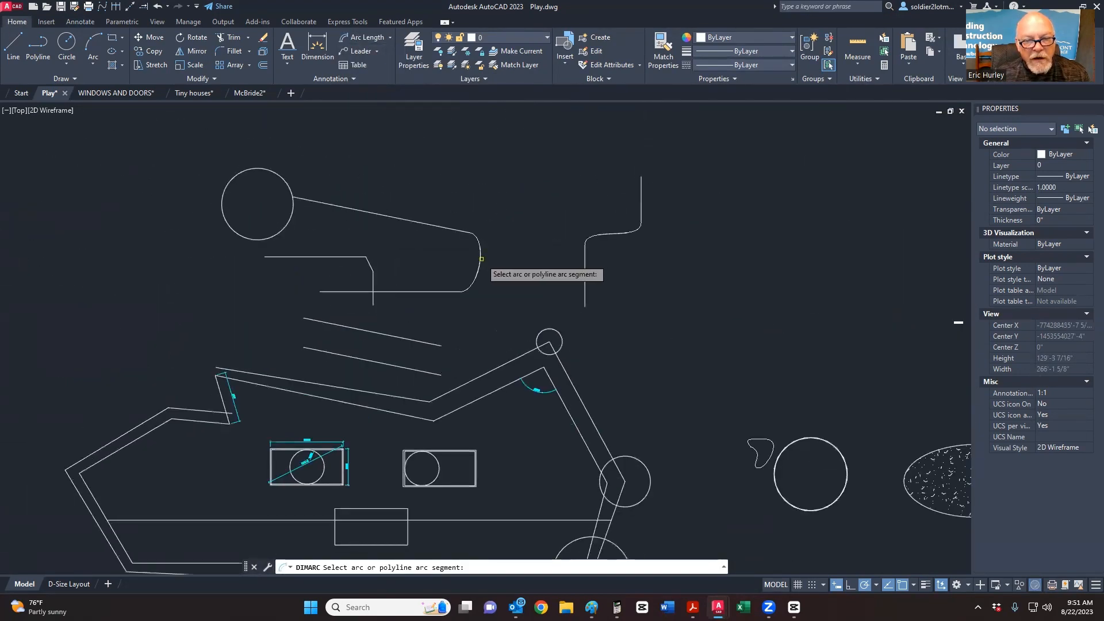
{"action": "left_click", "coordinate": [479, 262]}
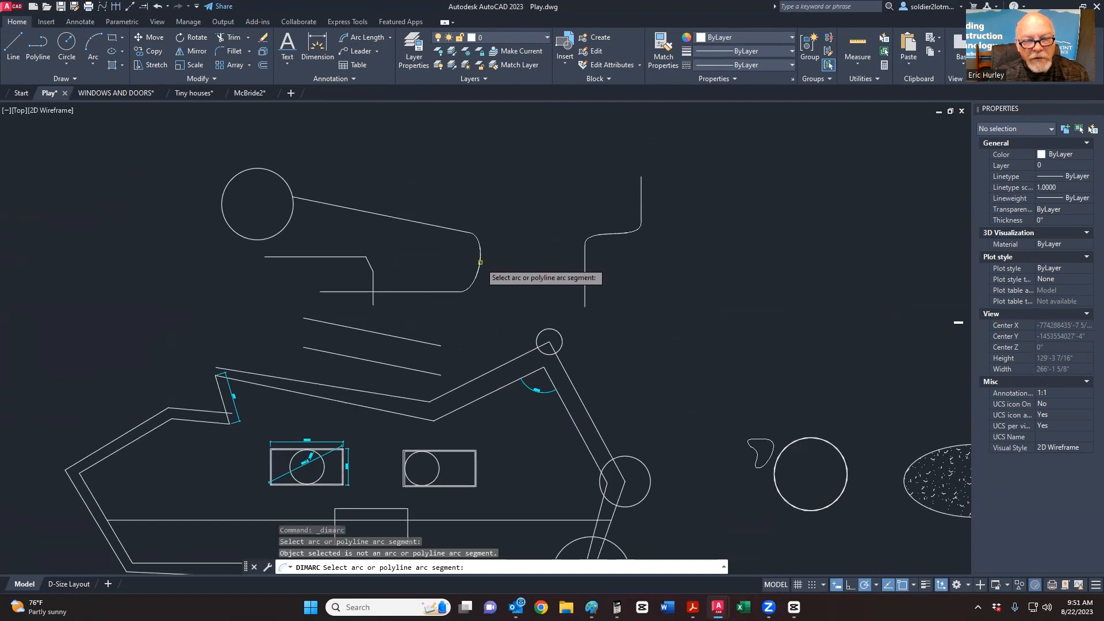
{"action": "left_click", "coordinate": [481, 260]}
{"action": "middle_click_drag", "start_coordinate": [588, 300], "coordinate": [512, 222]}
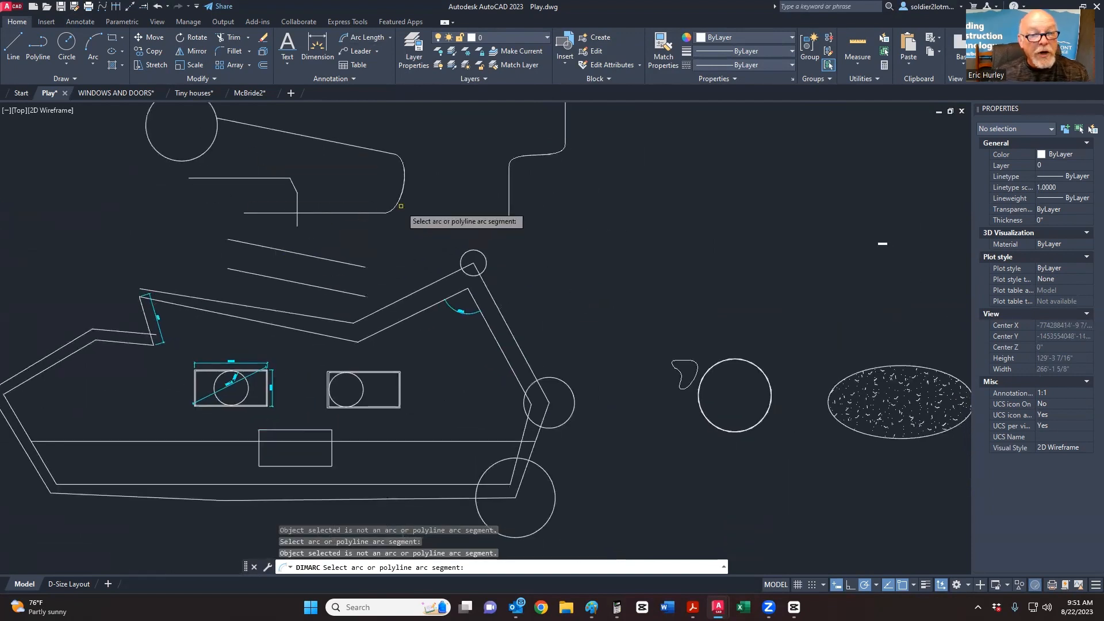
{"action": "key", "text": "Escape"}
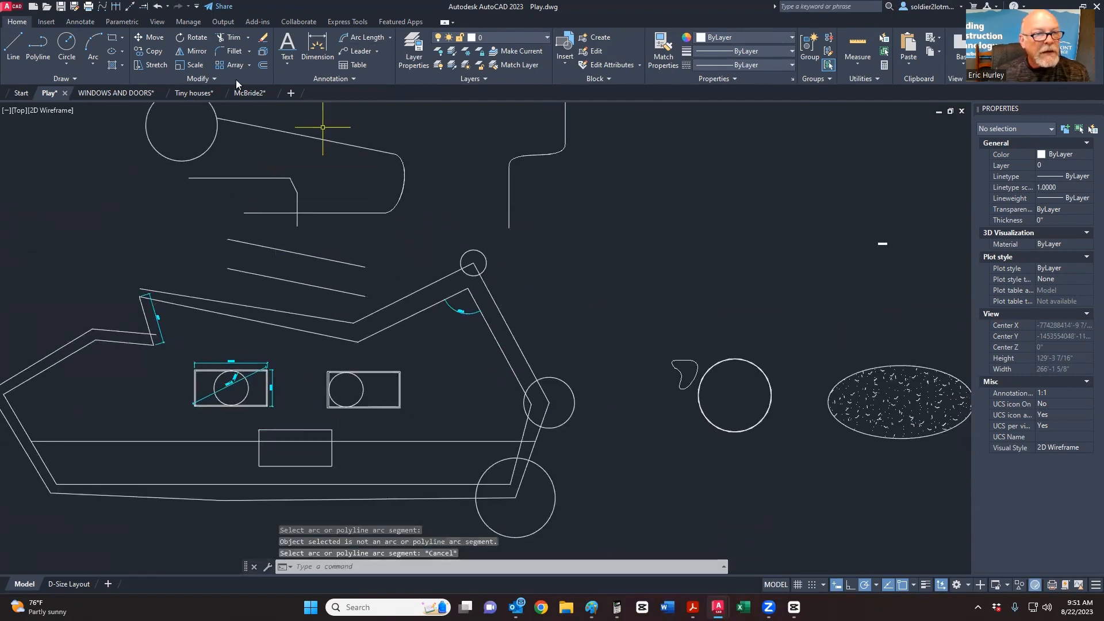
Step: Draw a three-point arc about 24'-2" long with a radius of about 9'-5" in the empty area beside the S-shaped line
{"action": "left_click", "coordinate": [93, 45]}
{"action": "middle_click_drag", "start_coordinate": [547, 204], "coordinate": [426, 260]}
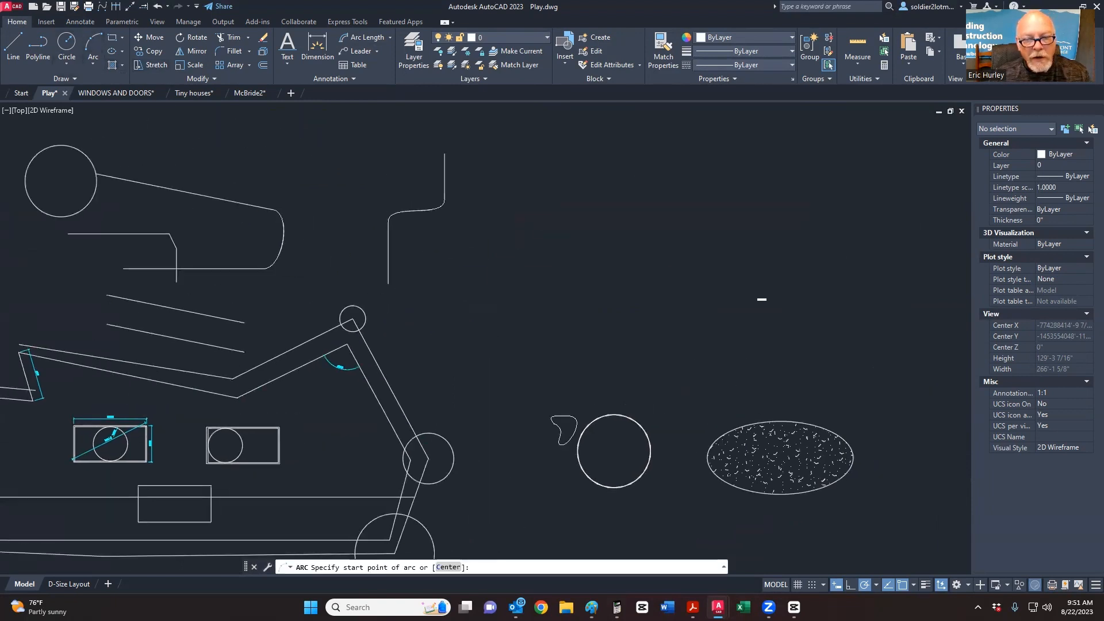
{"action": "left_click", "coordinate": [486, 276]}
{"action": "left_click", "coordinate": [521, 256]}
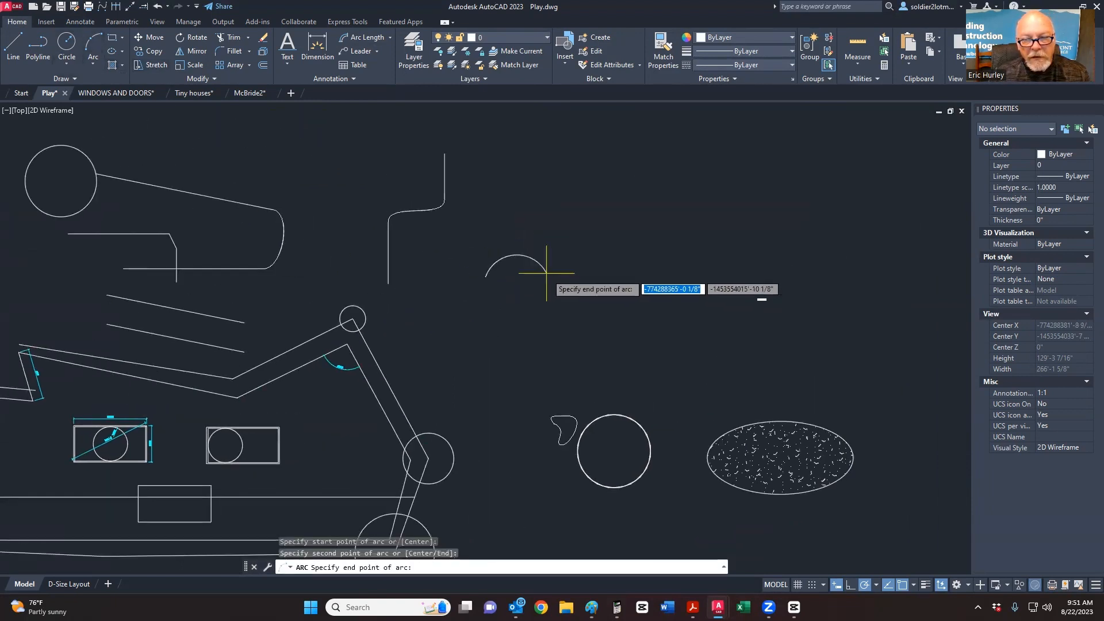
{"action": "left_click", "coordinate": [551, 282]}
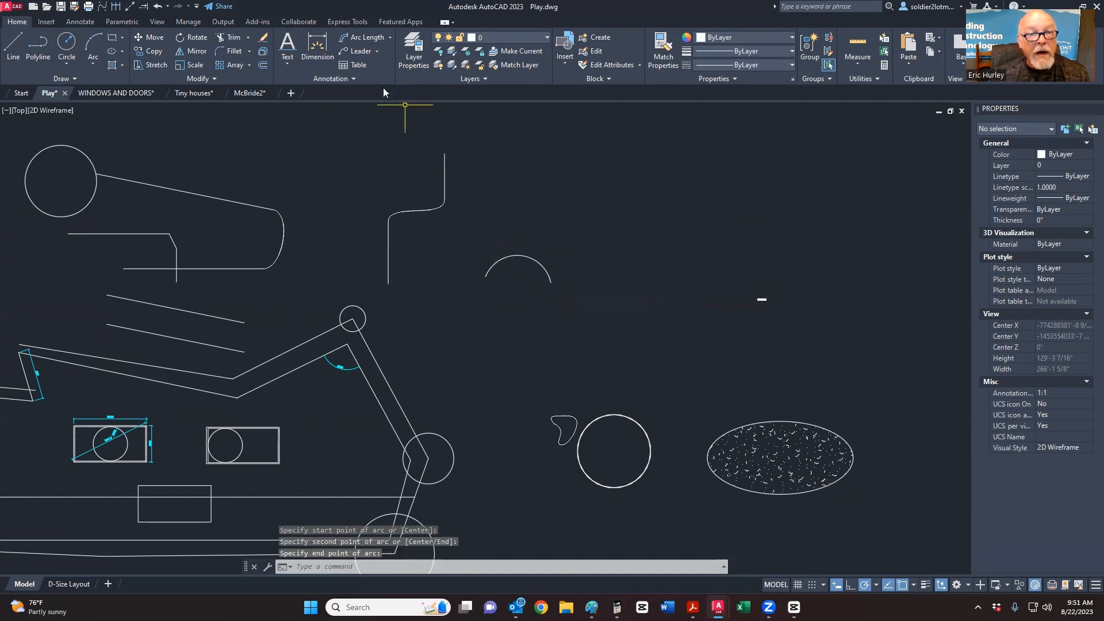
Step: Add an arc length dimension to the new arc, placing it inside the curve
{"action": "left_click", "coordinate": [371, 37]}
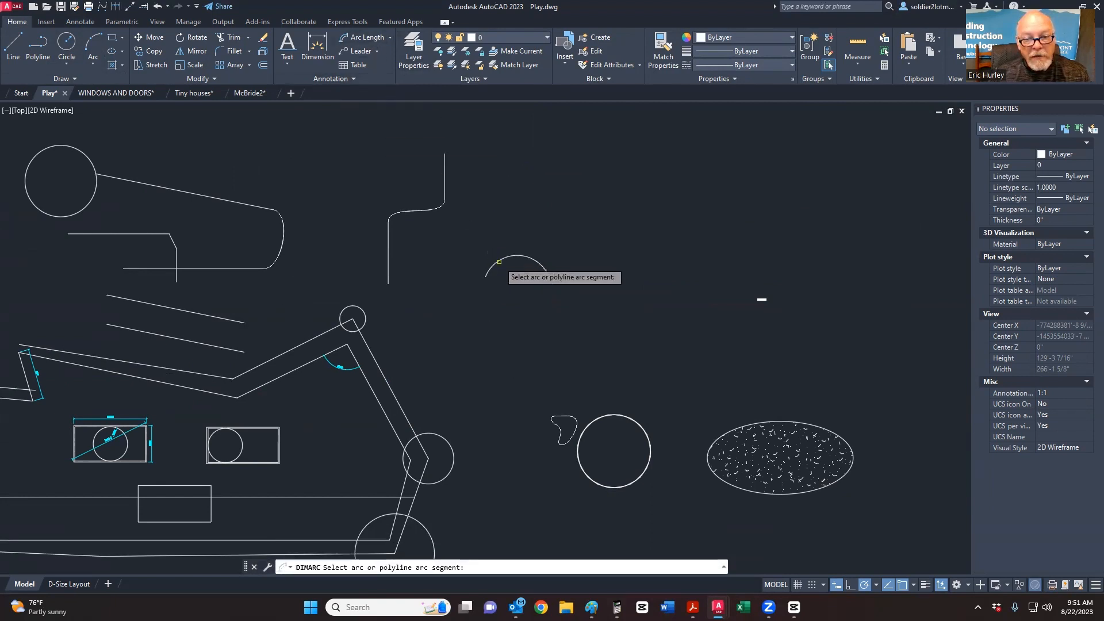
{"action": "left_click", "coordinate": [499, 261]}
{"action": "scroll", "coordinate": [518, 271], "scroll_direction": "up", "scroll_amount": 5}
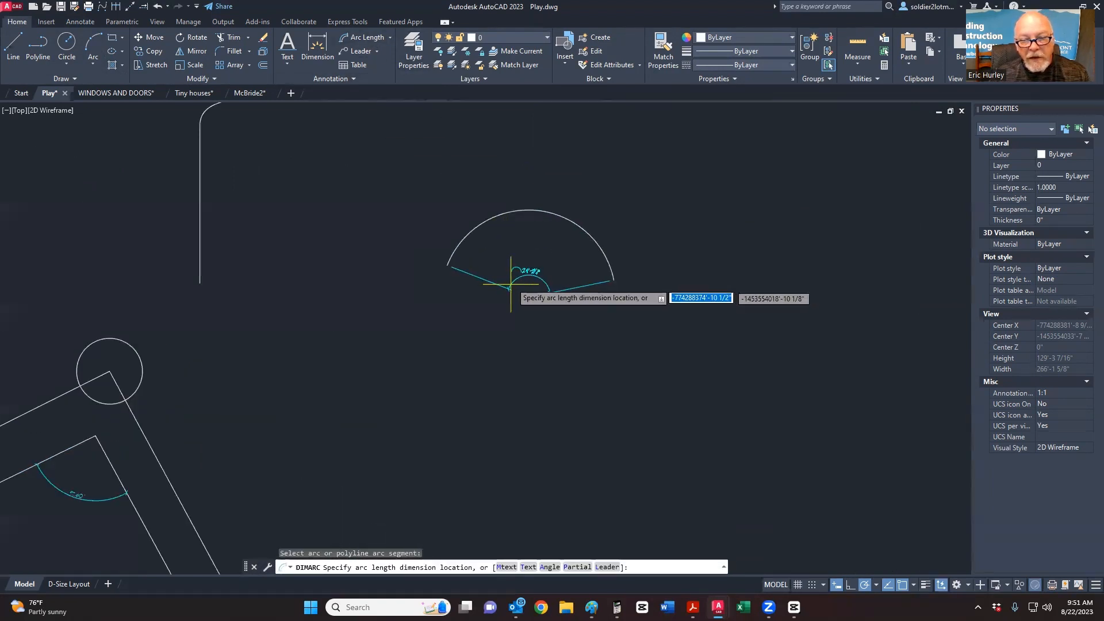
{"action": "scroll", "coordinate": [516, 272], "scroll_direction": "up", "scroll_amount": 4}
{"action": "left_click", "coordinate": [516, 272]}
{"action": "scroll", "coordinate": [552, 247], "scroll_direction": "up", "scroll_amount": 3}
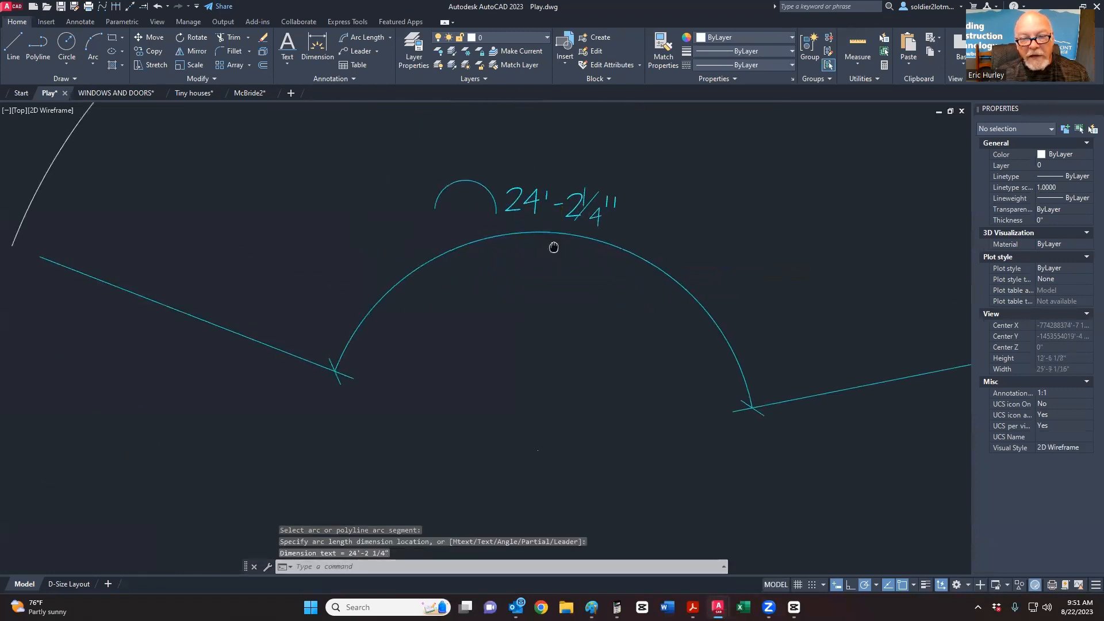
{"action": "scroll", "coordinate": [513, 286], "scroll_direction": "down", "scroll_amount": 3}
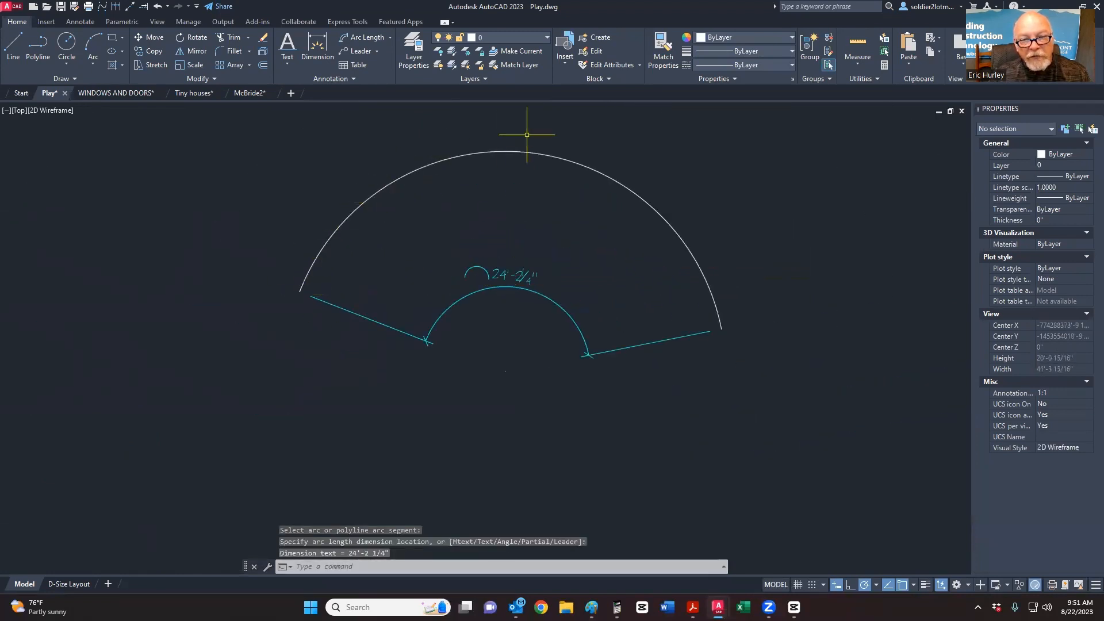
{"action": "scroll", "coordinate": [496, 294], "scroll_direction": "up", "scroll_amount": 4}
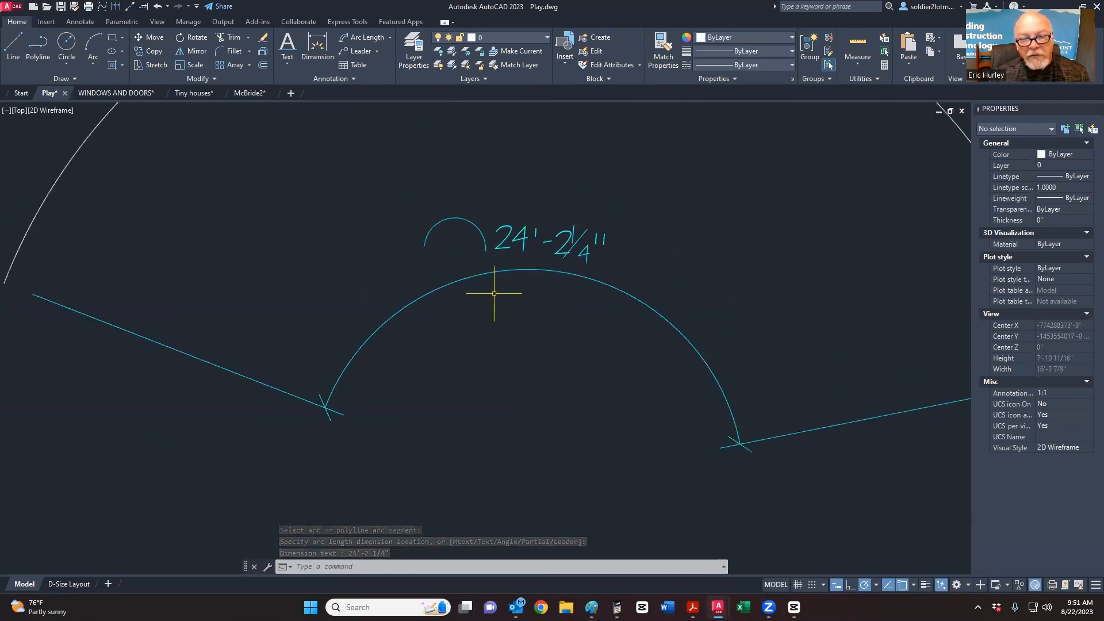
{"action": "scroll", "coordinate": [494, 294], "scroll_direction": "down", "scroll_amount": 4}
{"action": "middle_click_drag", "start_coordinate": [508, 237], "coordinate": [424, 291]}
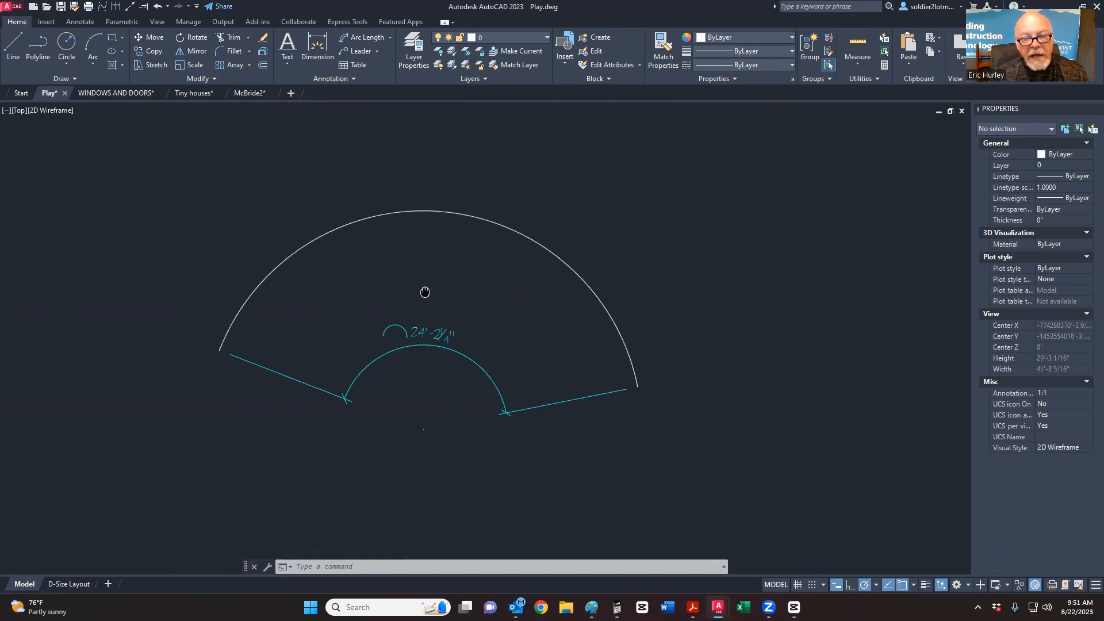
Step: Clear the arc's selection and erase its arc length dimension
{"action": "left_click", "coordinate": [458, 266]}
{"action": "left_click", "coordinate": [387, 180]}
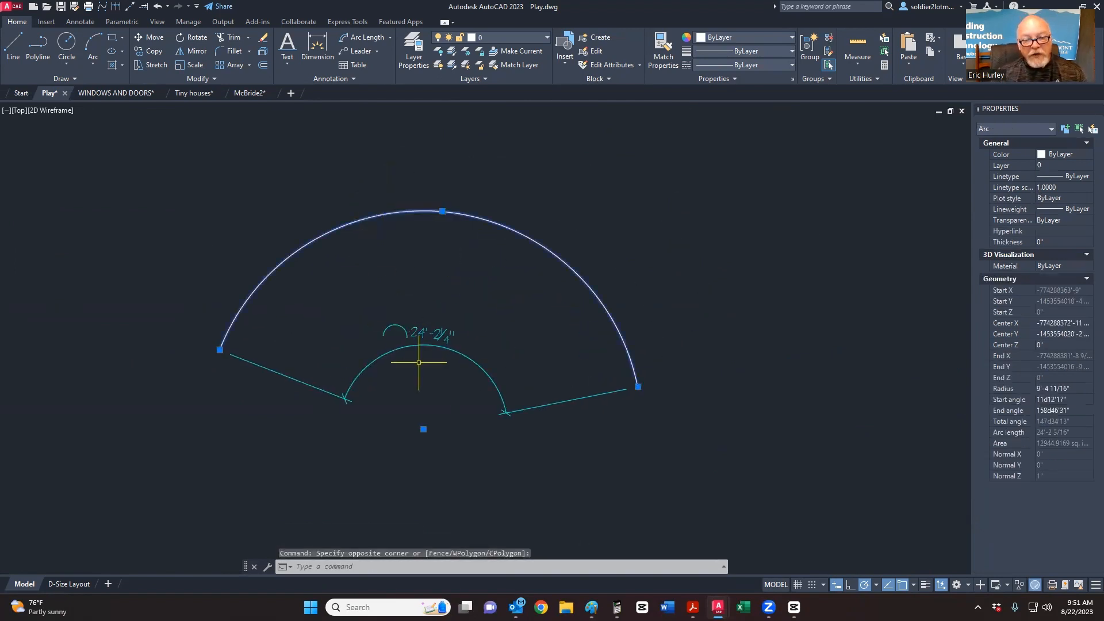
{"action": "key", "text": "Escape"}
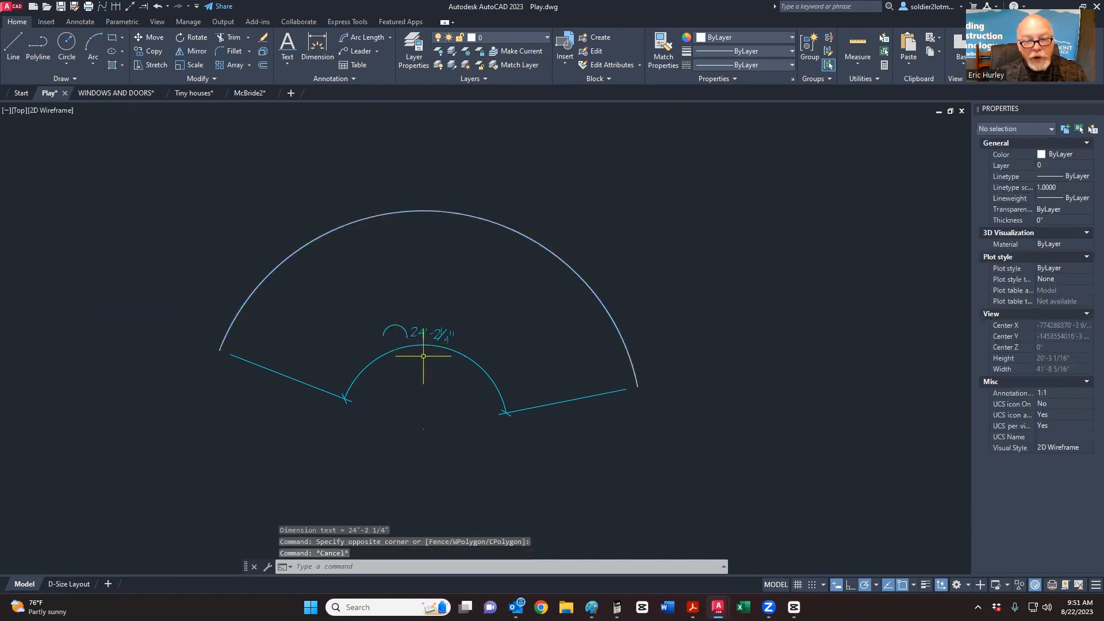
{"action": "left_click", "coordinate": [424, 357]}
{"action": "left_click", "coordinate": [394, 315]}
{"action": "key", "text": "Delete"}
Step: Select the arc to check its arc length in its properties, and deselect it
{"action": "left_click", "coordinate": [414, 278]}
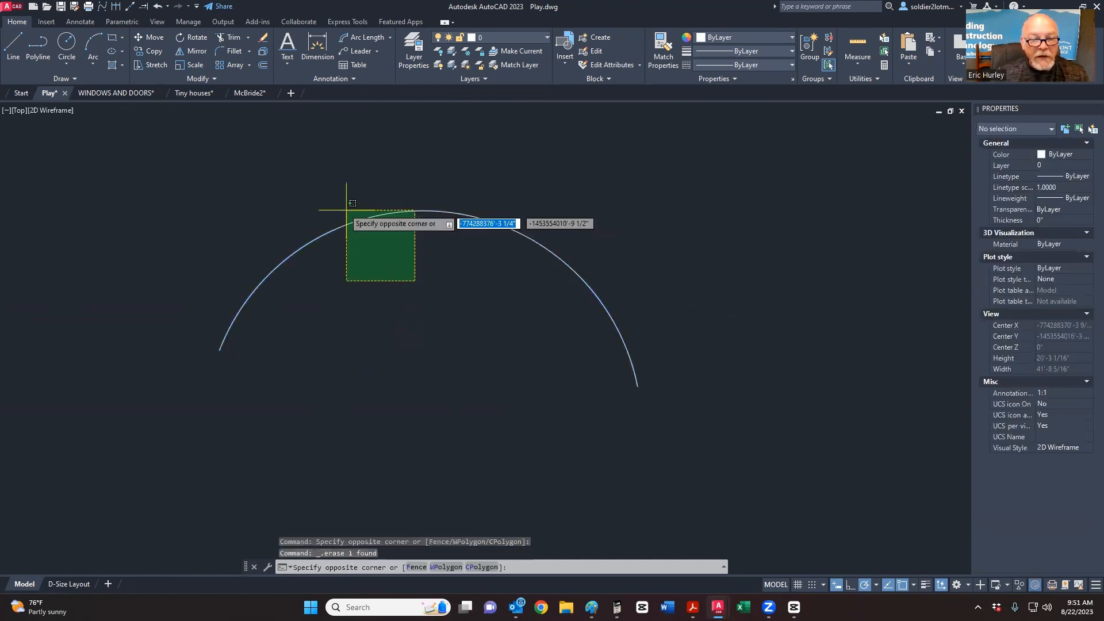
{"action": "left_click", "coordinate": [347, 218]}
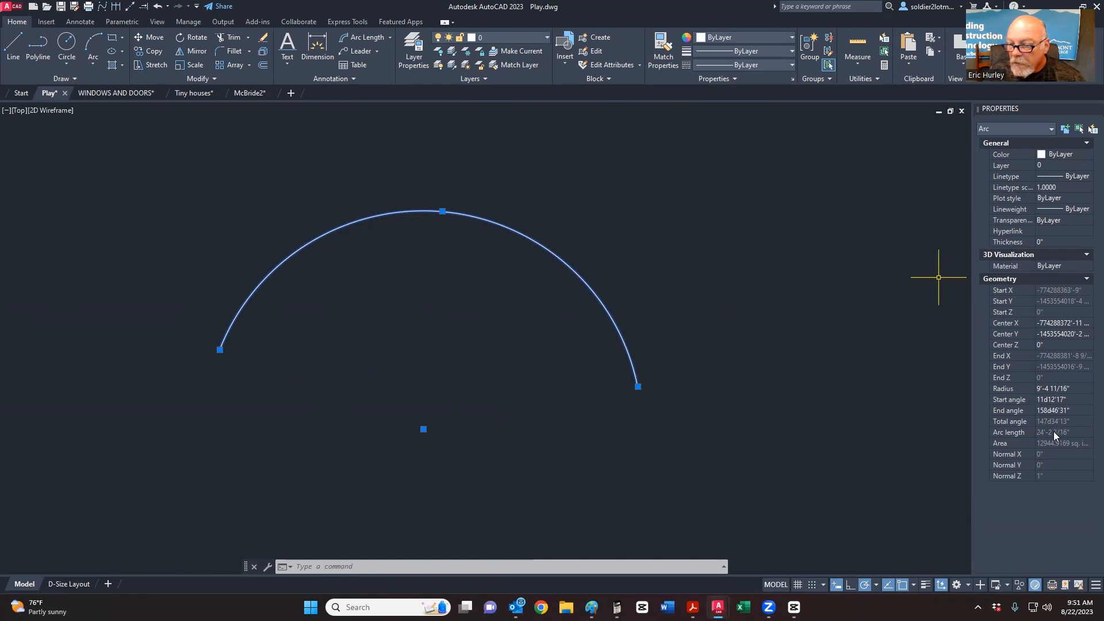
{"action": "key", "text": "Escape"}
{"action": "key", "text": "Escape"}
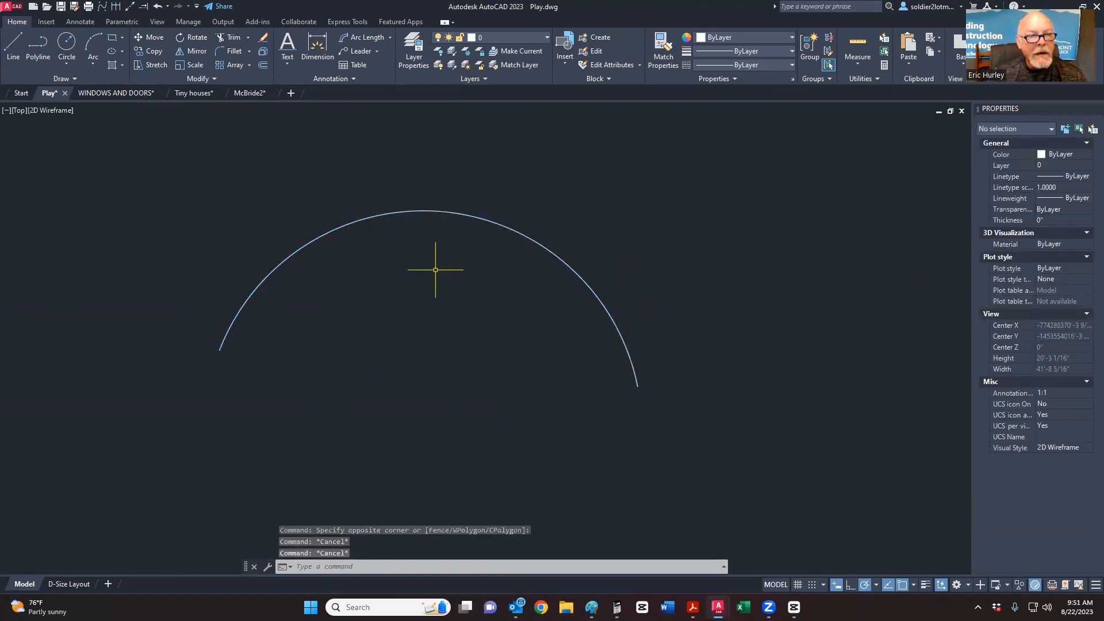
Step: Add a radius dimension inside the circle centred on the corner of the bent double line
{"action": "left_click", "coordinate": [389, 37]}
{"action": "left_click", "coordinate": [389, 148]}
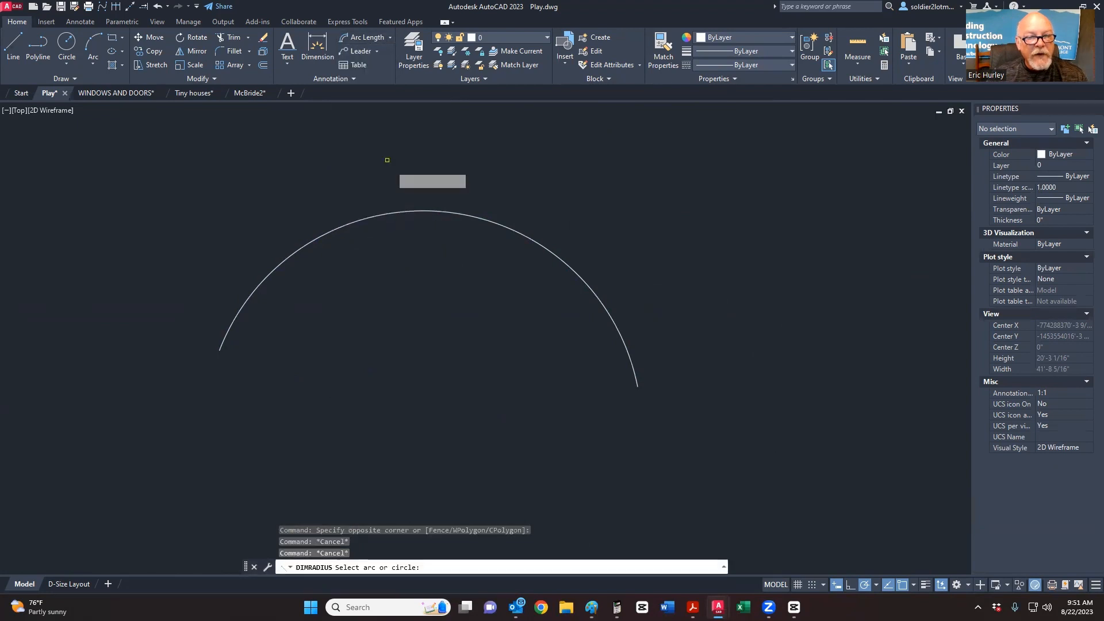
{"action": "scroll", "coordinate": [426, 172], "scroll_direction": "down", "scroll_amount": 8}
{"action": "scroll", "coordinate": [492, 311], "scroll_direction": "up", "scroll_amount": 5}
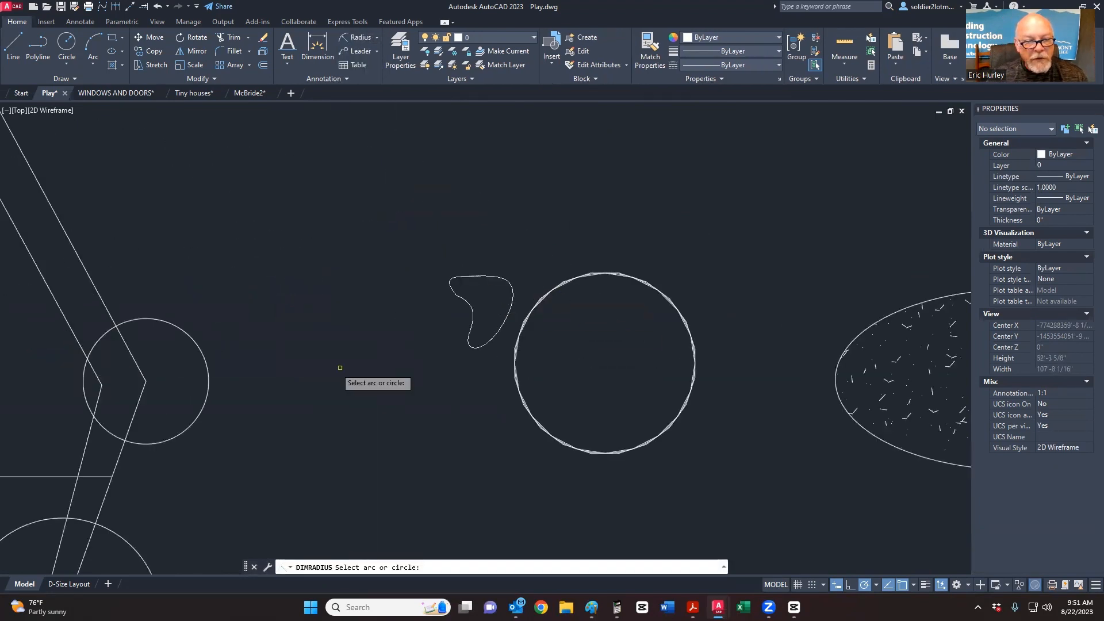
{"action": "middle_click_drag", "start_coordinate": [340, 367], "coordinate": [595, 307]}
{"action": "left_click", "coordinate": [557, 298]}
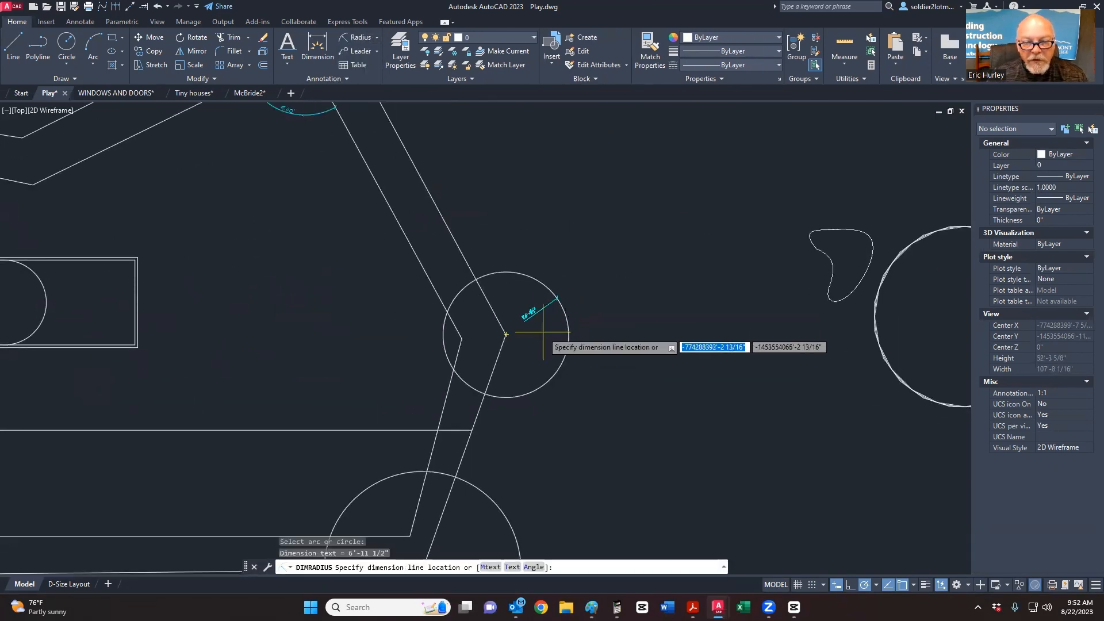
{"action": "scroll", "coordinate": [547, 330], "scroll_direction": "up", "scroll_amount": 4}
{"action": "left_click", "coordinate": [546, 329]}
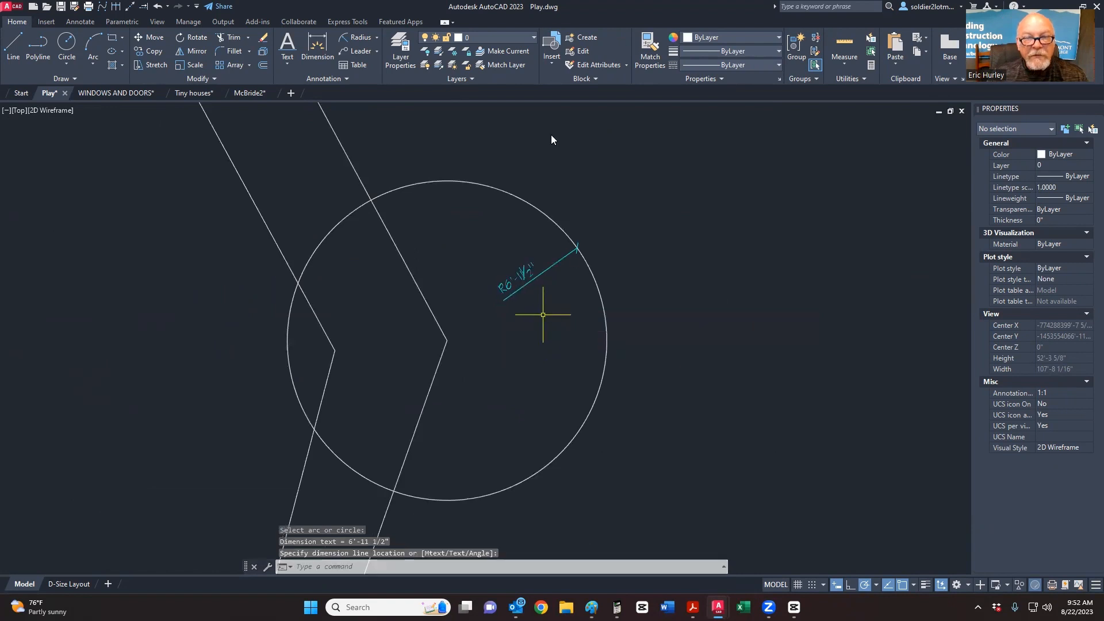
Step: Add a diameter dimension to the same circle, placing its text inside, above the radius dimension
{"action": "left_click", "coordinate": [376, 38]}
{"action": "left_click", "coordinate": [368, 165]}
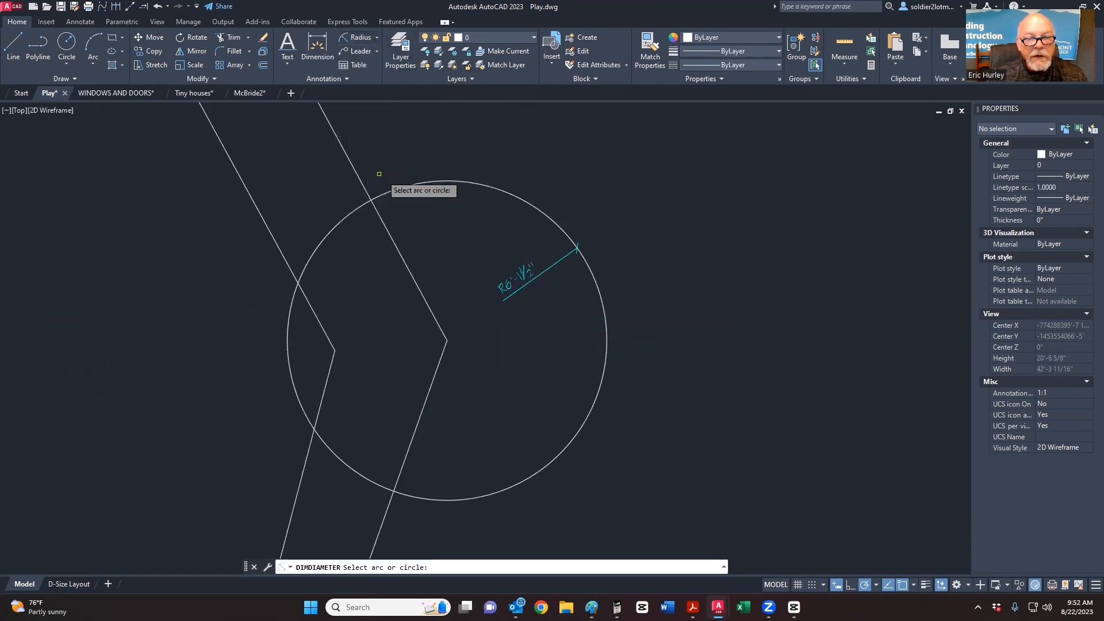
{"action": "left_click", "coordinate": [498, 189]}
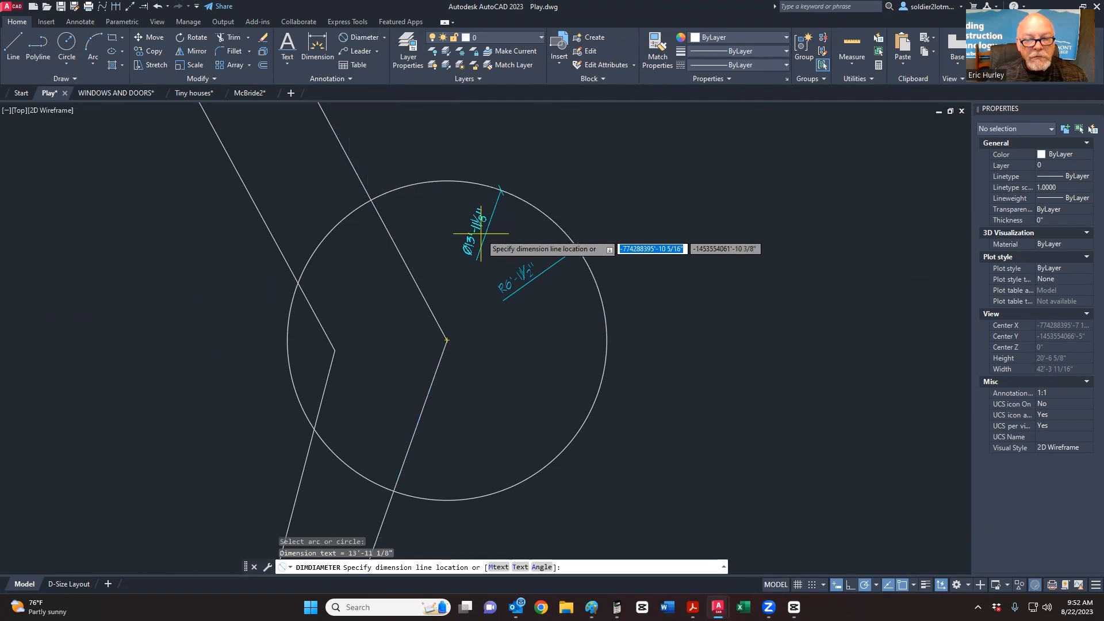
{"action": "left_click", "coordinate": [481, 234]}
{"action": "scroll", "coordinate": [480, 284], "scroll_direction": "down", "scroll_amount": 2}
{"action": "left_click", "coordinate": [384, 38]}
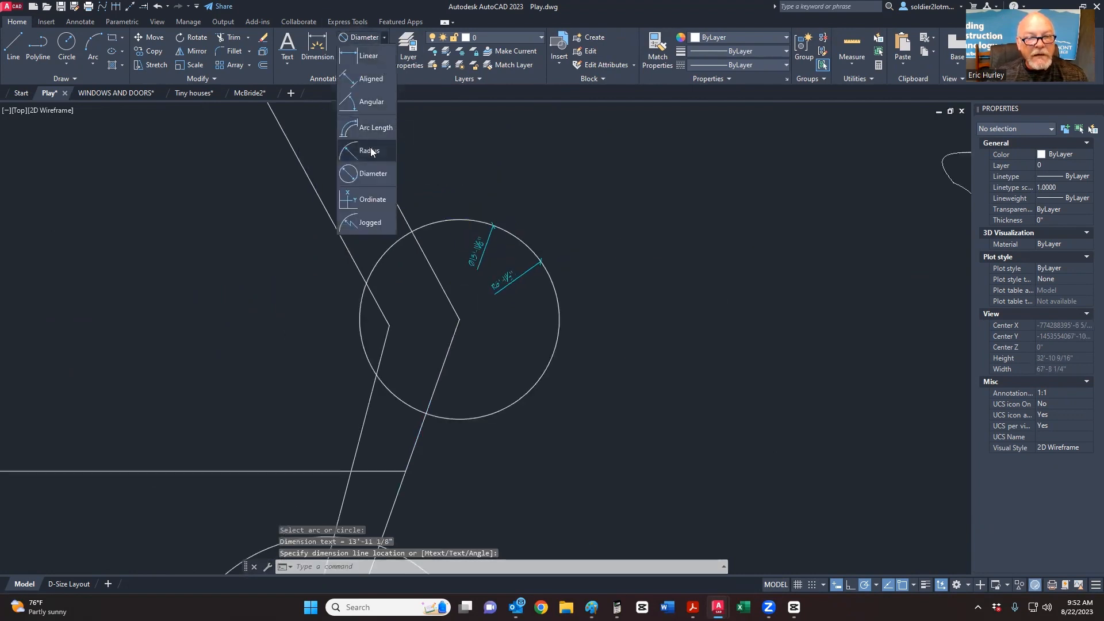
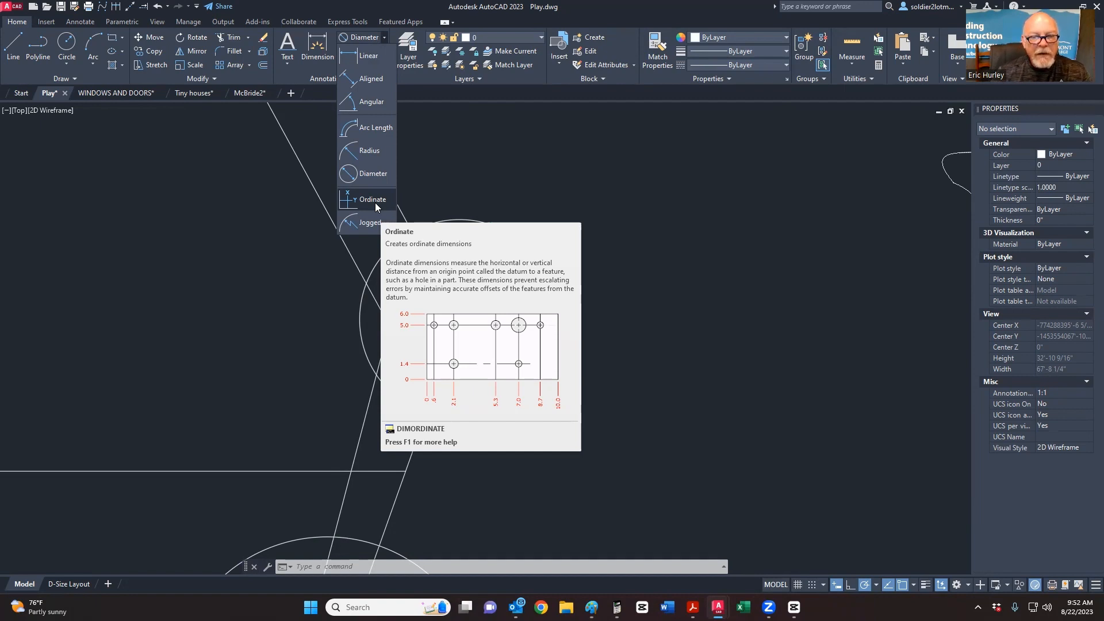
{"action": "left_click", "coordinate": [369, 57]}
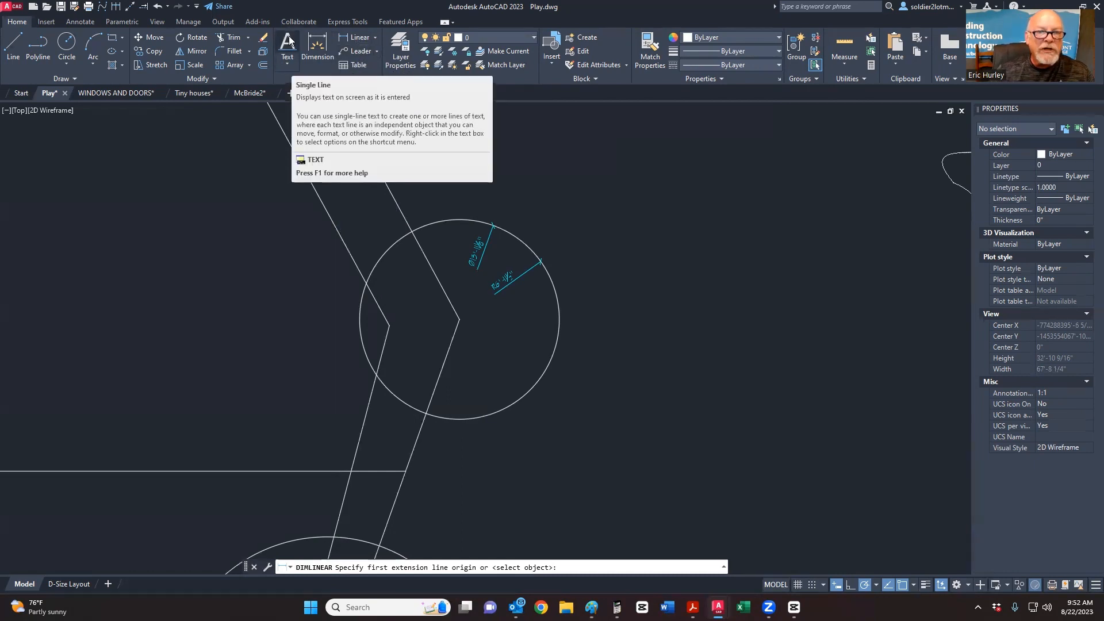
{"action": "left_click", "coordinate": [289, 62]}
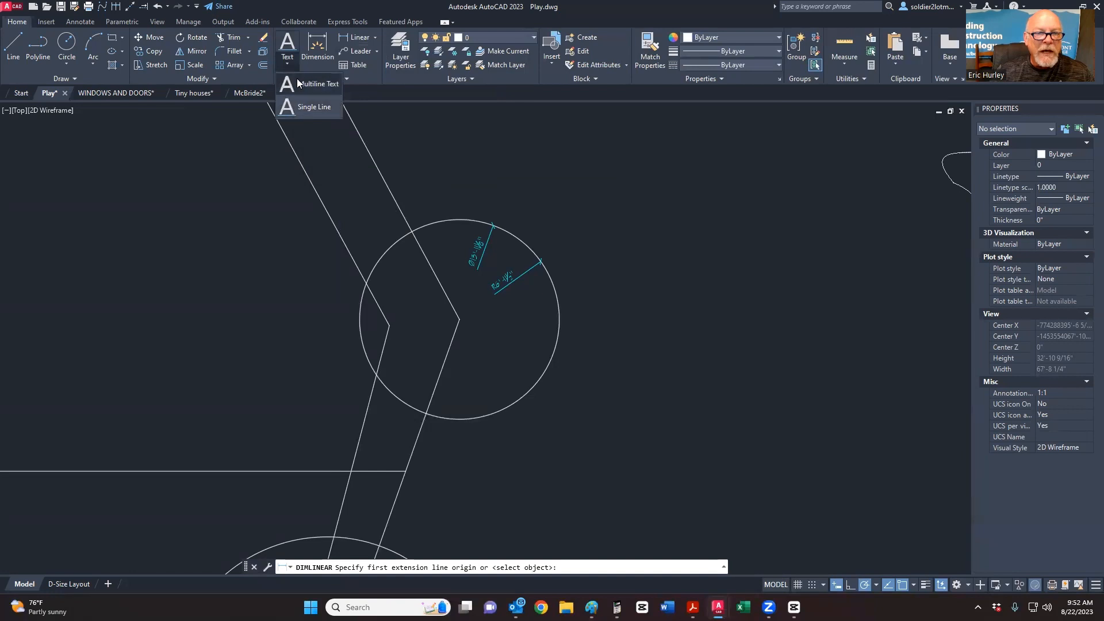
{"action": "left_click", "coordinate": [296, 82]}
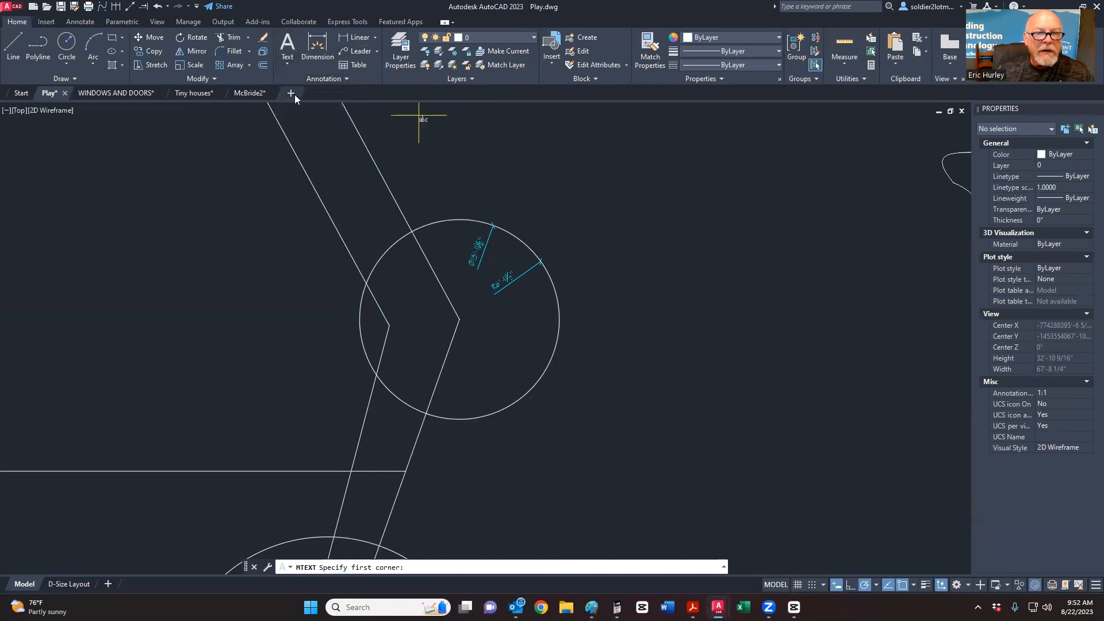
Step: Define a multiline text box about 12'-6" wide in the empty area between the dimensioned circle and the kidney-shaped curve
{"action": "left_click", "coordinate": [289, 64]}
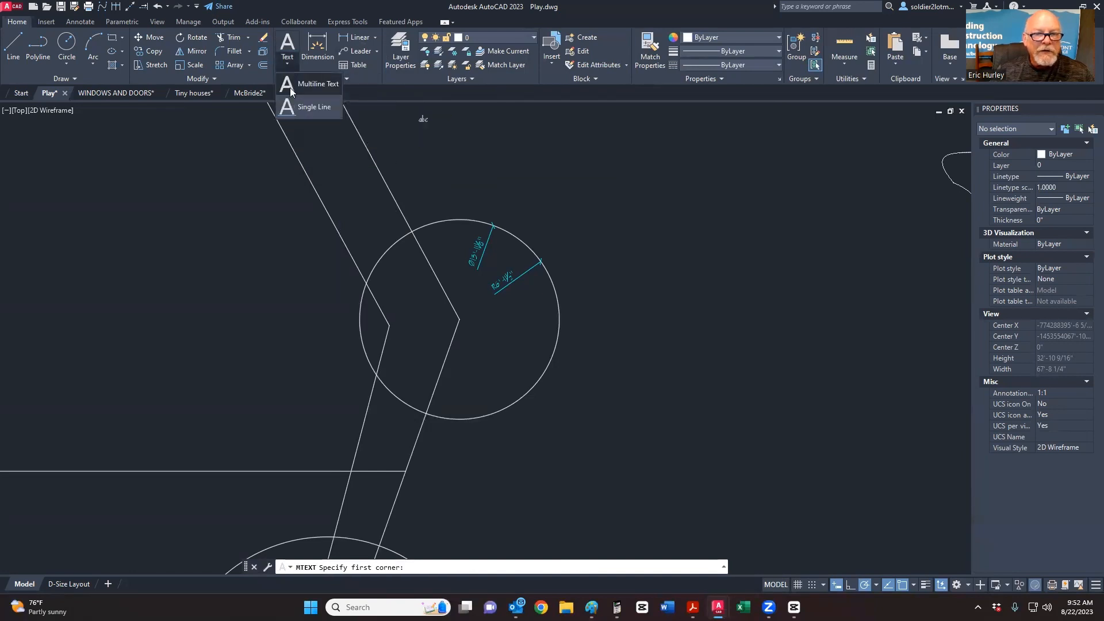
{"action": "left_click", "coordinate": [290, 87]}
{"action": "middle_click_drag", "start_coordinate": [581, 147], "coordinate": [364, 168]}
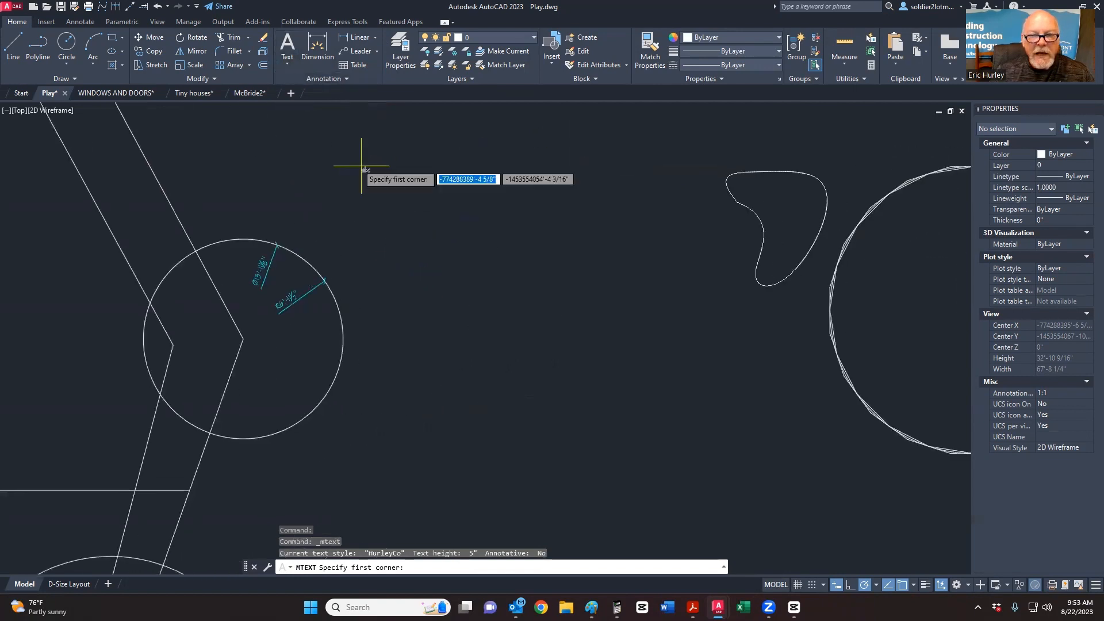
{"action": "left_click", "coordinate": [436, 162]}
{"action": "left_click", "coordinate": [616, 268]}
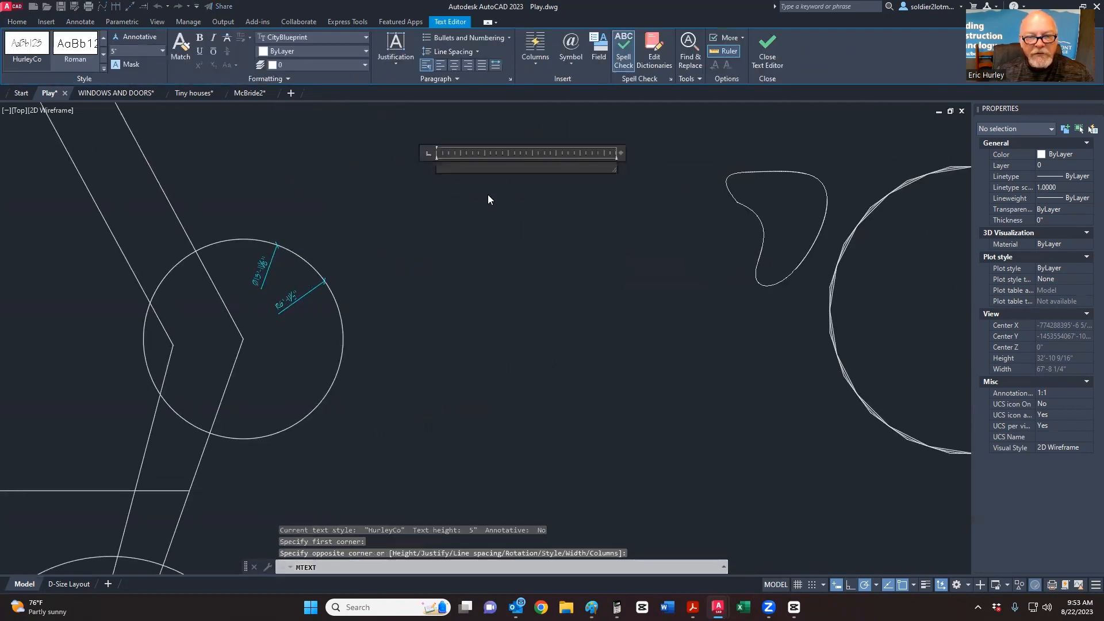
Step: Enter a first name followed by "is a dork" on one line and "and if wife is too" below, and finish the text
{"action": "type", "text": "Eric"}
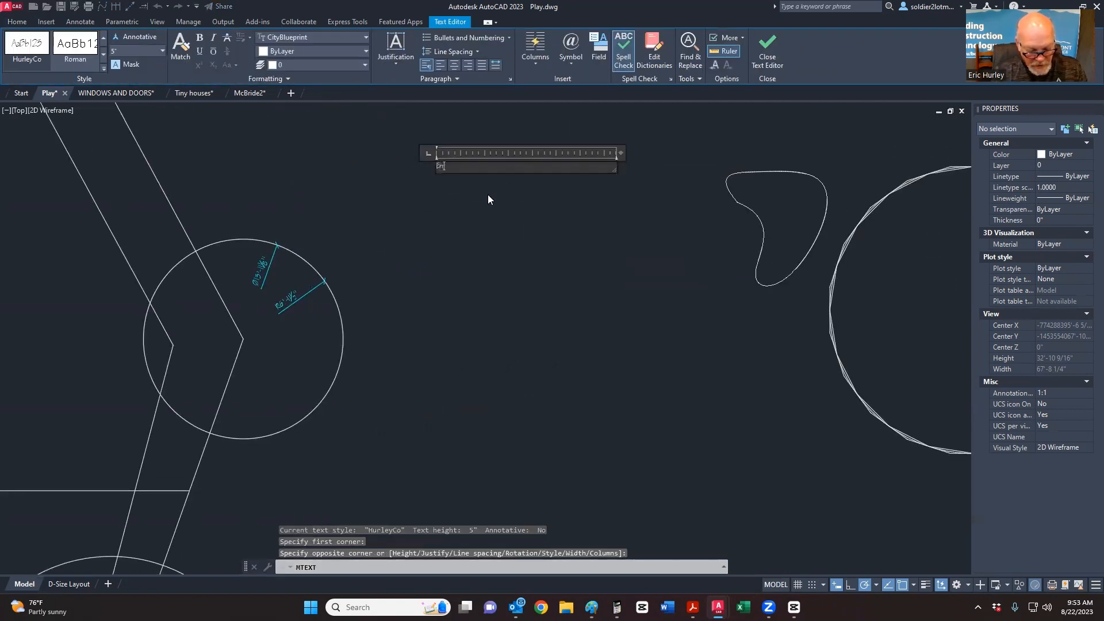
{"action": "type", "text": " is a do"}
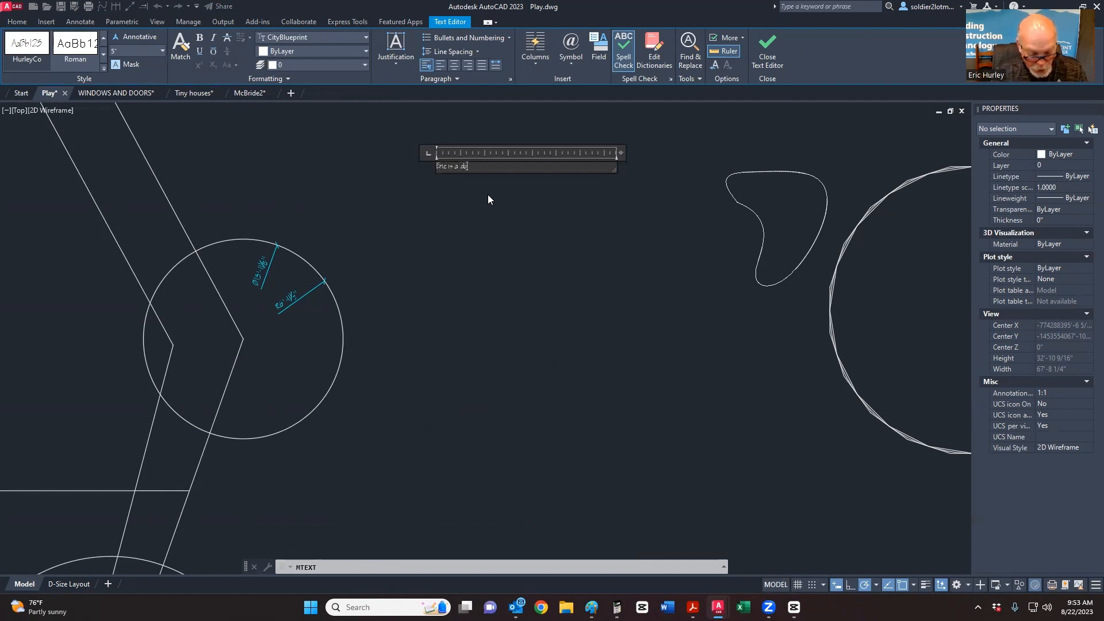
{"action": "type", "text": "rk"}
{"action": "key", "text": "Return"}
{"action": "type", "text": "and I"}
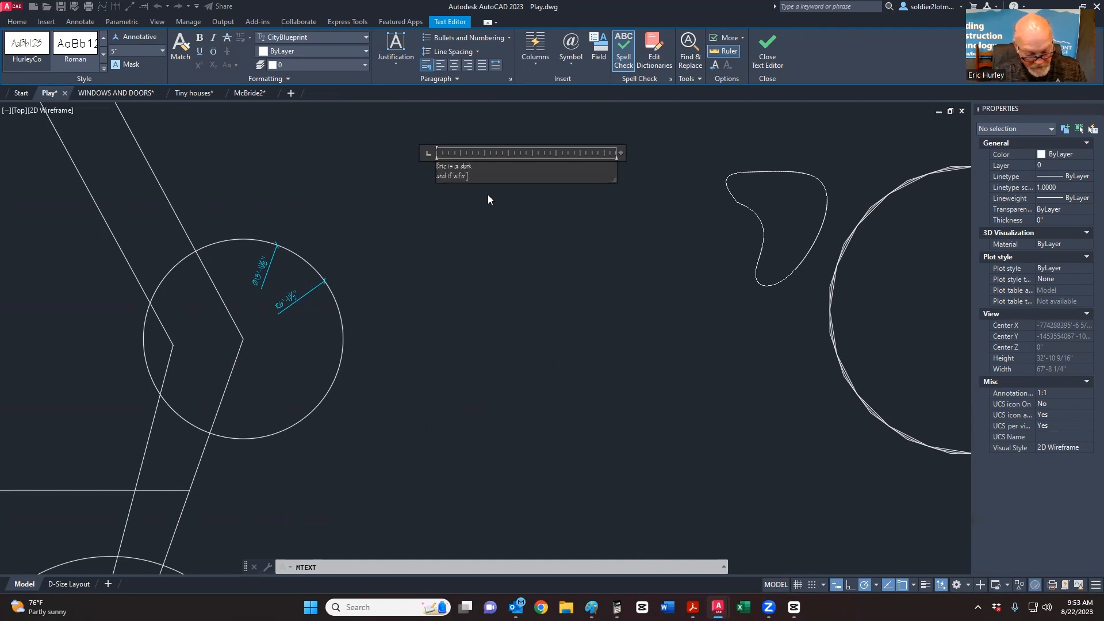
{"action": "key", "text": "Return"}
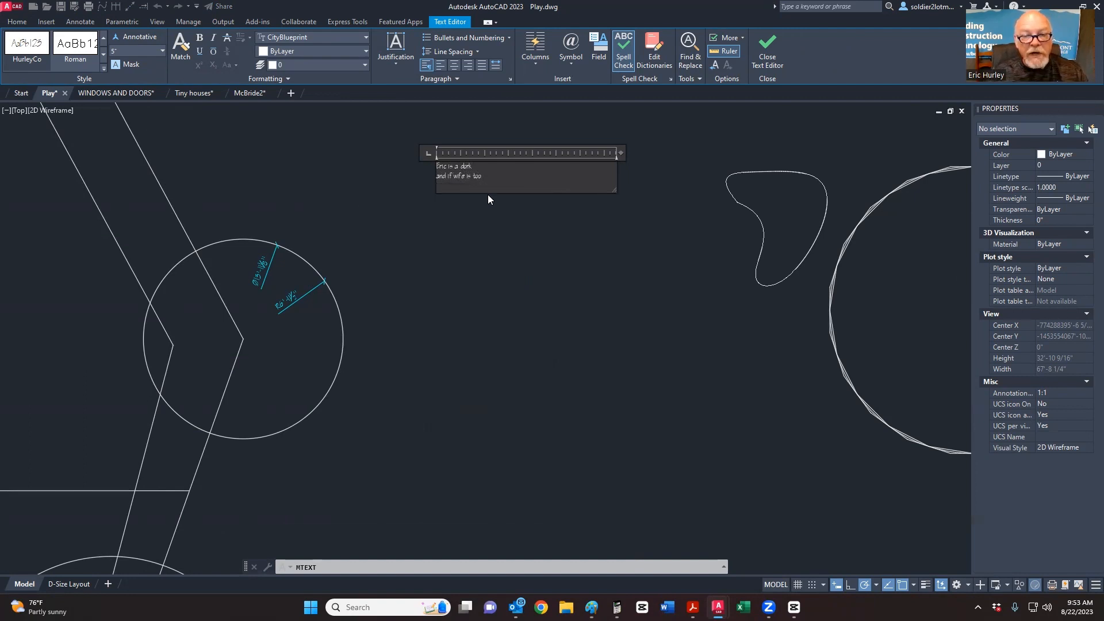
{"action": "scroll", "coordinate": [488, 196], "scroll_direction": "up", "scroll_amount": 5}
{"action": "middle_click_drag", "start_coordinate": [462, 194], "coordinate": [476, 306]}
{"action": "key", "text": "ctrl+Return"}
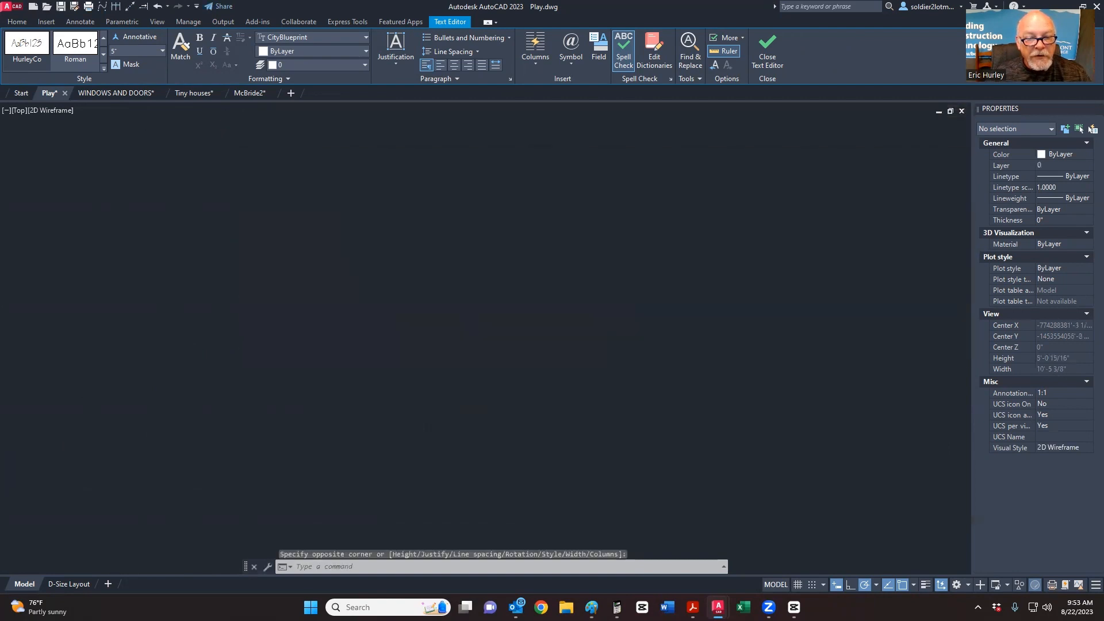
Step: Select the two-line text to check its properties, and deselect it
{"action": "left_click", "coordinate": [408, 299]}
{"action": "left_click", "coordinate": [352, 259]}
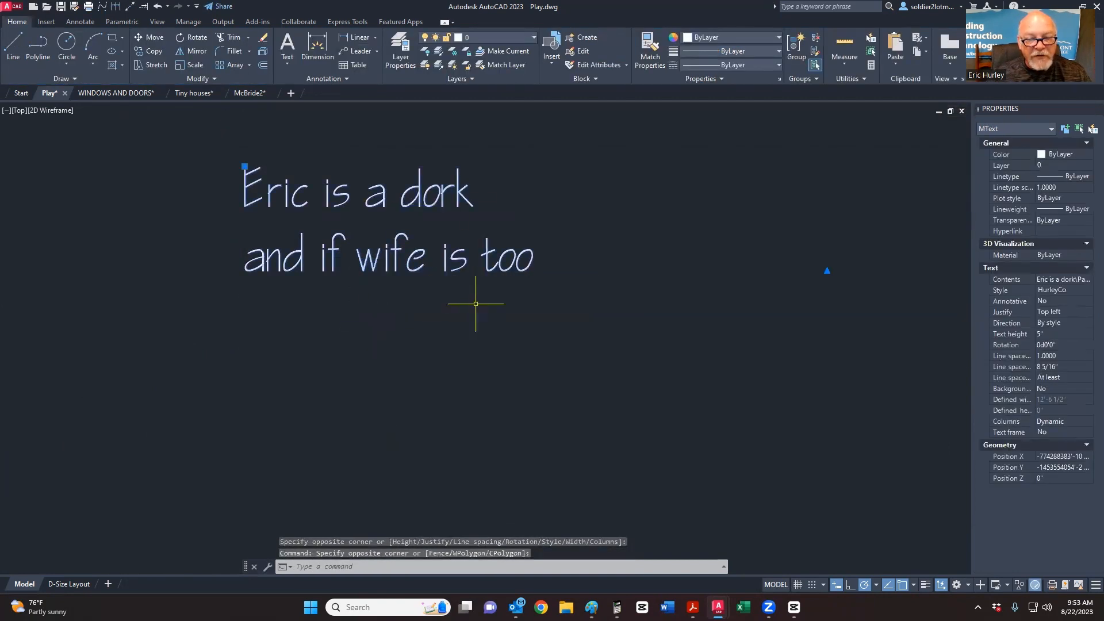
{"action": "scroll", "coordinate": [473, 303], "scroll_direction": "down", "scroll_amount": 6}
{"action": "key", "text": "Escape"}
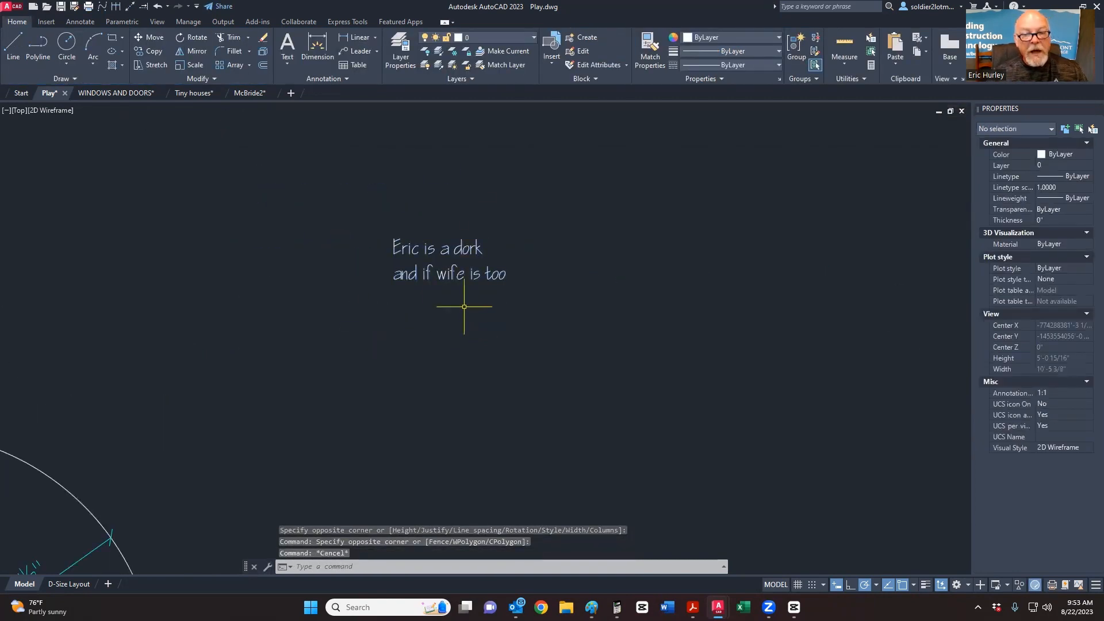
{"action": "scroll", "coordinate": [446, 299], "scroll_direction": "up", "scroll_amount": 6}
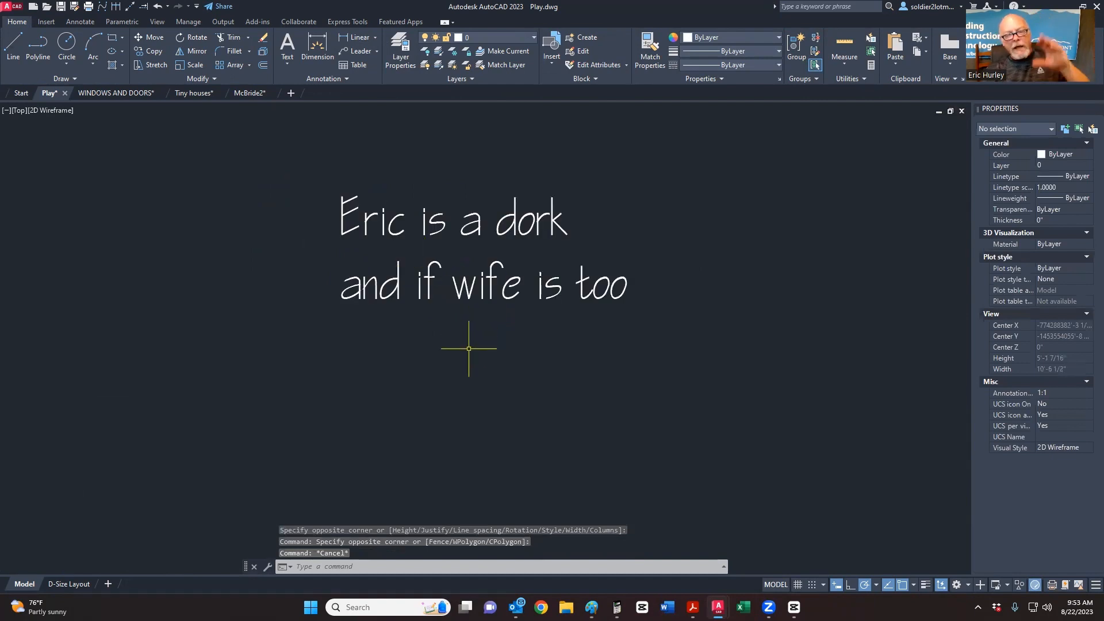
Step: Convert both lines of the multiline text to uppercase and save the text changes
{"action": "left_click", "coordinate": [484, 322]}
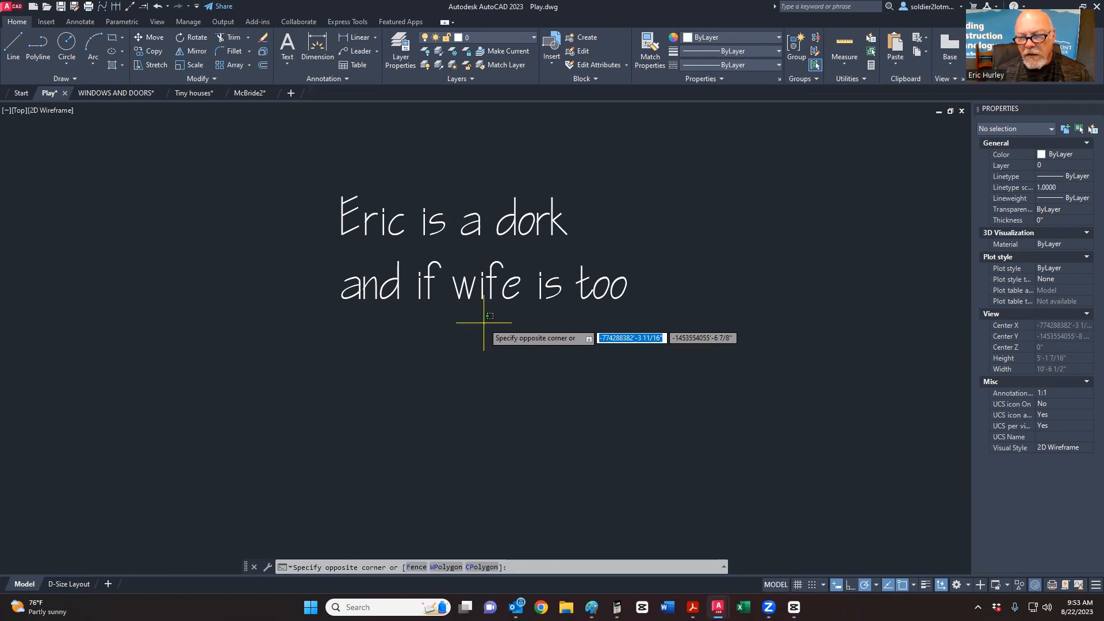
{"action": "key", "text": "Escape"}
{"action": "left_click", "coordinate": [497, 327]}
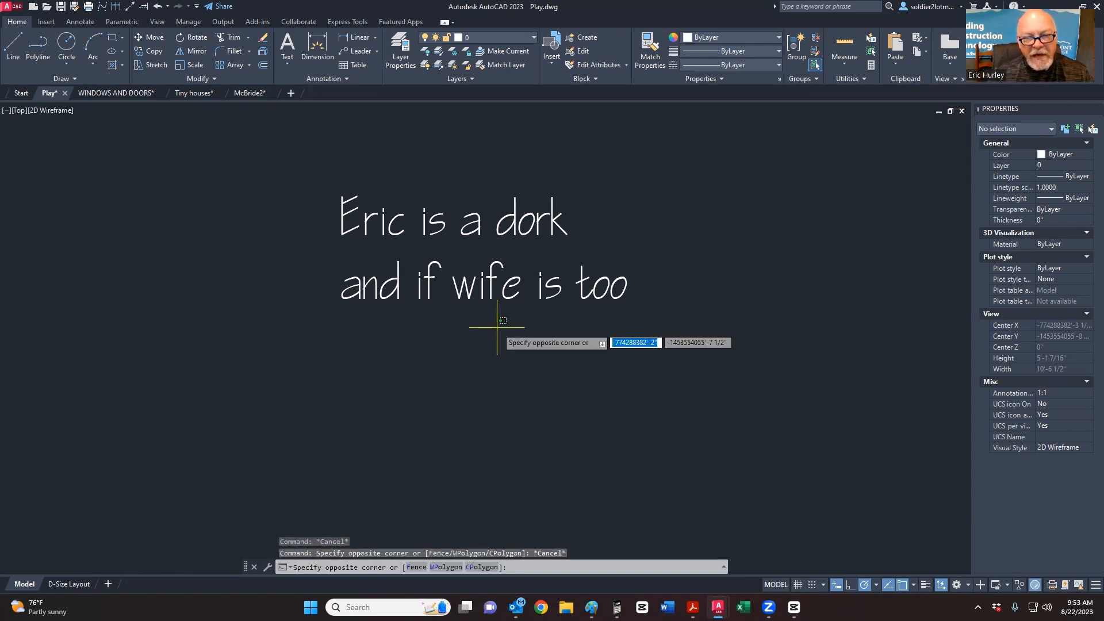
{"action": "left_click", "coordinate": [453, 276]}
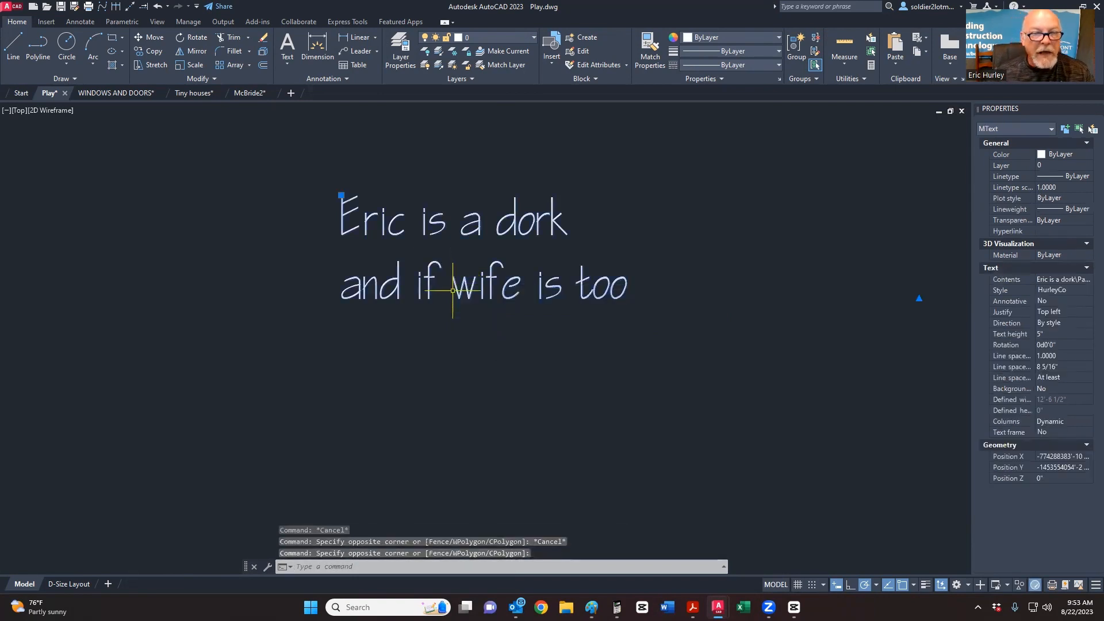
{"action": "double_click", "coordinate": [454, 291]}
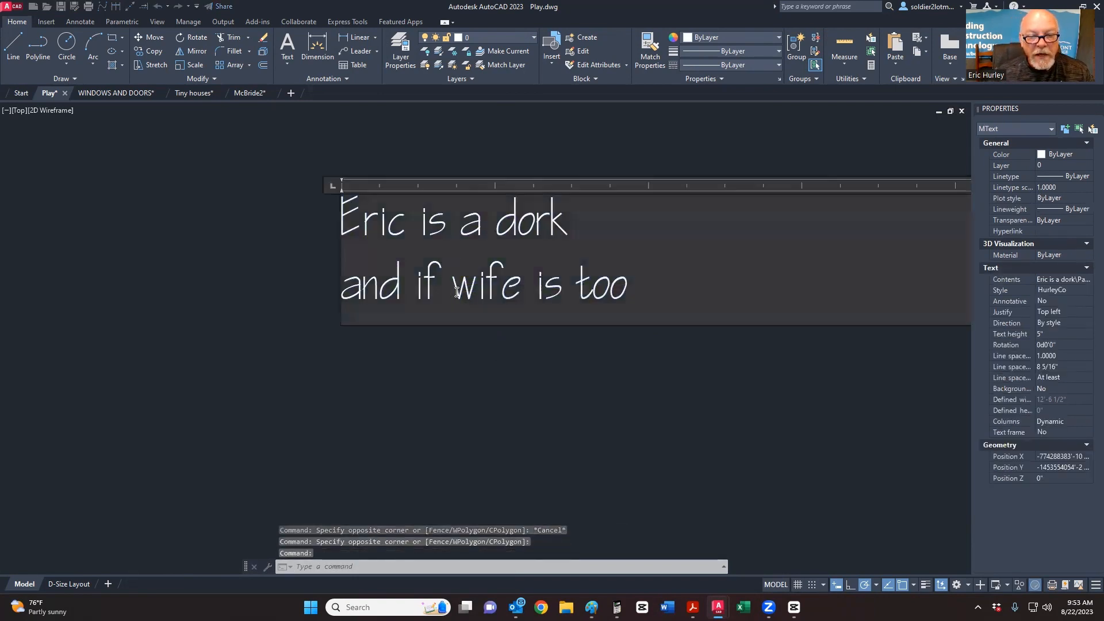
{"action": "key", "text": "ctrl+a"}
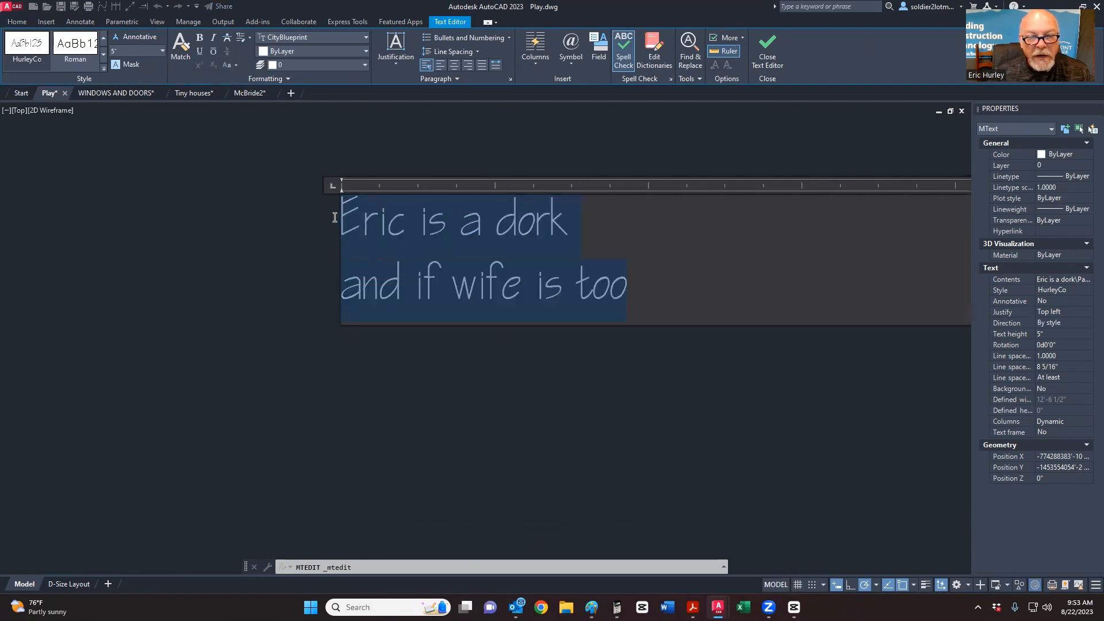
{"action": "left_click", "coordinate": [235, 66]}
{"action": "left_click", "coordinate": [243, 88]}
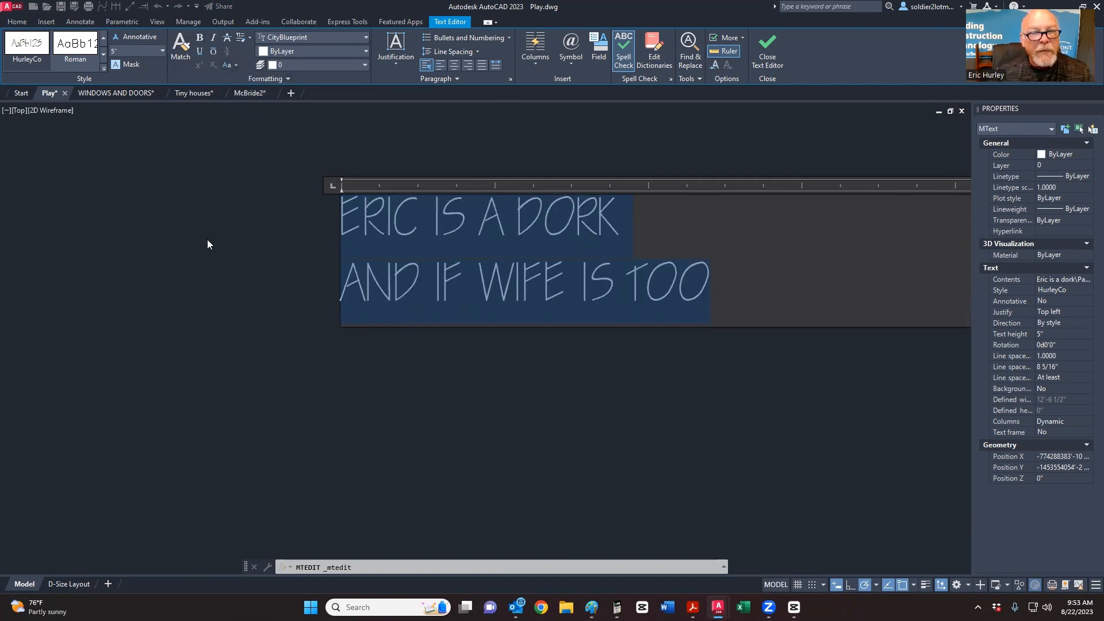
{"action": "key", "text": "Escape"}
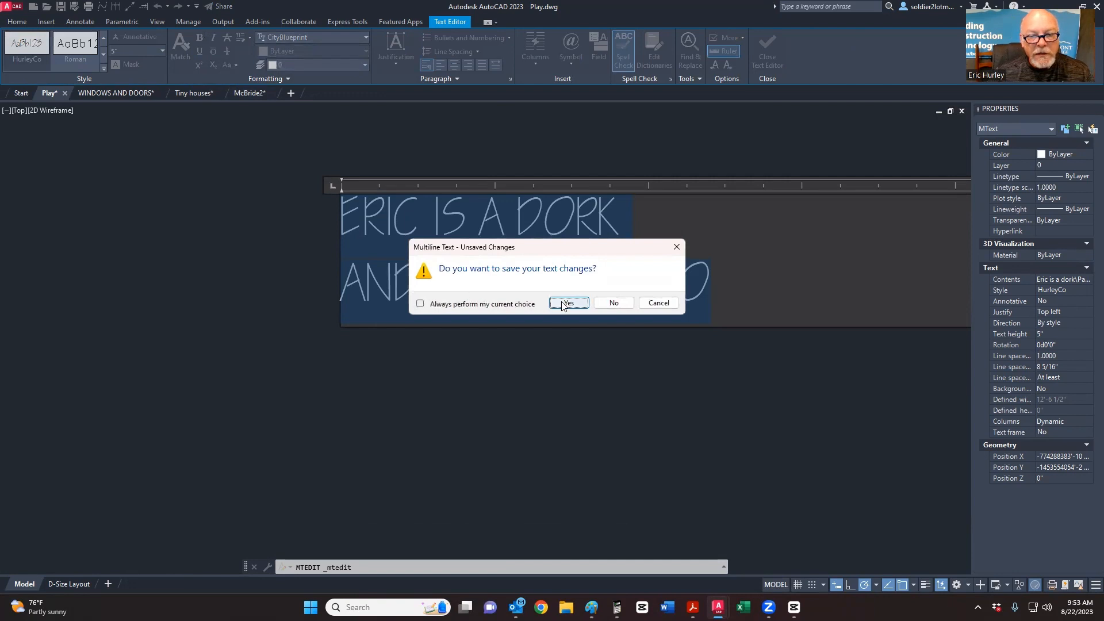
{"action": "left_click", "coordinate": [563, 304]}
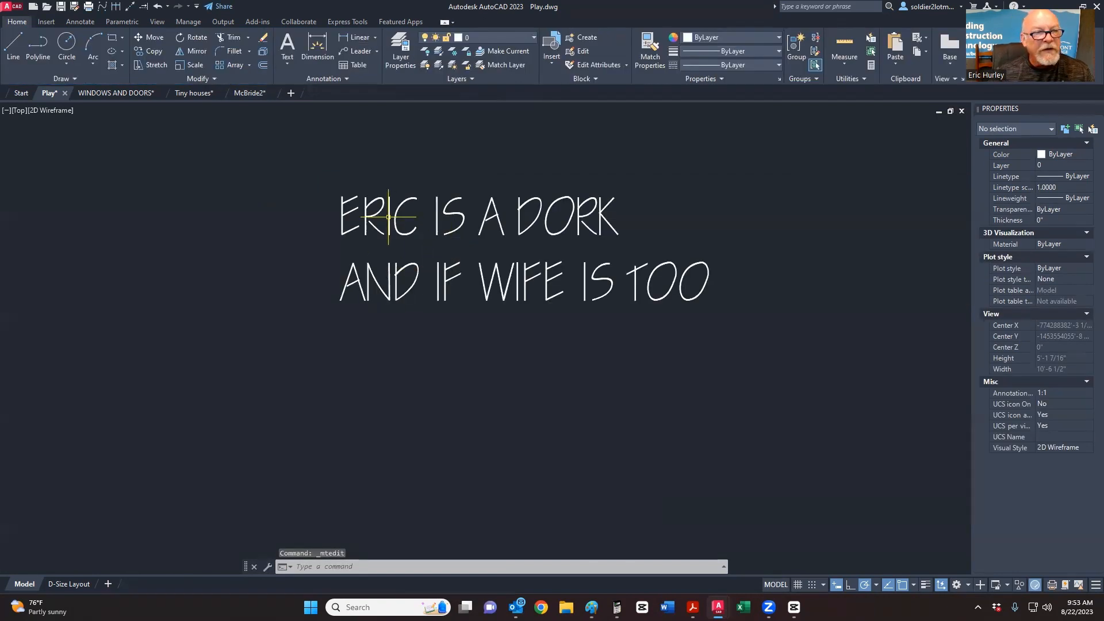
Step: Examine the HurleyCo text style's font, height and effects settings, and close them without changes
{"action": "left_click", "coordinate": [75, 22]}
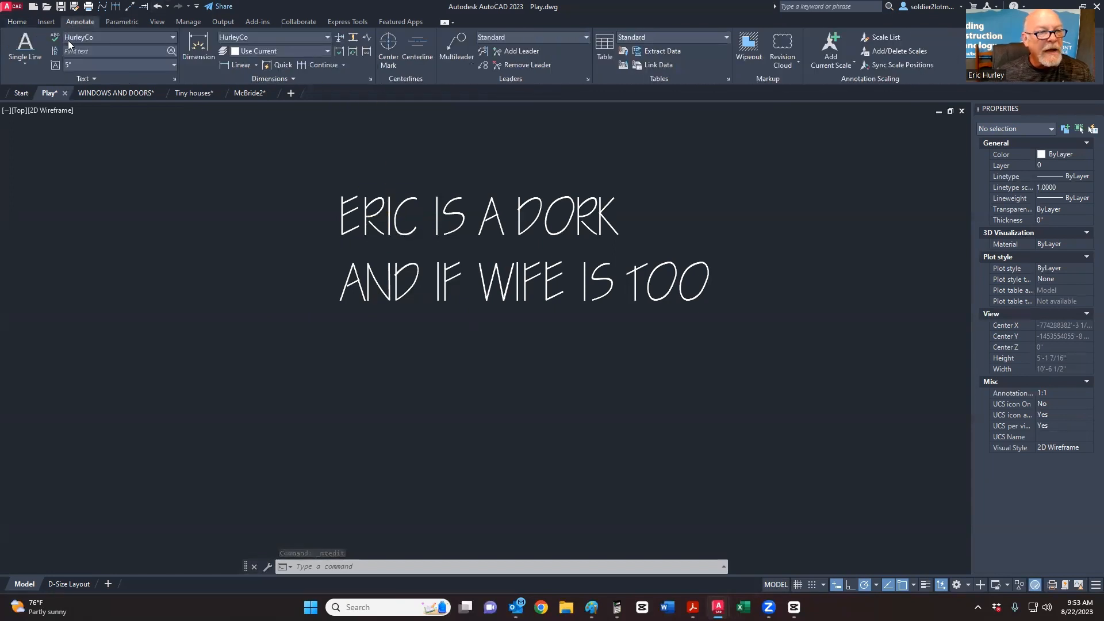
{"action": "left_click", "coordinate": [174, 79]}
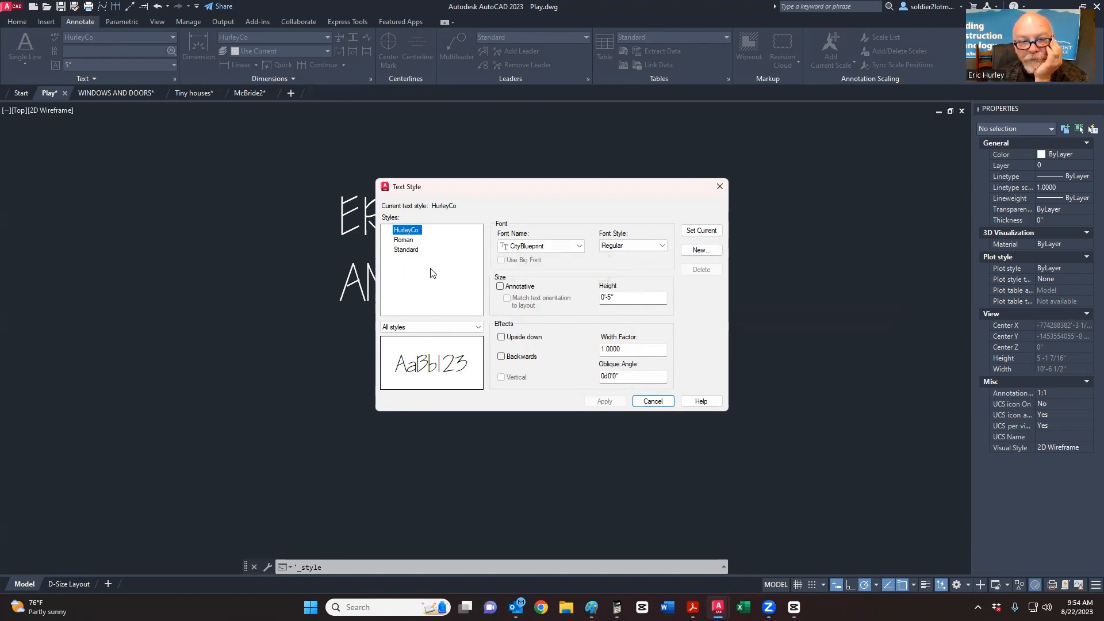
{"action": "left_click", "coordinate": [652, 401]}
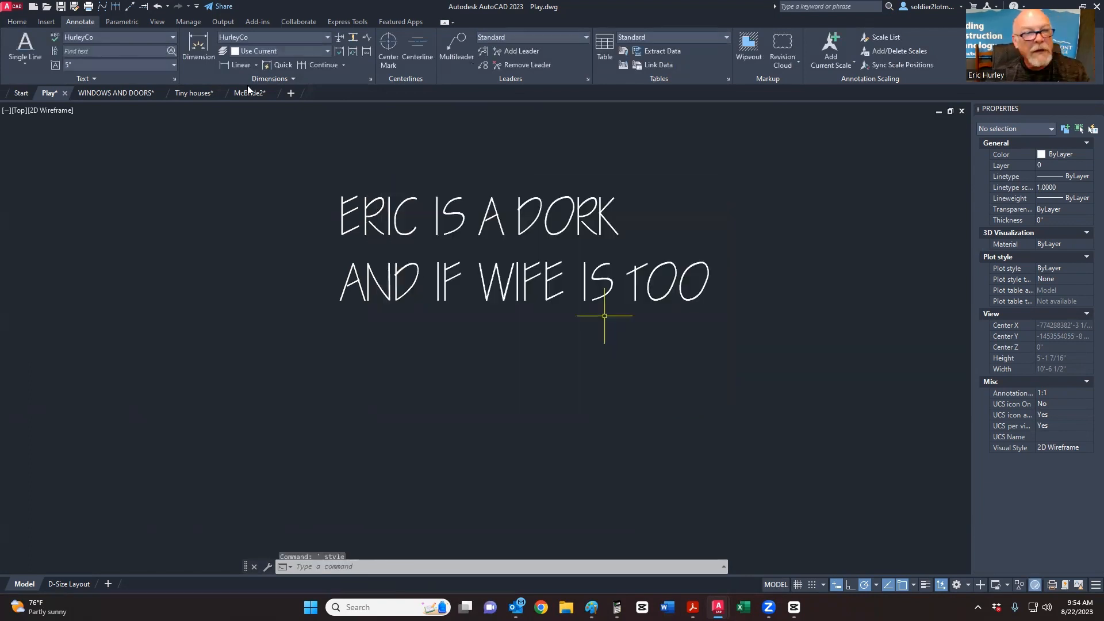
{"action": "left_click", "coordinate": [35, 61]}
{"action": "left_click", "coordinate": [34, 90]}
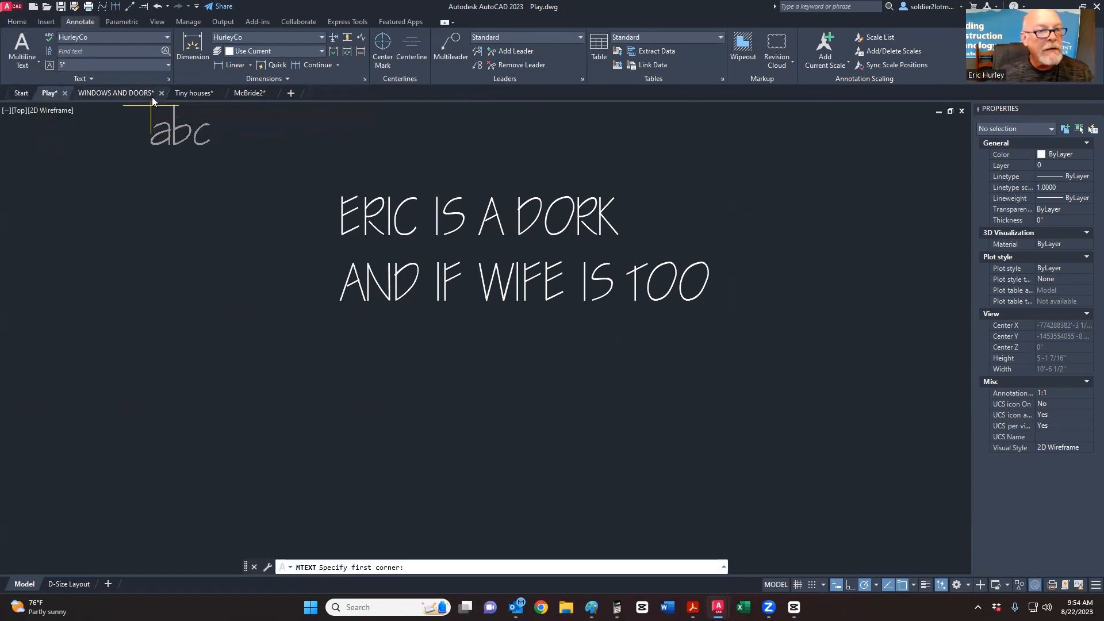
{"action": "left_click", "coordinate": [144, 126]}
{"action": "key", "text": "Escape"}
{"action": "key", "text": "Escape"}
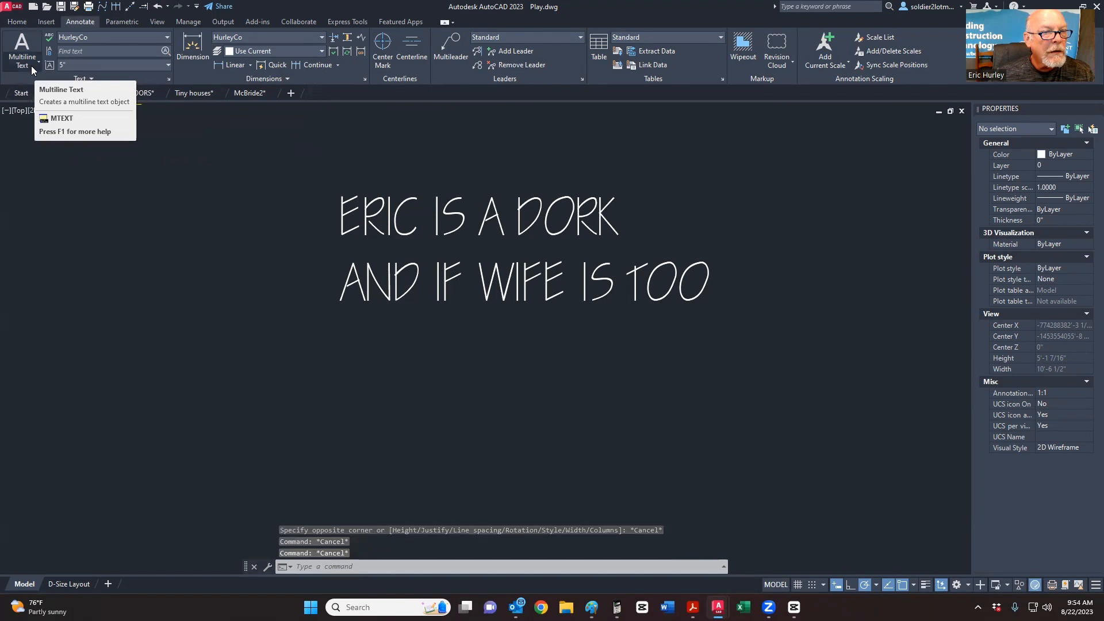
Step: Reopen the text style settings to review the HurleyCo style again, and cancel them
{"action": "left_click", "coordinate": [32, 67]}
{"action": "left_click", "coordinate": [134, 81]}
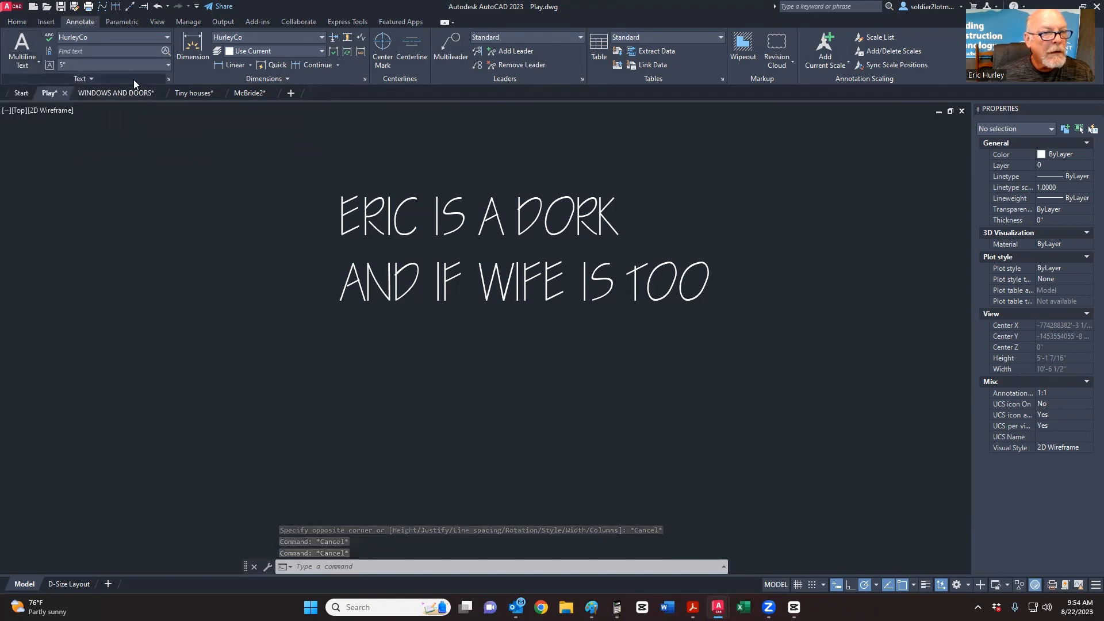
{"action": "left_click", "coordinate": [168, 79]}
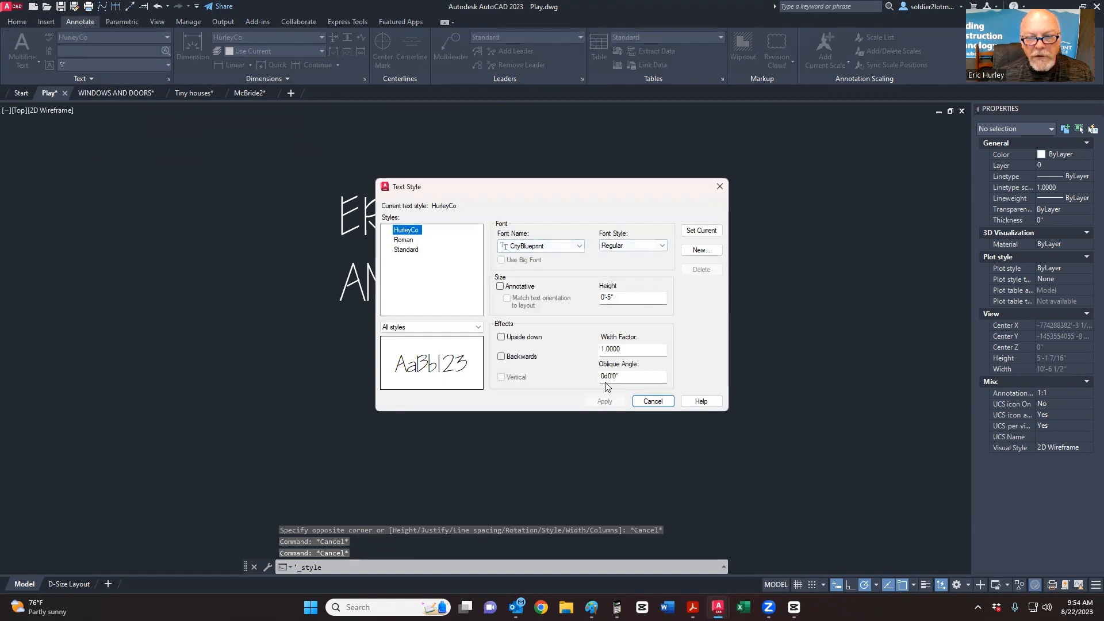
{"action": "left_click", "coordinate": [653, 401]}
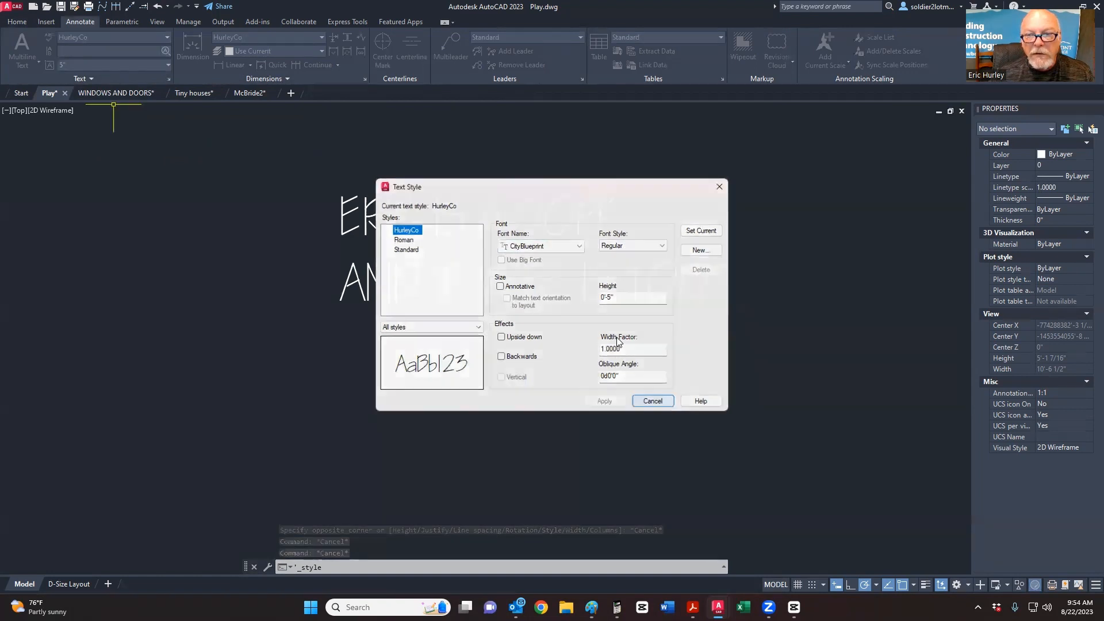
Step: Move the two-line multiline text onto the Text layer and deselect it
{"action": "left_click", "coordinate": [424, 247]}
{"action": "left_click", "coordinate": [451, 115]}
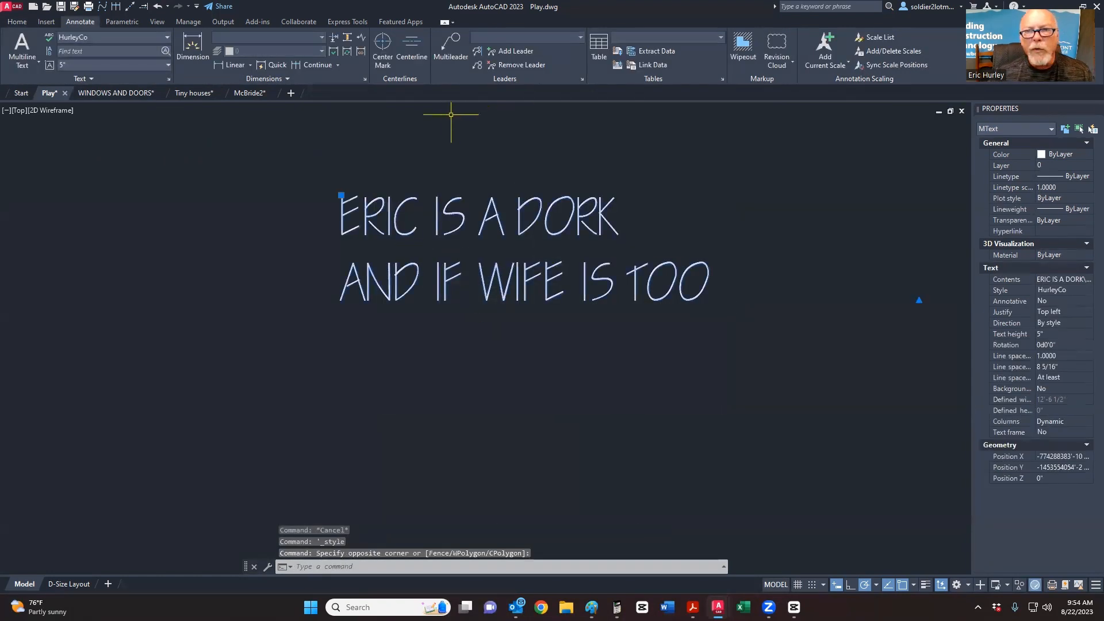
{"action": "key", "text": "Escape"}
{"action": "left_click", "coordinate": [17, 22]}
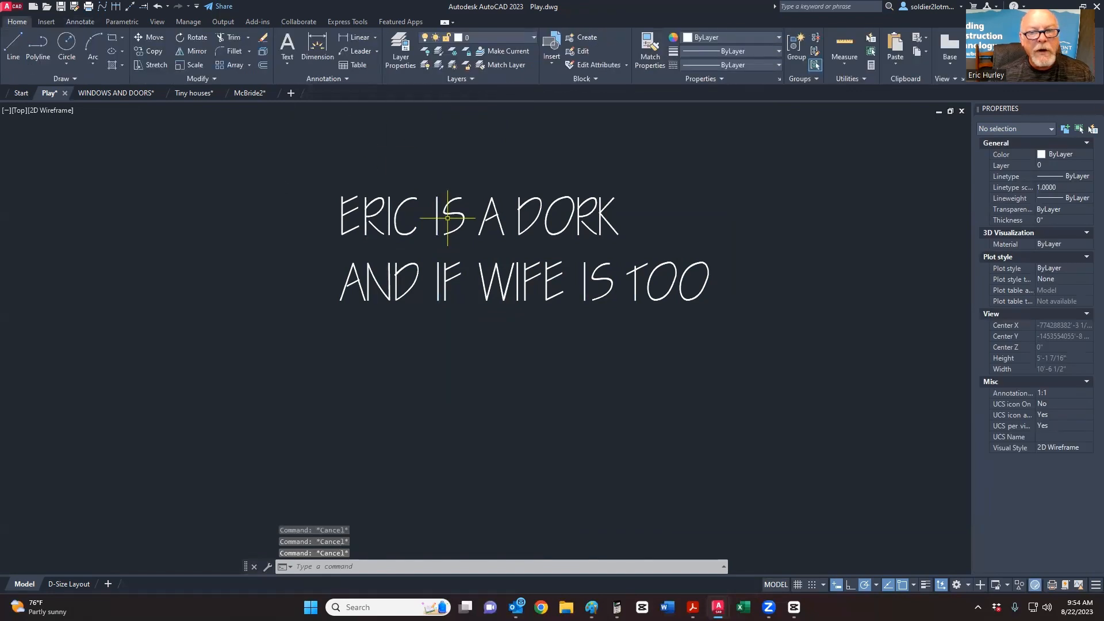
{"action": "left_click", "coordinate": [557, 312]}
{"action": "left_click", "coordinate": [465, 158]}
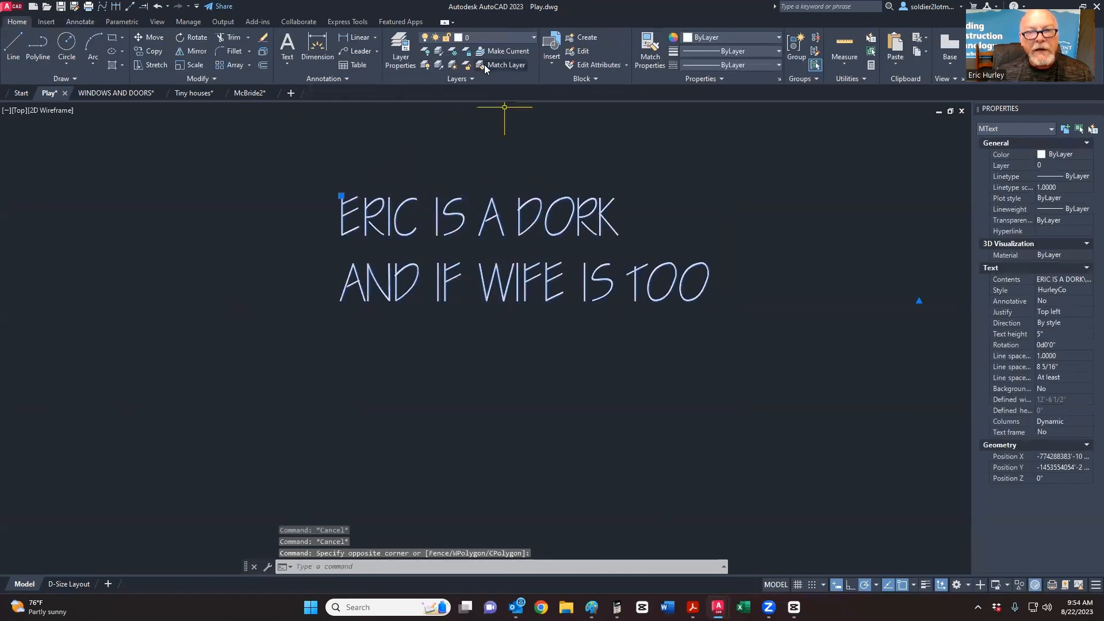
{"action": "left_click", "coordinate": [477, 36]}
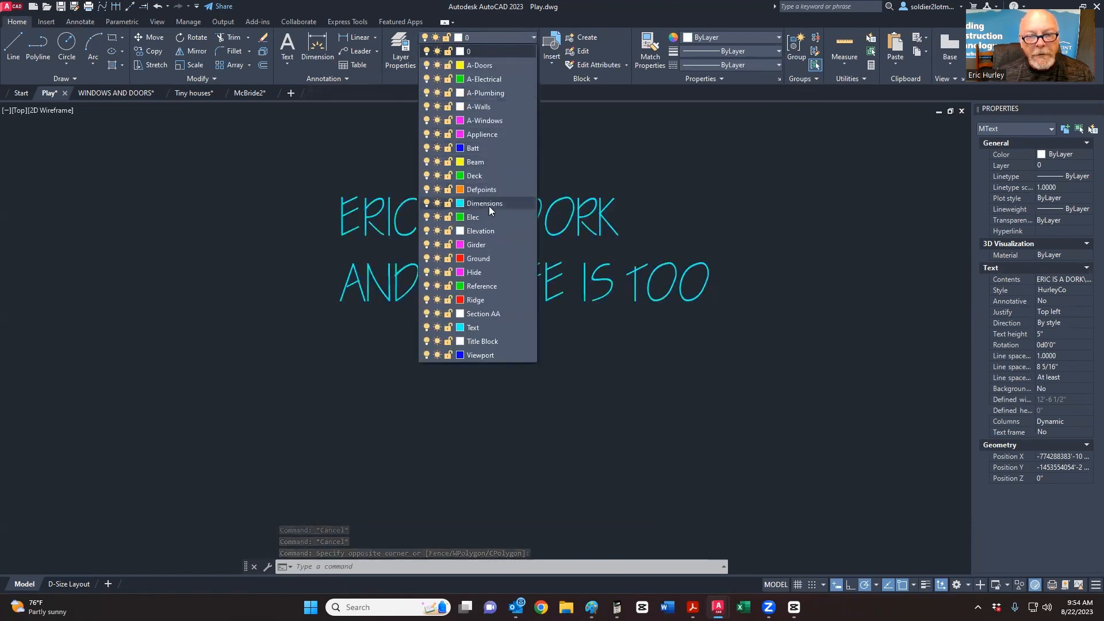
{"action": "left_click", "coordinate": [481, 328]}
{"action": "key", "text": "Escape"}
{"action": "key", "text": "Escape"}
{"action": "key", "text": "Escape"}
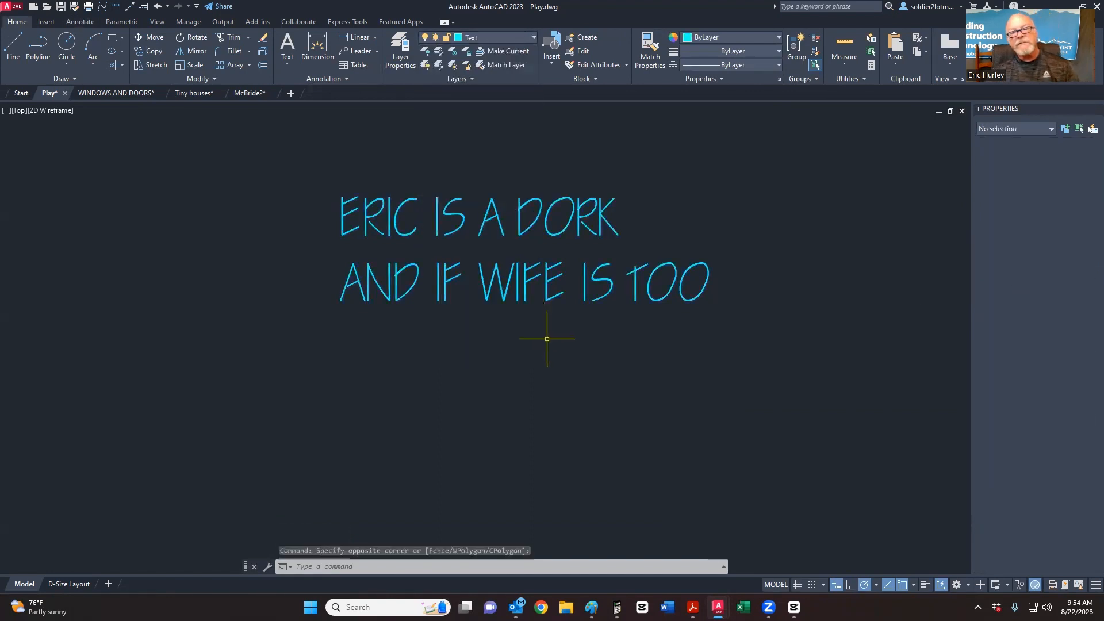
Step: Make Text the current layer
{"action": "left_click", "coordinate": [476, 36]}
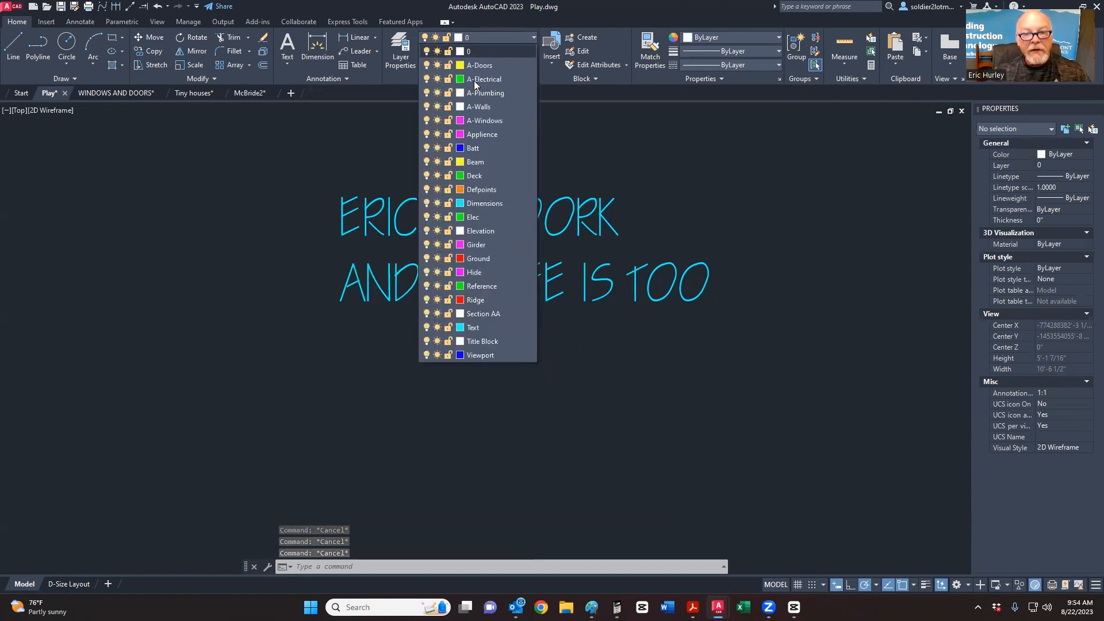
{"action": "left_click", "coordinate": [488, 331]}
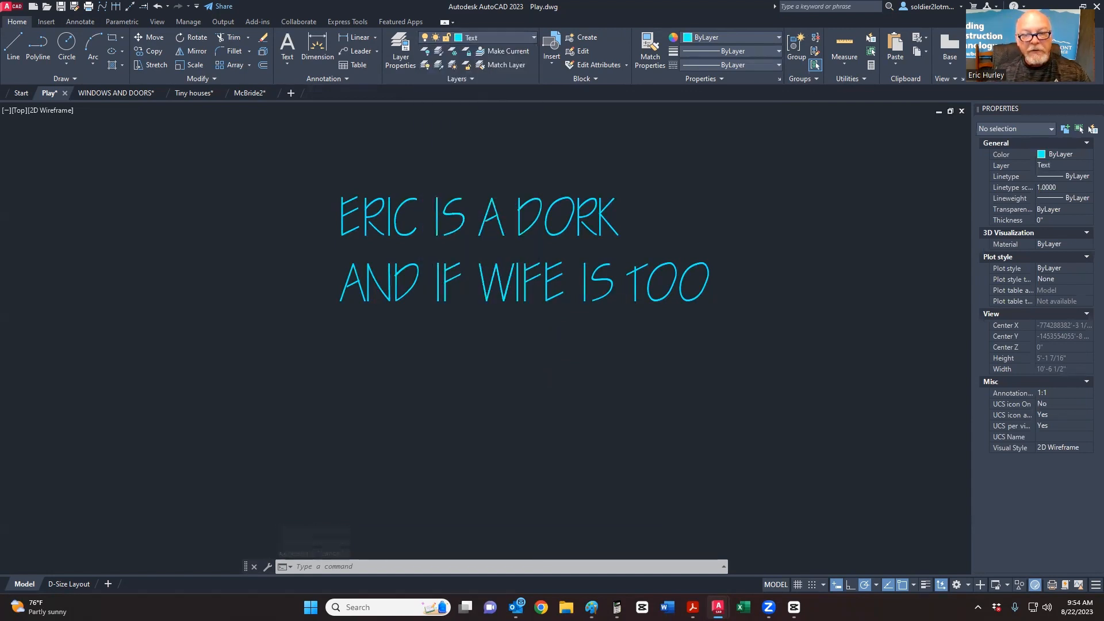
{"action": "scroll", "coordinate": [602, 178], "scroll_direction": "down", "scroll_amount": 3}
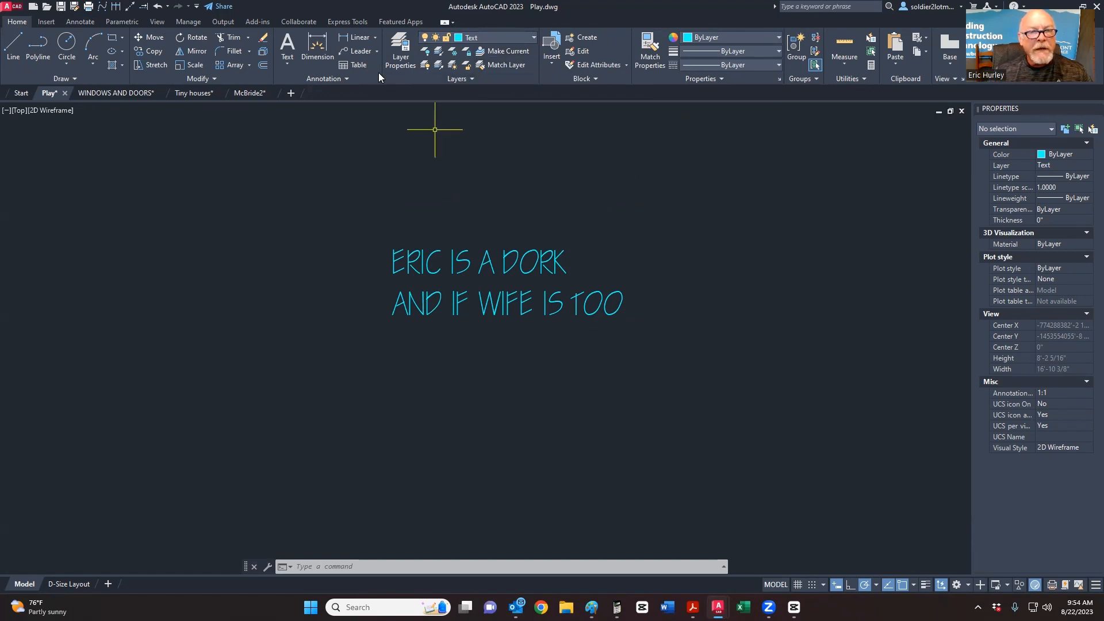
Step: Review the available table styles and the column and row settings for a new table, and cancel the table
{"action": "left_click", "coordinate": [345, 80]}
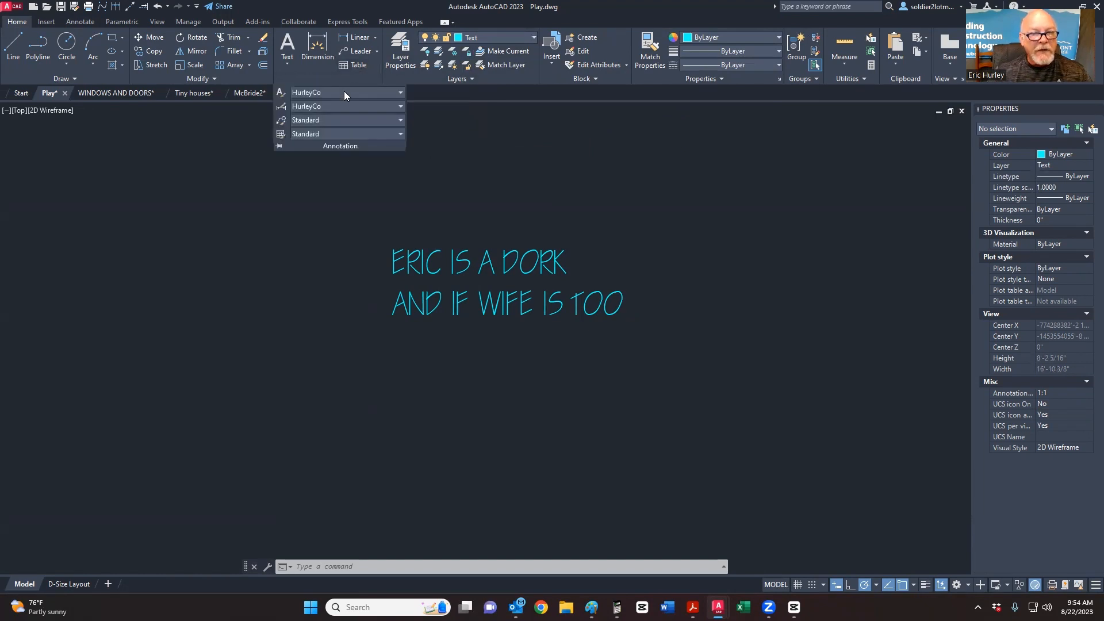
{"action": "left_click", "coordinate": [353, 65]}
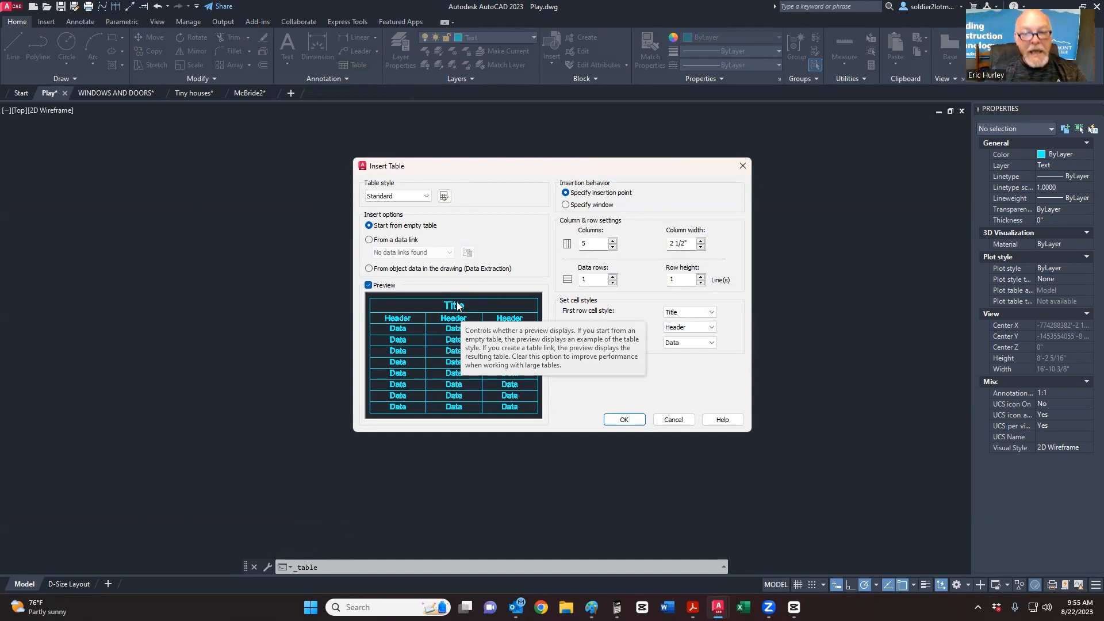
{"action": "left_click", "coordinate": [428, 199]}
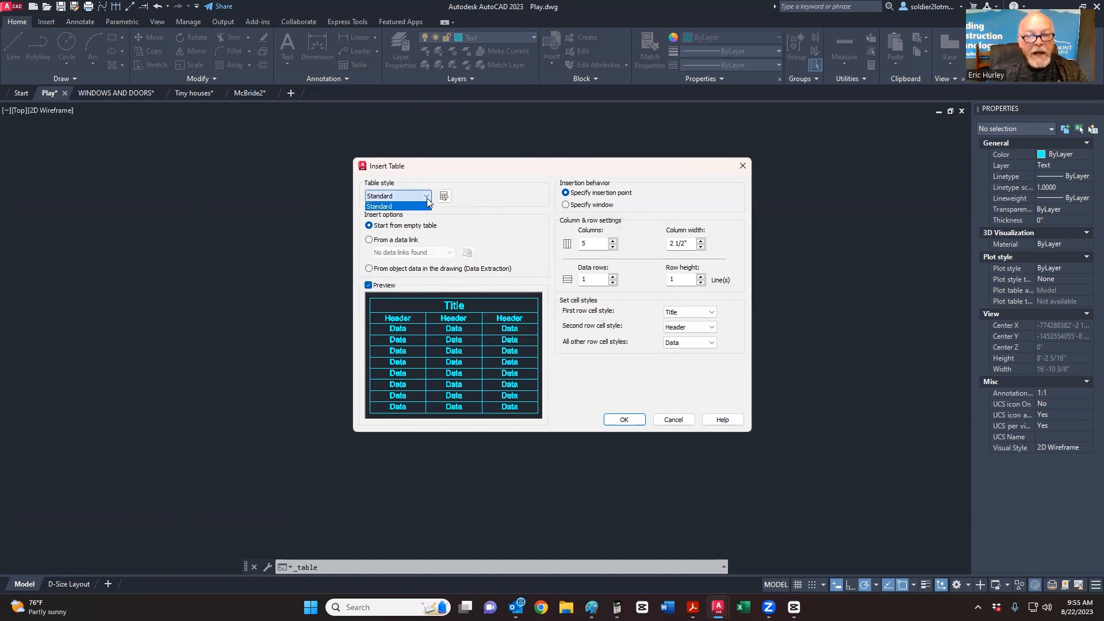
{"action": "left_click", "coordinate": [487, 216]}
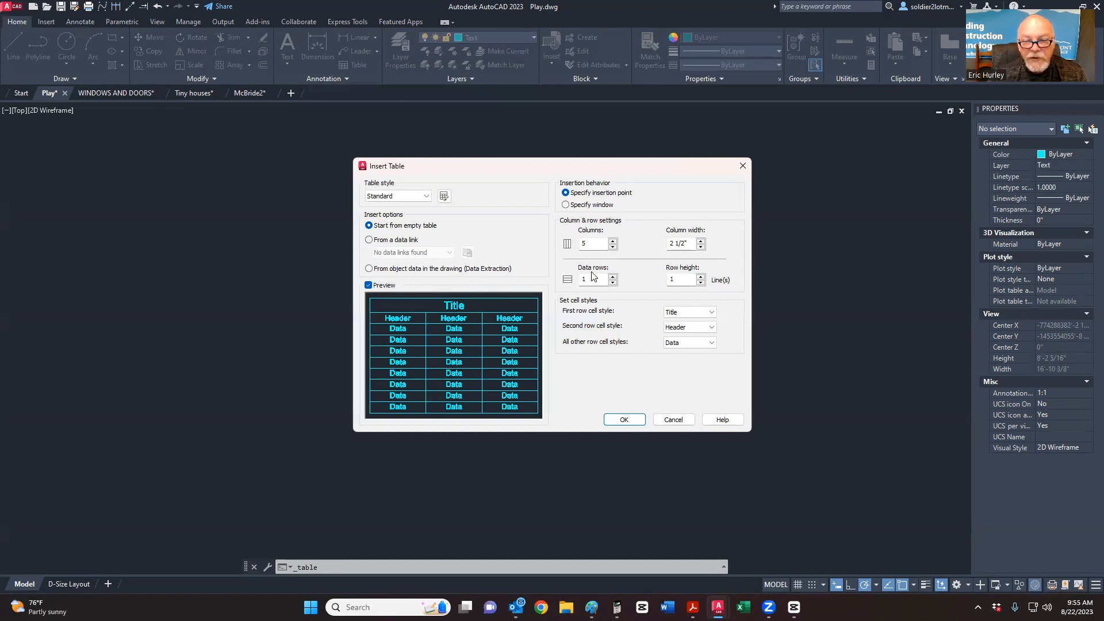
{"action": "left_click", "coordinate": [690, 243]}
{"action": "left_click_drag", "start_coordinate": [689, 243], "coordinate": [627, 233]}
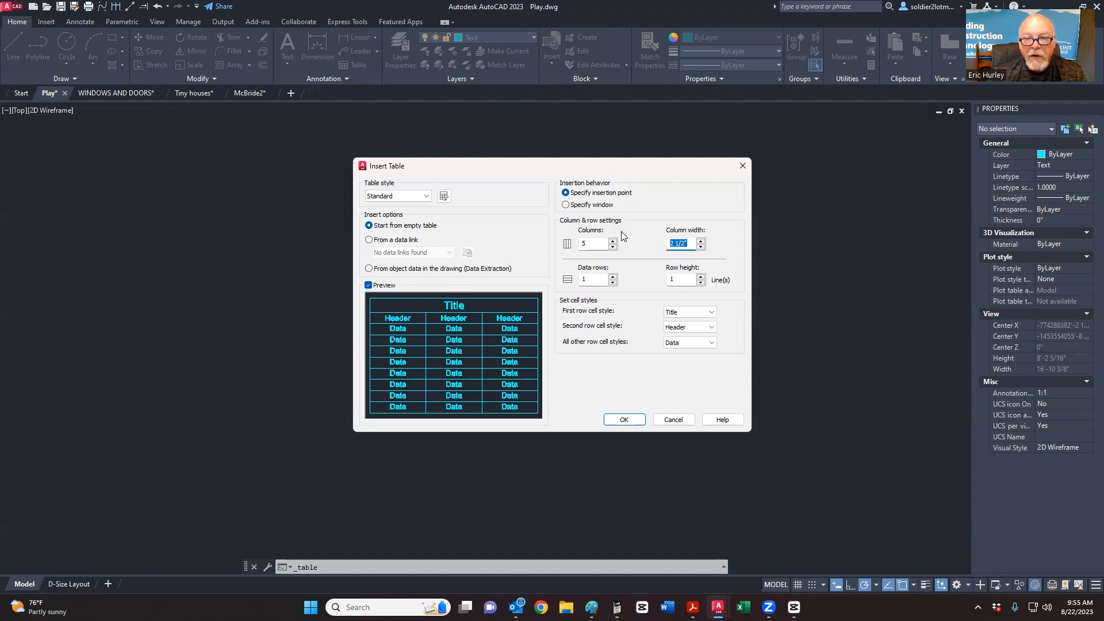
{"action": "left_click", "coordinate": [672, 419]}
Step: Switch to the McBride2 drawing and locate its window and door schedules as table examples
{"action": "left_click", "coordinate": [249, 92]}
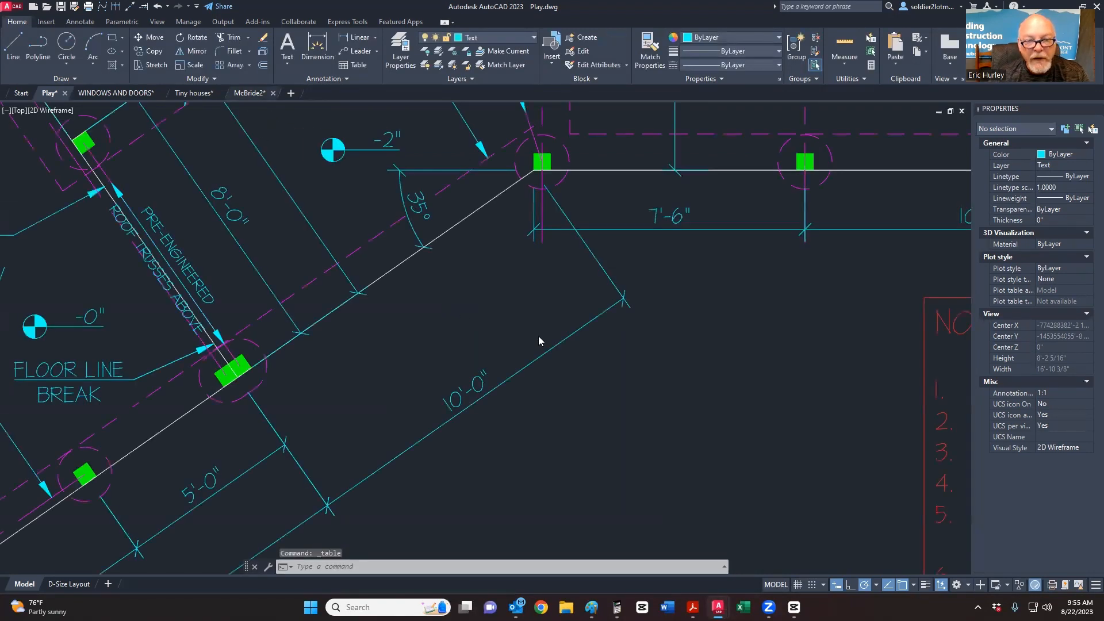
{"action": "scroll", "coordinate": [542, 333], "scroll_direction": "down", "scroll_amount": 10}
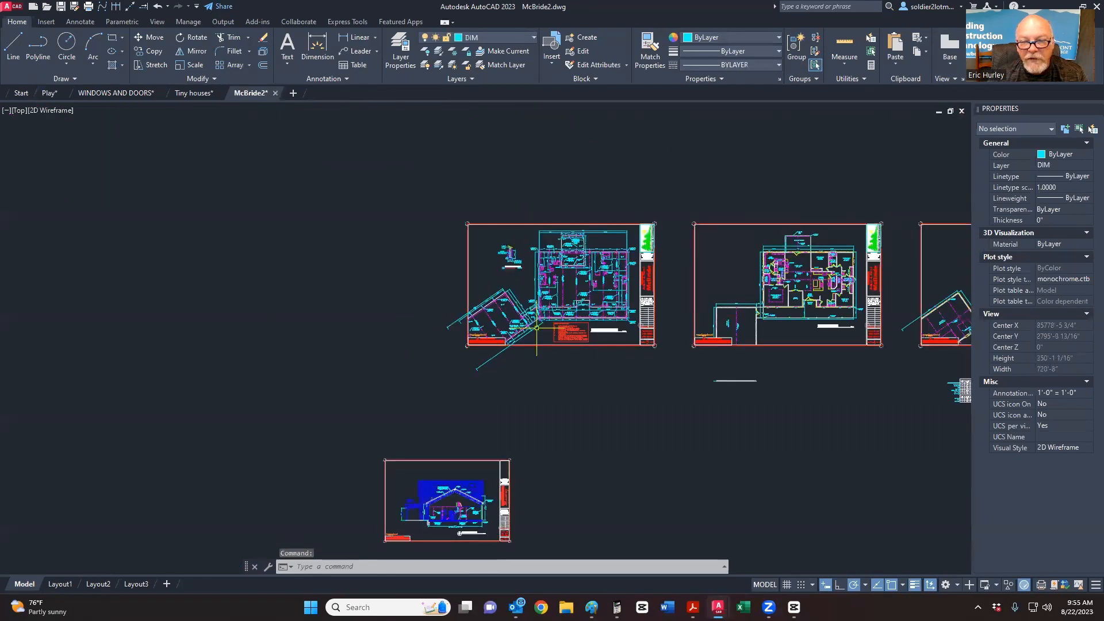
{"action": "scroll", "coordinate": [512, 296], "scroll_direction": "down", "scroll_amount": 2}
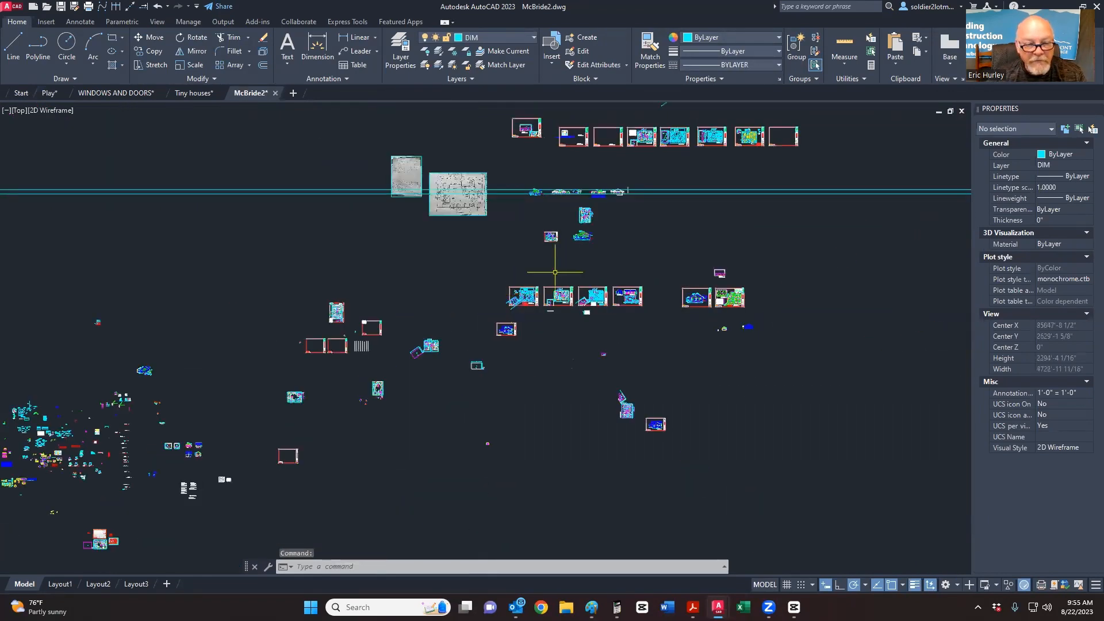
{"action": "middle_click_drag", "start_coordinate": [179, 392], "coordinate": [569, 345]}
{"action": "scroll", "coordinate": [490, 346], "scroll_direction": "up", "scroll_amount": 6}
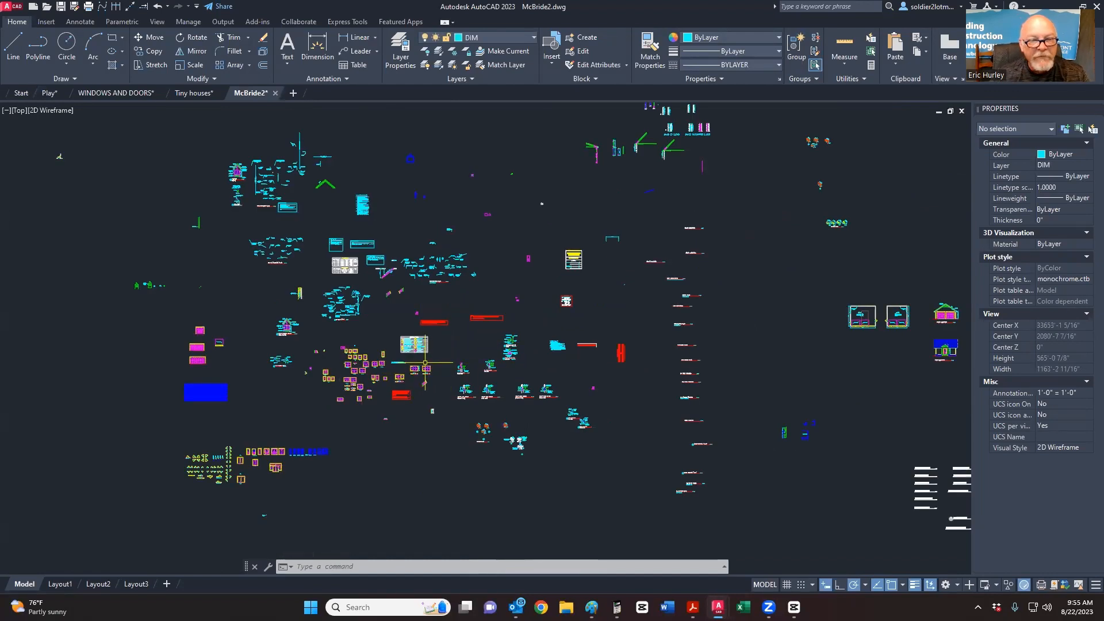
{"action": "scroll", "coordinate": [425, 363], "scroll_direction": "up", "scroll_amount": 14}
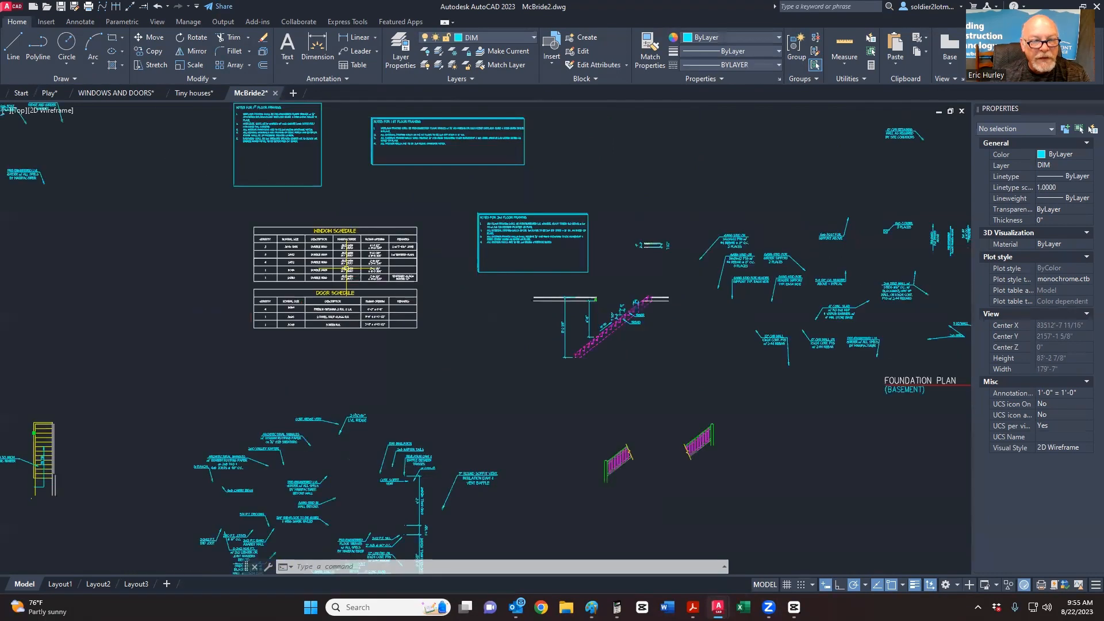
{"action": "middle_click_drag", "start_coordinate": [385, 292], "coordinate": [480, 322]}
{"action": "scroll", "coordinate": [481, 322], "scroll_direction": "down", "scroll_amount": 2}
Step: Measure the height of the window schedule's title row with a linear dimension, and cancel the dimension
{"action": "left_click", "coordinate": [358, 39]}
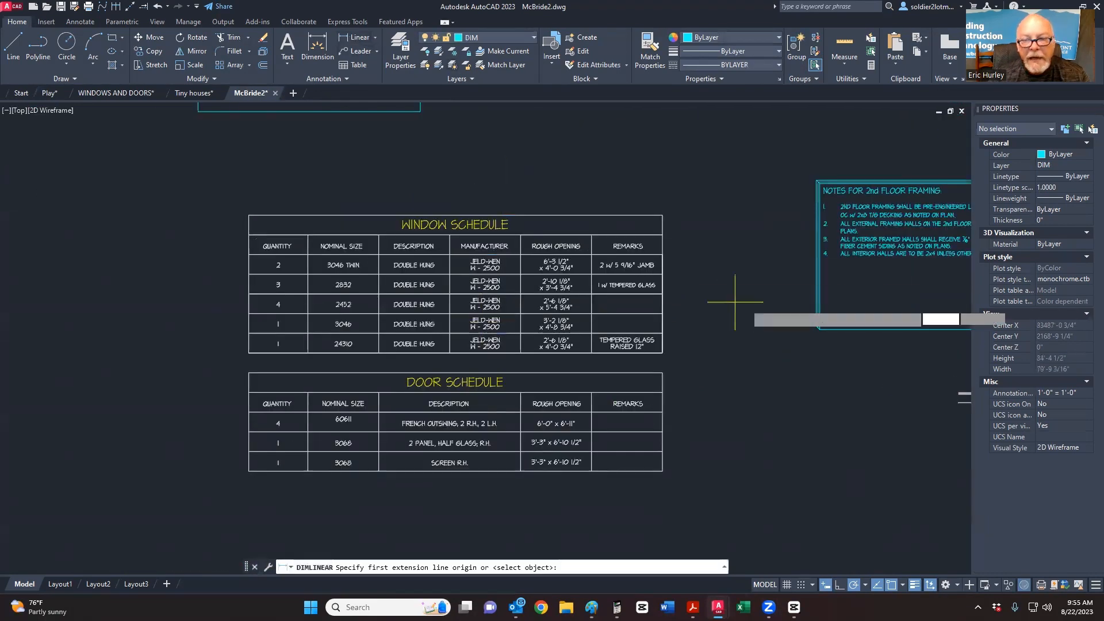
{"action": "left_click", "coordinate": [662, 234]}
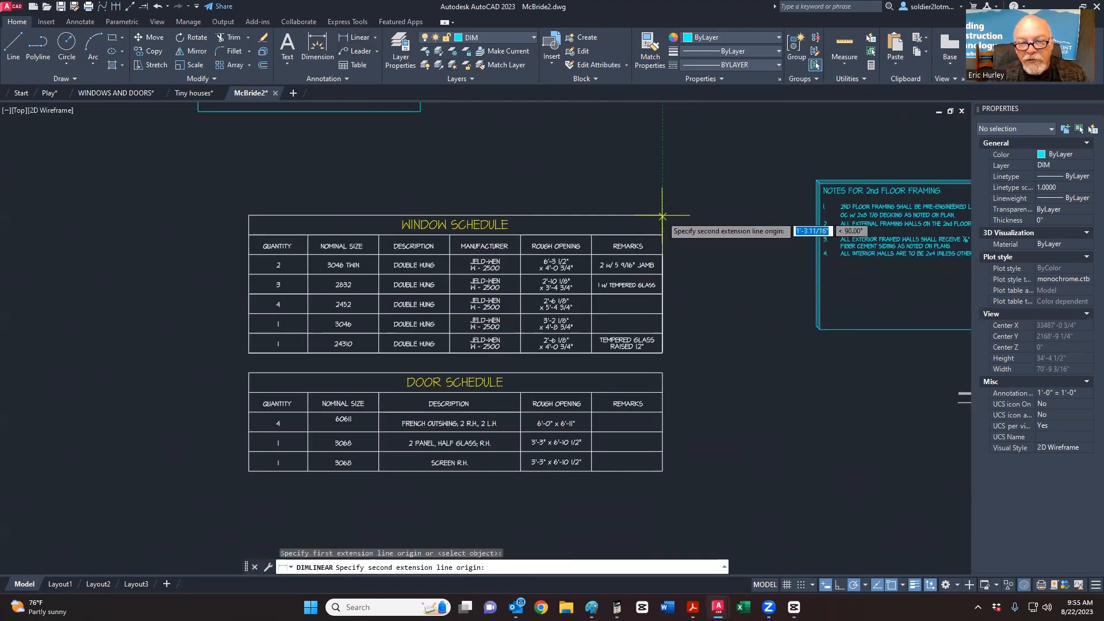
{"action": "left_click", "coordinate": [662, 215]}
{"action": "scroll", "coordinate": [685, 229], "scroll_direction": "up", "scroll_amount": 8}
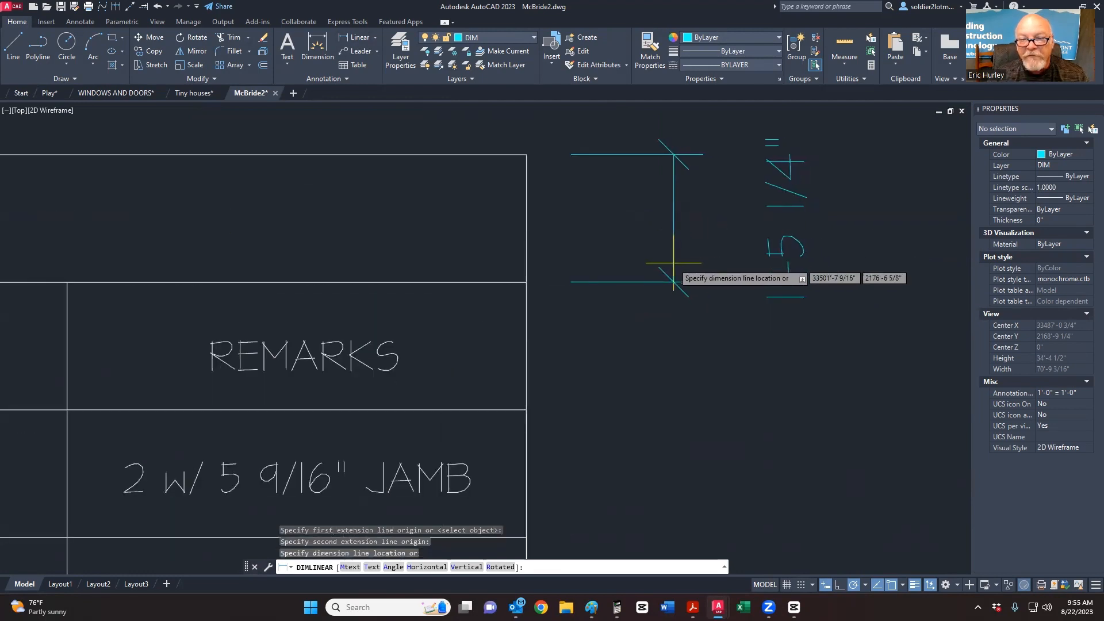
{"action": "key", "text": "Escape"}
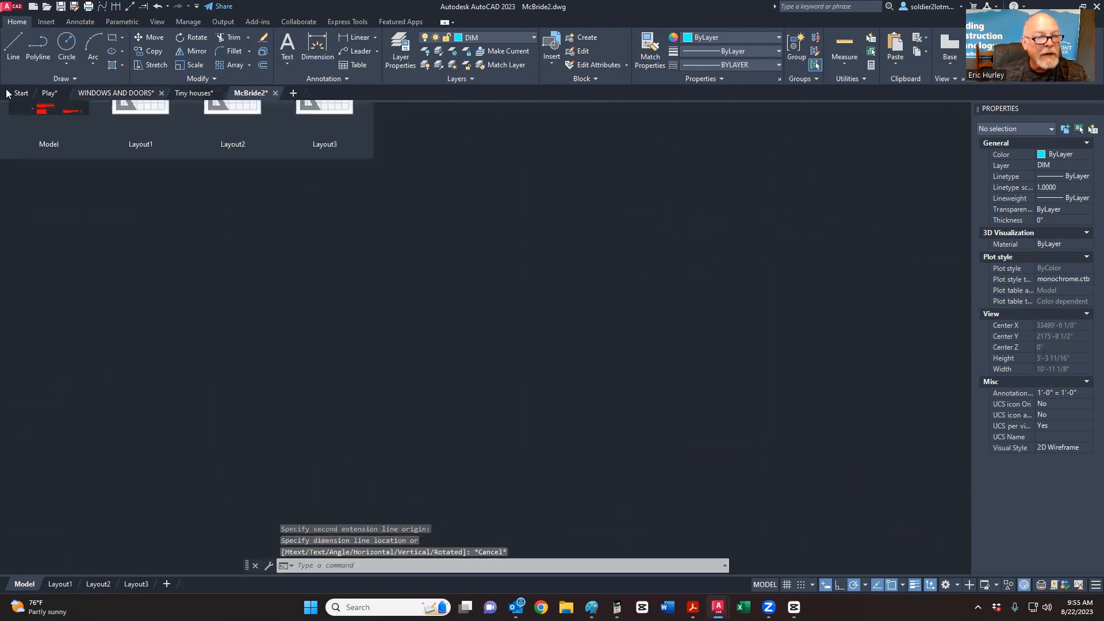
Step: Return to the Play drawing and check the Insert Table settings, closing them without inserting a table
{"action": "left_click", "coordinate": [42, 92]}
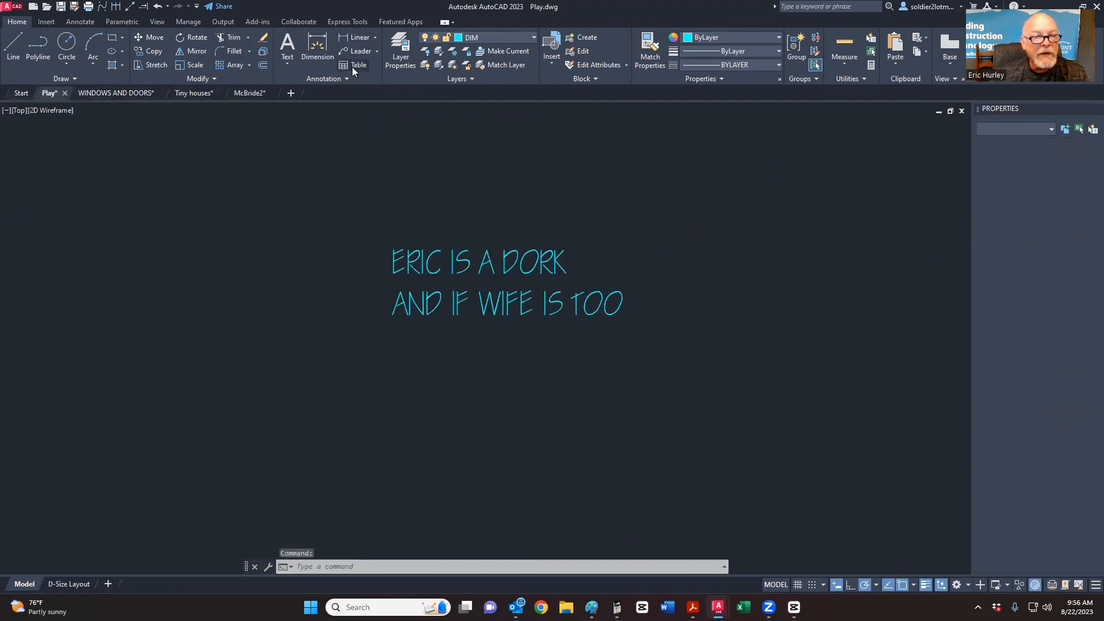
{"action": "scroll", "coordinate": [478, 247], "scroll_direction": "down", "scroll_amount": 2}
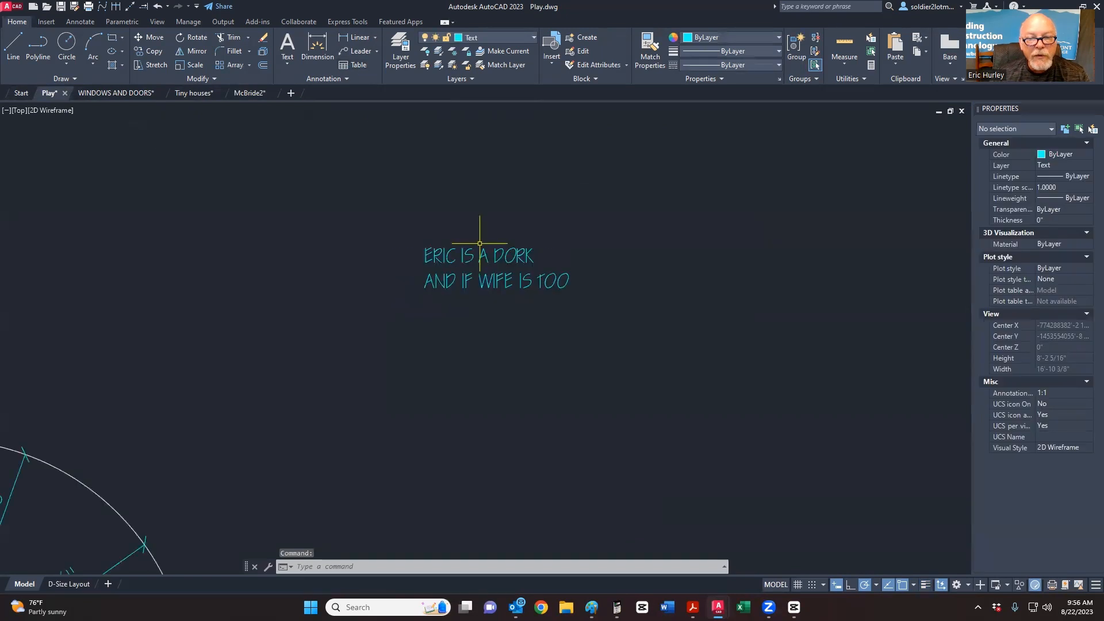
{"action": "left_click", "coordinate": [352, 65]}
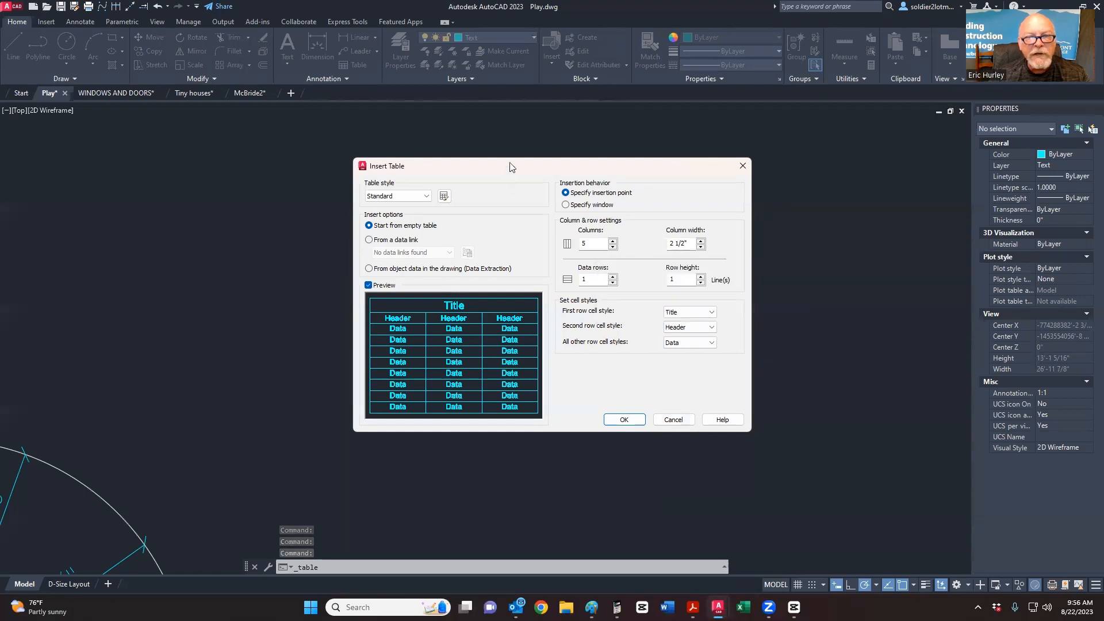
{"action": "key", "text": "Escape"}
Step: Review the schedules in the McBride2 drawing and check the table settings there, cancelling the new table
{"action": "left_click", "coordinate": [253, 94]}
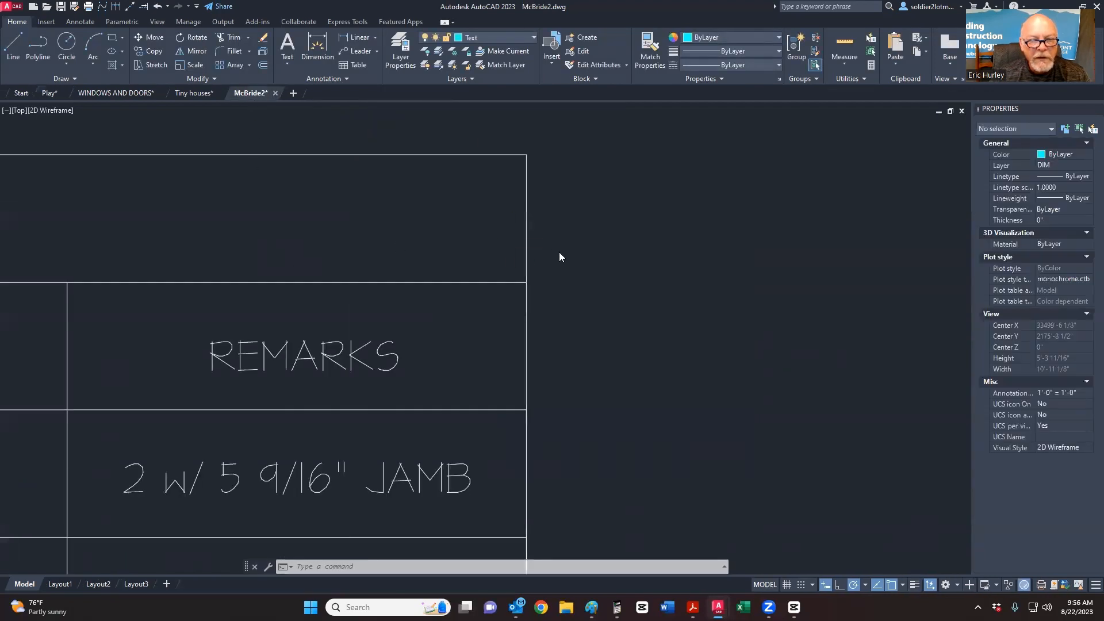
{"action": "scroll", "coordinate": [552, 248], "scroll_direction": "down", "scroll_amount": 3}
{"action": "scroll", "coordinate": [578, 258], "scroll_direction": "down", "scroll_amount": 4}
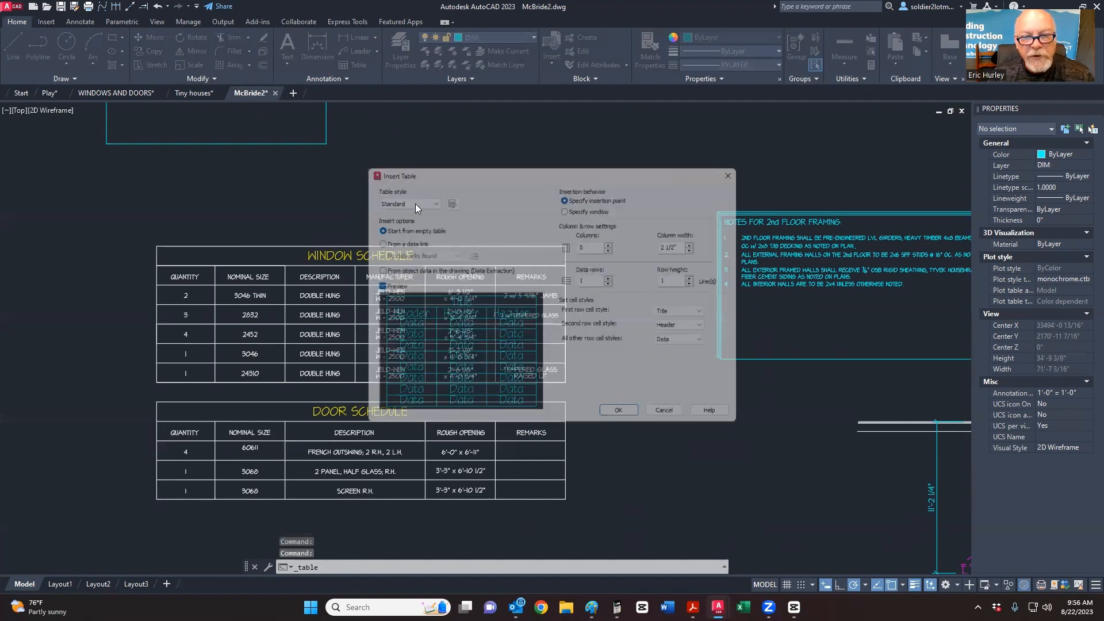
{"action": "key", "text": "Escape"}
Step: Return to the Play drawing and insert a table with 5 columns 1'-6" wide and 5 data rows beside the multiline text
{"action": "left_click", "coordinate": [50, 92]}
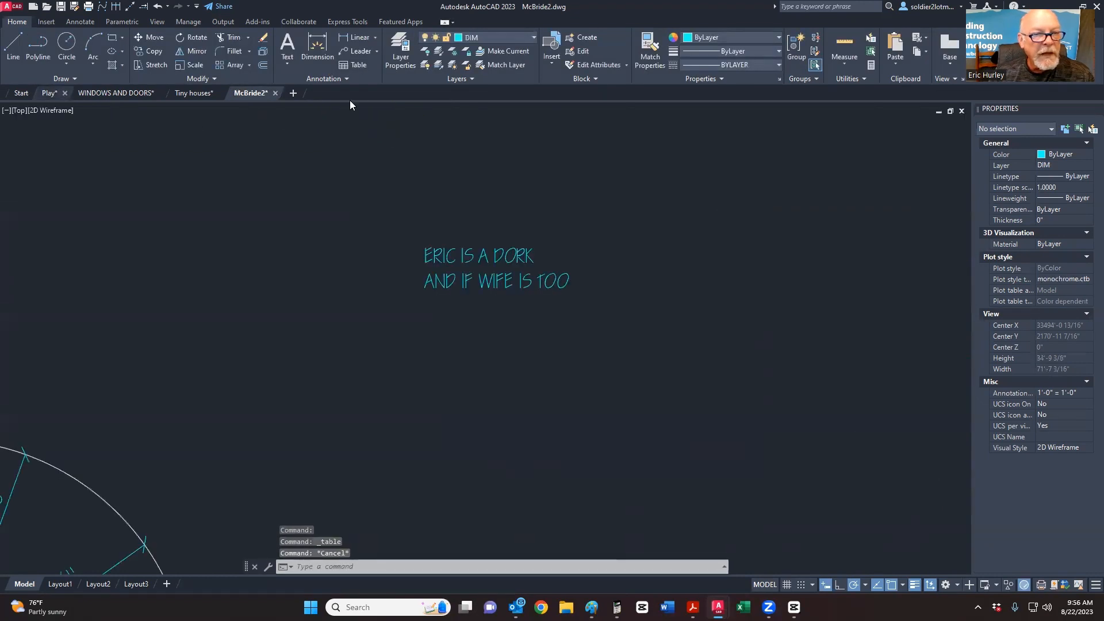
{"action": "left_click", "coordinate": [354, 66]}
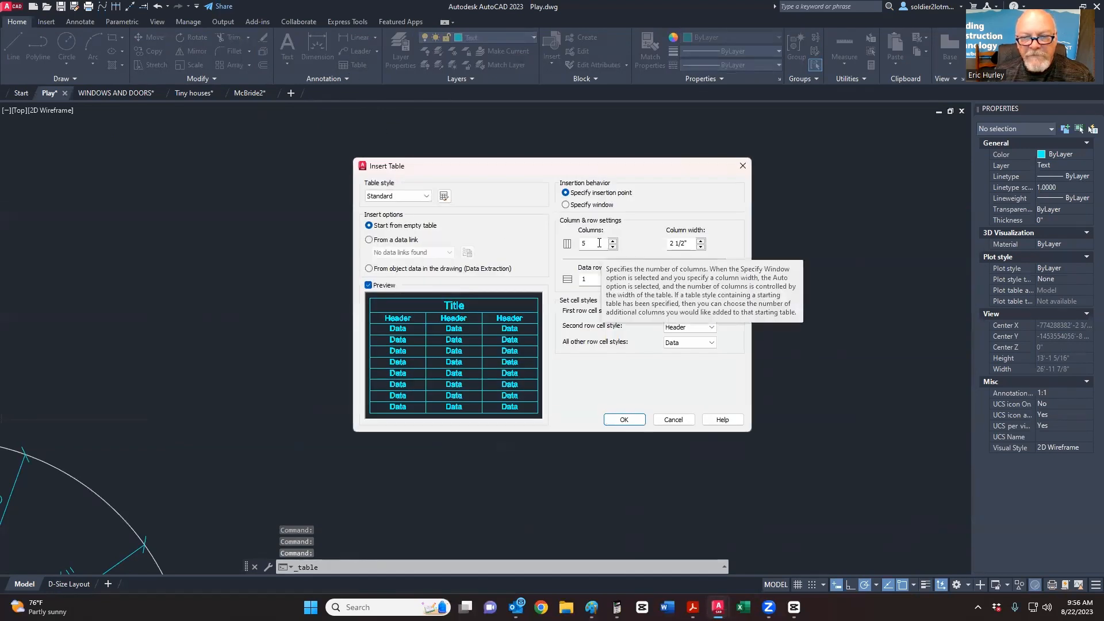
{"action": "left_click_drag", "start_coordinate": [692, 245], "coordinate": [631, 244]}
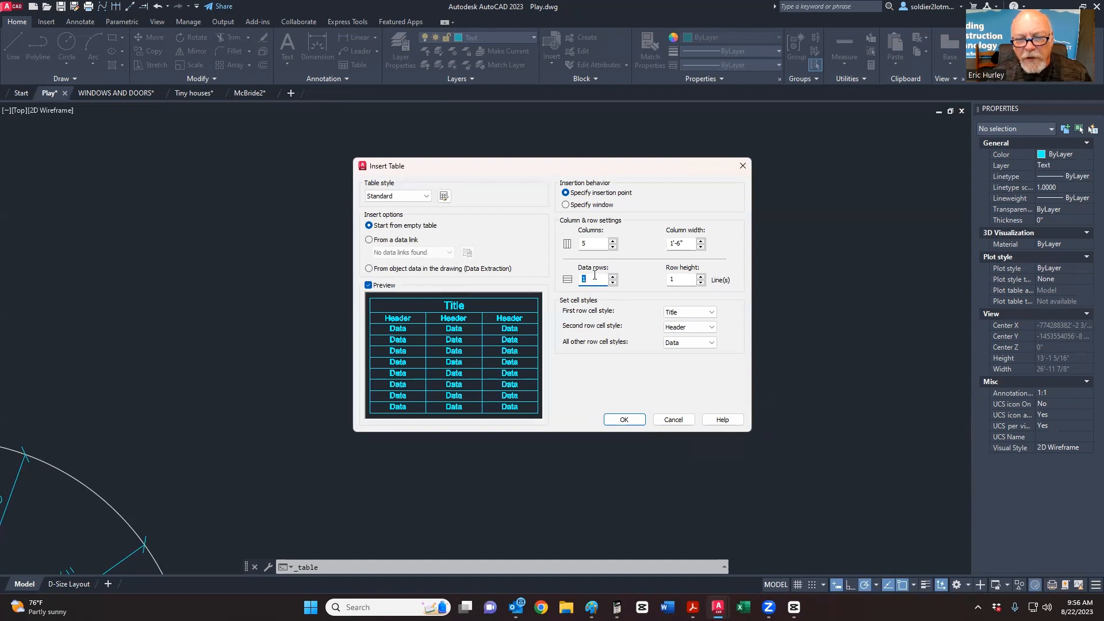
{"action": "type", "text": "5"}
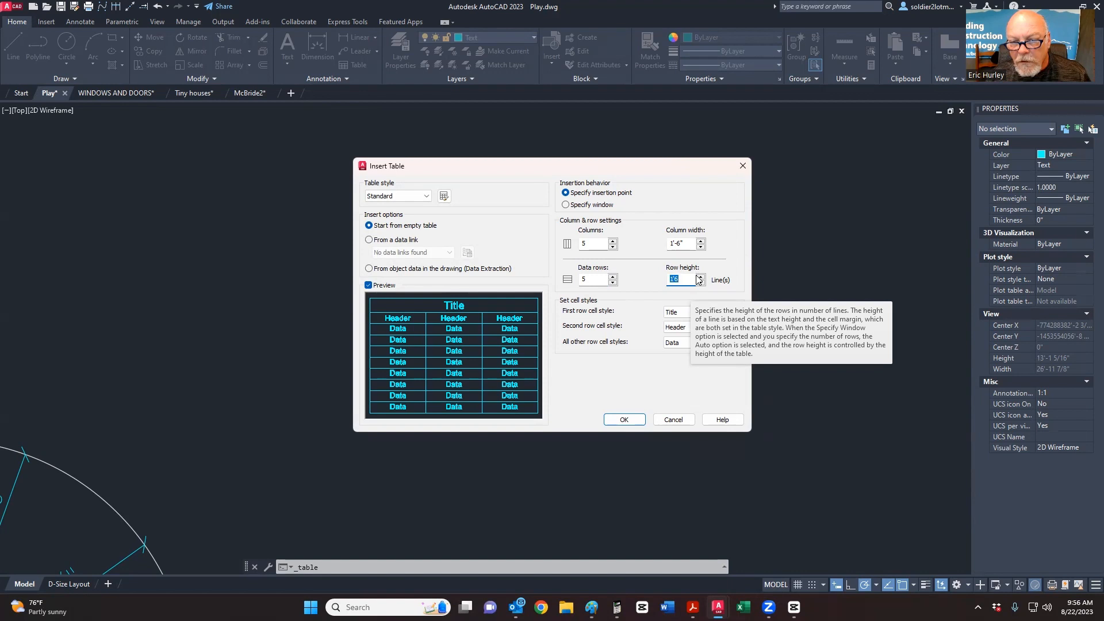
{"action": "type", "text": "1'6"}
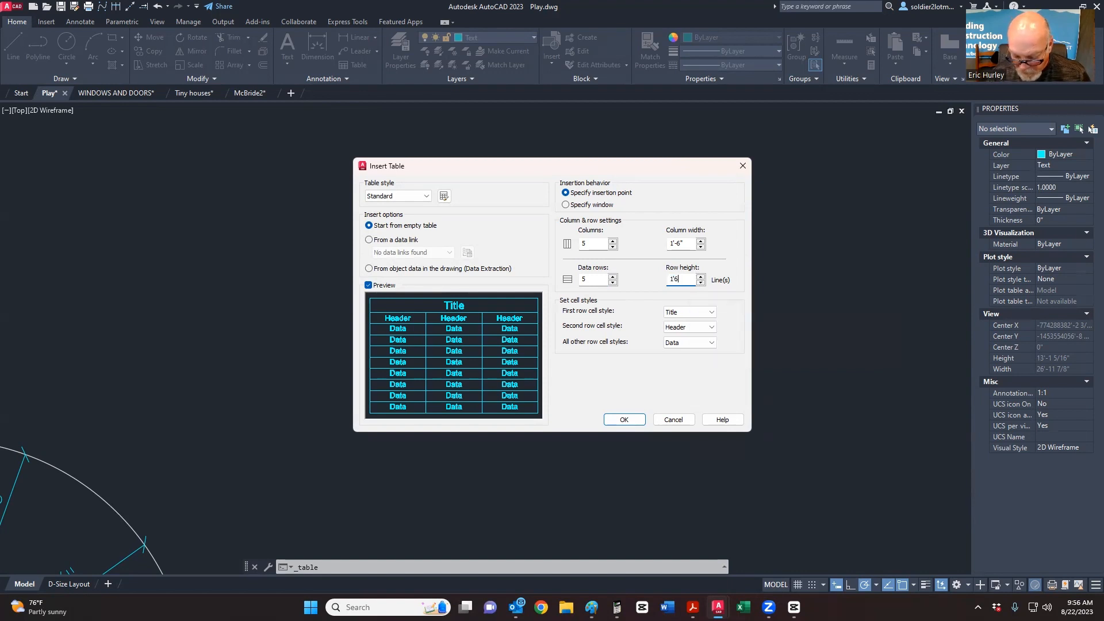
{"action": "type", "text": "\""}
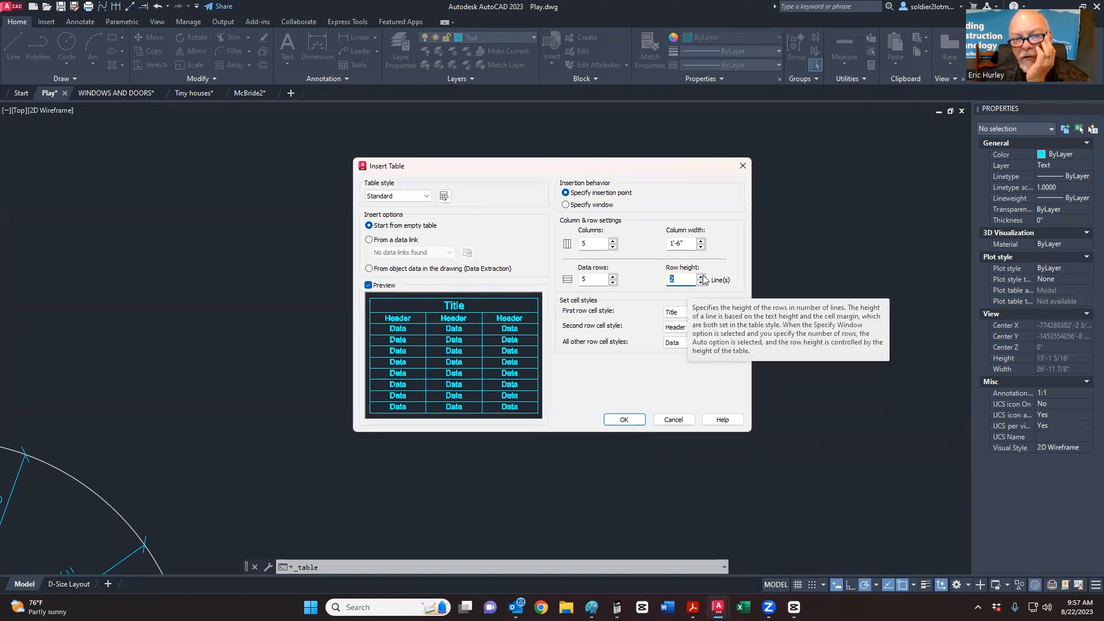
{"action": "left_click", "coordinate": [701, 276]}
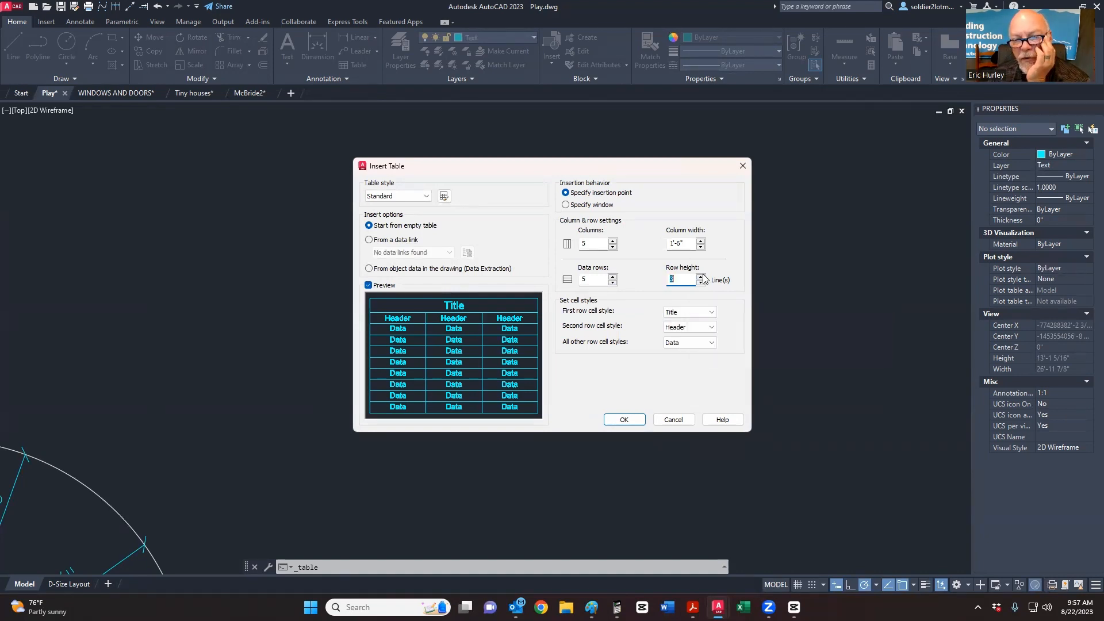
{"action": "left_click", "coordinate": [632, 420]}
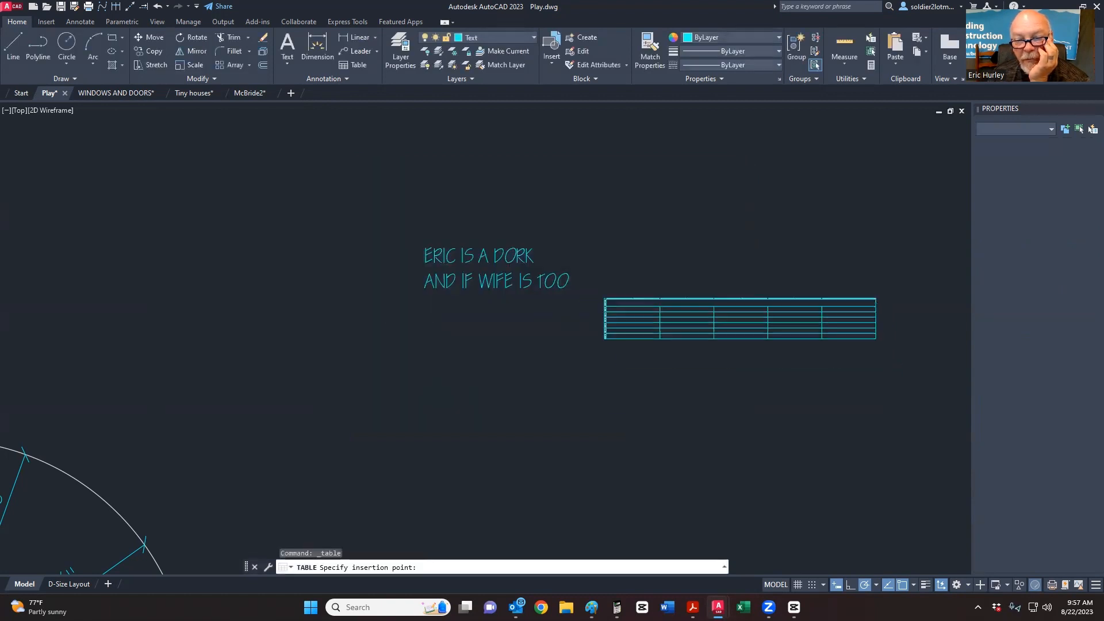
{"action": "left_click", "coordinate": [605, 299]}
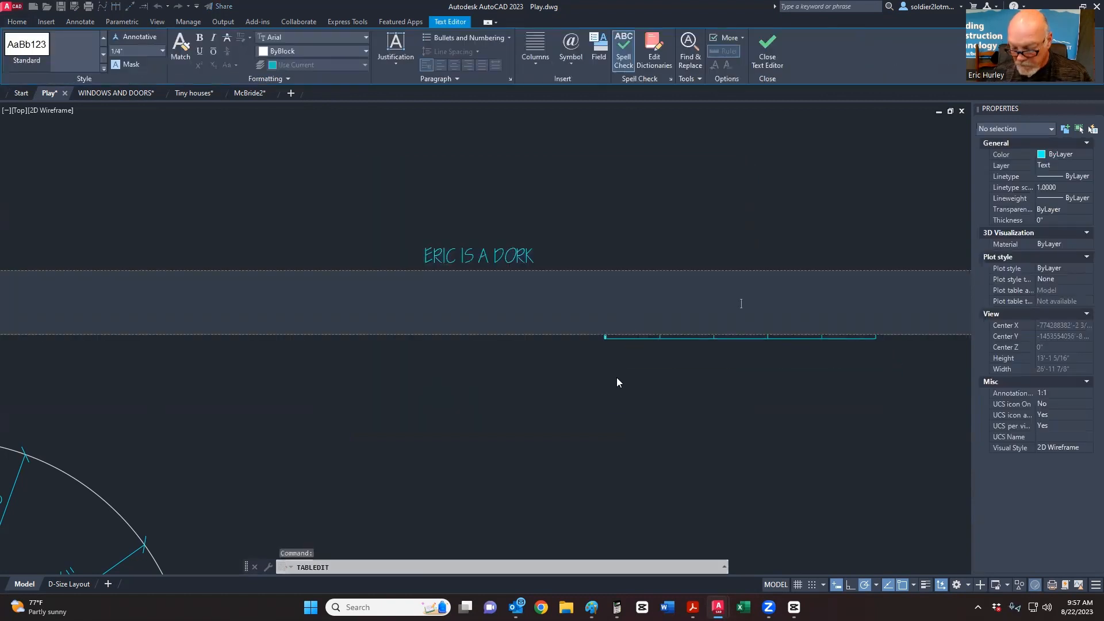
Step: Fill the new table's title with "FGGKDFFLK", the first header cell with "D;FKLG;FKL" and the cell below with "FLDKG;LDFKG", and finish editing
{"action": "type", "text": "FGGKDFFLK"}
{"action": "key", "text": "Tab"}
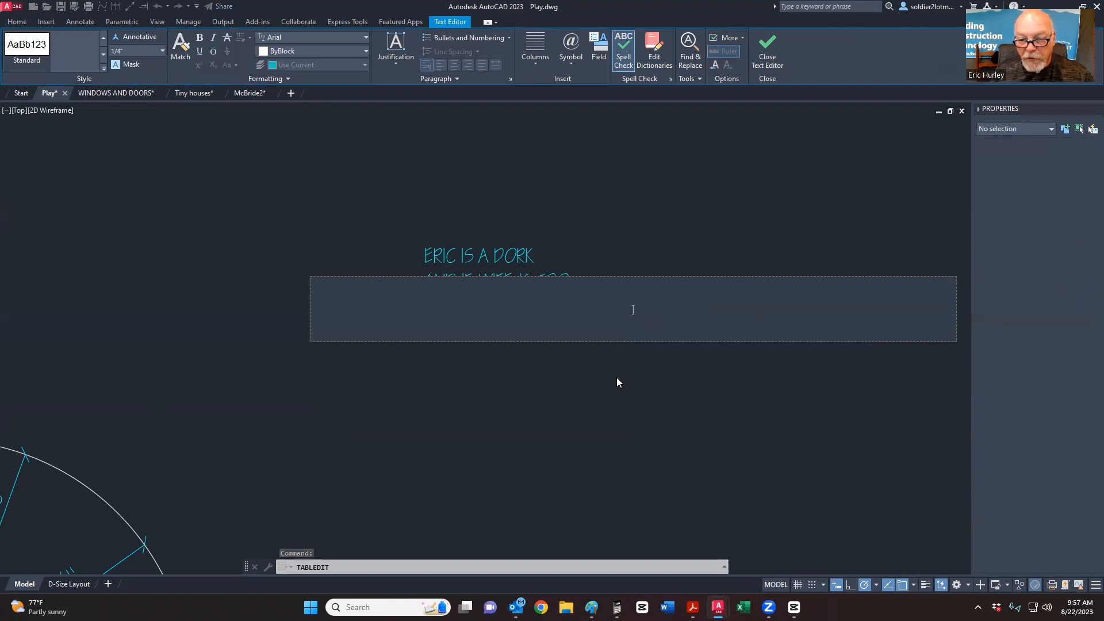
{"action": "type", "text": "D;FKLG;FKL"}
{"action": "key", "text": "Return"}
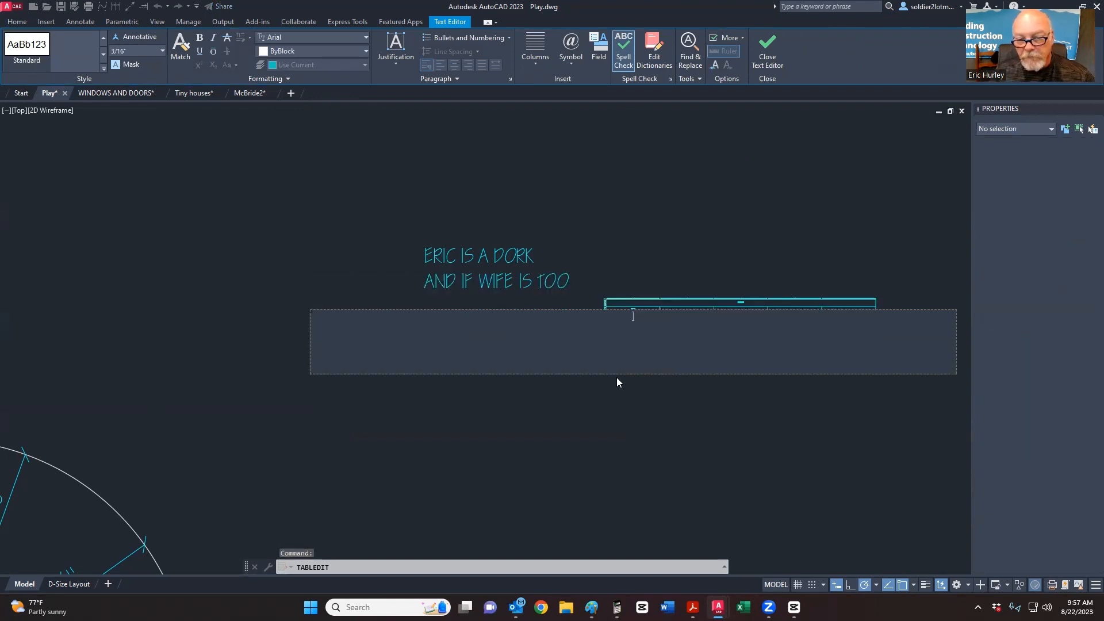
{"action": "type", "text": "FLDKG;LDFKG"}
{"action": "key", "text": "Return"}
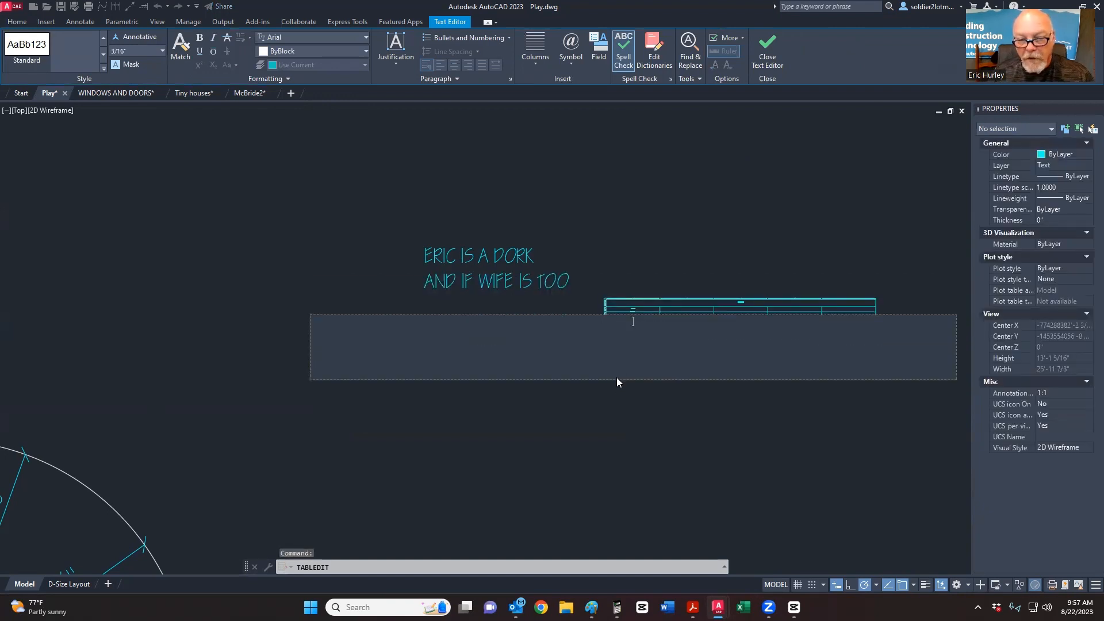
{"action": "key", "text": "Escape"}
{"action": "key", "text": "Escape"}
Step: Examine the size of the inserted table's text against its cells, and check the title cell's properties
{"action": "scroll", "coordinate": [674, 326], "scroll_direction": "up", "scroll_amount": 2}
{"action": "scroll", "coordinate": [620, 289], "scroll_direction": "up", "scroll_amount": 8}
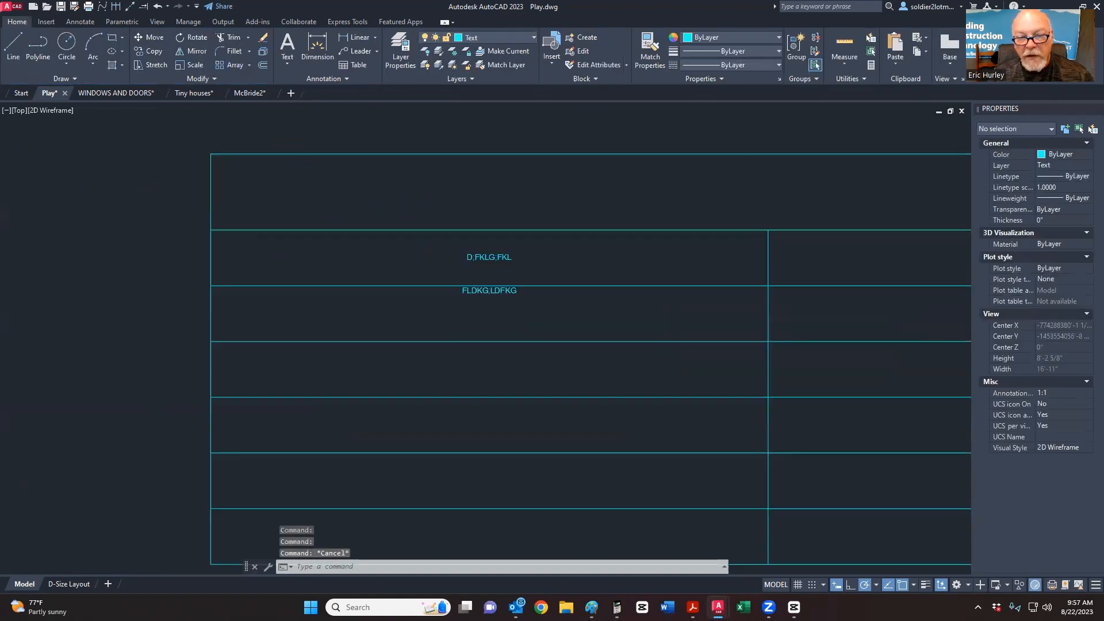
{"action": "scroll", "coordinate": [620, 306], "scroll_direction": "down", "scroll_amount": 6}
{"action": "middle_click_drag", "start_coordinate": [607, 236], "coordinate": [465, 245]}
{"action": "scroll", "coordinate": [548, 217], "scroll_direction": "up", "scroll_amount": 6}
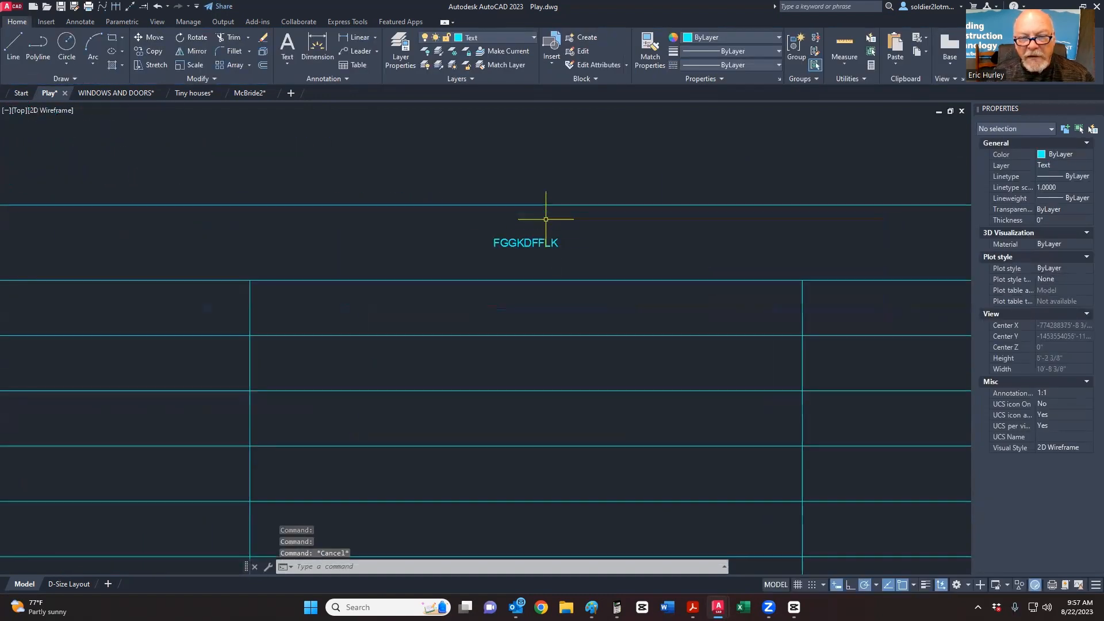
{"action": "scroll", "coordinate": [575, 230], "scroll_direction": "down", "scroll_amount": 6}
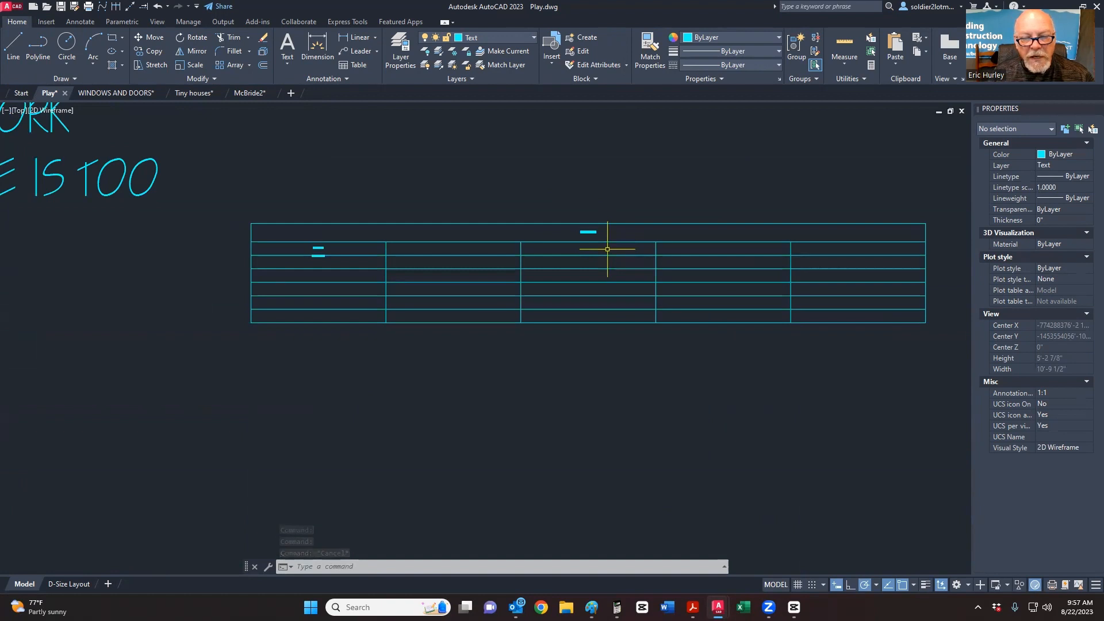
{"action": "scroll", "coordinate": [592, 237], "scroll_direction": "down", "scroll_amount": 6}
{"action": "scroll", "coordinate": [592, 238], "scroll_direction": "up", "scroll_amount": 10}
{"action": "left_click", "coordinate": [592, 238]}
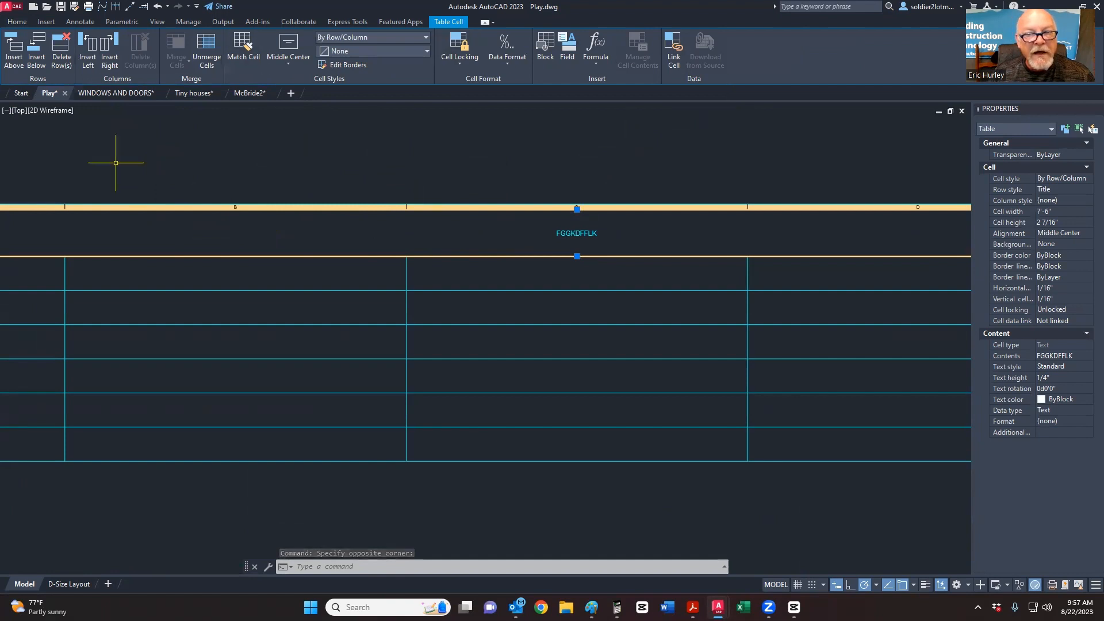
{"action": "scroll", "coordinate": [550, 253], "scroll_direction": "down", "scroll_amount": 6}
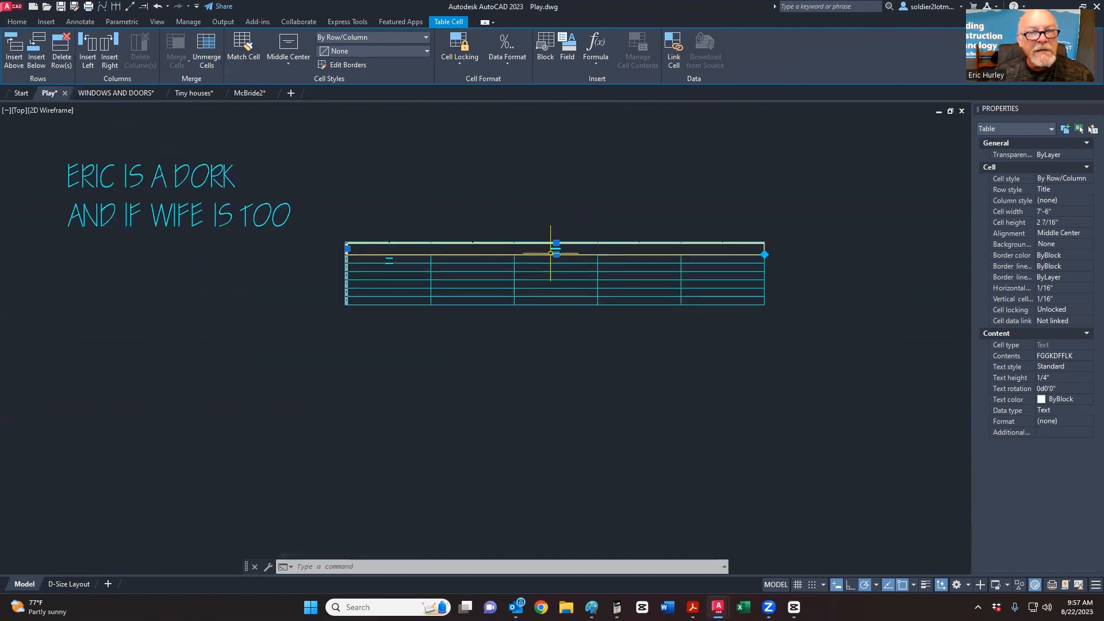
{"action": "left_click", "coordinate": [500, 240]}
{"action": "key", "text": "Escape"}
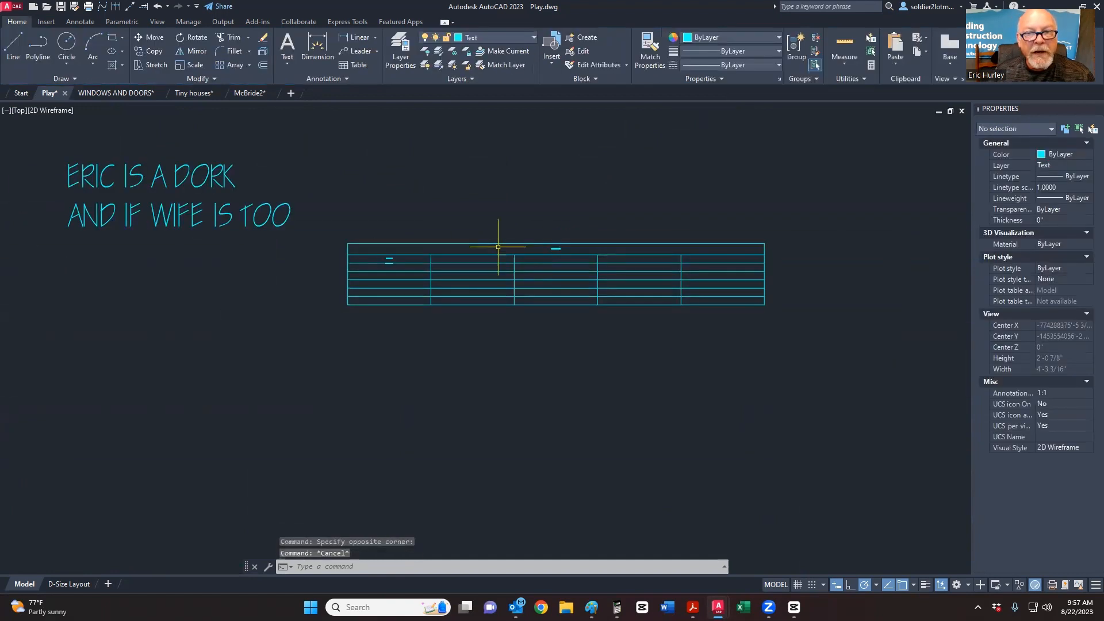
Step: Switch to the McBride2 drawing and examine how its window and door schedules are built, comparing them with the Play table
{"action": "left_click", "coordinate": [234, 92]}
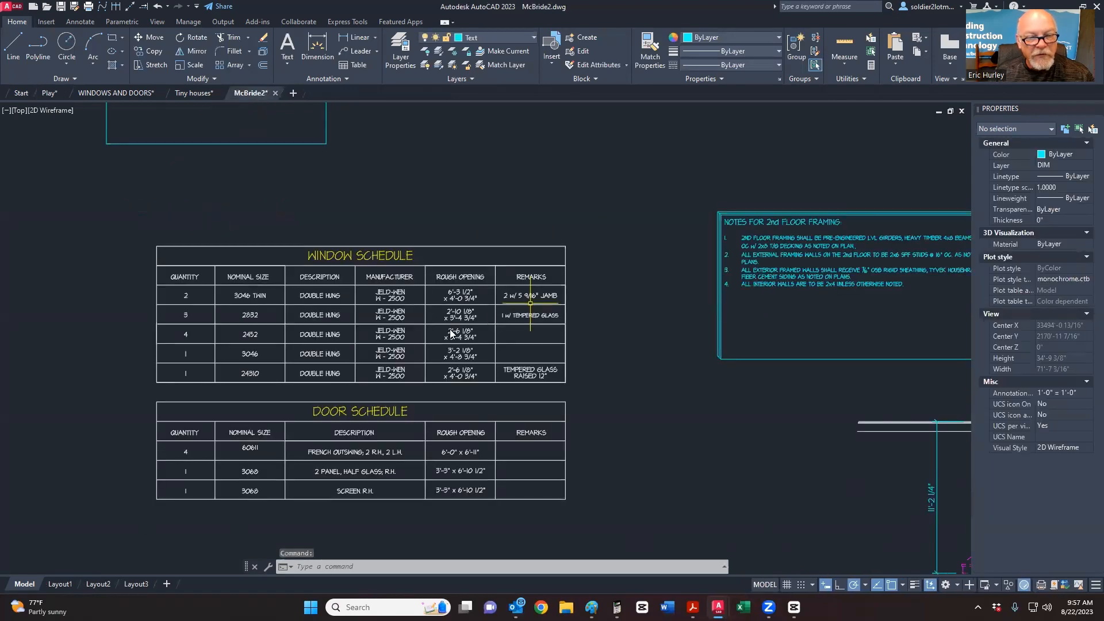
{"action": "scroll", "coordinate": [500, 315], "scroll_direction": "down", "scroll_amount": 12}
{"action": "scroll", "coordinate": [498, 318], "scroll_direction": "up", "scroll_amount": 10}
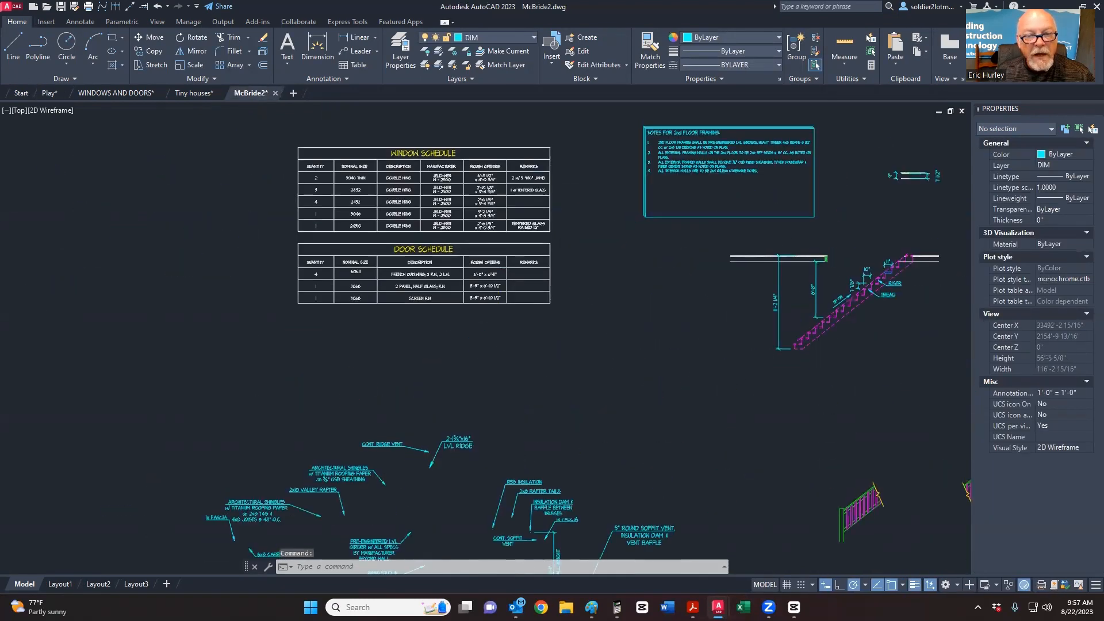
{"action": "left_click", "coordinate": [236, 380]}
{"action": "left_click", "coordinate": [569, 161]}
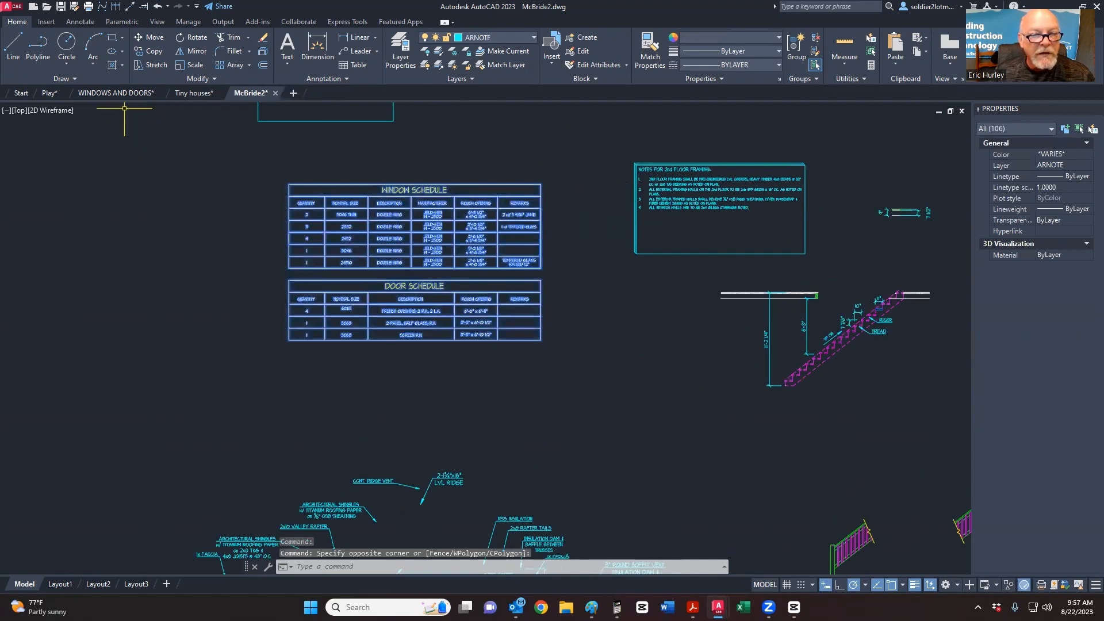
{"action": "key", "text": "Escape"}
{"action": "scroll", "coordinate": [378, 221], "scroll_direction": "up", "scroll_amount": 4}
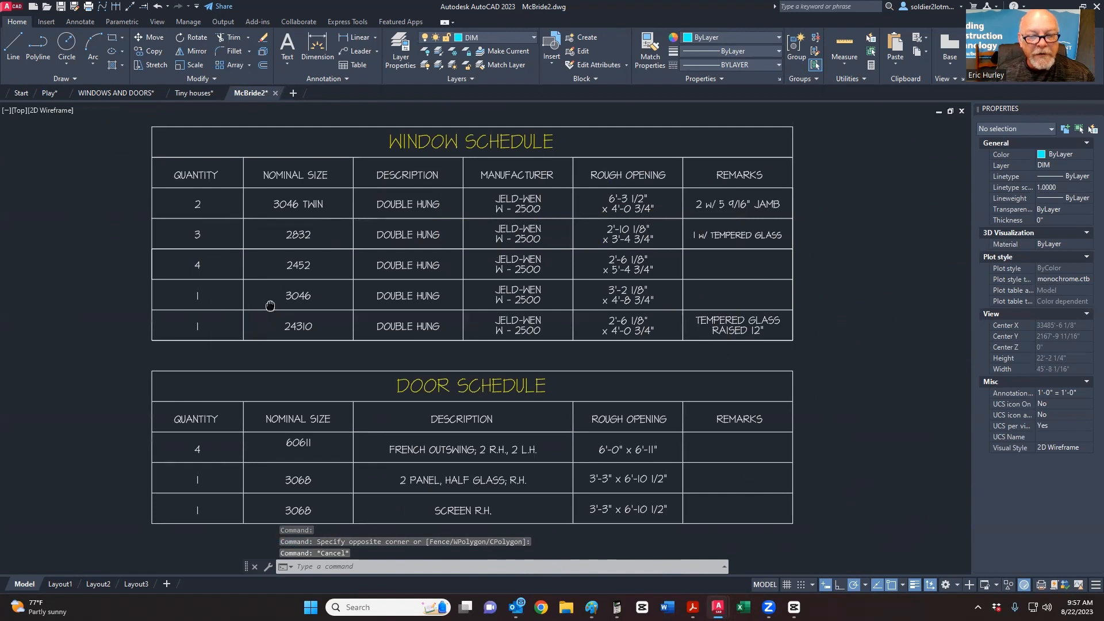
{"action": "middle_click_drag", "start_coordinate": [270, 306], "coordinate": [284, 342]}
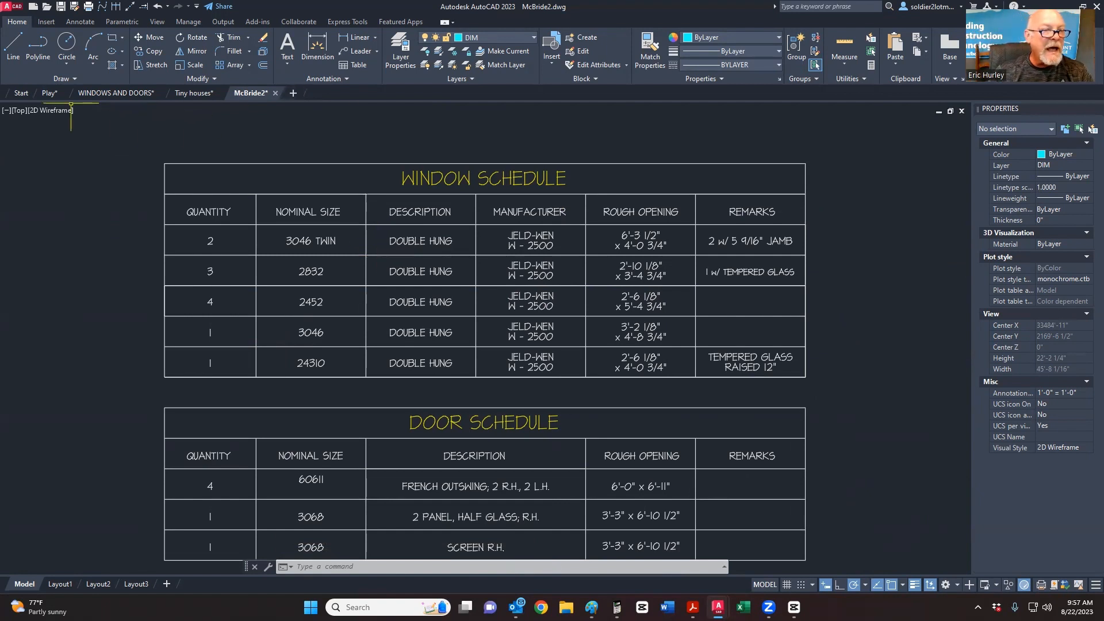
{"action": "left_click", "coordinate": [49, 93]}
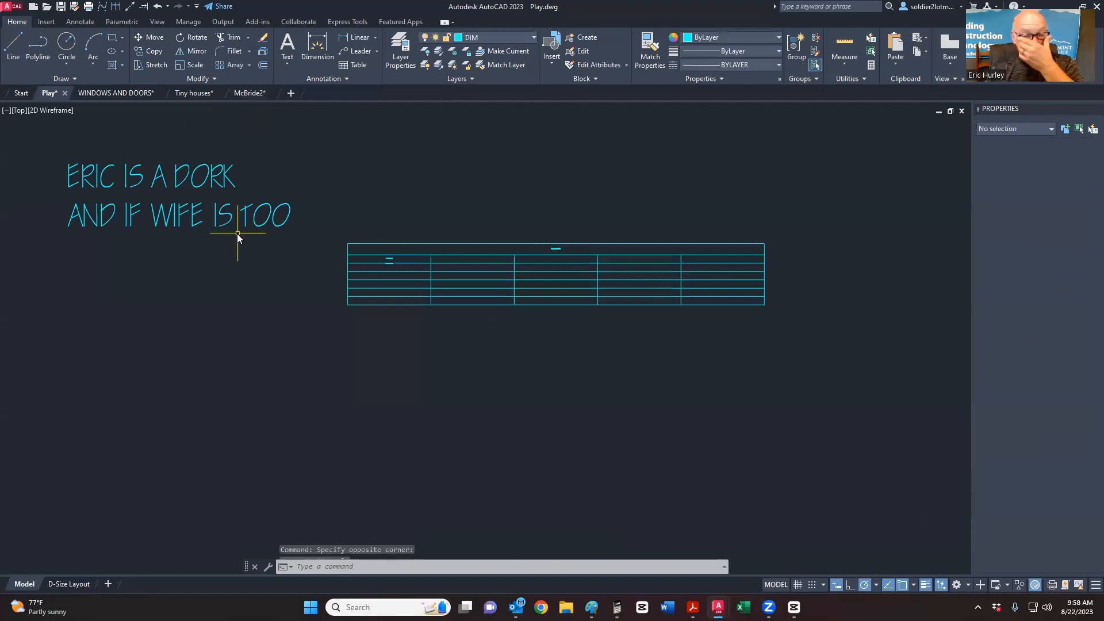
{"action": "left_click", "coordinate": [242, 93]}
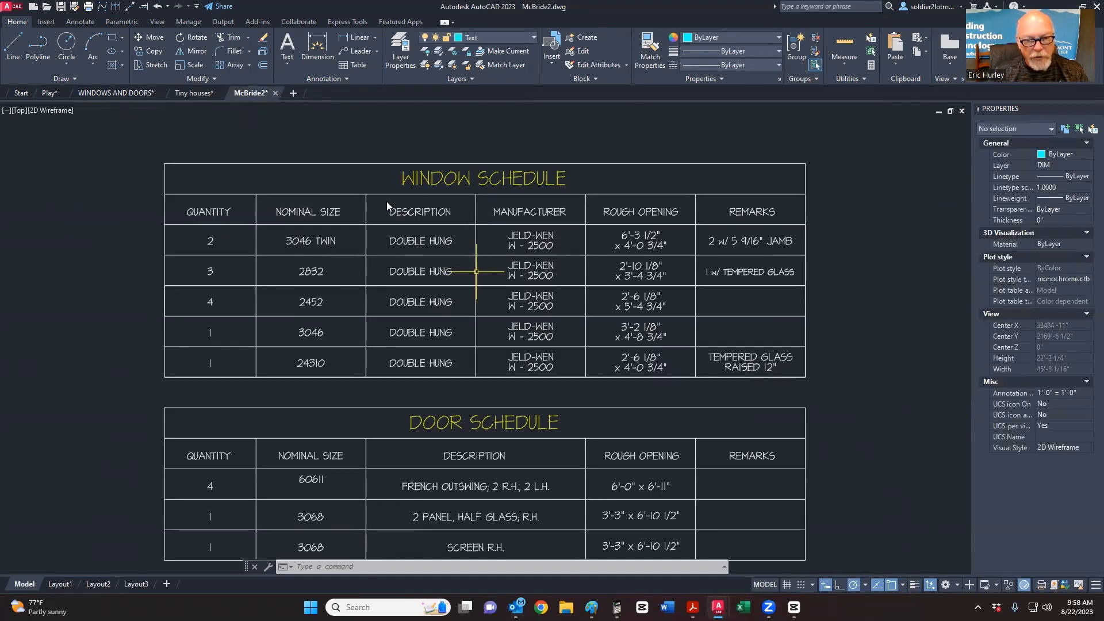
{"action": "scroll", "coordinate": [474, 220], "scroll_direction": "down", "scroll_amount": 1}
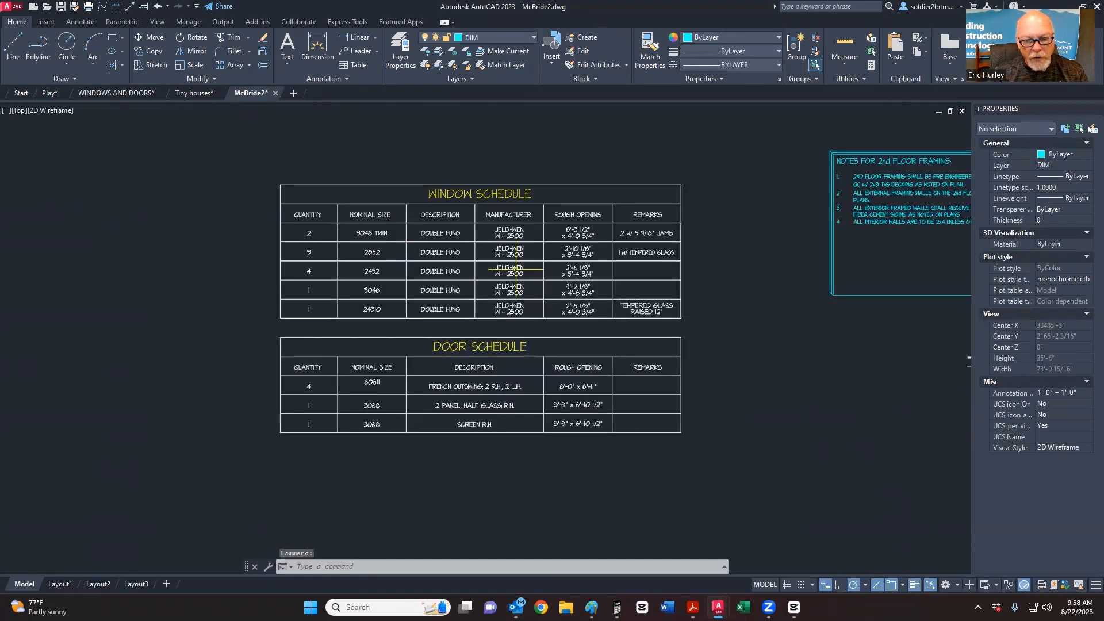
Step: Return to the Play drawing and delete the whole inserted table
{"action": "left_click", "coordinate": [52, 96]}
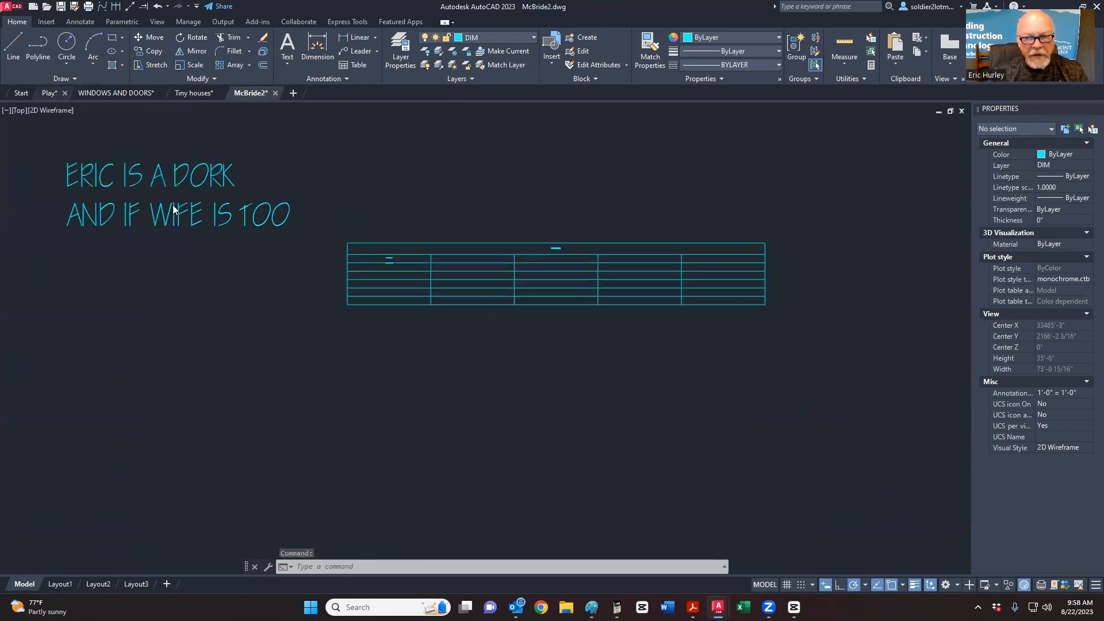
{"action": "left_click", "coordinate": [418, 282]}
{"action": "left_click", "coordinate": [384, 241]}
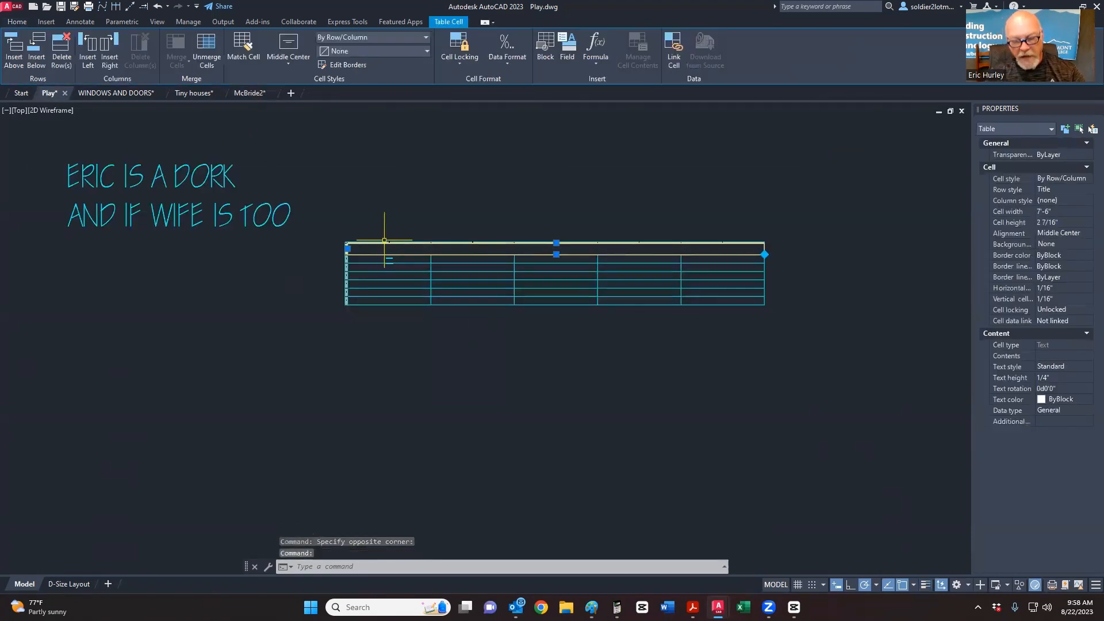
{"action": "key", "text": "Escape"}
{"action": "key", "text": "Escape"}
{"action": "left_click", "coordinate": [471, 229]}
{"action": "left_click", "coordinate": [431, 288]}
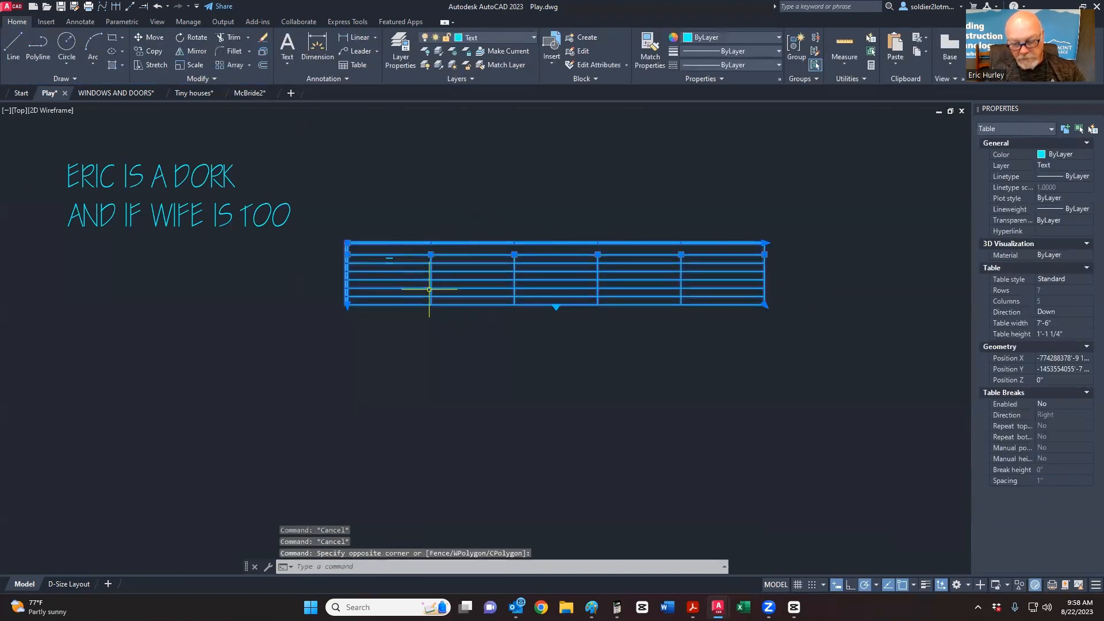
{"action": "key", "text": "Delete"}
Step: Review the layers of the Play drawing in the Layer Properties Manager, and close it
{"action": "scroll", "coordinate": [429, 303], "scroll_direction": "down", "scroll_amount": 8}
{"action": "middle_click_drag", "start_coordinate": [363, 110], "coordinate": [365, 144]}
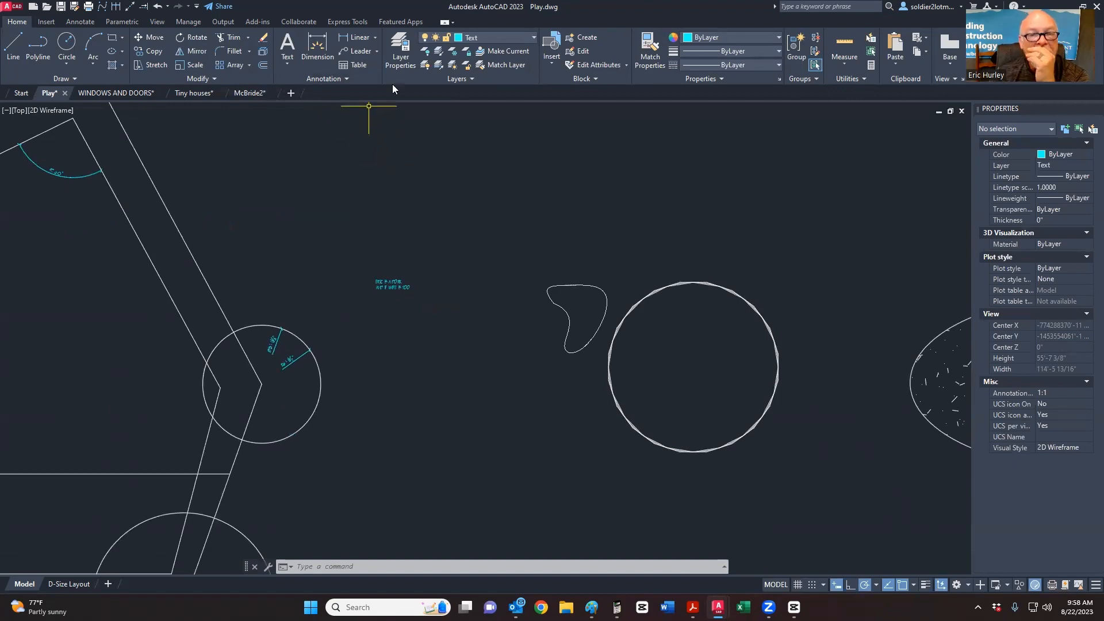
{"action": "left_click", "coordinate": [398, 52]}
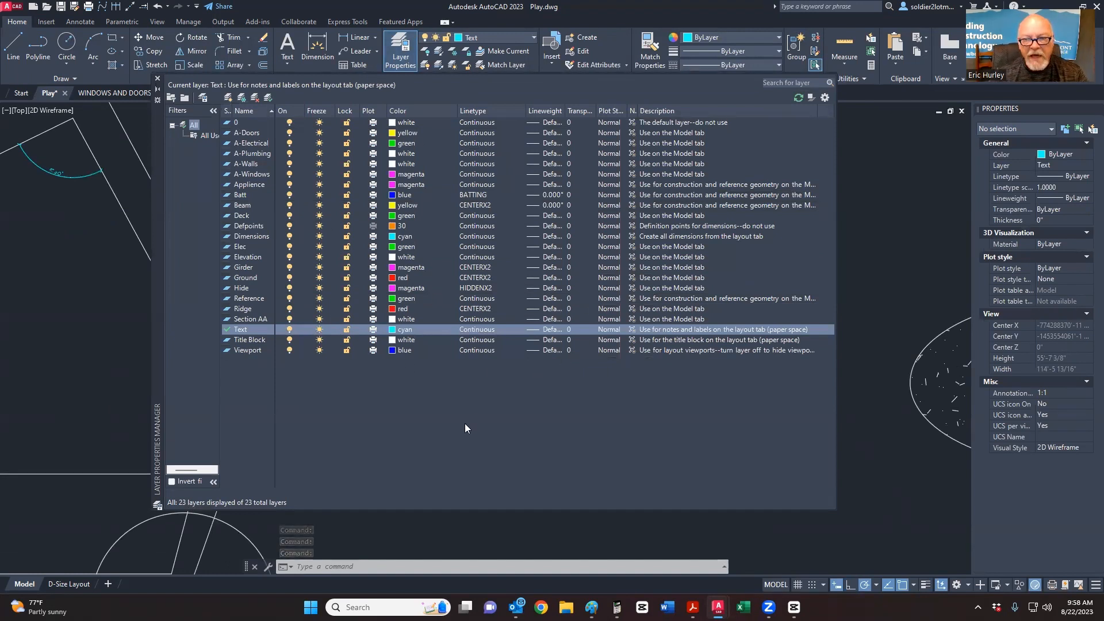
{"action": "key", "text": "Escape"}
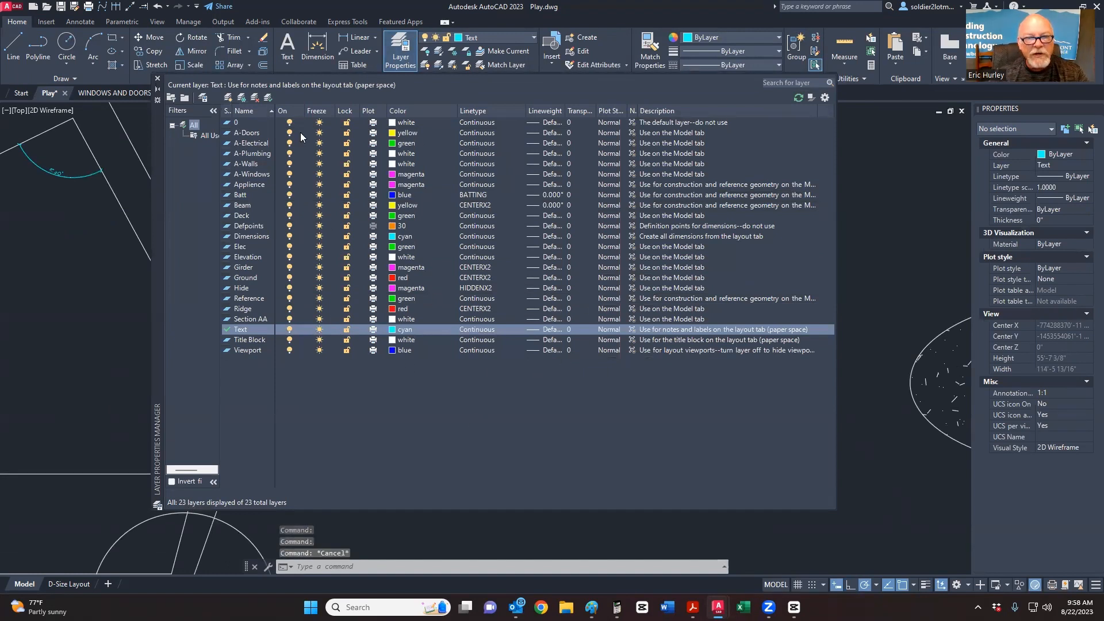
{"action": "left_click", "coordinate": [157, 79]}
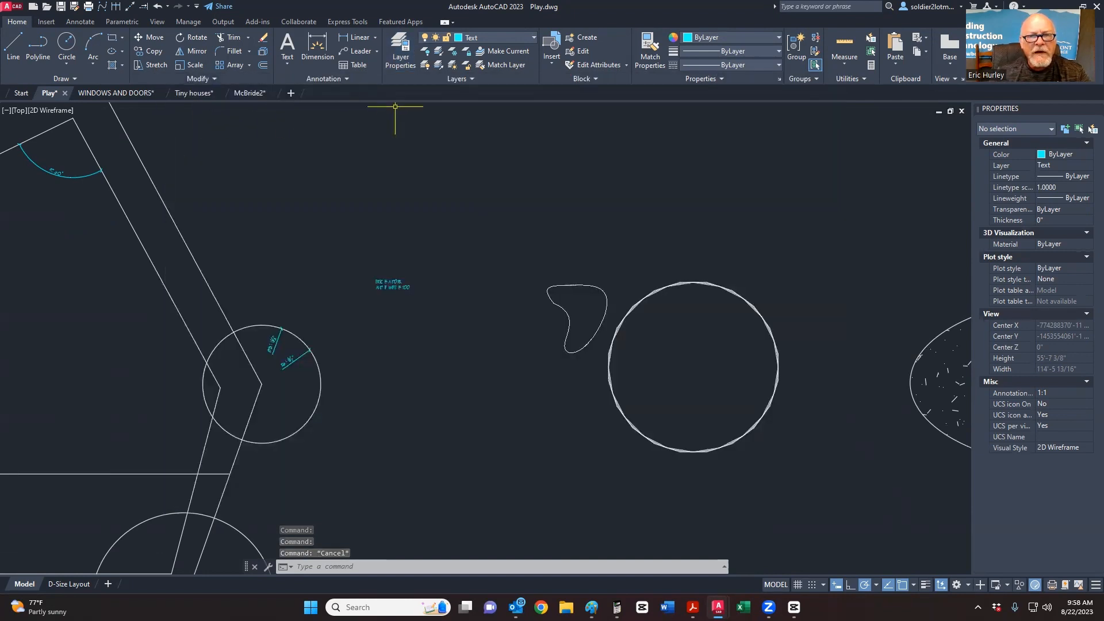
Step: Move the two-line multiline text to layer 0
{"action": "left_click", "coordinate": [425, 305]}
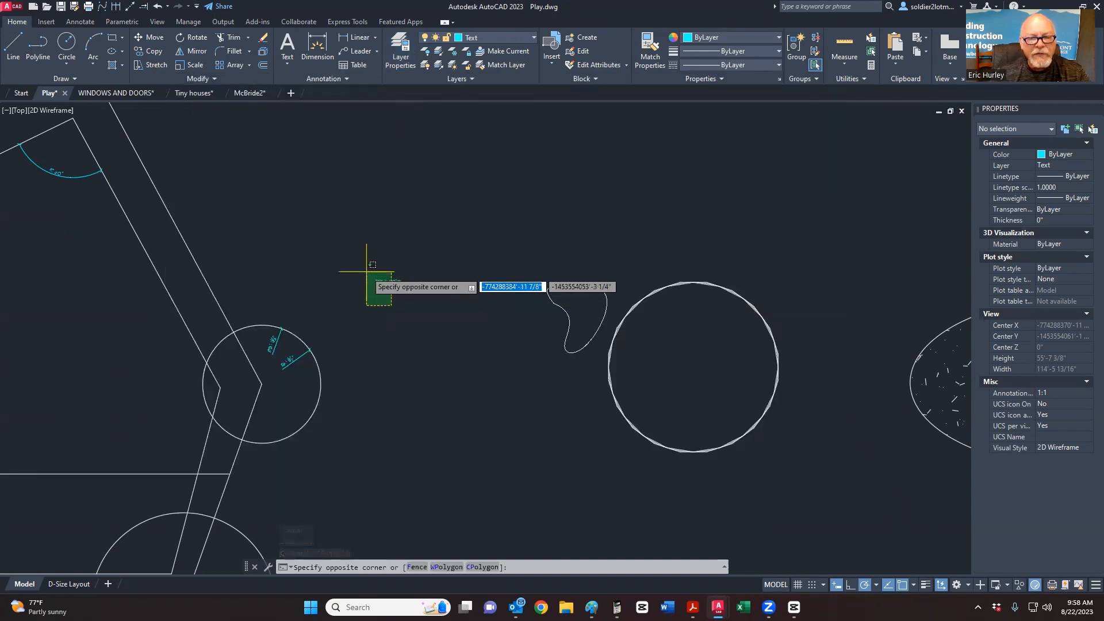
{"action": "left_click", "coordinate": [351, 259]}
{"action": "left_click", "coordinate": [489, 43]}
{"action": "left_click", "coordinate": [479, 53]}
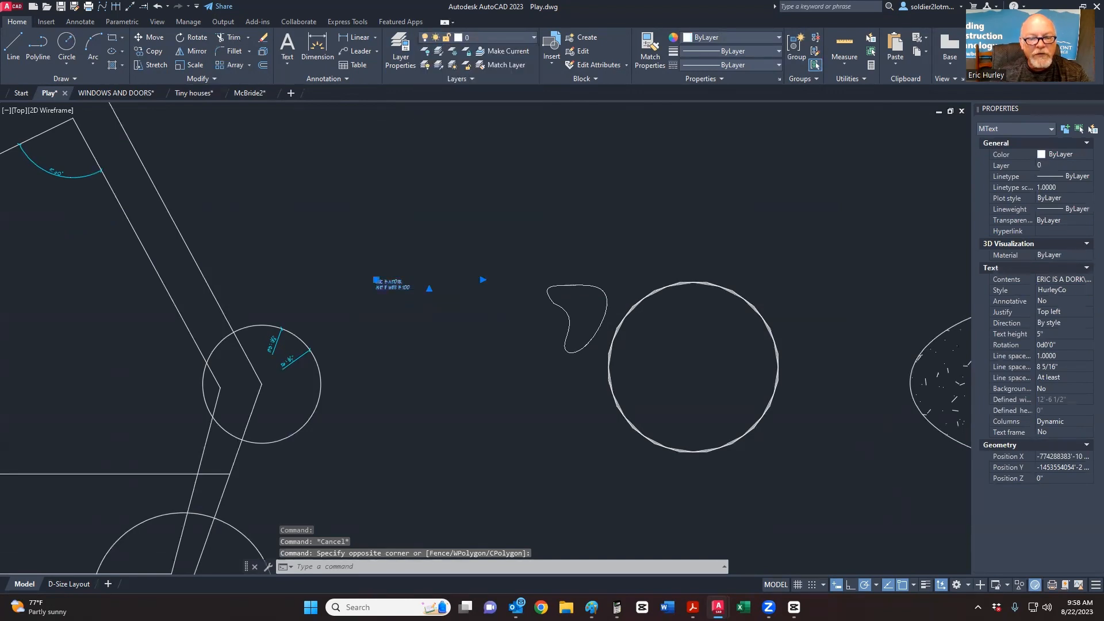
Step: Check the layer assignment of the closed curve and the large circle beside the two-line text
{"action": "key", "text": "Escape"}
{"action": "key", "text": "Escape"}
{"action": "left_click", "coordinate": [639, 313]}
{"action": "left_click", "coordinate": [565, 277]}
{"action": "scroll", "coordinate": [573, 204], "scroll_direction": "down", "scroll_amount": 8}
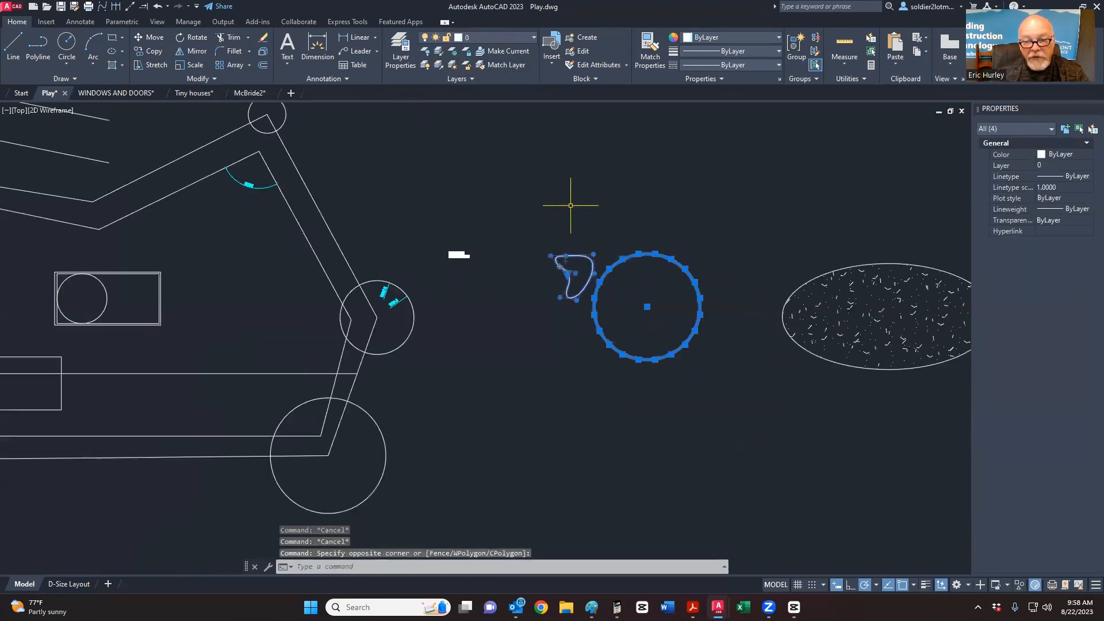
{"action": "key", "text": "Escape"}
{"action": "middle_click_drag", "start_coordinate": [551, 182], "coordinate": [515, 233]}
{"action": "scroll", "coordinate": [515, 233], "scroll_direction": "up", "scroll_amount": 4}
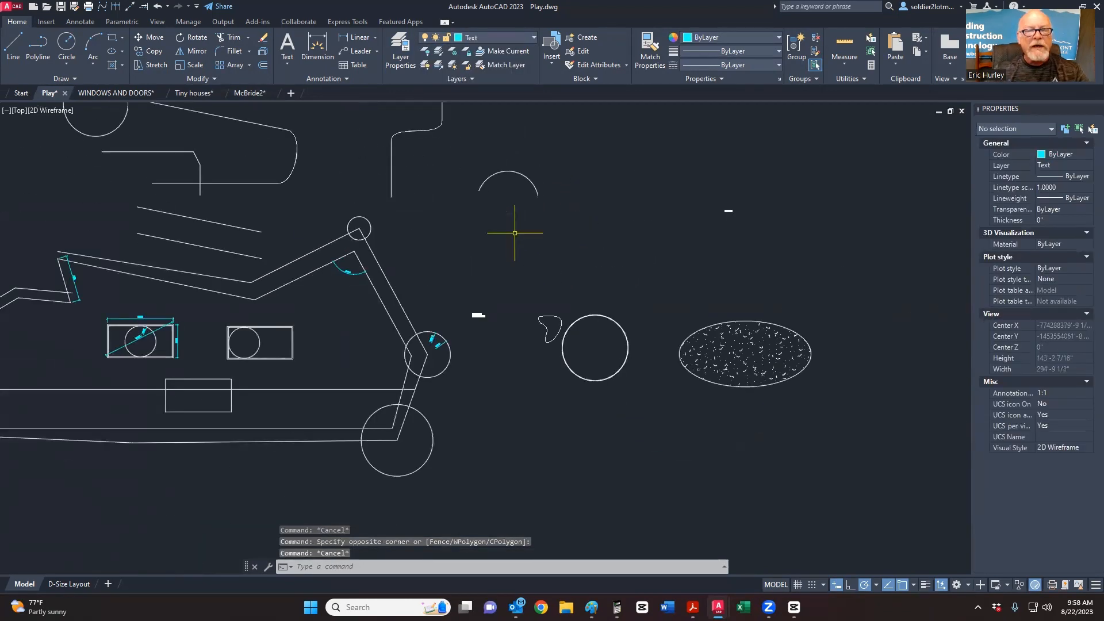
Step: Read the usage descriptions of the layers in the Layer Properties Manager and close it
{"action": "left_click", "coordinate": [400, 50]}
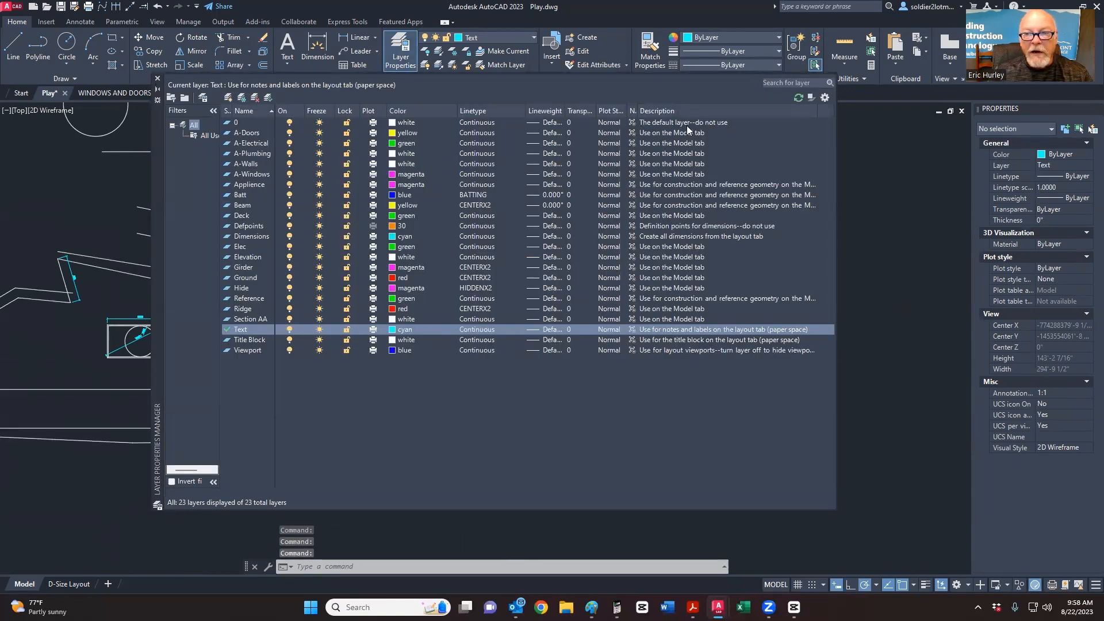
{"action": "left_click", "coordinate": [157, 80]}
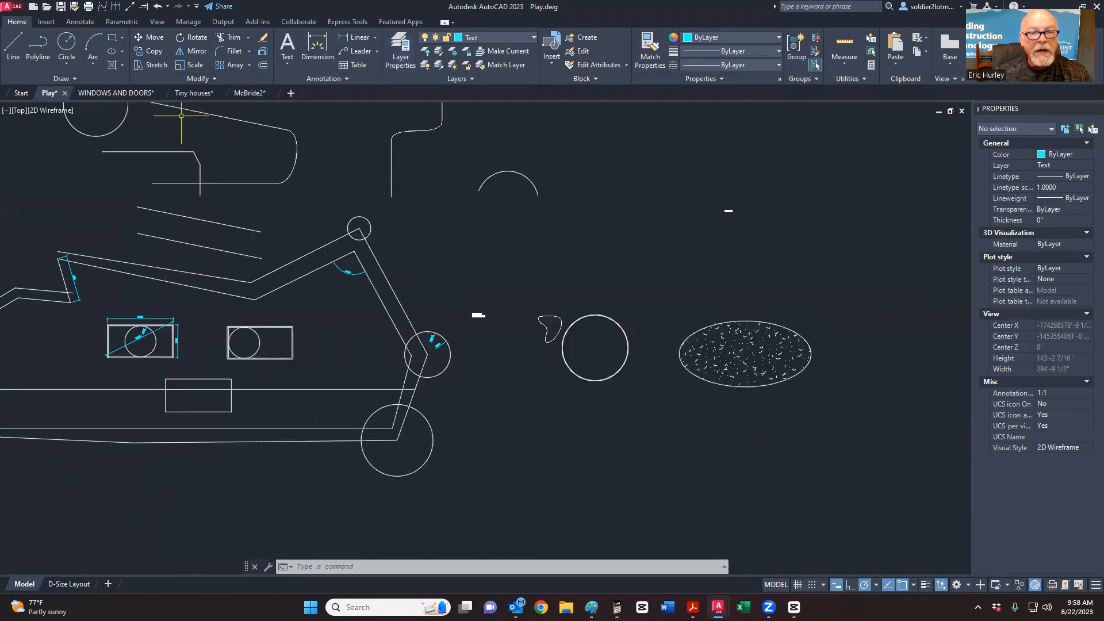
{"action": "scroll", "coordinate": [426, 293], "scroll_direction": "down", "scroll_amount": 3}
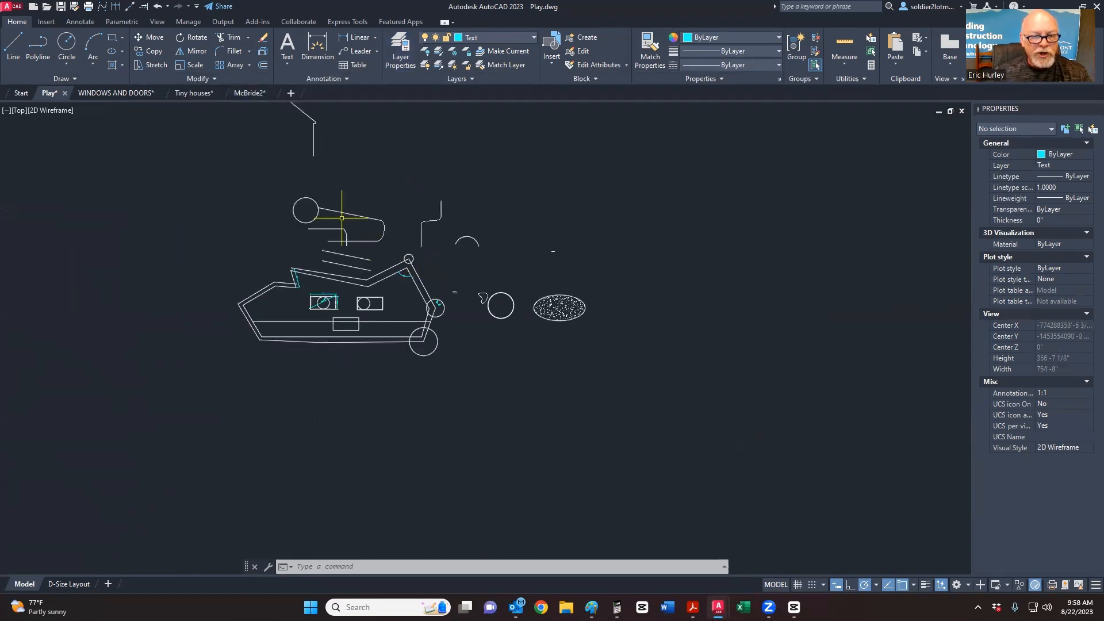
{"action": "scroll", "coordinate": [375, 261], "scroll_direction": "up", "scroll_amount": 3}
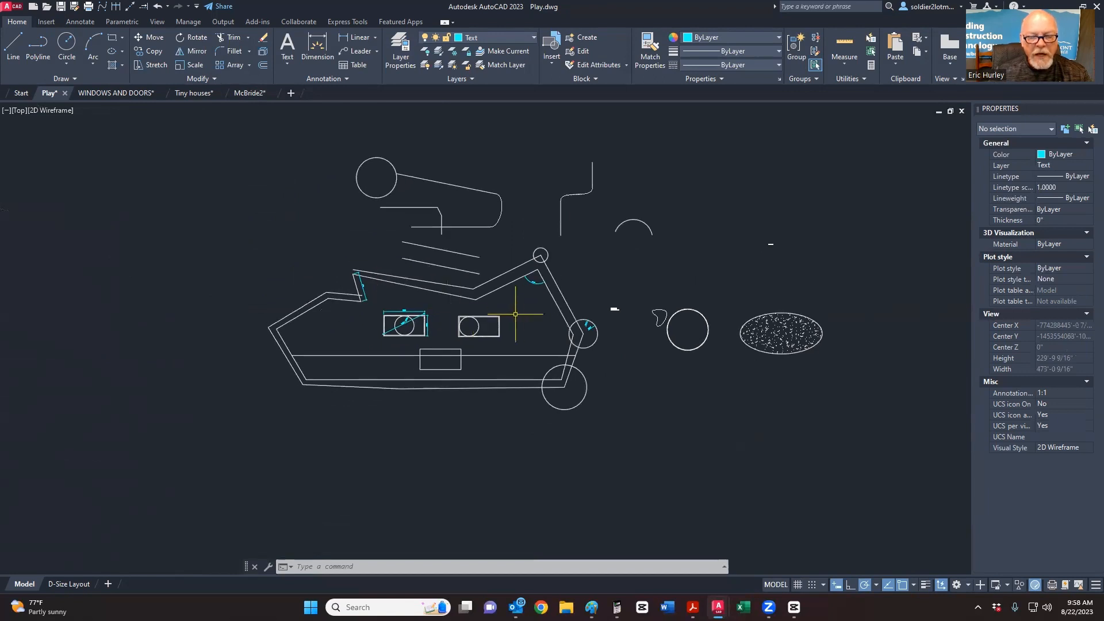
{"action": "left_click", "coordinate": [494, 386]}
{"action": "key", "text": "Escape"}
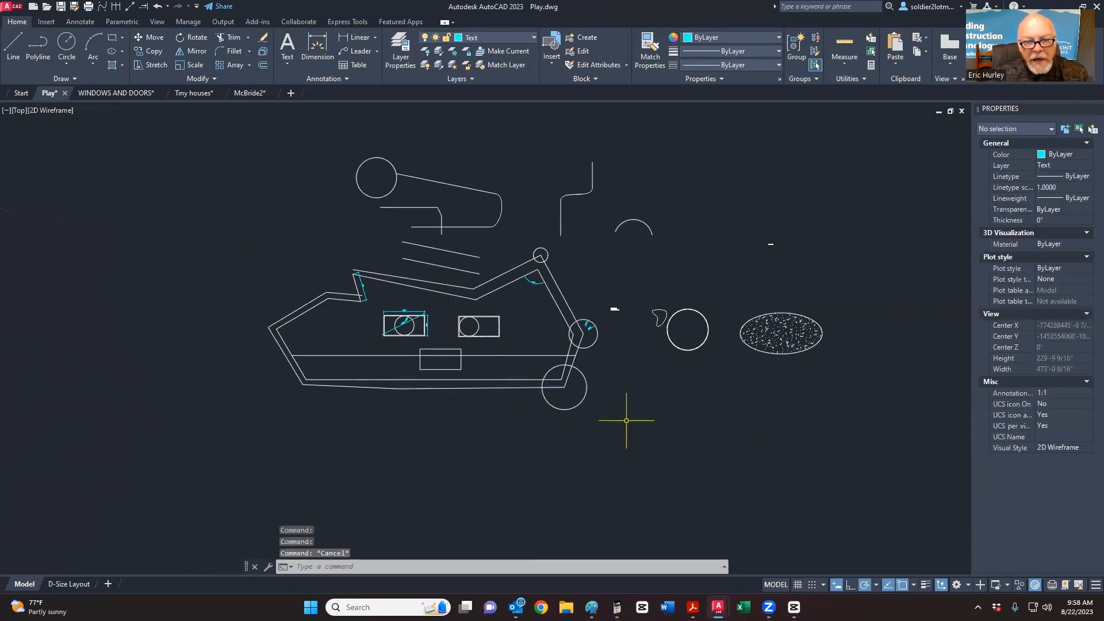
Step: Move the notch's aligned dimension, the dimensioned rectangle's dimensions and the angular dimension to the Dimensions layer, leaving out the corner circle's radius and diameter dimensions
{"action": "scroll", "coordinate": [355, 292], "scroll_direction": "up", "scroll_amount": 8}
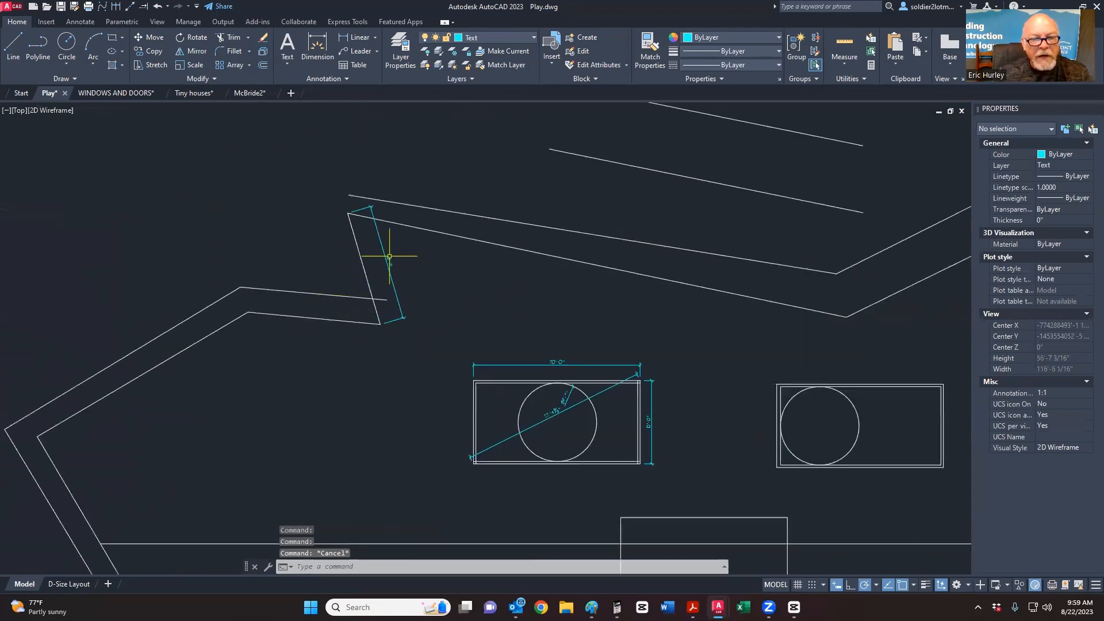
{"action": "left_click", "coordinate": [386, 257]}
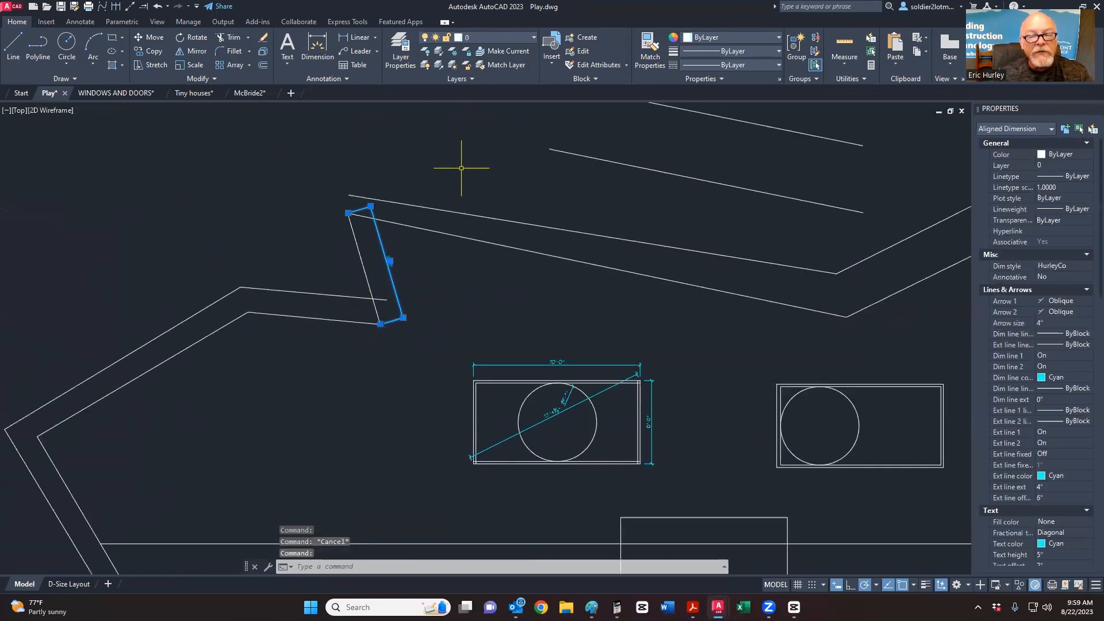
{"action": "scroll", "coordinate": [446, 156], "scroll_direction": "down", "scroll_amount": 2}
{"action": "scroll", "coordinate": [553, 288], "scroll_direction": "up", "scroll_amount": 4}
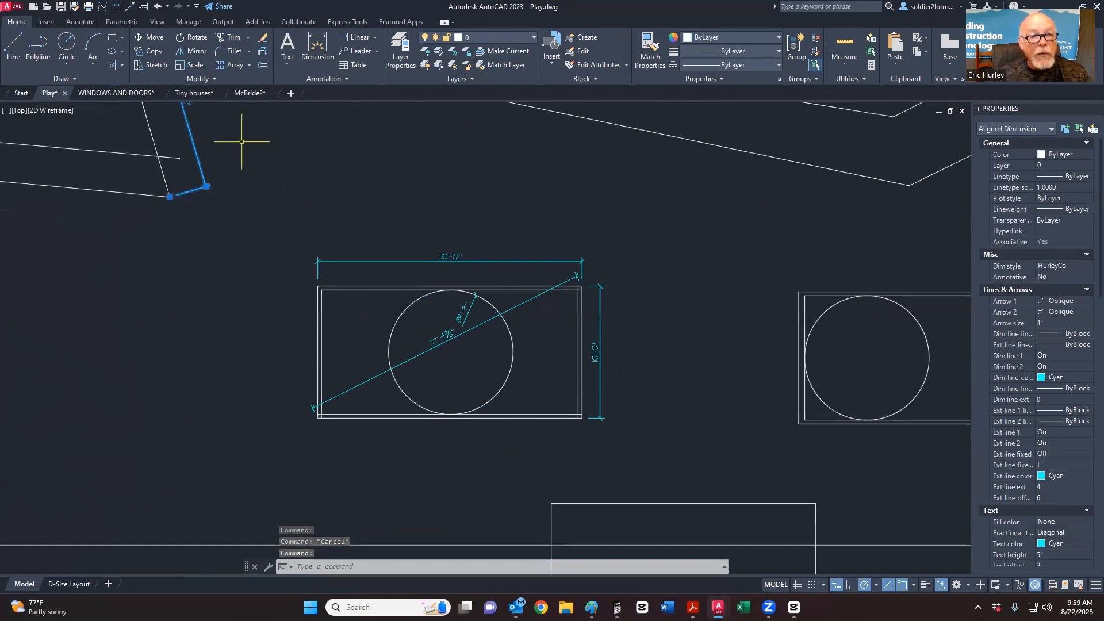
{"action": "scroll", "coordinate": [296, 240], "scroll_direction": "down", "scroll_amount": 4}
{"action": "middle_click_drag", "start_coordinate": [296, 240], "coordinate": [388, 279]}
{"action": "scroll", "coordinate": [452, 291], "scroll_direction": "up", "scroll_amount": 5}
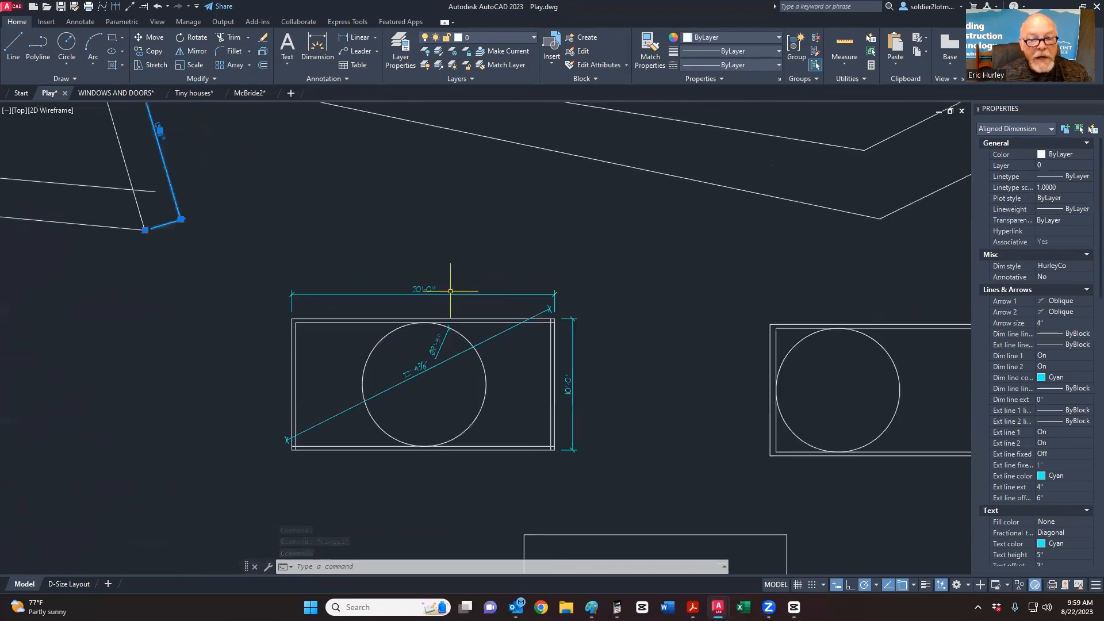
{"action": "left_click", "coordinate": [461, 295]}
{"action": "left_click", "coordinate": [451, 368]}
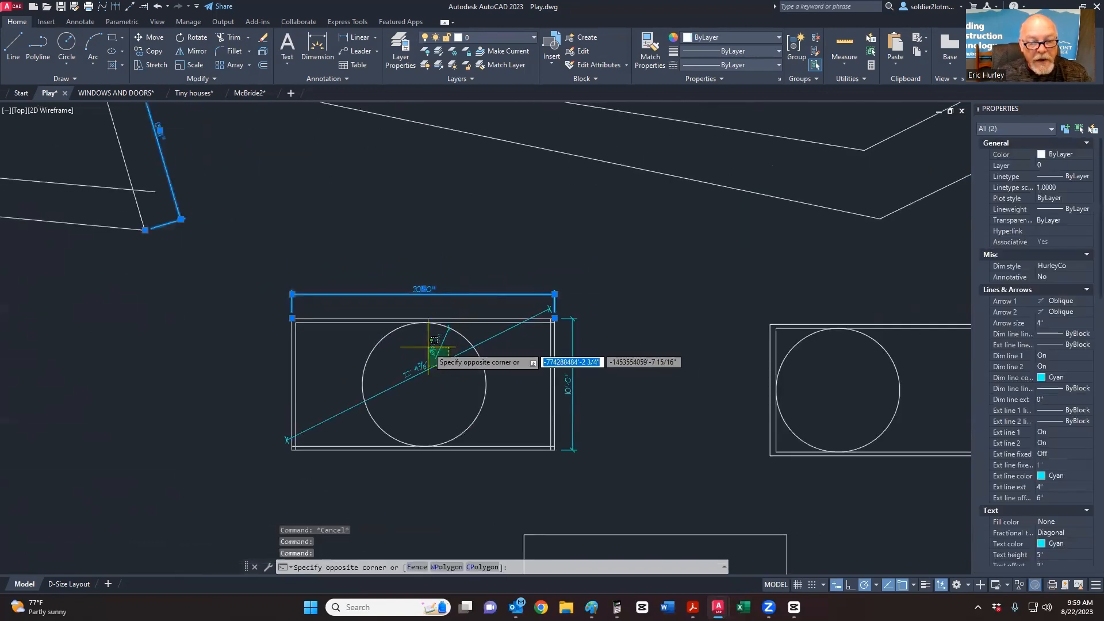
{"action": "left_click", "coordinate": [428, 347]}
{"action": "left_click", "coordinate": [572, 380]}
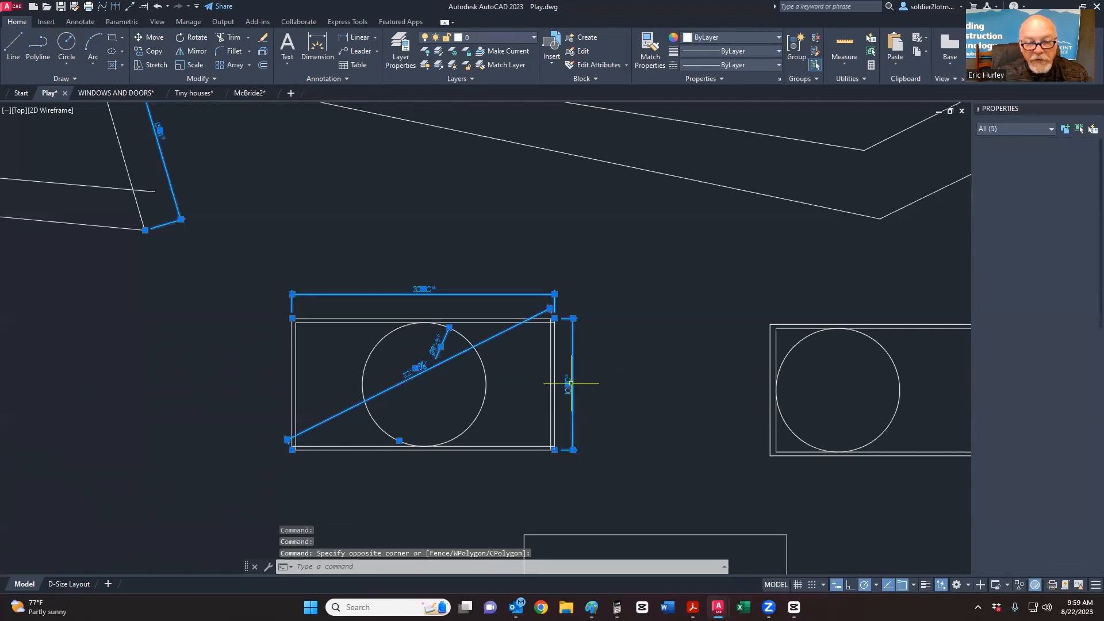
{"action": "scroll", "coordinate": [519, 370], "scroll_direction": "down", "scroll_amount": 2}
{"action": "scroll", "coordinate": [519, 370], "scroll_direction": "down", "scroll_amount": 4}
{"action": "left_click", "coordinate": [689, 285]}
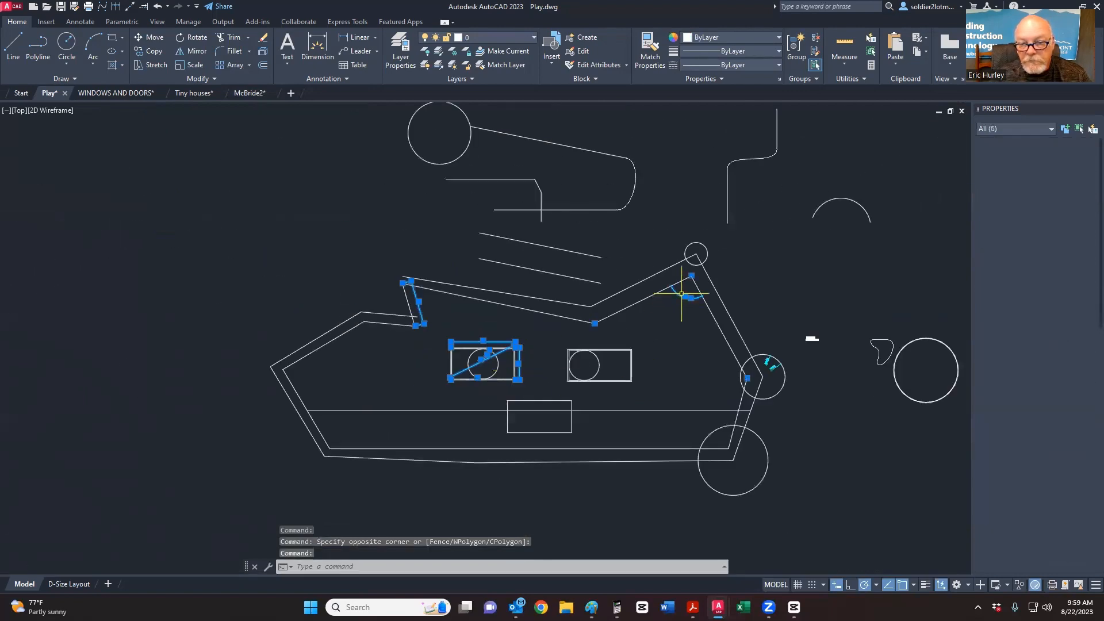
{"action": "scroll", "coordinate": [823, 322], "scroll_direction": "up", "scroll_amount": 2}
{"action": "scroll", "coordinate": [783, 364], "scroll_direction": "up", "scroll_amount": 4}
{"action": "left_click", "coordinate": [747, 382]}
{"action": "left_click", "coordinate": [731, 370]}
{"action": "left_click", "coordinate": [721, 361]}
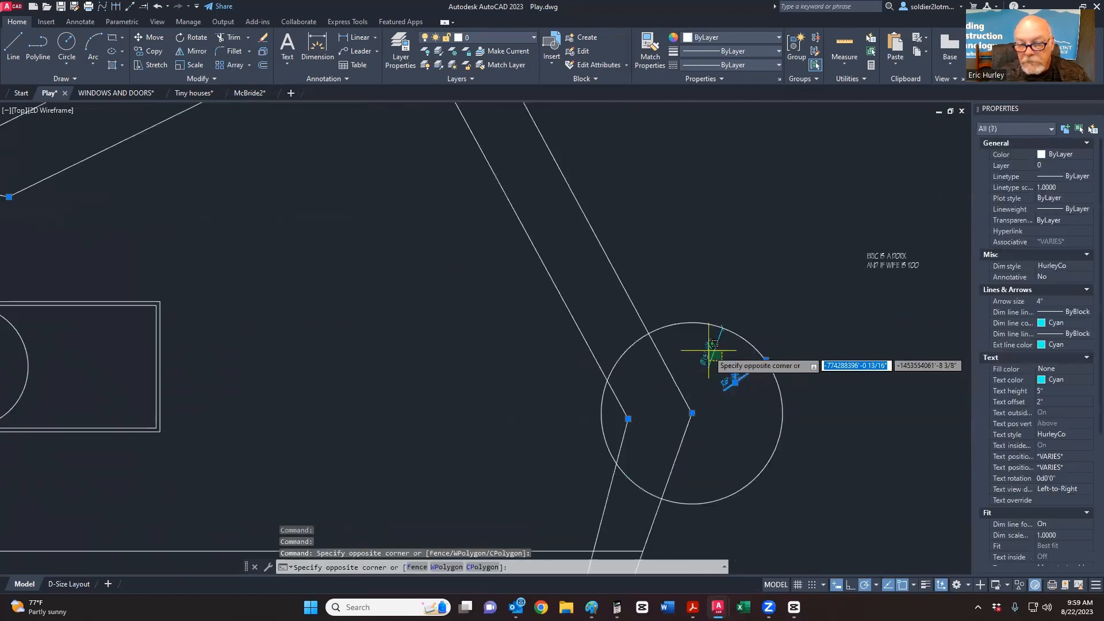
{"action": "left_click", "coordinate": [709, 352]}
{"action": "scroll", "coordinate": [556, 266], "scroll_direction": "down", "scroll_amount": 2}
{"action": "scroll", "coordinate": [551, 291], "scroll_direction": "down", "scroll_amount": 5}
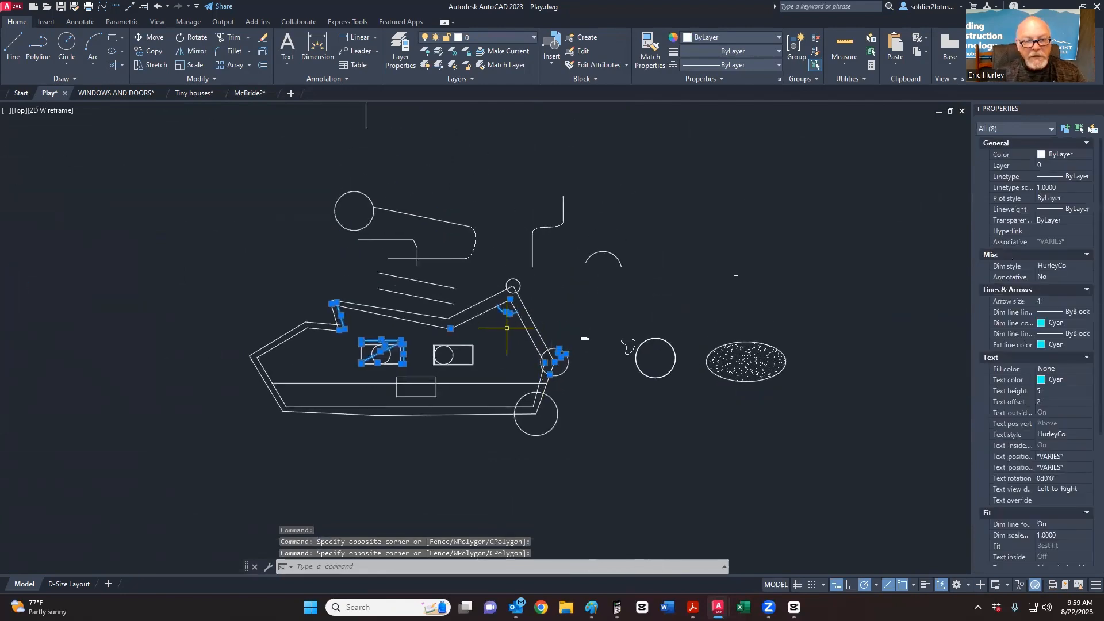
{"action": "scroll", "coordinate": [486, 281], "scroll_direction": "up", "scroll_amount": 2}
{"action": "scroll", "coordinate": [477, 265], "scroll_direction": "down", "scroll_amount": 1}
{"action": "scroll", "coordinate": [548, 399], "scroll_direction": "up", "scroll_amount": 5}
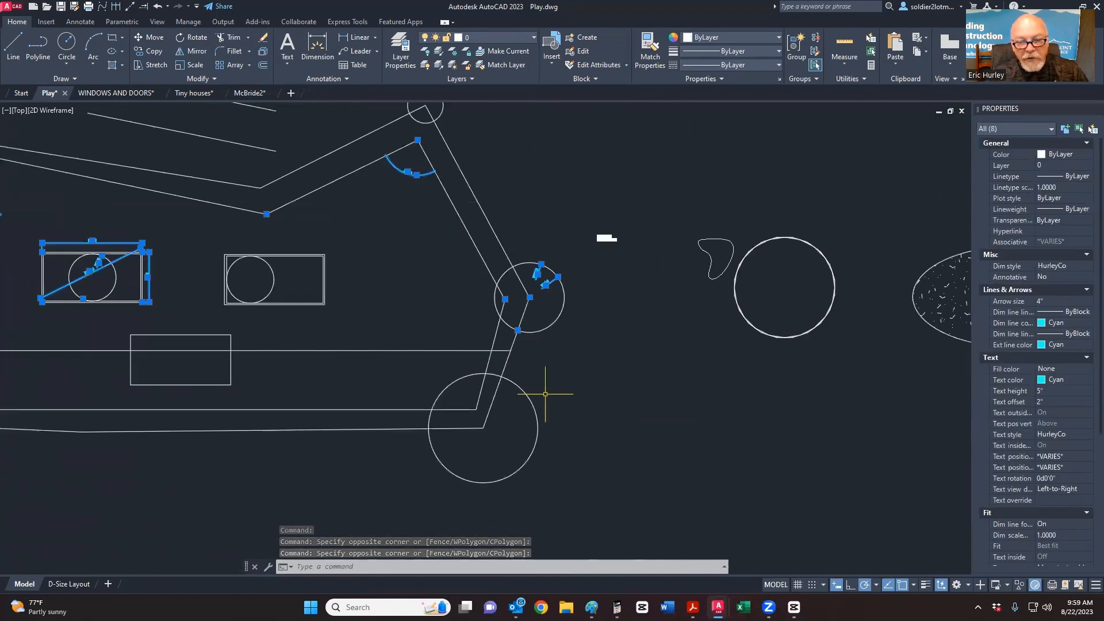
{"action": "middle_click_drag", "start_coordinate": [532, 249], "coordinate": [535, 394]}
{"action": "left_click", "coordinate": [529, 242]}
{"action": "scroll", "coordinate": [526, 230], "scroll_direction": "down", "scroll_amount": 7}
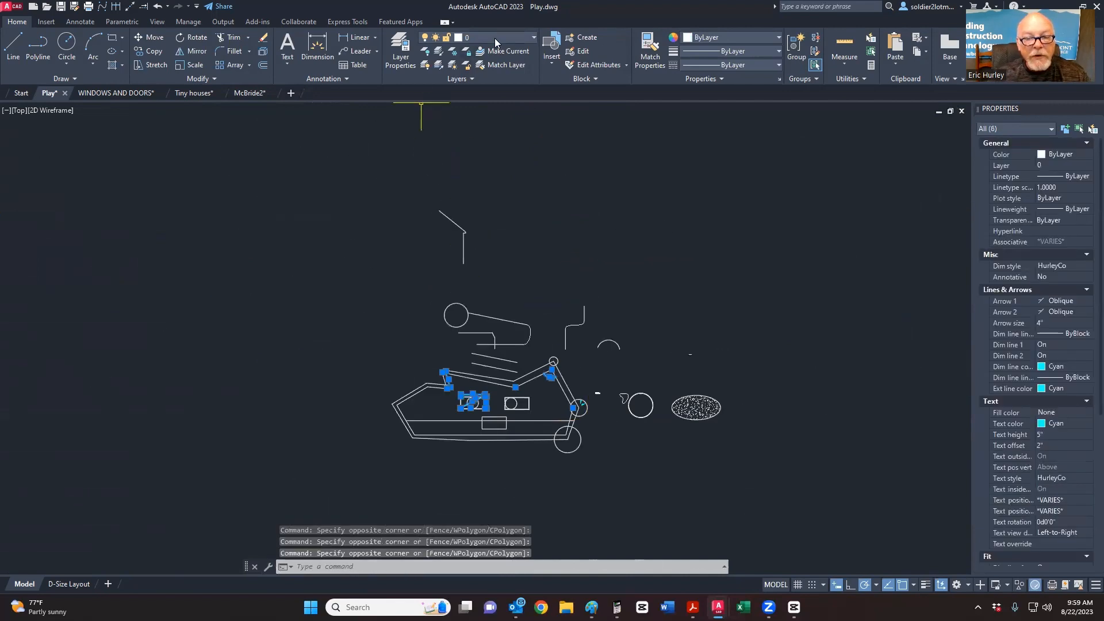
{"action": "left_click", "coordinate": [477, 37]}
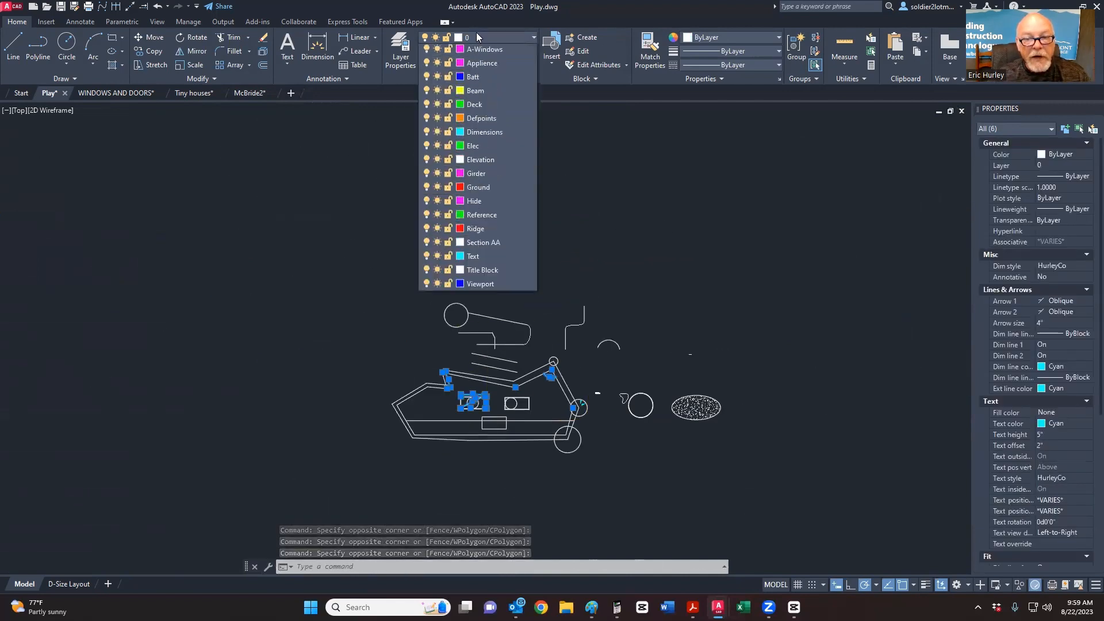
{"action": "left_click", "coordinate": [483, 190]}
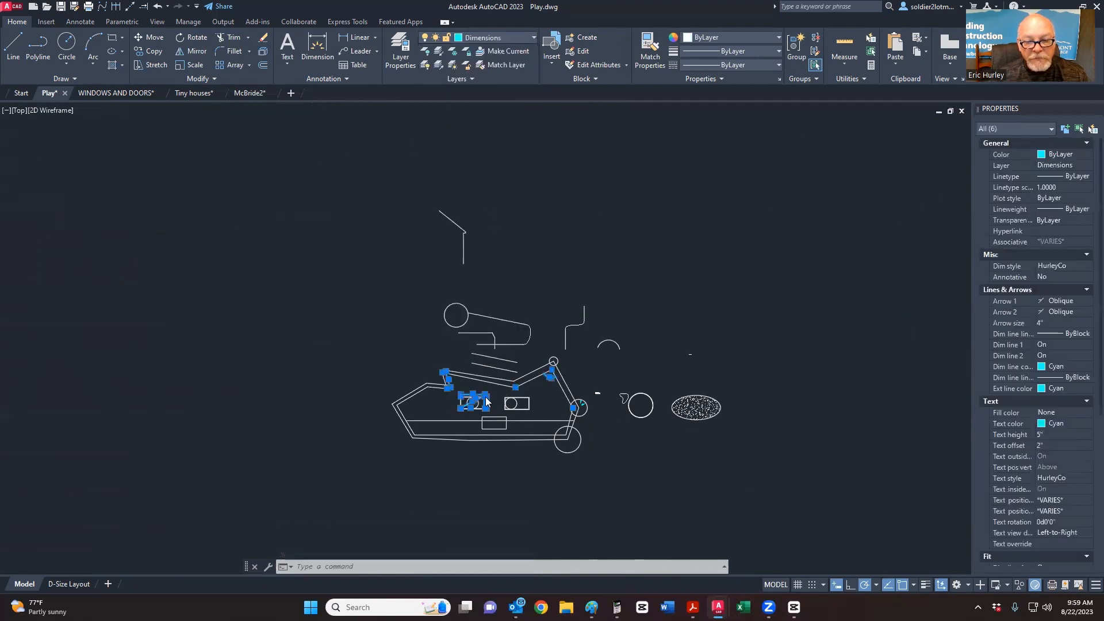
{"action": "key", "text": "Escape"}
{"action": "key", "text": "Escape"}
Step: Check the layer of the radius dimension in the circle at the outline's corner
{"action": "scroll", "coordinate": [585, 419], "scroll_direction": "up", "scroll_amount": 10}
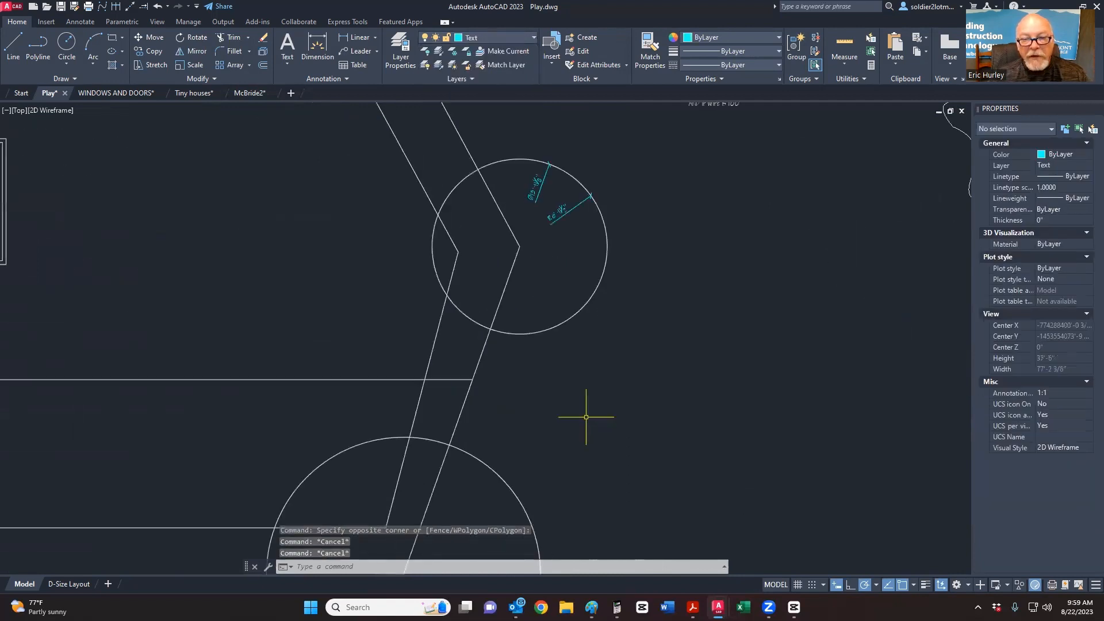
{"action": "left_click", "coordinate": [571, 237]}
{"action": "left_click", "coordinate": [559, 198]}
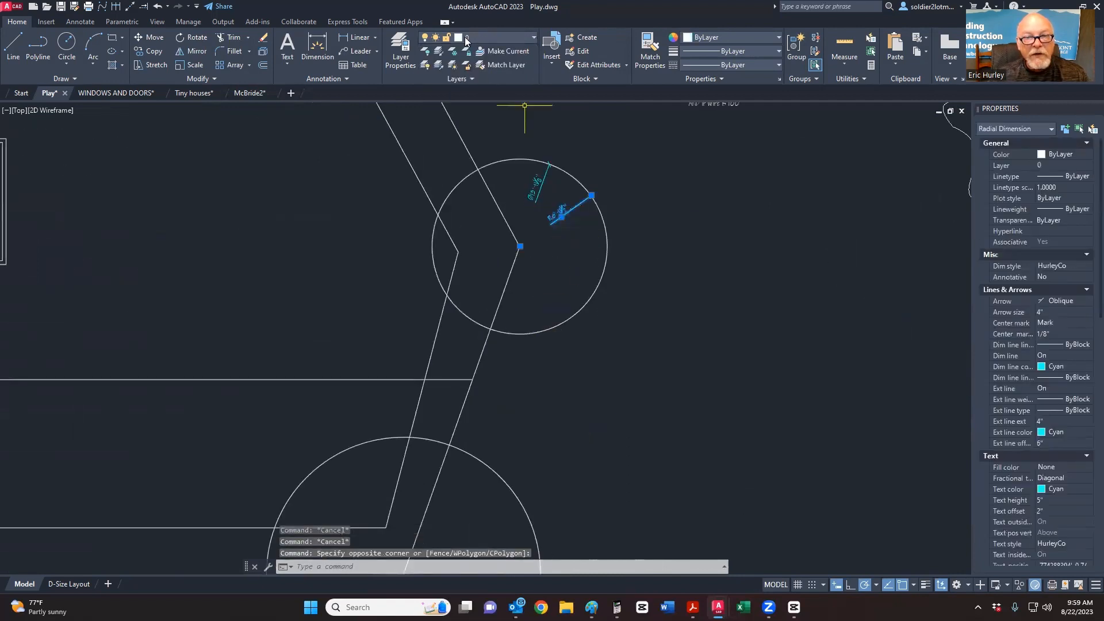
{"action": "key", "text": "Escape"}
{"action": "scroll", "coordinate": [679, 173], "scroll_direction": "down", "scroll_amount": 6}
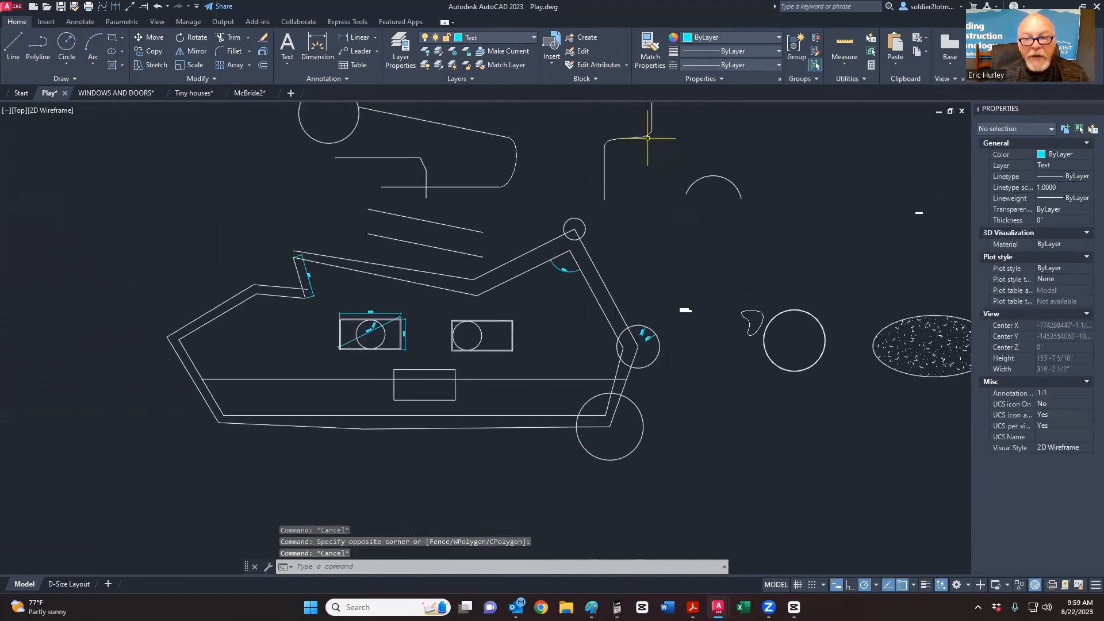
{"action": "left_click", "coordinate": [648, 59]}
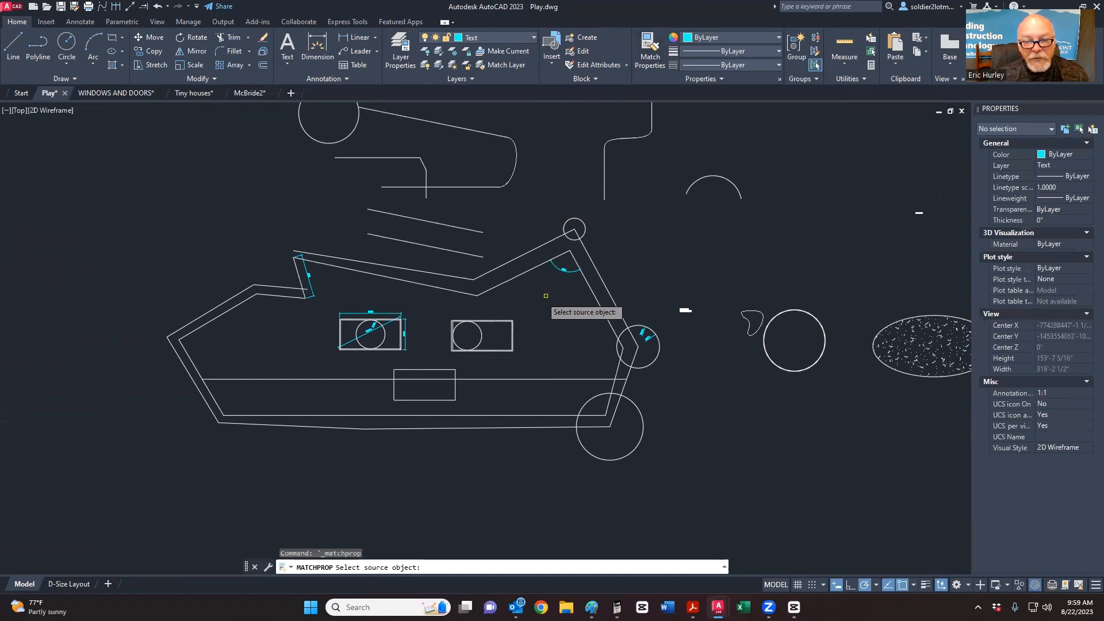
{"action": "scroll", "coordinate": [558, 269], "scroll_direction": "up", "scroll_amount": 6}
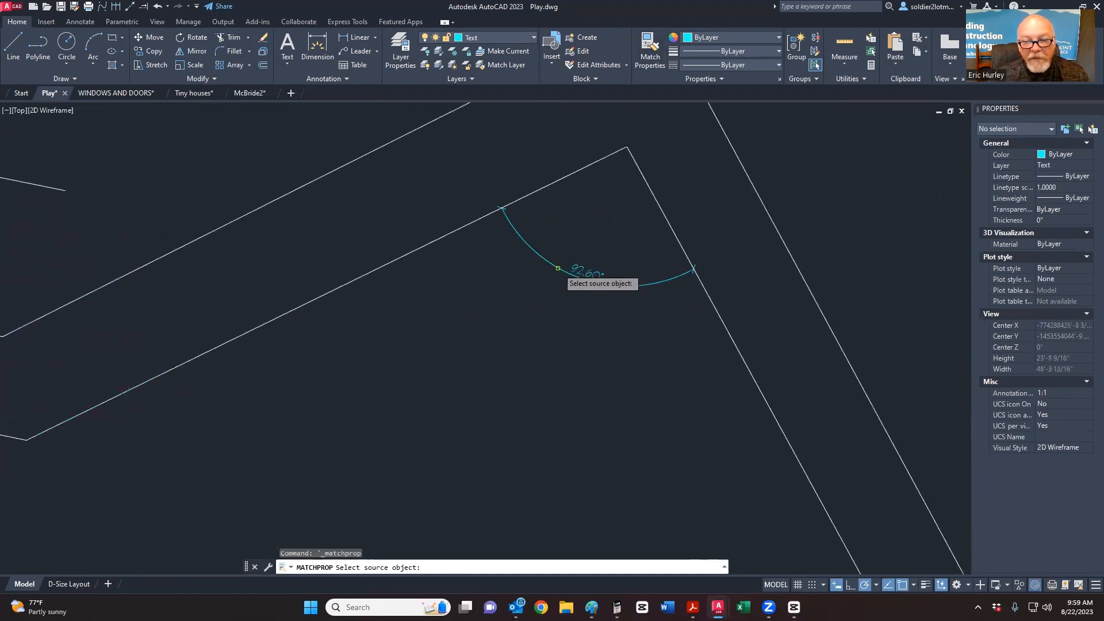
{"action": "left_click", "coordinate": [557, 268]}
{"action": "scroll", "coordinate": [507, 290], "scroll_direction": "down", "scroll_amount": 3}
{"action": "middle_click_drag", "start_coordinate": [504, 291], "coordinate": [441, 231]}
{"action": "key", "text": "Escape"}
{"action": "key", "text": "Escape"}
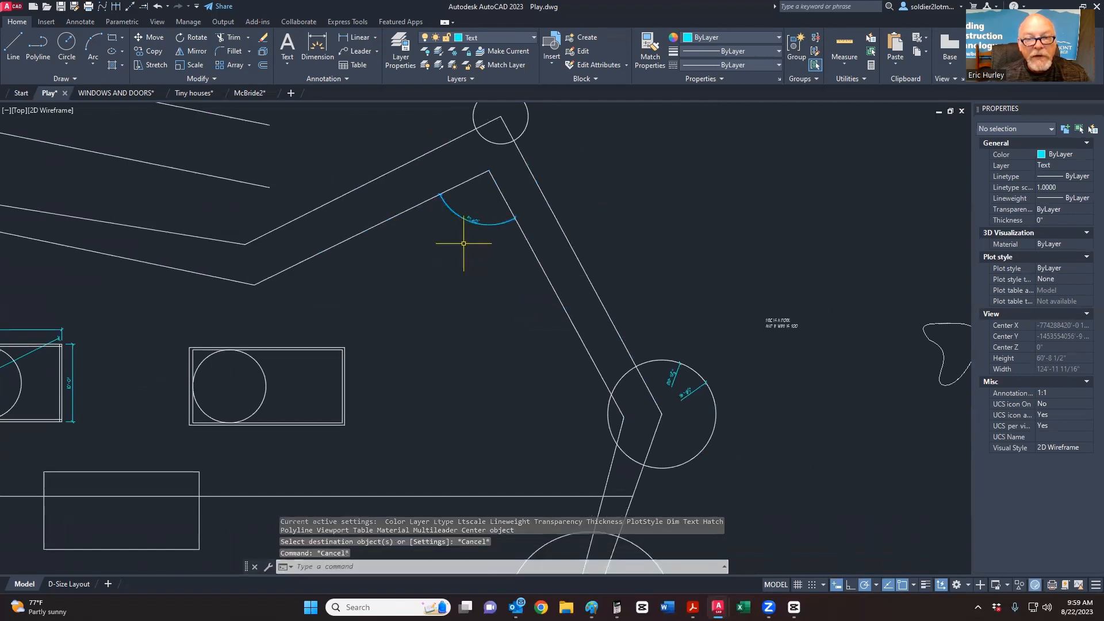
{"action": "left_click_drag", "start_coordinate": [468, 246], "coordinate": [455, 208]}
{"action": "key", "text": "Escape"}
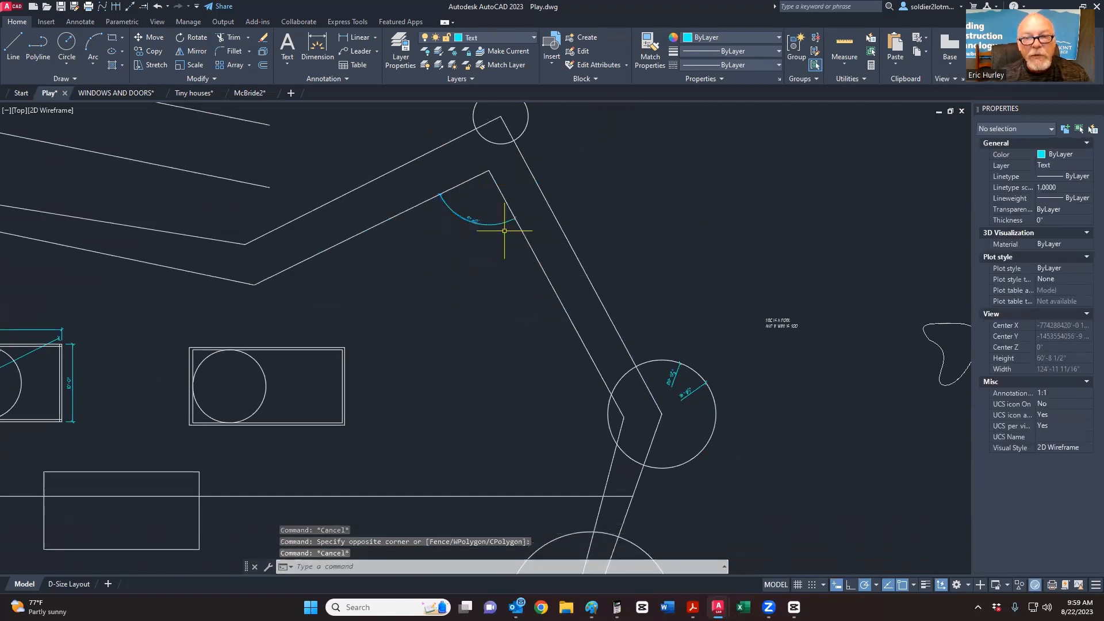
Step: Match the properties of the angular dimension onto the diameter dimension in the corner circle
{"action": "left_click", "coordinate": [652, 60]}
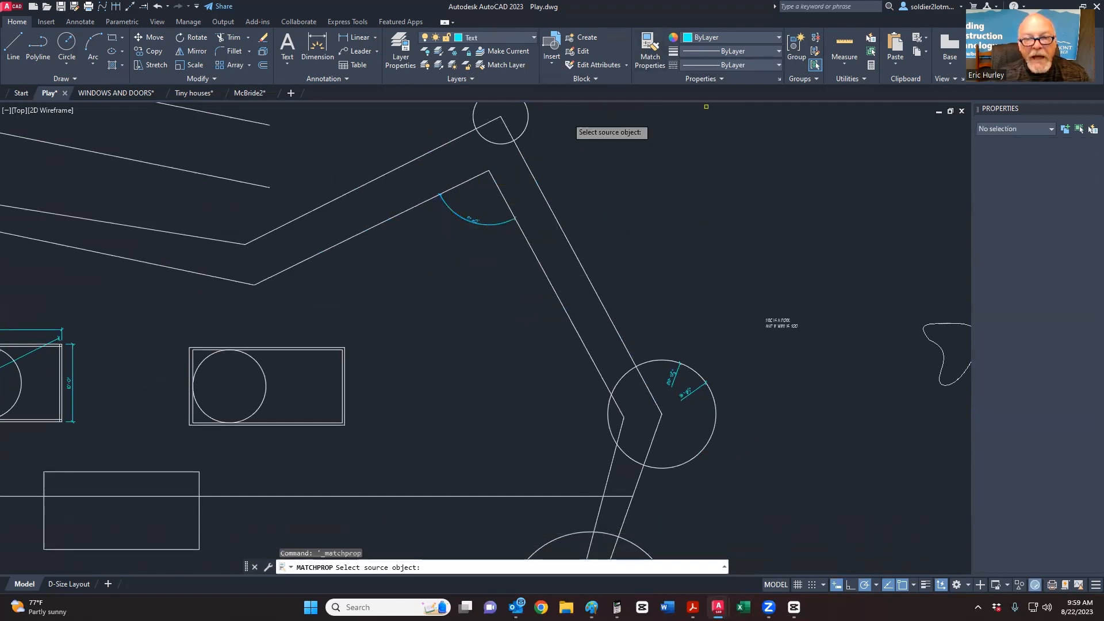
{"action": "left_click", "coordinate": [468, 218]}
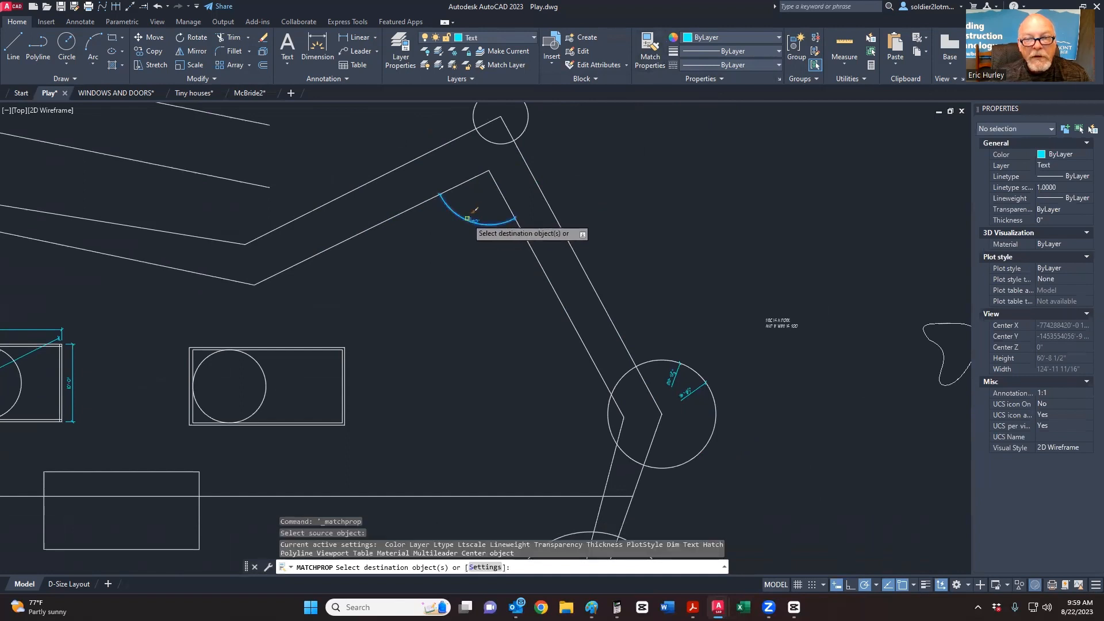
{"action": "left_click", "coordinate": [679, 385]}
{"action": "scroll", "coordinate": [680, 385], "scroll_direction": "up", "scroll_amount": 6}
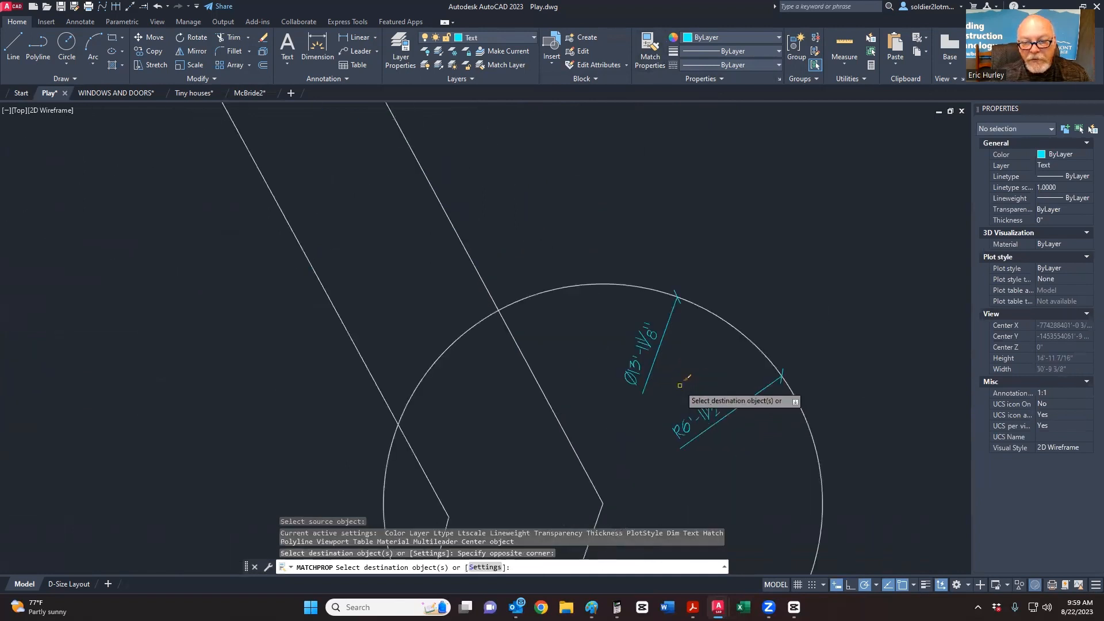
{"action": "left_click", "coordinate": [678, 385]}
{"action": "left_click", "coordinate": [633, 349]}
{"action": "key", "text": "Escape"}
Step: Check the layer of the corner circle's diameter dimension, and deselect it
{"action": "left_click", "coordinate": [679, 384]}
{"action": "left_click", "coordinate": [618, 355]}
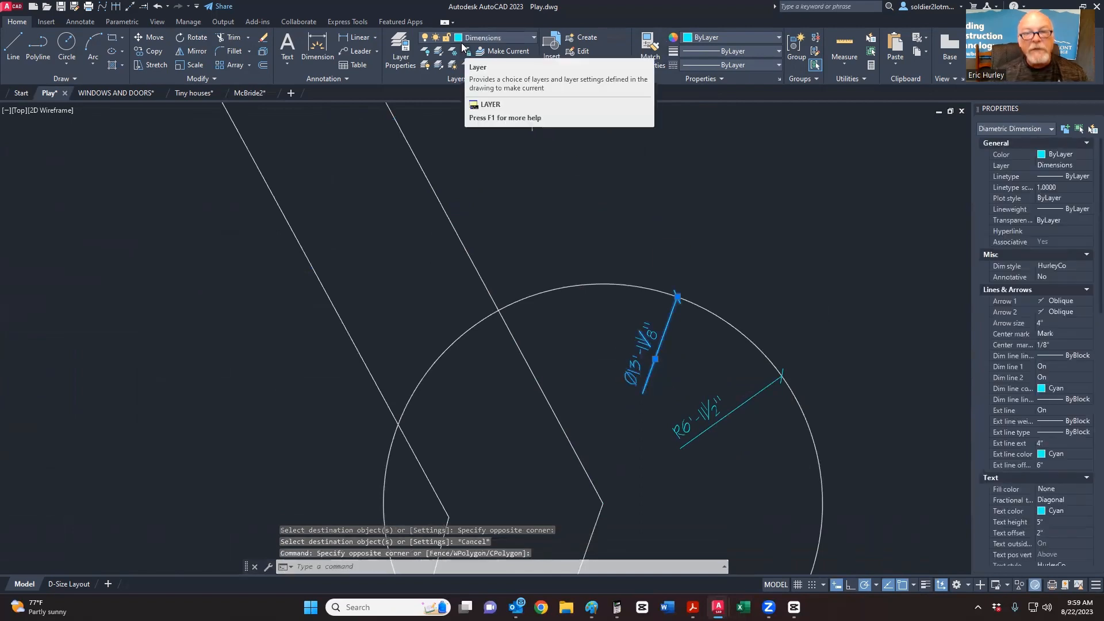
{"action": "scroll", "coordinate": [578, 269], "scroll_direction": "down", "scroll_amount": 10}
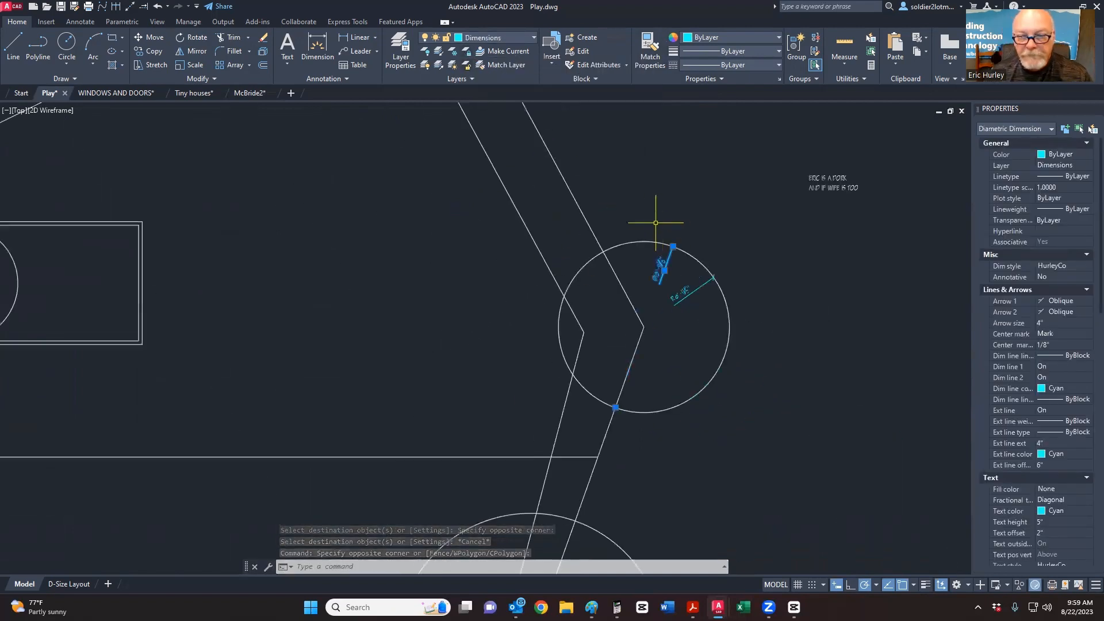
{"action": "key", "text": "Escape"}
{"action": "key", "text": "Escape"}
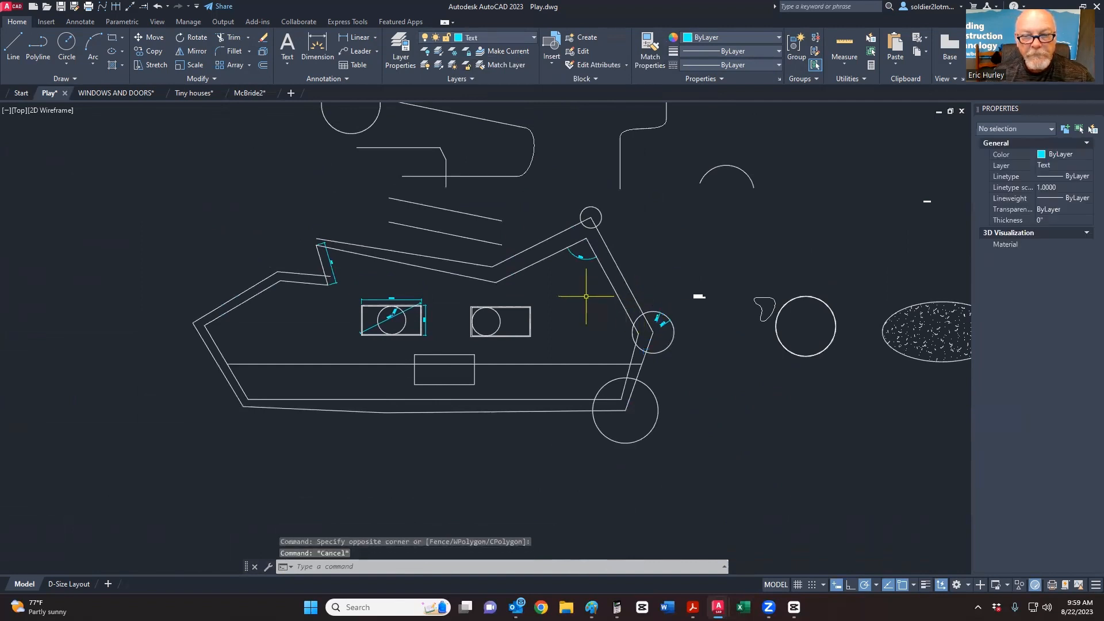
Step: Check the layer of the inner closed polyline of the double outline, and deselect it
{"action": "left_click", "coordinate": [556, 317]}
{"action": "left_click", "coordinate": [511, 257]}
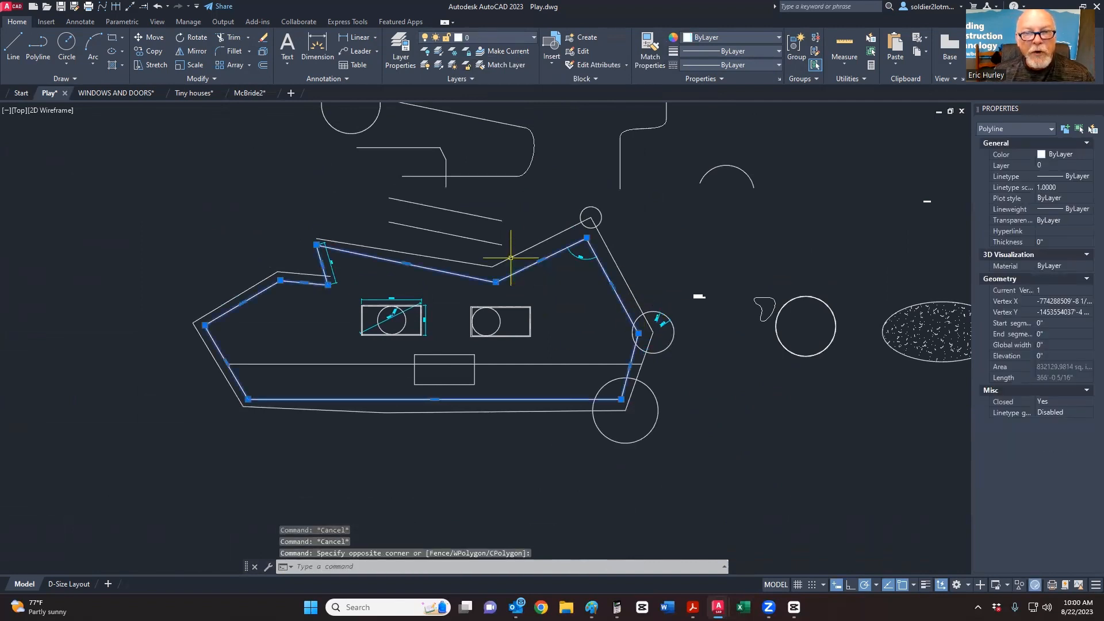
{"action": "key", "text": "Escape"}
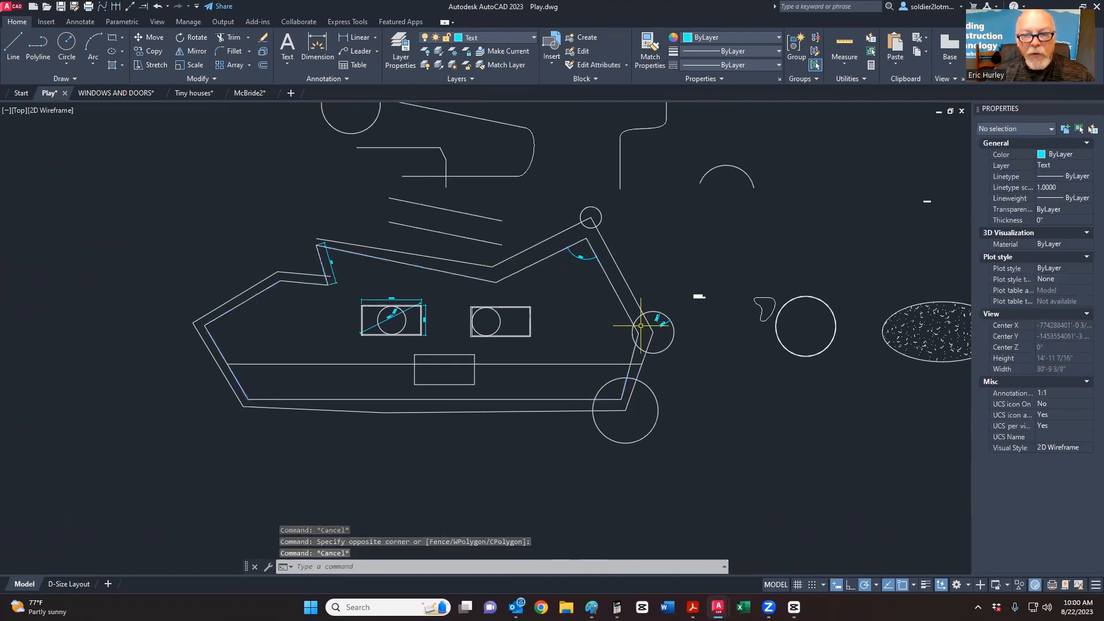
Step: Check the layer shared by the radius and diameter dimensions in the corner circle, and deselect them
{"action": "scroll", "coordinate": [659, 332], "scroll_direction": "up", "scroll_amount": 8}
{"action": "left_click", "coordinate": [679, 292]}
{"action": "left_click", "coordinate": [634, 239]}
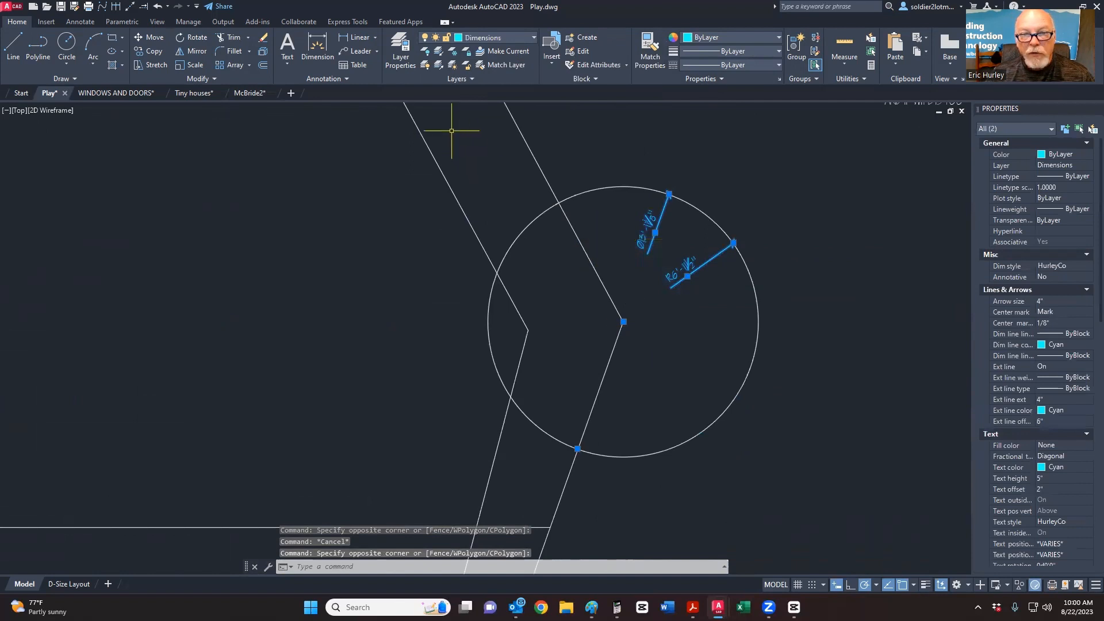
{"action": "scroll", "coordinate": [538, 259], "scroll_direction": "down", "scroll_amount": 6}
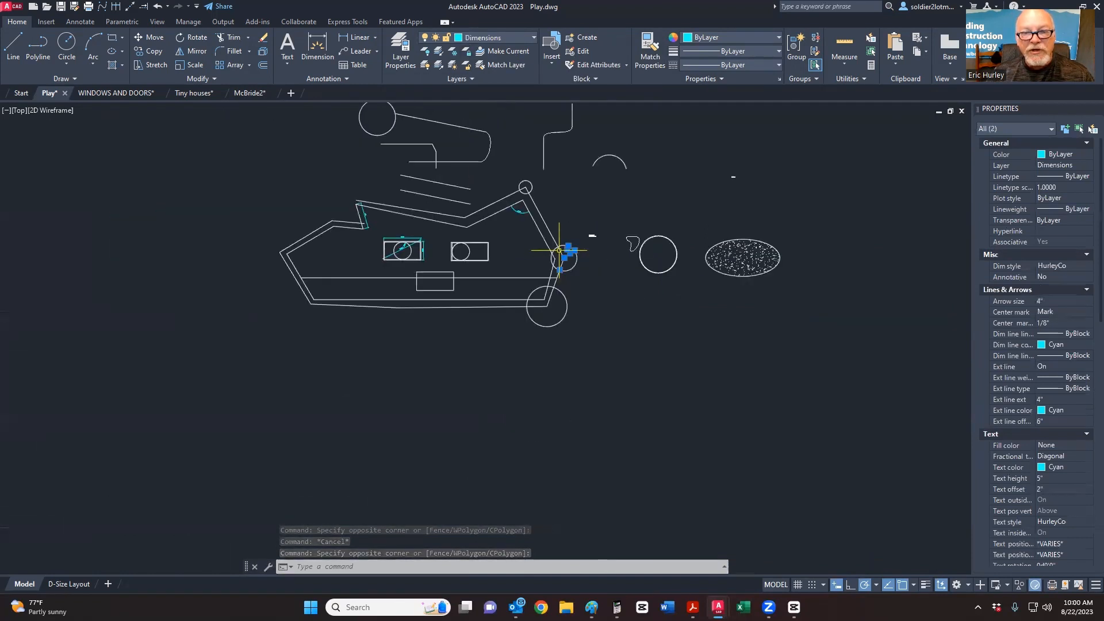
{"action": "middle_click_drag", "start_coordinate": [544, 253], "coordinate": [552, 307]}
{"action": "key", "text": "Escape"}
{"action": "key", "text": "Escape"}
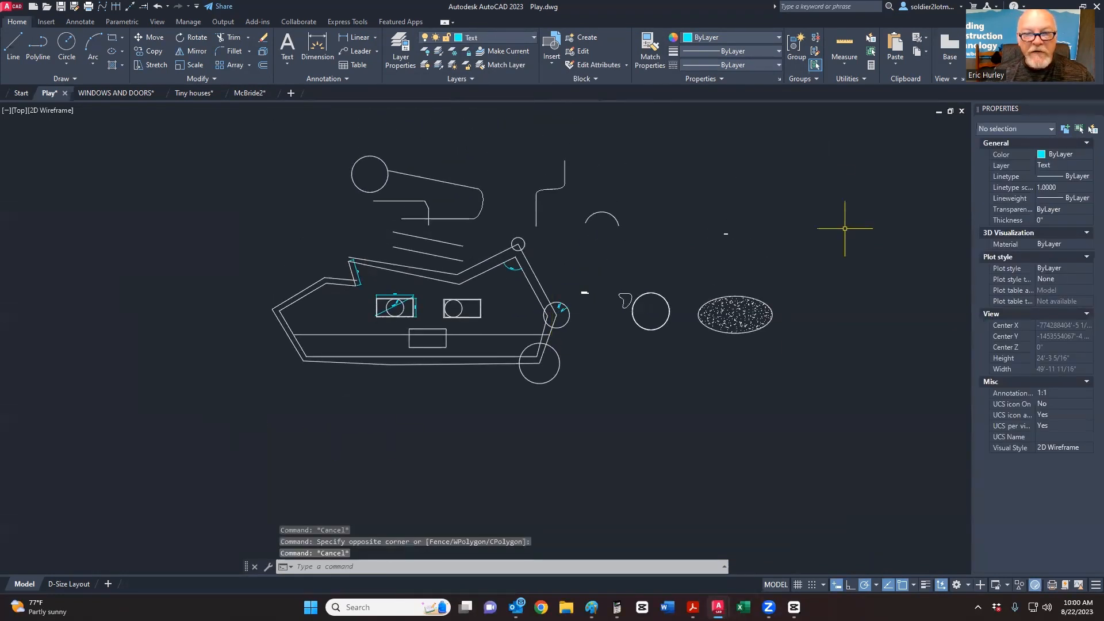
Step: Check the layer of the long horizontal line inside the double outline, and deselect it
{"action": "left_click", "coordinate": [213, 387]}
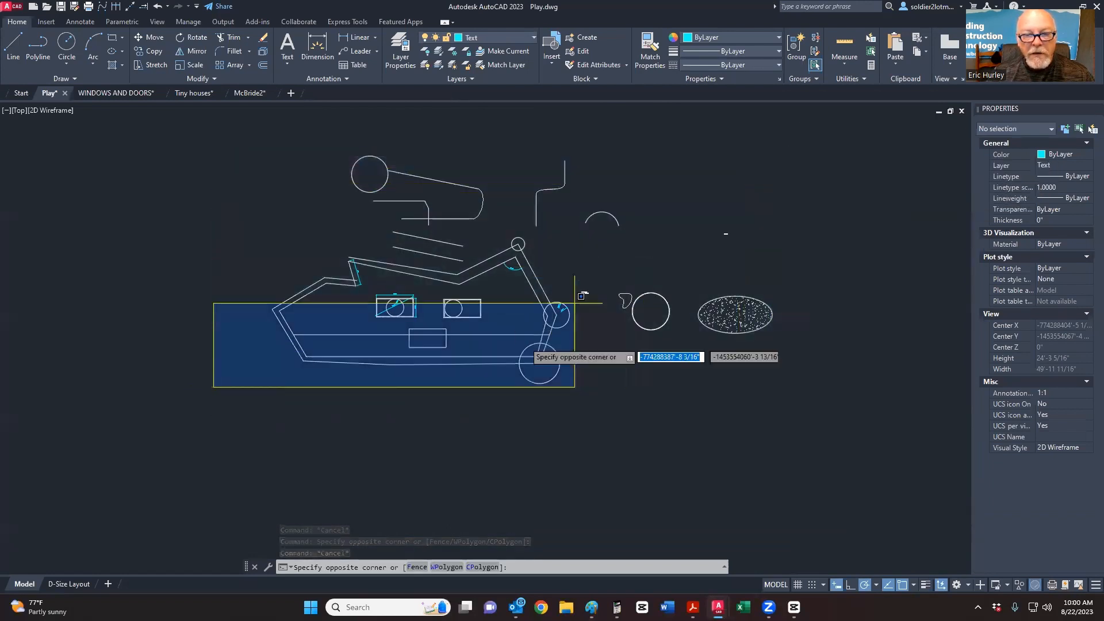
{"action": "left_click", "coordinate": [281, 440]}
{"action": "left_click", "coordinate": [319, 335]}
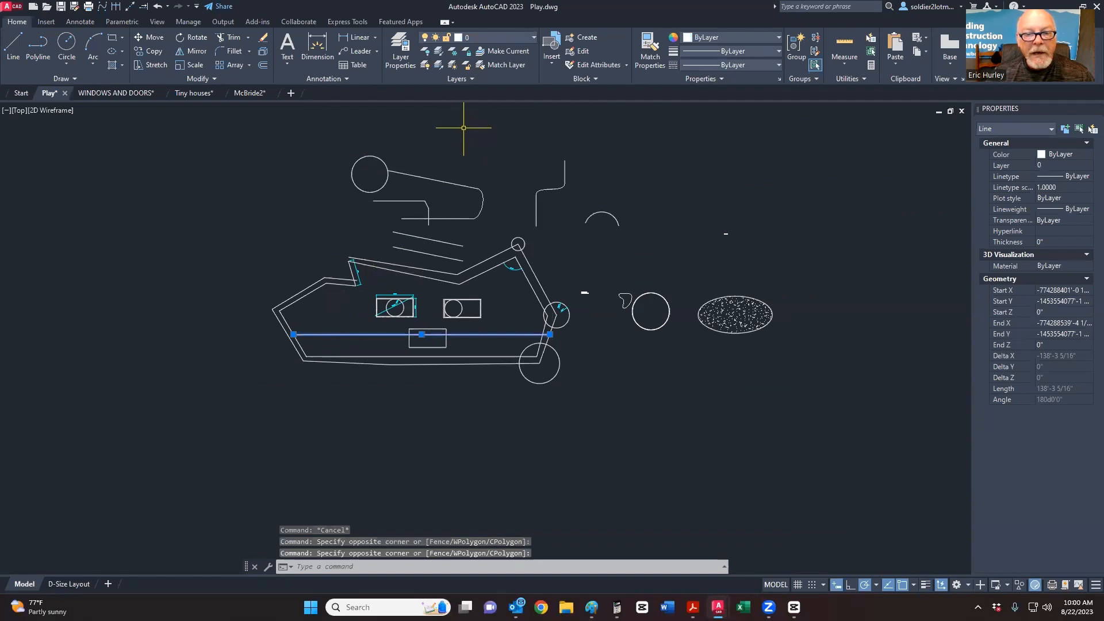
{"action": "key", "text": "Escape"}
{"action": "key", "text": "Escape"}
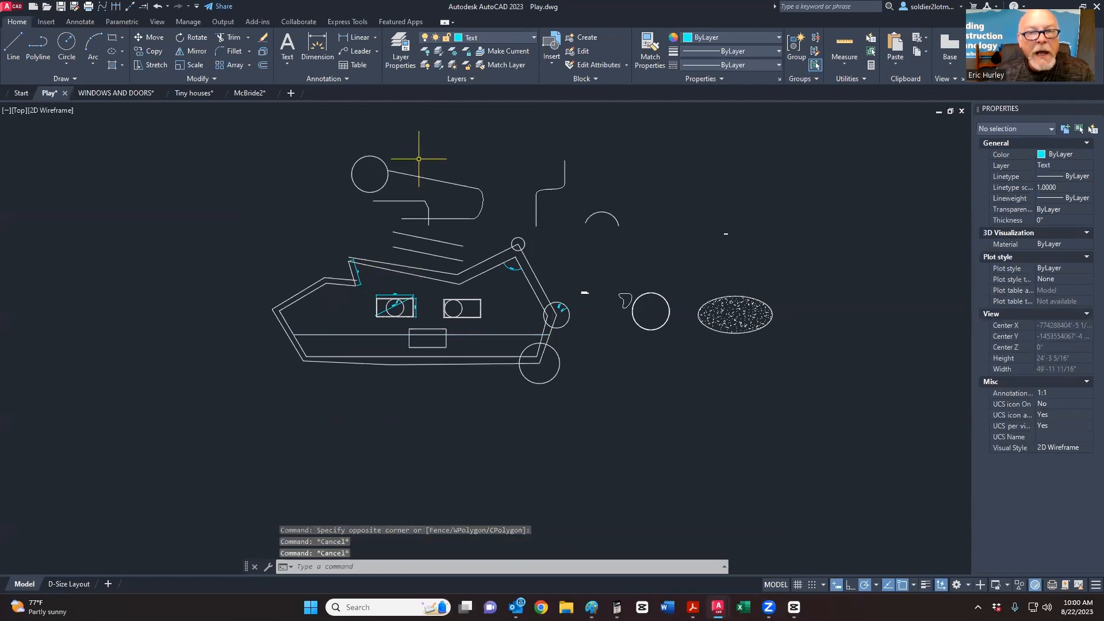
Step: Isolate layer 0 by picking the sloping line beside the upper circle, and inspect the angular dimension on its locked layer
{"action": "left_click", "coordinate": [441, 56]}
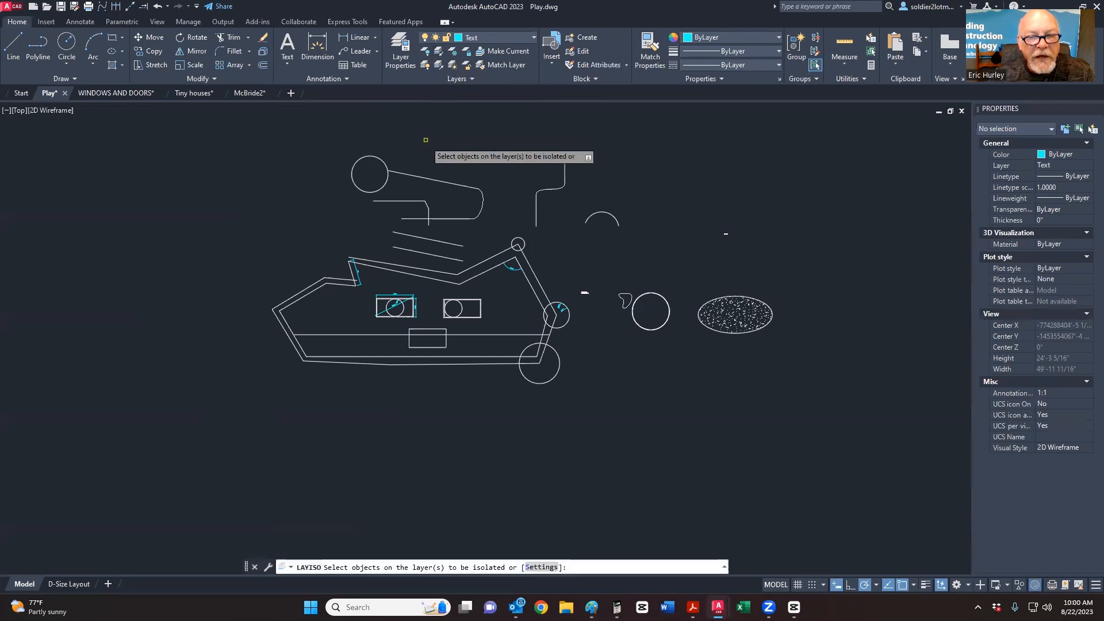
{"action": "left_click", "coordinate": [414, 175]}
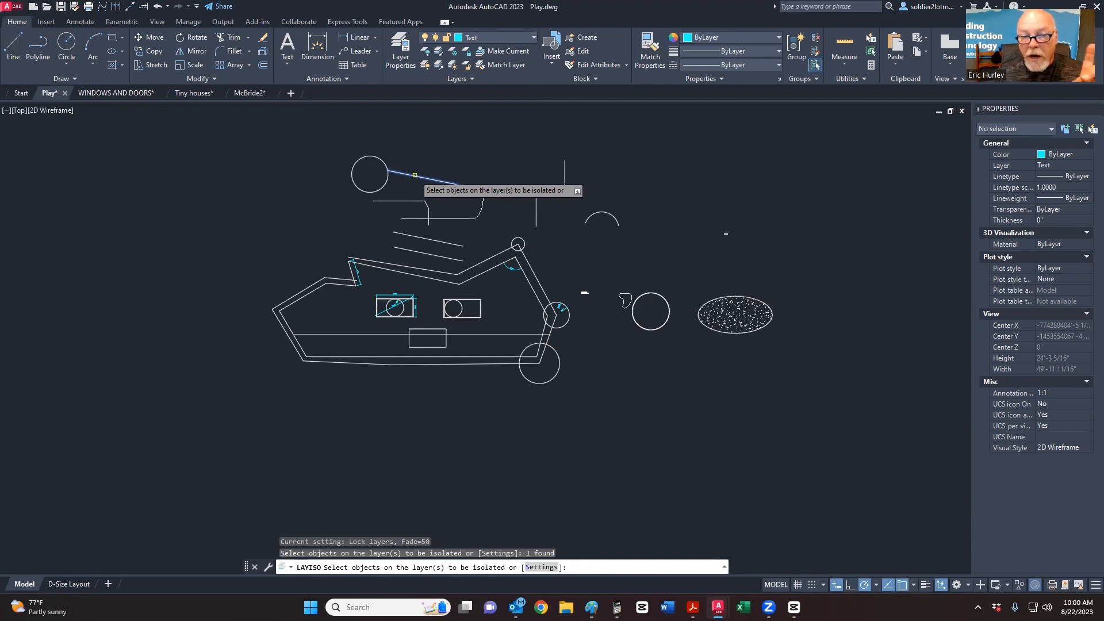
{"action": "key", "text": "Return"}
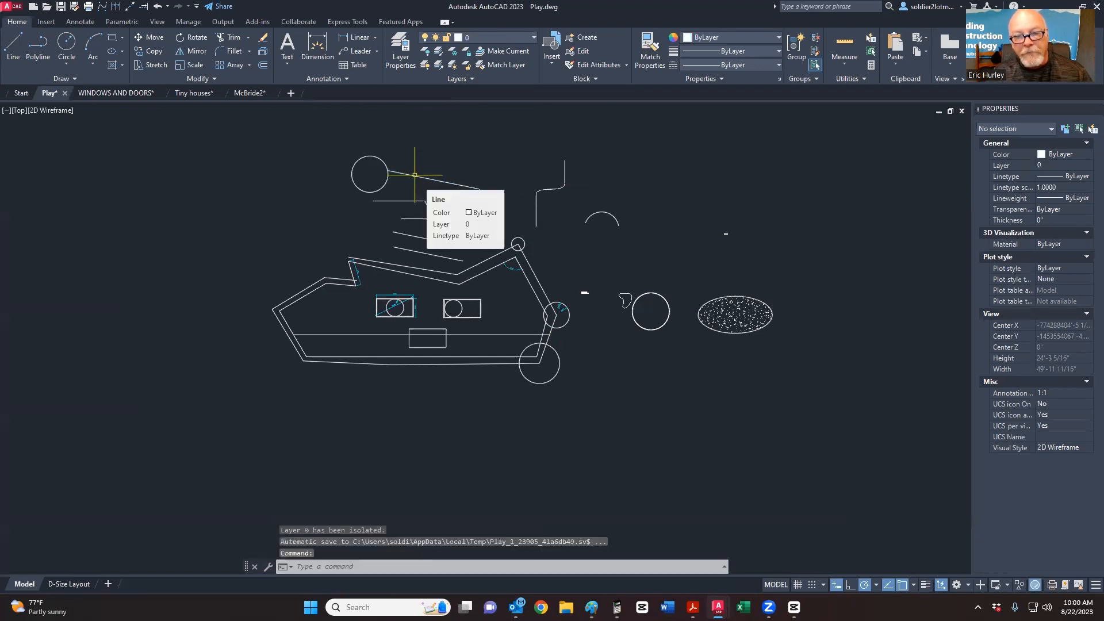
{"action": "scroll", "coordinate": [525, 266], "scroll_direction": "up", "scroll_amount": 5}
{"action": "scroll", "coordinate": [525, 265], "scroll_direction": "up", "scroll_amount": 4}
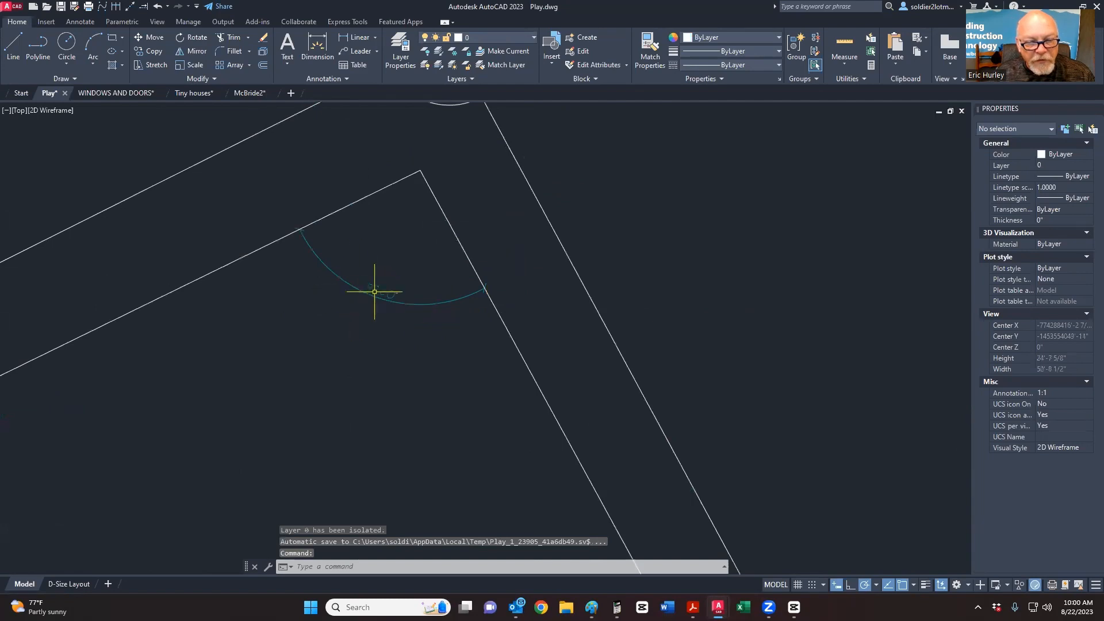
Step: Try moving the entire drawing to the right while layer 0 is isolated, and undo the move
{"action": "scroll", "coordinate": [403, 297], "scroll_direction": "down", "scroll_amount": 12}
{"action": "left_click", "coordinate": [236, 408]}
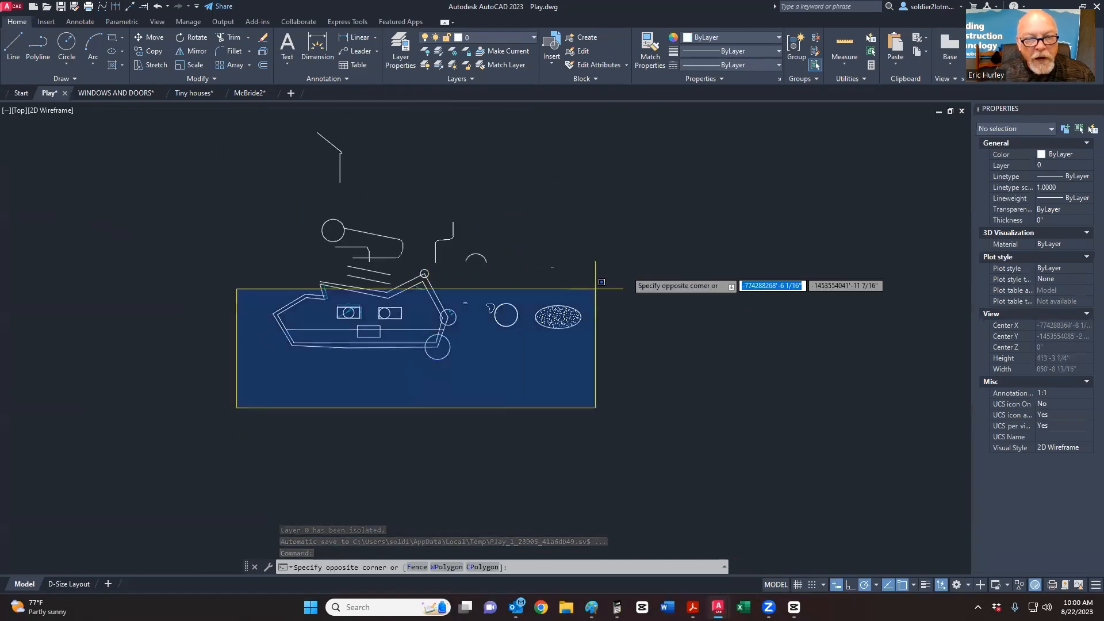
{"action": "left_click", "coordinate": [601, 282]}
{"action": "right_click", "coordinate": [650, 262]}
{"action": "left_click", "coordinate": [709, 348]}
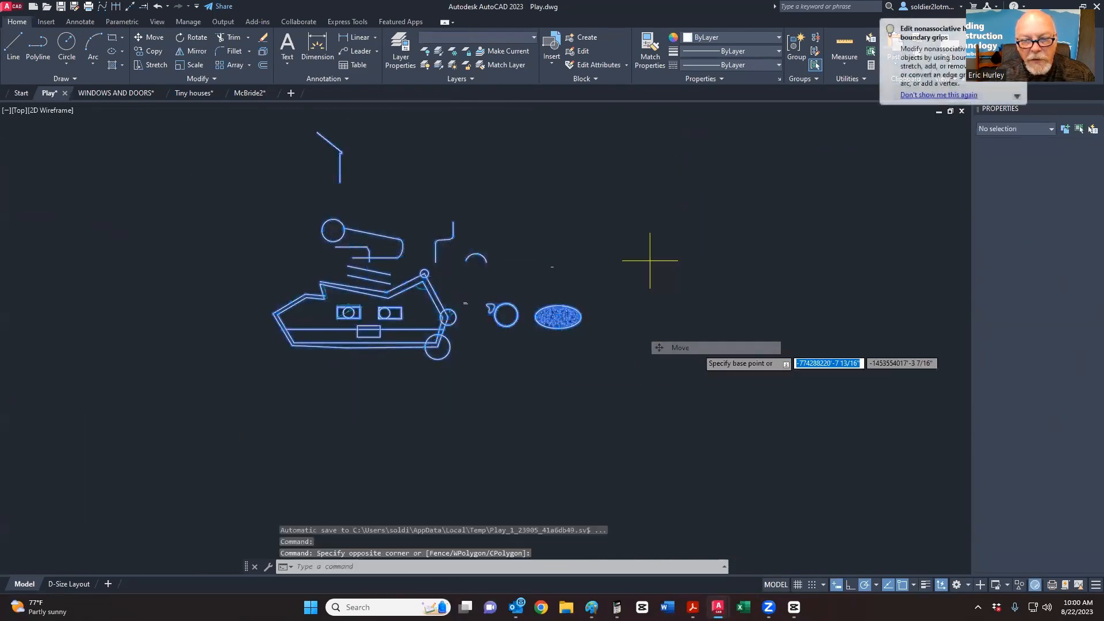
{"action": "left_click", "coordinate": [546, 361]}
{"action": "left_click", "coordinate": [871, 350]}
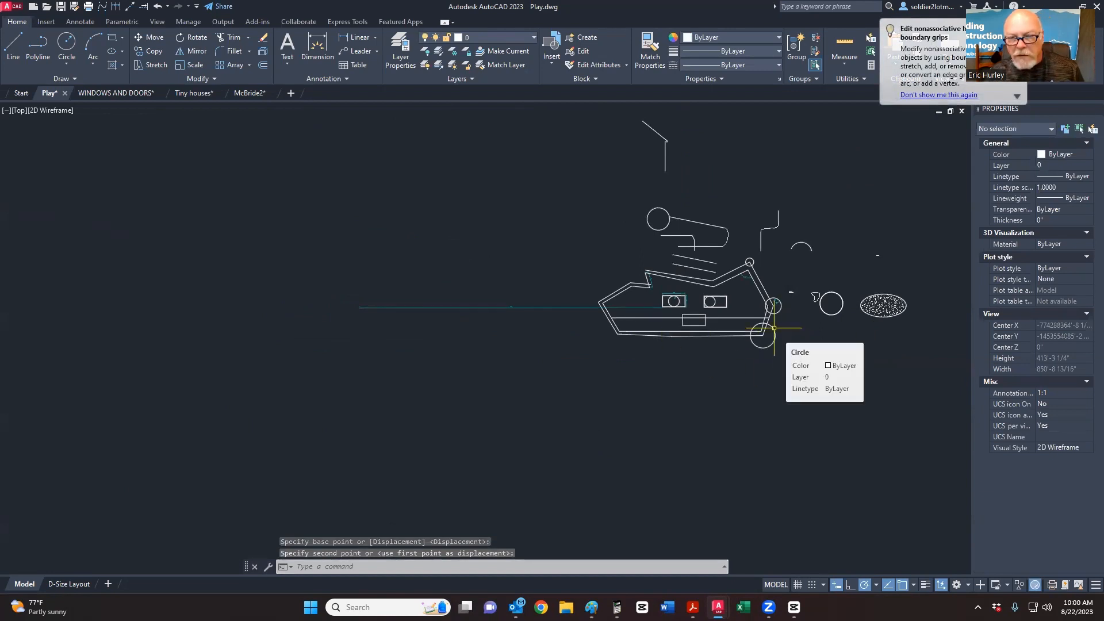
{"action": "key", "text": "ctrl+z"}
{"action": "scroll", "coordinate": [332, 377], "scroll_direction": "up", "scroll_amount": 2}
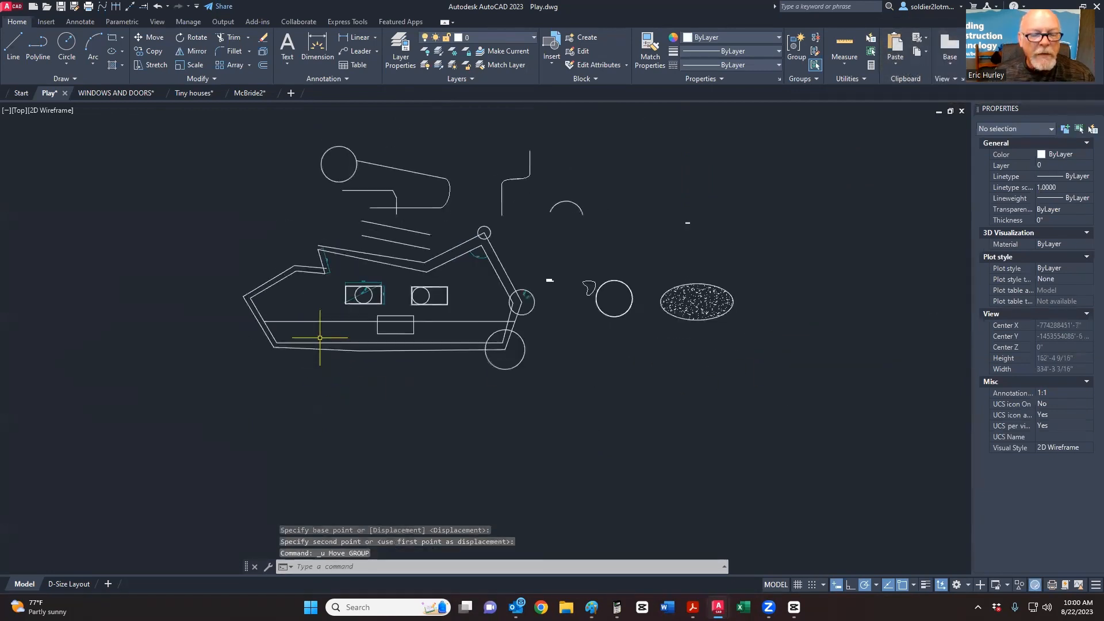
Step: Assign all objects on the unlocked layer 0 to the A-Walls layer, dismiss the locked-layer warning, and deselect them
{"action": "scroll", "coordinate": [270, 466], "scroll_direction": "down", "scroll_amount": 3}
{"action": "left_click", "coordinate": [241, 450]}
{"action": "left_click", "coordinate": [592, 164]}
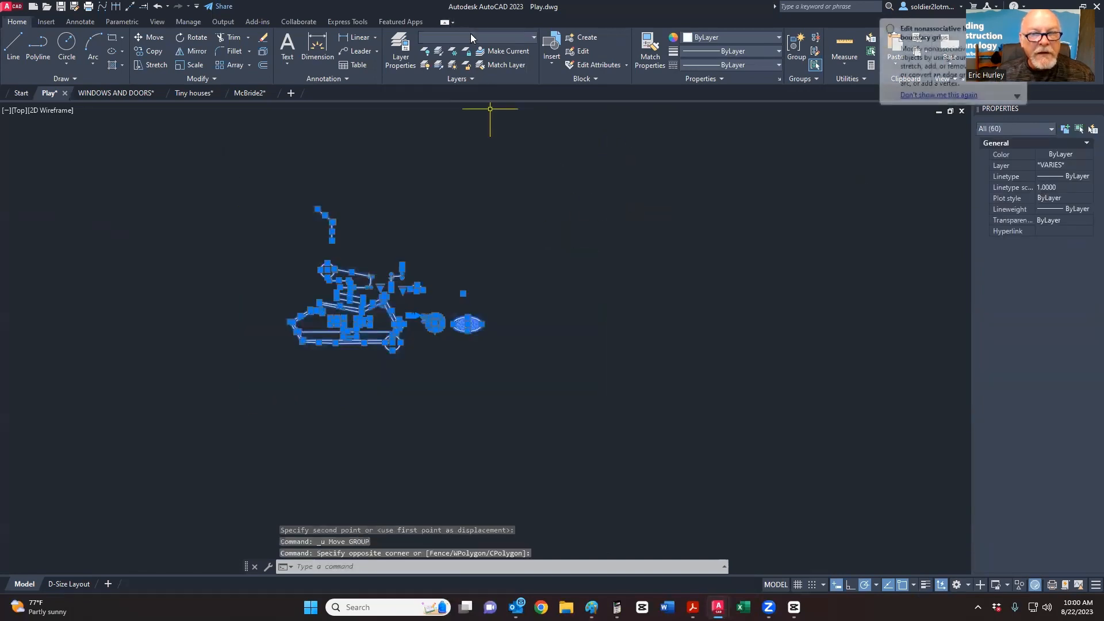
{"action": "left_click", "coordinate": [472, 34]}
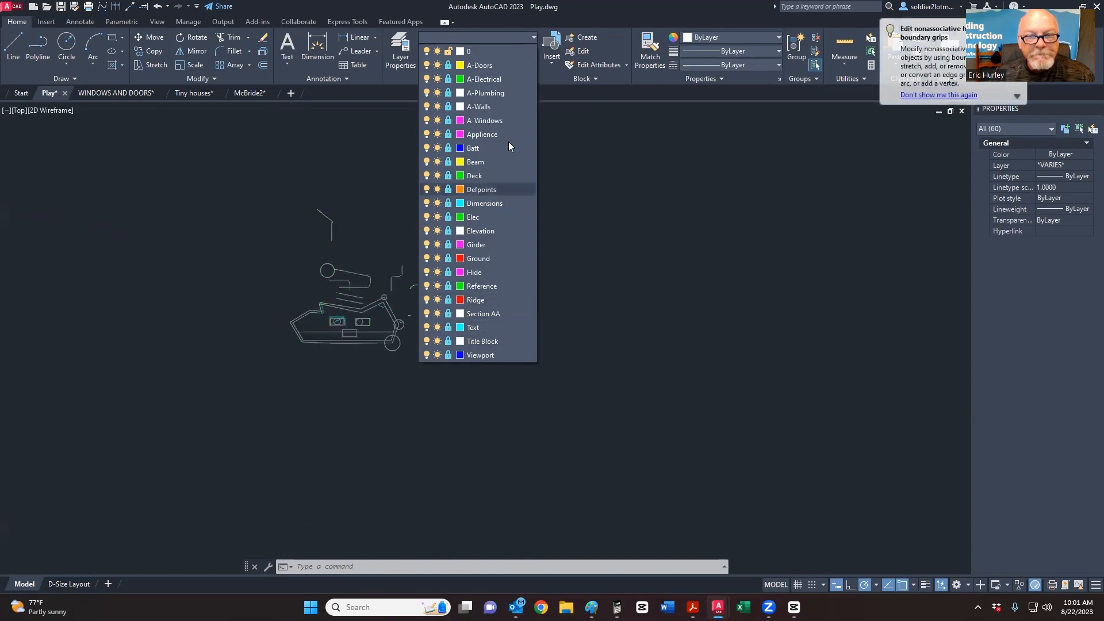
{"action": "left_click", "coordinate": [497, 108]}
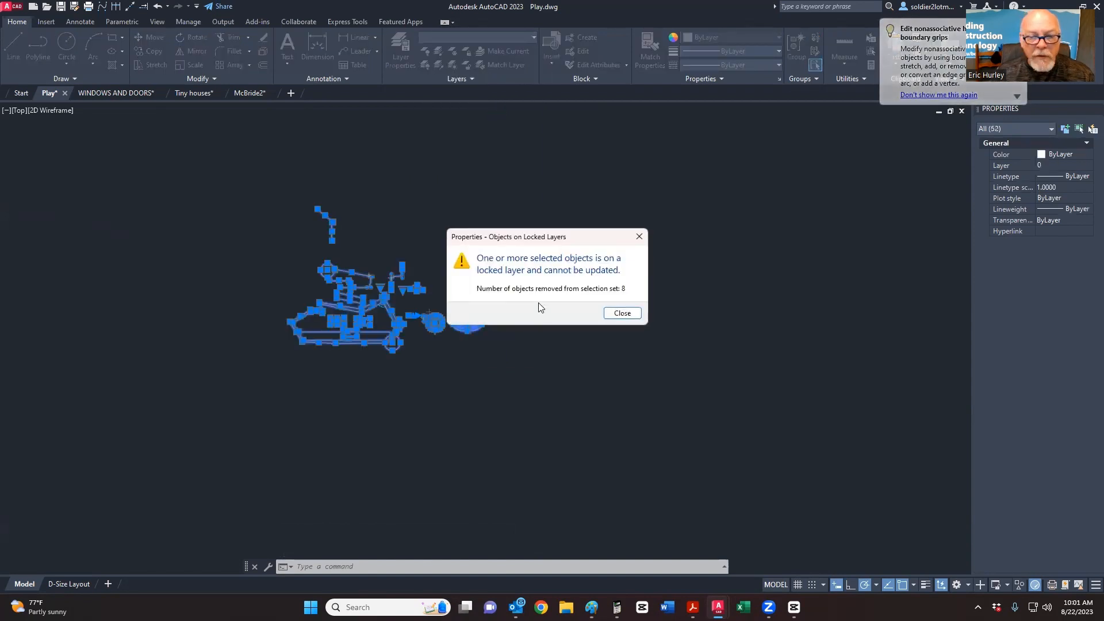
{"action": "left_click", "coordinate": [621, 313]}
{"action": "key", "text": "Escape"}
{"action": "key", "text": "Escape"}
{"action": "key", "text": "Escape"}
{"action": "scroll", "coordinate": [368, 337], "scroll_direction": "up", "scroll_amount": 6}
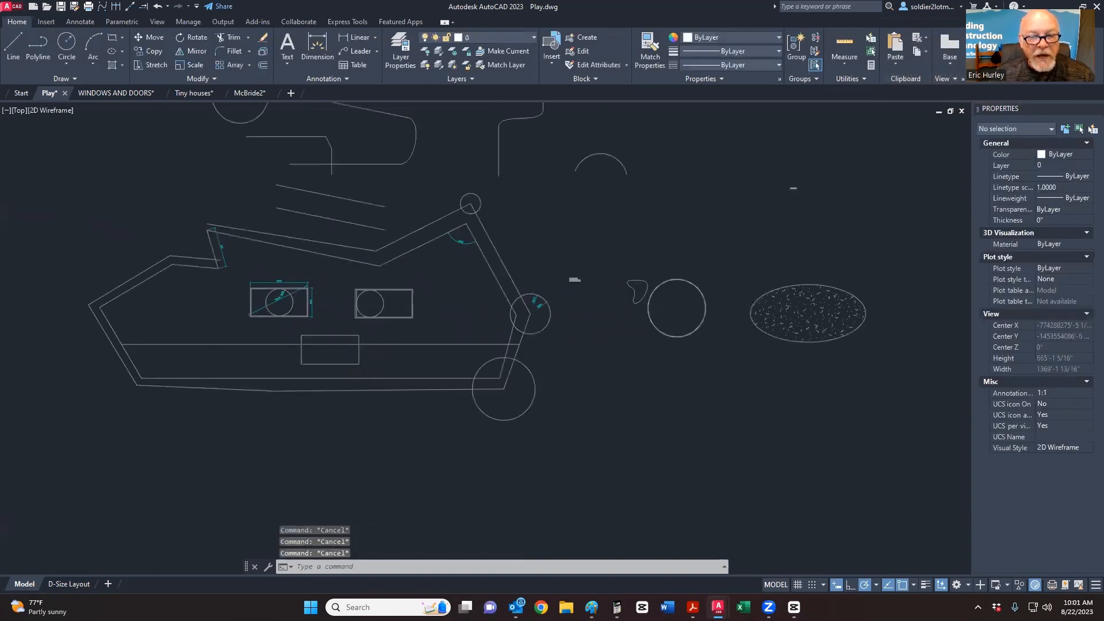
Step: Unisolate the layers to restore their state from before the isolation
{"action": "scroll", "coordinate": [428, 264], "scroll_direction": "down", "scroll_amount": 4}
{"action": "middle_click_drag", "start_coordinate": [374, 264], "coordinate": [411, 335]}
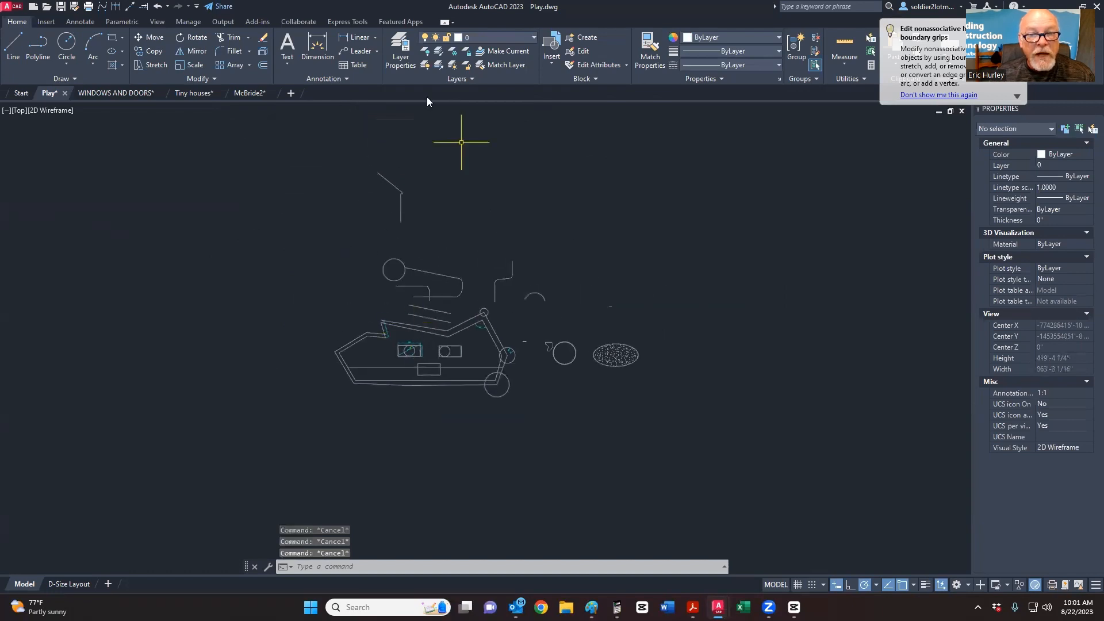
{"action": "left_click", "coordinate": [438, 70]}
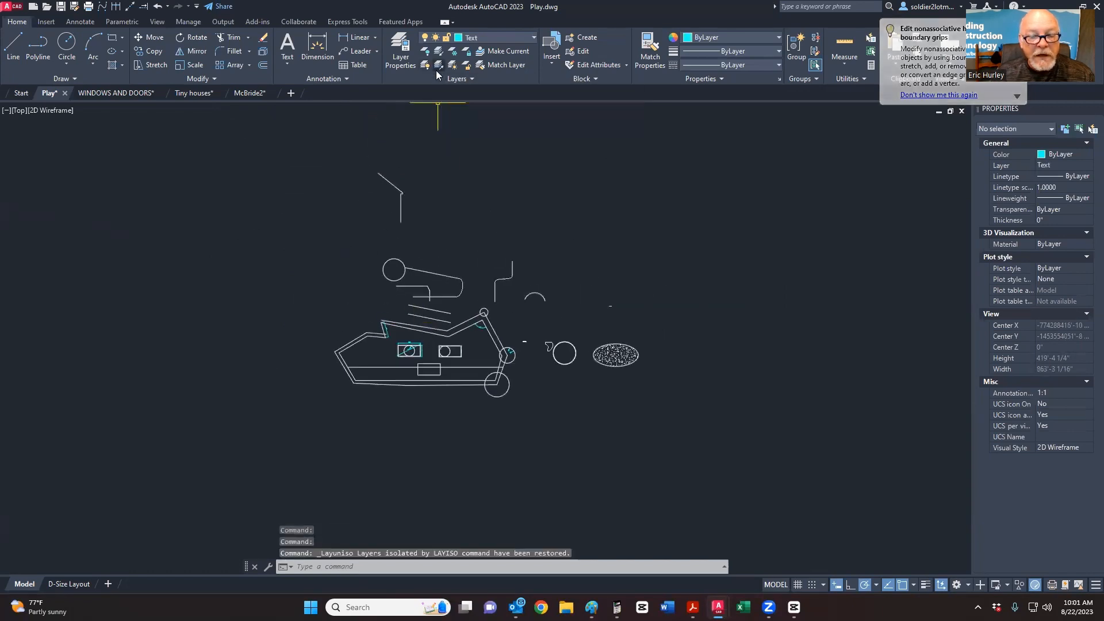
Step: Check the layer of the horizontal line joined to the curved end above the double outline, and deselect it
{"action": "scroll", "coordinate": [420, 303], "scroll_direction": "up", "scroll_amount": 5}
{"action": "left_click", "coordinate": [532, 270]}
{"action": "left_click", "coordinate": [519, 253]}
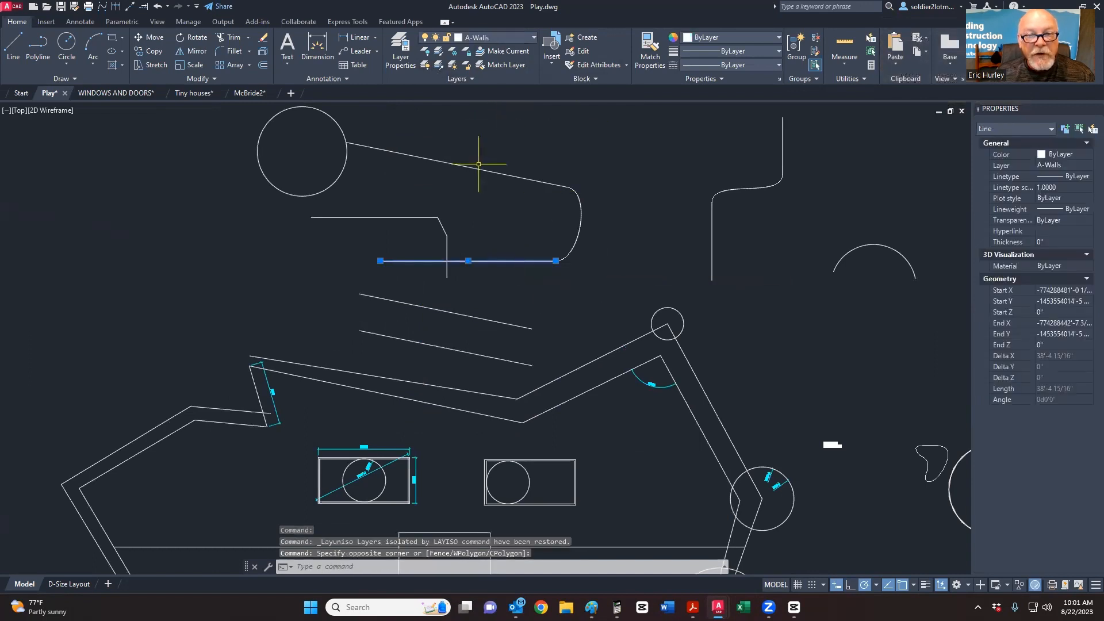
{"action": "scroll", "coordinate": [479, 165], "scroll_direction": "down", "scroll_amount": 4}
{"action": "key", "text": "Escape"}
Step: Check the layer of the hatch in the ellipse, review the layers available for it, and deselect it
{"action": "middle_click_drag", "start_coordinate": [484, 240], "coordinate": [309, 208]}
{"action": "scroll", "coordinate": [564, 287], "scroll_direction": "up", "scroll_amount": 5}
{"action": "left_click", "coordinate": [550, 279]}
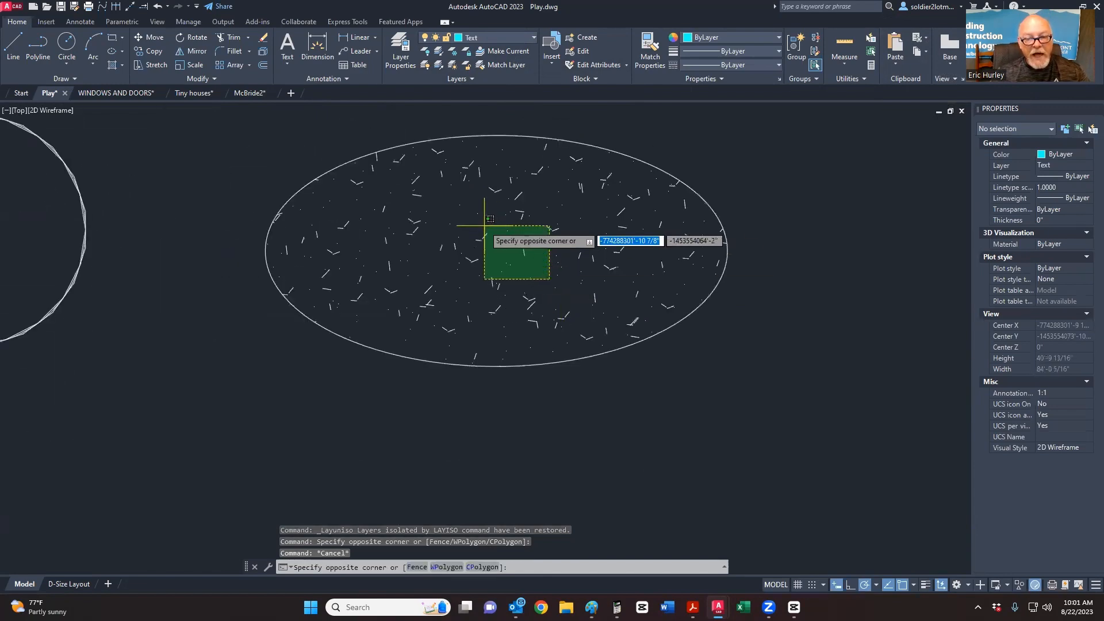
{"action": "left_click", "coordinate": [491, 219]}
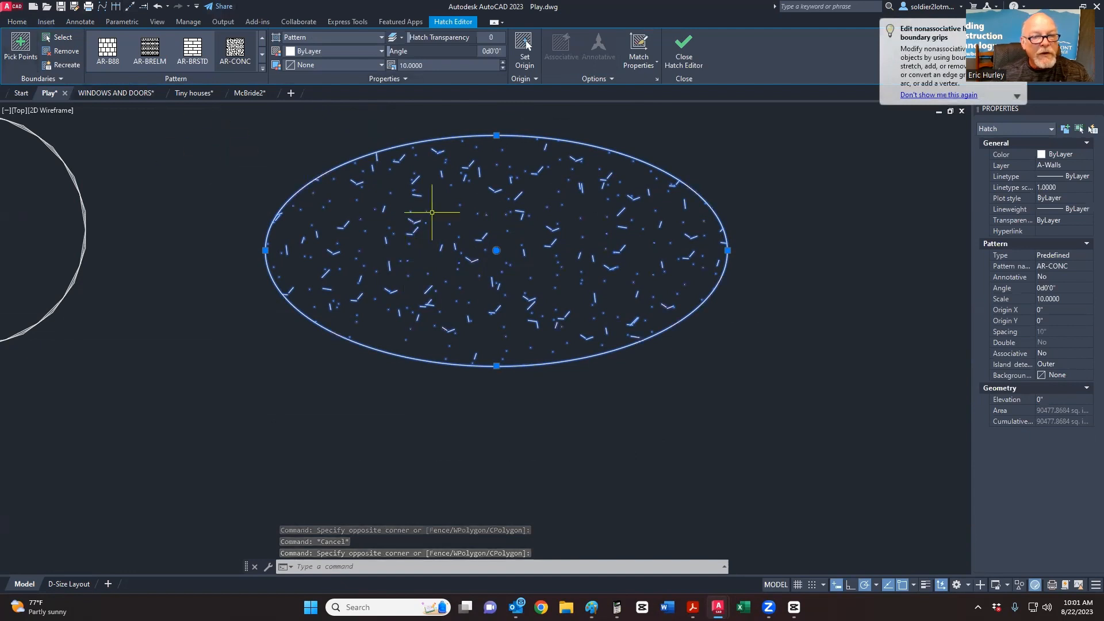
{"action": "left_click", "coordinate": [26, 15]}
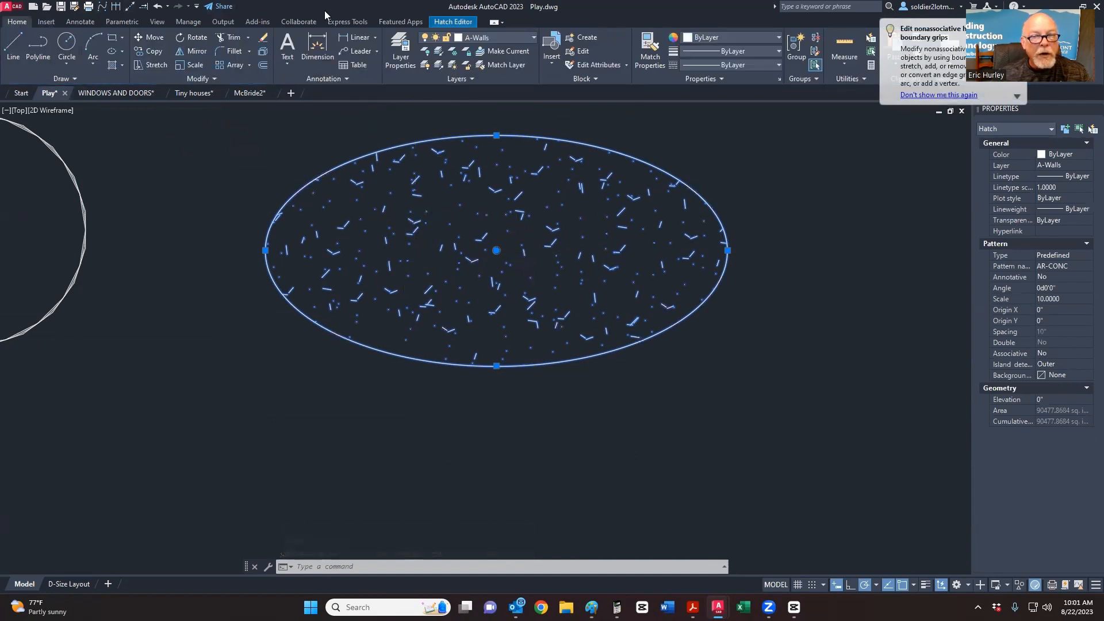
{"action": "left_click", "coordinate": [516, 38]}
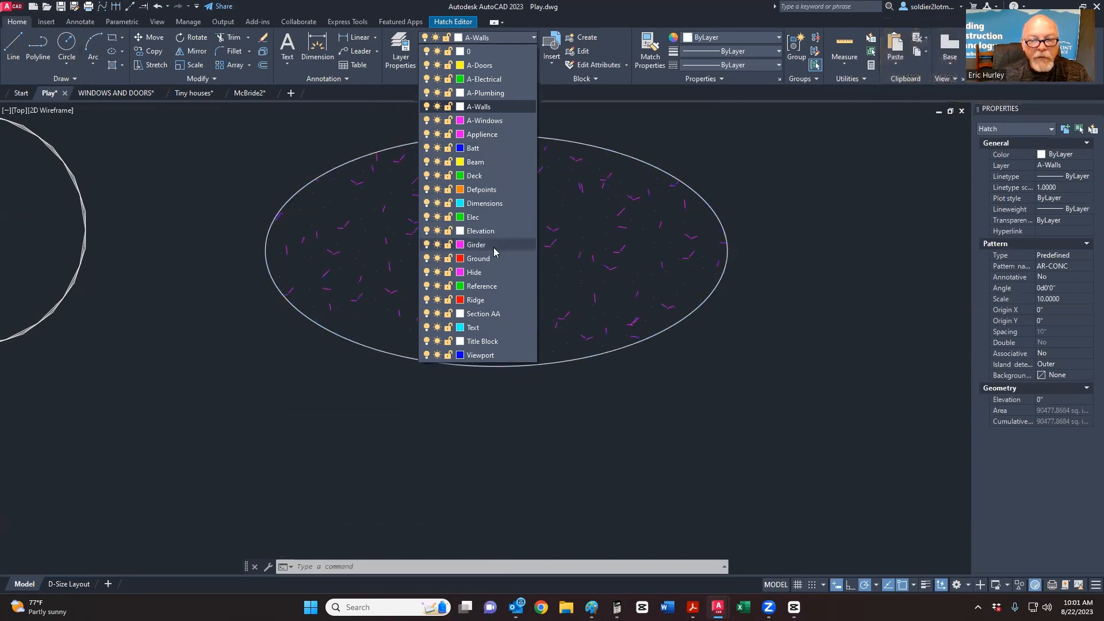
{"action": "key", "text": "Escape"}
{"action": "key", "text": "Escape"}
{"action": "key", "text": "Escape"}
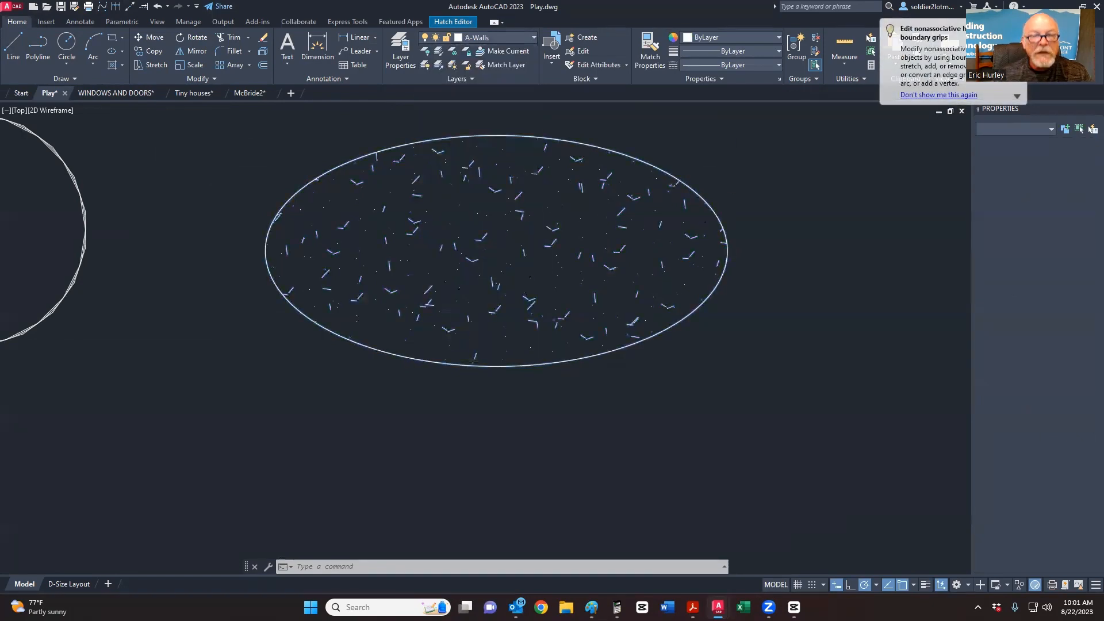
Step: Create a new layer named Hatch in the Layer Properties Manager
{"action": "left_click", "coordinate": [402, 51]}
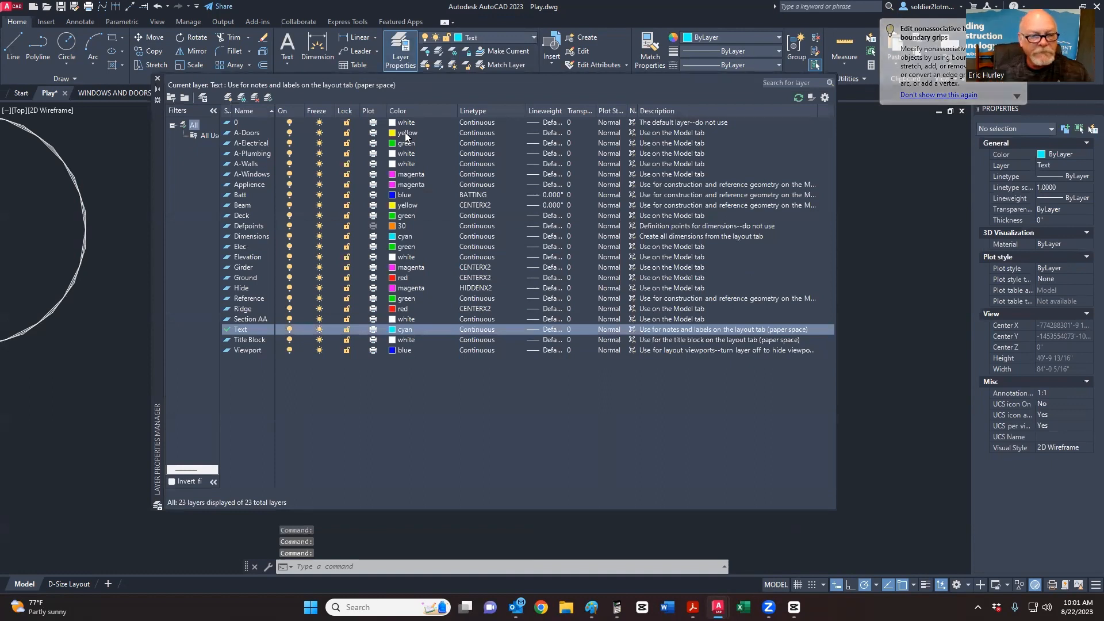
{"action": "left_click", "coordinate": [228, 99]}
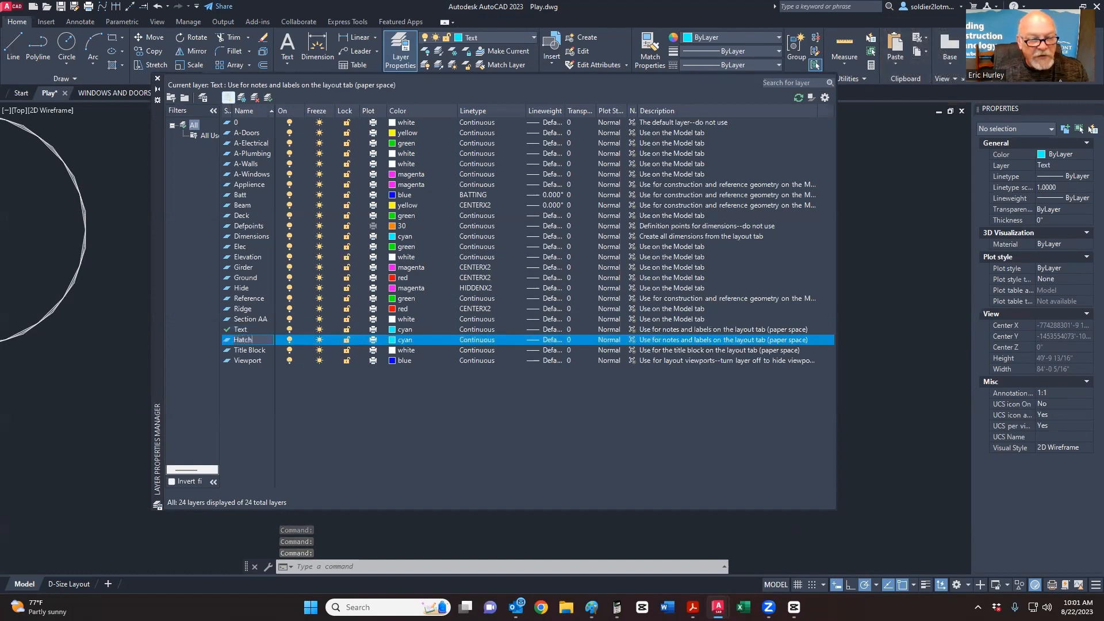
{"action": "key", "text": "Return"}
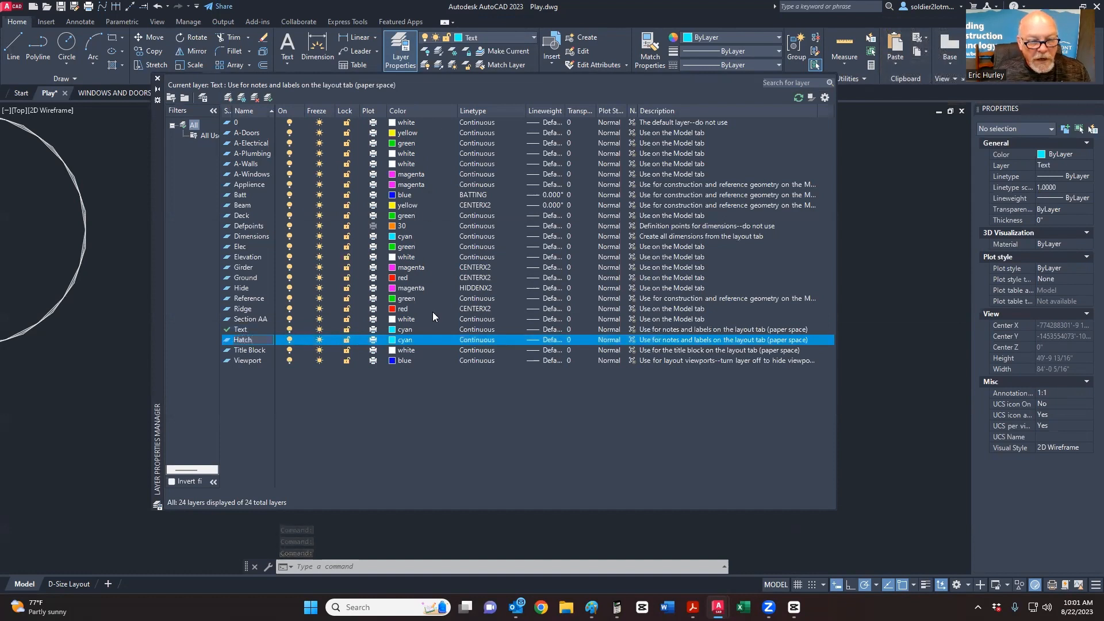
Step: Set the Hatch layer's color to blue and its lineweight to 0.000", and close the layer manager
{"action": "left_click", "coordinate": [392, 340]}
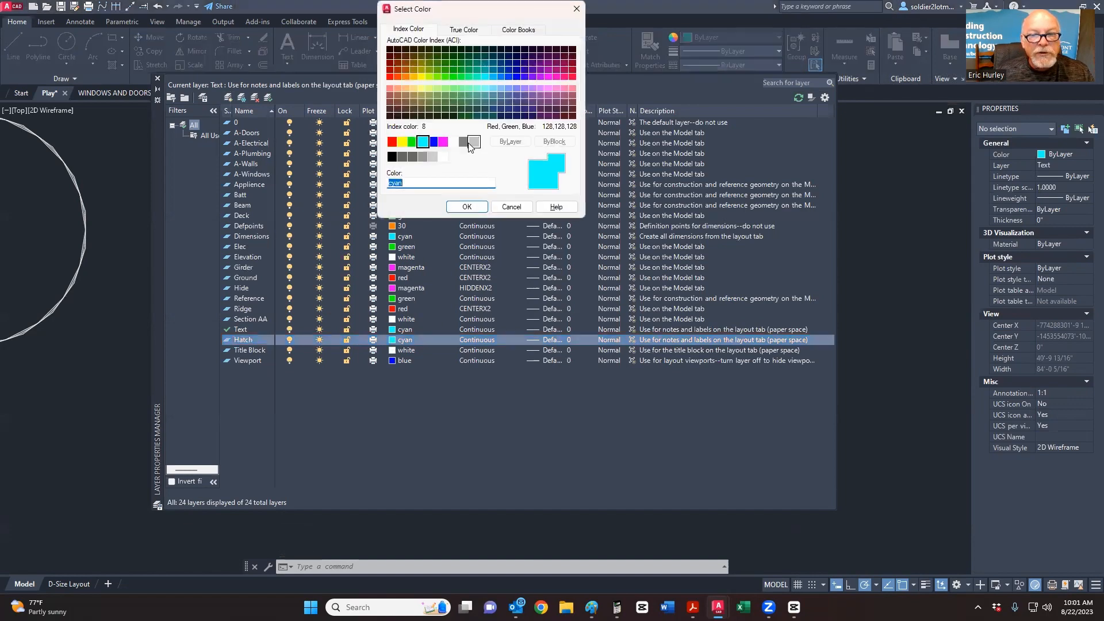
{"action": "left_click", "coordinate": [434, 141]}
{"action": "left_click", "coordinate": [466, 206]}
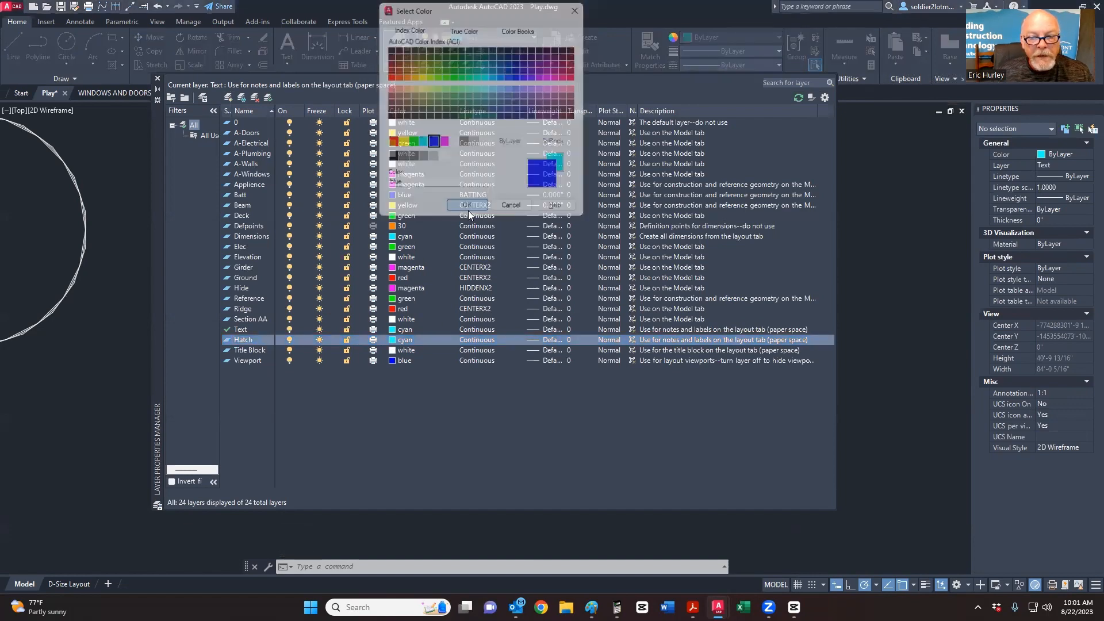
{"action": "left_click", "coordinate": [546, 345]}
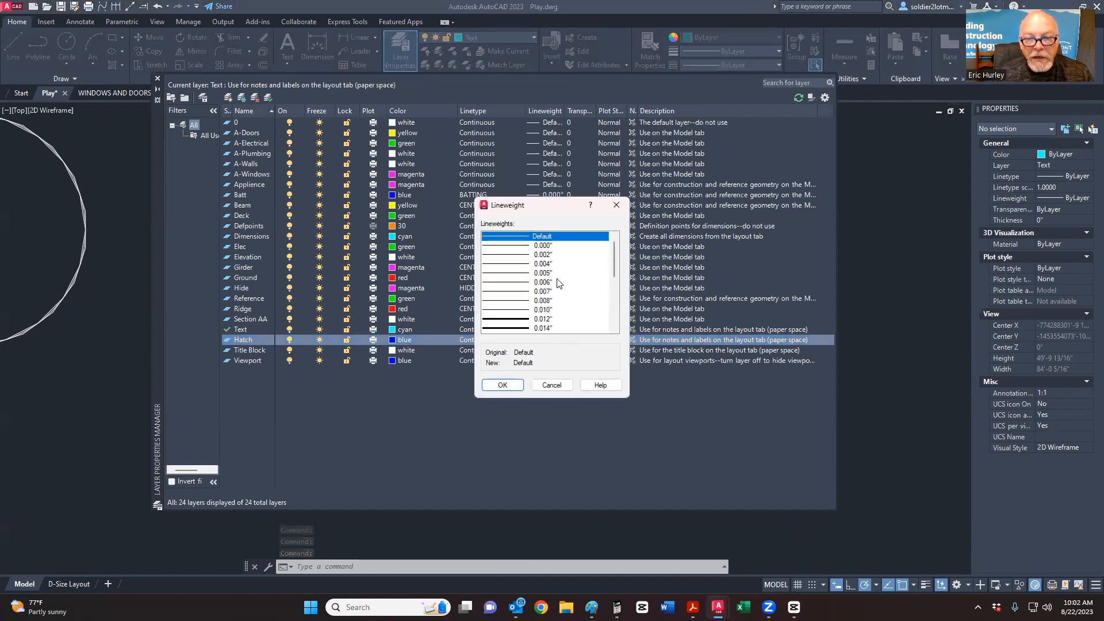
{"action": "left_click", "coordinate": [543, 246]}
{"action": "left_click", "coordinate": [502, 385]}
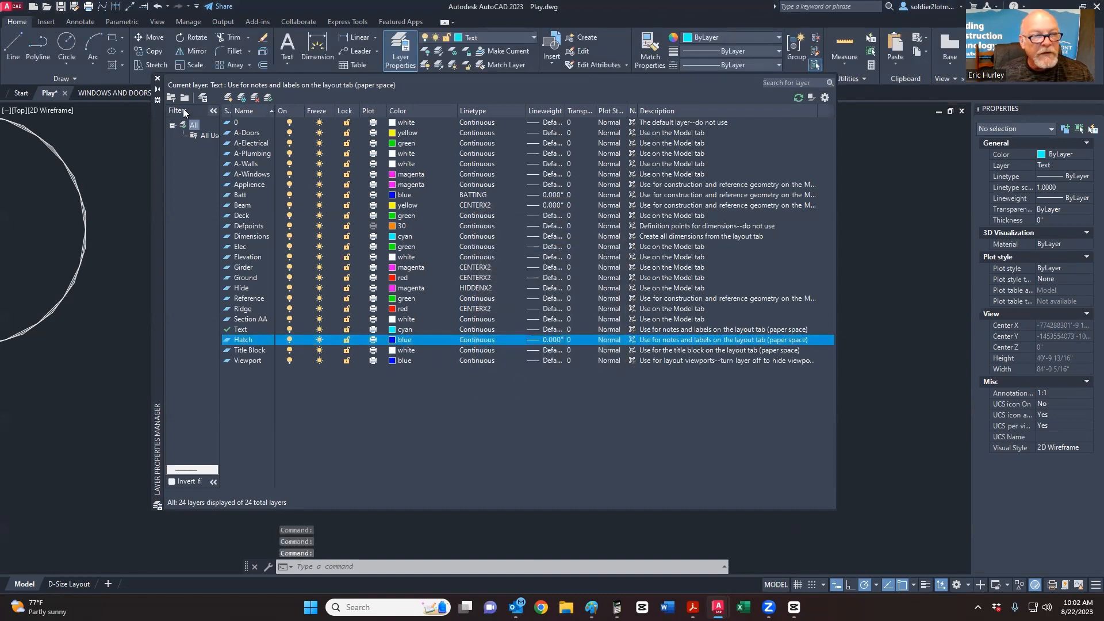
{"action": "left_click", "coordinate": [159, 81]}
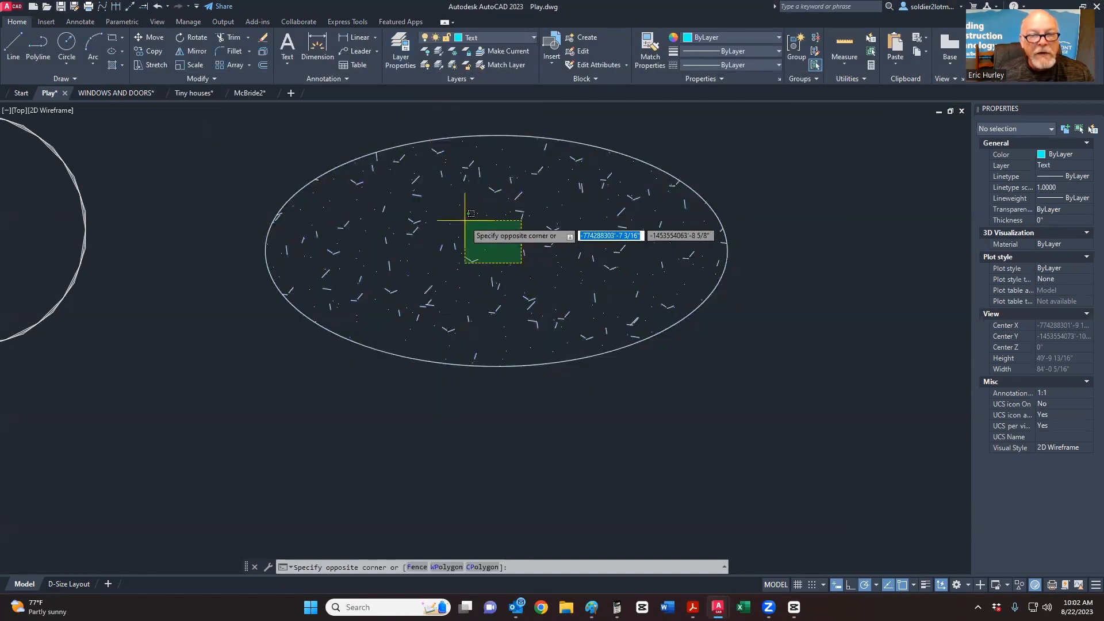
Step: Move the AR-CONC hatch inside the ellipse from its wall layer to the Hatch layer, and deselect it
{"action": "left_click", "coordinate": [468, 225]}
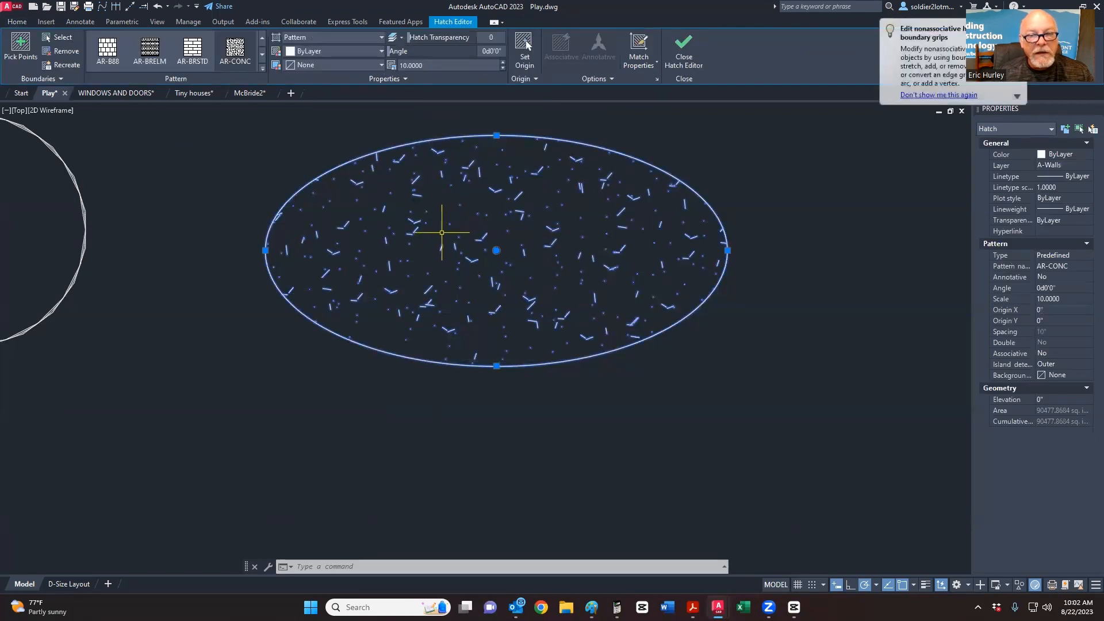
{"action": "left_click", "coordinate": [17, 22]}
{"action": "left_click", "coordinate": [487, 38]}
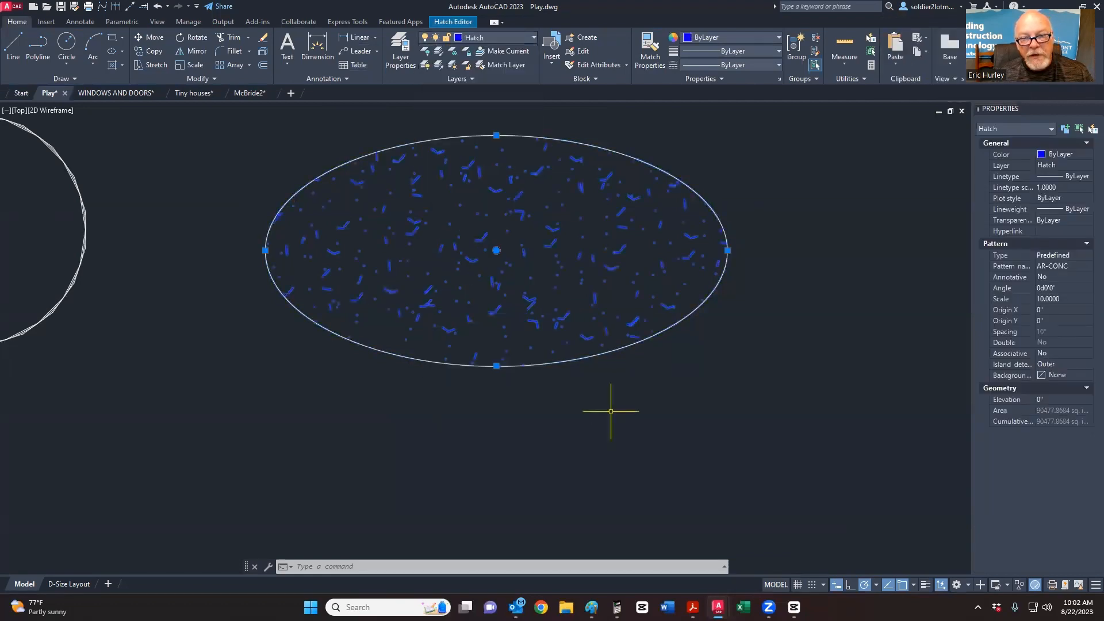
{"action": "key", "text": "Escape"}
{"action": "key", "text": "Escape"}
{"action": "scroll", "coordinate": [611, 411], "scroll_direction": "down", "scroll_amount": 8}
{"action": "scroll", "coordinate": [614, 387], "scroll_direction": "up", "scroll_amount": 4}
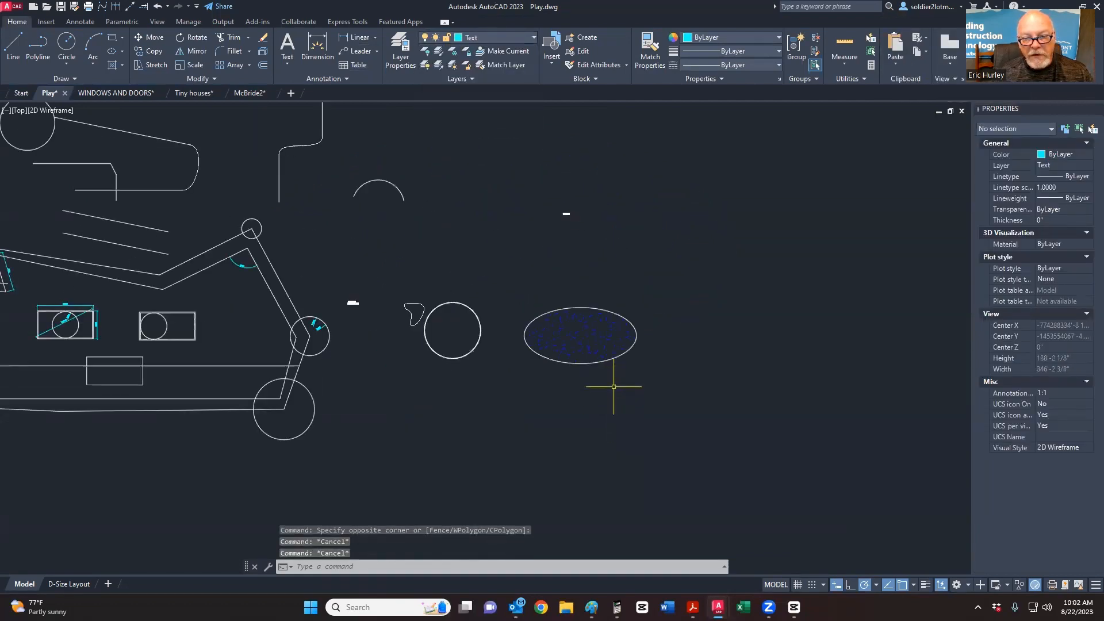
{"action": "scroll", "coordinate": [614, 387], "scroll_direction": "down", "scroll_amount": 2}
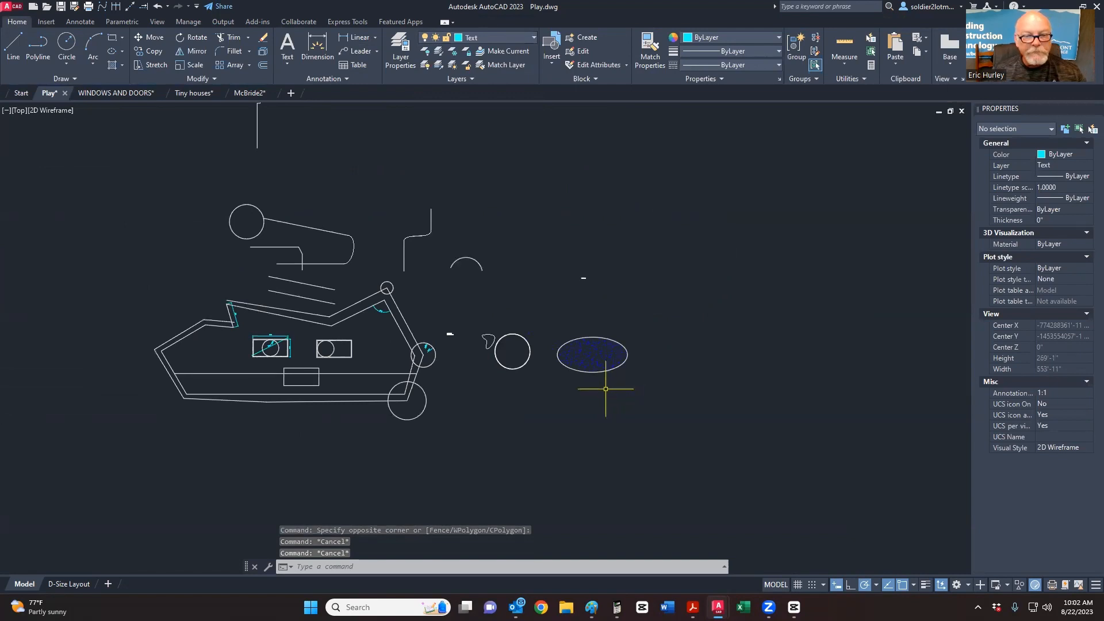
{"action": "middle_click_drag", "start_coordinate": [612, 385], "coordinate": [652, 383]}
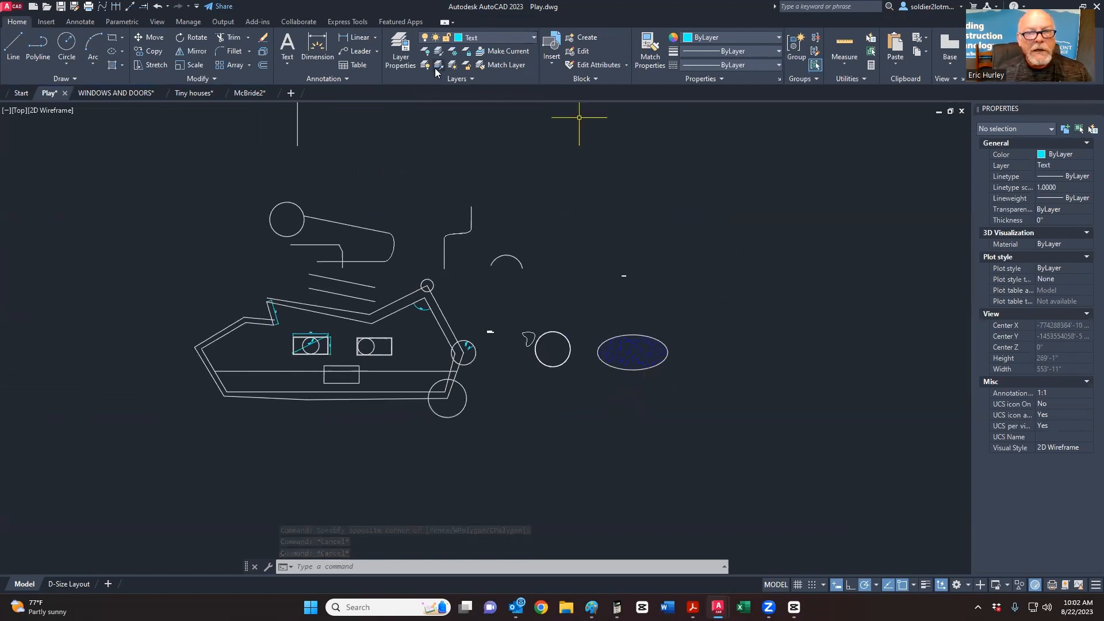
{"action": "scroll", "coordinate": [427, 304], "scroll_direction": "up", "scroll_amount": 5}
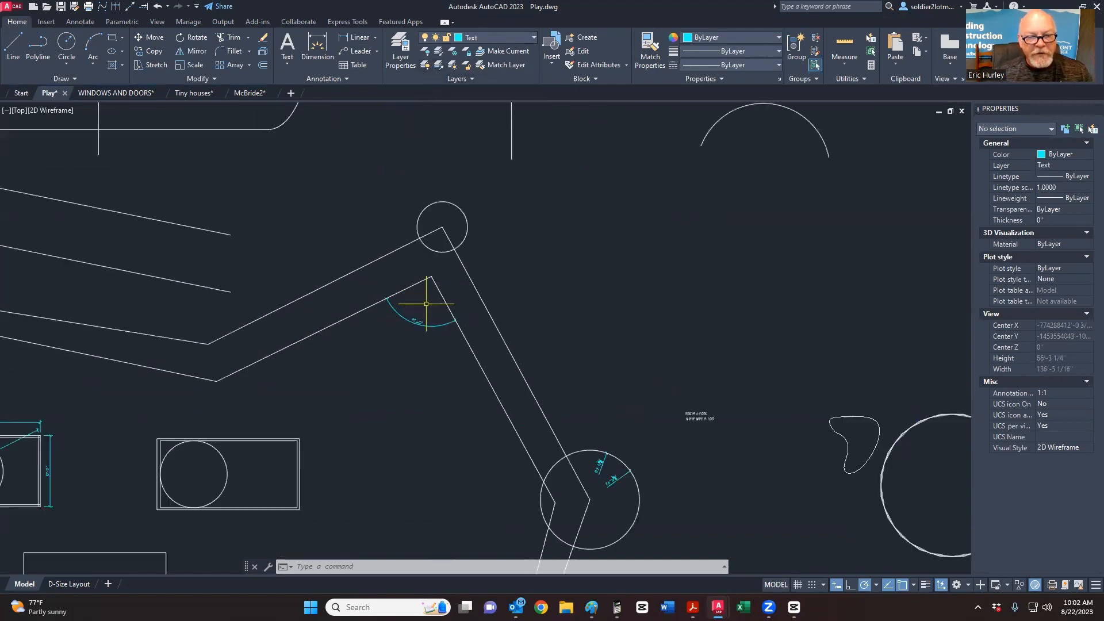
{"action": "scroll", "coordinate": [422, 328], "scroll_direction": "down", "scroll_amount": 7}
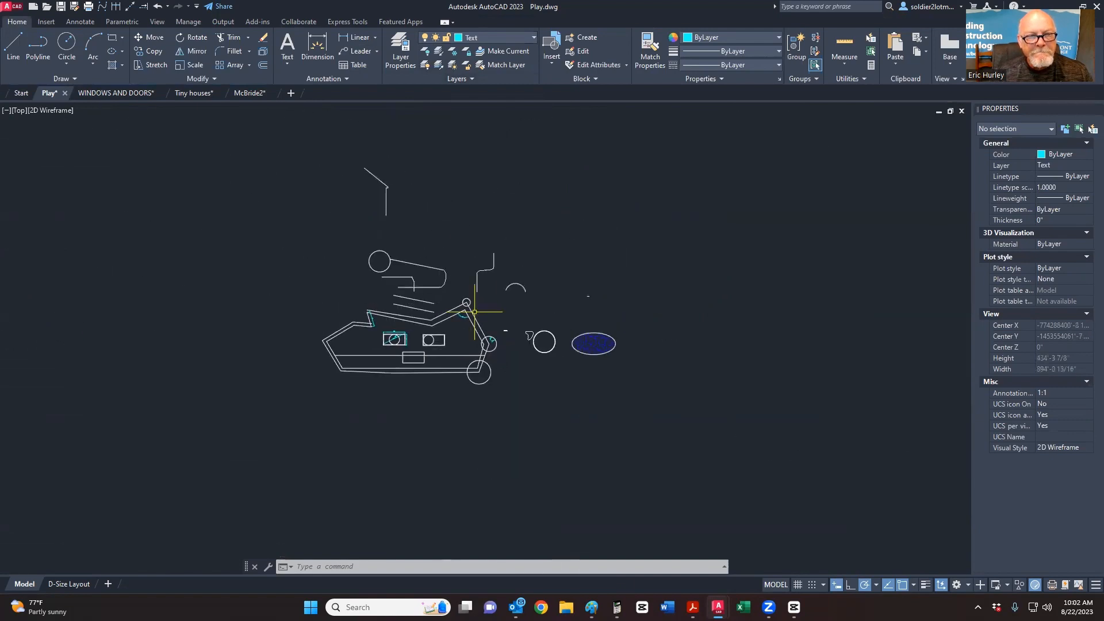
Step: Switch to the last open house-plan drawing and examine its foundation plan, the green posts and the neighbouring sheets
{"action": "left_click", "coordinate": [249, 93]}
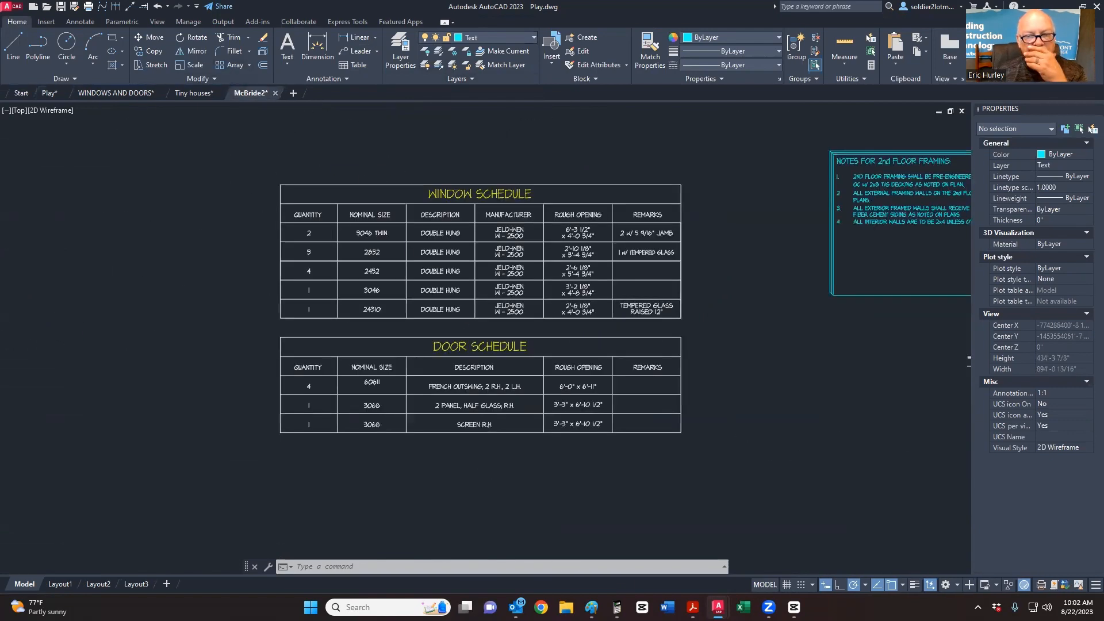
{"action": "scroll", "coordinate": [413, 266], "scroll_direction": "down", "scroll_amount": 14}
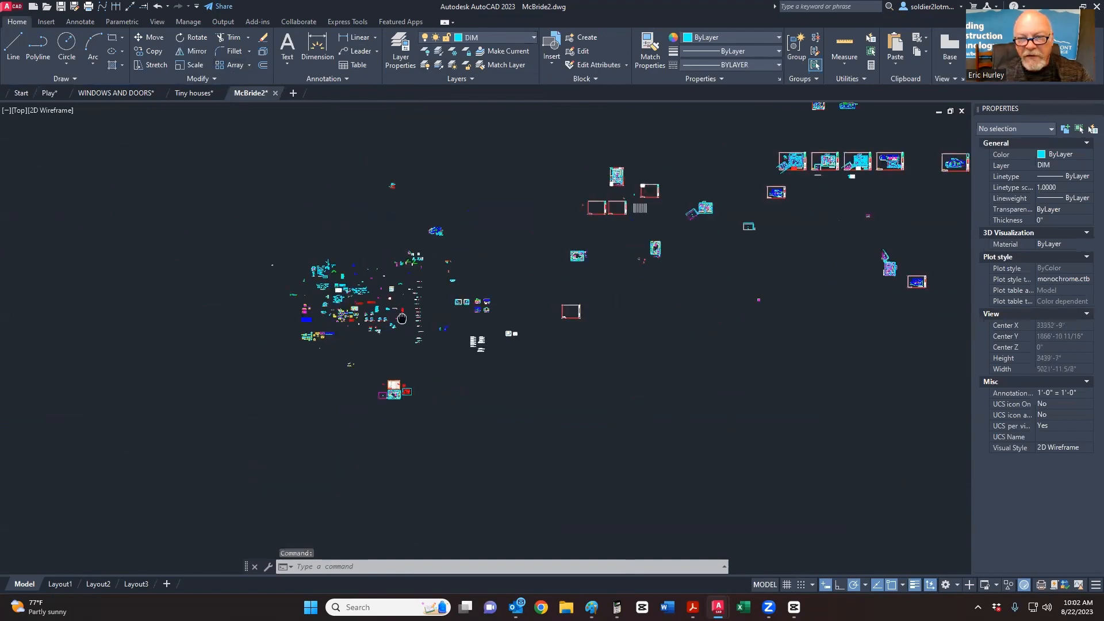
{"action": "scroll", "coordinate": [638, 141], "scroll_direction": "up", "scroll_amount": 12}
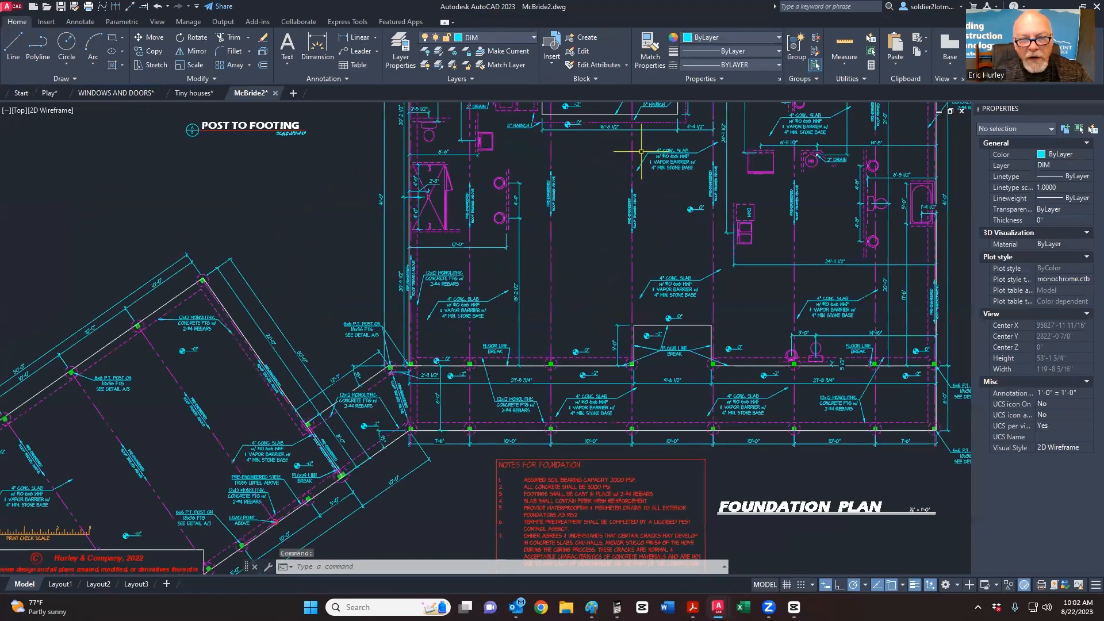
{"action": "middle_click_drag", "start_coordinate": [641, 152], "coordinate": [465, 265]}
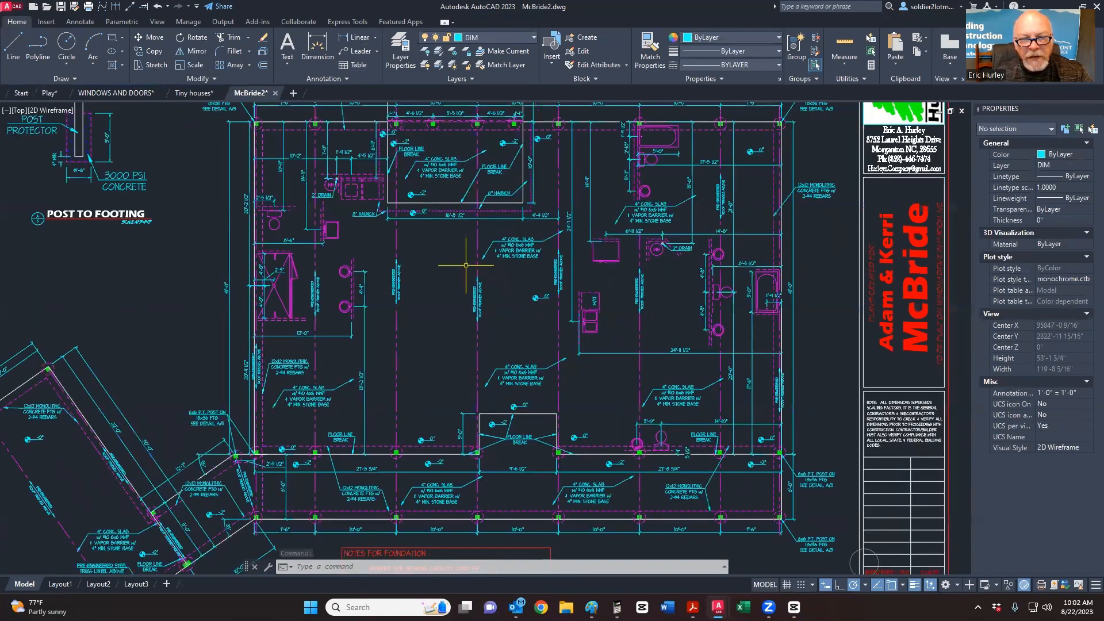
{"action": "scroll", "coordinate": [466, 265], "scroll_direction": "down", "scroll_amount": 2}
{"action": "scroll", "coordinate": [453, 233], "scroll_direction": "up", "scroll_amount": 6}
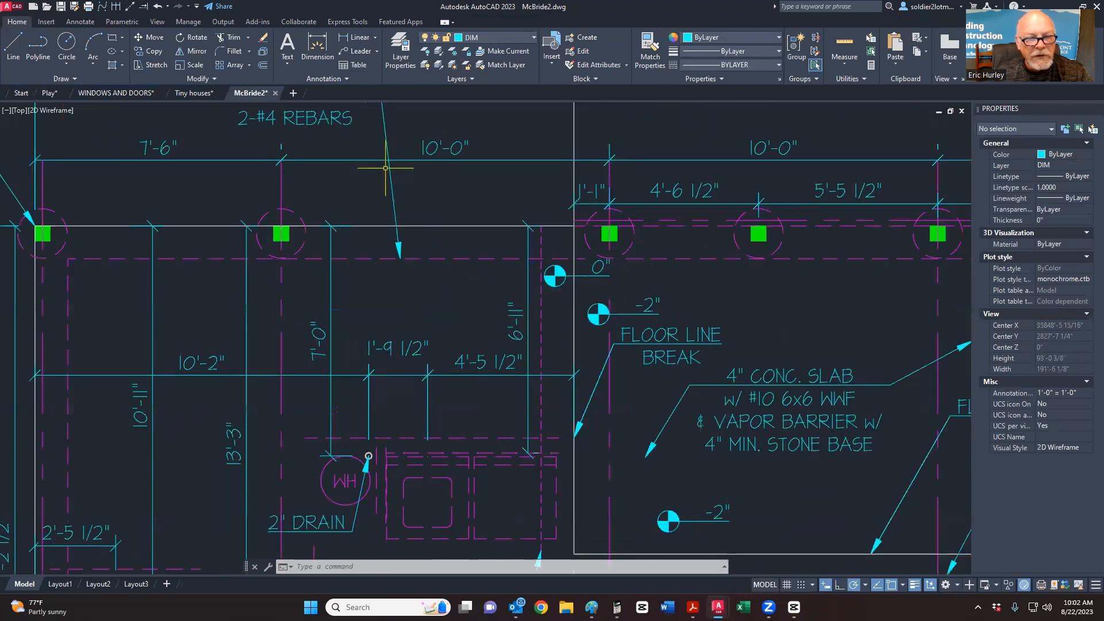
{"action": "left_click", "coordinate": [289, 236]}
{"action": "key", "text": "Escape"}
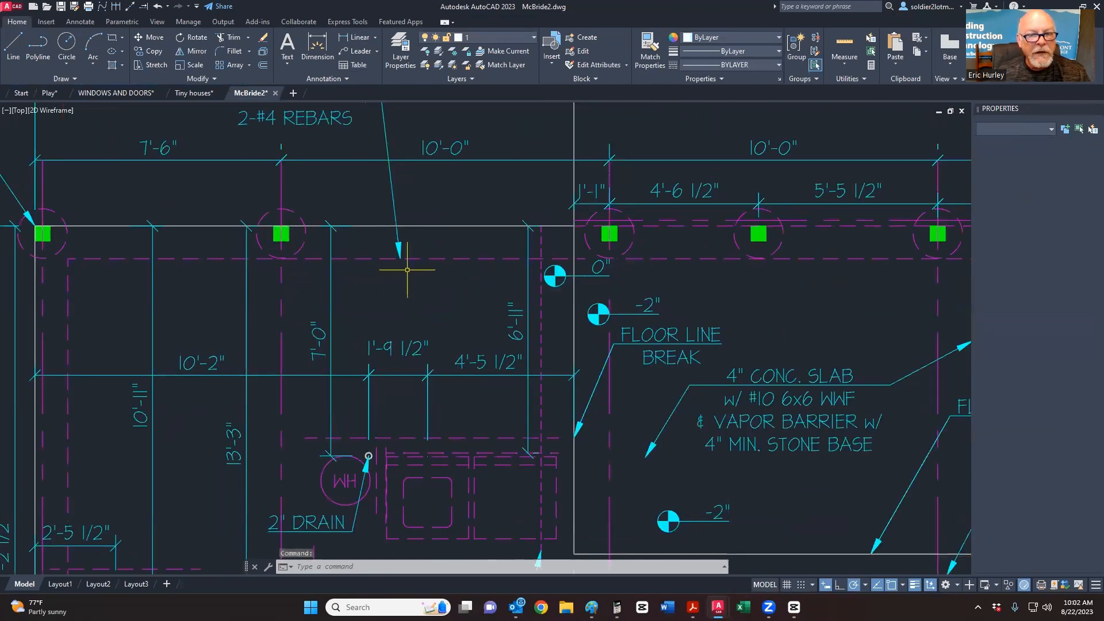
{"action": "scroll", "coordinate": [408, 270], "scroll_direction": "down", "scroll_amount": 6}
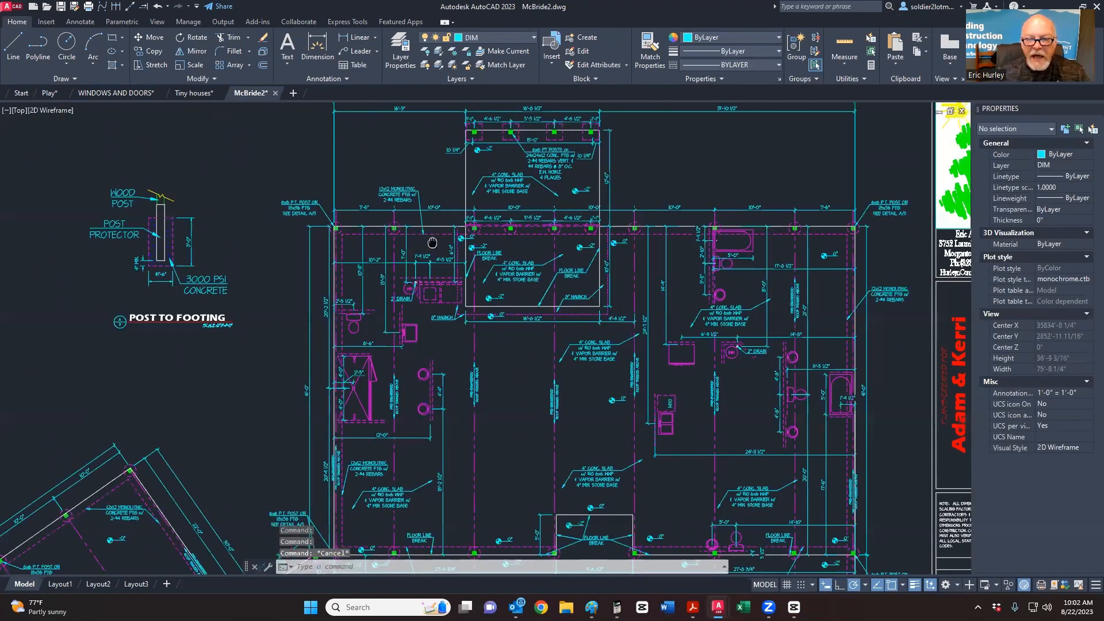
{"action": "middle_click_drag", "start_coordinate": [433, 243], "coordinate": [428, 183]}
{"action": "scroll", "coordinate": [616, 305], "scroll_direction": "down", "scroll_amount": 10}
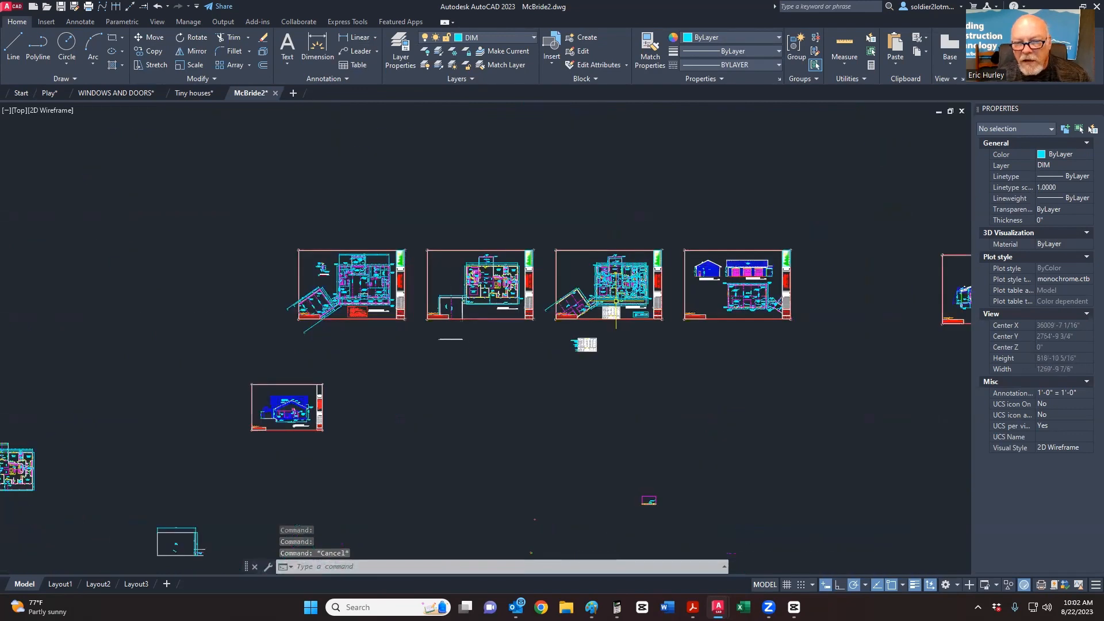
{"action": "scroll", "coordinate": [616, 300], "scroll_direction": "up", "scroll_amount": 8}
{"action": "scroll", "coordinate": [616, 287], "scroll_direction": "down", "scroll_amount": 10}
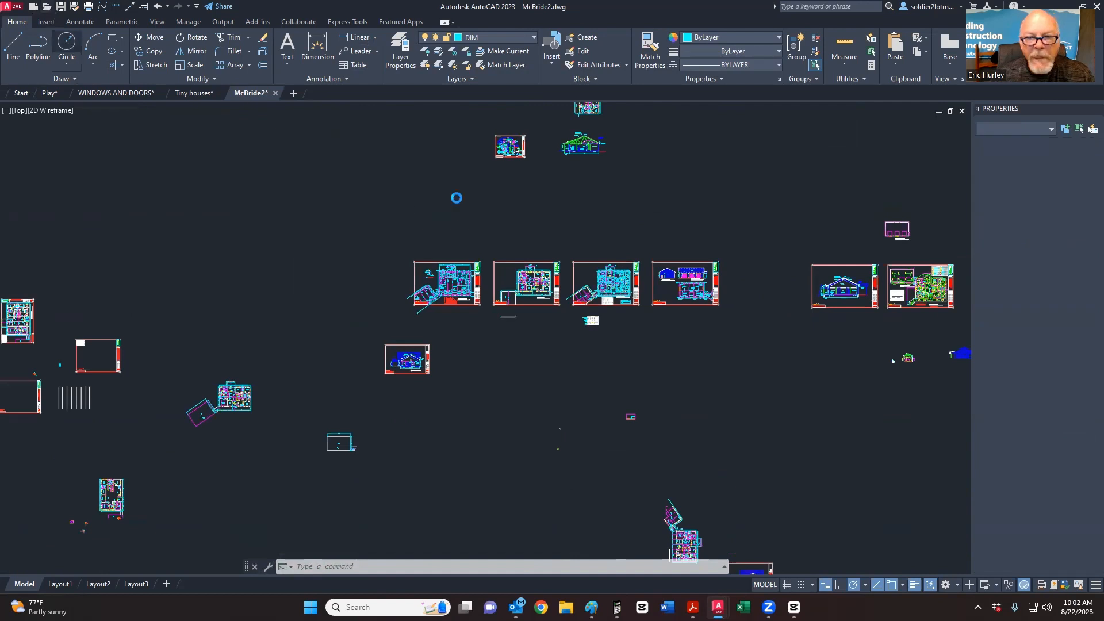
Step: Open the first client drawing in the last project folder under 2023, and close it again
{"action": "key", "text": "ctrl+o"}
{"action": "key", "text": "BackSpace"}
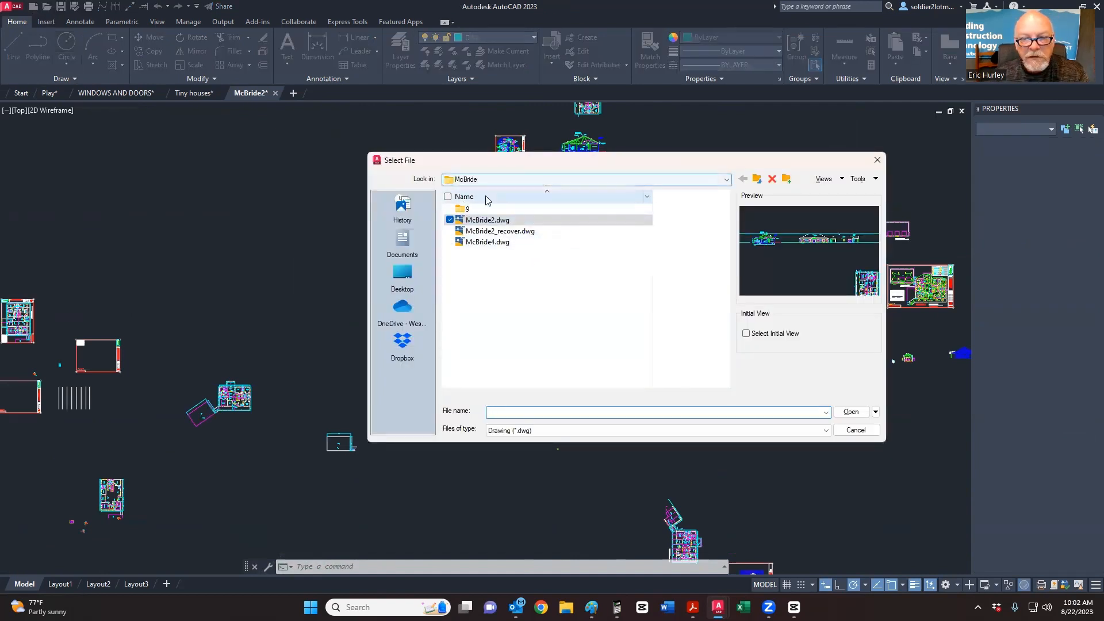
{"action": "left_click", "coordinate": [459, 180]}
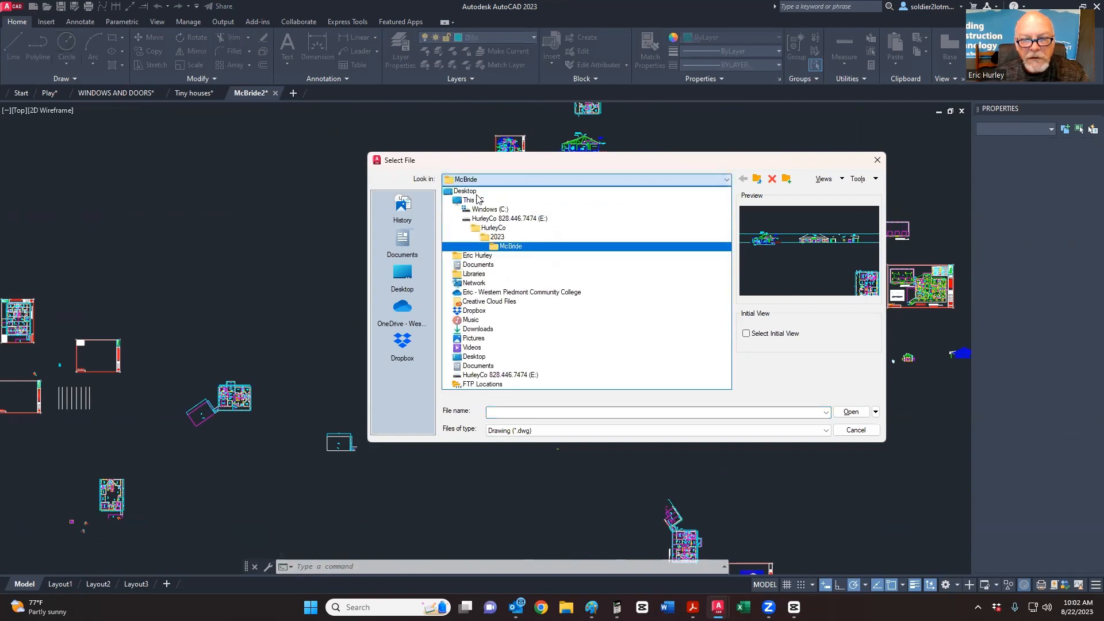
{"action": "left_click", "coordinate": [498, 237]}
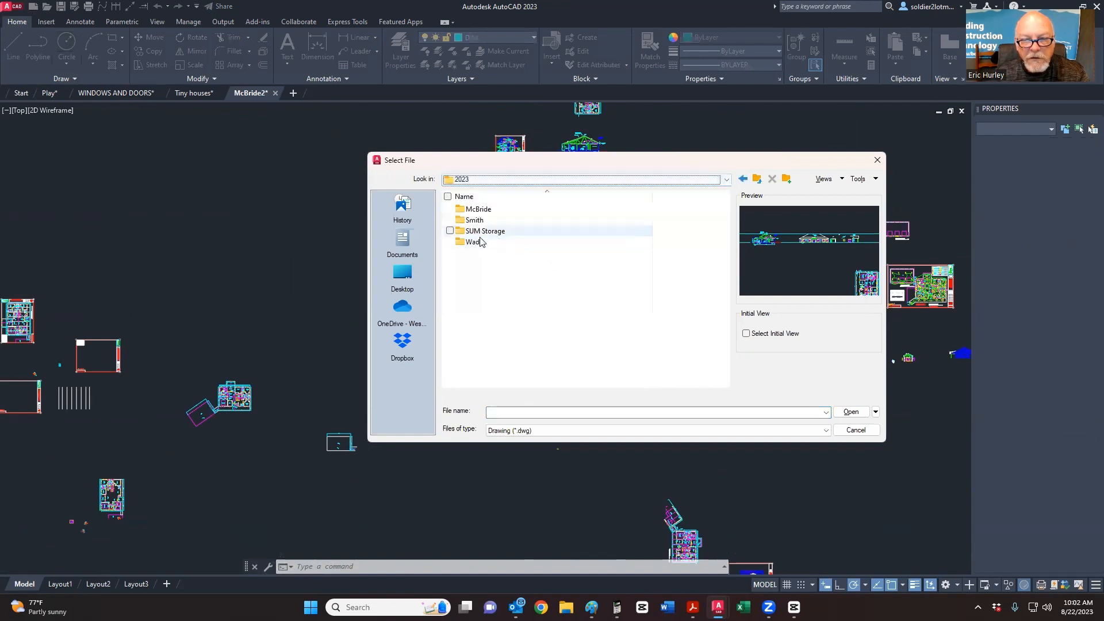
{"action": "left_click", "coordinate": [478, 244]}
{"action": "double_click", "coordinate": [477, 243]}
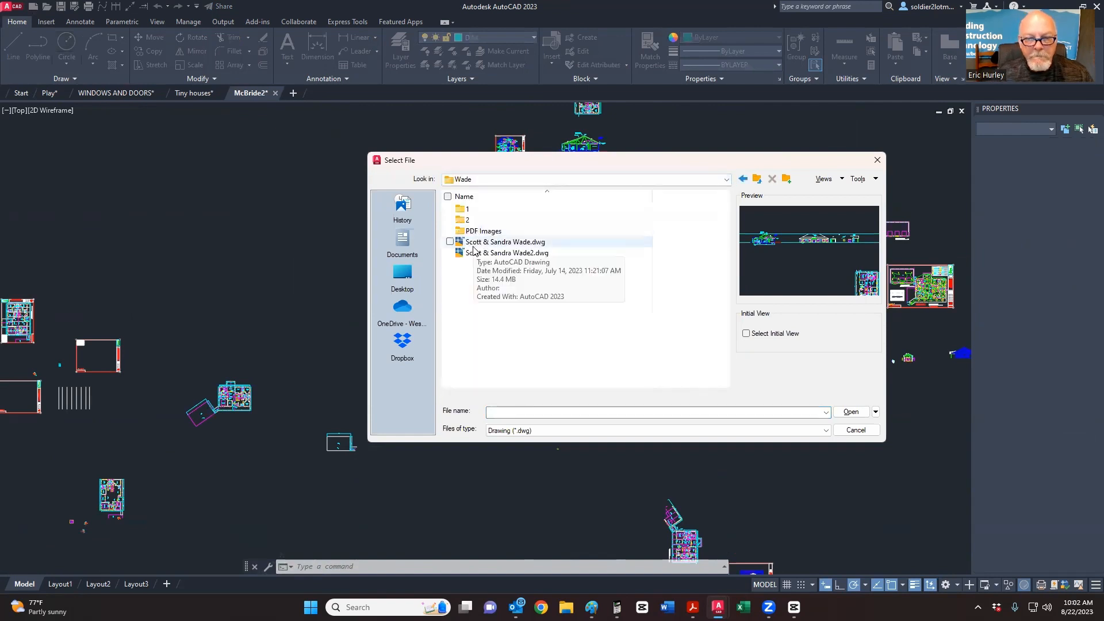
{"action": "double_click", "coordinate": [474, 244]}
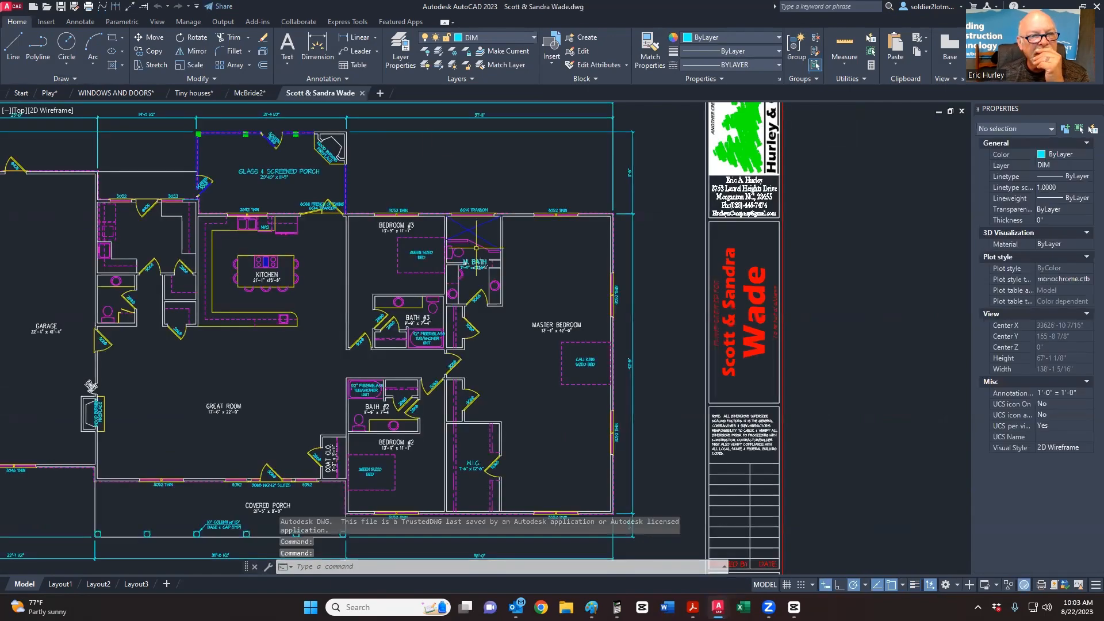
{"action": "left_click", "coordinate": [362, 93]}
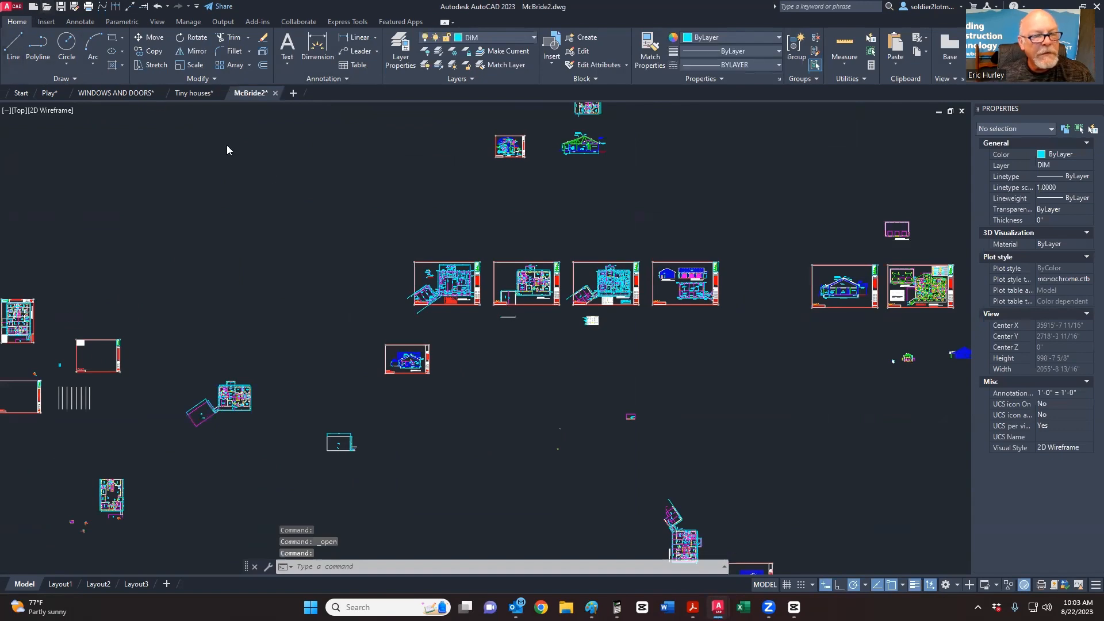
Step: Open the original, non-recovered client drawing from the second project folder under 2023
{"action": "key", "text": "ctrl+o"}
{"action": "left_click", "coordinate": [471, 180]}
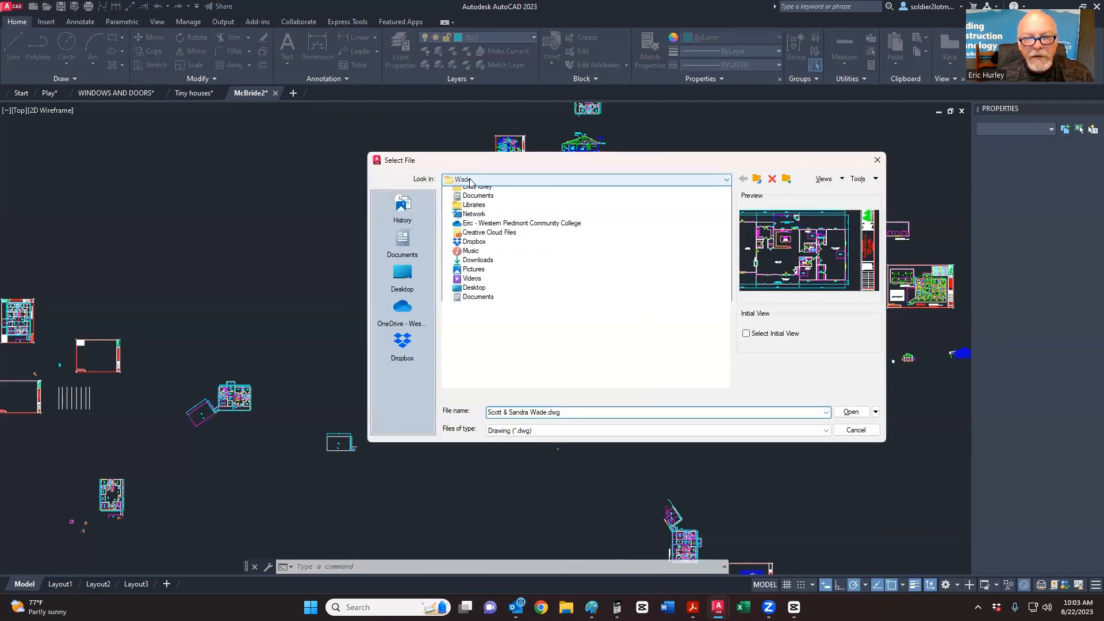
{"action": "scroll", "coordinate": [483, 219], "scroll_direction": "up", "scroll_amount": 3}
{"action": "left_click", "coordinate": [489, 226]}
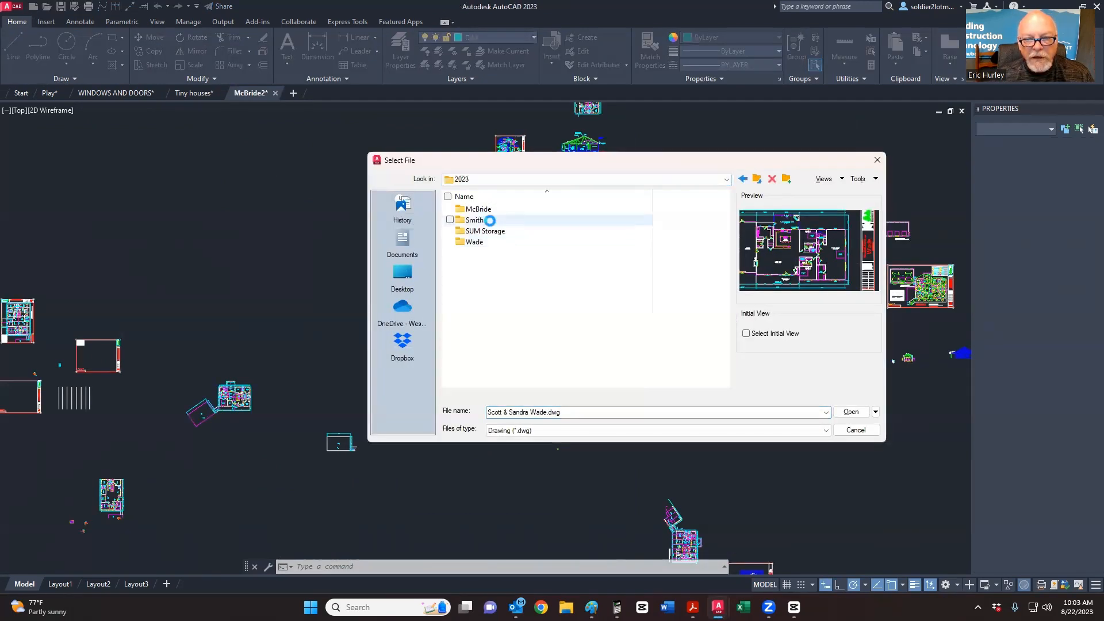
{"action": "double_click", "coordinate": [477, 220]}
{"action": "left_click", "coordinate": [486, 264]}
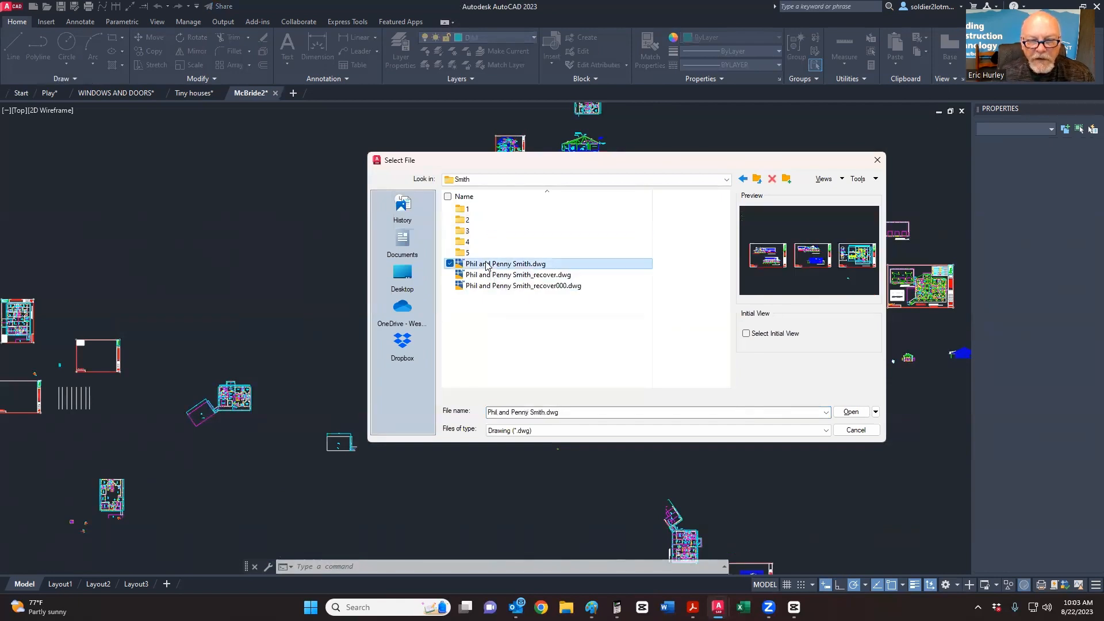
{"action": "double_click", "coordinate": [486, 264]}
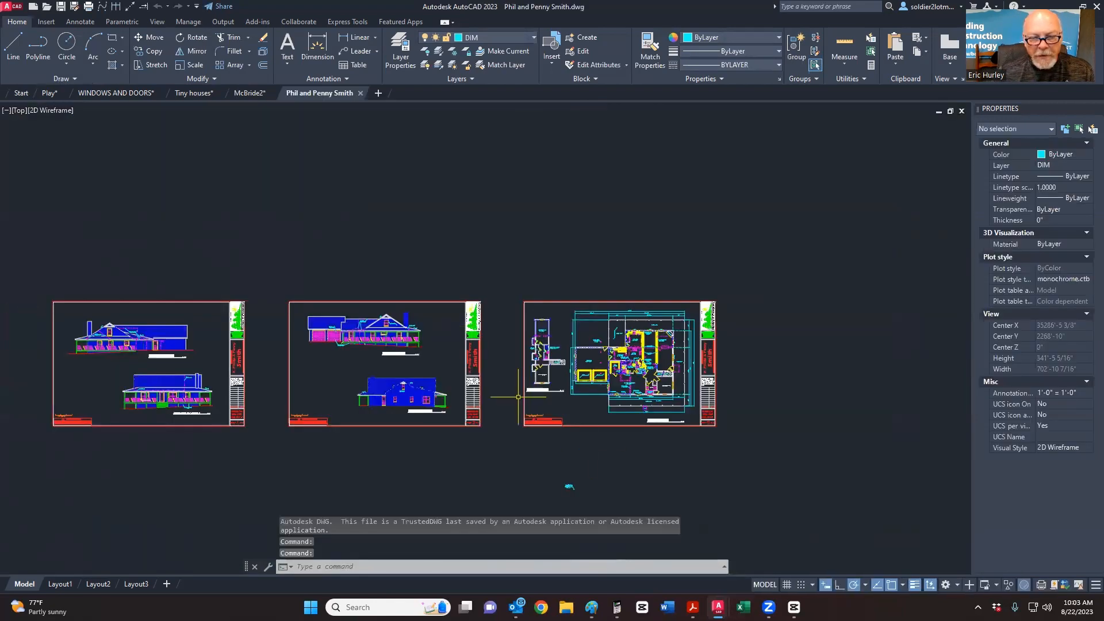
Step: Examine the 1st floor plan's new walls, existing walls and walls marked for removal around the dining area, master bath and master bedroom
{"action": "scroll", "coordinate": [653, 397], "scroll_direction": "up", "scroll_amount": 8}
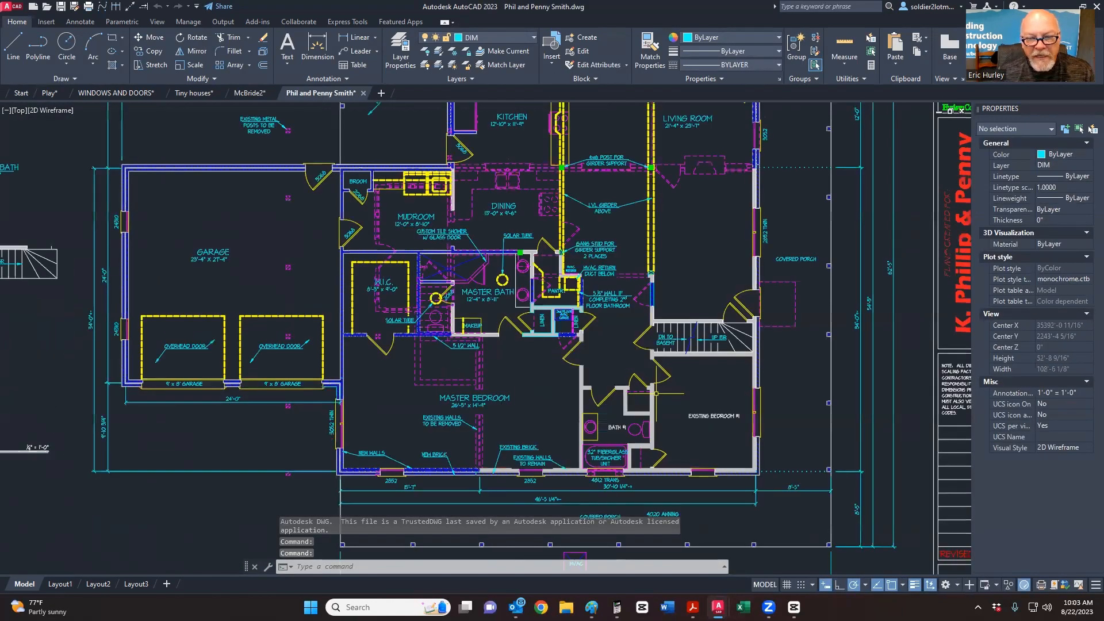
{"action": "middle_click_drag", "start_coordinate": [656, 393], "coordinate": [638, 351]}
{"action": "scroll", "coordinate": [537, 353], "scroll_direction": "down", "scroll_amount": 2}
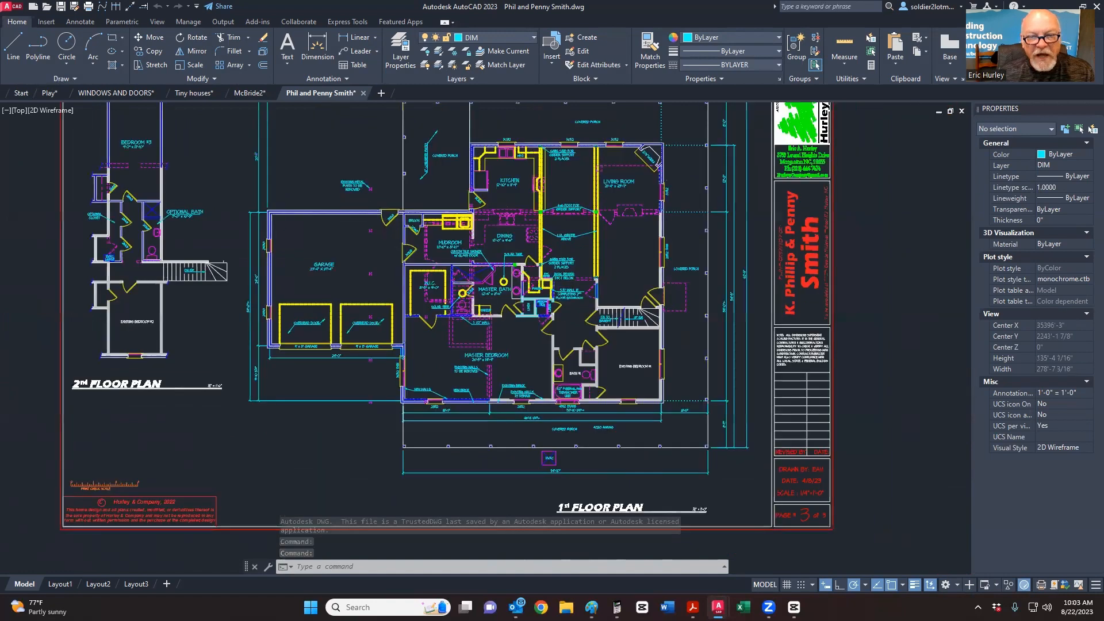
{"action": "scroll", "coordinate": [657, 250], "scroll_direction": "up", "scroll_amount": 2}
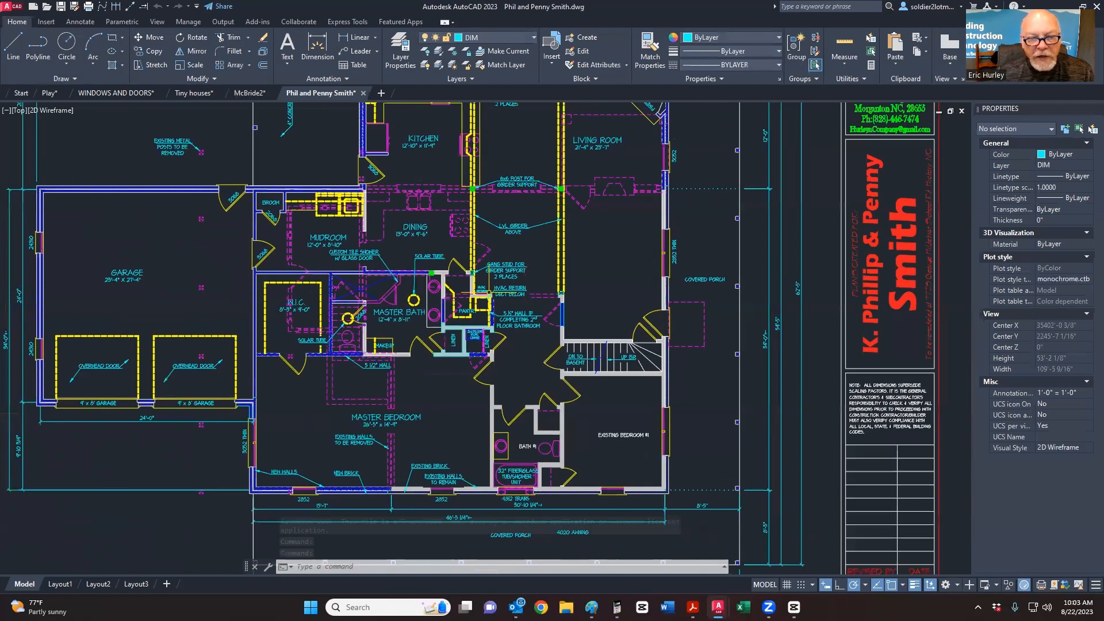
{"action": "scroll", "coordinate": [497, 293], "scroll_direction": "down", "scroll_amount": 2}
{"action": "scroll", "coordinate": [428, 237], "scroll_direction": "up", "scroll_amount": 3}
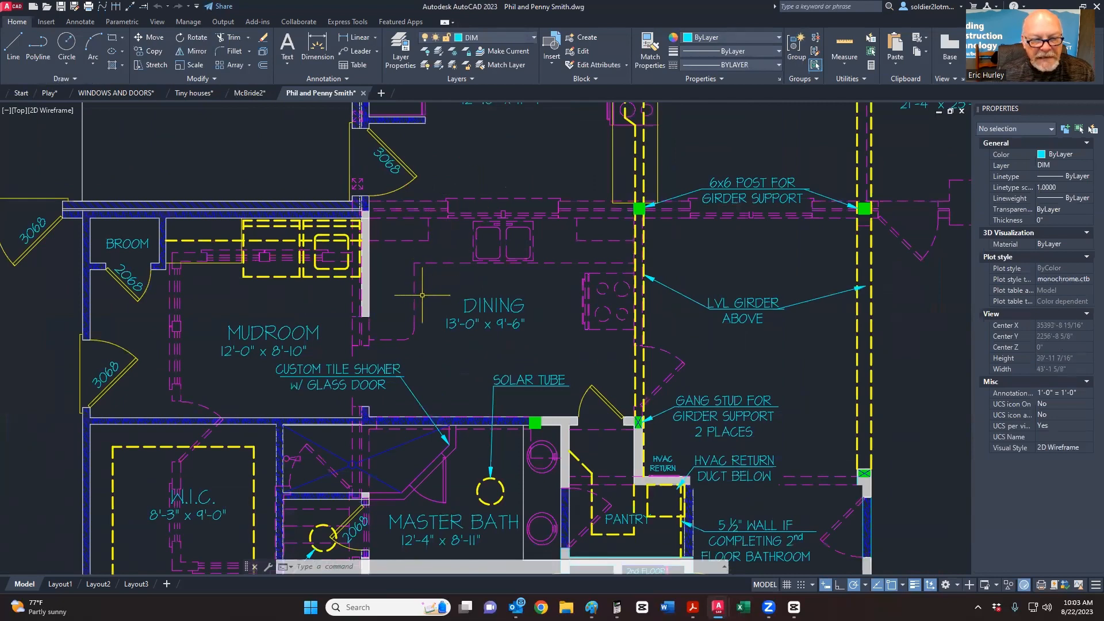
{"action": "scroll", "coordinate": [429, 288], "scroll_direction": "down", "scroll_amount": 2}
{"action": "middle_click_drag", "start_coordinate": [462, 332], "coordinate": [492, 314]}
{"action": "scroll", "coordinate": [492, 314], "scroll_direction": "down", "scroll_amount": 2}
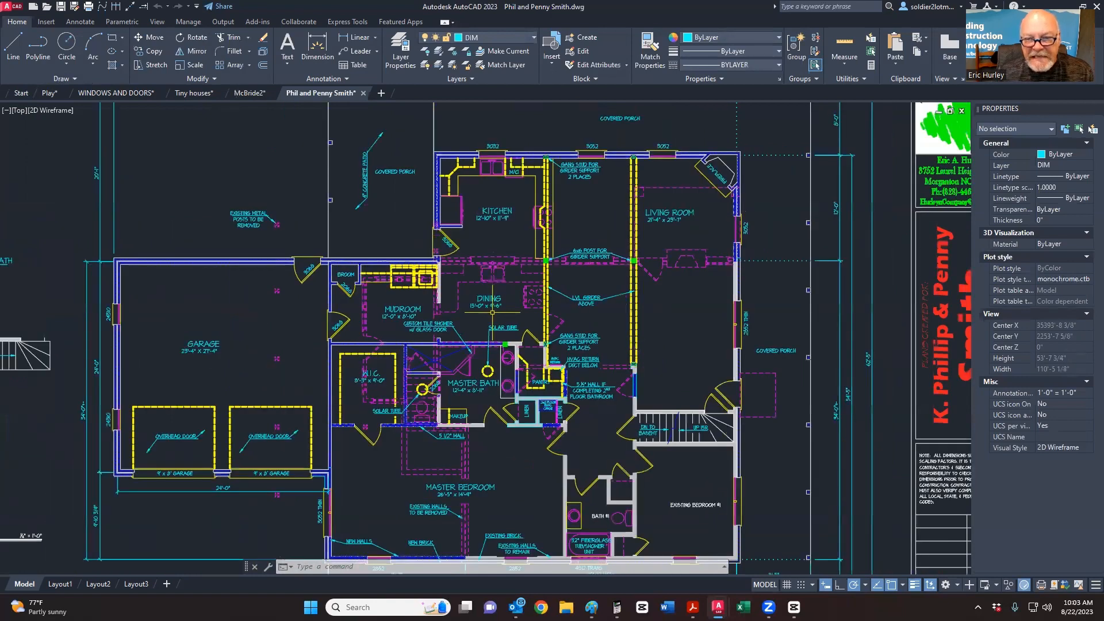
{"action": "middle_click_drag", "start_coordinate": [493, 303], "coordinate": [497, 269]}
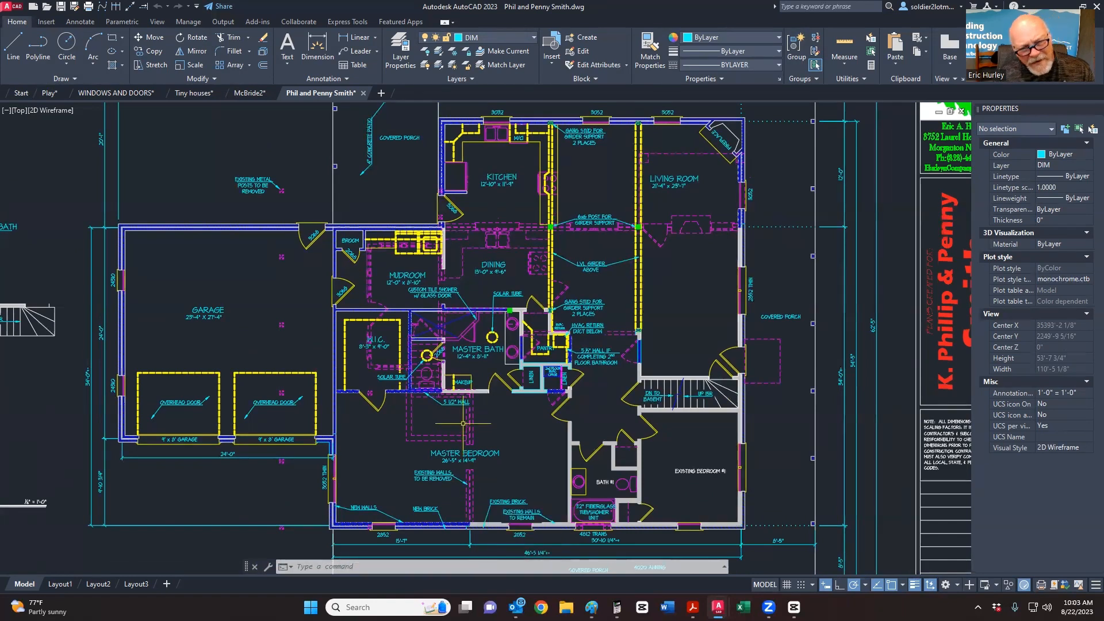
{"action": "scroll", "coordinate": [441, 382], "scroll_direction": "up", "scroll_amount": 4}
{"action": "scroll", "coordinate": [427, 368], "scroll_direction": "down", "scroll_amount": 2}
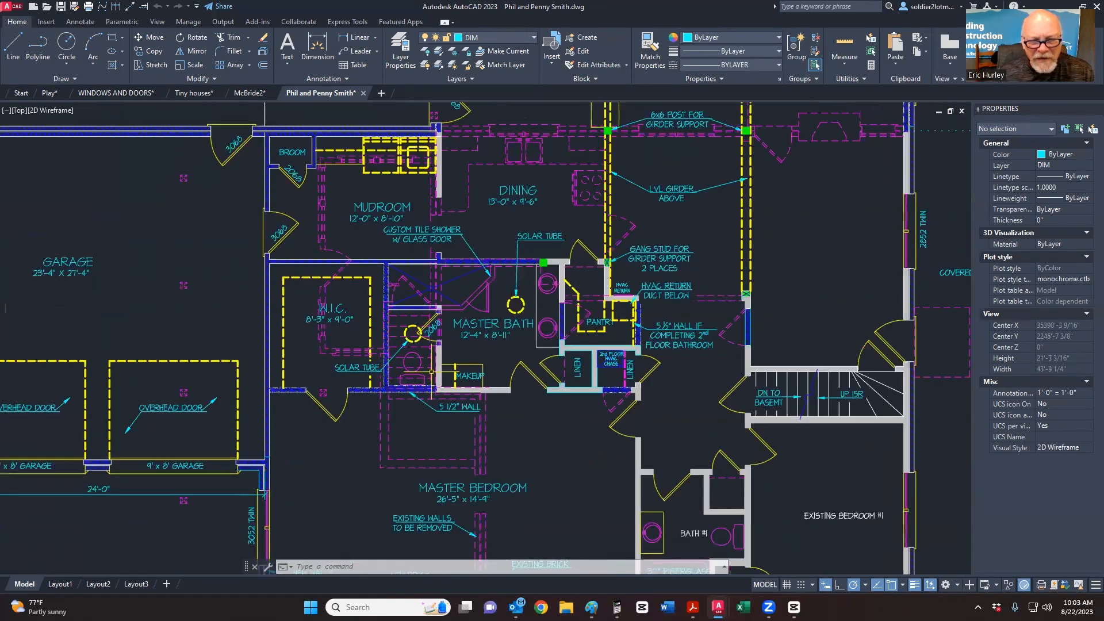
{"action": "middle_click_drag", "start_coordinate": [481, 263], "coordinate": [468, 280]}
{"action": "middle_click_drag", "start_coordinate": [495, 191], "coordinate": [495, 197]}
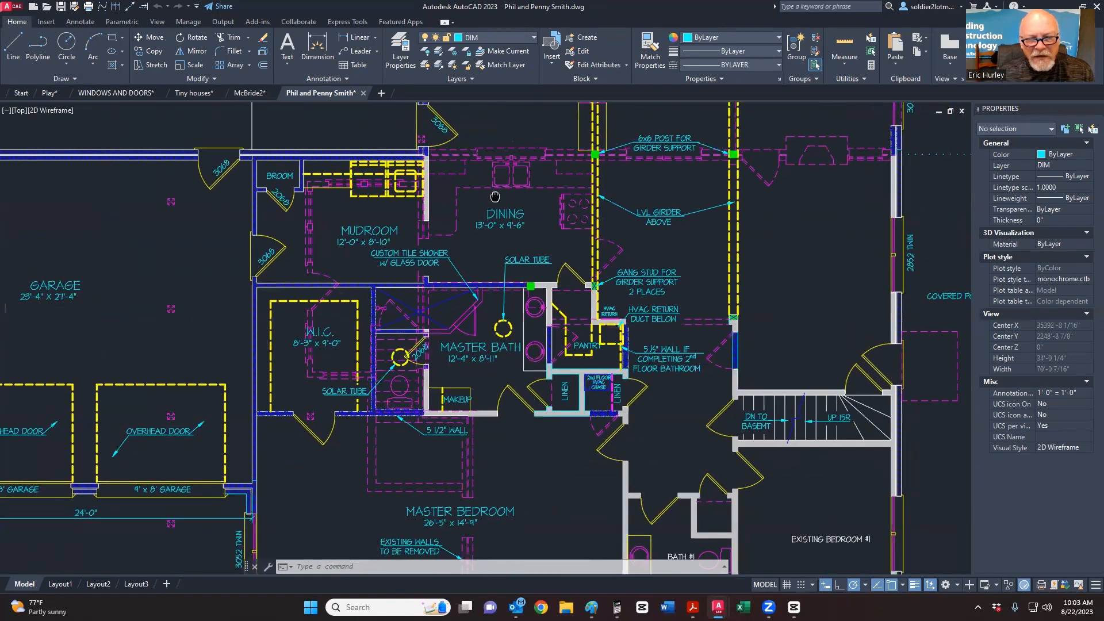
{"action": "scroll", "coordinate": [454, 285], "scroll_direction": "down", "scroll_amount": 2}
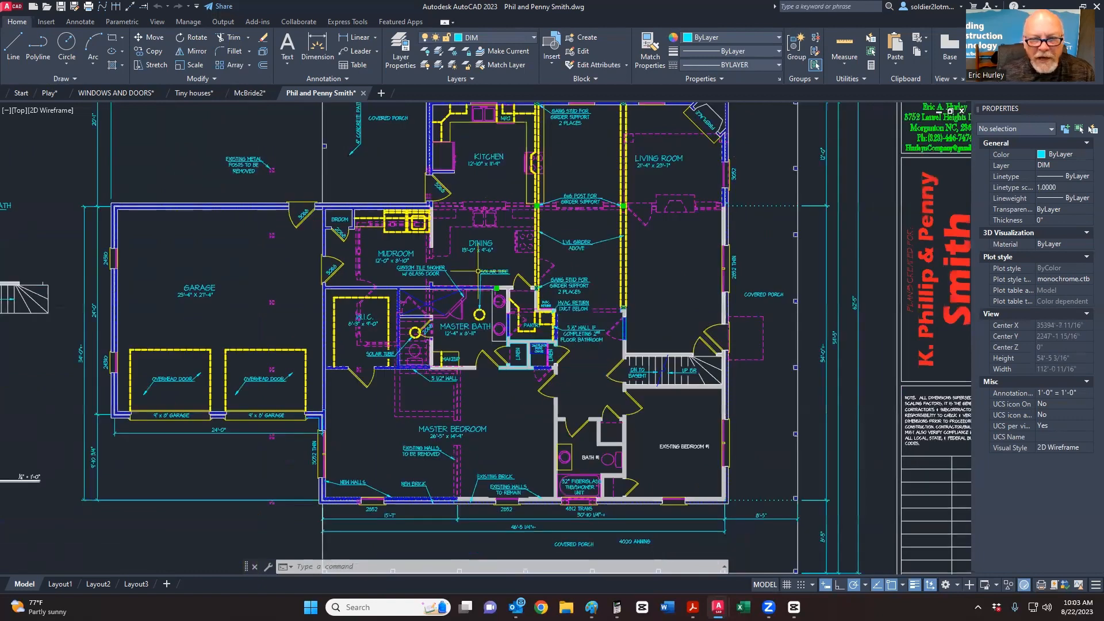
Step: Turn off the HIDE layer by picking a dashed line of the removed walls in the dining area, and view the floor plan
{"action": "middle_click_drag", "start_coordinate": [478, 271], "coordinate": [466, 294]}
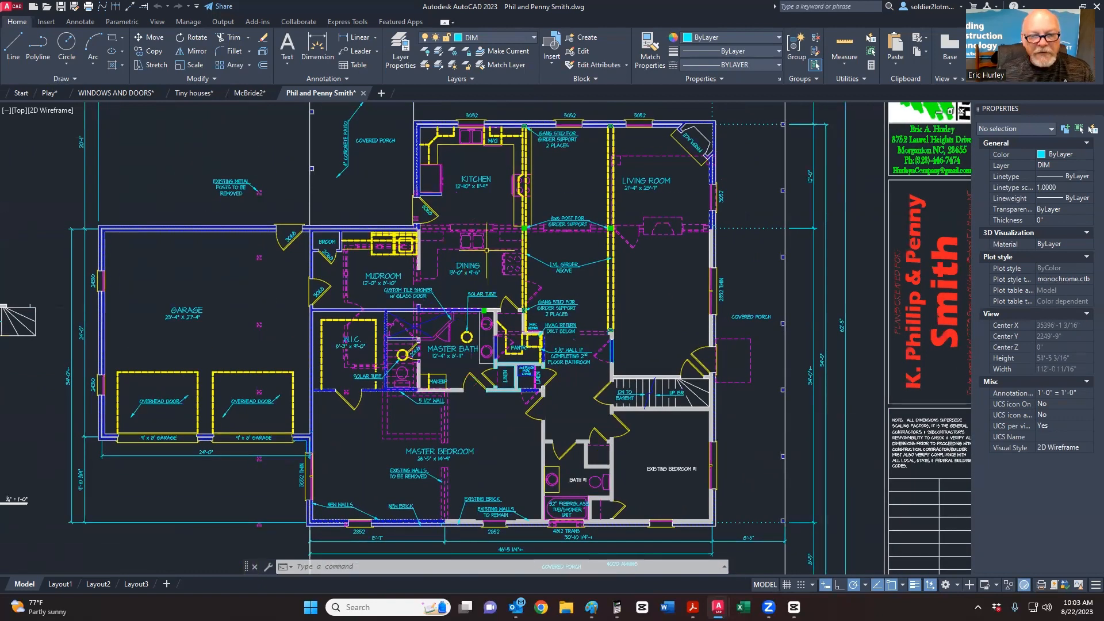
{"action": "mouse_move", "coordinate": [486, 249]}
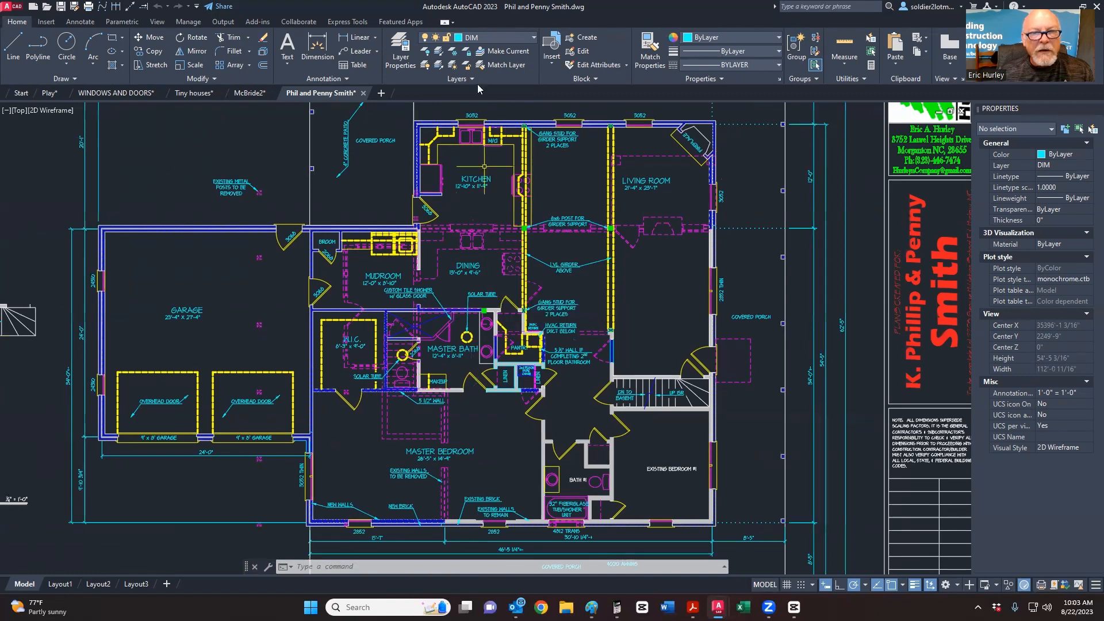
{"action": "left_click", "coordinate": [427, 56]}
{"action": "left_click", "coordinate": [451, 250]}
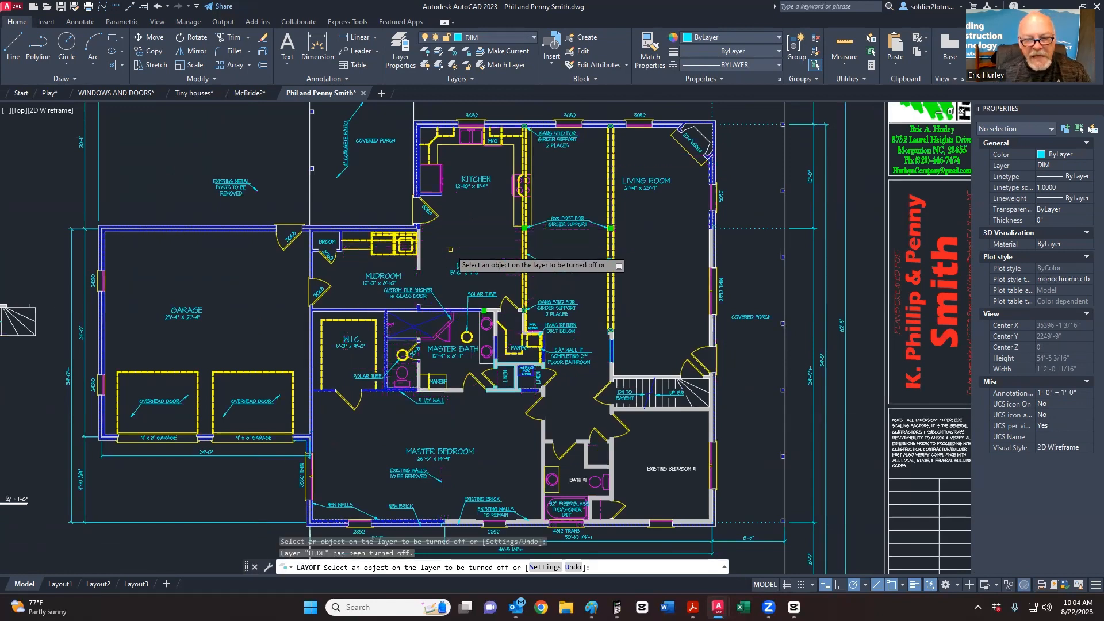
{"action": "key", "text": "Escape"}
{"action": "key", "text": "Escape"}
{"action": "scroll", "coordinate": [458, 247], "scroll_direction": "down", "scroll_amount": 3}
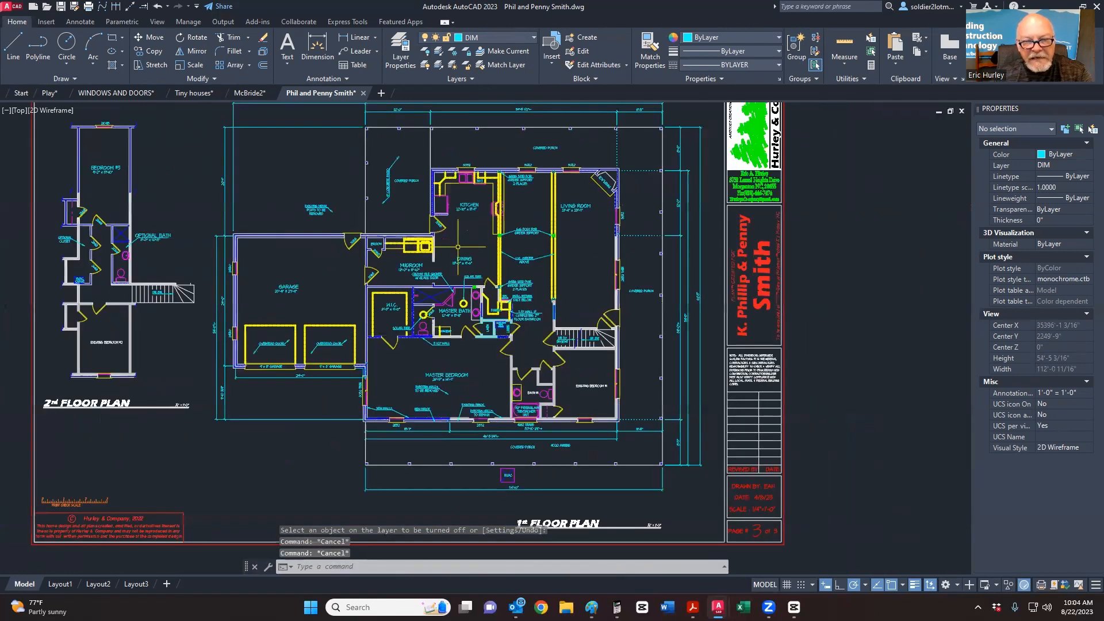
{"action": "scroll", "coordinate": [461, 344], "scroll_direction": "up", "scroll_amount": 2}
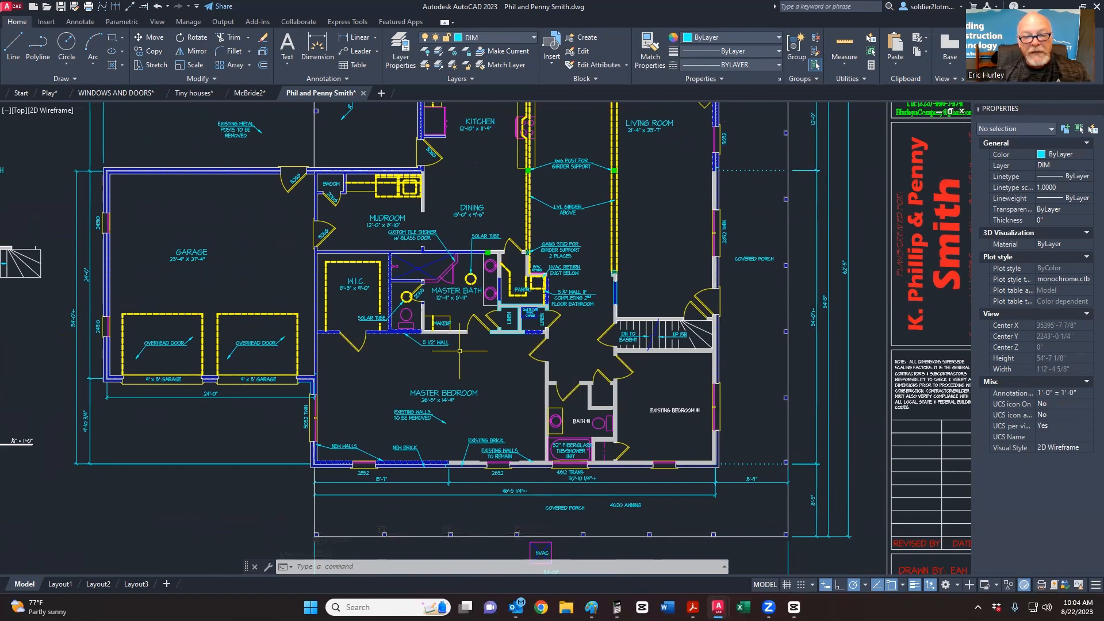
{"action": "middle_click_drag", "start_coordinate": [459, 351], "coordinate": [475, 398]}
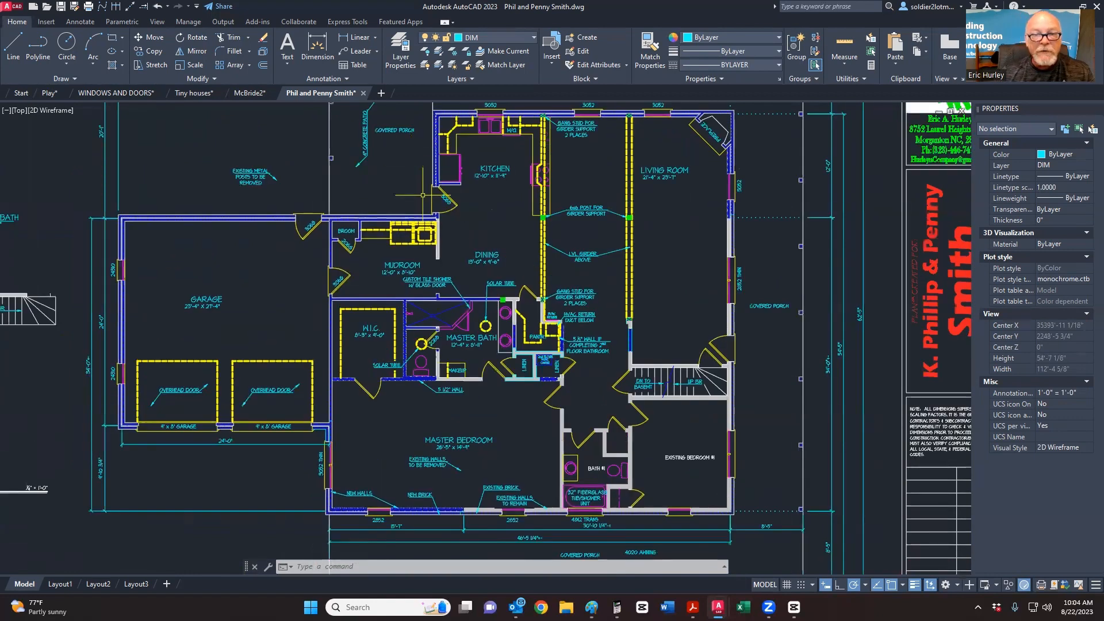
Step: Turn the HIDE layer back on in the house-plan drawing
{"action": "left_click", "coordinate": [501, 40]}
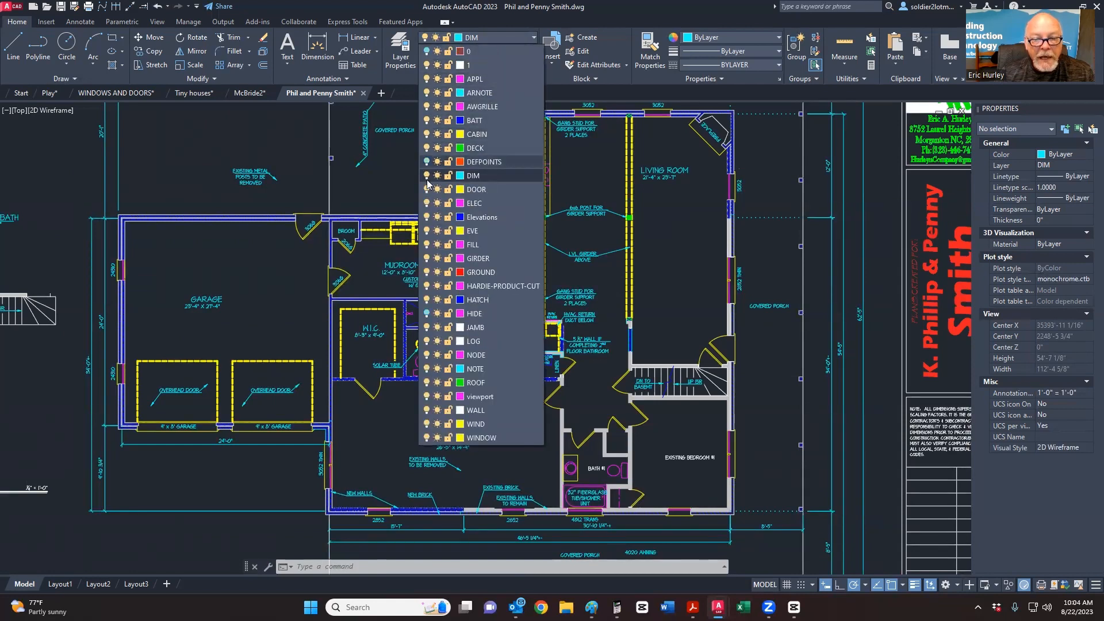
{"action": "left_click", "coordinate": [425, 318]}
{"action": "left_click", "coordinate": [214, 267]}
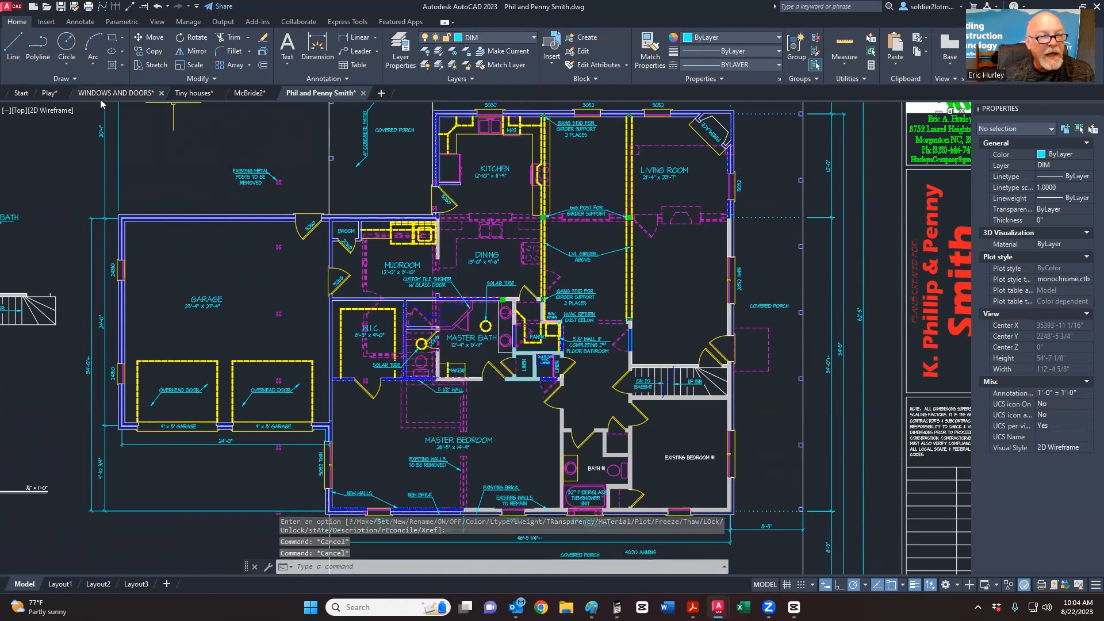
Step: Switch to the Play drawing and briefly select the aligned dimension at the notch of the double-line outline
{"action": "left_click", "coordinate": [49, 92]}
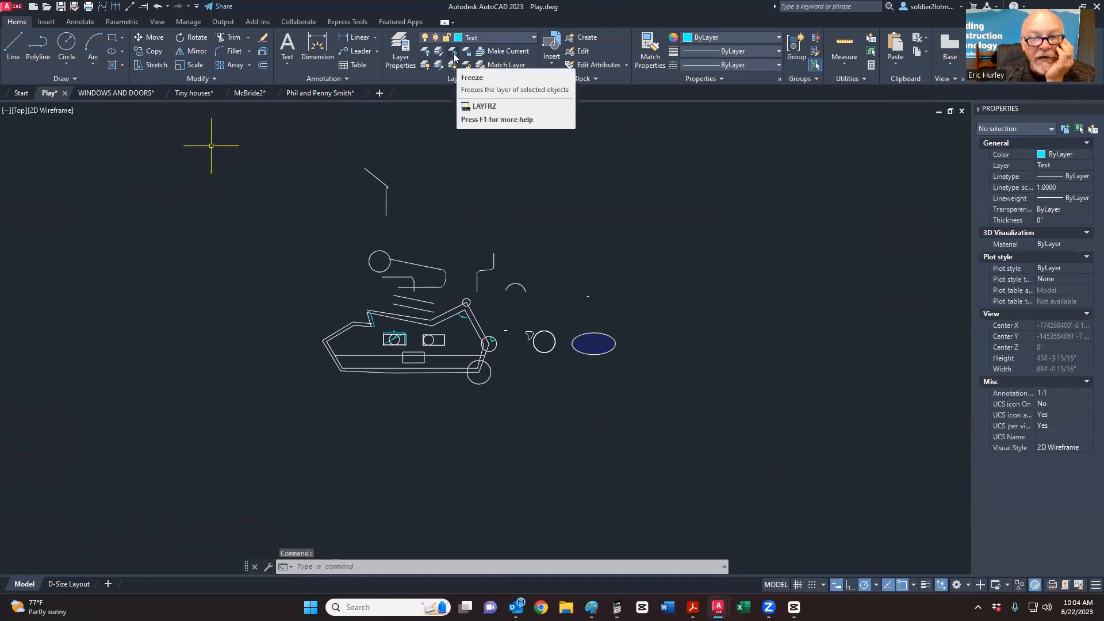
{"action": "scroll", "coordinate": [397, 308], "scroll_direction": "up", "scroll_amount": 2}
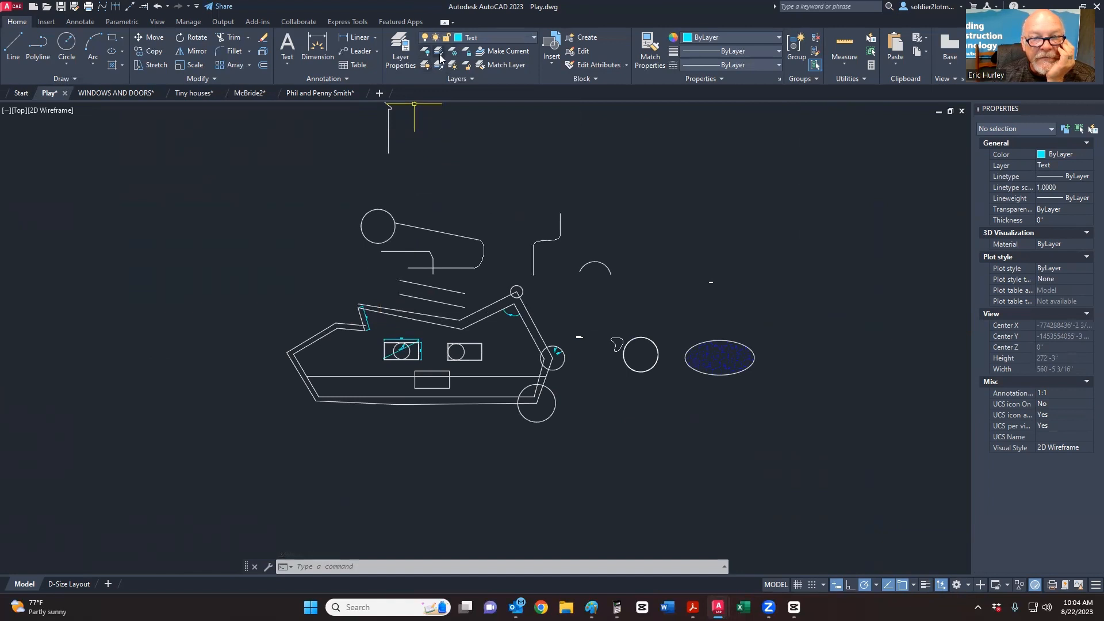
{"action": "left_click", "coordinate": [366, 318]}
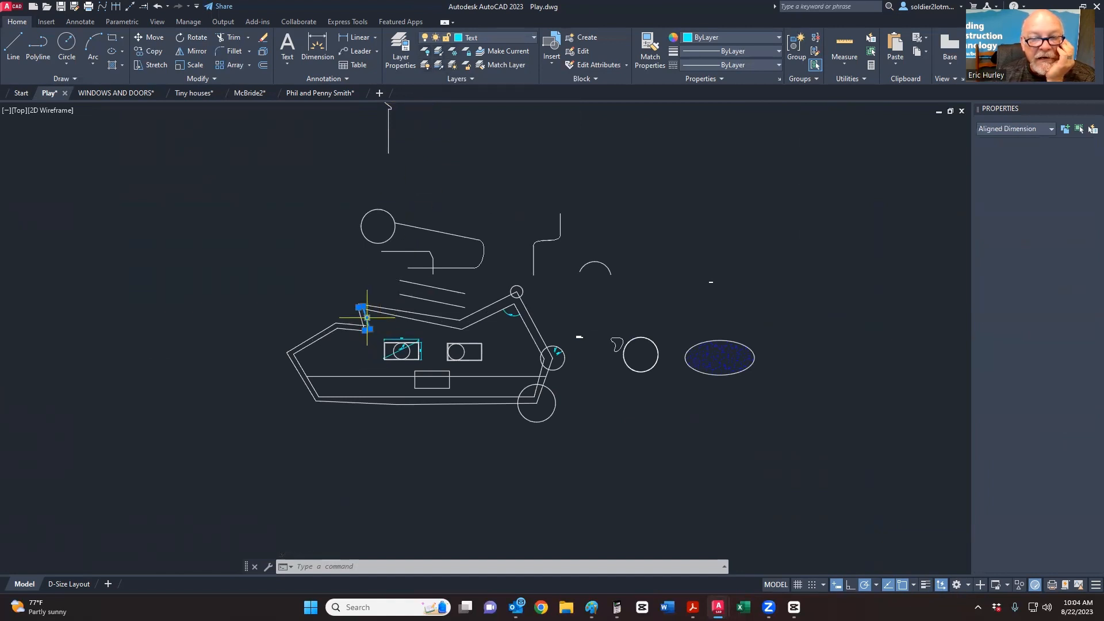
{"action": "key", "text": "Escape"}
{"action": "key", "text": "Escape"}
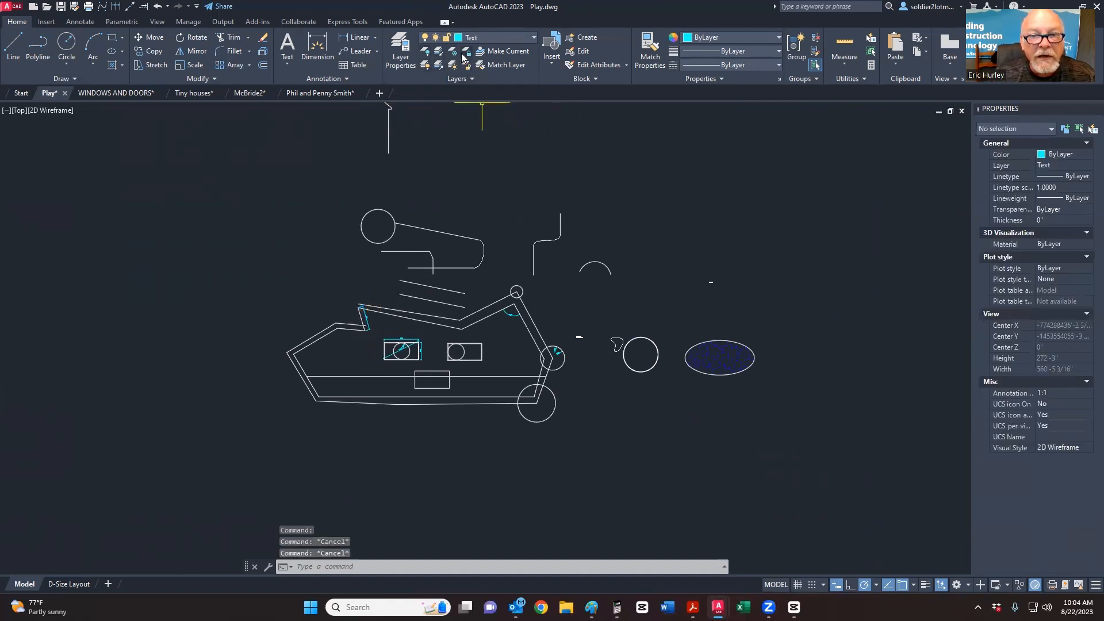
Step: Freeze the Dimensions layer by picking the angular dimension, and thaw all layers again
{"action": "left_click", "coordinate": [454, 52]}
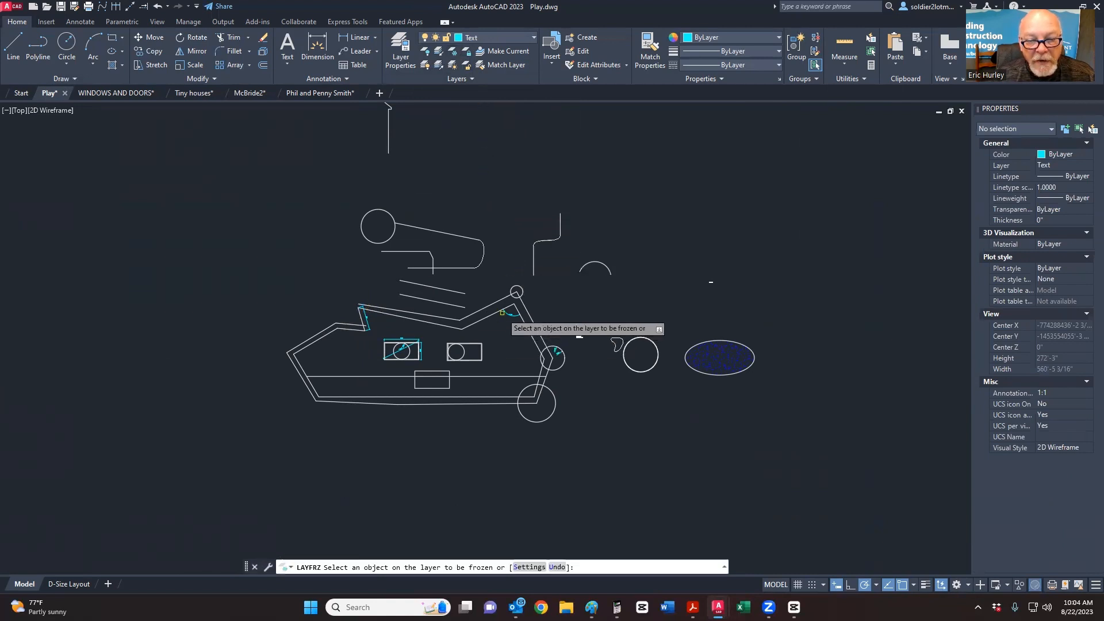
{"action": "left_click", "coordinate": [505, 314]}
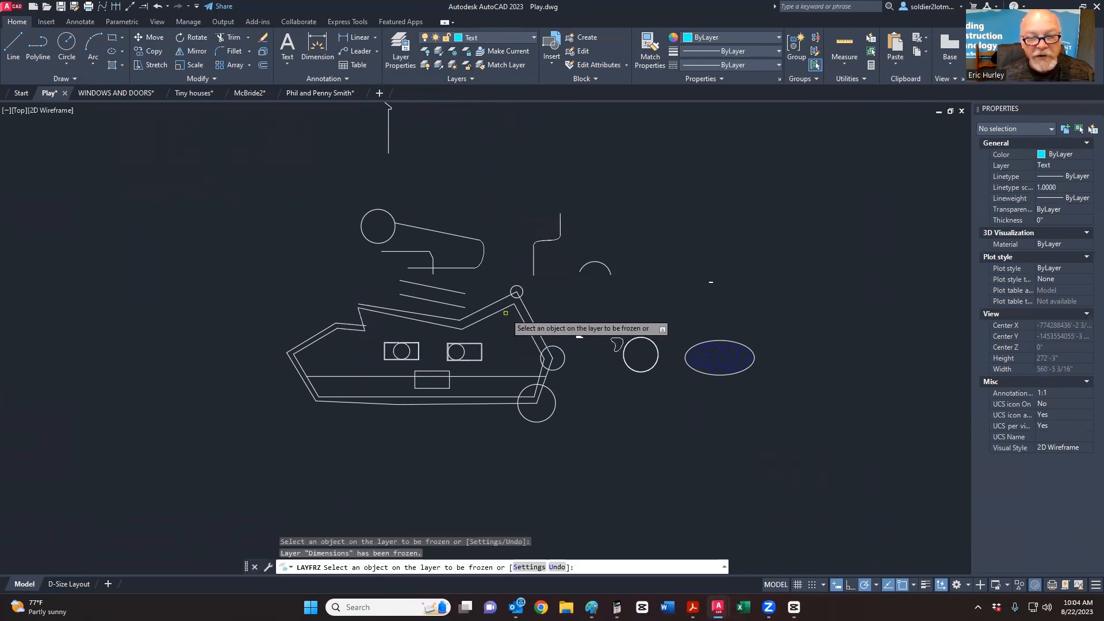
{"action": "key", "text": "Escape"}
{"action": "scroll", "coordinate": [499, 341], "scroll_direction": "up", "scroll_amount": 4}
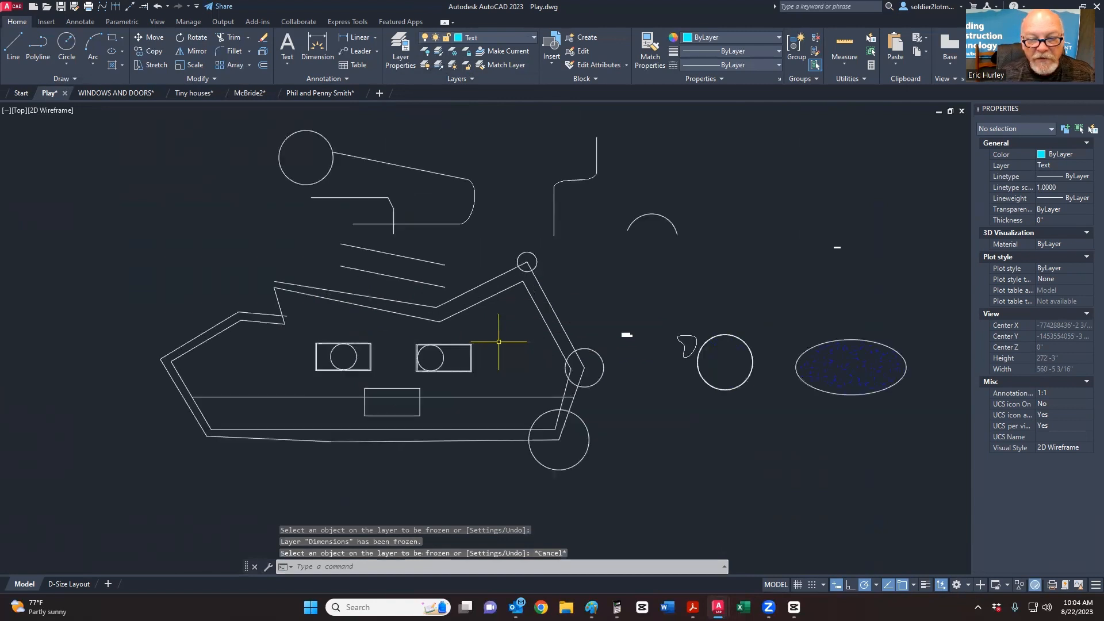
{"action": "scroll", "coordinate": [498, 341], "scroll_direction": "down", "scroll_amount": 4}
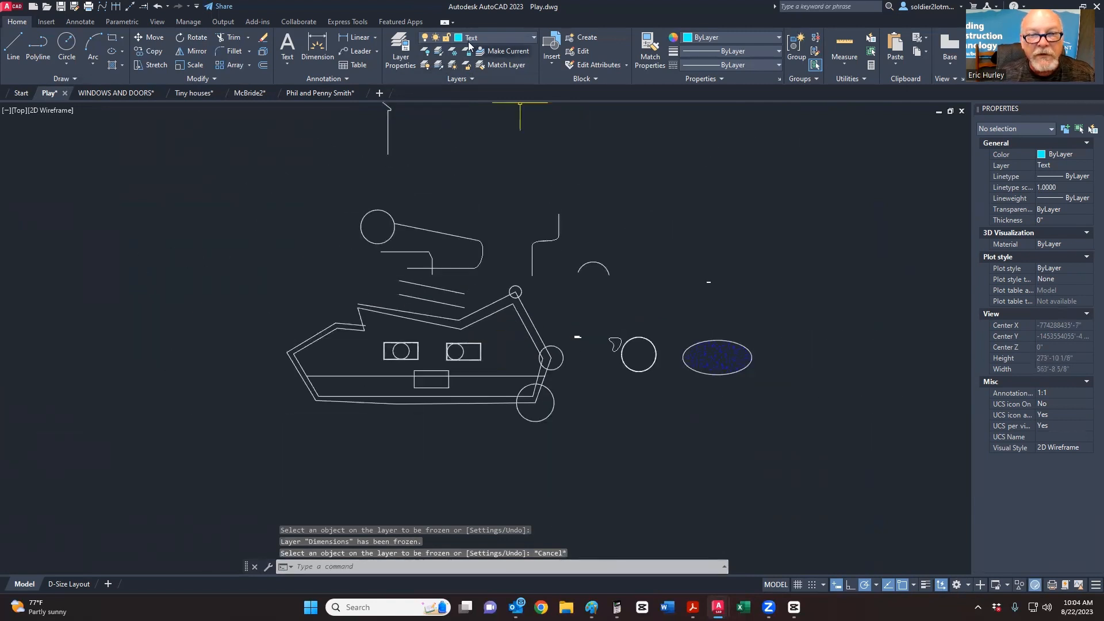
{"action": "left_click", "coordinate": [452, 67]}
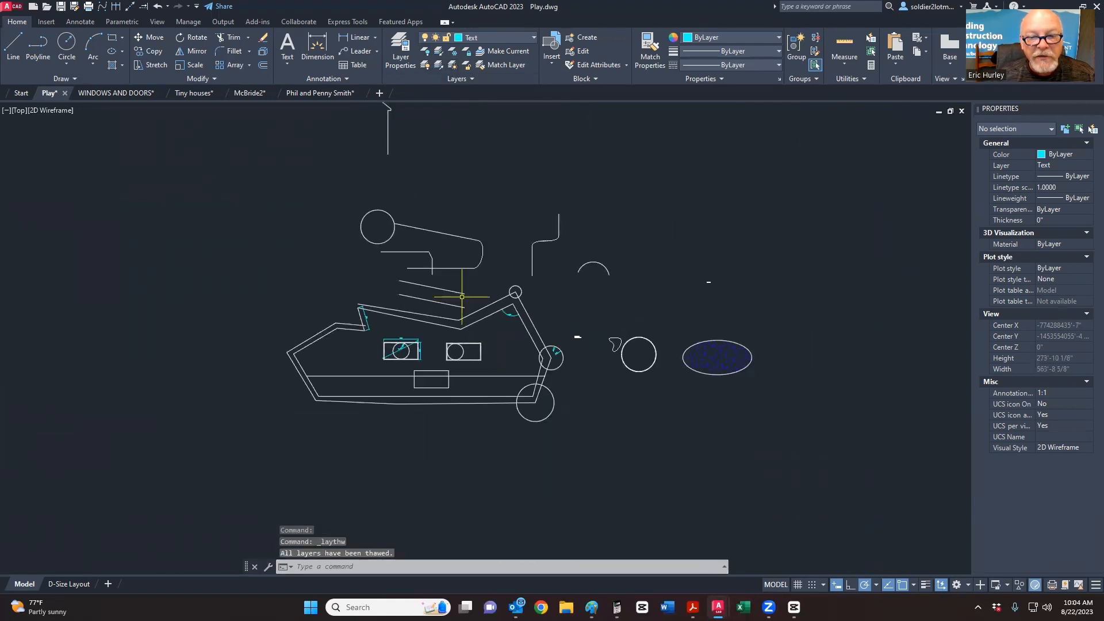
Step: Lock the Dimensions layer by picking the angular dimension inside the outline's peak
{"action": "left_click", "coordinate": [509, 312]}
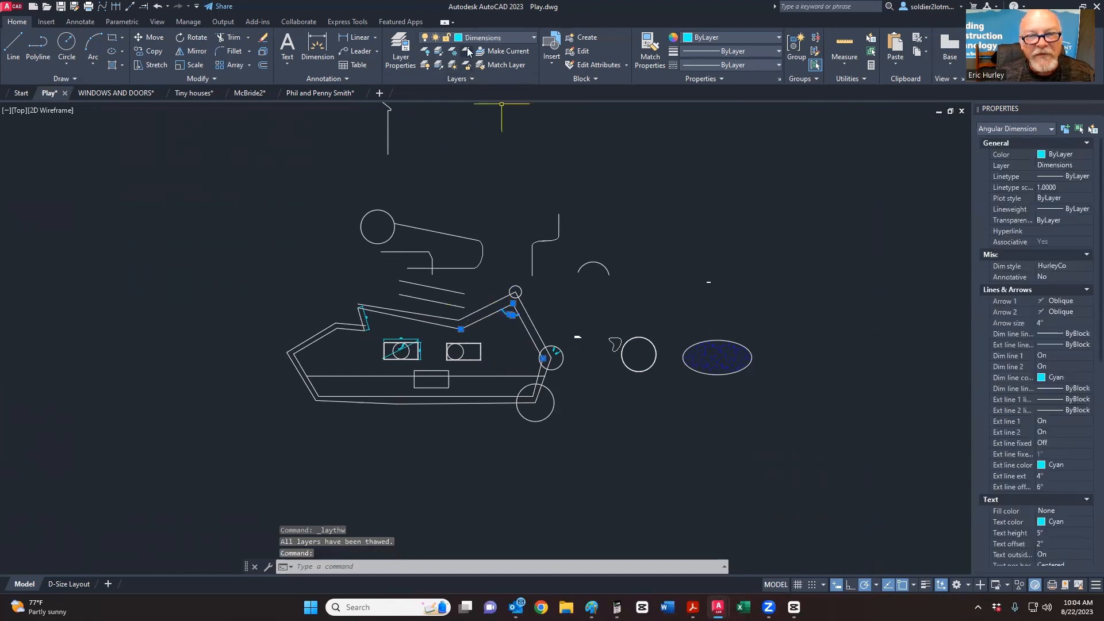
{"action": "left_click", "coordinate": [467, 51]}
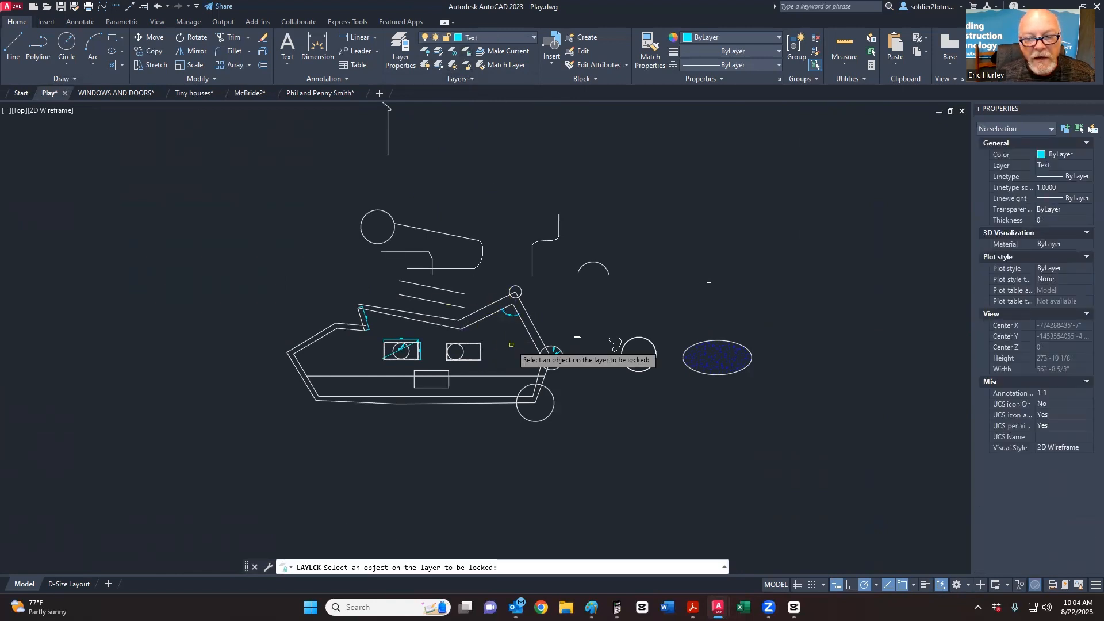
{"action": "left_click", "coordinate": [505, 314]}
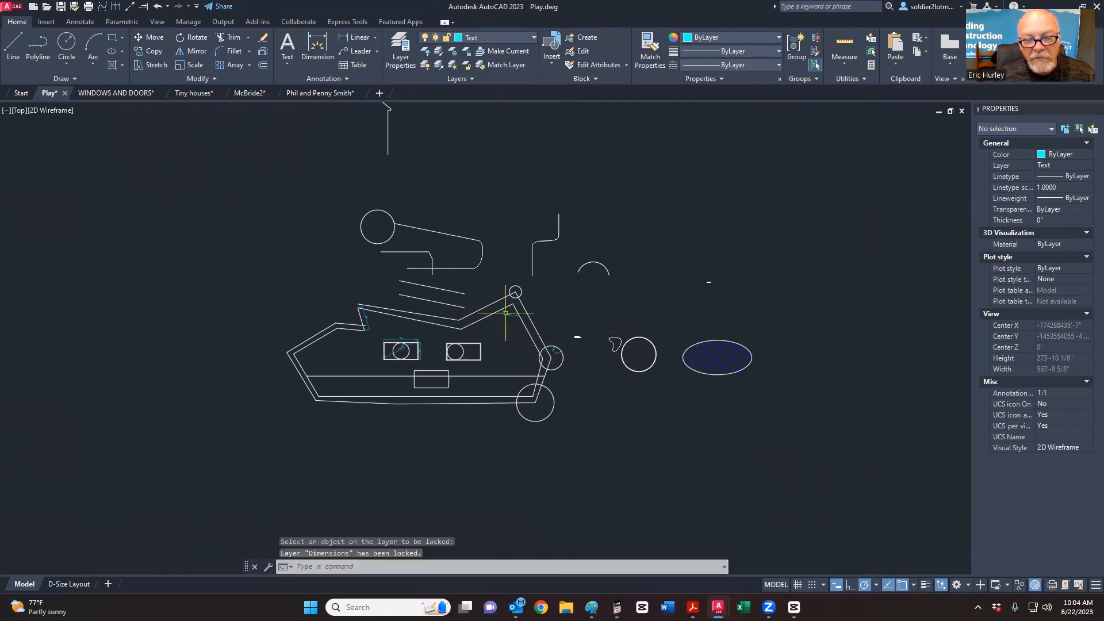
{"action": "key", "text": "Return"}
{"action": "scroll", "coordinate": [505, 314], "scroll_direction": "up", "scroll_amount": 6}
{"action": "key", "text": "Escape"}
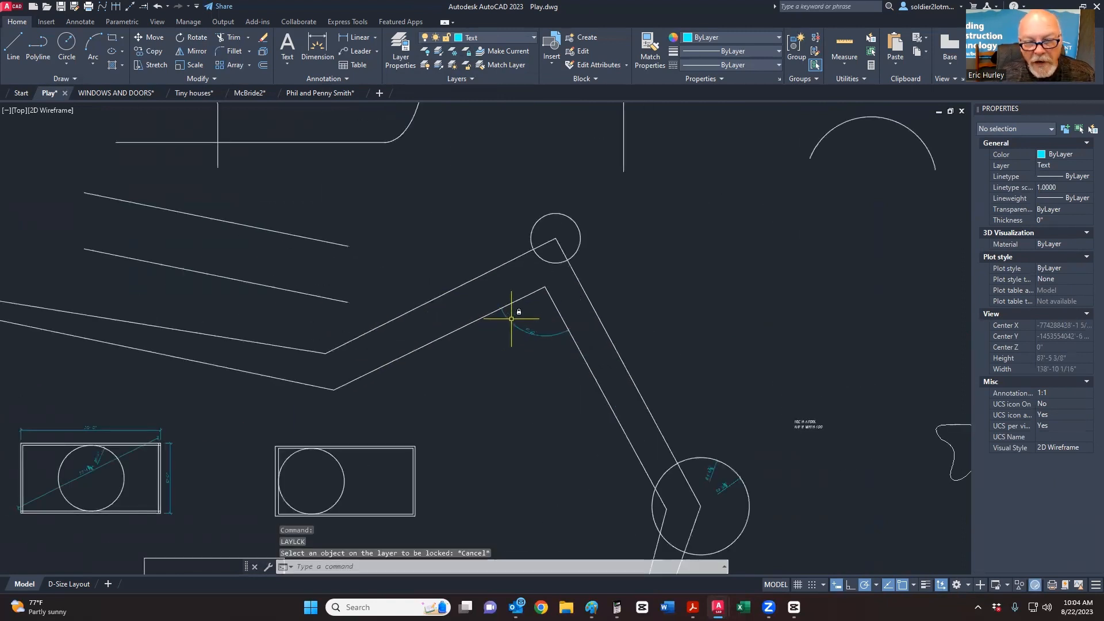
Step: Select the angular dimension on the locked layer to check how it behaves, and clear the selection
{"action": "left_click", "coordinate": [512, 319]}
{"action": "left_click", "coordinate": [512, 335]}
{"action": "key", "text": "Escape"}
{"action": "left_click", "coordinate": [534, 331]}
{"action": "left_click", "coordinate": [528, 322]}
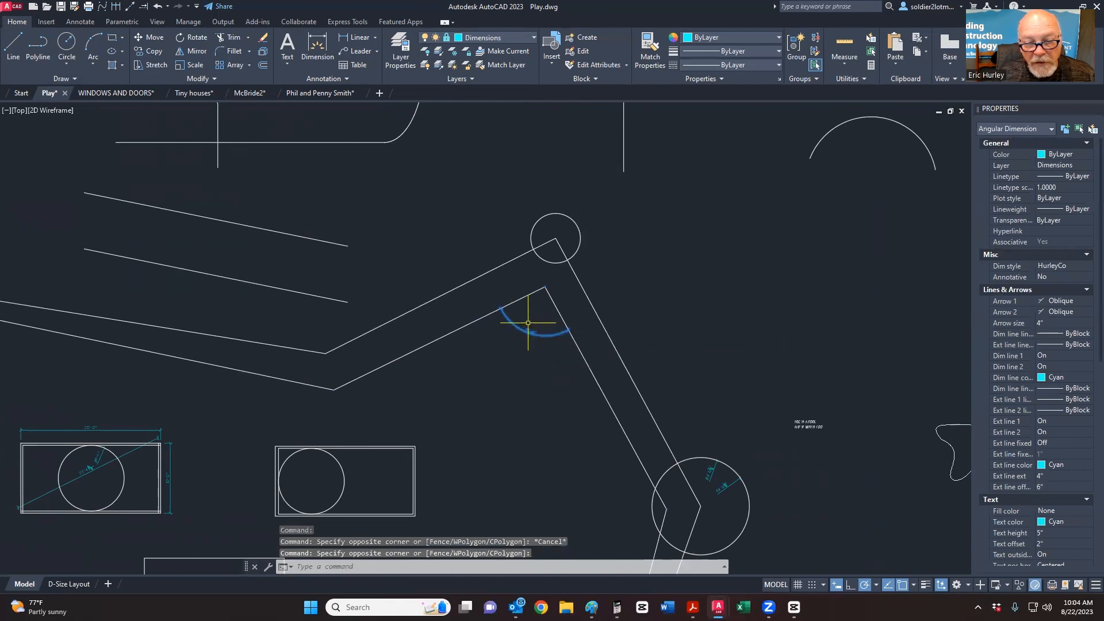
{"action": "scroll", "coordinate": [525, 345], "scroll_direction": "down", "scroll_amount": 6}
{"action": "key", "text": "Escape"}
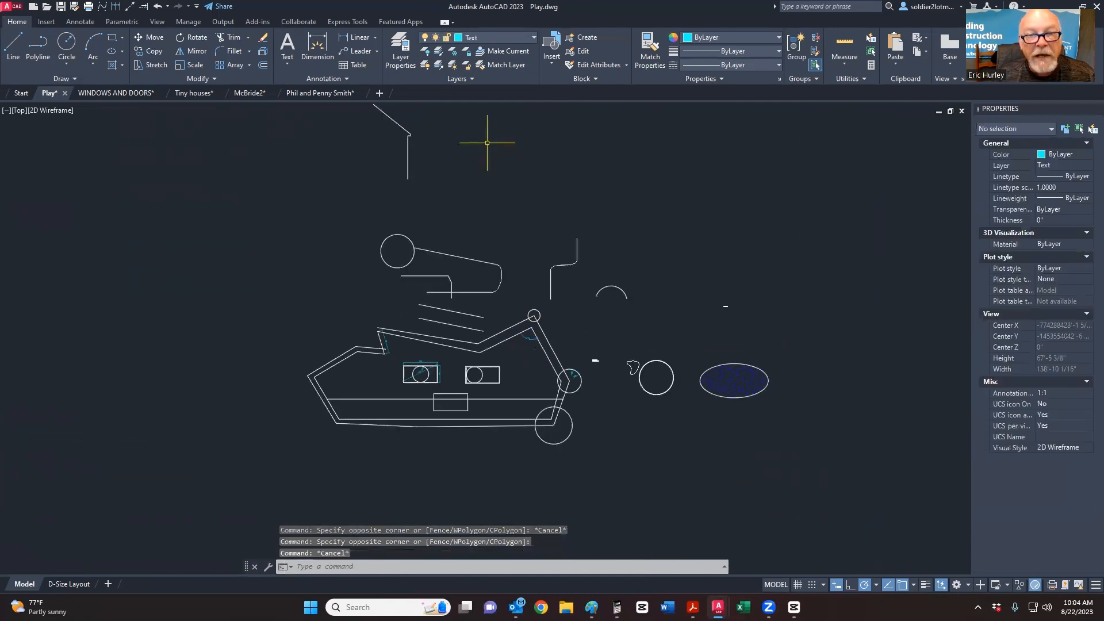
Step: Unlock the Dimensions layer by picking the angular dimension
{"action": "left_click", "coordinate": [467, 65]}
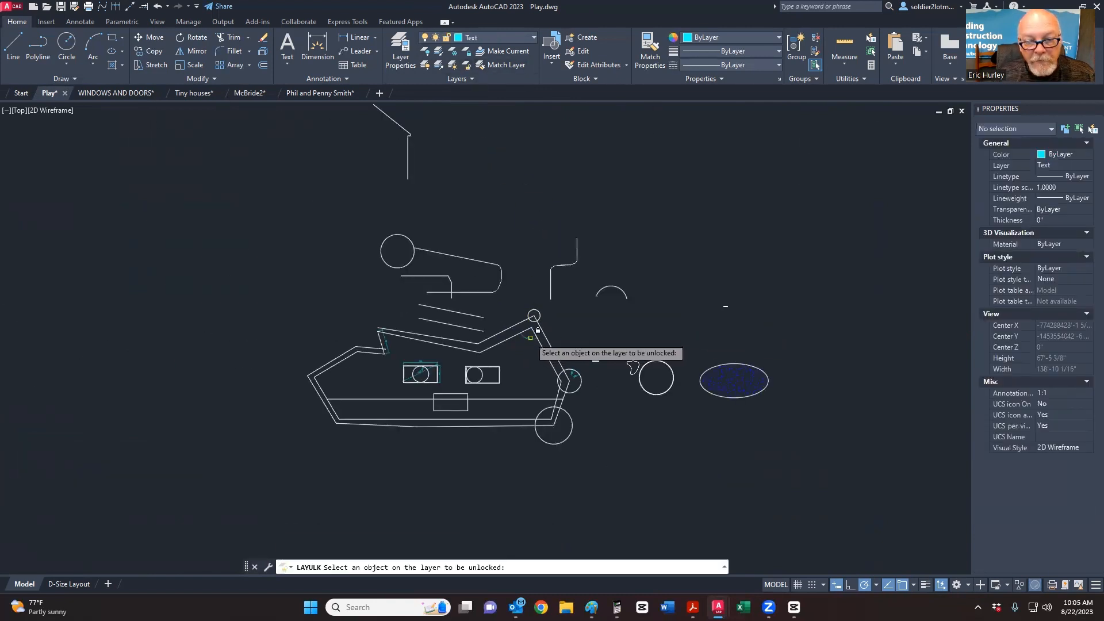
{"action": "left_click", "coordinate": [530, 338]}
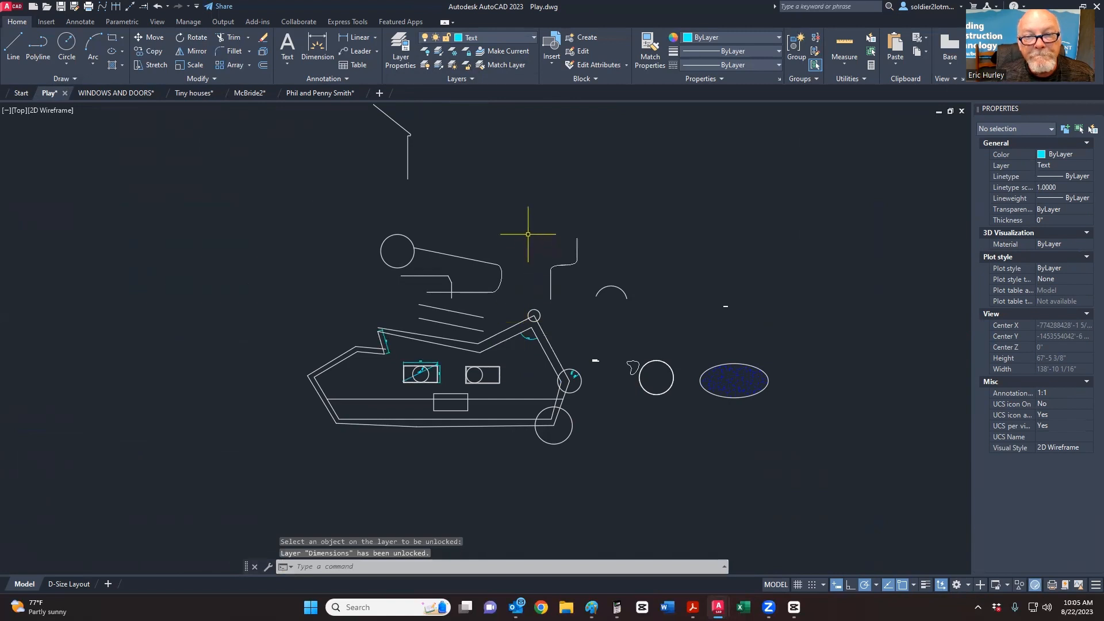
{"action": "scroll", "coordinate": [527, 234], "scroll_direction": "down", "scroll_amount": 10}
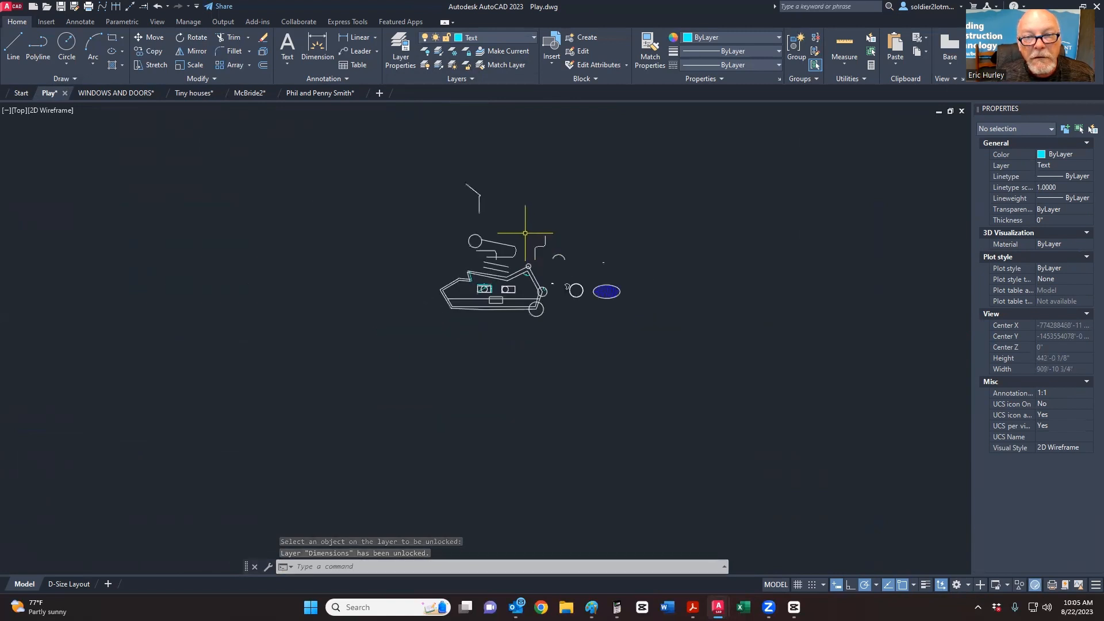
{"action": "scroll", "coordinate": [512, 212], "scroll_direction": "up", "scroll_amount": 2}
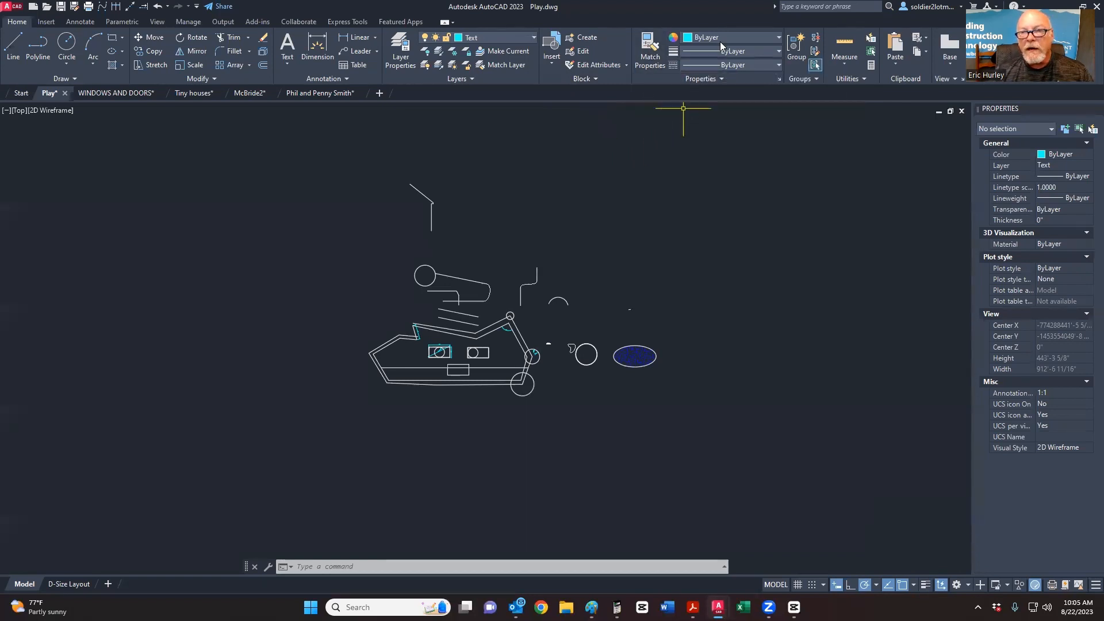
Step: Inspect the layer and color properties of the ellipse hatch and of the small arc
{"action": "left_click", "coordinate": [640, 349]}
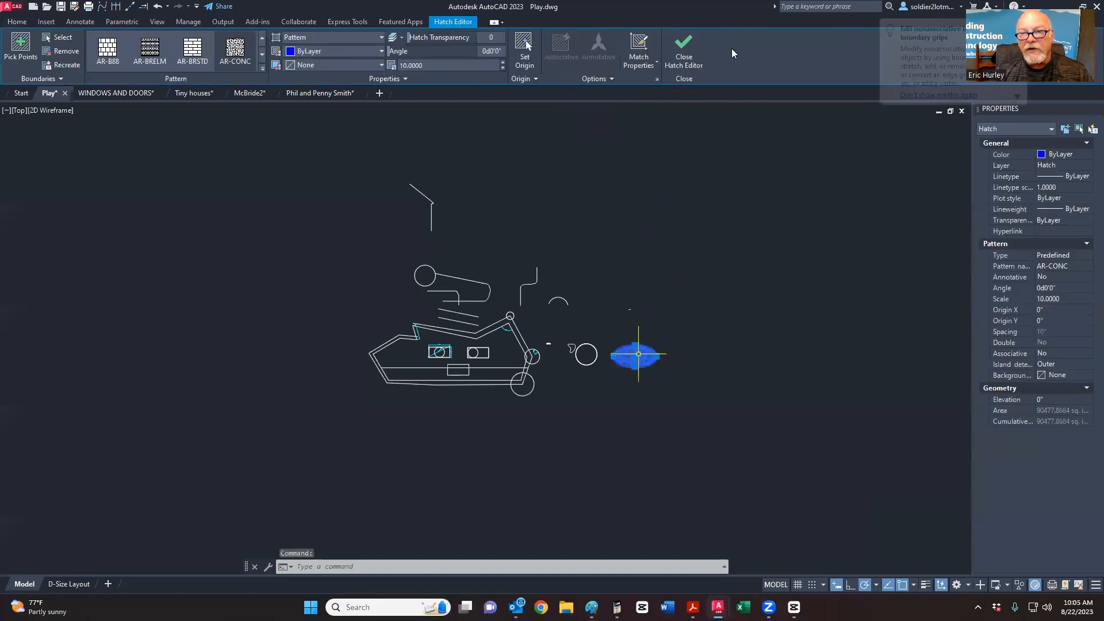
{"action": "left_click", "coordinate": [16, 23]}
{"action": "key", "text": "Escape"}
{"action": "key", "text": "Escape"}
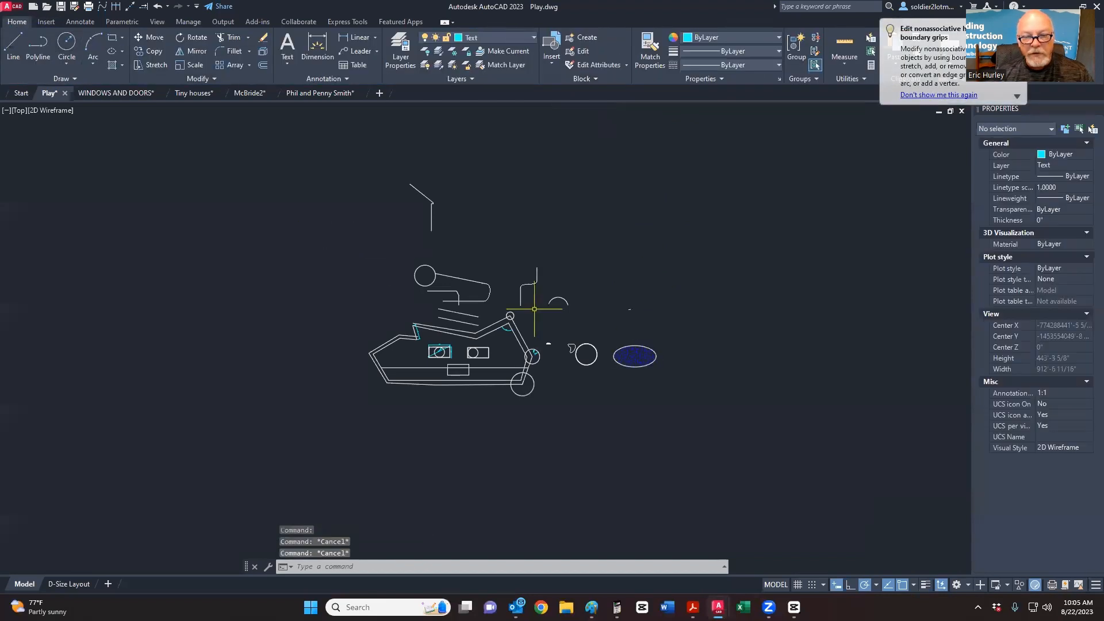
{"action": "left_click", "coordinate": [551, 299]}
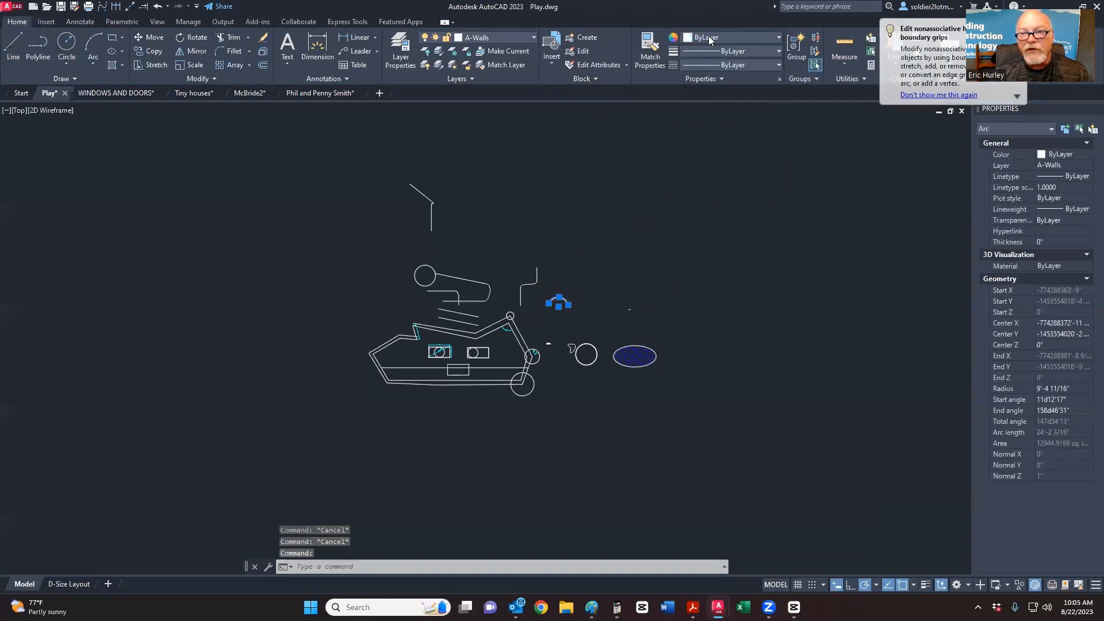
{"action": "left_click", "coordinate": [709, 36]}
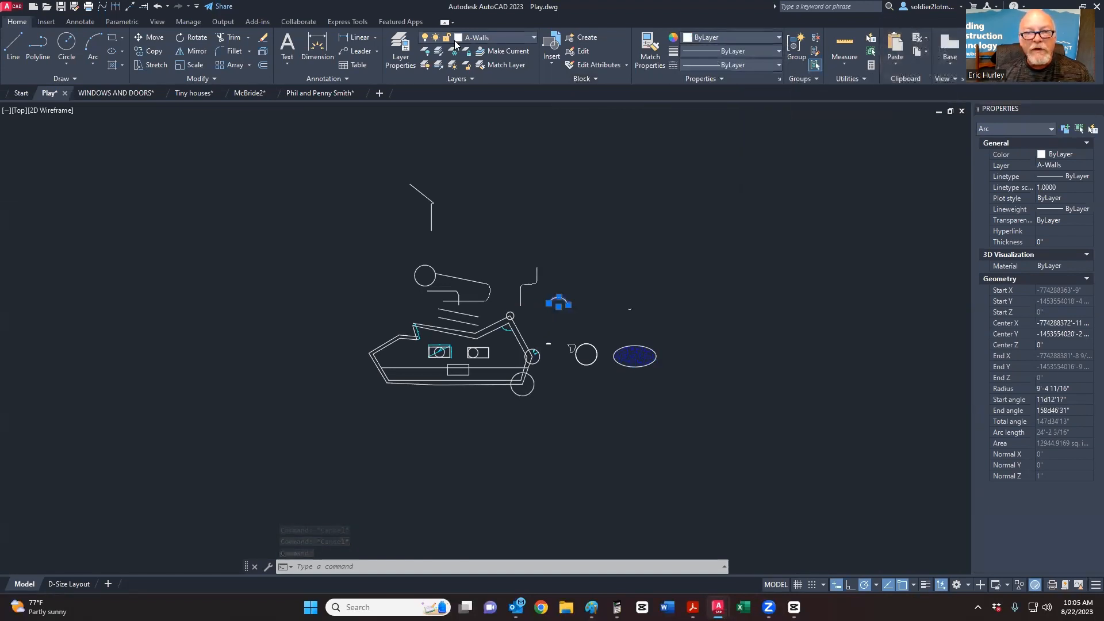
Step: Review the layer list with its colors and linetypes in the Layer Properties Manager, and close it
{"action": "left_click", "coordinate": [400, 50]}
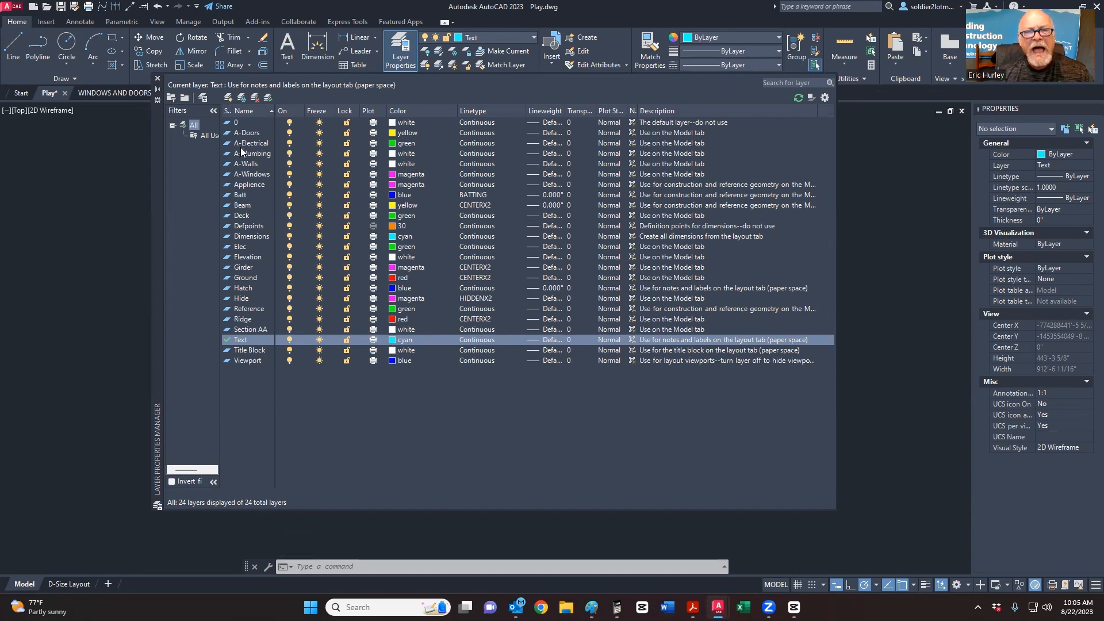
{"action": "key", "text": "Escape"}
{"action": "key", "text": "Escape"}
{"action": "key", "text": "Escape"}
{"action": "left_click", "coordinate": [157, 78]}
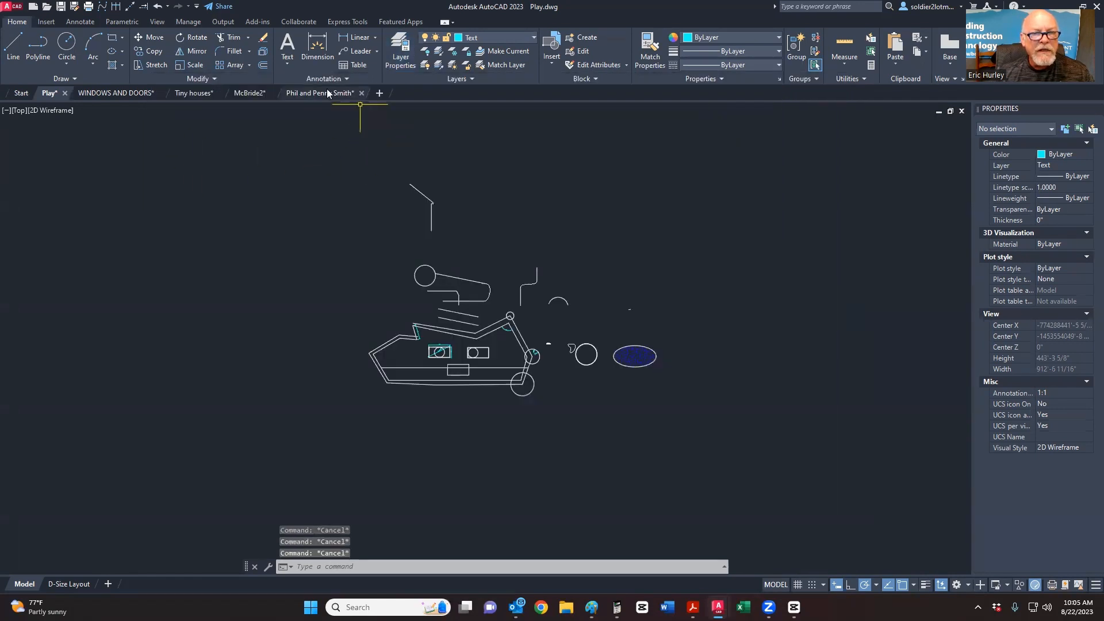
Step: Switch to the client house-plan drawing with the many sheets and view its 1st electrical plan
{"action": "left_click", "coordinate": [260, 96]}
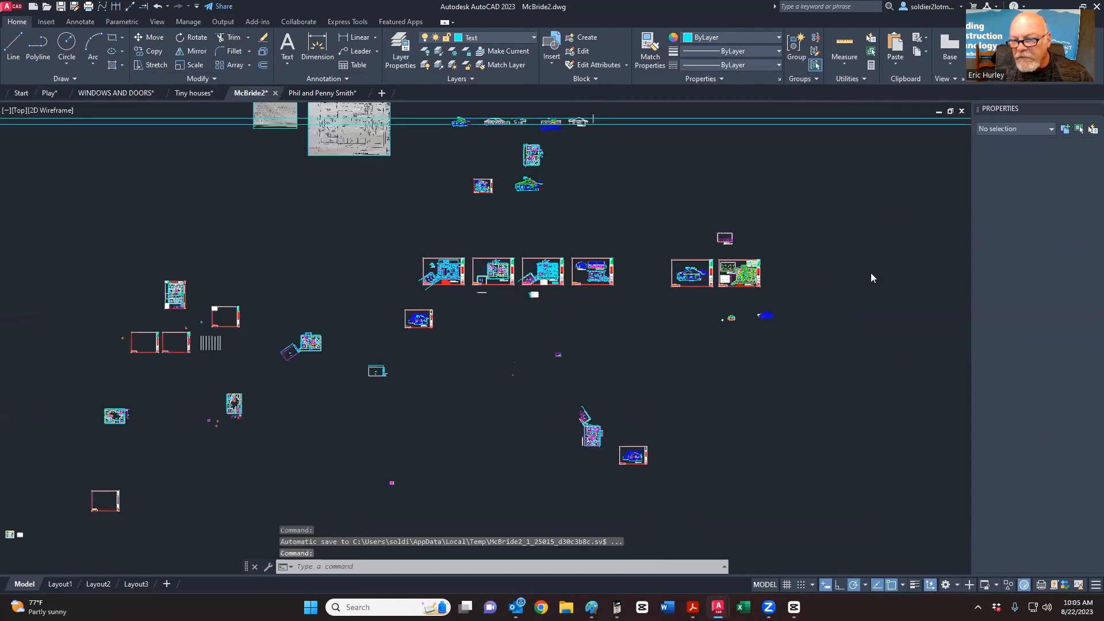
{"action": "scroll", "coordinate": [755, 269], "scroll_direction": "up", "scroll_amount": 8}
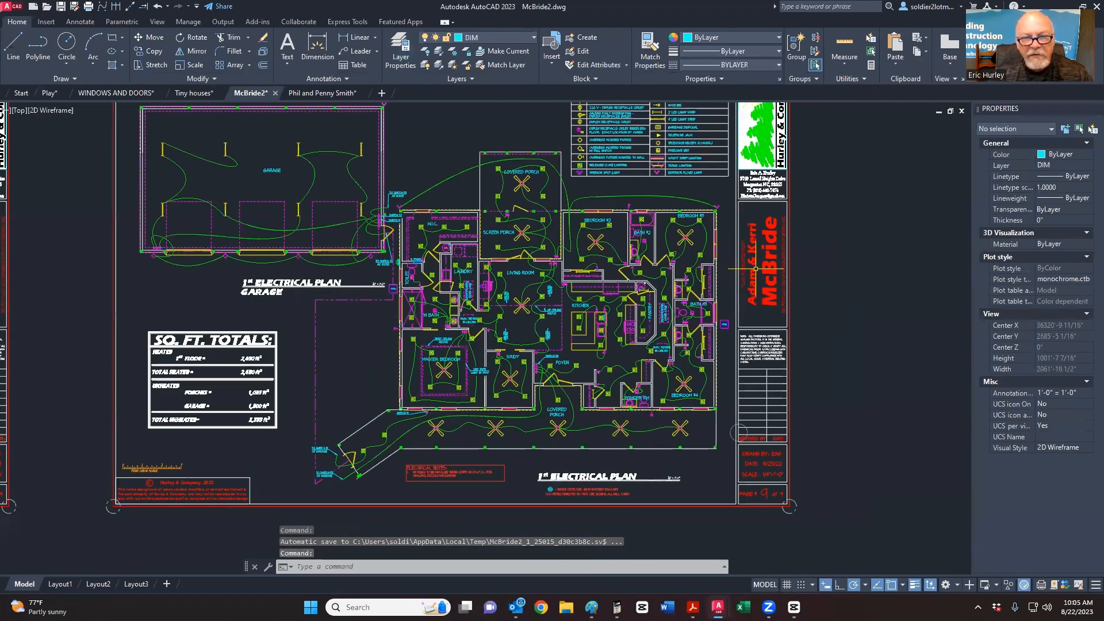
Step: Examine the magenta switch symbol at the Switch #1 callout and the object color palette with its index colors
{"action": "middle_click_drag", "start_coordinate": [756, 269], "coordinate": [738, 229]}
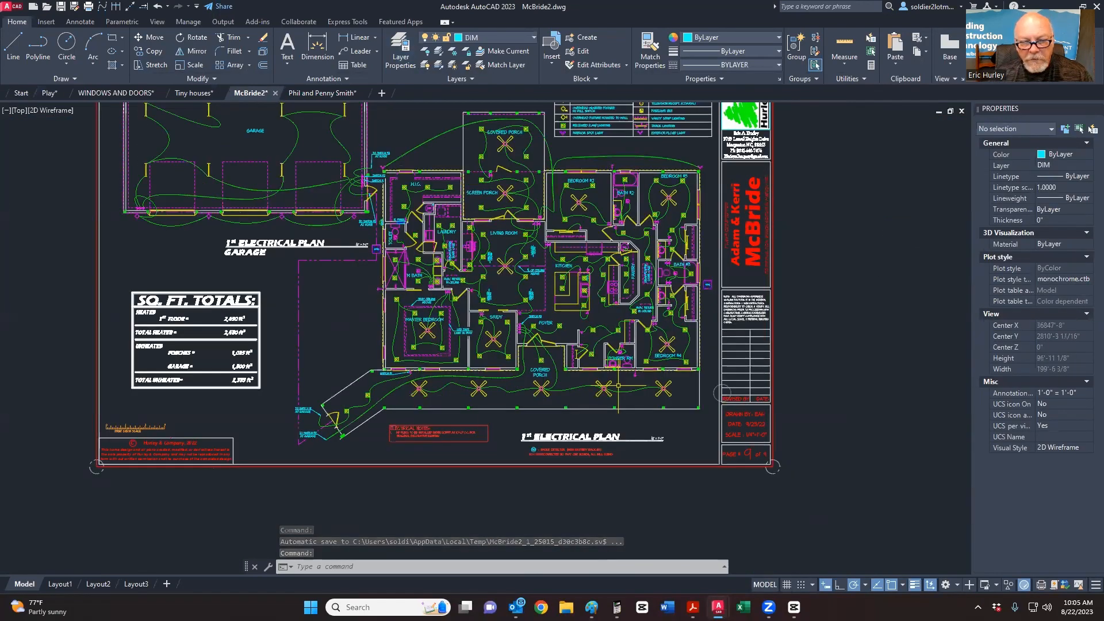
{"action": "scroll", "coordinate": [428, 403], "scroll_direction": "up", "scroll_amount": 2}
{"action": "scroll", "coordinate": [403, 402], "scroll_direction": "up", "scroll_amount": 2}
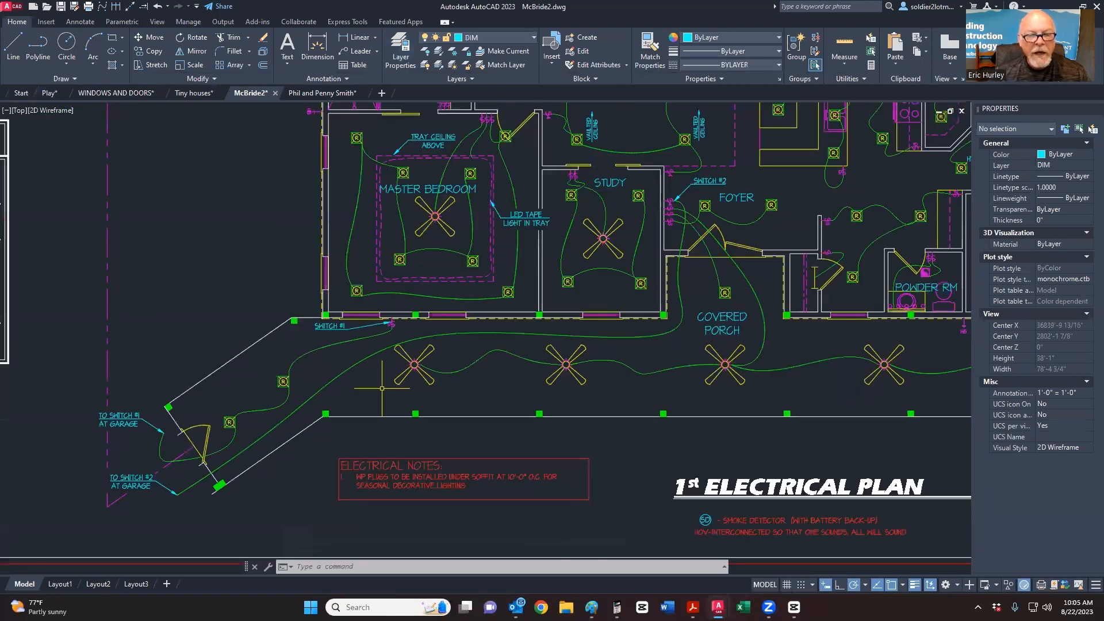
{"action": "scroll", "coordinate": [382, 388], "scroll_direction": "up", "scroll_amount": 2}
{"action": "scroll", "coordinate": [377, 299], "scroll_direction": "up", "scroll_amount": 8}
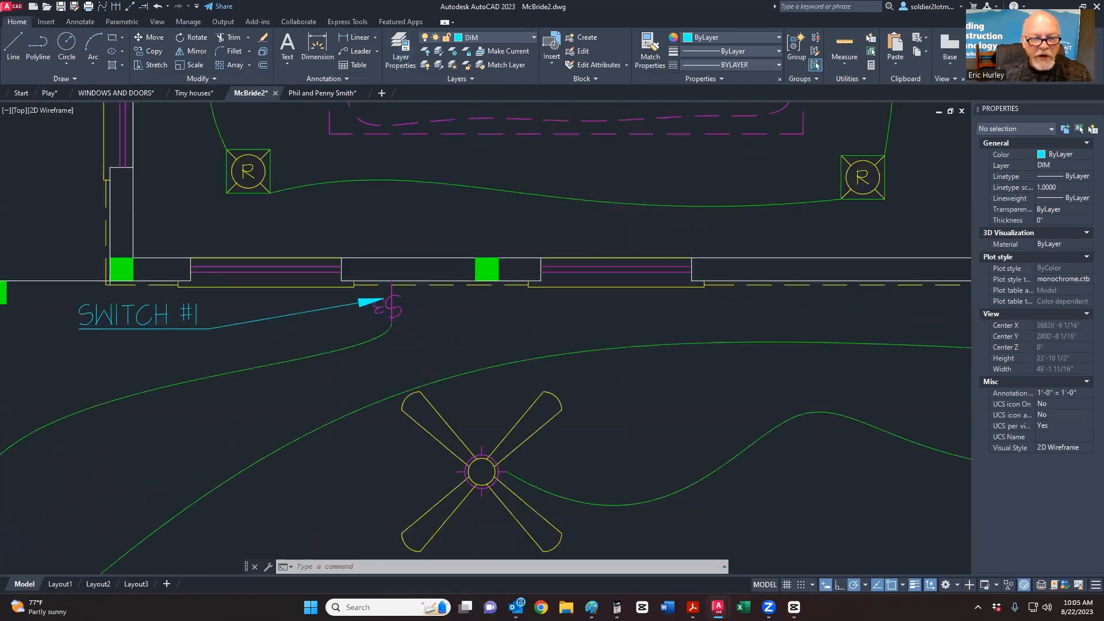
{"action": "scroll", "coordinate": [377, 287], "scroll_direction": "down", "scroll_amount": 4}
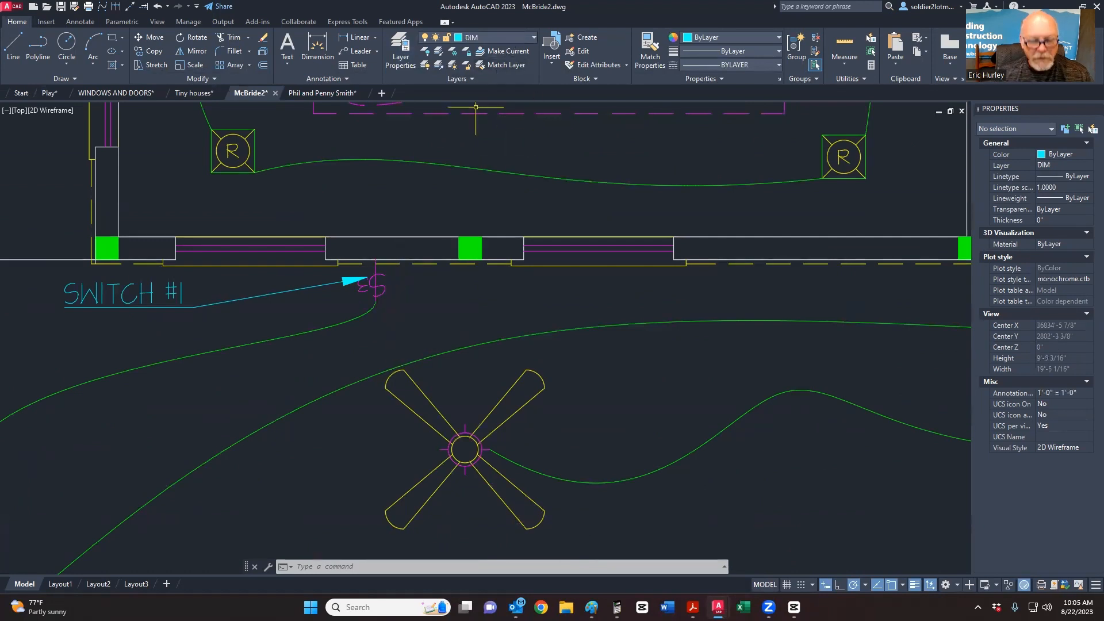
{"action": "left_click", "coordinate": [736, 40]}
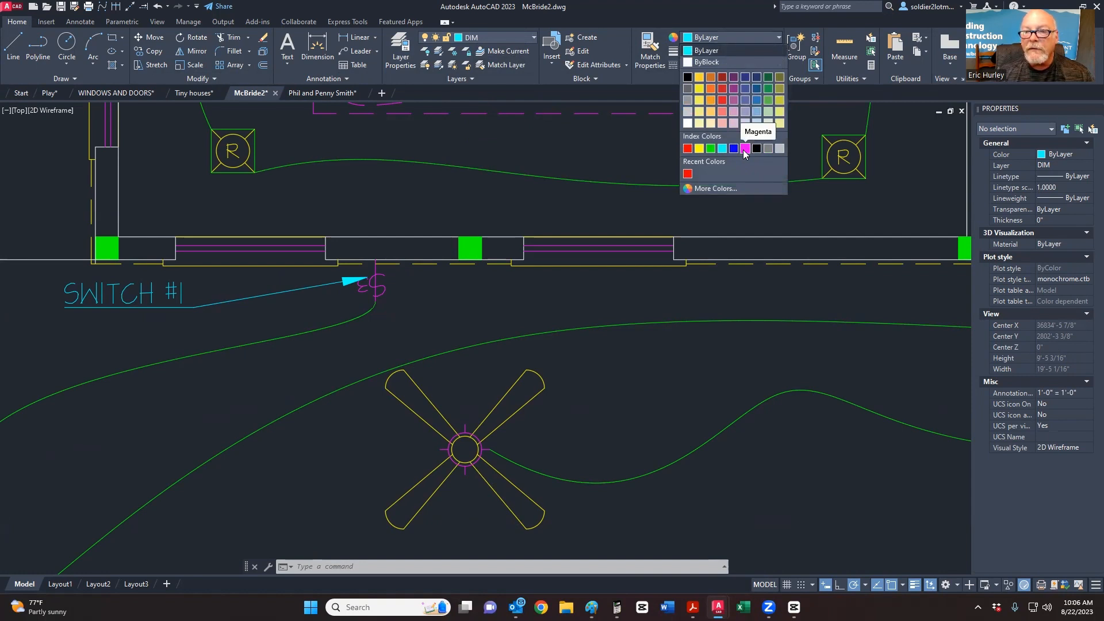
{"action": "key", "text": "Escape"}
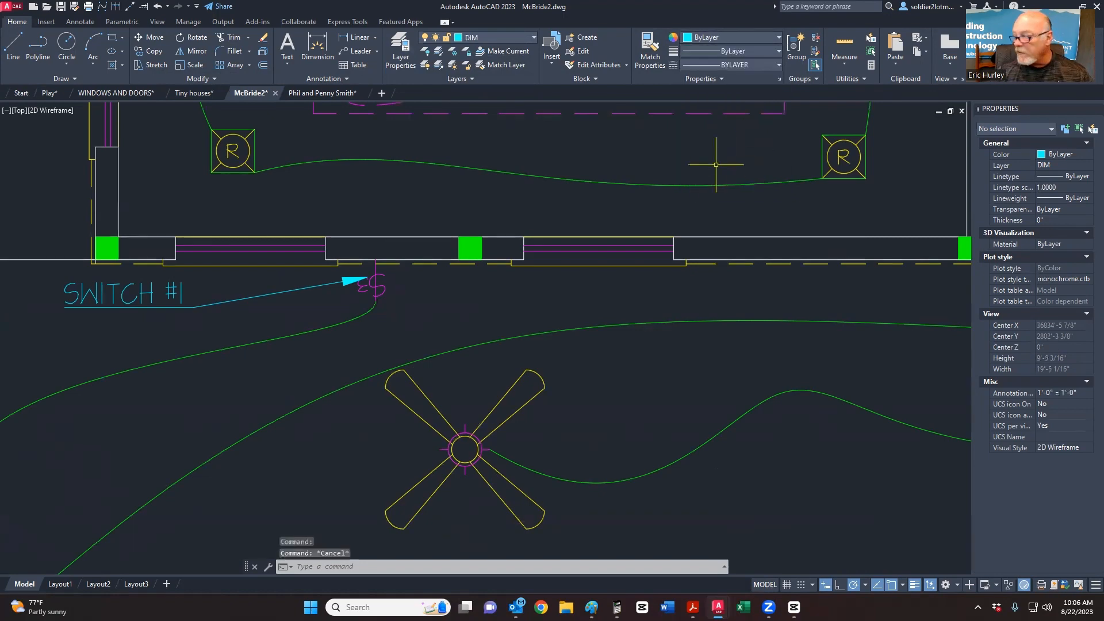
Step: Check the color, layer and linetype of the green wiring spline running along the front porch
{"action": "scroll", "coordinate": [629, 197], "scroll_direction": "down", "scroll_amount": 5}
{"action": "middle_click_drag", "start_coordinate": [629, 197], "coordinate": [558, 250]}
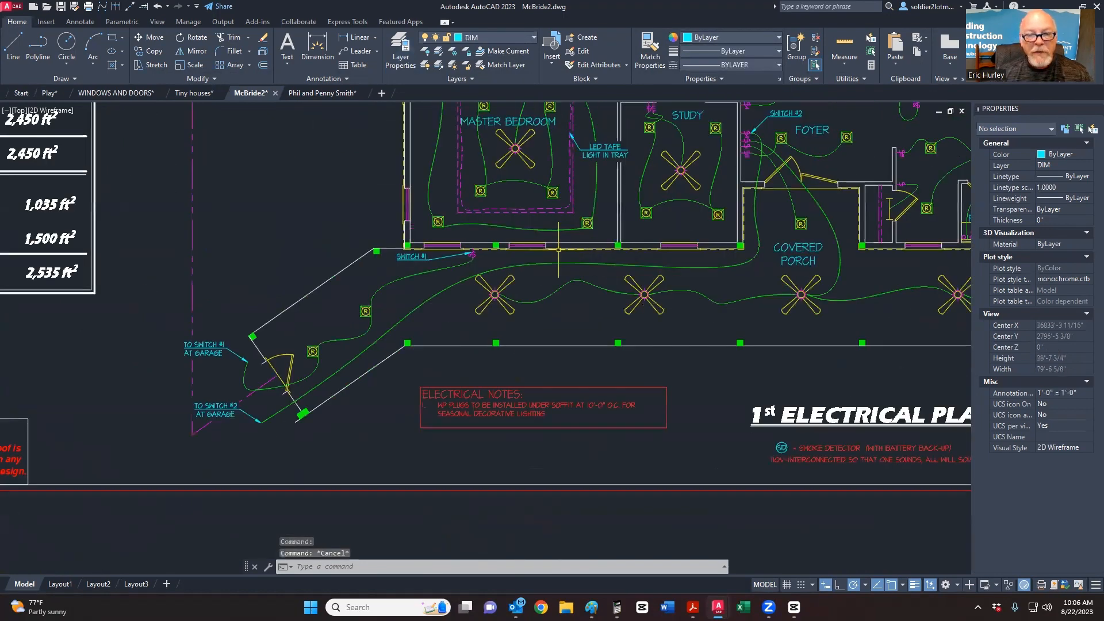
{"action": "scroll", "coordinate": [542, 259], "scroll_direction": "up", "scroll_amount": 4}
{"action": "mouse_move", "coordinate": [474, 276]}
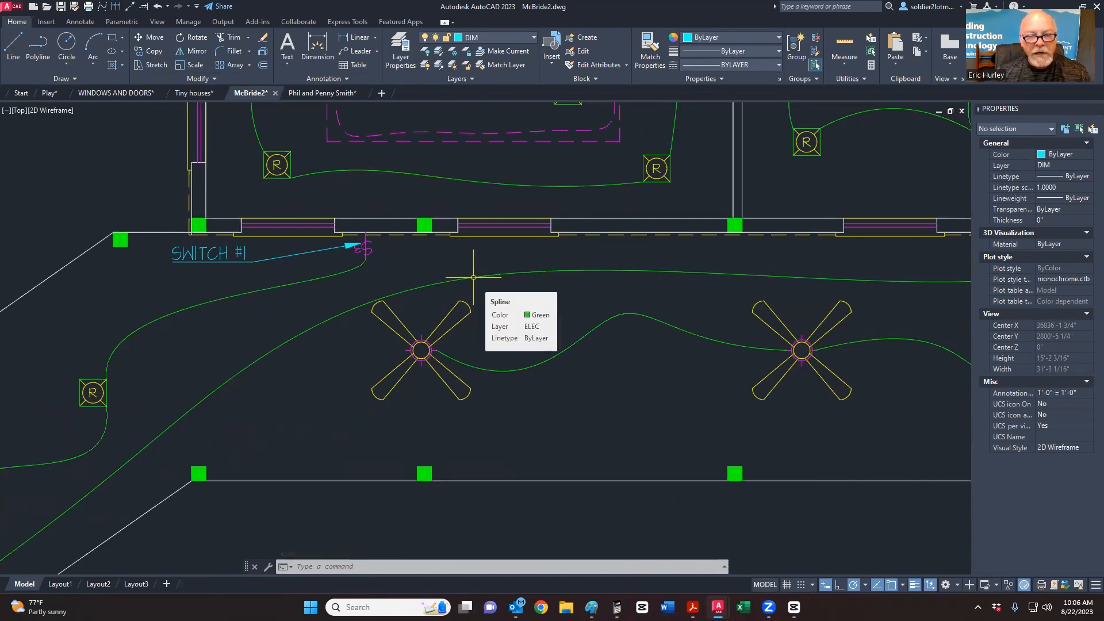
{"action": "scroll", "coordinate": [474, 277], "scroll_direction": "down", "scroll_amount": 2}
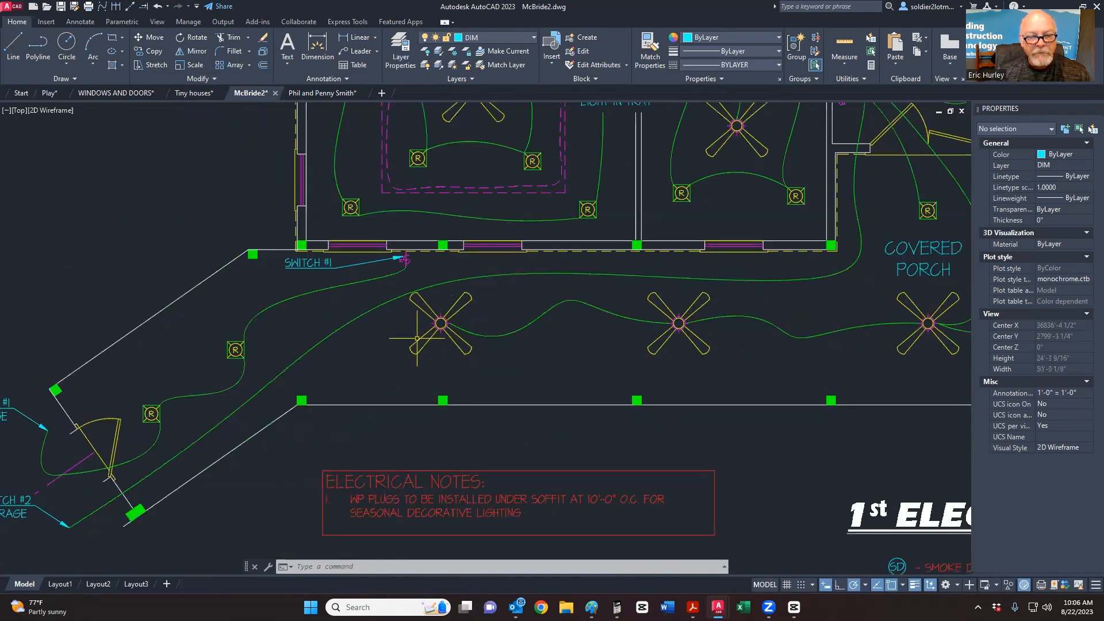
{"action": "mouse_move", "coordinate": [237, 347]}
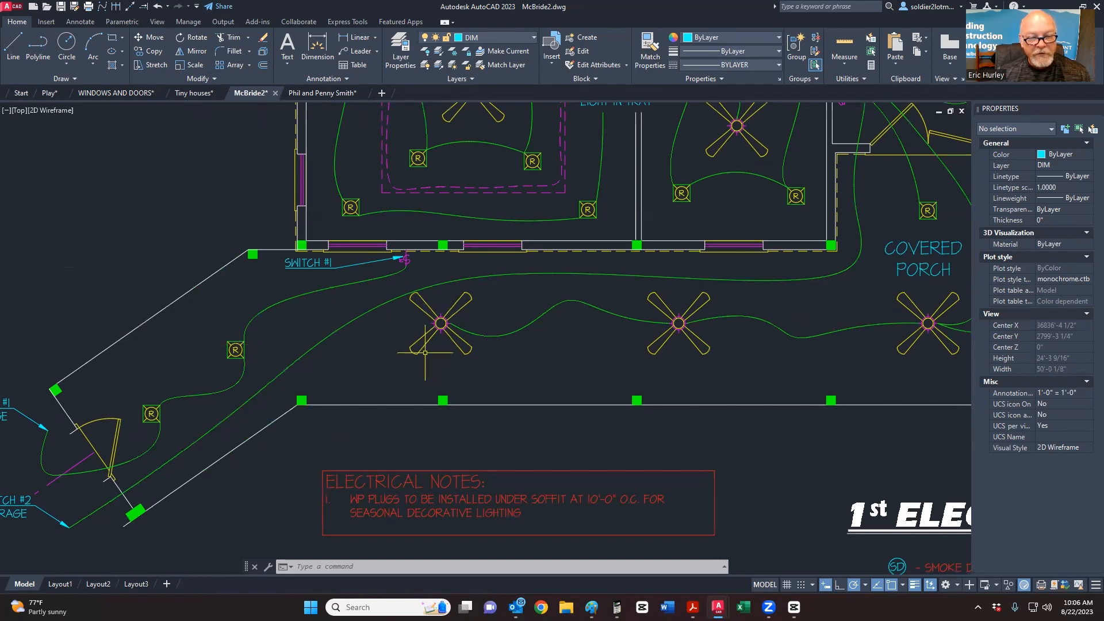
Step: Inspect the properties of the ceiling fan block nearest Switch #1 on the porch, and clear the selection
{"action": "left_click", "coordinate": [440, 324]}
{"action": "scroll", "coordinate": [440, 325], "scroll_direction": "up", "scroll_amount": 4}
{"action": "scroll", "coordinate": [439, 326], "scroll_direction": "up", "scroll_amount": 2}
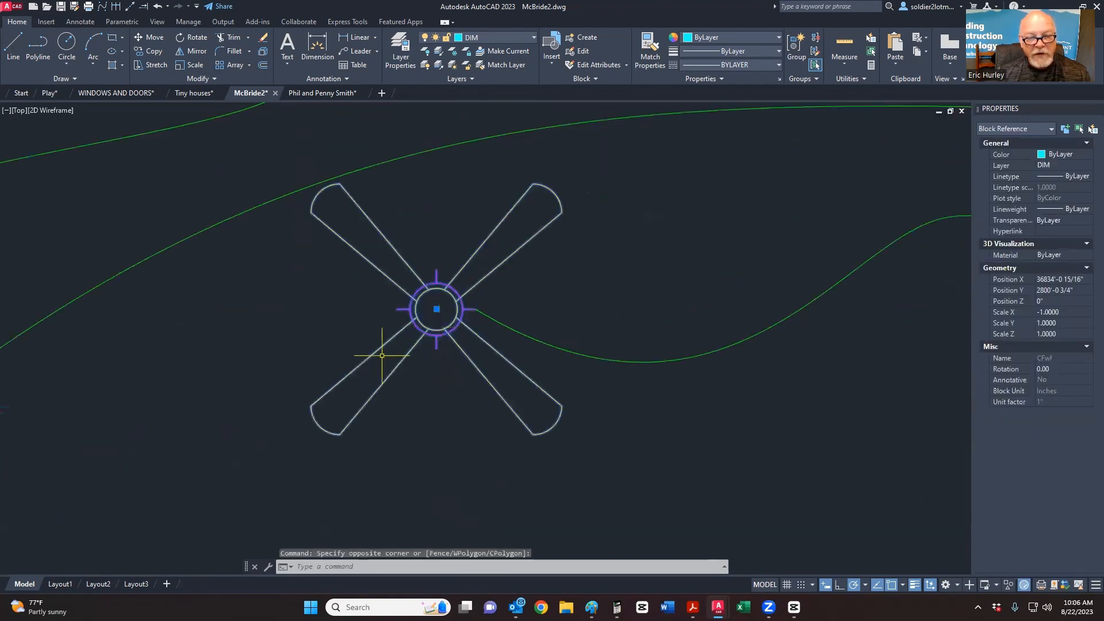
{"action": "scroll", "coordinate": [481, 300], "scroll_direction": "down", "scroll_amount": 5}
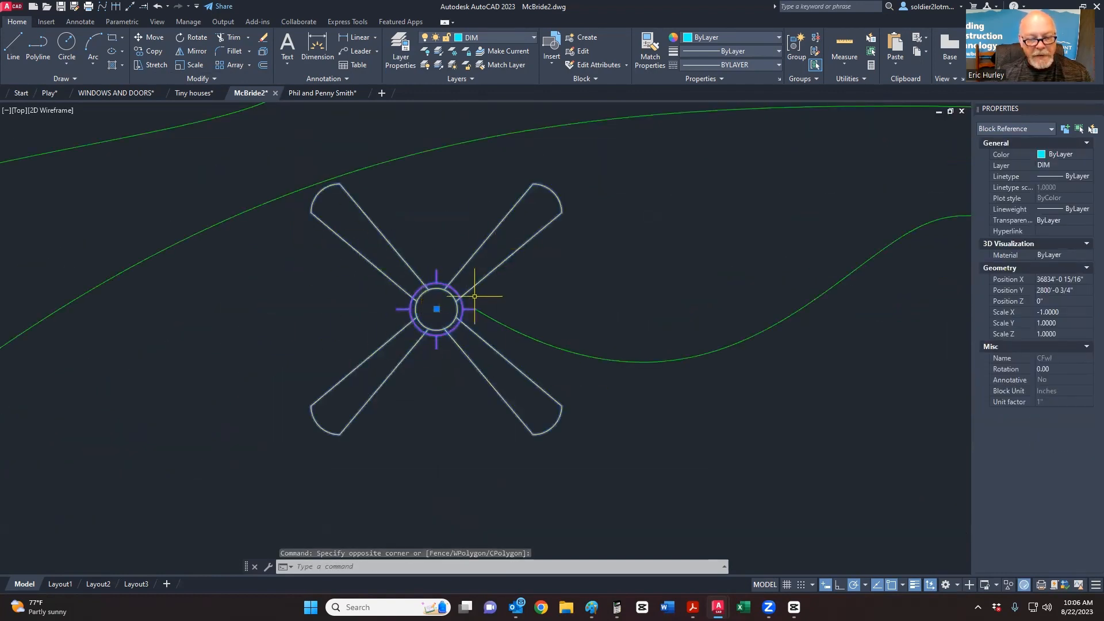
{"action": "key", "text": "Escape"}
{"action": "key", "text": "Escape"}
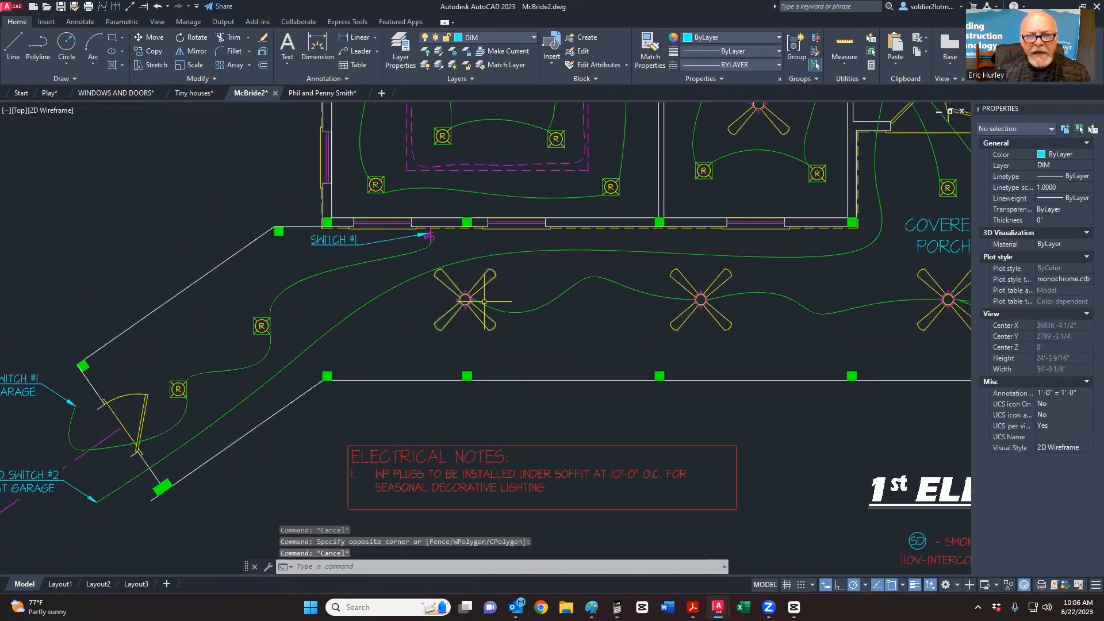
Step: Examine the fans along the covered porch and the switch symbol beside the closet door near the powder room
{"action": "middle_click_drag", "start_coordinate": [485, 304], "coordinate": [474, 329]}
{"action": "scroll", "coordinate": [474, 330], "scroll_direction": "down", "scroll_amount": 4}
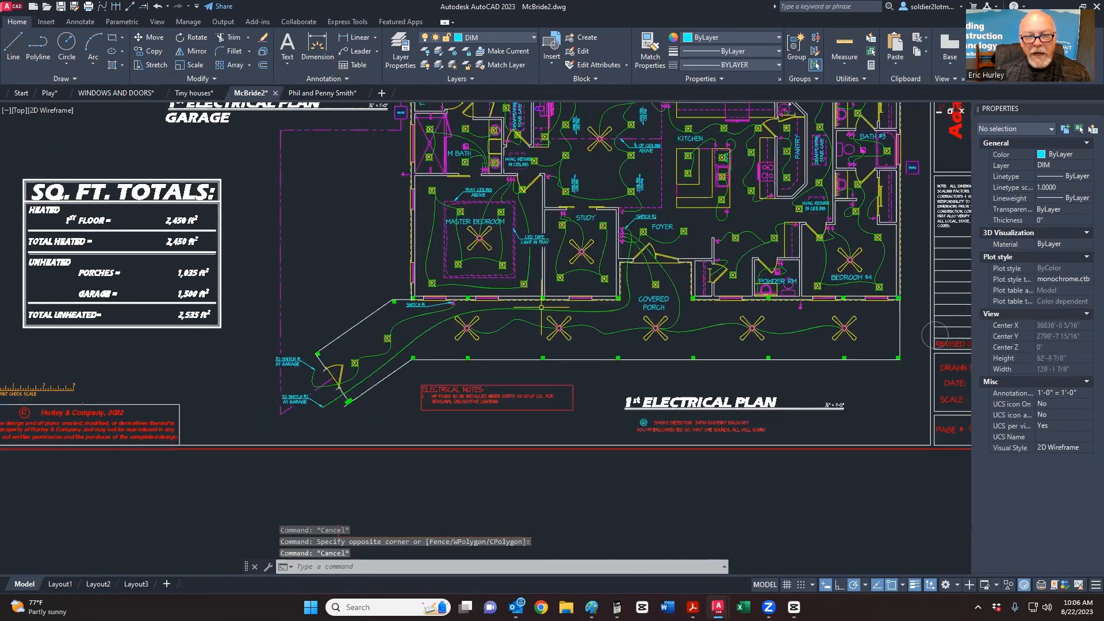
{"action": "scroll", "coordinate": [523, 223], "scroll_direction": "down", "scroll_amount": 3}
{"action": "scroll", "coordinate": [646, 284], "scroll_direction": "up", "scroll_amount": 8}
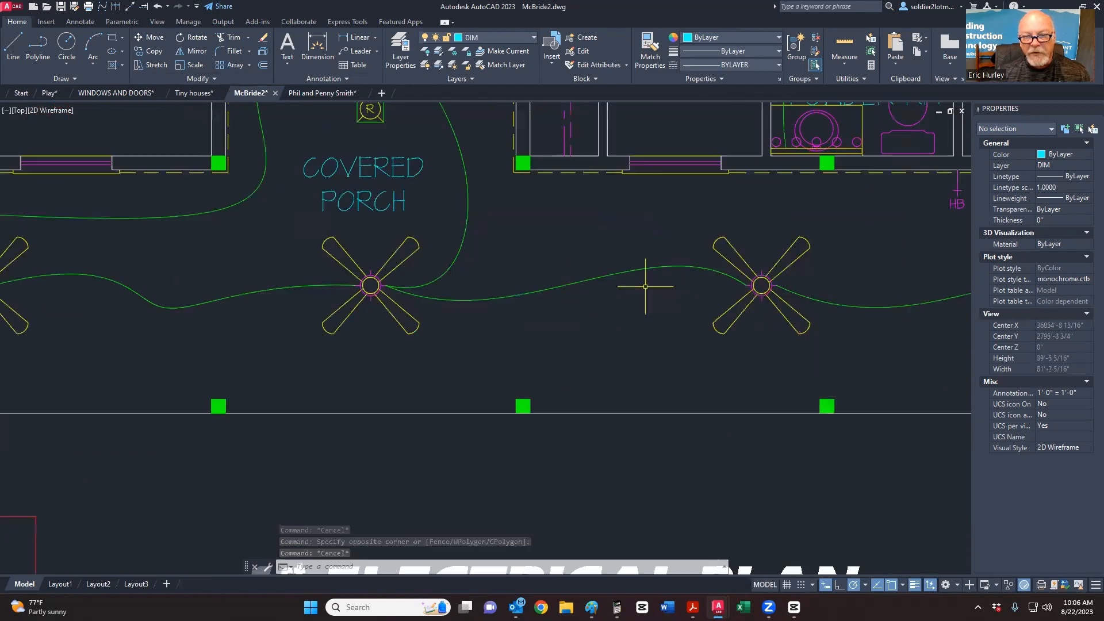
{"action": "scroll", "coordinate": [620, 297], "scroll_direction": "down", "scroll_amount": 2}
{"action": "scroll", "coordinate": [620, 297], "scroll_direction": "down", "scroll_amount": 2}
{"action": "scroll", "coordinate": [616, 172], "scroll_direction": "up", "scroll_amount": 5}
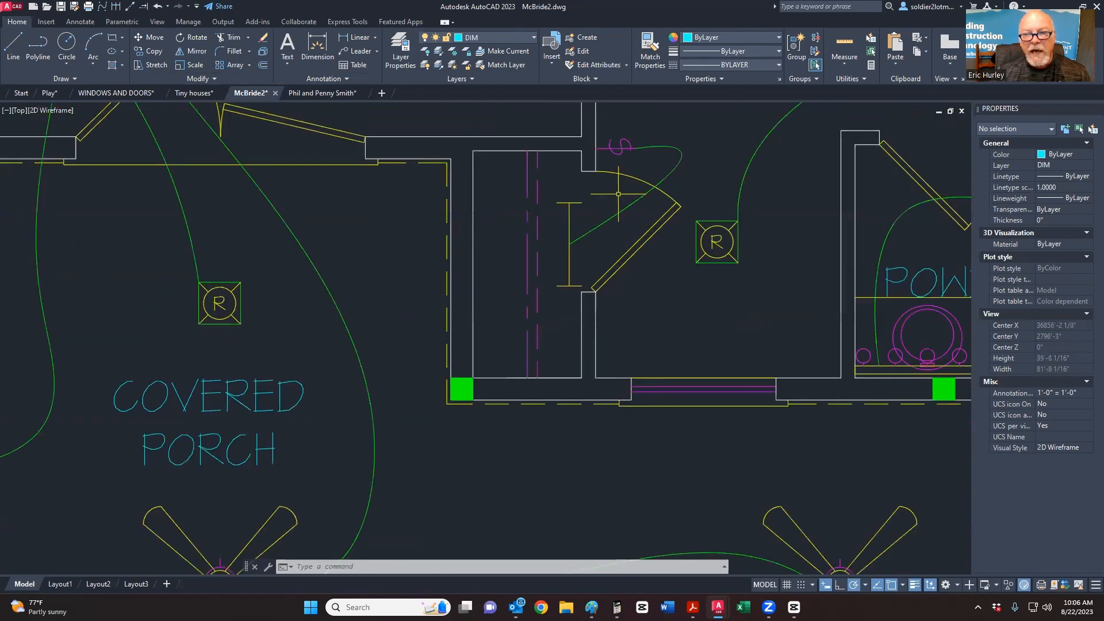
{"action": "left_click", "coordinate": [616, 162]}
{"action": "middle_click_drag", "start_coordinate": [616, 162], "coordinate": [585, 215]}
{"action": "key", "text": "Escape"}
{"action": "key", "text": "Escape"}
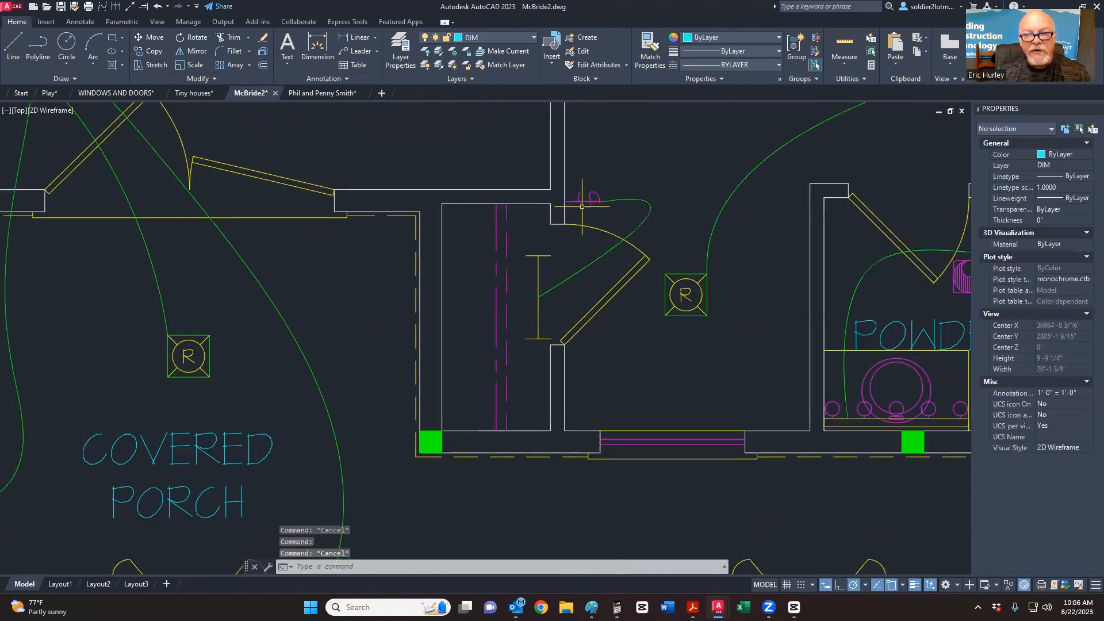
Step: Switch to the Play drawing and set the upper vertical line of the S-shaped outline to Red
{"action": "left_click", "coordinate": [49, 92]}
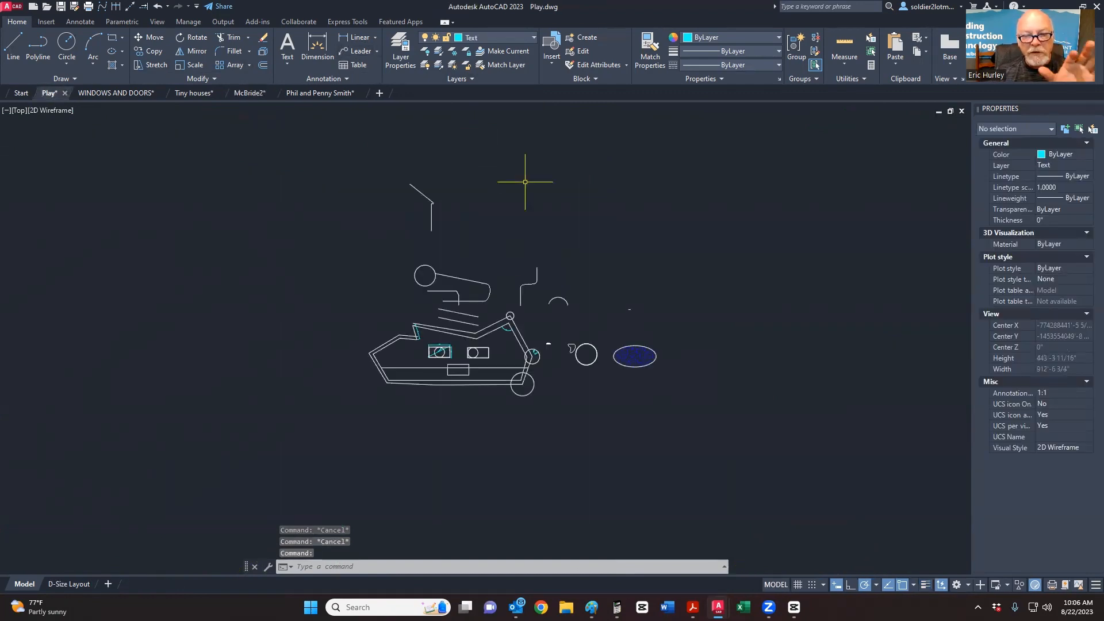
{"action": "scroll", "coordinate": [548, 275], "scroll_direction": "up", "scroll_amount": 7}
{"action": "left_click", "coordinate": [548, 275]}
{"action": "left_click", "coordinate": [435, 242]}
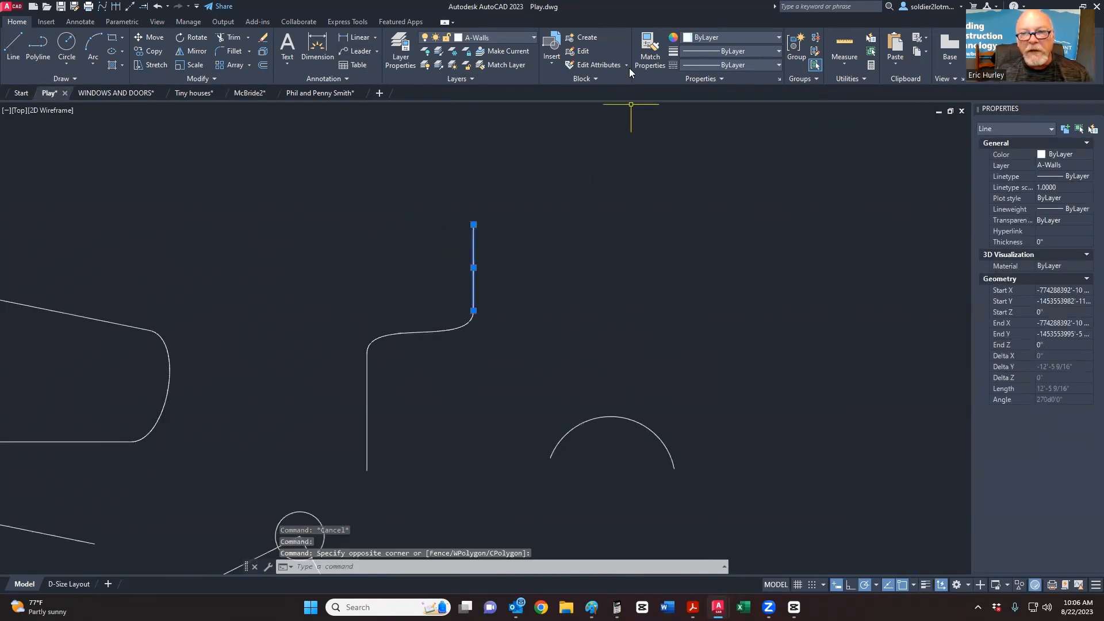
{"action": "left_click", "coordinate": [716, 37]}
{"action": "left_click", "coordinate": [688, 151]}
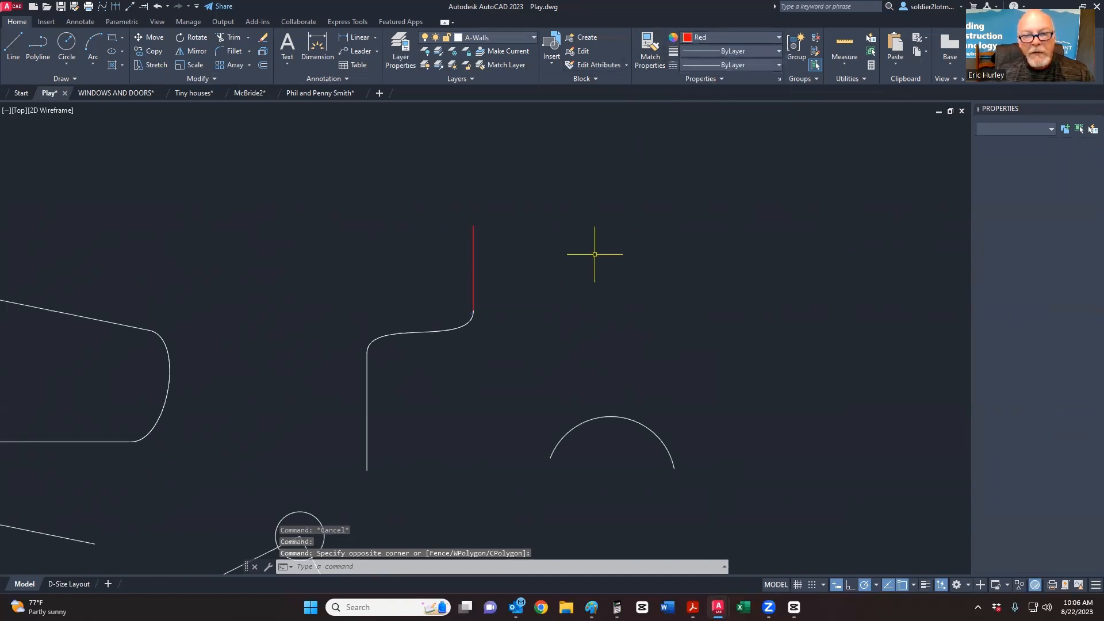
{"action": "key", "text": "Escape"}
Step: Set the color of the upper vertical line back to ByLayer
{"action": "left_click", "coordinate": [561, 269]}
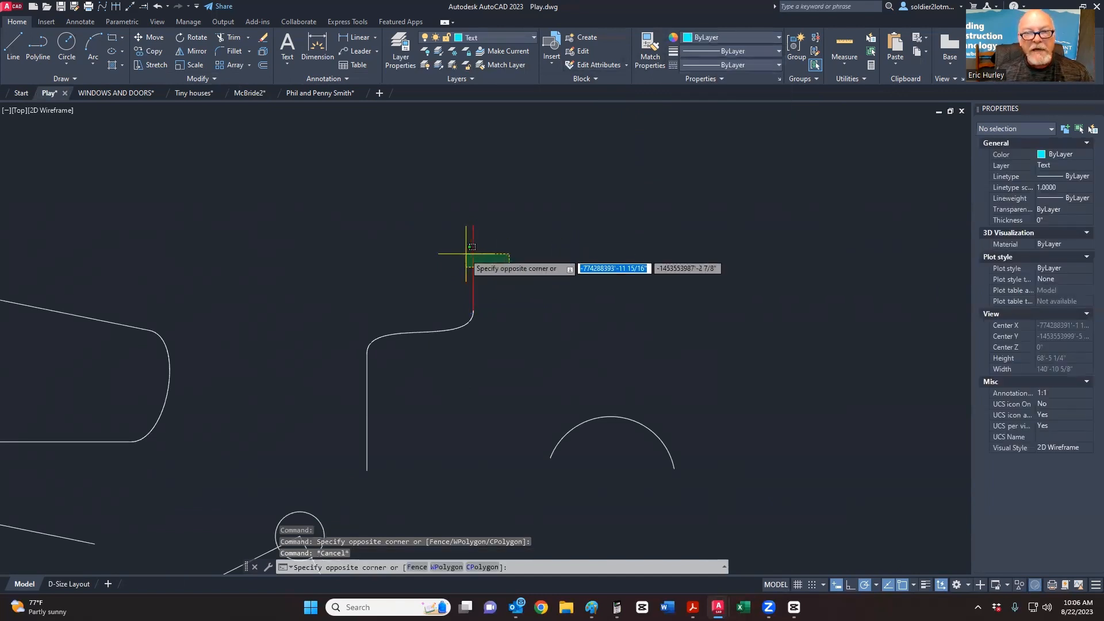
{"action": "left_click", "coordinate": [467, 247]}
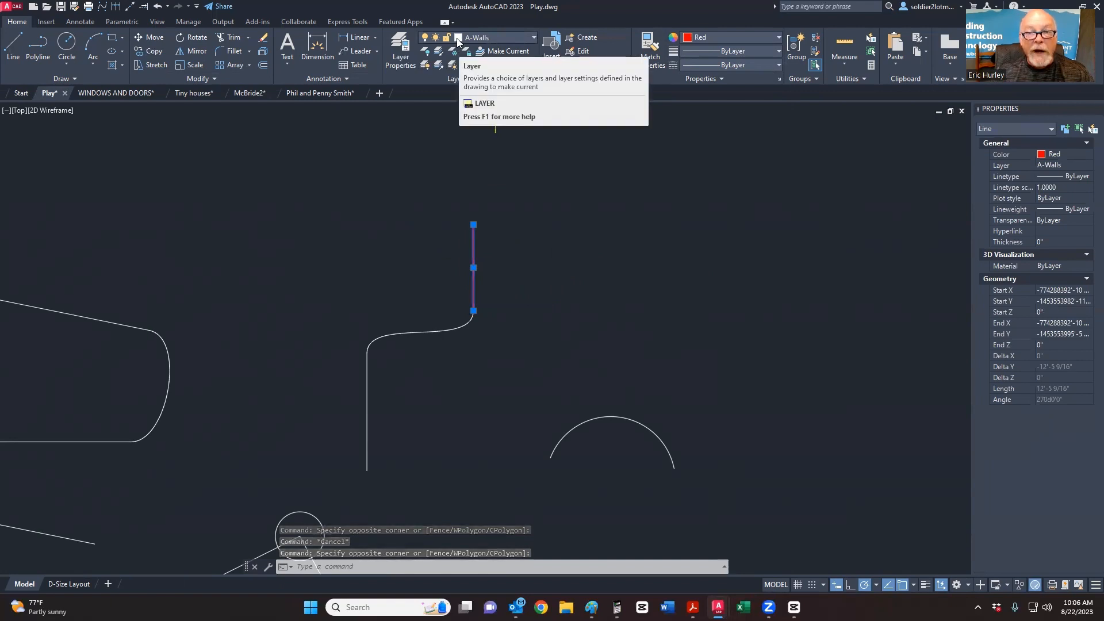
{"action": "left_click", "coordinate": [713, 37]}
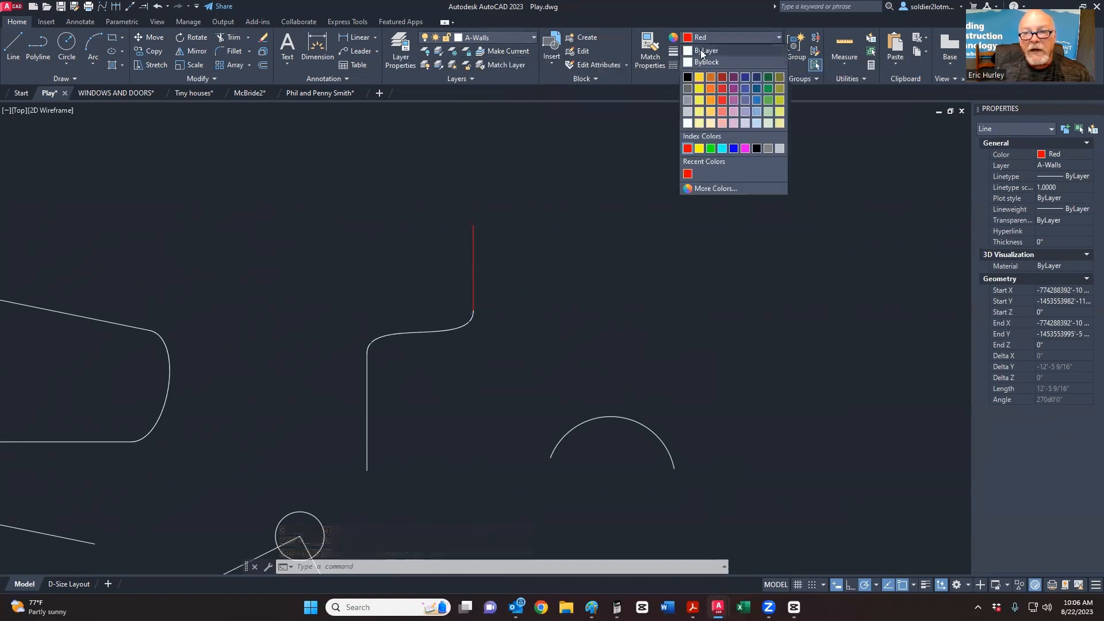
{"action": "left_click", "coordinate": [703, 50]}
{"action": "key", "text": "Escape"}
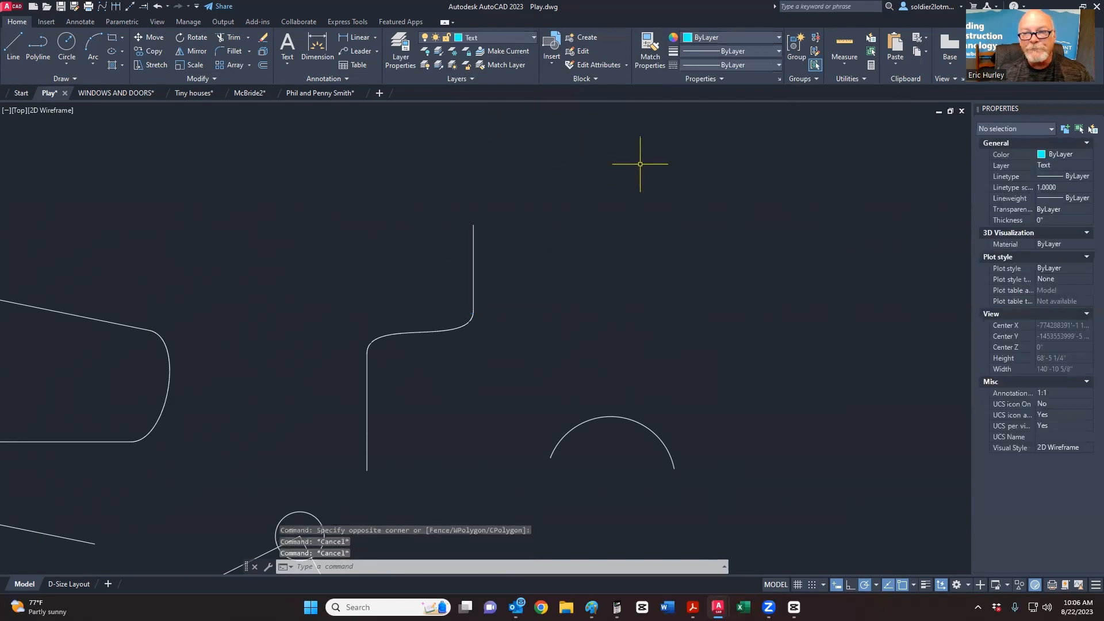
Step: Select the vertical lines and connecting curve of the S-shaped outline one at a time, and clear the selection
{"action": "left_click", "coordinate": [519, 374]}
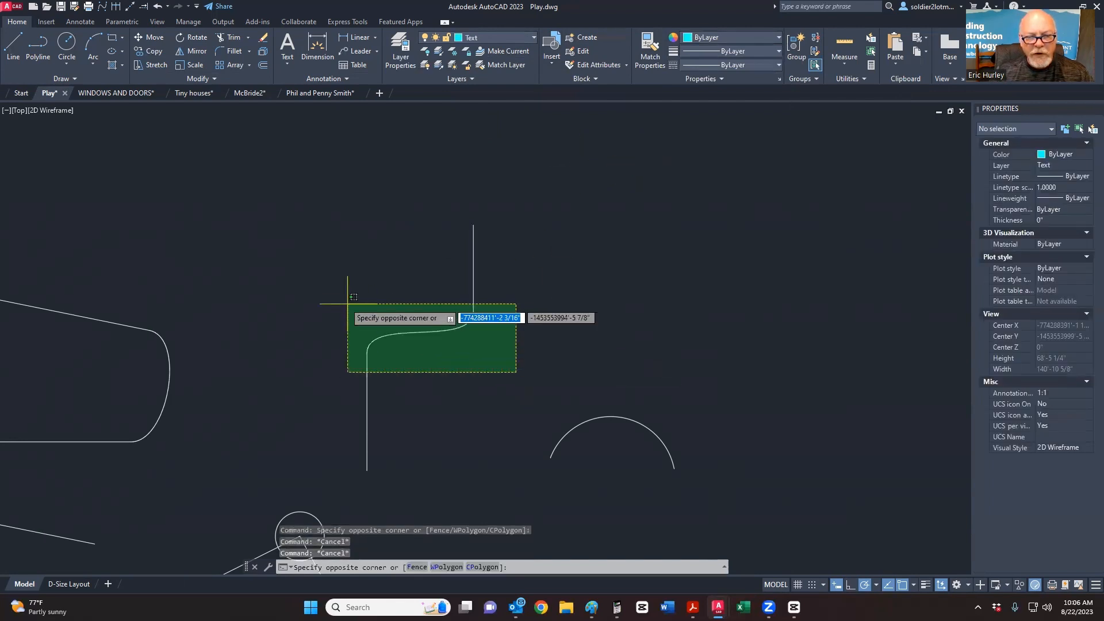
{"action": "left_click", "coordinate": [548, 340]}
{"action": "left_click", "coordinate": [534, 266]}
{"action": "left_click", "coordinate": [437, 247]}
{"action": "left_click", "coordinate": [451, 365]}
{"action": "left_click", "coordinate": [421, 321]}
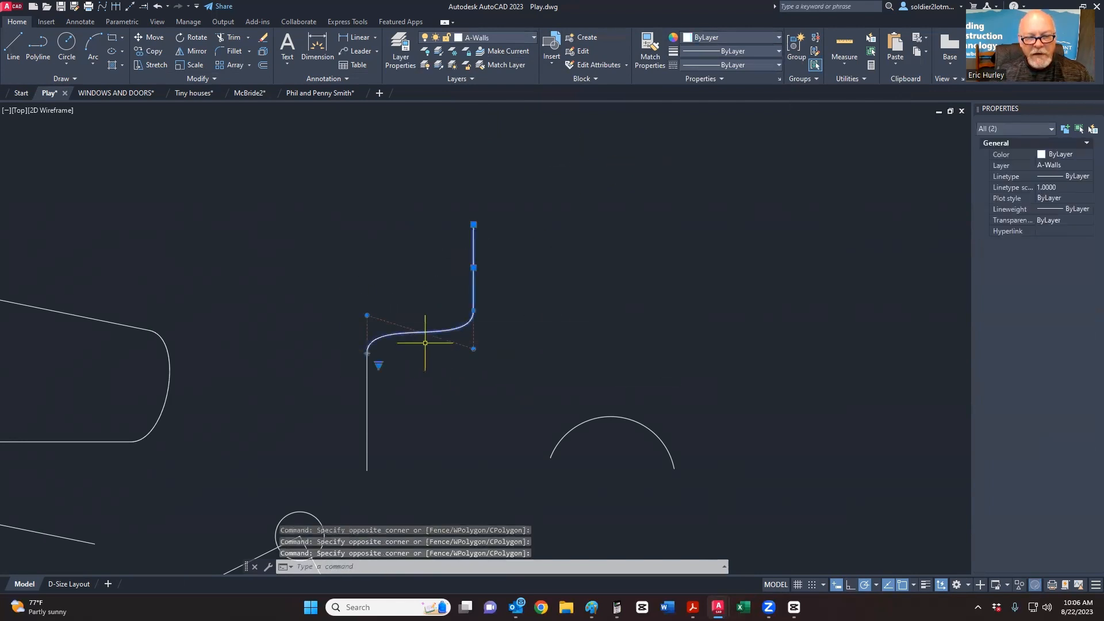
{"action": "left_click", "coordinate": [373, 381]}
{"action": "left_click", "coordinate": [347, 387]}
{"action": "key", "text": "Escape"}
{"action": "key", "text": "Escape"}
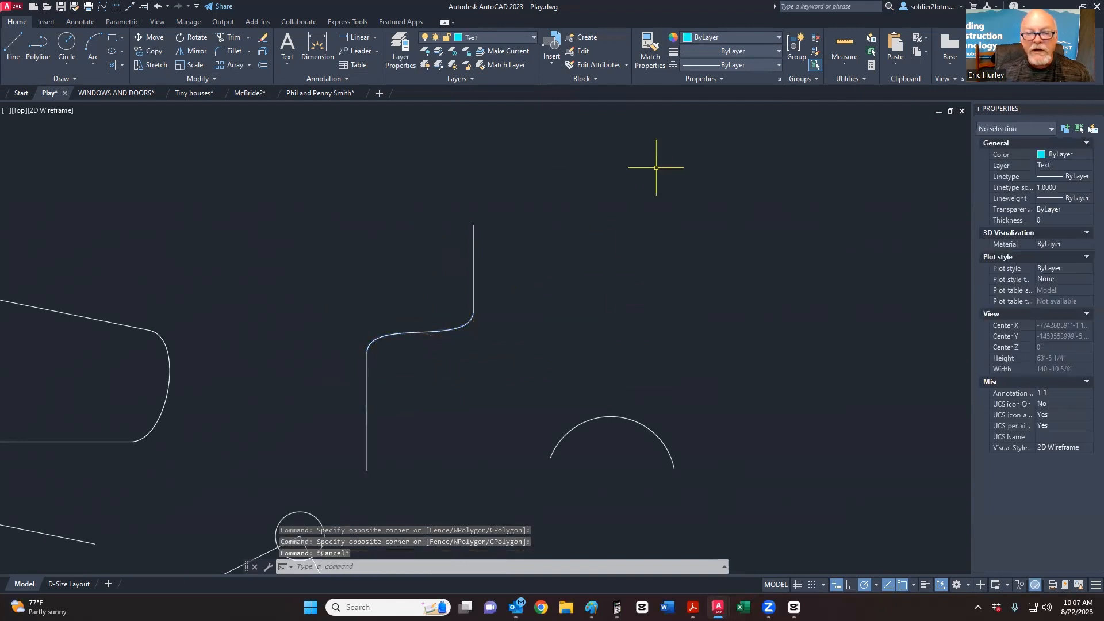
Step: Group the two vertical lines and the connecting curve, and select the group
{"action": "left_click", "coordinate": [493, 365]}
{"action": "left_click", "coordinate": [301, 277]}
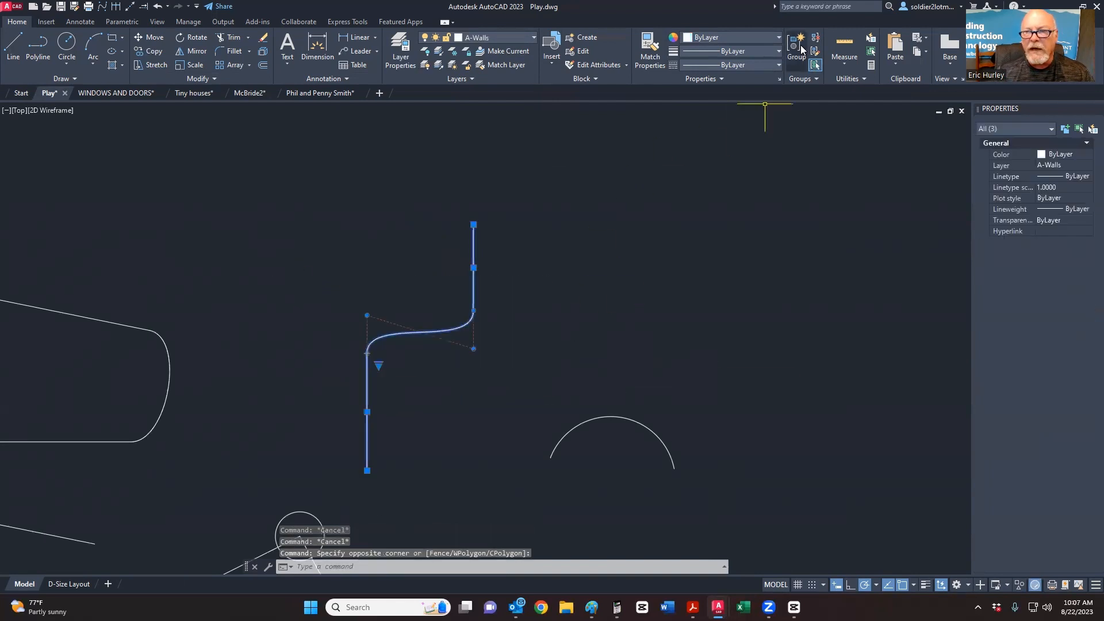
{"action": "left_click", "coordinate": [796, 51]}
{"action": "left_click", "coordinate": [465, 344]}
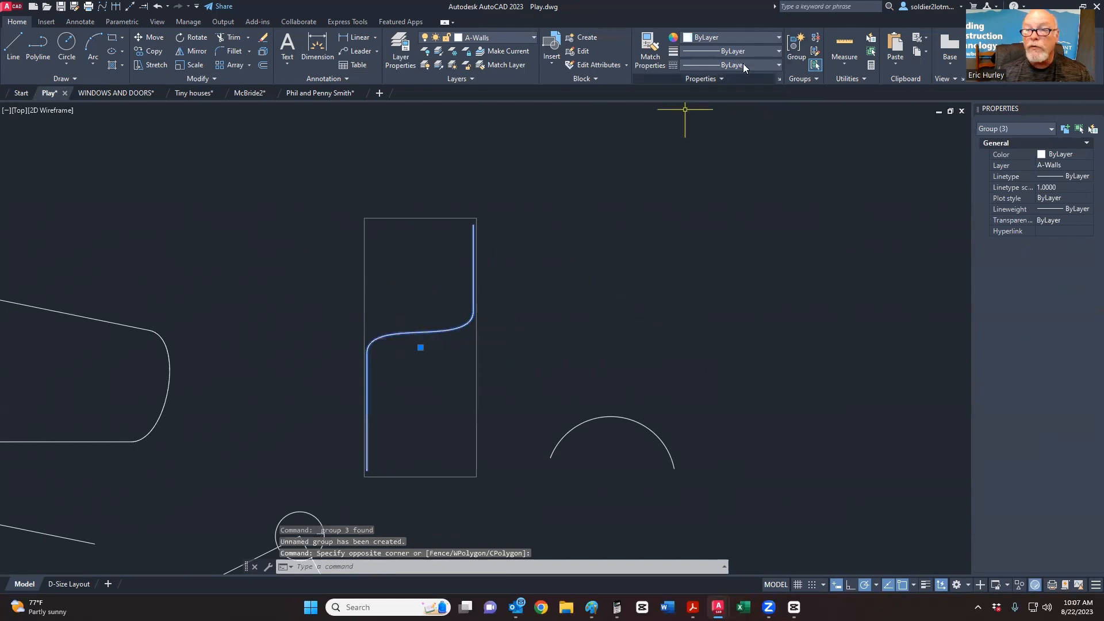
Step: Ungroup the S-shaped outline, check that its upper vertical line selects individually, and clear the selection
{"action": "left_click", "coordinate": [814, 39]}
{"action": "left_click", "coordinate": [537, 265]}
{"action": "left_click", "coordinate": [461, 252]}
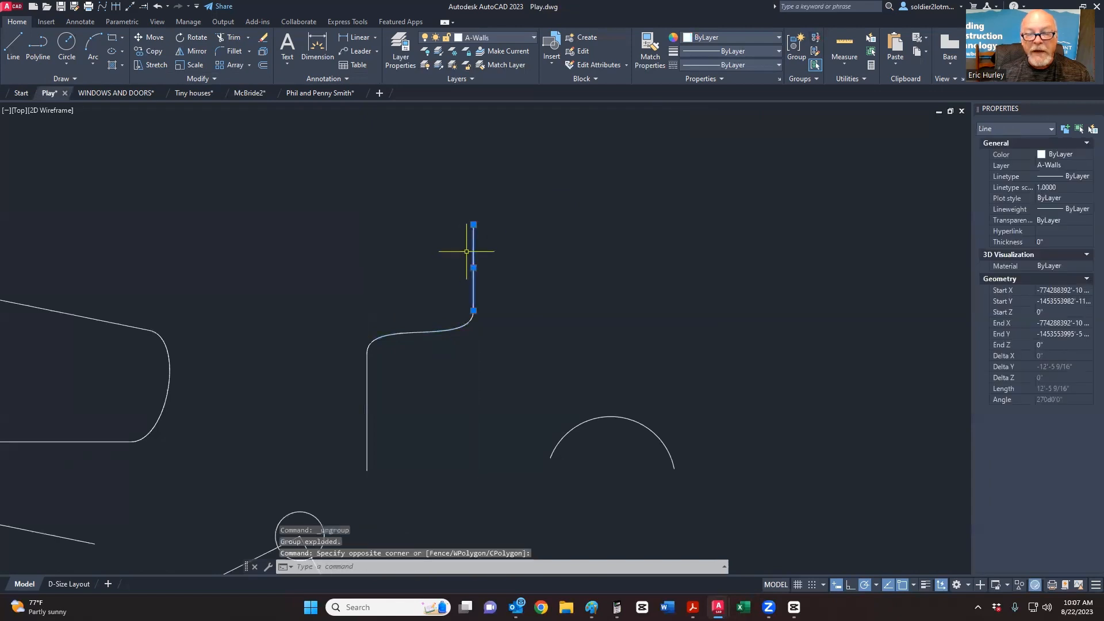
{"action": "key", "text": "Escape"}
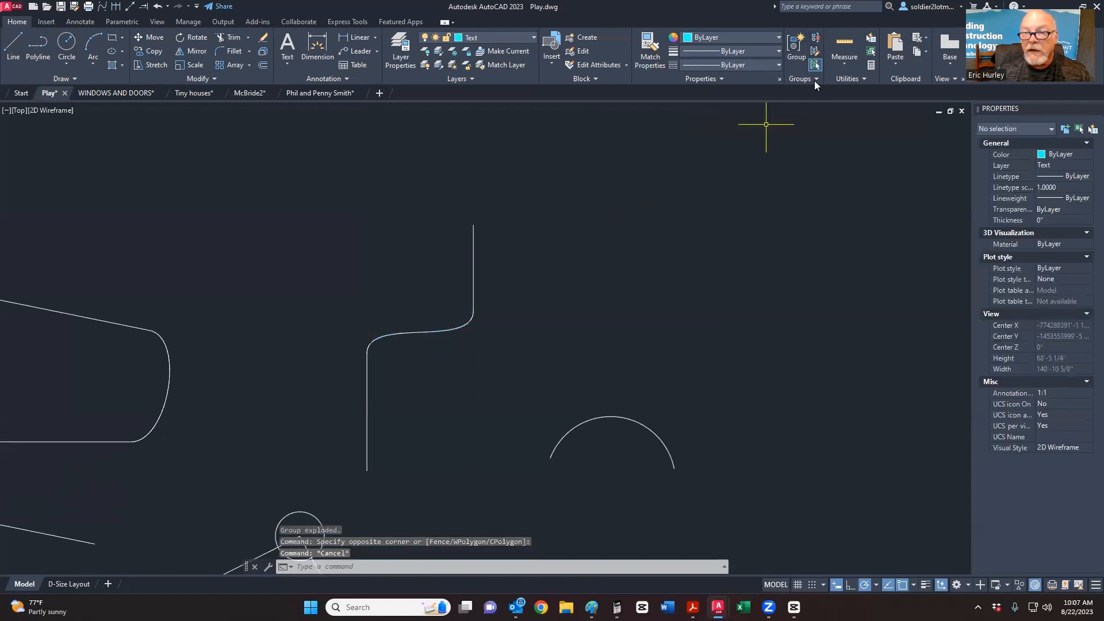
Step: Look over the group tools, including Group Manager, Group Bounding Box and Group Edit, without running any
{"action": "left_click", "coordinate": [814, 79]}
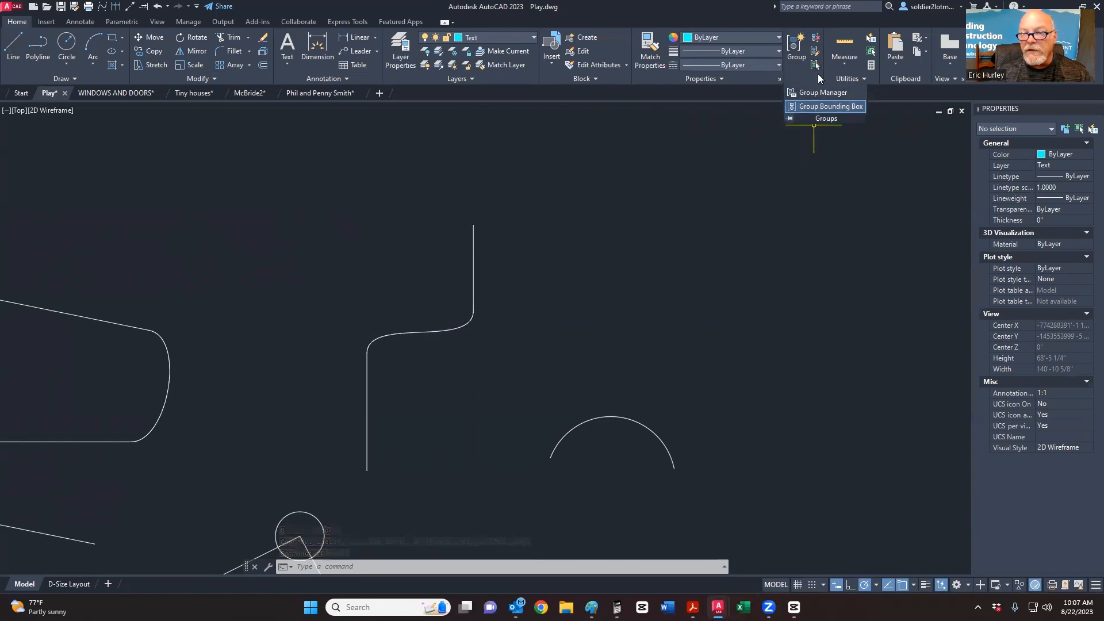
{"action": "key", "text": "Escape"}
{"action": "key", "text": "Escape"}
{"action": "key", "text": "Escape"}
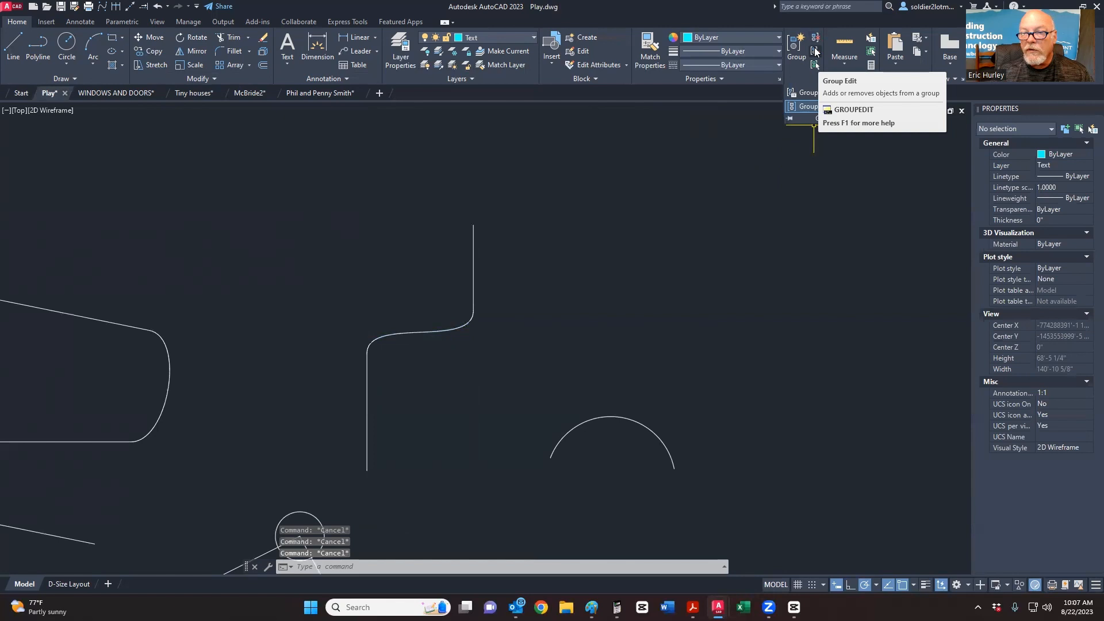
{"action": "left_click", "coordinate": [716, 194]}
{"action": "key", "text": "Escape"}
{"action": "key", "text": "Escape"}
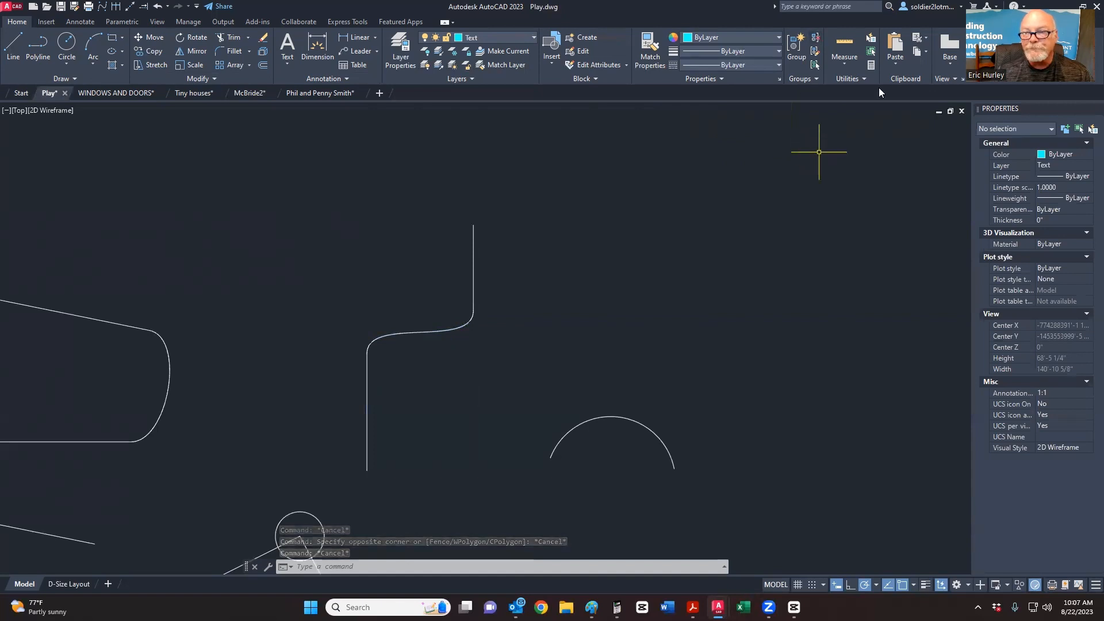
Step: Quick-measure the circle inside the plain double rectangle and the sloped lines of the large outline
{"action": "left_click", "coordinate": [845, 68]}
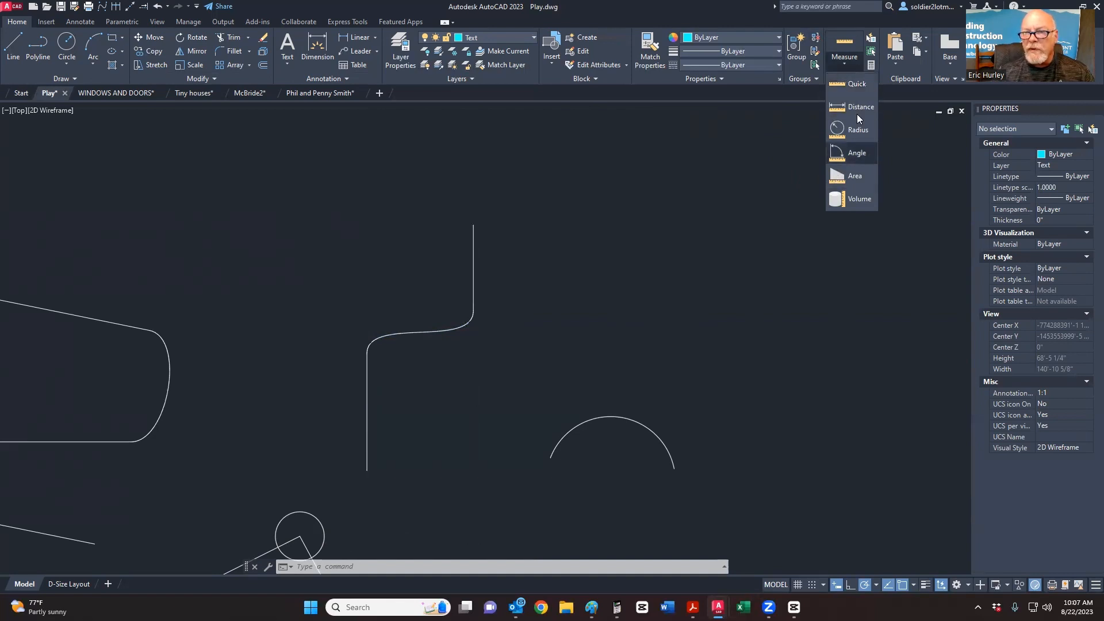
{"action": "left_click", "coordinate": [857, 86]}
{"action": "scroll", "coordinate": [765, 190], "scroll_direction": "down", "scroll_amount": 5}
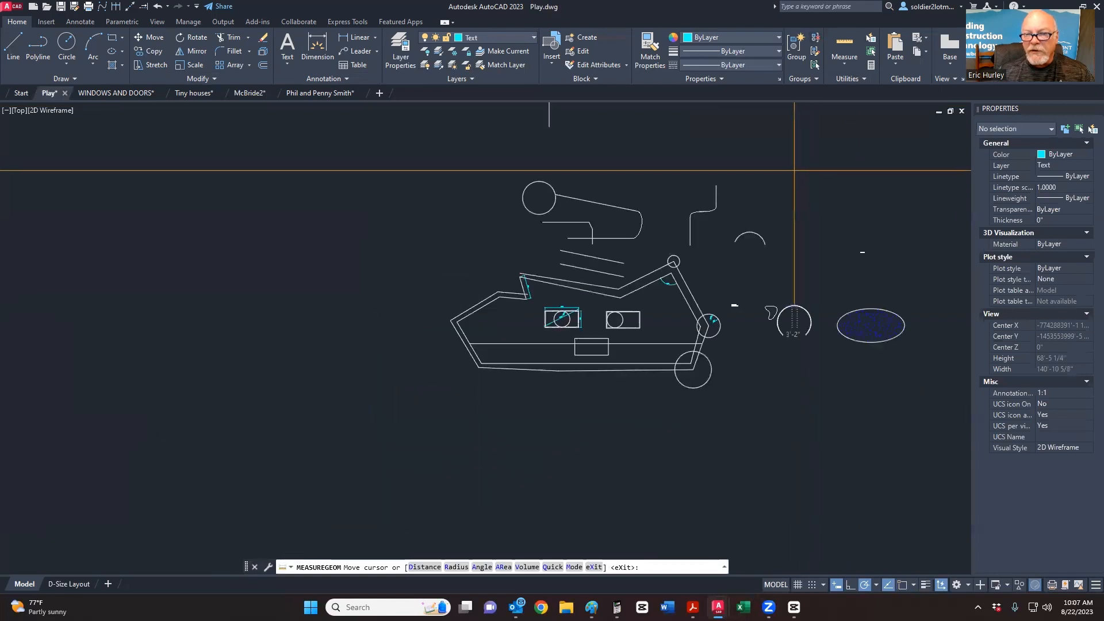
{"action": "middle_click_drag", "start_coordinate": [763, 194], "coordinate": [680, 199]}
{"action": "scroll", "coordinate": [624, 224], "scroll_direction": "up", "scroll_amount": 6}
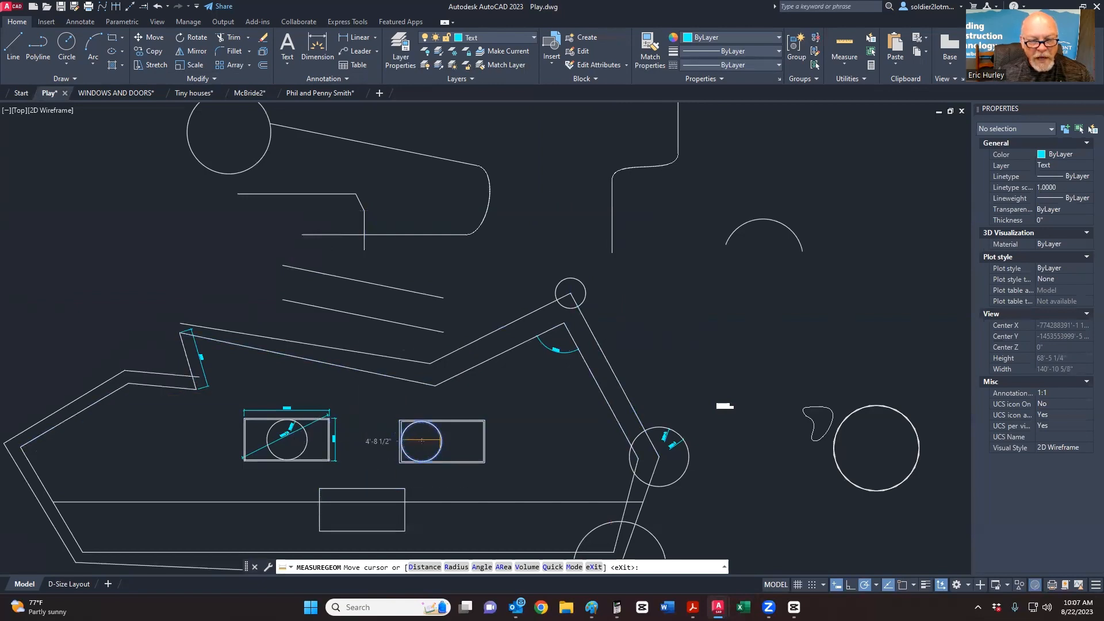
{"action": "scroll", "coordinate": [431, 449], "scroll_direction": "up", "scroll_amount": 8}
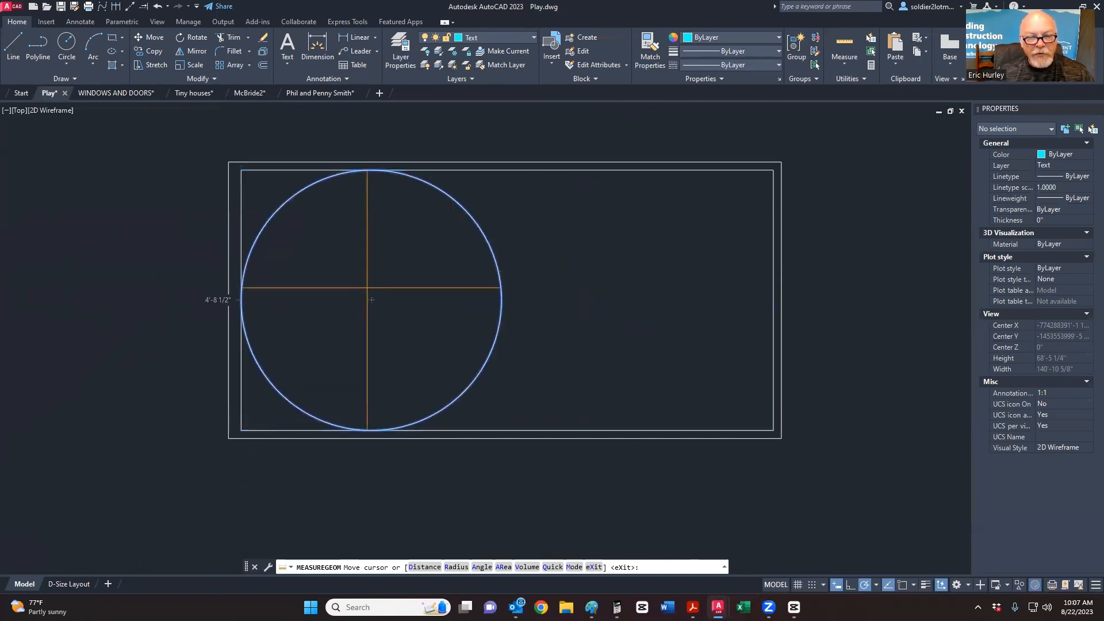
{"action": "scroll", "coordinate": [372, 300], "scroll_direction": "down", "scroll_amount": 6}
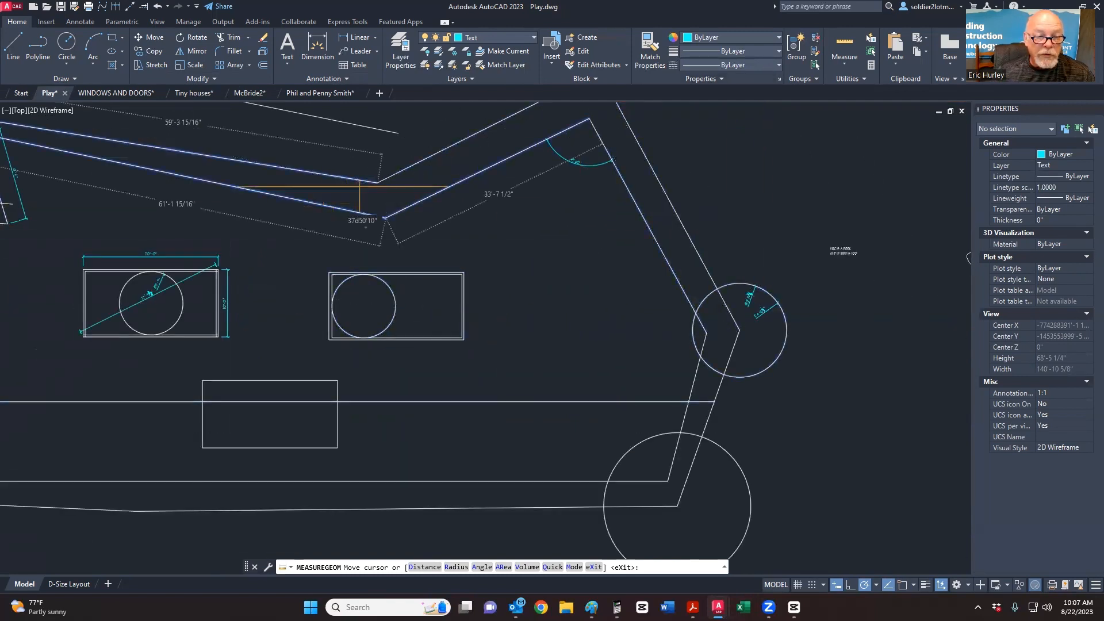
{"action": "middle_click_drag", "start_coordinate": [360, 186], "coordinate": [449, 262]}
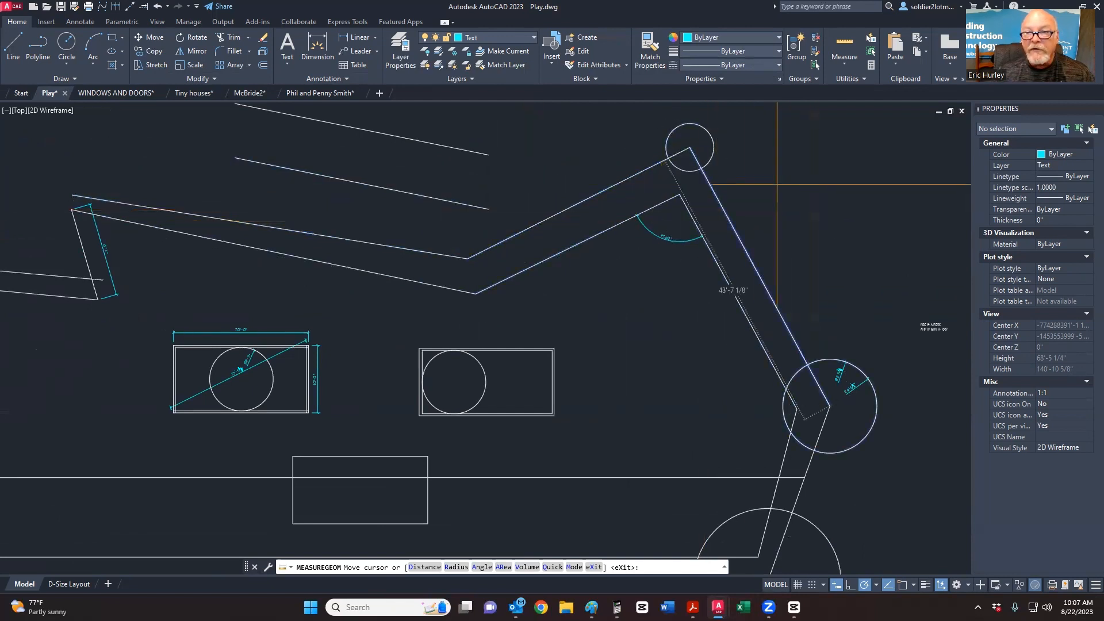
{"action": "key", "text": "Escape"}
Step: Measure the radius of the small circle at the upper peak of the large outline
{"action": "left_click", "coordinate": [844, 58]}
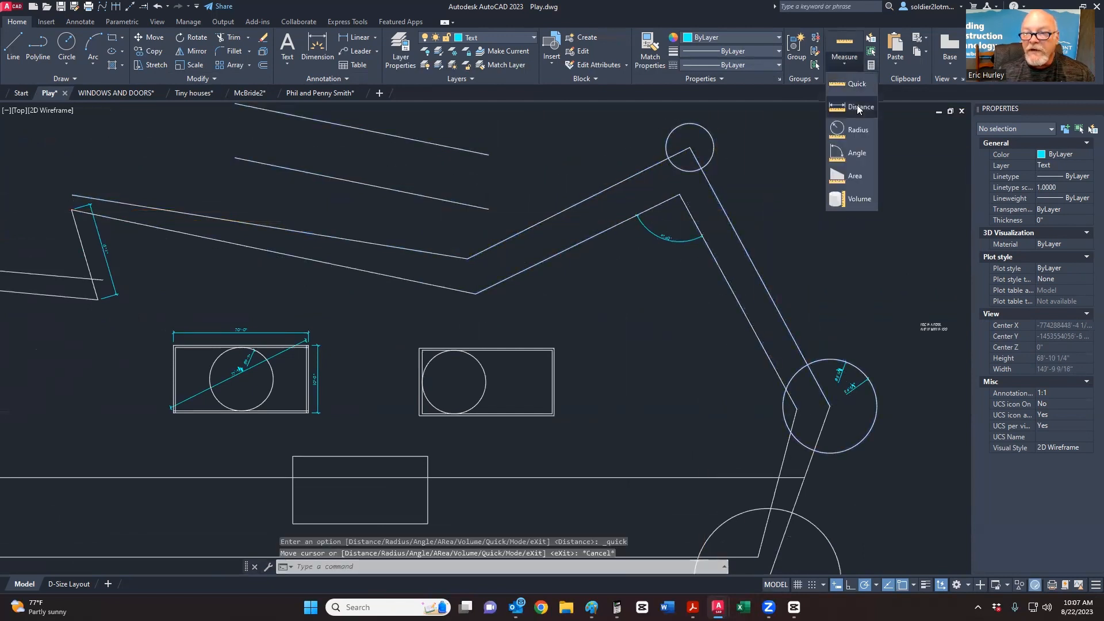
{"action": "left_click", "coordinate": [857, 128]}
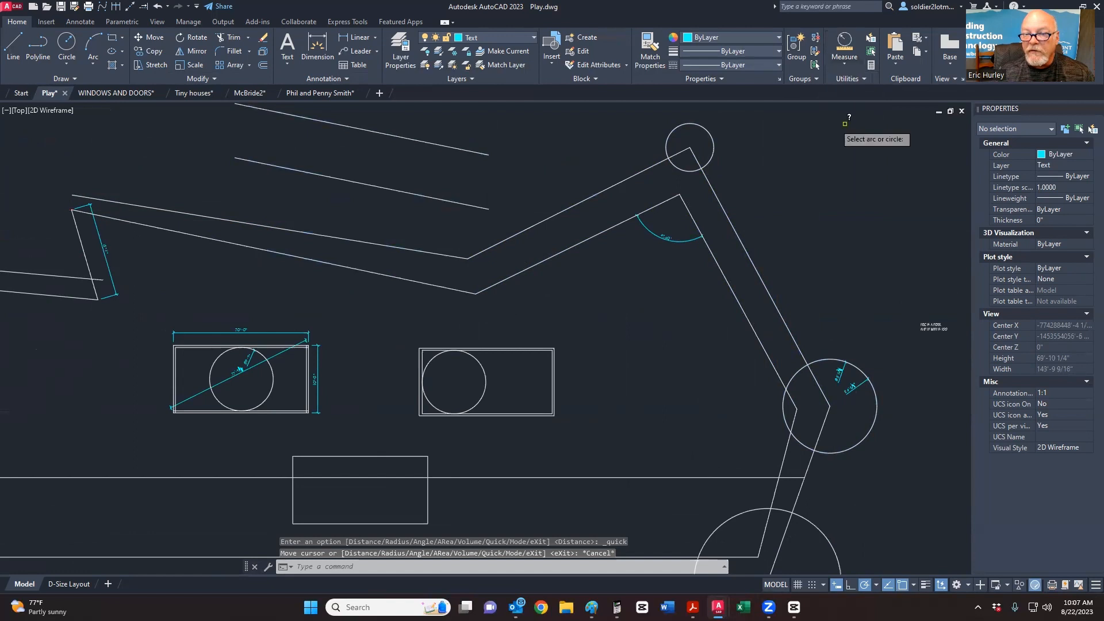
{"action": "left_click", "coordinate": [701, 147]}
{"action": "scroll", "coordinate": [702, 148], "scroll_direction": "up", "scroll_amount": 5}
{"action": "type", "text": "A"}
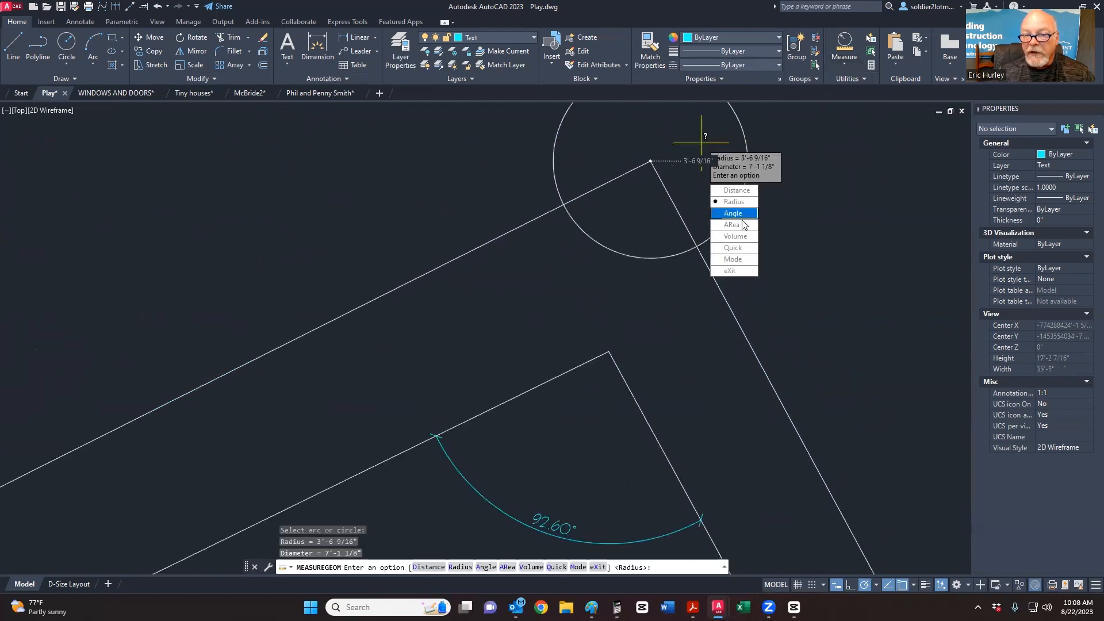
{"action": "key", "text": "Return"}
{"action": "left_click", "coordinate": [745, 122]}
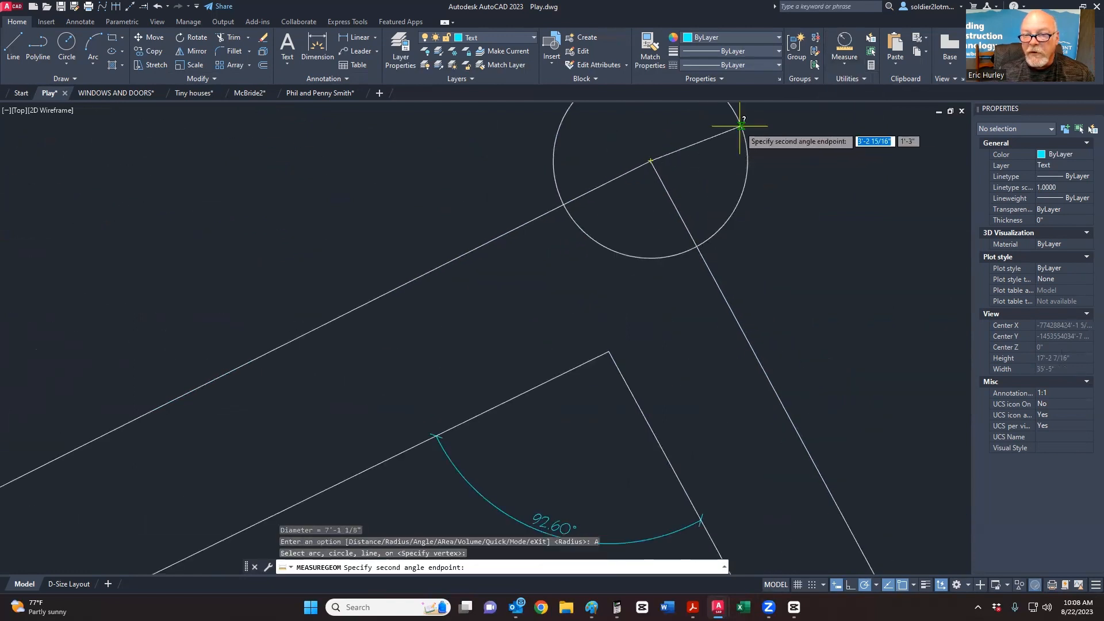
{"action": "key", "text": "Escape"}
{"action": "key", "text": "Escape"}
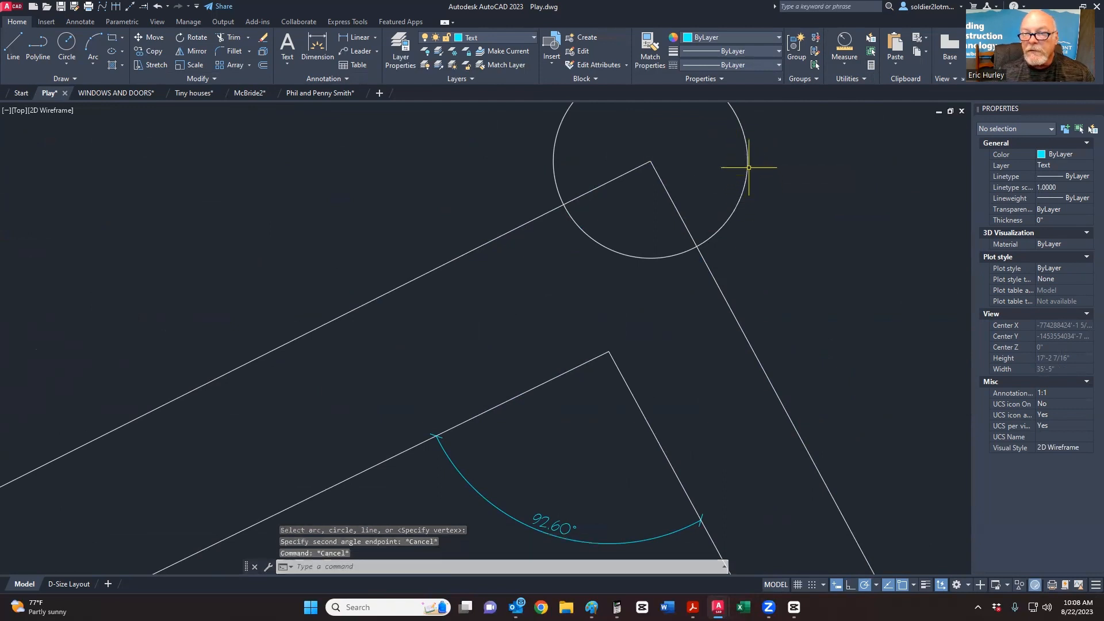
Step: Remeasure the radius of the circle at the outline's peak, and try to measure its area from points on its edge
{"action": "left_click", "coordinate": [844, 43]}
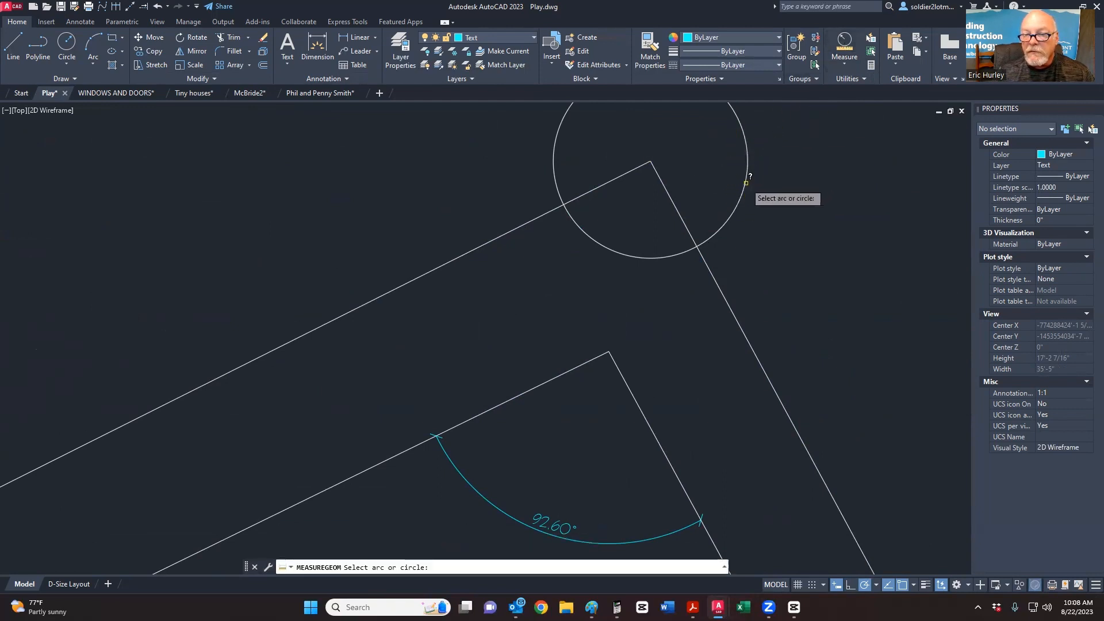
{"action": "left_click", "coordinate": [744, 184]}
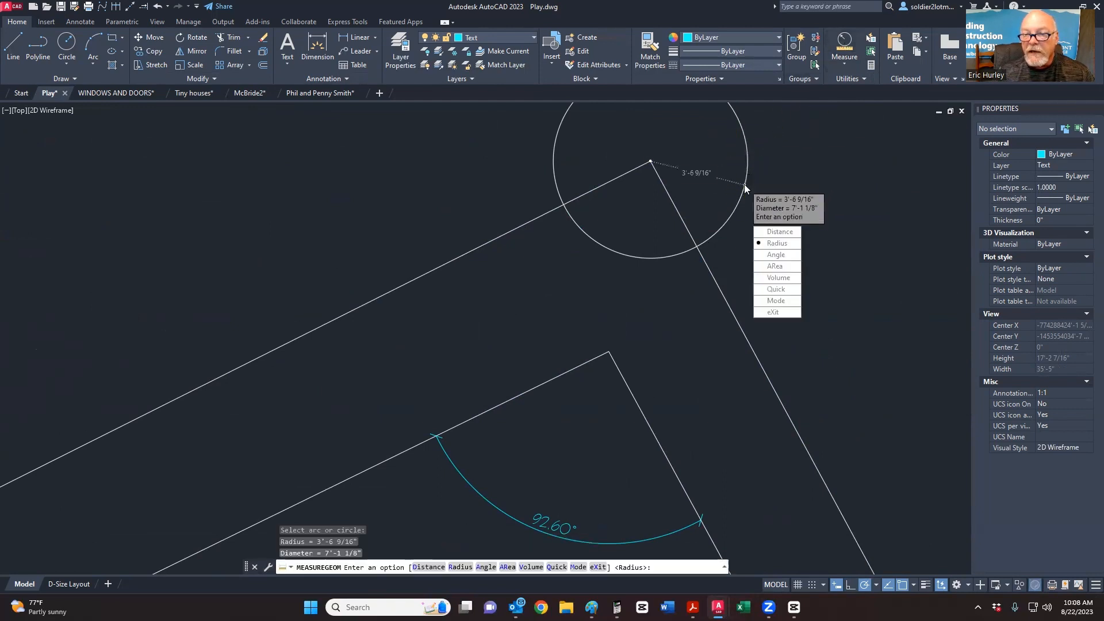
{"action": "left_click", "coordinate": [776, 267]}
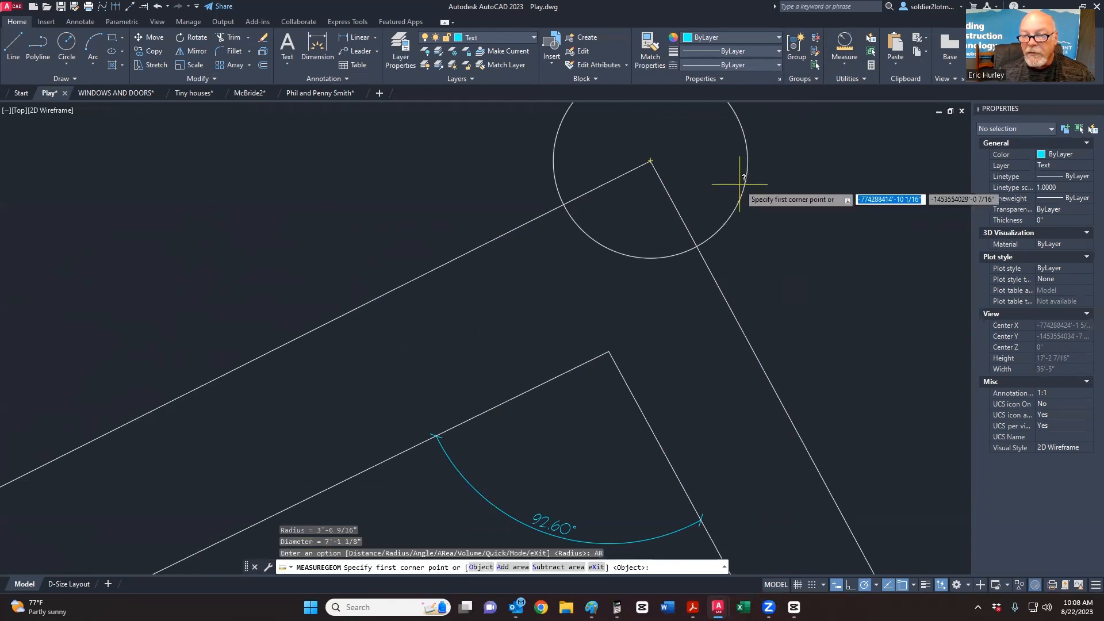
{"action": "middle_click_drag", "start_coordinate": [734, 180], "coordinate": [702, 248]}
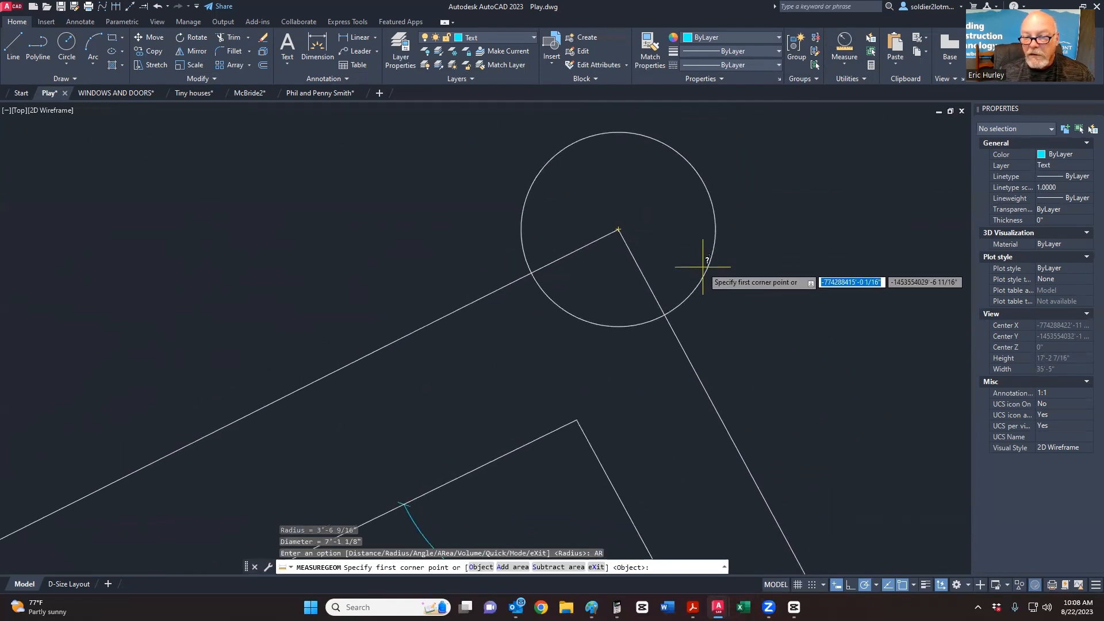
{"action": "left_click", "coordinate": [712, 260]}
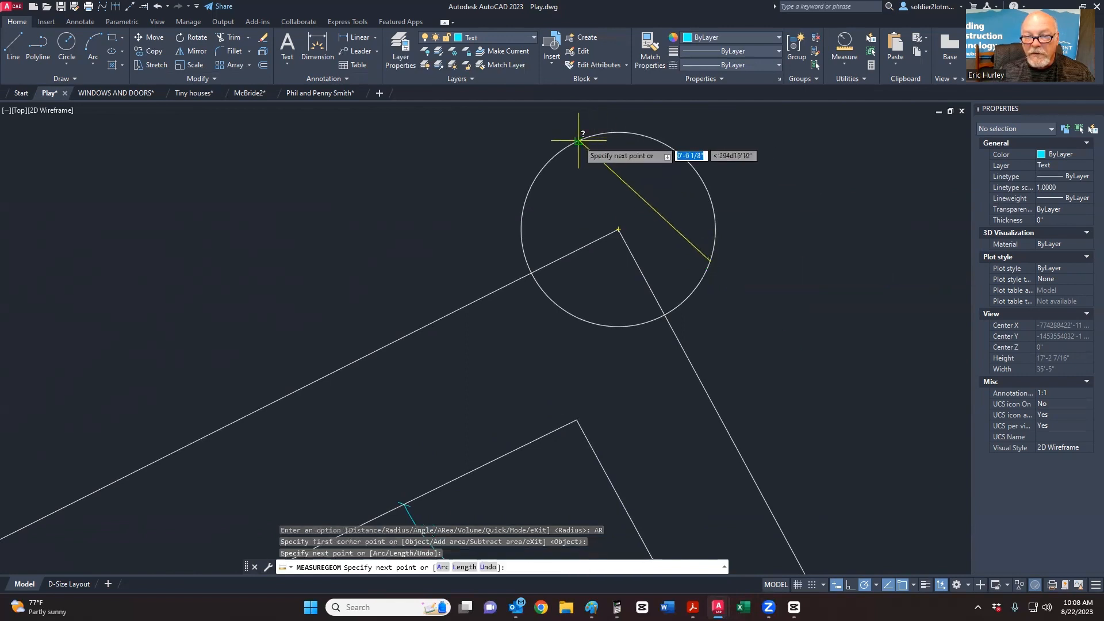
{"action": "left_click", "coordinate": [579, 139]}
{"action": "key", "text": "Escape"}
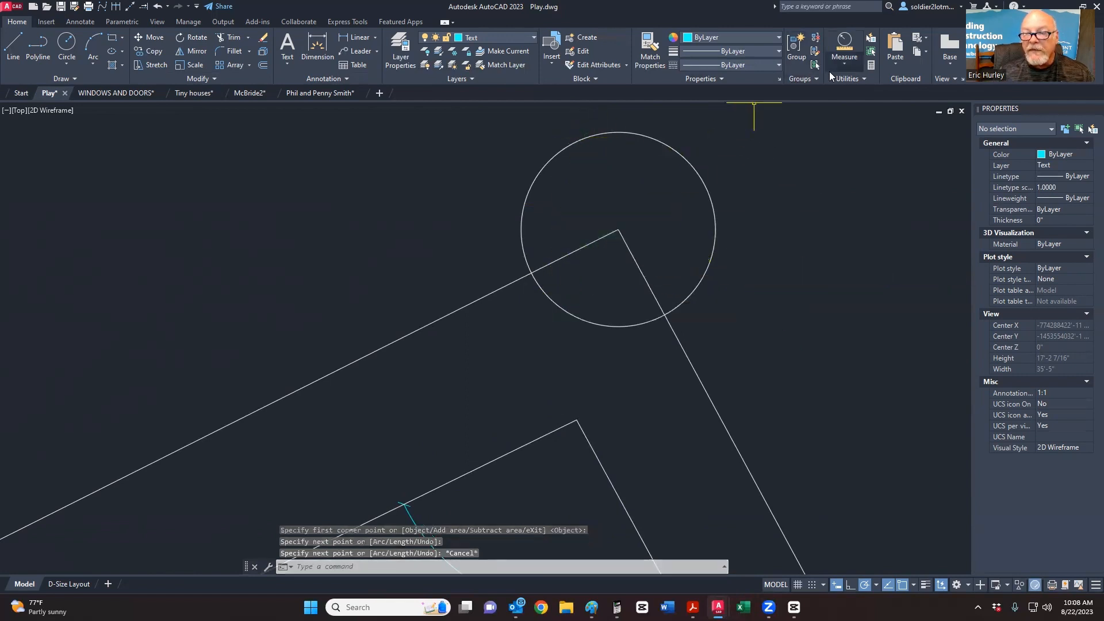
{"action": "left_click", "coordinate": [845, 62]}
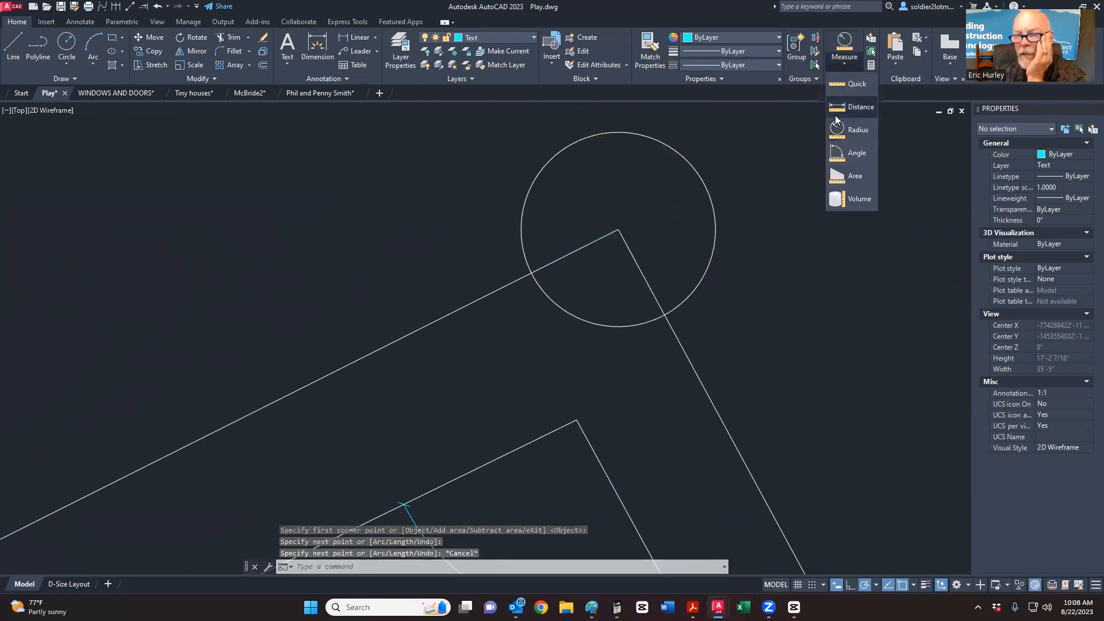
{"action": "left_click", "coordinate": [853, 177]}
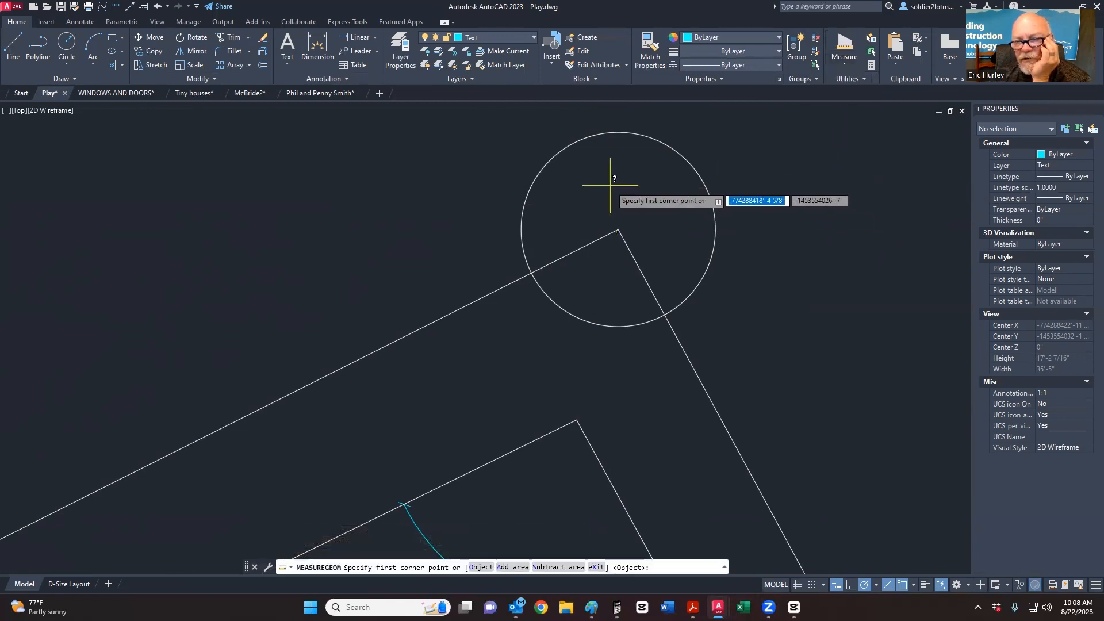
{"action": "key", "text": "Escape"}
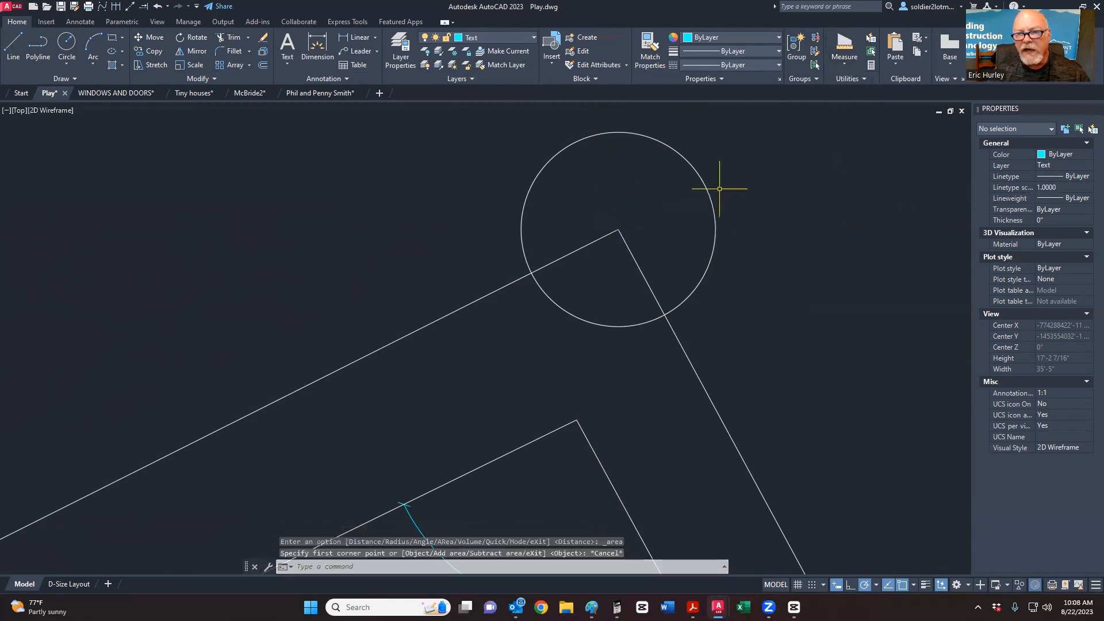
Step: Select the circle at the outline's peak to read its area in its properties, and clear the selection
{"action": "left_click", "coordinate": [721, 185]}
{"action": "left_click", "coordinate": [673, 188]}
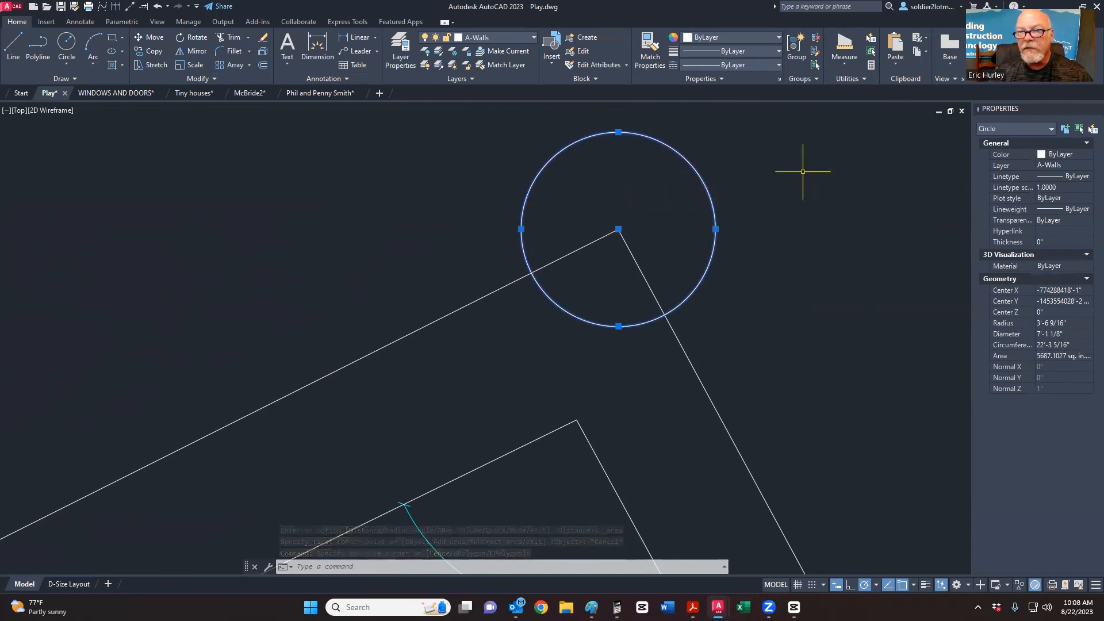
{"action": "key", "text": "Escape"}
{"action": "key", "text": "Escape"}
{"action": "middle_click_drag", "start_coordinate": [784, 165], "coordinate": [718, 236]}
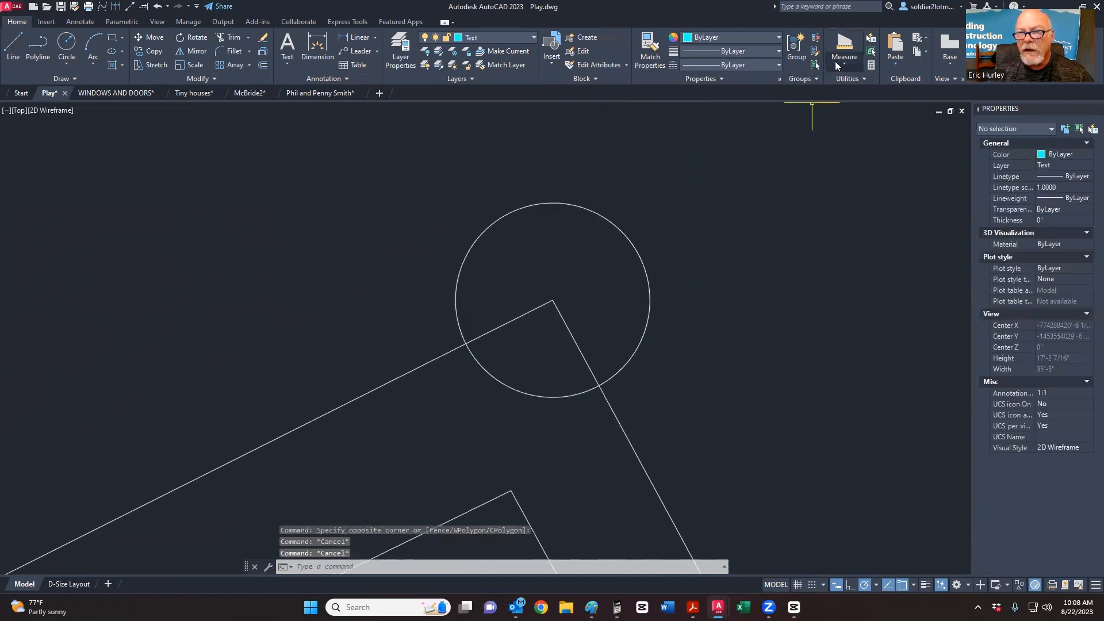
{"action": "left_click", "coordinate": [838, 65]}
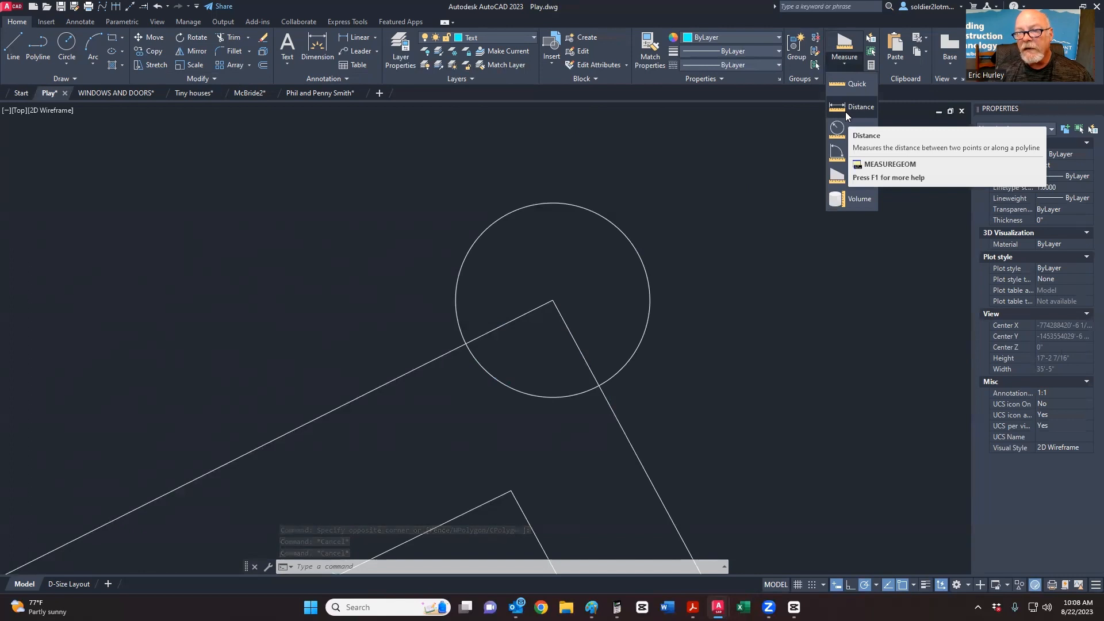
{"action": "left_click", "coordinate": [850, 107]}
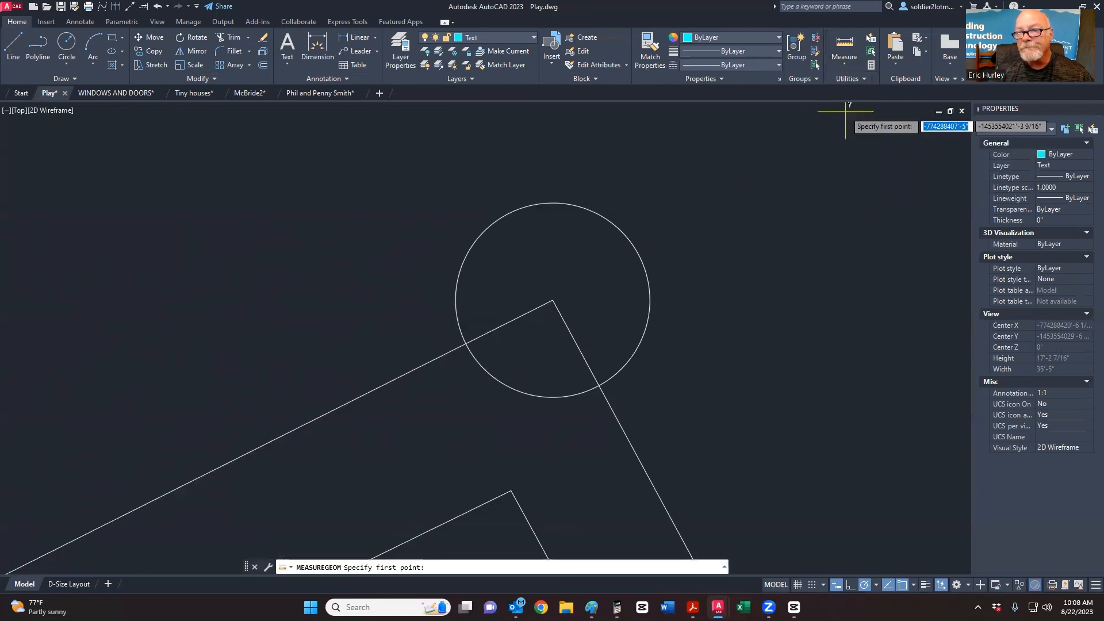
Step: Select all objects in the drawing with Select All, look over the whole selection, and clear it
{"action": "left_click", "coordinate": [867, 81]}
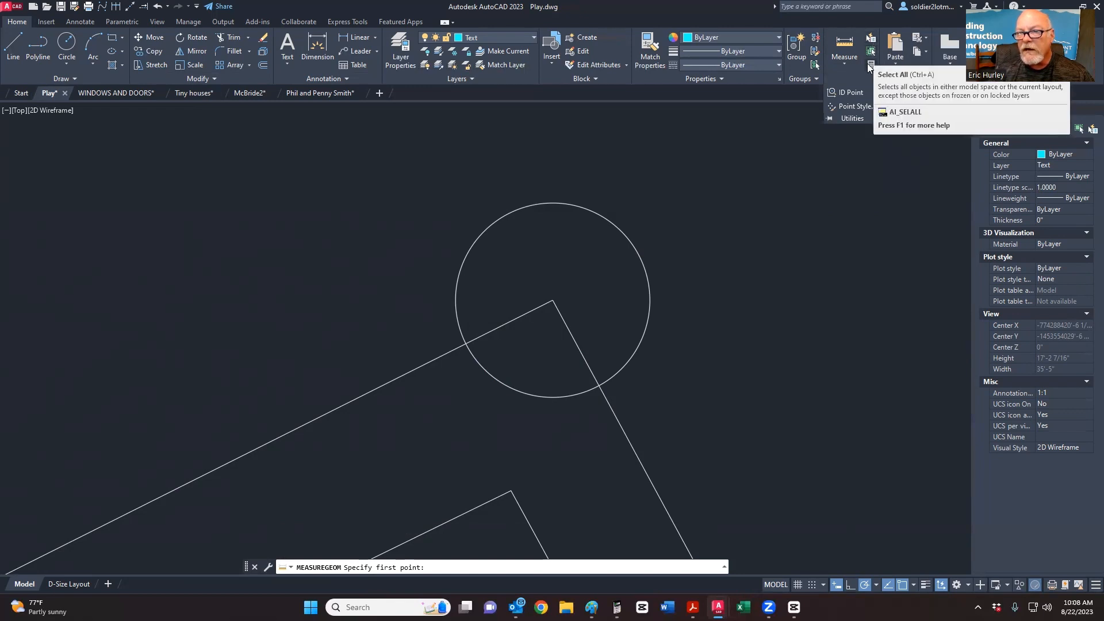
{"action": "left_click", "coordinate": [870, 65]}
{"action": "scroll", "coordinate": [845, 154], "scroll_direction": "down", "scroll_amount": 8}
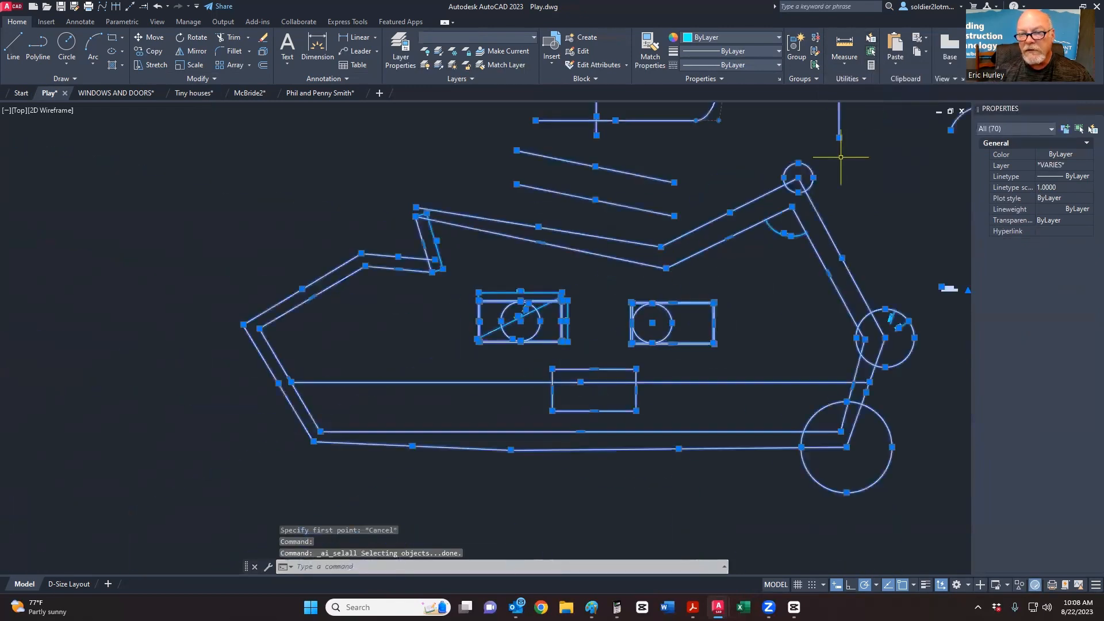
{"action": "scroll", "coordinate": [841, 157], "scroll_direction": "down", "scroll_amount": 5}
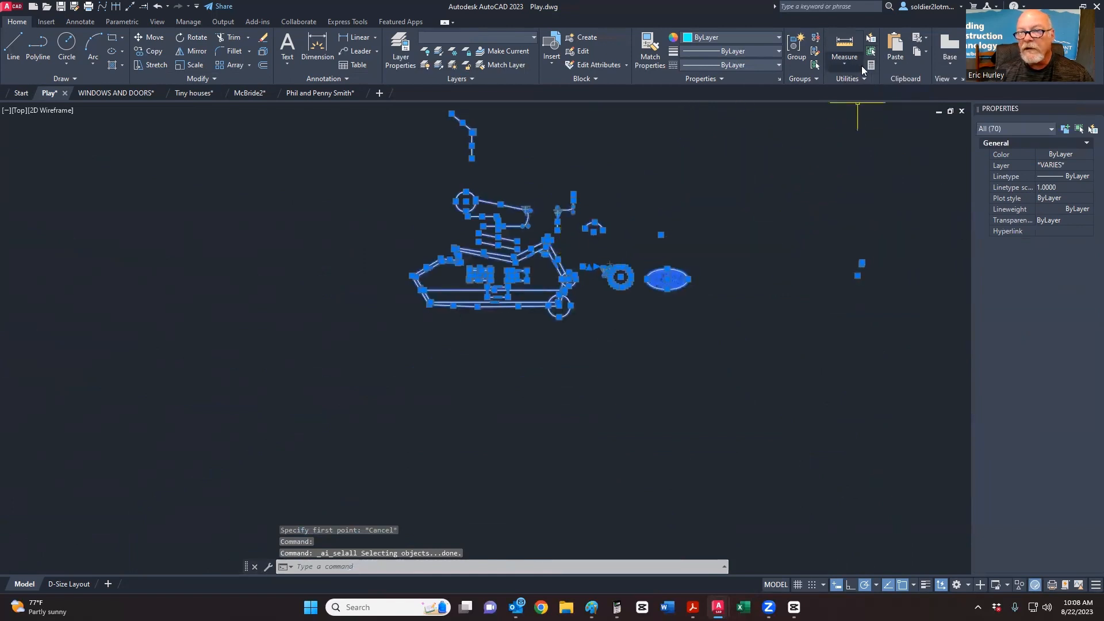
{"action": "key", "text": "Escape"}
{"action": "key", "text": "Escape"}
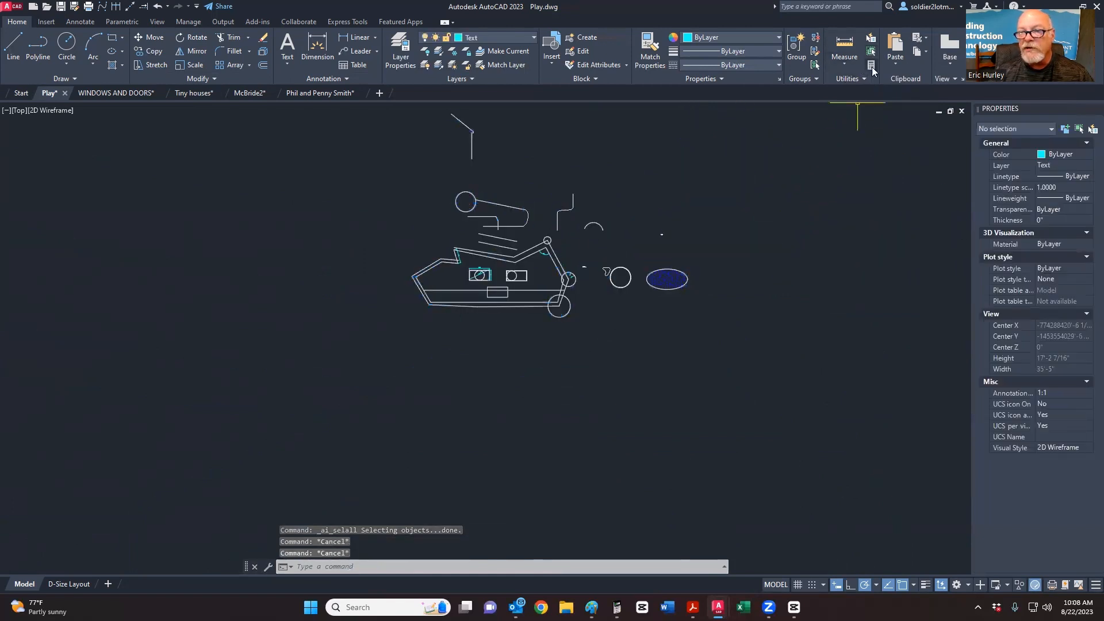
Step: Open QuickCalc, expand its Scientific section to look over the functions, and close the calculator
{"action": "left_click", "coordinate": [872, 66]}
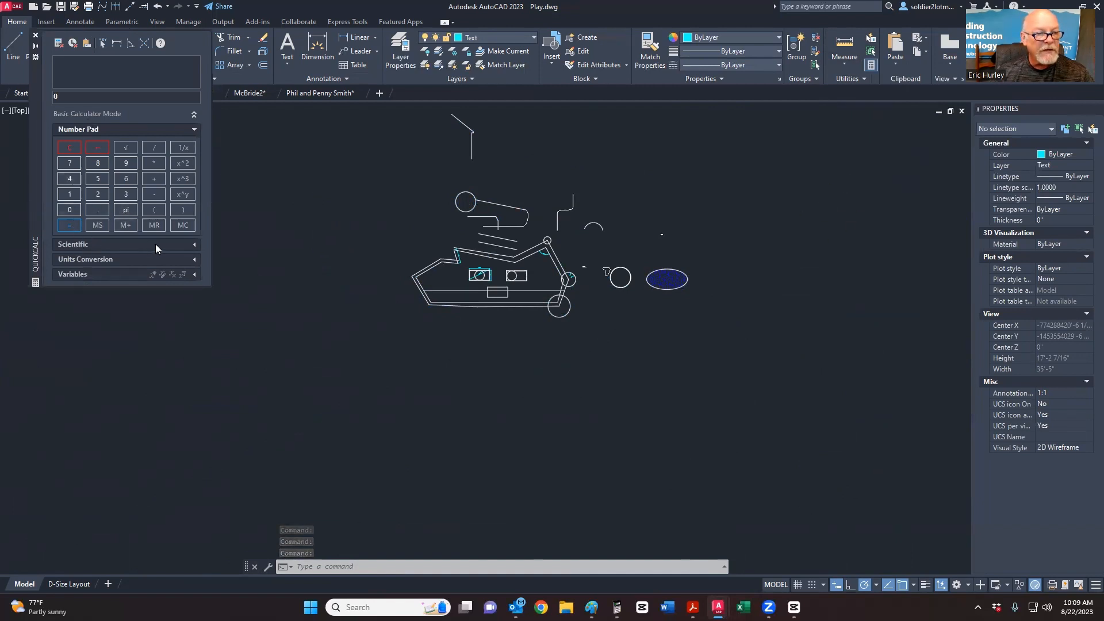
{"action": "left_click", "coordinate": [194, 244]}
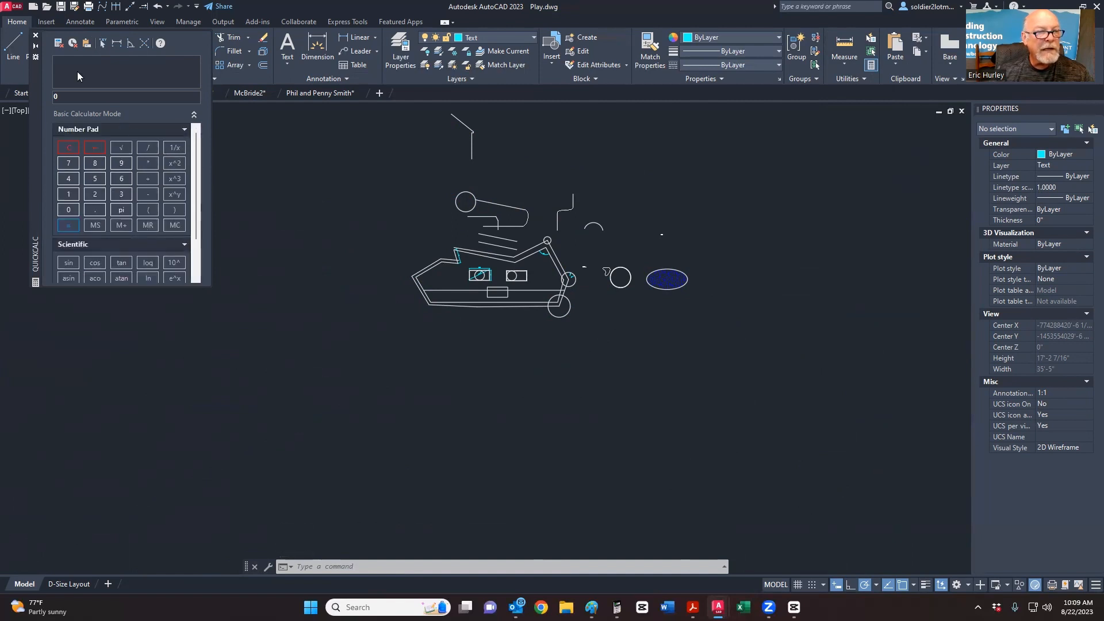
{"action": "left_click", "coordinate": [35, 35]}
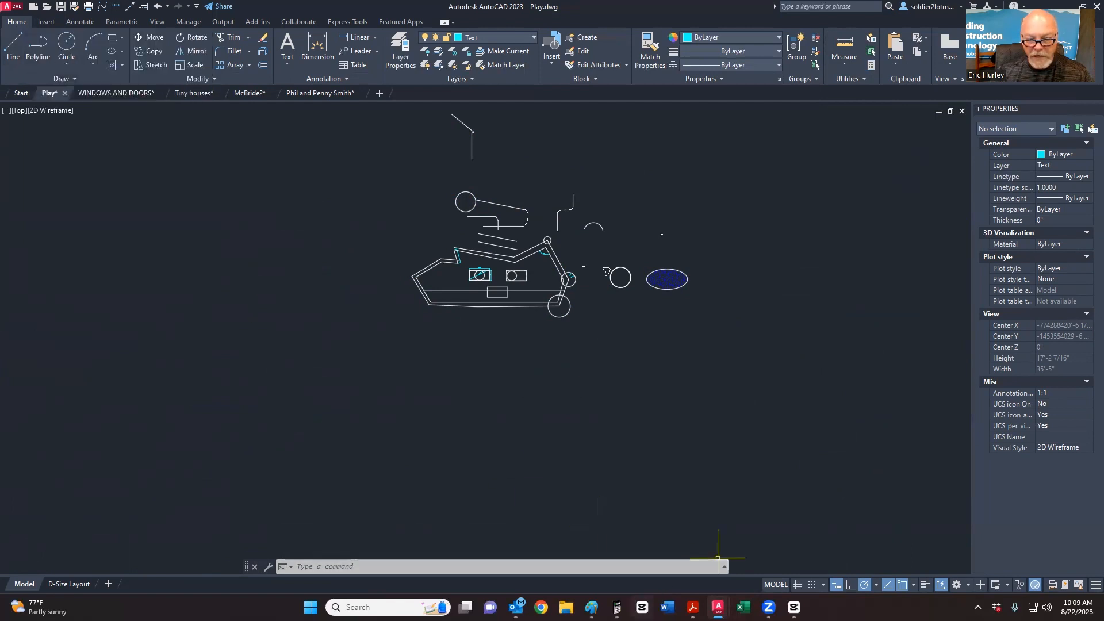
Step: Switch to the Construction Master Pro calculator to look at it, and return to the AutoCAD drawing
{"action": "left_click", "coordinate": [617, 607]}
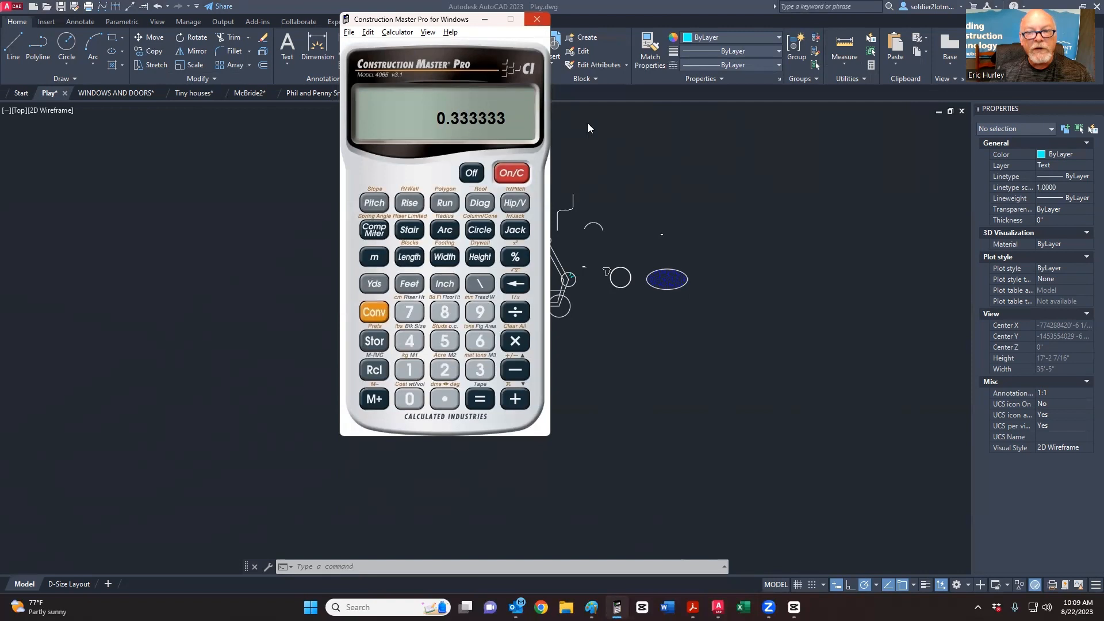
{"action": "middle_click_drag", "start_coordinate": [613, 153], "coordinate": [567, 257]}
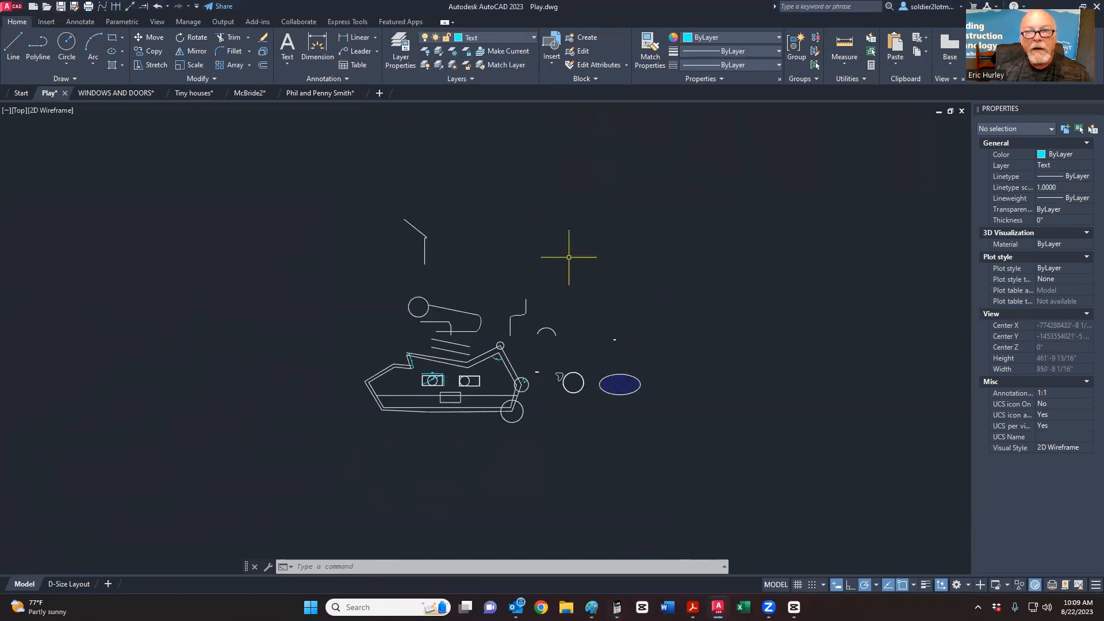